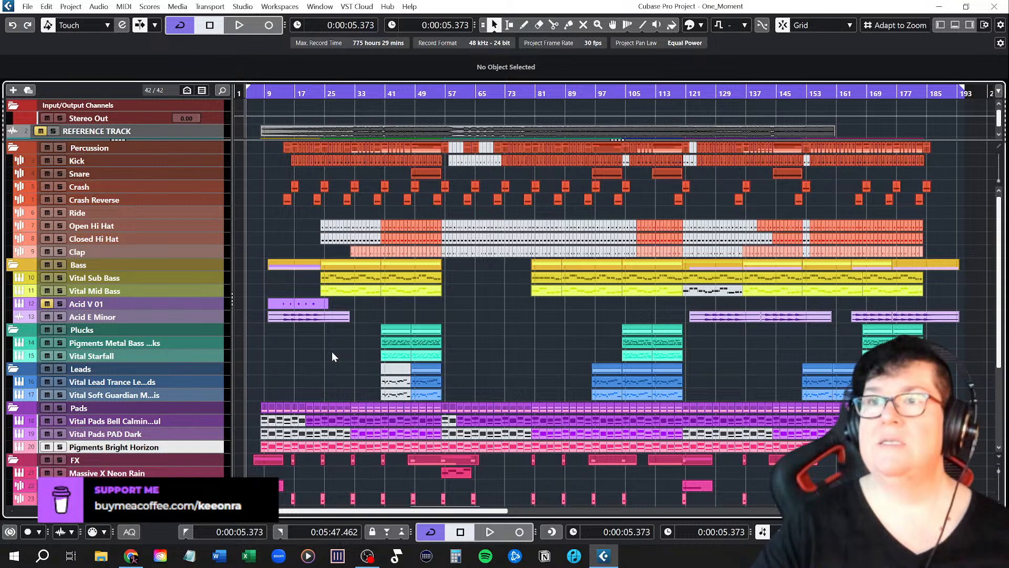
# Step: Open the Warzone Devastator track's Kontakt instrument and reduce it to the compact view without the browser
pyautogui.scroll(-3, 332, 352)
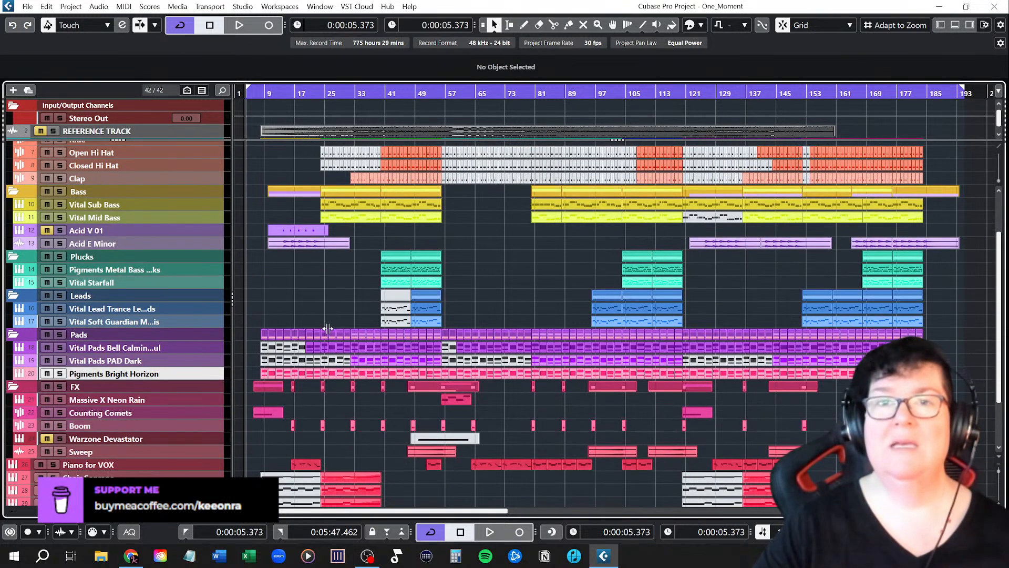
pyautogui.scroll(-3, 331, 337)
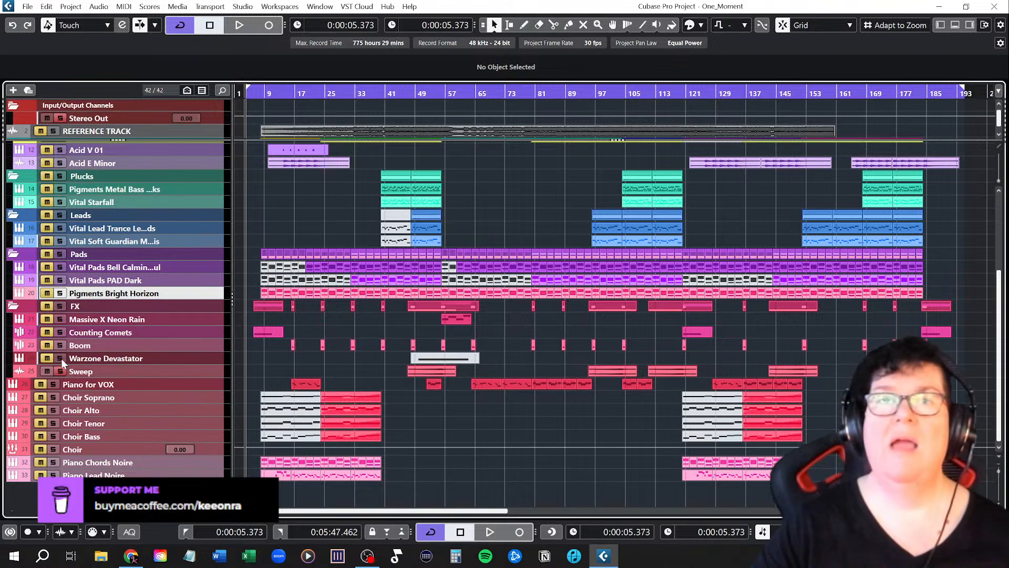
pyautogui.click(180, 362)
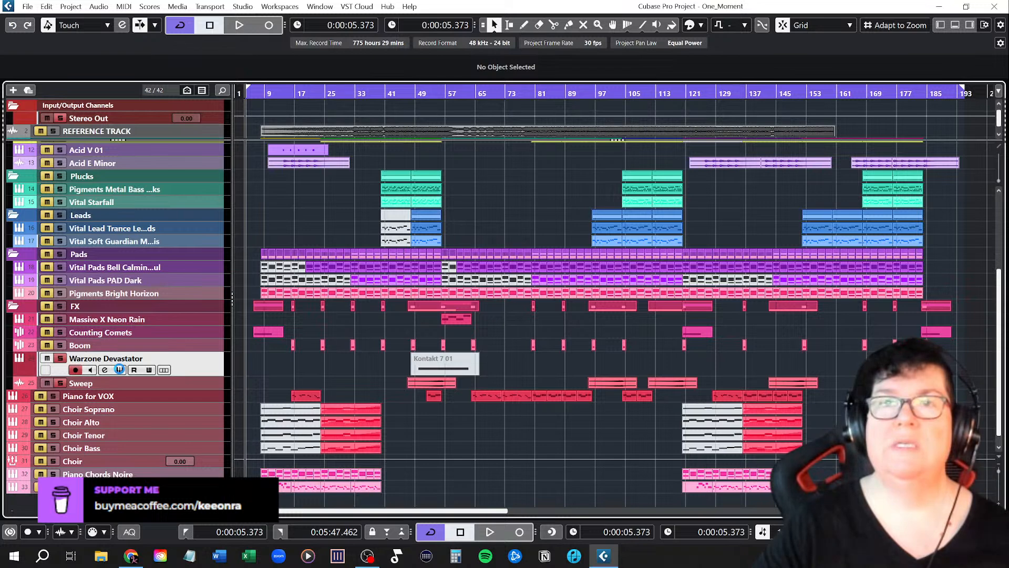
pyautogui.click(120, 369)
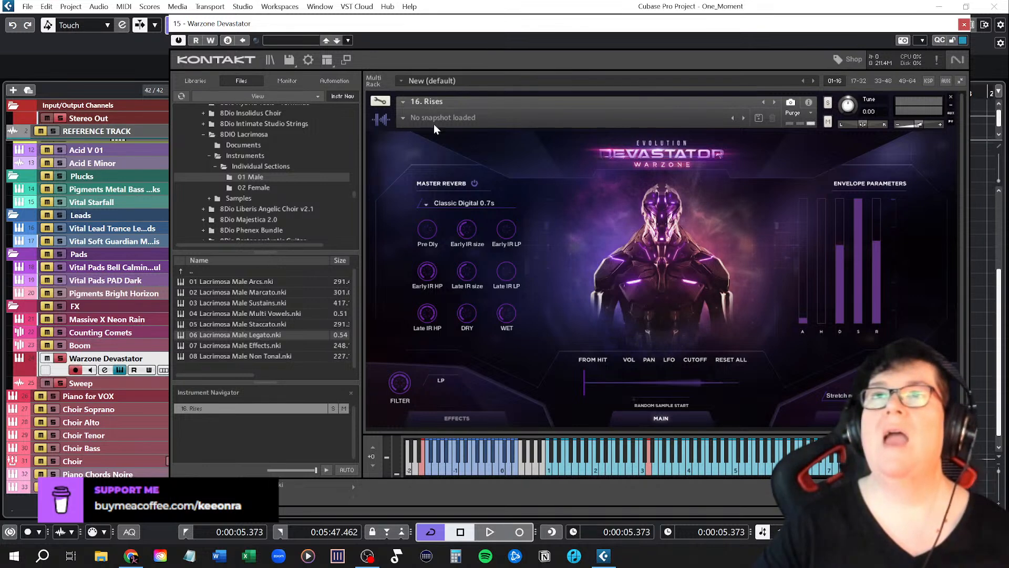
pyautogui.click(326, 61)
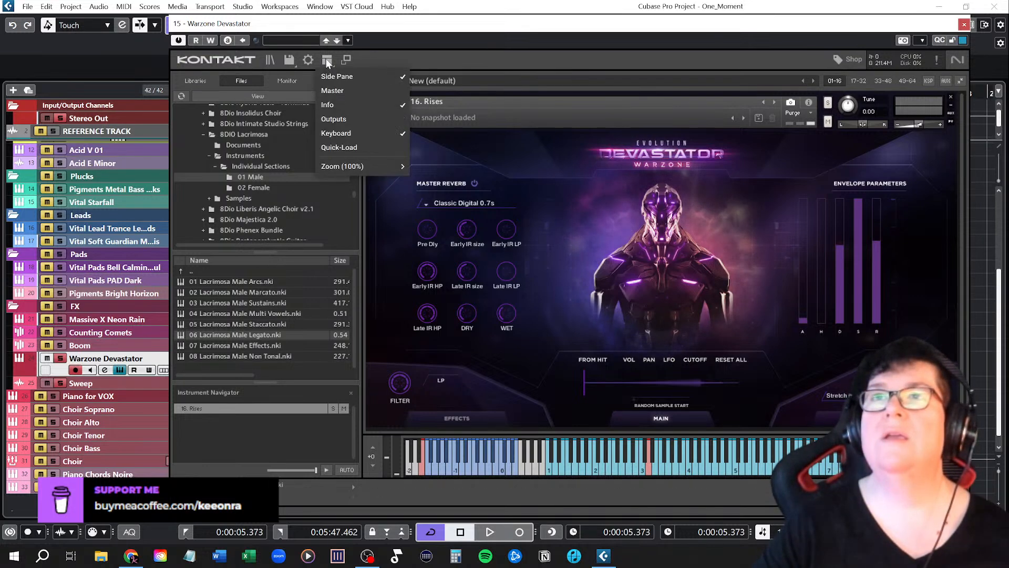
pyautogui.click(346, 59)
pyautogui.click(345, 60)
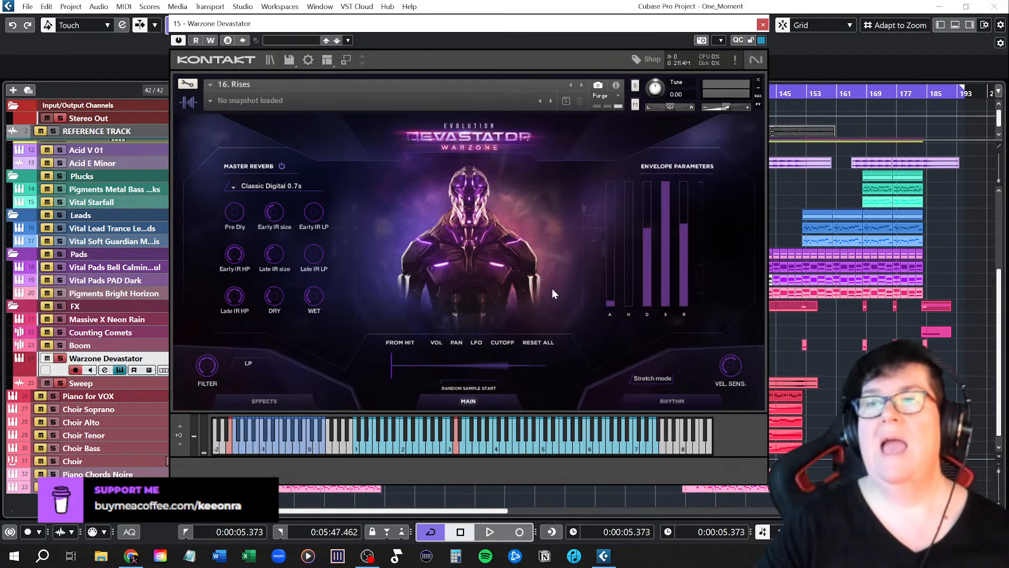
# Step: Audition several notes of the 16. Rises instrument on its virtual keyboard, and close the instrument window
pyautogui.click(484, 448)
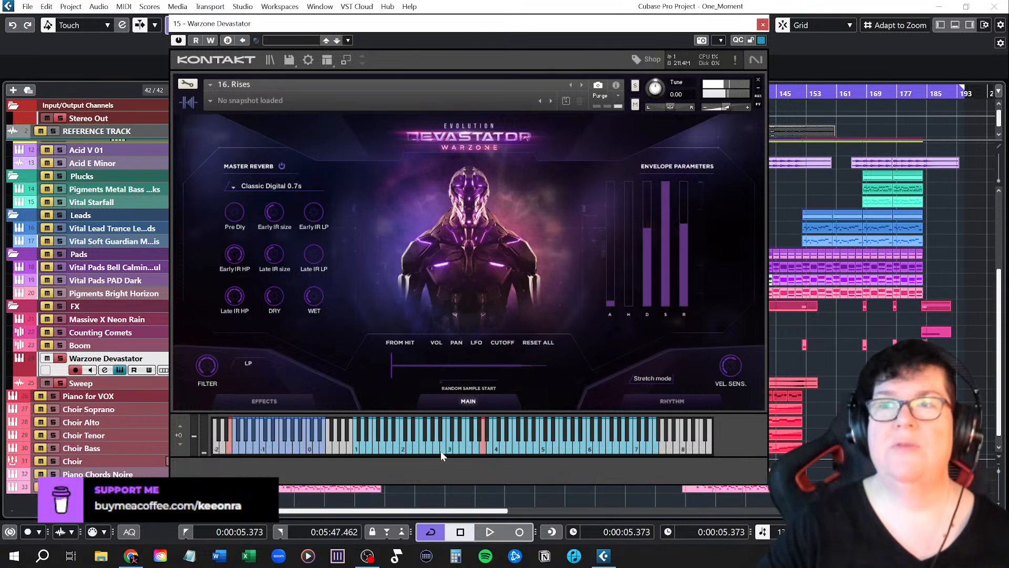
pyautogui.click(419, 451)
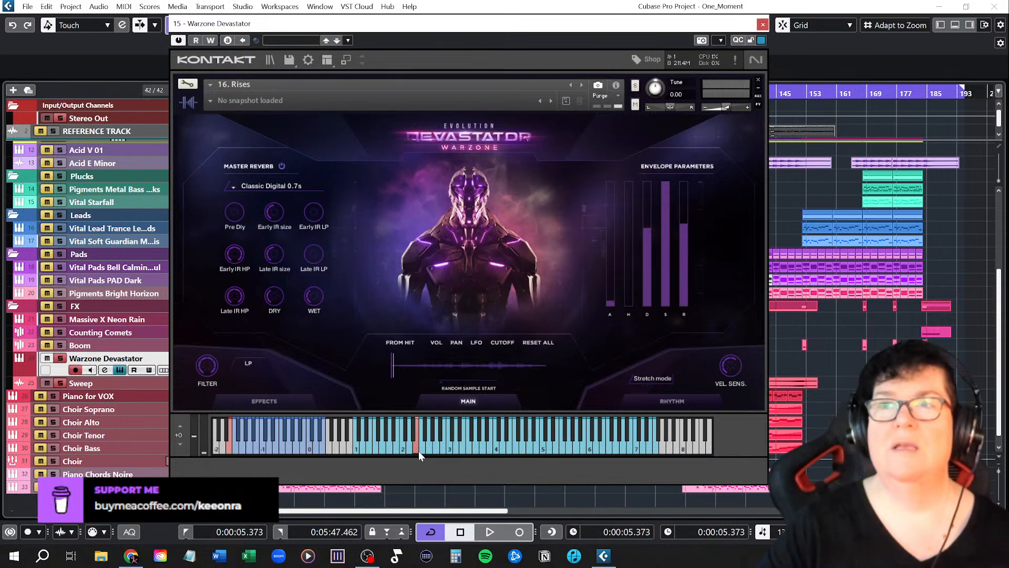
pyautogui.click(390, 449)
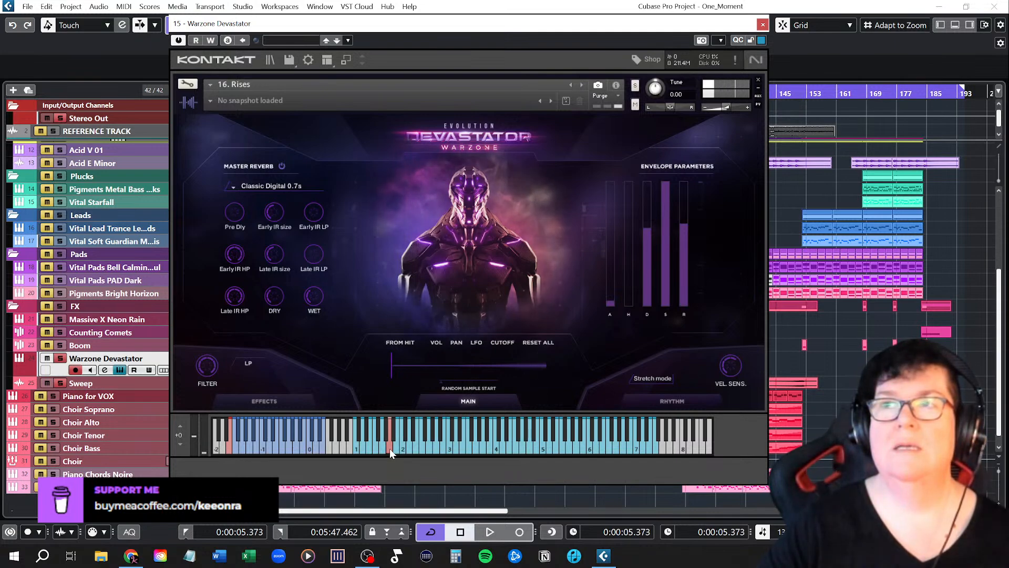
pyautogui.click(762, 24)
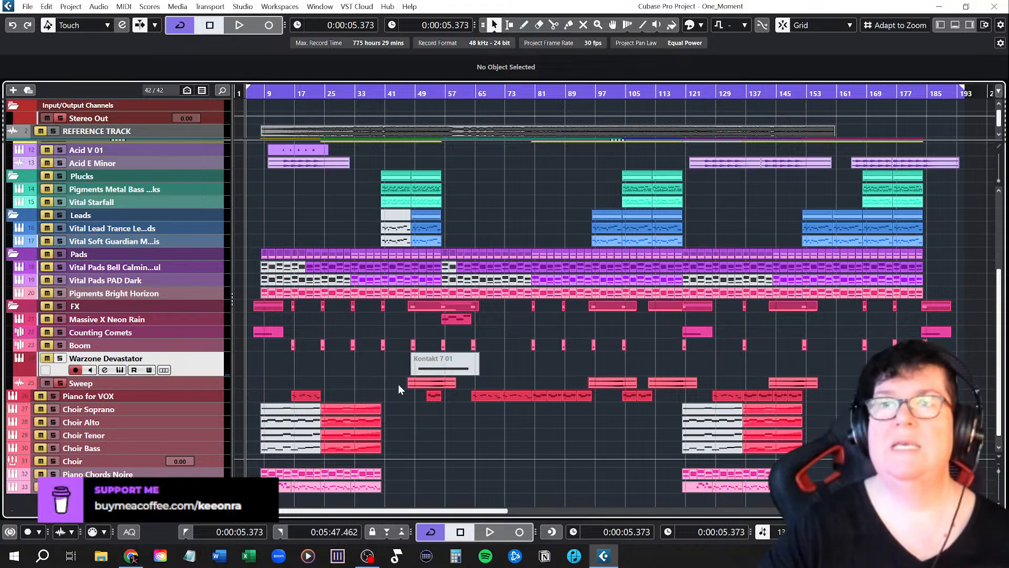
# Step: Solo the Sweep track and play its first Sweep E Minor event from bar 47, ending the playback after the swell
pyautogui.click(411, 94)
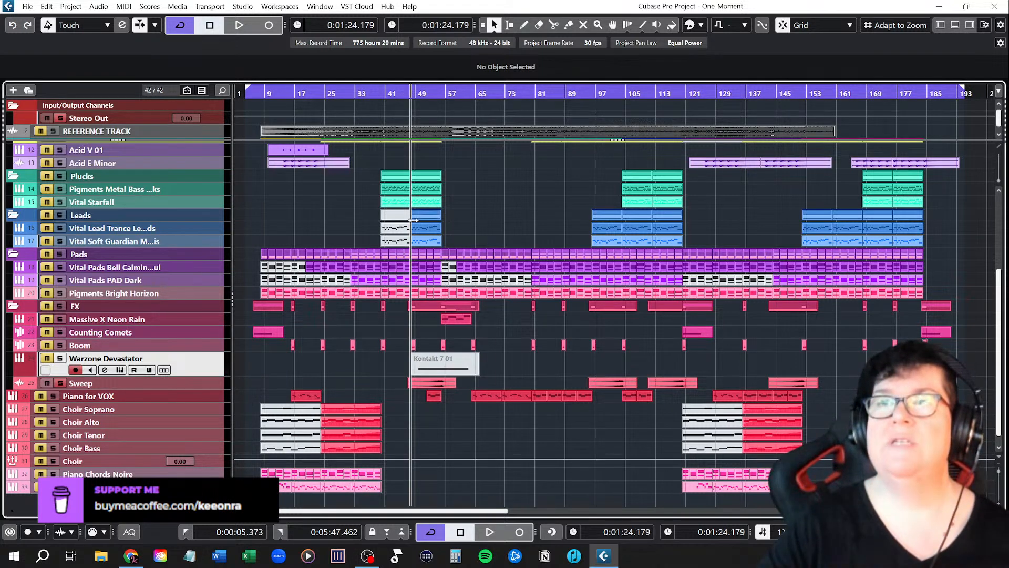
pyautogui.press('h')
pyautogui.press('h')
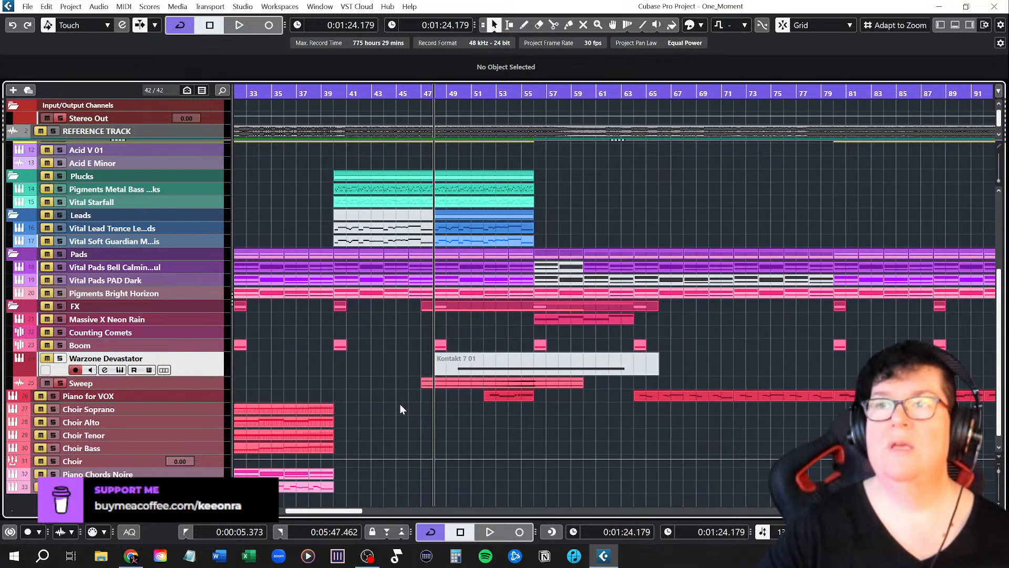
pyautogui.click(414, 93)
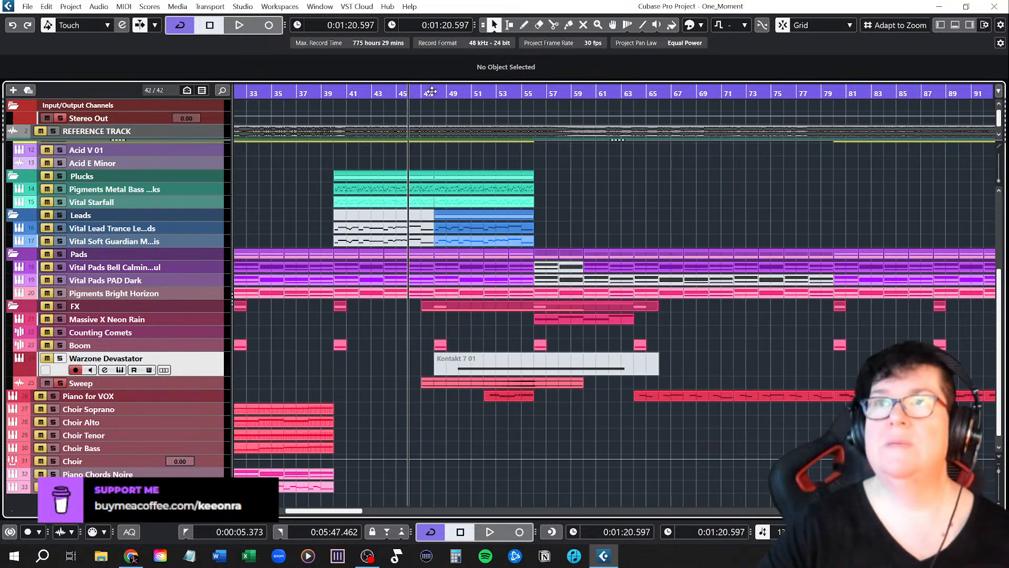
pyautogui.click(422, 93)
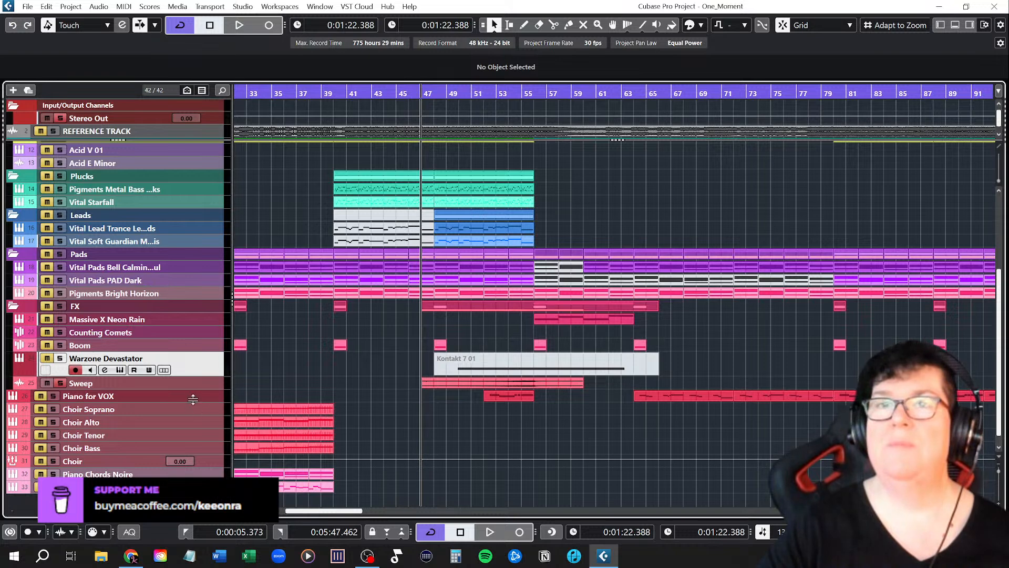
pyautogui.click(194, 387)
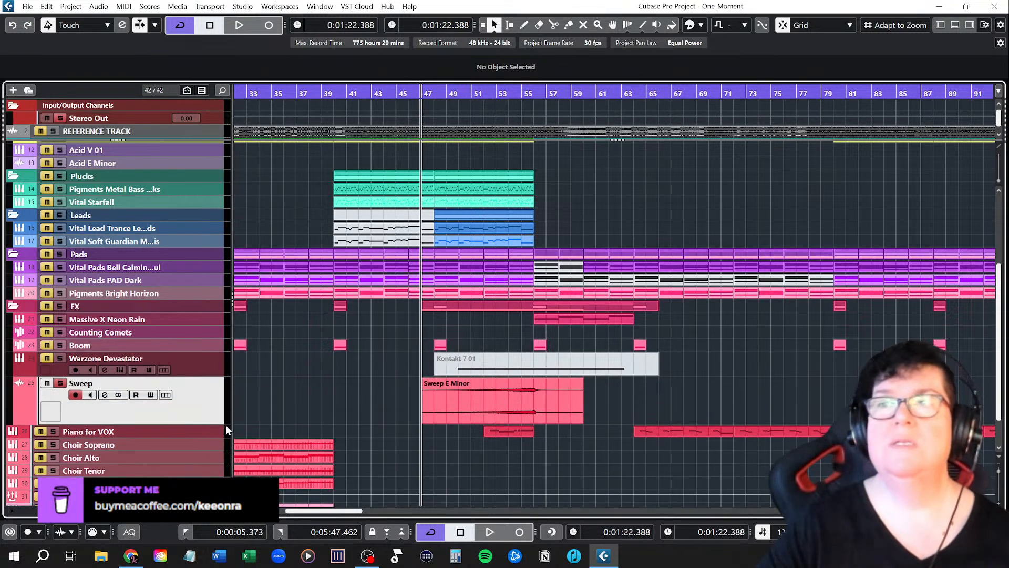
pyautogui.press('space')
pyautogui.click(532, 397)
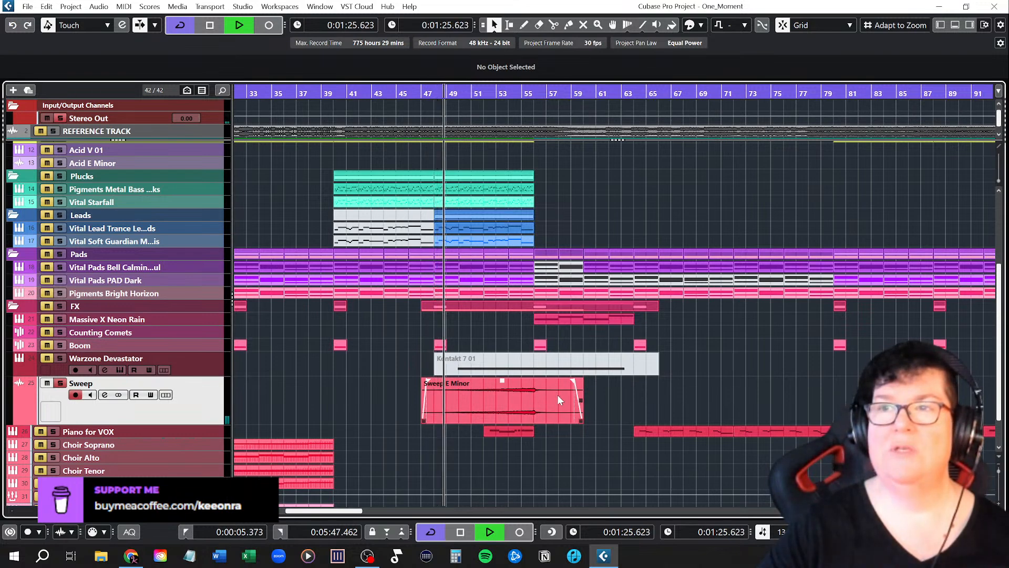
pyautogui.click(655, 406)
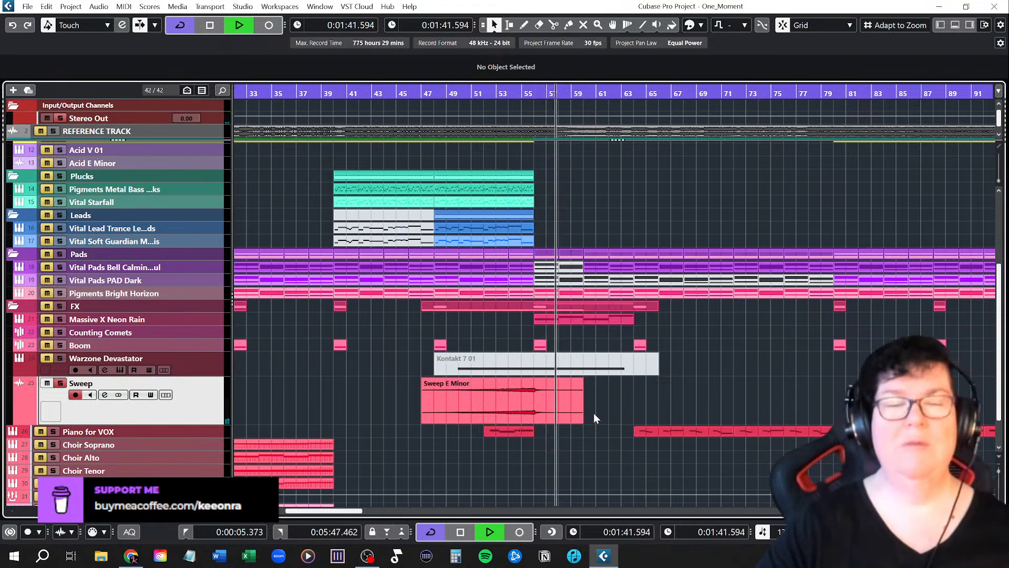
pyautogui.press('space')
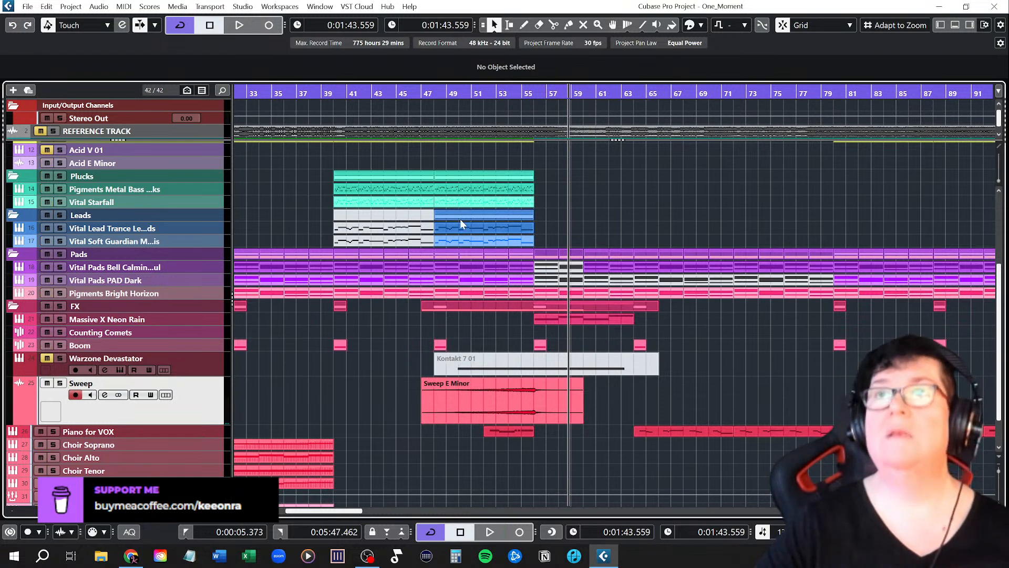
# Step: Play the full mix without solo from bar 46 to hear the sweep in context, ending just past bar 56
pyautogui.click(410, 93)
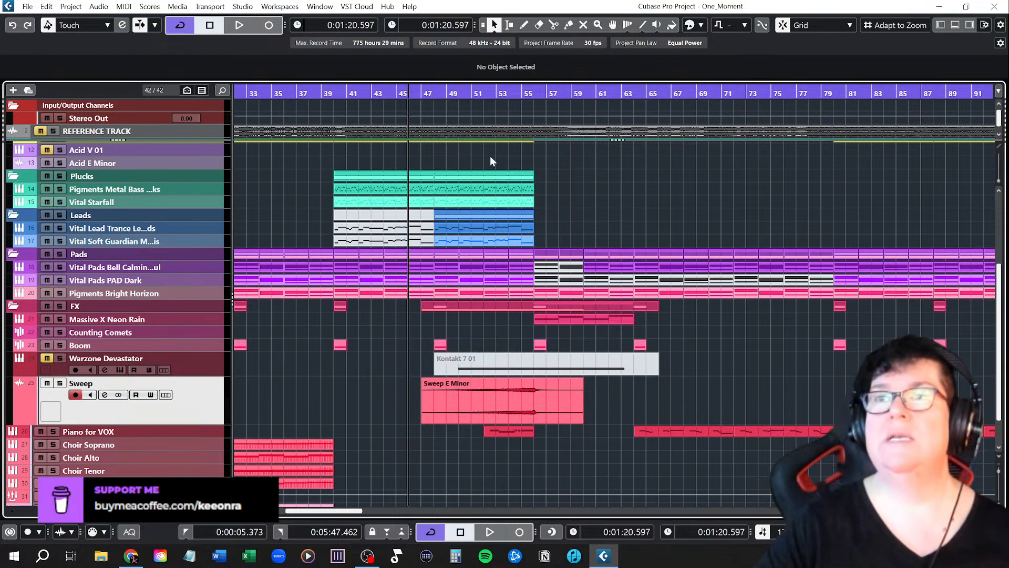
pyautogui.press('space')
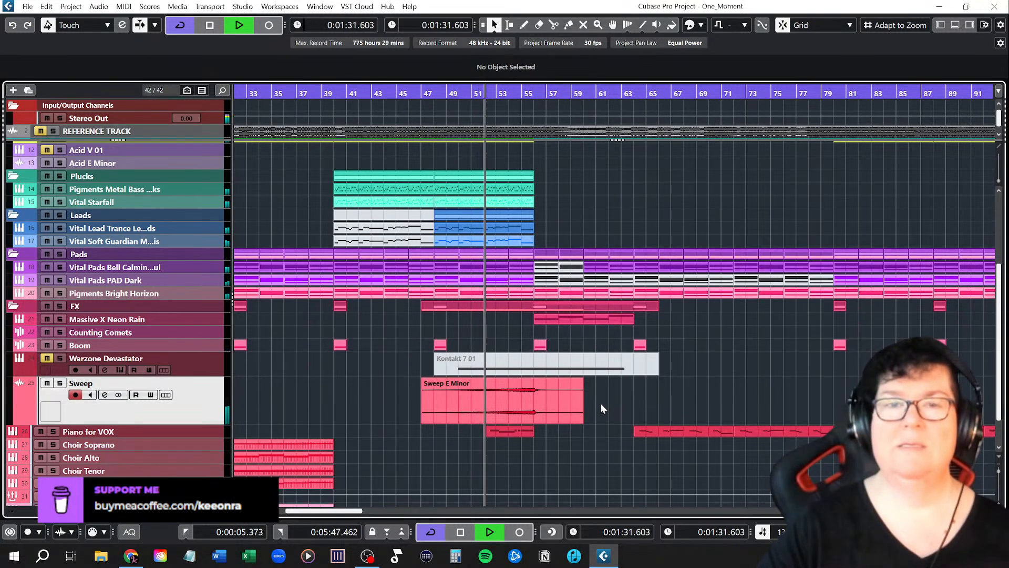
pyautogui.scroll(-2, 600, 404)
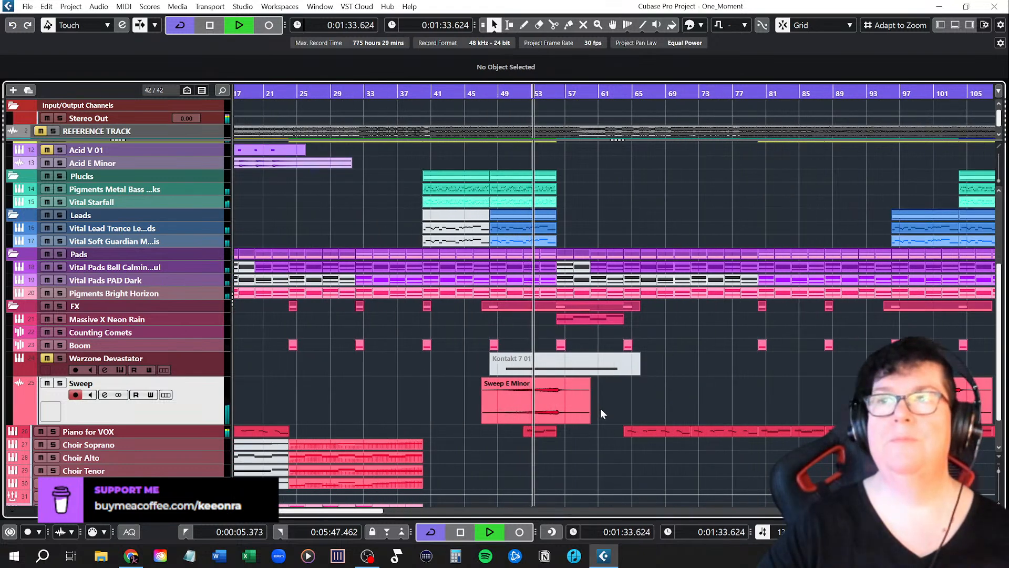
pyautogui.scroll(4, 600, 408)
pyautogui.scroll(-4, 614, 410)
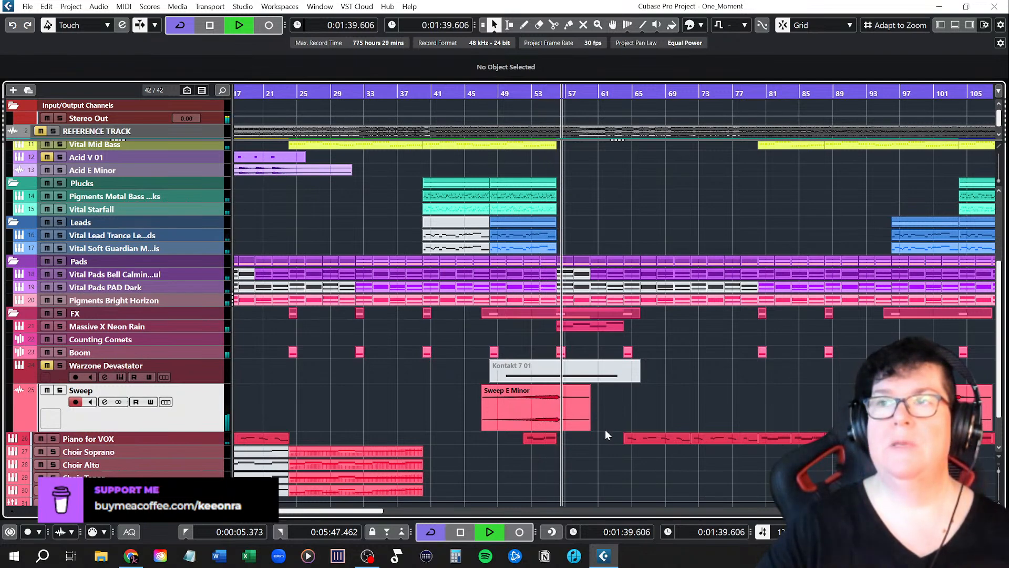
pyautogui.press('space')
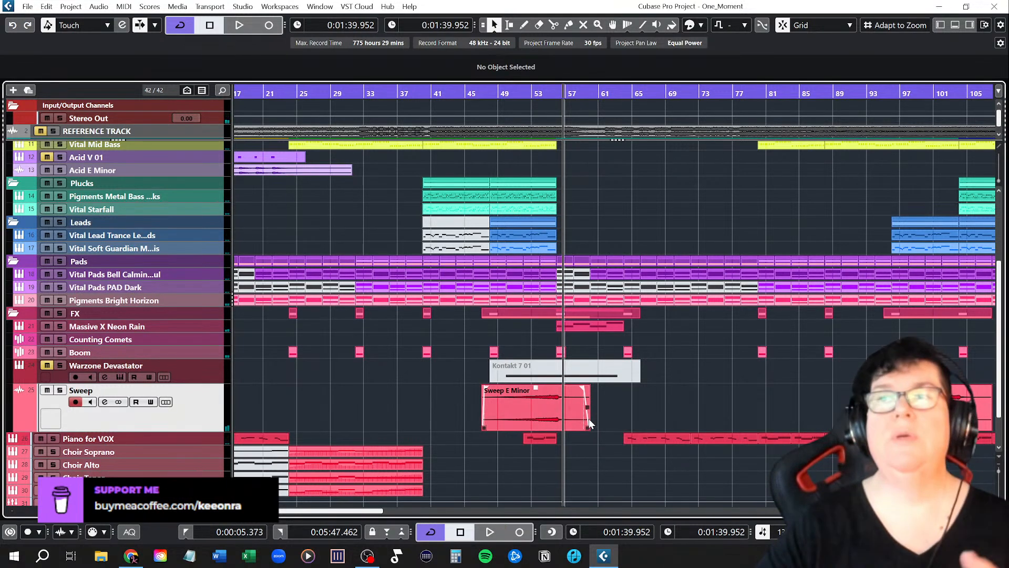
# Step: Examine how the sweep events line up with the percussion, pad and FX tracks across the whole arrangement
pyautogui.scroll(5, 623, 380)
pyautogui.scroll(-7, 616, 360)
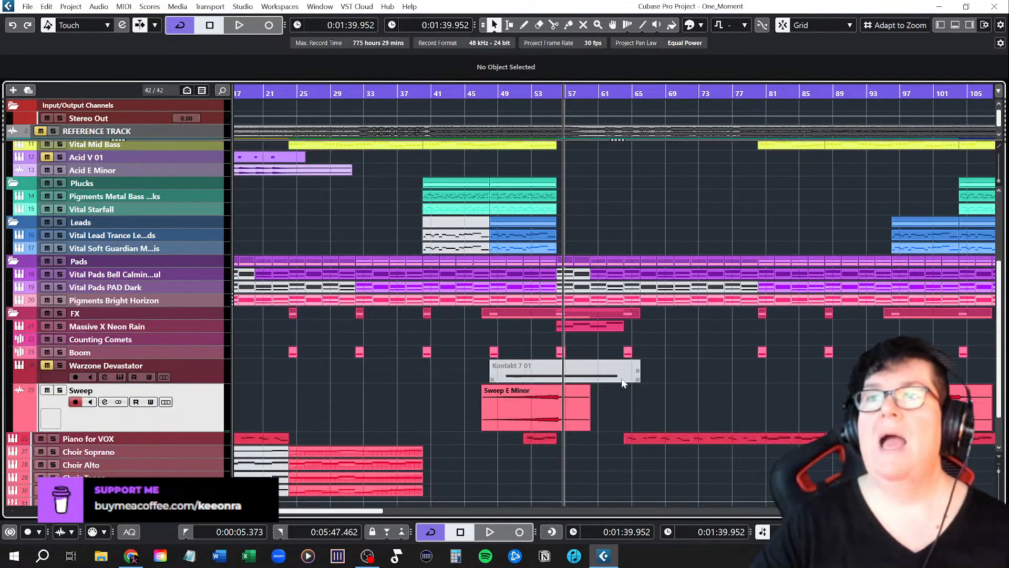
pyautogui.press('g')
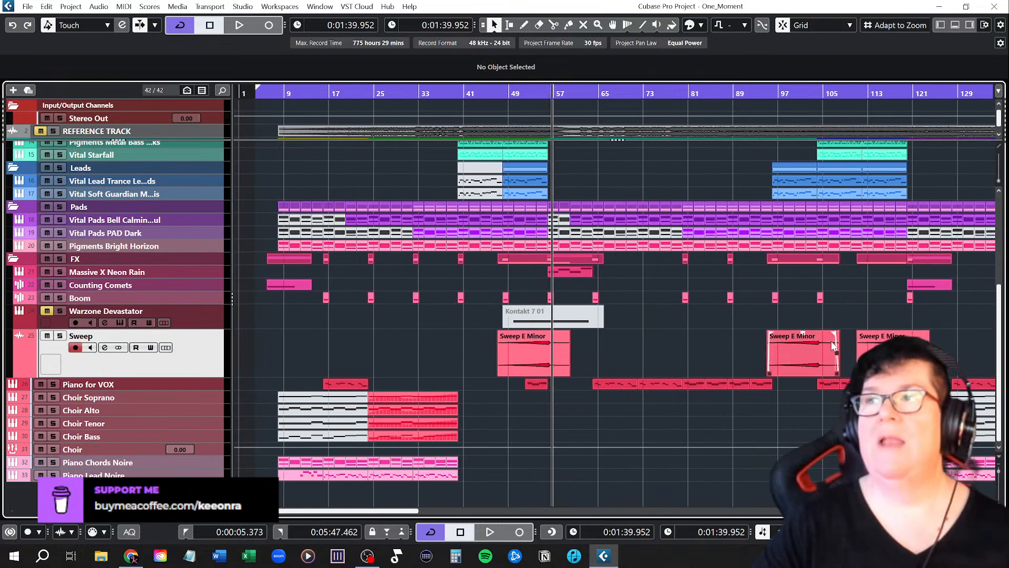
pyautogui.scroll(7, 709, 374)
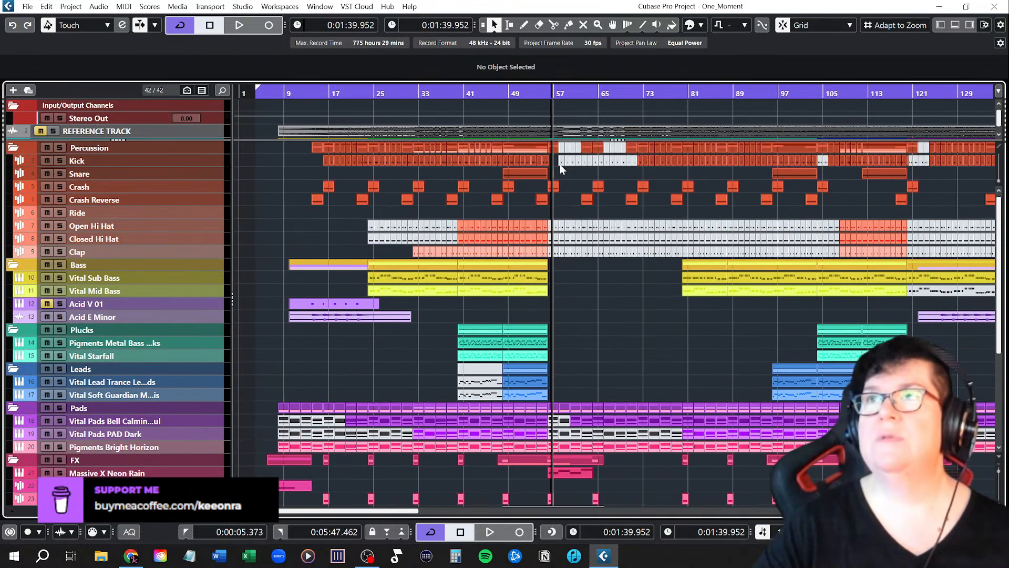
pyautogui.scroll(-7, 672, 430)
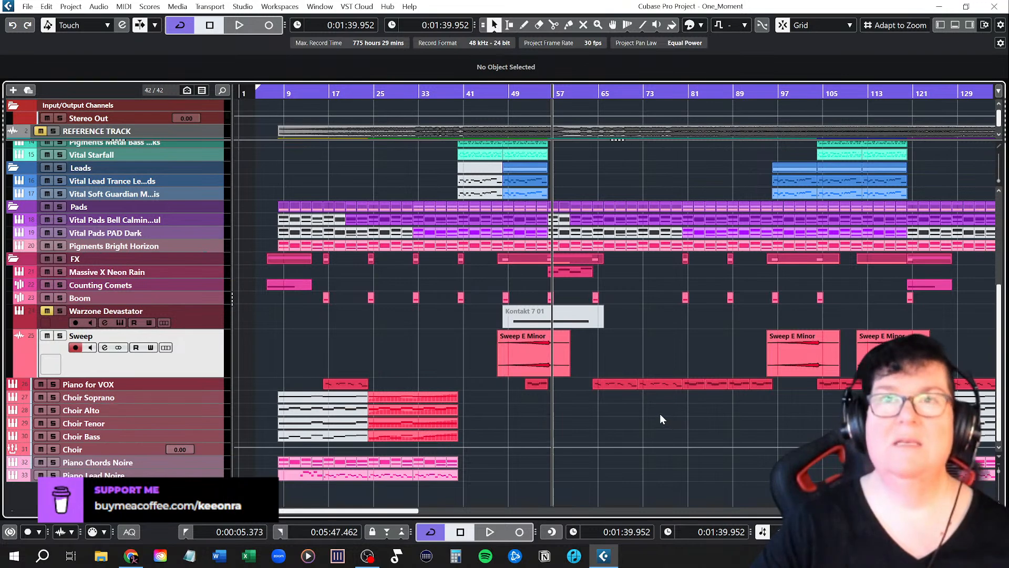
pyautogui.scroll(3, 195, 340)
pyautogui.scroll(2, 200, 343)
pyautogui.scroll(-2, 200, 380)
pyautogui.scroll(-3, 198, 401)
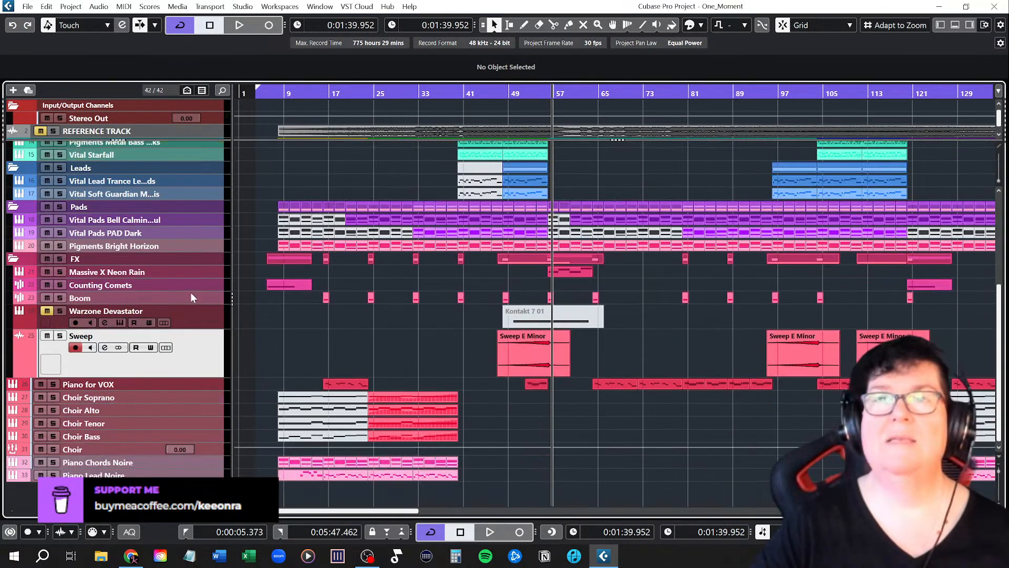
# Step: Solo the Pigments Bright Horizon pad and listen to it from bar 8, bringing in the other pads during playback
pyautogui.click(195, 248)
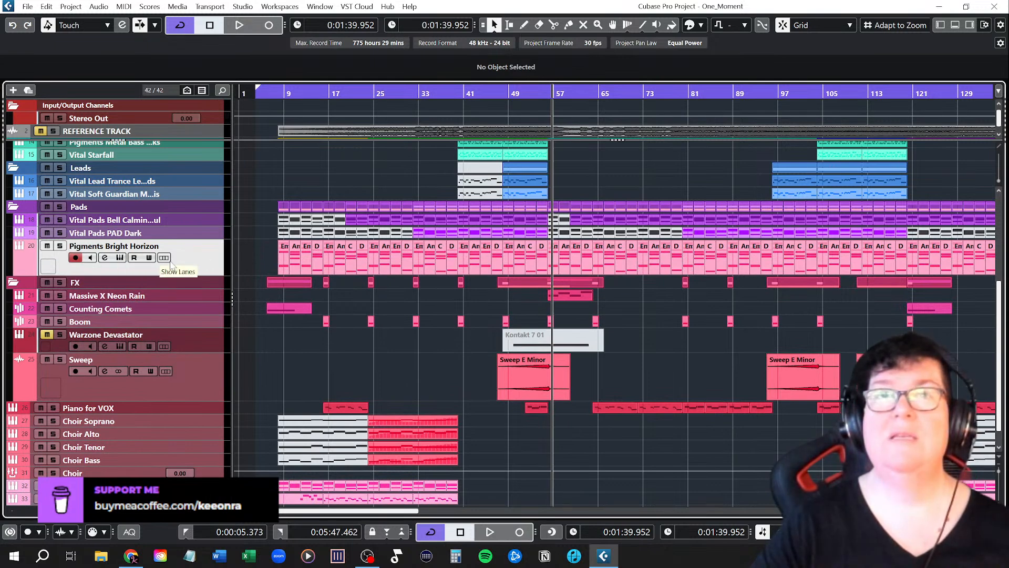
pyautogui.click(61, 246)
pyautogui.click(279, 92)
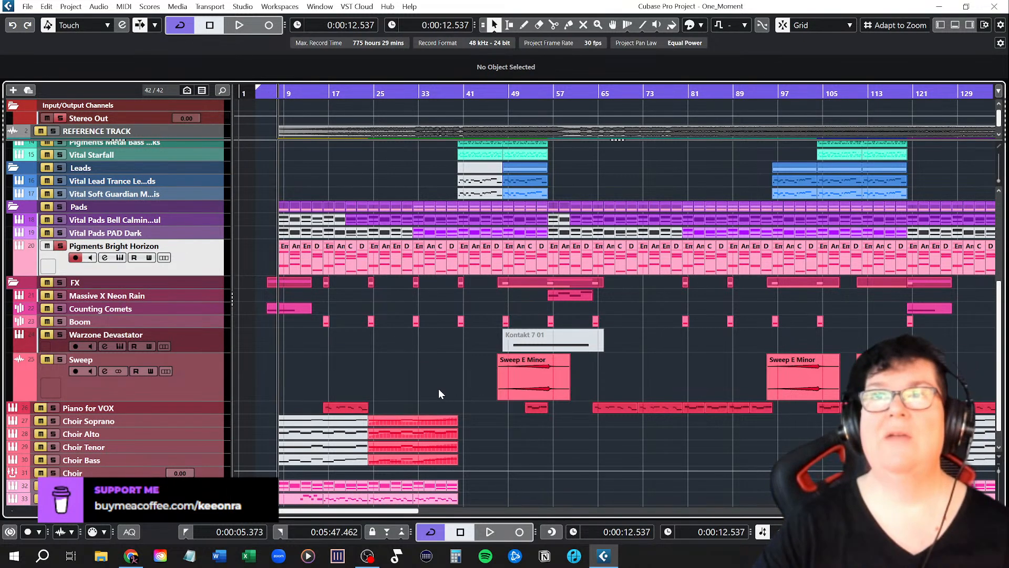
pyautogui.press('space')
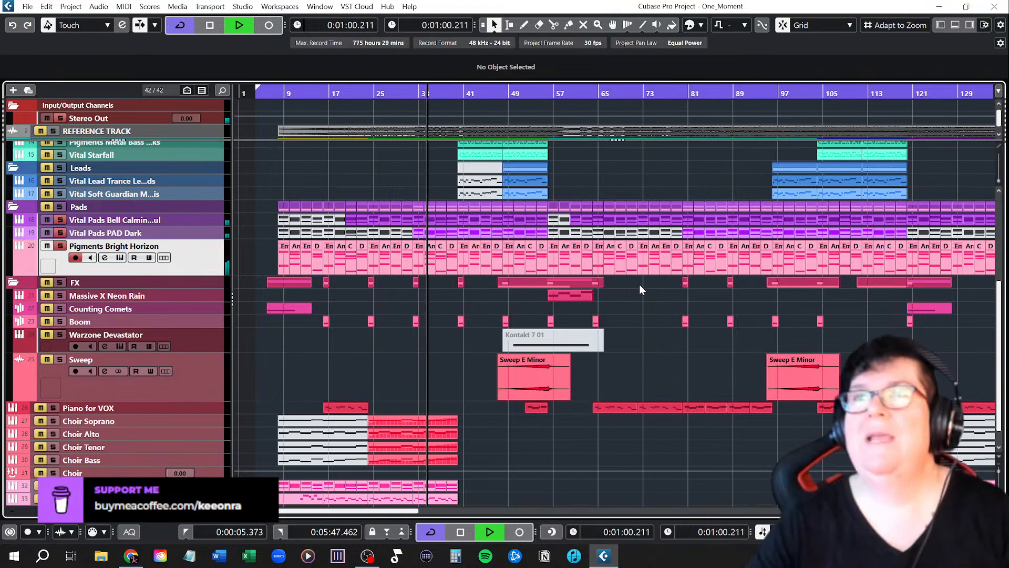
pyautogui.press('space')
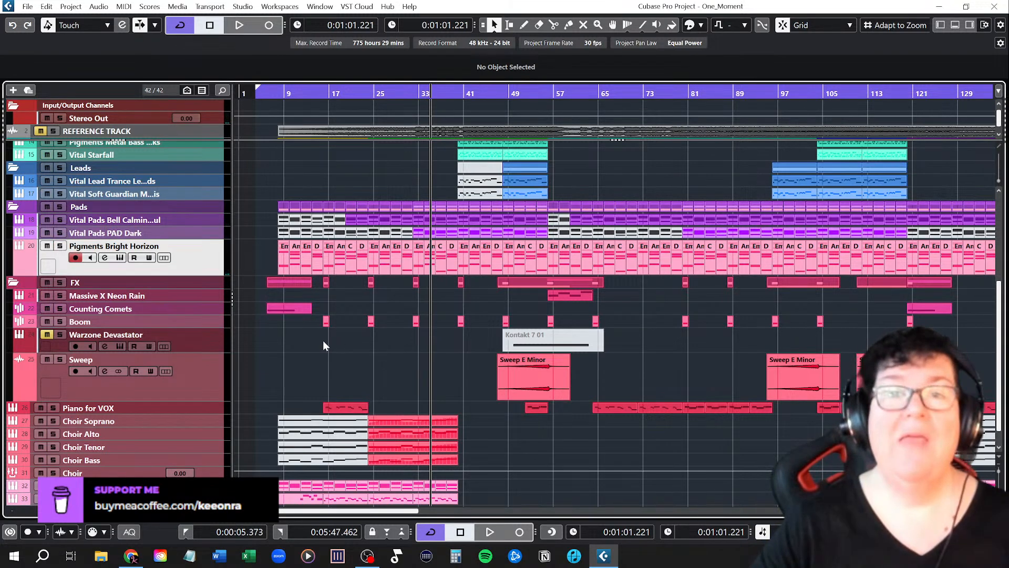
# Step: Solo the Choir tracks, set the playback position to bar 24 and enlarge the track heights to show the choir events
pyautogui.scroll(-1, 323, 345)
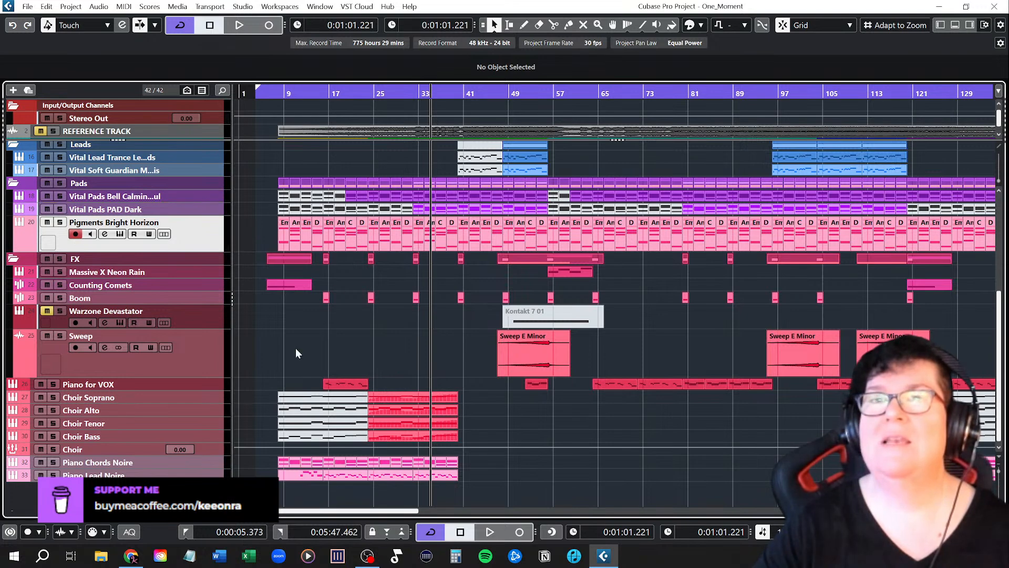
pyautogui.click(54, 449)
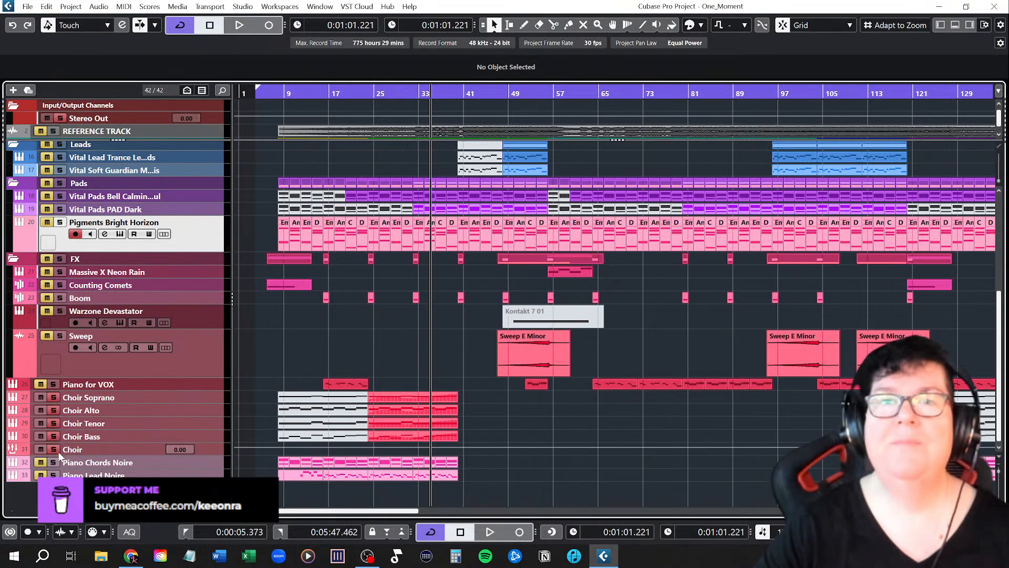
pyautogui.click(370, 93)
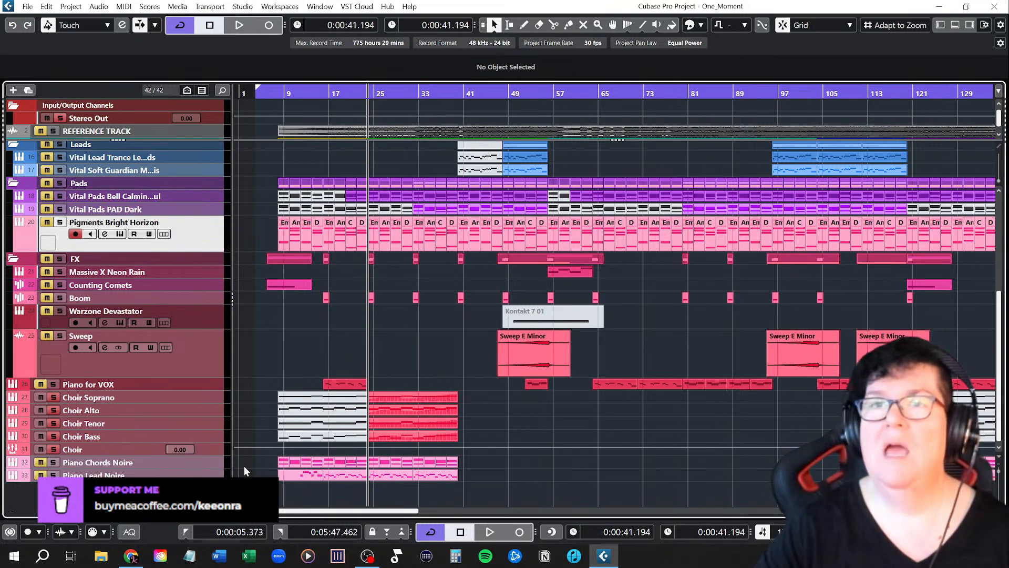
pyautogui.hotkey('shift', 'h')
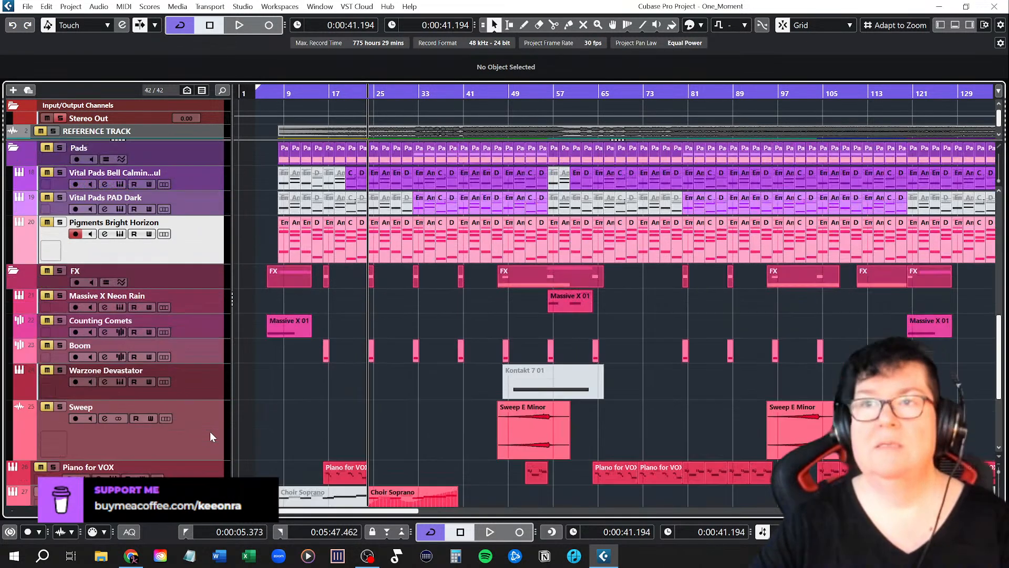
pyautogui.scroll(-4, 479, 411)
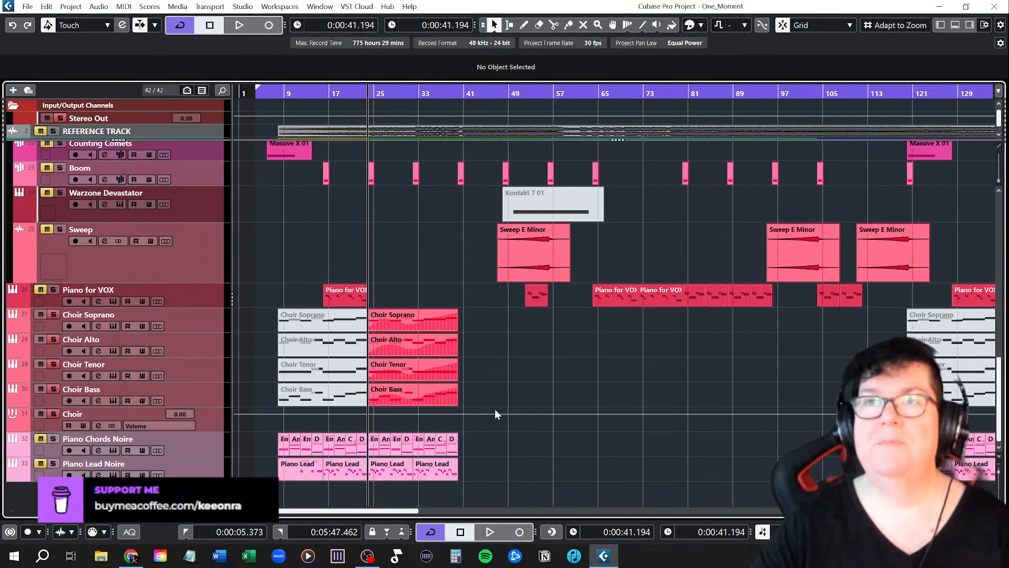
# Step: Inspect the Choir Bass event's notes, velocities and modulation curve, and play the soloed choir from bar 24 to bar 40
pyautogui.doubleClick(416, 396)
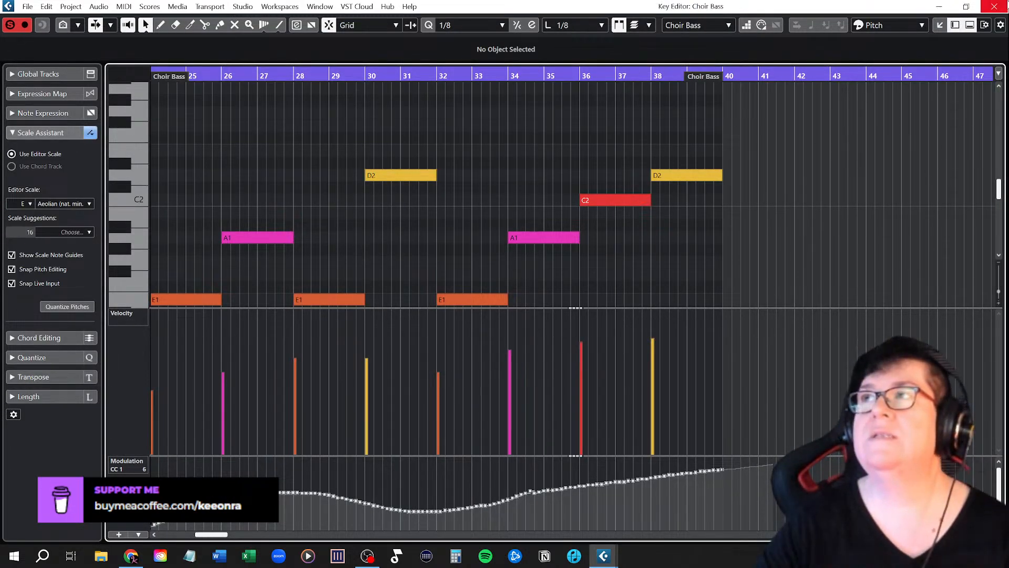
pyautogui.press('Escape')
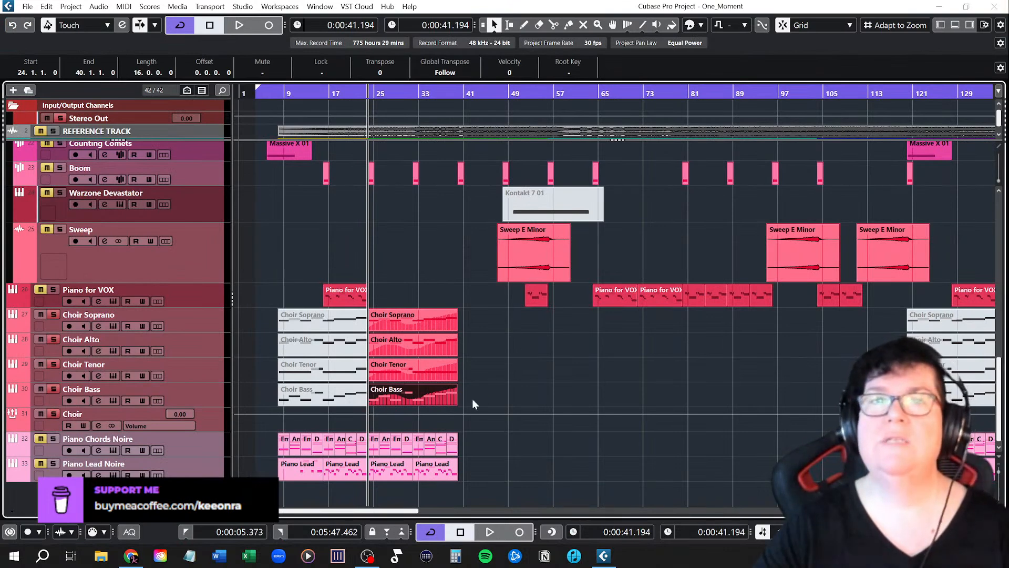
pyautogui.press('space')
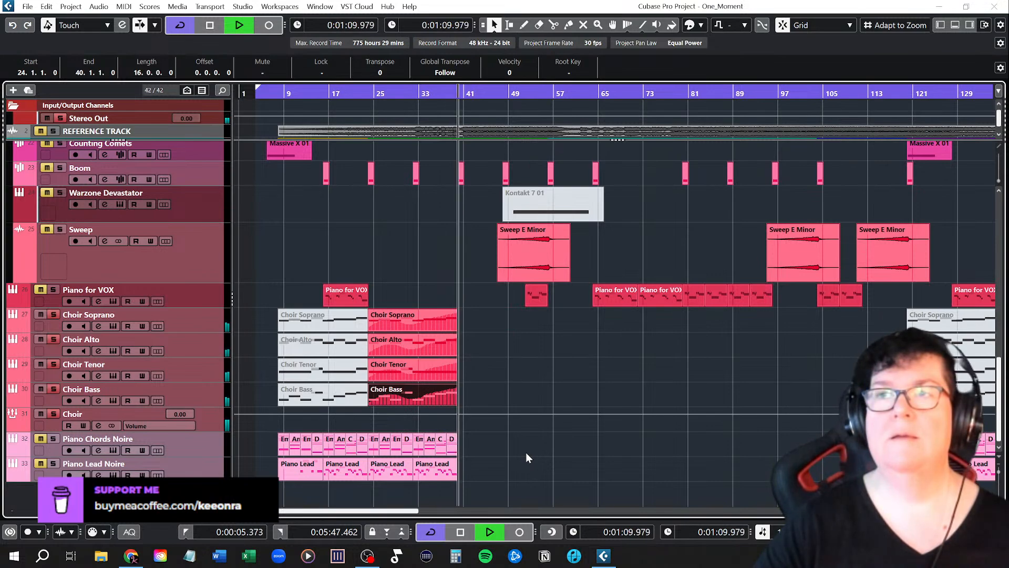
pyautogui.press('space')
# Step: Open the Choir Soprano event at bar 176 and redraw its note velocities as a rising ramp from the first note to the last
pyautogui.press('g')
pyautogui.press('g')
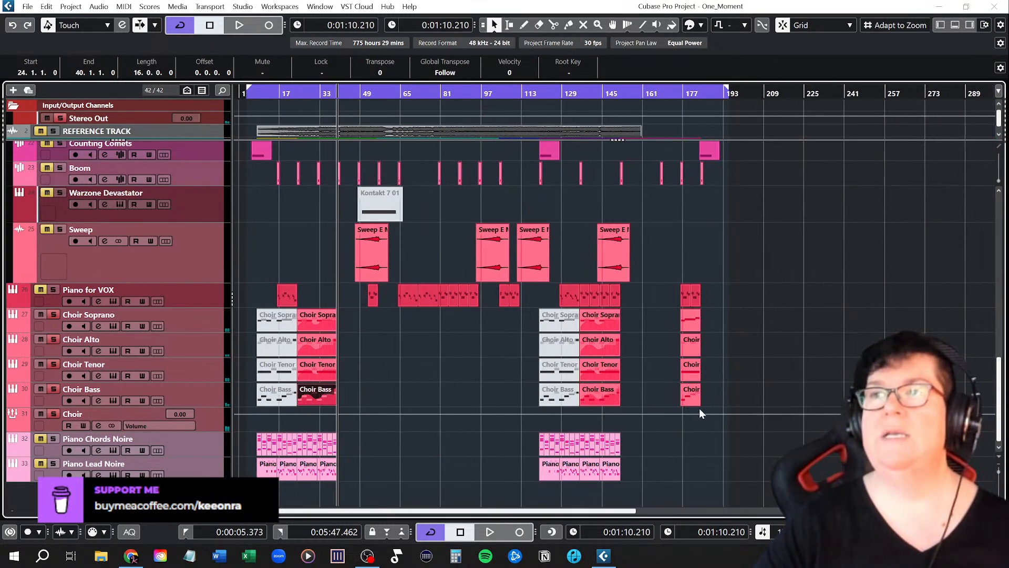
pyautogui.hscroll(5, 739, 417)
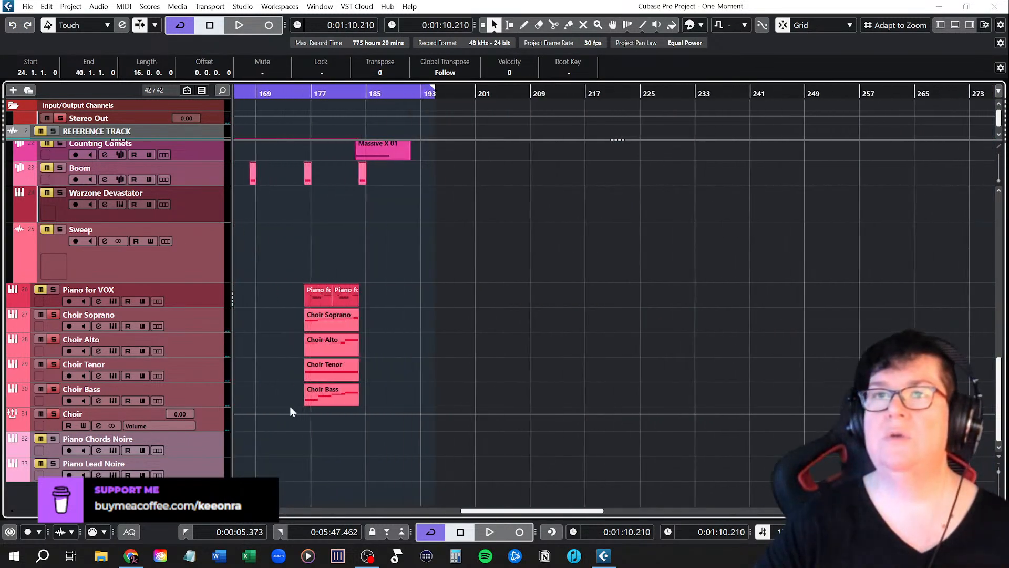
pyautogui.scroll(8, 289, 405)
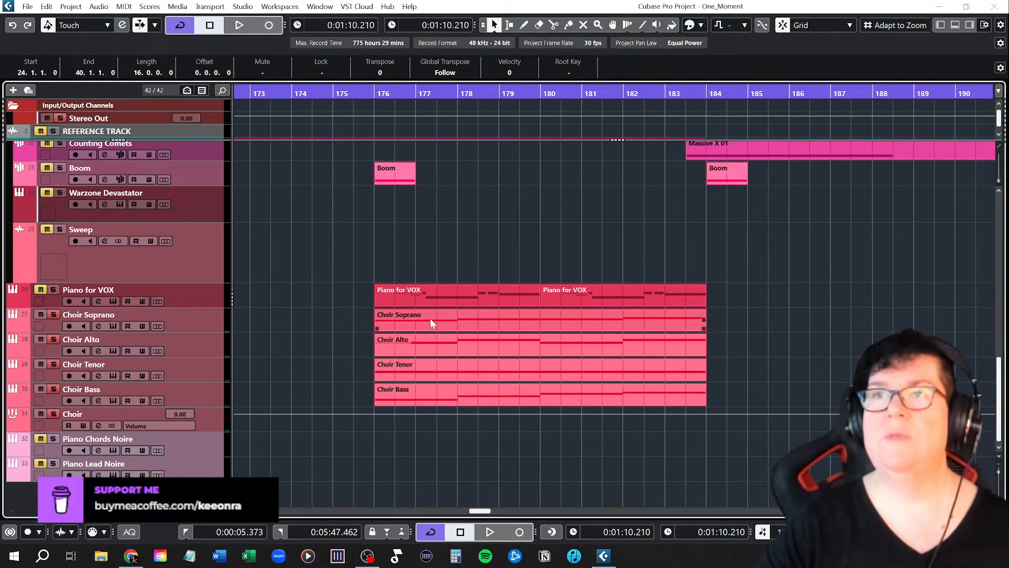
pyautogui.doubleClick(430, 317)
pyautogui.moveTo(429, 527); pyautogui.dragTo(422, 528)
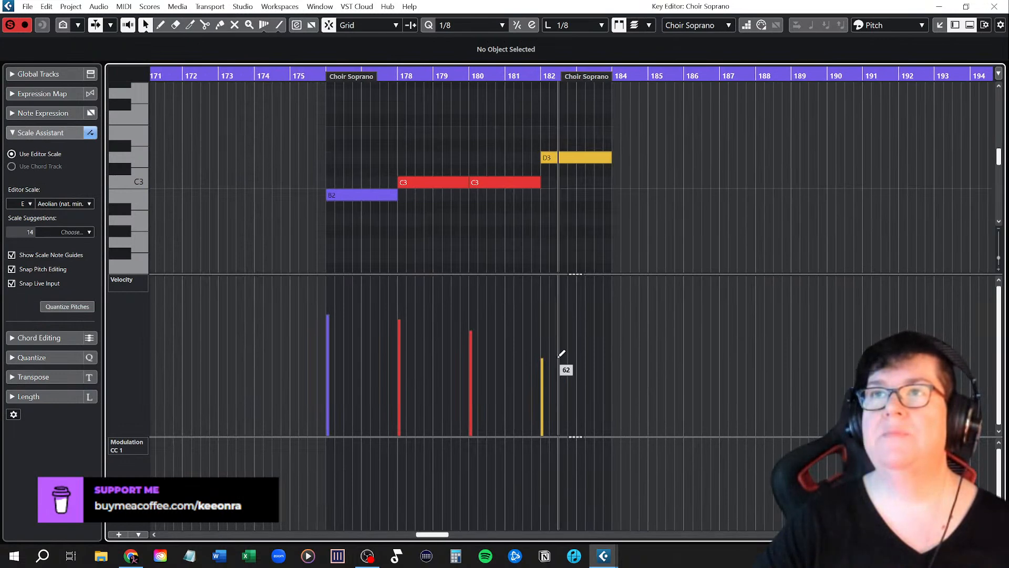
pyautogui.click(328, 375)
pyautogui.moveTo(367, 364); pyautogui.dragTo(608, 286)
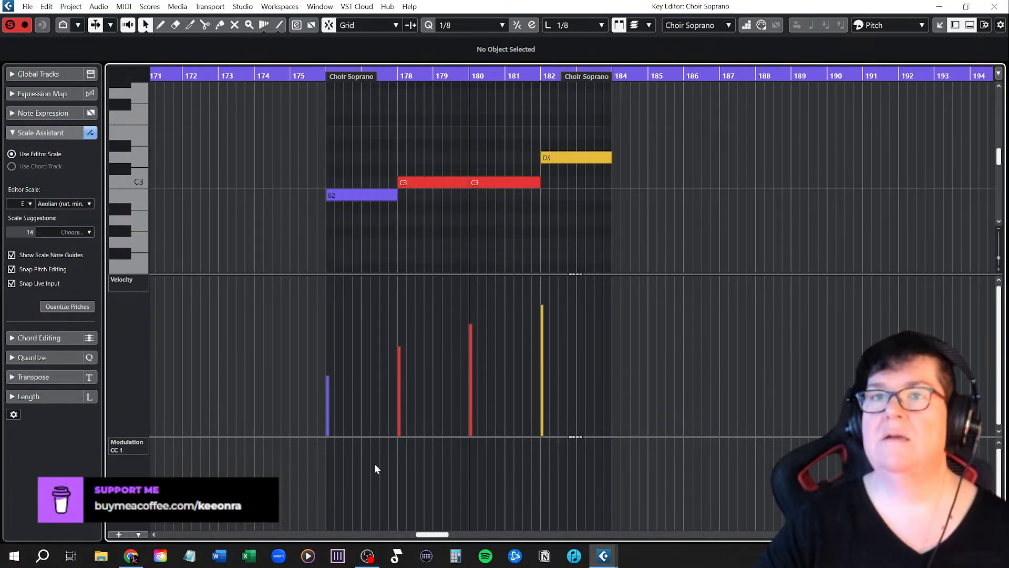
# Step: Enlarge the Choir Soprano's modulation lane and draw a CC 1 curve rising from about 50 at bar 176 to just past bar 184
pyautogui.moveTo(323, 437); pyautogui.dragTo(328, 384)
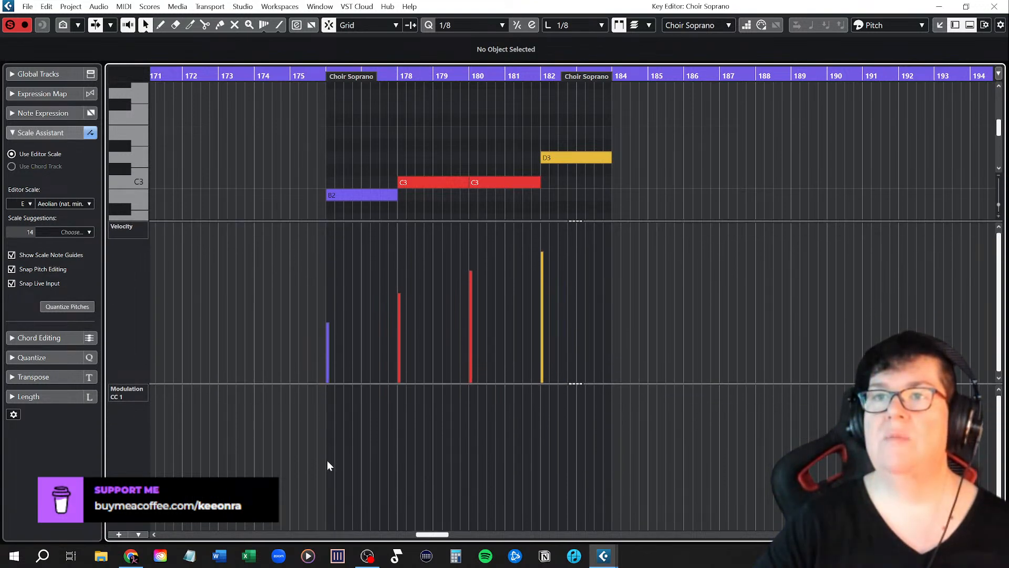
pyautogui.rightClick(332, 472)
pyautogui.click(337, 470)
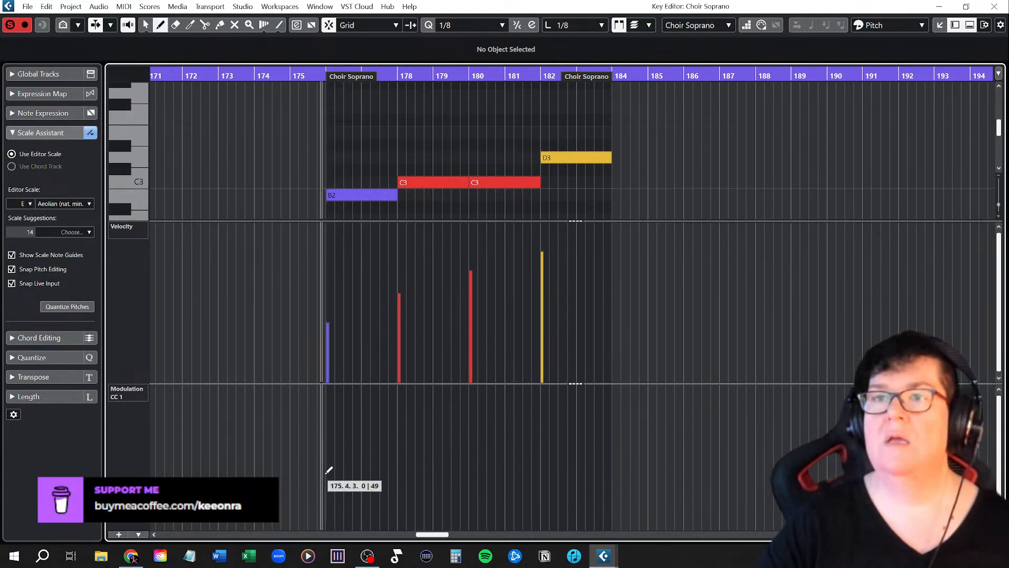
pyautogui.moveTo(327, 471)
pyautogui.mouseDown()
pyautogui.moveTo(500, 419)
pyautogui.moveTo(641, 393)
pyautogui.mouseUp()
pyautogui.press('1')
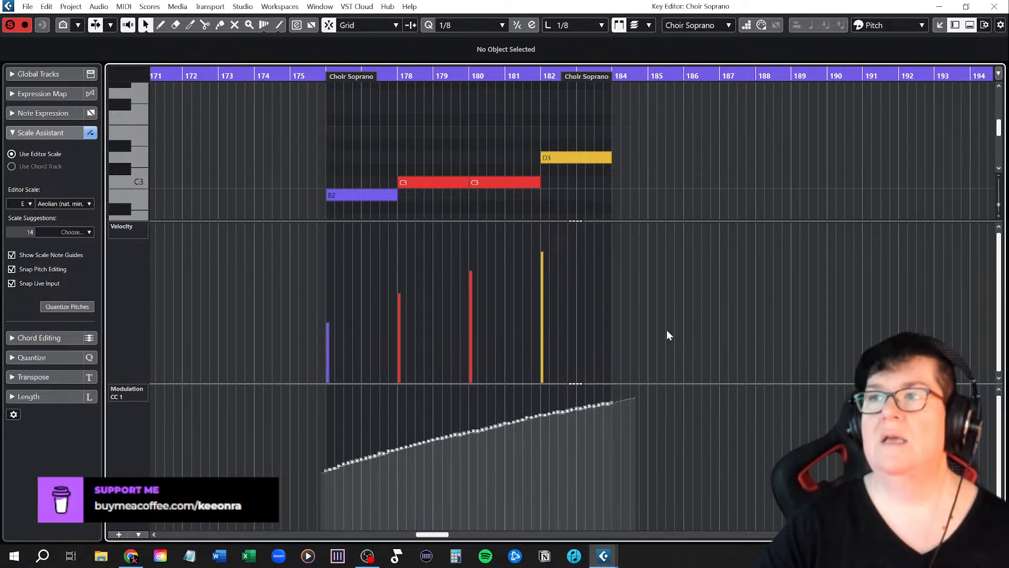
# Step: Copy all of the Choir Soprano's CC 1 modulation points and close its editor
pyautogui.rightClick(652, 315)
pyautogui.click(655, 313)
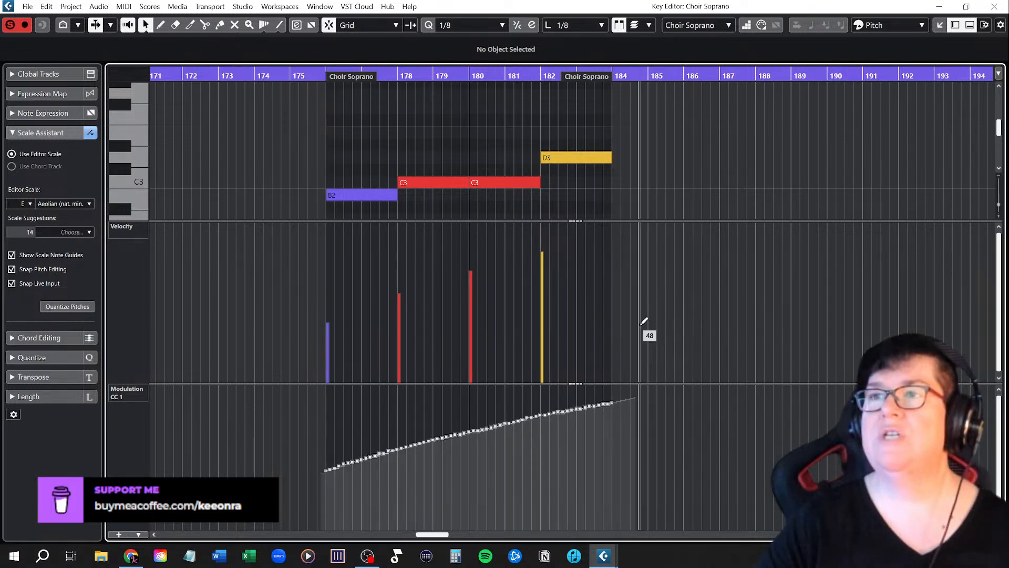
pyautogui.moveTo(310, 397); pyautogui.dragTo(651, 564)
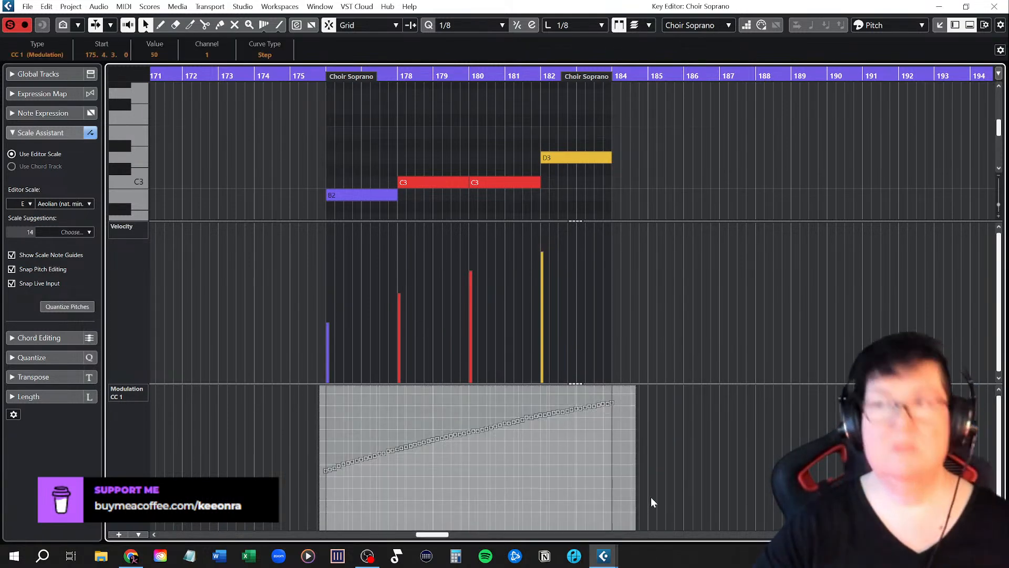
pyautogui.click(994, 6)
# Step: Paste the modulation curve into the Choir Alto event at bar 176 and redraw its velocities as a rising ramp
pyautogui.click(513, 349)
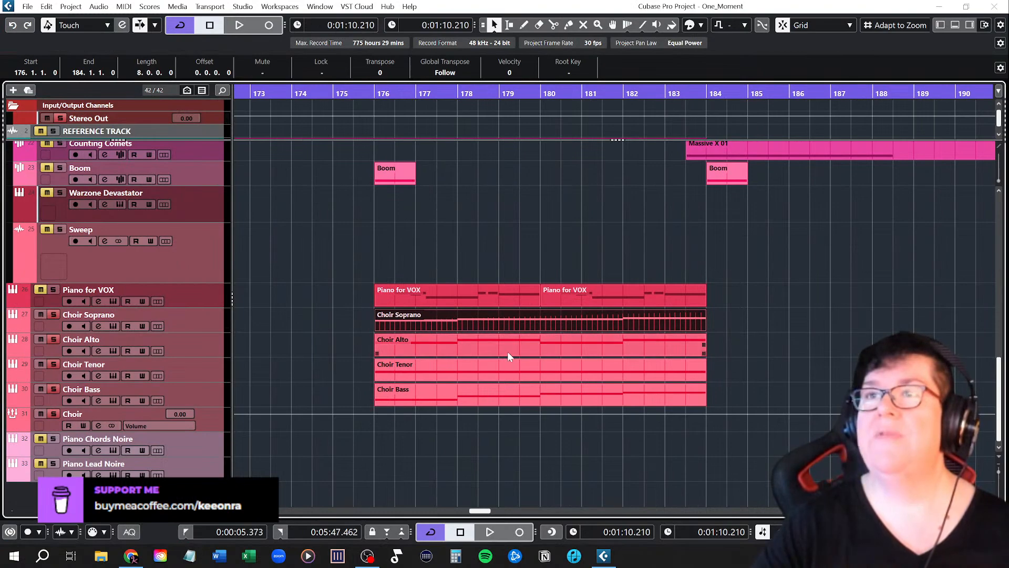
pyautogui.click(371, 92)
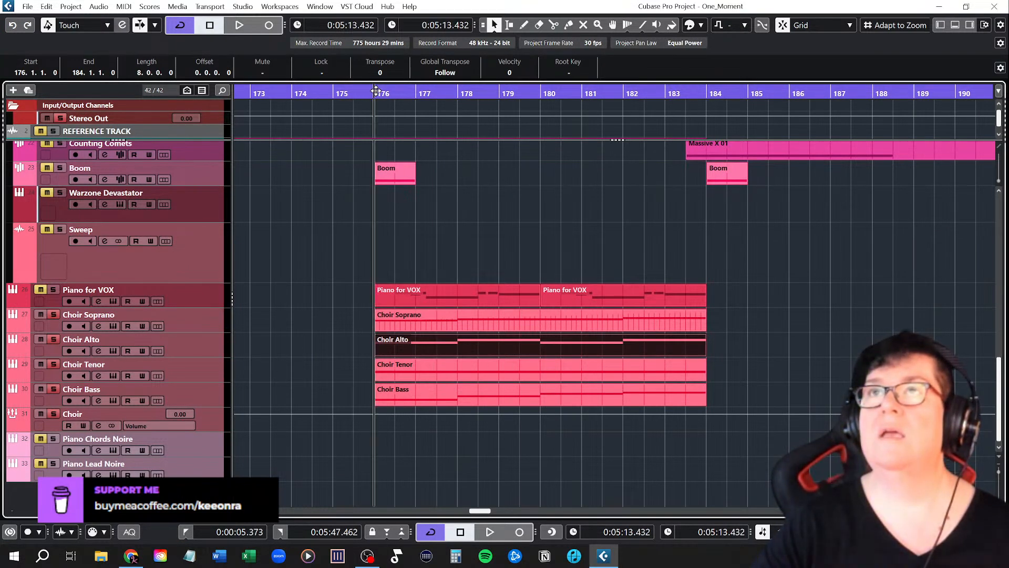
pyautogui.doubleClick(448, 342)
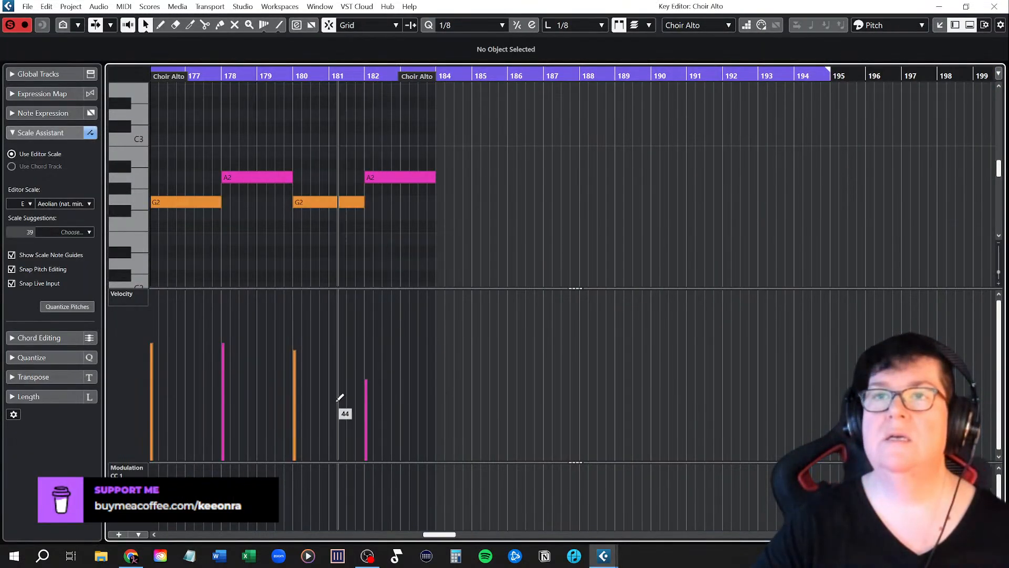
pyautogui.hscroll(-3, 340, 402)
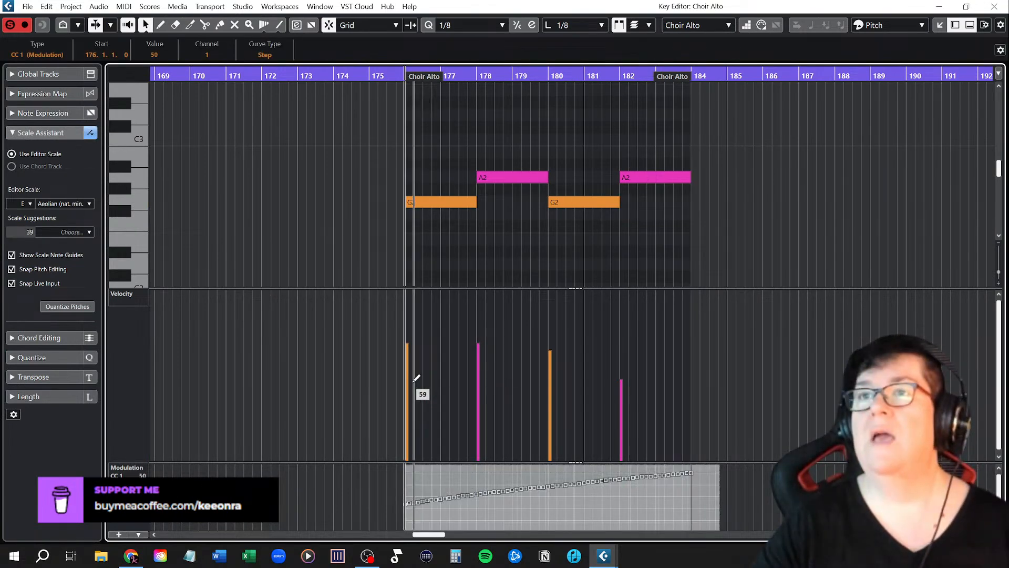
pyautogui.moveTo(401, 388); pyautogui.dragTo(745, 311)
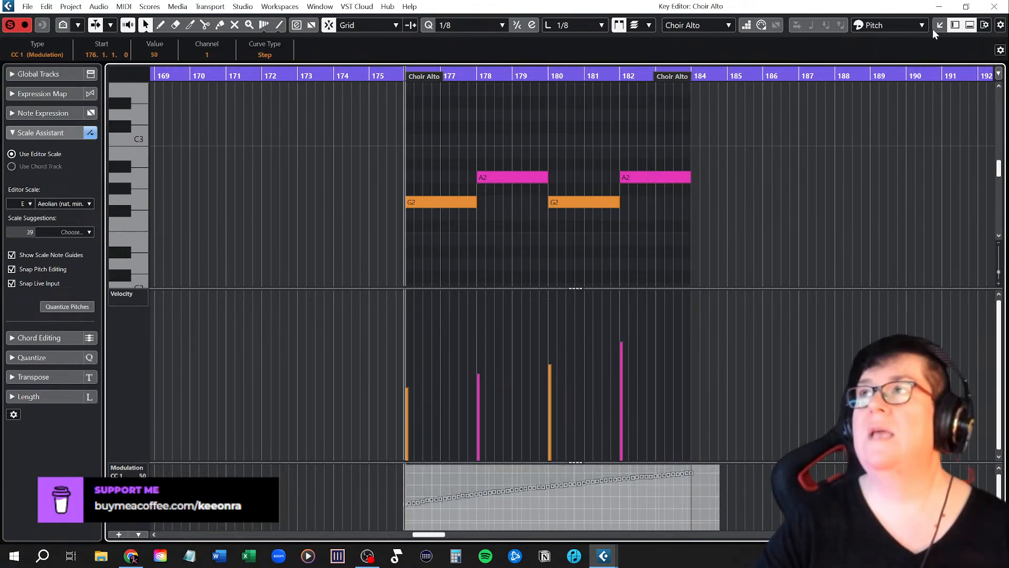
pyautogui.click(997, 6)
# Step: Raise the velocity of the Choir Tenor's E2 note slightly and paste the modulation curve into the event at bar 176
pyautogui.doubleClick(480, 370)
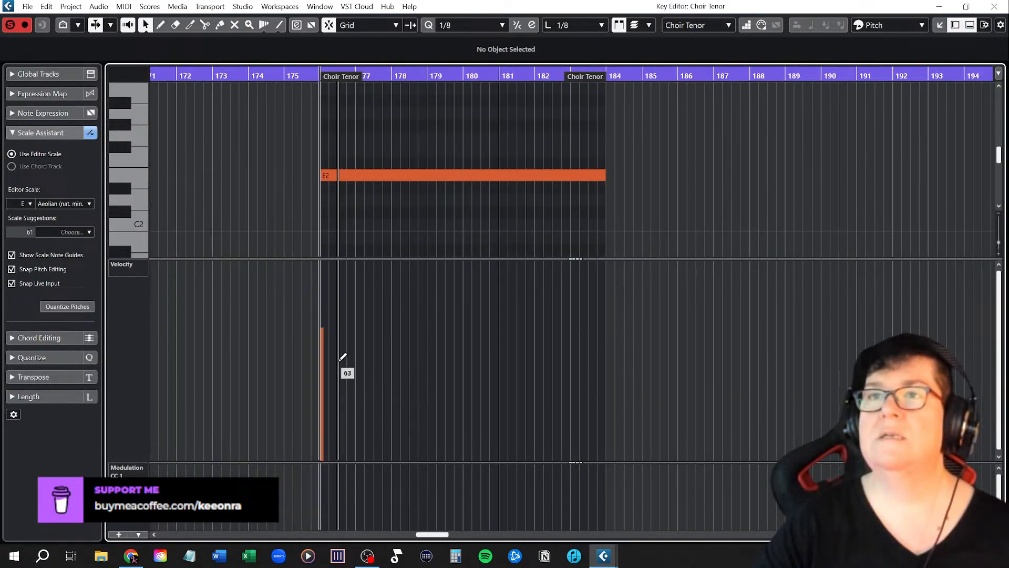
pyautogui.click(320, 317)
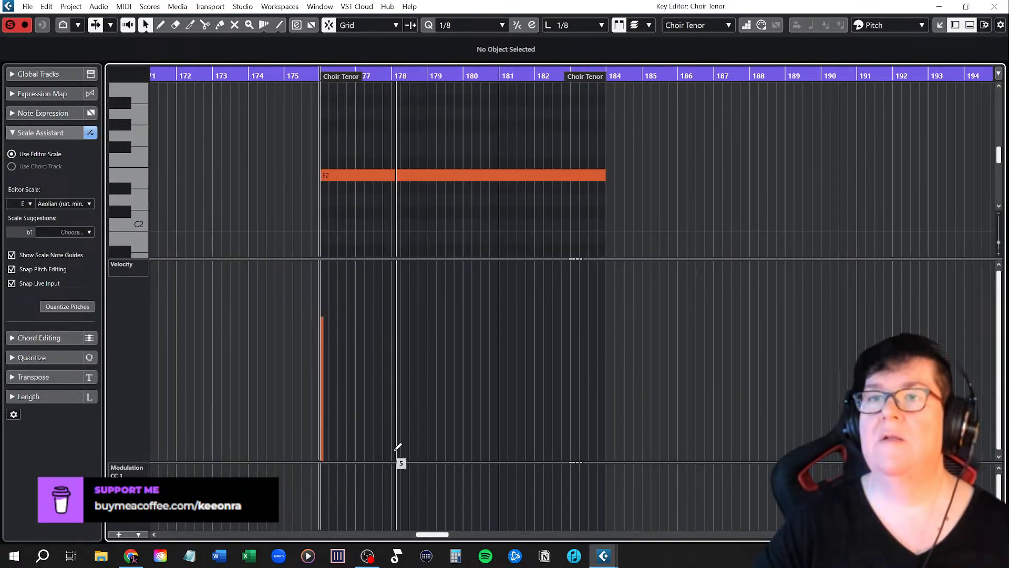
pyautogui.hotkey('ctrl', 'v')
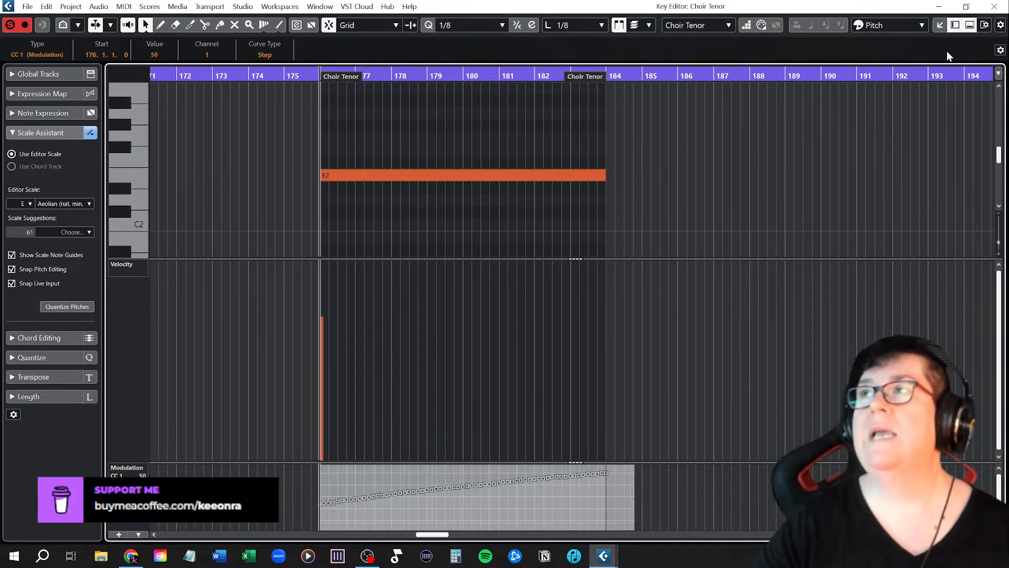
pyautogui.click(995, 6)
# Step: Paste the modulation curve into the Choir Bass event at bar 176 and redraw its four note velocities as a rising ramp
pyautogui.doubleClick(509, 399)
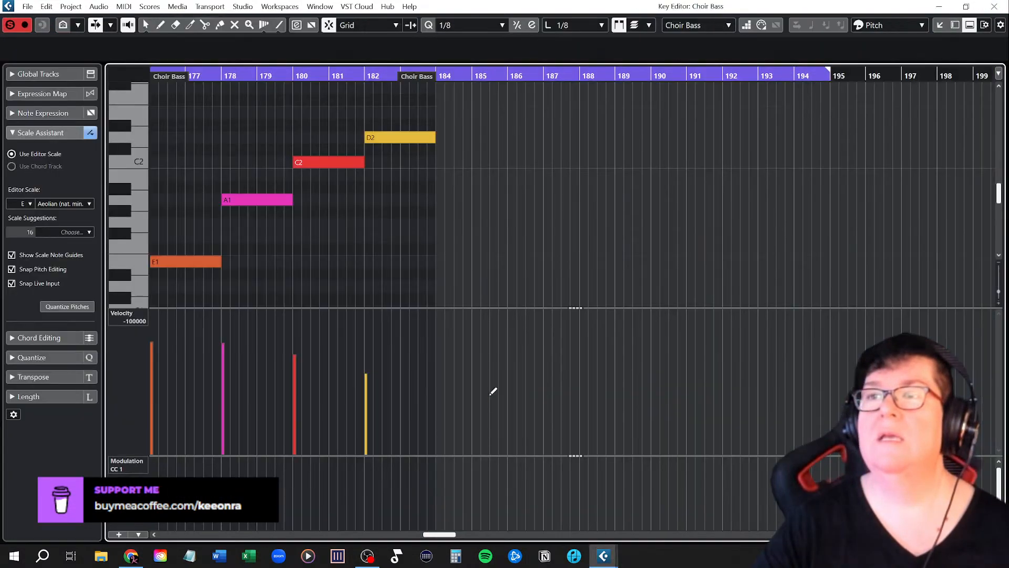
pyautogui.hscroll(-3, 414, 381)
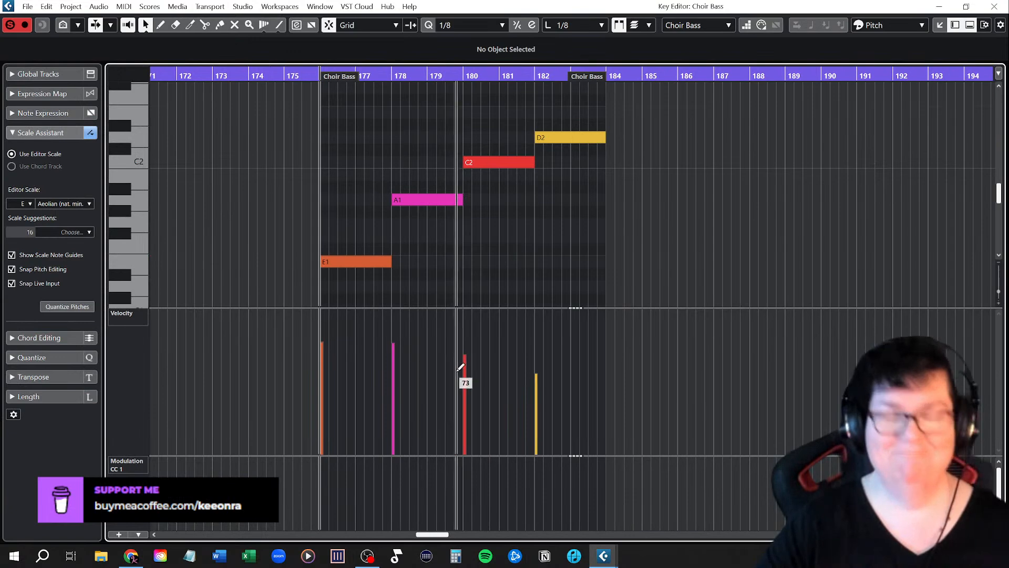
pyautogui.hotkey('ctrl', 'v')
pyautogui.moveTo(320, 374); pyautogui.dragTo(686, 299)
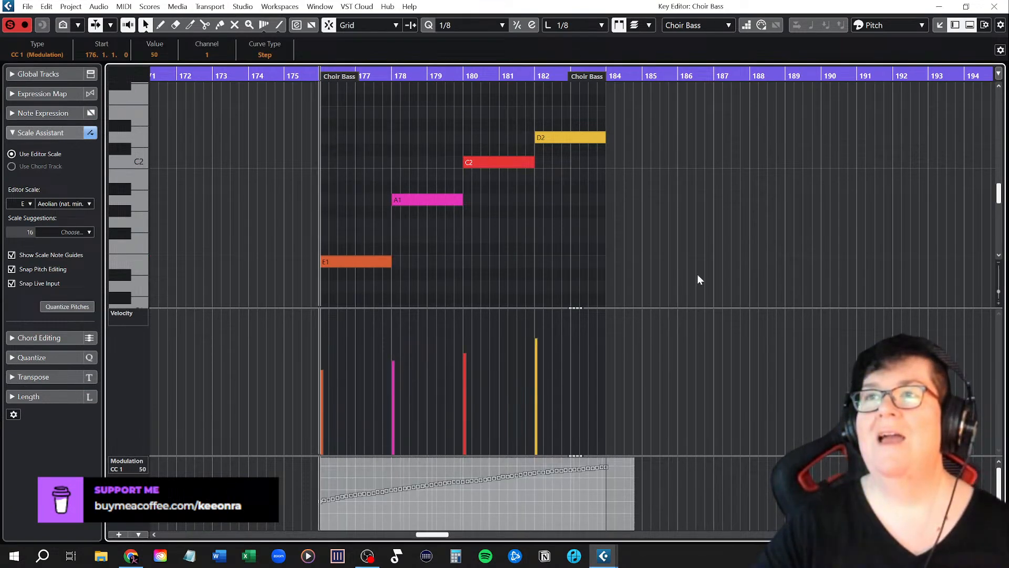
pyautogui.click(1004, 6)
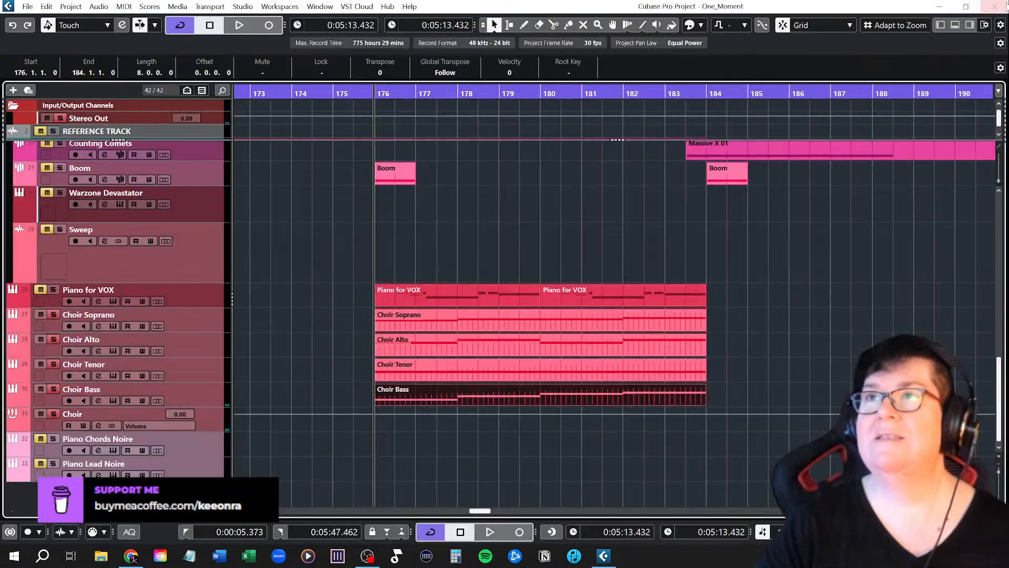
# Step: Clear the event selection, select the Choir track and play the full mix from about bar 173
pyautogui.click(494, 234)
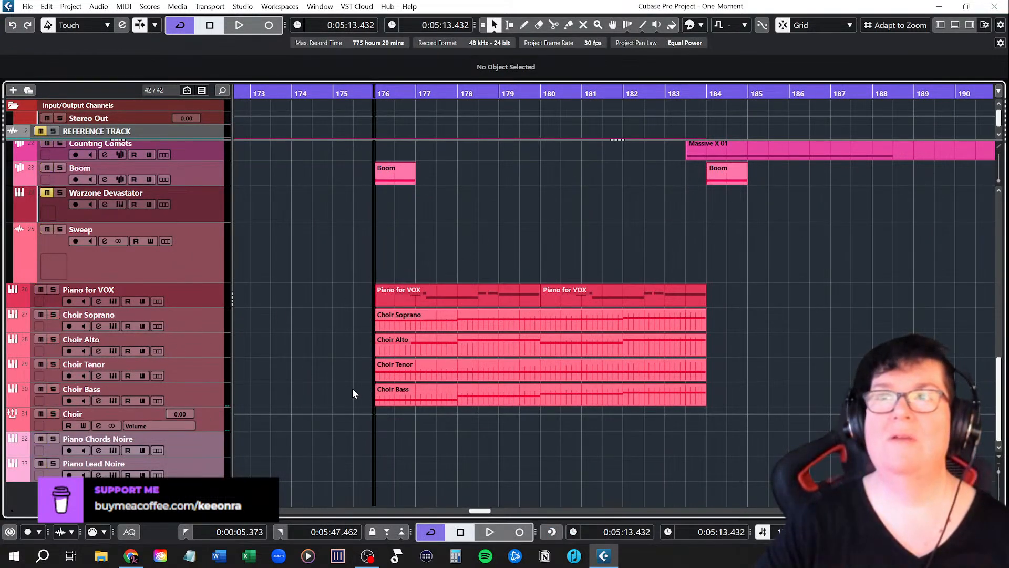
pyautogui.click(209, 423)
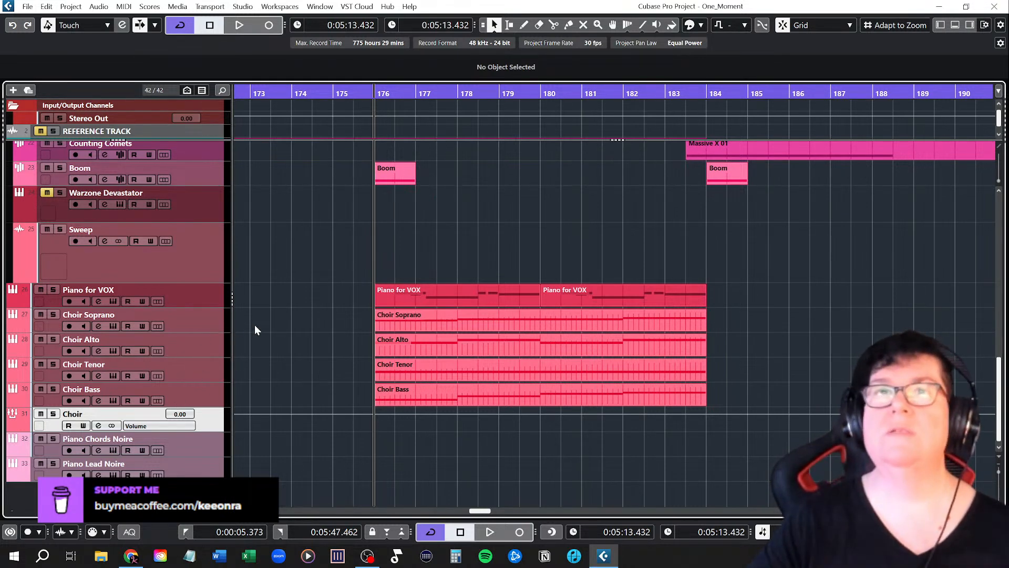
pyautogui.scroll(-6, 321, 326)
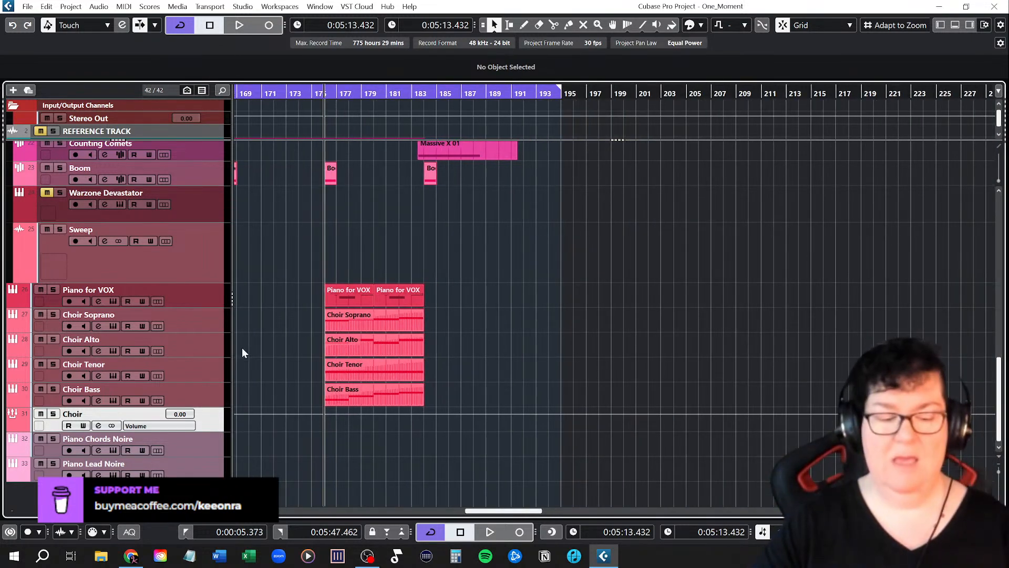
pyautogui.scroll(10, 241, 348)
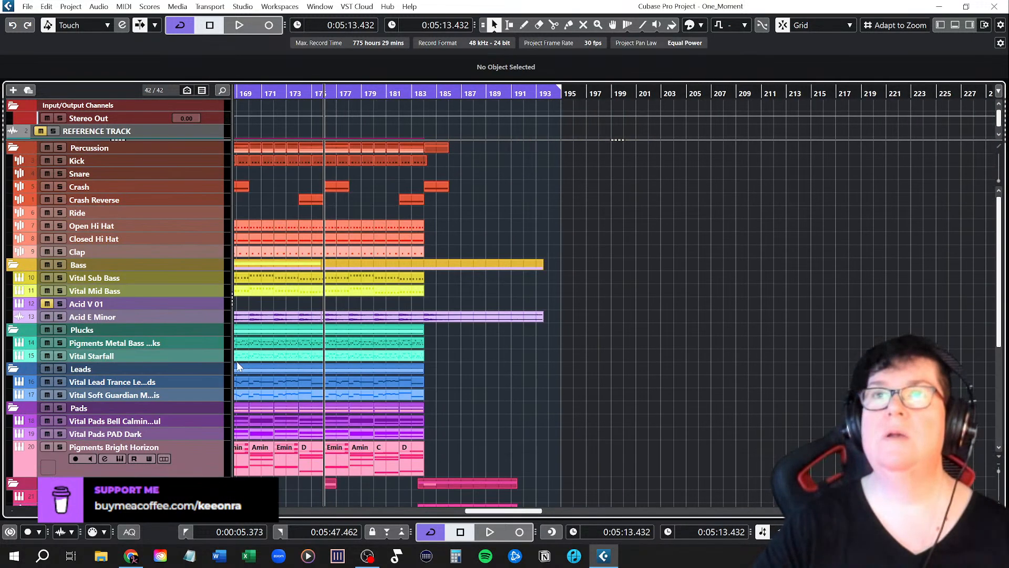
pyautogui.click(294, 97)
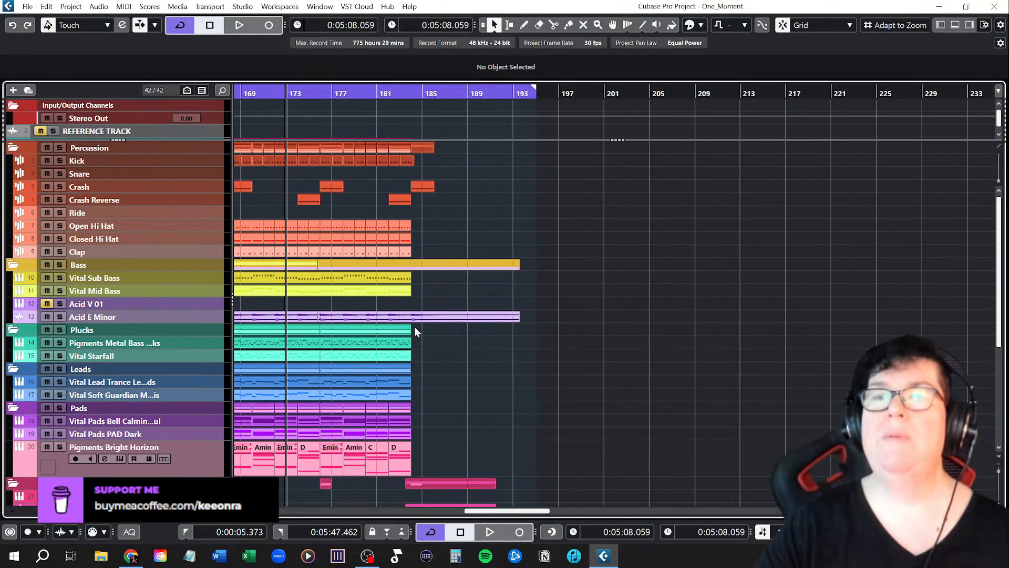
pyautogui.scroll(-5, 415, 326)
pyautogui.press('space')
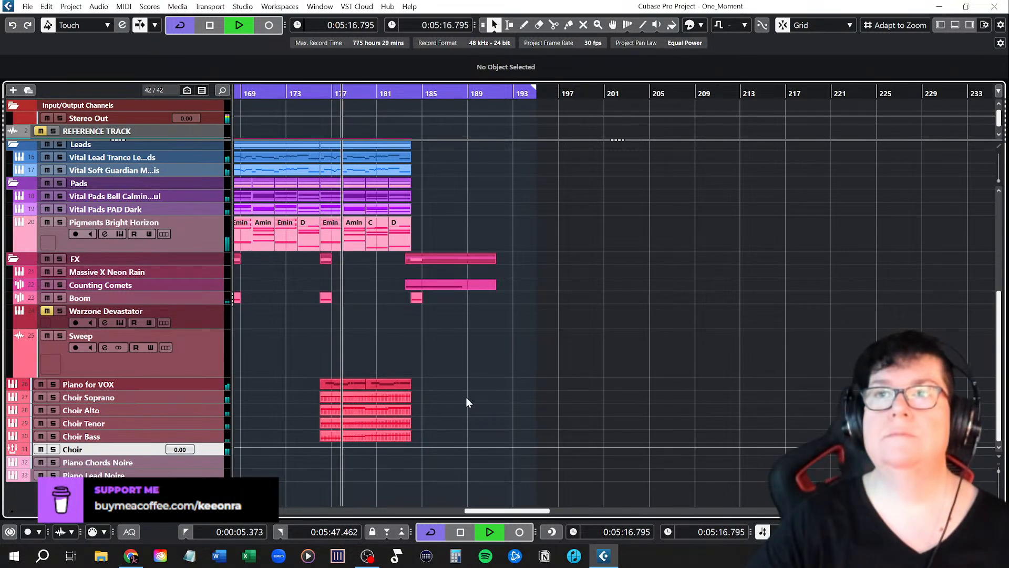
# Step: Follow the ending across the tracks, check the master meter briefly, and stop playback after the final FX
pyautogui.scroll(5, 500, 408)
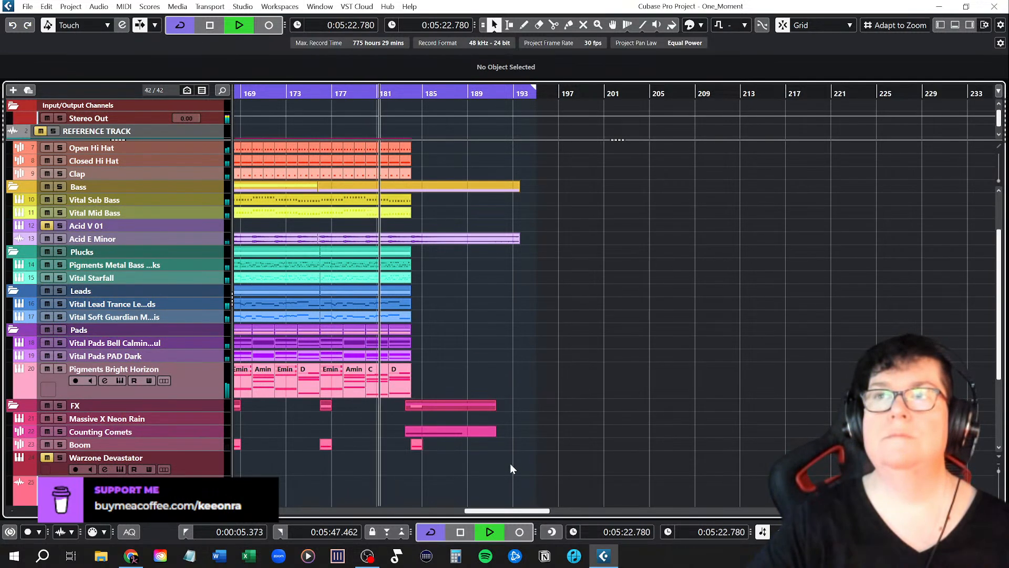
pyautogui.click(969, 24)
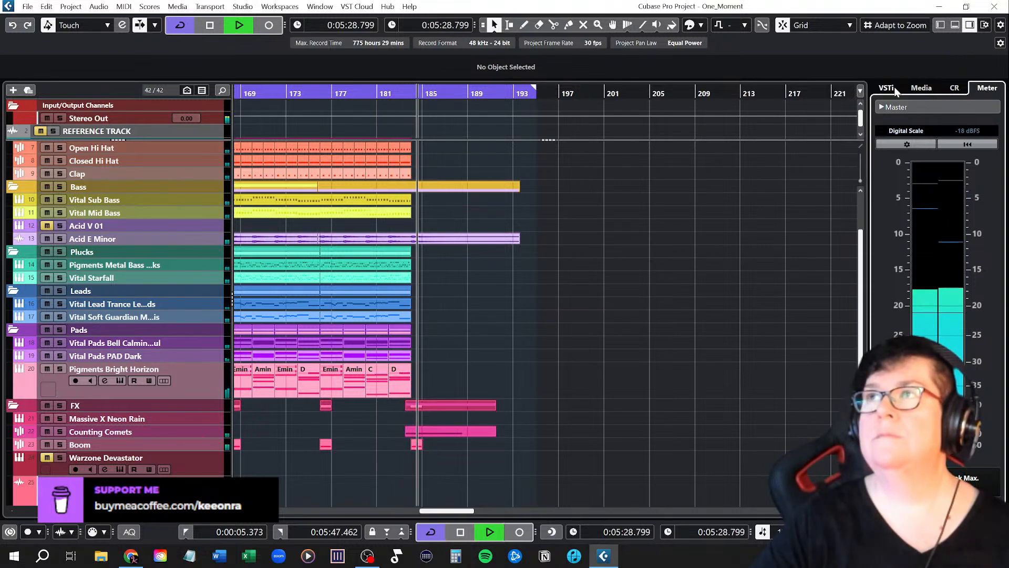
pyautogui.scroll(-4, 800, 267)
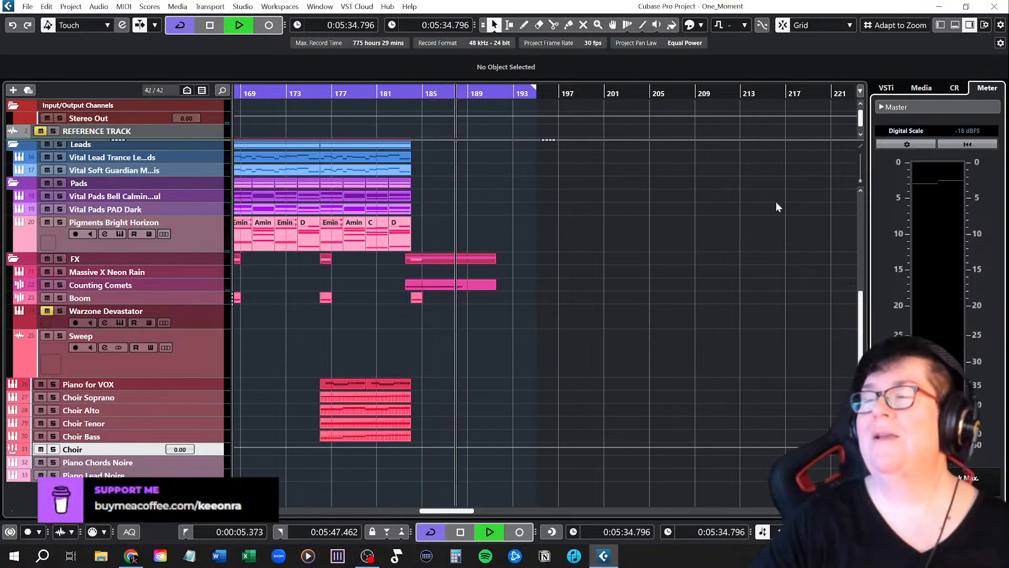
pyautogui.click(970, 25)
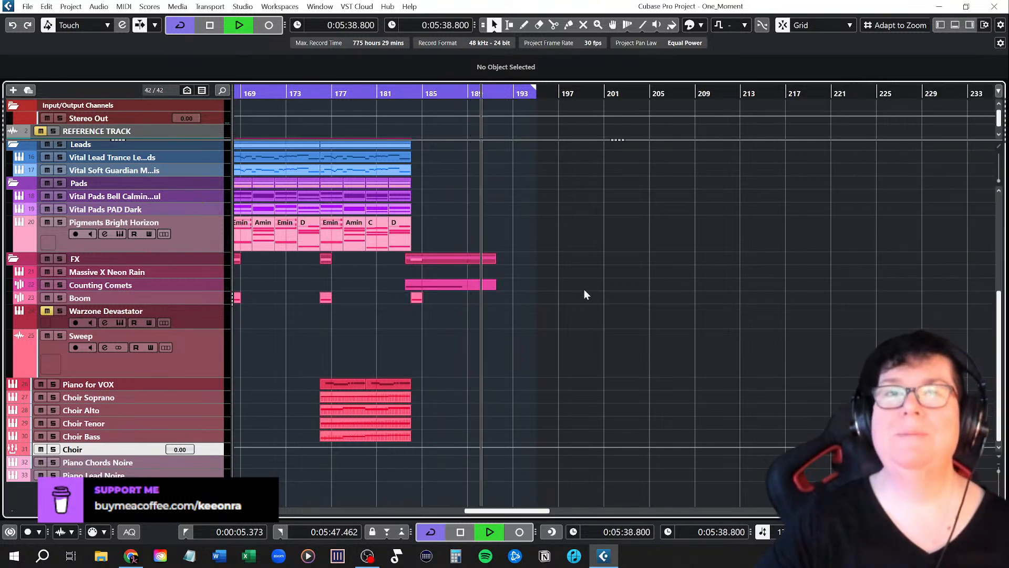
pyautogui.press('space')
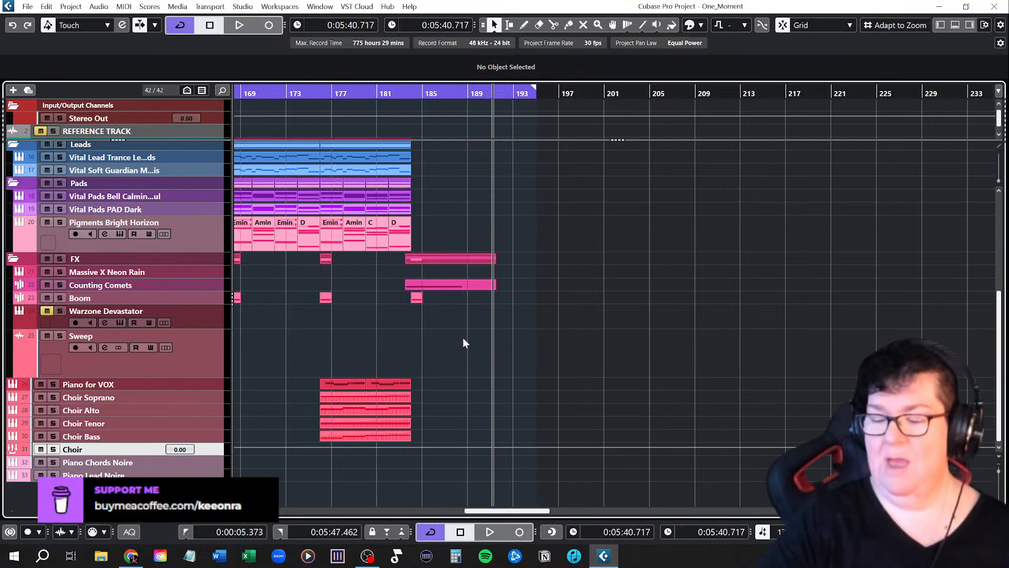
# Step: Return the cursor to the left locator with the whole arrangement in view and save the project
pyautogui.press('KP_1')
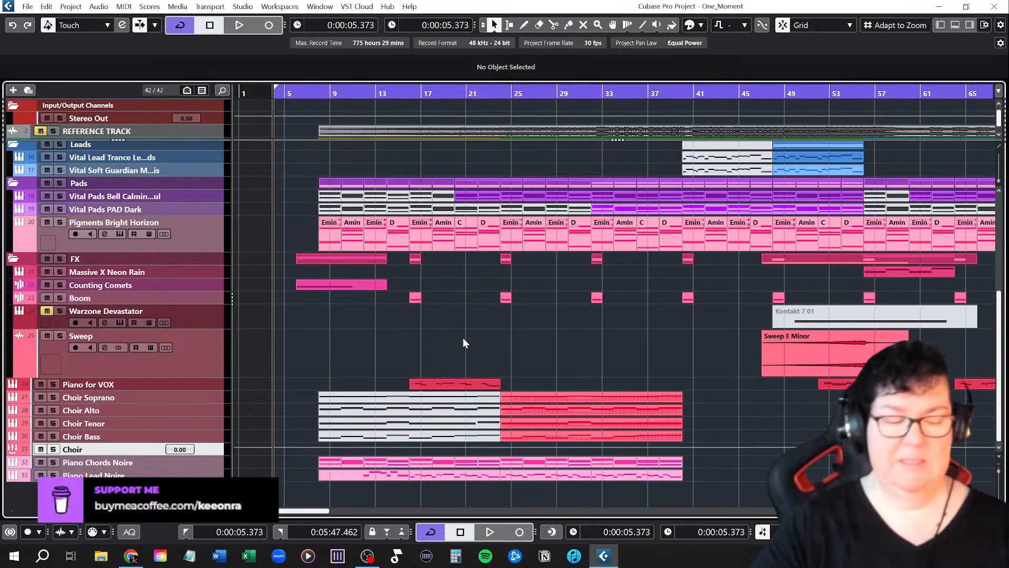
pyautogui.hotkey('shift', 'f')
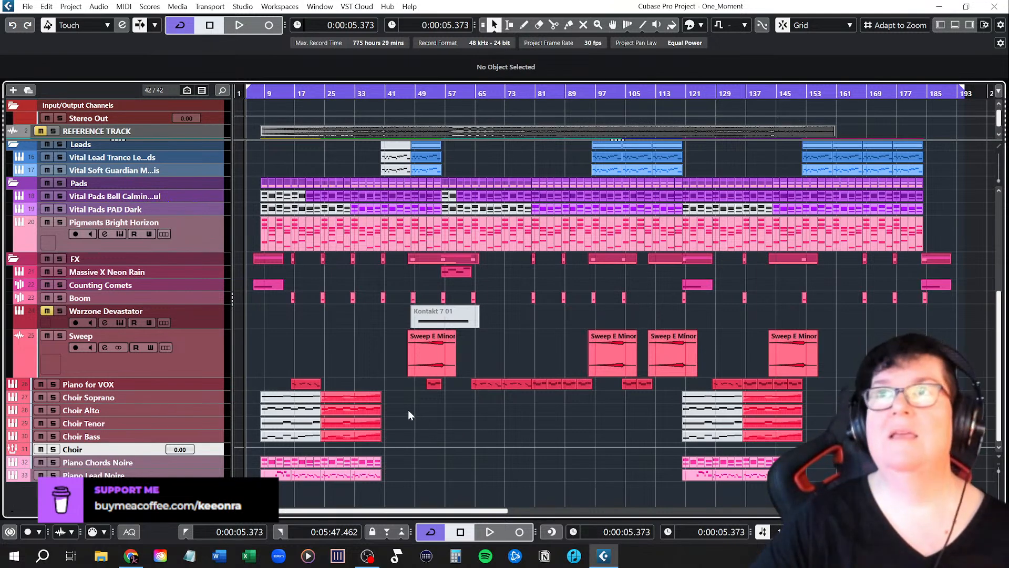
pyautogui.click(28, 7)
pyautogui.click(44, 91)
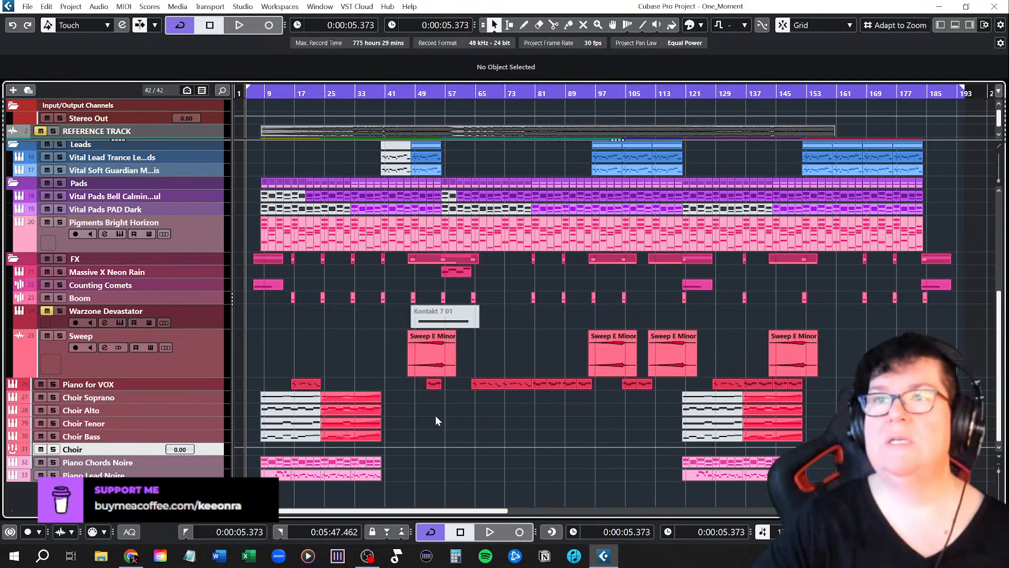
# Step: Play the song from the beginning and look over the tracks from Percussion to the Noire pianos
pyautogui.scroll(5, 281, 441)
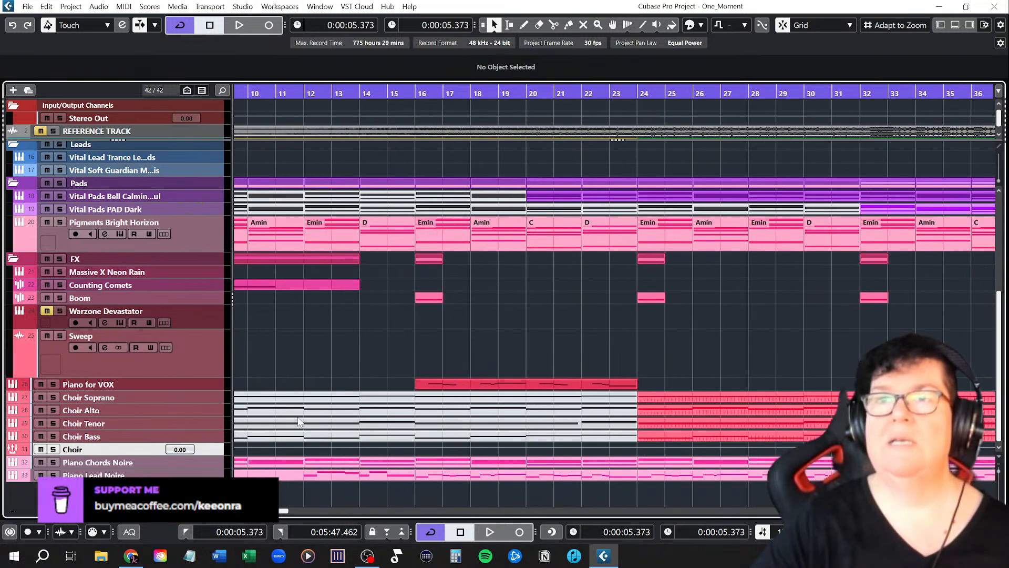
pyautogui.scroll(-5, 298, 421)
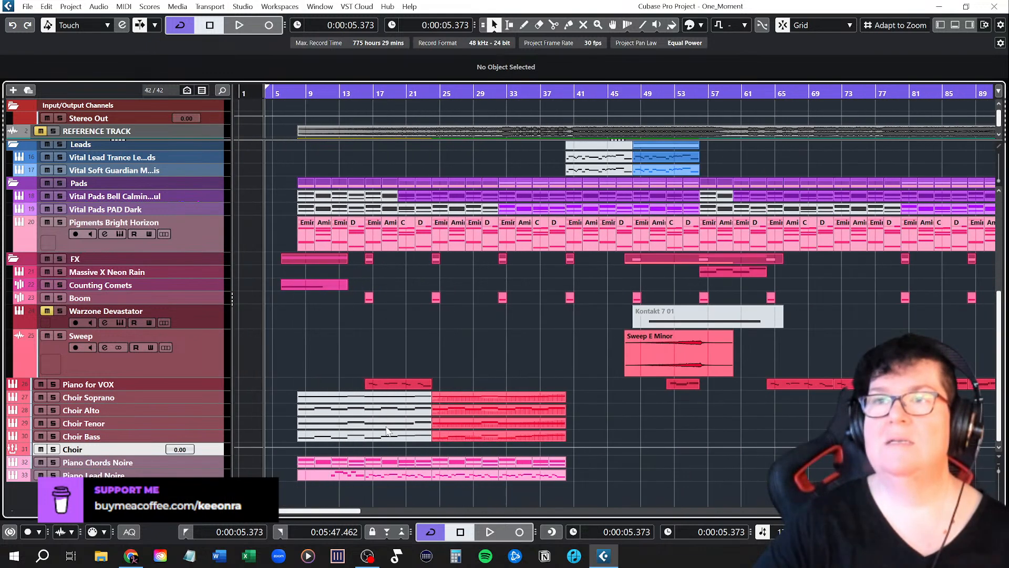
pyautogui.scroll(-4, 639, 428)
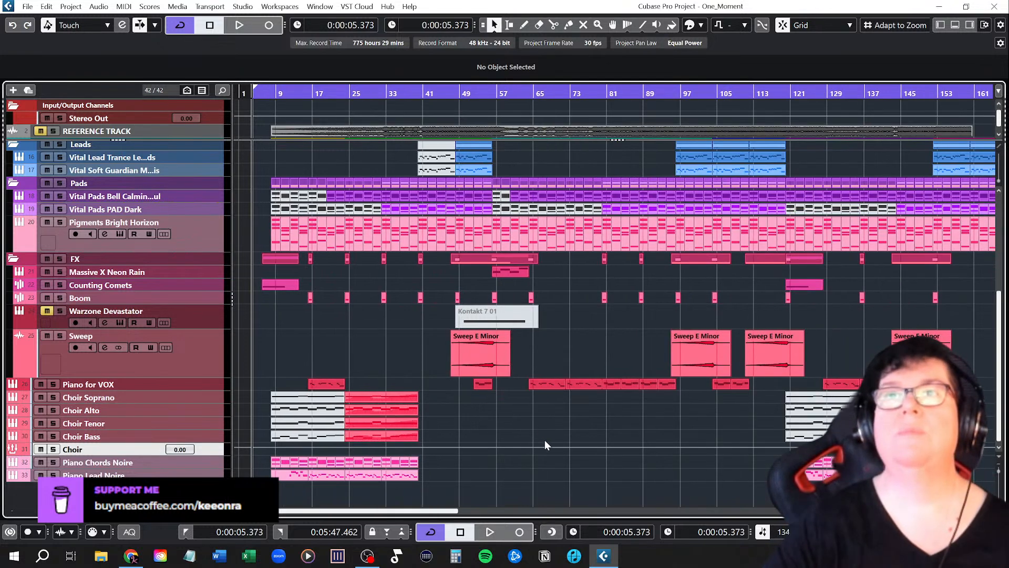
pyautogui.press('space')
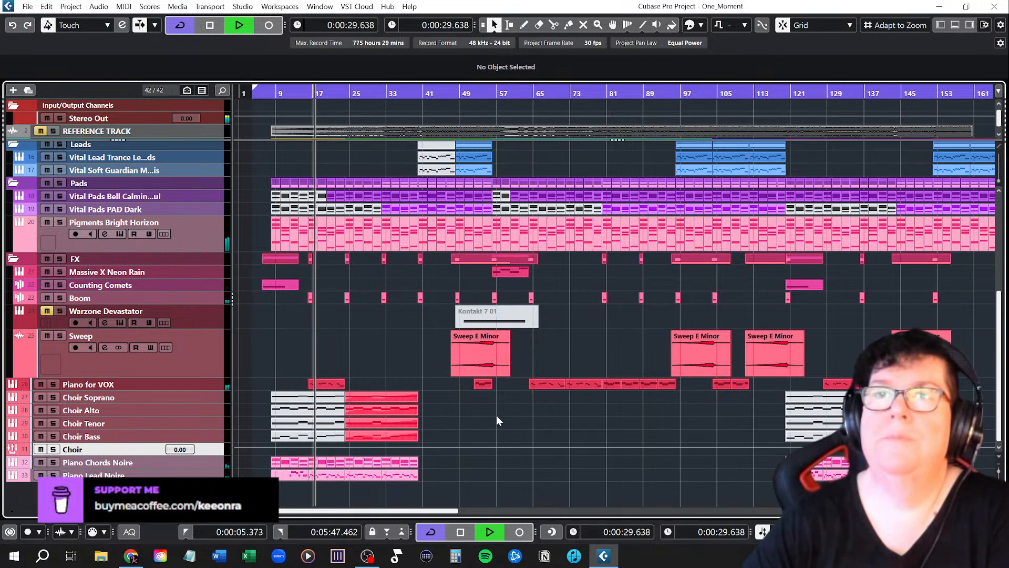
pyautogui.scroll(5, 458, 421)
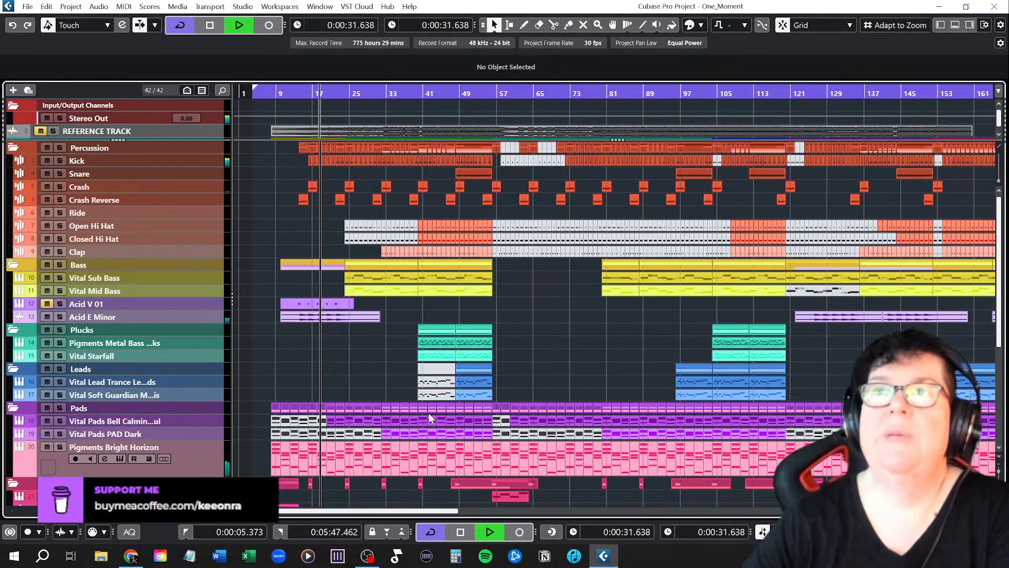
pyautogui.scroll(-5, 428, 415)
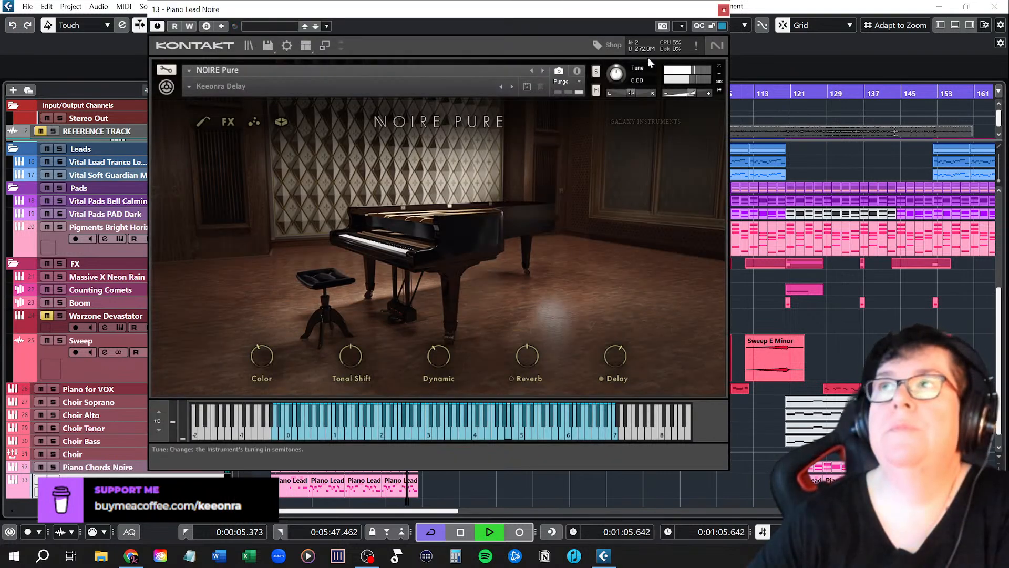
# Step: Close the Piano Lead Noire instrument and raise that track's channel volume slightly during playback
pyautogui.click(724, 11)
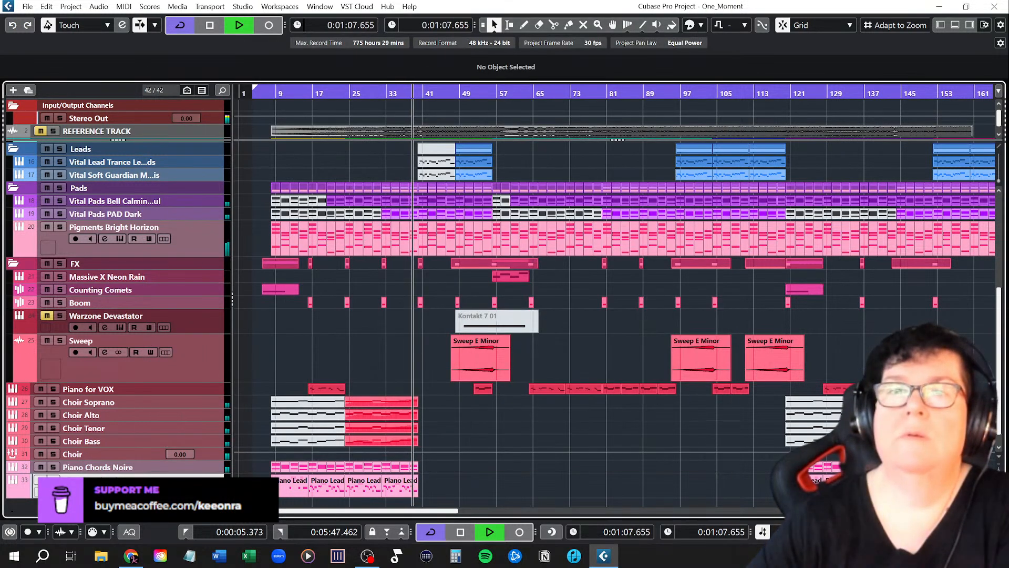
pyautogui.click(99, 491)
pyautogui.moveTo(913, 319); pyautogui.dragTo(912, 318)
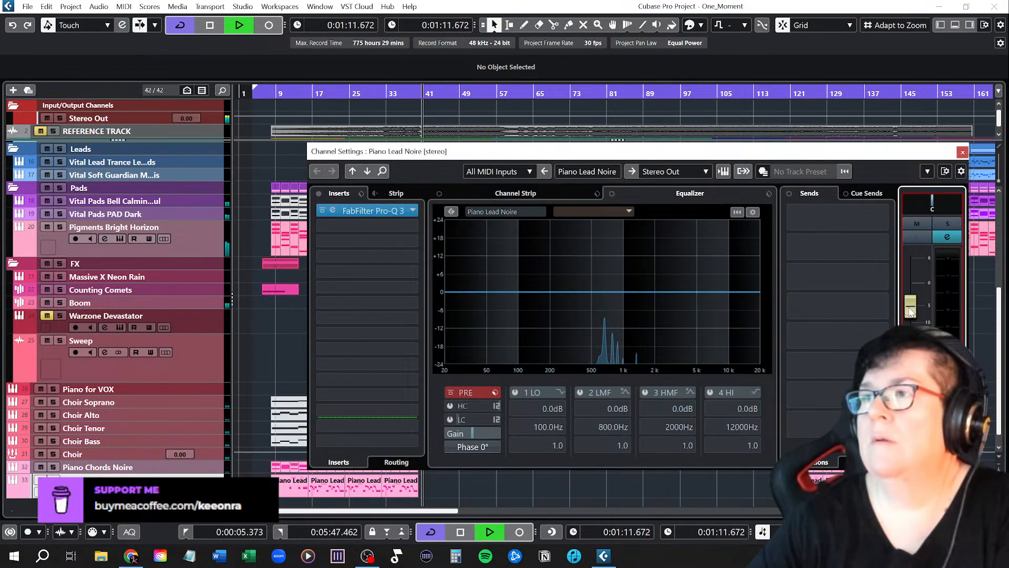
pyautogui.click(962, 152)
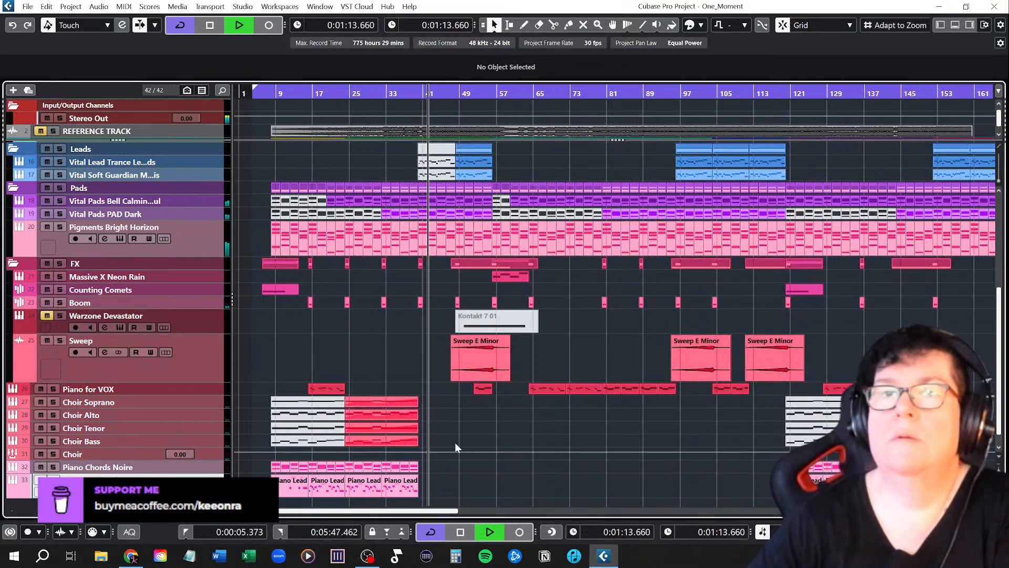
# Step: Raise the Piano Chords Noire channel volume slightly and close its channel settings
pyautogui.moveTo(201, 470); pyautogui.dragTo(201, 483)
pyautogui.click(98, 478)
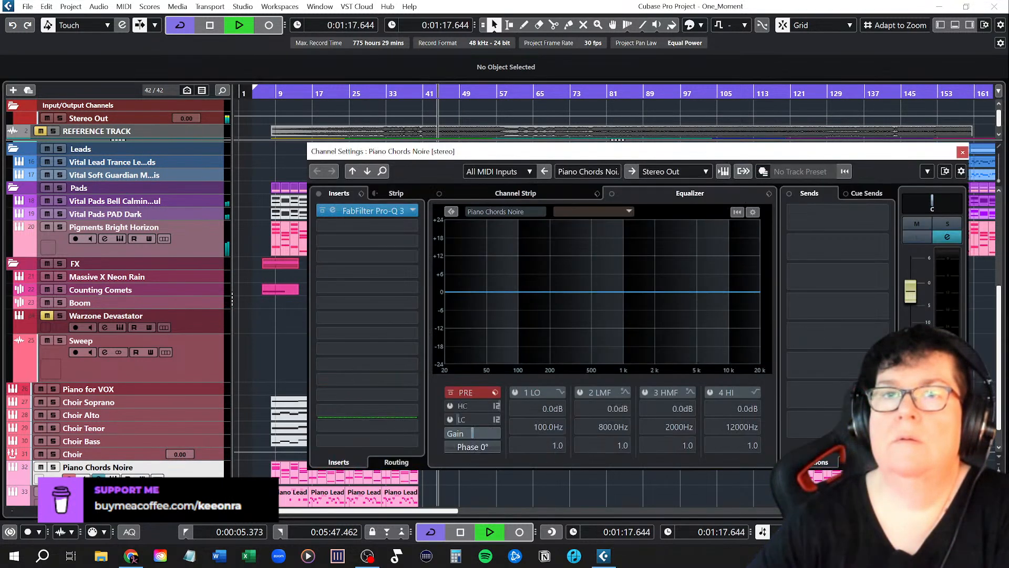
pyautogui.moveTo(911, 291); pyautogui.dragTo(911, 291)
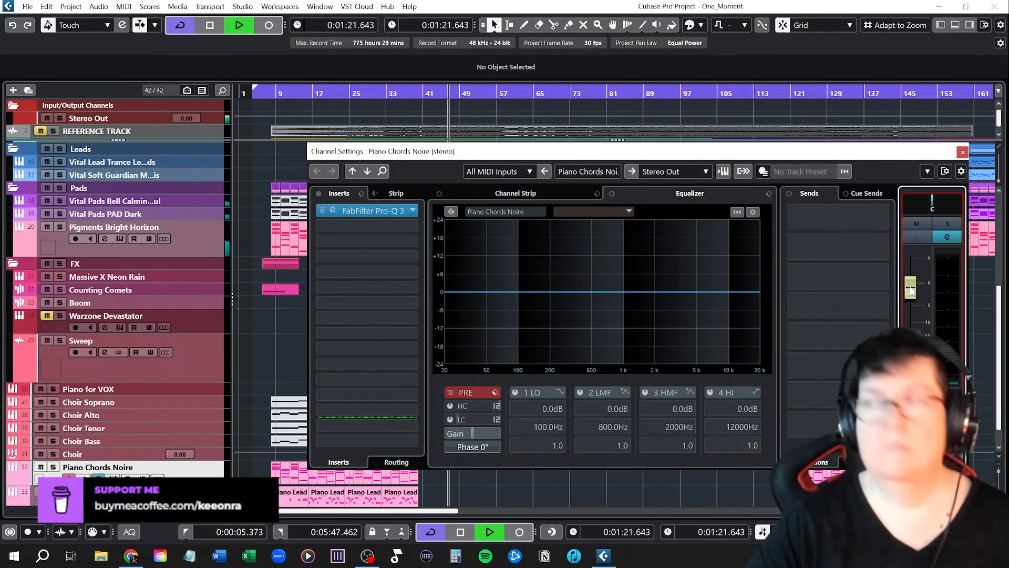
pyautogui.click(962, 152)
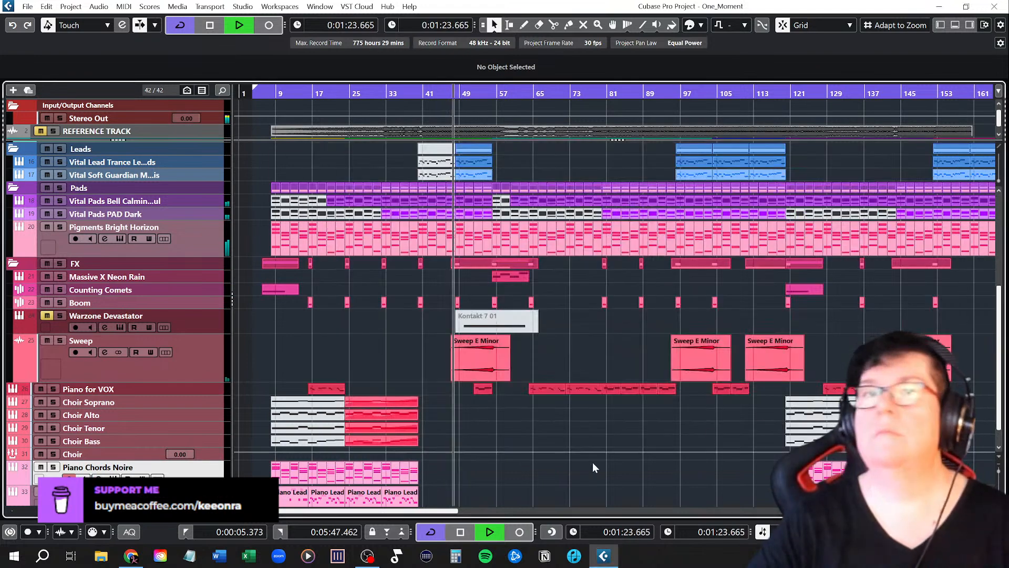
# Step: Examine all tracks from the pianos up to Percussion while the end of the buildup plays
pyautogui.scroll(-1, 515, 472)
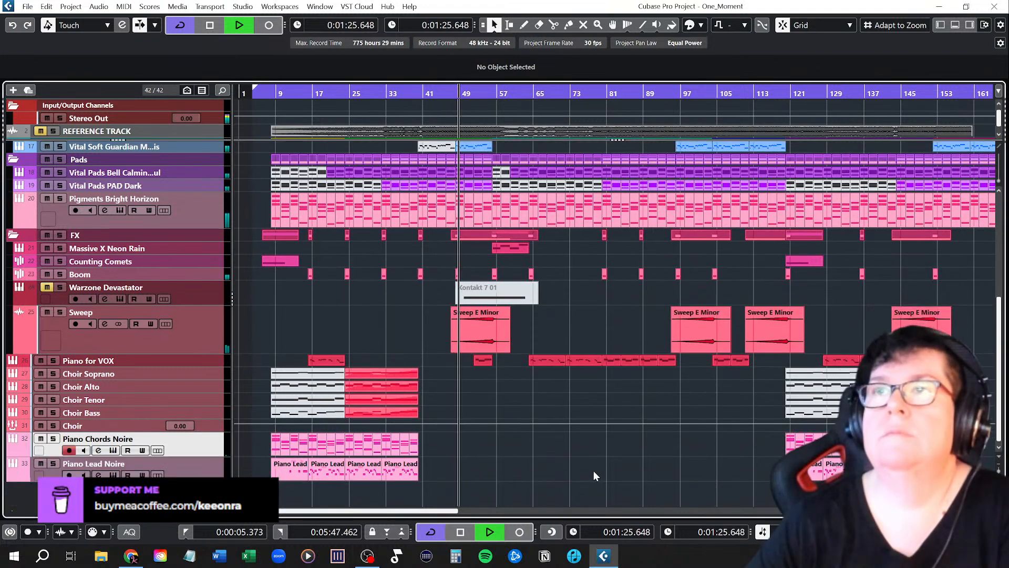
pyautogui.scroll(3, 645, 481)
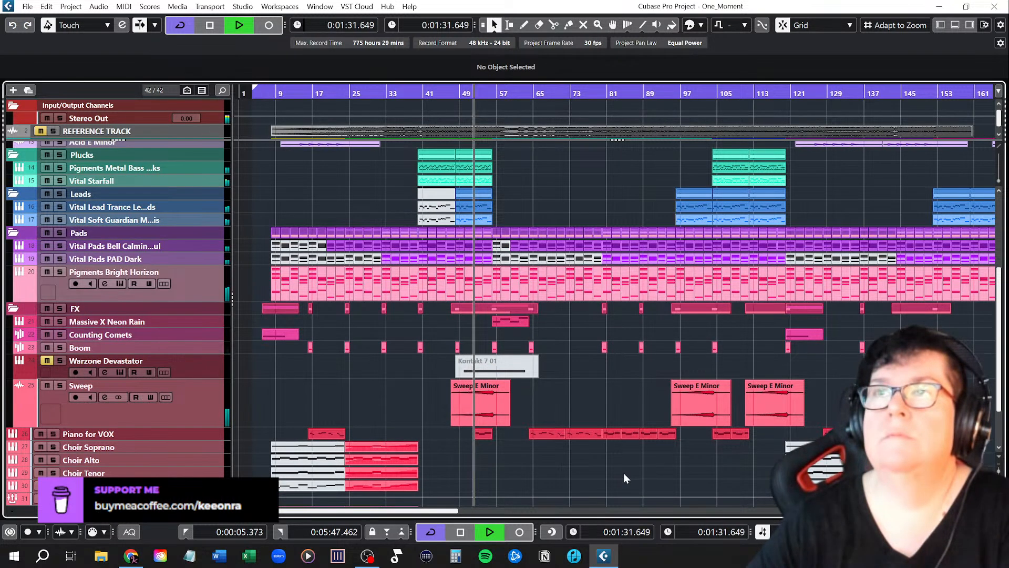
pyautogui.scroll(6, 623, 477)
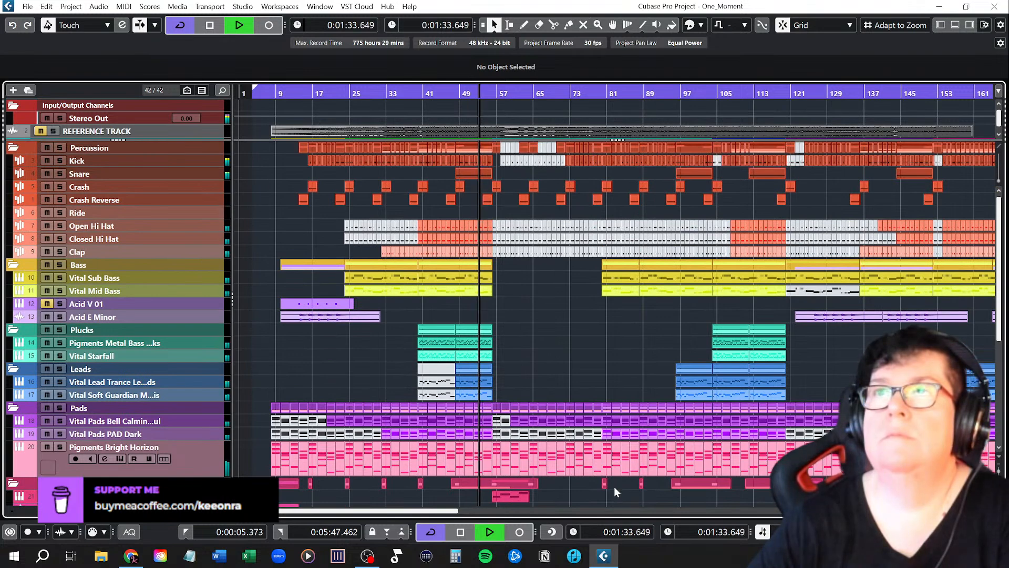
pyautogui.scroll(-8, 614, 486)
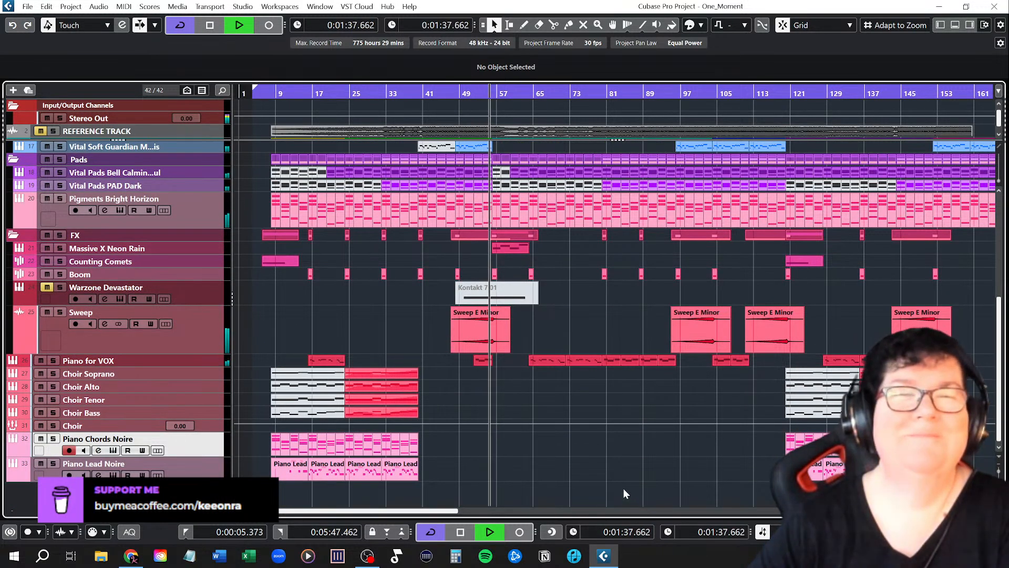
pyautogui.scroll(5, 623, 487)
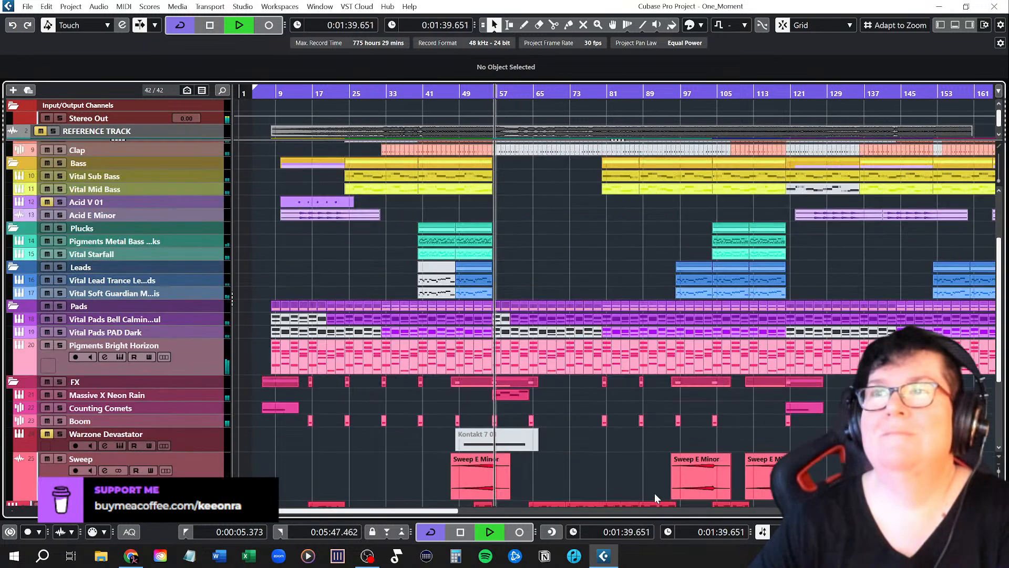
pyautogui.scroll(4, 640, 492)
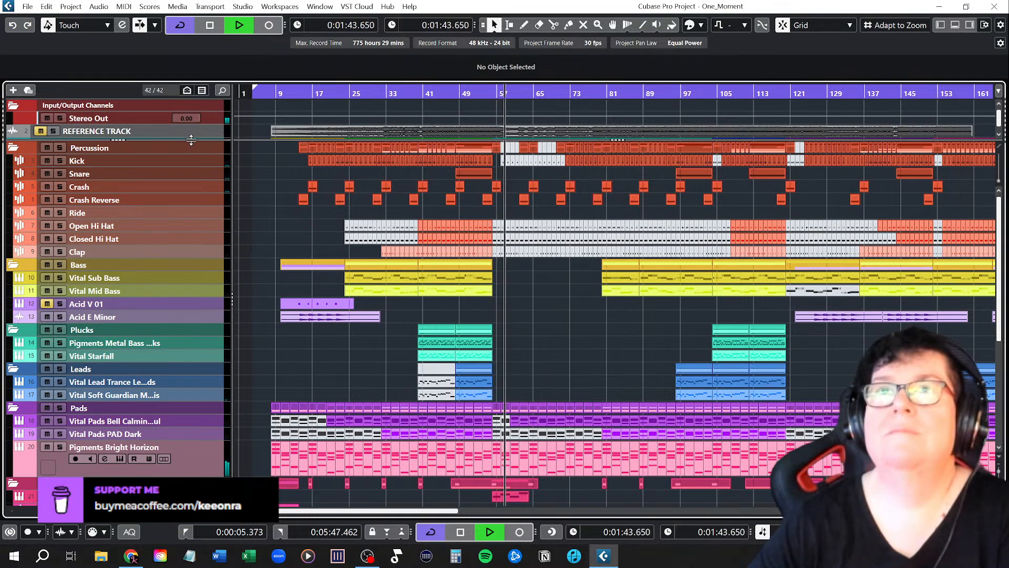
# Step: Enlarge the upper section of the divided track list to show the arranger track and follow the breakdown's tracks
pyautogui.moveTo(188, 139); pyautogui.dragTo(184, 165)
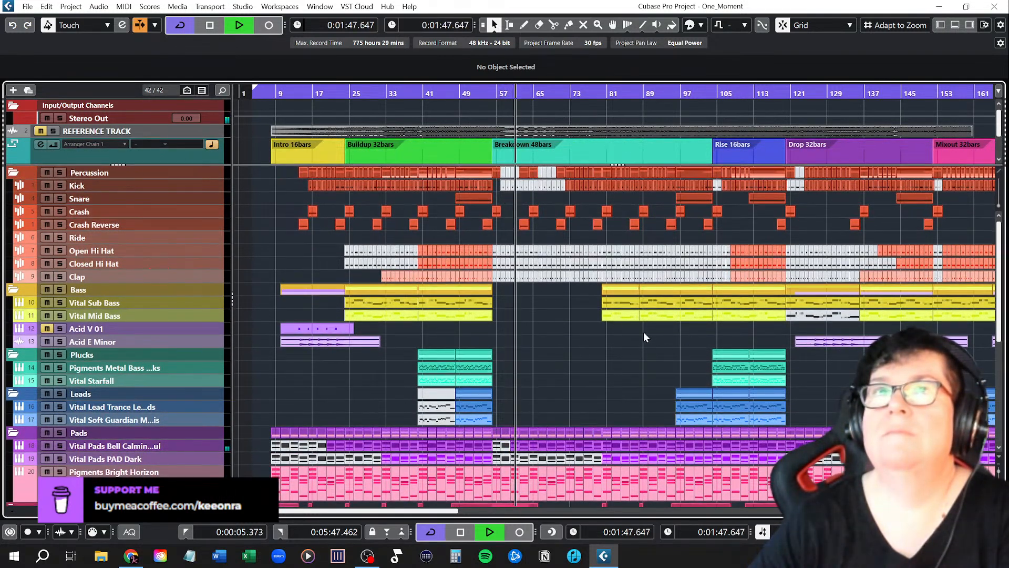
pyautogui.scroll(-3, 609, 334)
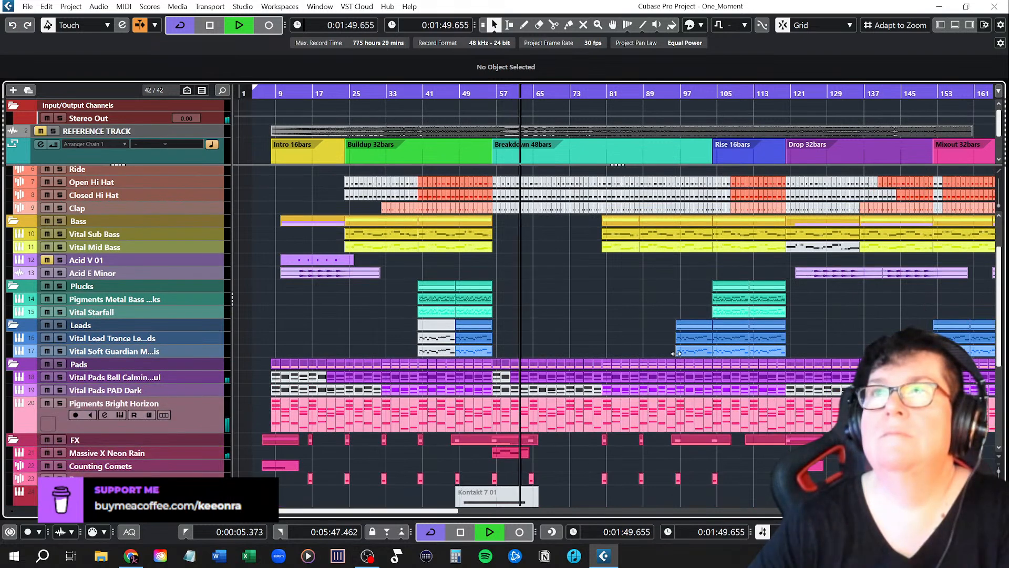
pyautogui.scroll(-3, 676, 352)
pyautogui.scroll(-3, 676, 353)
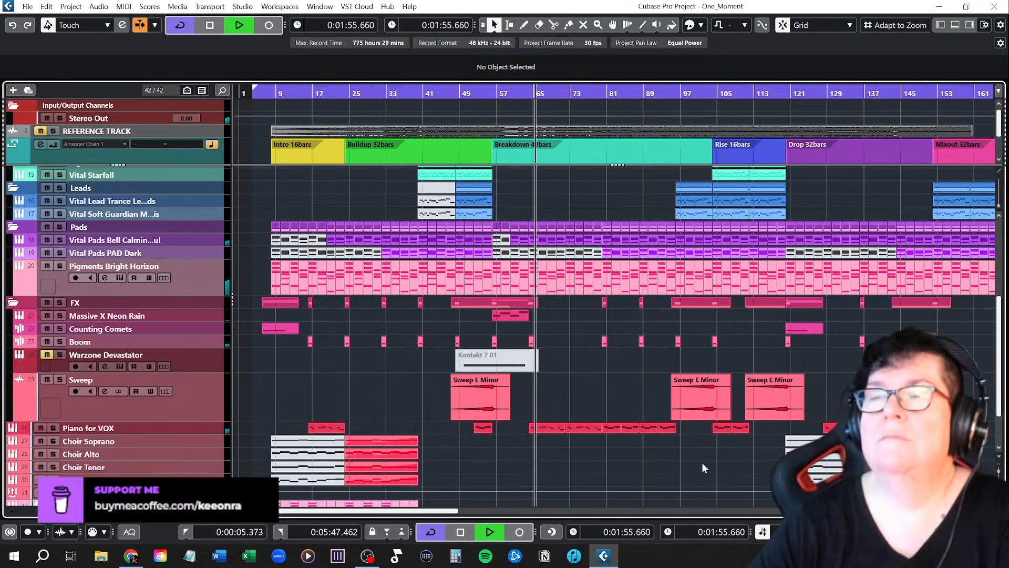
# Step: Examine the tracks from Percussion down to the Noire pianos while the breakdown plays
pyautogui.scroll(-3, 688, 456)
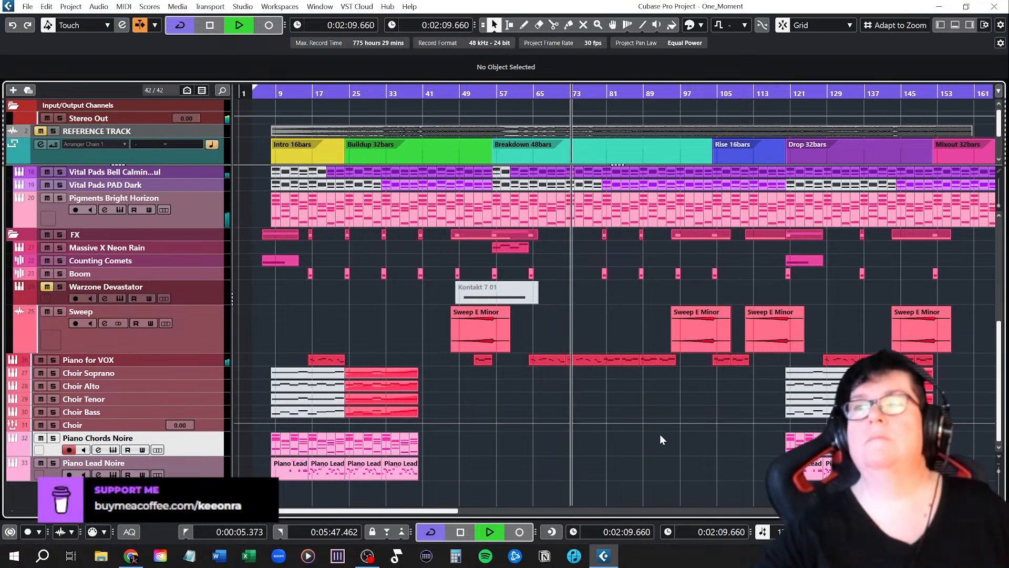
pyautogui.scroll(5, 657, 437)
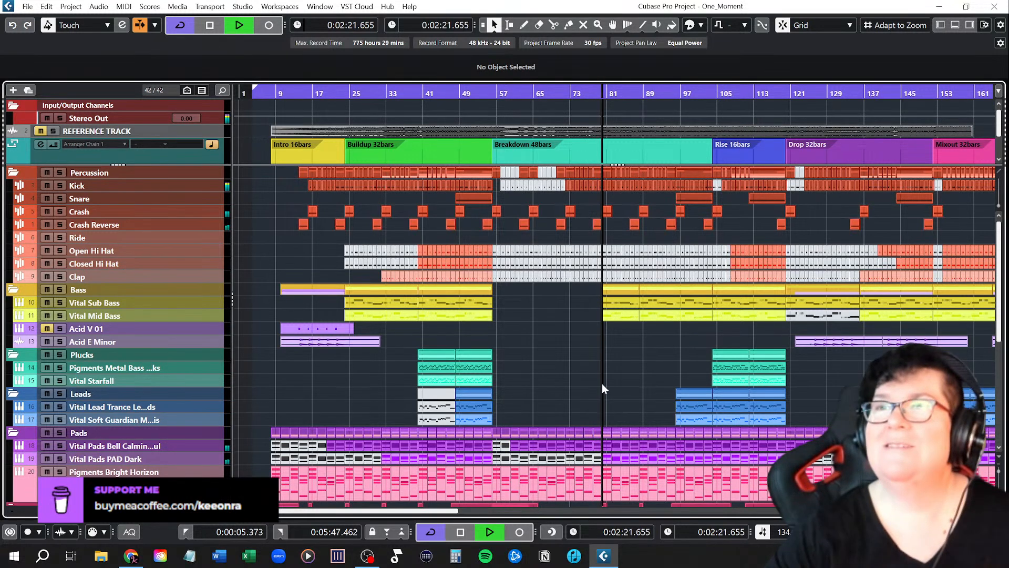
pyautogui.scroll(-5, 631, 386)
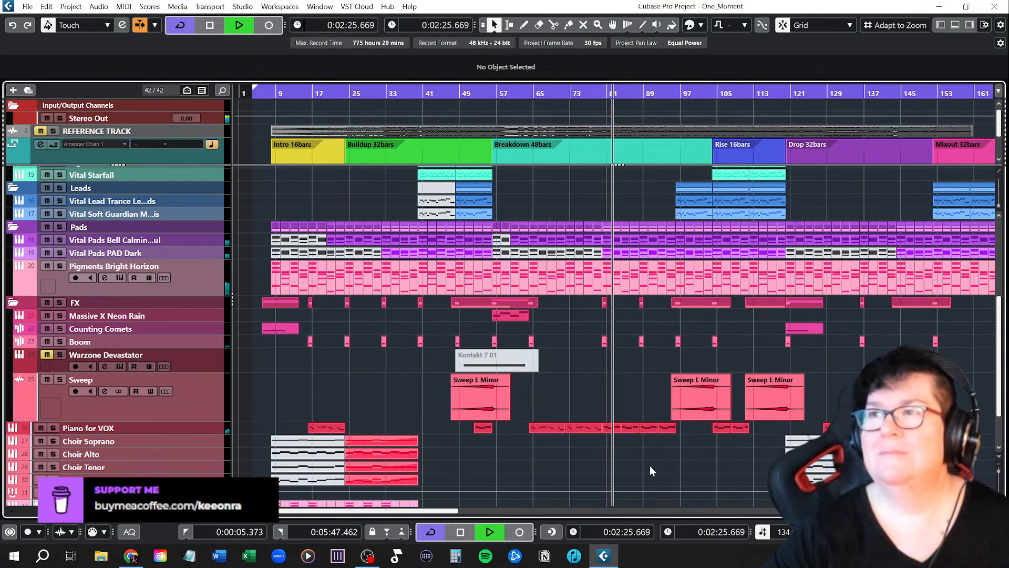
pyautogui.scroll(-2, 670, 469)
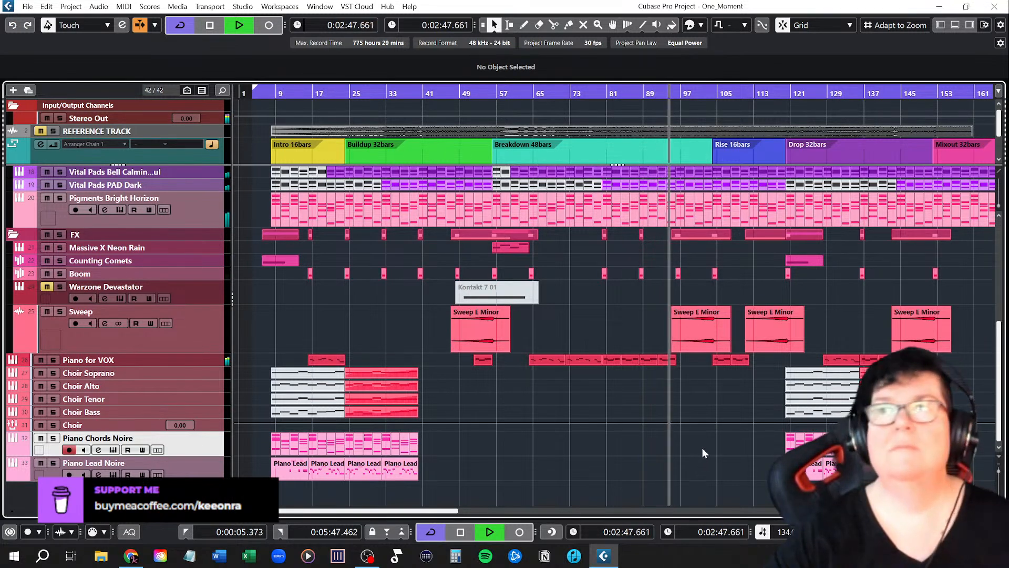
# Step: Enlarge the Snare track and open its channel settings and the inserted FabFilter Pro-Q 3 equalizer during playback
pyautogui.scroll(5, 699, 429)
pyautogui.scroll(5, 676, 450)
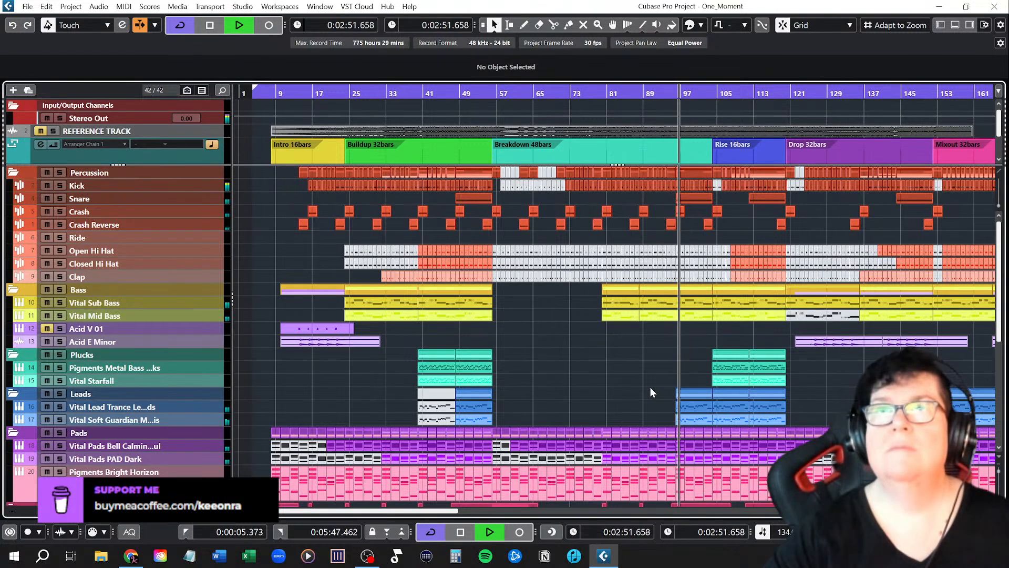
pyautogui.moveTo(175, 202); pyautogui.dragTo(174, 216)
pyautogui.click(105, 212)
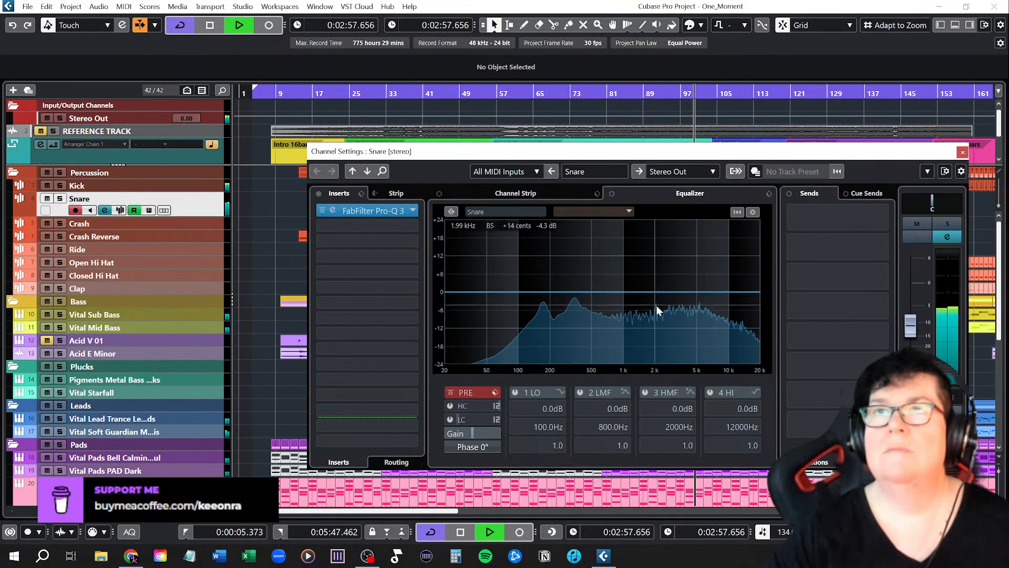
pyautogui.click(345, 210)
pyautogui.click(343, 209)
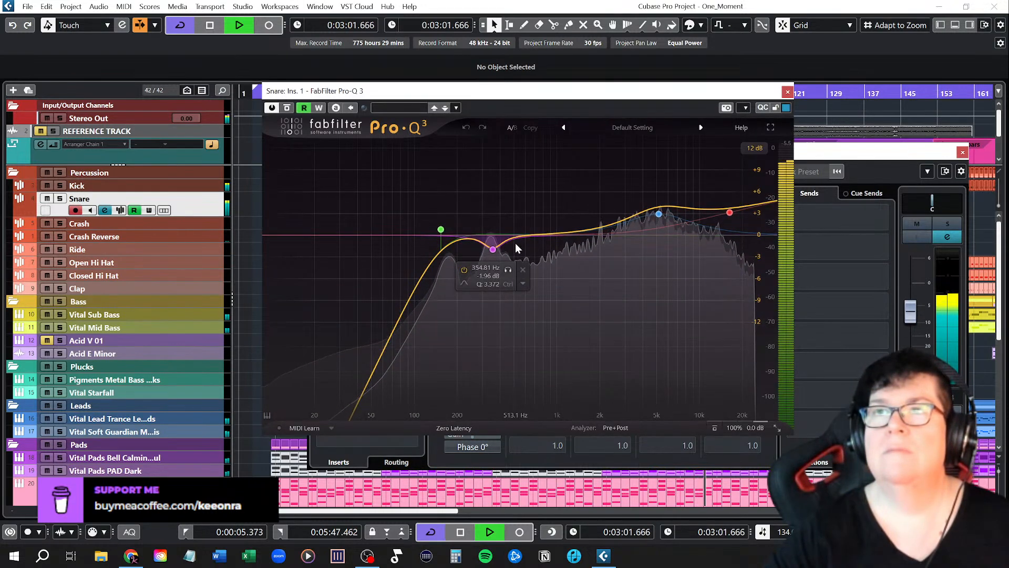
# Step: Raise the snare's 5232.4 Hz bell band to +4.19 dB and close the equalizer and channel settings
pyautogui.moveTo(659, 216); pyautogui.dragTo(659, 205)
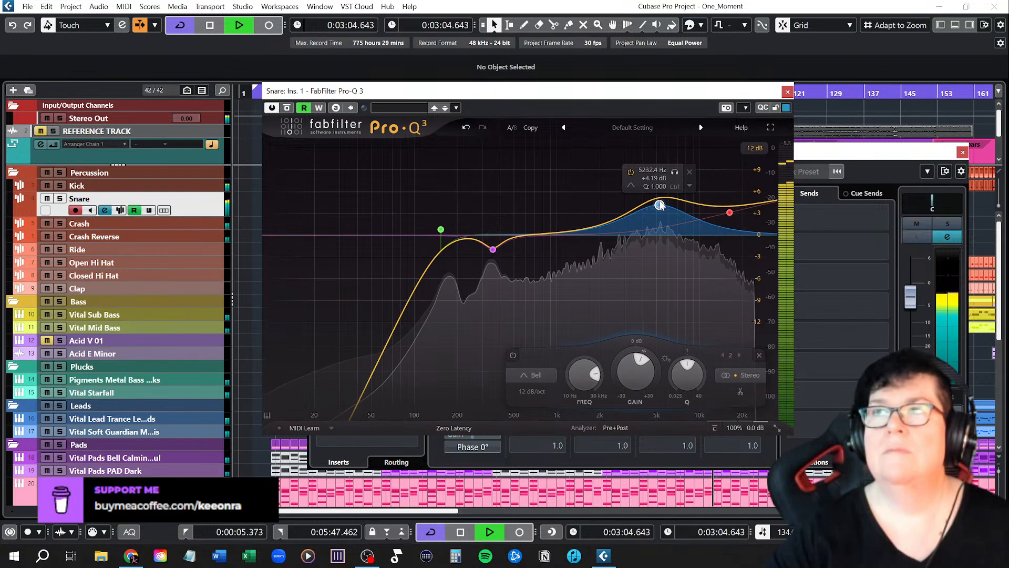
pyautogui.click(787, 92)
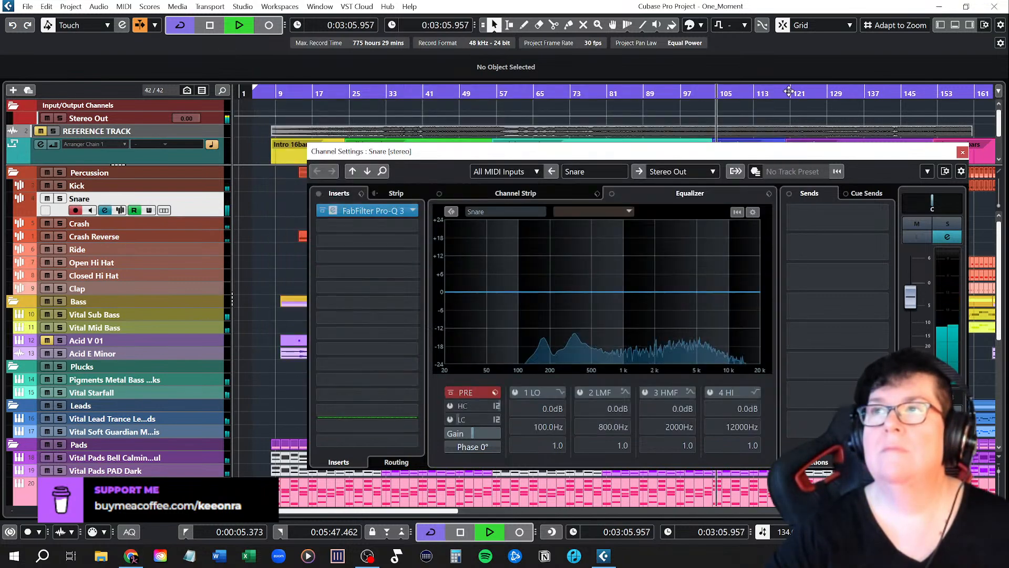
pyautogui.click(962, 152)
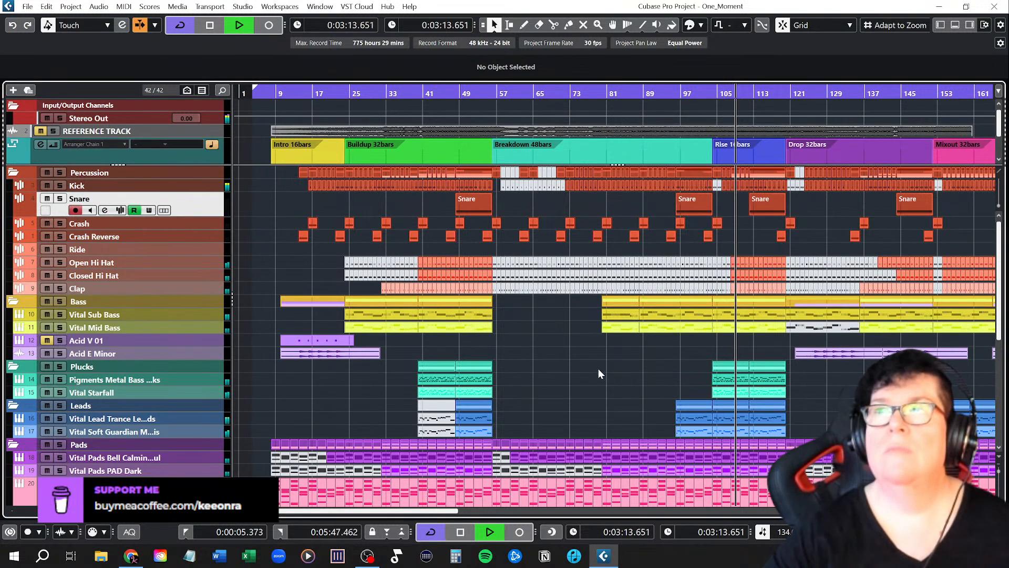
# Step: Examine the tracks from Percussion down to the choir while the rise plays into the drop
pyautogui.scroll(-3, 617, 373)
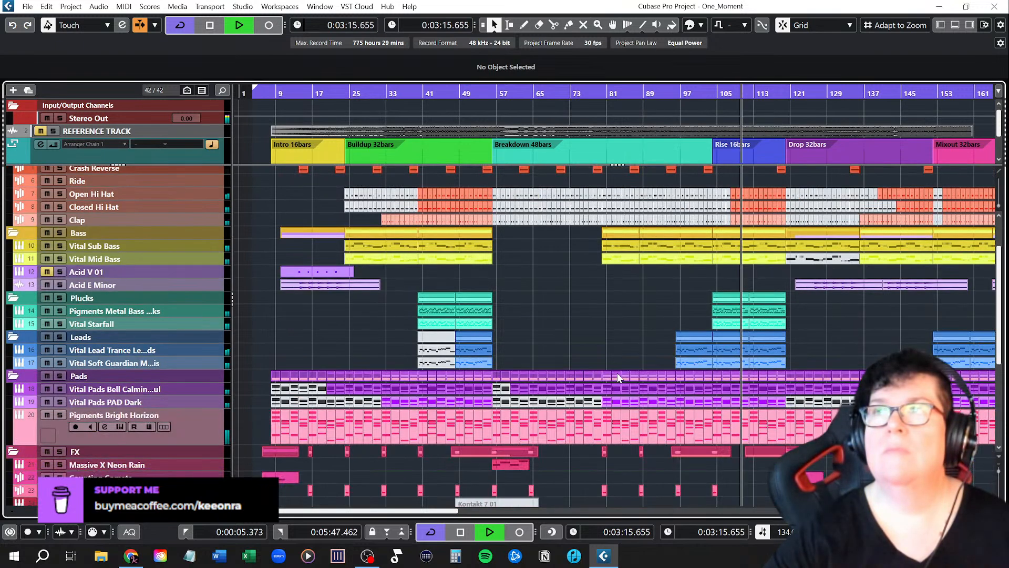
pyautogui.scroll(3, 617, 374)
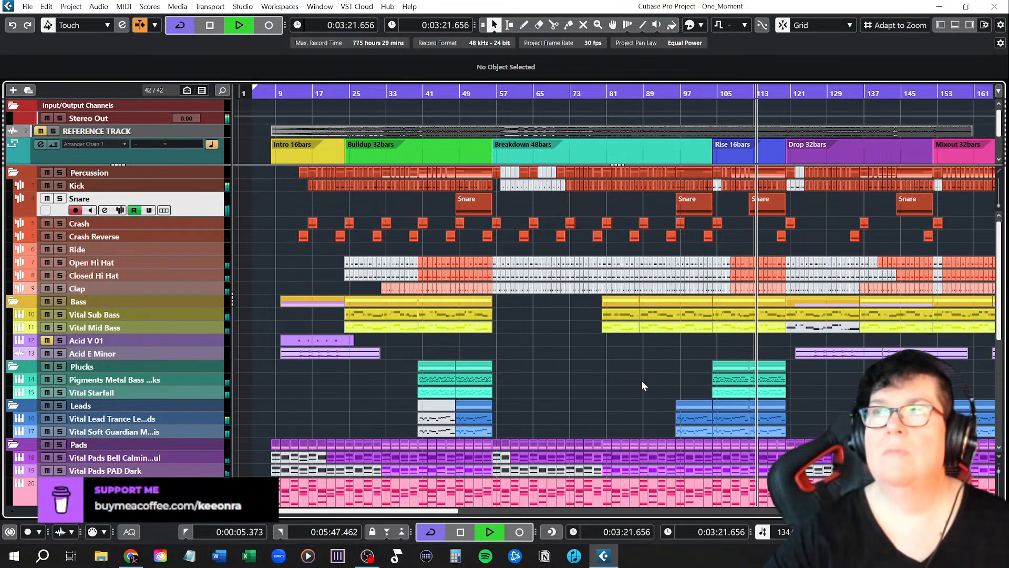
pyautogui.scroll(-3, 642, 380)
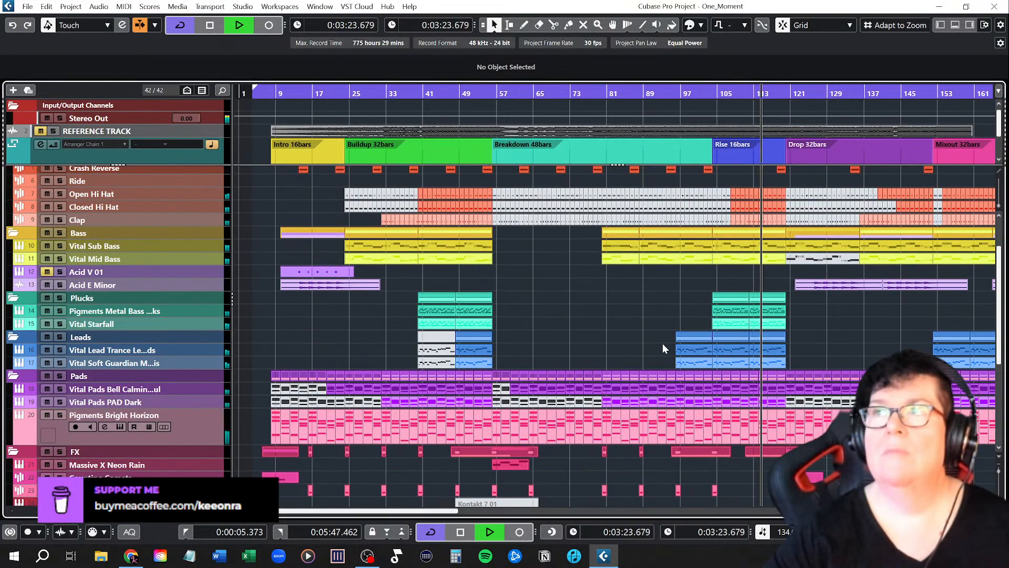
pyautogui.scroll(-3, 662, 344)
pyautogui.scroll(-3, 662, 344)
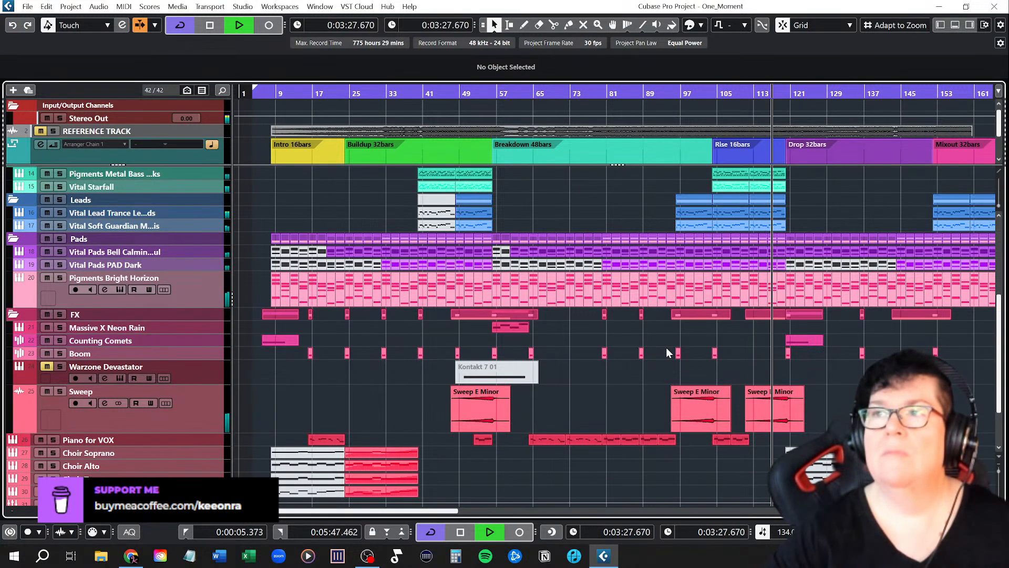
pyautogui.scroll(6, 664, 348)
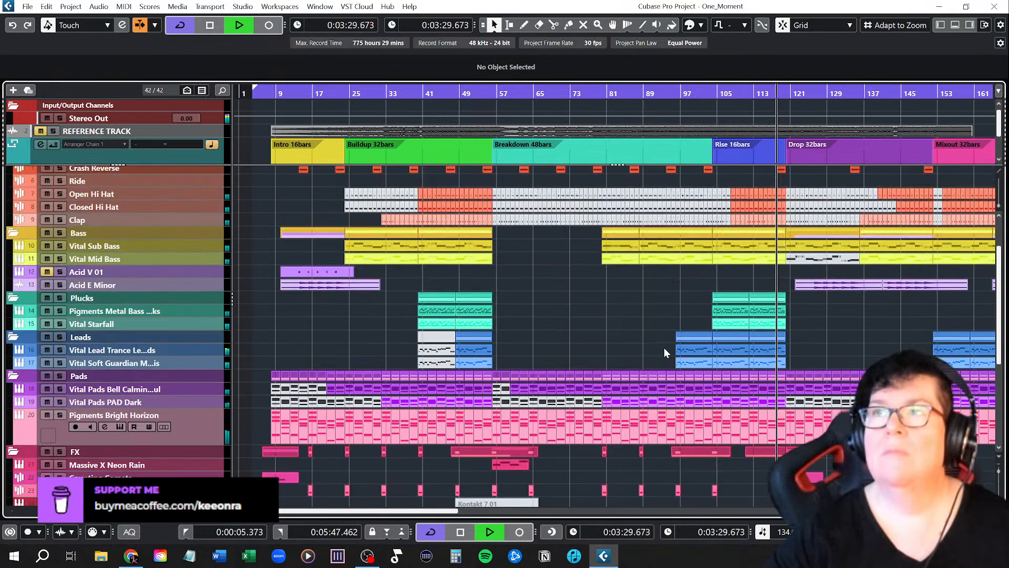
pyautogui.scroll(3, 663, 348)
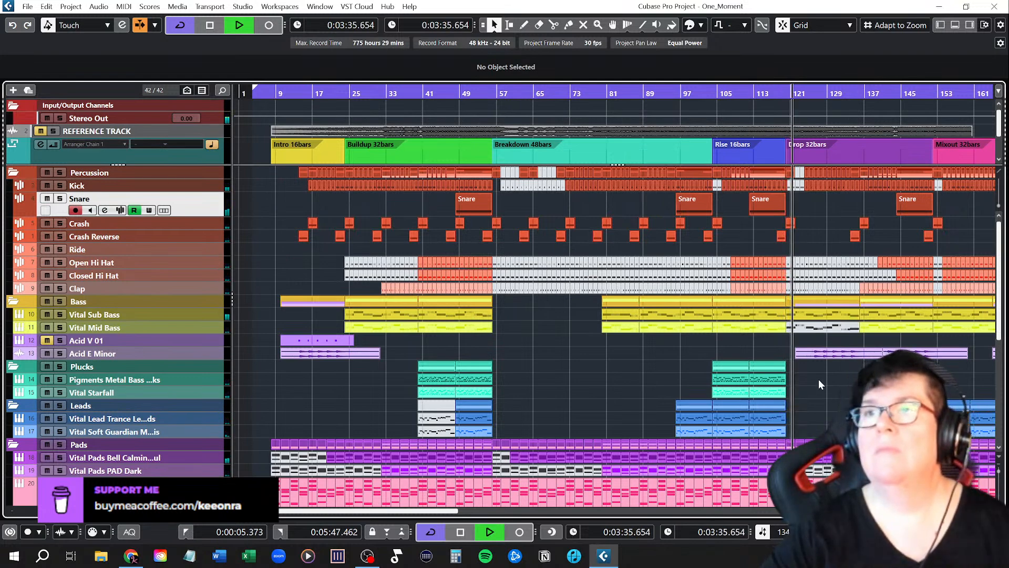
# Step: Enlarge the Boom track, raise its channel volume slightly during playback and close its channel settings
pyautogui.scroll(-8, 817, 380)
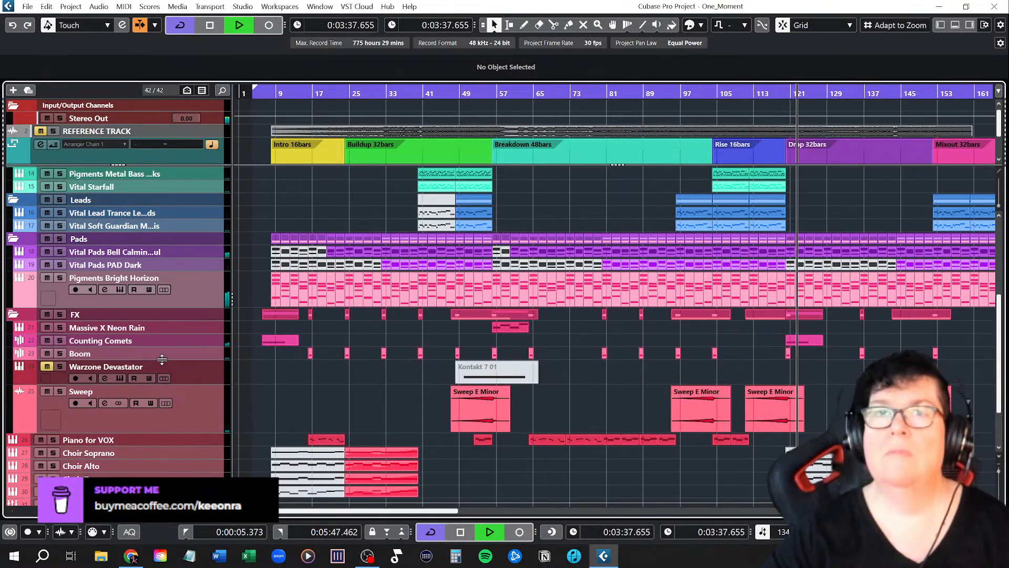
pyautogui.moveTo(177, 359); pyautogui.dragTo(177, 374)
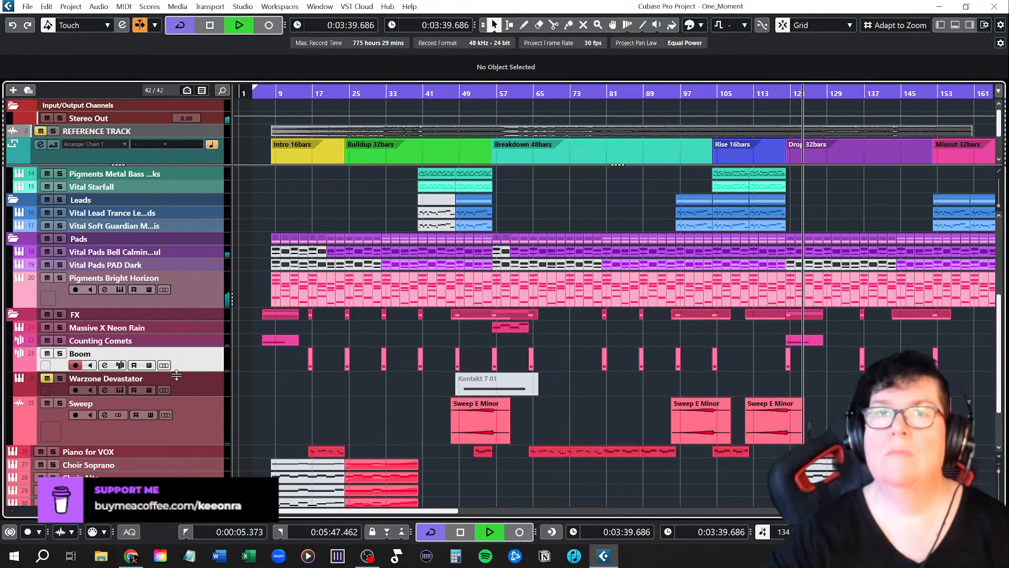
pyautogui.click(105, 365)
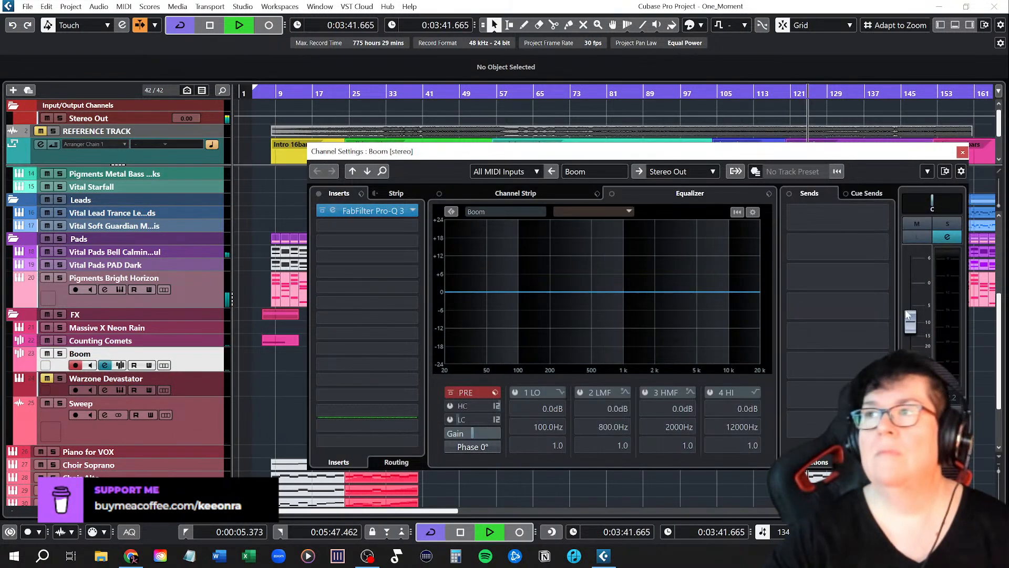
pyautogui.click(911, 321)
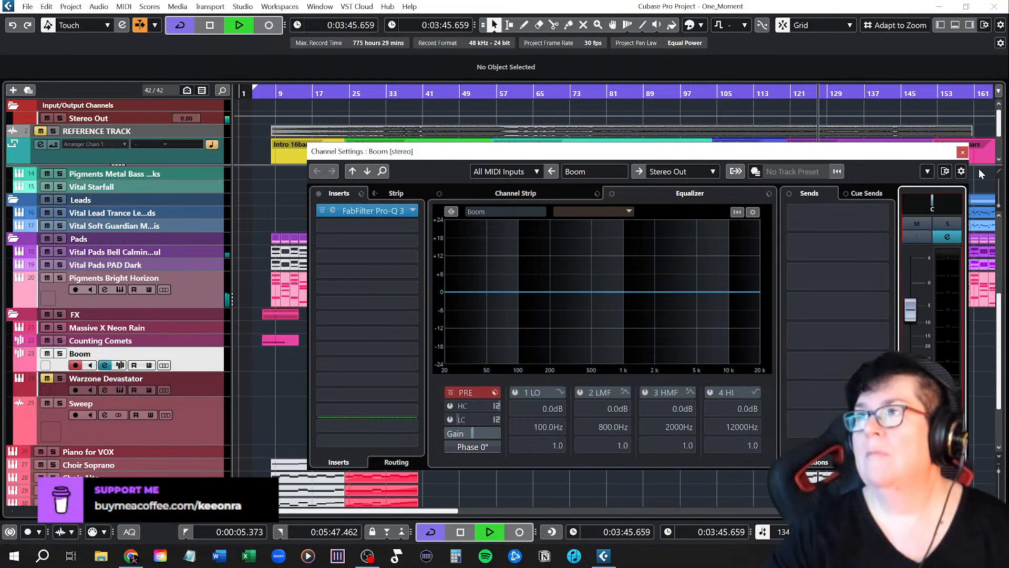
pyautogui.click(963, 152)
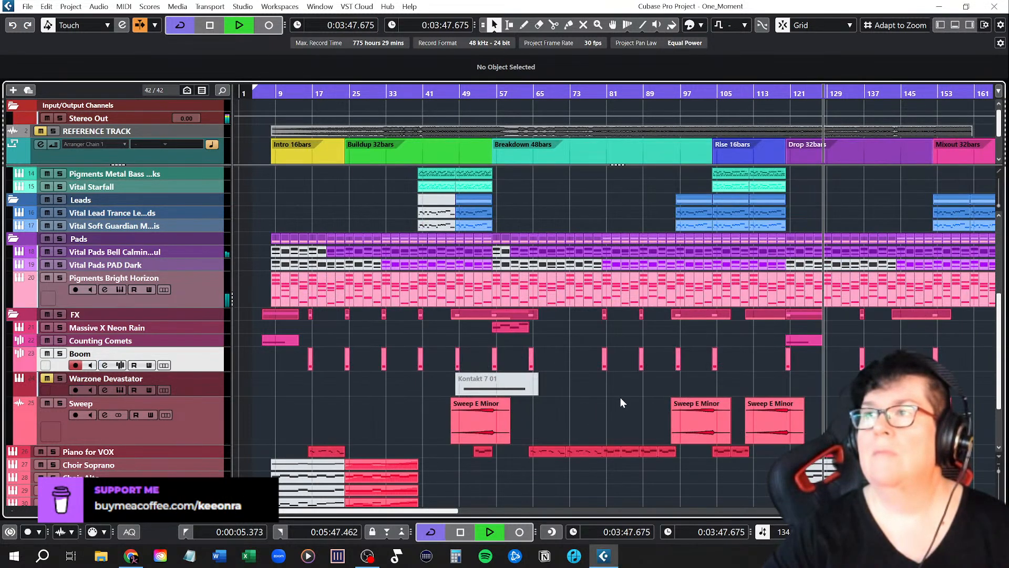
# Step: Examine the bass, pad, FX, choir and piano tracks while the drop plays into the mixout
pyautogui.scroll(1, 663, 407)
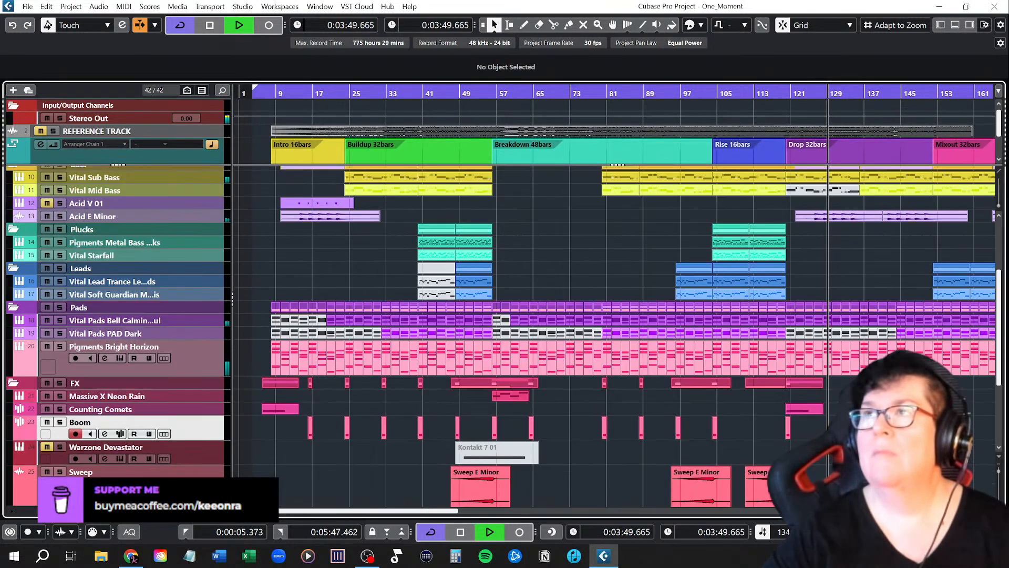
pyautogui.scroll(-1, 663, 406)
pyautogui.scroll(-2, 988, 423)
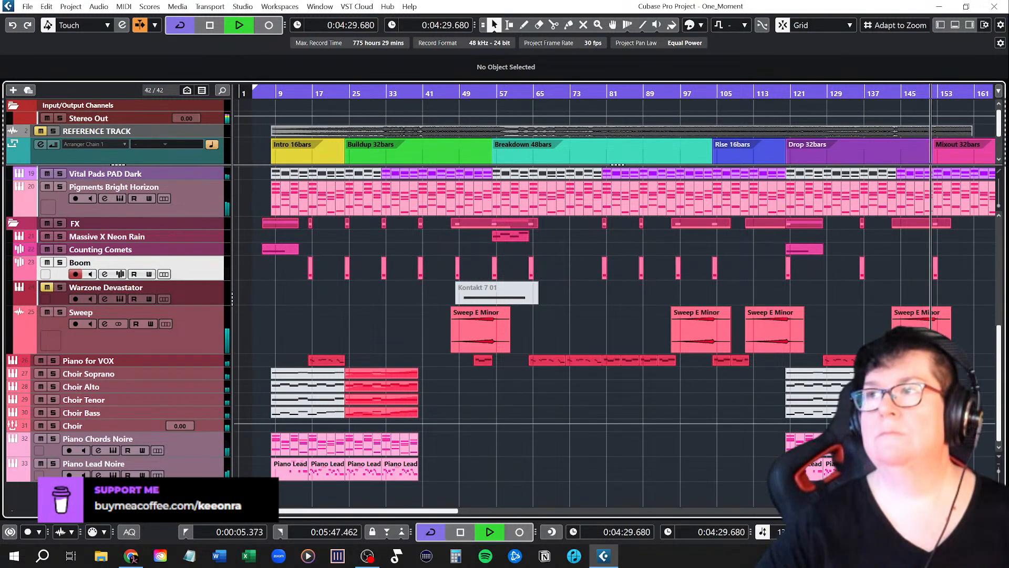
pyautogui.scroll(5, 998, 448)
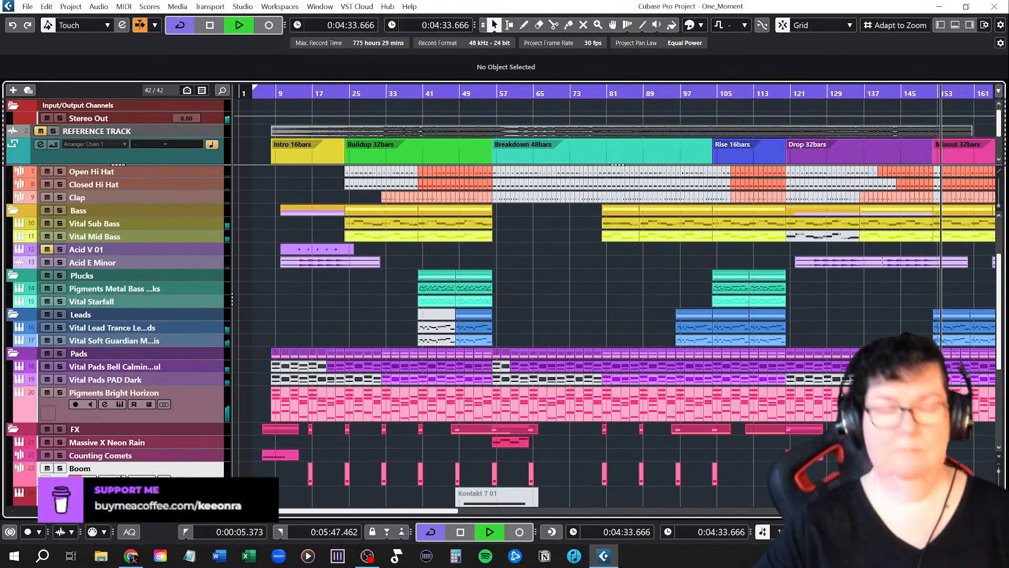
# Step: Show the arrangement through to its end and examine all track groups while the mixout plays out
pyautogui.press('g')
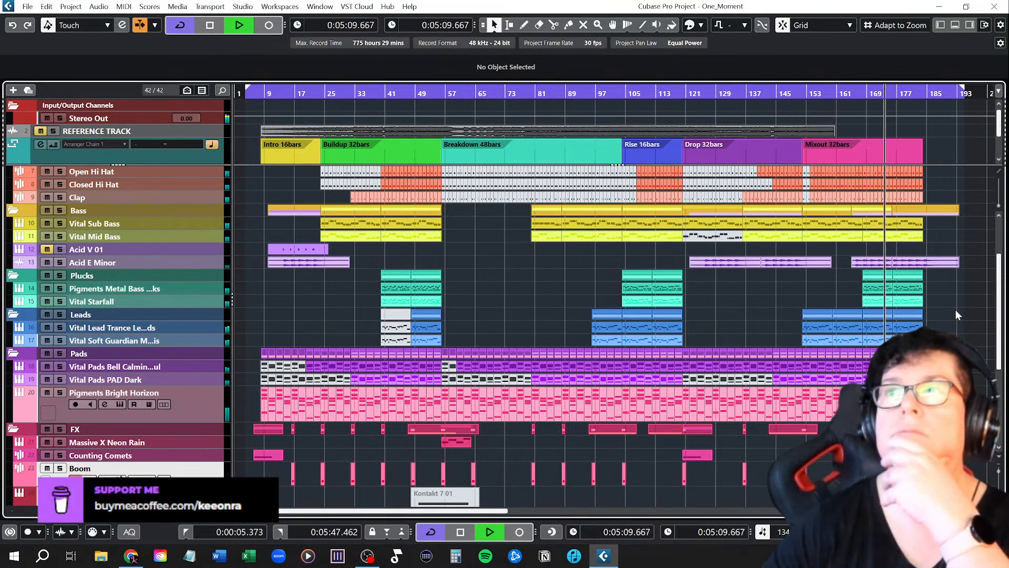
pyautogui.scroll(3, 948, 309)
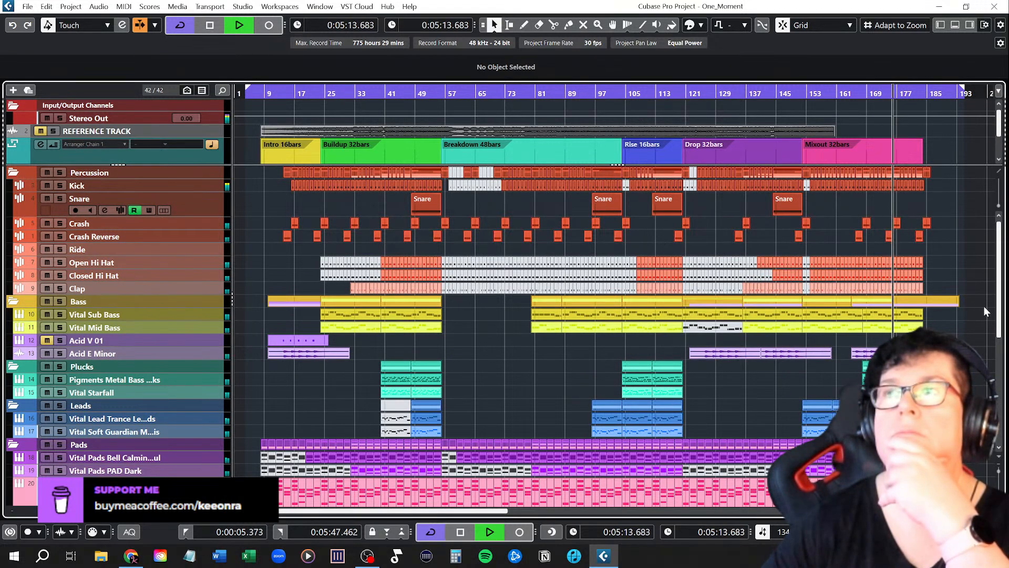
pyautogui.scroll(-6, 983, 306)
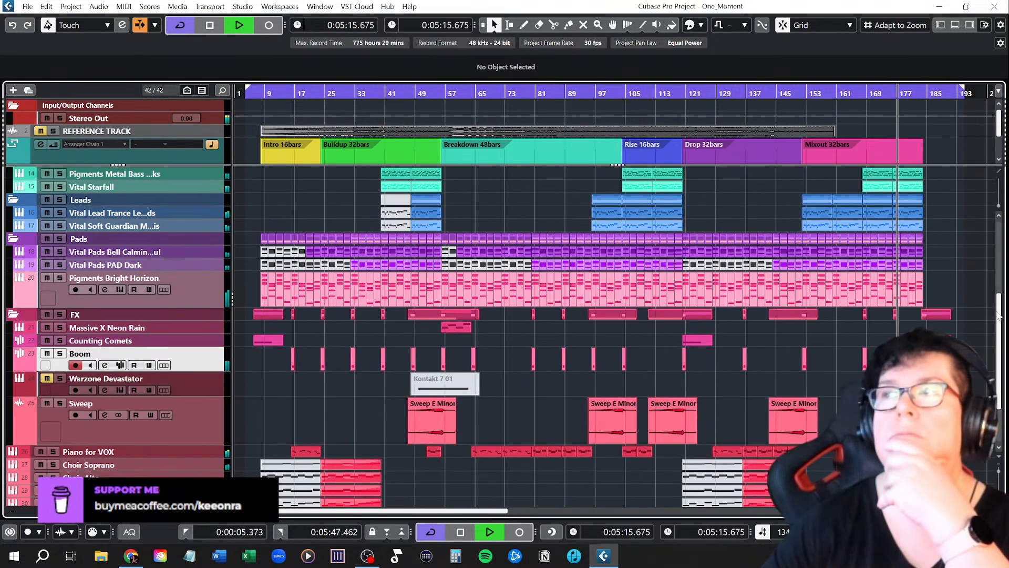
pyautogui.scroll(2, 997, 313)
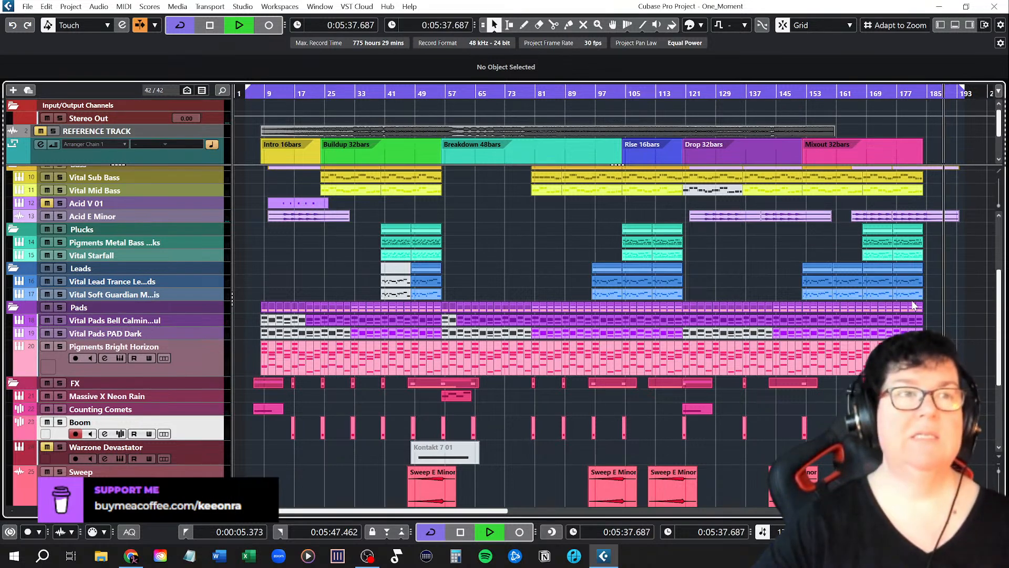
pyautogui.scroll(5, 923, 299)
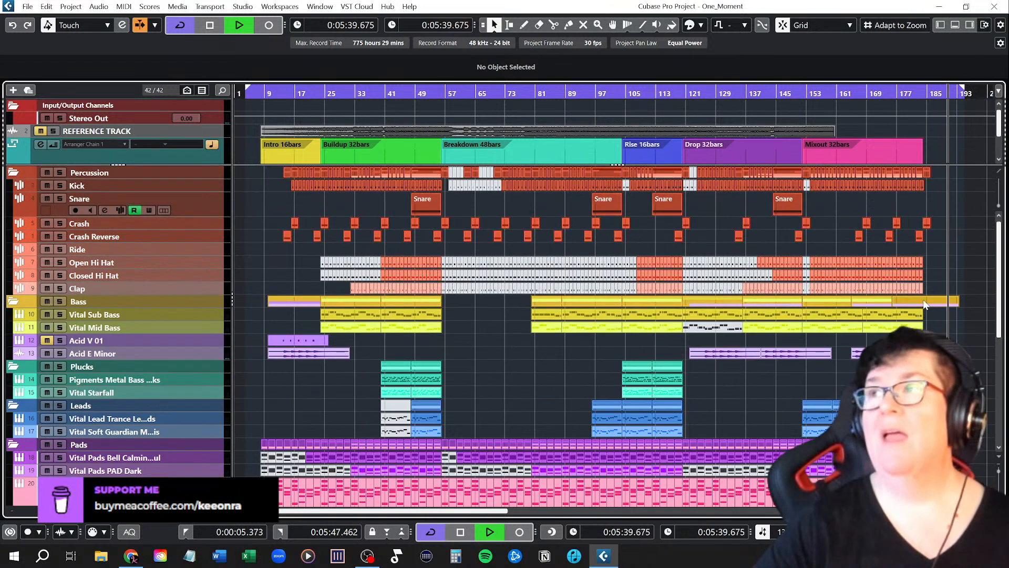
pyautogui.scroll(-2, 923, 298)
pyautogui.scroll(2, 925, 304)
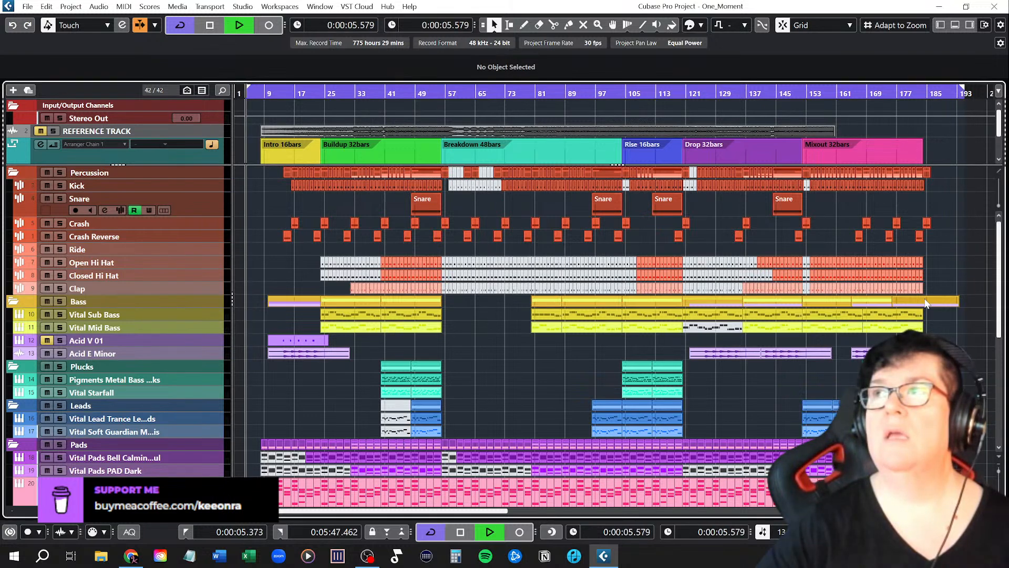
# Step: Stop playback and place the project cursor in the Buildup section near its Snare part
pyautogui.press('space')
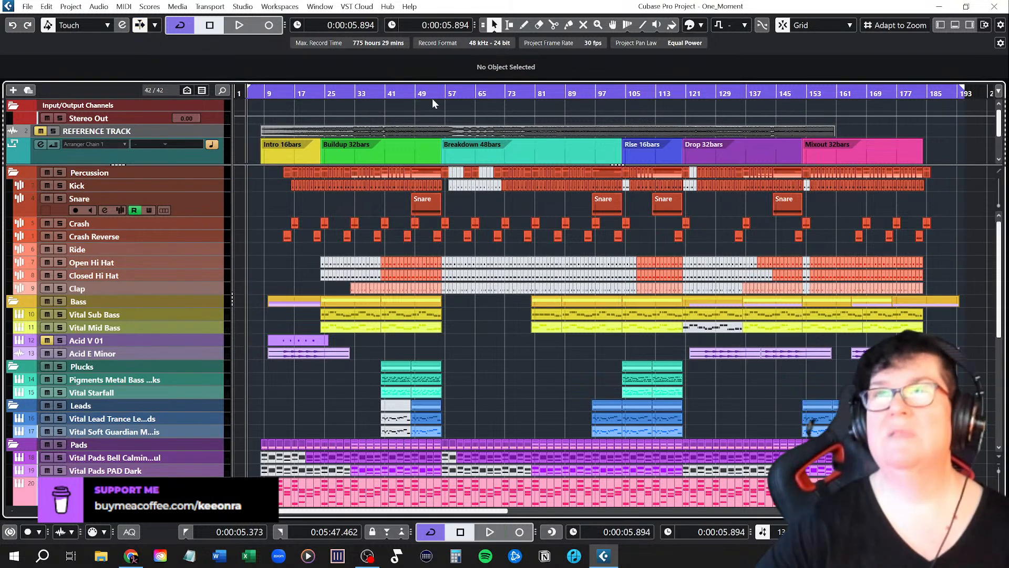
pyautogui.click(408, 93)
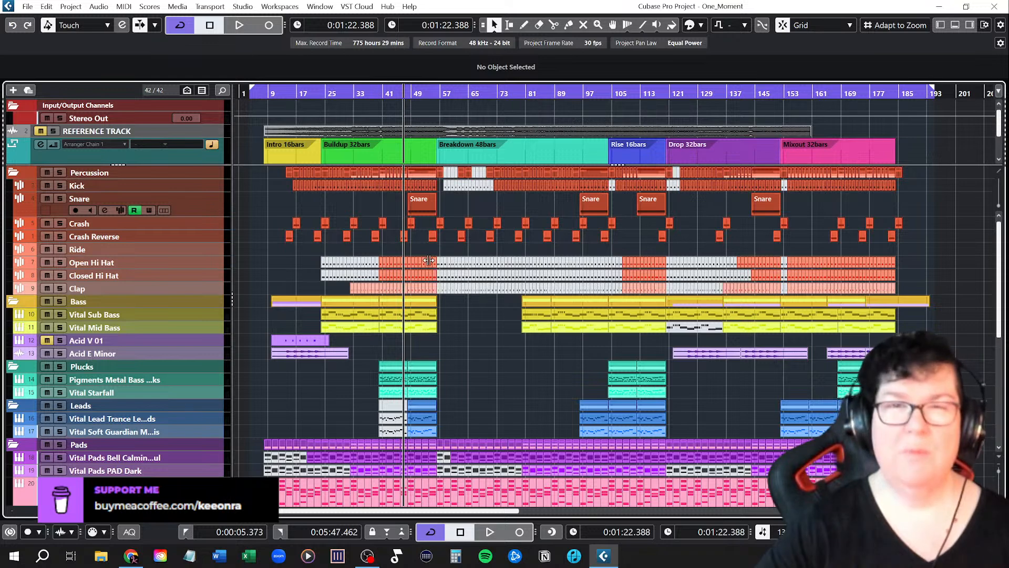
pyautogui.scroll(4, 434, 164)
pyautogui.click(339, 93)
# Step: Open the Buildup's Snare part in the Key Editor and magnify its last C3 notes before bar 56
pyautogui.doubleClick(402, 202)
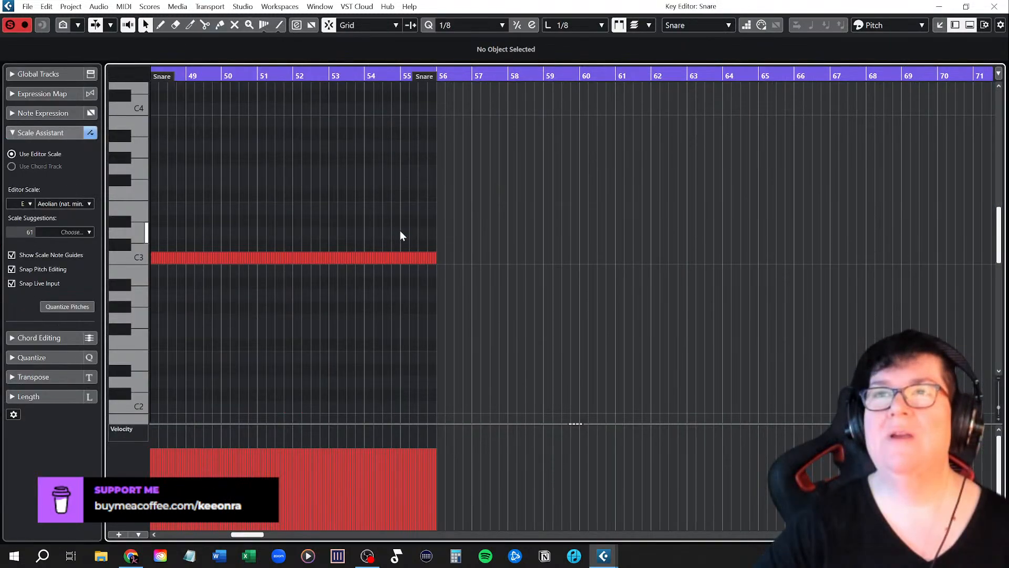
pyautogui.scroll(5, 241, 292)
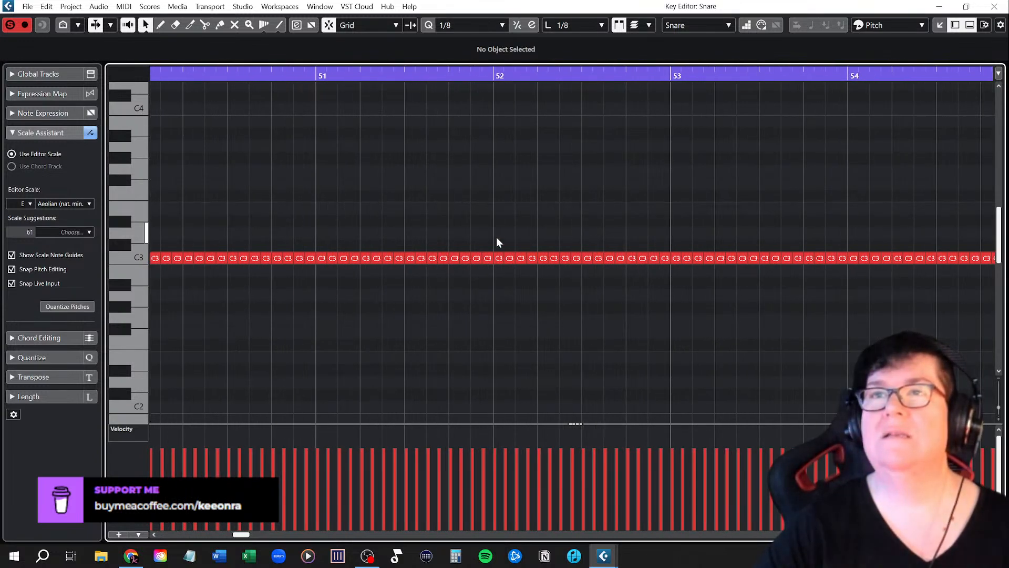
pyautogui.hscroll(5, 703, 339)
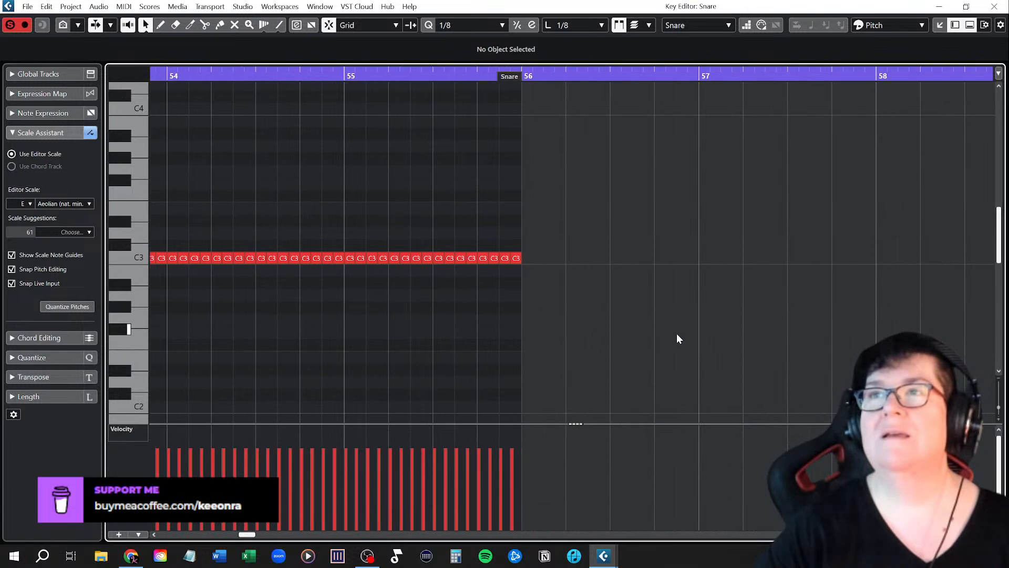
# Step: Set both the quantize preset and the length quantize for the Snare part to 1/32
pyautogui.click(477, 25)
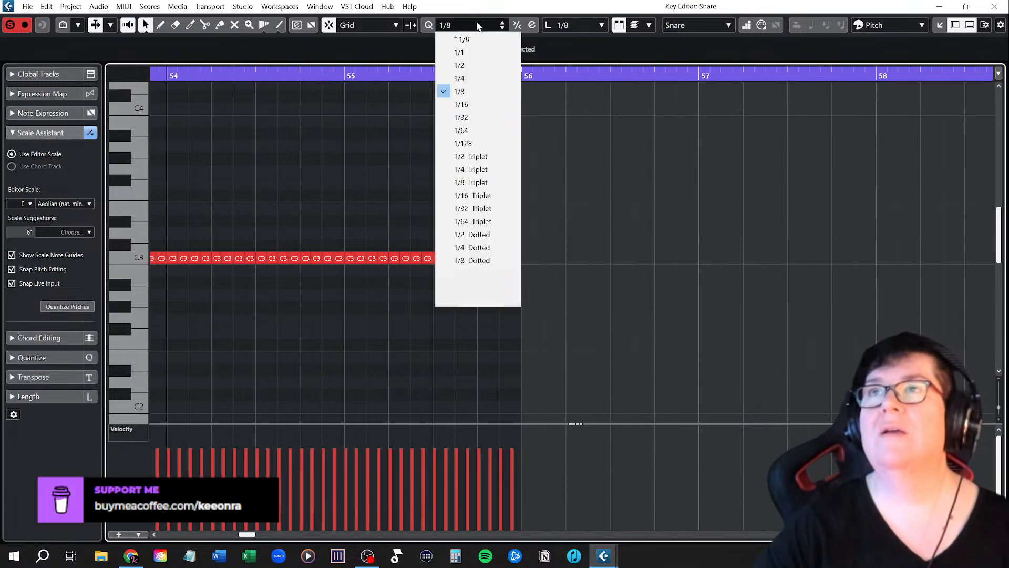
pyautogui.click(460, 116)
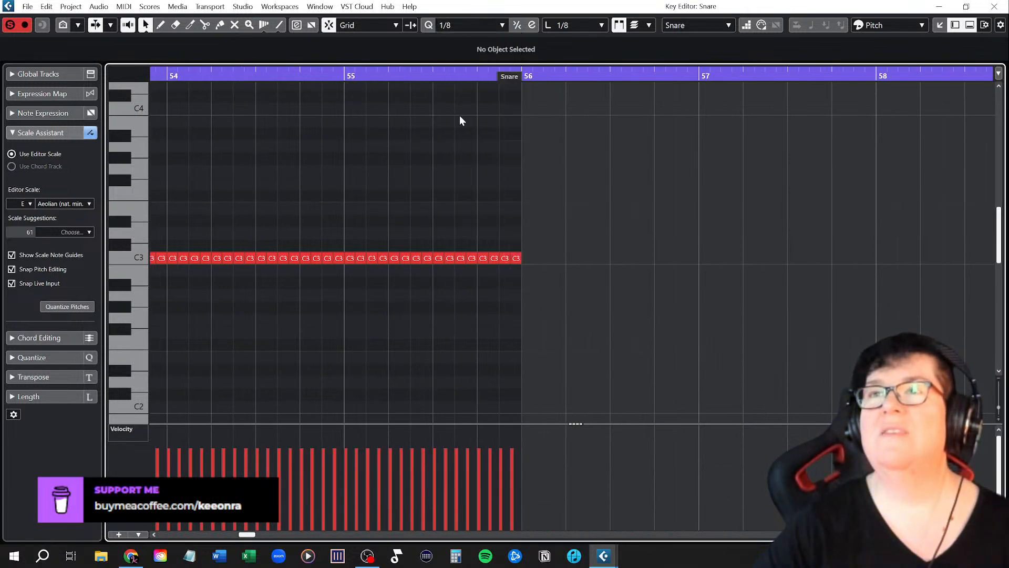
pyautogui.click(561, 26)
pyautogui.click(567, 117)
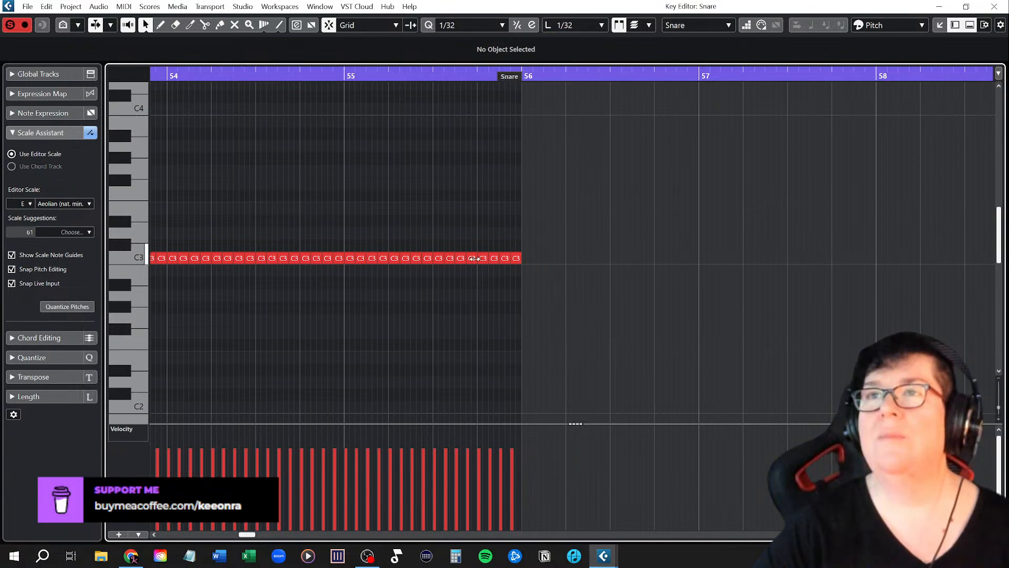
# Step: Try doubling the snare roll in bar 55 by halving its C3 notes' length and duplicating them into the gaps
pyautogui.scroll(3, 398, 282)
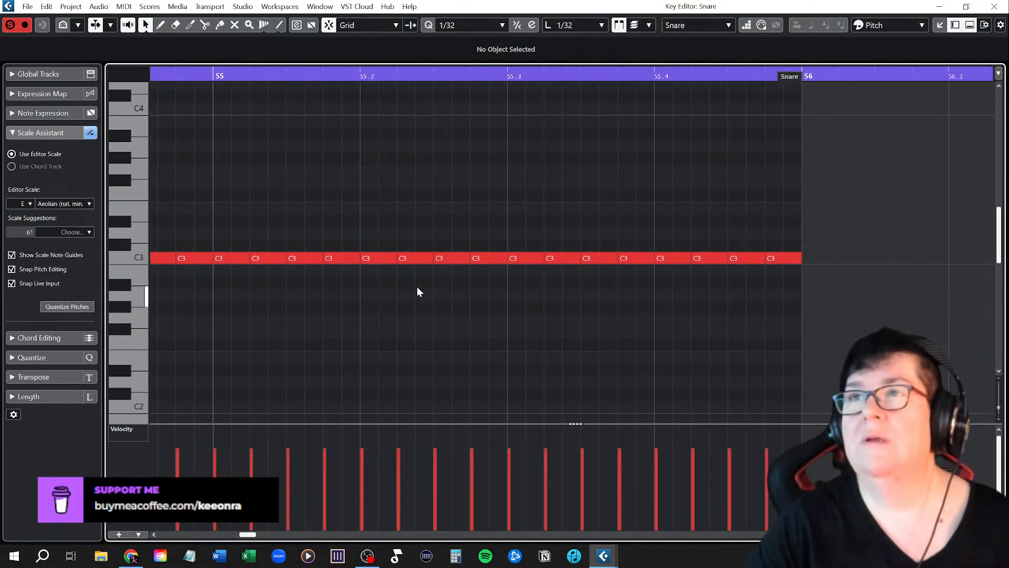
pyautogui.scroll(-2, 336, 248)
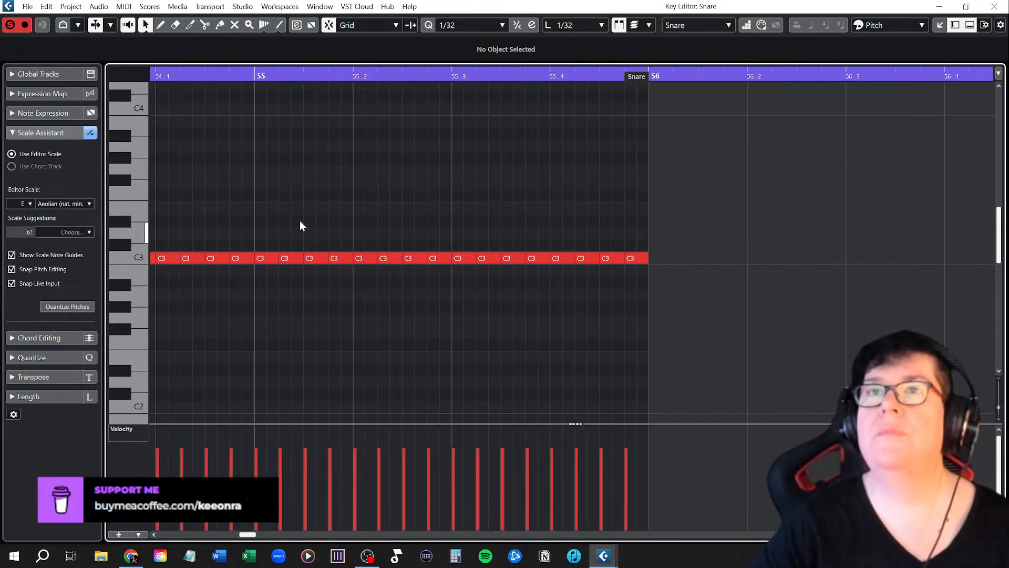
pyautogui.moveTo(261, 225); pyautogui.dragTo(650, 317)
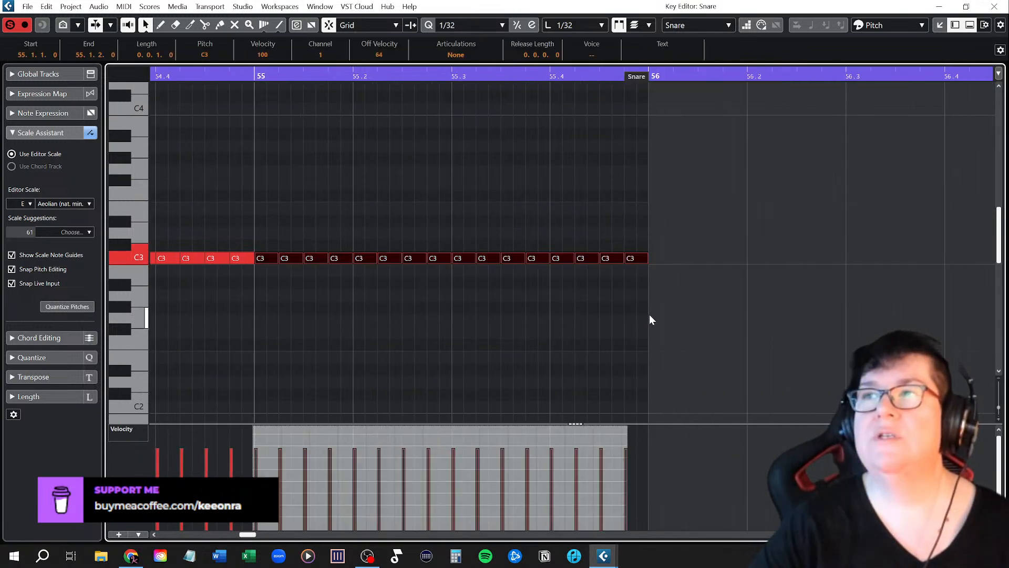
pyautogui.moveTo(646, 261); pyautogui.dragTo(632, 266)
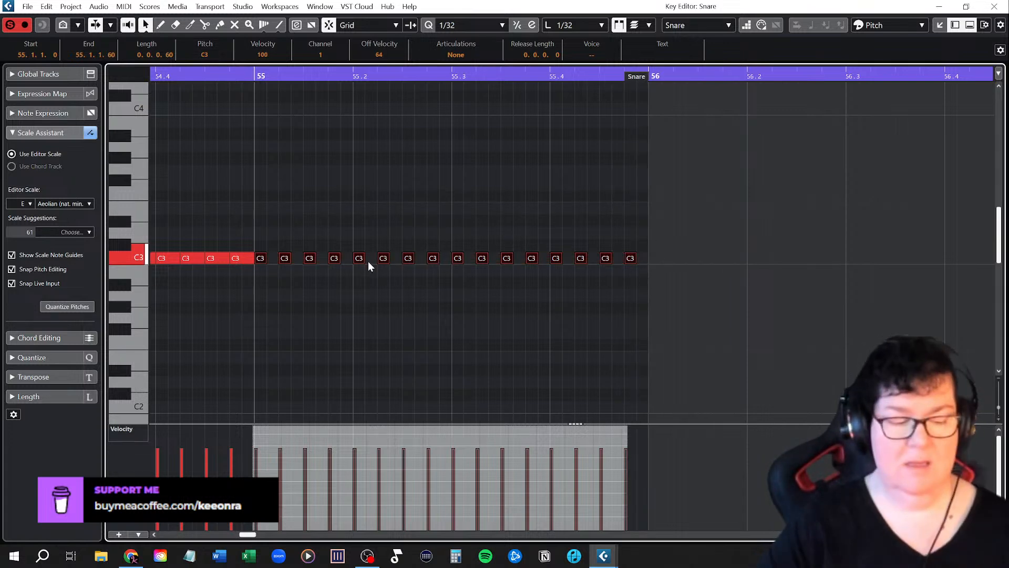
pyautogui.moveTo(270, 261); pyautogui.dragTo(272, 262)
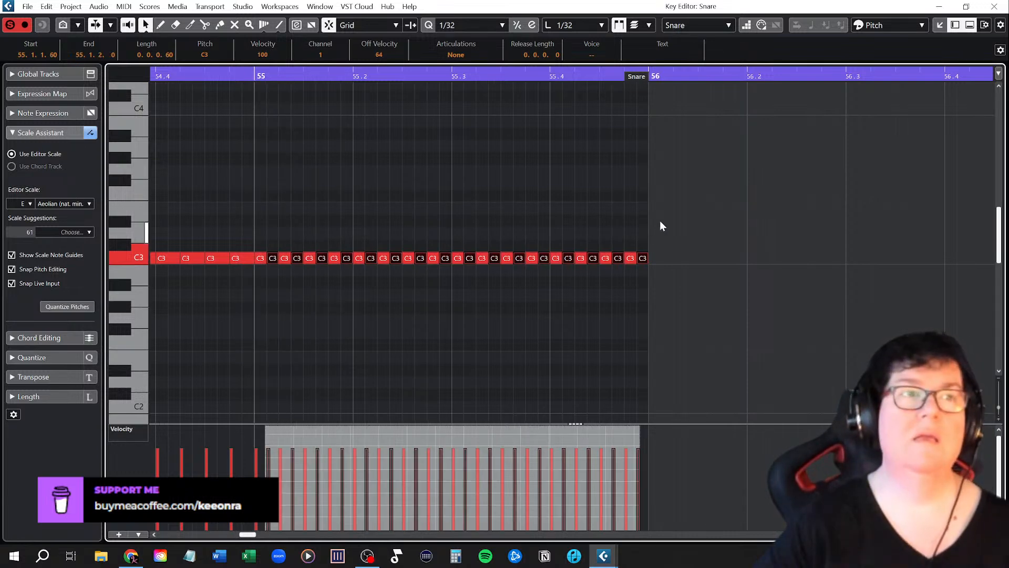
# Step: Return to the arrangement and play the Buildup's snare roll from bar 48 into the Breakdown
pyautogui.click(940, 7)
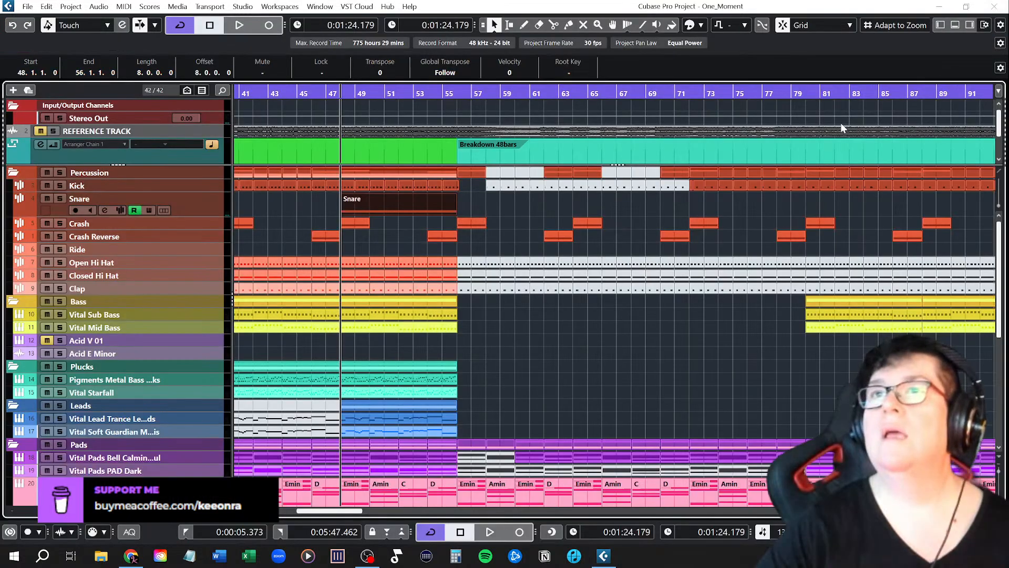
pyautogui.press('space')
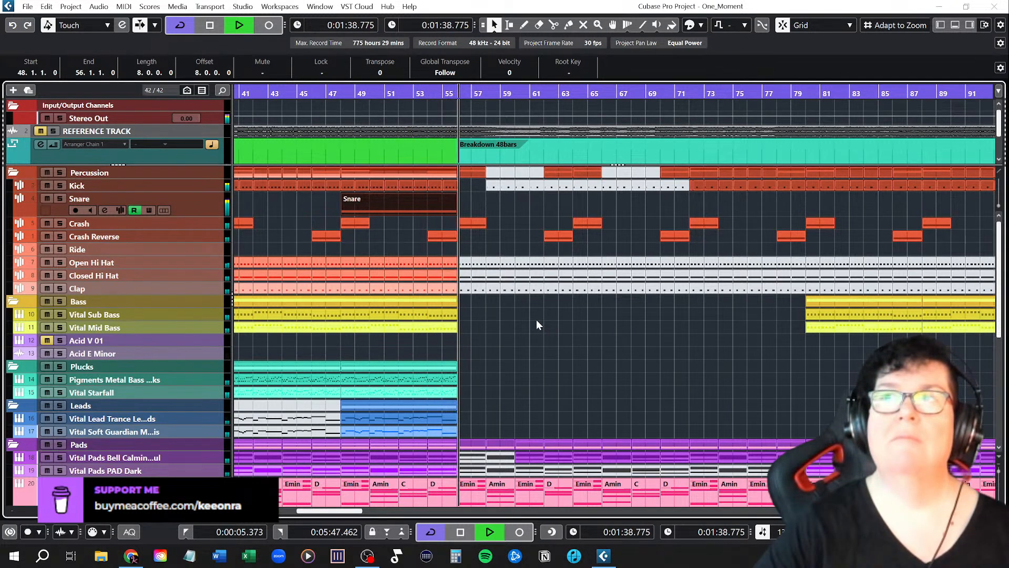
pyautogui.press('space')
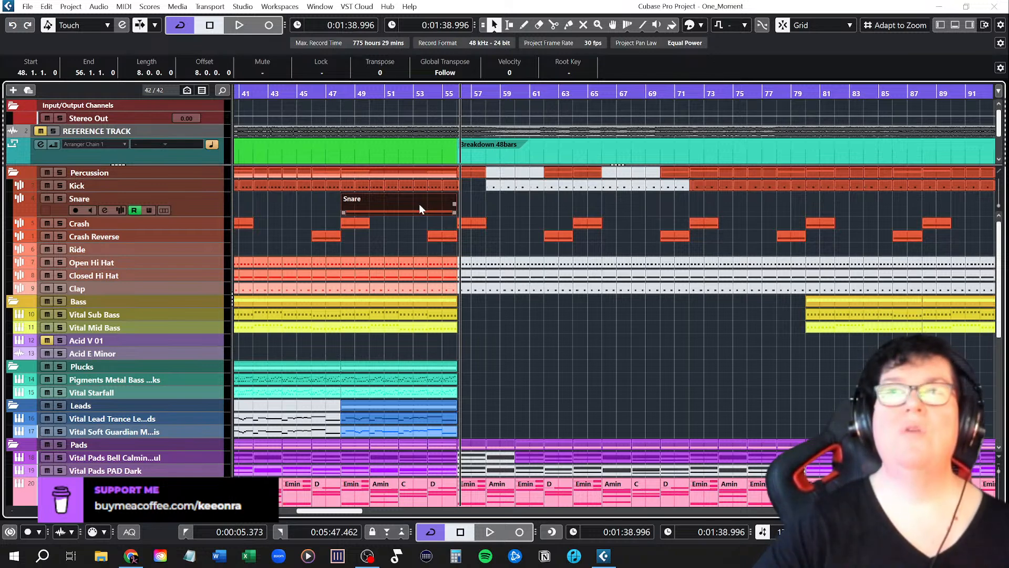
# Step: Reopen the Buildup's Snare part, undo the doubling of the bar 55 notes and close the Key Editor
pyautogui.doubleClick(419, 208)
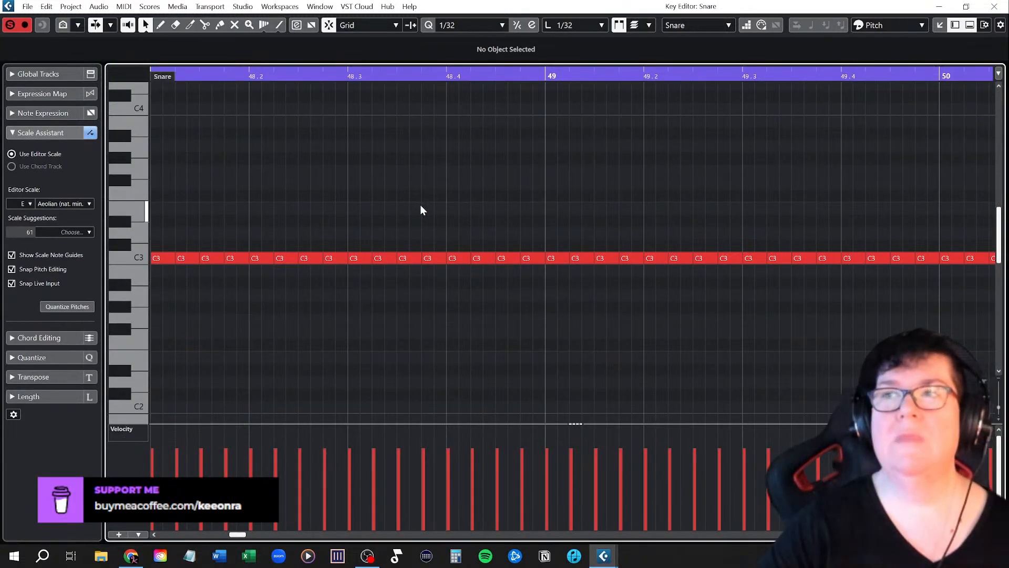
pyautogui.hscroll(10, 724, 300)
pyautogui.hscroll(-10, 708, 311)
pyautogui.hscroll(15, 710, 316)
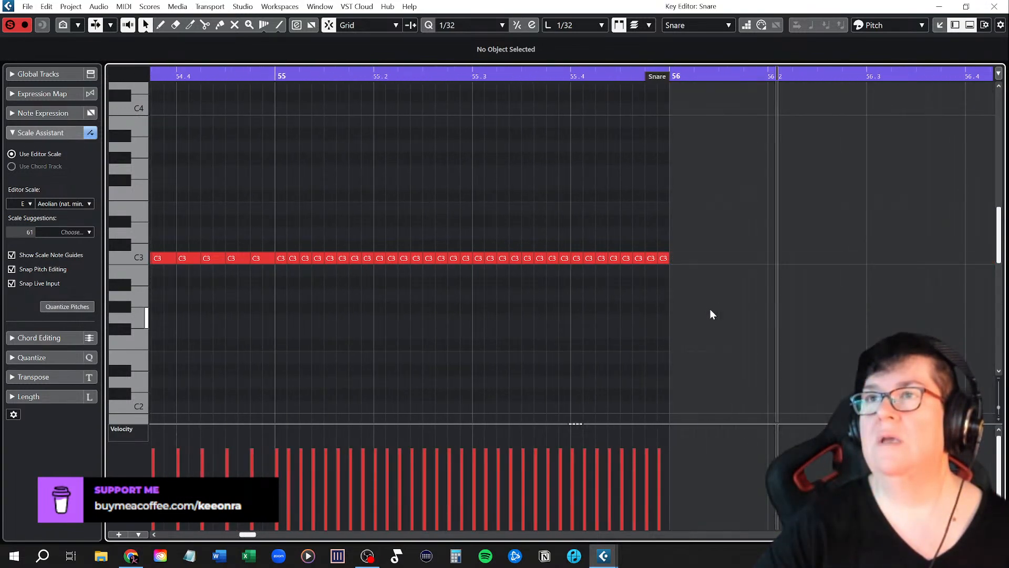
pyautogui.hotkey('ctrl', 'z')
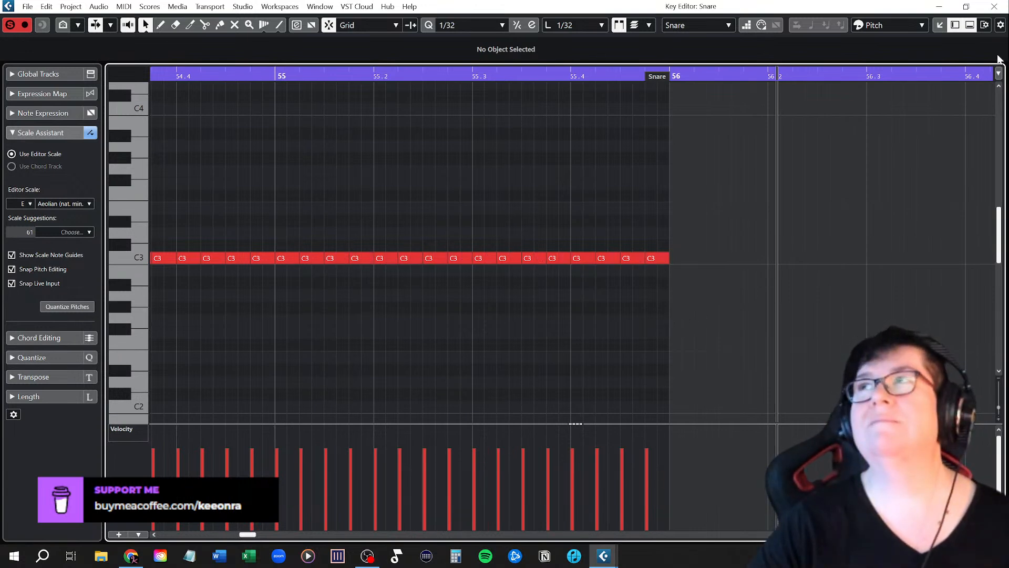
pyautogui.click(994, 6)
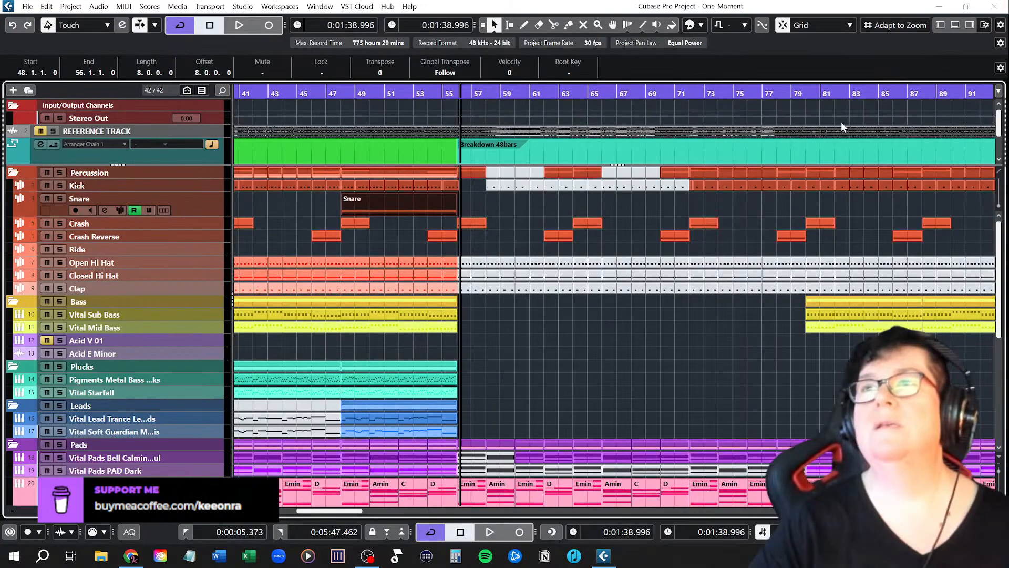
# Step: Play the restored snare roll from bar 48 until just past the start of the Breakdown
pyautogui.click(342, 93)
pyautogui.press('space')
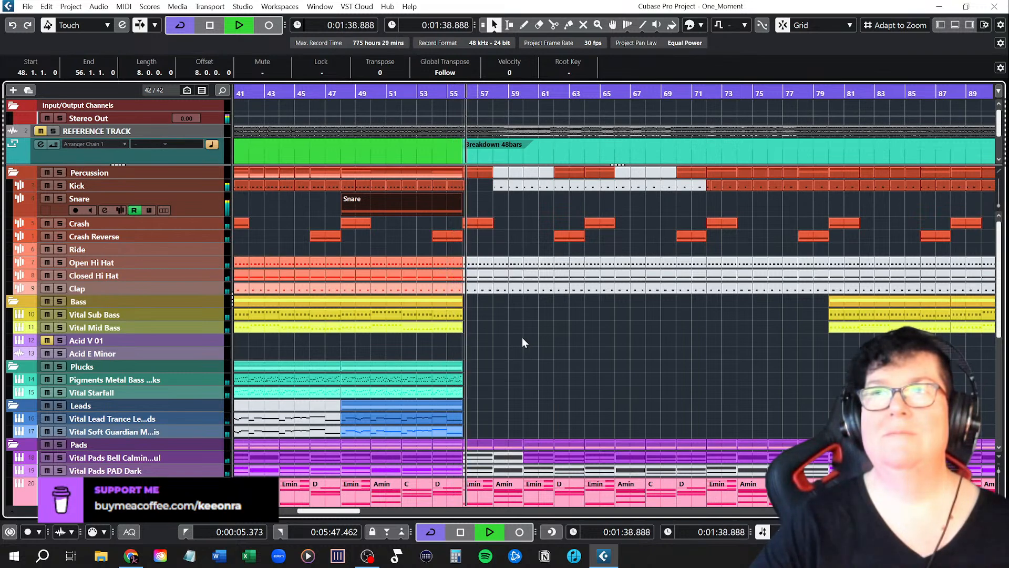
pyautogui.press('space')
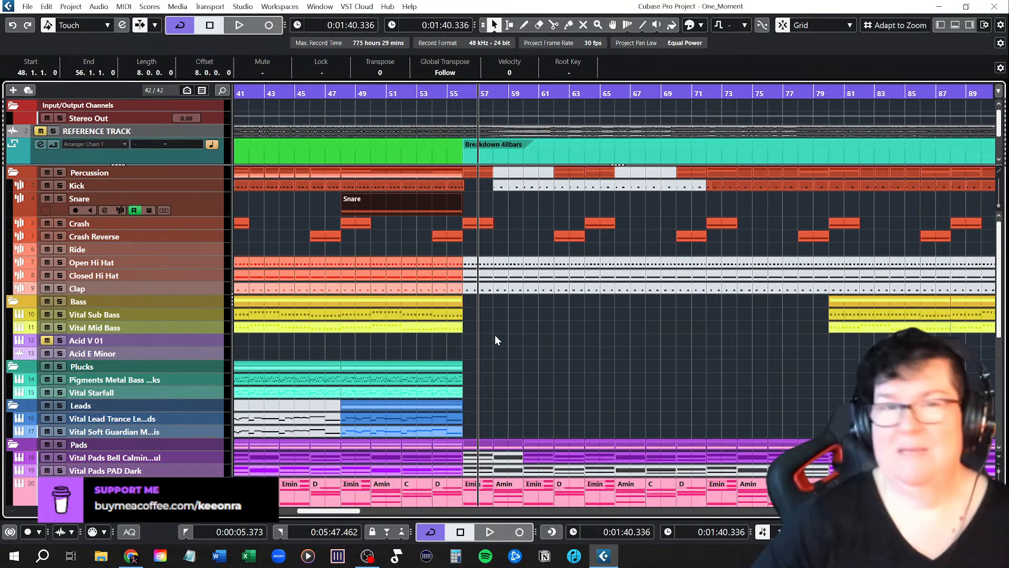
# Step: Deselect the Snare part, show the whole arrangement and examine its tracks from Percussion through to the pianos
pyautogui.scroll(-3, 490, 340)
pyautogui.click(490, 342)
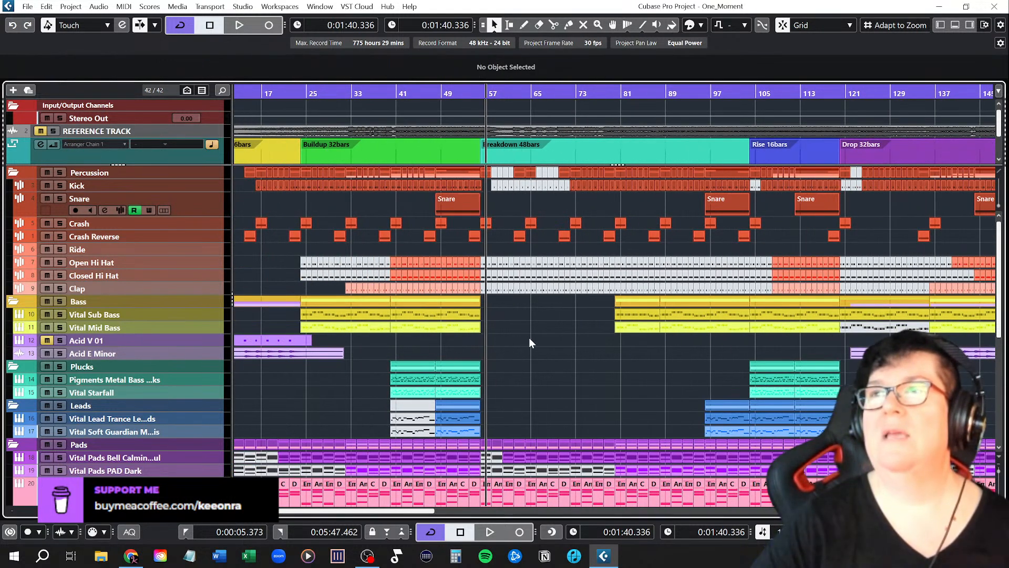
pyautogui.scroll(-2, 533, 335)
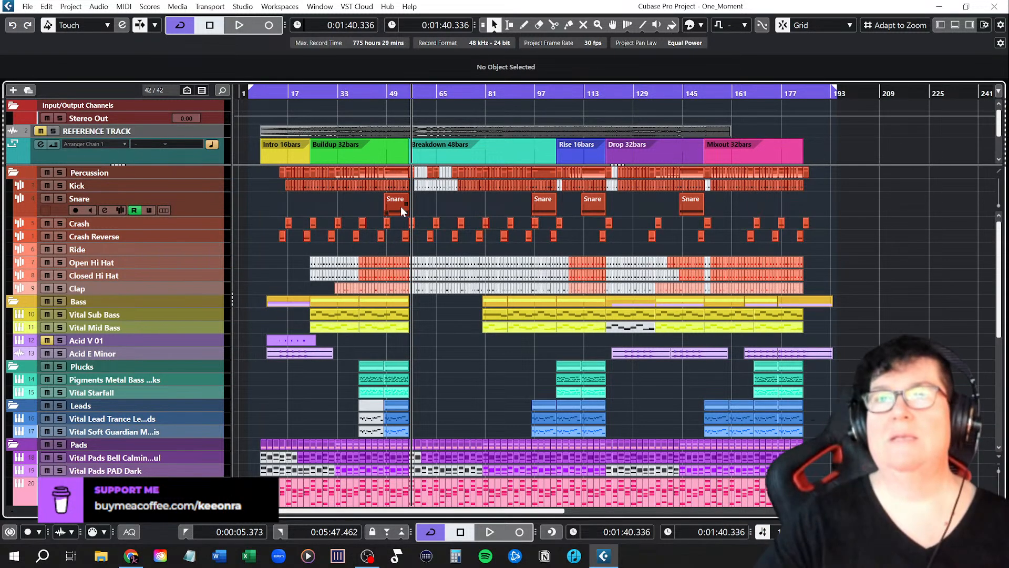
pyautogui.scroll(-3, 447, 332)
pyautogui.scroll(-3, 448, 332)
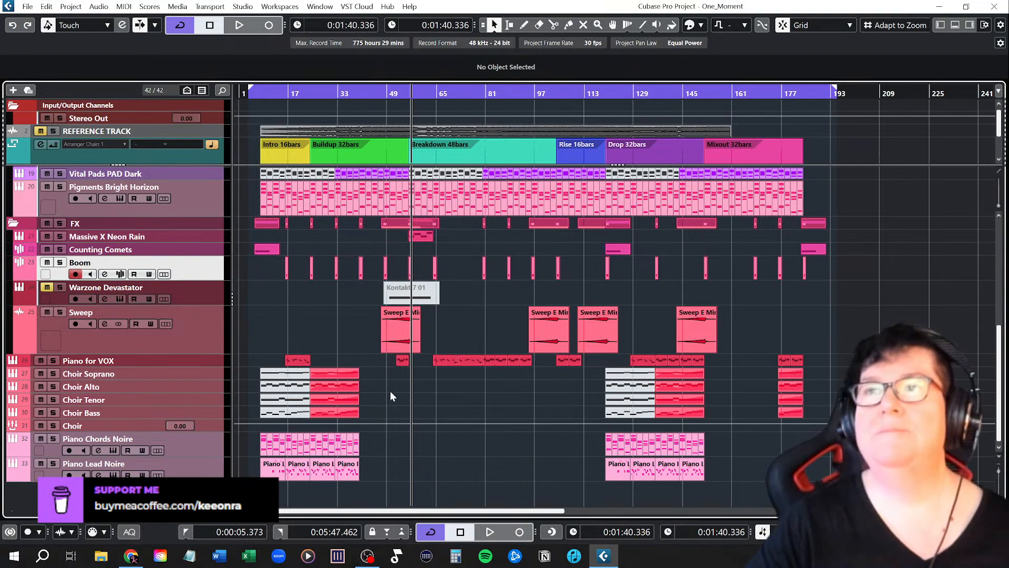
pyautogui.scroll(8, 357, 360)
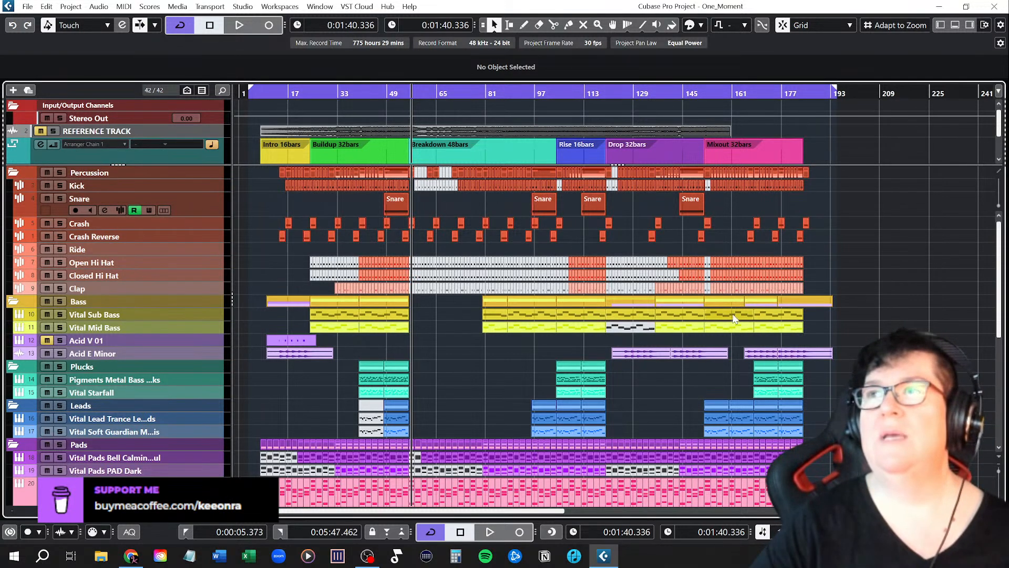
pyautogui.hscroll(3, 694, 308)
pyautogui.hscroll(-3, 606, 301)
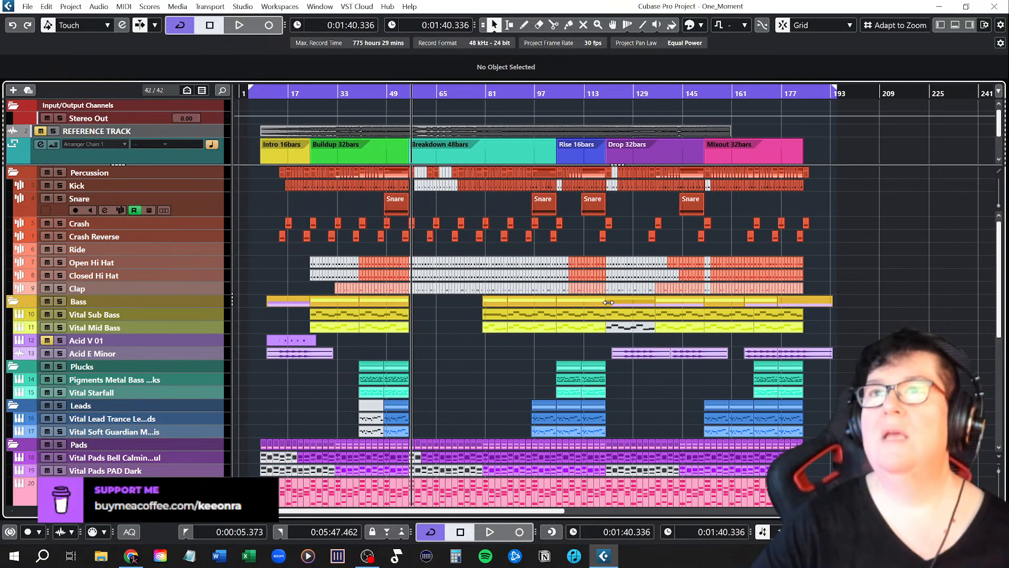
pyautogui.scroll(-3, 462, 377)
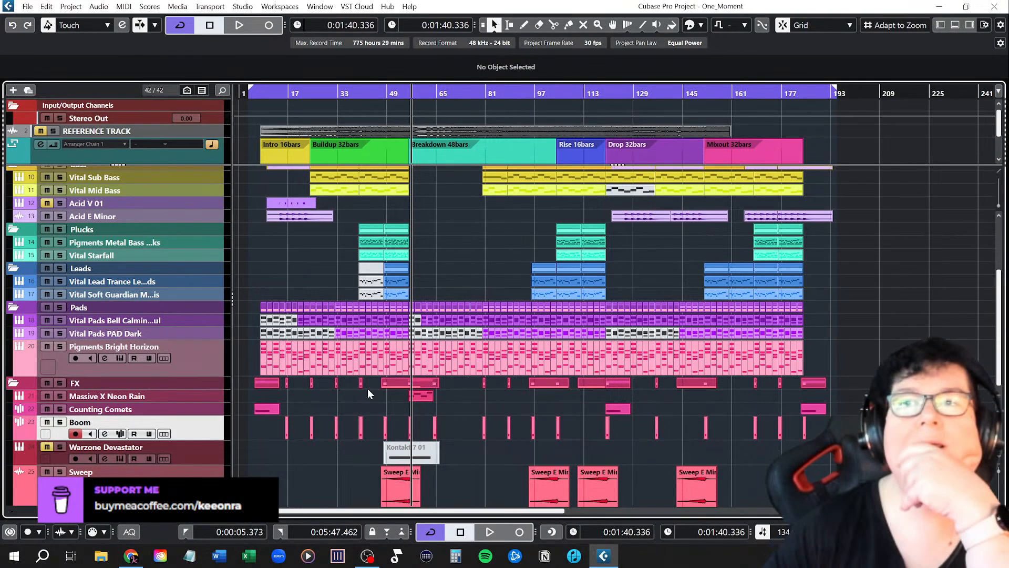
# Step: Open the Pigments Bright Horizon instrument and play its soloed track from the start of the Intro
pyautogui.click(120, 358)
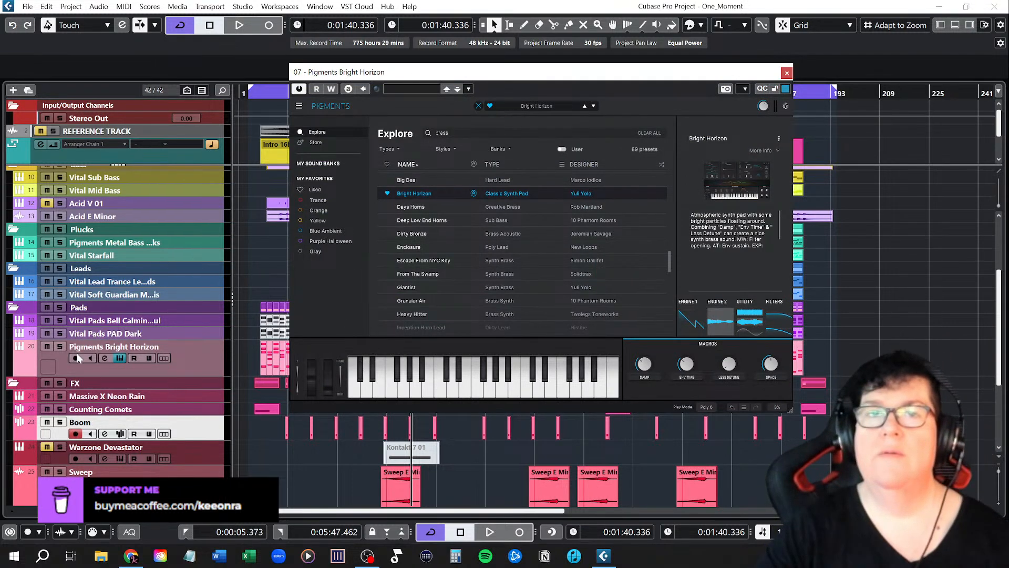
pyautogui.click(61, 345)
pyautogui.click(261, 92)
pyautogui.press('space')
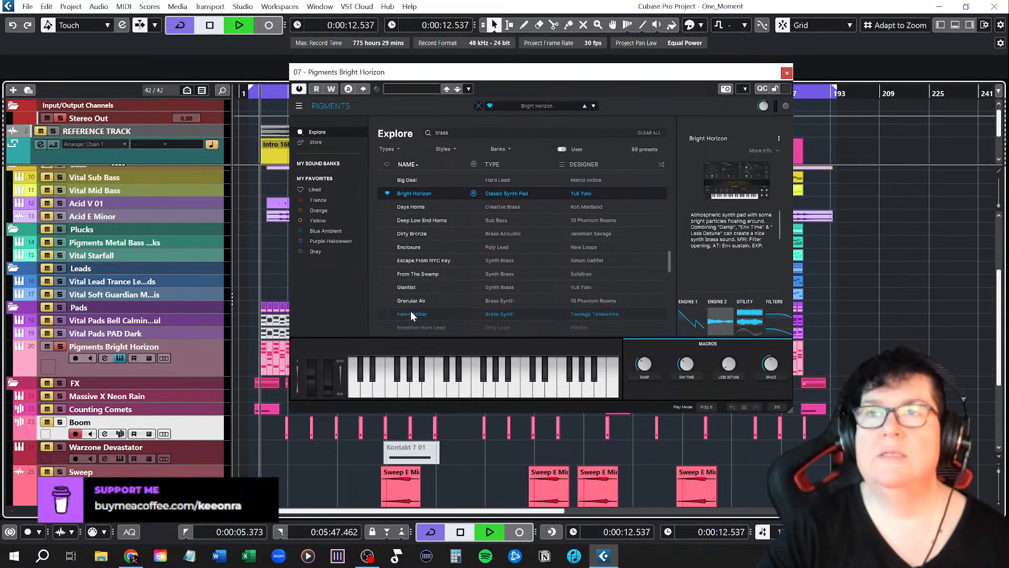
# Step: Try Bright Horizon's modulation wheel at 1.00 and at a lower position, and check the synth's settings
pyautogui.moveTo(327, 391); pyautogui.dragTo(327, 366)
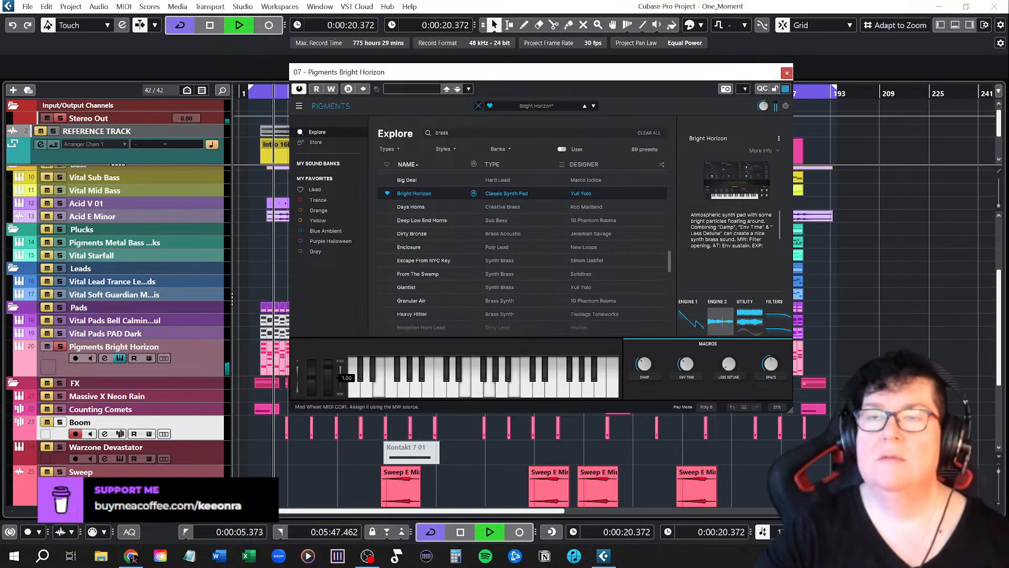
pyautogui.moveTo(327, 367); pyautogui.dragTo(327, 377)
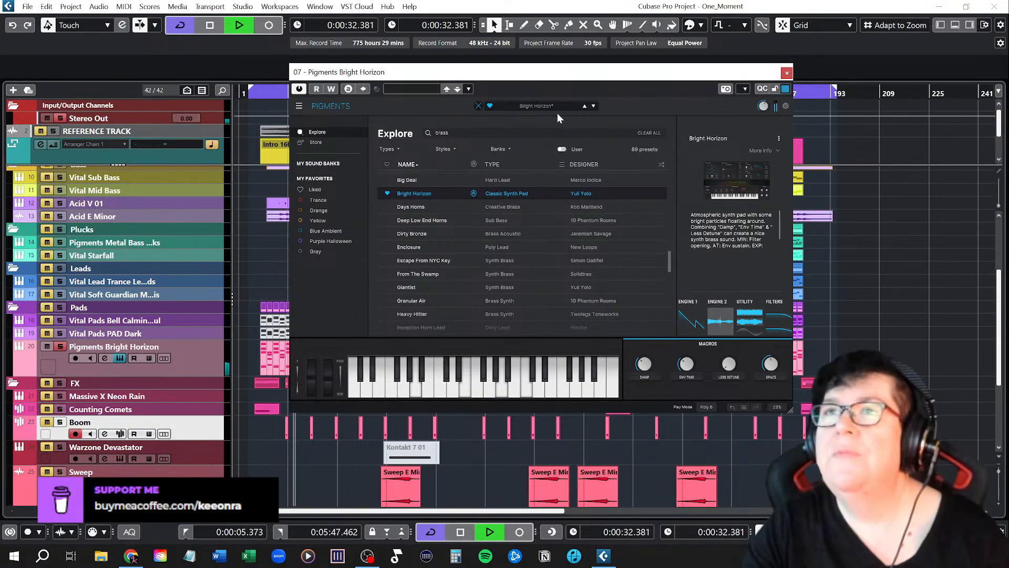
pyautogui.click(785, 106)
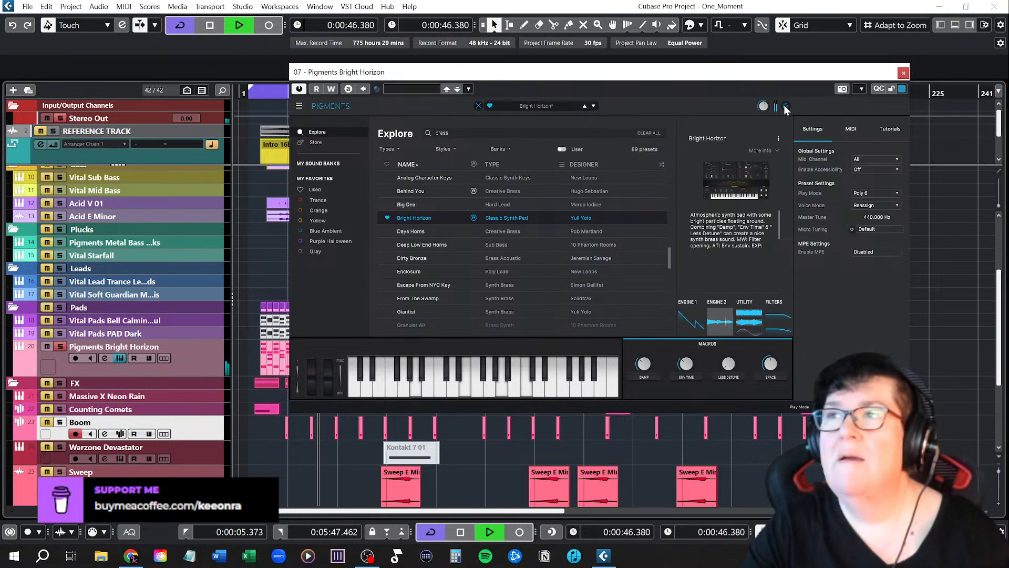
pyautogui.click(785, 105)
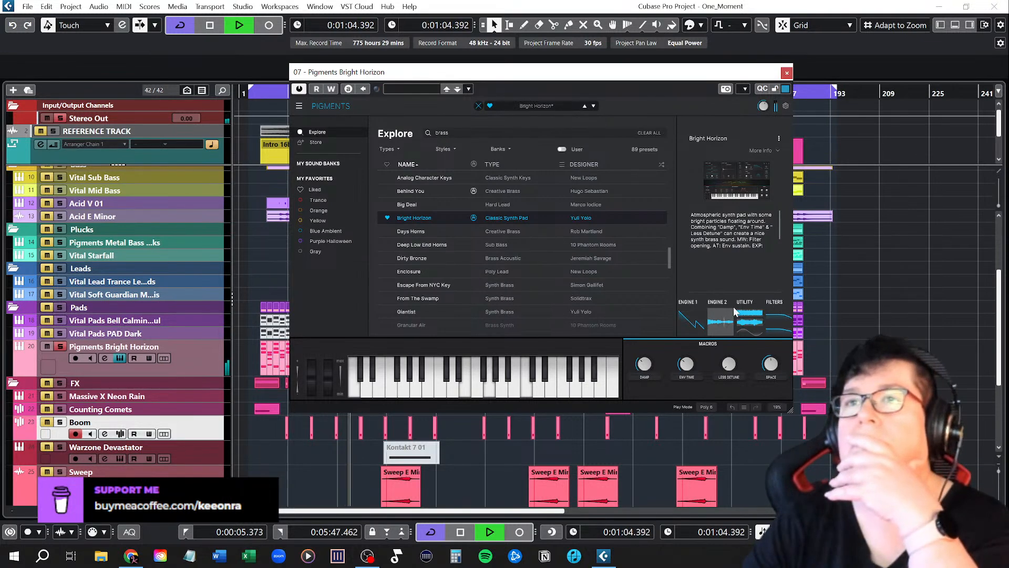
# Step: Reload the Bright Horizon preset and sweep its Filter 1 cutoff down to 20 Hz and back up to about 5119 Hz
pyautogui.doubleClick(424, 218)
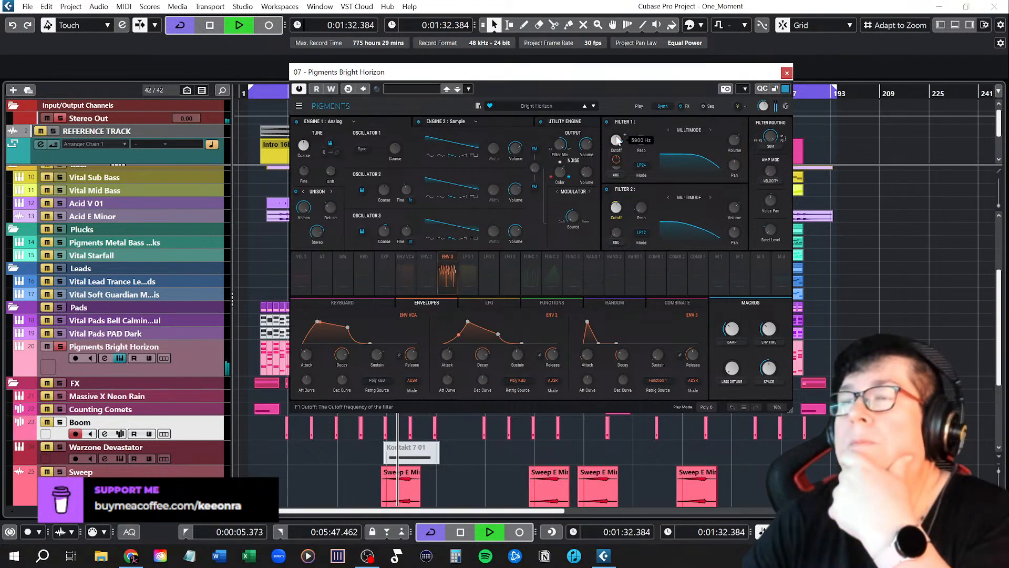
pyautogui.moveTo(616, 141)
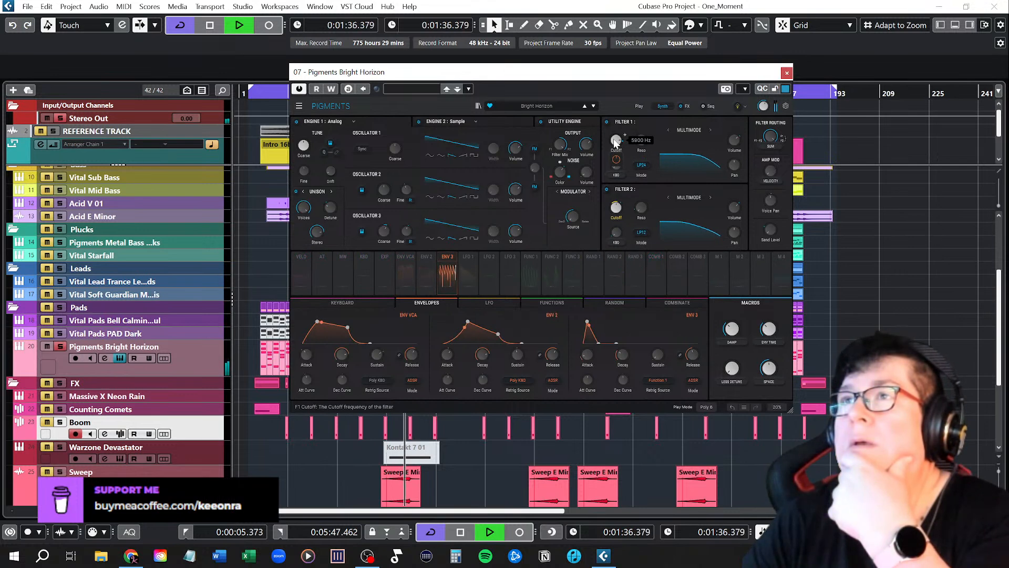
pyautogui.moveTo(615, 141); pyautogui.dragTo(615, 205)
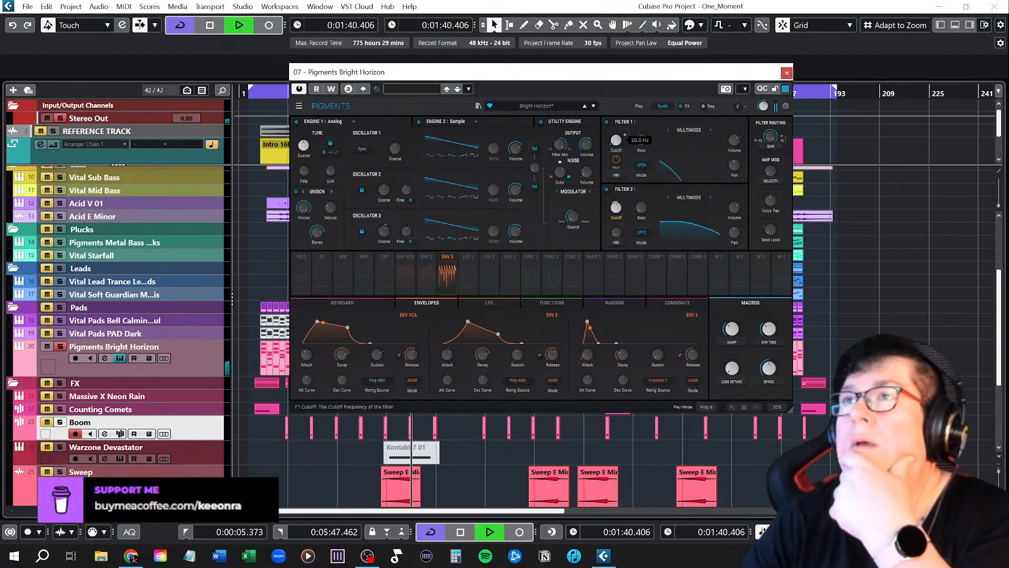
pyautogui.moveTo(616, 140); pyautogui.dragTo(616, 82)
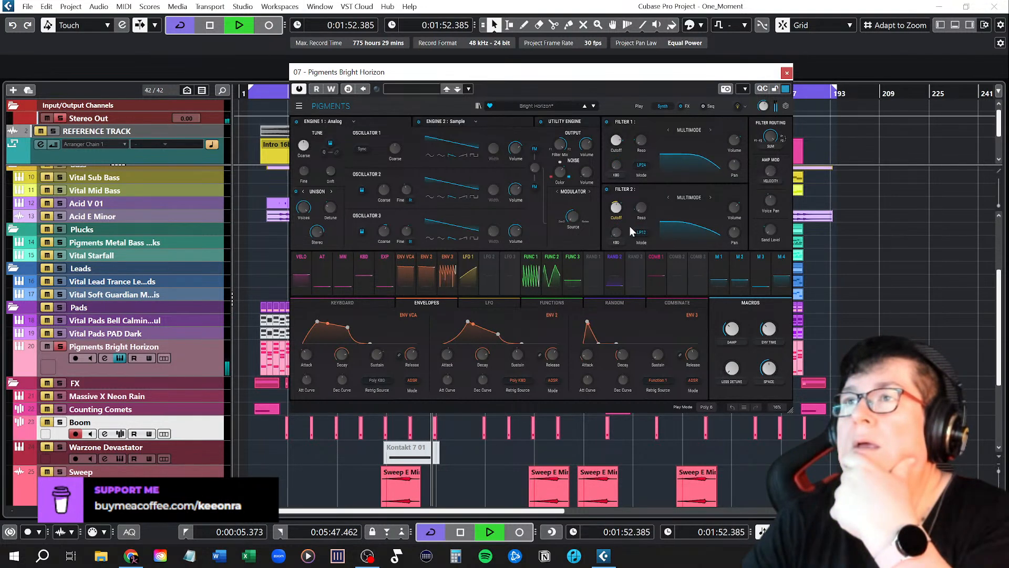
pyautogui.moveTo(617, 209)
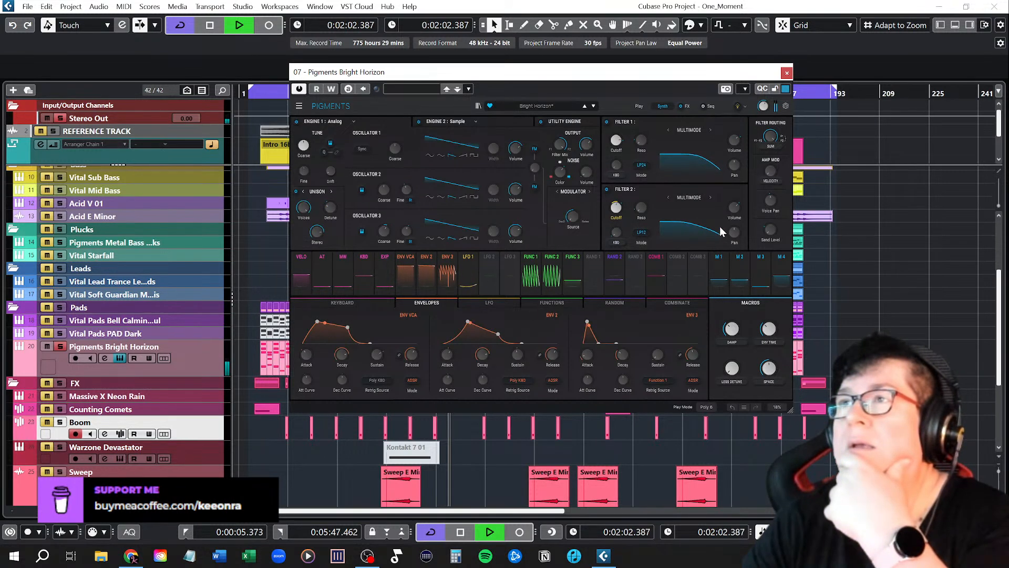
pyautogui.moveTo(618, 164)
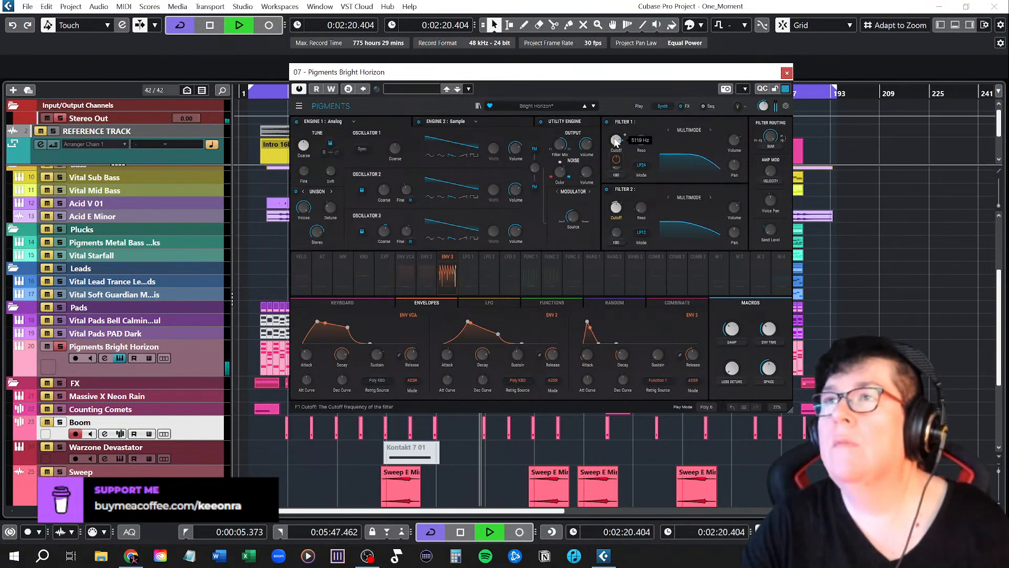
# Step: Sweep Bright Horizon's Filter 1 cutoff down to 20 Hz and back up during playback
pyautogui.moveTo(616, 141); pyautogui.dragTo(616, 195)
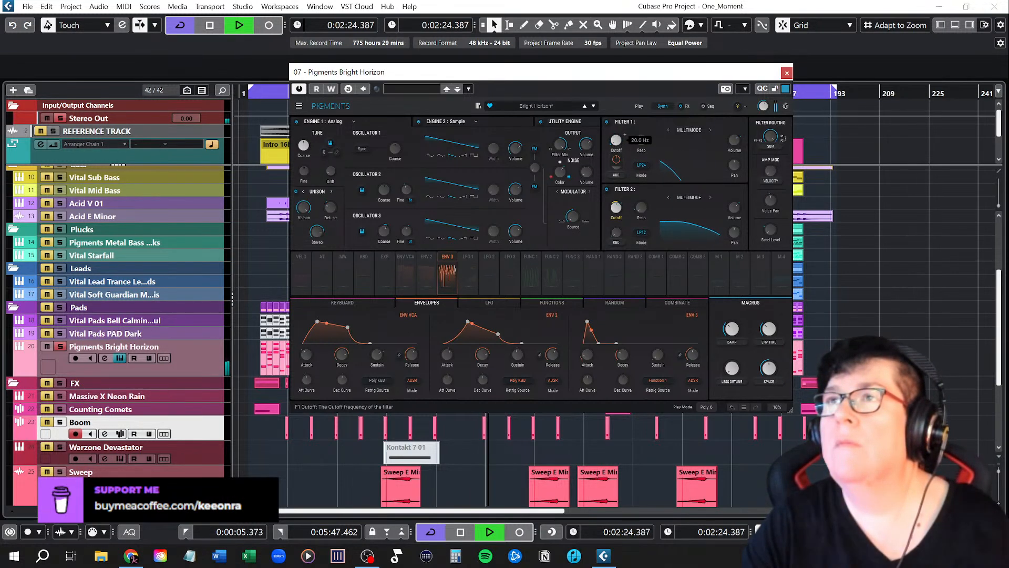
pyautogui.moveTo(616, 141); pyautogui.dragTo(616, 97)
pyautogui.moveTo(616, 141)
pyautogui.mouseDown()
pyautogui.moveTo(616, 166)
pyautogui.moveTo(616, 126)
pyautogui.moveTo(616, 143)
pyautogui.mouseUp()
# Step: Try Bright Horizon's Filter 2 cutoff at 20000 Hz and at about 1644 Hz, and stop playback
pyautogui.moveTo(616, 208)
pyautogui.mouseDown()
pyautogui.moveTo(616, 232)
pyautogui.moveTo(616, 212)
pyautogui.mouseUp()
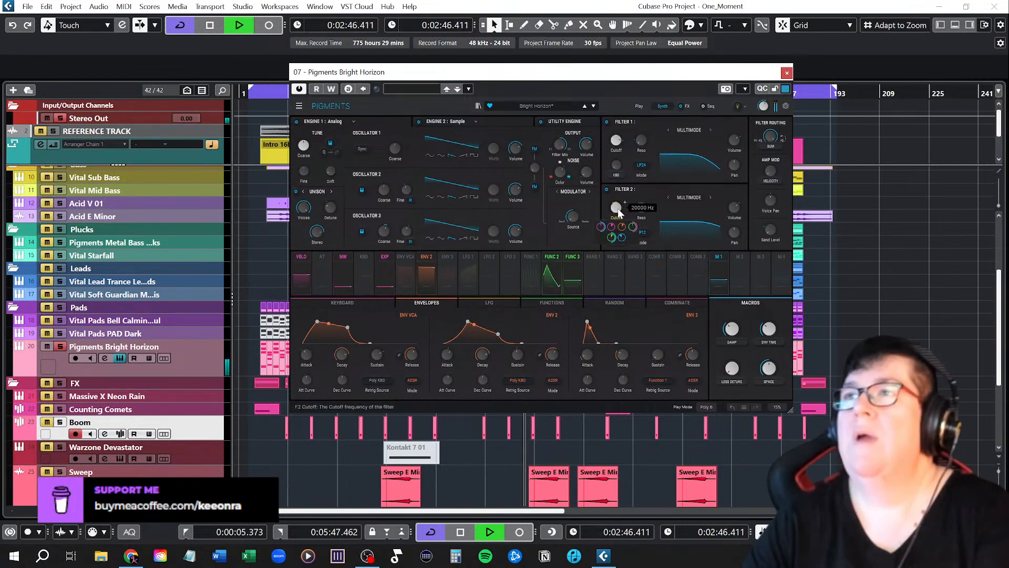
pyautogui.moveTo(618, 210); pyautogui.dragTo(618, 232)
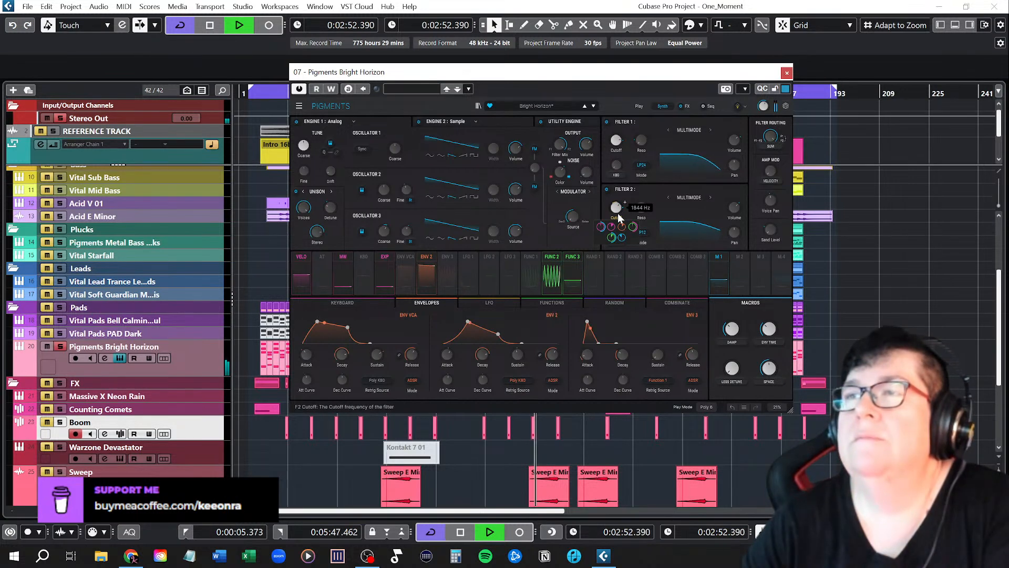
pyautogui.moveTo(620, 148)
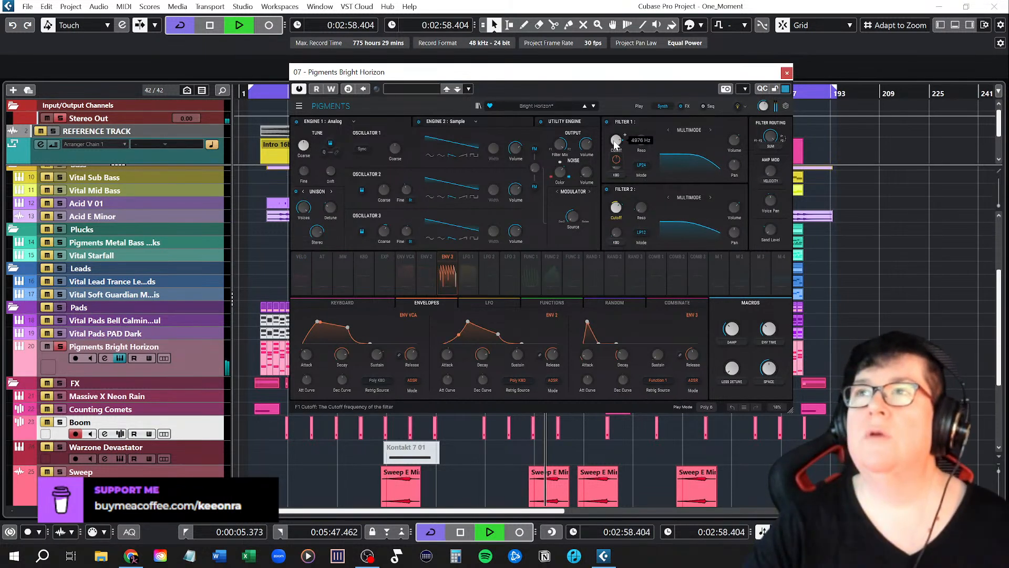
pyautogui.press('space')
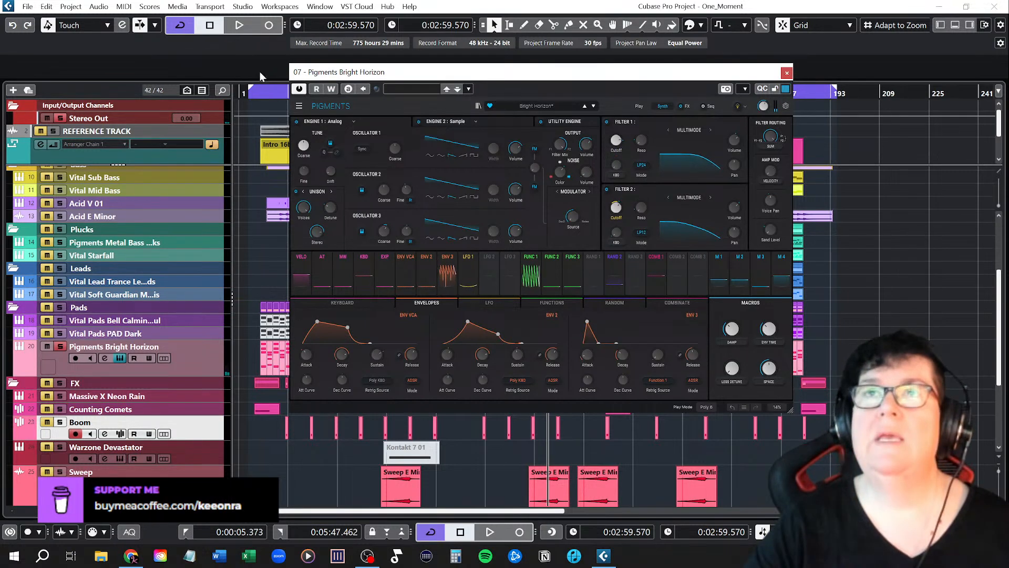
# Step: Record automation on Pigments Bright Horizon from the start of the Intro, lowering the Filter 1 and Filter 2 cutoffs to 20 Hz
pyautogui.click(261, 92)
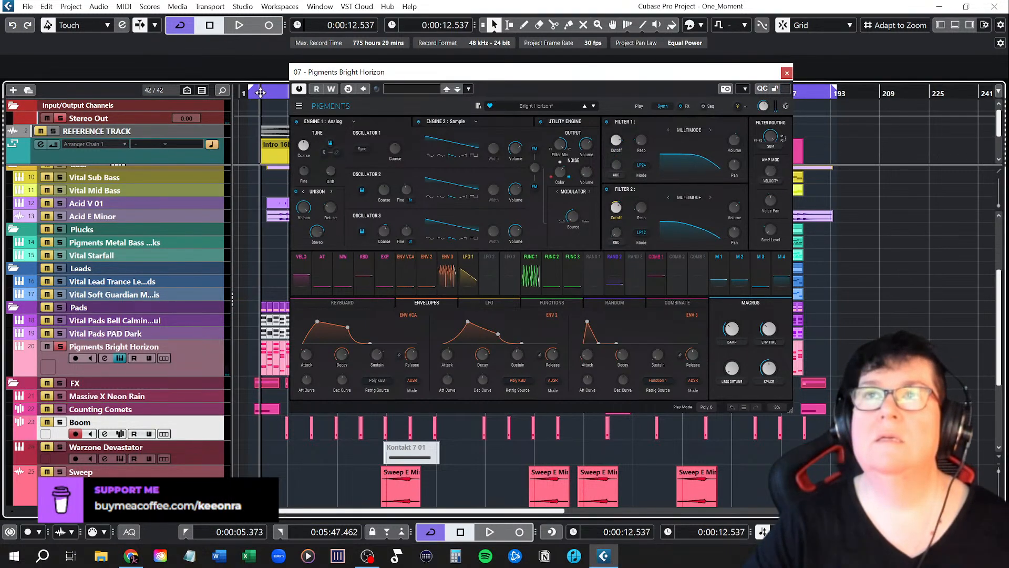
pyautogui.click(332, 89)
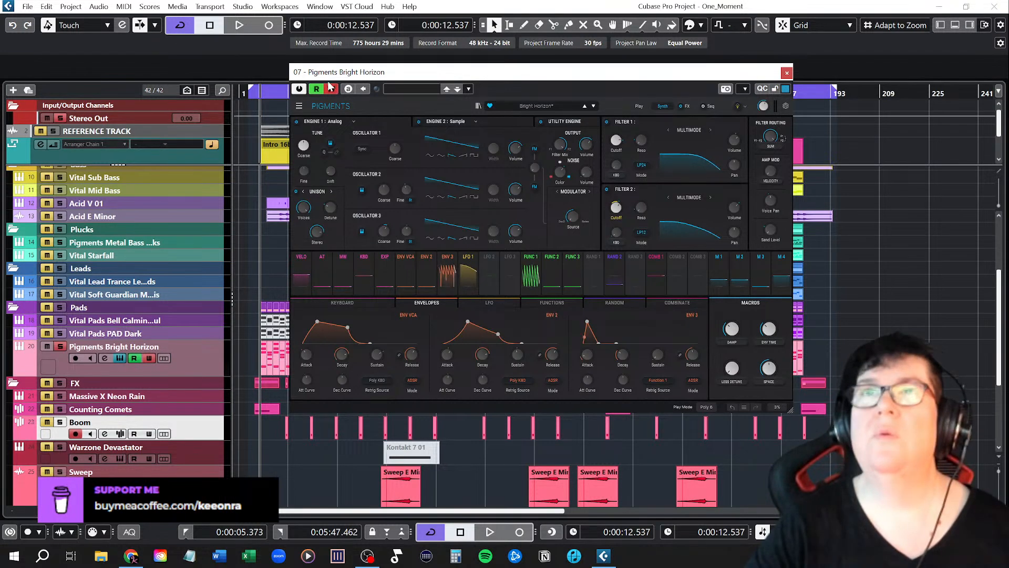
pyautogui.click(239, 25)
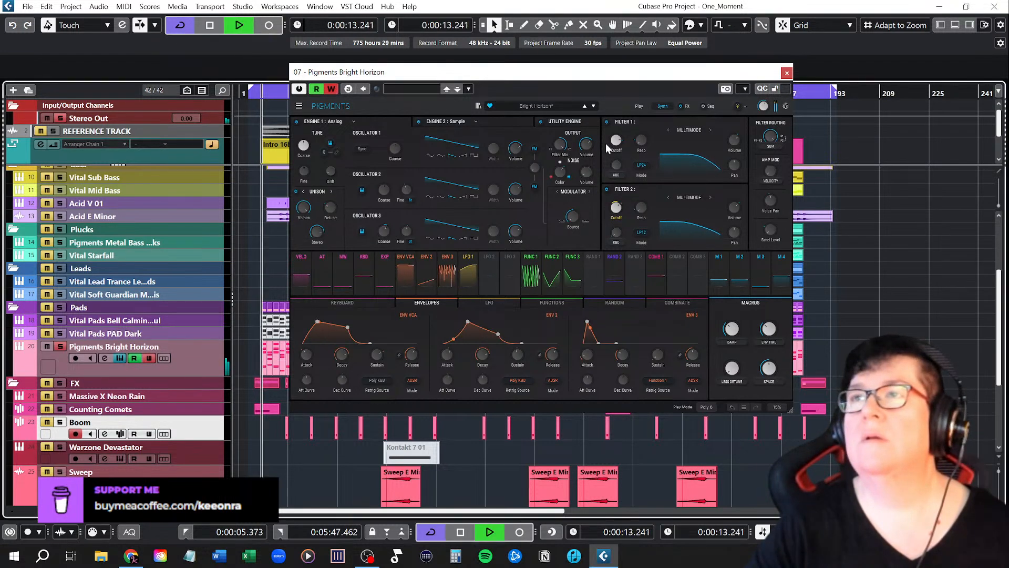
pyautogui.moveTo(616, 142)
pyautogui.moveTo(616, 142); pyautogui.dragTo(616, 236)
pyautogui.press('space')
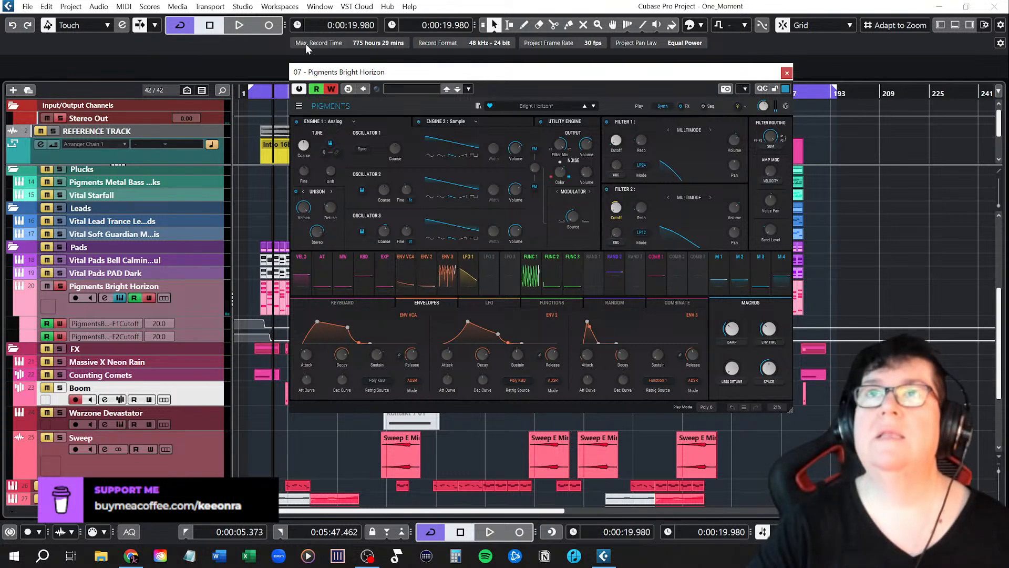
# Step: Close the synth and enlarge the F1 Cutoff and F2 Cutoff automation lanes around the Intro
pyautogui.click(787, 72)
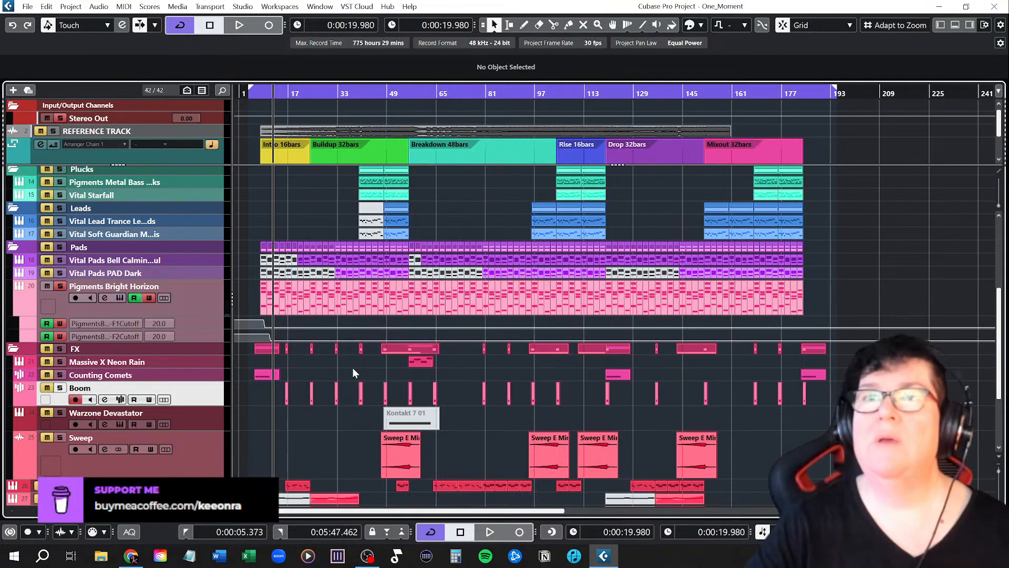
pyautogui.moveTo(209, 342); pyautogui.dragTo(202, 387)
pyautogui.moveTo(199, 328); pyautogui.dragTo(195, 390)
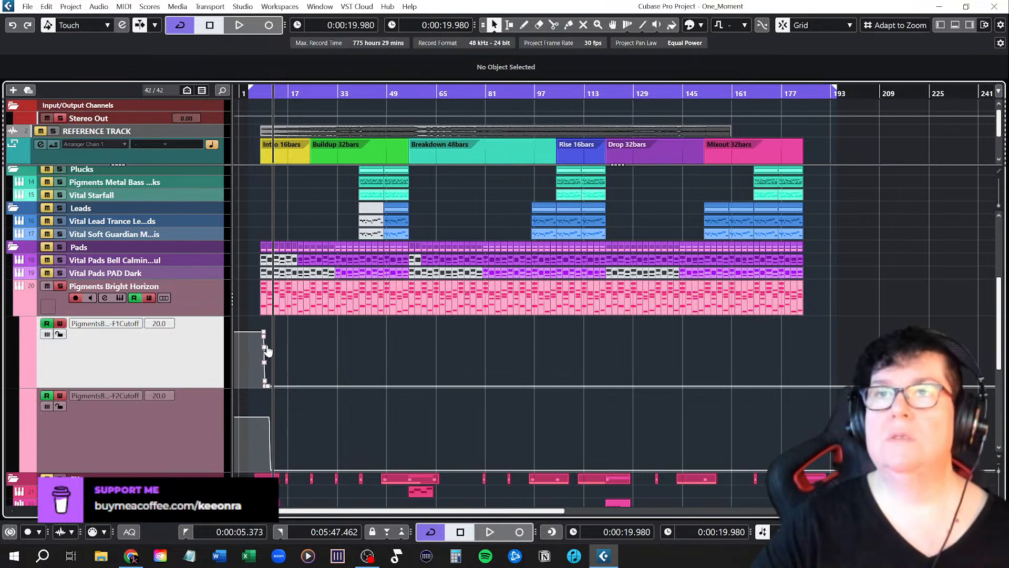
pyautogui.scroll(5, 301, 369)
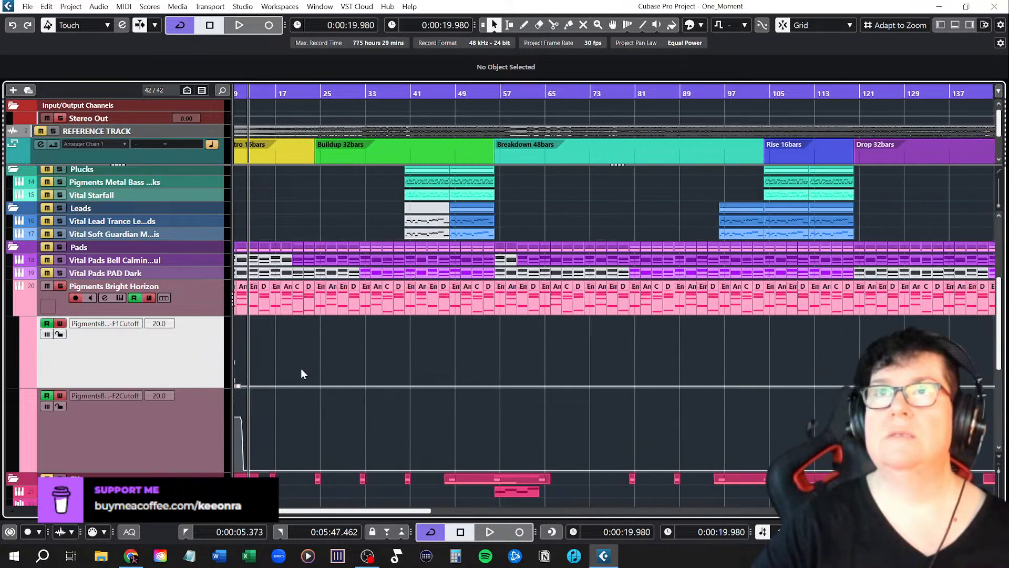
pyautogui.hscroll(-3, 301, 369)
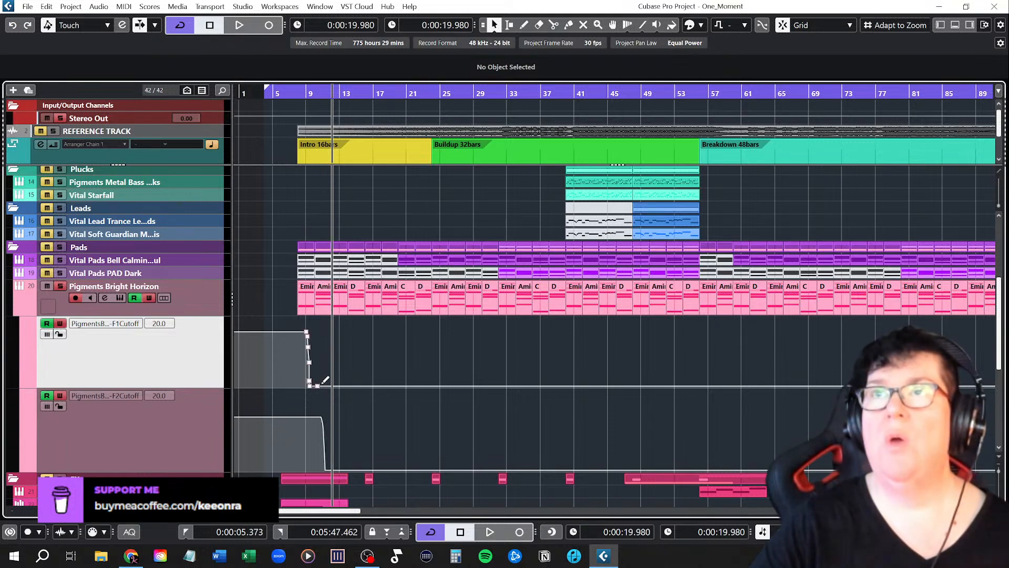
# Step: Draw an F1 Cutoff automation point of 4837 at the start of the Buildup section
pyautogui.click(431, 93)
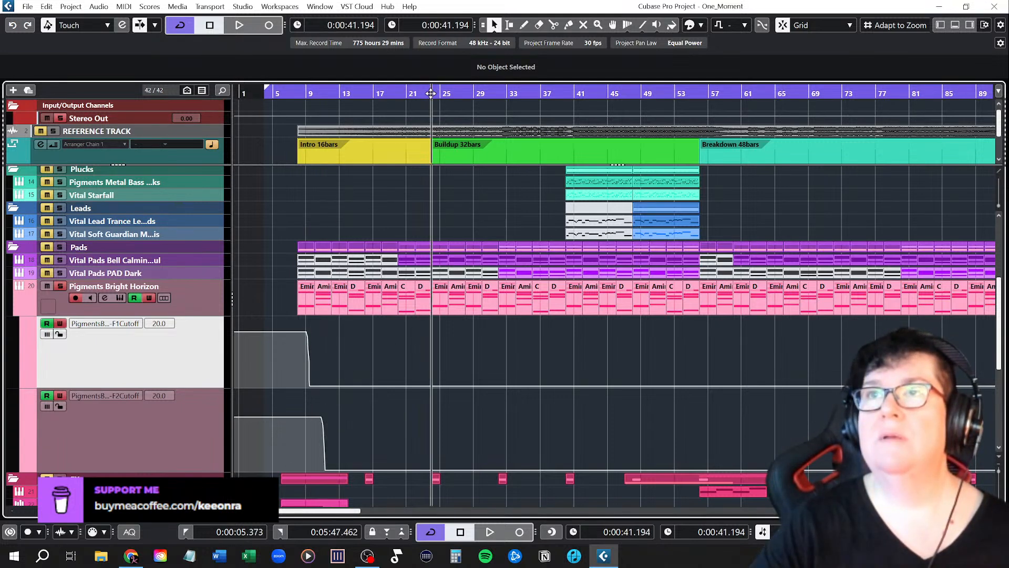
pyautogui.rightClick(433, 333)
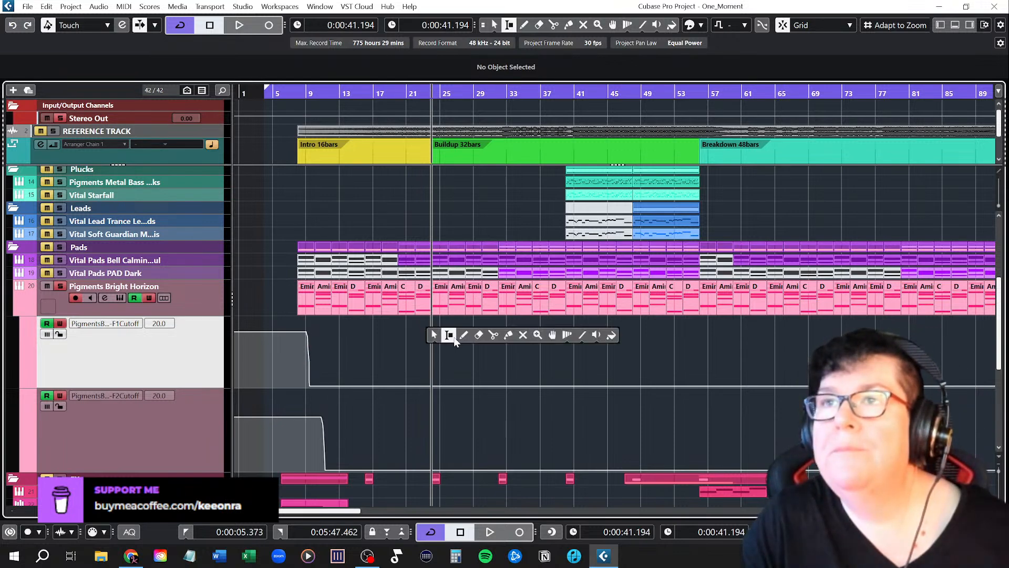
pyautogui.click(463, 334)
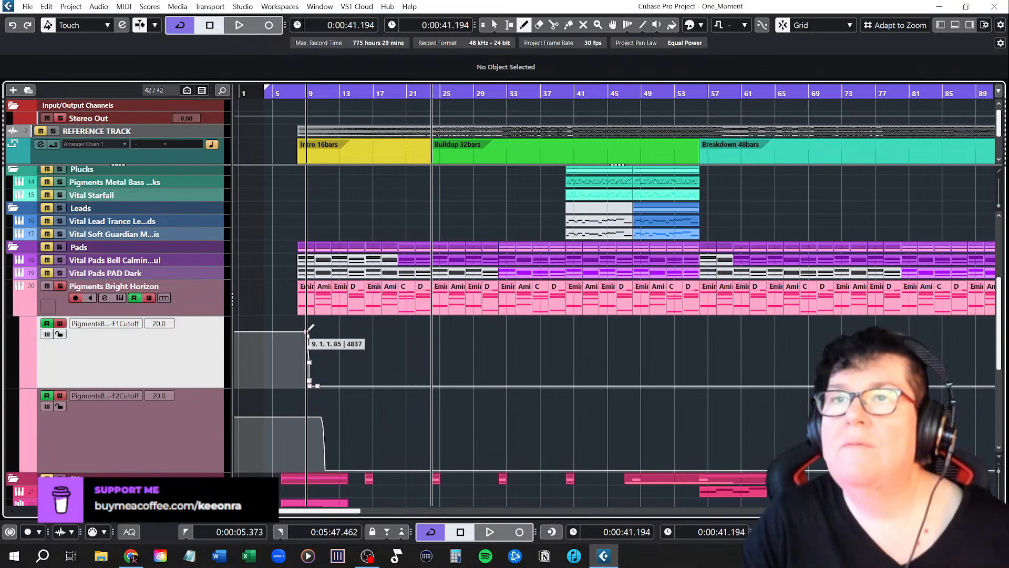
pyautogui.click(436, 328)
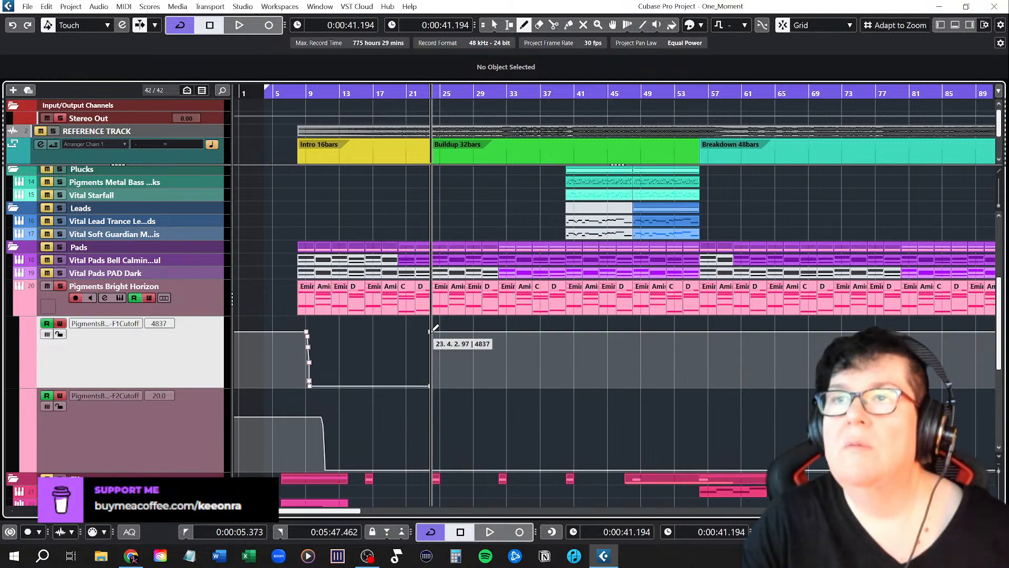
# Step: Delete the recorded F1 Cutoff points forming the drop at the start of the Intro
pyautogui.rightClick(394, 348)
pyautogui.click(375, 349)
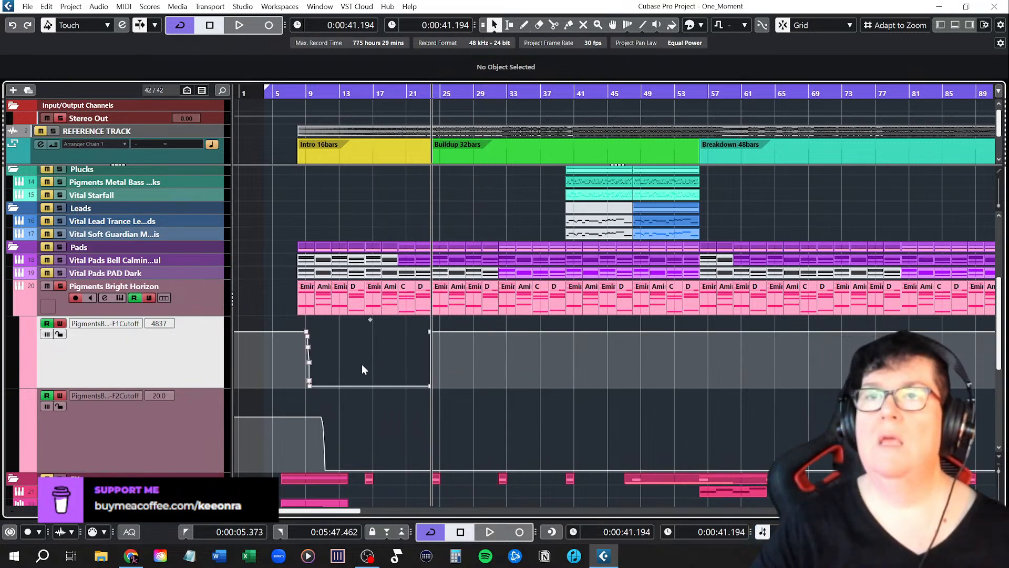
pyautogui.click(310, 387)
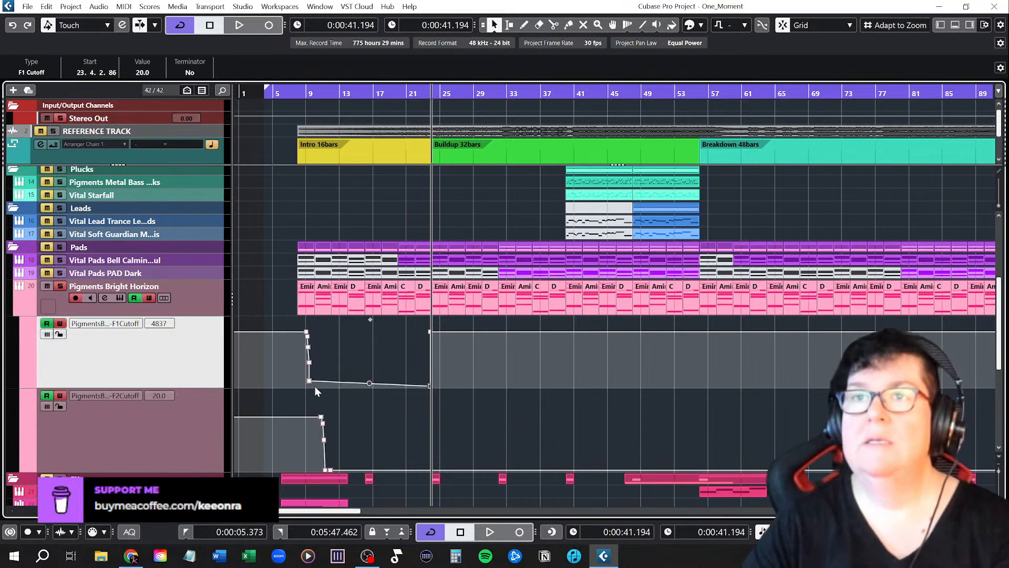
pyautogui.moveTo(311, 385); pyautogui.dragTo(307, 337)
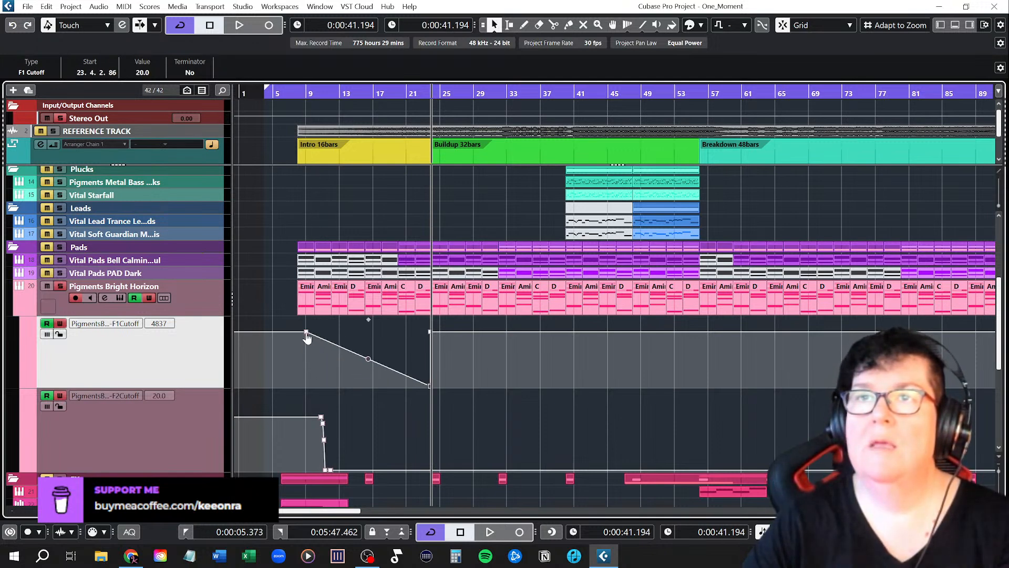
pyautogui.press('Delete')
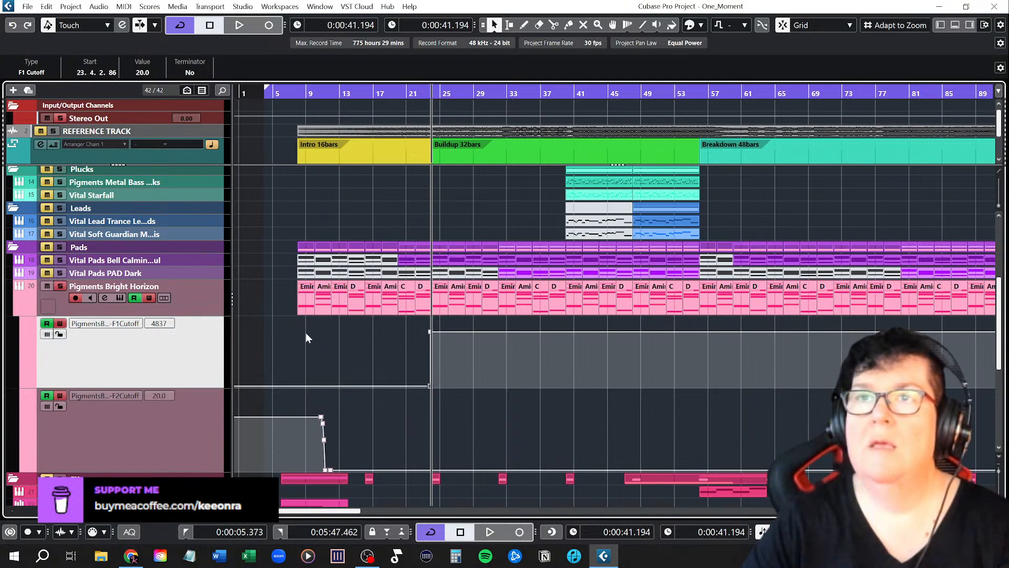
# Step: Add an F1 Cutoff point of 20.0 just before bar 5 and remove the low point at the Buildup to form a rising ramp
pyautogui.click(271, 386)
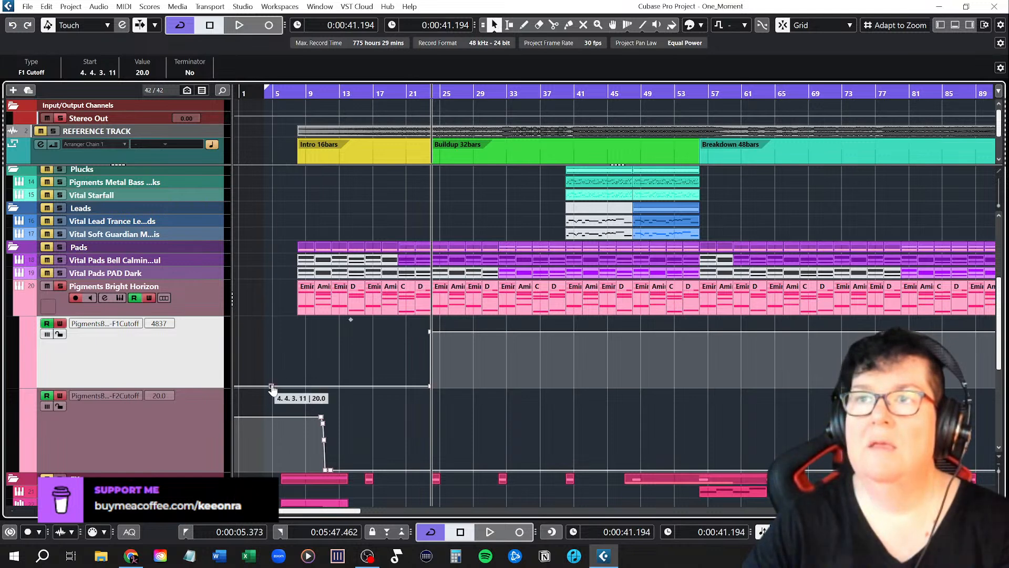
pyautogui.click(429, 386)
pyautogui.press('Delete')
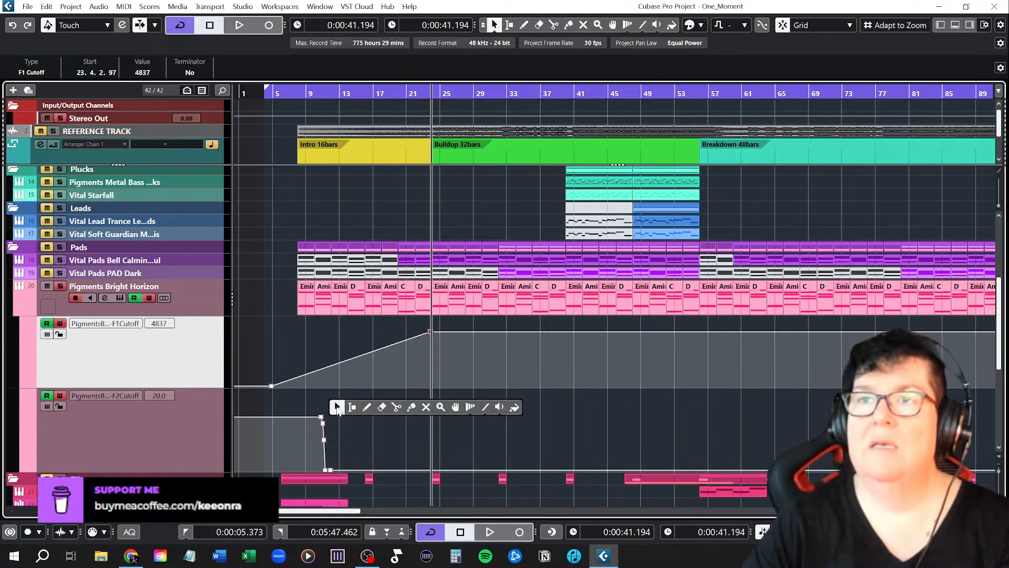
# Step: Replace the recorded F2 Cutoff points with a copy of the F1 Cutoff ramp at bar 5, and delete the trailing 20.0 point
pyautogui.moveTo(296, 403); pyautogui.dragTo(376, 471)
pyautogui.press('Delete')
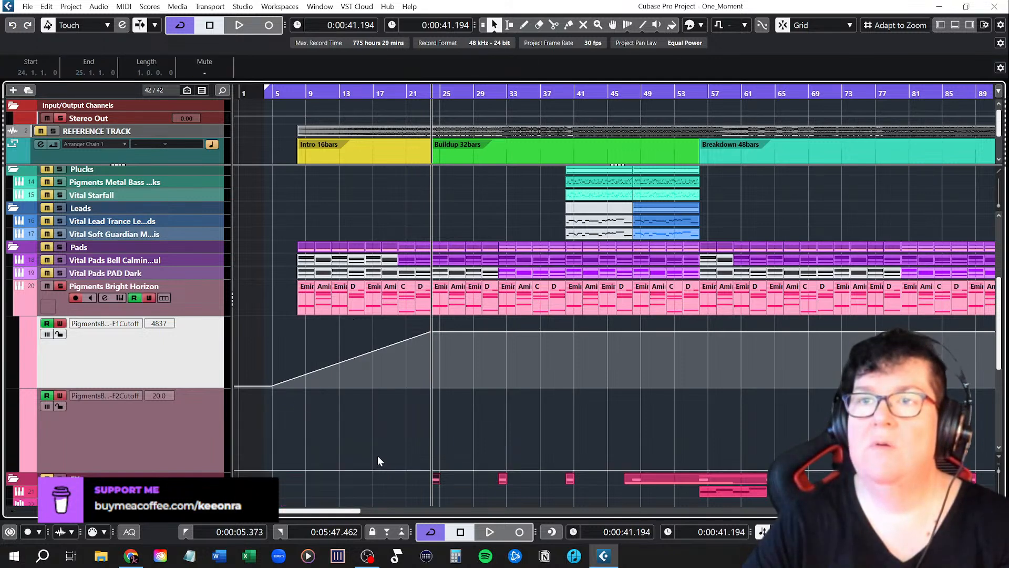
pyautogui.moveTo(257, 316); pyautogui.dragTo(463, 408)
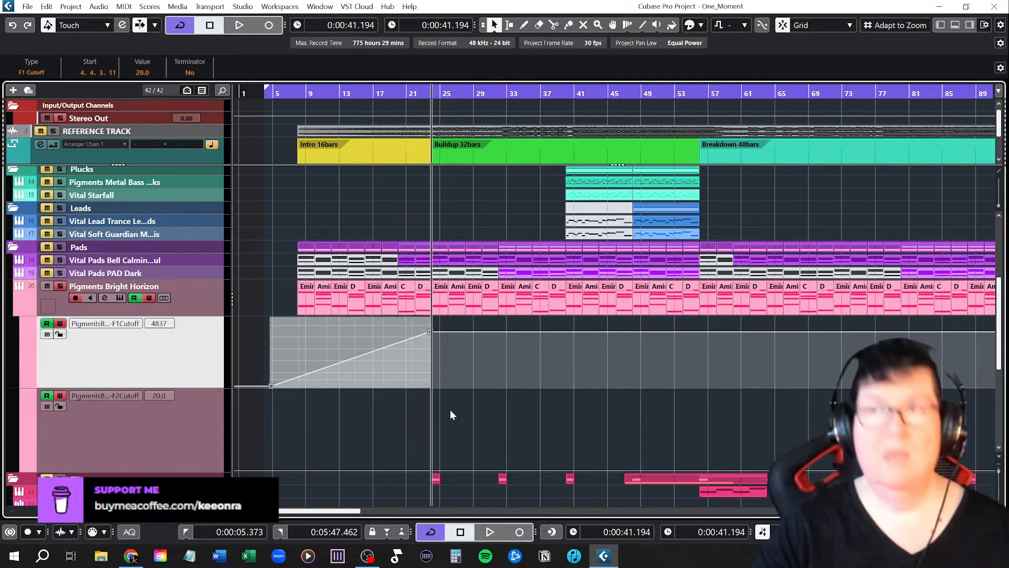
pyautogui.moveTo(267, 94); pyautogui.dragTo(271, 93)
pyautogui.click(393, 291)
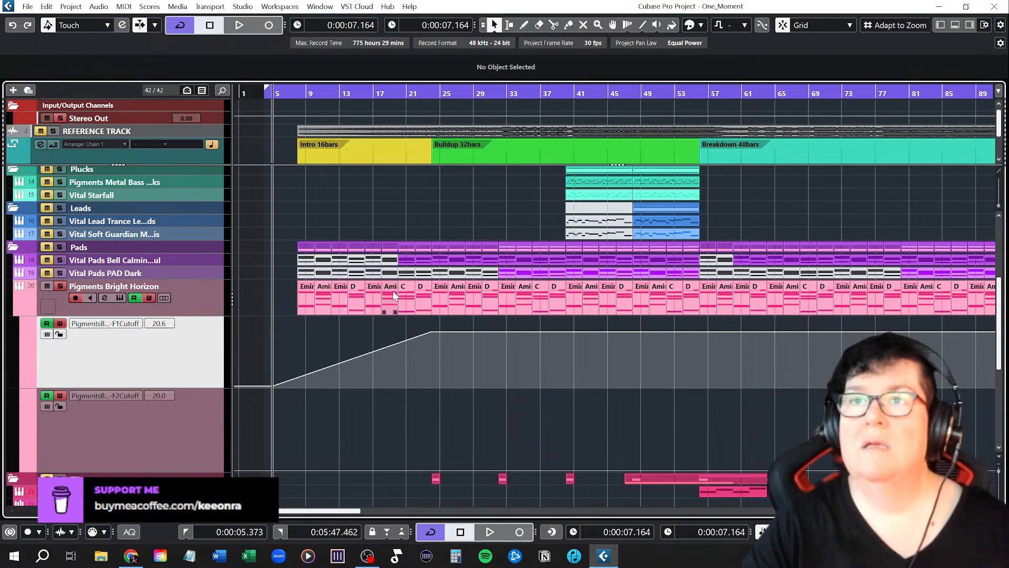
pyautogui.click(201, 427)
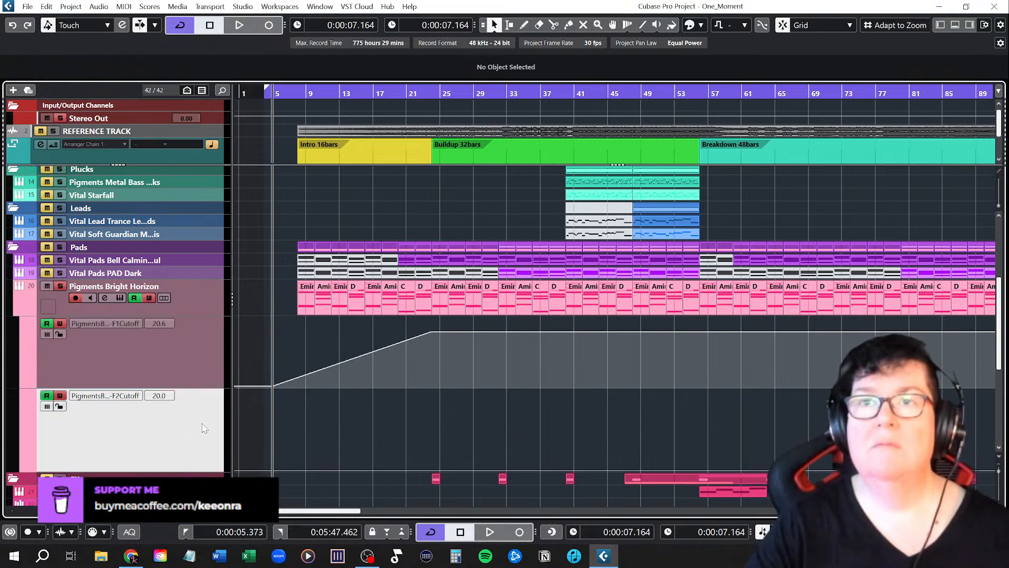
pyautogui.hotkey('ctrl', 'v')
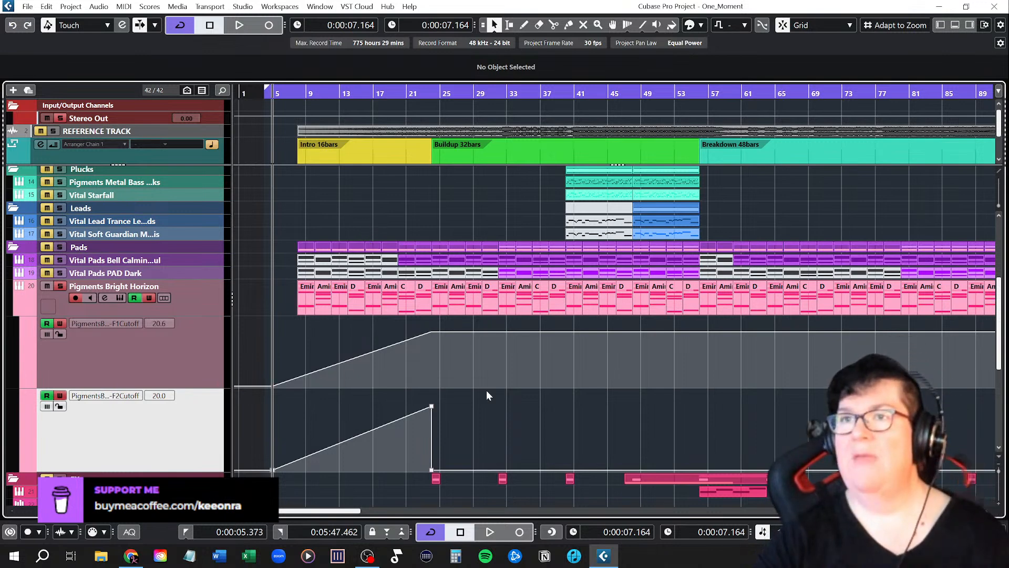
pyautogui.click(432, 471)
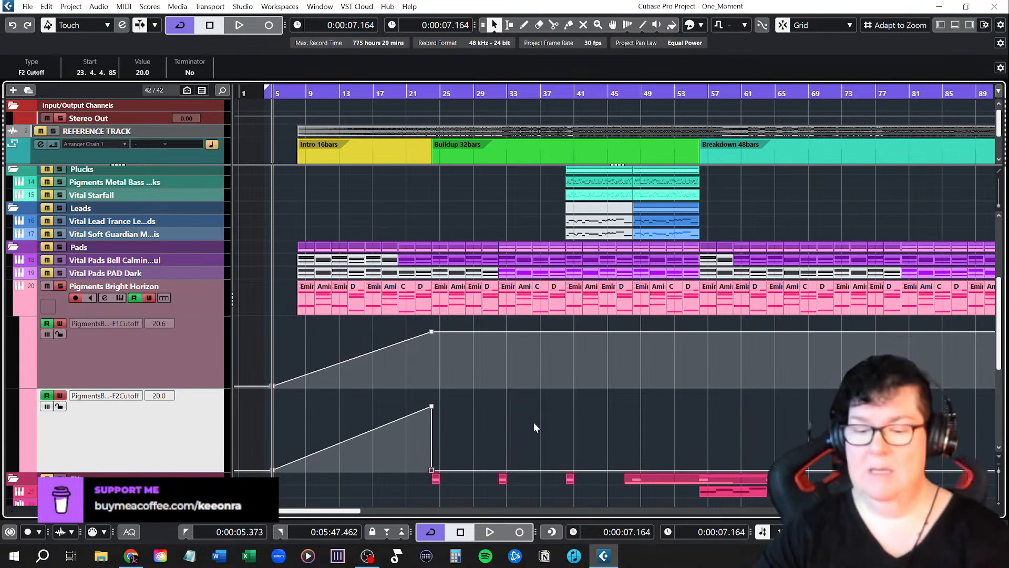
pyautogui.press('Delete')
# Step: Play the pad from bar 5, switch off its automation writing and reduce the height of both cutoff lanes
pyautogui.press('space')
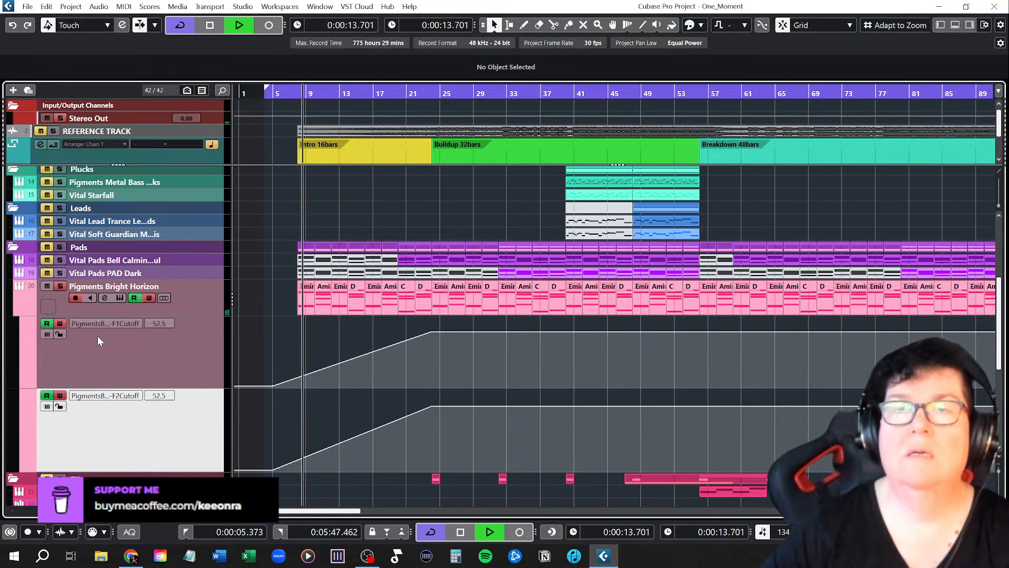
pyautogui.click(150, 298)
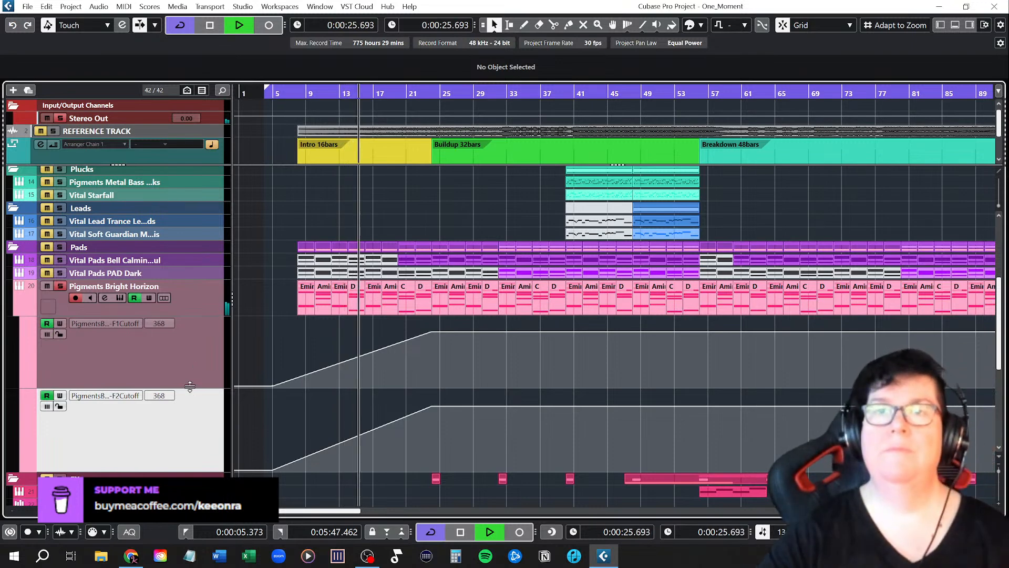
pyautogui.moveTo(190, 386); pyautogui.dragTo(192, 351)
pyautogui.moveTo(204, 434); pyautogui.dragTo(205, 388)
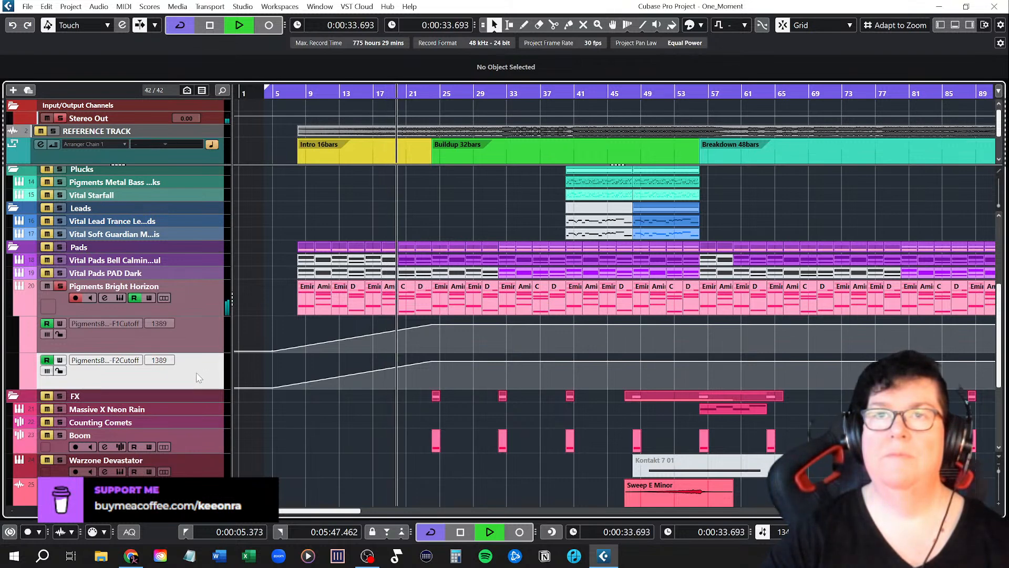
# Step: Check both filter curves in the Bright Horizon synth during playback, close the synth and stop
pyautogui.click(120, 298)
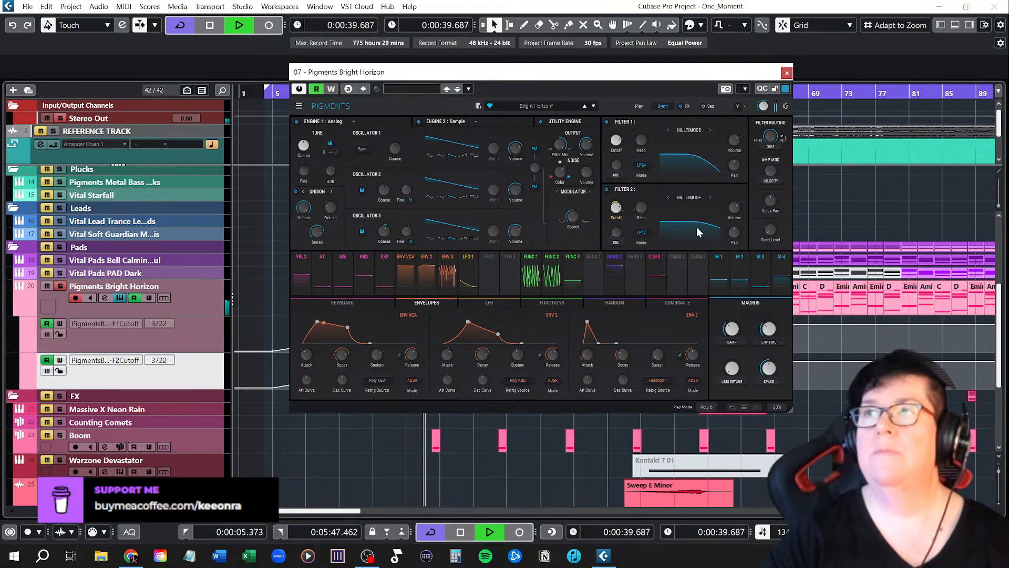
pyautogui.click(787, 73)
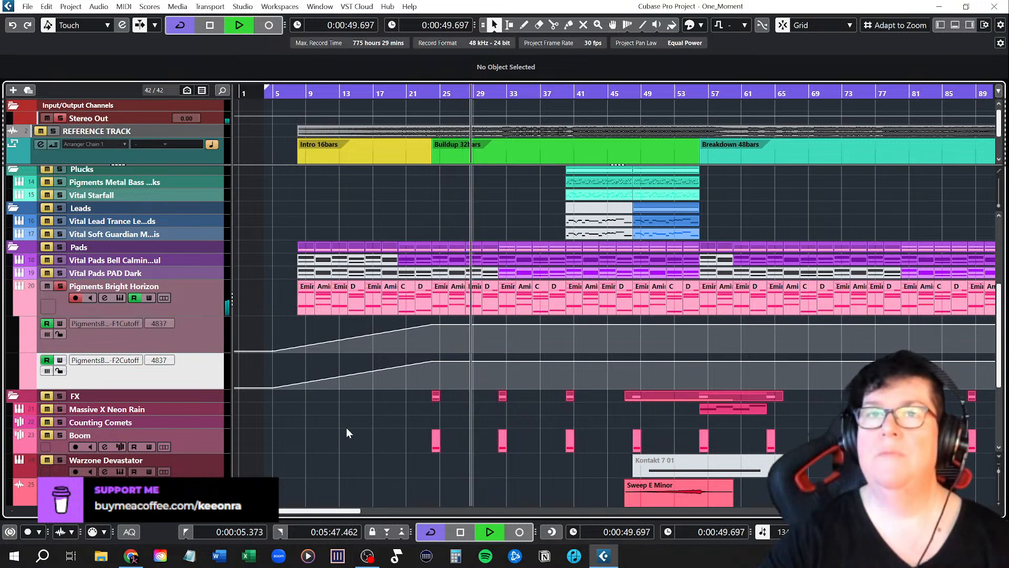
pyautogui.press('space')
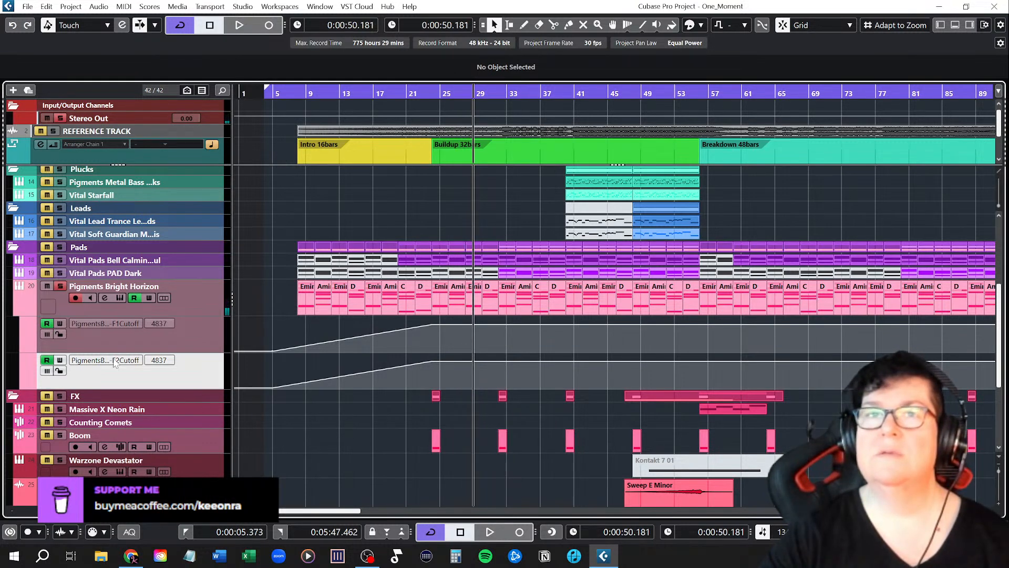
# Step: Check Filter 2 in the Bright Horizon synth and raise the F2 Cutoff point at the Buildup start to 8236
pyautogui.click(120, 298)
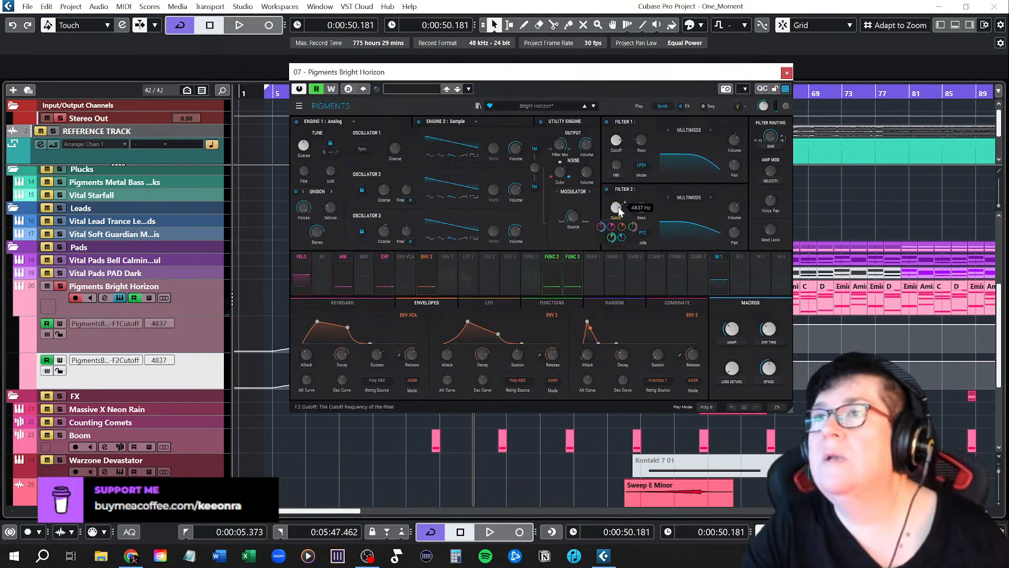
pyautogui.click(787, 72)
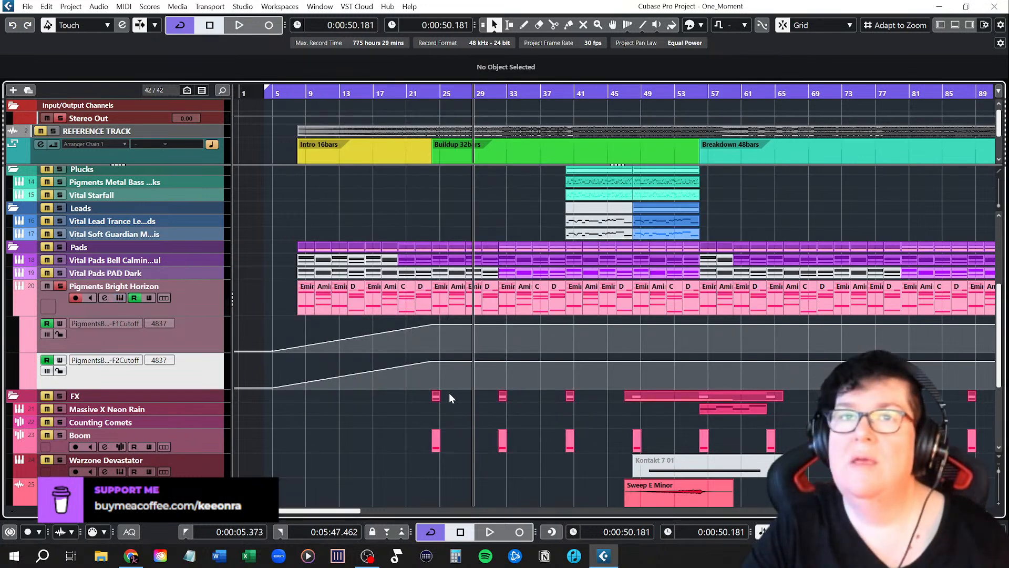
pyautogui.moveTo(432, 363)
pyautogui.moveTo(432, 363); pyautogui.dragTo(432, 361)
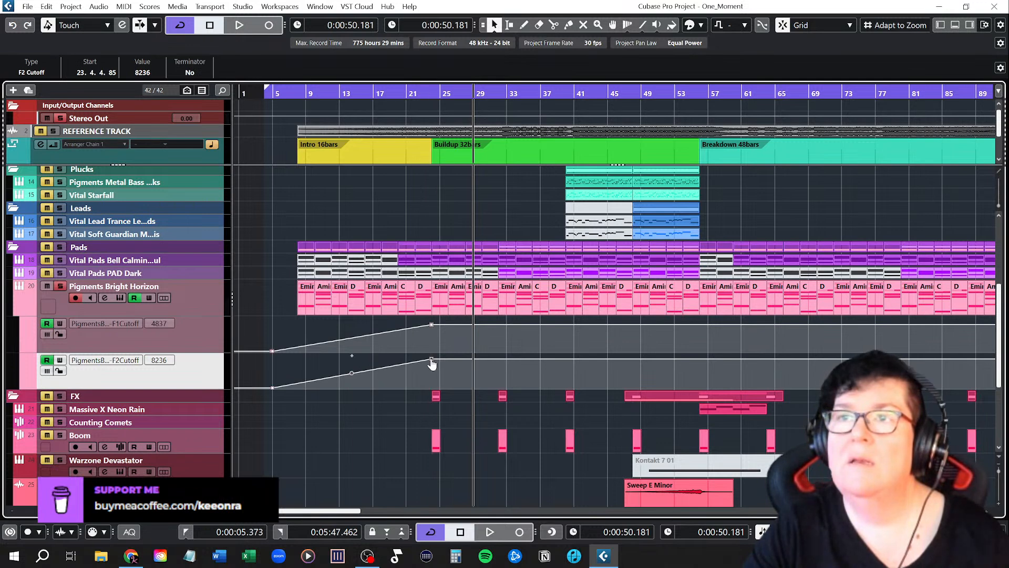
# Step: Play the soloed pad in the Buildup, check its filters in the synth, close the synth and stop
pyautogui.press('space')
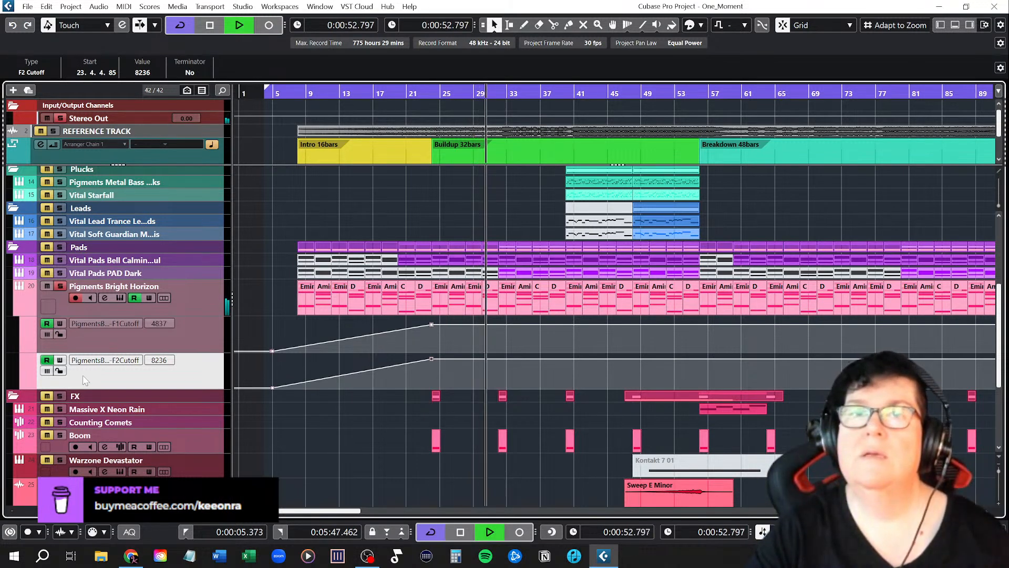
pyautogui.click(120, 298)
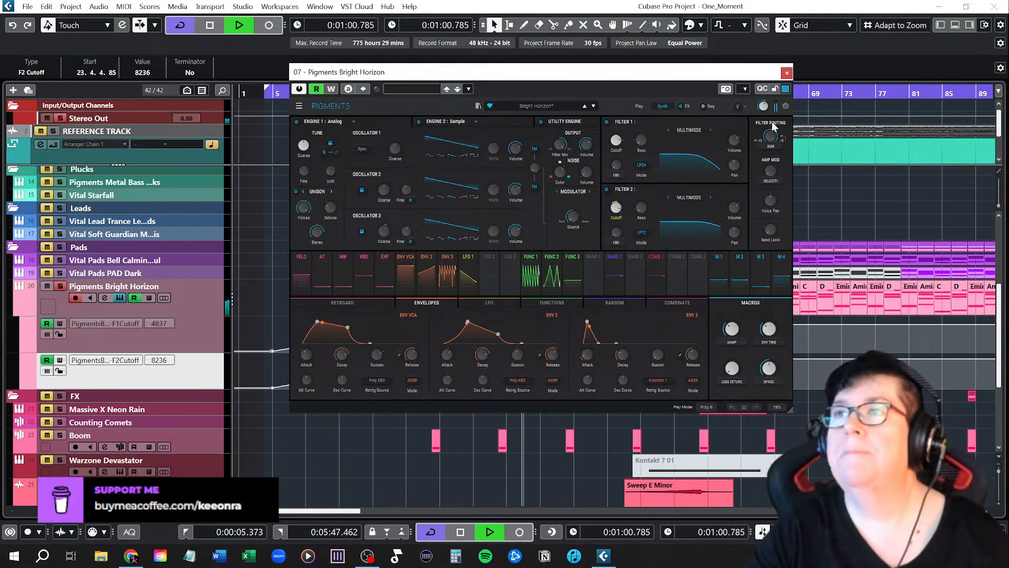
pyautogui.click(787, 73)
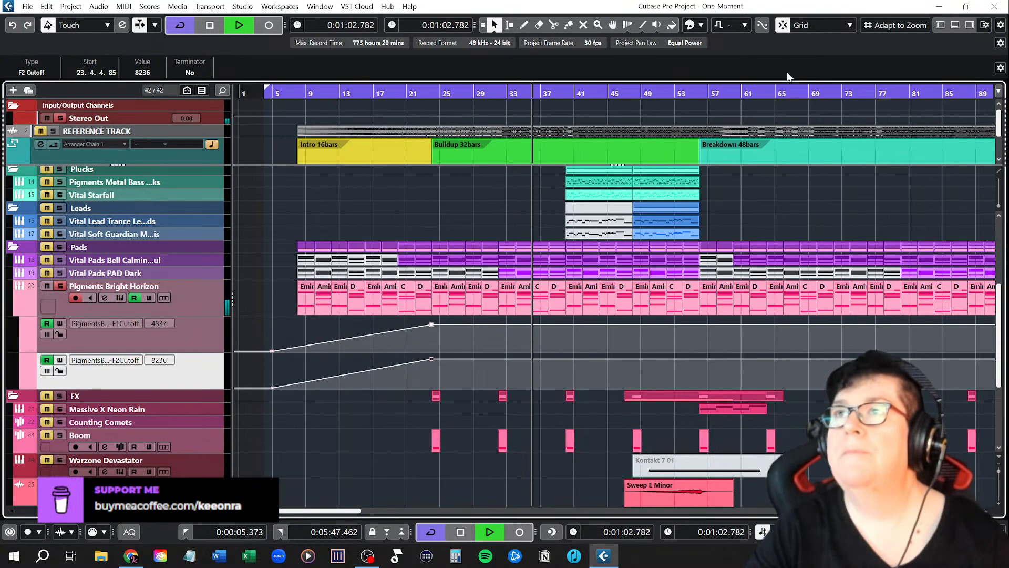
pyautogui.press('space')
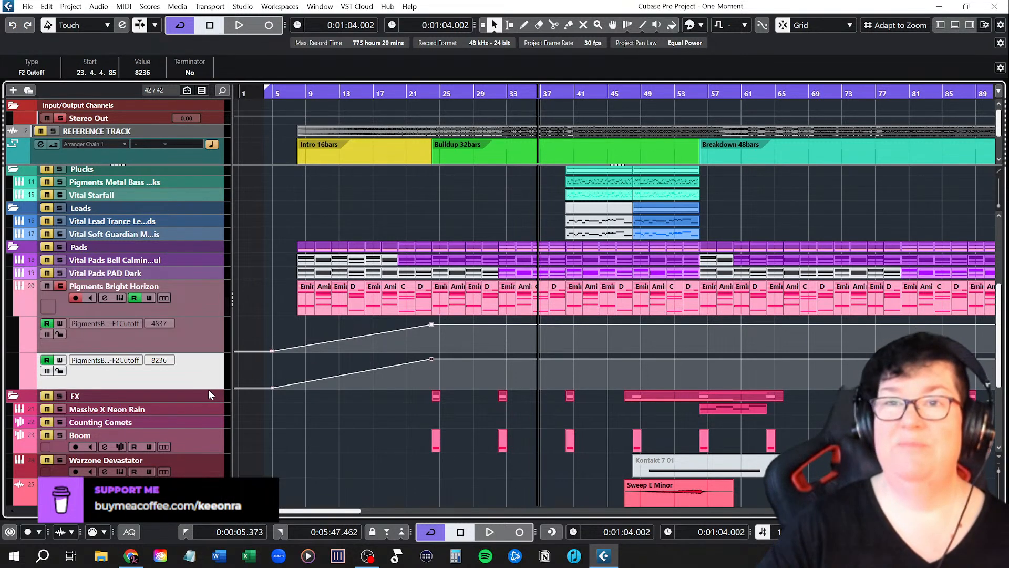
# Step: Increase the height of the F1 and F2 Cutoff lanes and turn off solo on the Bright Horizon pad
pyautogui.moveTo(207, 389); pyautogui.dragTo(207, 399)
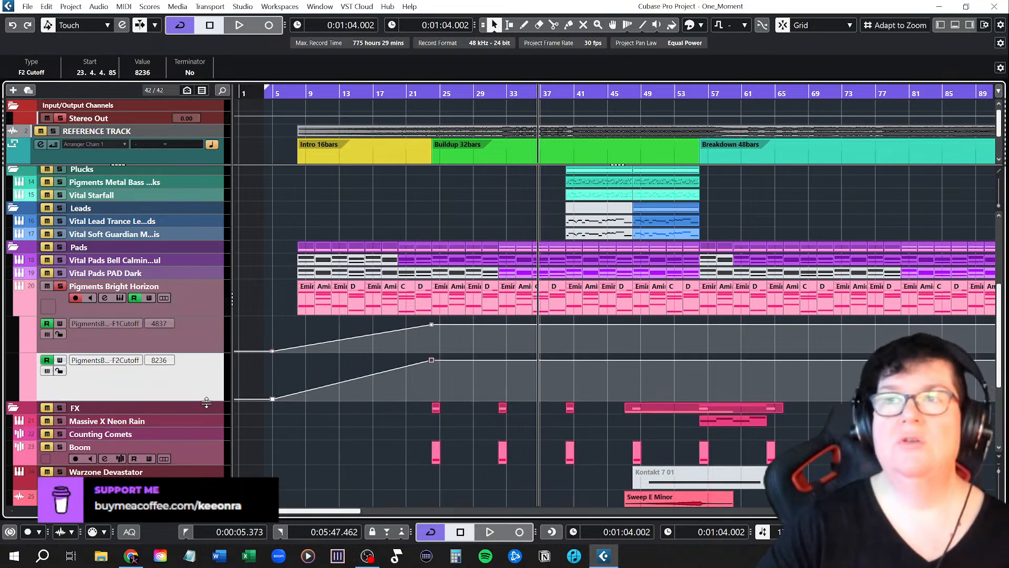
pyautogui.moveTo(209, 351); pyautogui.dragTo(207, 372)
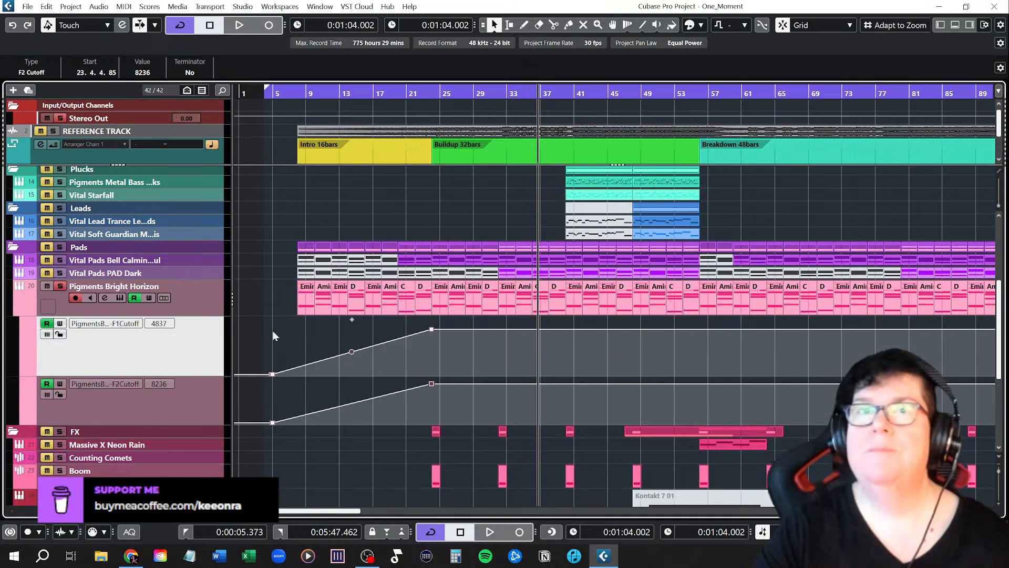
pyautogui.click(60, 286)
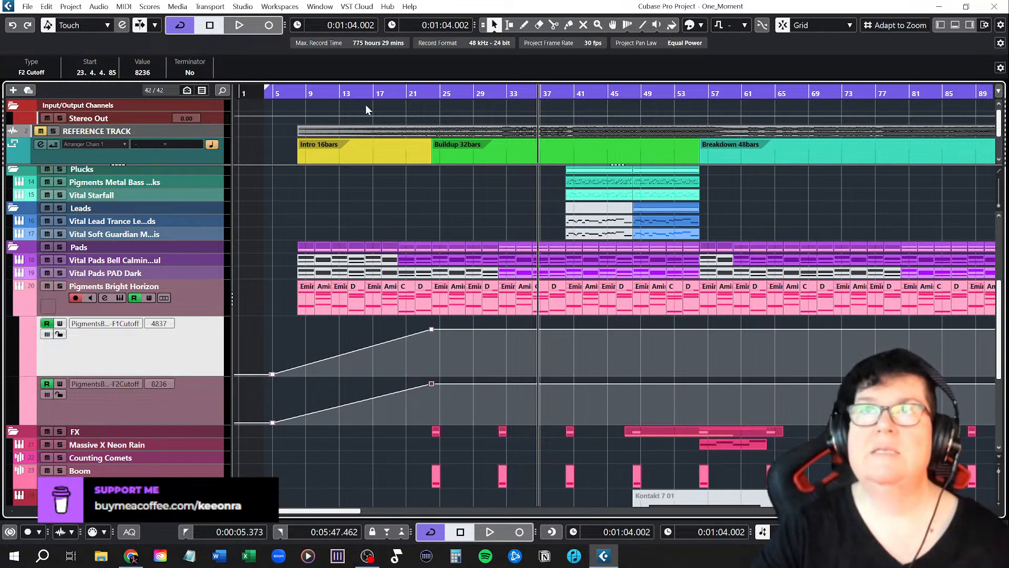
# Step: Play the full mix from bar 5 into the Intro, look over the tracks, stop and clear the selection
pyautogui.click(263, 93)
pyautogui.press('space')
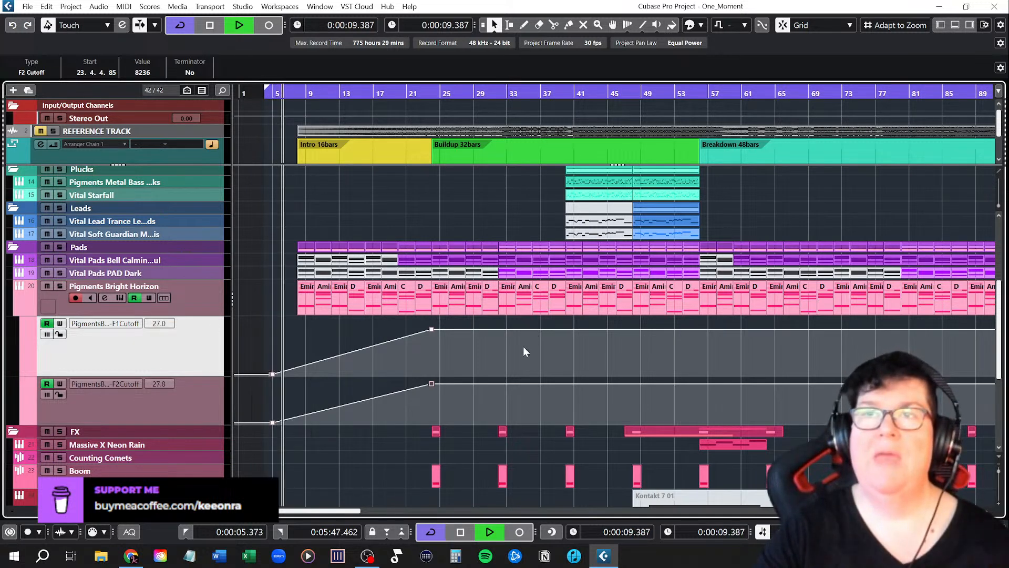
pyautogui.scroll(-6, 523, 351)
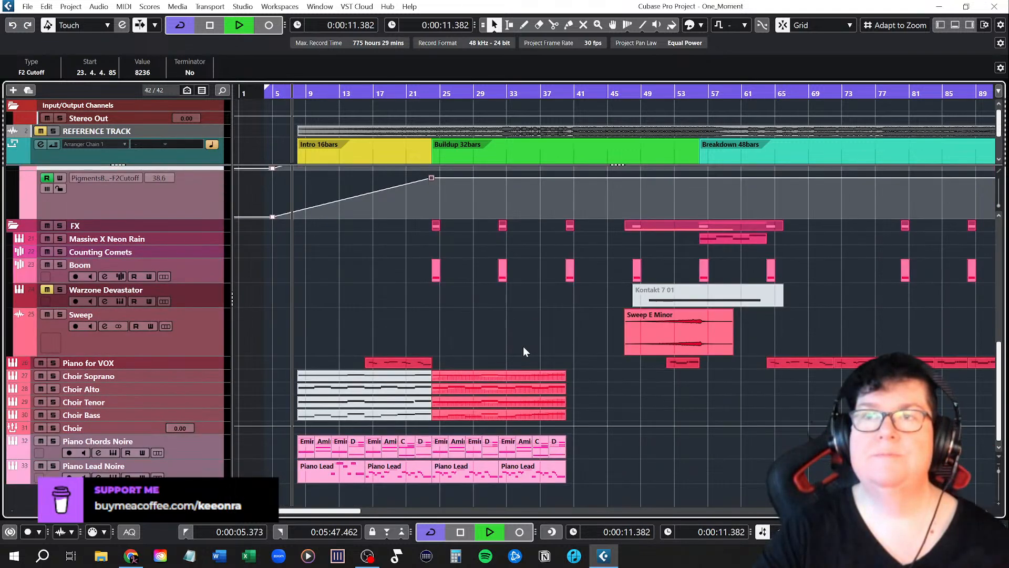
pyautogui.scroll(8, 524, 350)
pyautogui.scroll(3, 524, 351)
pyautogui.scroll(-9, 524, 351)
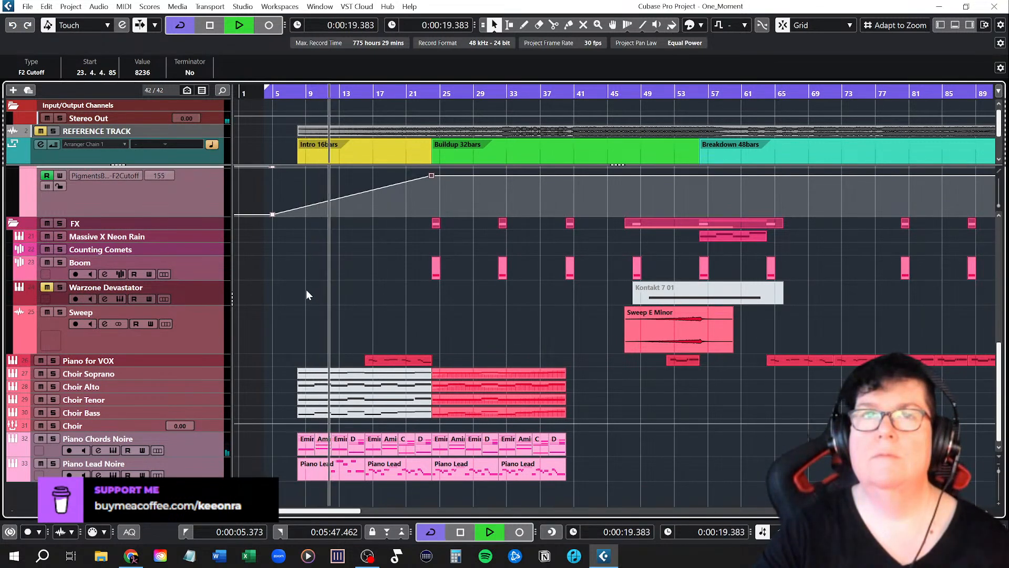
pyautogui.press('space')
pyautogui.click(296, 299)
# Step: Enlarge the Counting Comets track and copy its part at the Drop start to bar 5
pyautogui.scroll(10, 300, 301)
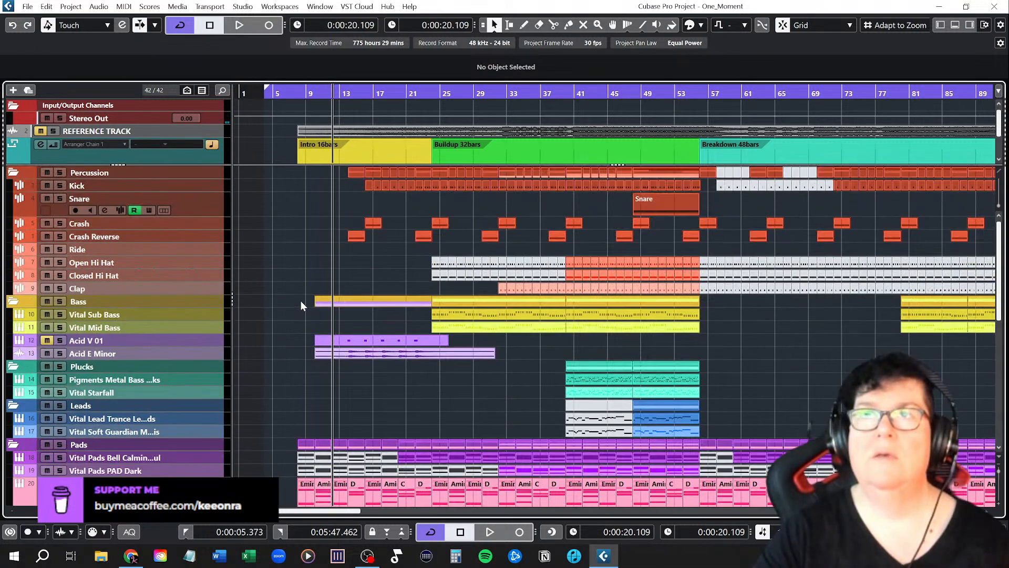
pyautogui.scroll(-10, 301, 302)
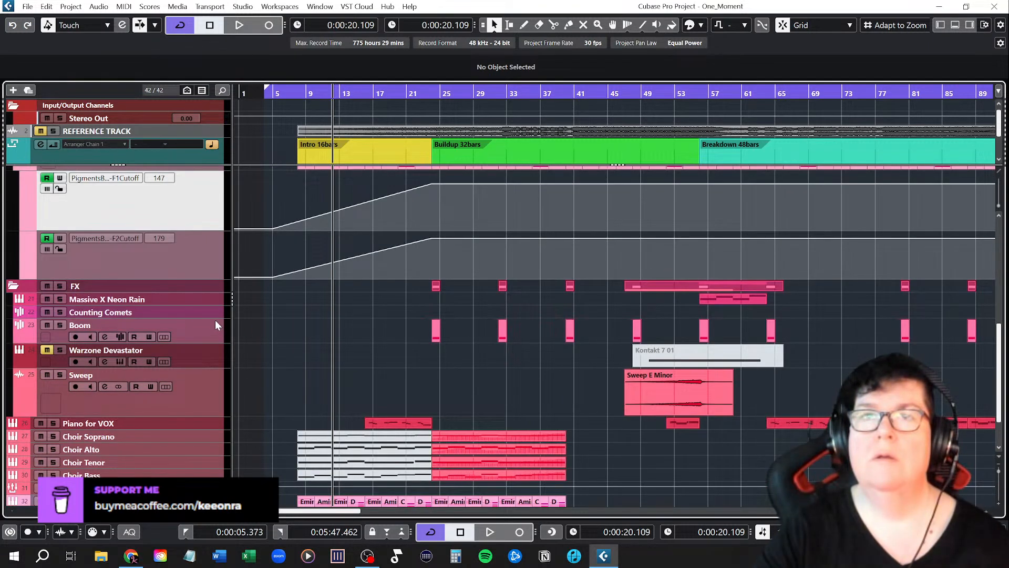
pyautogui.moveTo(211, 318); pyautogui.dragTo(202, 360)
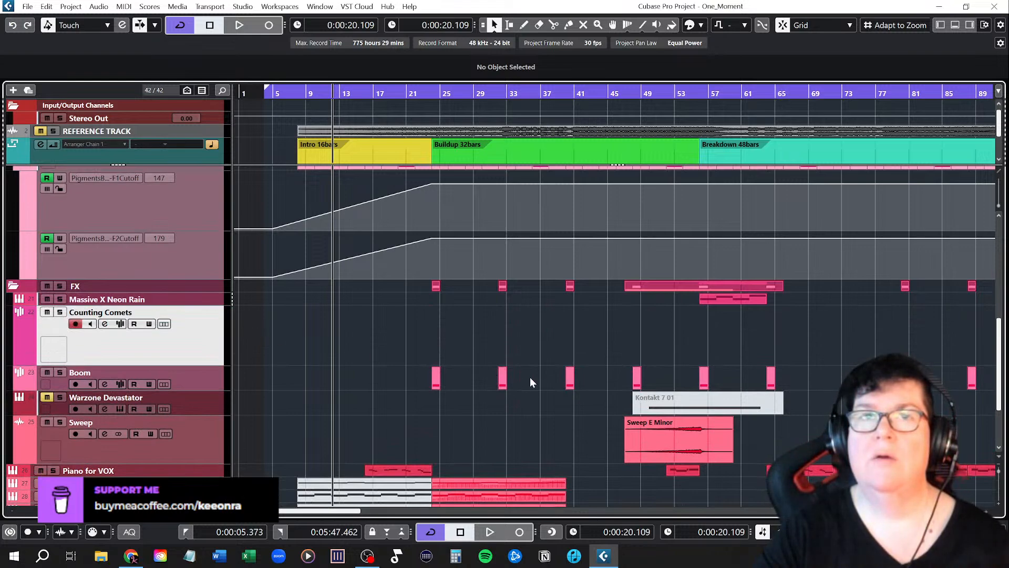
pyautogui.scroll(-4, 546, 384)
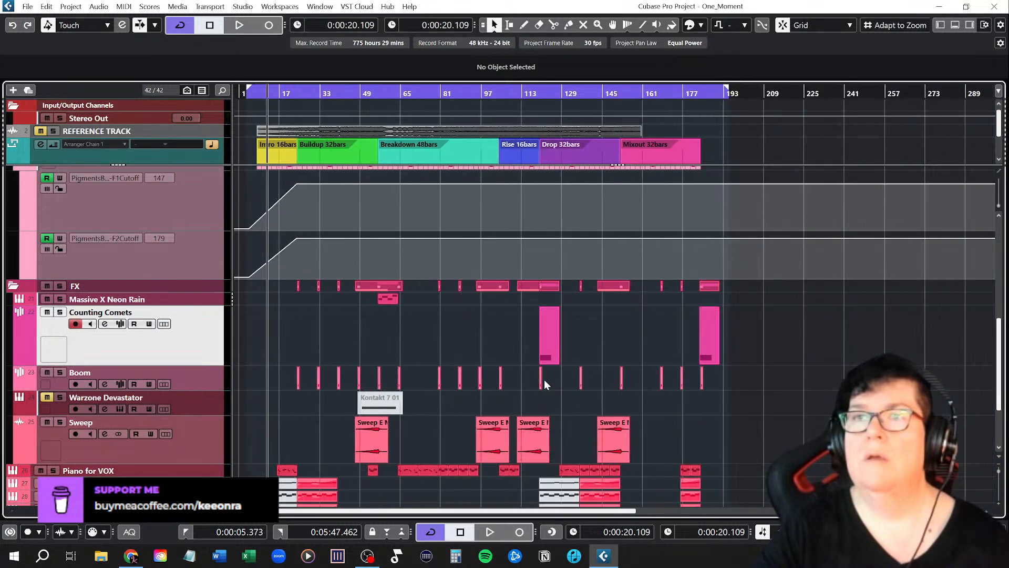
pyautogui.scroll(1, 544, 379)
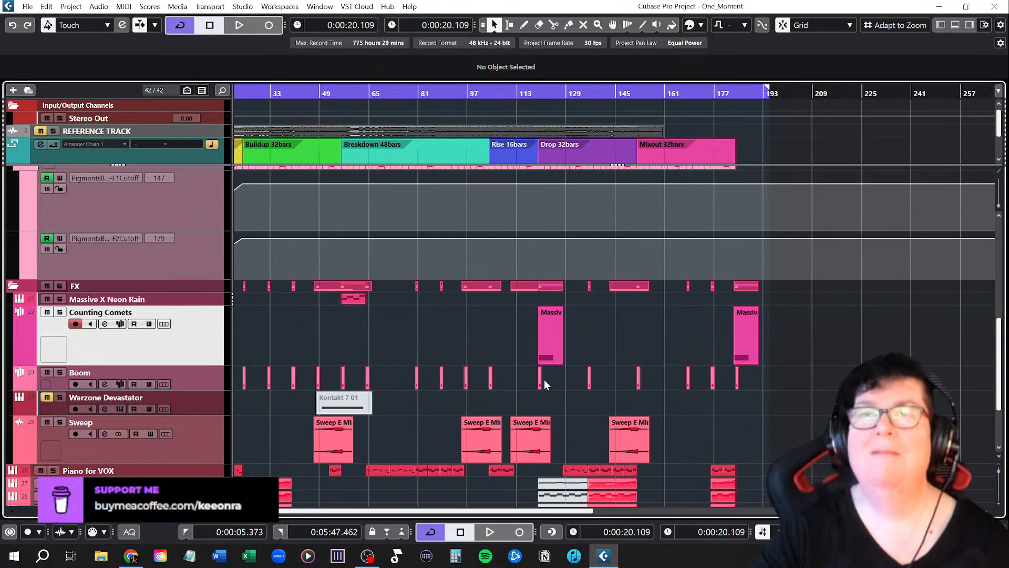
pyautogui.hscroll(-2, 544, 379)
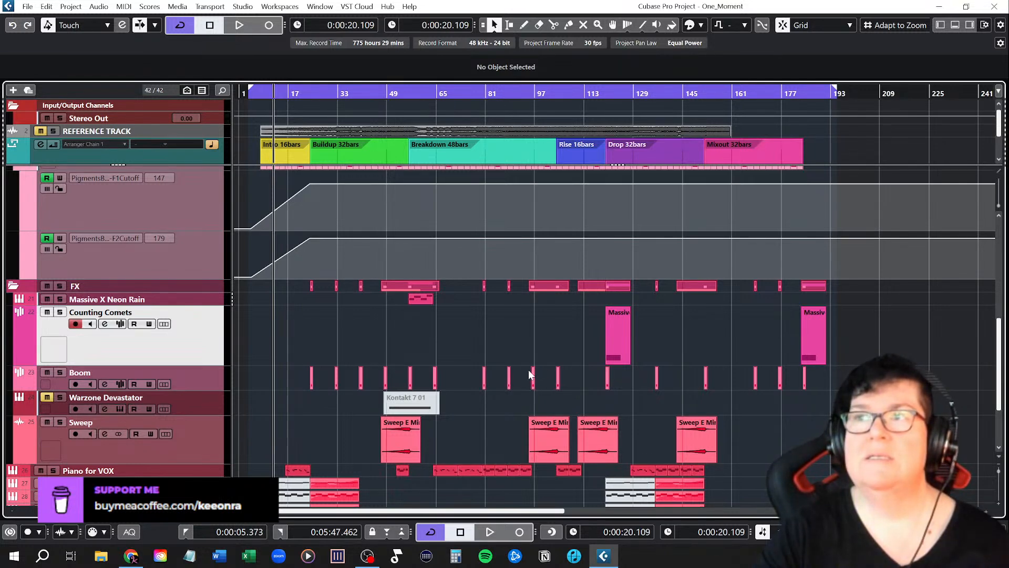
pyautogui.moveTo(614, 348); pyautogui.dragTo(257, 354)
# Step: Audition the copied Counting Comets part from bar 5 and move it to start at bar 7
pyautogui.click(251, 100)
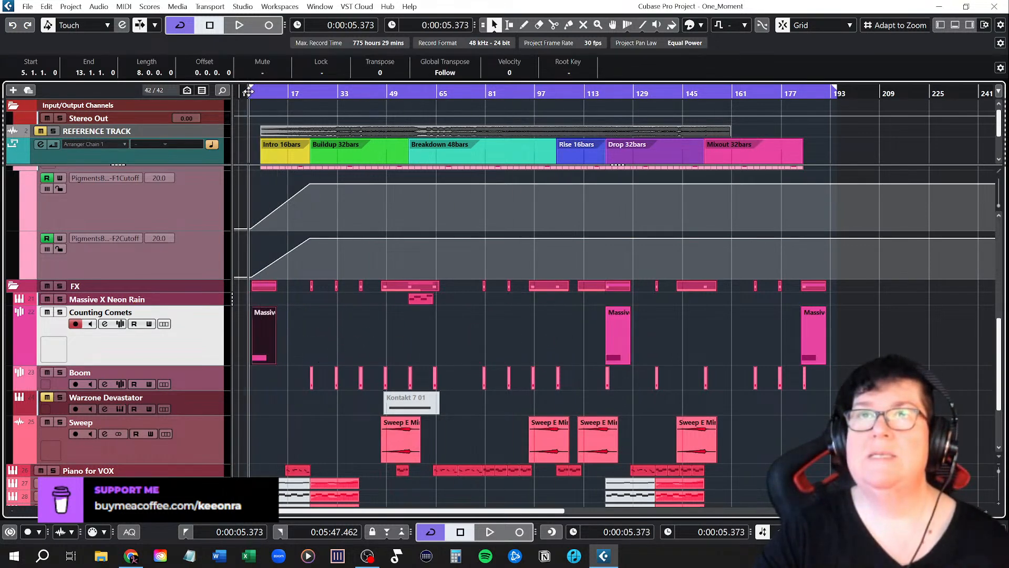
pyautogui.press('space')
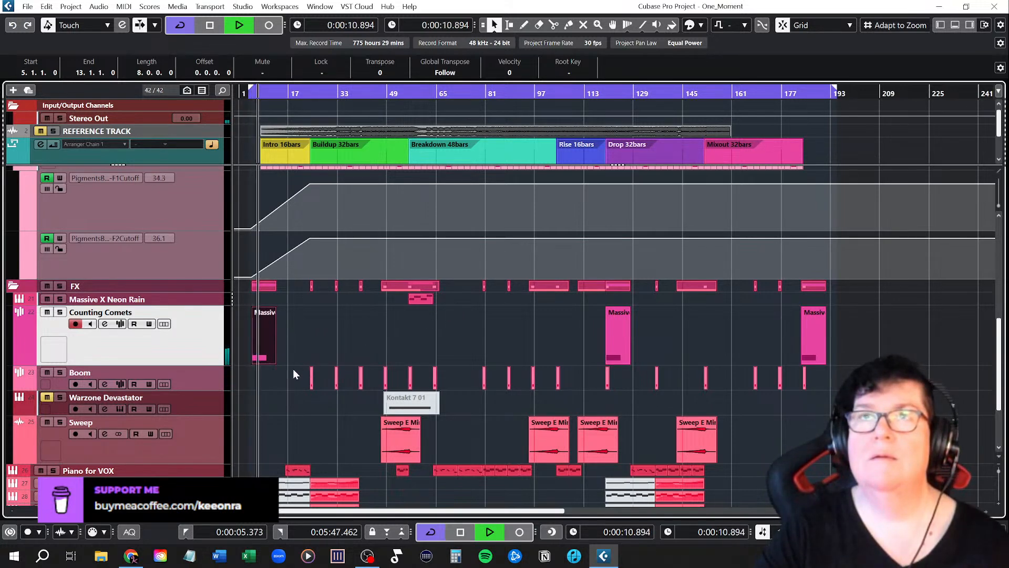
pyautogui.press('space')
pyautogui.scroll(3, 254, 378)
pyautogui.scroll(3, 254, 377)
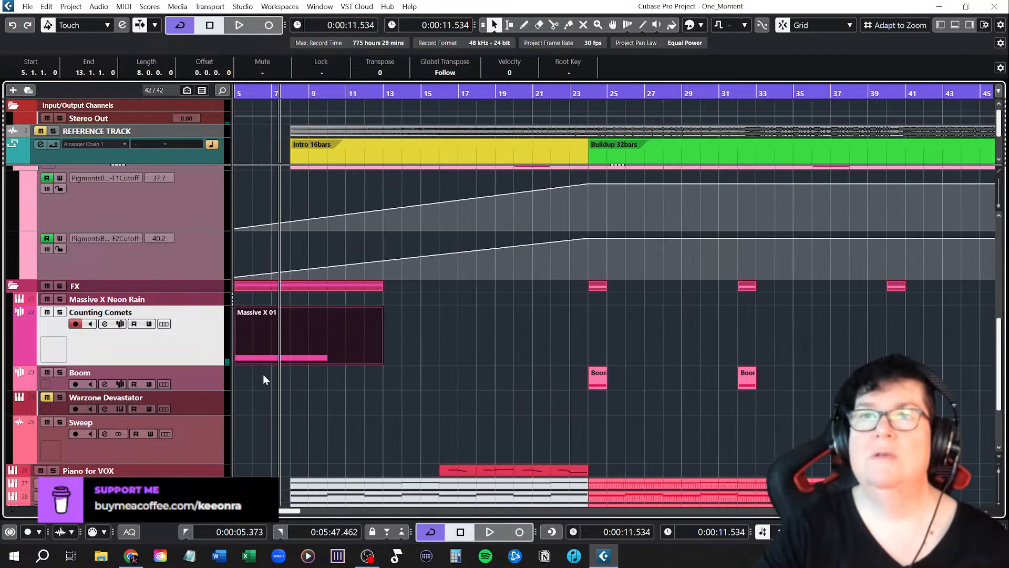
pyautogui.moveTo(260, 343); pyautogui.dragTo(315, 347)
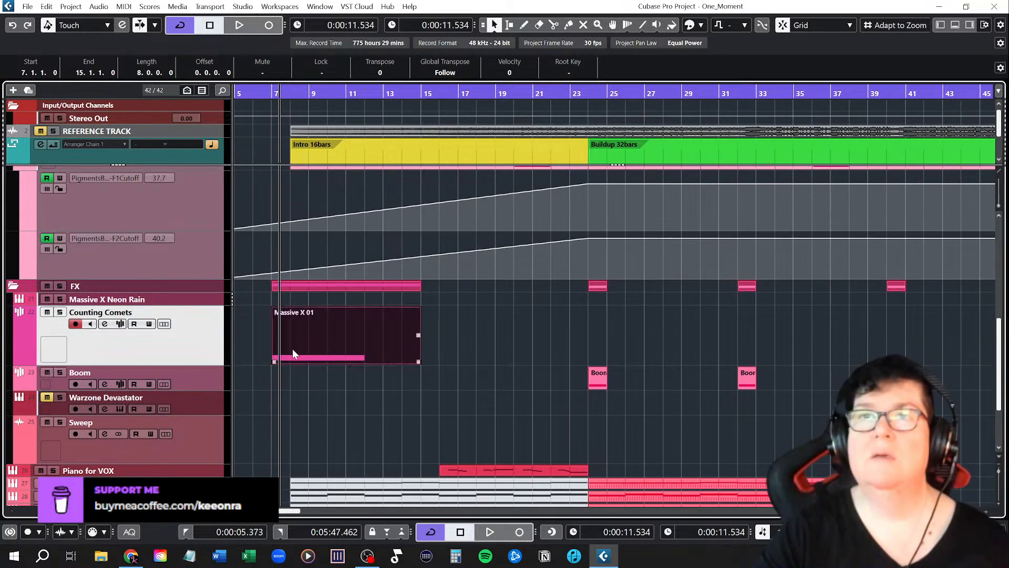
# Step: Reduce the height of the Counting Comets track
pyautogui.click(257, 380)
pyautogui.scroll(2, 256, 382)
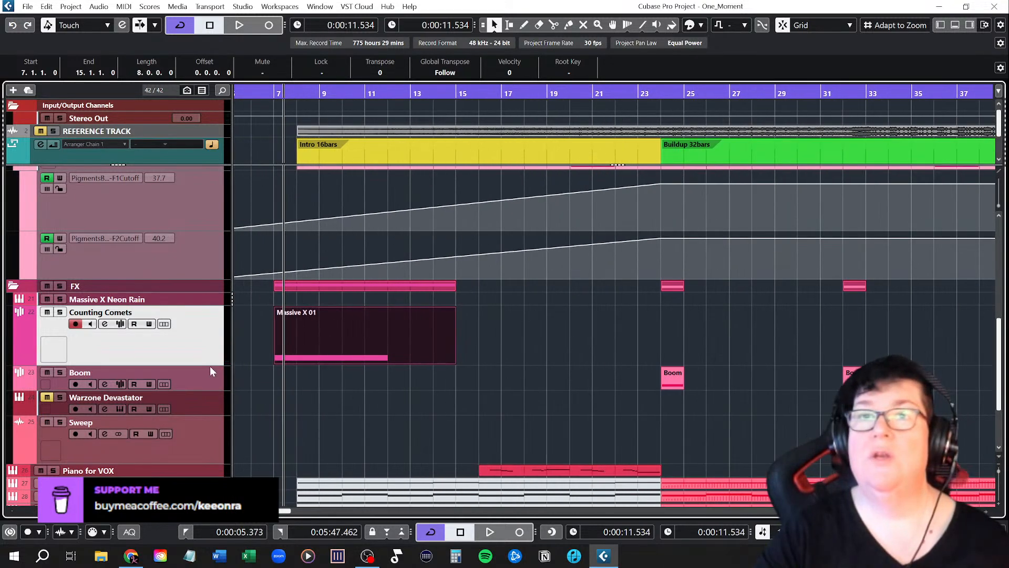
pyautogui.moveTo(210, 364); pyautogui.dragTo(214, 334)
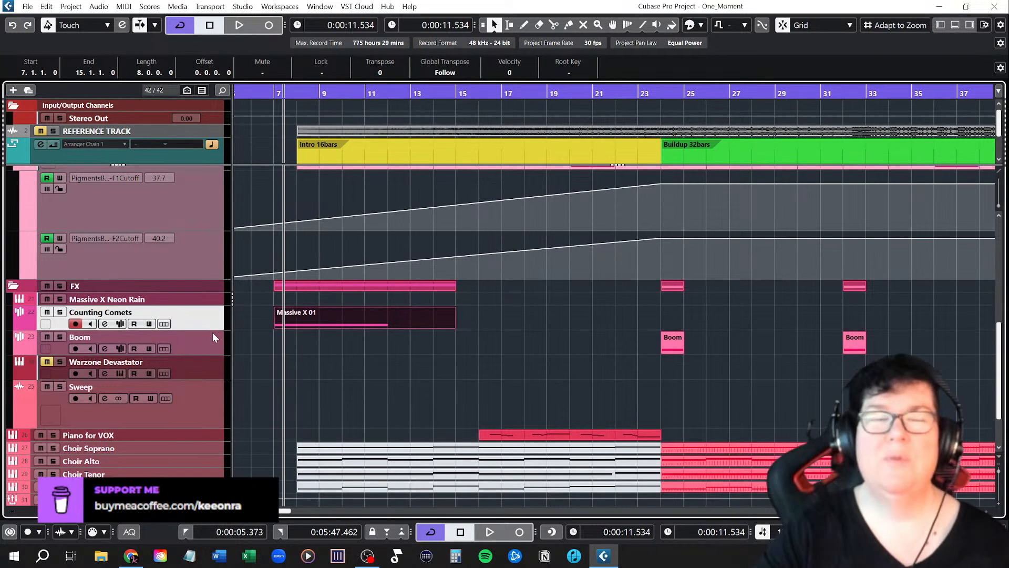
# Step: Play from bar 7 through the Intro into the Buildup and review how the tracks work with the added comet effect
pyautogui.scroll(-4, 311, 352)
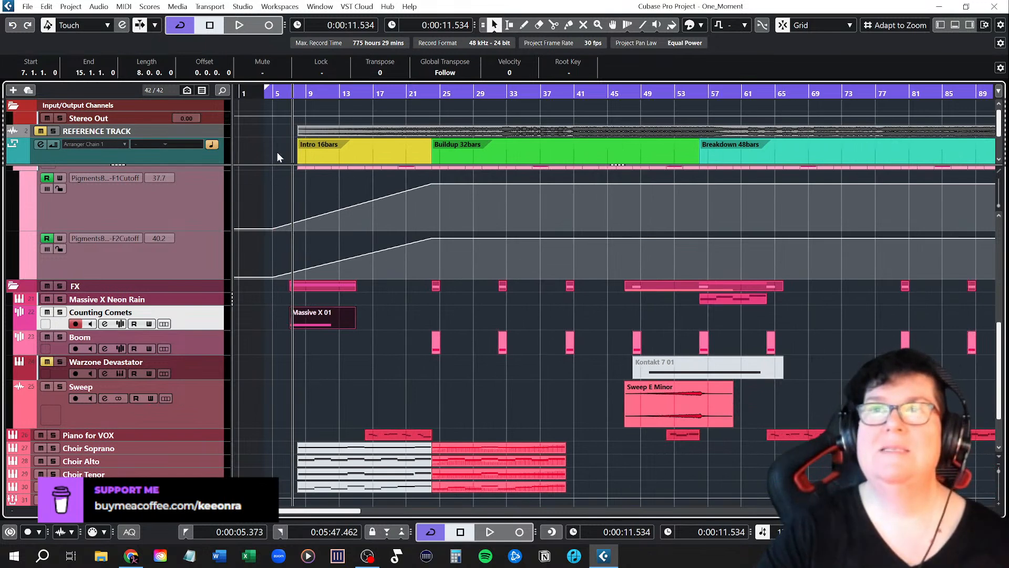
pyautogui.press('space')
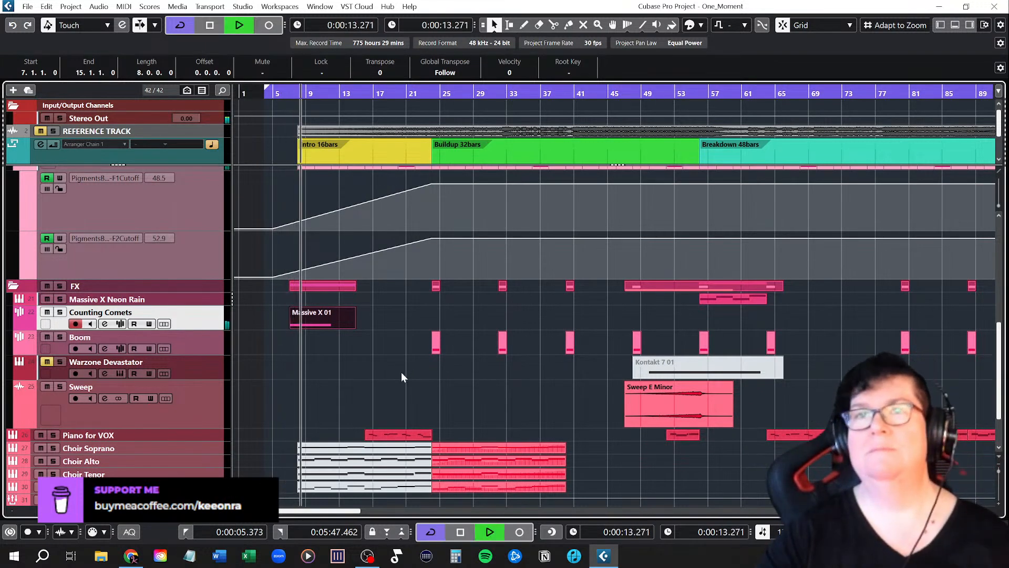
pyautogui.scroll(5, 402, 371)
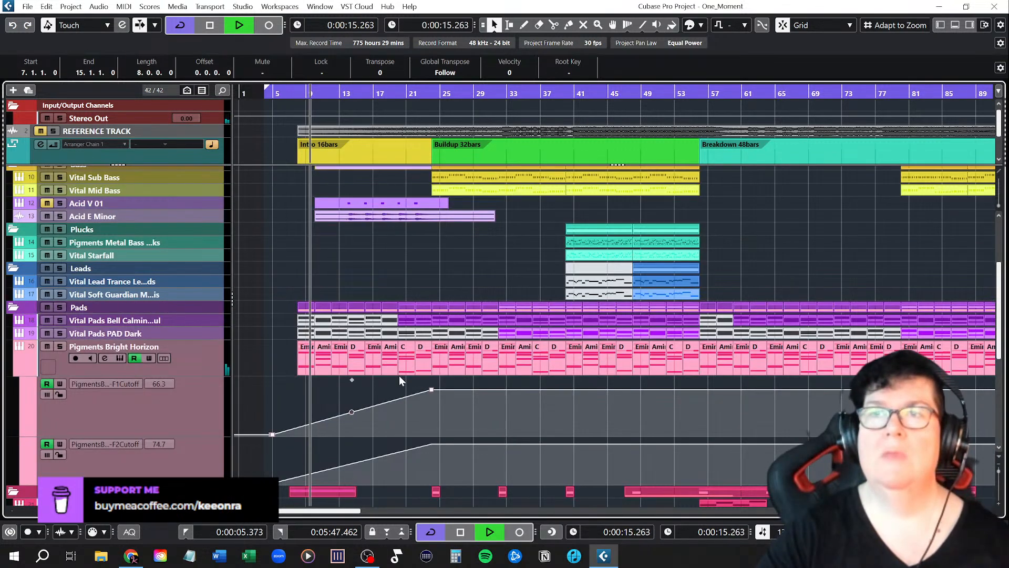
pyautogui.scroll(-3, 401, 390)
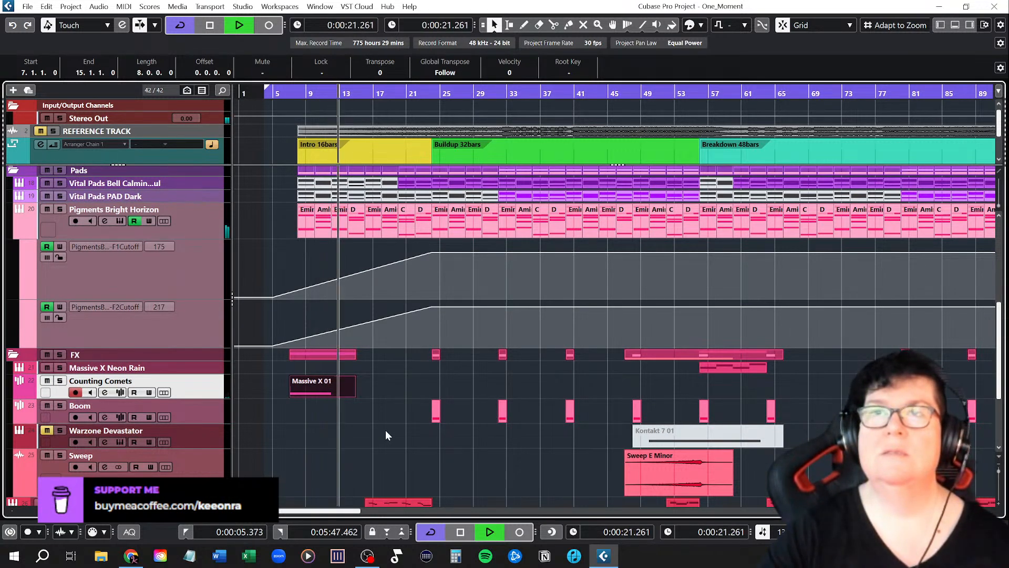
pyautogui.scroll(-6, 473, 457)
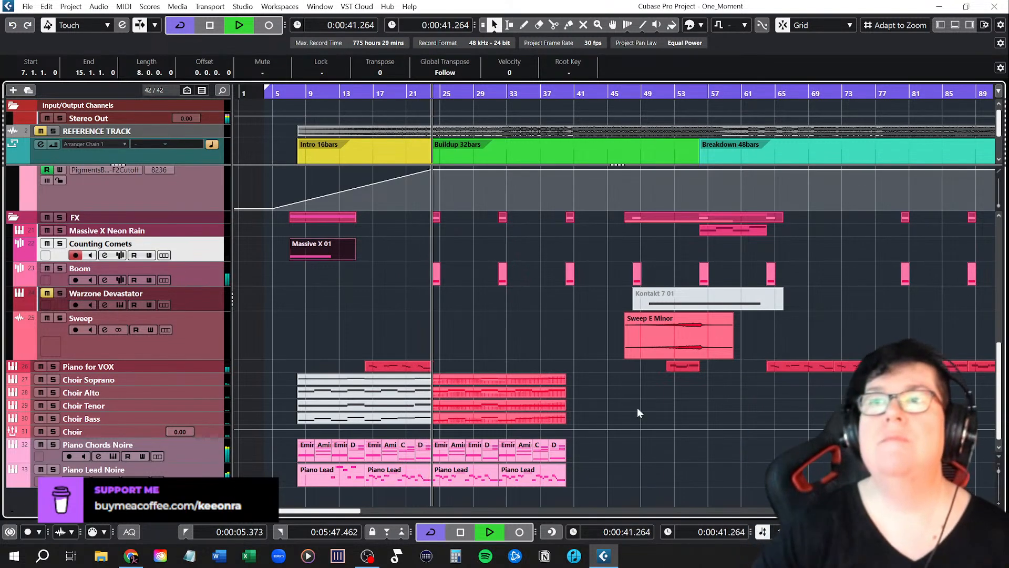
pyautogui.scroll(6, 585, 367)
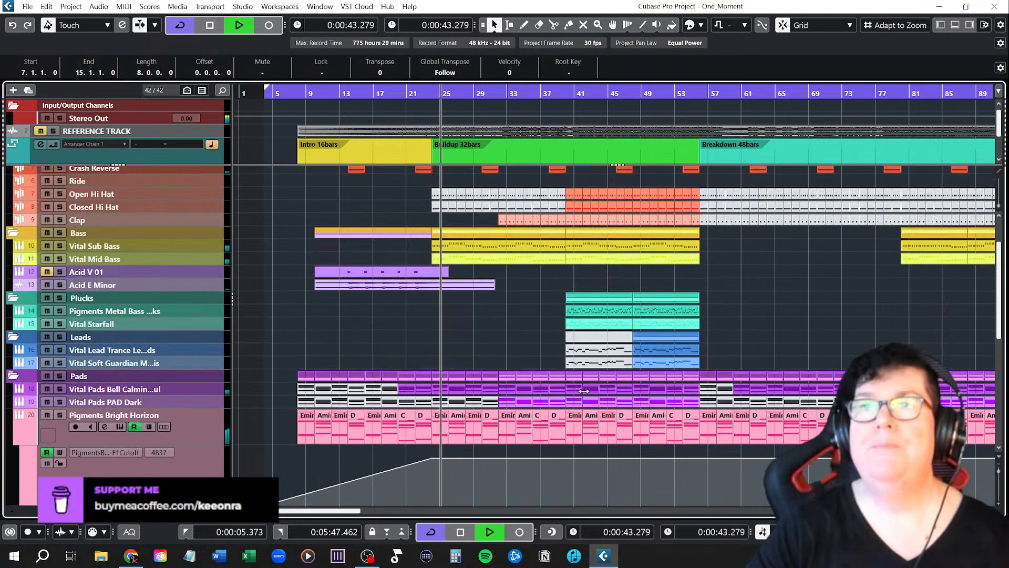
pyautogui.scroll(-2, 585, 390)
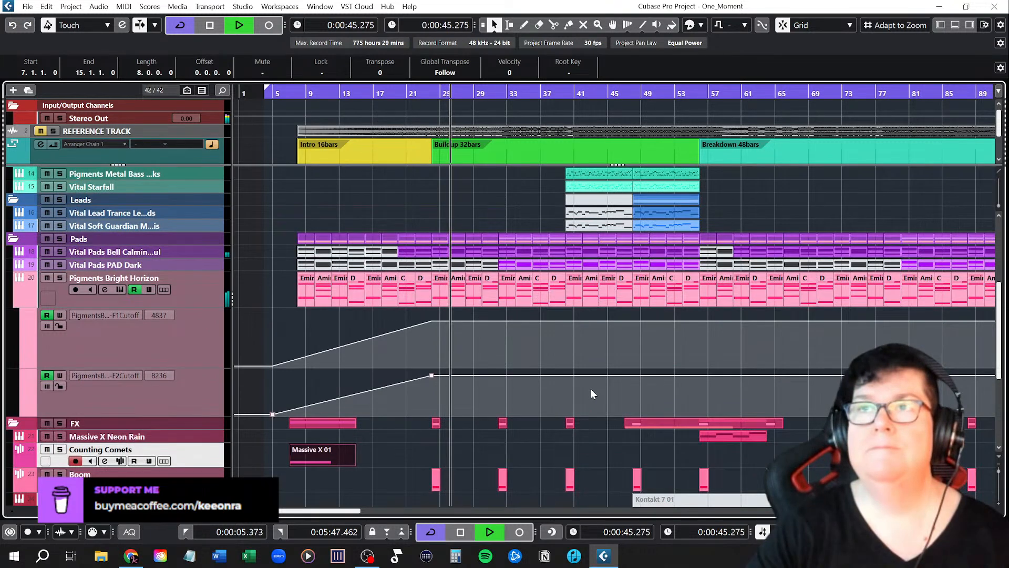
# Step: Adjust the Bright Horizon pad's volume fader in its channel settings during playback and close the settings
pyautogui.click(104, 290)
pyautogui.click(913, 343)
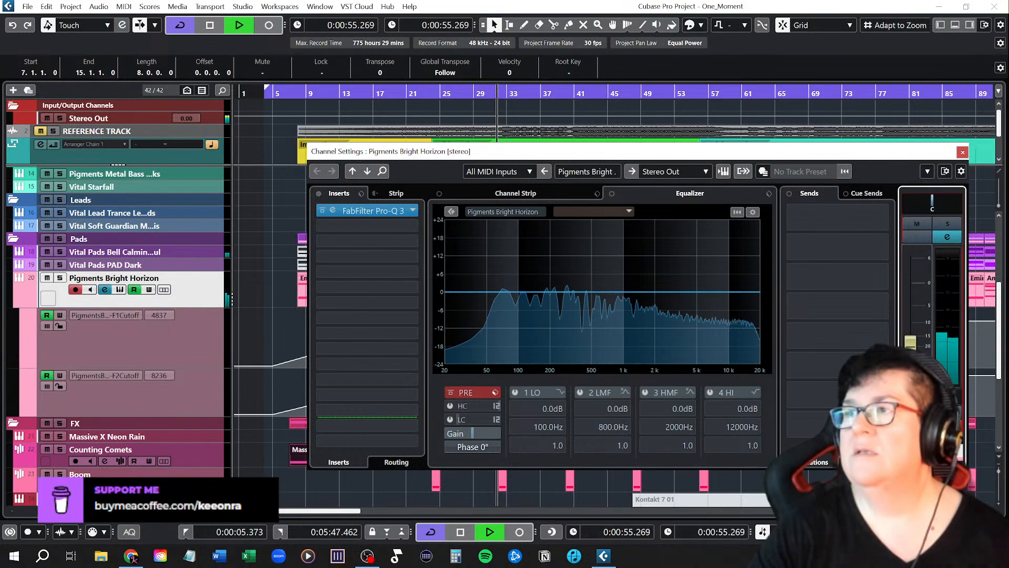
pyautogui.click(962, 152)
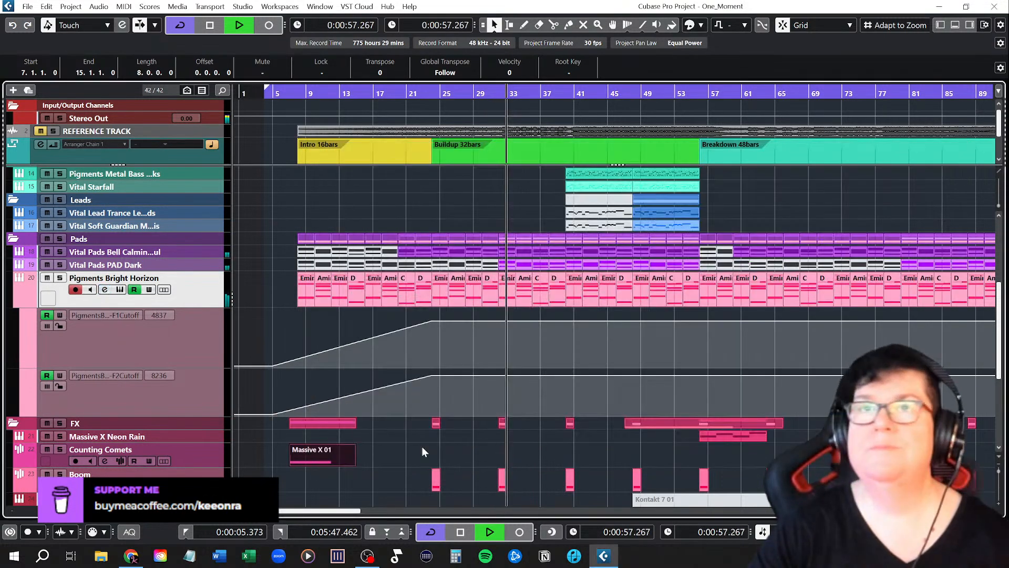
pyautogui.scroll(-5, 547, 431)
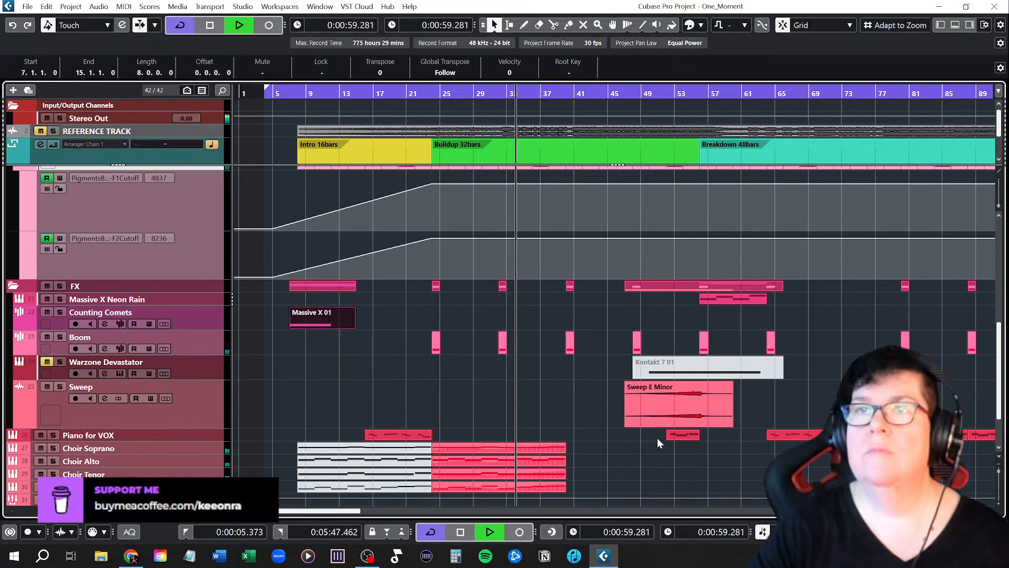
# Step: Stop playback and place the project cursor at bar 56, where the Breakdown begins
pyautogui.scroll(5, 601, 410)
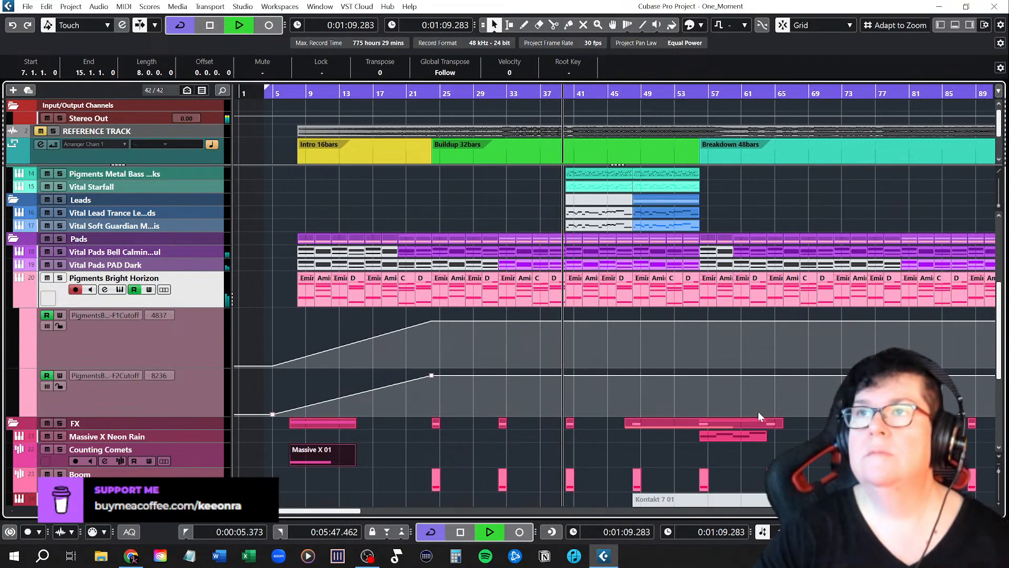
pyautogui.press('space')
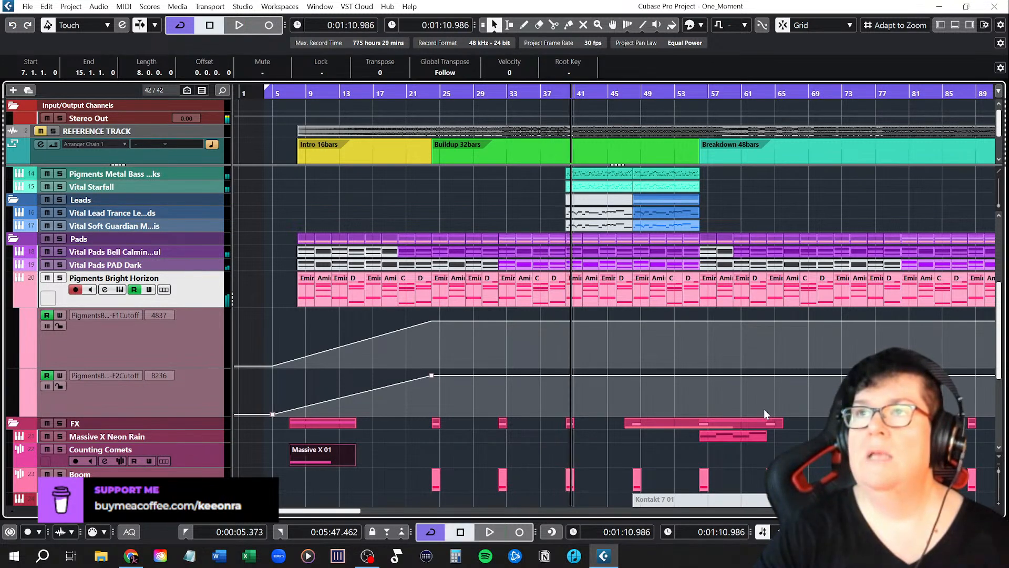
pyautogui.scroll(4, 742, 417)
pyautogui.scroll(-4, 720, 418)
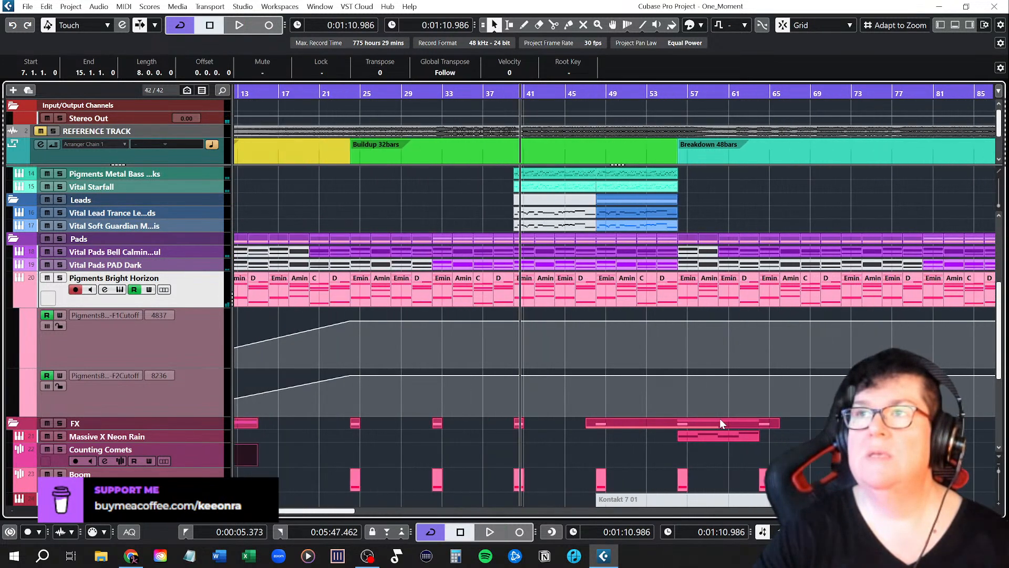
pyautogui.scroll(-4, 721, 418)
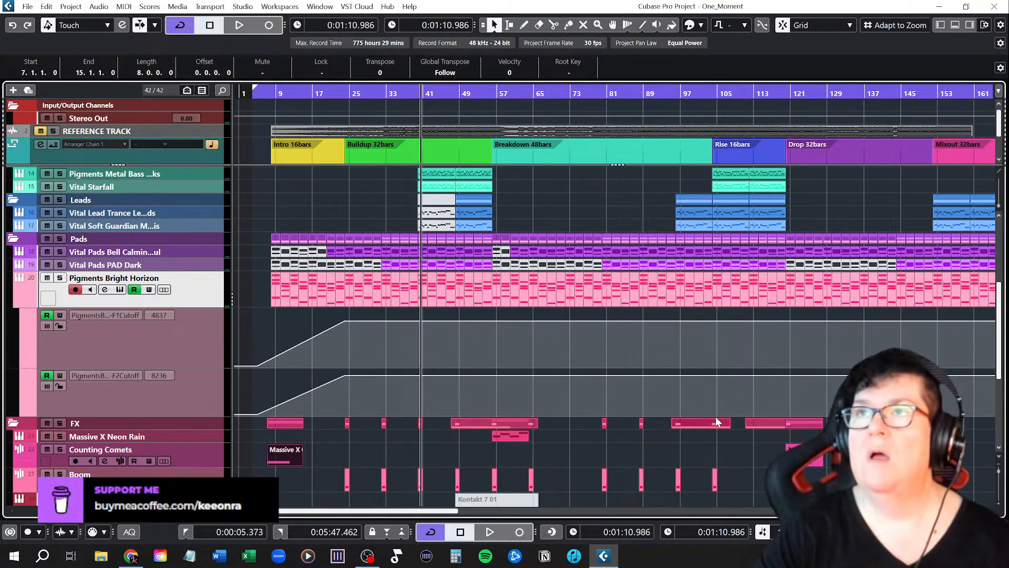
pyautogui.scroll(5, 584, 395)
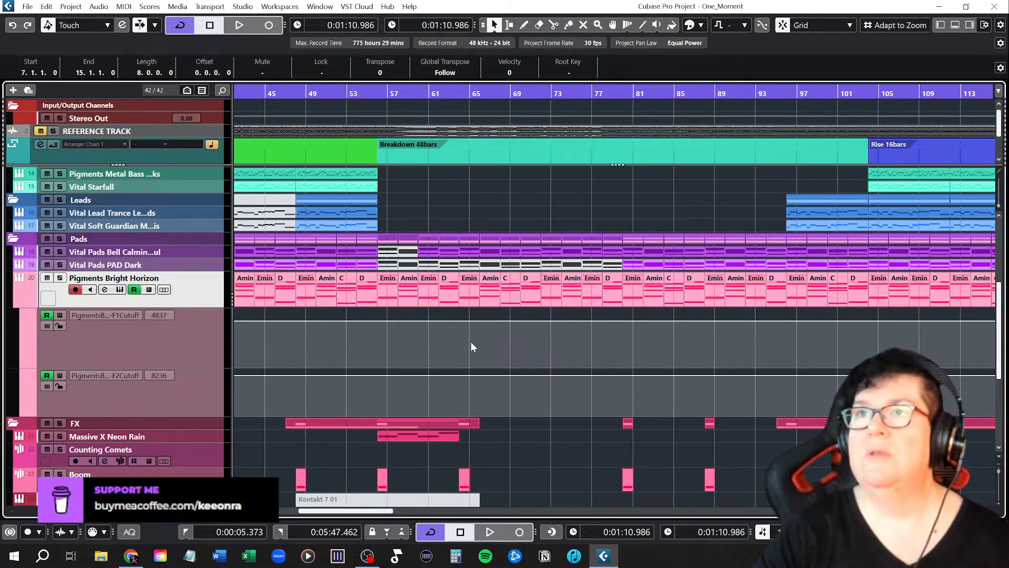
pyautogui.hscroll(-4, 494, 346)
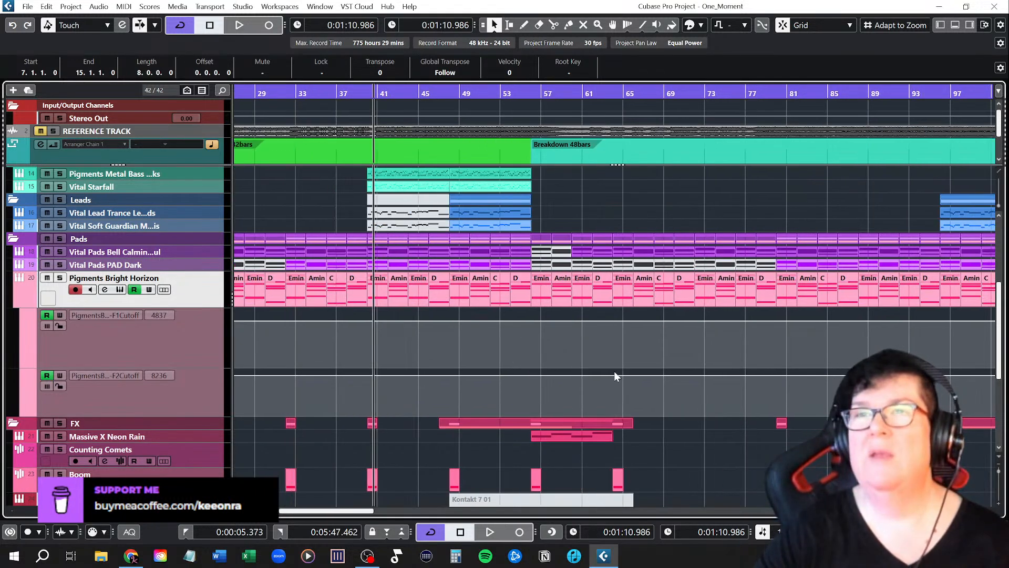
pyautogui.scroll(3, 588, 343)
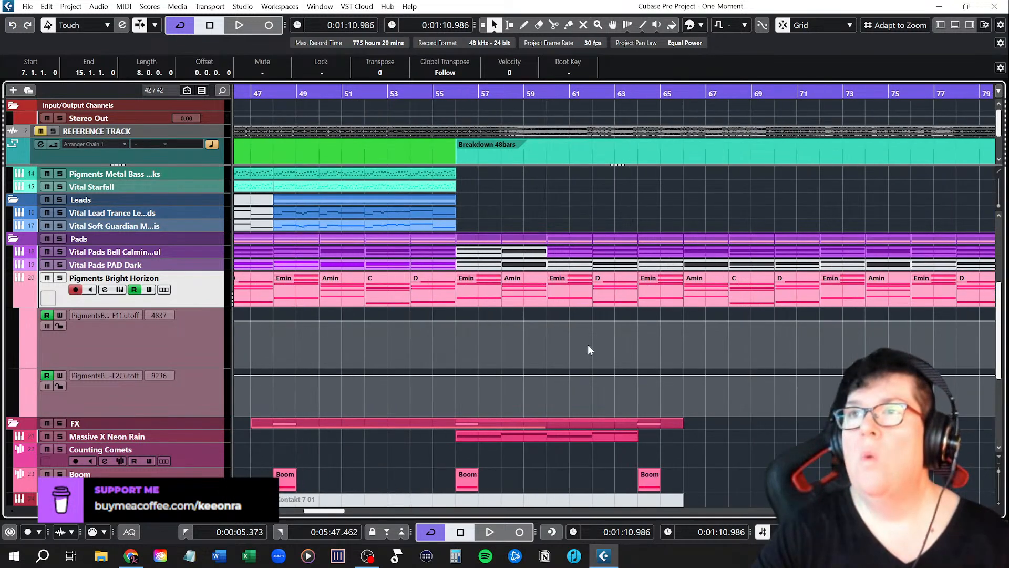
pyautogui.click(456, 91)
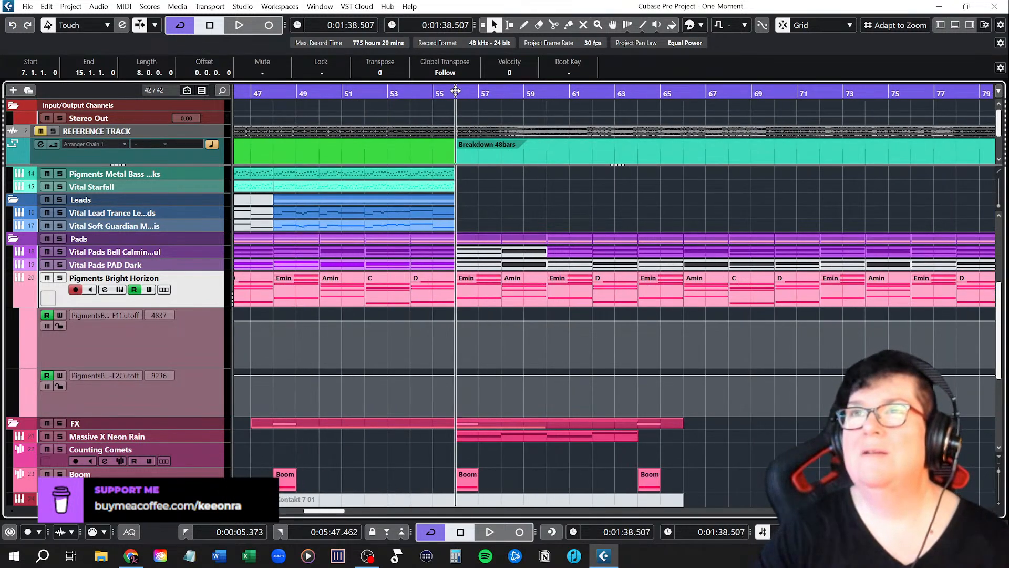
# Step: Add F1 Cutoff automation points on the Bright Horizon pad at bar 56 and just before it, at 55.4.3.112
pyautogui.click(457, 319)
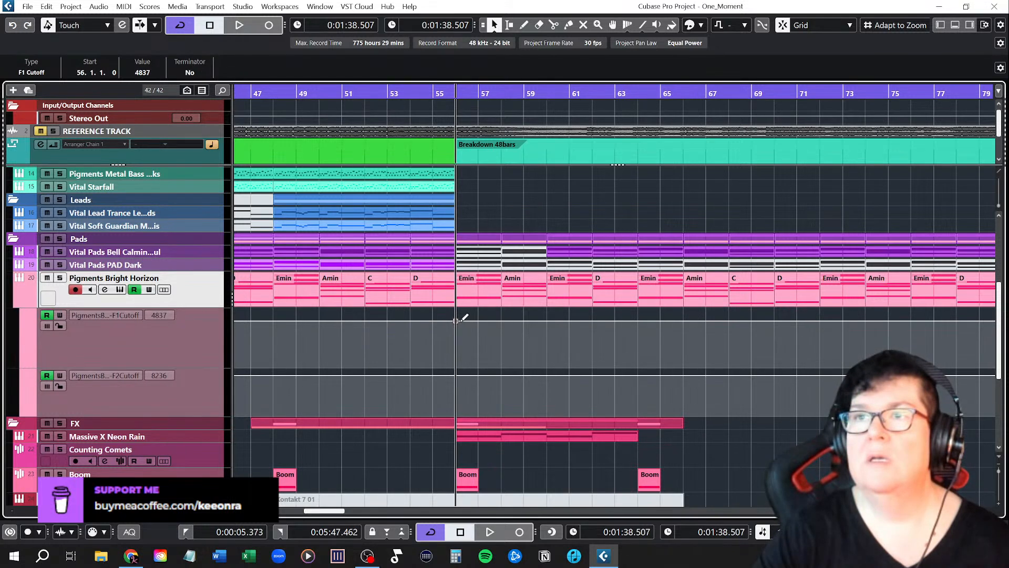
pyautogui.moveTo(454, 319); pyautogui.dragTo(450, 321)
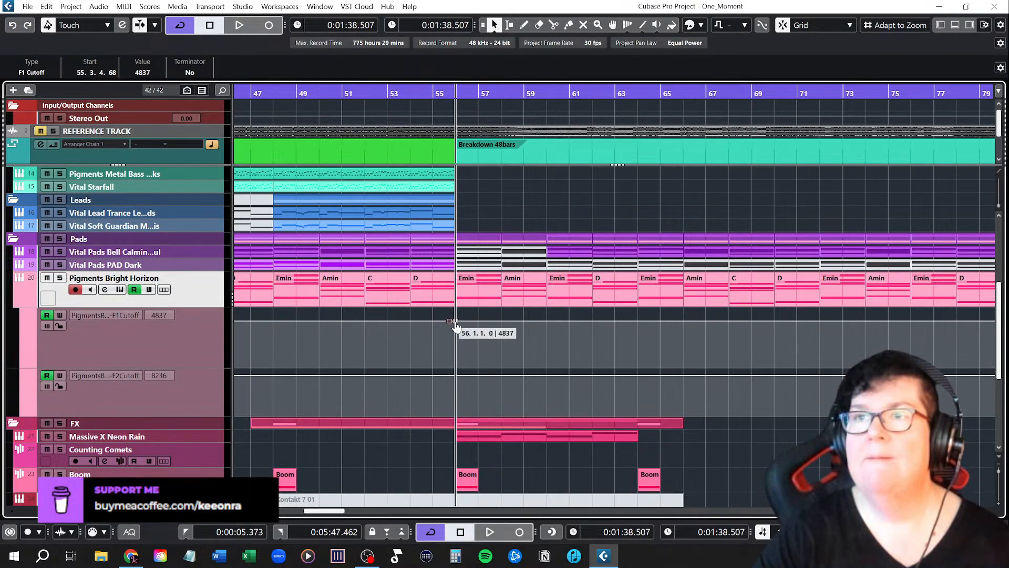
pyautogui.click(455, 322)
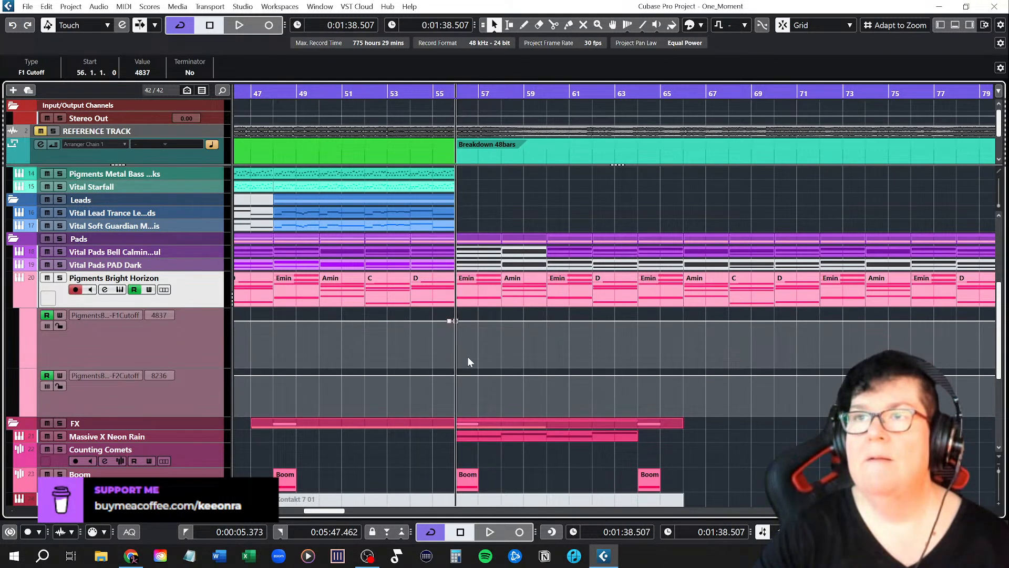
pyautogui.scroll(8, 467, 356)
pyautogui.click(338, 320)
pyautogui.moveTo(339, 325); pyautogui.dragTo(343, 326)
pyautogui.hotkey('ctrl', 'z')
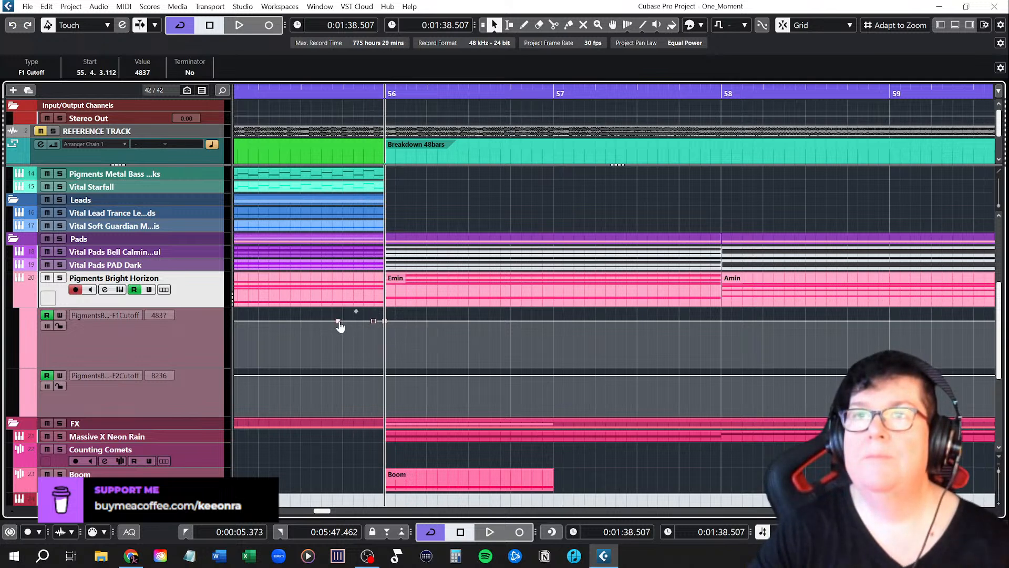
# Step: Try lowering the F1 Cutoff point at bar 56 to 20 and to 1129, and remove the extra point placed after it
pyautogui.click(392, 321)
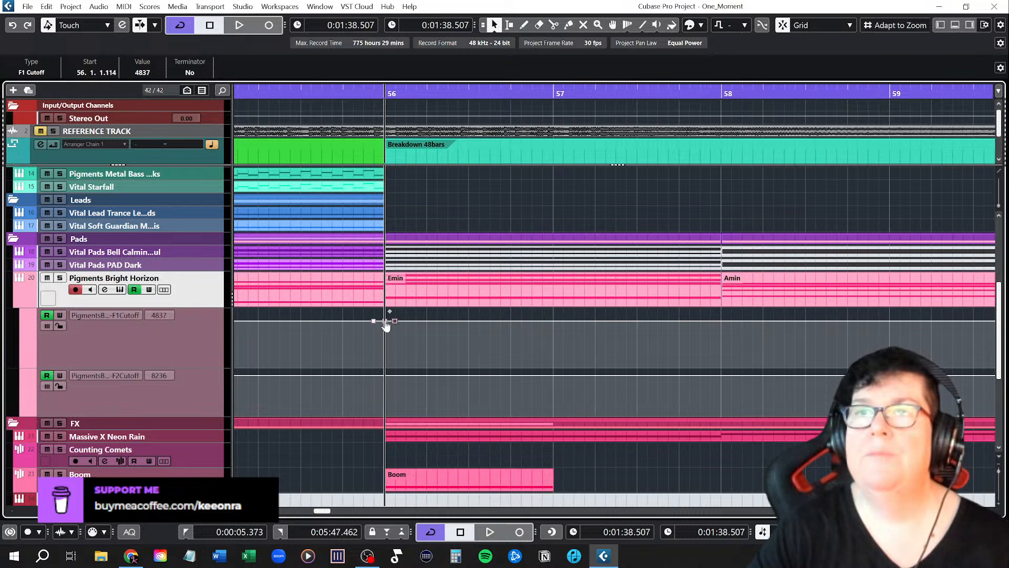
pyautogui.moveTo(386, 324); pyautogui.dragTo(383, 388)
pyautogui.scroll(5, 377, 327)
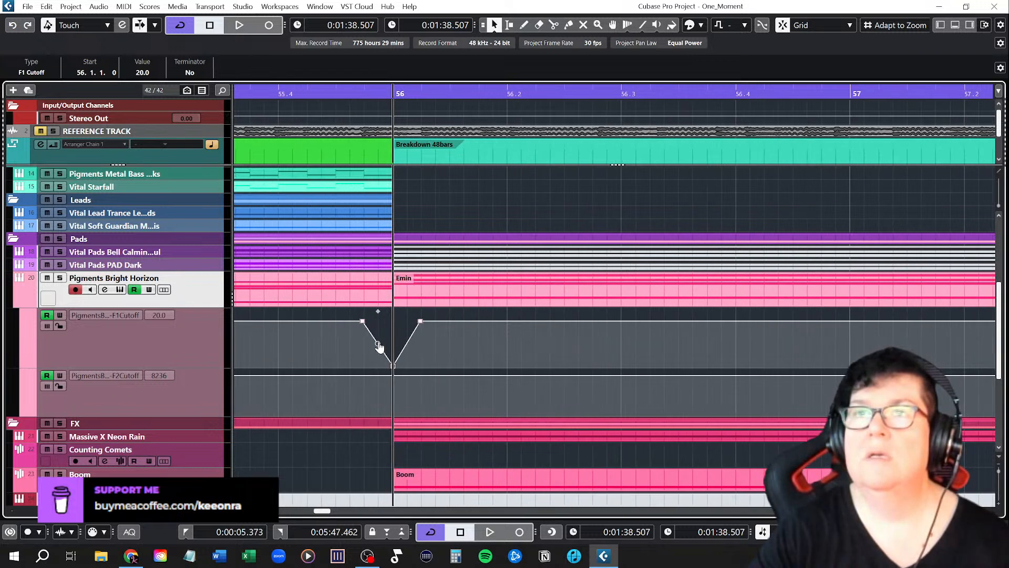
pyautogui.click(342, 322)
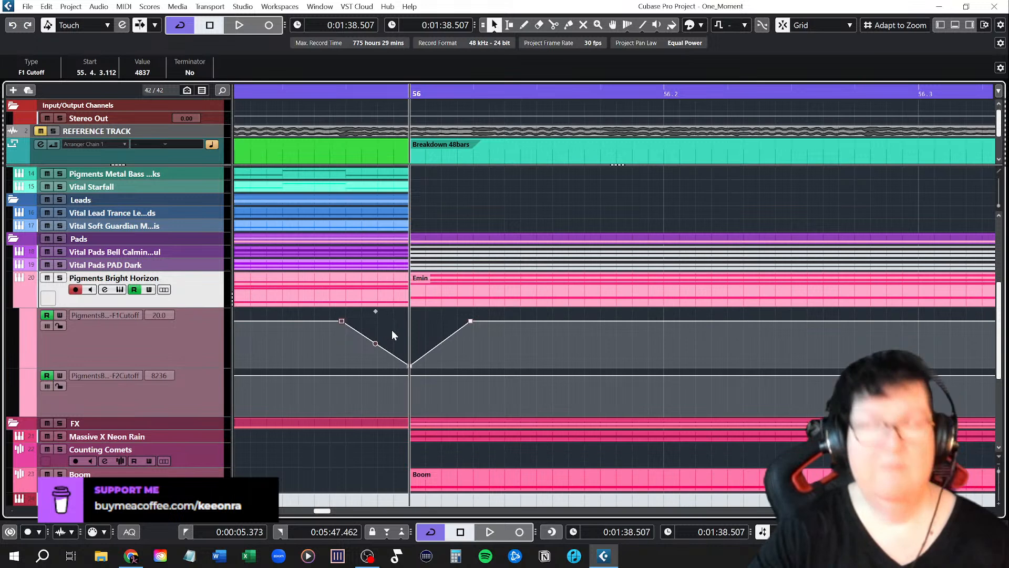
pyautogui.hotkey('ctrl', 'z')
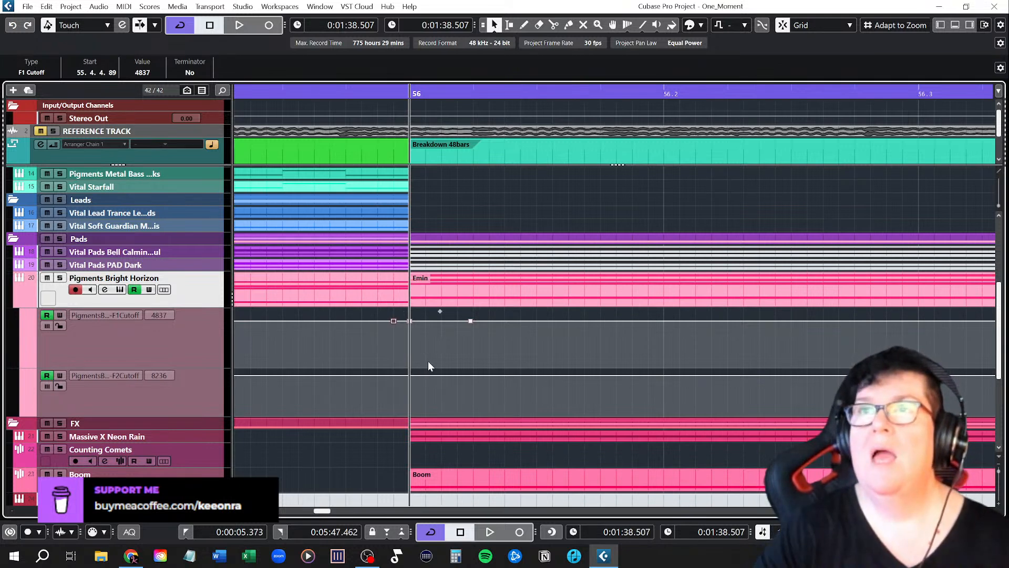
pyautogui.press('Delete')
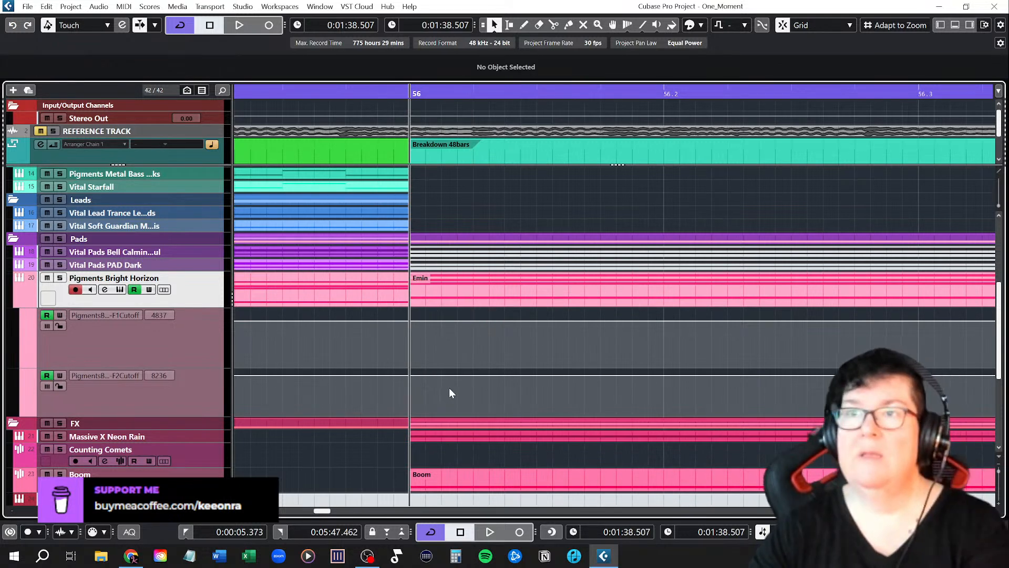
pyautogui.moveTo(412, 324); pyautogui.dragTo(411, 336)
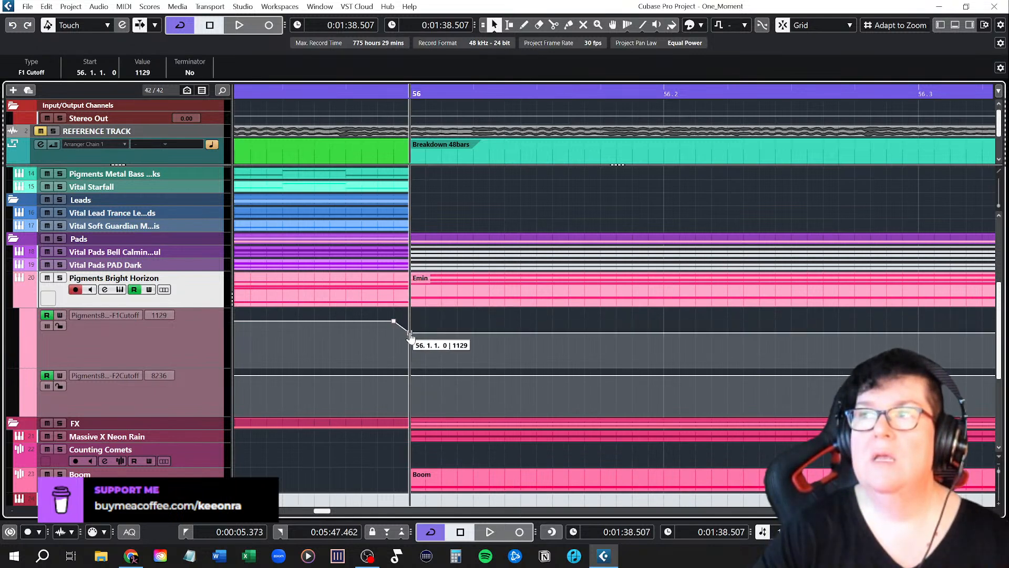
pyautogui.hotkey('ctrl', 'z')
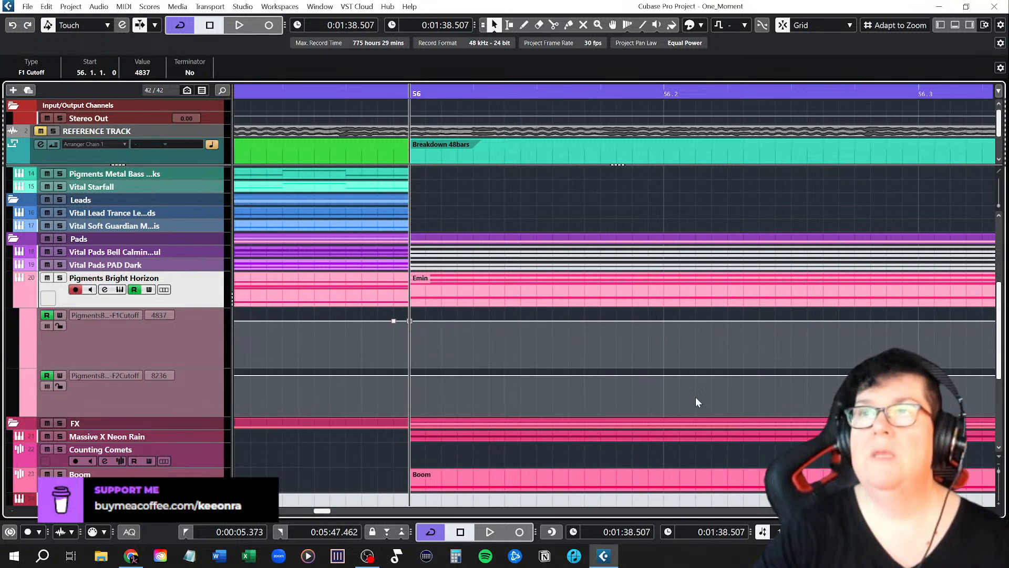
# Step: Place the project cursor at bar 104, where the Rise section begins
pyautogui.press('g')
pyautogui.press('g')
pyautogui.press('g')
pyautogui.press('g')
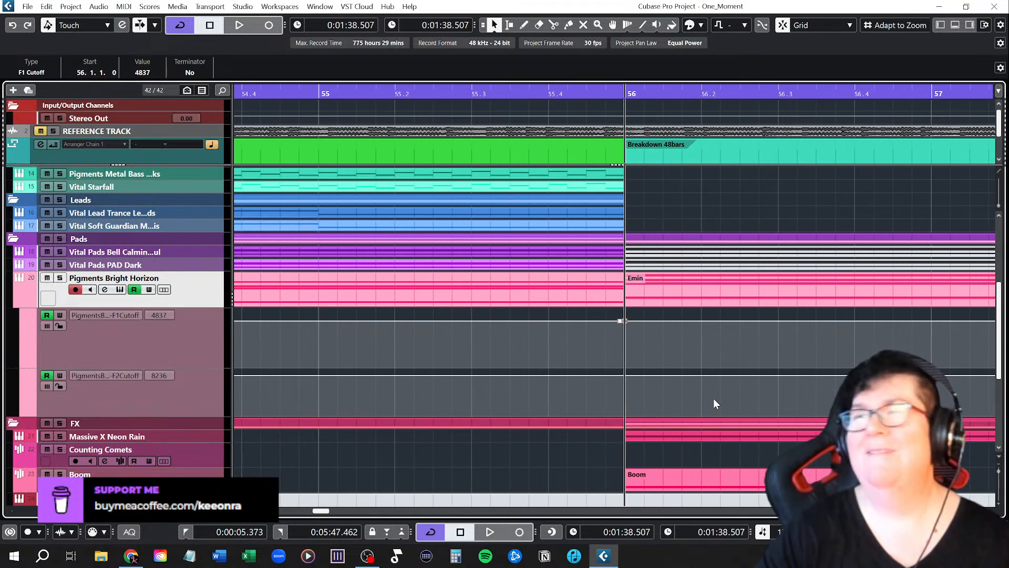
pyautogui.press('g')
pyautogui.press('g')
pyautogui.press('g')
pyautogui.press('g')
pyautogui.press('g')
pyautogui.press('g')
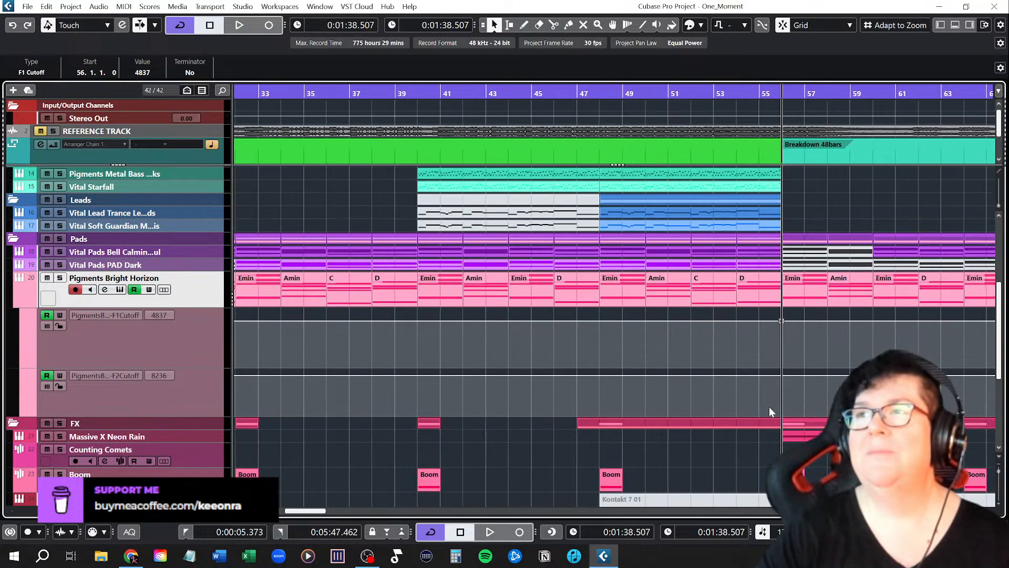
pyautogui.hscroll(3, 721, 387)
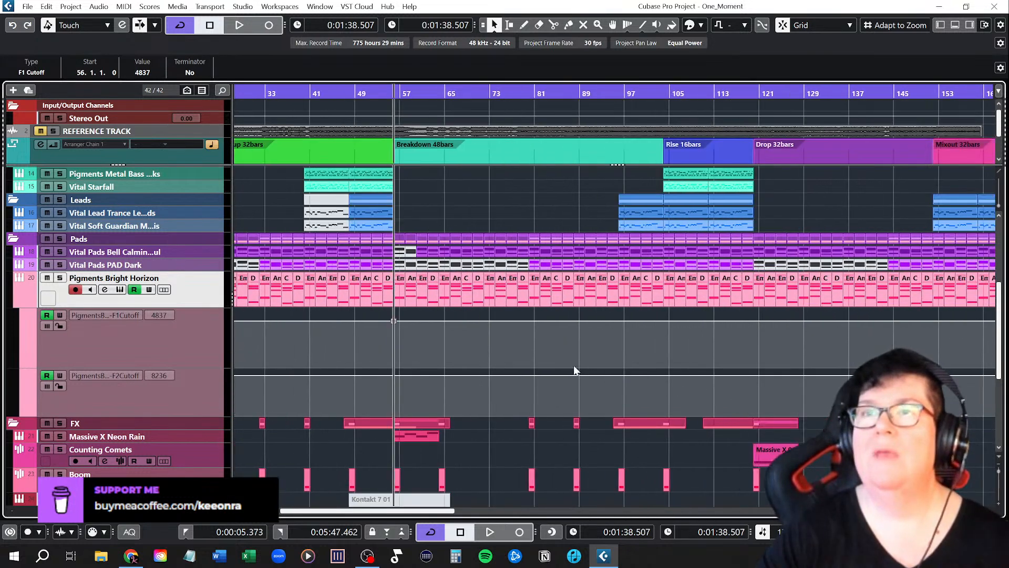
pyautogui.scroll(5, 657, 346)
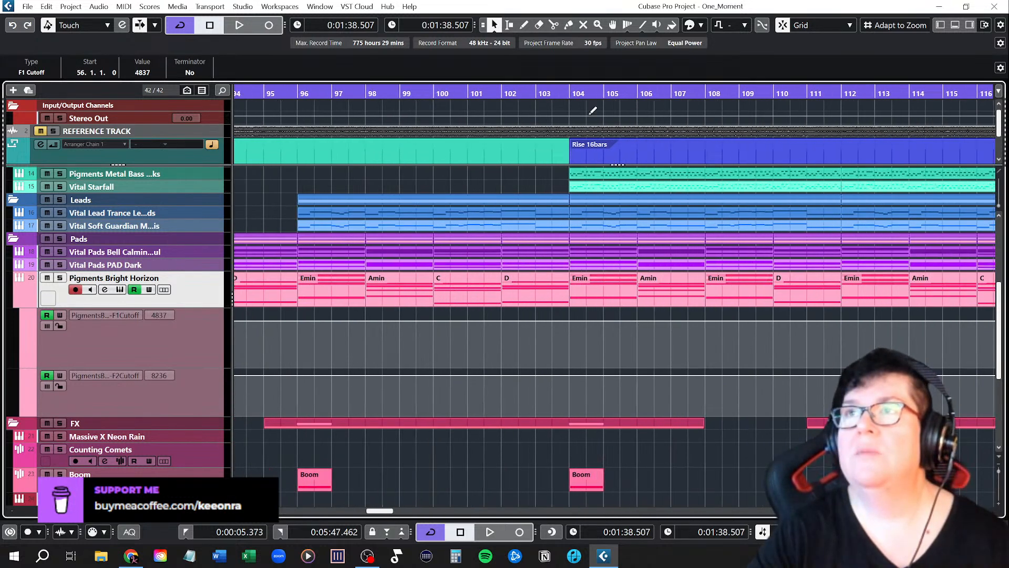
pyautogui.click(571, 91)
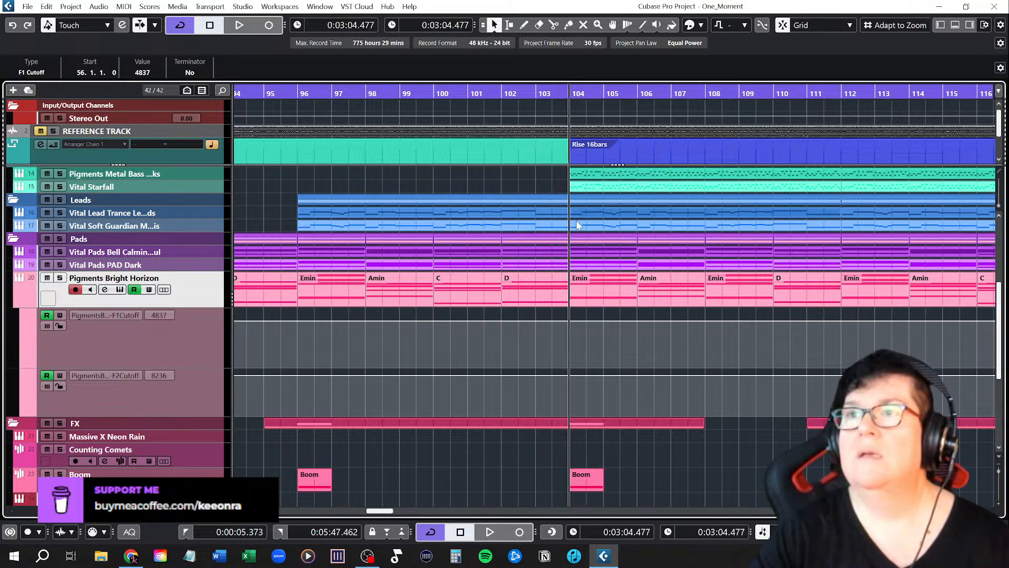
# Step: Add an F1 Cutoff automation point at 103.4.4.114, right at the end of the Breakdown
pyautogui.click(569, 320)
pyautogui.scroll(5, 585, 335)
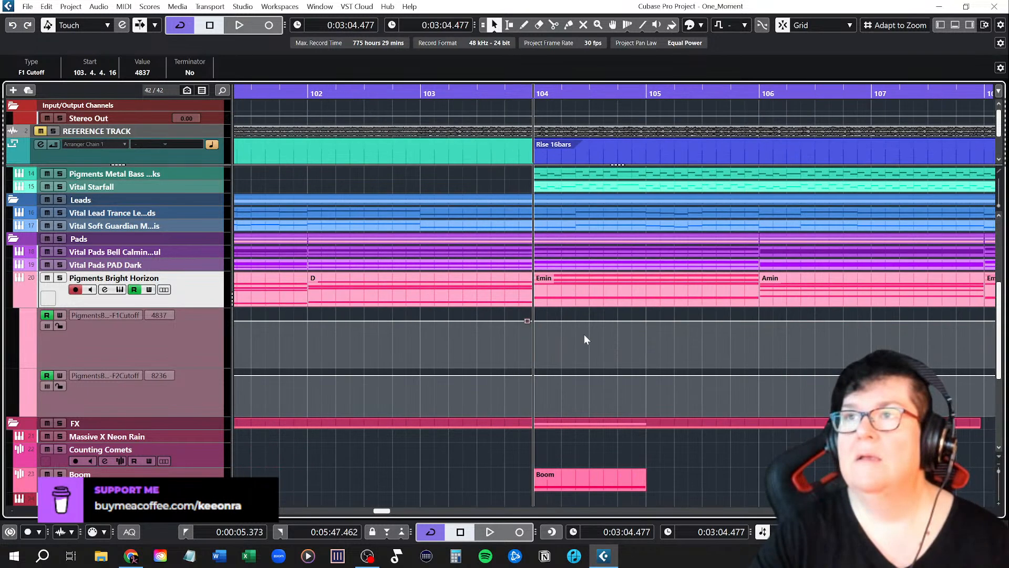
pyautogui.scroll(3, 575, 342)
pyautogui.click(521, 343)
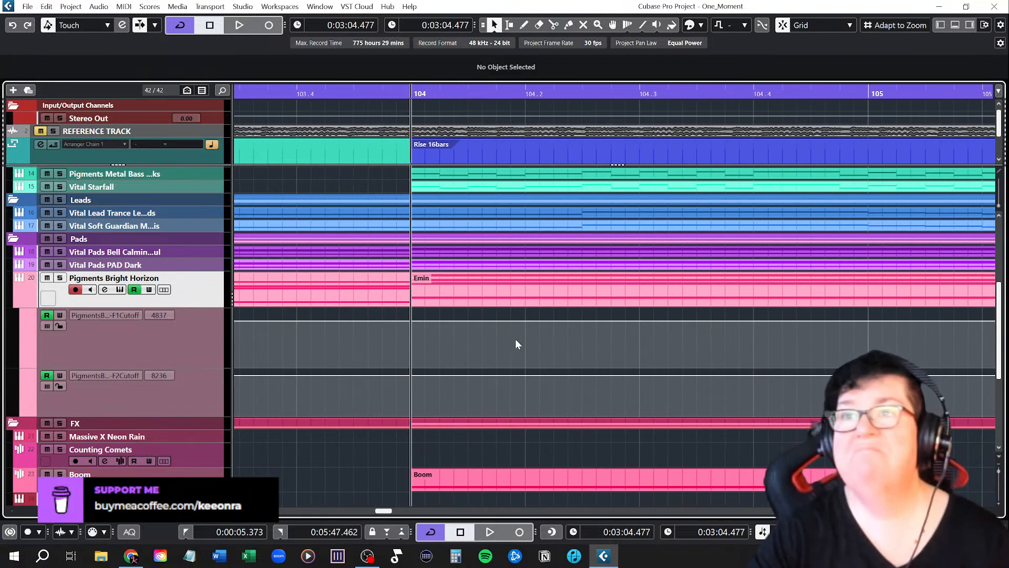
pyautogui.click(412, 319)
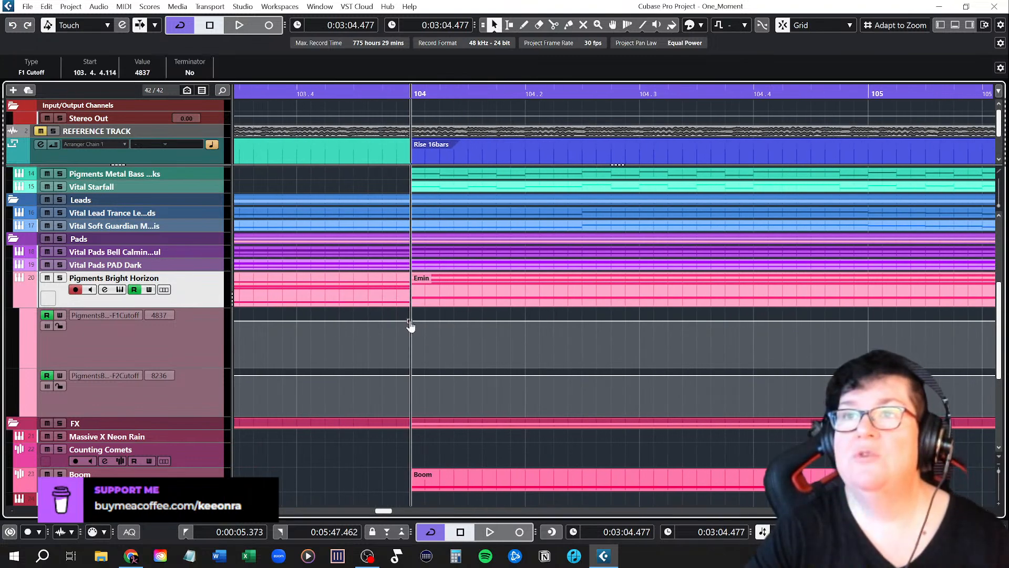
# Step: Lower the F1 Cutoff point at bar 56 to 20 so the cutoff ramps up through the Breakdown to the Rise
pyautogui.scroll(-5, 312, 358)
pyautogui.scroll(-6, 310, 359)
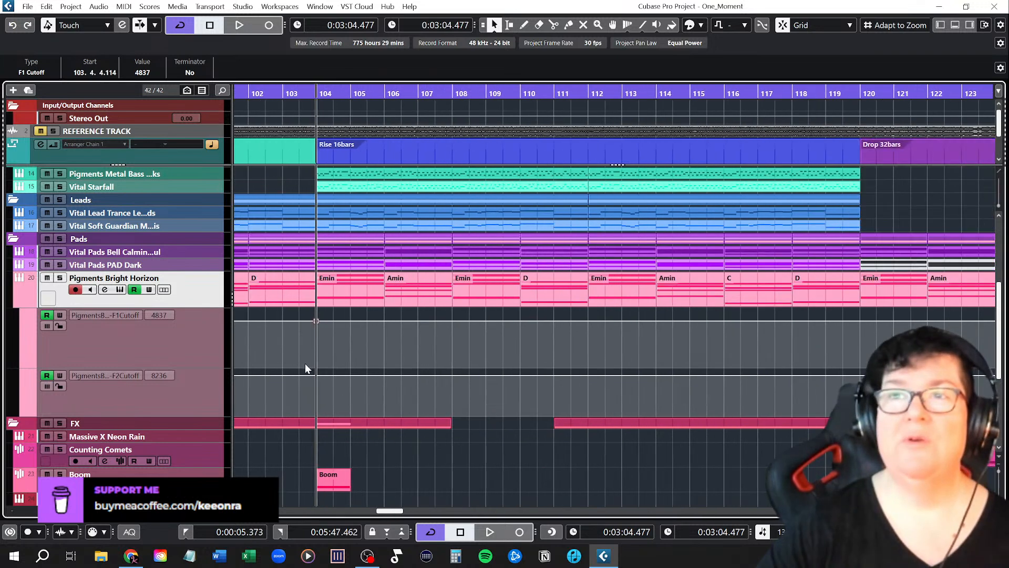
pyautogui.scroll(-8, 502, 396)
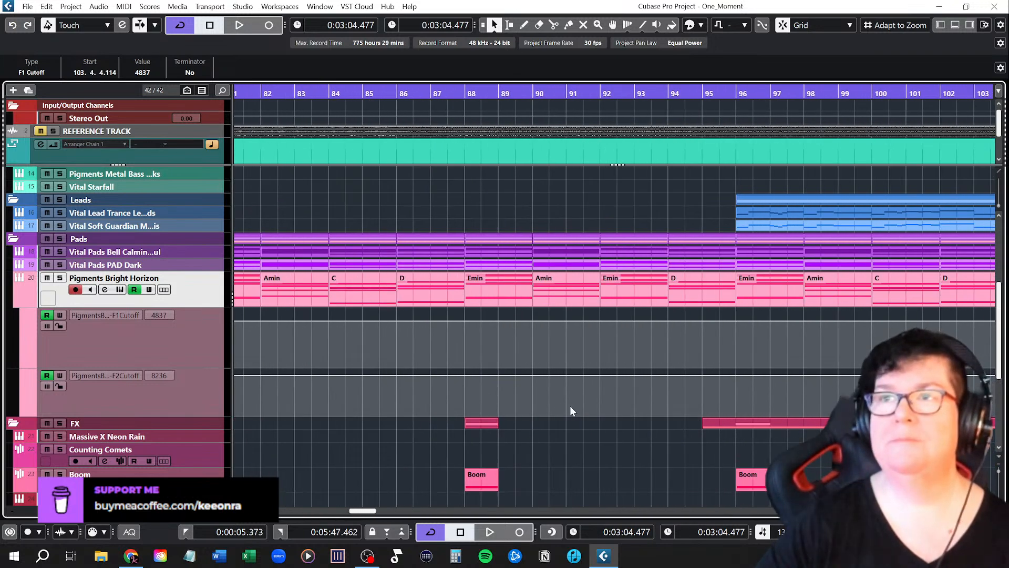
pyautogui.scroll(-1, 446, 380)
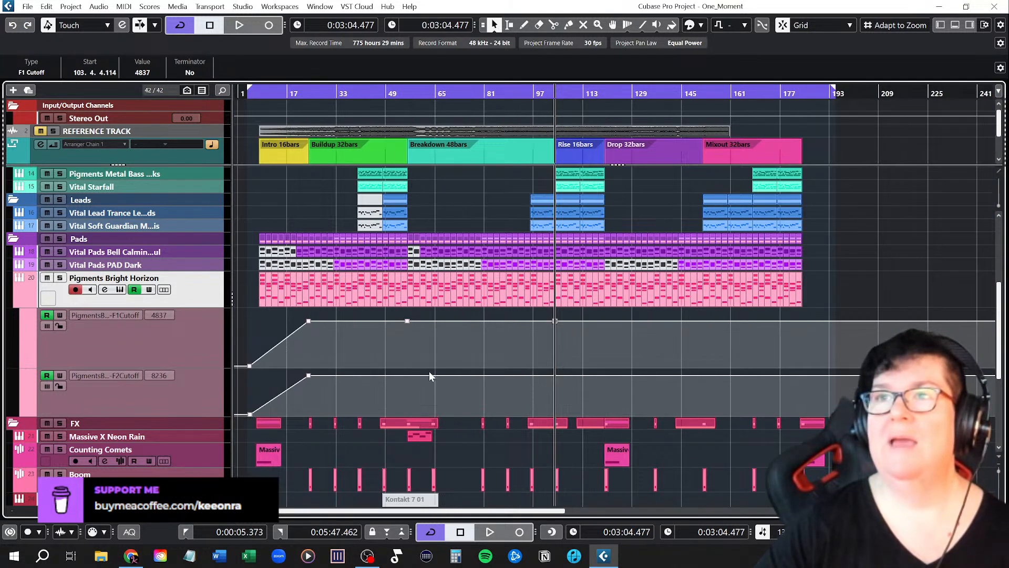
pyautogui.scroll(3, 400, 361)
pyautogui.scroll(-4, 433, 361)
pyautogui.scroll(8, 428, 334)
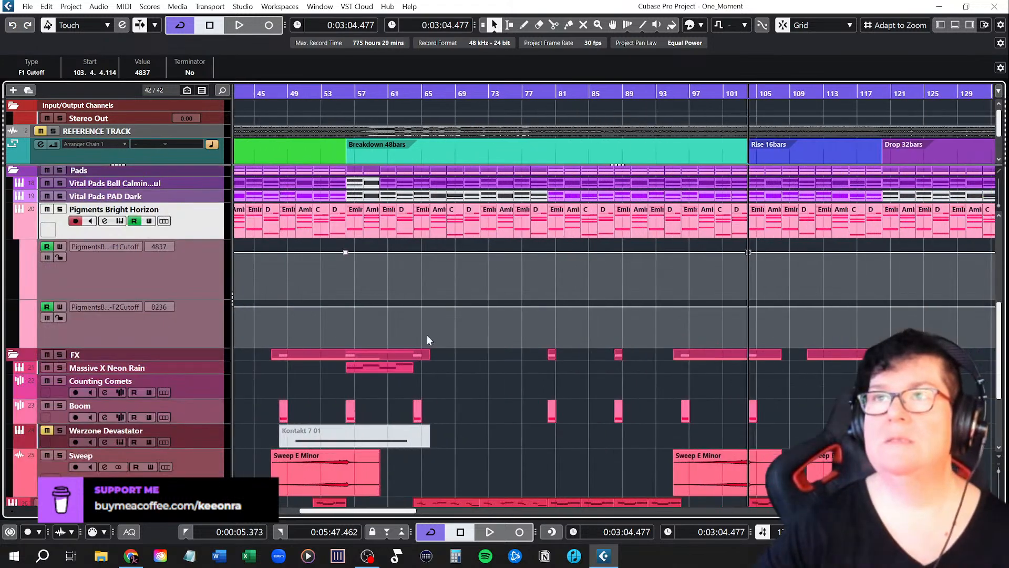
pyautogui.hscroll(-4, 427, 332)
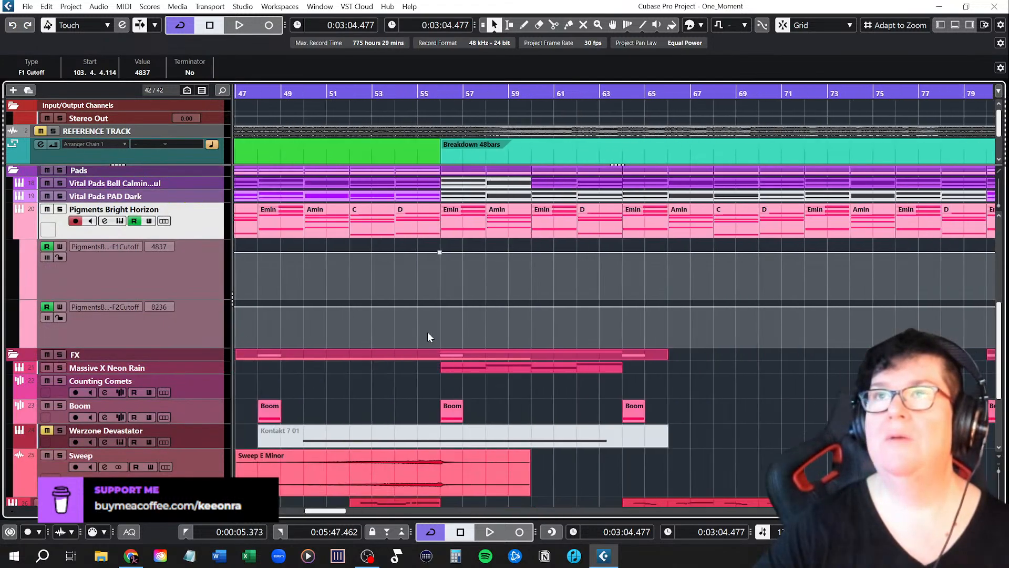
pyautogui.scroll(7, 431, 276)
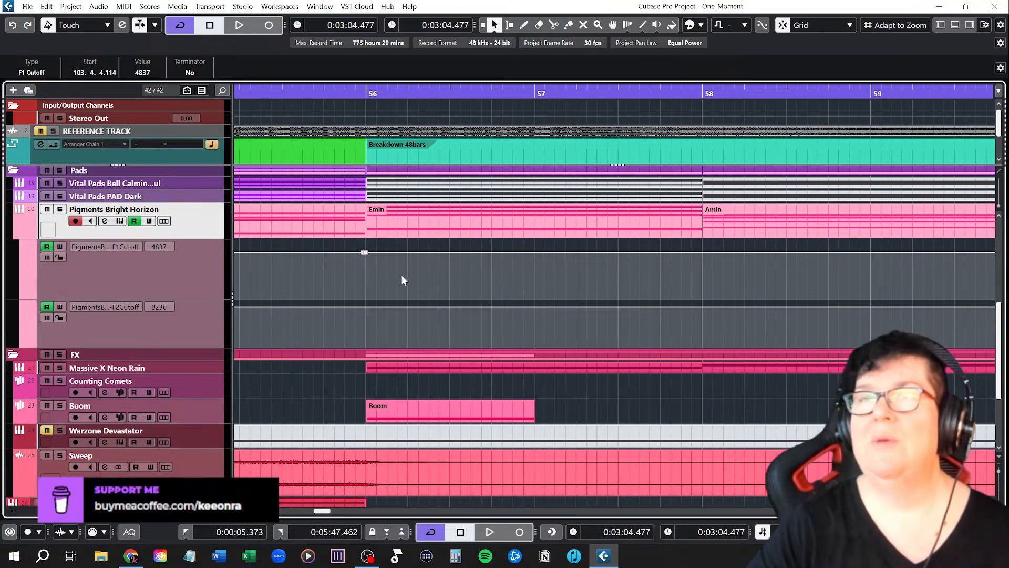
pyautogui.moveTo(366, 257); pyautogui.dragTo(367, 305)
pyautogui.scroll(-5, 803, 332)
pyautogui.scroll(-3, 799, 336)
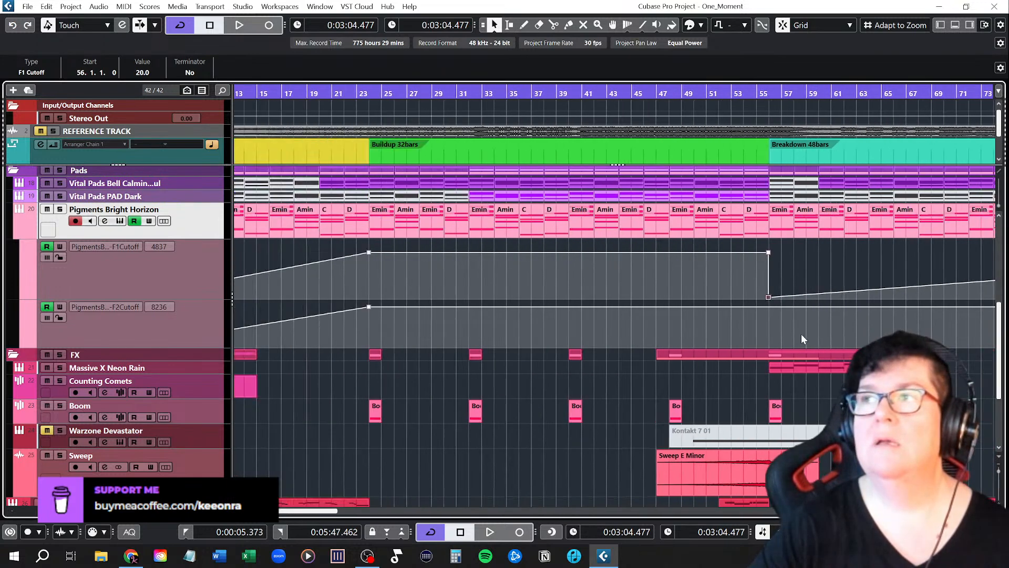
pyautogui.hscroll(8, 865, 337)
pyautogui.scroll(-2, 649, 330)
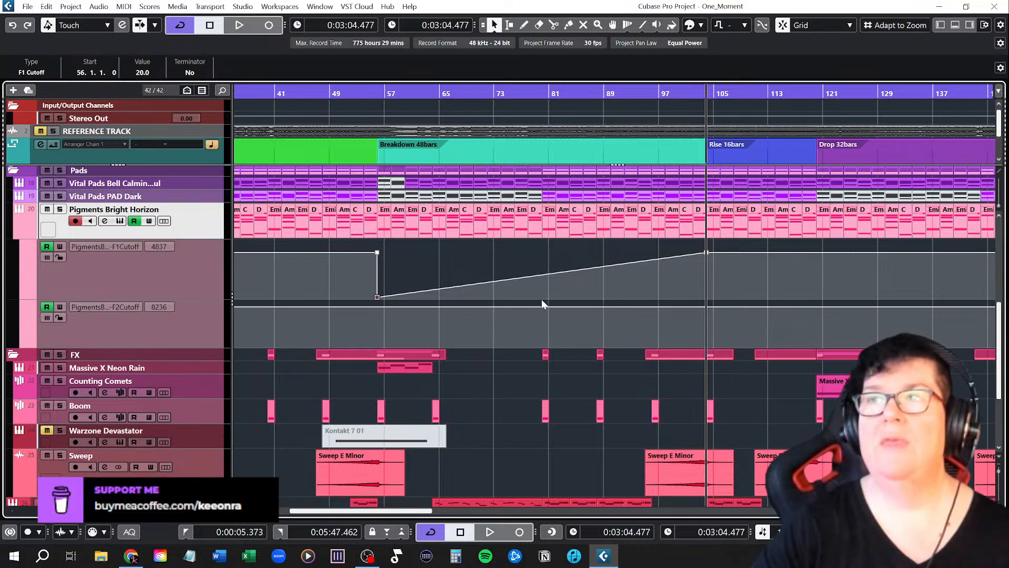
# Step: Add an F2 Cutoff automation point at 103.4.4.30, right at the end of the Breakdown
pyautogui.hscroll(4, 760, 335)
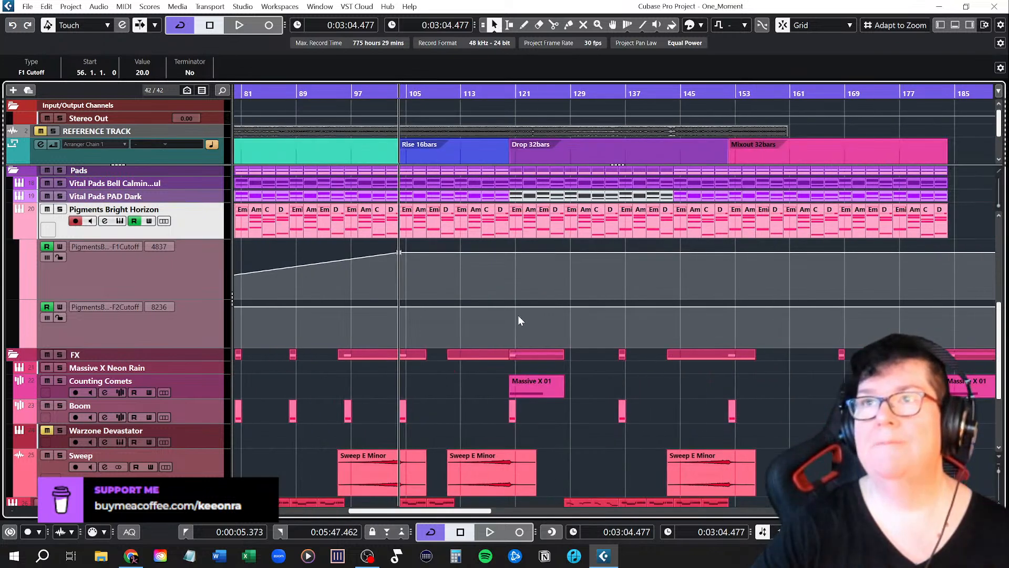
pyautogui.scroll(3, 416, 306)
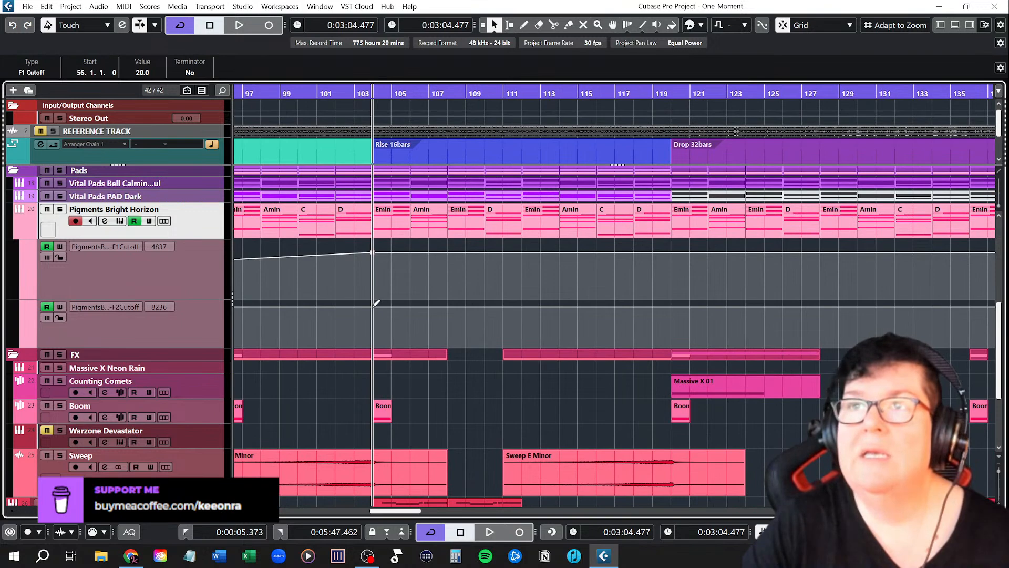
pyautogui.hscroll(-12, 329, 307)
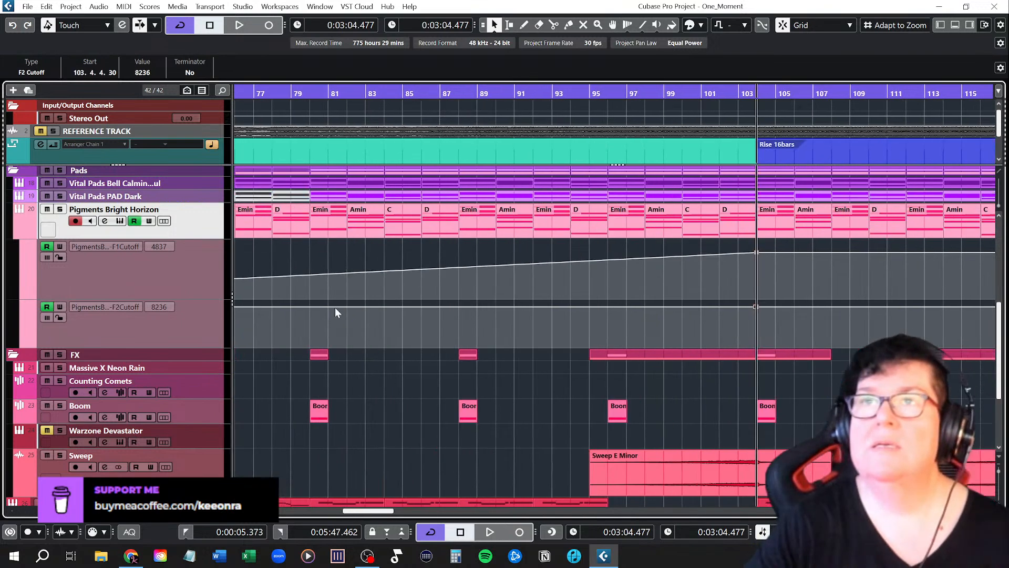
# Step: Add F2 Cutoff points just before and at bar 56, and lower the bar 56 point to 20 for a ramp up through the Breakdown
pyautogui.scroll(8, 530, 319)
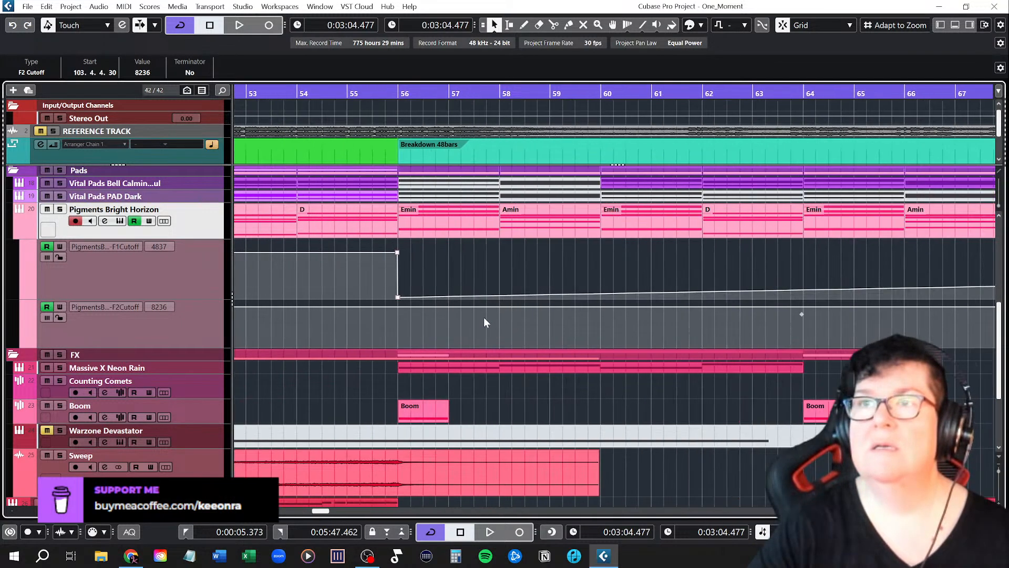
pyautogui.scroll(6, 563, 334)
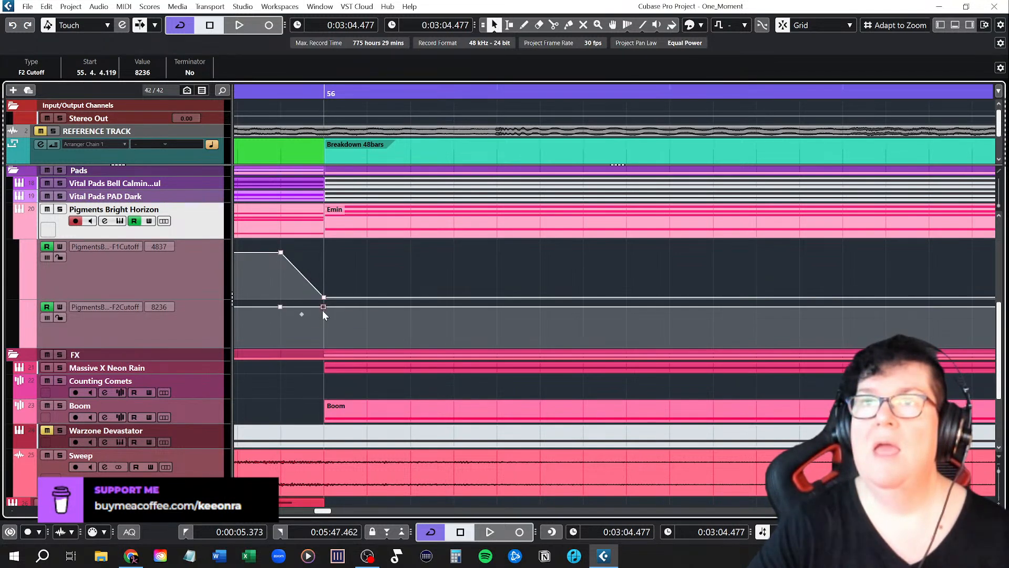
pyautogui.moveTo(324, 312); pyautogui.dragTo(322, 361)
pyautogui.scroll(-12, 354, 301)
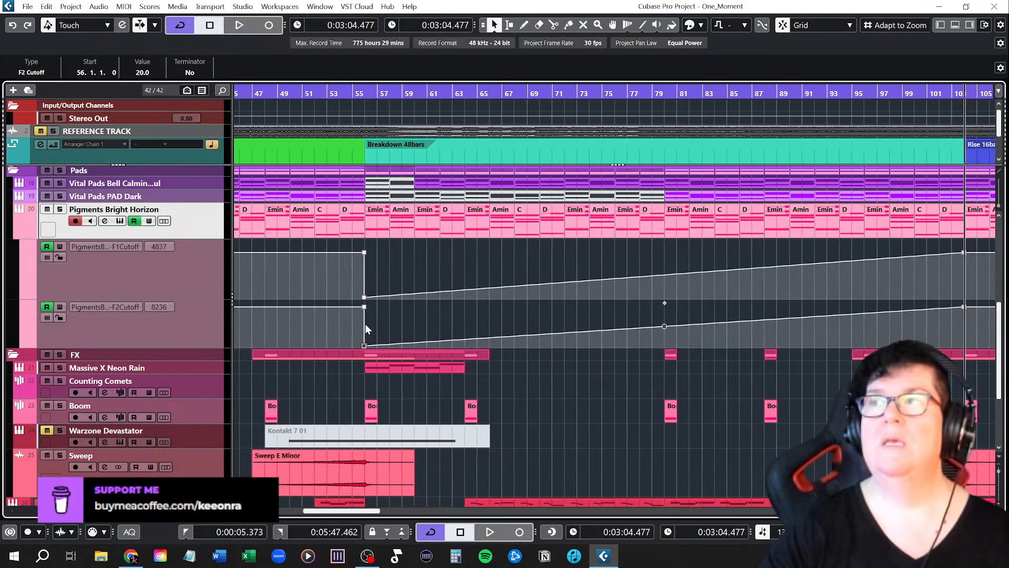
# Step: Play from shortly before the Breakdown and briefly solo Pigments Bright Horizon to hear its cutoff rise
pyautogui.scroll(-4, 364, 324)
pyautogui.click(335, 90)
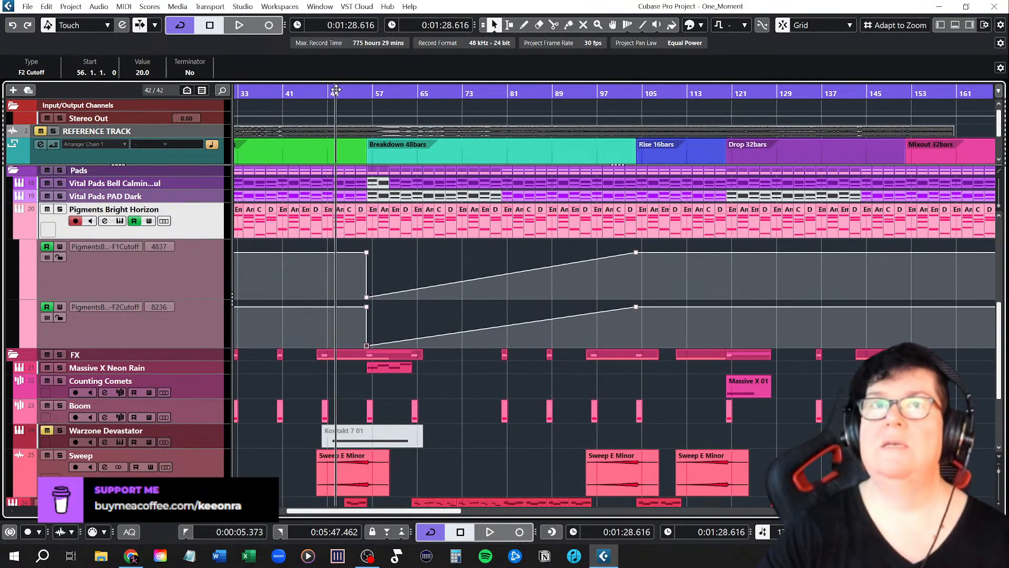
pyautogui.press('space')
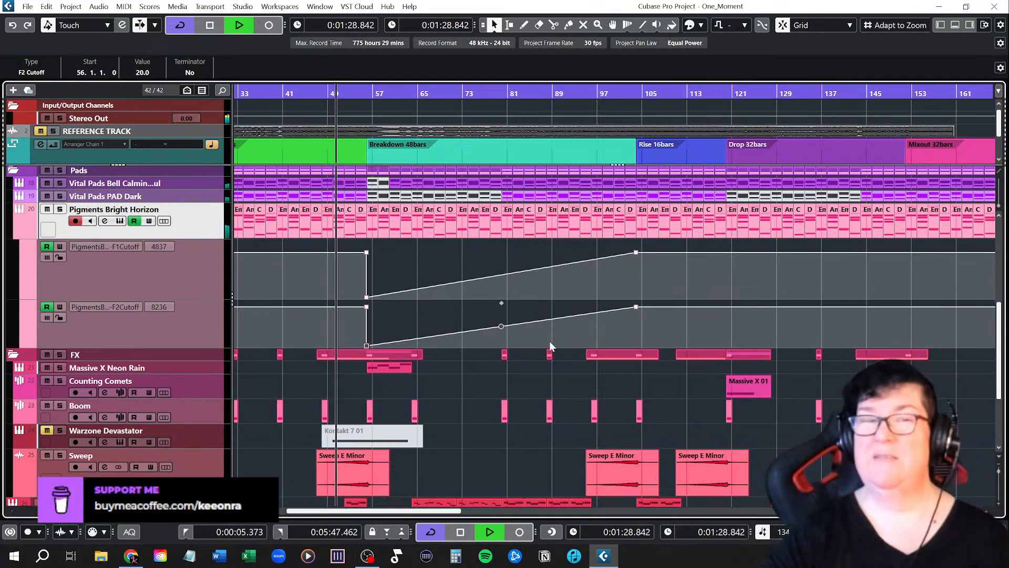
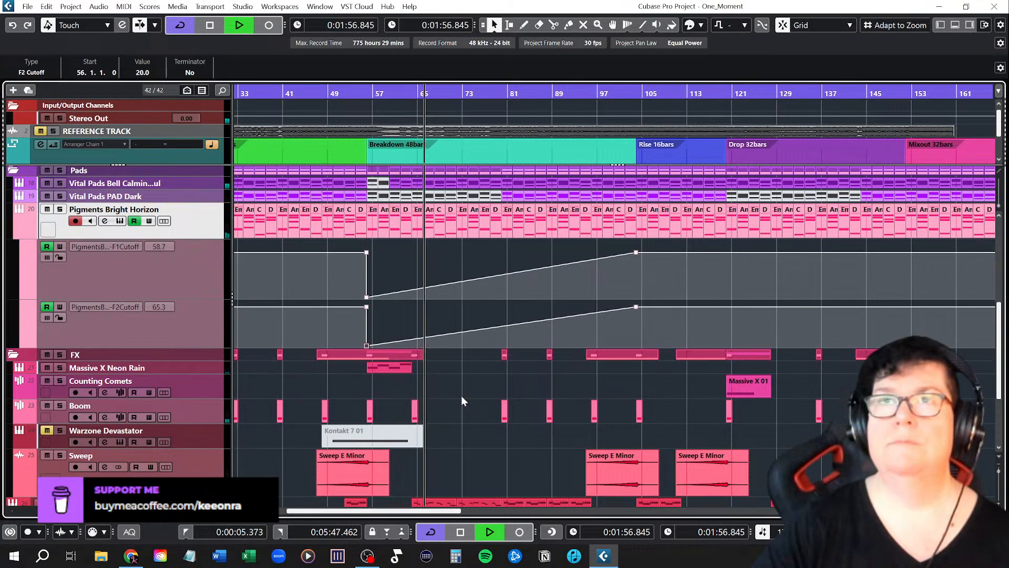
pyautogui.click(60, 209)
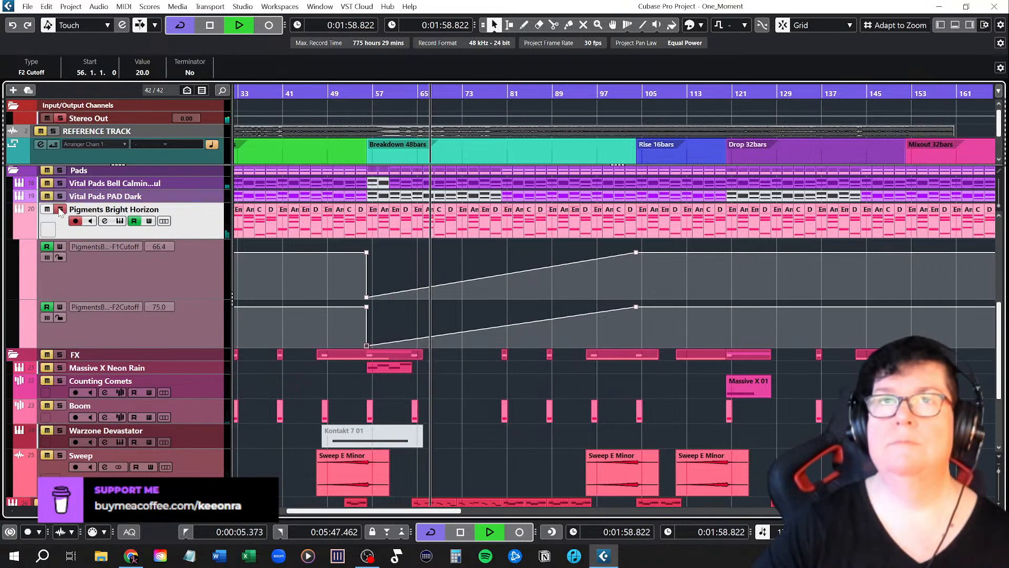
pyautogui.click(60, 209)
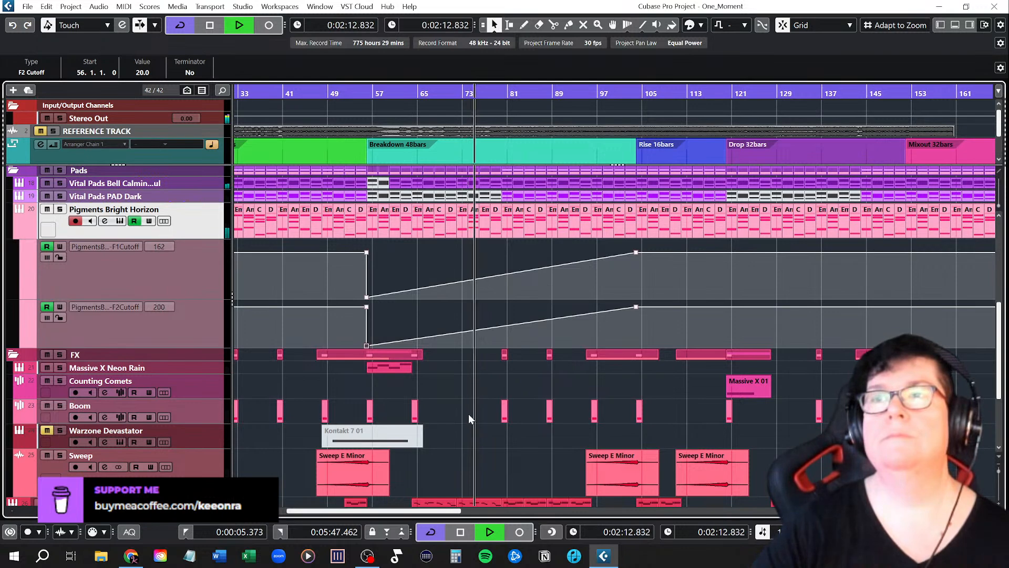
# Step: Solo Pigments Bright Horizon again later in the Breakdown, restore the full mix, and stop playback
pyautogui.scroll(-3, 461, 424)
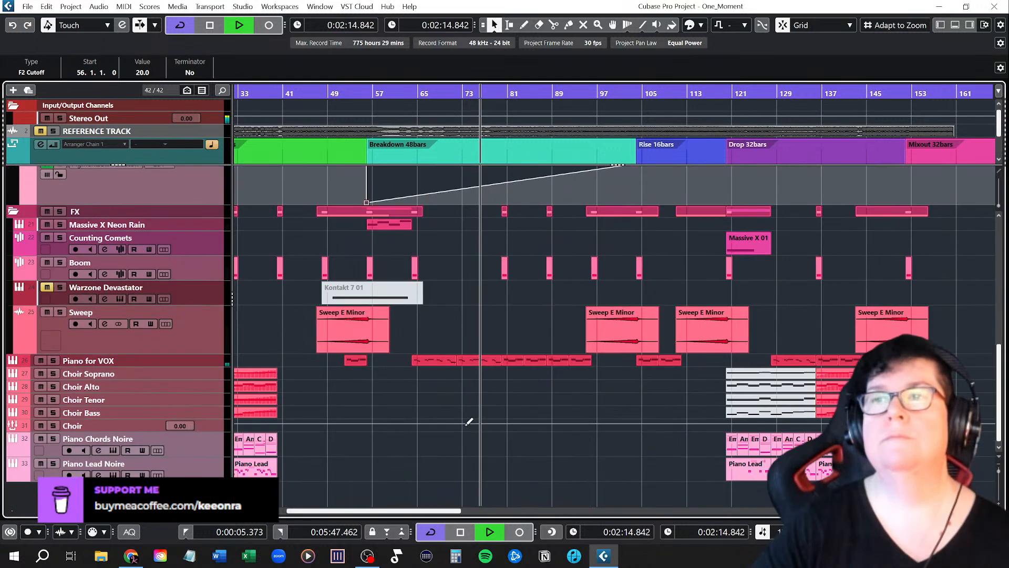
pyautogui.scroll(7, 466, 424)
pyautogui.scroll(-3, 466, 423)
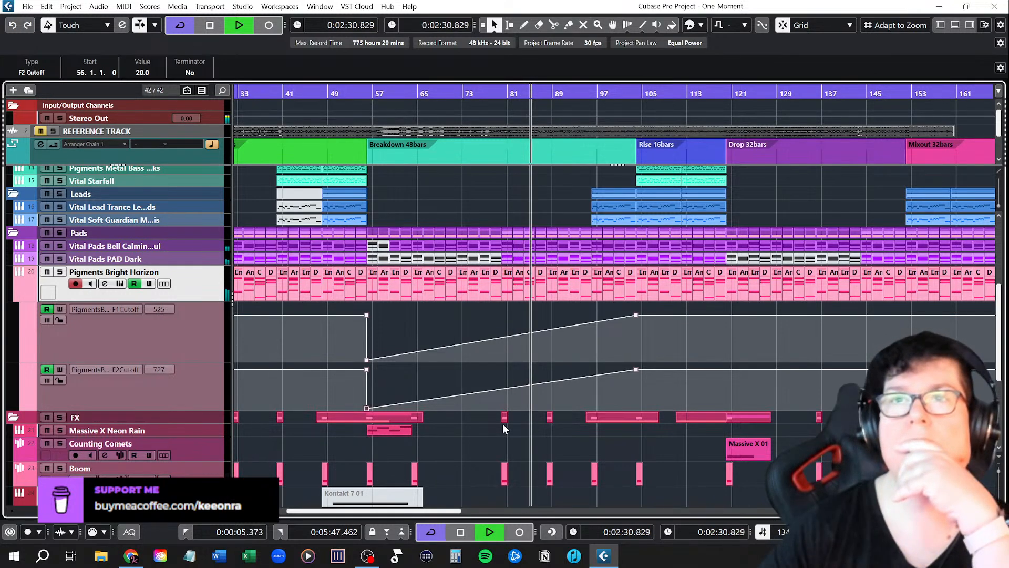
pyautogui.click(60, 271)
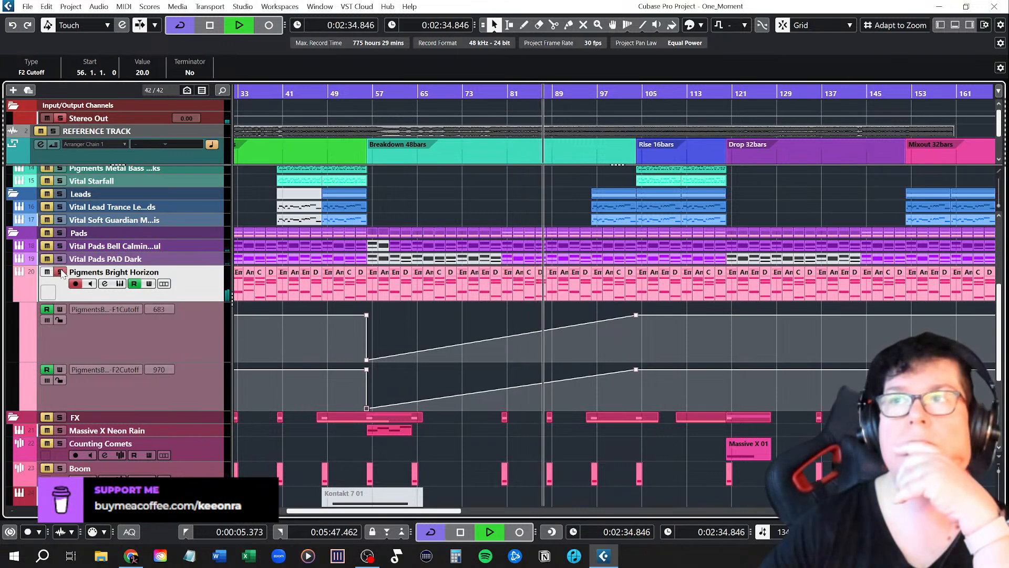
pyautogui.click(62, 273)
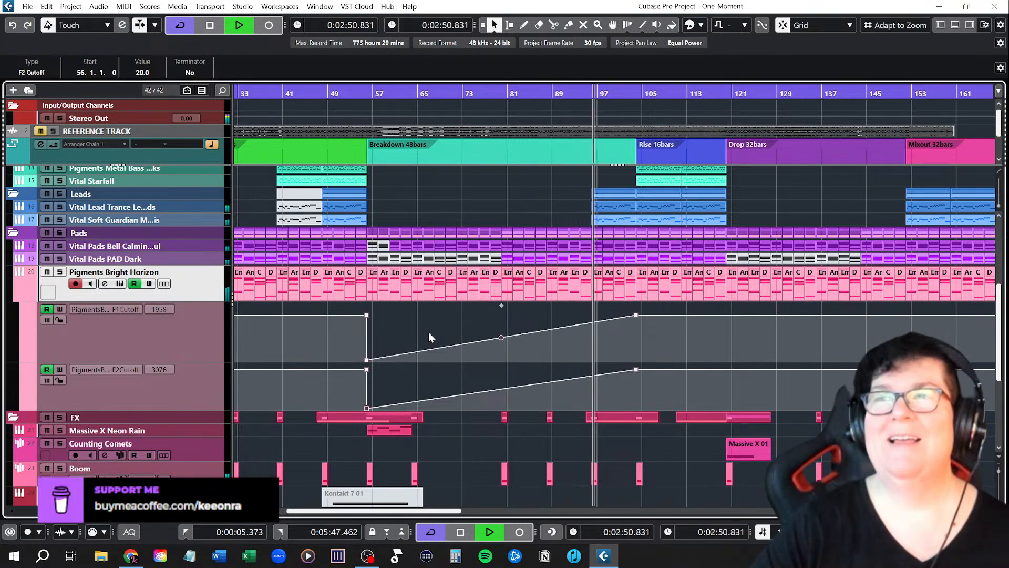
pyautogui.press('space')
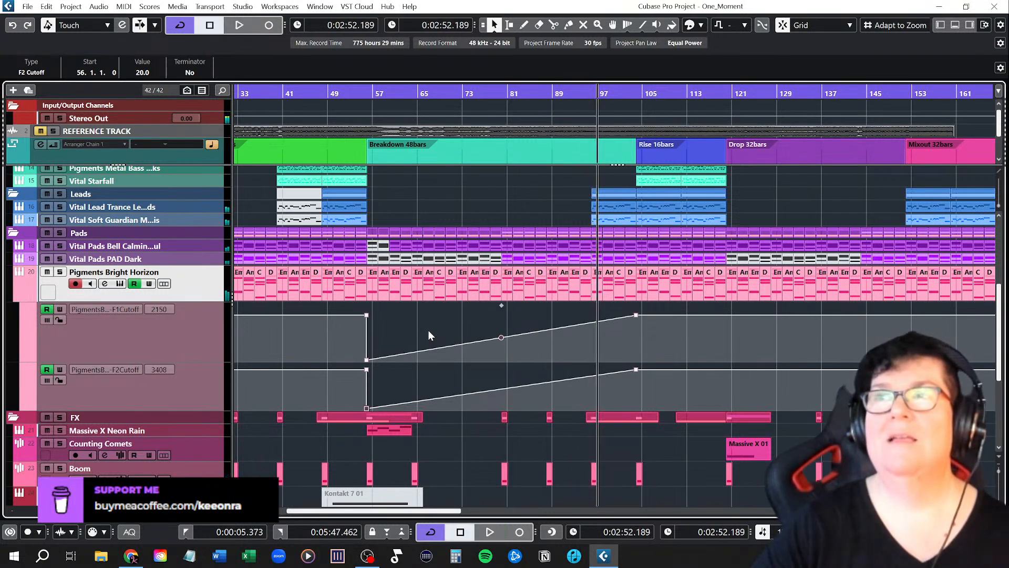
# Step: Increase the height of the Vital Pads Bell Calming Soul and Vital Pads PAD Dark tracks
pyautogui.click(194, 263)
pyautogui.moveTo(194, 264)
pyautogui.mouseDown()
pyautogui.moveTo(194, 302)
pyautogui.moveTo(195, 284)
pyautogui.mouseUp()
pyautogui.moveTo(201, 249); pyautogui.dragTo(193, 290)
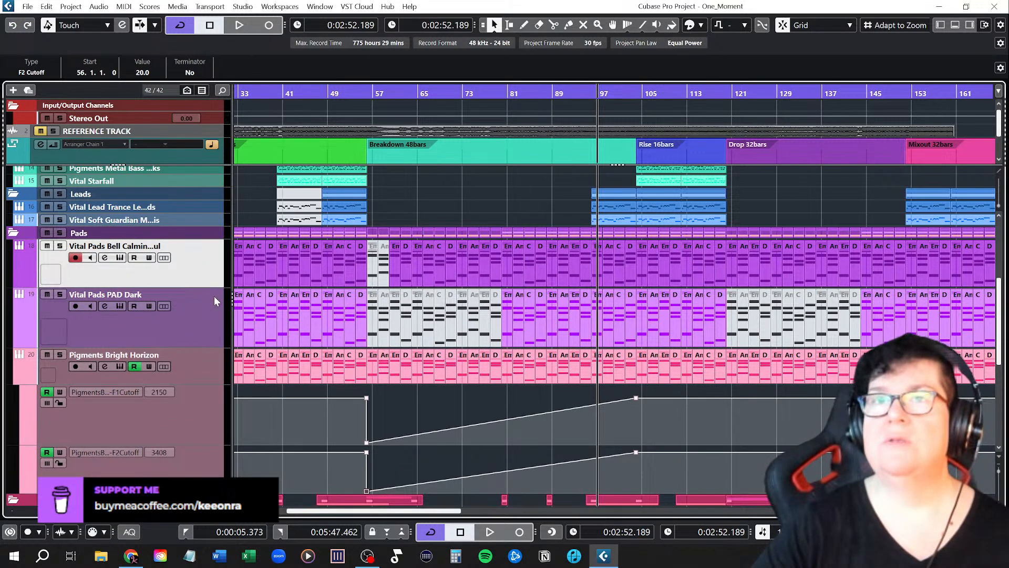
# Step: Open the Vital instrument of the Bell Calming Soul pad, solo the track, and play it from early in the Breakdown
pyautogui.click(121, 257)
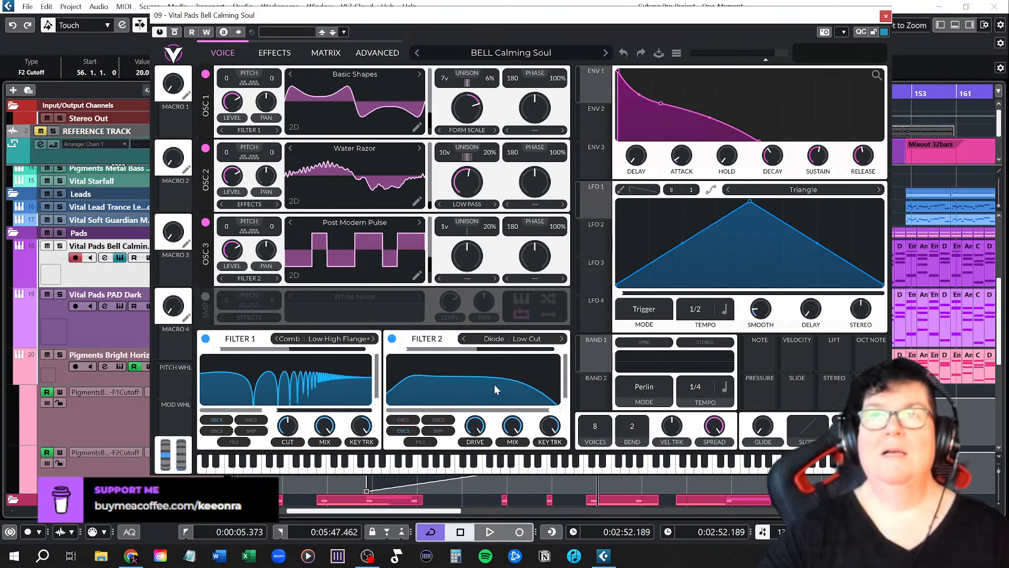
pyautogui.moveTo(572, 22); pyautogui.dragTo(883, 90)
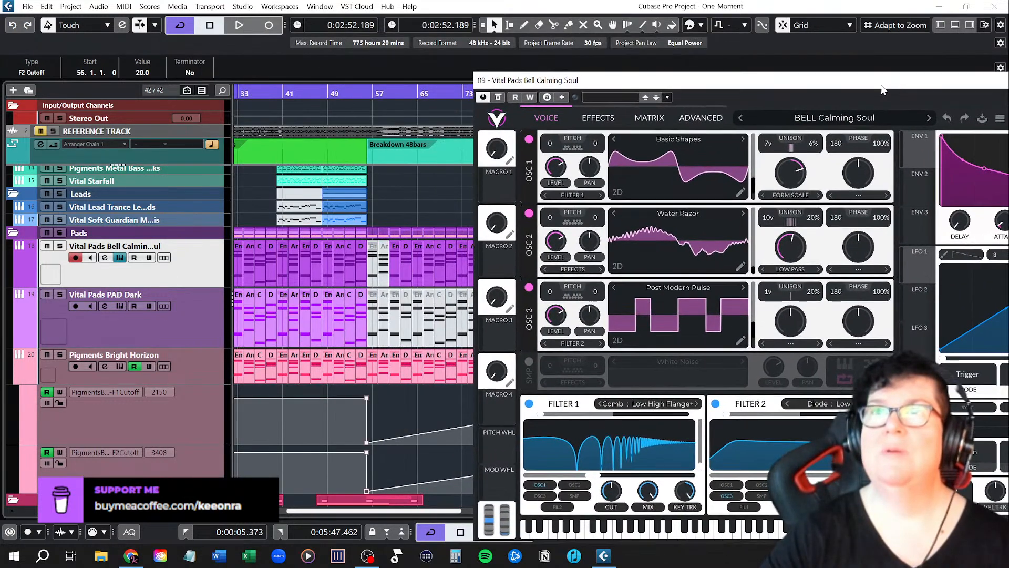
pyautogui.click(389, 93)
pyautogui.moveTo(732, 86); pyautogui.dragTo(399, 39)
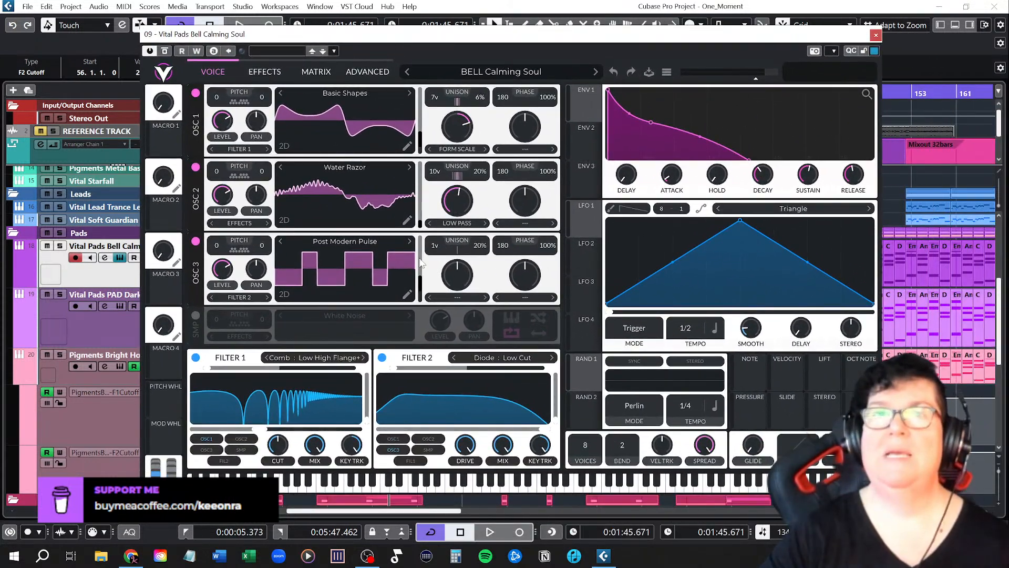
pyautogui.click(60, 246)
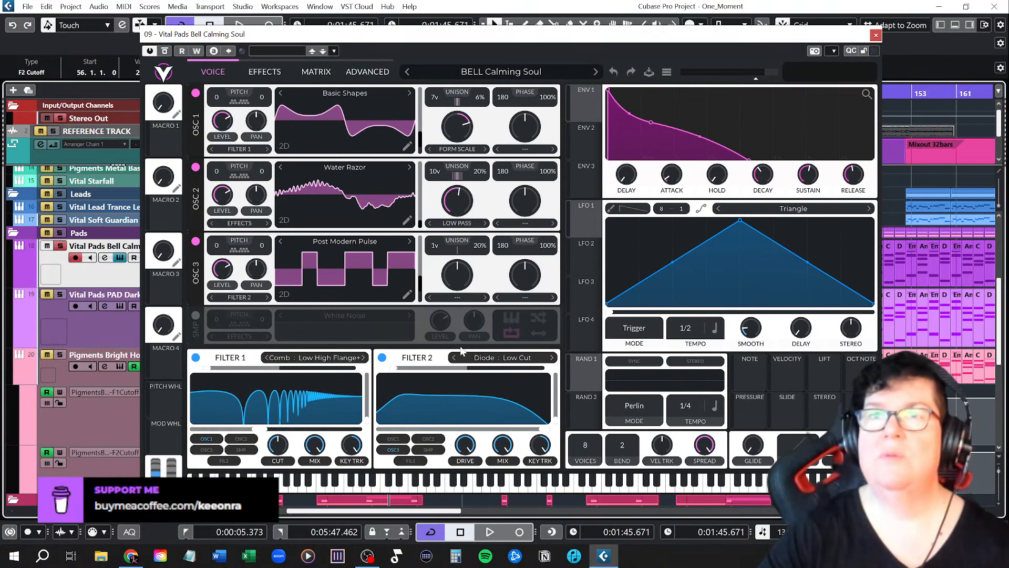
pyautogui.press('space')
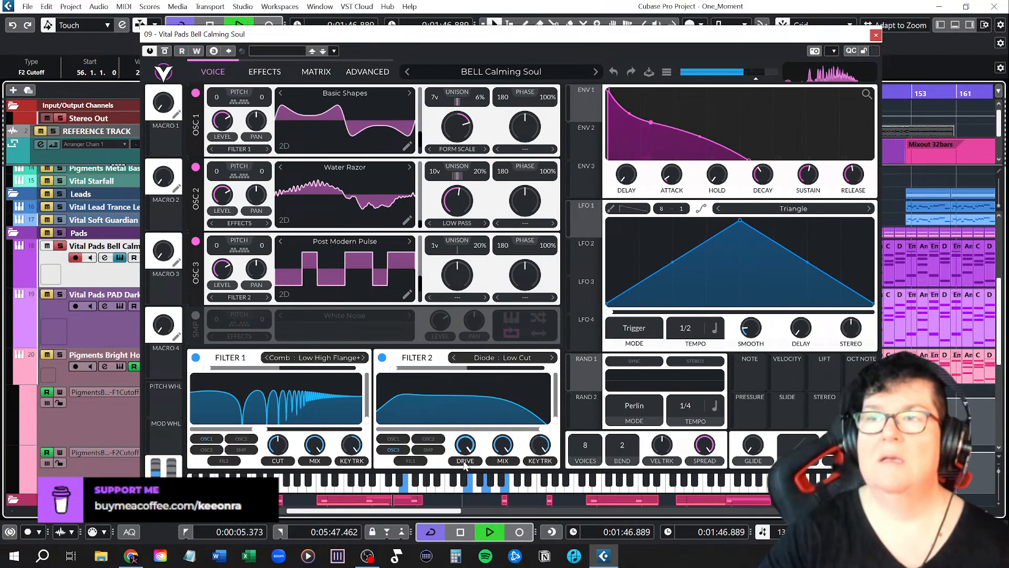
# Step: Try Vital's four macro knobs and its mod wheel on the BELL Calming Soul patch during playback
pyautogui.moveTo(163, 324); pyautogui.dragTo(154, 289)
pyautogui.moveTo(166, 402); pyautogui.dragTo(168, 405)
pyautogui.moveTo(164, 256)
pyautogui.mouseDown()
pyautogui.moveTo(167, 180)
pyautogui.moveTo(158, 243)
pyautogui.mouseUp()
pyautogui.moveTo(159, 180); pyautogui.dragTo(168, 234)
pyautogui.moveTo(164, 108); pyautogui.dragTo(171, 46)
pyautogui.moveTo(167, 148); pyautogui.dragTo(163, 157)
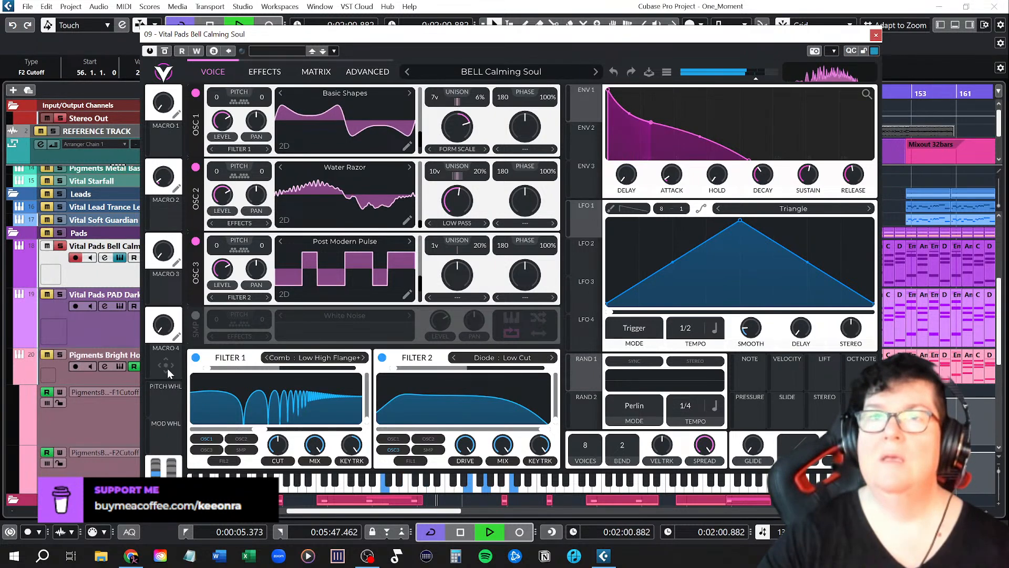
pyautogui.moveTo(171, 486)
pyautogui.mouseDown()
pyautogui.moveTo(169, 451)
pyautogui.moveTo(171, 487)
pyautogui.mouseUp()
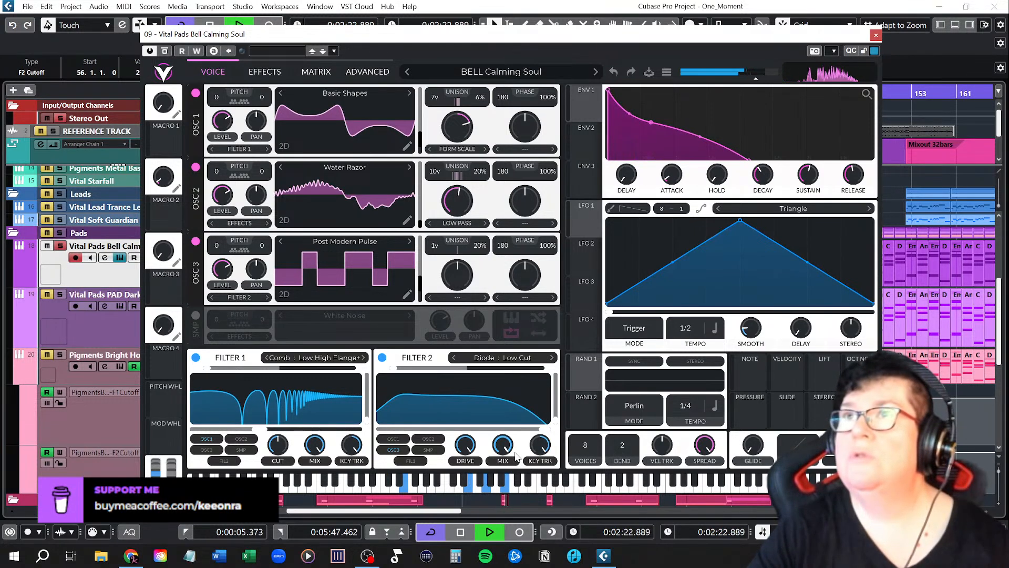
# Step: Look through the patch's effects, modulation matrix and advanced settings, and return to its voice settings
pyautogui.click(274, 70)
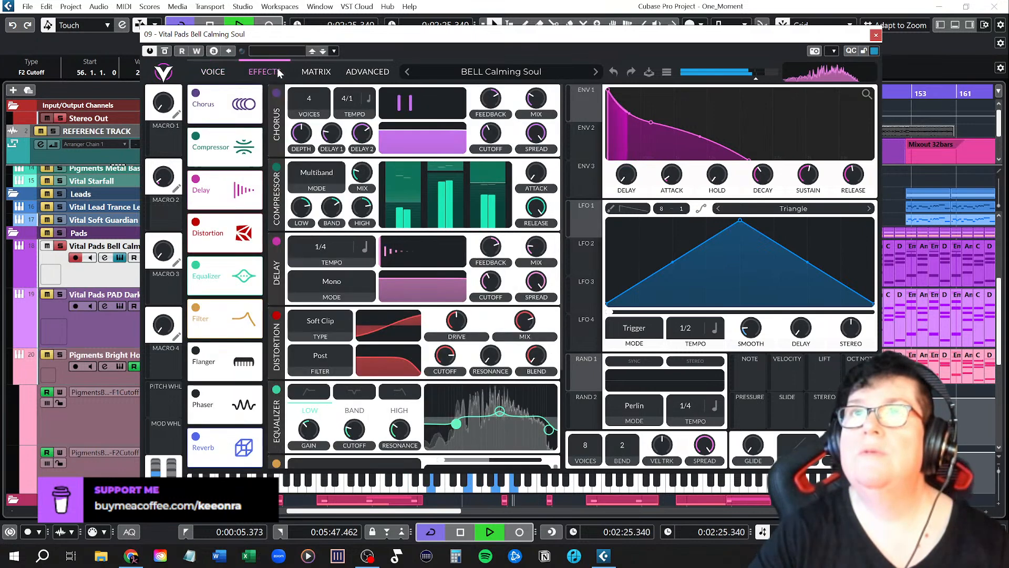
pyautogui.click(321, 72)
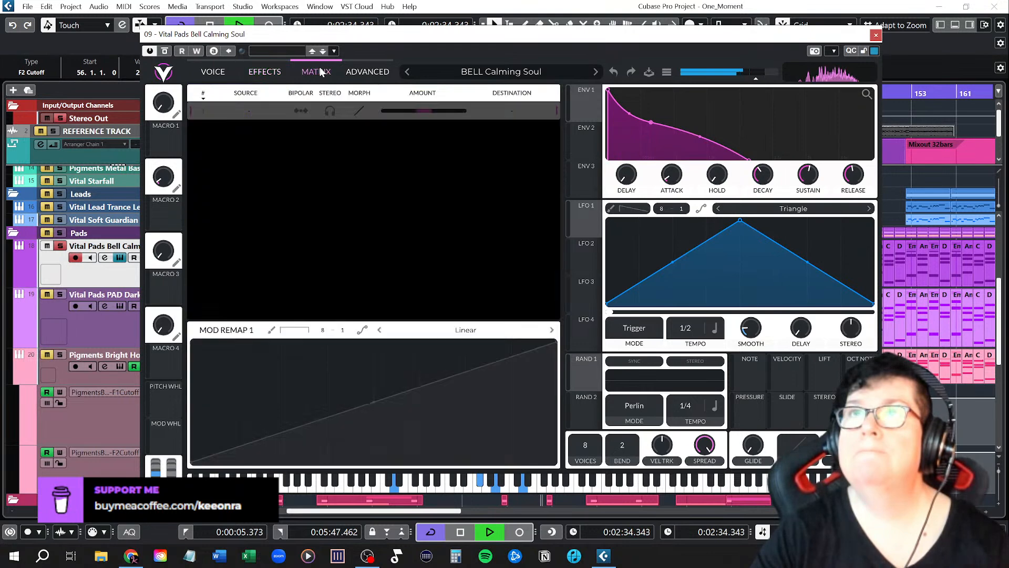
pyautogui.click(367, 72)
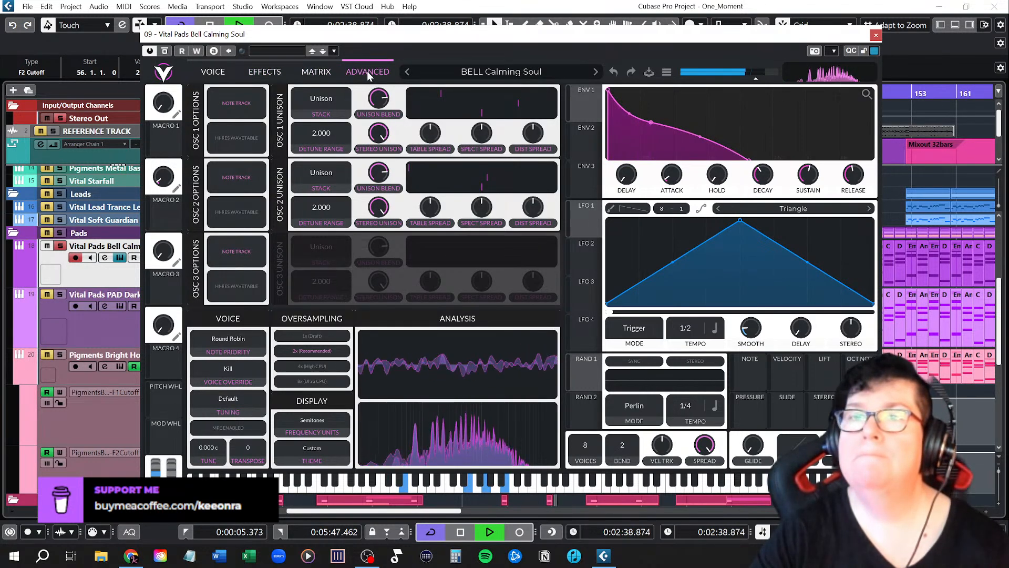
pyautogui.click(213, 71)
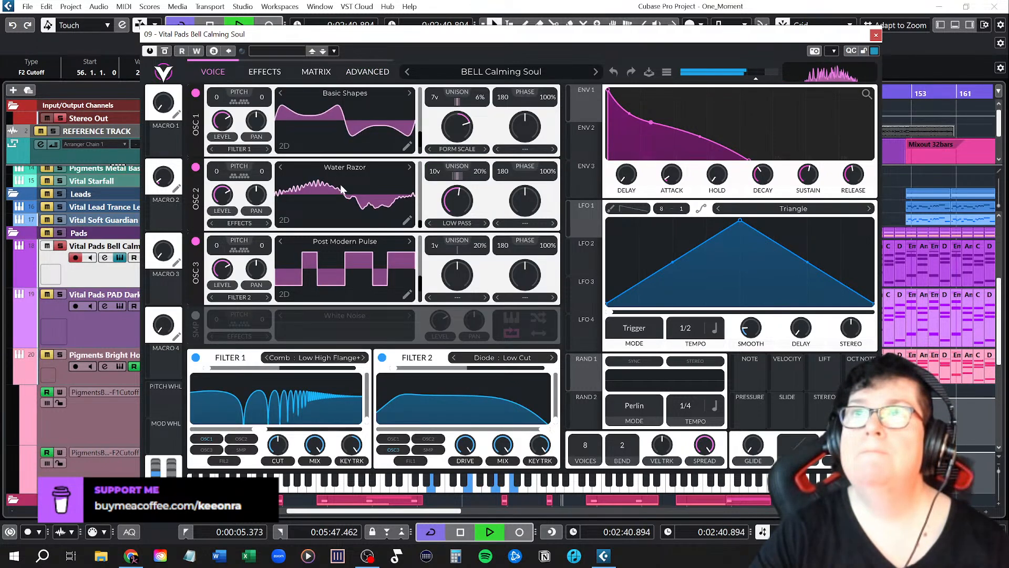
# Step: Try adjusting Filter 2's drive and Filter 1's cut, and switch Filter 1 off and on again
pyautogui.moveTo(467, 446); pyautogui.dragTo(544, 420)
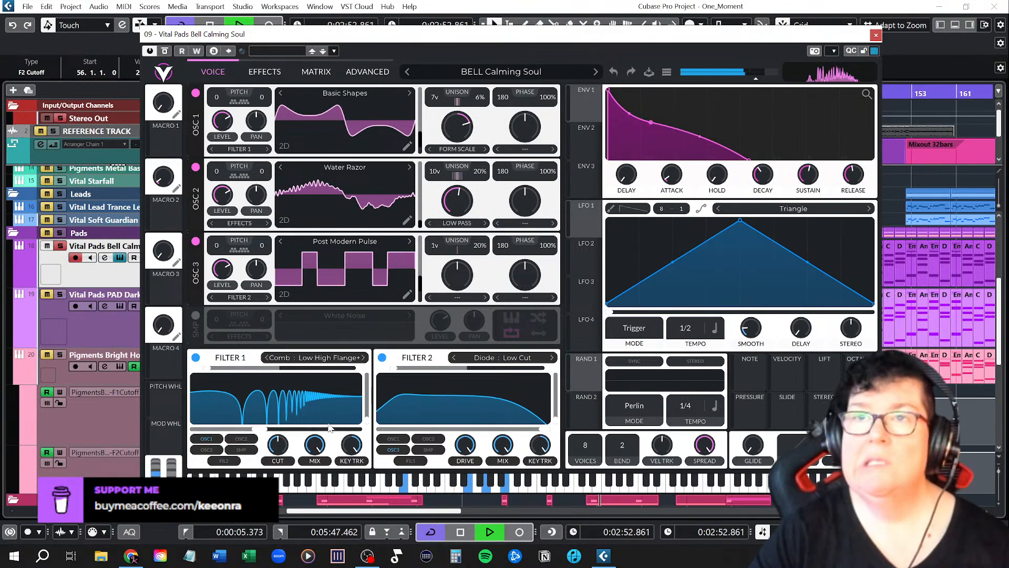
pyautogui.moveTo(278, 445); pyautogui.dragTo(322, 424)
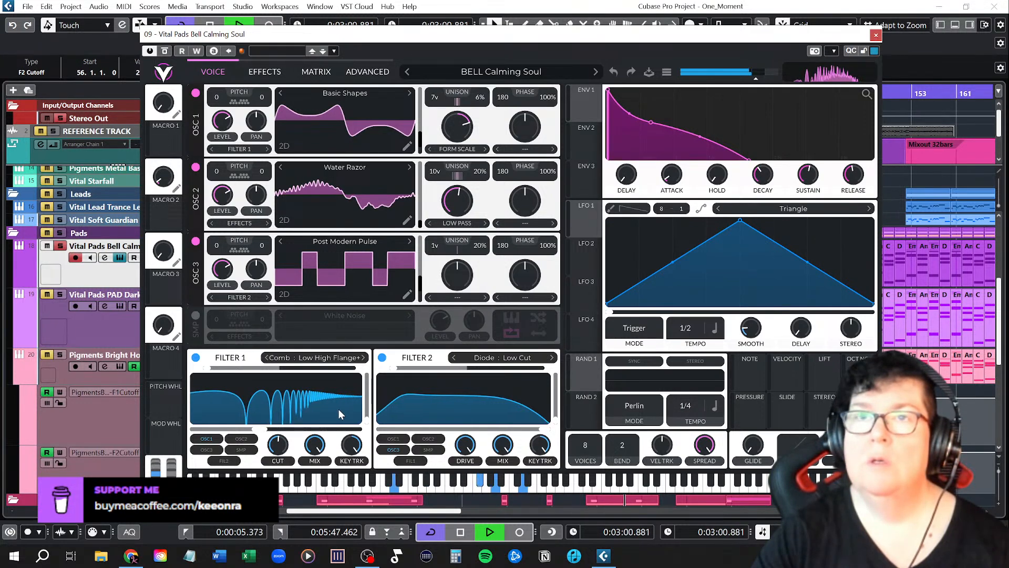
pyautogui.click(195, 357)
pyautogui.click(196, 357)
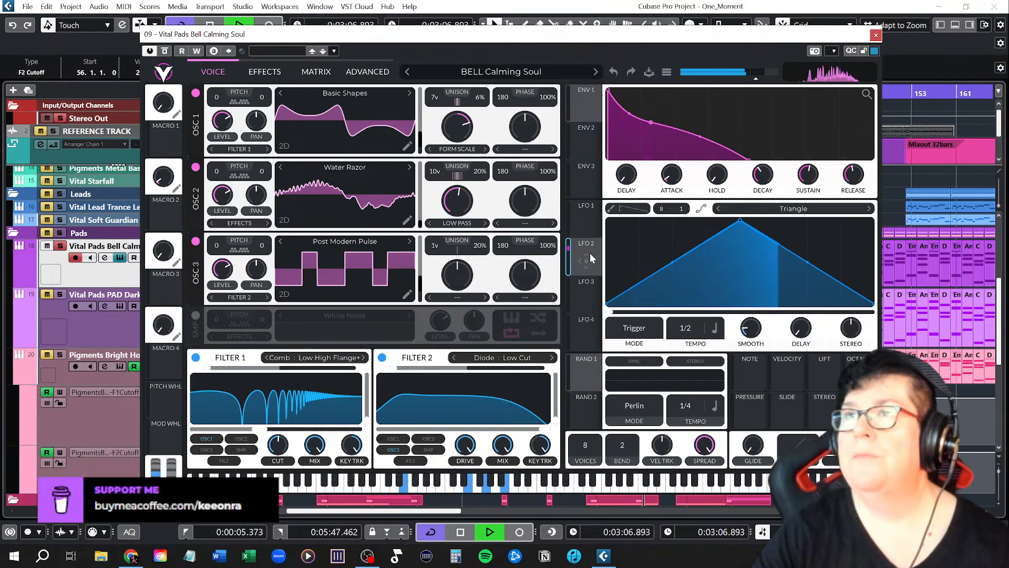
# Step: Inspect the patch's LFO 4 and LFO 1 shapes while the pad plays
pyautogui.click(586, 332)
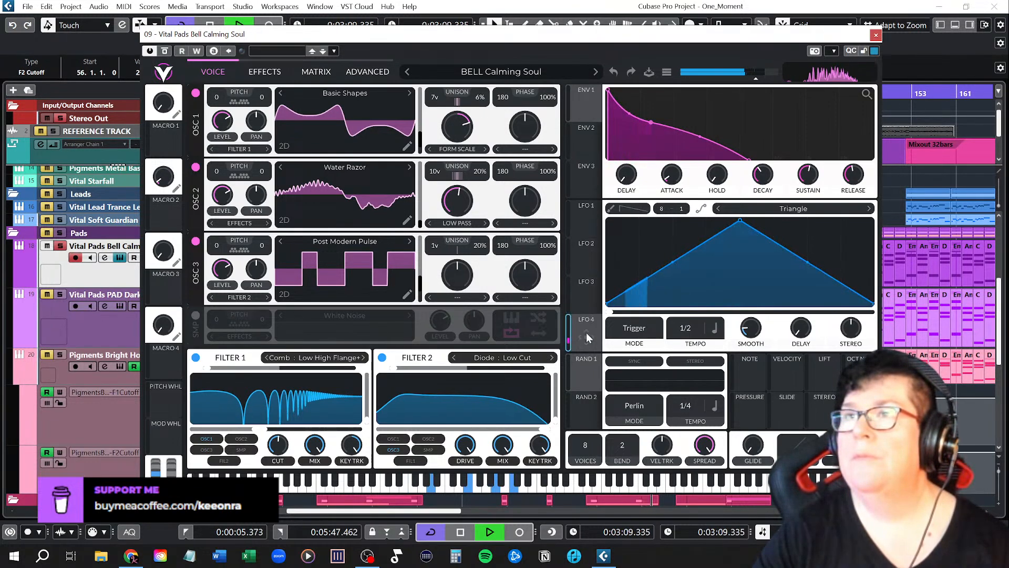
pyautogui.click(584, 220)
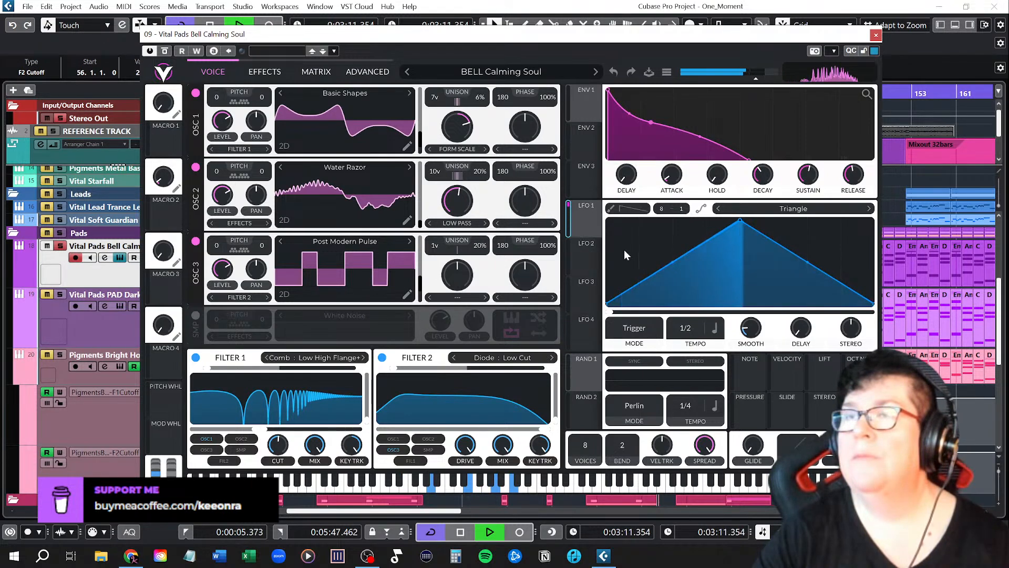
# Step: Inspect the random modulators of the Vital pad synth, close its window and stop playback
pyautogui.click(586, 413)
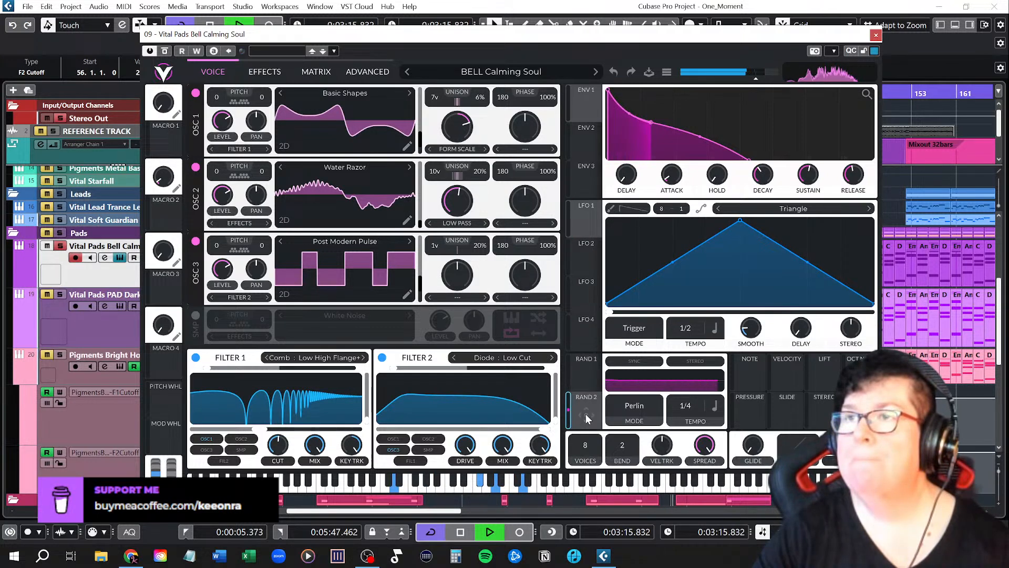
pyautogui.click(587, 384)
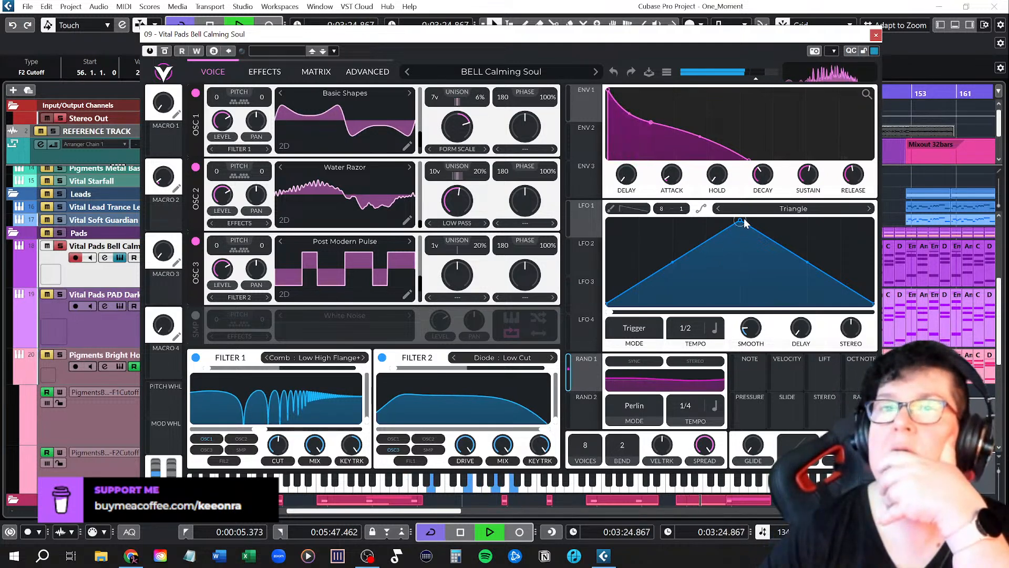
pyautogui.click(876, 35)
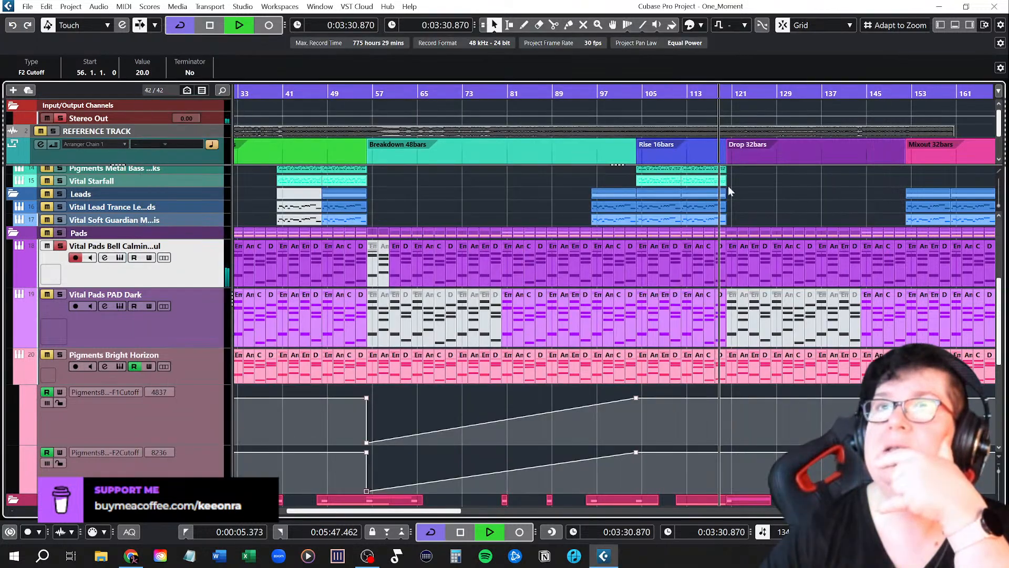
pyautogui.press('space')
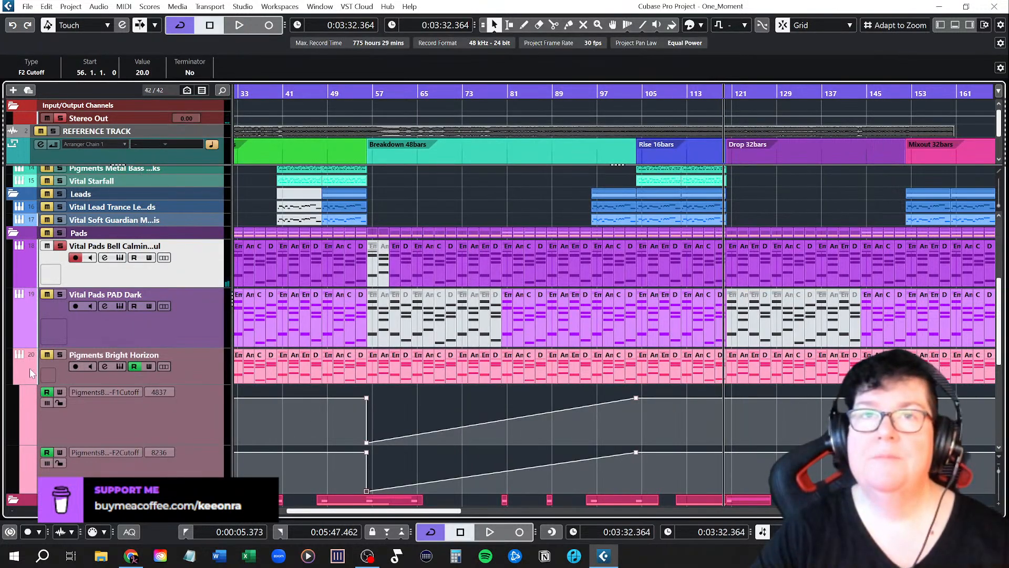
# Step: Show the Volume automation lane of the Vital Pads Bell Calming Soul track and make the lane taller
pyautogui.click(210, 330)
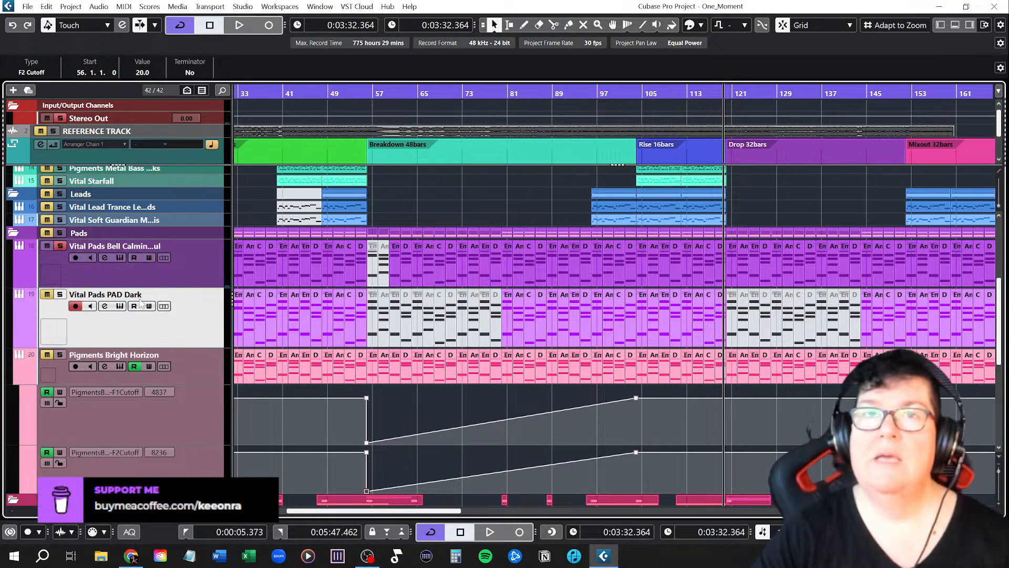
pyautogui.click(204, 272)
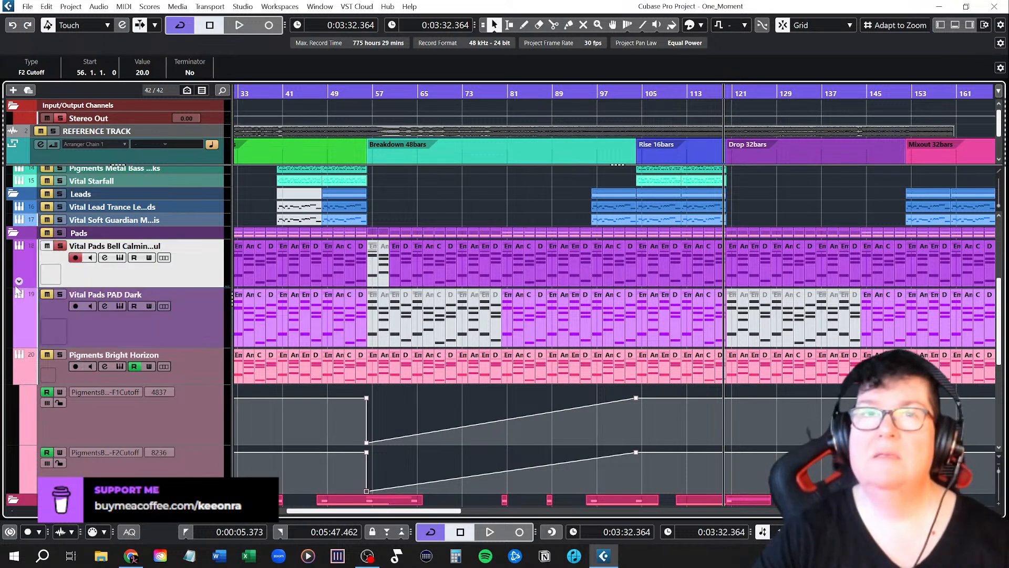
pyautogui.click(18, 281)
pyautogui.moveTo(199, 299); pyautogui.dragTo(186, 336)
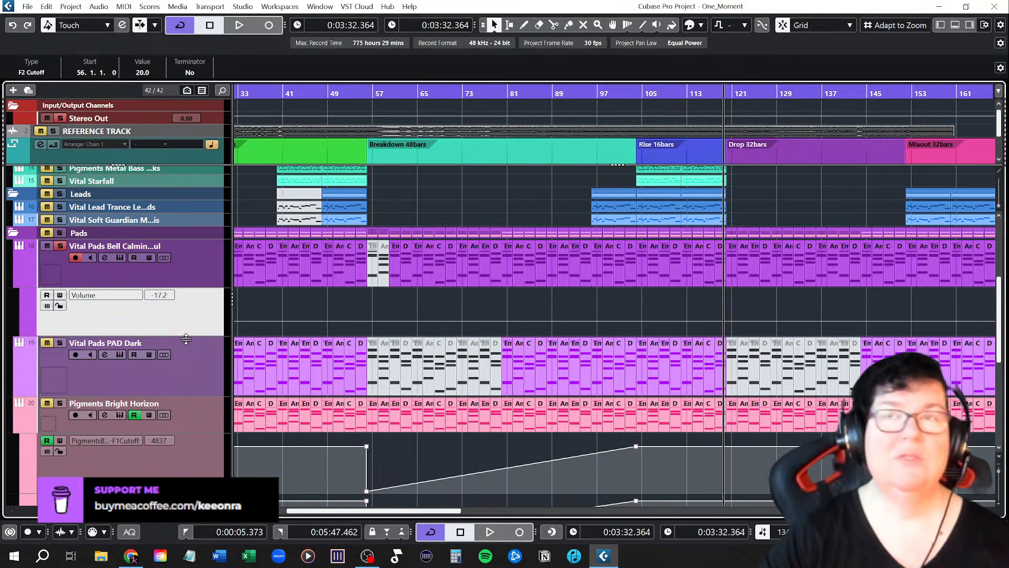
pyautogui.moveTo(186, 339); pyautogui.dragTo(185, 342)
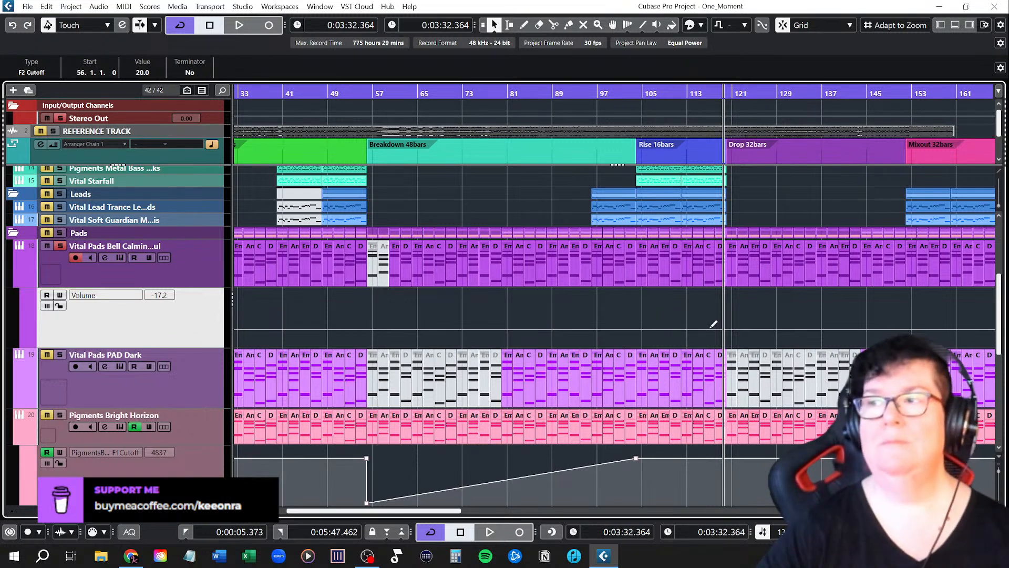
pyautogui.click(963, 555)
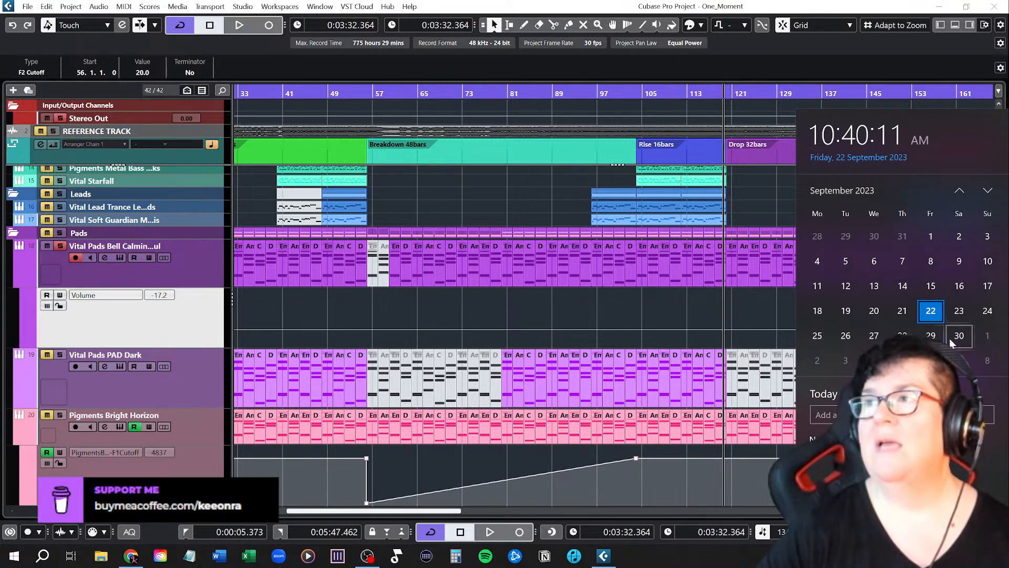
pyautogui.click(965, 556)
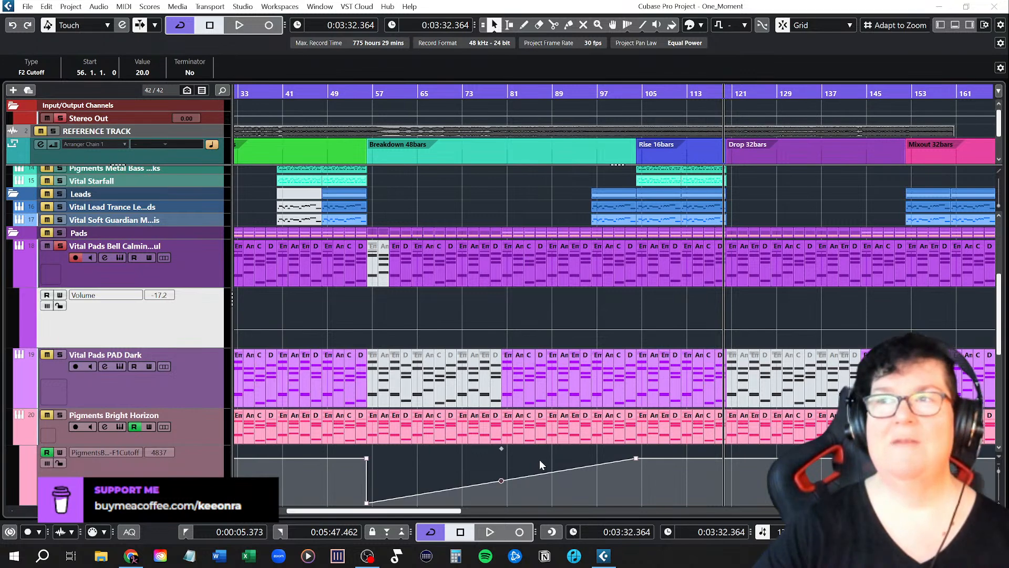
pyautogui.scroll(-2, 556, 463)
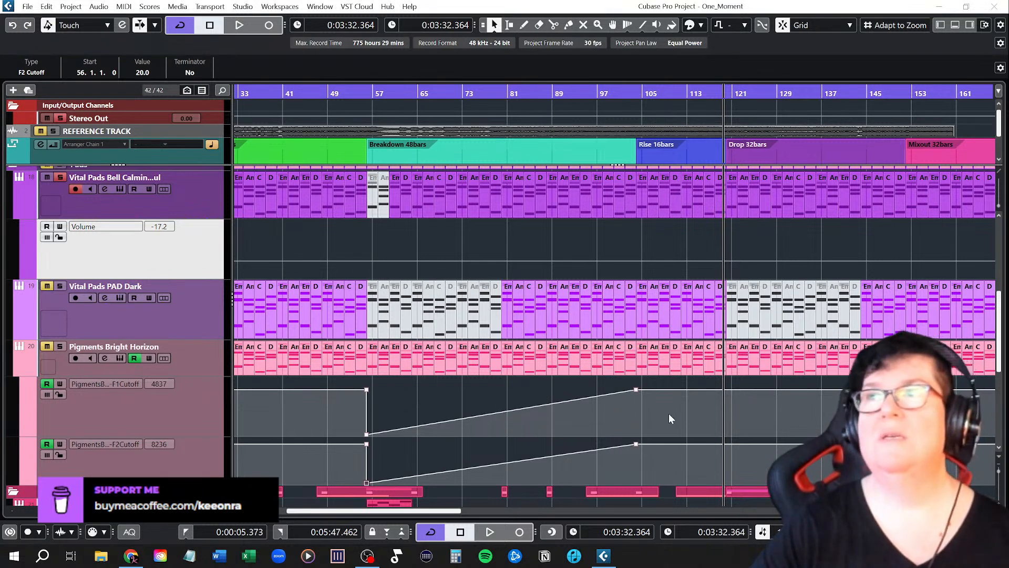
pyautogui.scroll(4, 623, 411)
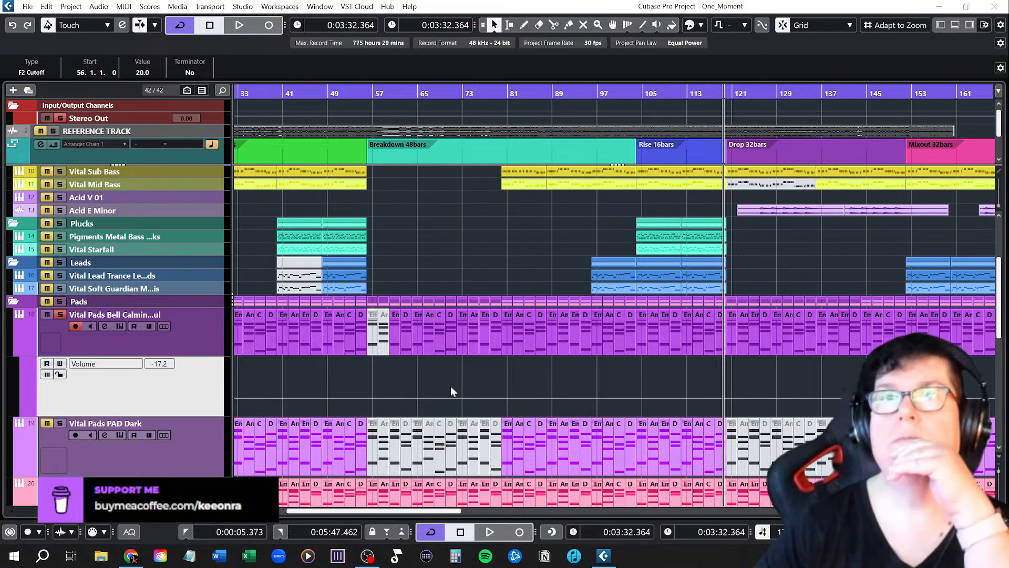
# Step: Hide the Bell pad track's Volume automation lane and open the FabFilter Pro-Q 3 insert on its channel, leaving only the equalizer window open
pyautogui.click(18, 350)
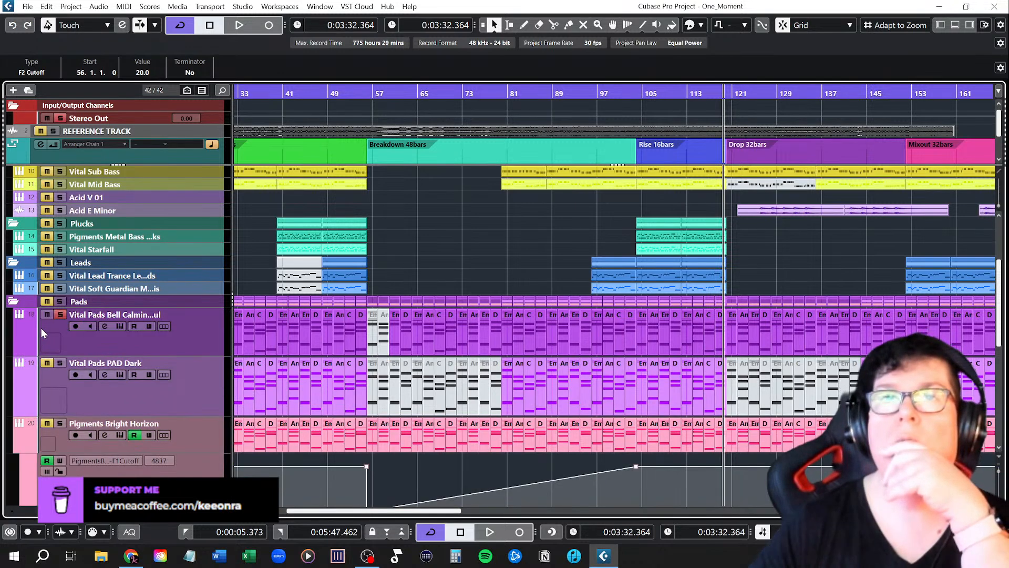
pyautogui.click(104, 327)
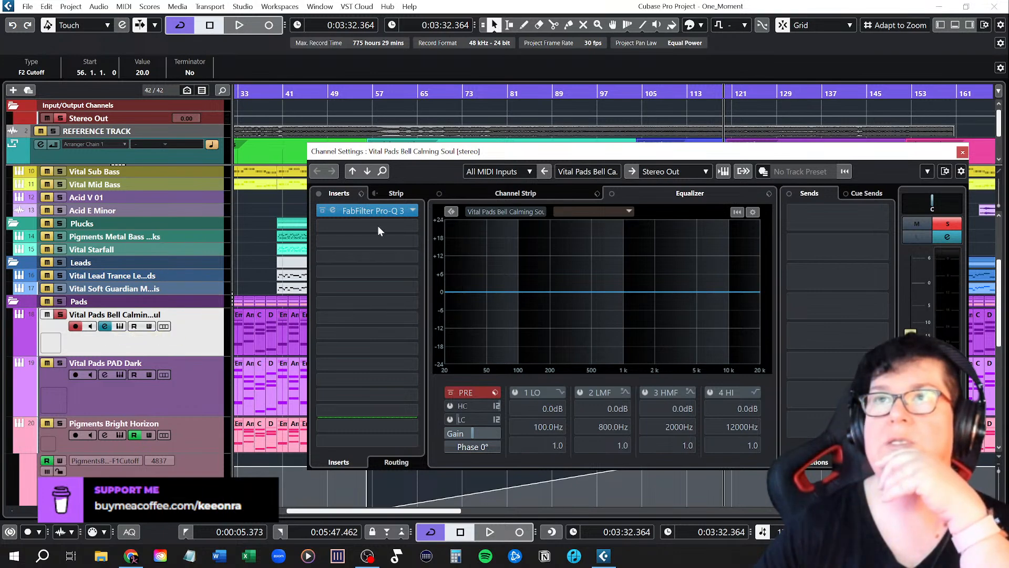
pyautogui.click(370, 210)
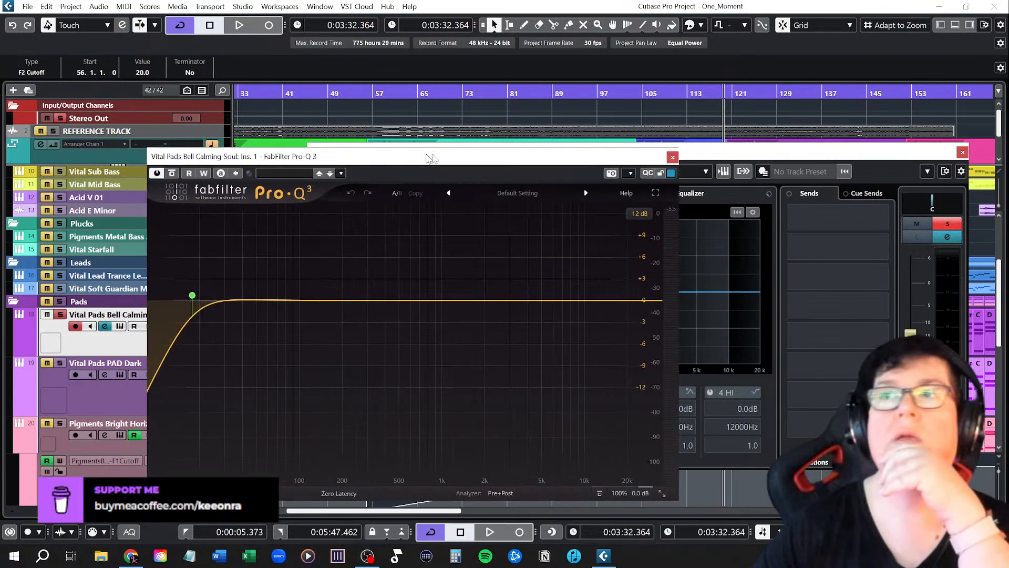
pyautogui.moveTo(426, 184); pyautogui.dragTo(590, 132)
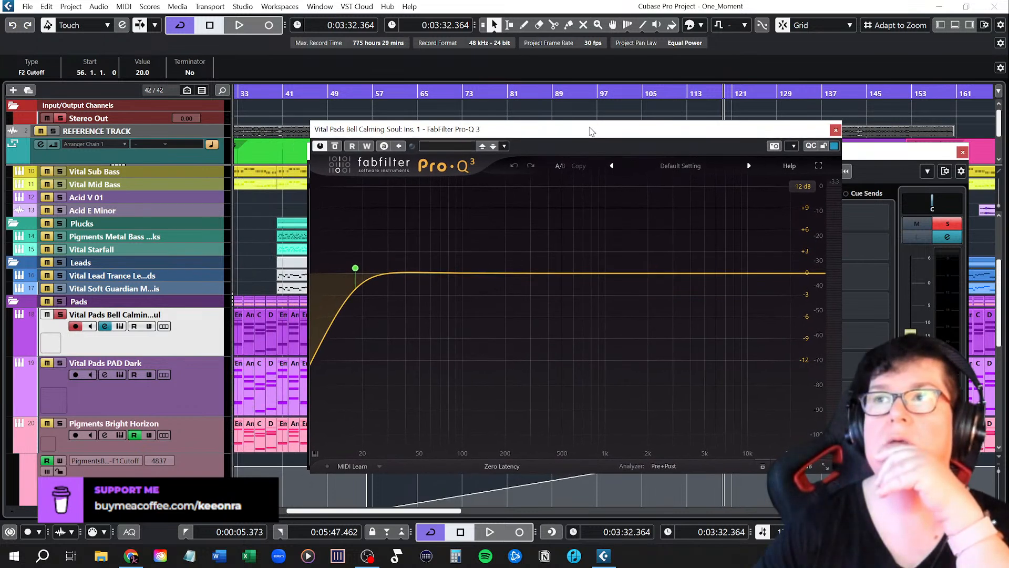
pyautogui.moveTo(590, 127); pyautogui.dragTo(852, 204)
pyautogui.click(962, 152)
pyautogui.click(962, 152)
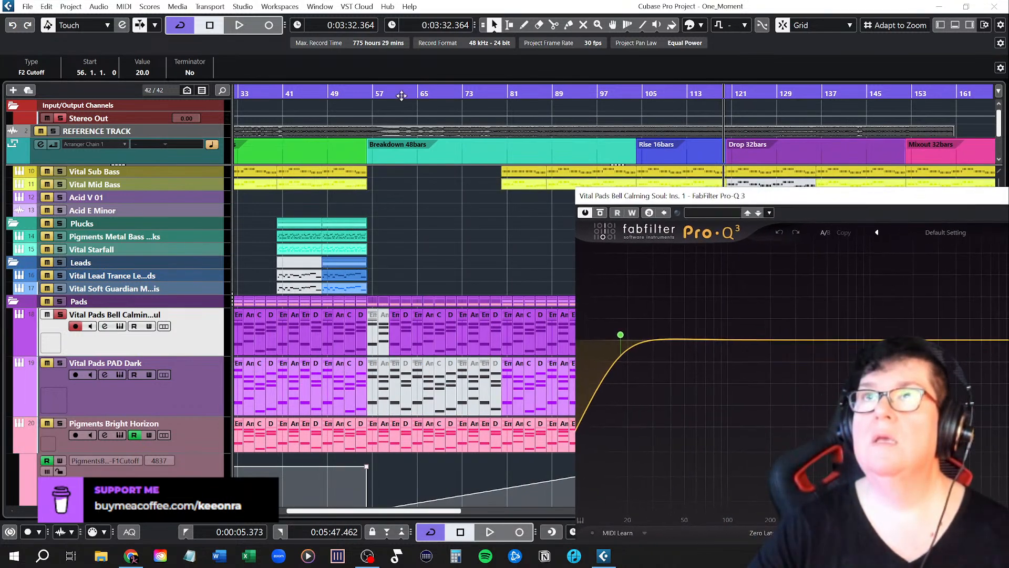
# Step: Play the project from the start of the Breakdown and add a High Cut band at about 666 Hz in Pro-Q 3
pyautogui.click(384, 93)
pyautogui.moveTo(783, 205); pyautogui.dragTo(497, 144)
pyautogui.press('space')
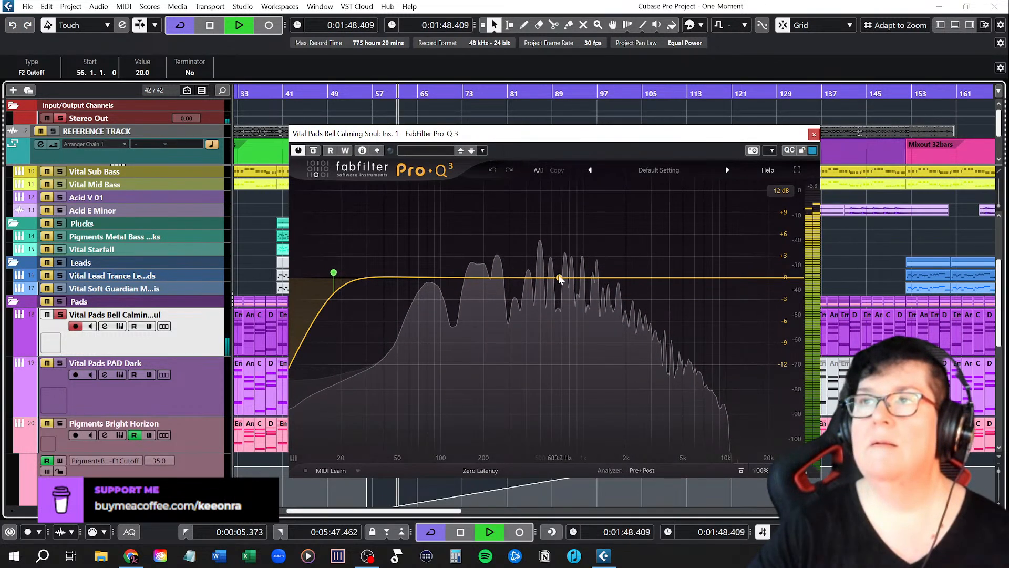
pyautogui.moveTo(558, 278); pyautogui.dragTo(558, 283)
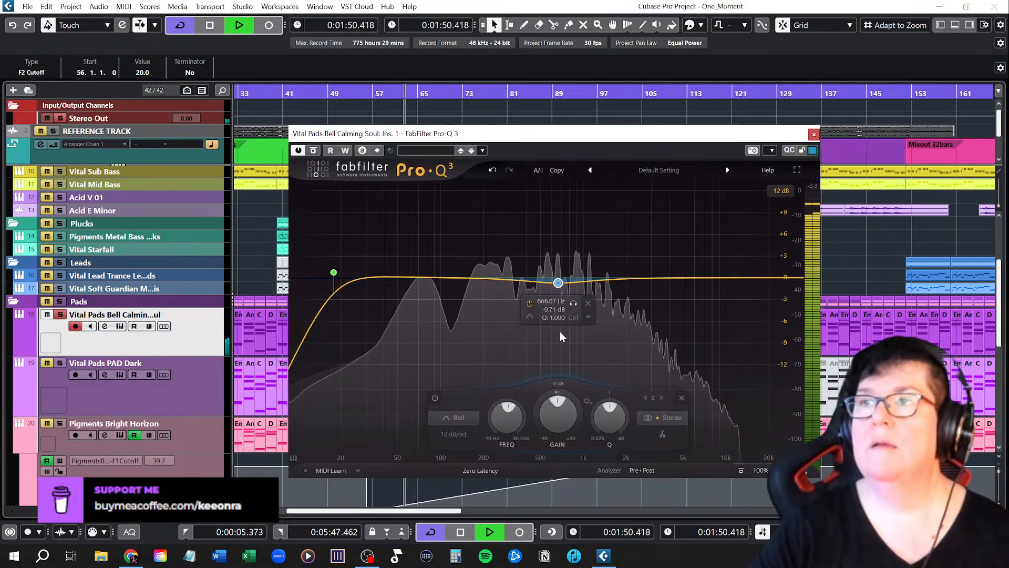
pyautogui.click(461, 418)
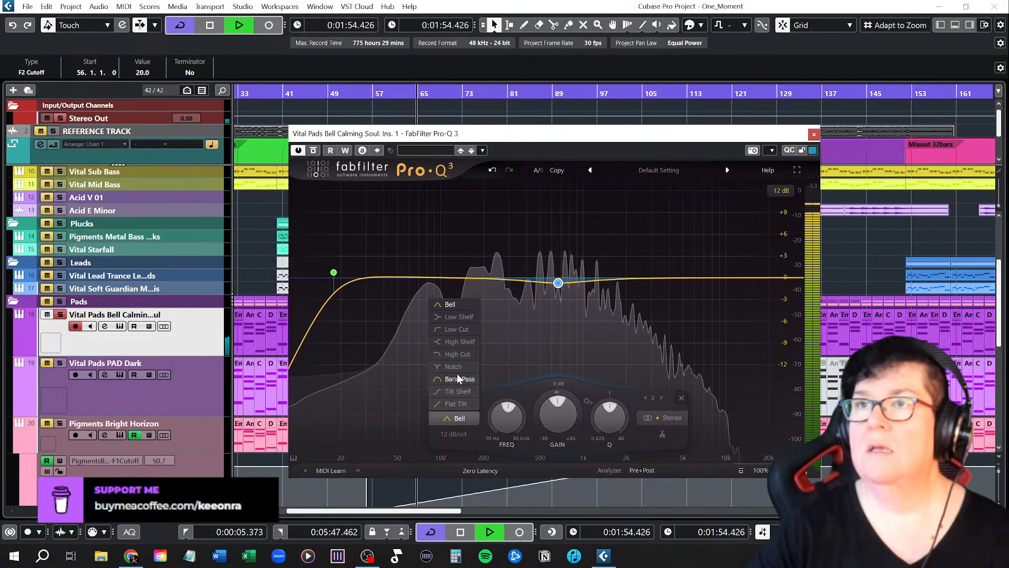
pyautogui.click(457, 354)
# Step: Sweep the High Cut band up to about 4400 Hz and down to about 238 Hz, then close the equalizer and stop playback
pyautogui.moveTo(558, 281); pyautogui.dragTo(674, 189)
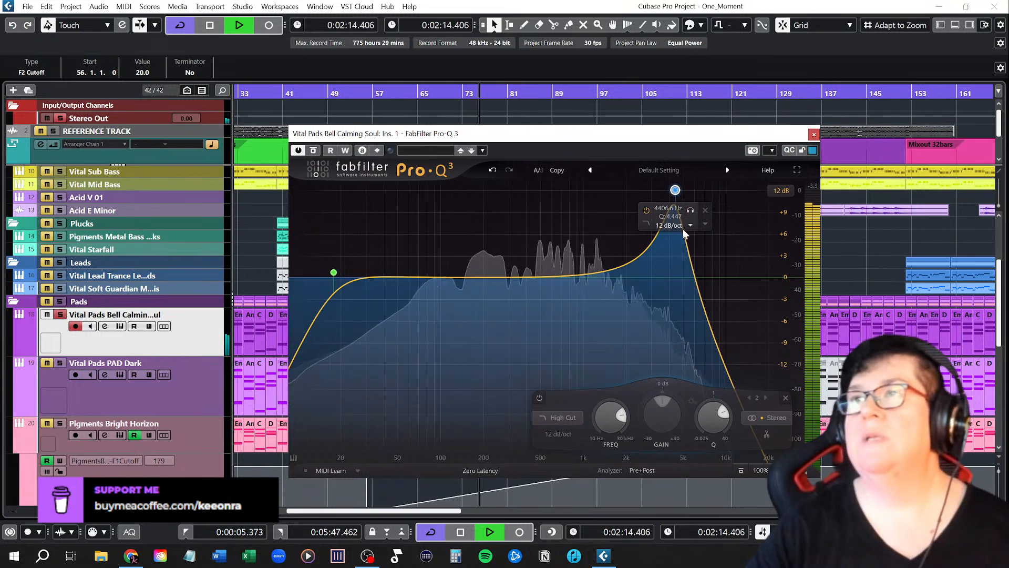
pyautogui.moveTo(675, 192); pyautogui.dragTo(495, 280)
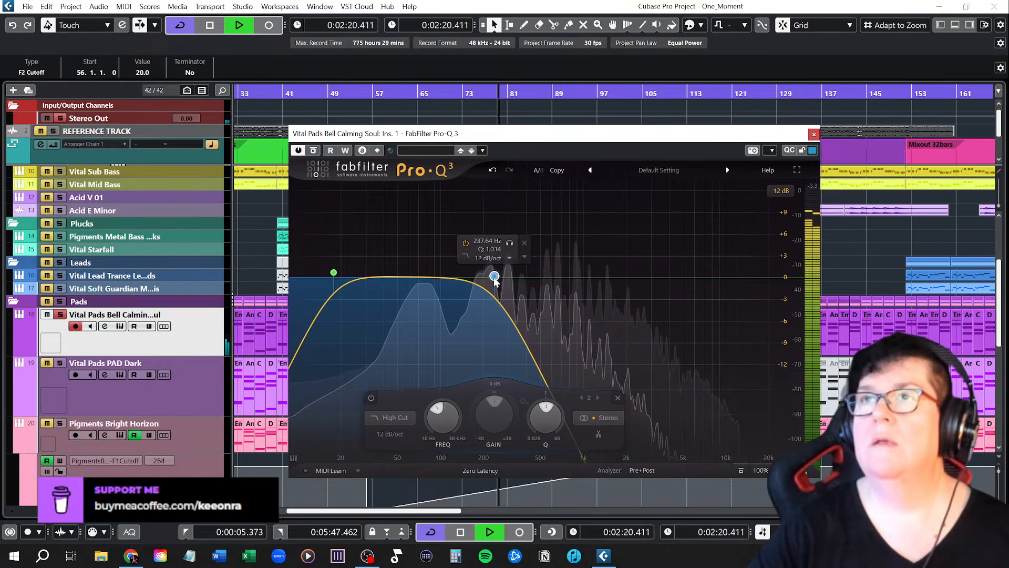
pyautogui.click(813, 135)
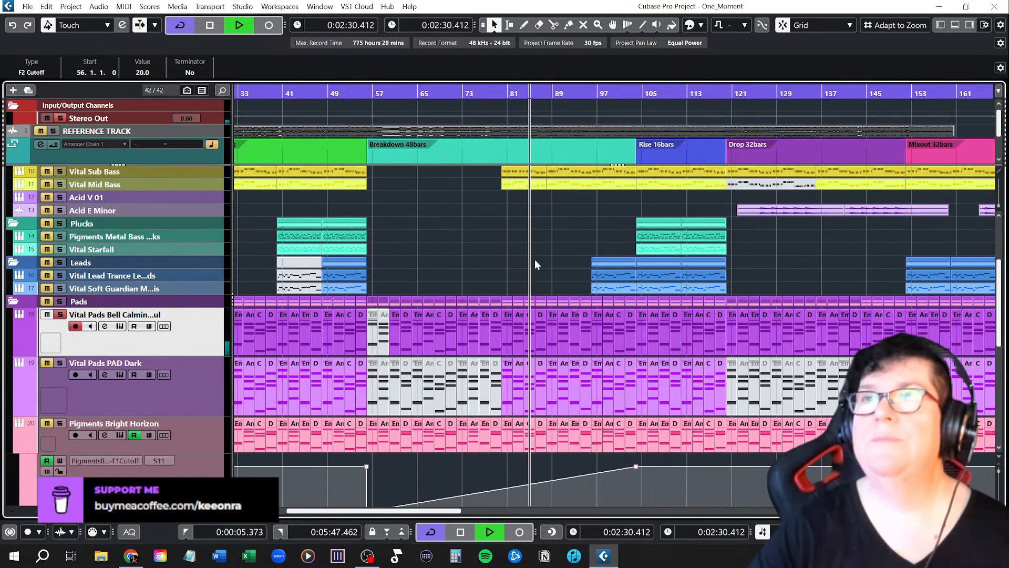
pyautogui.press('space')
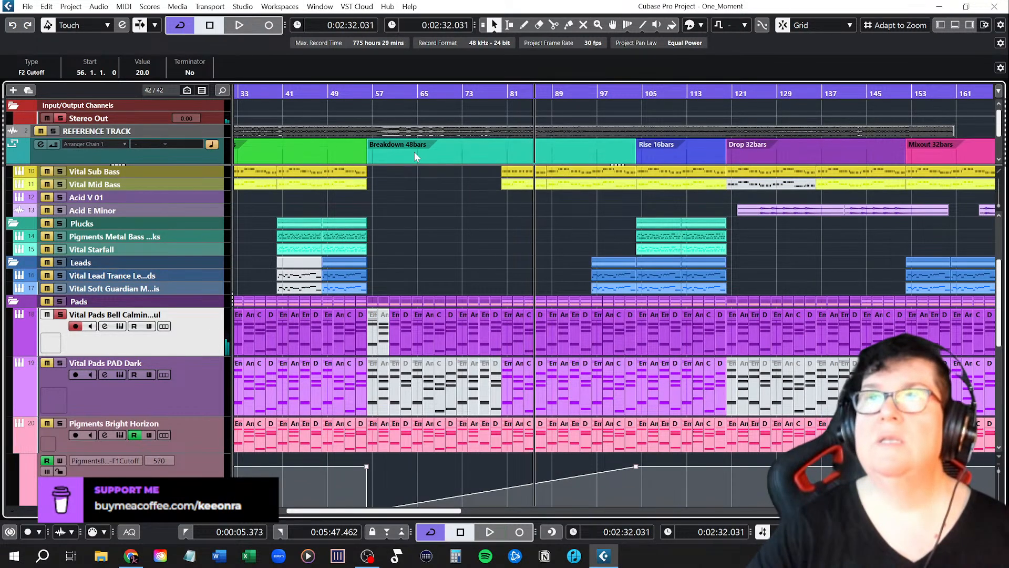
# Step: Place the playhead where the muted Bell pad events end in the Breakdown and reopen the pad's Pro-Q 3 with automation writing enabled
pyautogui.click(396, 94)
pyautogui.moveTo(397, 94); pyautogui.dragTo(391, 104)
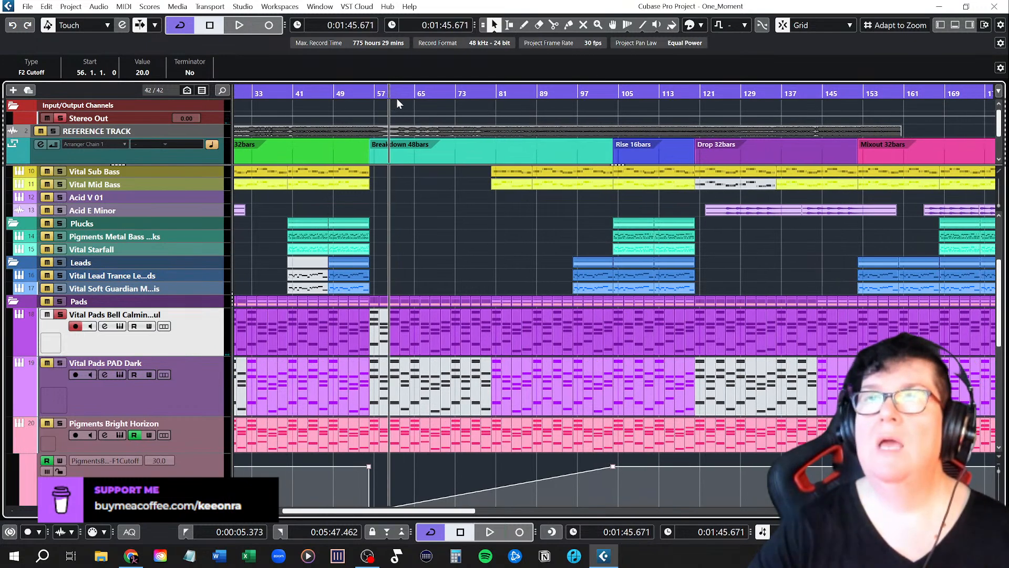
pyautogui.scroll(2, 412, 304)
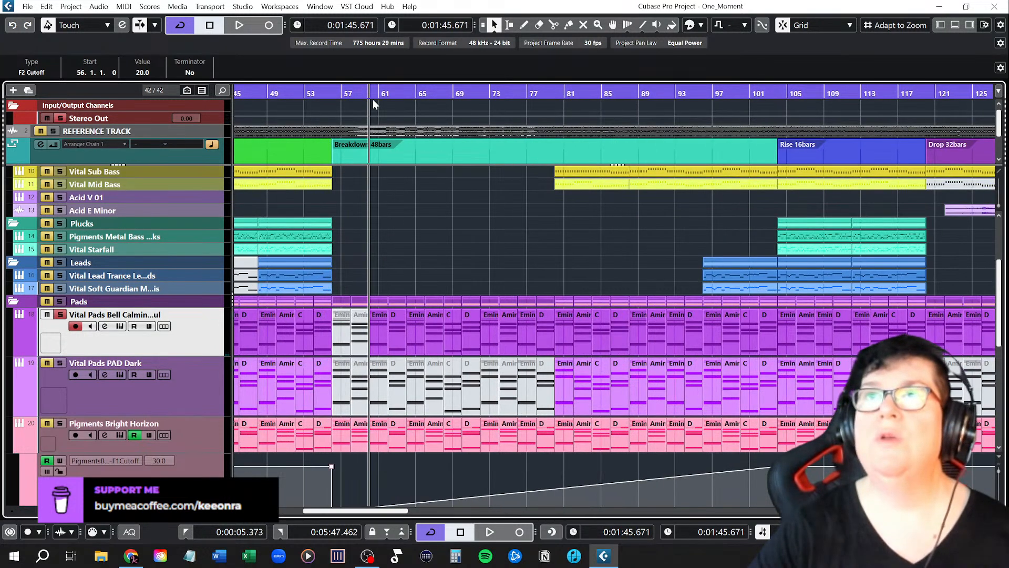
pyautogui.click(105, 326)
pyautogui.click(370, 208)
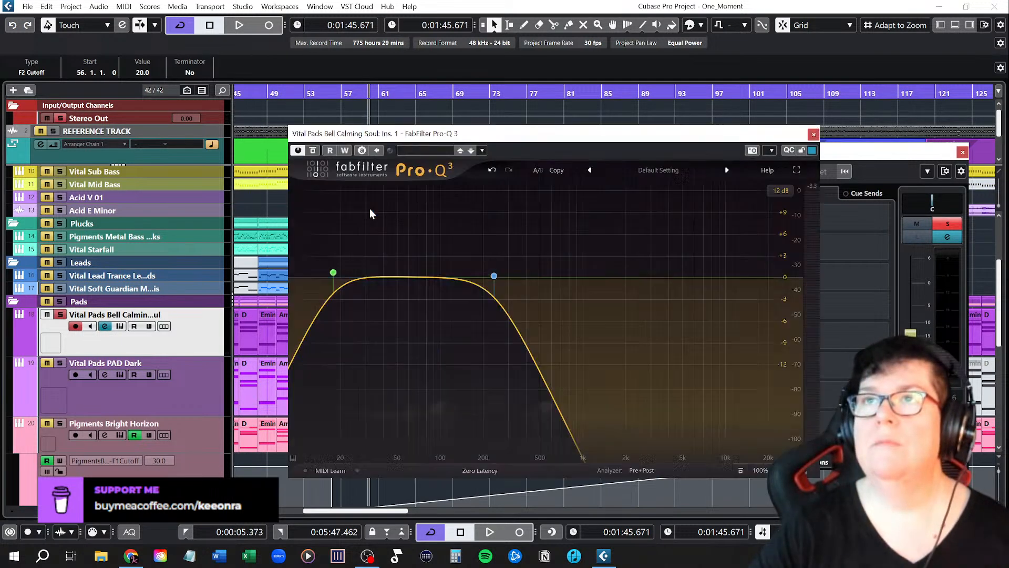
pyautogui.click(346, 152)
# Step: Delete the High Cut band from the Bell pad's Pro-Q 3 curve
pyautogui.moveTo(496, 262)
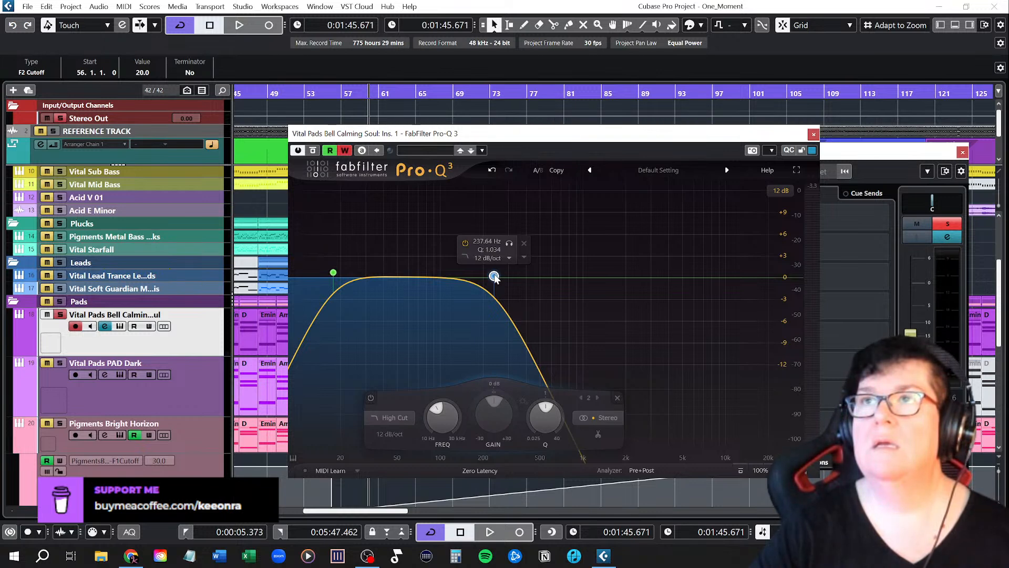
pyautogui.click(496, 276)
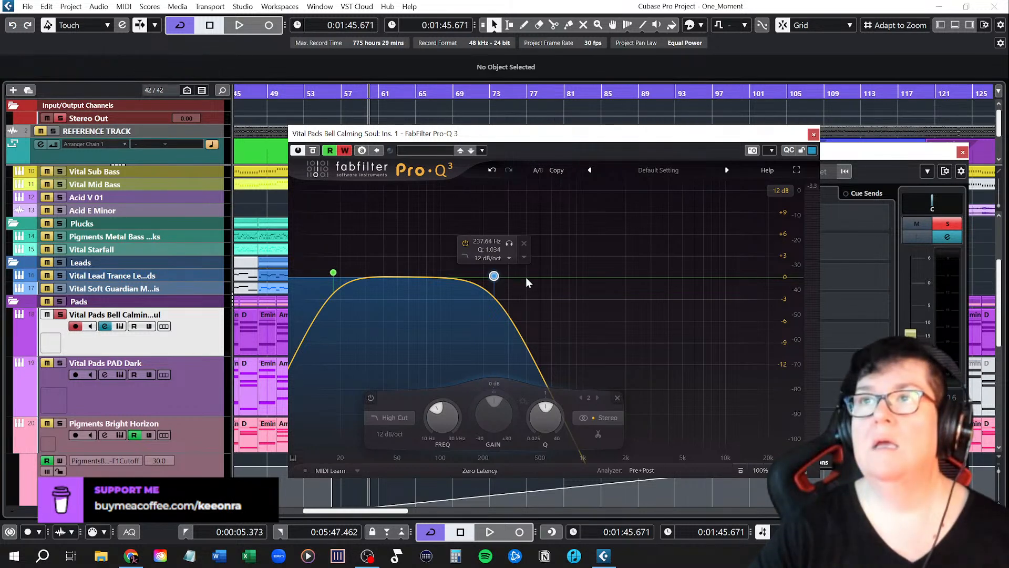
pyautogui.rightClick(494, 277)
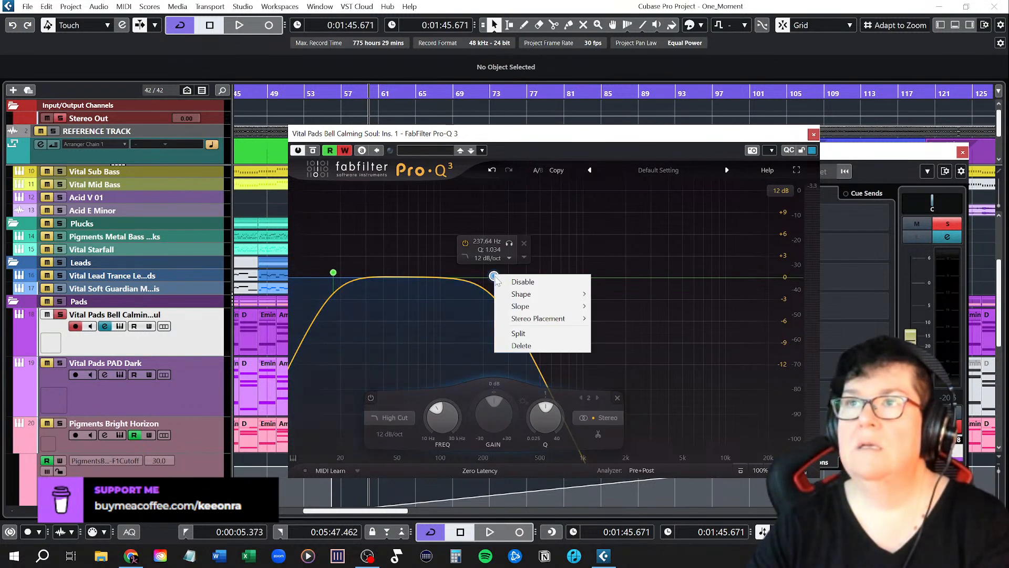
pyautogui.click(514, 347)
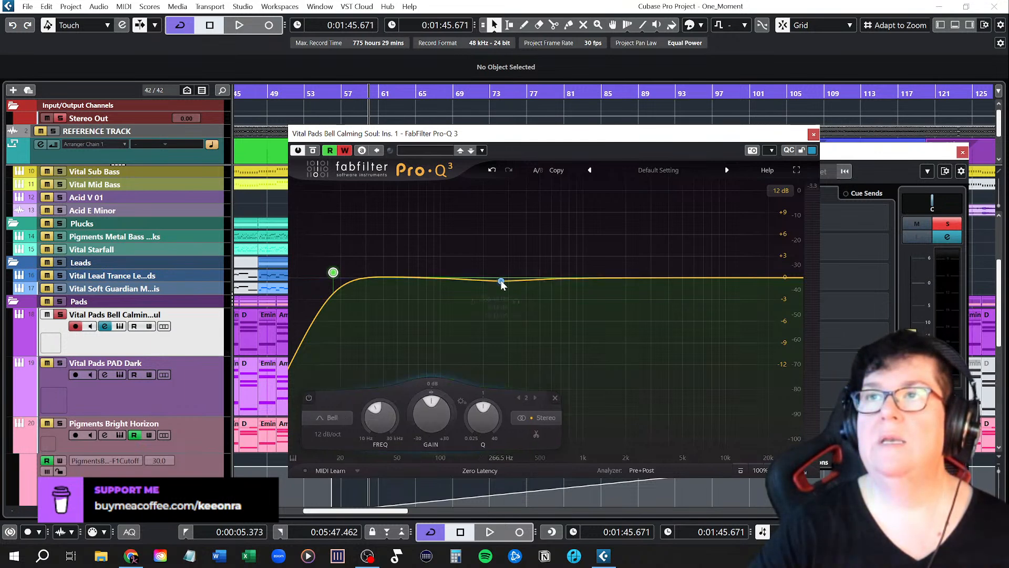
# Step: Add a new Pro-Q 3 band at about 266 Hz and set its shape to High Cut
pyautogui.click(501, 284)
pyautogui.click(397, 418)
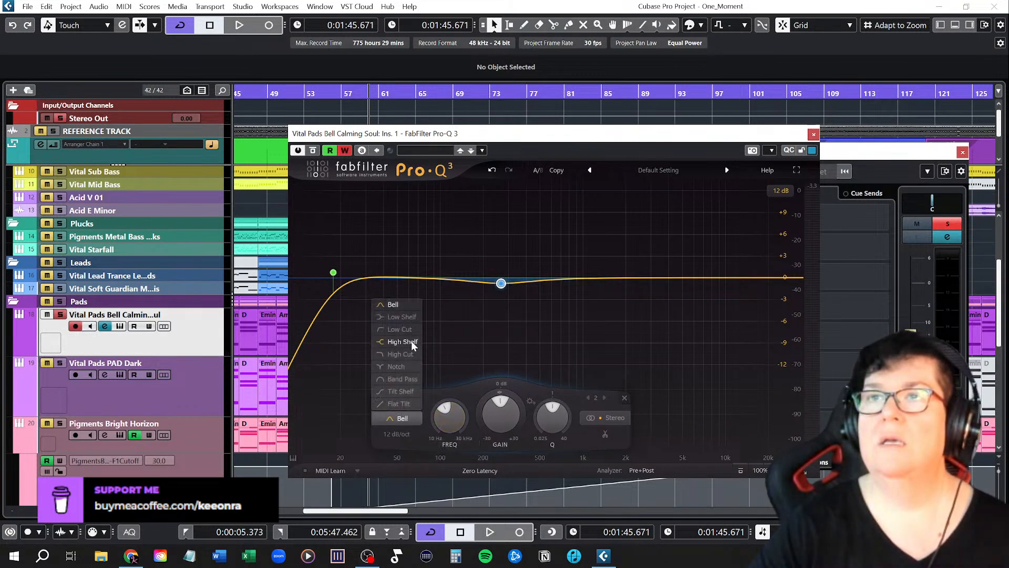
pyautogui.click(405, 354)
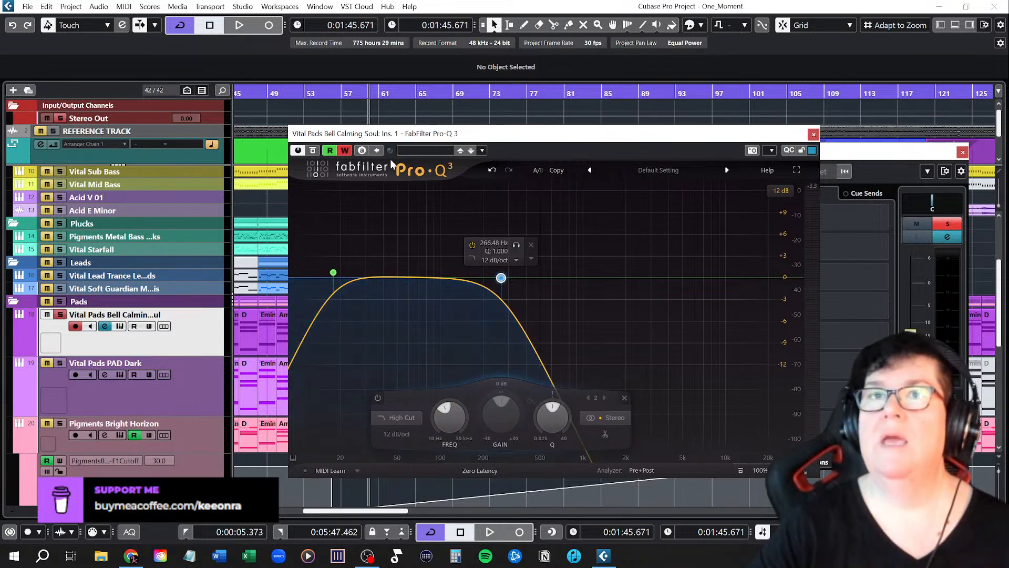
# Step: Start playback with automation writing active, reposition the Pro-Q 3 window and close the channel settings
pyautogui.click(239, 25)
pyautogui.moveTo(498, 275)
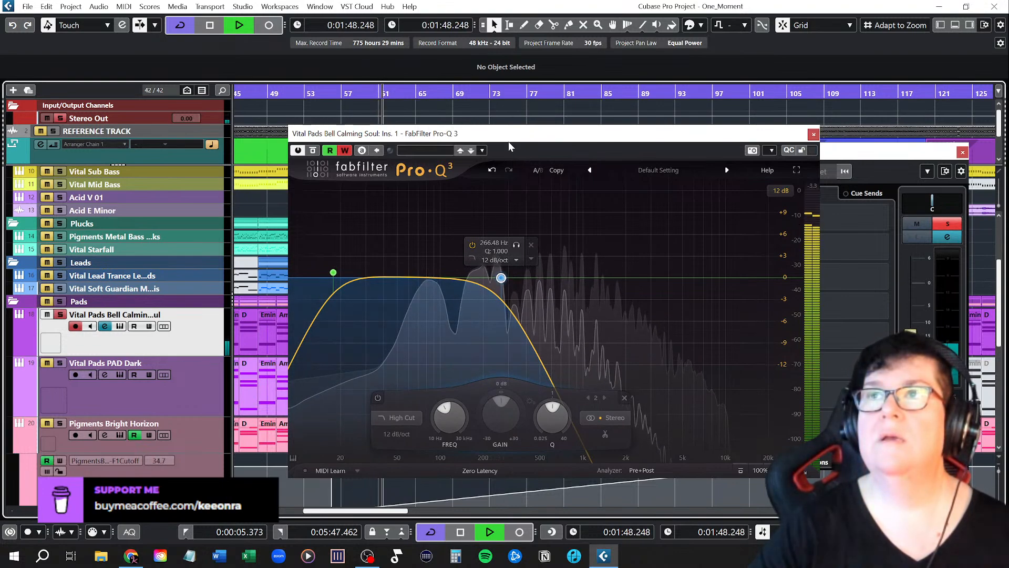
pyautogui.moveTo(581, 134)
pyautogui.mouseDown()
pyautogui.moveTo(708, 208)
pyautogui.moveTo(825, 198)
pyautogui.moveTo(504, 136)
pyautogui.moveTo(846, 230)
pyautogui.moveTo(1008, 245)
pyautogui.moveTo(592, 147)
pyautogui.mouseUp()
pyautogui.click(962, 152)
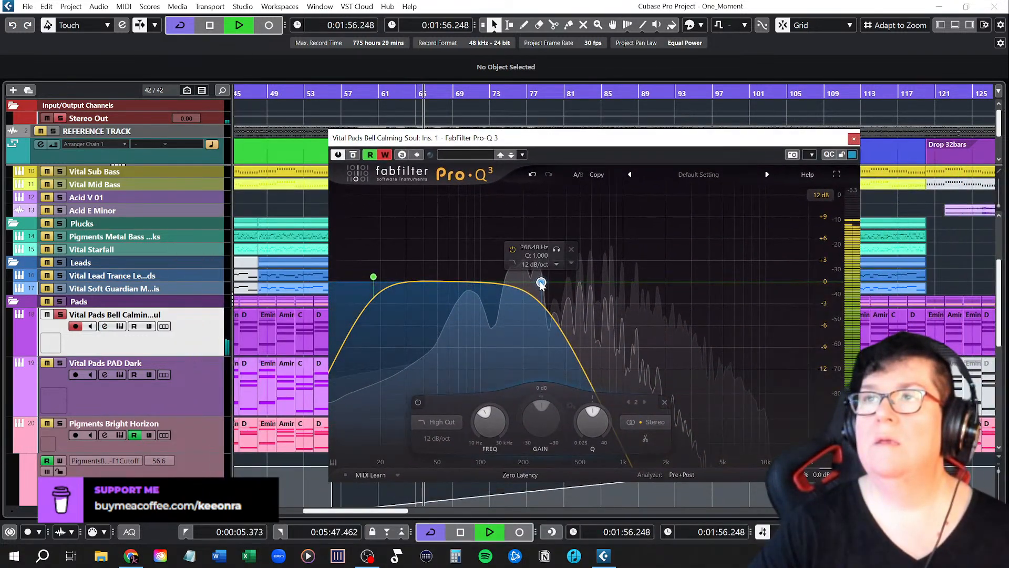
# Step: Record a High Cut frequency sweep up to about 5720 Hz on the Bell pad, stop playback and close Pro-Q 3
pyautogui.moveTo(540, 284); pyautogui.dragTo(545, 284)
pyautogui.moveTo(550, 284); pyautogui.dragTo(556, 285)
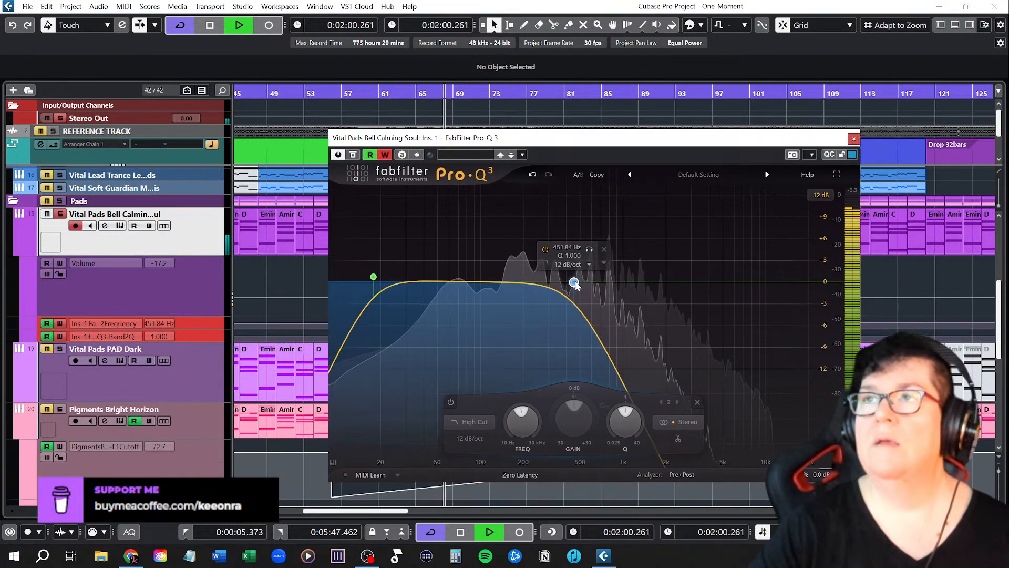
pyautogui.moveTo(585, 283); pyautogui.dragTo(731, 283)
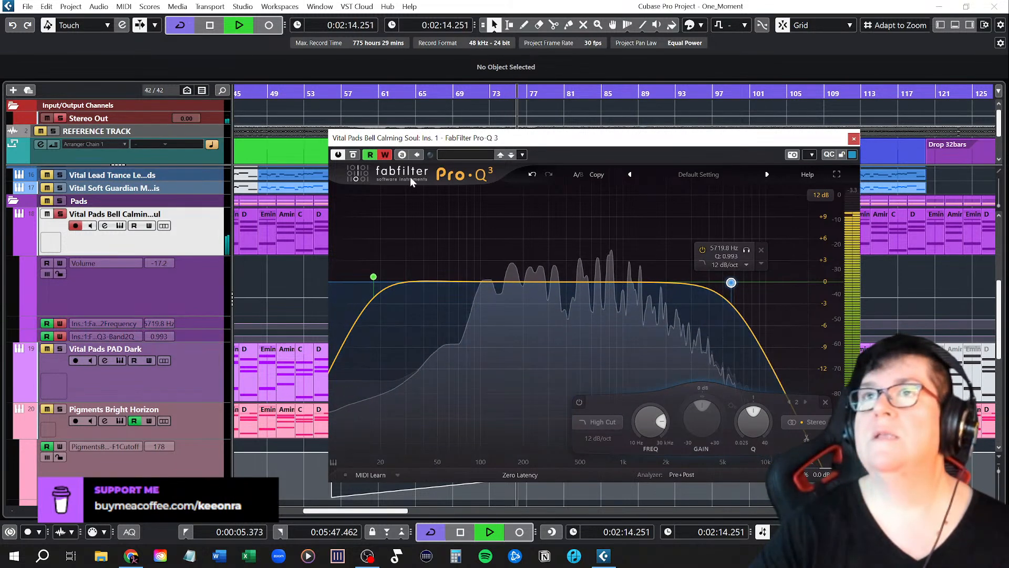
pyautogui.press('space')
pyautogui.click(853, 140)
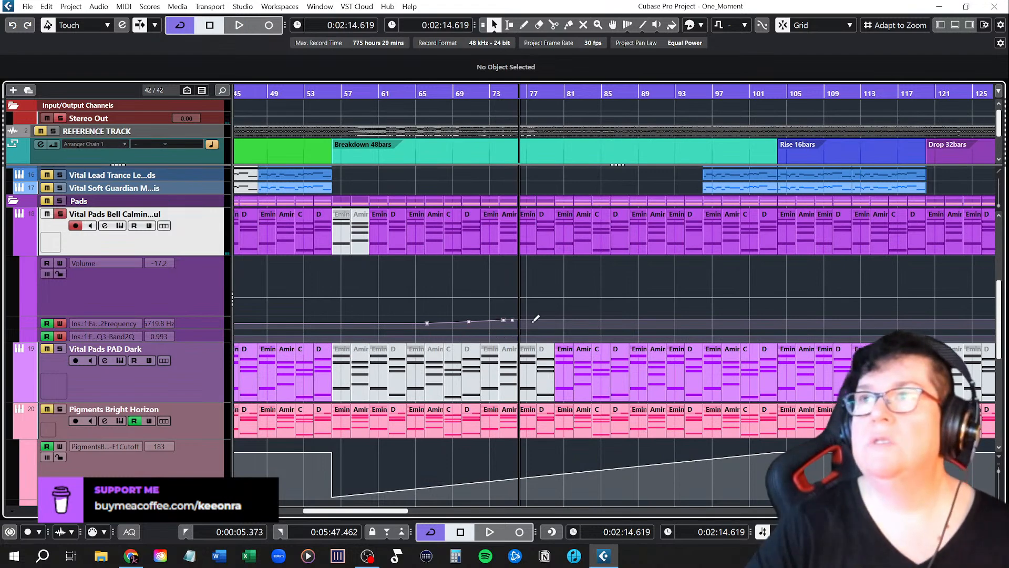
# Step: Disable automation writing for the Bell pad's Pro-Q 3 parameters, hide the Band 2 Q lane and enlarge the Band 2 Frequency lane
pyautogui.moveTo(201, 341)
pyautogui.mouseDown()
pyautogui.moveTo(201, 444)
pyautogui.moveTo(200, 351)
pyautogui.mouseUp()
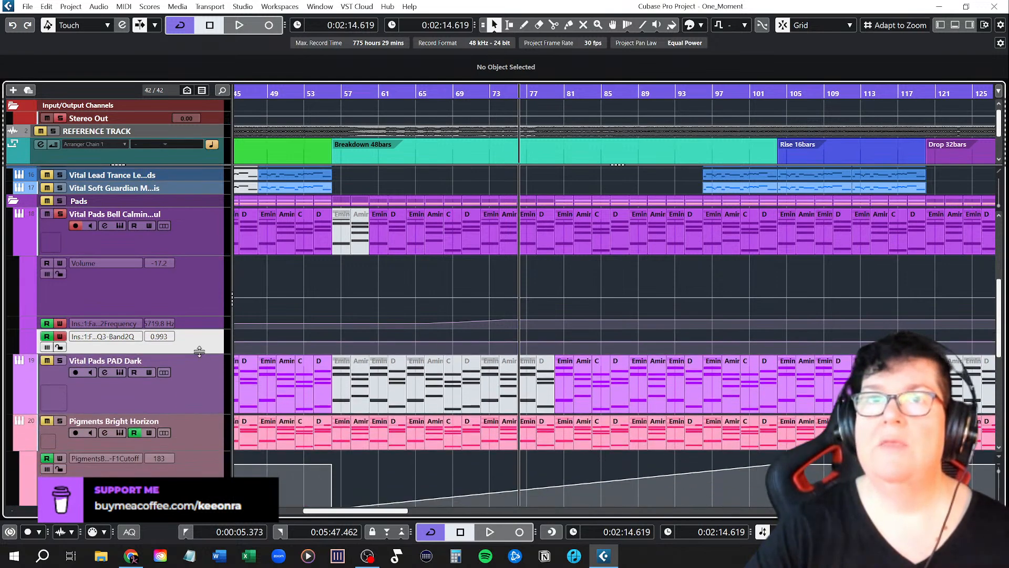
pyautogui.click(60, 337)
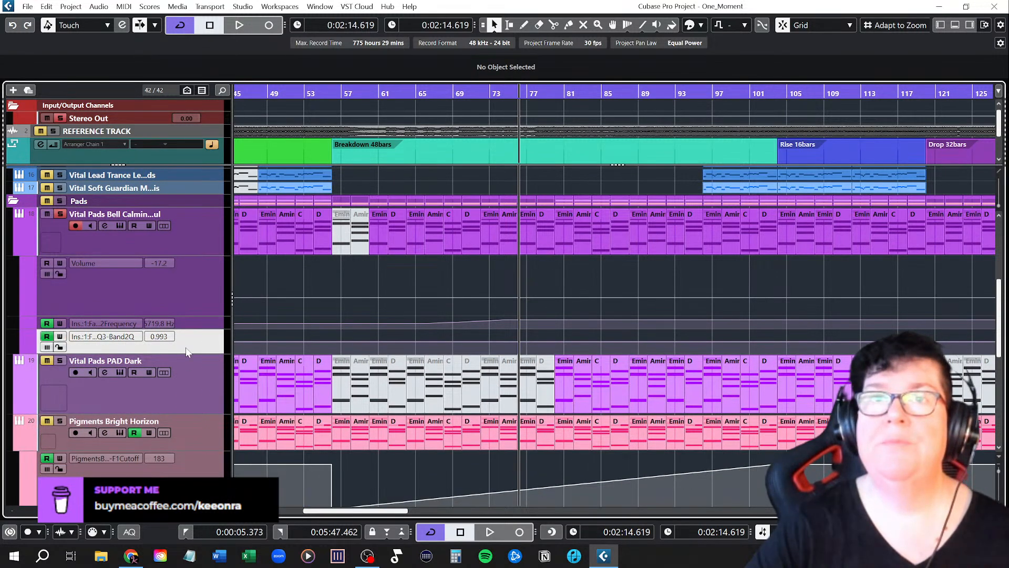
pyautogui.click(24, 335)
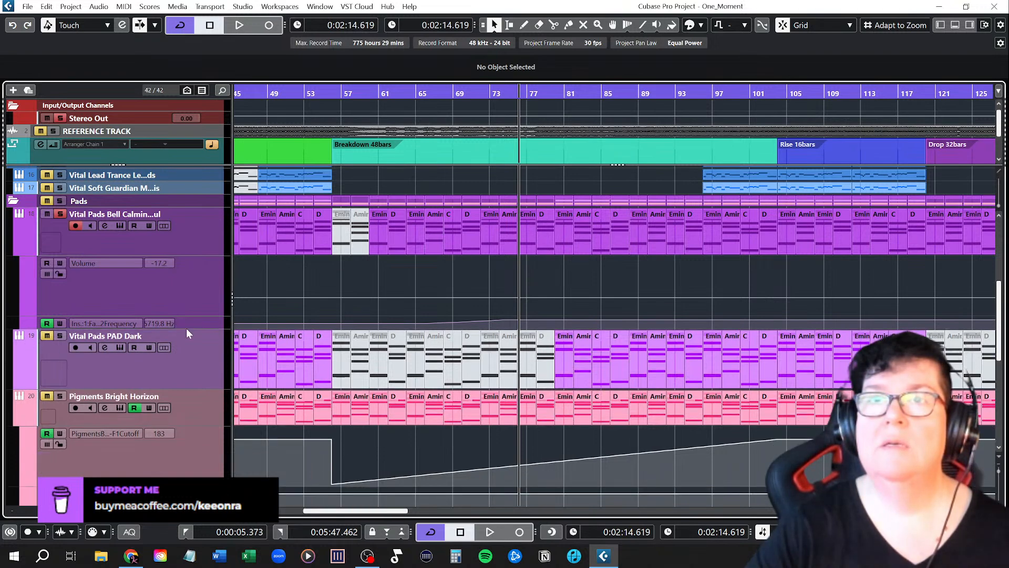
pyautogui.click(188, 333)
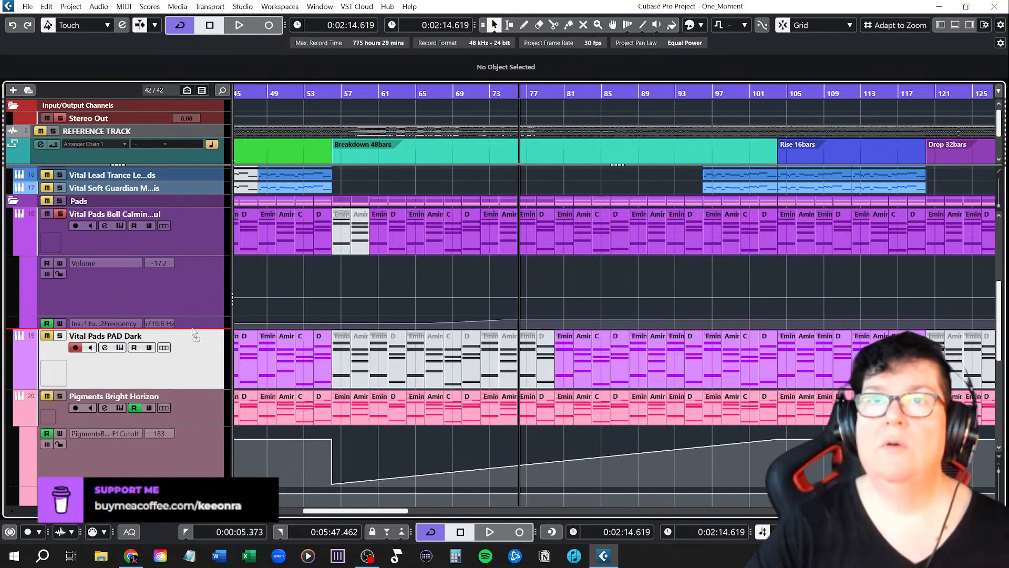
pyautogui.moveTo(202, 327); pyautogui.dragTo(192, 412)
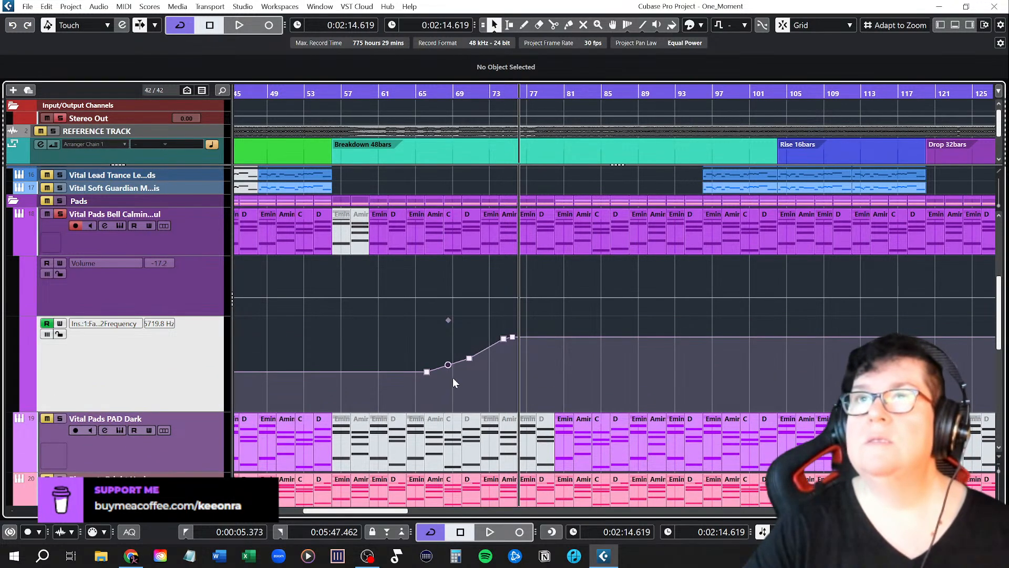
# Step: Add a Band 2 Frequency point at bar 60 and delete the recorded points at bars 66, 71 and 74
pyautogui.scroll(3, 374, 366)
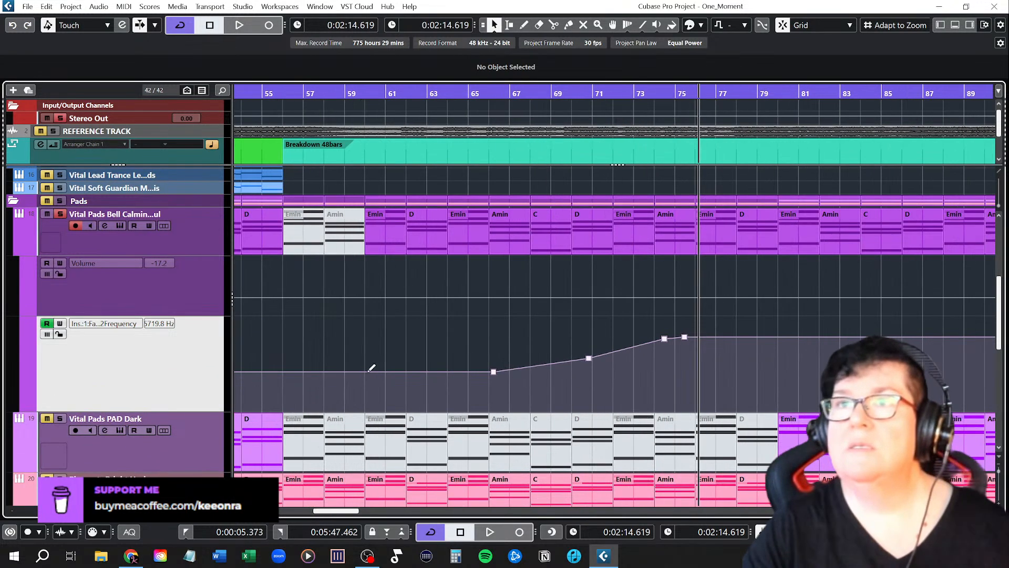
pyautogui.click(366, 371)
pyautogui.click(493, 372)
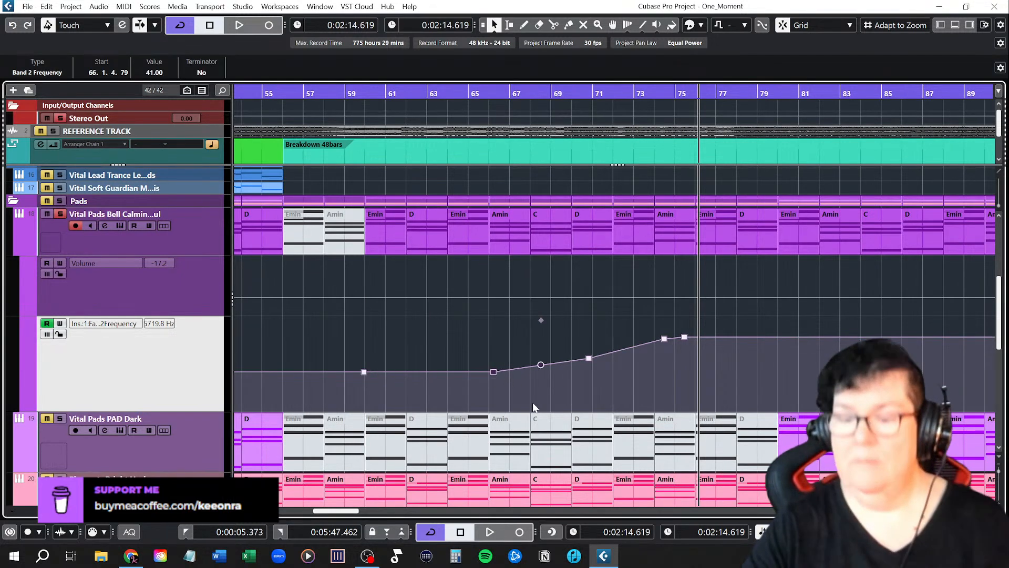
pyautogui.press('Delete')
pyautogui.click(589, 359)
pyautogui.press('Delete')
pyautogui.click(665, 339)
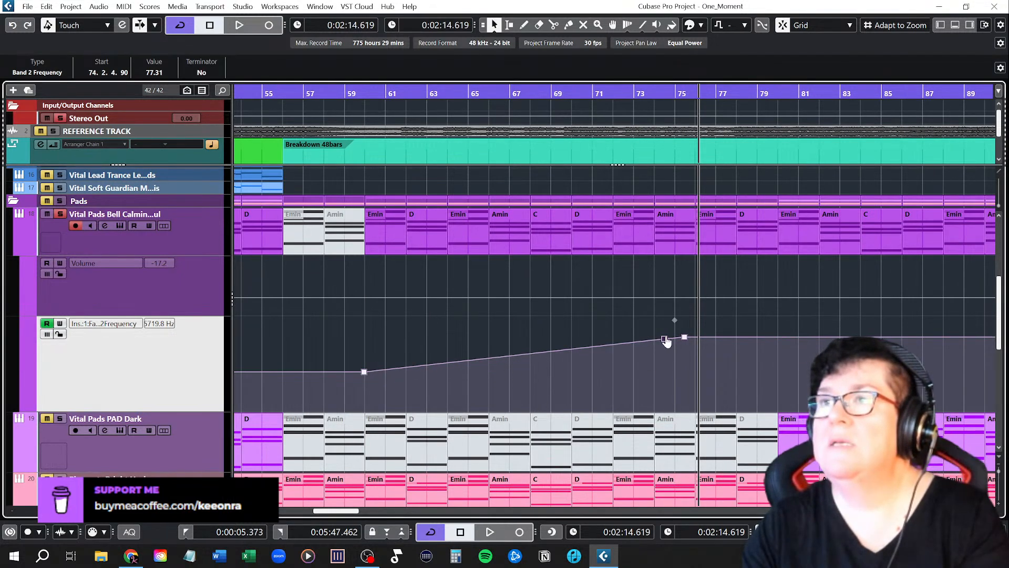
pyautogui.press('Delete')
# Step: Add a Band 2 Frequency point at the start of the Rise section and delete the recorded point at bar 75
pyautogui.click(684, 337)
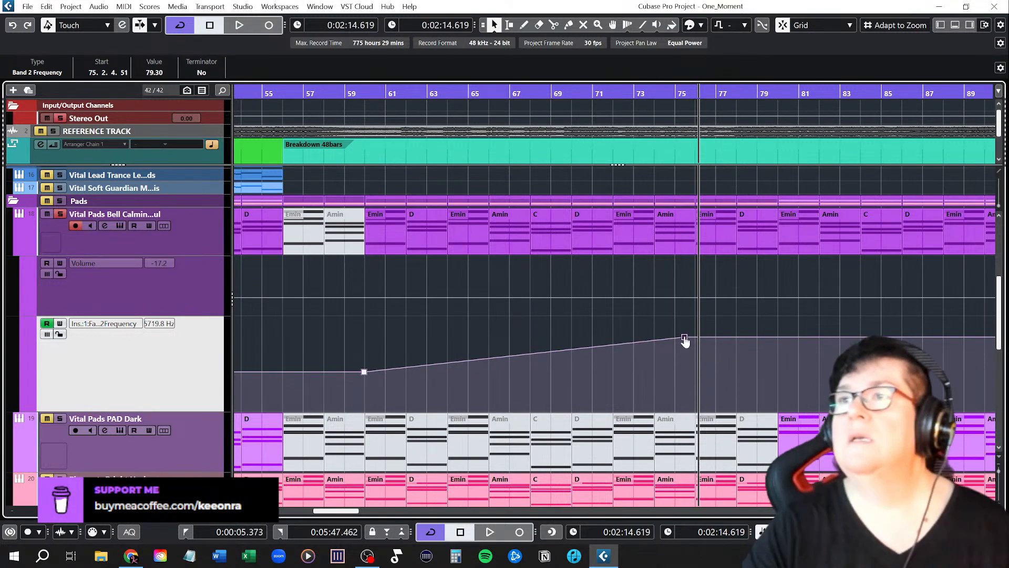
pyautogui.hscroll(8, 767, 348)
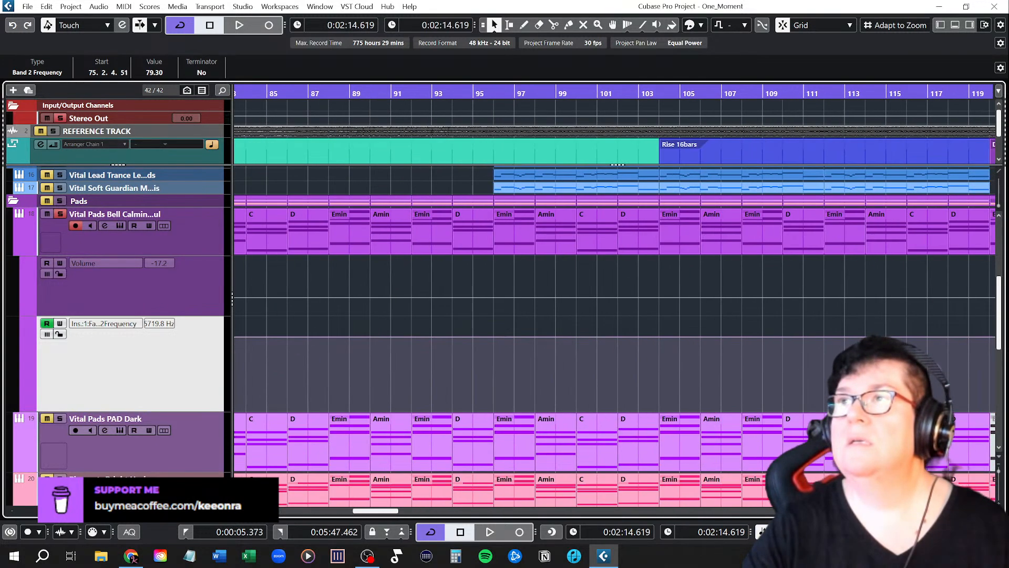
pyautogui.scroll(-5, 610, 336)
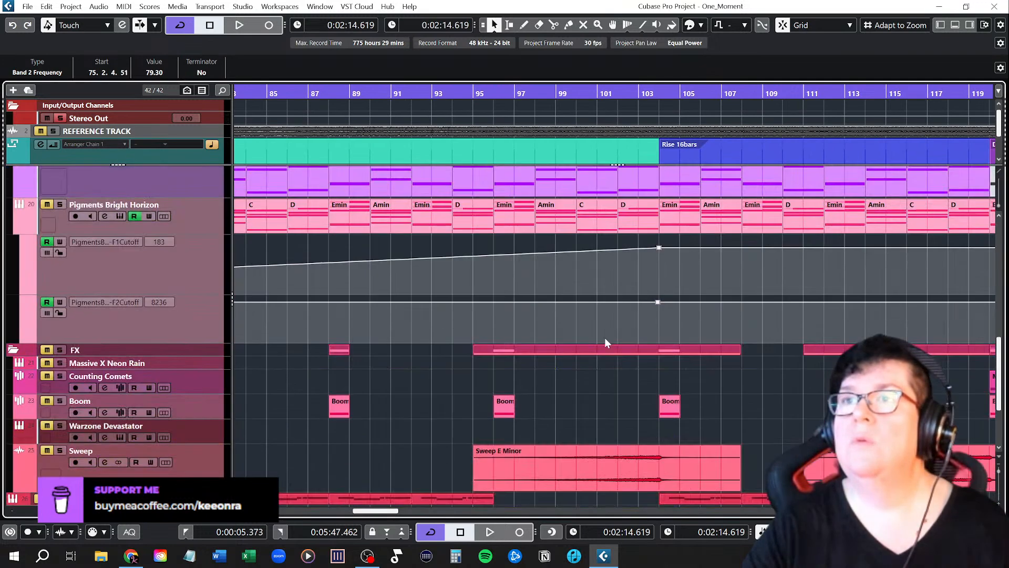
pyautogui.scroll(4, 610, 337)
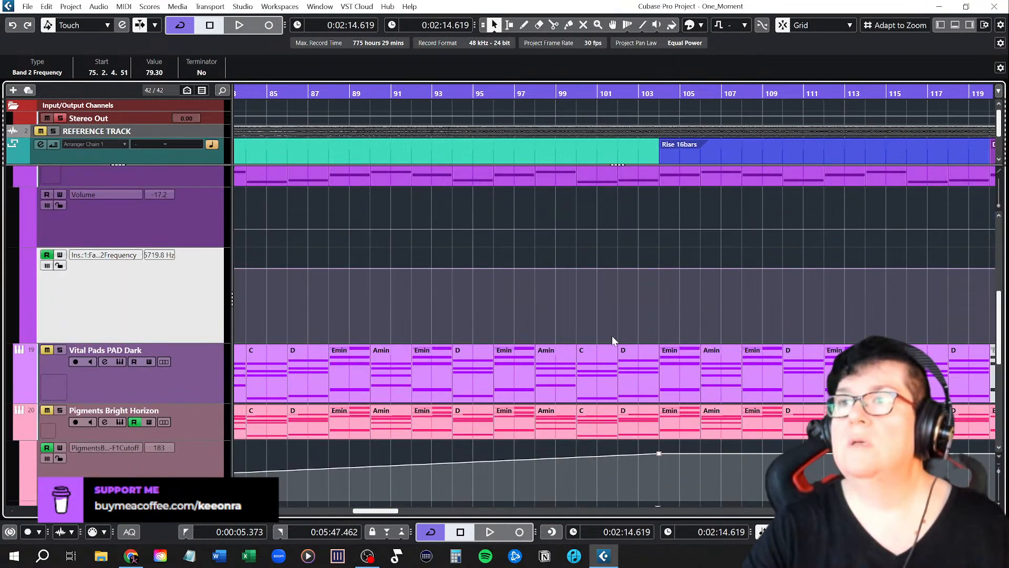
pyautogui.click(662, 268)
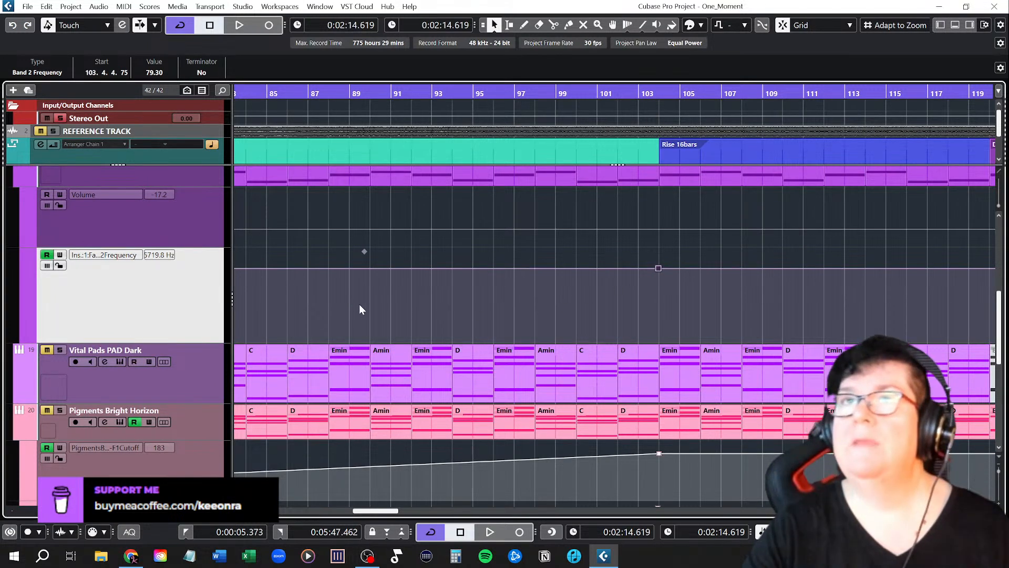
pyautogui.scroll(-4, 352, 305)
pyautogui.hscroll(-4, 351, 307)
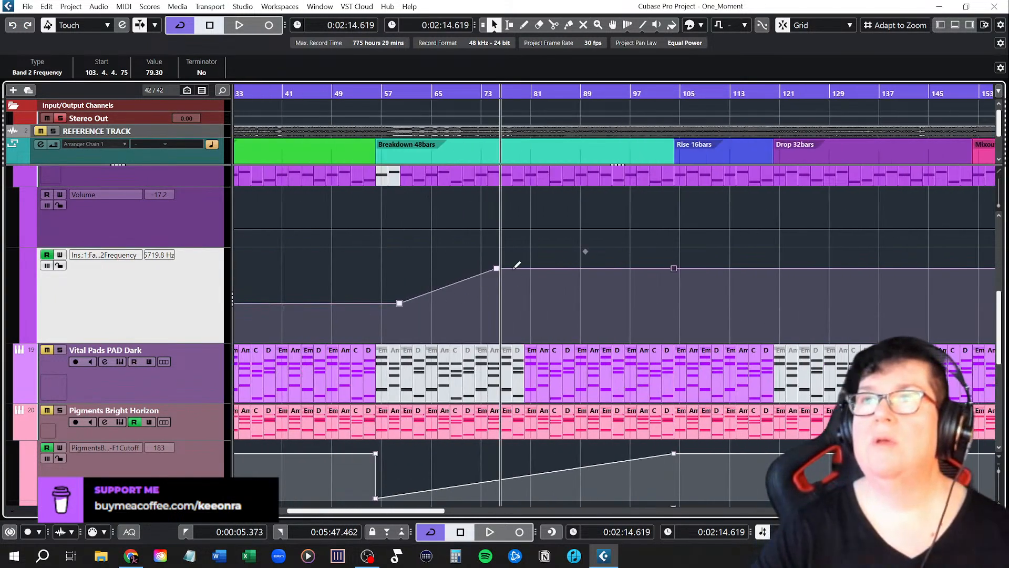
pyautogui.click(496, 269)
pyautogui.press('Delete')
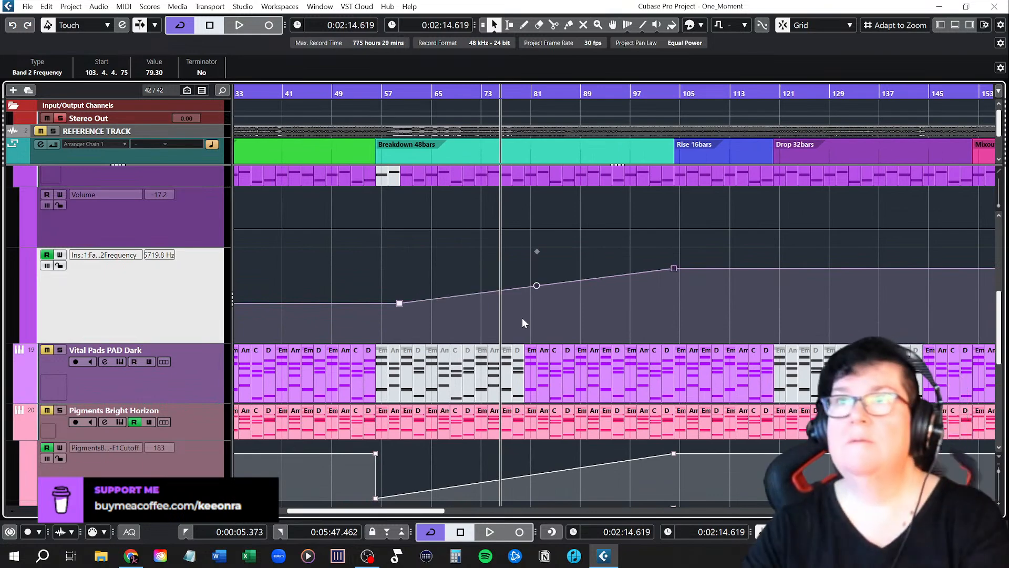
# Step: Add Band 2 Frequency points at the Breakdown's start and bar 58, and move the first one to bar 57 with value 78.57
pyautogui.hscroll(-4, 351, 313)
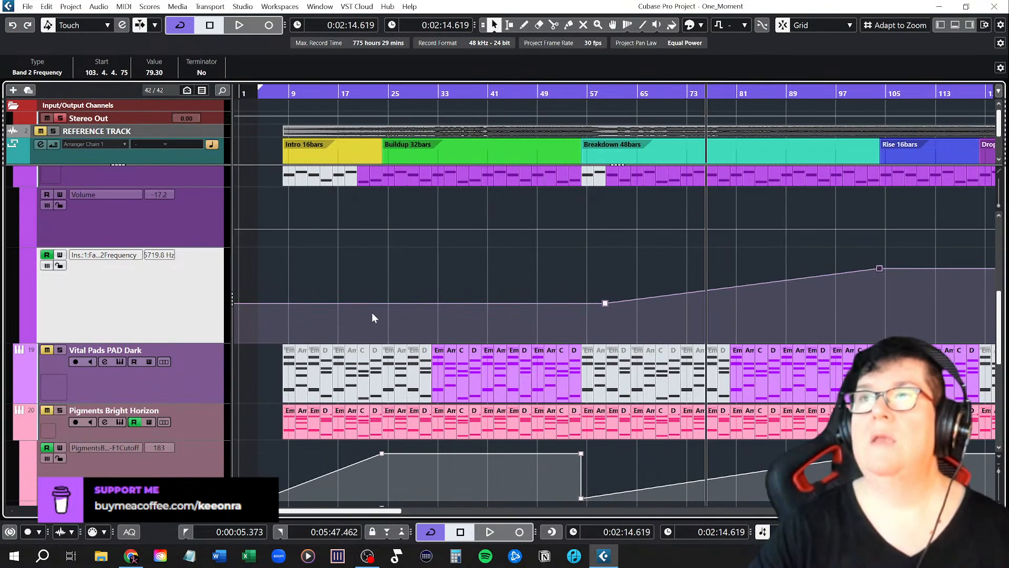
pyautogui.hscroll(6, 666, 324)
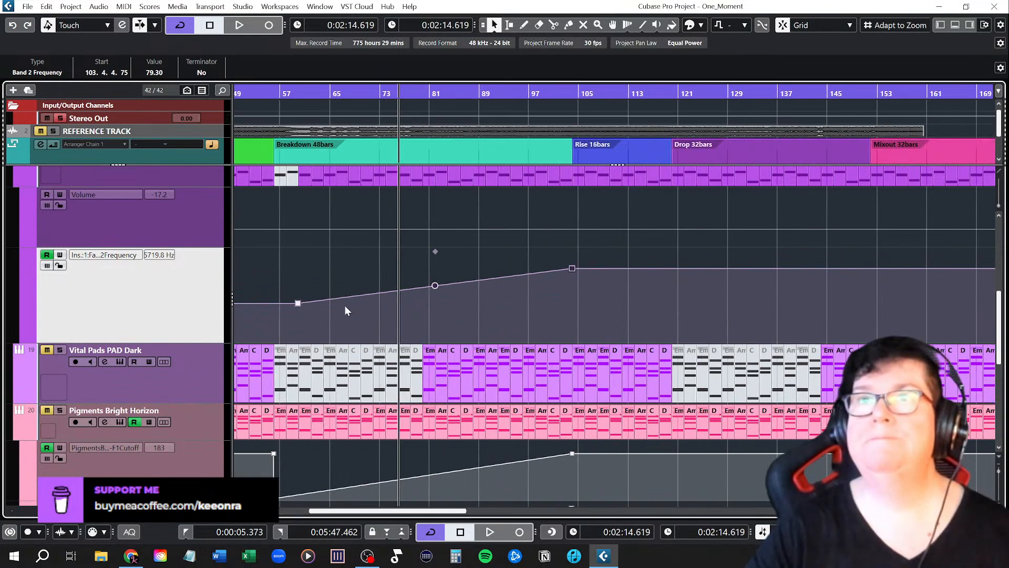
pyautogui.scroll(5, 288, 294)
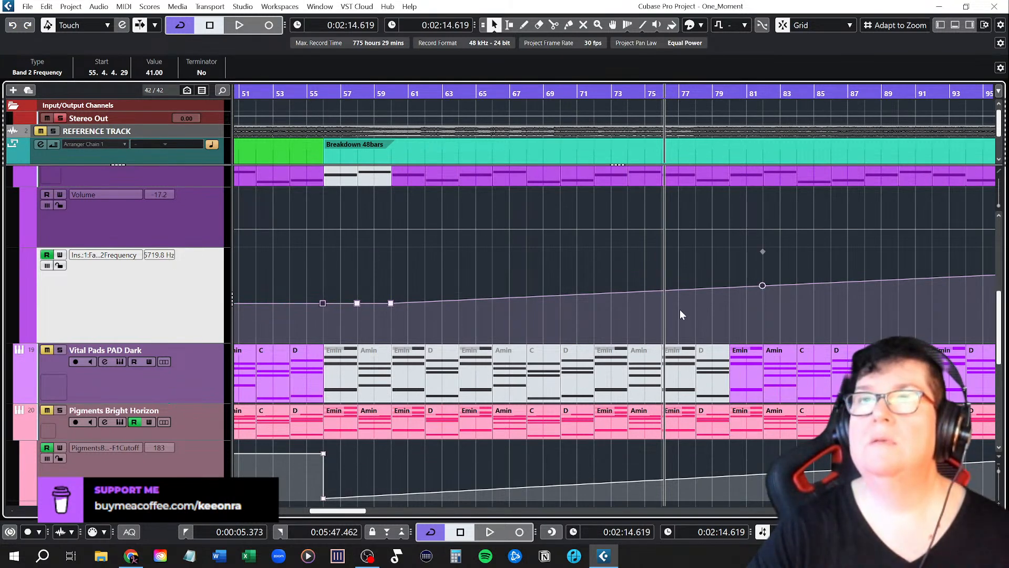
pyautogui.scroll(-6, 680, 314)
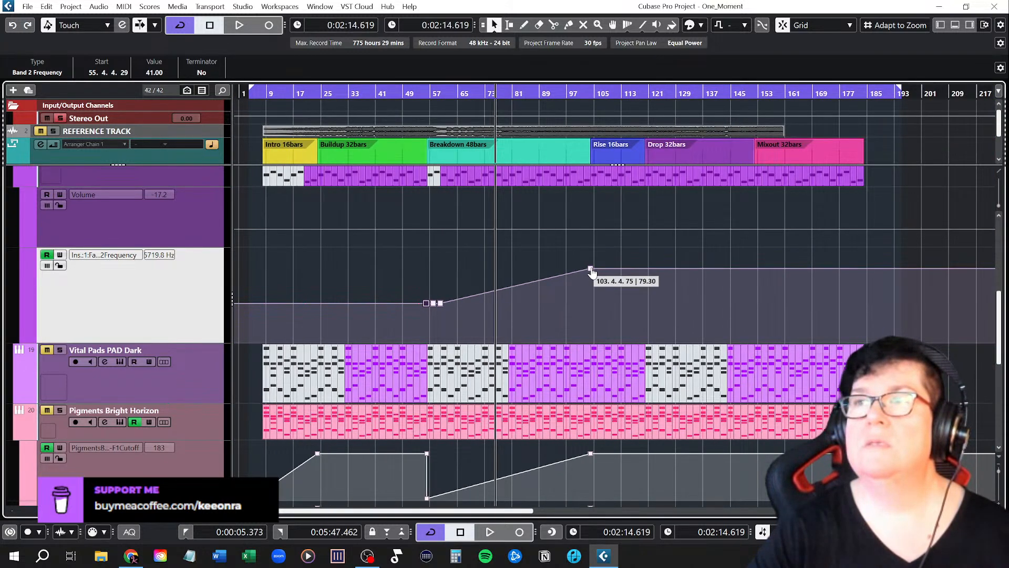
pyautogui.moveTo(427, 309); pyautogui.dragTo(429, 271)
# Step: Play from shortly before the Breakdown to check the Bell pad's filter automation, and stop playback
pyautogui.click(407, 92)
pyautogui.press('space')
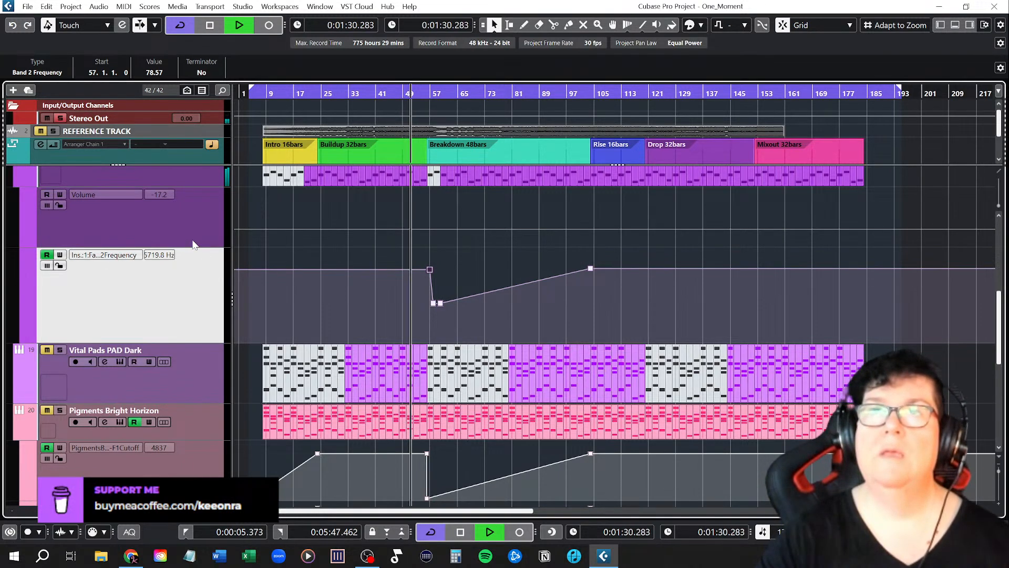
pyautogui.scroll(3, 192, 242)
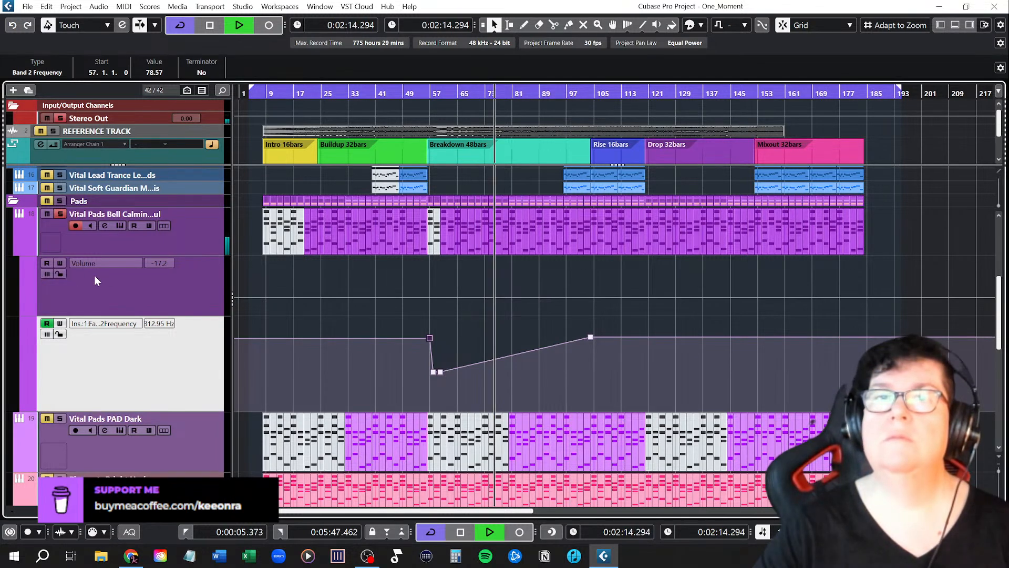
pyautogui.press('space')
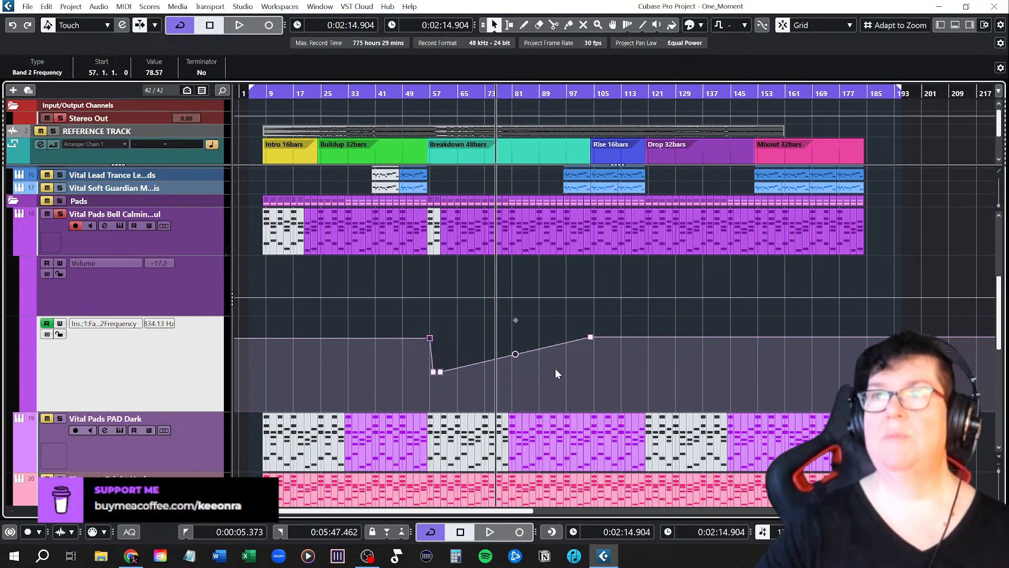
# Step: Unsolo the Vital Pads Bell Calming Soul track and collapse the automation lanes of the Bell pad and Pigments Bright Horizon
pyautogui.scroll(-3, 555, 368)
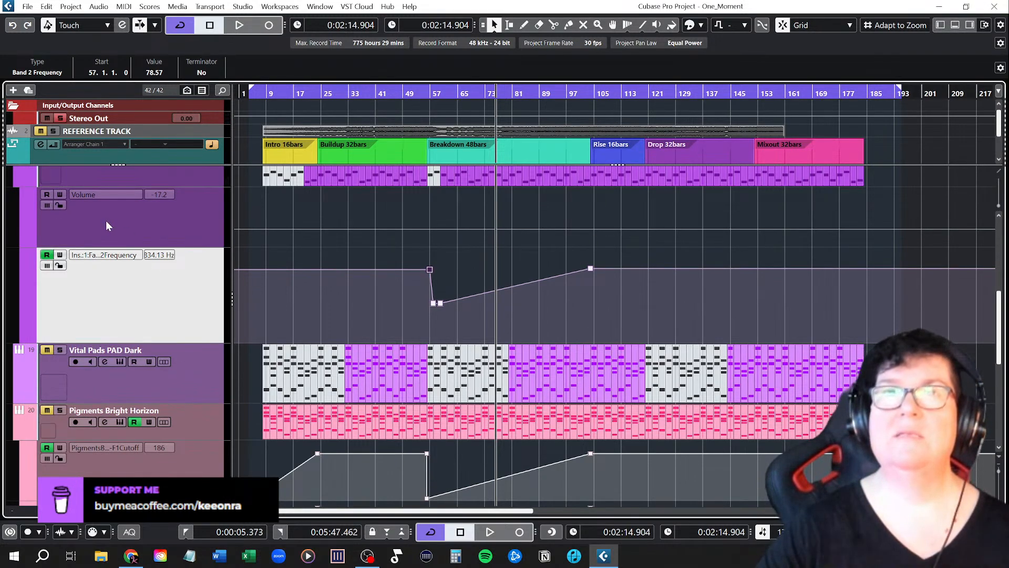
pyautogui.scroll(9, 174, 278)
pyautogui.click(60, 351)
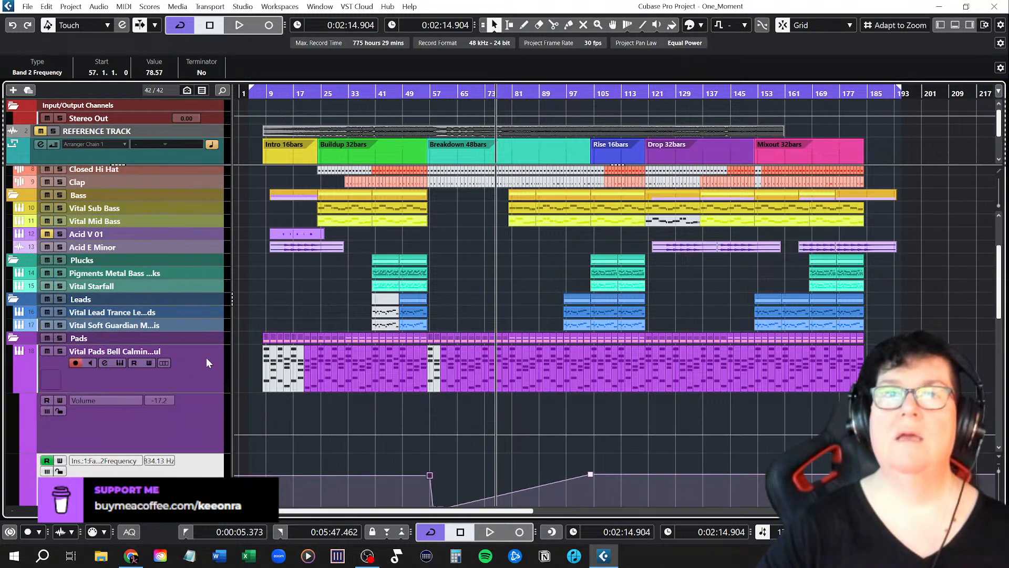
pyautogui.scroll(-8, 205, 357)
pyautogui.scroll(5, 161, 303)
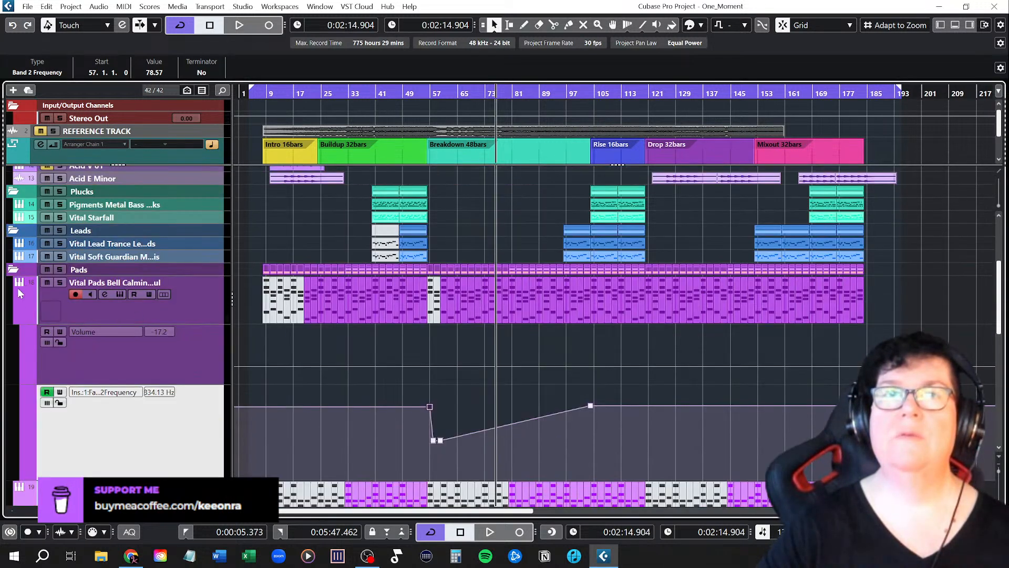
pyautogui.click(18, 318)
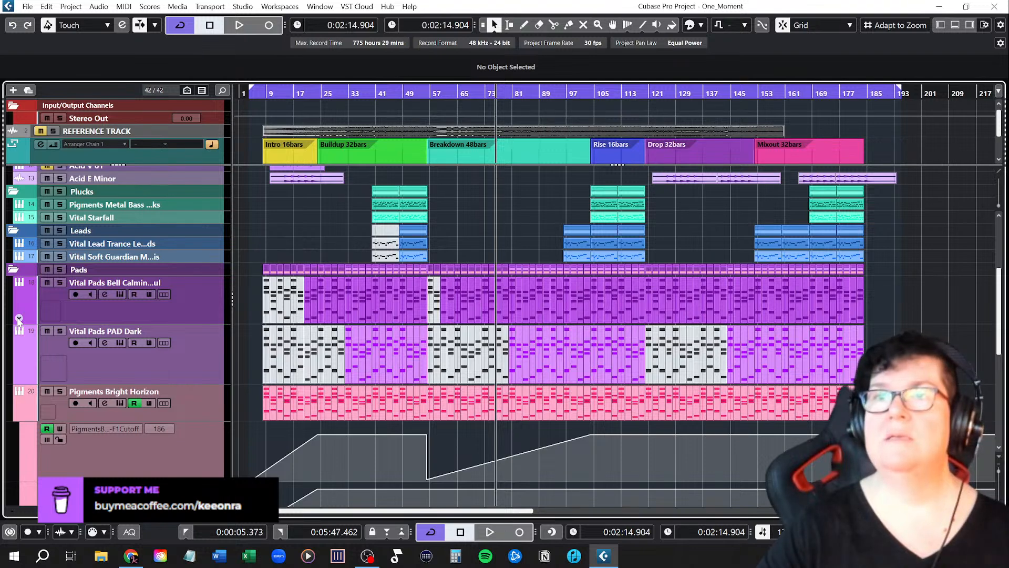
pyautogui.click(19, 415)
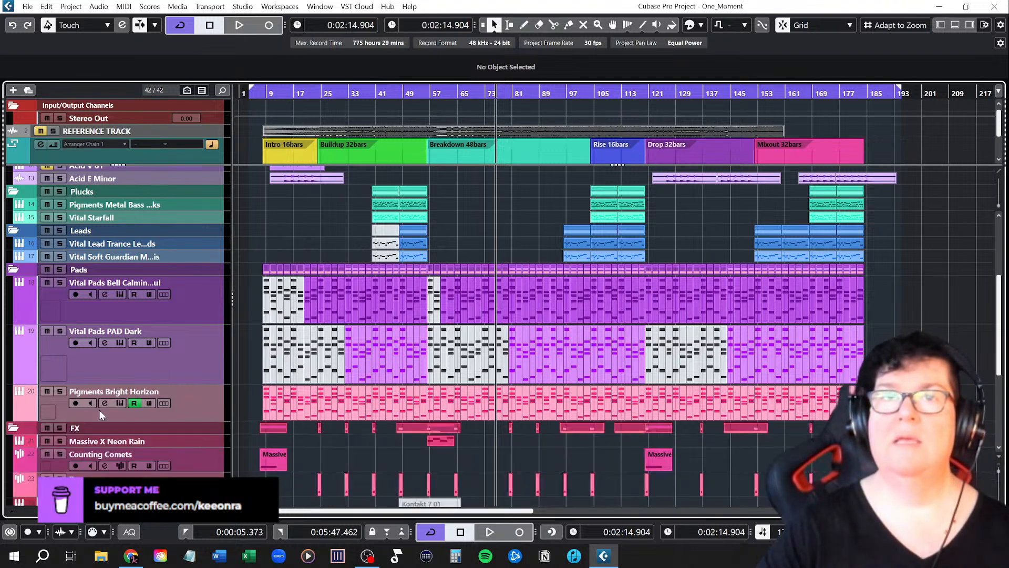
# Step: Reveal the Vital Pads PAD Dark automation lane, inspect the track's inserts and close its channel settings
pyautogui.click(205, 363)
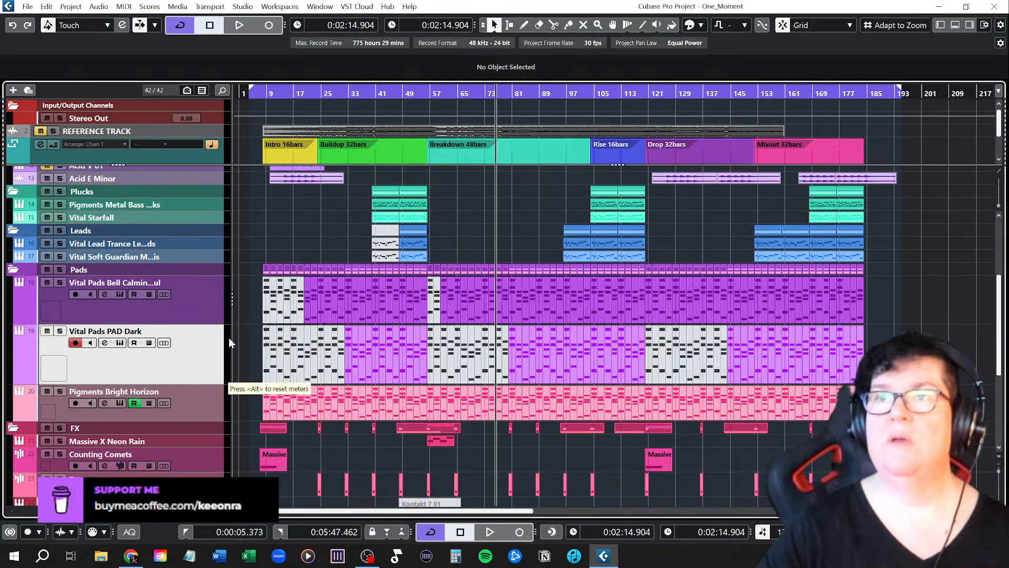
pyautogui.click(19, 379)
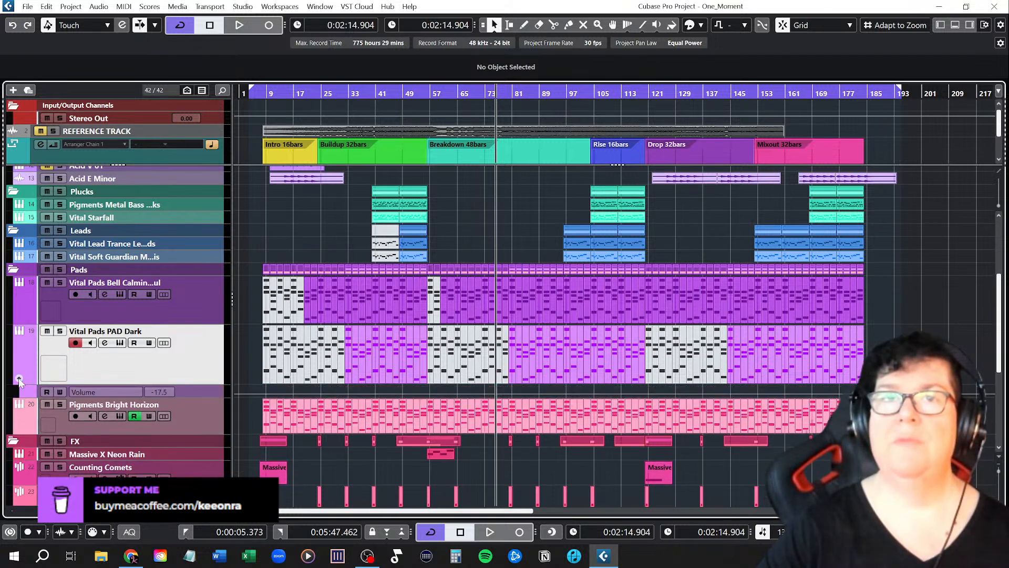
pyautogui.click(105, 343)
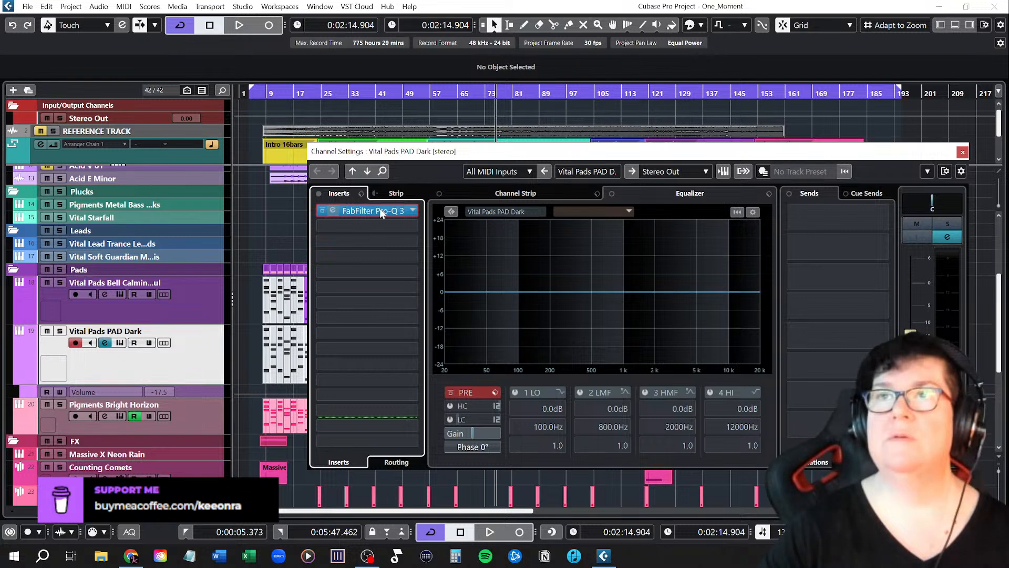
pyautogui.click(963, 157)
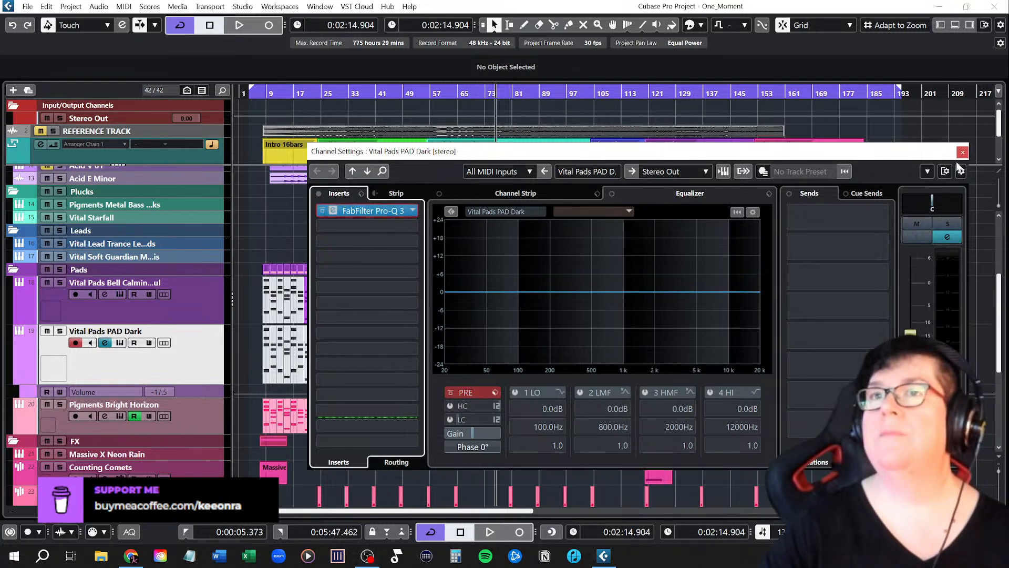
pyautogui.click(962, 153)
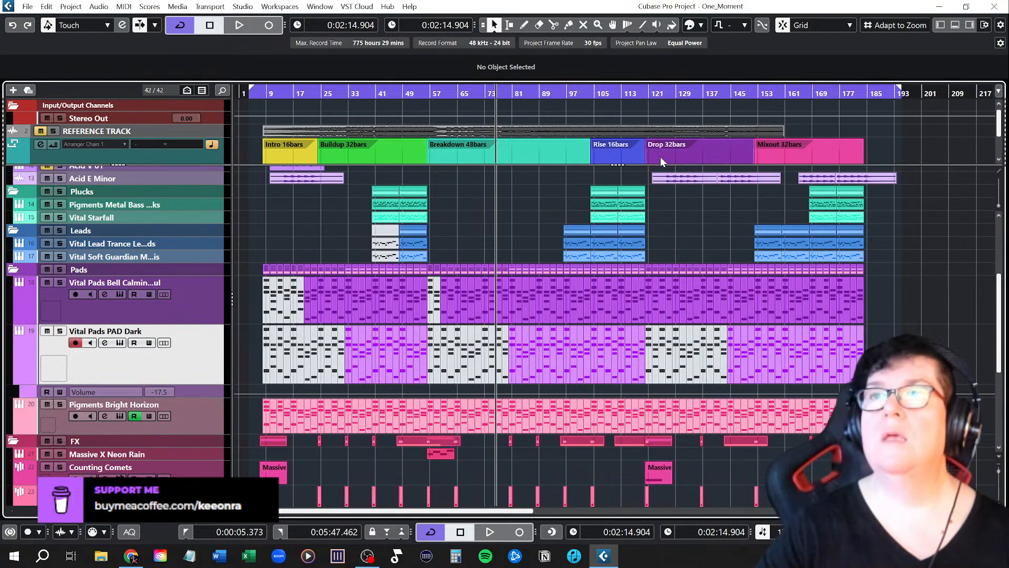
# Step: Place the playback position at bar 79, just before the active PAD Dark parts, and enable automation writing in the track's Pro-Q 3
pyautogui.moveTo(541, 99); pyautogui.dragTo(507, 278)
pyautogui.click(452, 91)
pyautogui.click(437, 93)
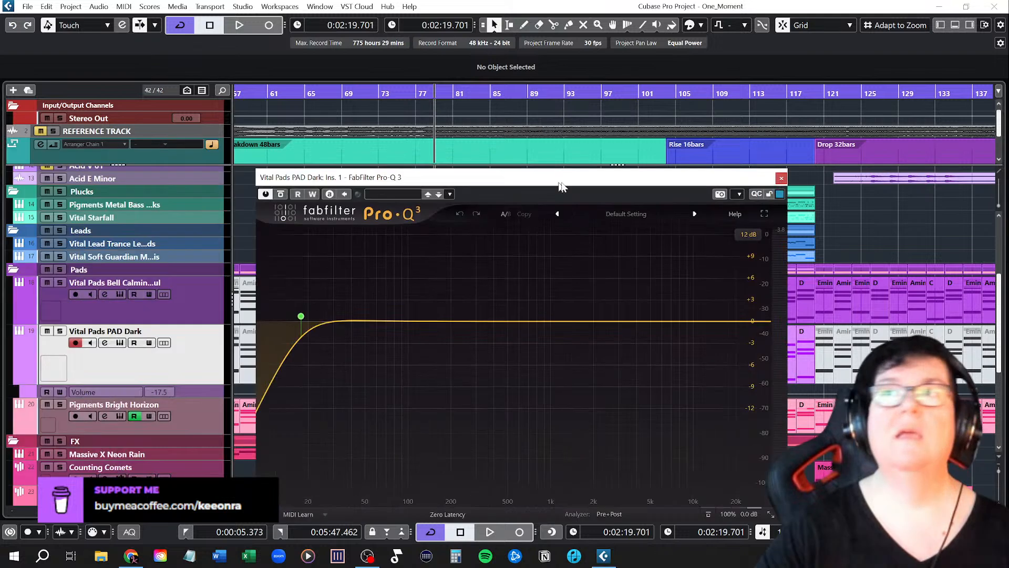
pyautogui.moveTo(560, 182); pyautogui.dragTo(637, 131)
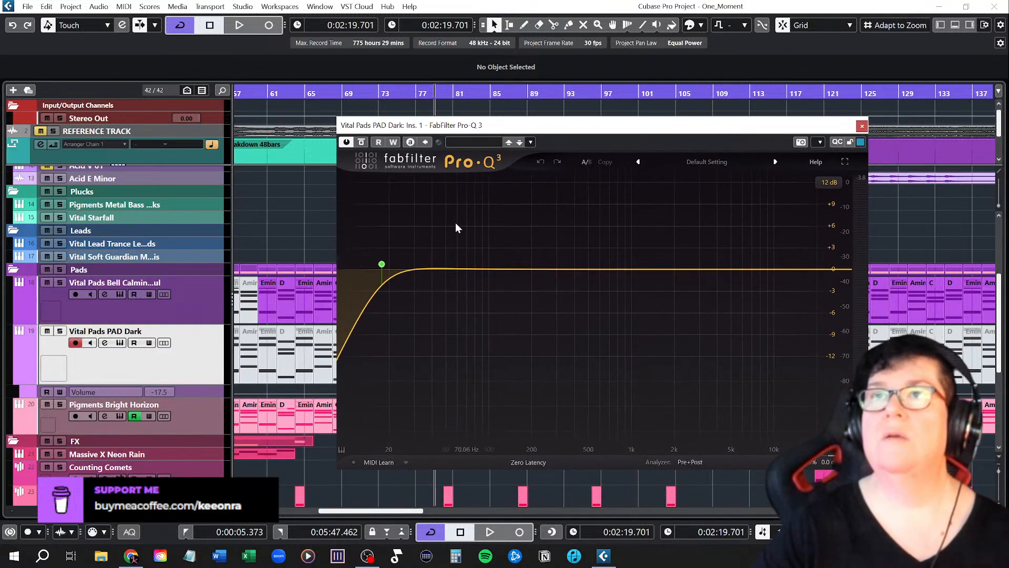
pyautogui.click(393, 142)
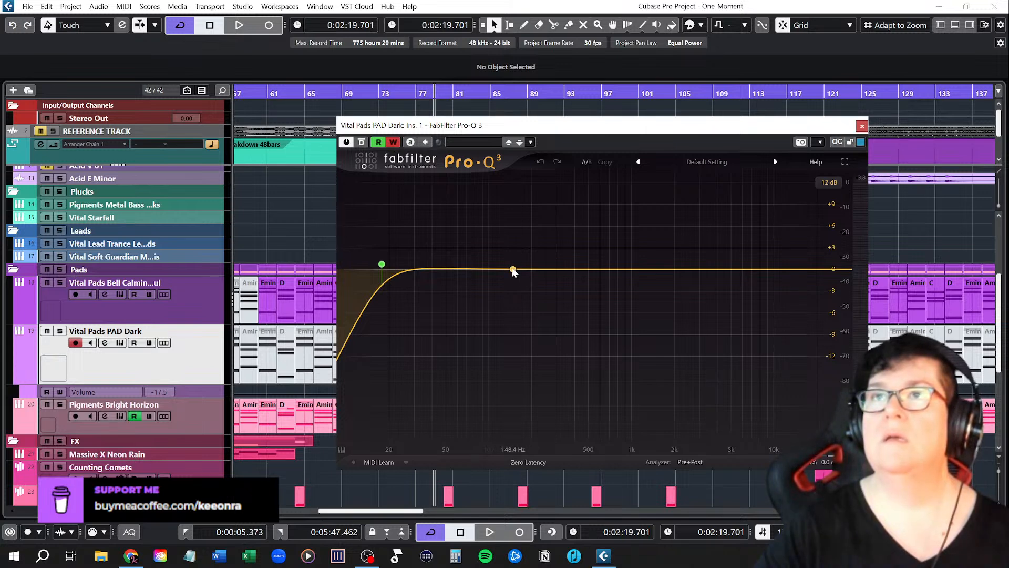
# Step: Start playback and add a second Pro-Q 3 band at about 100 Hz with the High Cut shape
pyautogui.click(239, 25)
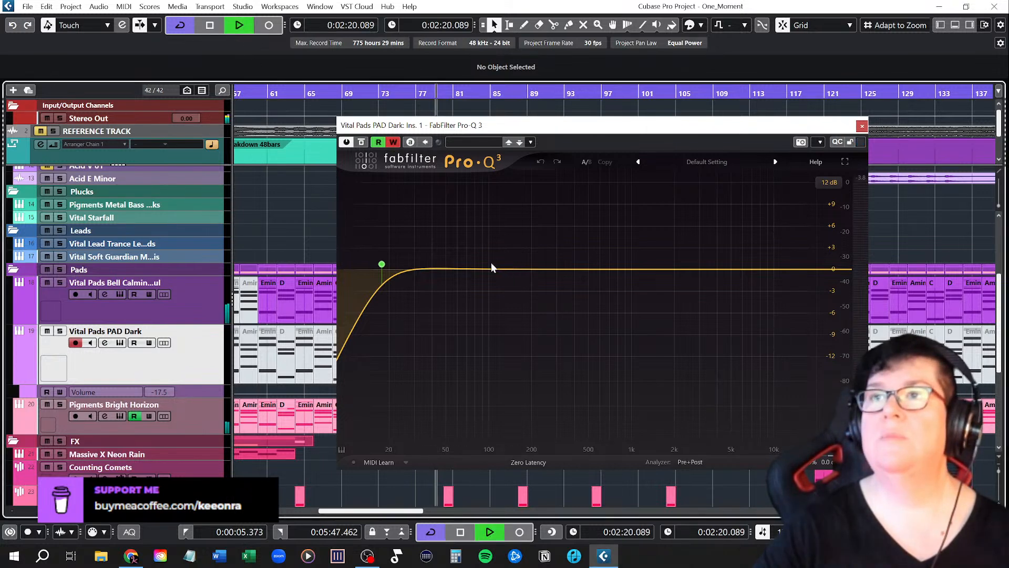
pyautogui.moveTo(489, 270); pyautogui.dragTo(489, 274)
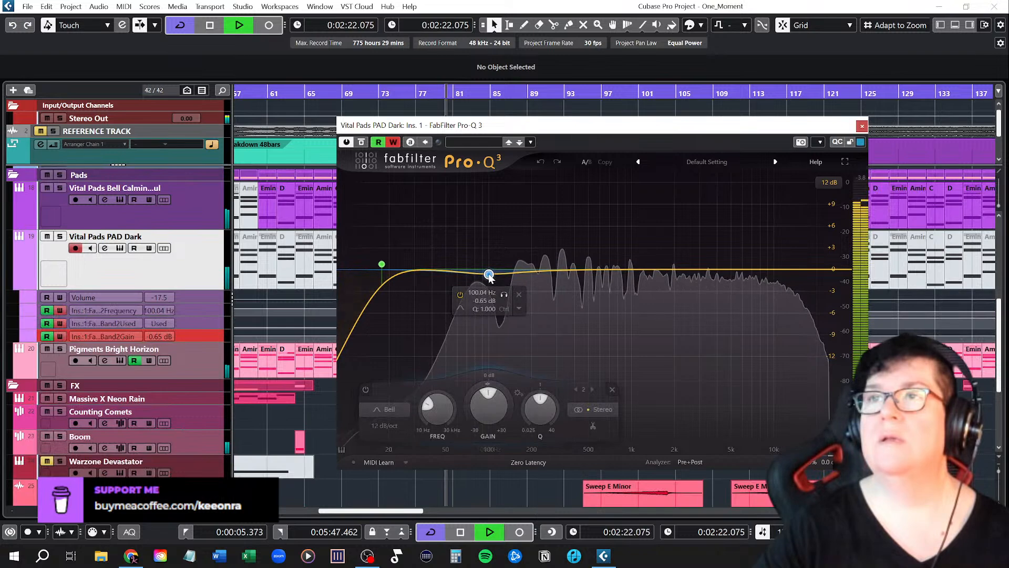
pyautogui.click(400, 407)
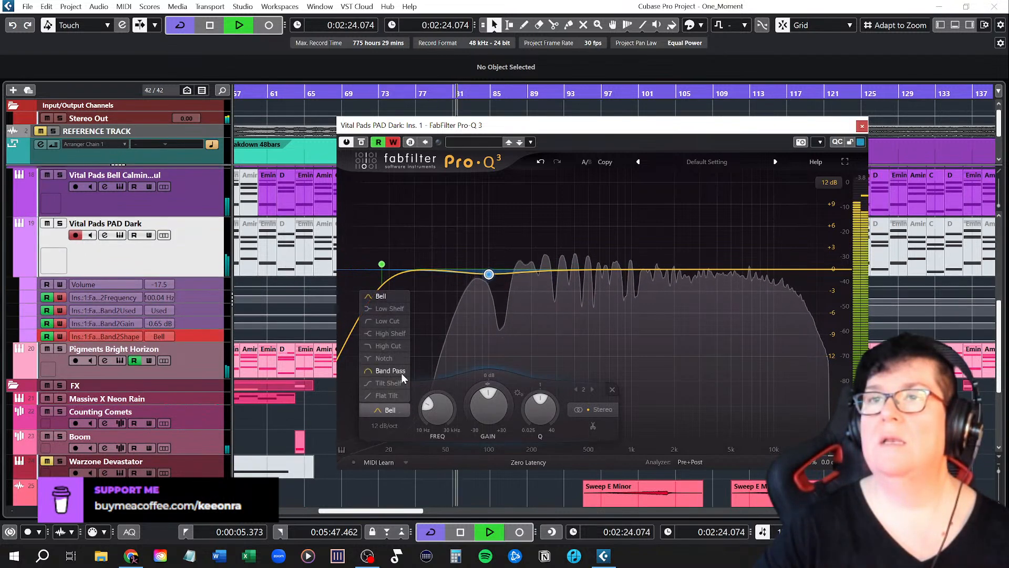
pyautogui.click(400, 347)
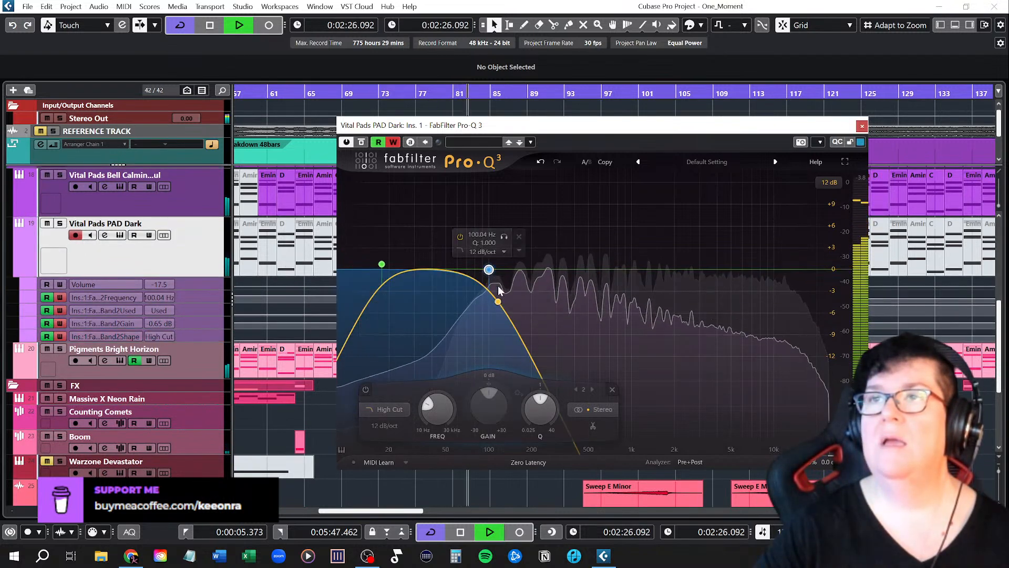
# Step: Record a sweep of the high-cut frequency up to about 10205 Hz, ending with playback stopped and Pro-Q 3 closed
pyautogui.moveTo(490, 270); pyautogui.dragTo(660, 269)
pyautogui.moveTo(689, 271); pyautogui.dragTo(775, 268)
pyautogui.click(210, 25)
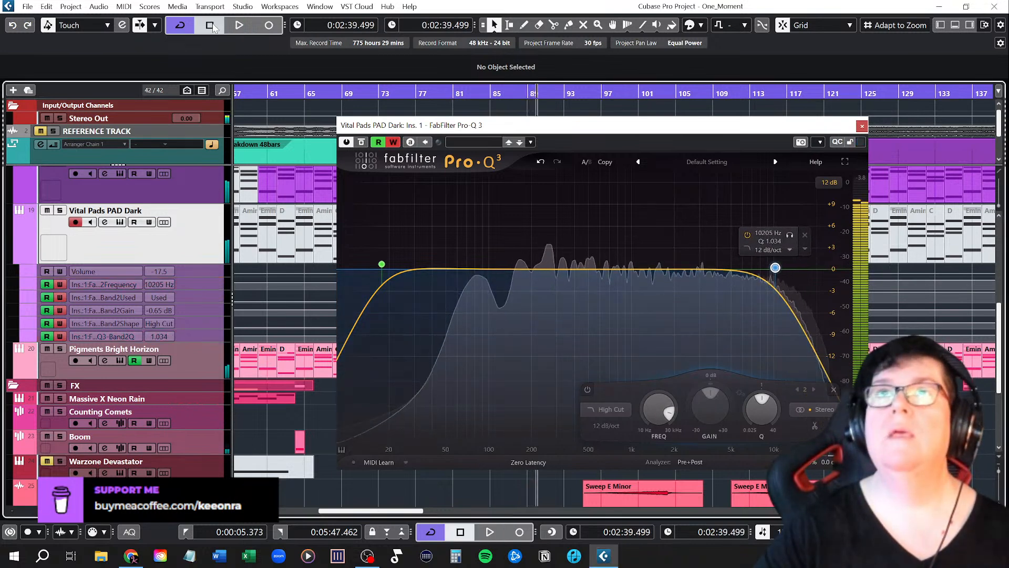
pyautogui.click(862, 125)
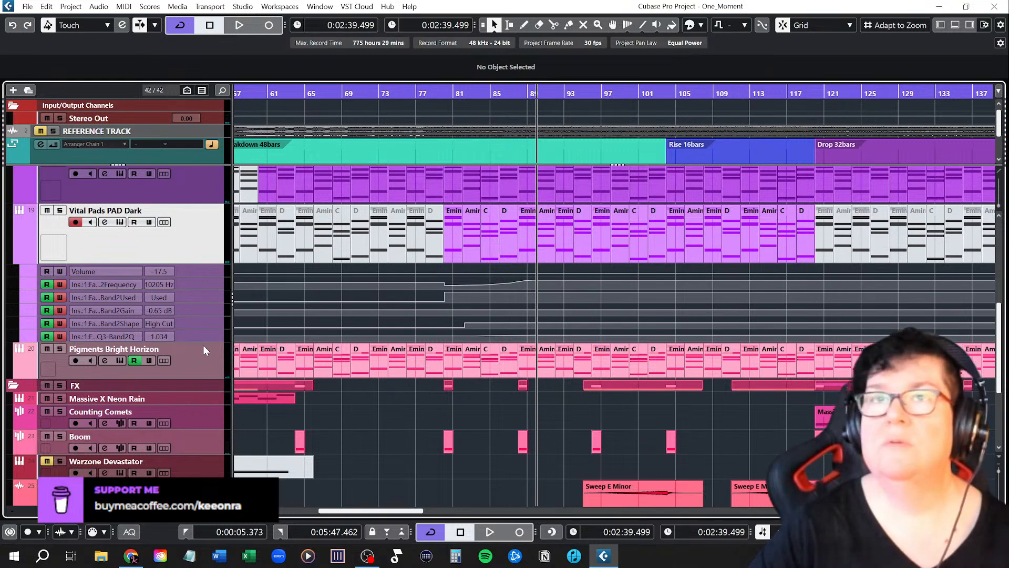
# Step: Turn off automation writing and remove the Band 2 Q lane from Vital Pads PAD Dark
pyautogui.moveTo(203, 342); pyautogui.dragTo(199, 425)
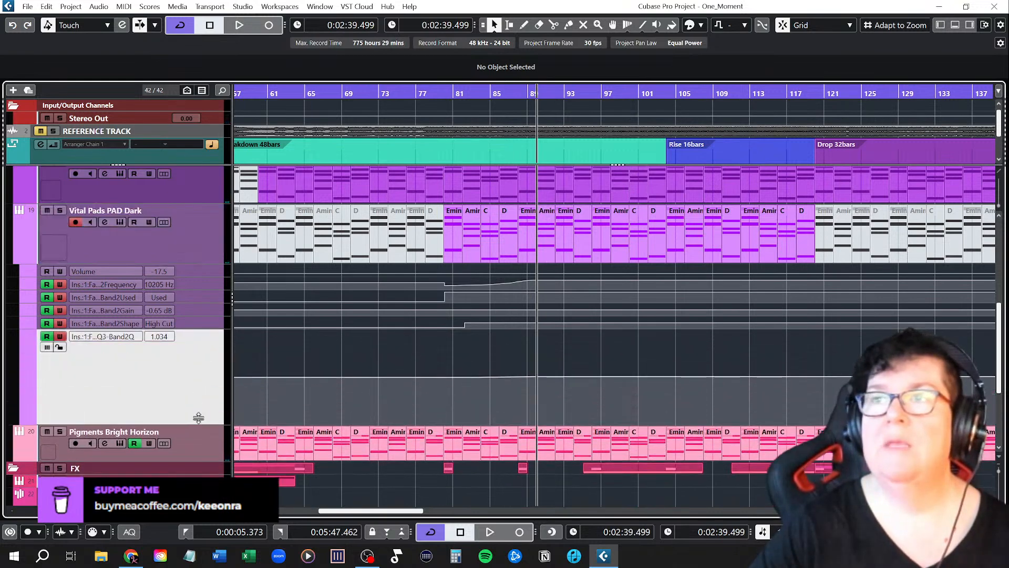
pyautogui.click(61, 336)
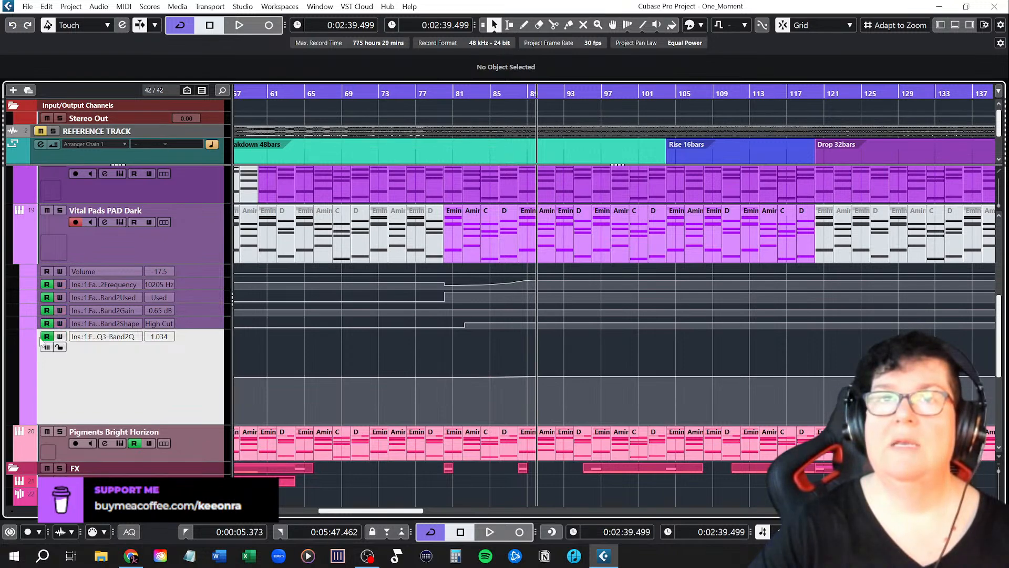
pyautogui.click(25, 336)
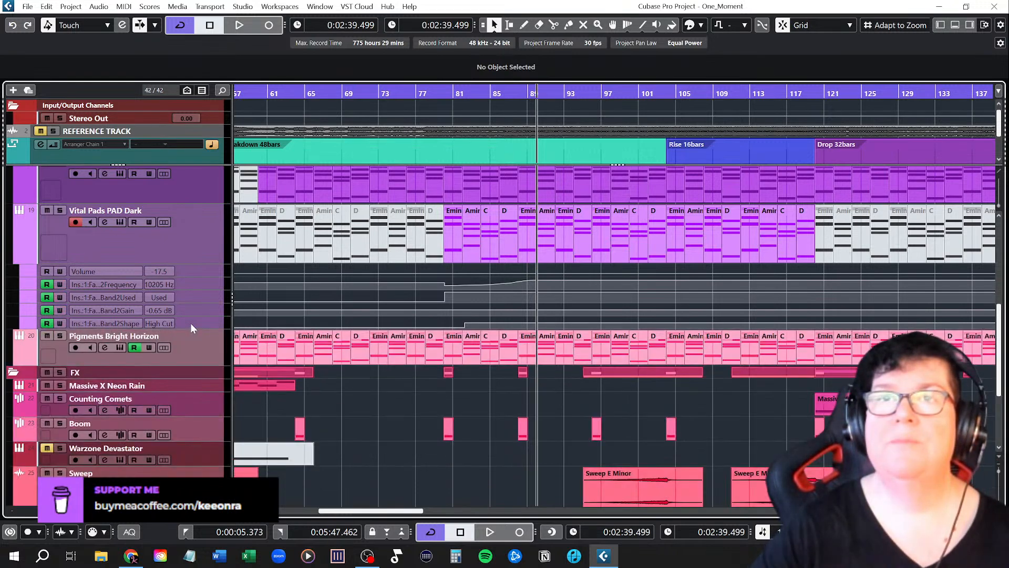
# Step: Enlarge PAD Dark's Band 2 Shape and Gain lanes and reveal the Bell pad's automation lanes to compare them
pyautogui.moveTo(190, 329); pyautogui.dragTo(182, 434)
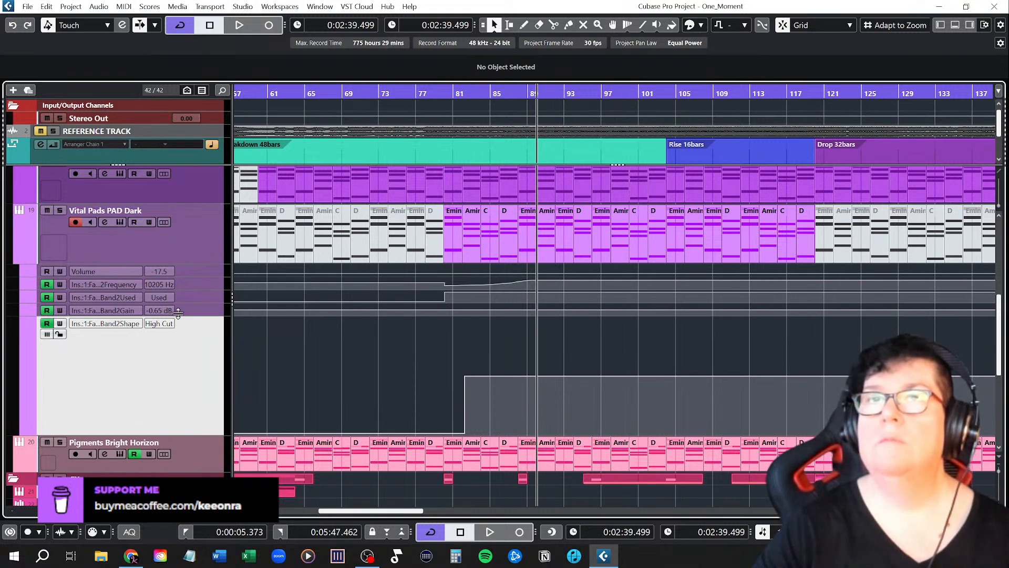
pyautogui.moveTo(190, 313); pyautogui.dragTo(188, 351)
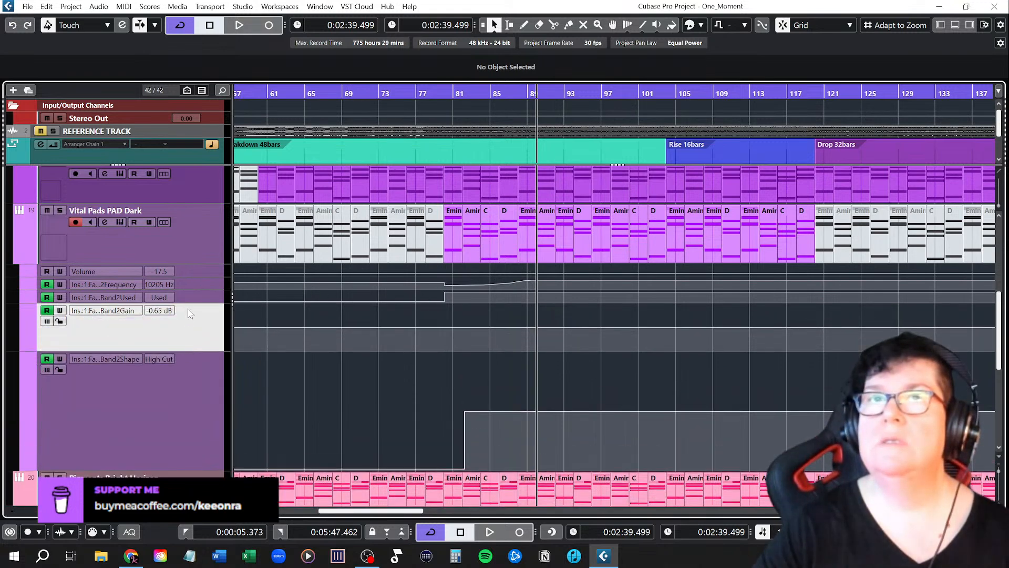
pyautogui.scroll(3, 34, 218)
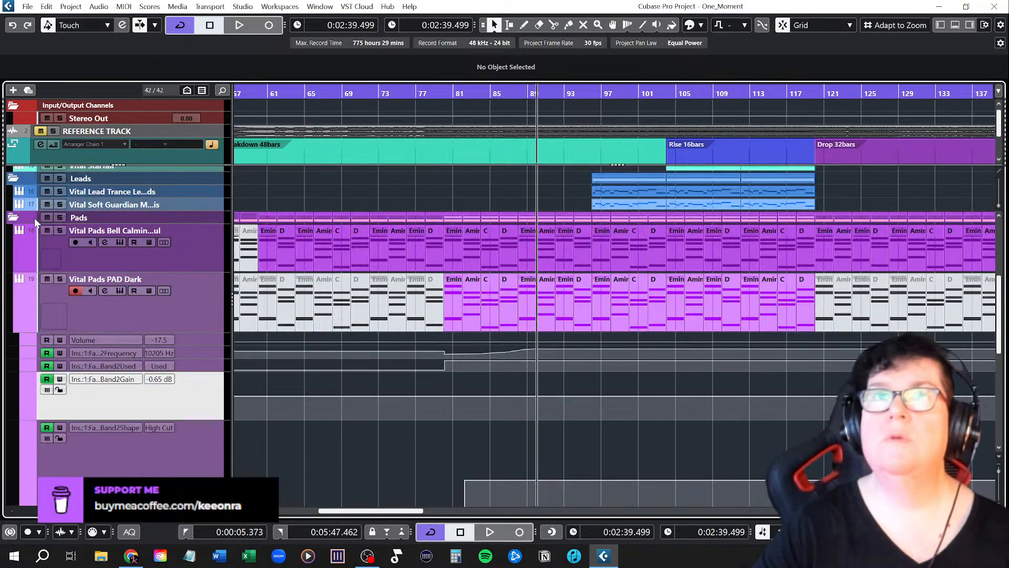
pyautogui.click(18, 265)
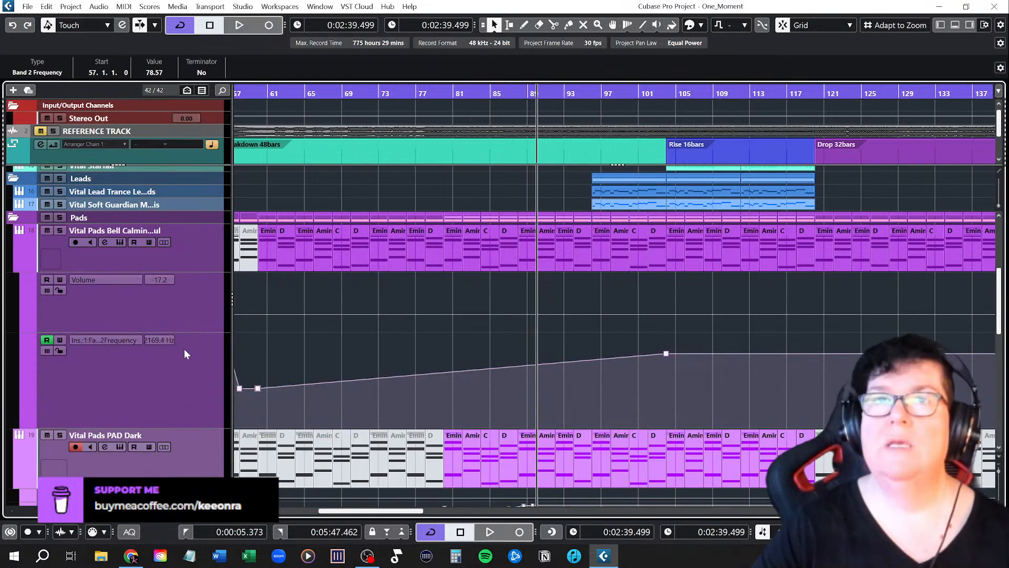
pyautogui.scroll(-3, 184, 349)
pyautogui.scroll(-3, 185, 294)
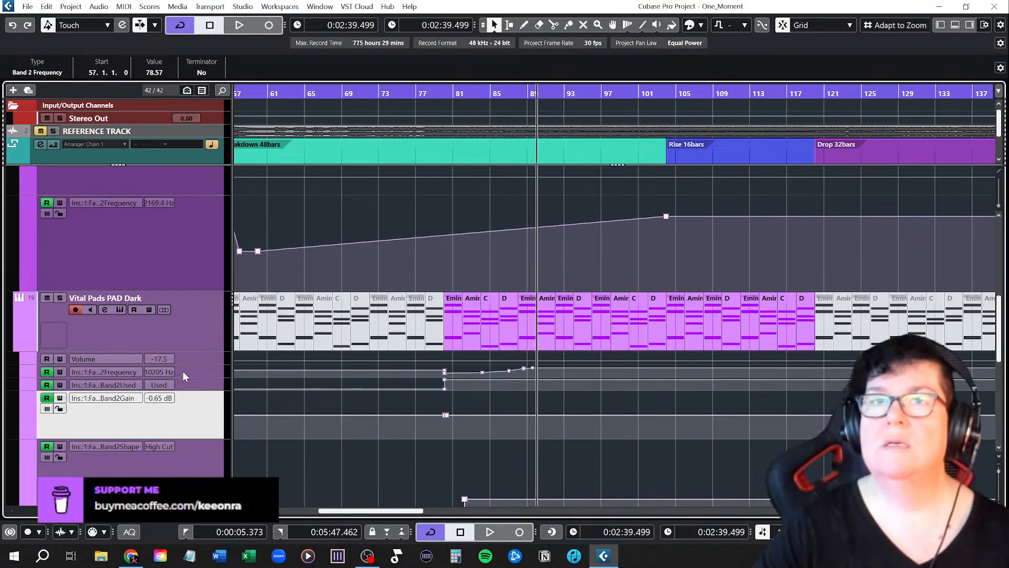
# Step: Remove the Band 2 Gain and Band 2 Shape automation lanes from Vital Pads PAD Dark
pyautogui.scroll(-3, 184, 375)
pyautogui.rightClick(183, 351)
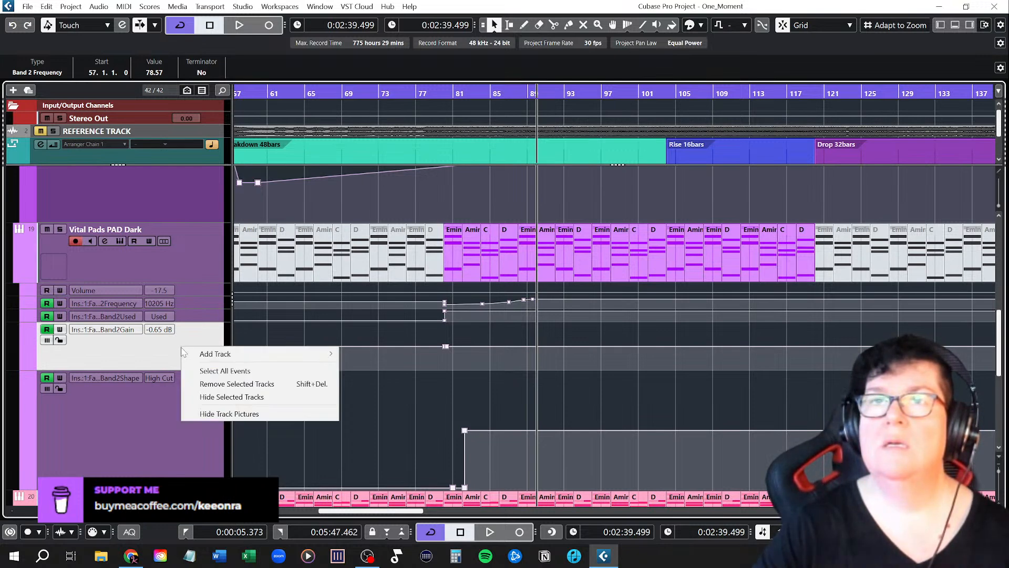
pyautogui.click(236, 384)
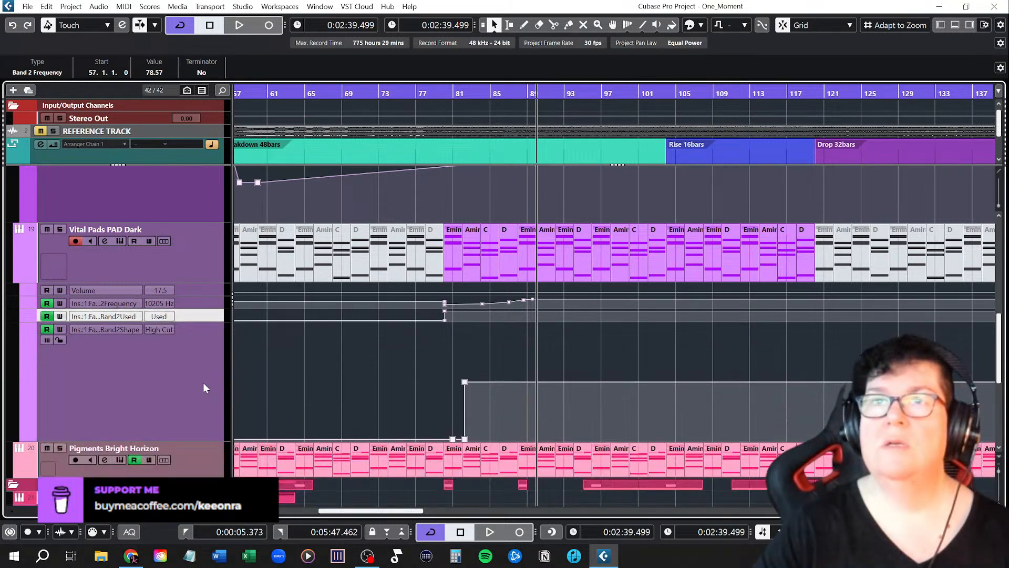
pyautogui.rightClick(189, 378)
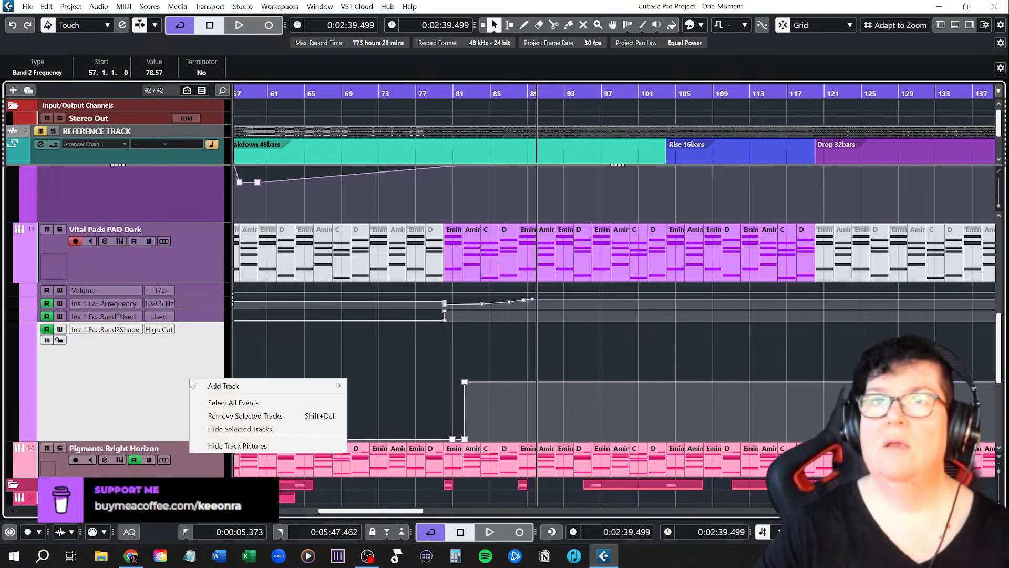
pyautogui.moveTo(202, 386)
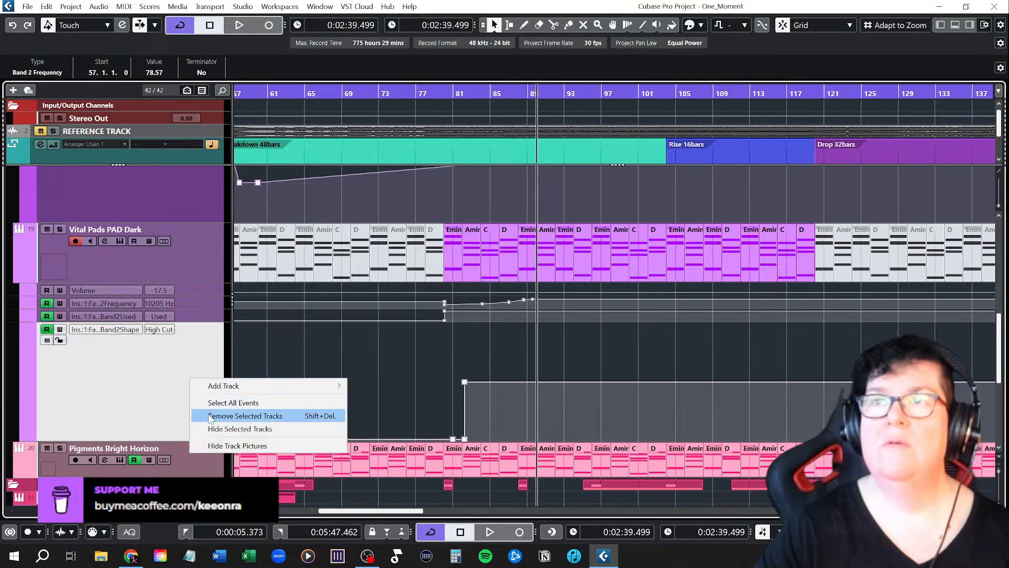
pyautogui.click(208, 415)
pyautogui.scroll(2, 184, 310)
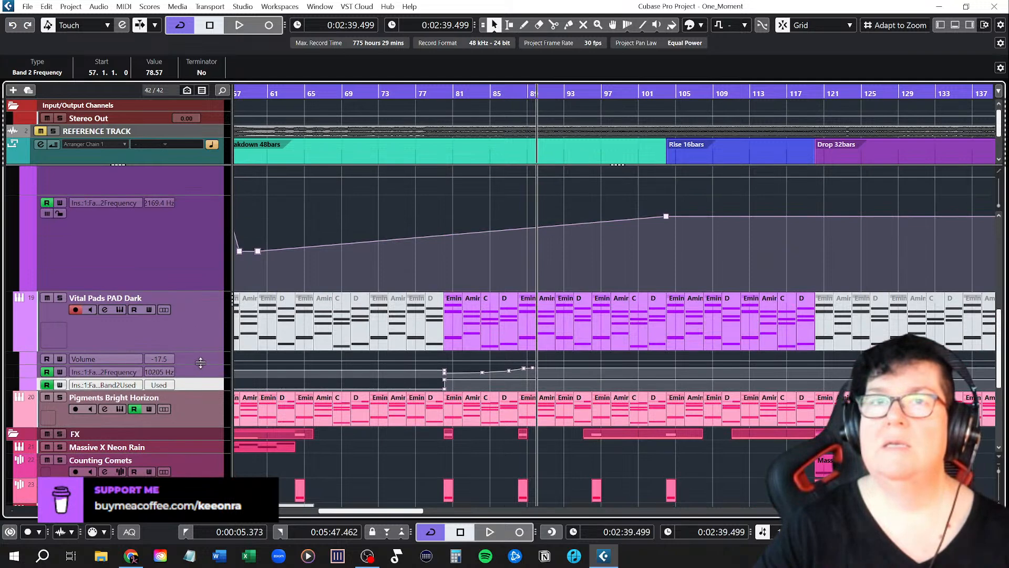
# Step: Open PAD Dark's Pro-Q 3 and play from about bar 75 to check the high-cut automation, stopping just after bar 81
pyautogui.click(105, 310)
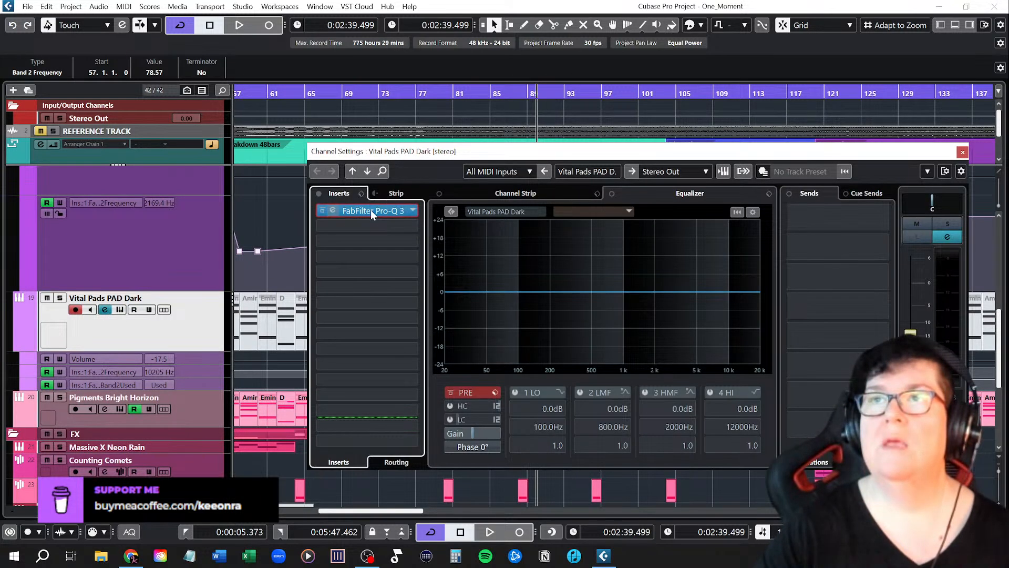
pyautogui.click(370, 210)
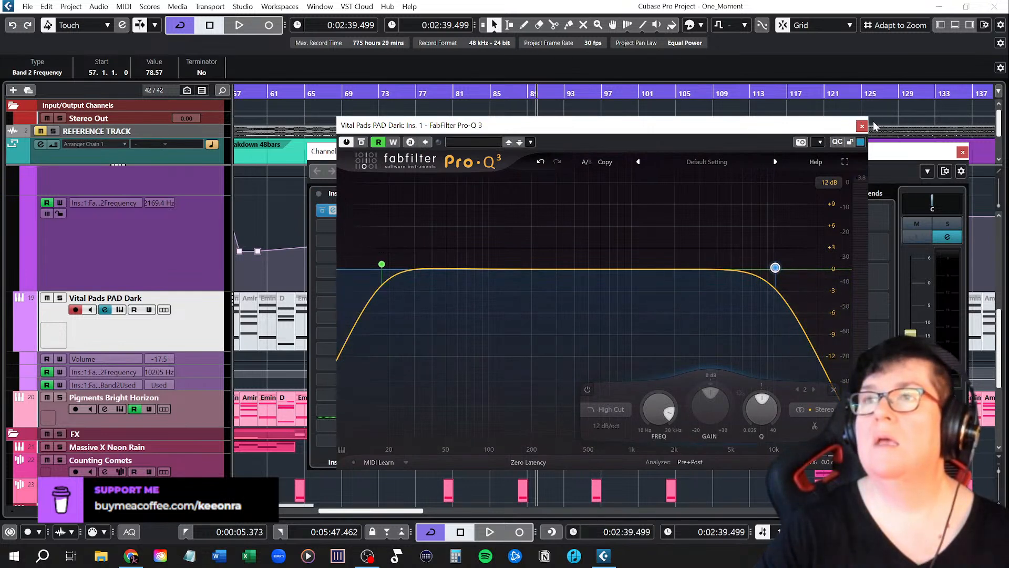
pyautogui.click(402, 94)
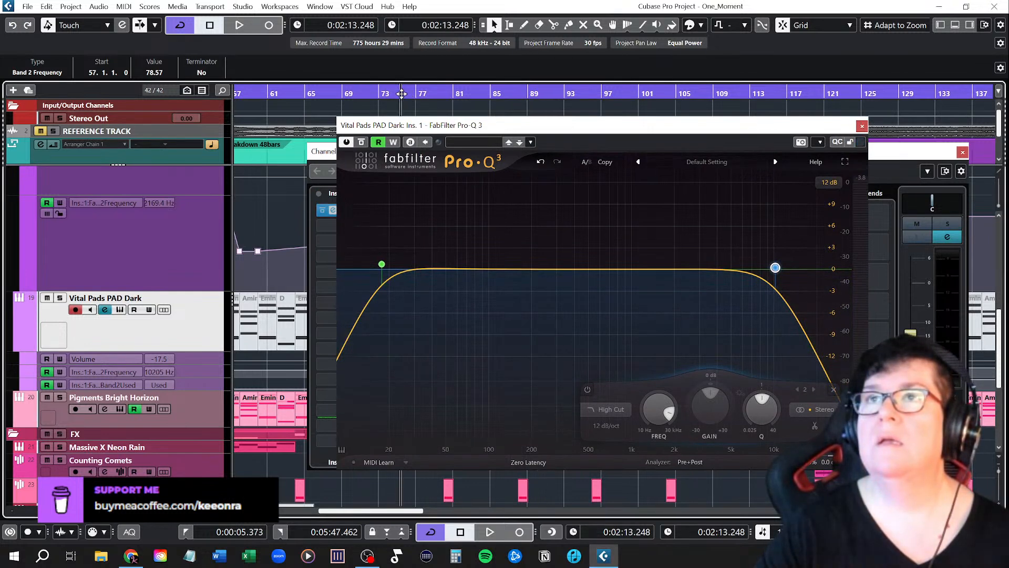
pyautogui.press('space')
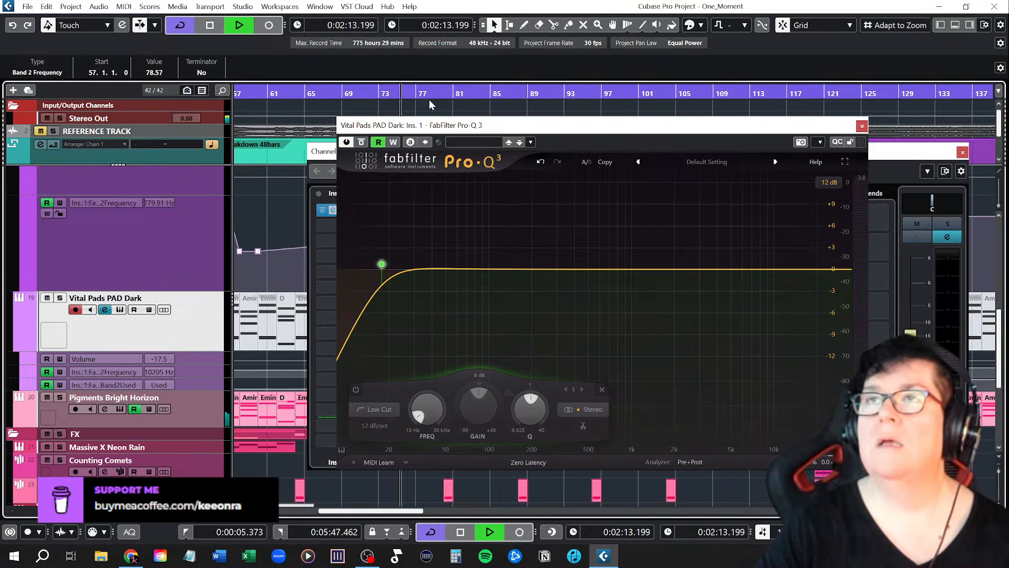
pyautogui.click(963, 154)
pyautogui.moveTo(629, 128); pyautogui.dragTo(777, 72)
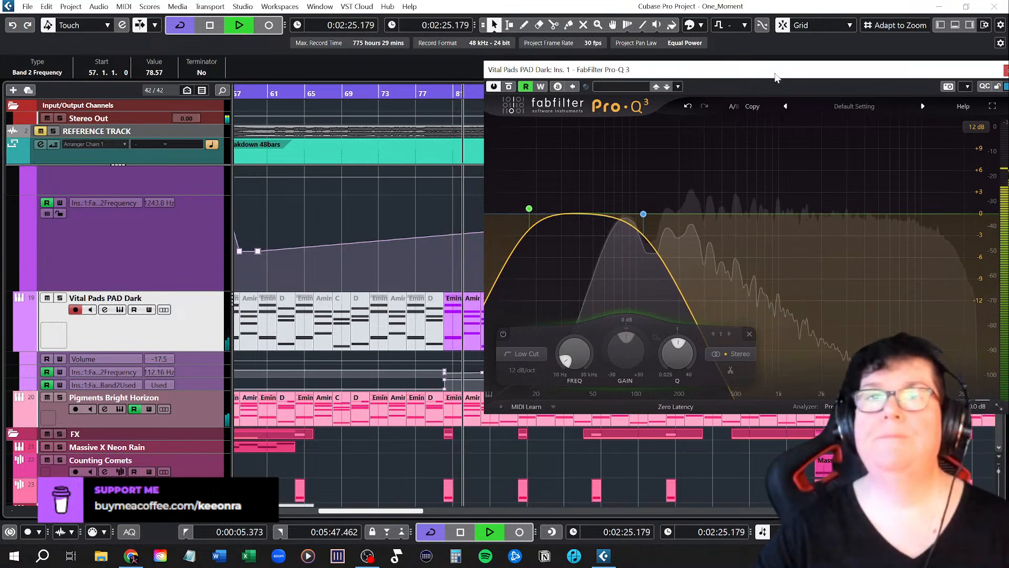
pyautogui.press('space')
pyautogui.moveTo(776, 77); pyautogui.dragTo(736, 81)
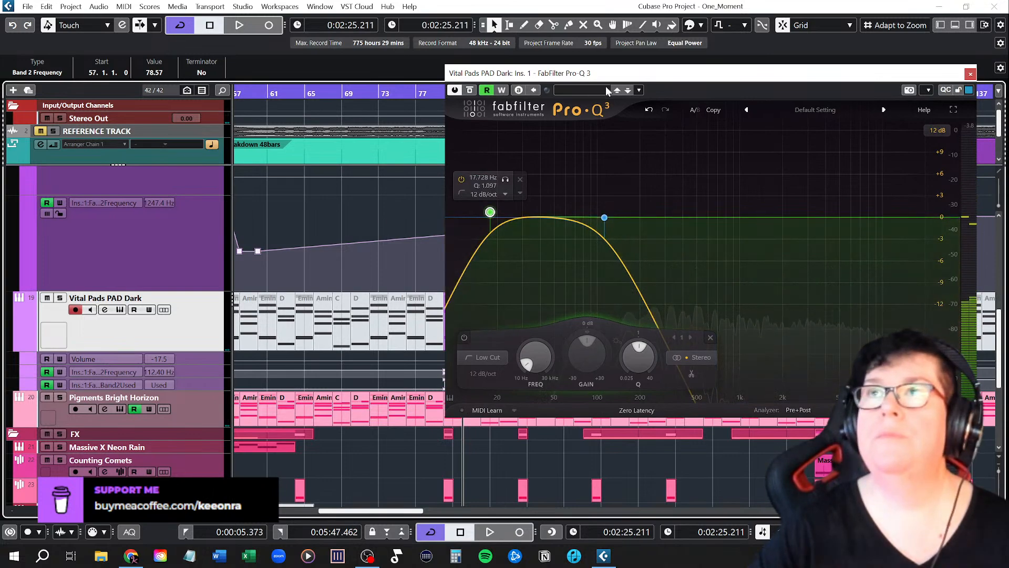
pyautogui.moveTo(616, 80); pyautogui.dragTo(174, 104)
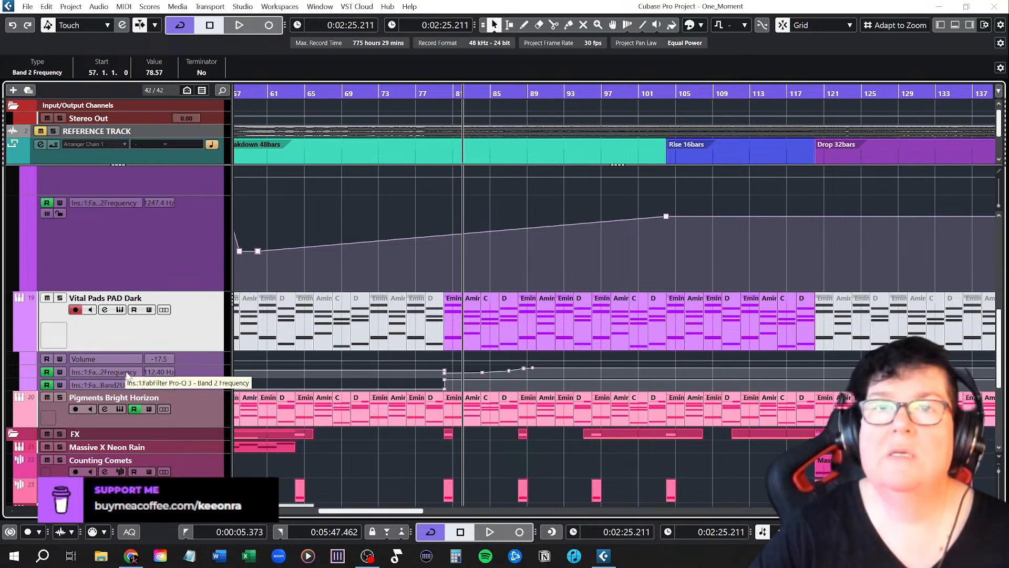
# Step: Remove the Band 2 Used automation lane from Vital Pads PAD Dark
pyautogui.moveTo(198, 389); pyautogui.dragTo(196, 460)
pyautogui.rightClick(197, 423)
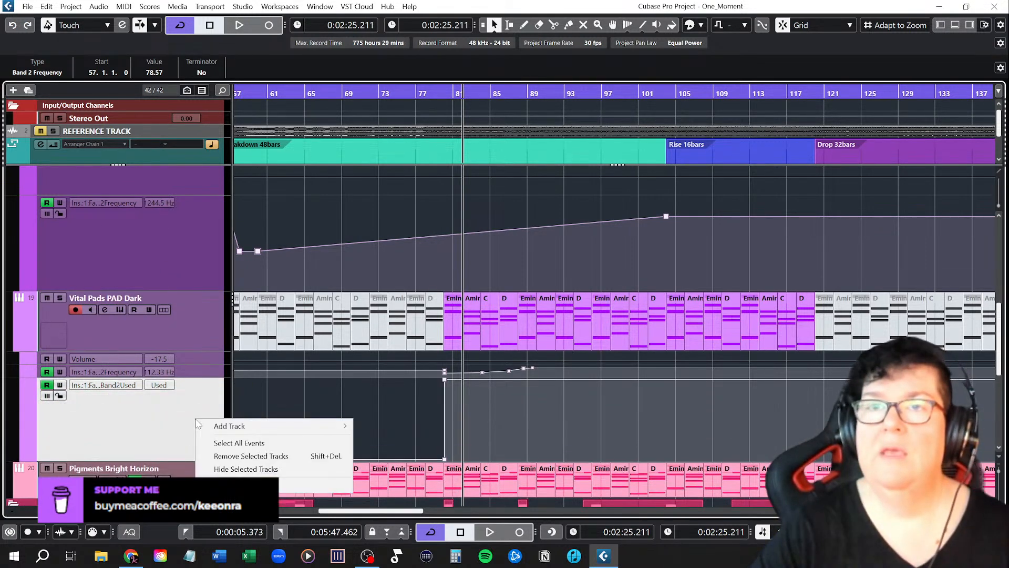
pyautogui.click(207, 455)
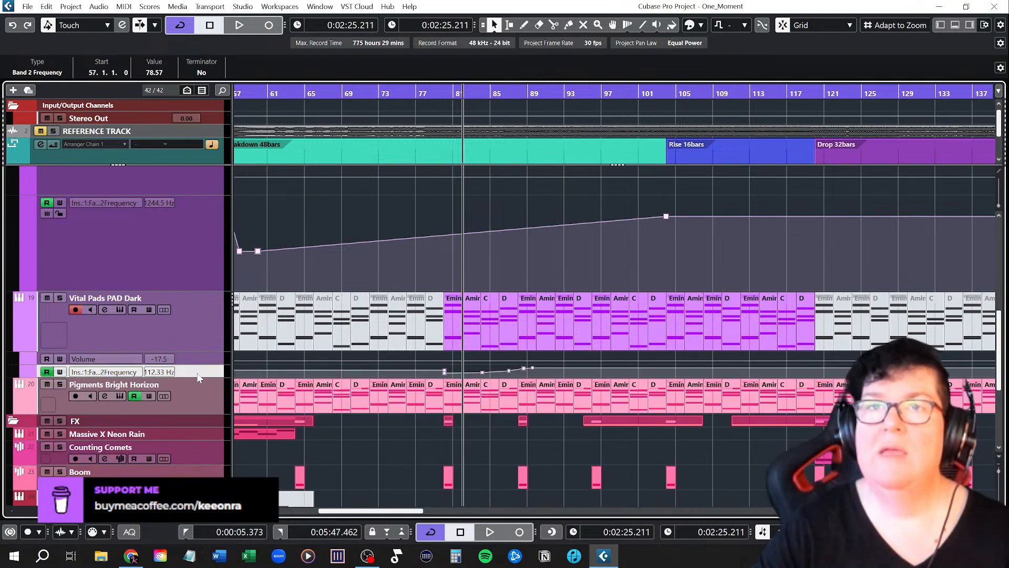
# Step: Enlarge PAD Dark's Band 2 Frequency lane, drop the curve from bar 79 to 0 at bar 80, and delete the point near bar 84
pyautogui.moveTo(200, 376); pyautogui.dragTo(189, 469)
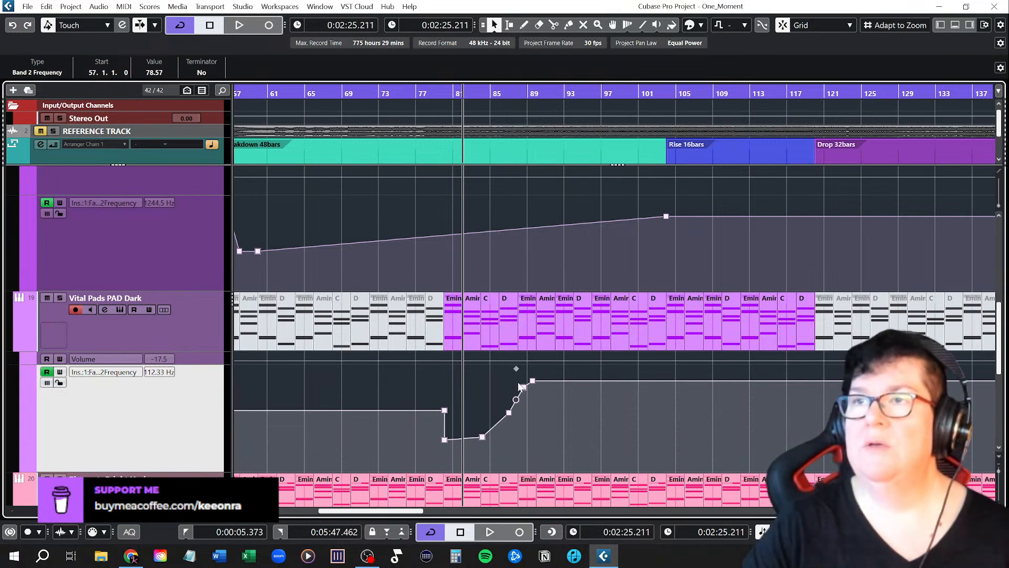
pyautogui.moveTo(445, 440)
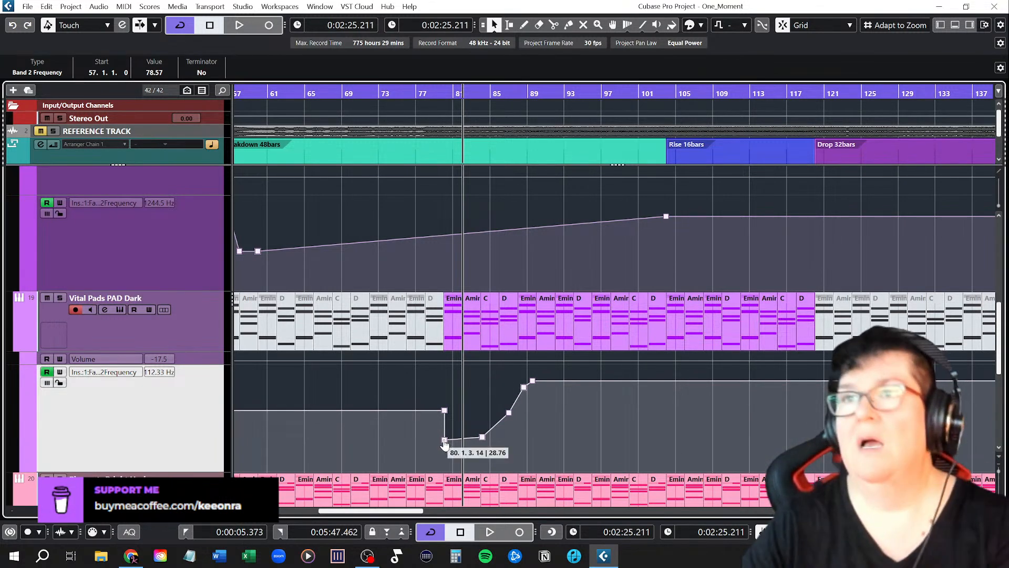
pyautogui.moveTo(445, 411); pyautogui.dragTo(445, 469)
pyautogui.click(482, 437)
pyautogui.press('Delete')
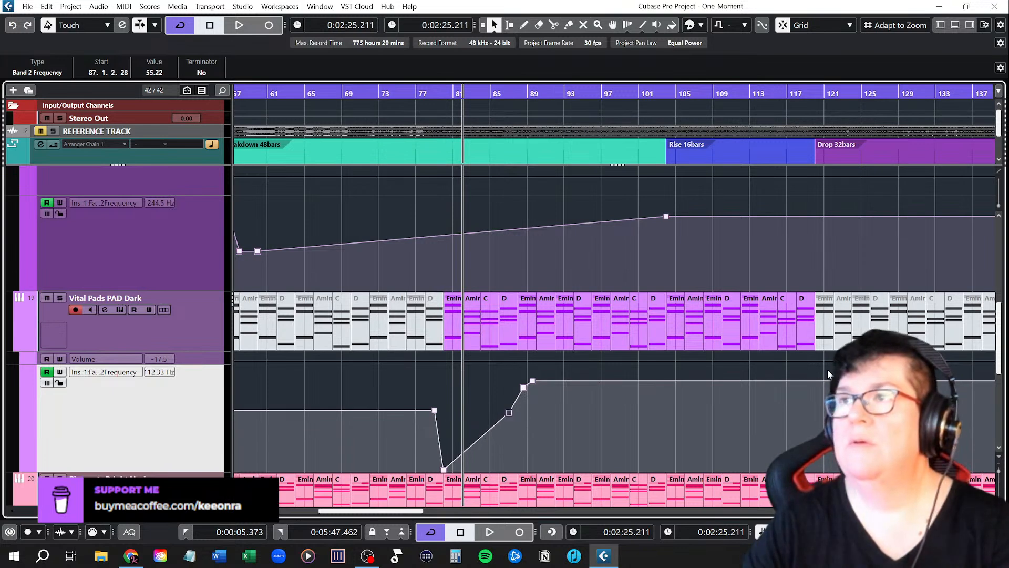
# Step: Add a Band 2 Frequency point at the start of the Drop and delete the points around bars 87 to 90, leaving one straight ramp
pyautogui.click(814, 381)
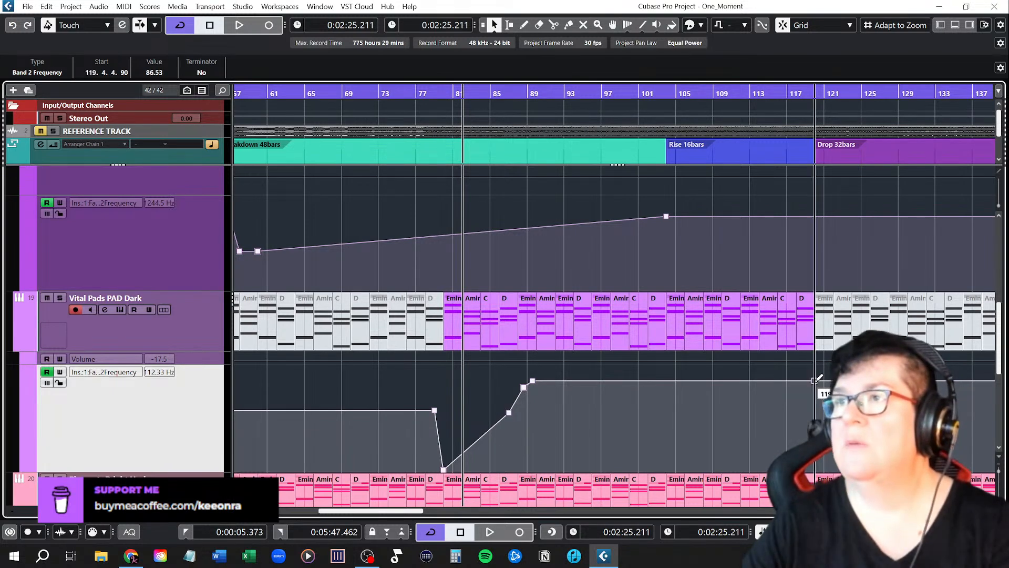
pyautogui.moveTo(497, 374); pyautogui.dragTo(550, 439)
pyautogui.press('Delete')
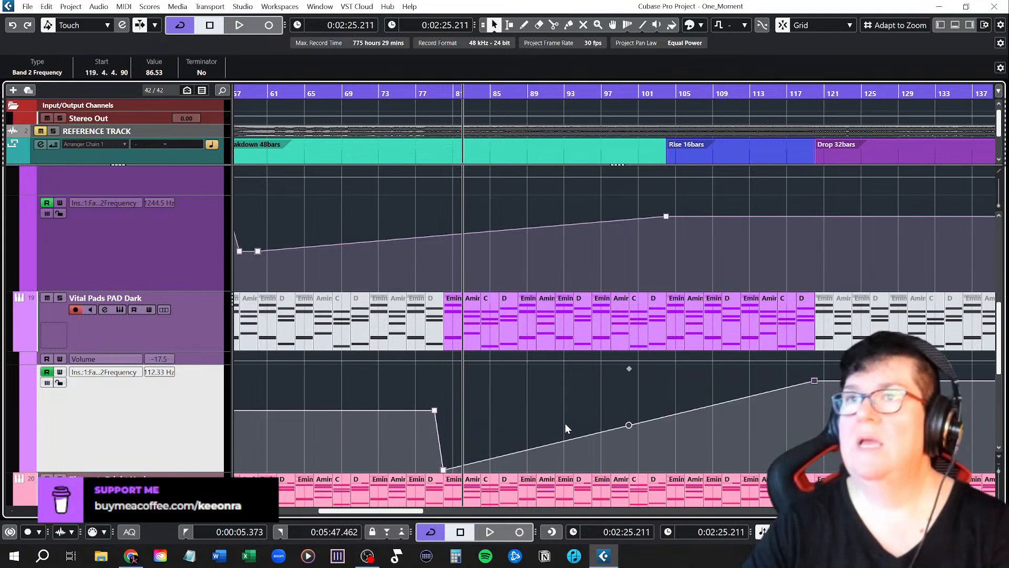
# Step: Play from bar 79 to hear the filter drop at bar 80, stopping around bar 82
pyautogui.click(435, 96)
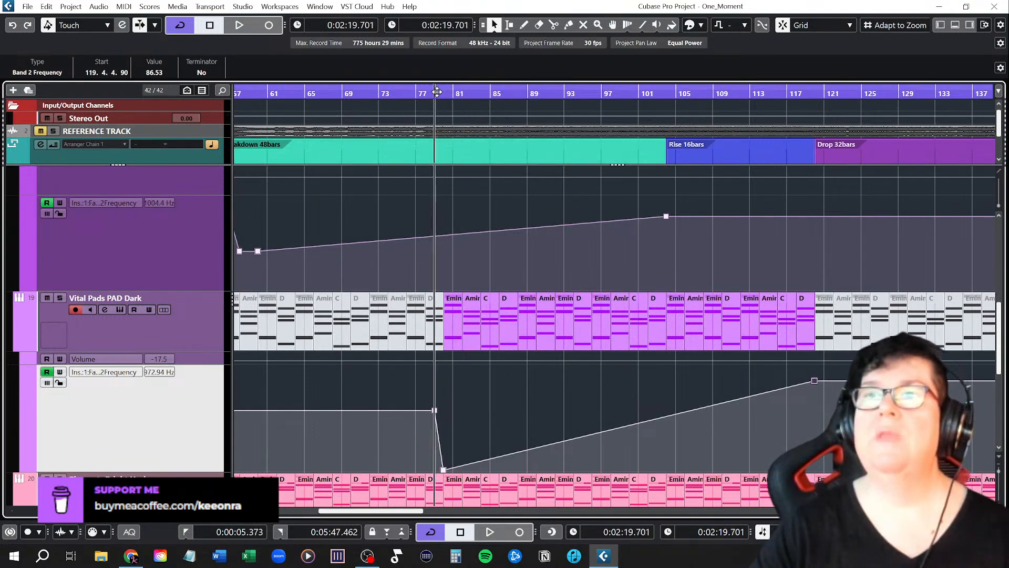
pyautogui.press('space')
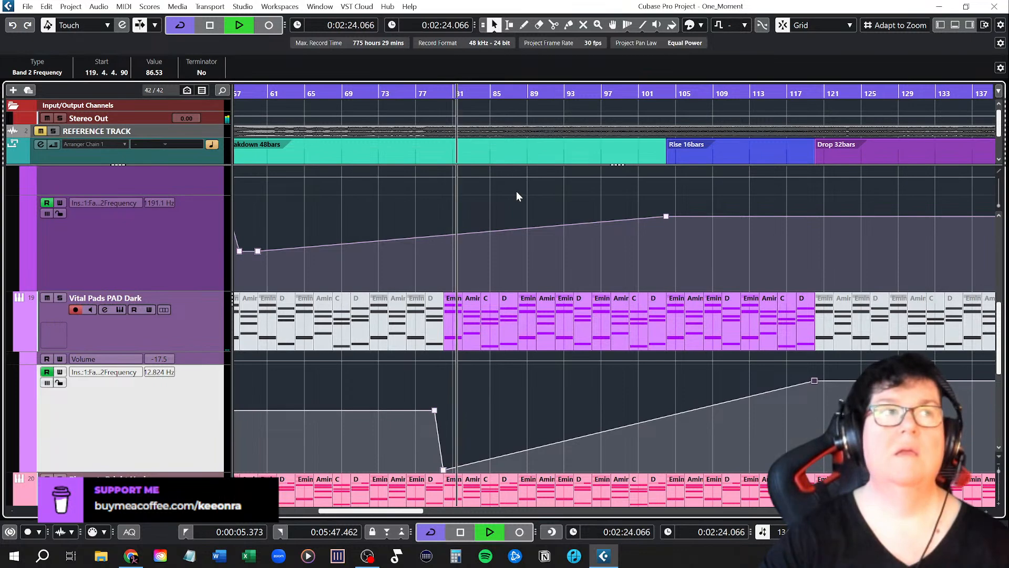
pyautogui.press('space')
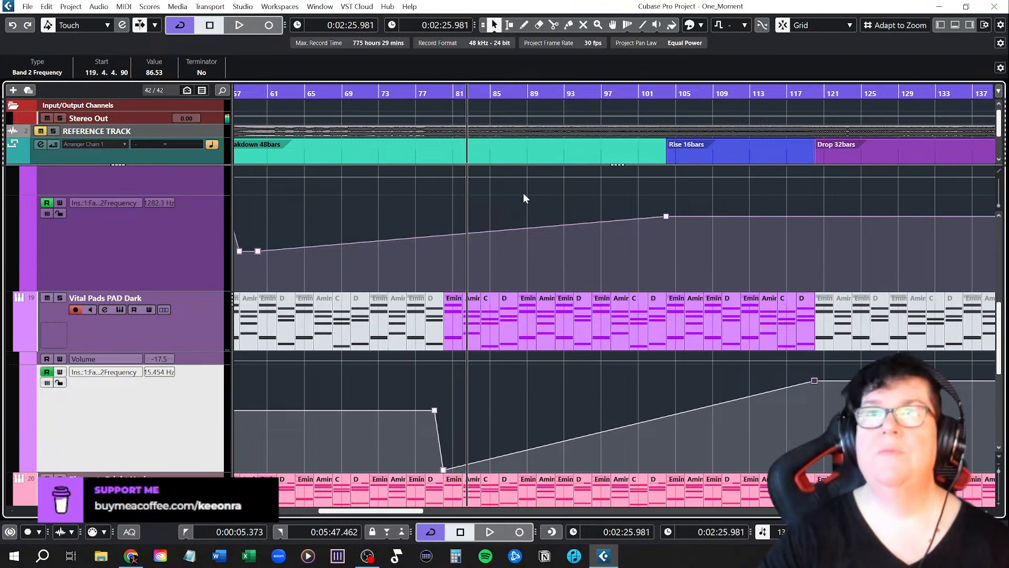
# Step: Solo PAD Dark and play from about bar 75 with its Pro-Q 3 open to check the sweep, closing the plugin and stopping near bar 87
pyautogui.moveTo(0, 126); pyautogui.dragTo(874, 128)
pyautogui.click(402, 93)
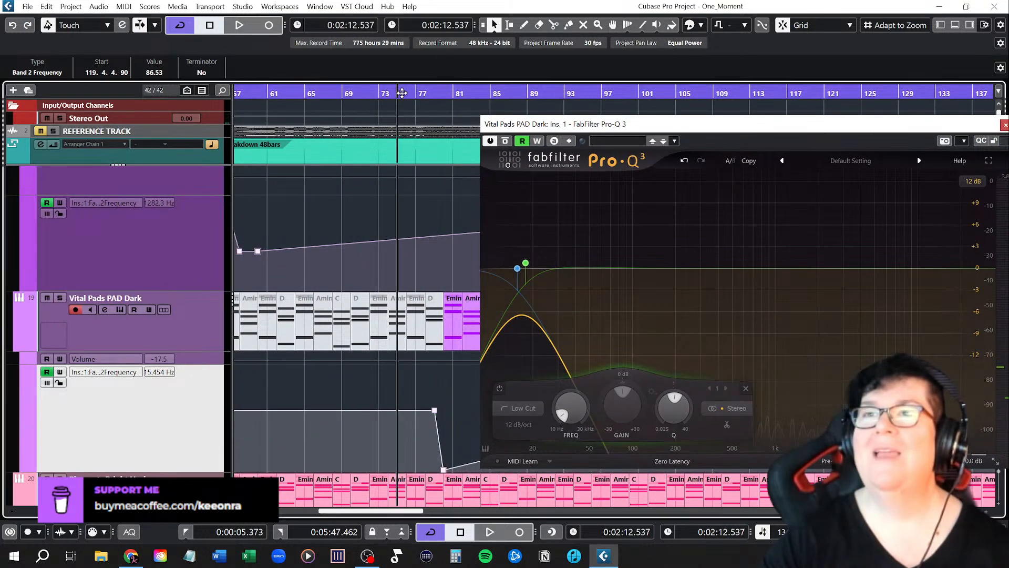
pyautogui.moveTo(709, 133); pyautogui.dragTo(652, 120)
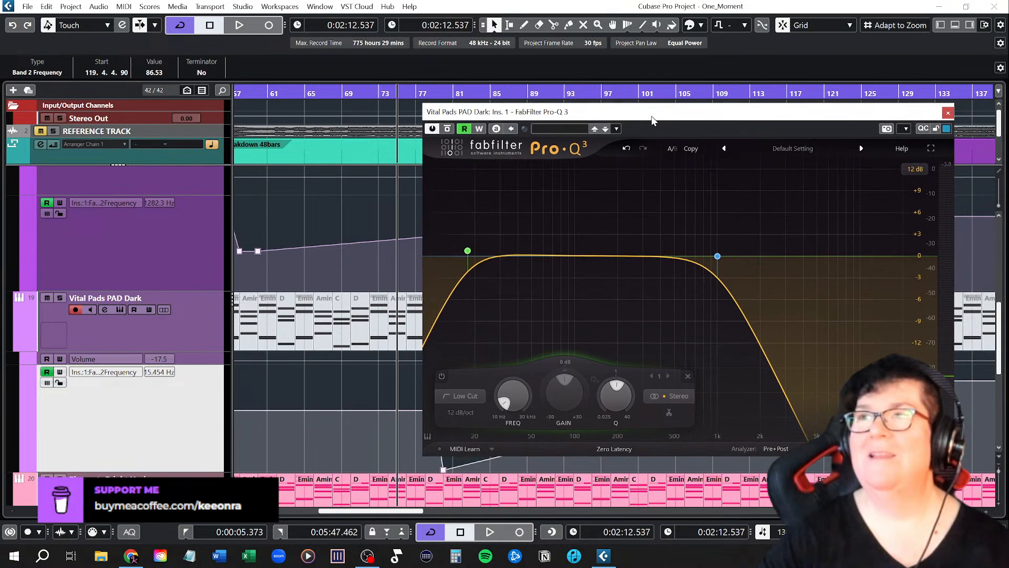
pyautogui.press('space')
pyautogui.moveTo(728, 256)
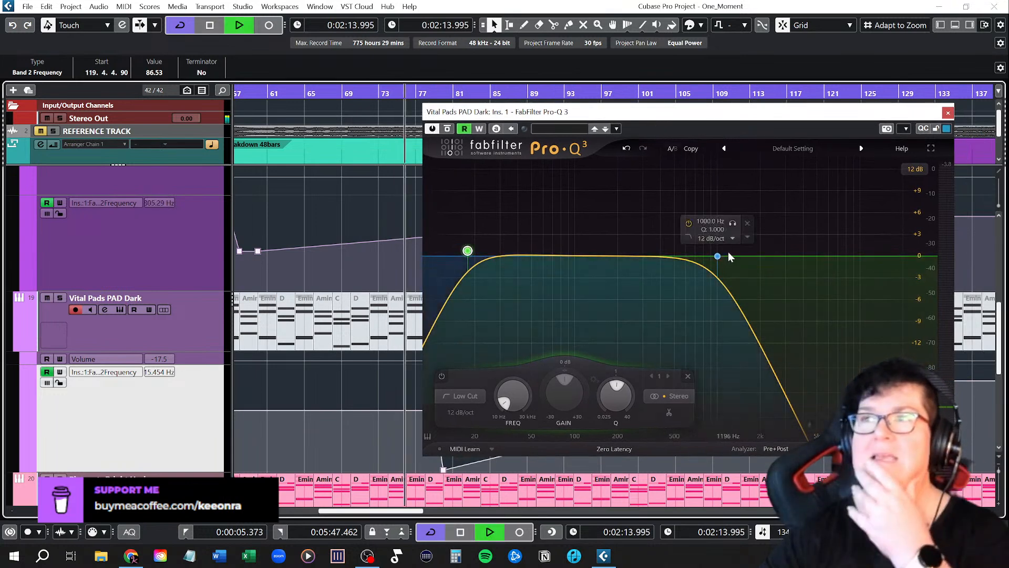
pyautogui.moveTo(733, 238)
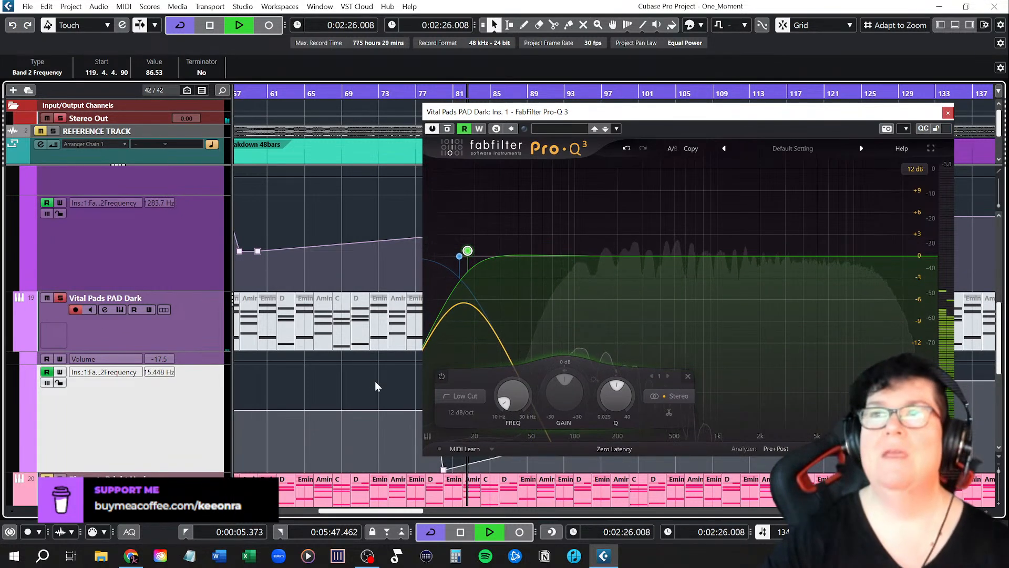
pyautogui.moveTo(643, 119); pyautogui.dragTo(489, 78)
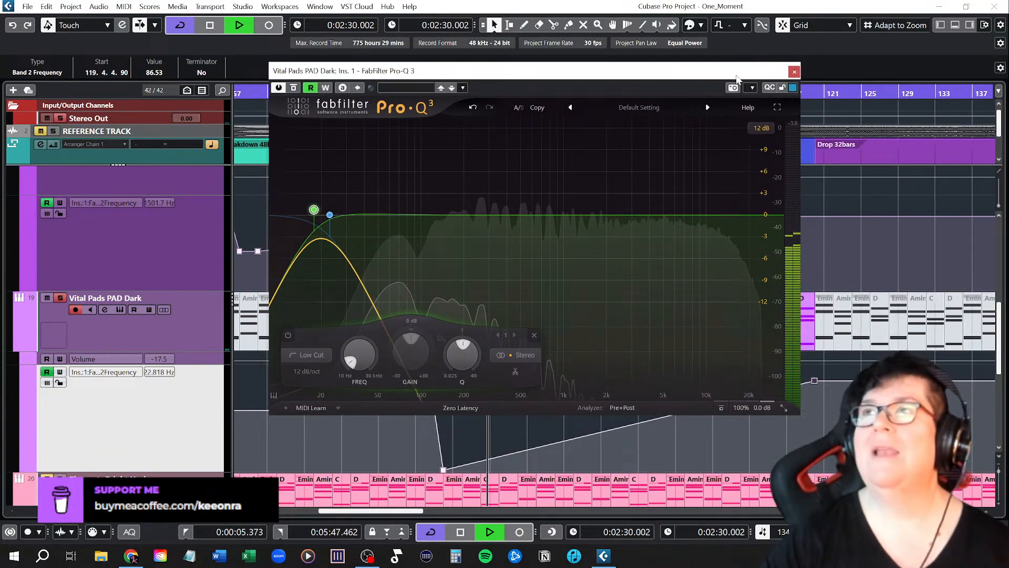
pyautogui.click(794, 71)
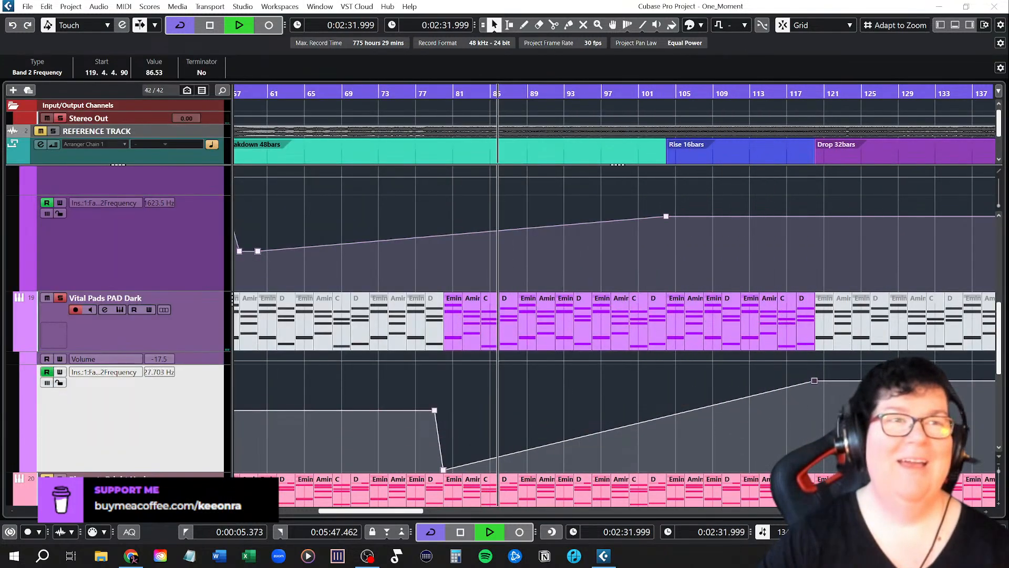
pyautogui.press('space')
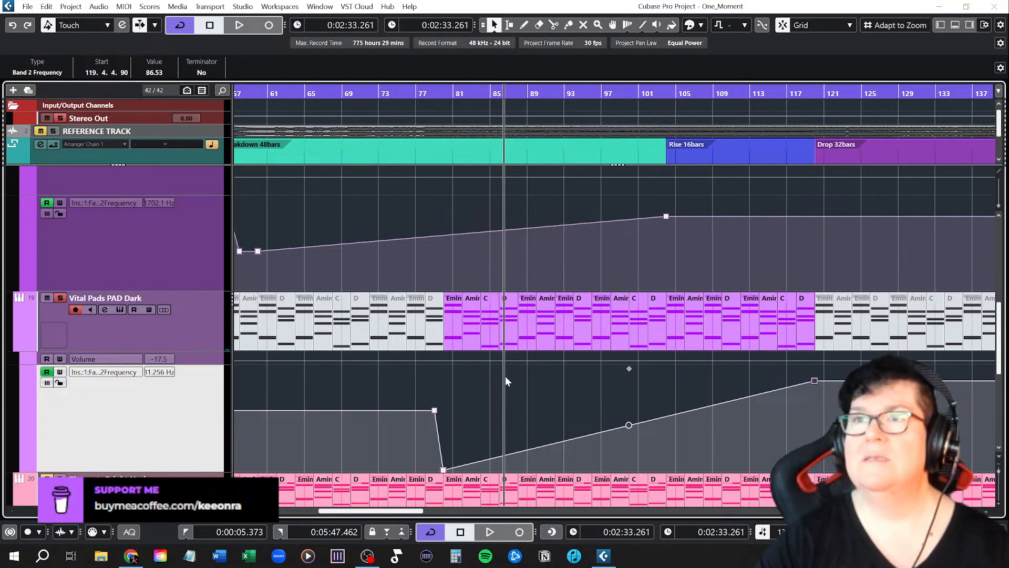
# Step: Play the soloed PAD Dark in the Drop from bar 144 to judge its tone with the filter open, stopping near bar 150
pyautogui.moveTo(393, 511); pyautogui.dragTo(454, 511)
pyautogui.click(592, 93)
pyautogui.press('space')
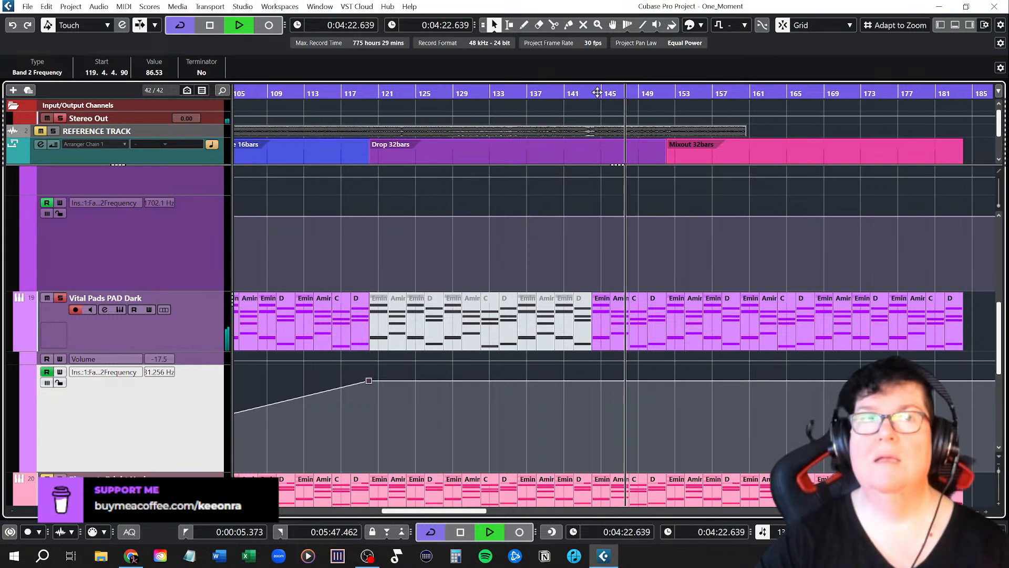
pyautogui.press('space')
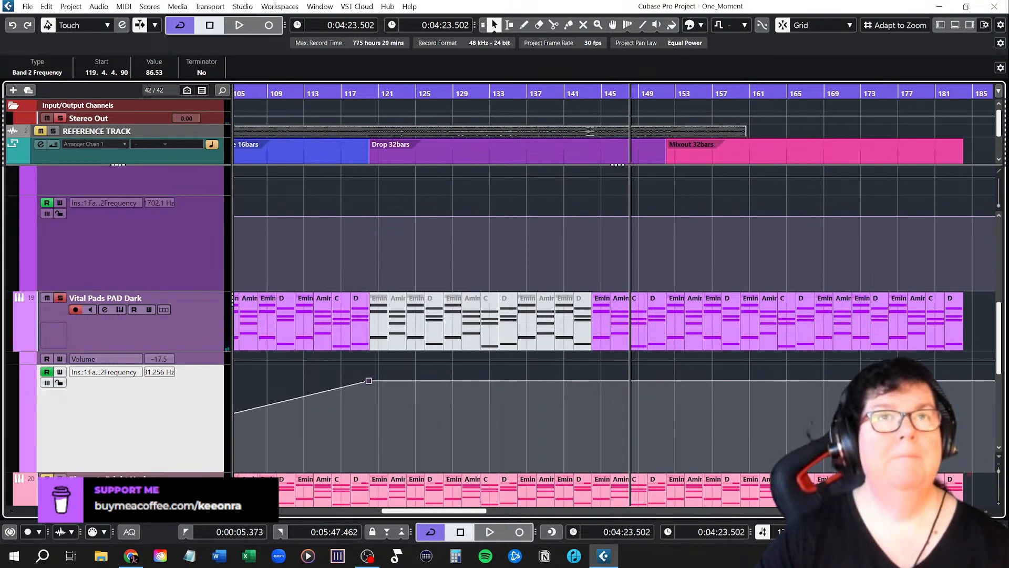
pyautogui.press('space')
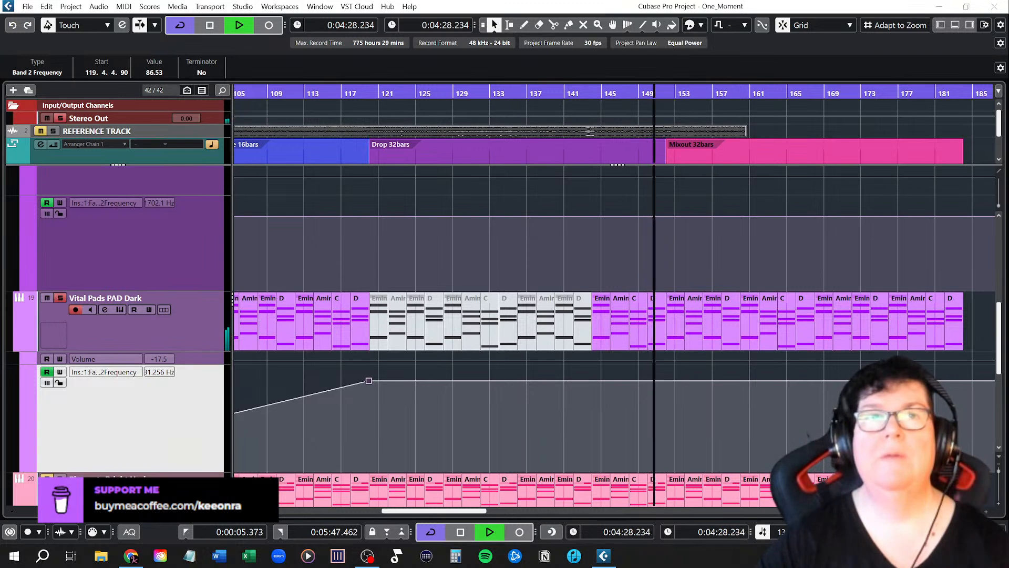
pyautogui.press('space')
# Step: Check the Band 2 Frequency value at the start of the Drop and raise PAD Dark's bar 79 point to 86.78
pyautogui.moveTo(403, 511); pyautogui.dragTo(379, 511)
pyautogui.click(541, 382)
pyautogui.moveTo(540, 382); pyautogui.dragTo(541, 383)
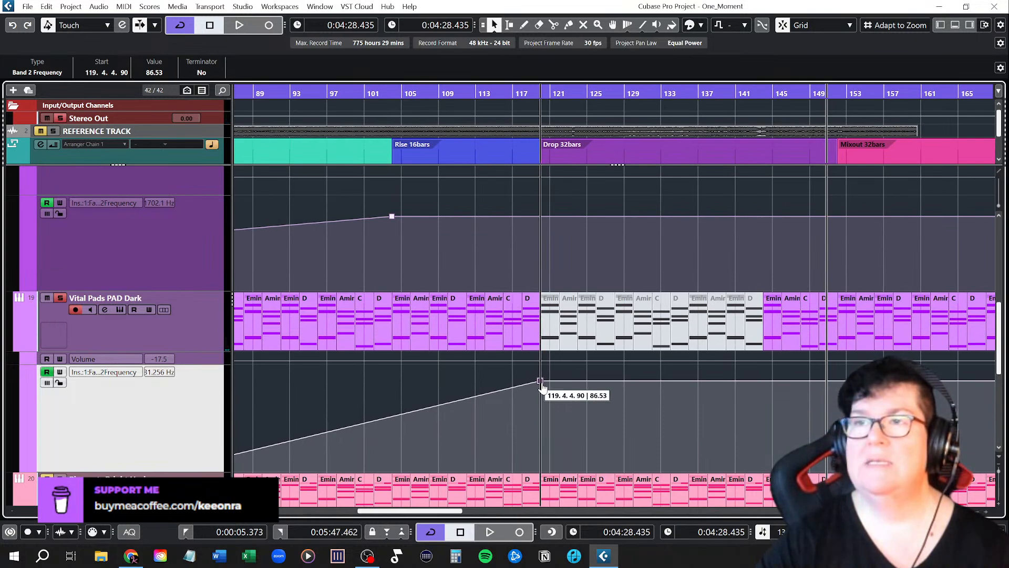
pyautogui.moveTo(431, 511); pyautogui.dragTo(352, 520)
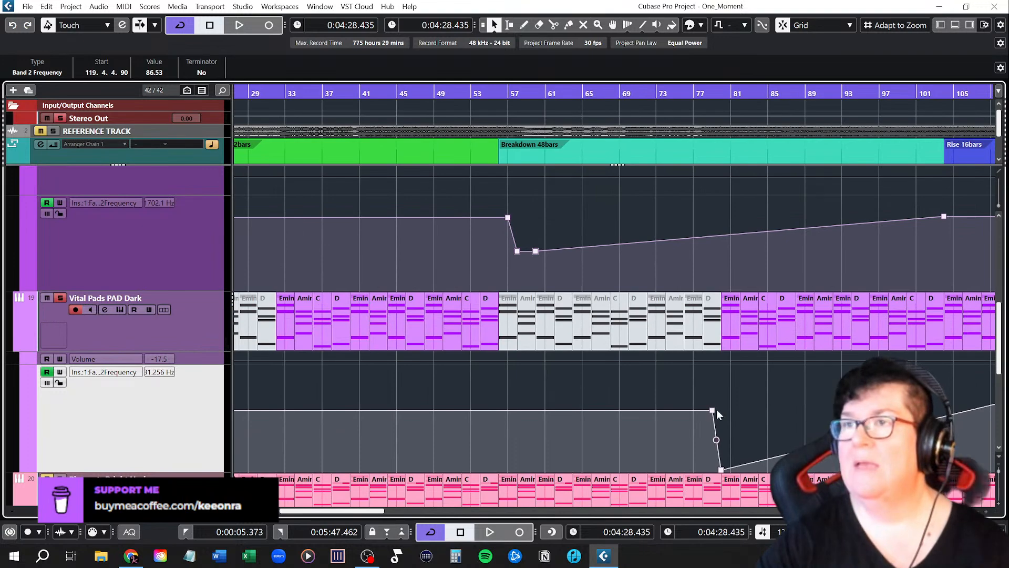
pyautogui.hscroll(5, 727, 415)
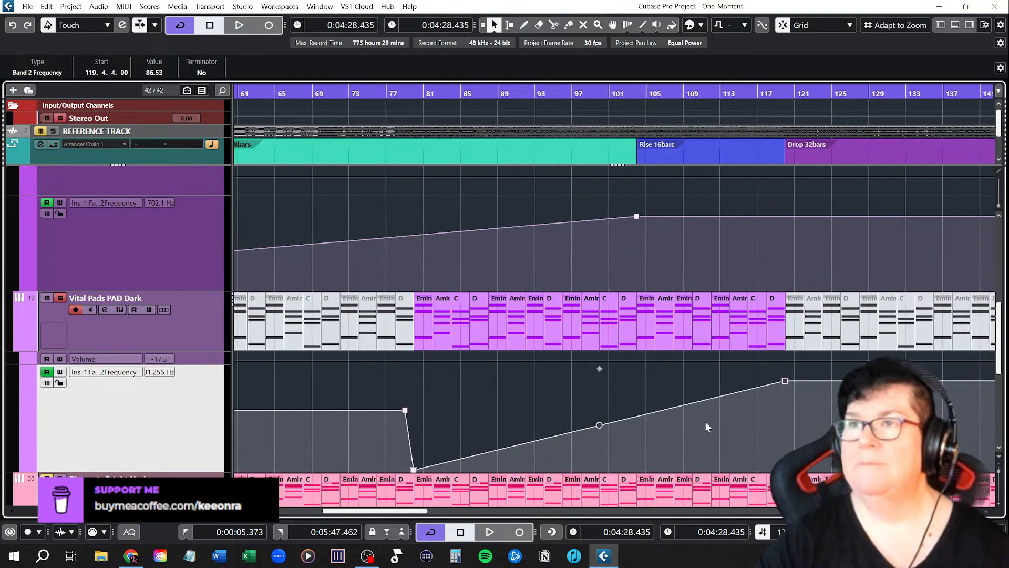
pyautogui.click(405, 411)
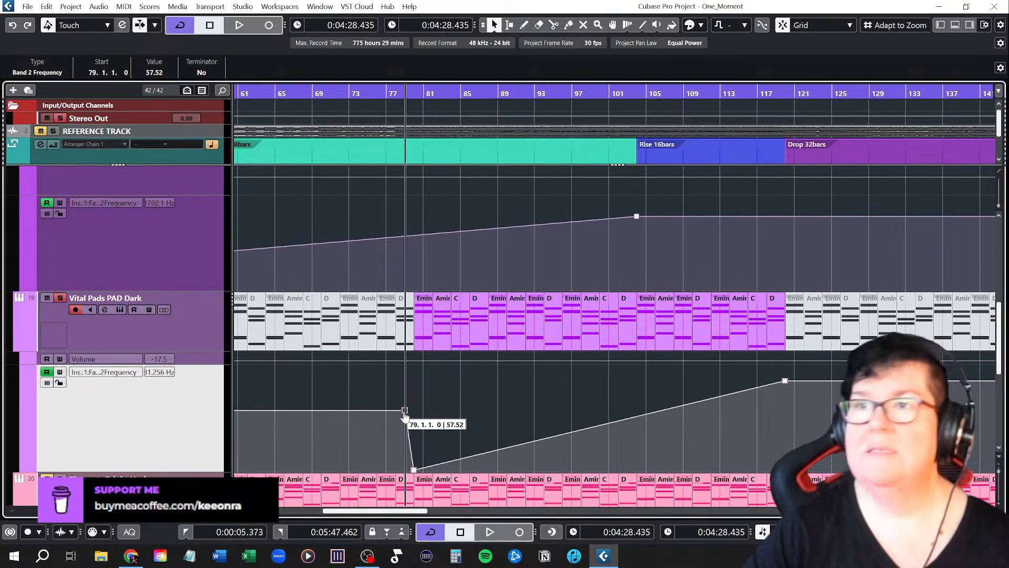
pyautogui.moveTo(405, 410); pyautogui.dragTo(405, 404)
pyautogui.moveTo(405, 396); pyautogui.dragTo(405, 391)
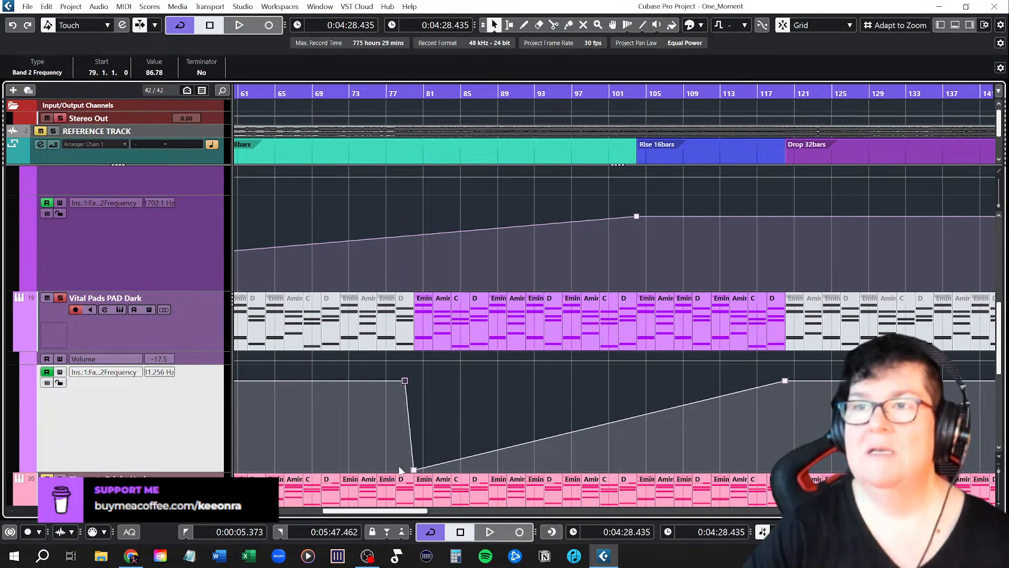
# Step: Play PAD Dark's Buildup section from about bar 32 to hear the raised high-cut level
pyautogui.moveTo(387, 508); pyautogui.dragTo(259, 523)
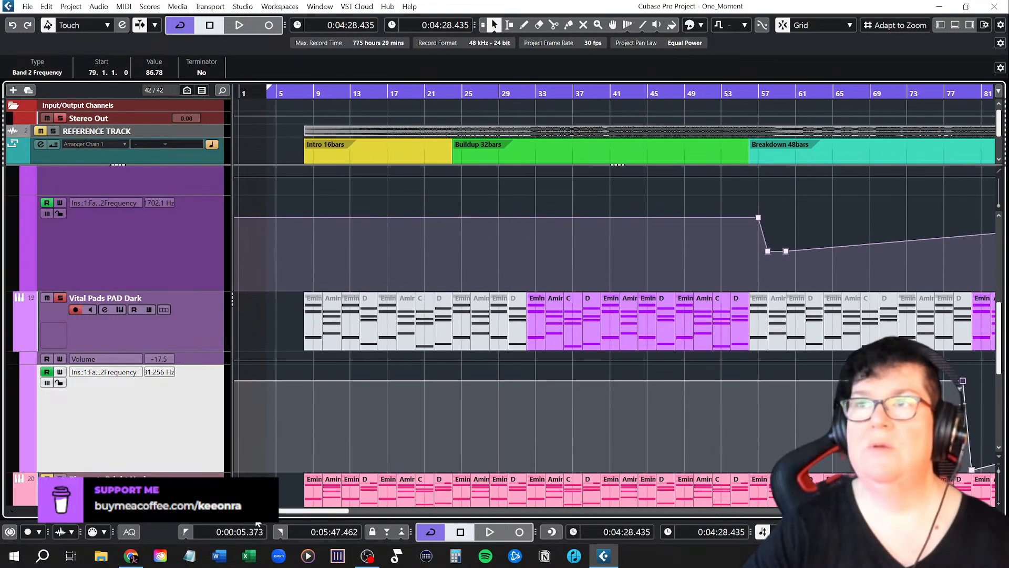
pyautogui.click(528, 93)
pyautogui.press('space')
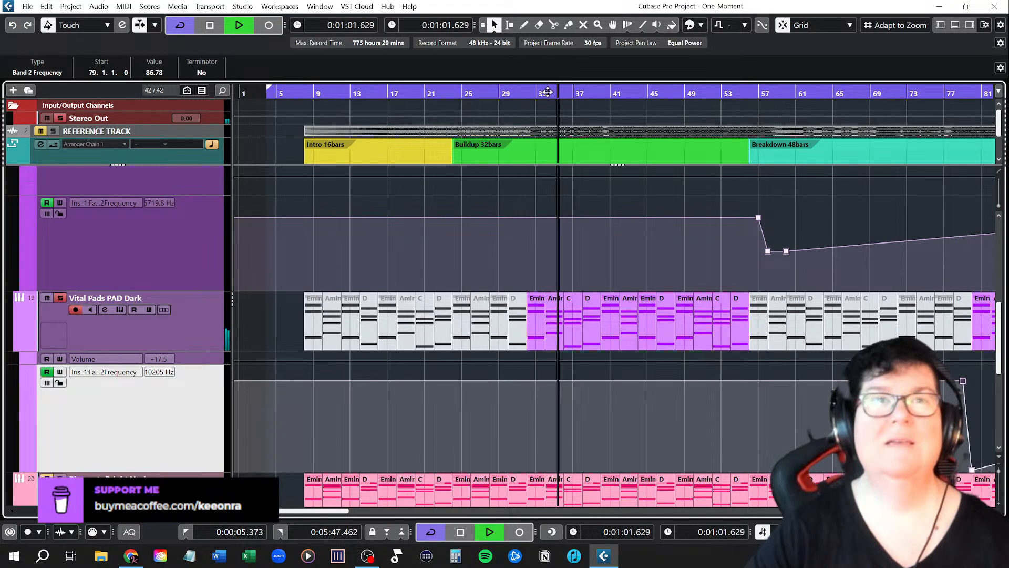
pyautogui.press('space')
# Step: Raise PAD Dark's Band 2 Frequency points at bar 79 and bar 120 to 100
pyautogui.hscroll(3, 769, 387)
pyautogui.hscroll(1, 750, 400)
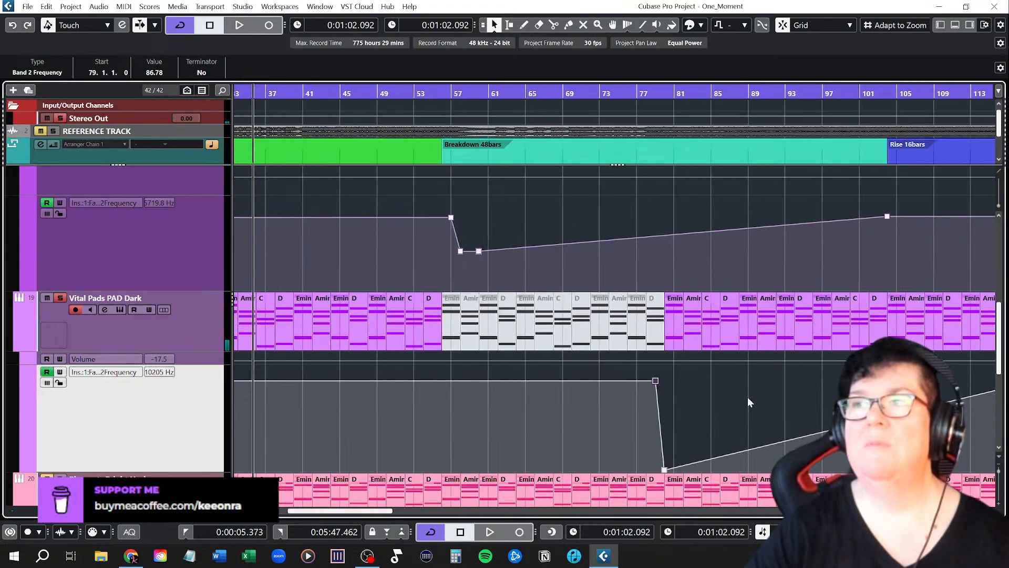
pyautogui.moveTo(655, 386); pyautogui.dragTo(653, 348)
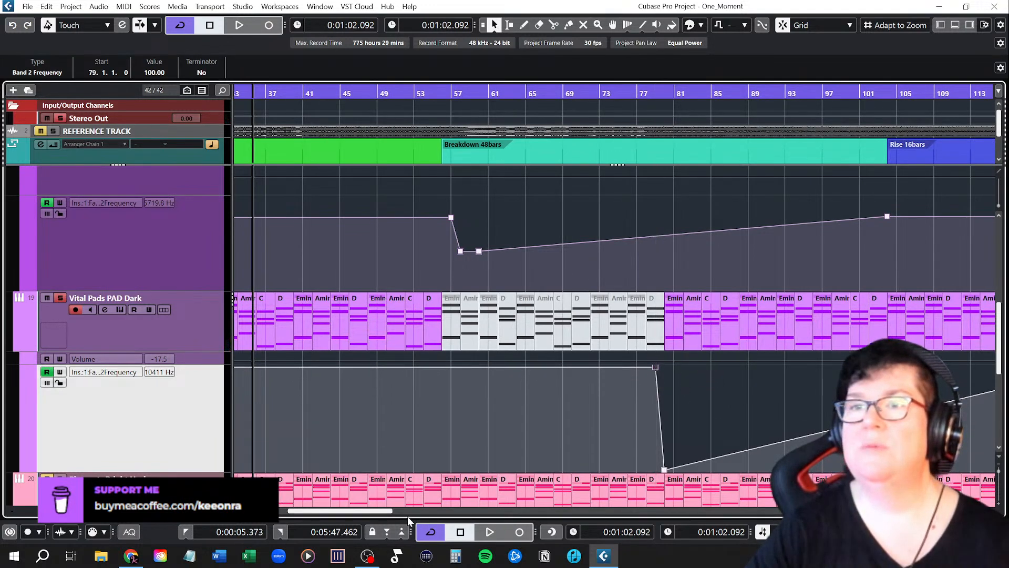
pyautogui.moveTo(384, 514); pyautogui.dragTo(446, 513)
pyautogui.moveTo(575, 386); pyautogui.dragTo(576, 367)
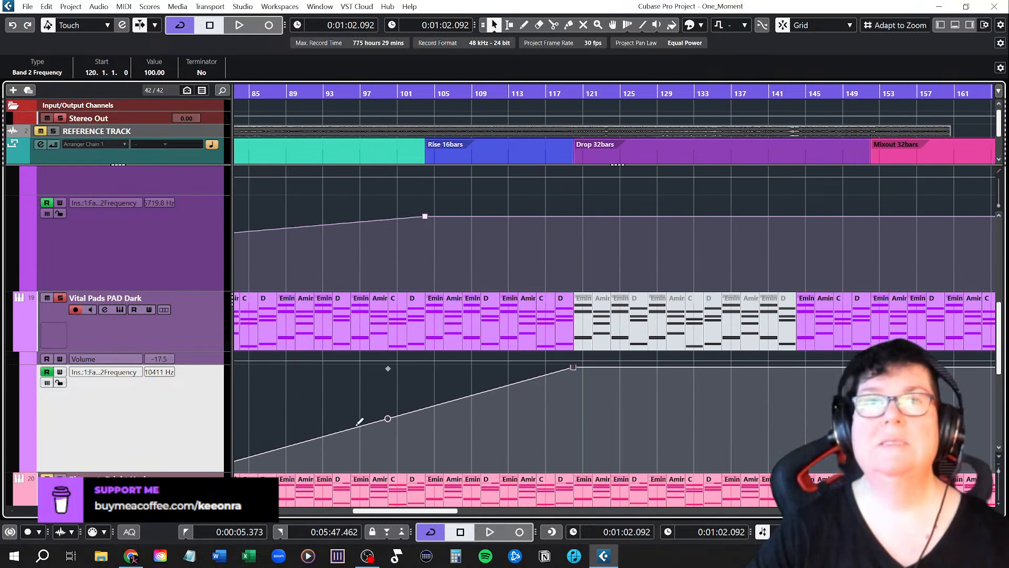
# Step: Play the Buildup and from bar 79 toward the Rise with PAD Dark's Pro-Q 3 open to check the sweep, then stop and close it
pyautogui.press('space')
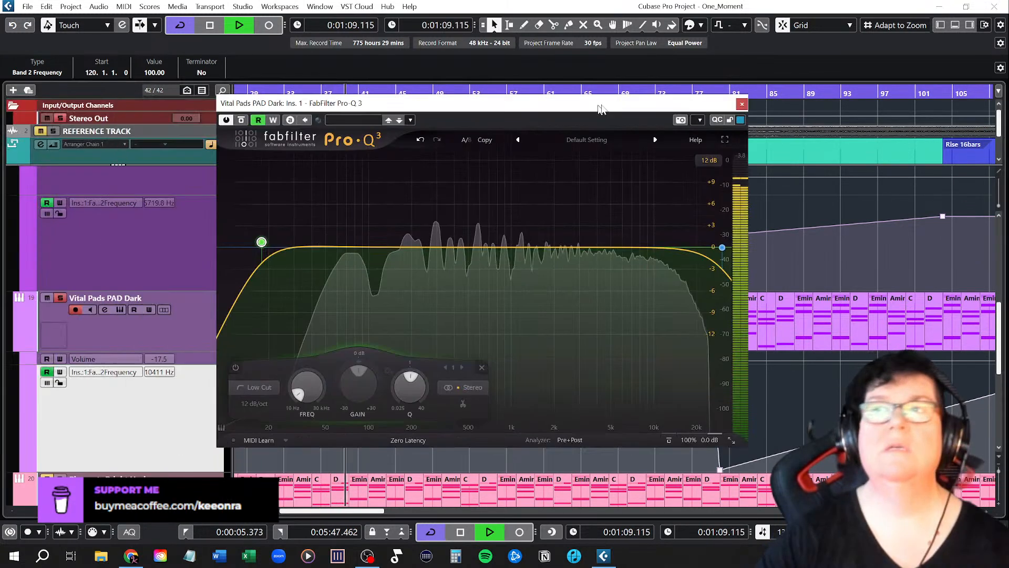
pyautogui.moveTo(601, 105); pyautogui.dragTo(699, 103)
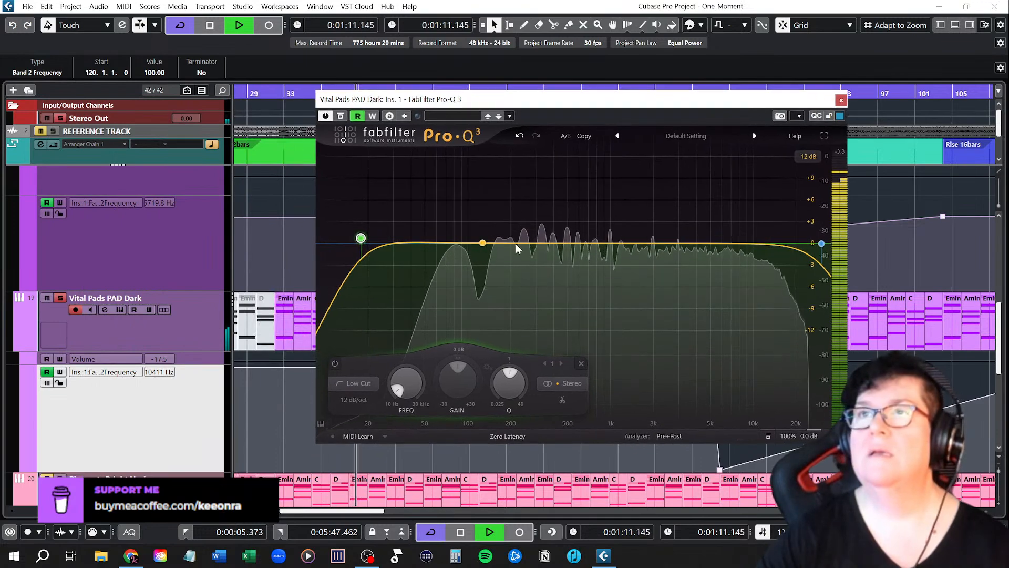
pyautogui.moveTo(821, 244)
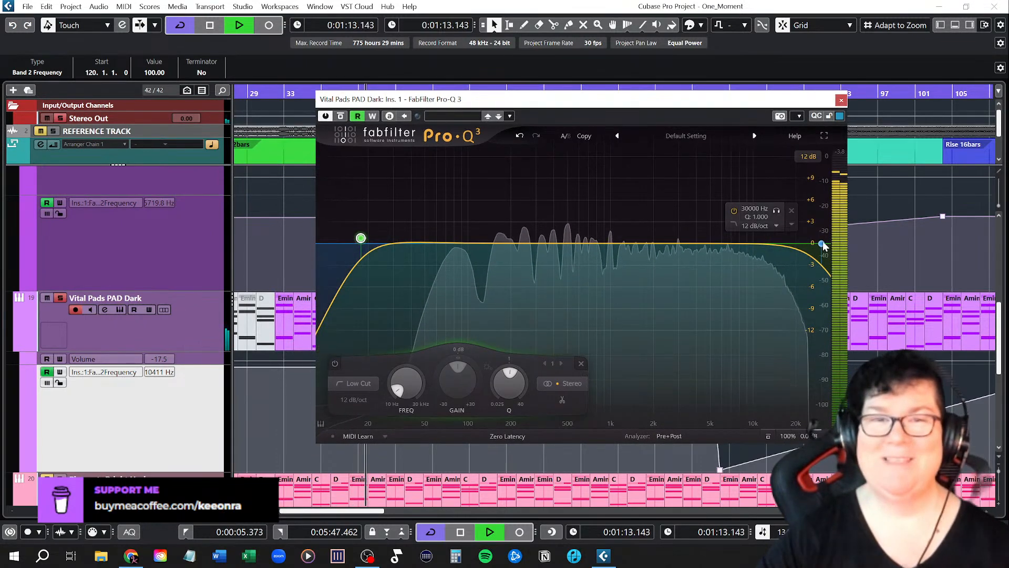
pyautogui.moveTo(719, 100); pyautogui.dragTo(556, 97)
pyautogui.click(711, 94)
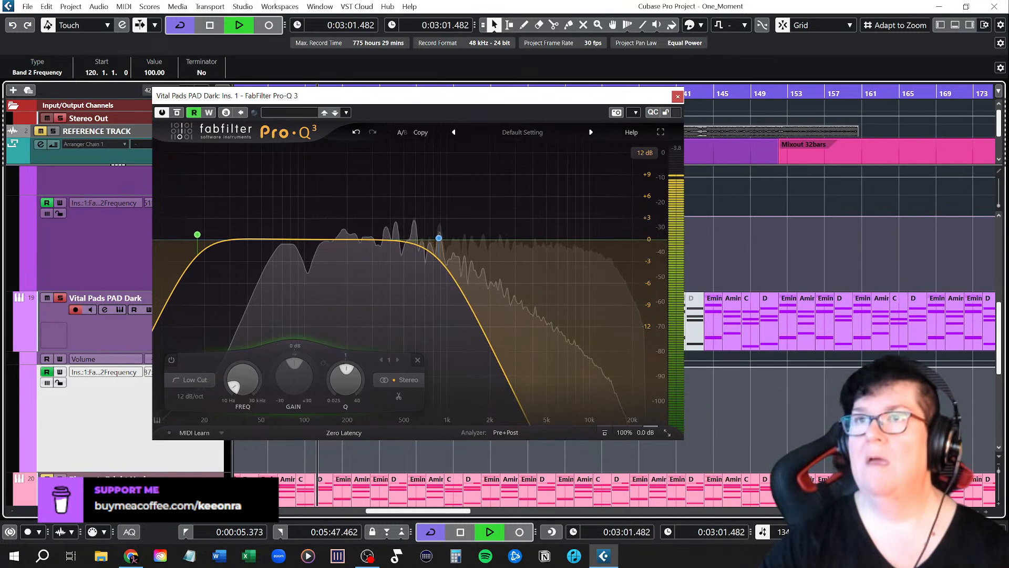
pyautogui.press('space')
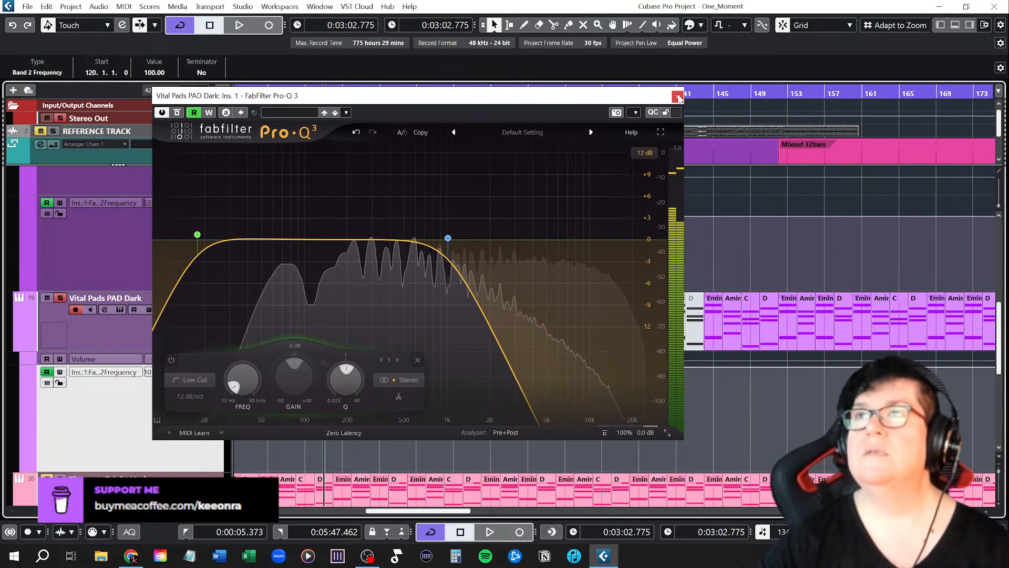
pyautogui.click(677, 97)
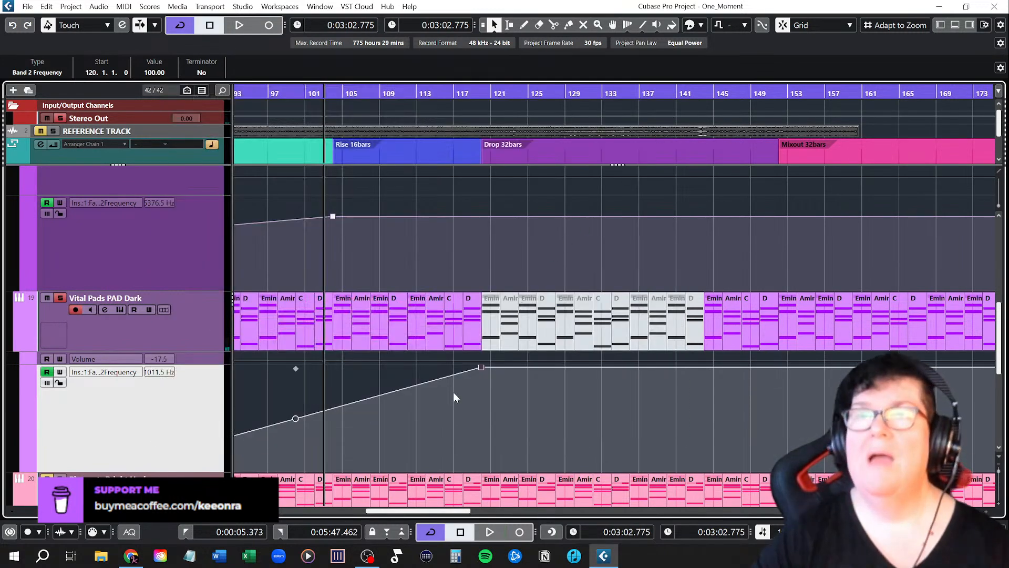
pyautogui.hscroll(-4, 288, 385)
pyautogui.hscroll(2, 556, 411)
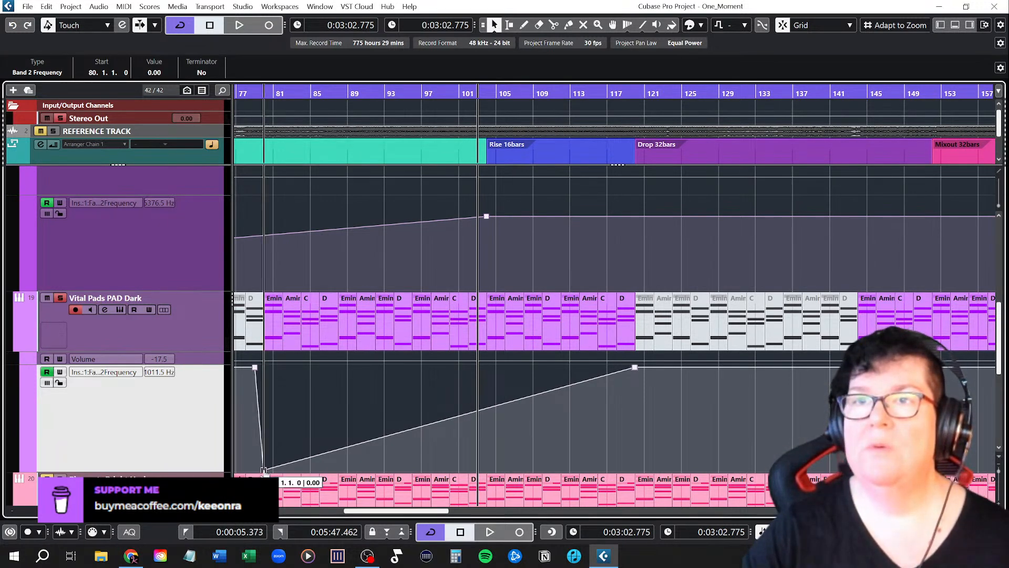
# Step: Set PAD Dark's Band 2 Frequency point at bar 80 to 50 and play from about bar 79 into the Rise with its Pro-Q 3 open
pyautogui.moveTo(264, 471); pyautogui.dragTo(264, 423)
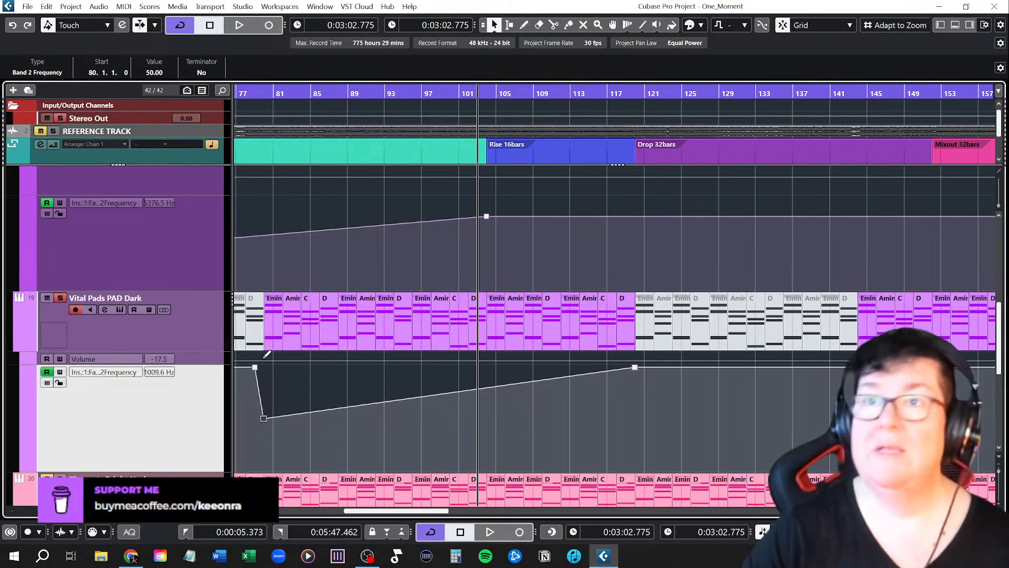
pyautogui.click(256, 99)
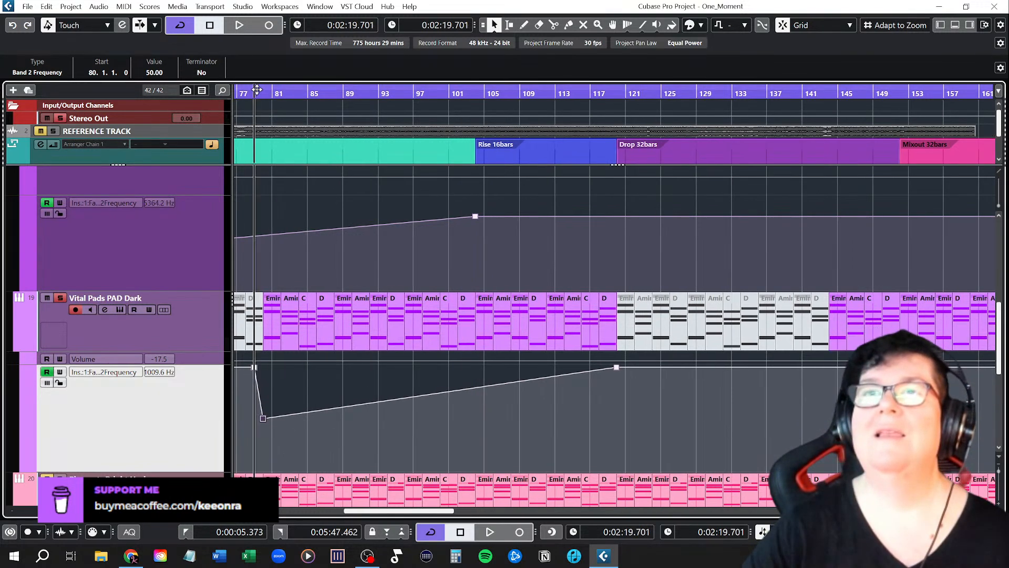
pyautogui.click(104, 310)
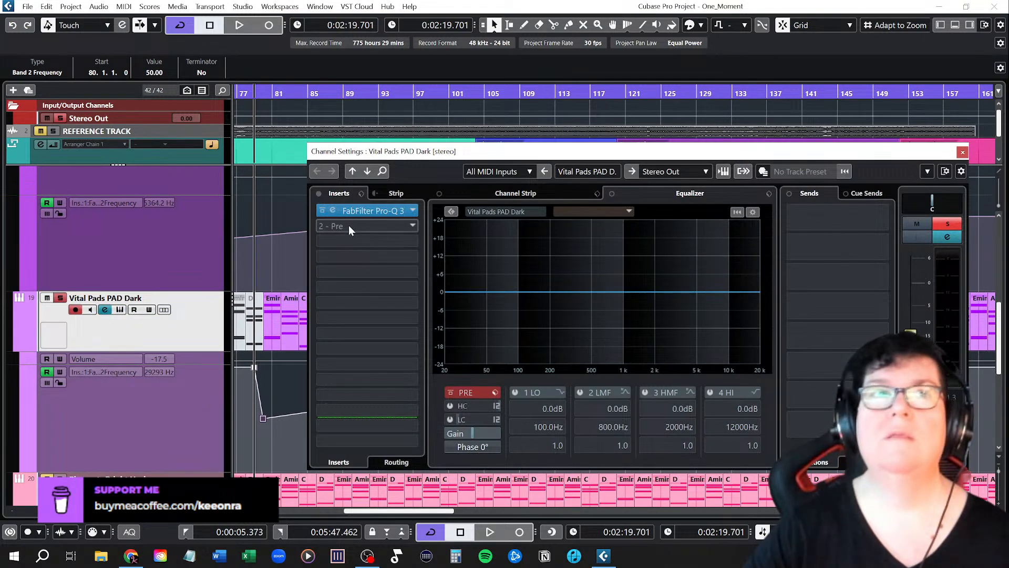
pyautogui.click(380, 207)
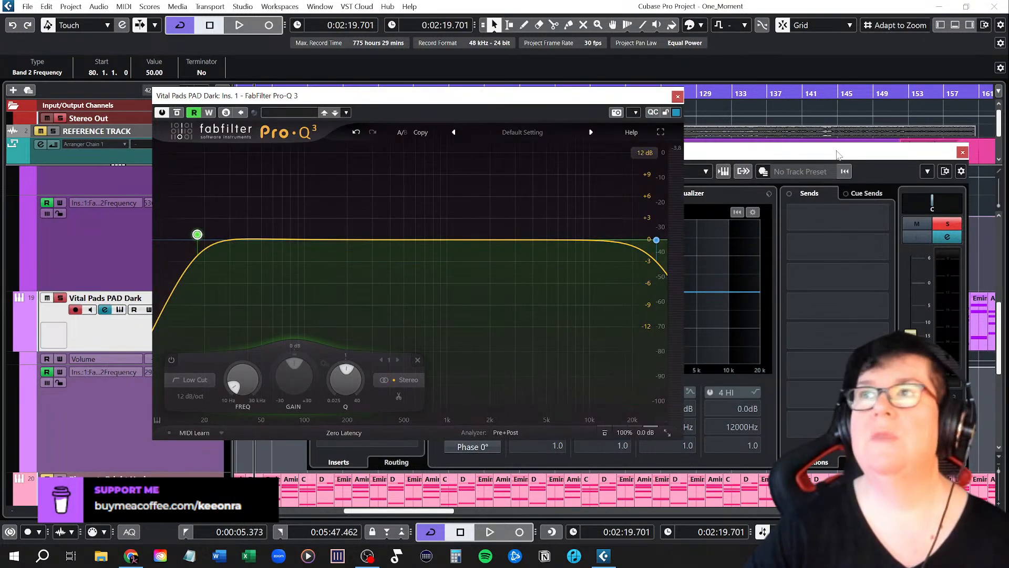
pyautogui.click(962, 152)
pyautogui.click(963, 153)
pyautogui.moveTo(412, 105); pyautogui.dragTo(610, 102)
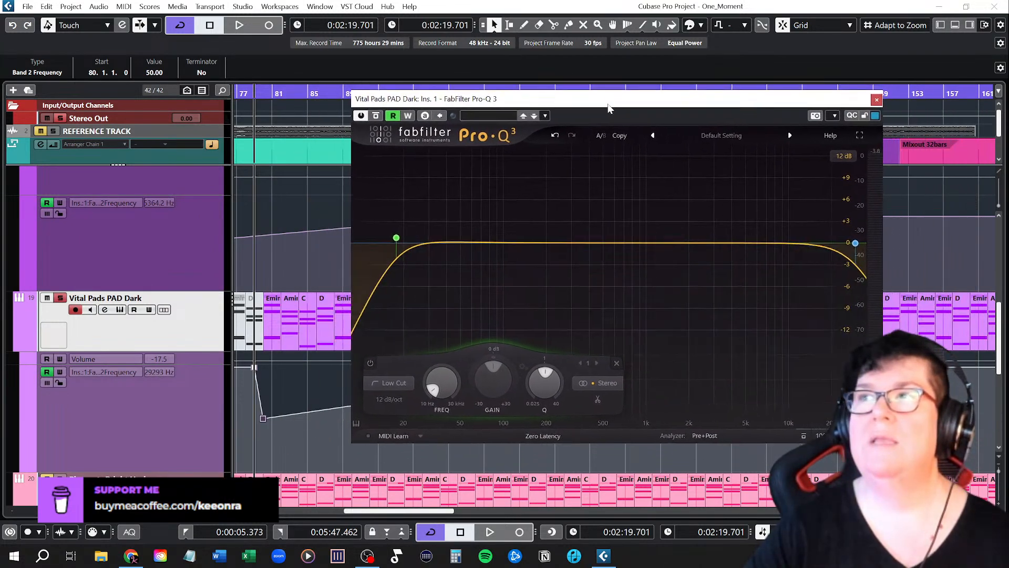
pyautogui.press('space')
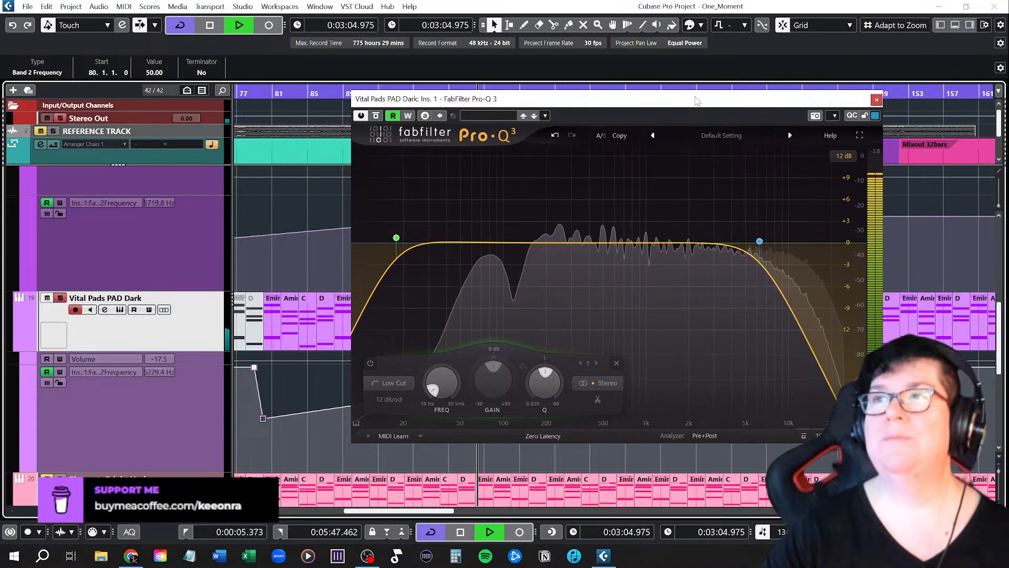
pyautogui.press('space')
pyautogui.click(876, 100)
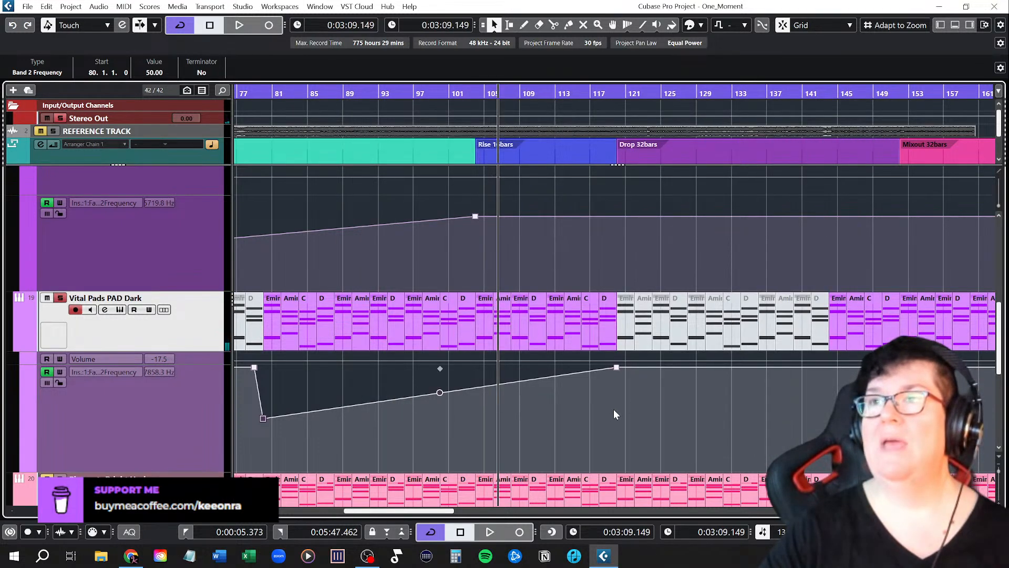
# Step: Zoom out to the full arrangement and hide the automation lanes of the PAD Dark and Bell pad tracks
pyautogui.press('g')
pyautogui.press('g')
pyautogui.press('g')
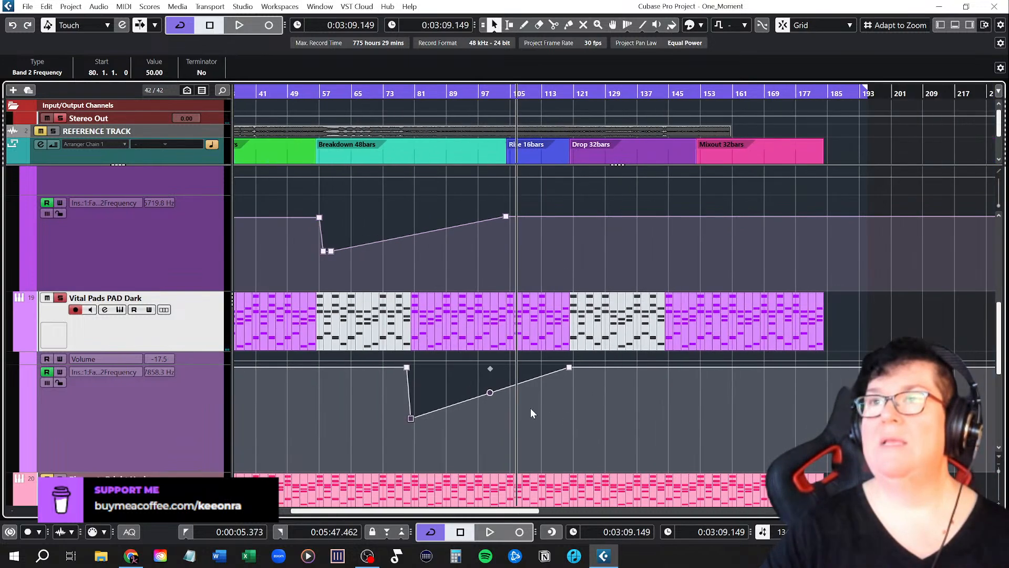
pyautogui.press('g')
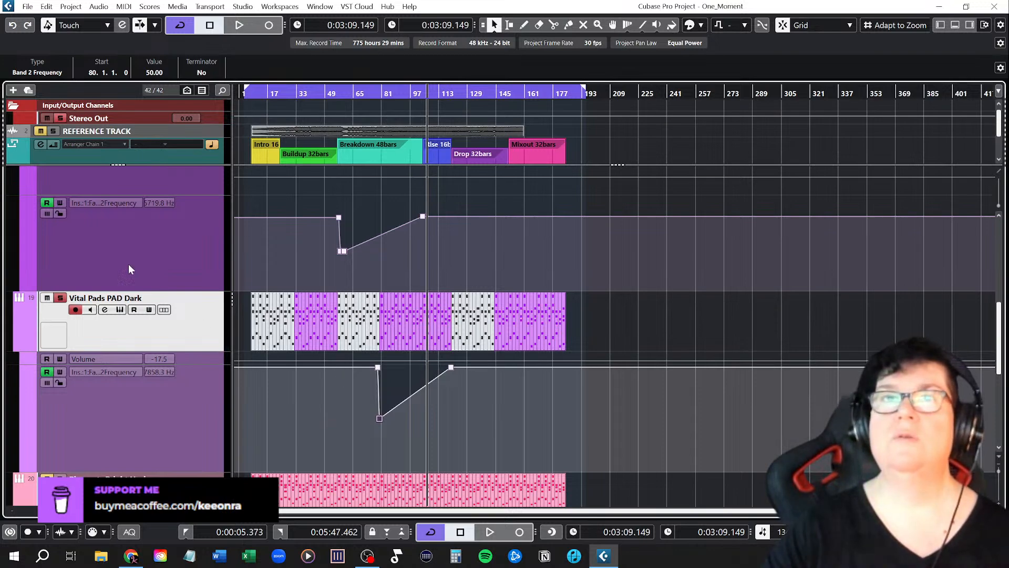
pyautogui.click(18, 345)
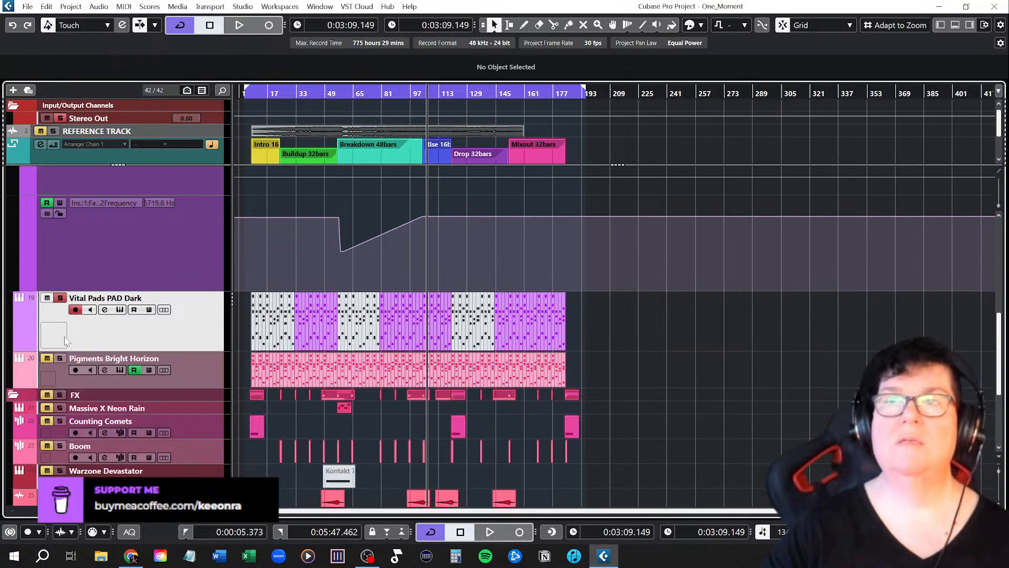
pyautogui.scroll(3, 148, 340)
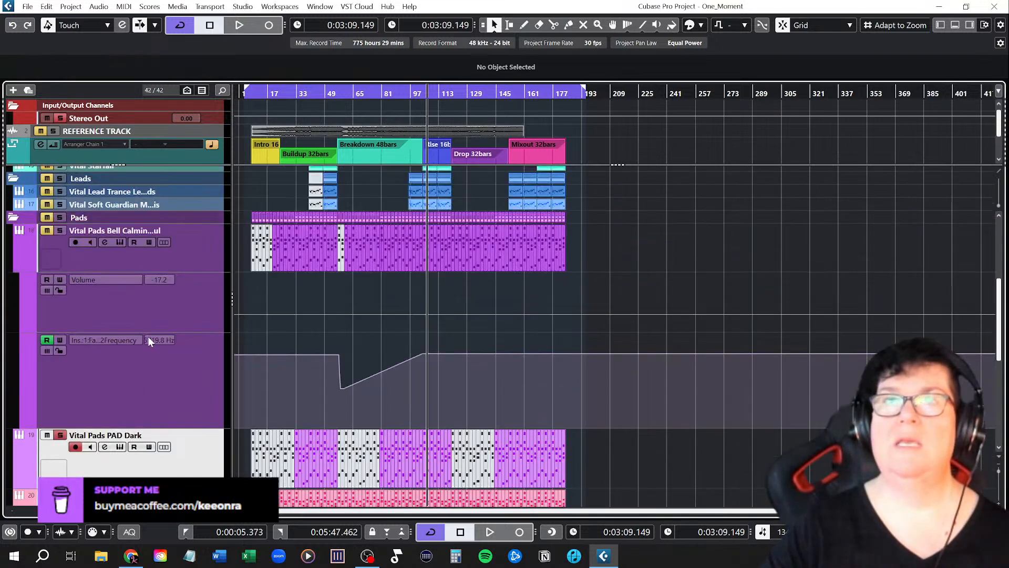
pyautogui.click(18, 264)
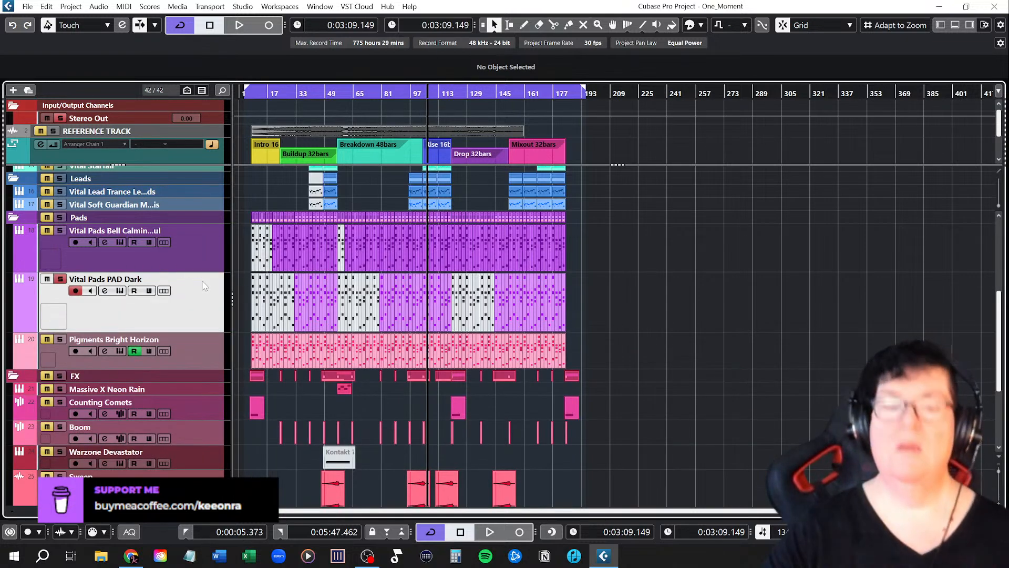
# Step: Shrink the track heights until nearly all tracks fit in the project view, and unsolo Vital Pads PAD Dark
pyautogui.hotkey('shift', 'h')
pyautogui.hotkey('shift', 'h')
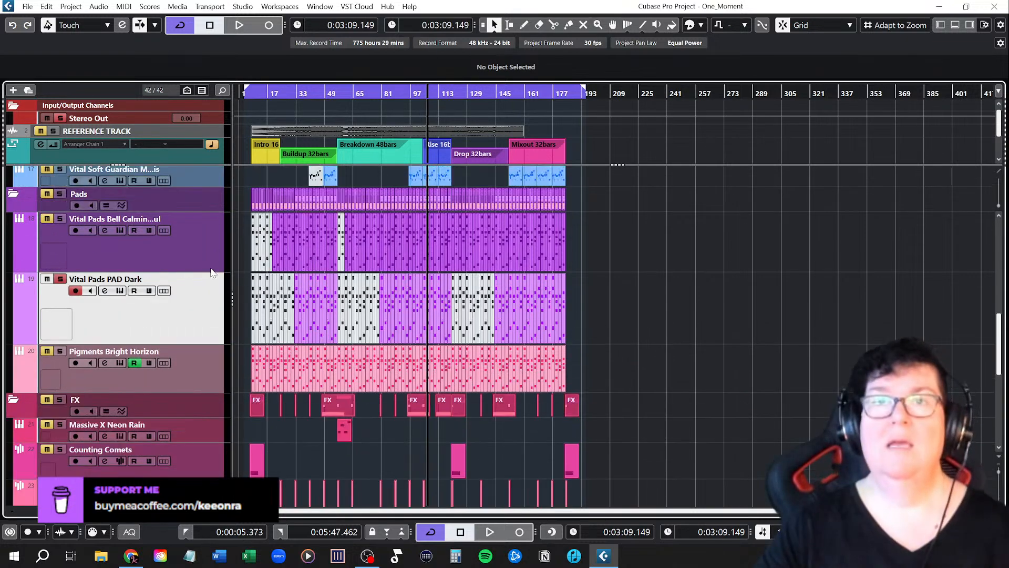
pyautogui.hotkey('shift', 'g')
pyautogui.hotkey('shift', 'g')
pyautogui.hotkey('shift', 'g')
pyautogui.hotkey('shift', 'g')
pyautogui.hotkey('shift', 'g')
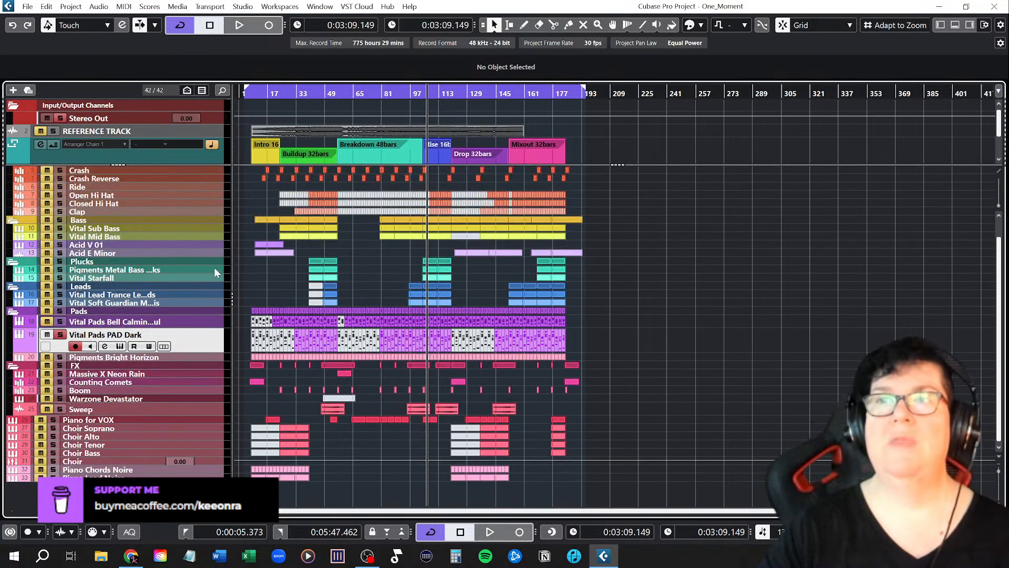
pyautogui.hotkey('shift', 'g')
pyautogui.hotkey('shift', 'g')
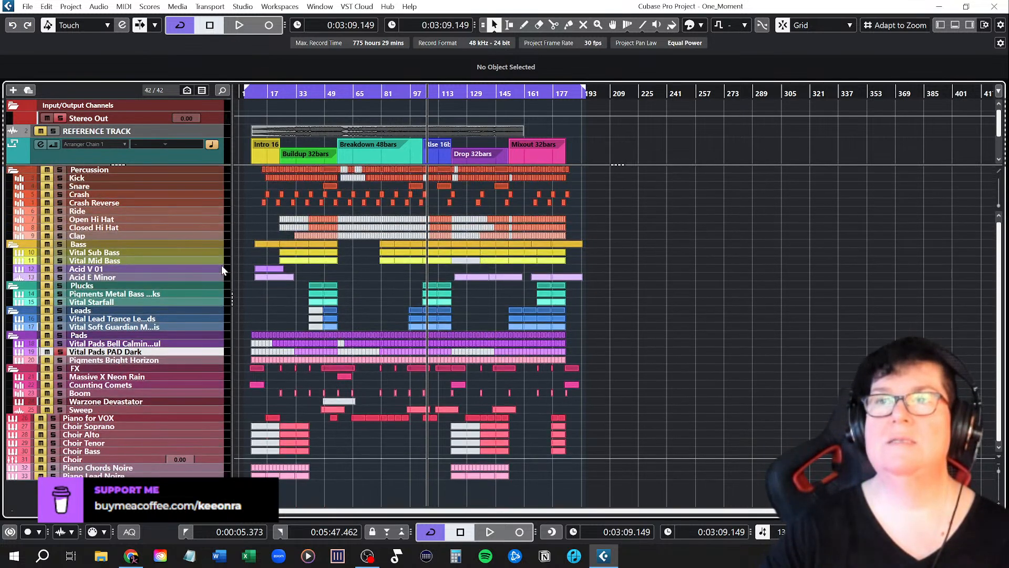
pyautogui.click(60, 353)
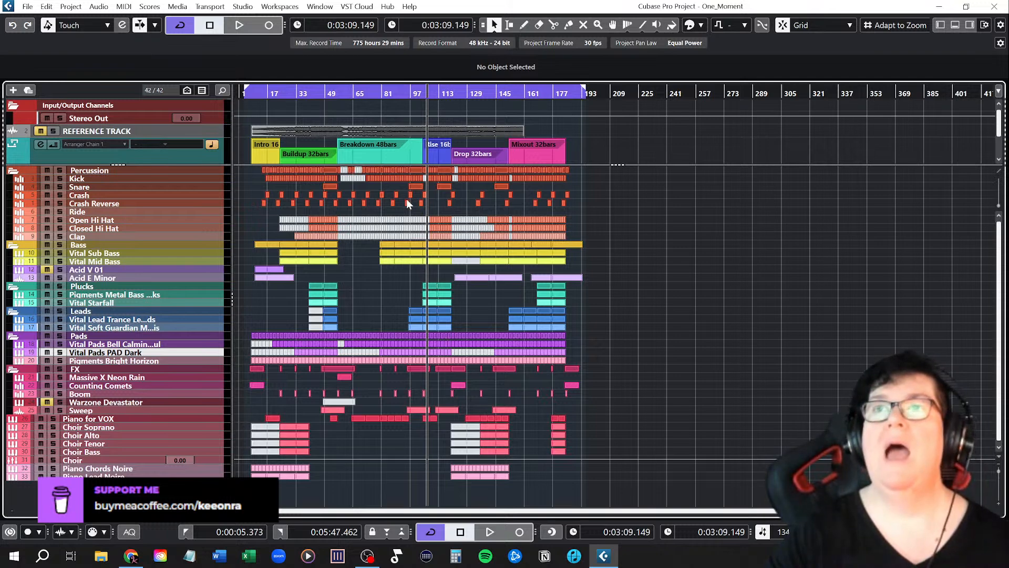
# Step: Look over the arrangement from the Drop back through the Rise and Breakdown to the Intro and Buildup, with slightly taller track rows
pyautogui.scroll(8, 468, 262)
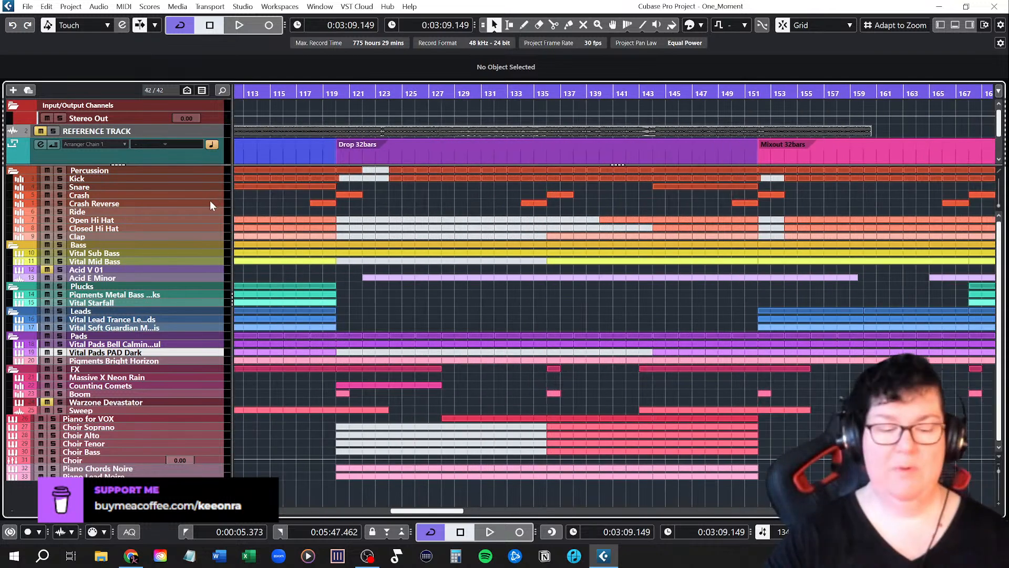
pyautogui.hotkey('shift', 'h')
pyautogui.scroll(3, 439, 311)
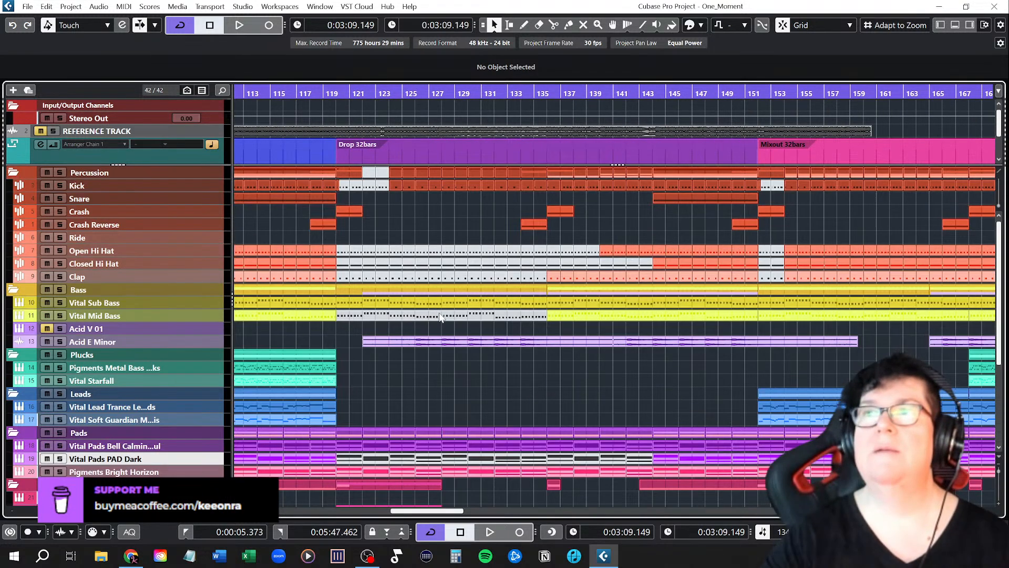
pyautogui.hscroll(-5, 346, 317)
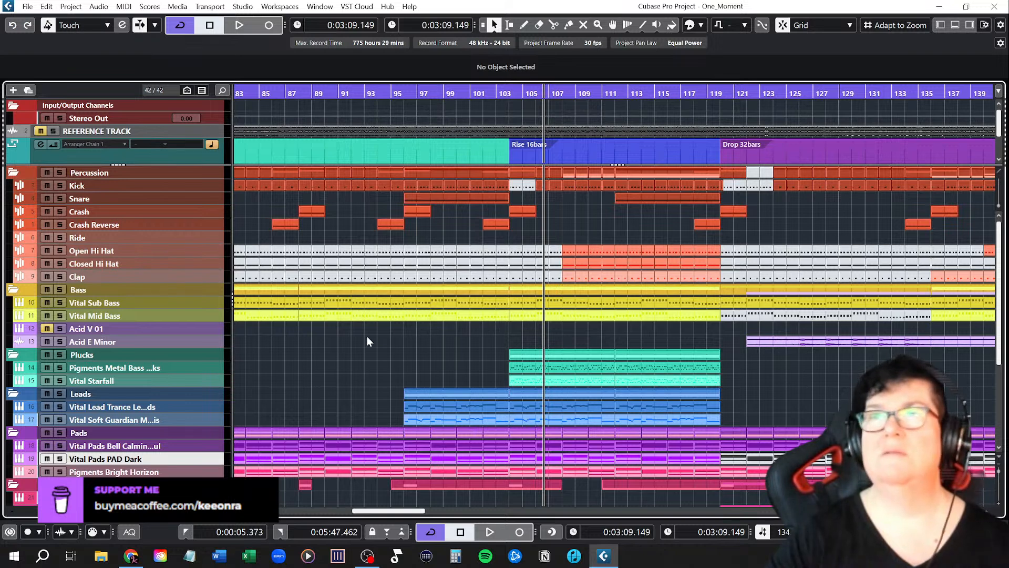
pyautogui.keyDown('ctrl'); pyautogui.scroll(-3, 347, 339); pyautogui.keyUp('ctrl')
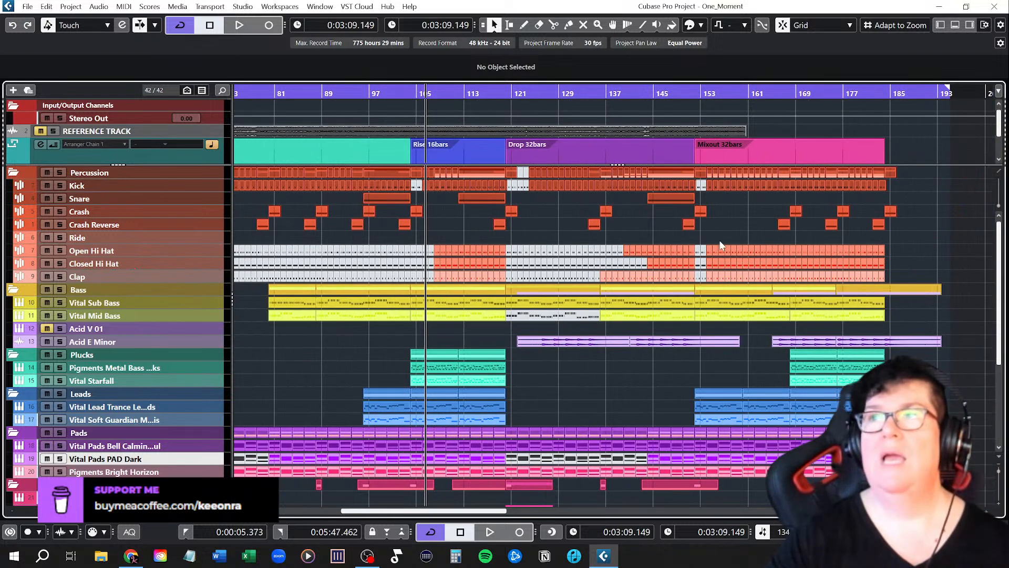
pyautogui.keyDown('ctrl'); pyautogui.scroll(-1, 390, 326); pyautogui.keyUp('ctrl')
pyautogui.hscroll(-6, 406, 329)
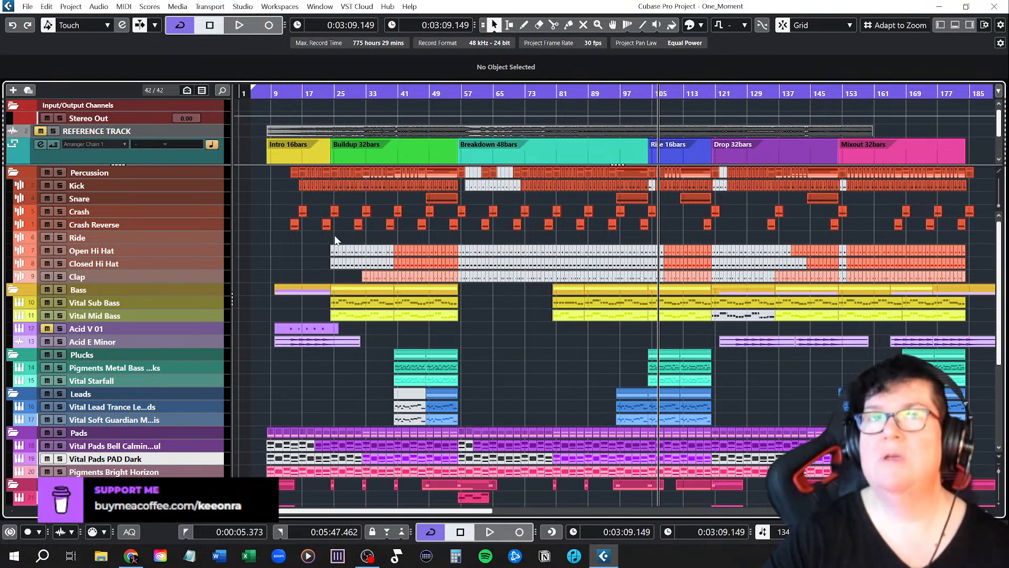
pyautogui.scroll(6, 294, 252)
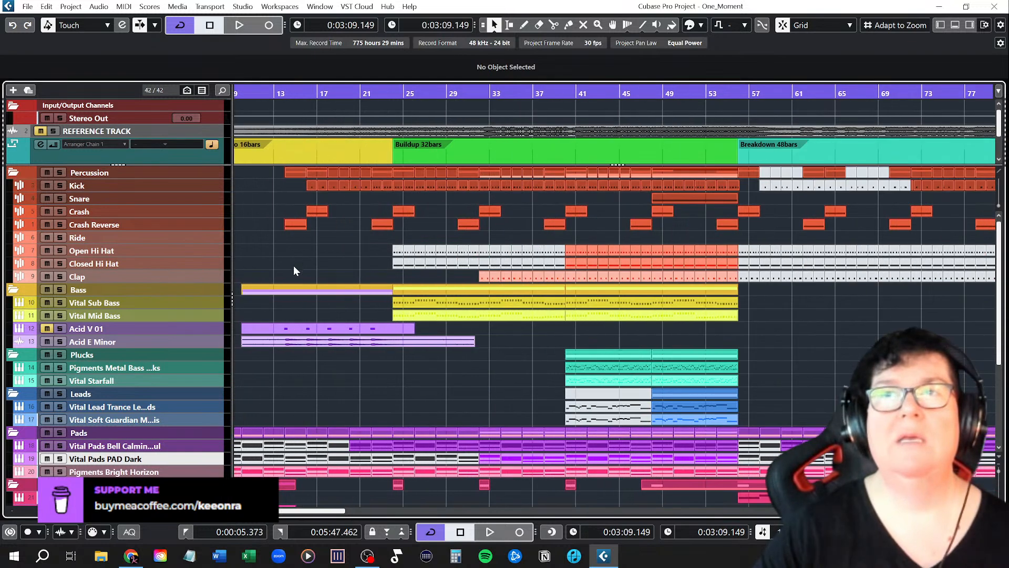
# Step: Select the empty Ride track, enlarge it briefly to audition its sound, and restore its compact height
pyautogui.click(194, 239)
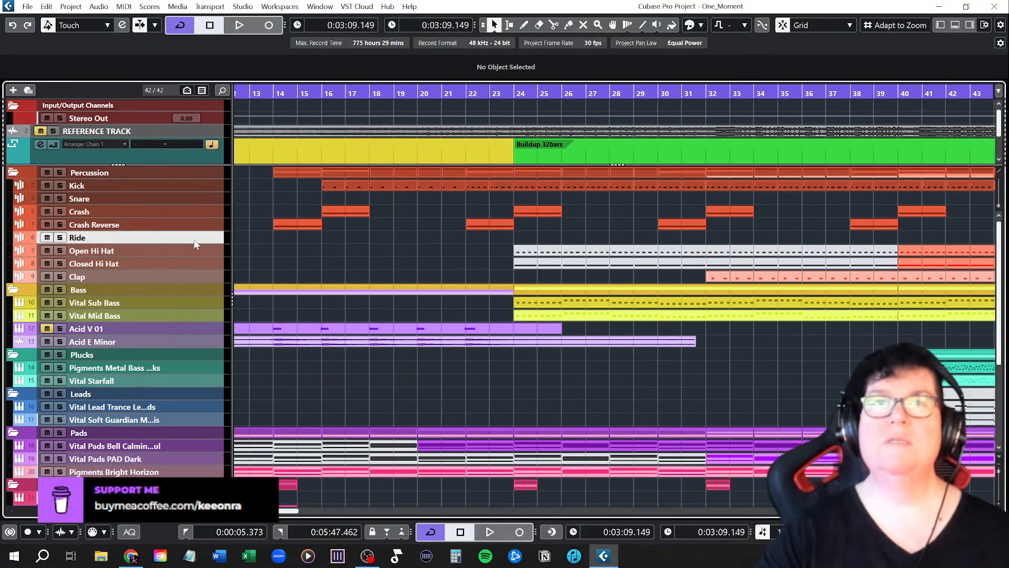
pyautogui.moveTo(149, 243); pyautogui.dragTo(150, 256)
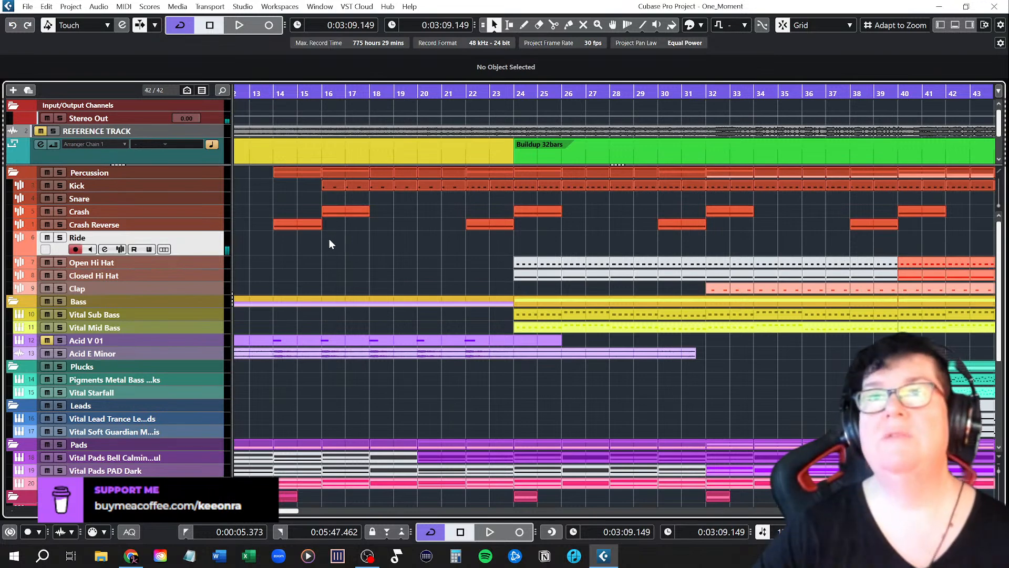
pyautogui.moveTo(193, 249); pyautogui.dragTo(192, 242)
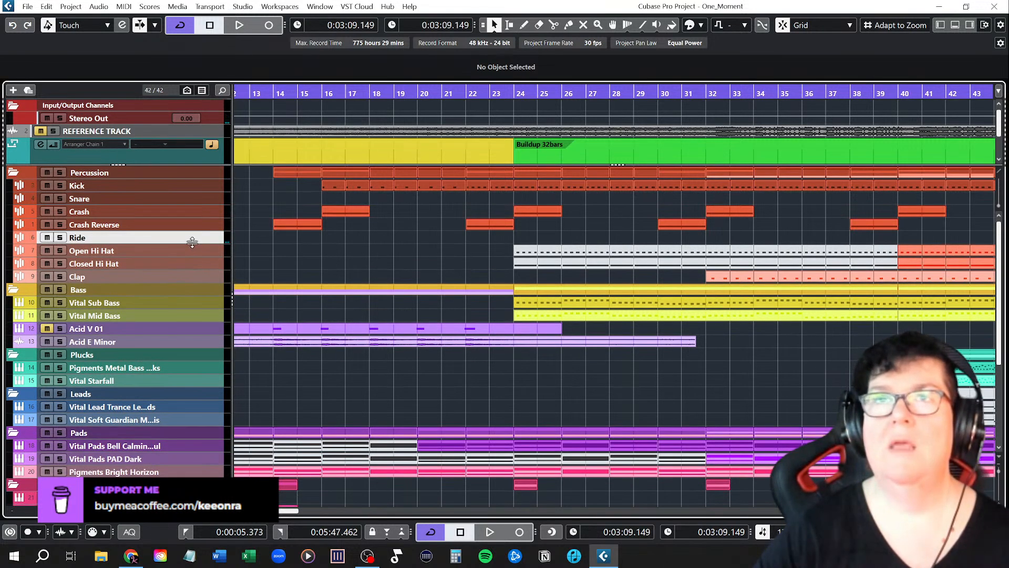
# Step: Play the Buildup with all tracks from about bar 37 to bar 42 to hear the percussion change at bar 40
pyautogui.scroll(-4, 349, 257)
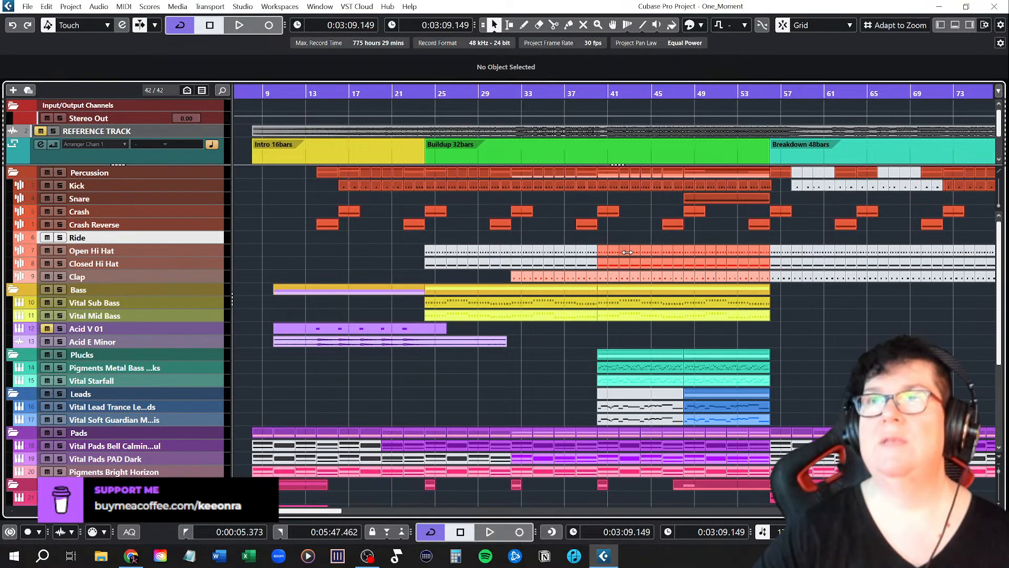
pyautogui.press('g')
pyautogui.hscroll(5, 355, 267)
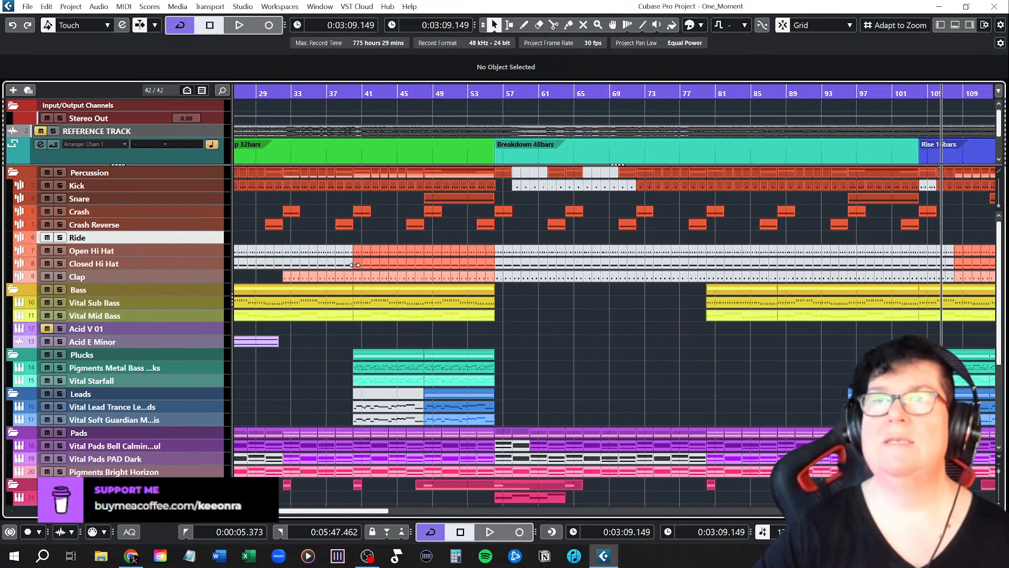
pyautogui.hscroll(-2, 356, 264)
pyautogui.press('h')
pyautogui.press('h')
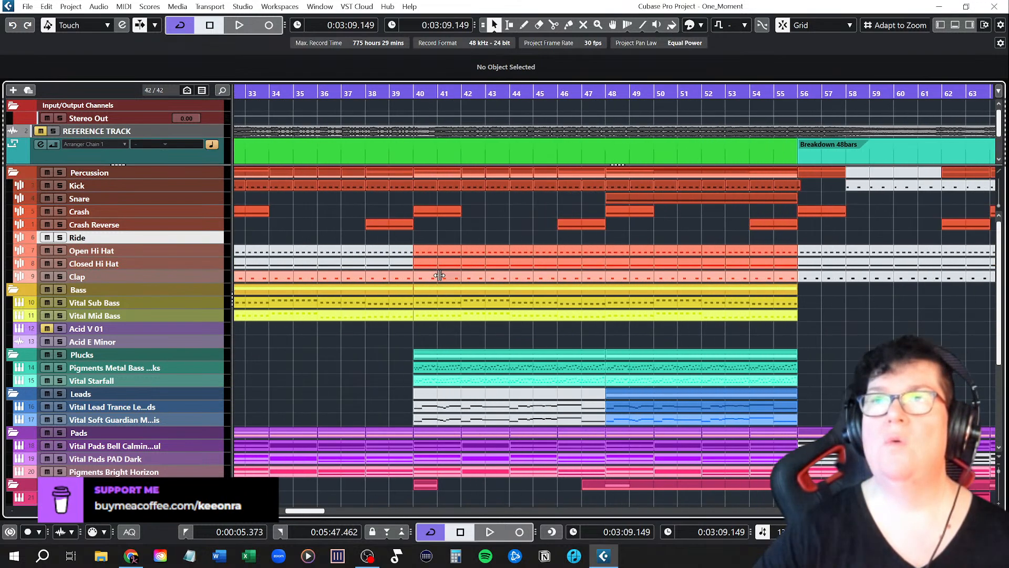
pyautogui.hscroll(-2, 440, 276)
pyautogui.click(432, 94)
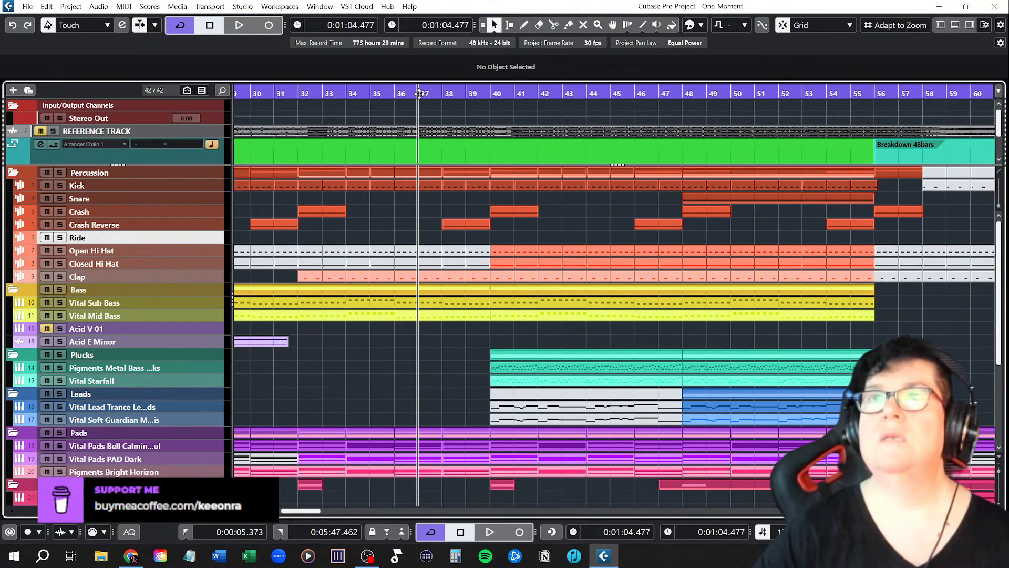
pyautogui.press('space')
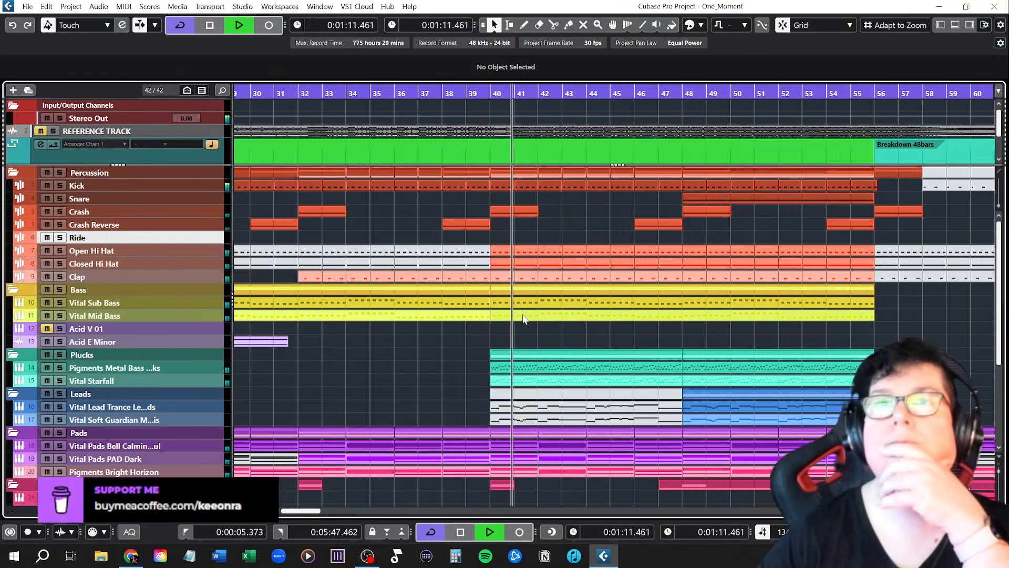
pyautogui.press('space')
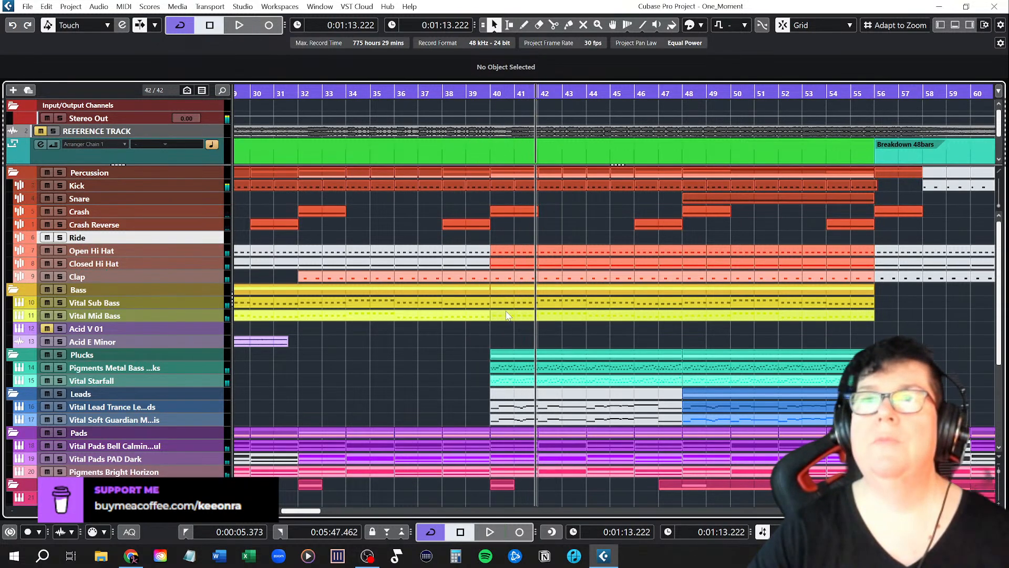
# Step: Solo the Percussion folder and play the Buildup from about bar 36 to bar 42
pyautogui.click(60, 173)
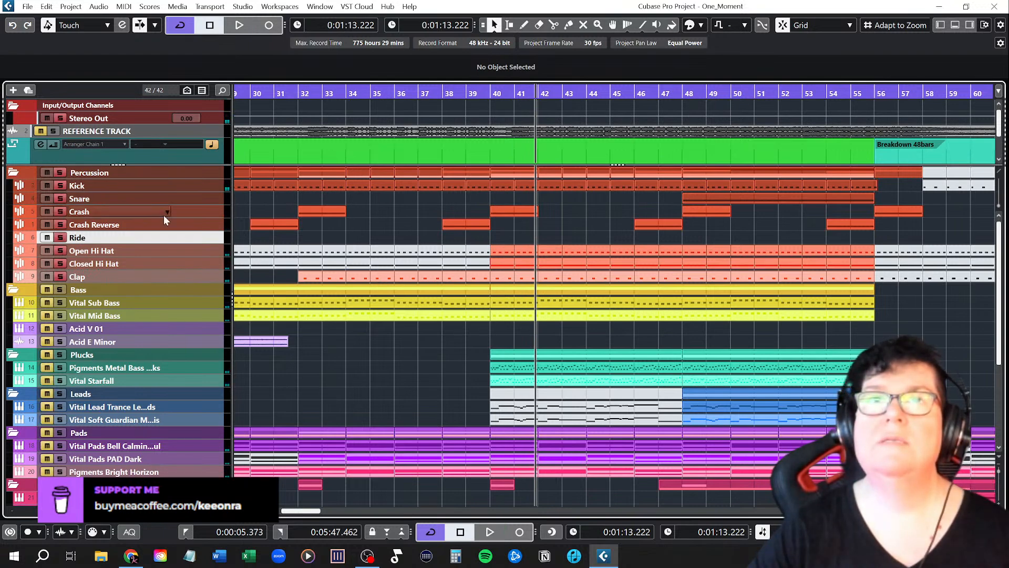
pyautogui.click(406, 96)
pyautogui.press('space')
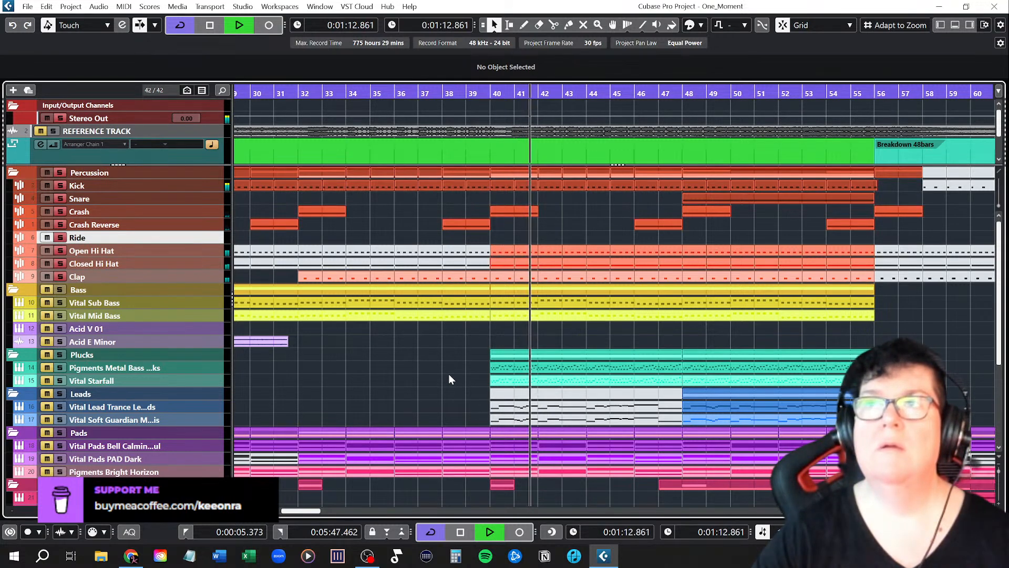
pyautogui.press('space')
# Step: Mute the Closed Hi Hat parts at bars 40 and 41 with the Mute tool
pyautogui.rightClick(501, 326)
pyautogui.click(591, 327)
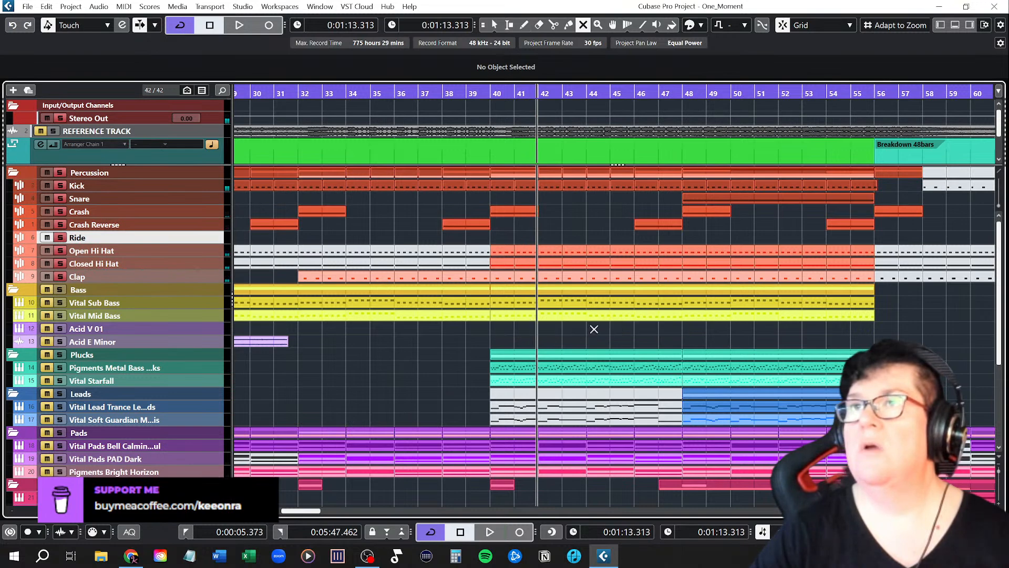
pyautogui.click(503, 263)
pyautogui.click(528, 267)
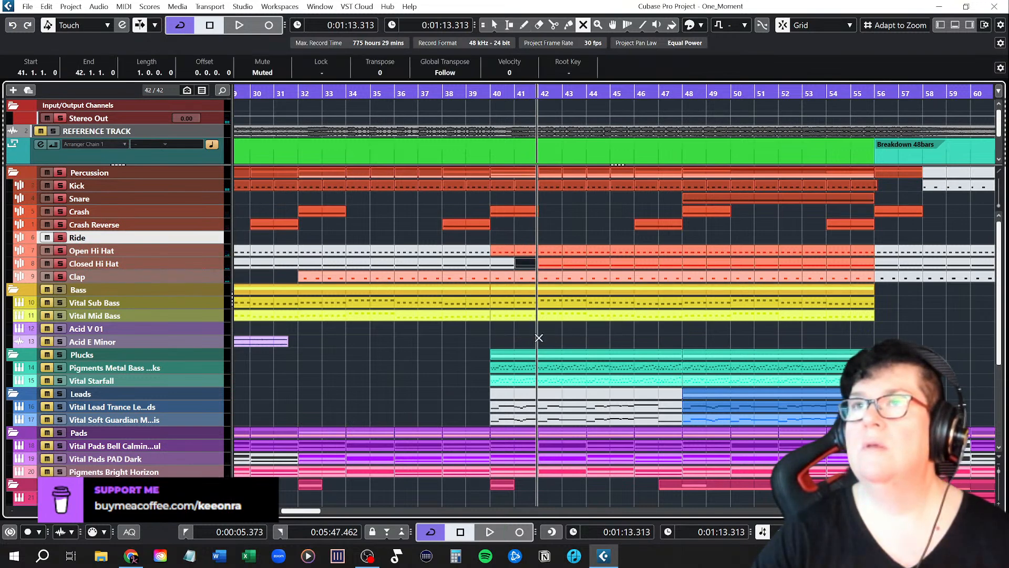
# Step: Play the soloed percussion from about bar 30 to bar 43 to check the Buildup's hi-hat entries
pyautogui.rightClick(475, 334)
pyautogui.click(474, 335)
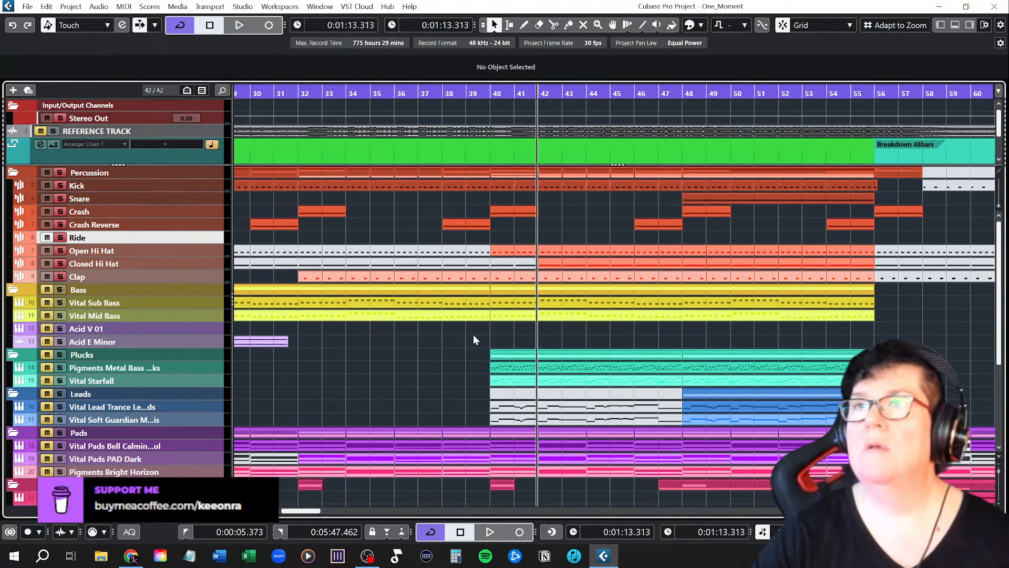
pyautogui.click(371, 100)
pyautogui.click(250, 95)
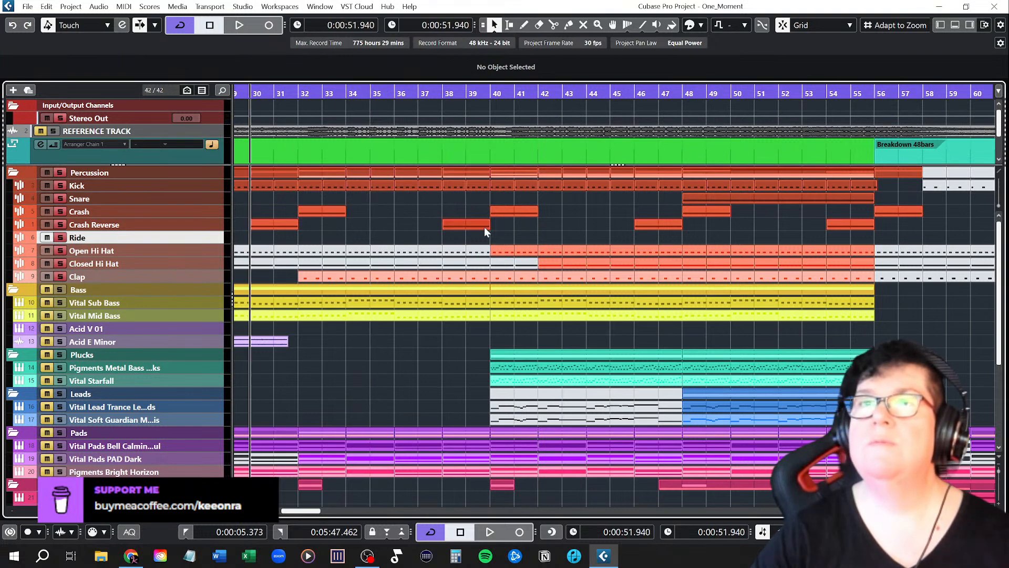
pyautogui.press('space')
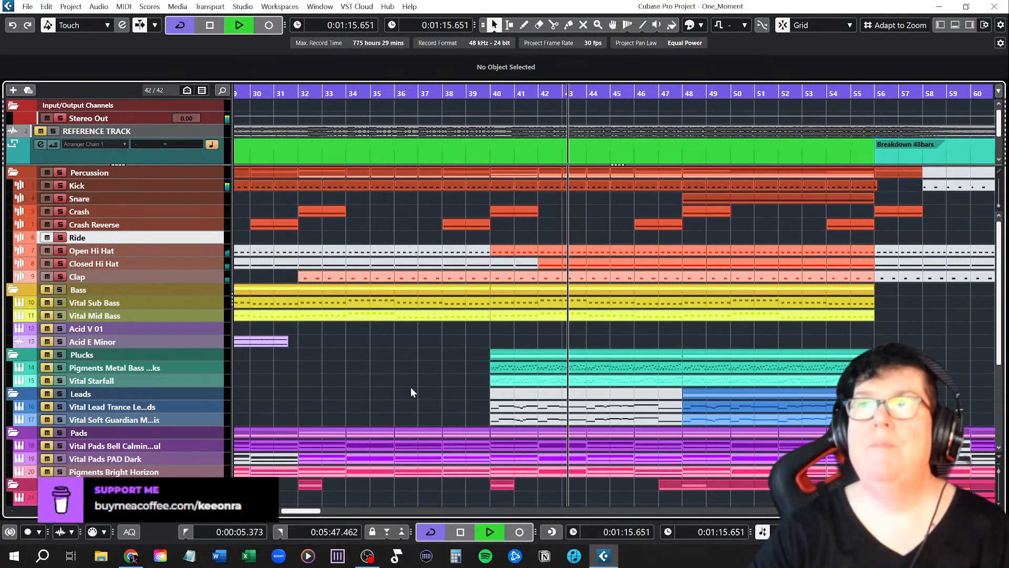
pyautogui.press('space')
# Step: Play the Rise section's percussion from about bar 106 to bar 109 to hear where the hi-hats and clap enter
pyautogui.press('g')
pyautogui.press('g')
pyautogui.press('g')
pyautogui.press('g')
pyautogui.hscroll(6, 589, 344)
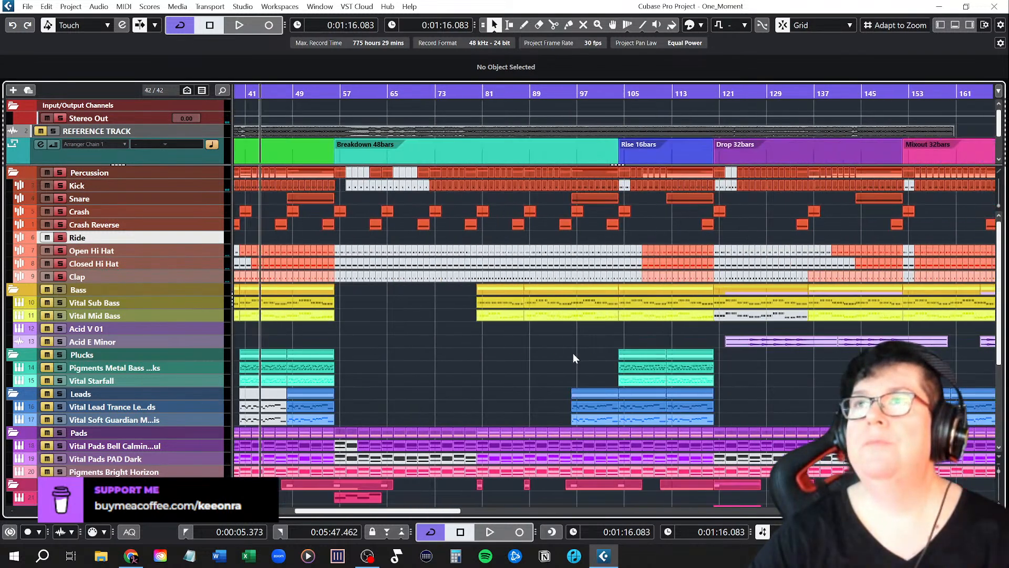
pyautogui.scroll(3, 364, 275)
pyautogui.scroll(4, 478, 237)
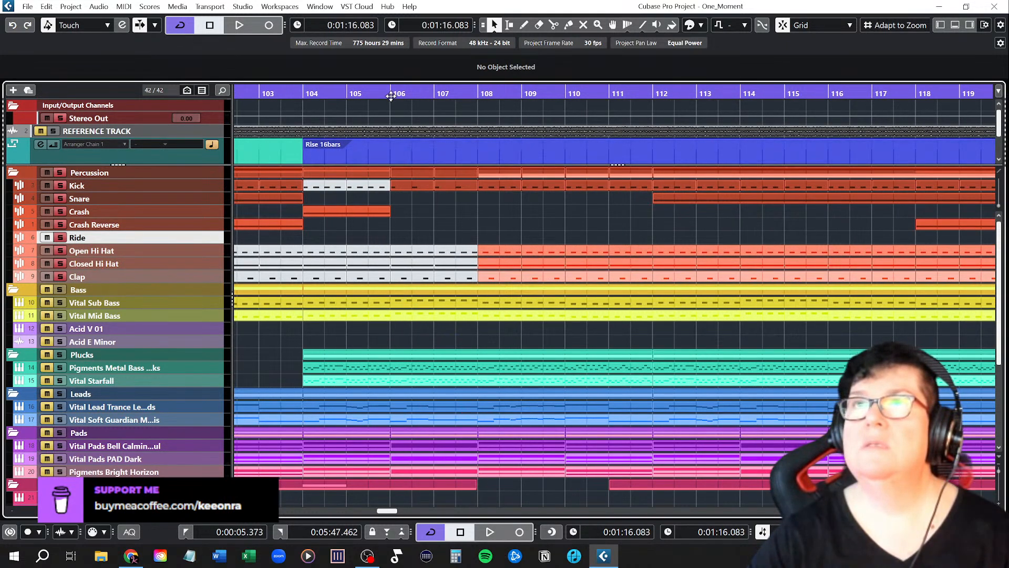
pyautogui.click(396, 138)
pyautogui.press('space')
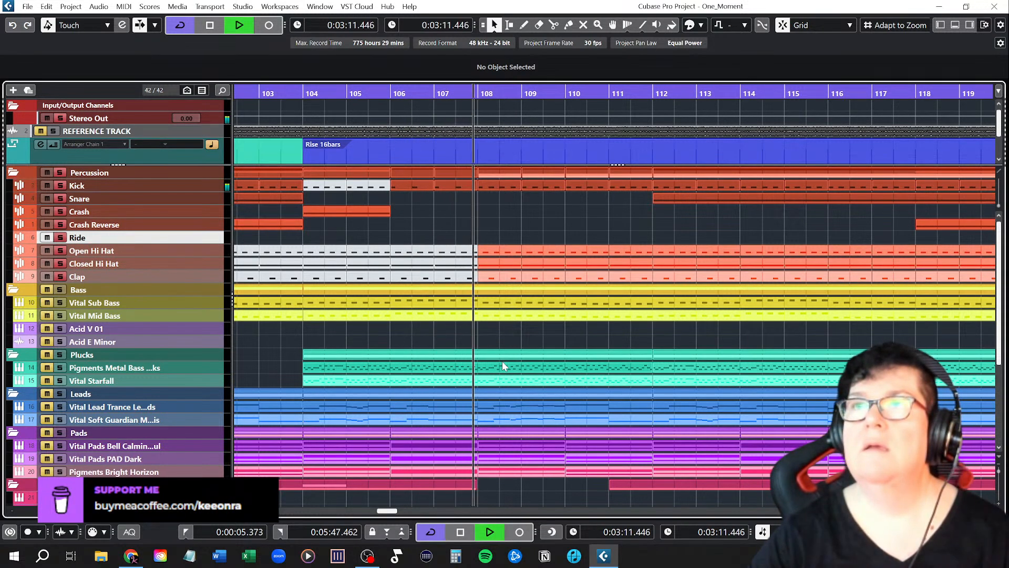
pyautogui.press('space')
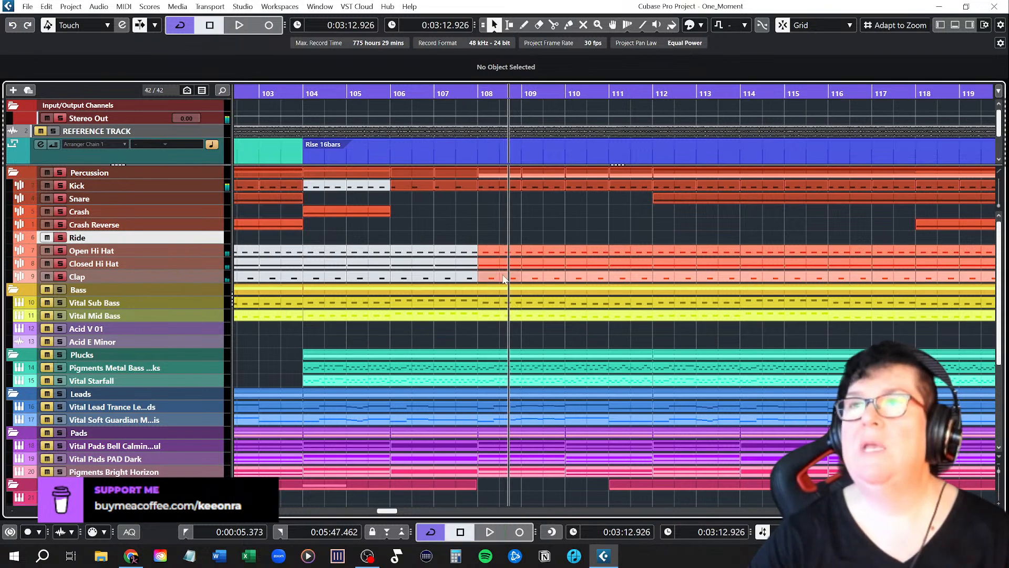
# Step: Mute the Open and Closed Hi Hat parts at bars 108 and 109, plus the Closed Hi Hat parts at bars 110 and 111
pyautogui.rightClick(484, 231)
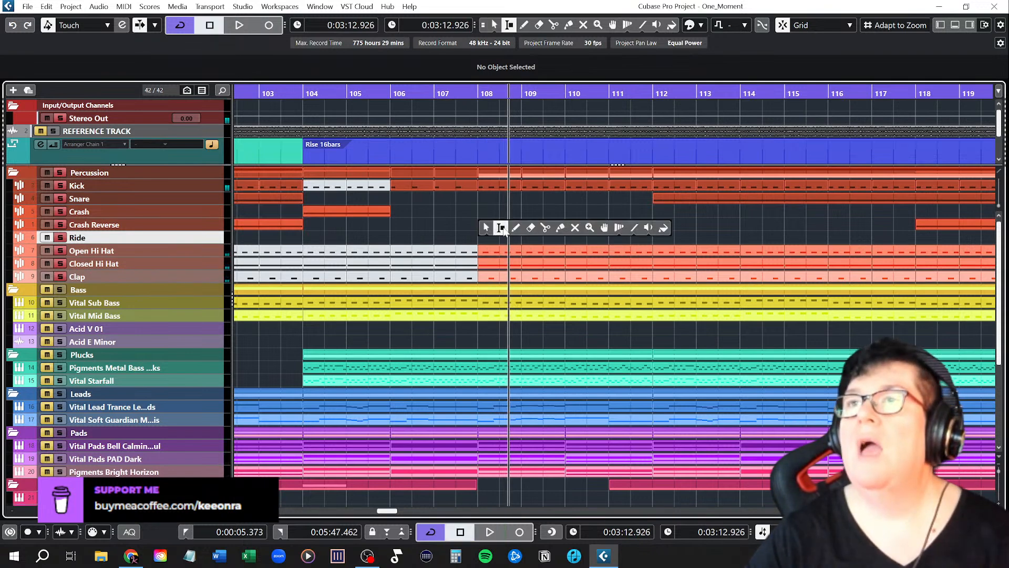
pyautogui.click(575, 229)
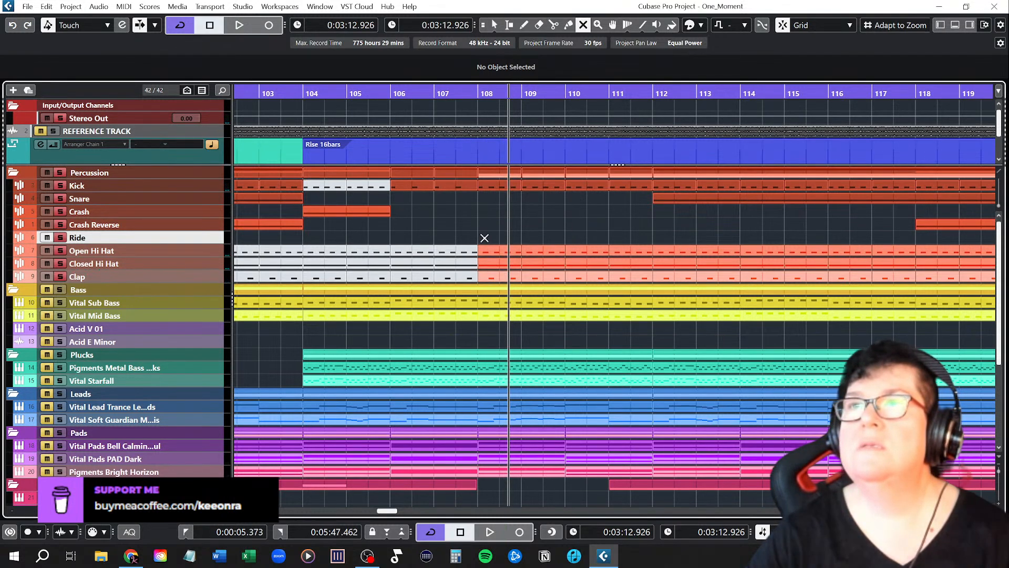
pyautogui.moveTo(493, 248); pyautogui.dragTo(518, 258)
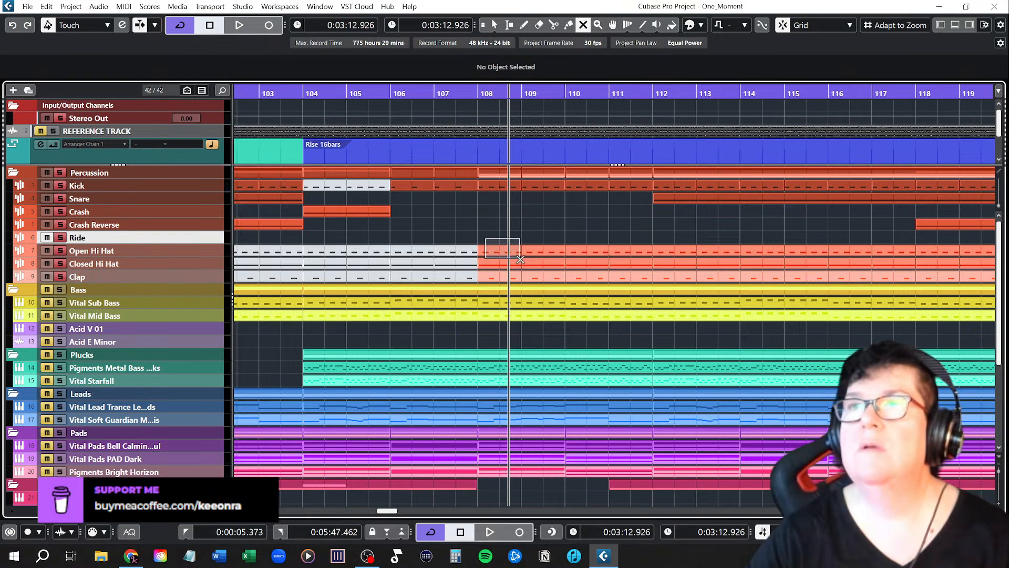
pyautogui.moveTo(523, 260); pyautogui.dragTo(562, 266)
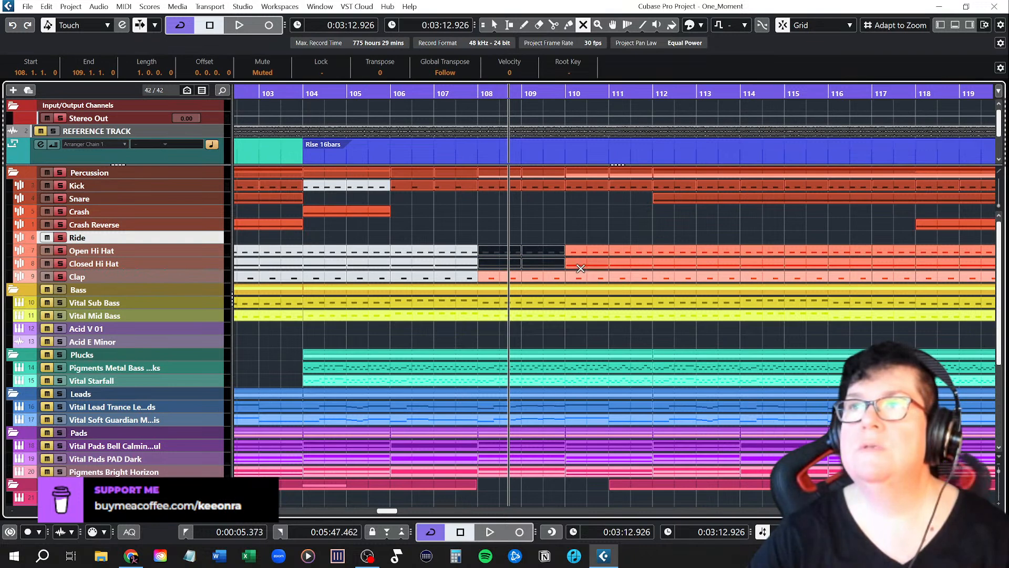
pyautogui.click(580, 268)
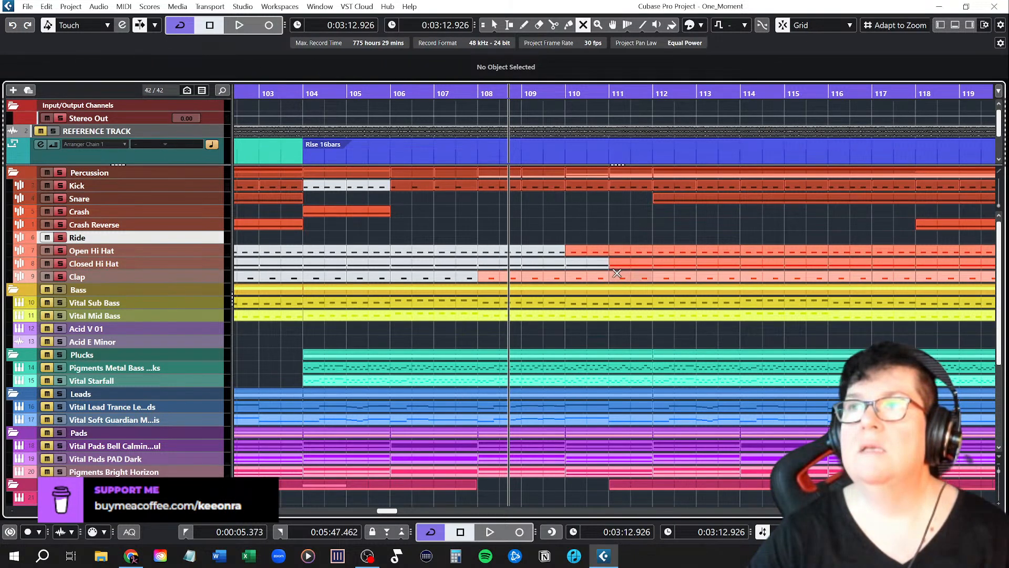
pyautogui.click(625, 267)
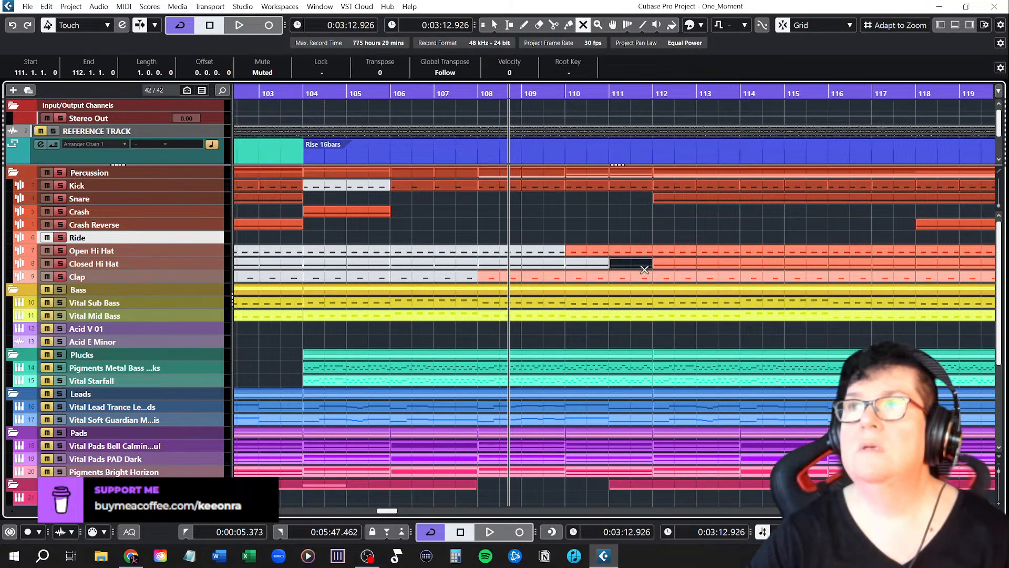
pyautogui.press('1')
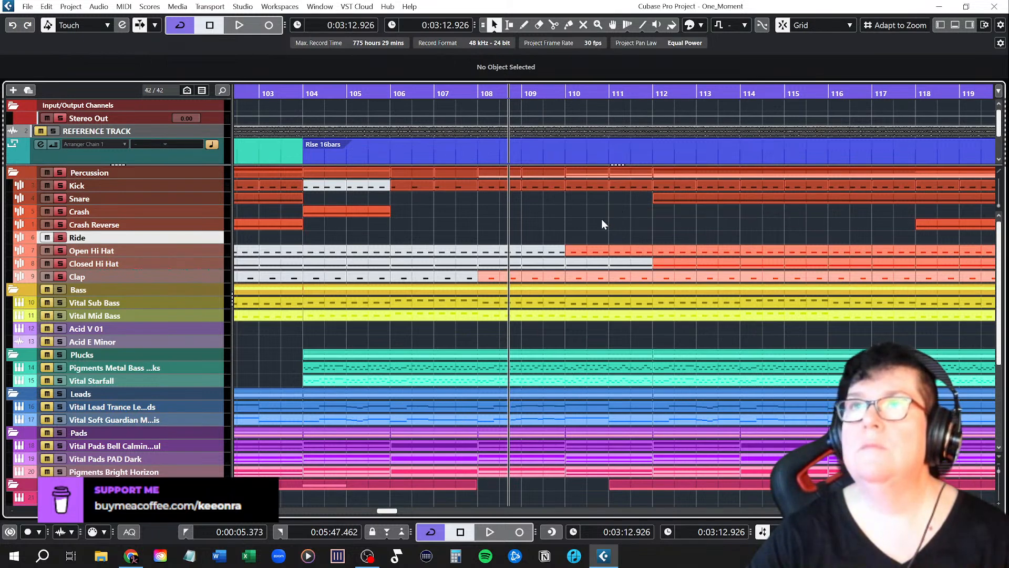
# Step: Play the Rise from about bar 107 to bar 114 to check the staggered hi-hat entries
pyautogui.click(442, 95)
pyautogui.press('space')
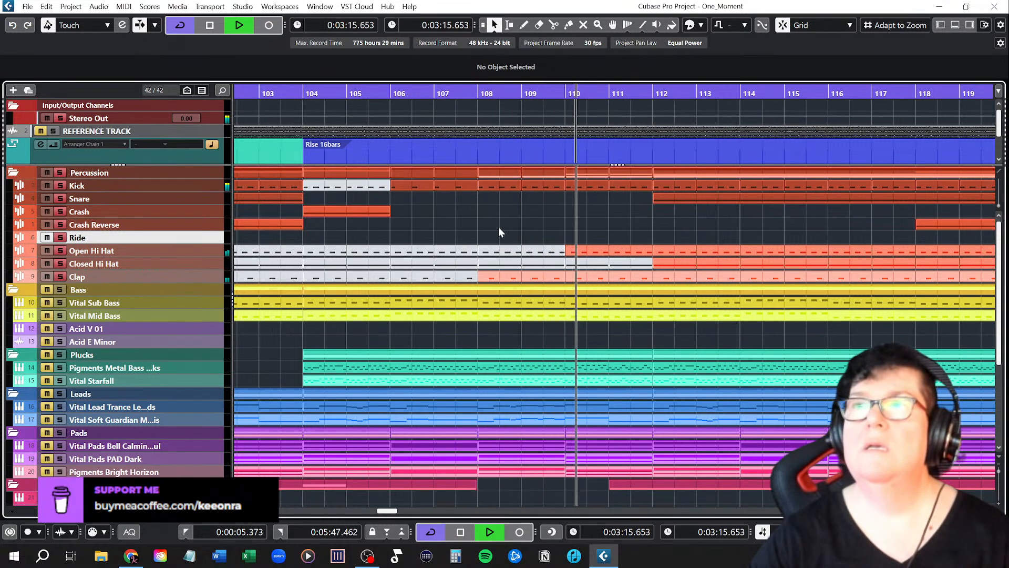
pyautogui.press('space')
# Step: Unmute the Closed Hi Hat part at bar 111 with the Mute tool
pyautogui.rightClick(551, 224)
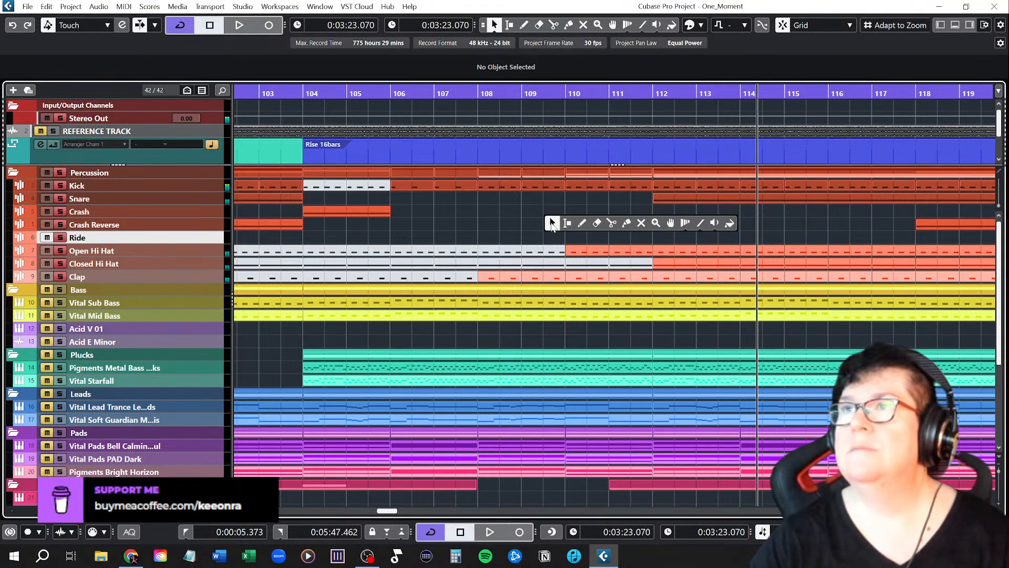
pyautogui.click(633, 223)
pyautogui.click(635, 264)
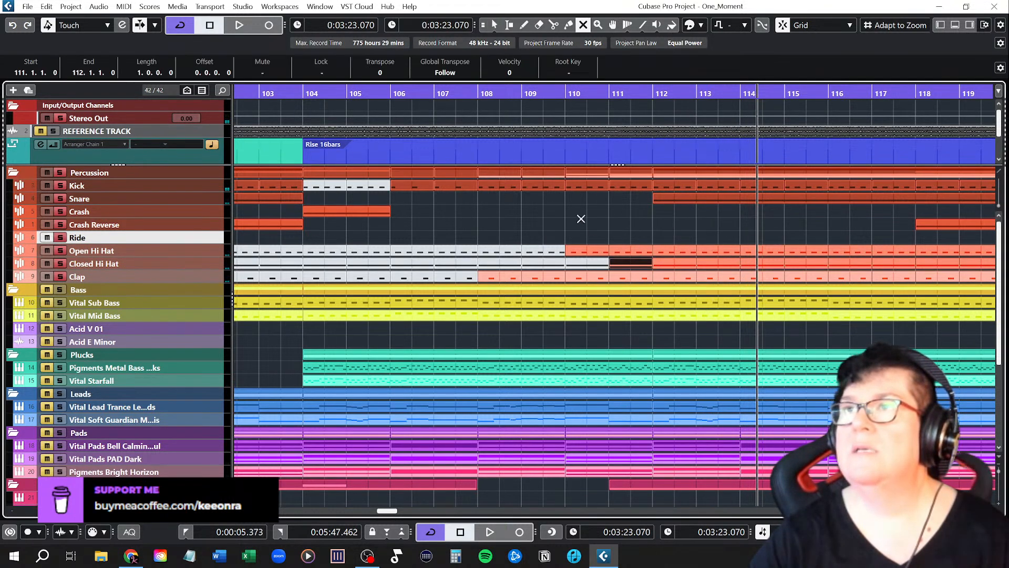
pyautogui.press('1')
# Step: Play the Rise percussion from bar 110 to about bar 116 and bring the Drop section into view
pyautogui.click(558, 216)
pyautogui.click(566, 94)
pyautogui.press('space')
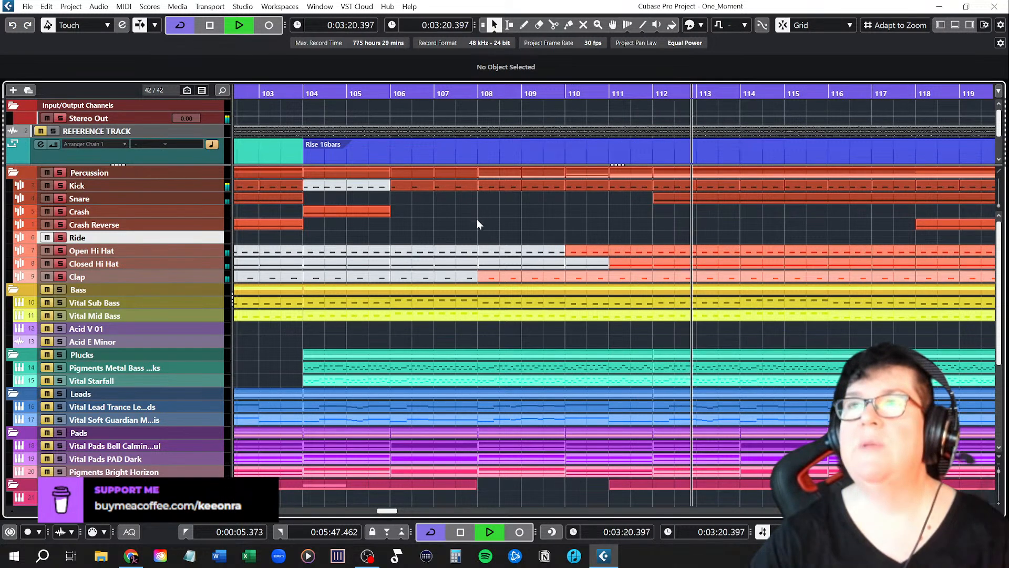
pyautogui.scroll(-5, 477, 216)
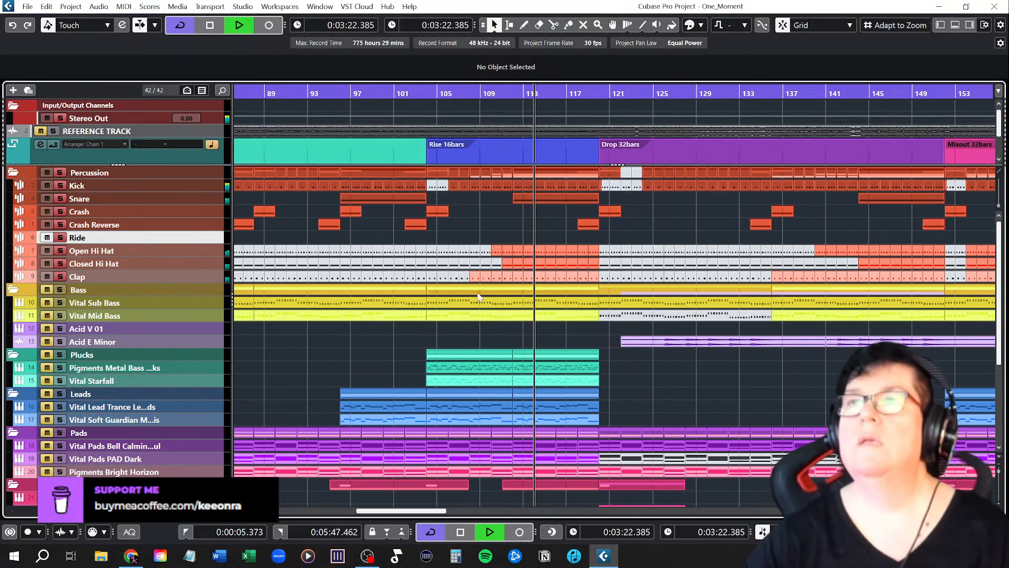
pyautogui.press('f')
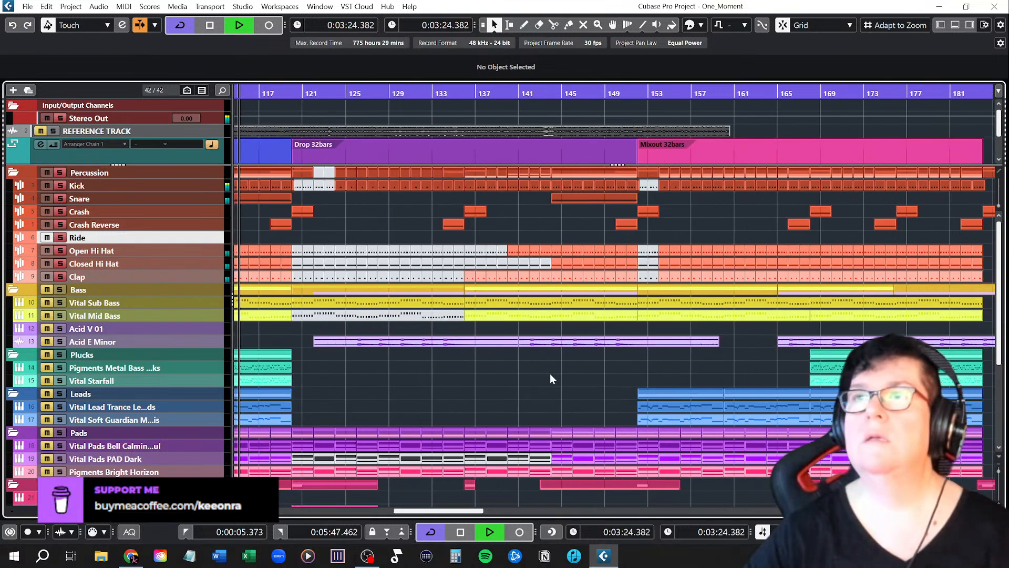
pyautogui.press('space')
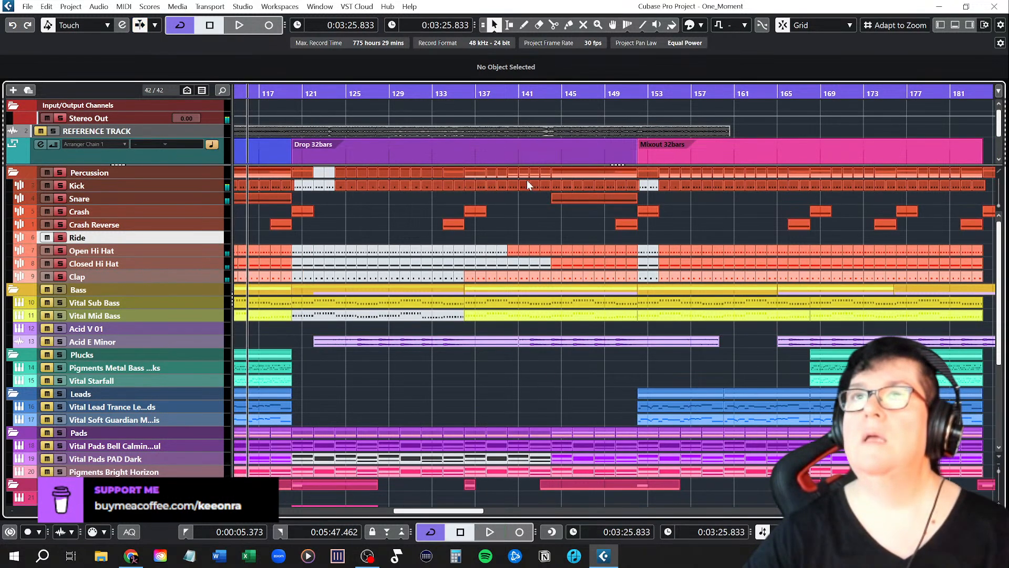
# Step: Play the Drop's percussion from bar 133 to about bar 144 to hear the clap and hi-hat entries
pyautogui.click(462, 94)
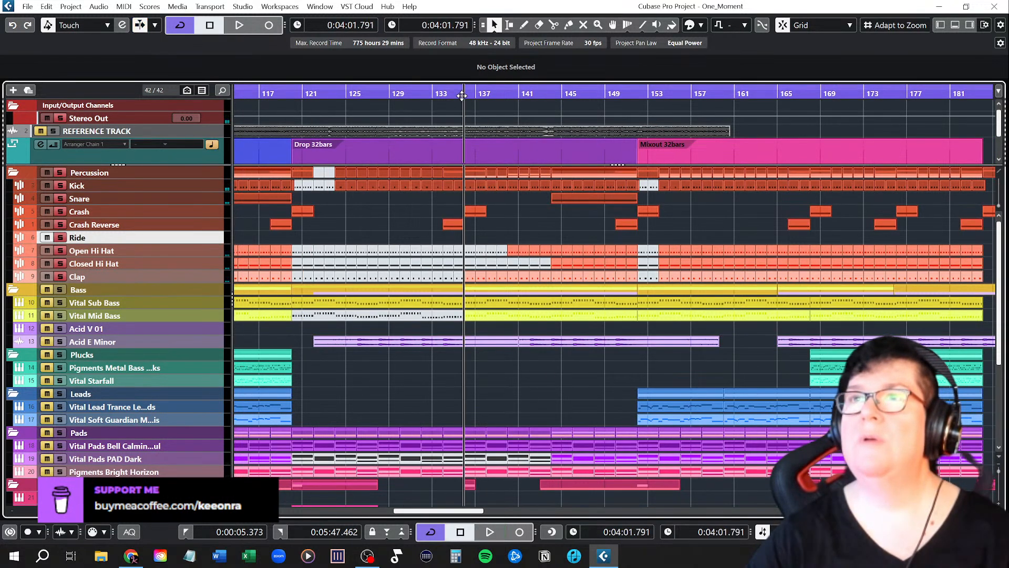
pyautogui.click(435, 94)
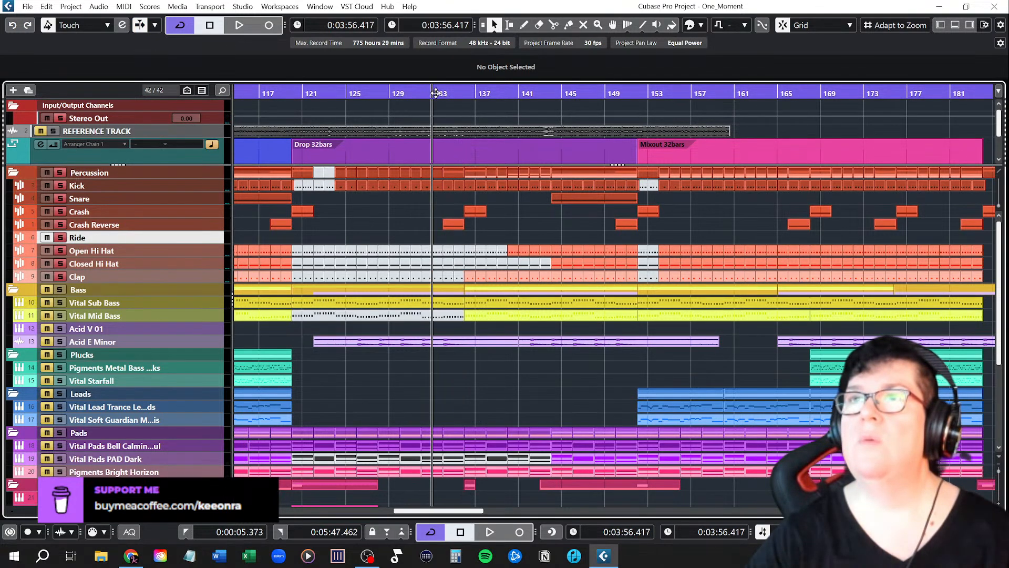
pyautogui.press('space')
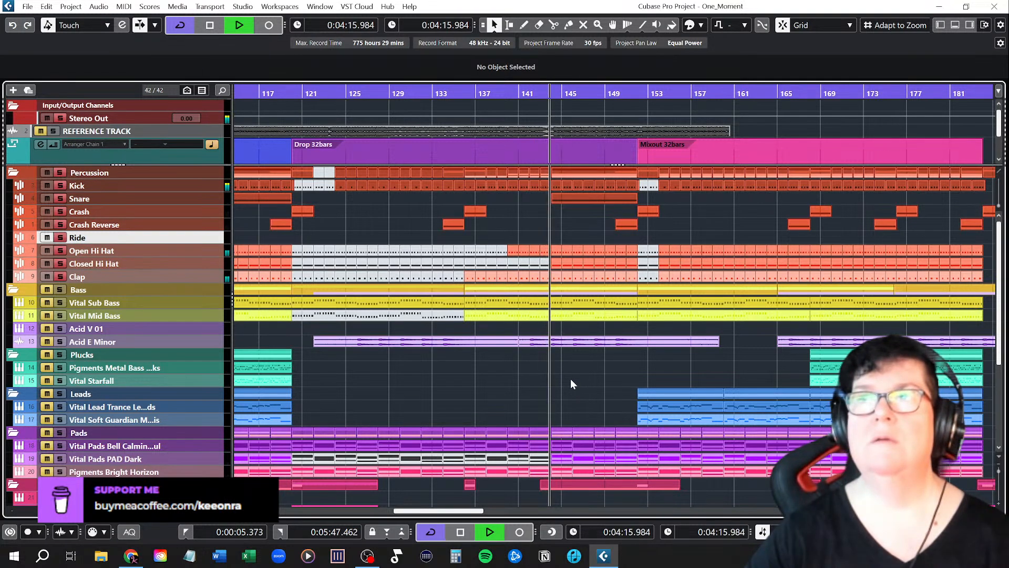
pyautogui.press('space')
# Step: Unmute the Closed Hi Hat parts at bars 142 and 143 and the Open Hi Hat part at bar 139
pyautogui.scroll(5, 508, 286)
pyautogui.rightClick(589, 202)
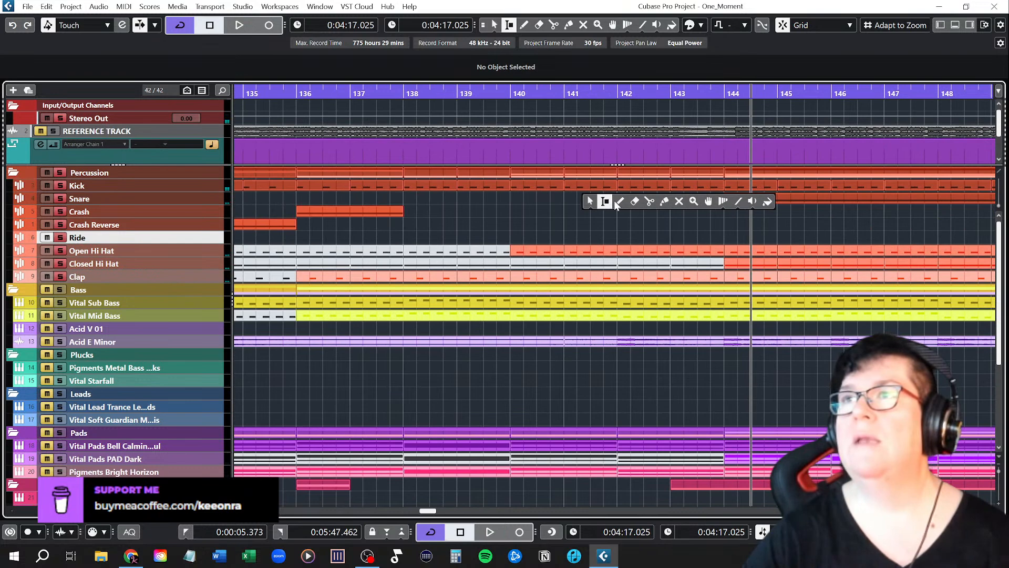
pyautogui.click(674, 206)
pyautogui.click(696, 264)
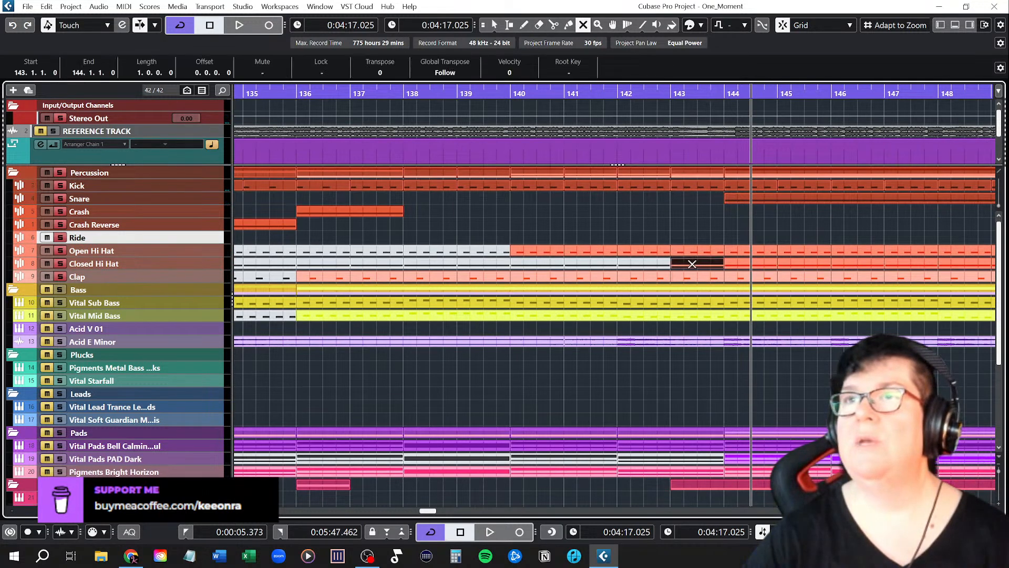
pyautogui.click(490, 254)
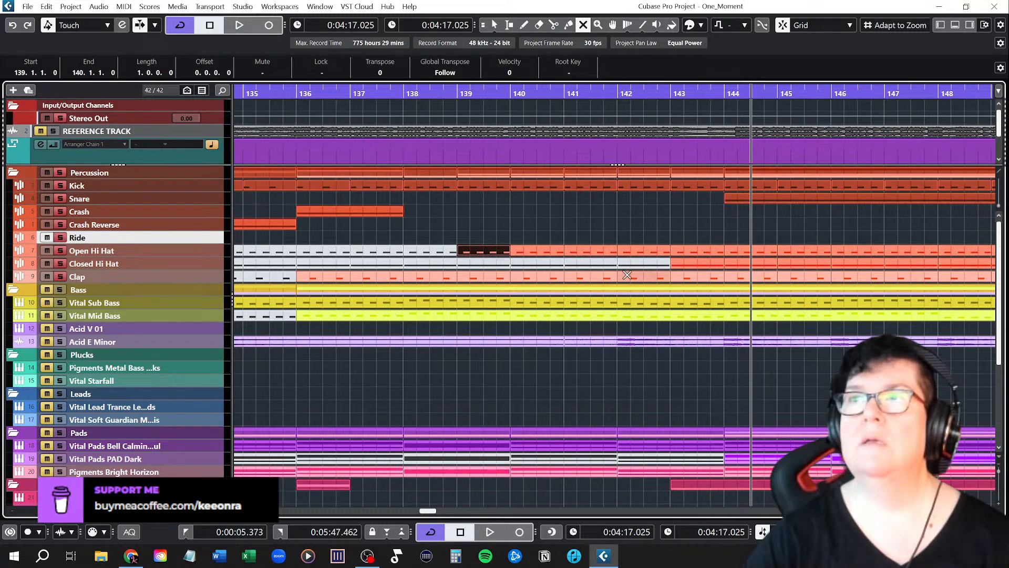
pyautogui.click(657, 267)
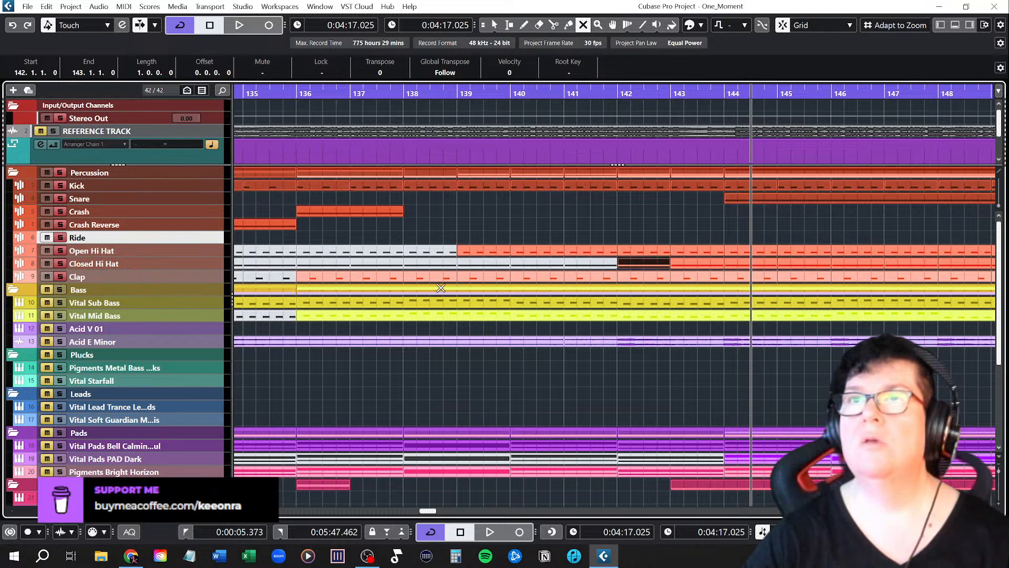
# Step: Play the Drop from about bar 133 to bar 140 to check the earlier Open Hi Hat entry
pyautogui.scroll(-3, 376, 295)
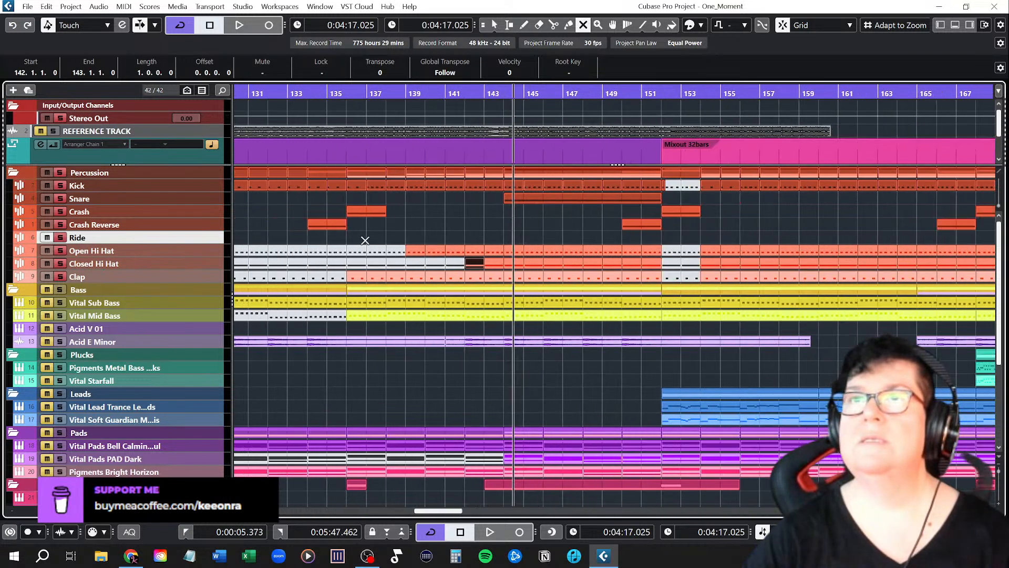
pyautogui.press('1')
pyautogui.click(284, 90)
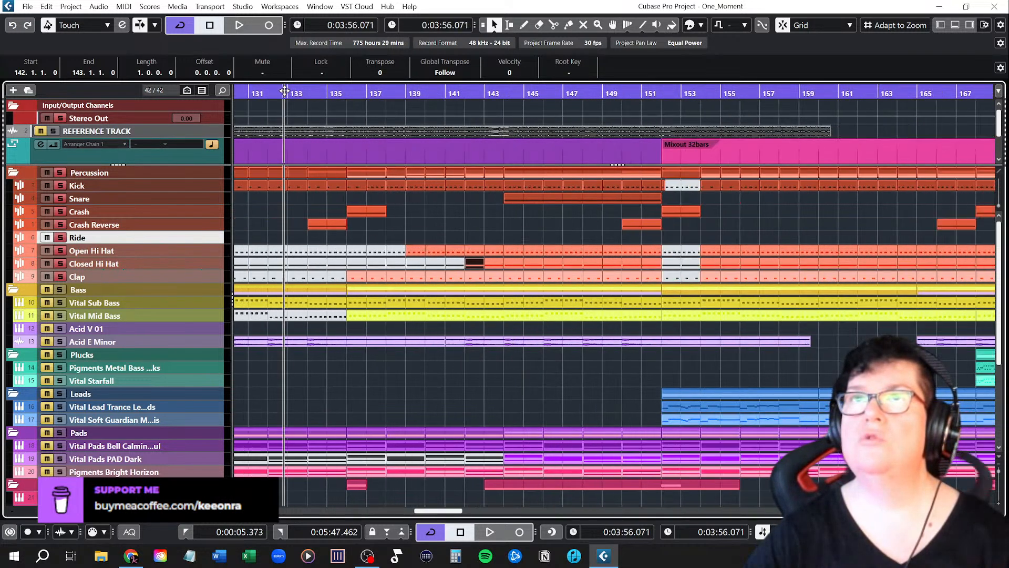
pyautogui.press('space')
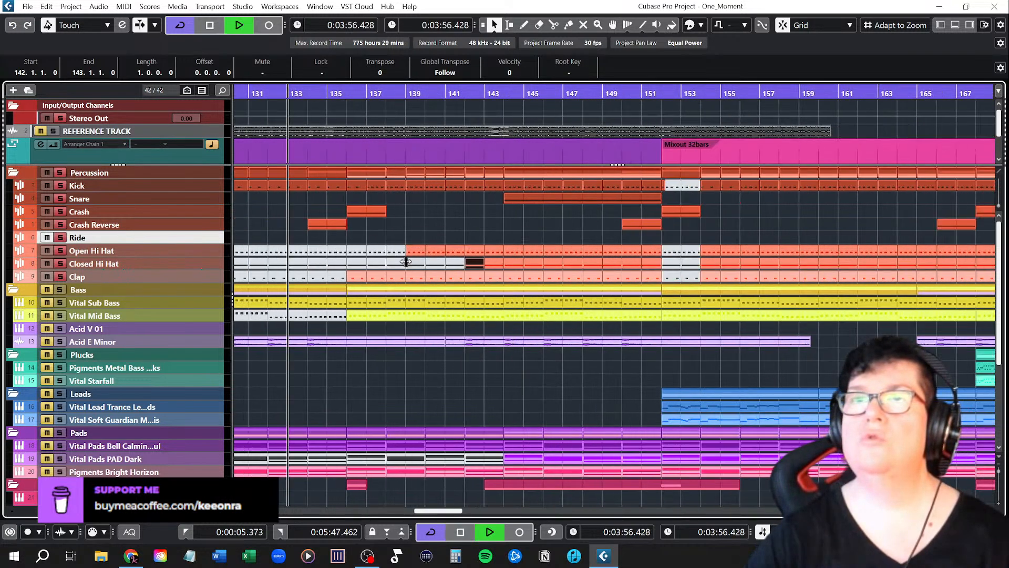
pyautogui.press('space')
# Step: Unmute the Open Hi Hat part at bar 138 and the Closed Hi Hat parts at bars 140 and 141
pyautogui.rightClick(400, 395)
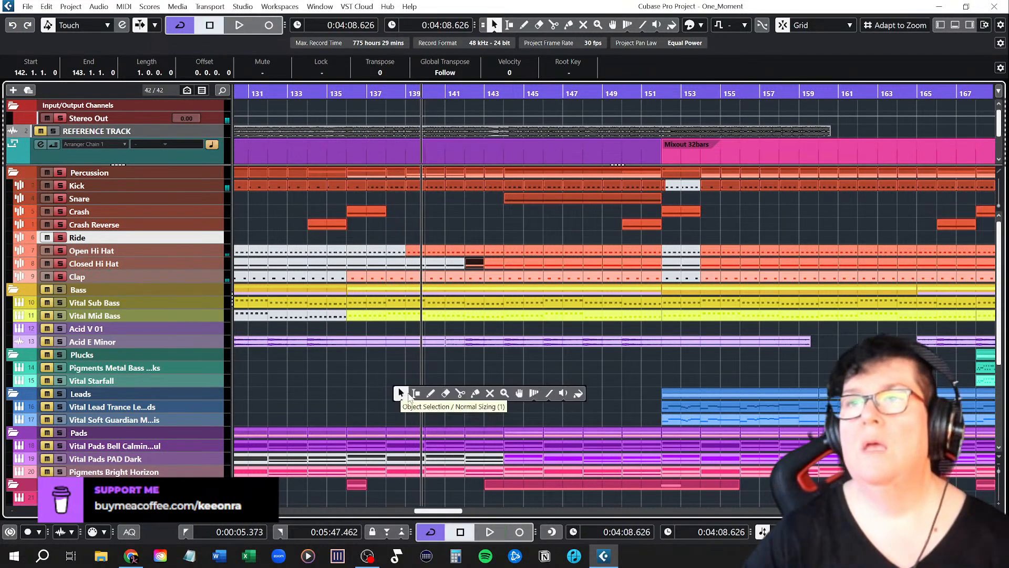
pyautogui.click(490, 393)
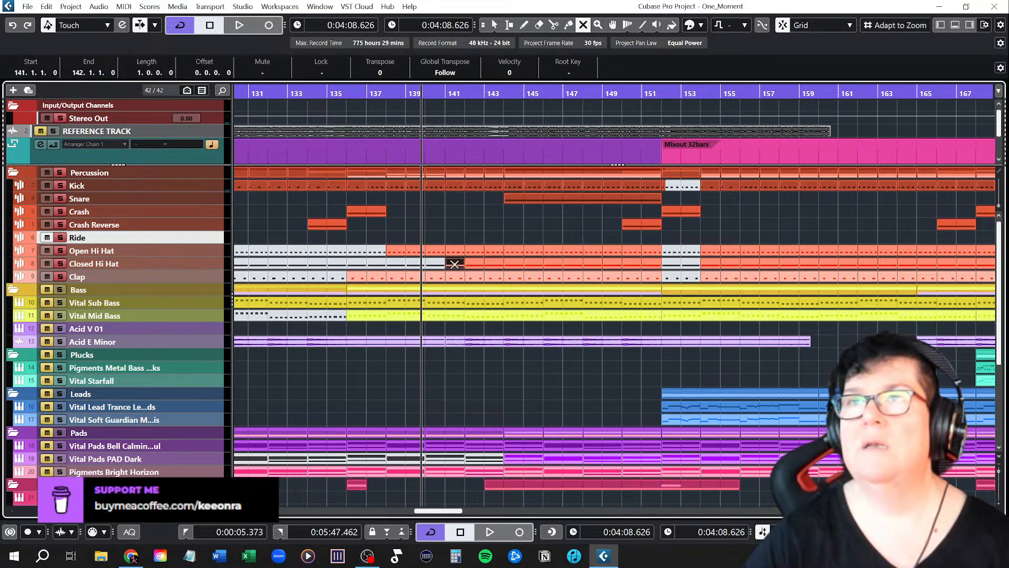
pyautogui.rightClick(370, 383)
pyautogui.click(371, 383)
# Step: Play the Drop from about bar 135 to bar 144, then return the playhead to bar 133
pyautogui.click(328, 91)
pyautogui.press('space')
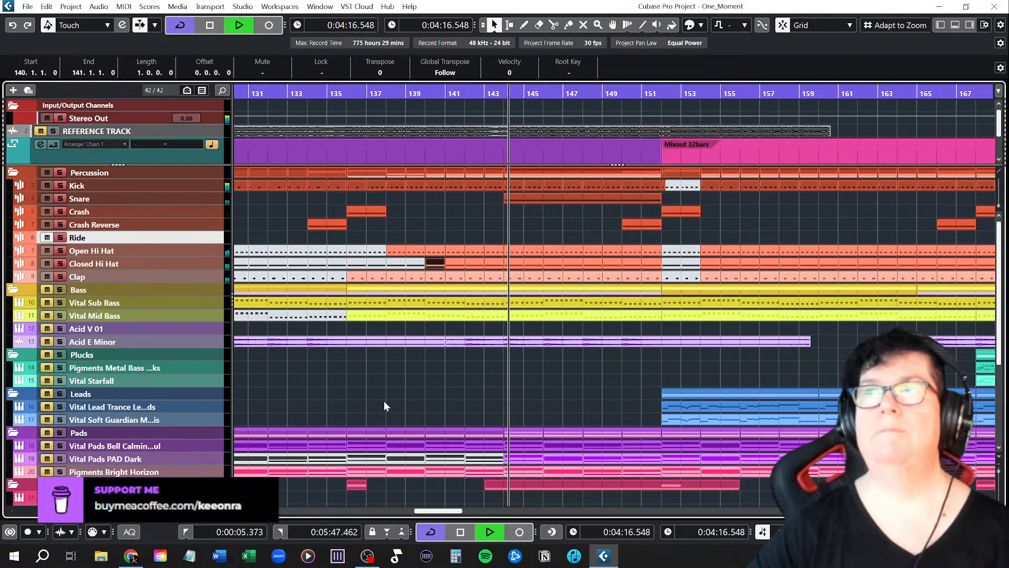
pyautogui.press('space')
pyautogui.click(286, 95)
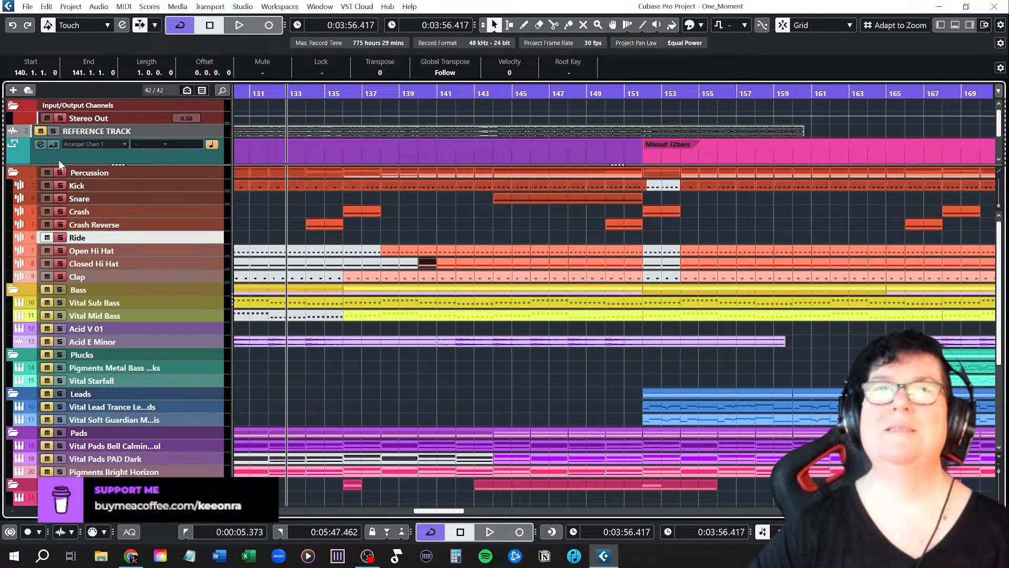
# Step: Play the Drop from about bar 133 to bar 140 to check the percussion entries
pyautogui.press('space')
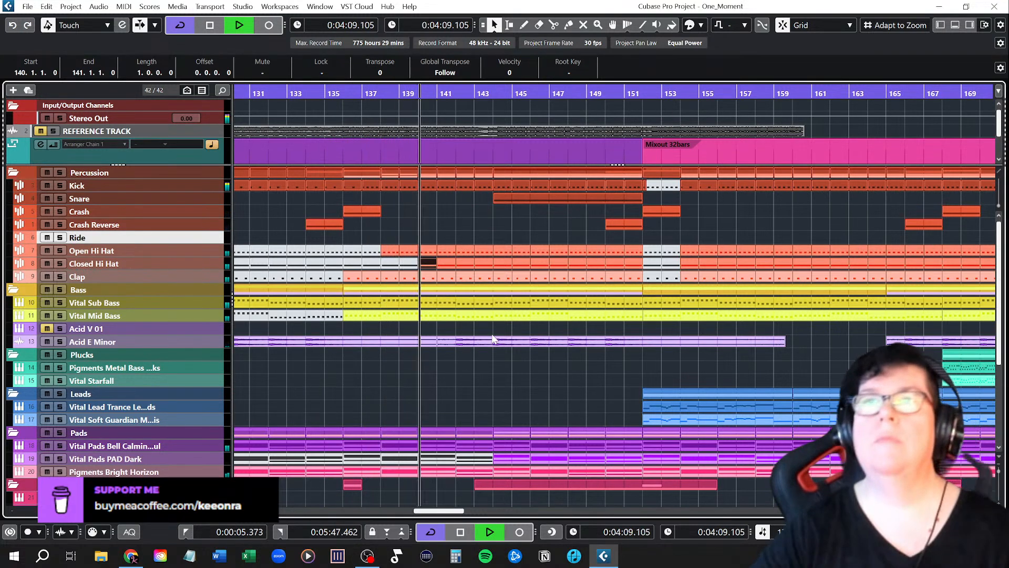
pyautogui.press('space')
# Step: Enlarge the Kick track and change its part at bar 136 to the four-beat pattern used from bar 137
pyautogui.scroll(5, 345, 202)
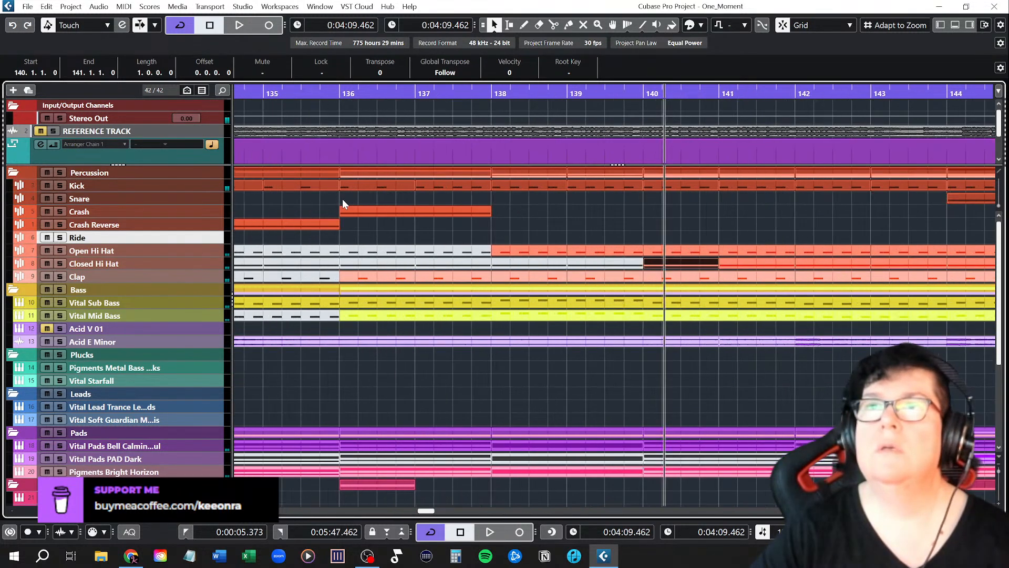
pyautogui.moveTo(214, 190); pyautogui.dragTo(214, 251)
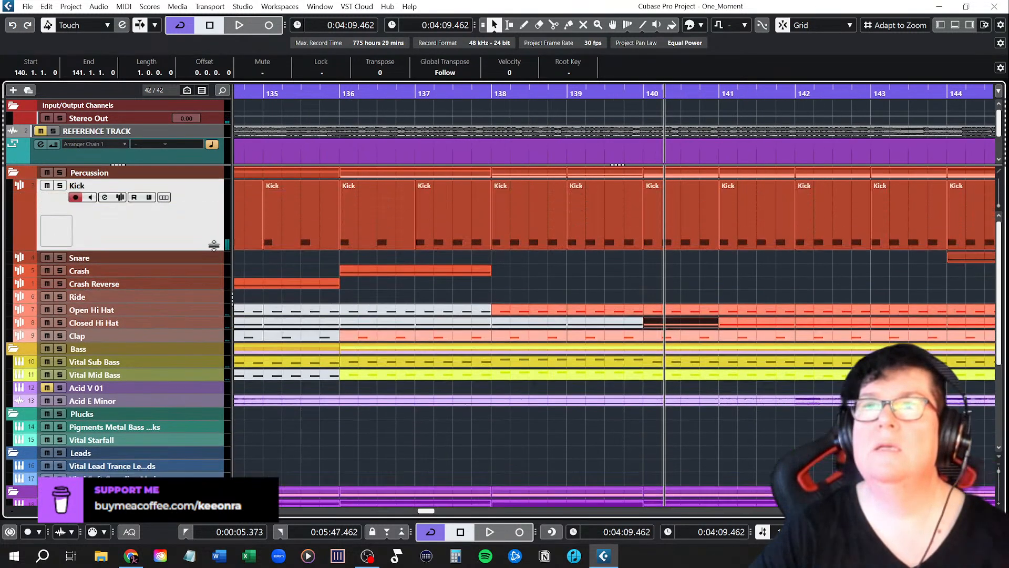
pyautogui.click(377, 210)
pyautogui.moveTo(378, 210); pyautogui.dragTo(390, 247)
pyautogui.click(377, 291)
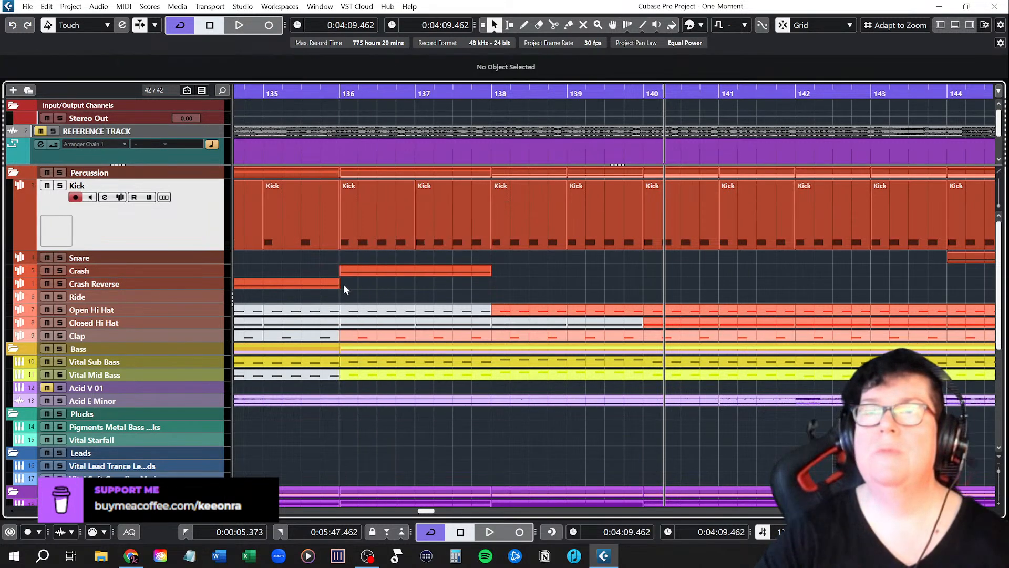
pyautogui.press('g')
pyautogui.moveTo(202, 249); pyautogui.dragTo(202, 214)
# Step: Play the arrangement from about bar 134 to bar 156 to check the transition from the Drop into the Mixout
pyautogui.hscroll(-8, 375, 257)
pyautogui.click(522, 84)
pyautogui.press('space')
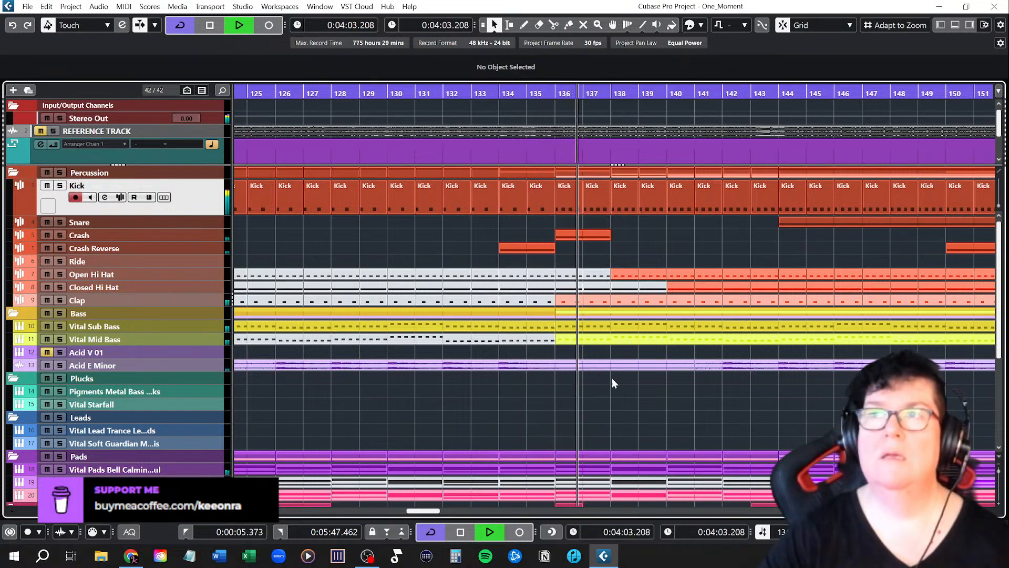
pyautogui.scroll(-2, 685, 384)
pyautogui.hscroll(3, 662, 385)
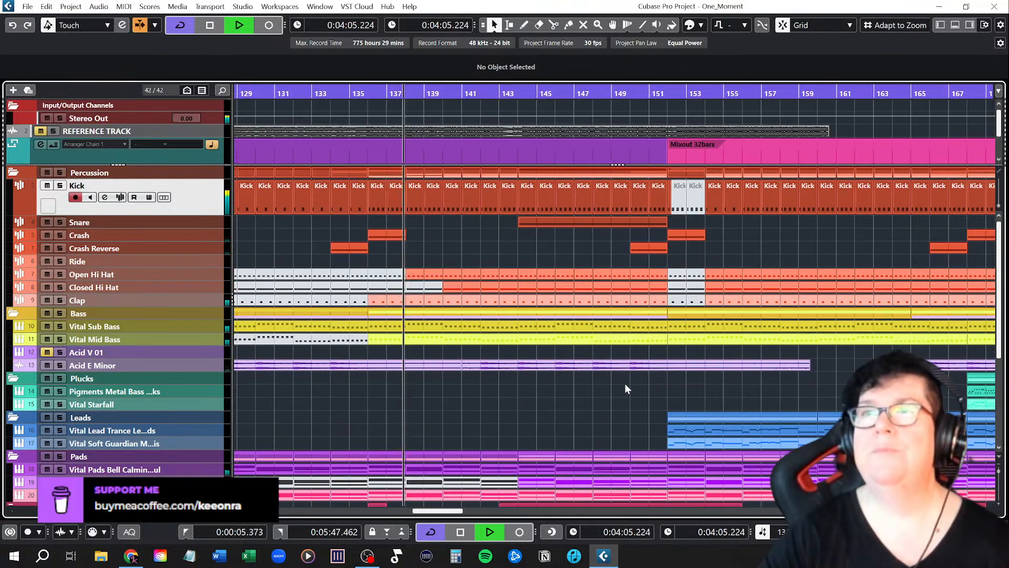
pyautogui.hscroll(2, 543, 377)
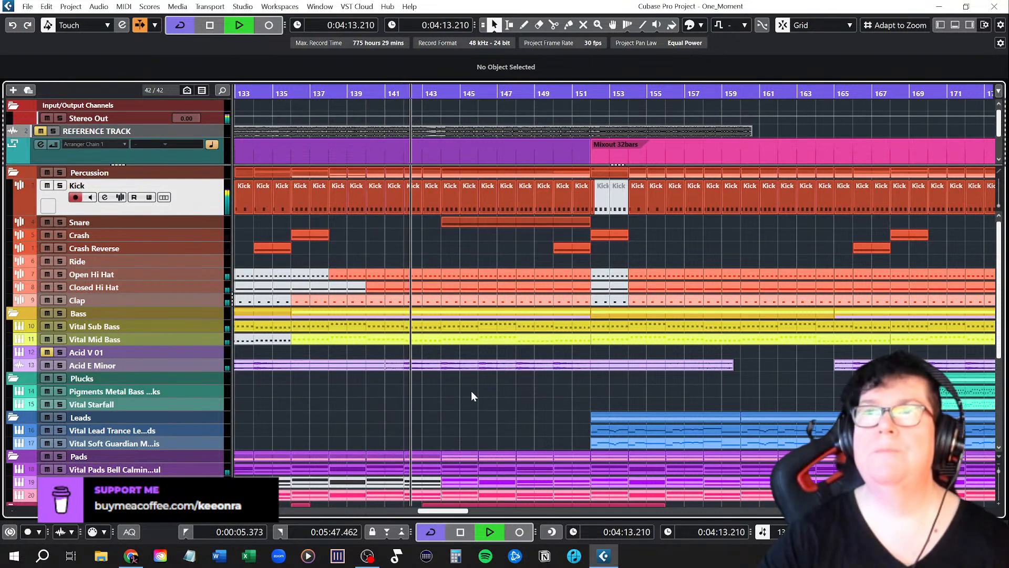
pyautogui.scroll(-2, 480, 391)
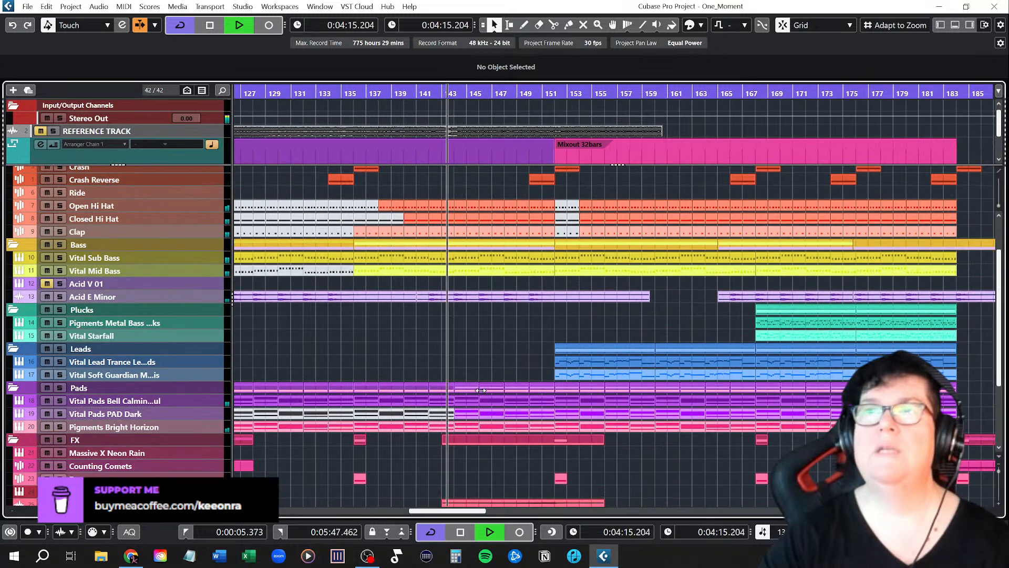
pyautogui.scroll(2, 502, 335)
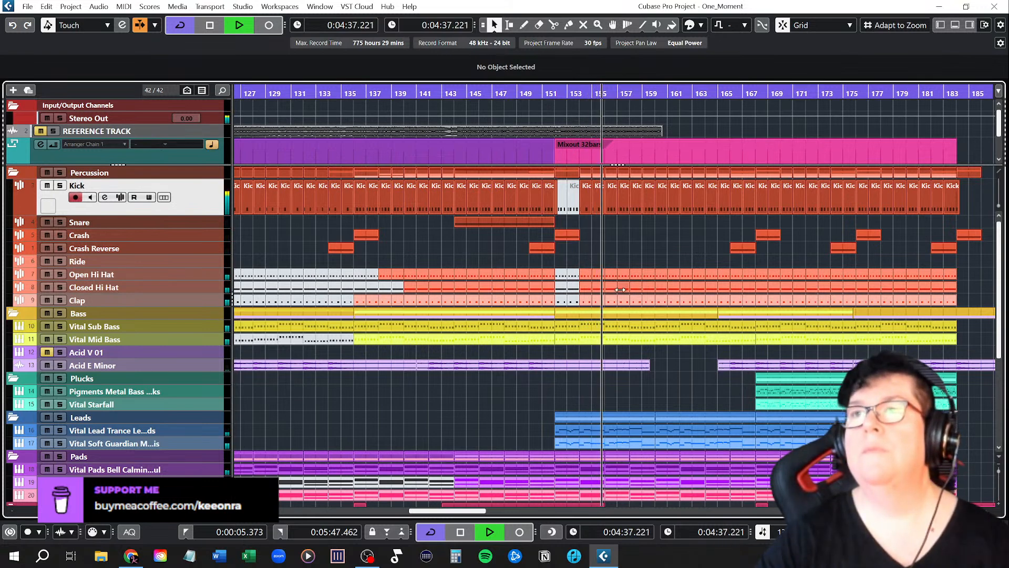
pyautogui.press('space')
# Step: Mute the Open Hi Hat, Closed Hi Hat and Clap parts at bars 154 and 155
pyautogui.keyDown('ctrl'); pyautogui.scroll(4, 614, 301); pyautogui.keyUp('ctrl')
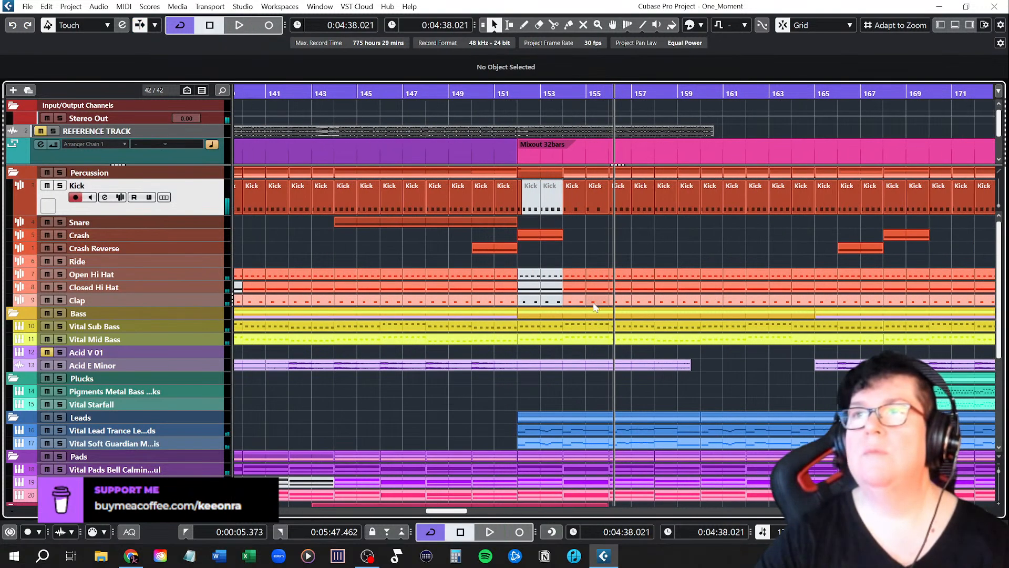
pyautogui.keyDown('ctrl'); pyautogui.scroll(-4, 593, 309); pyautogui.keyUp('ctrl')
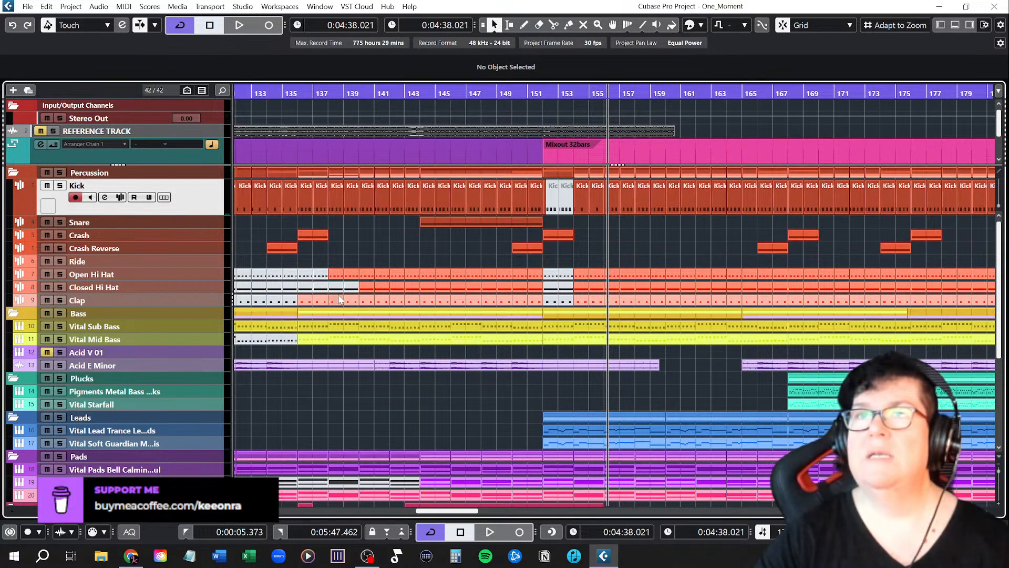
pyautogui.keyDown('ctrl'); pyautogui.scroll(4, 609, 299); pyautogui.keyUp('ctrl')
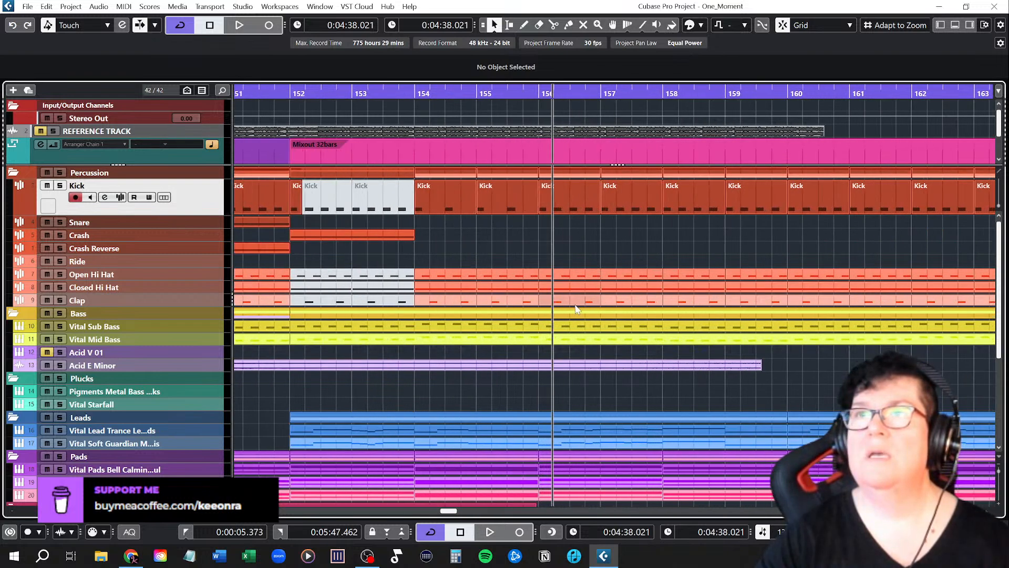
pyautogui.rightClick(501, 260)
pyautogui.click(590, 257)
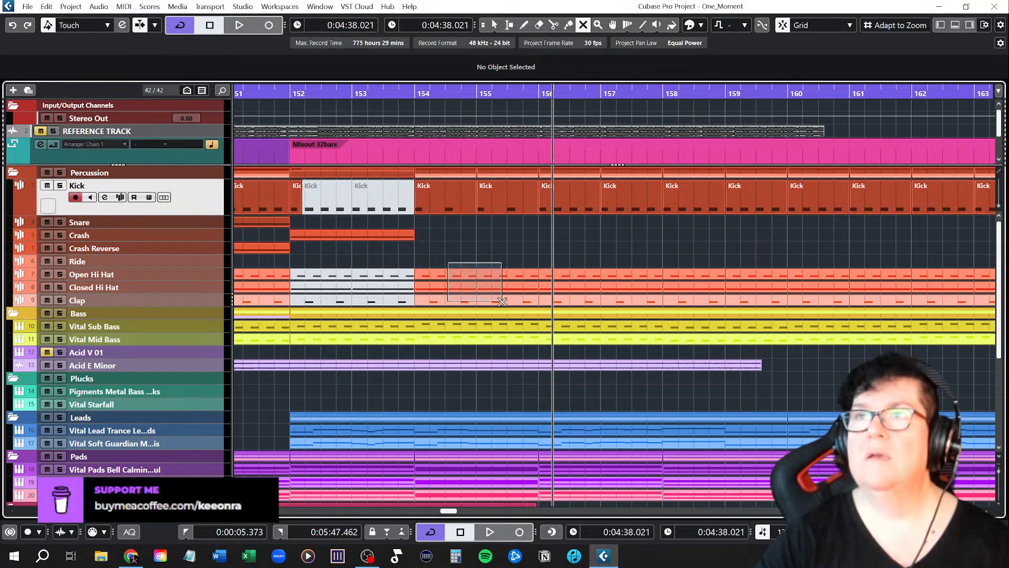
pyautogui.moveTo(502, 301); pyautogui.dragTo(502, 301)
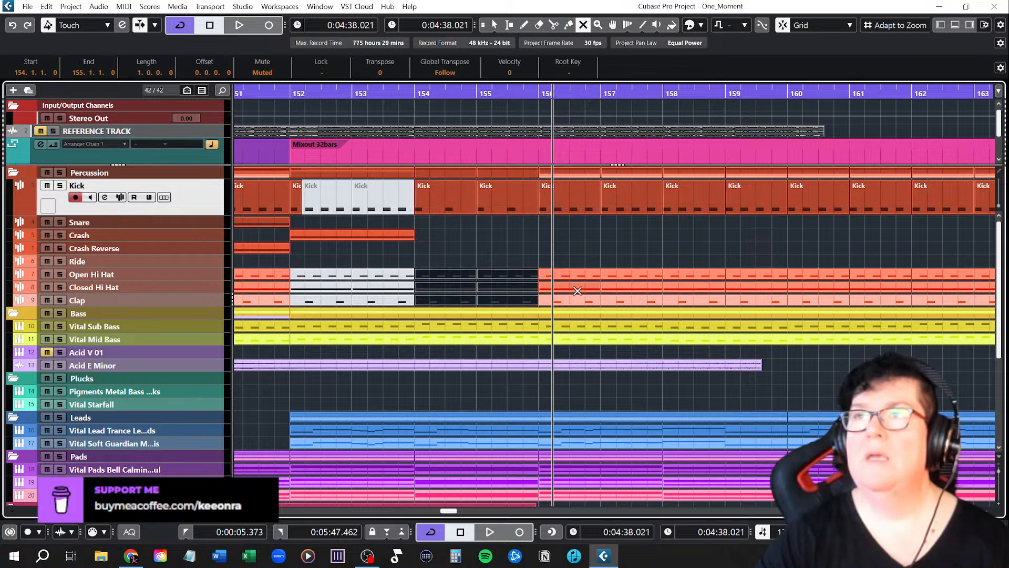
# Step: Mute the Closed Hi Hat parts at bars 156 to 159 and the Open Hi Hat parts at bars 156 and 157
pyautogui.click(585, 290)
pyautogui.click(629, 290)
pyautogui.click(684, 291)
pyautogui.click(753, 290)
pyautogui.click(585, 277)
pyautogui.click(626, 278)
pyautogui.rightClick(557, 244)
pyautogui.click(557, 245)
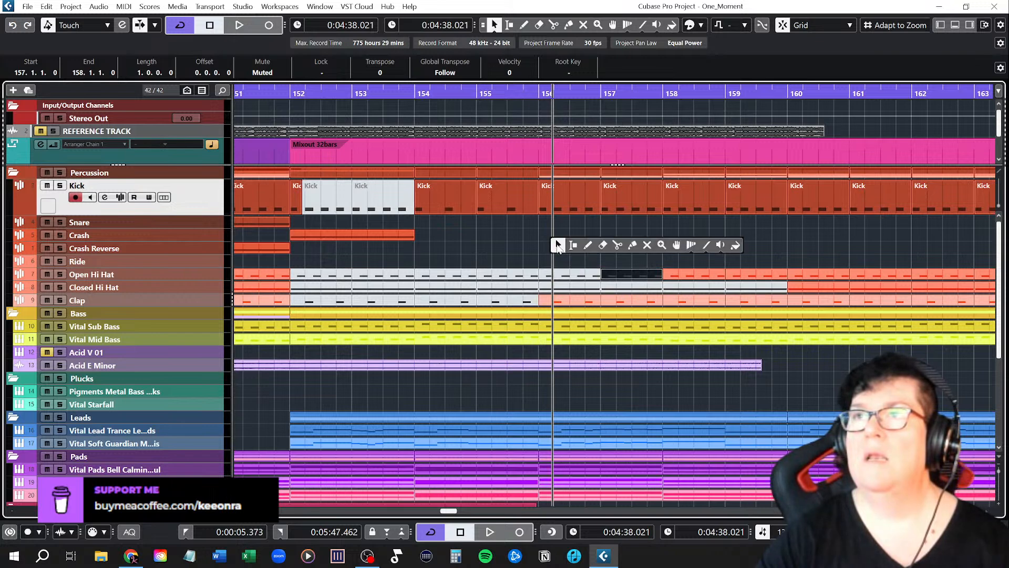
pyautogui.click(557, 245)
# Step: Play from about bar 149 to bar 161 to check the staggered percussion entries in the Mixout
pyautogui.hscroll(-10, 468, 269)
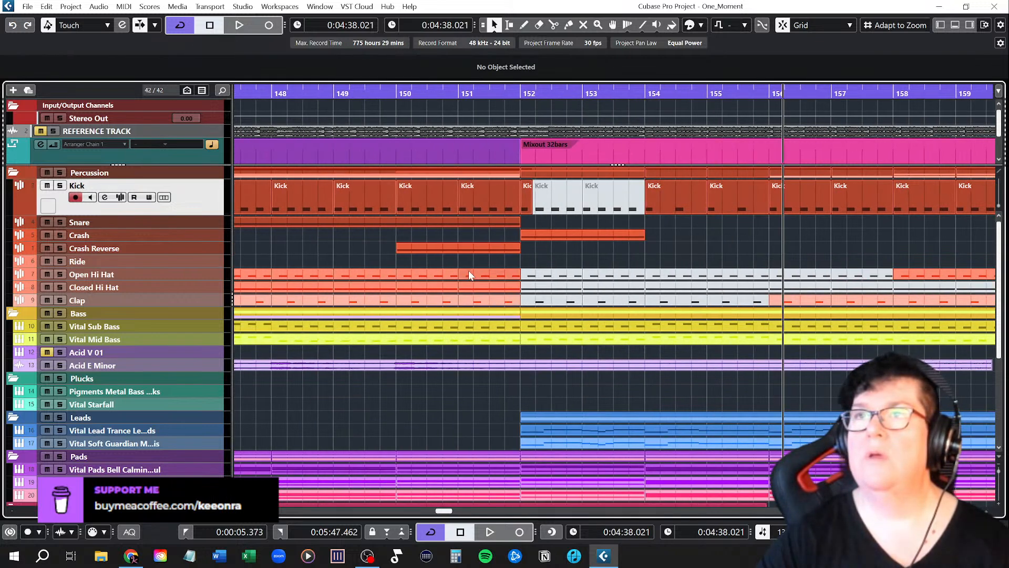
pyautogui.scroll(-3, 536, 280)
pyautogui.scroll(-2, 549, 284)
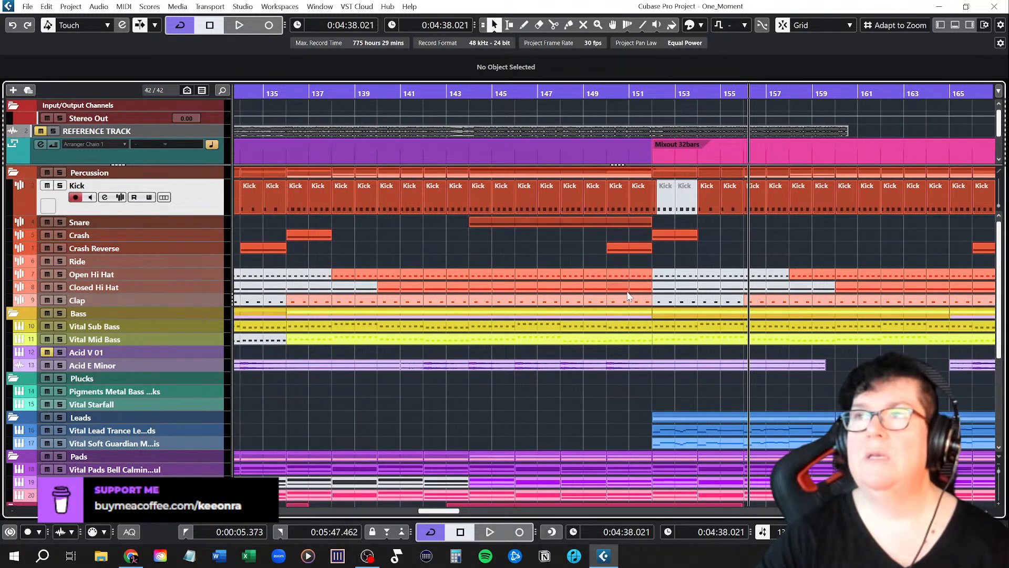
pyautogui.click(588, 93)
pyautogui.press('space')
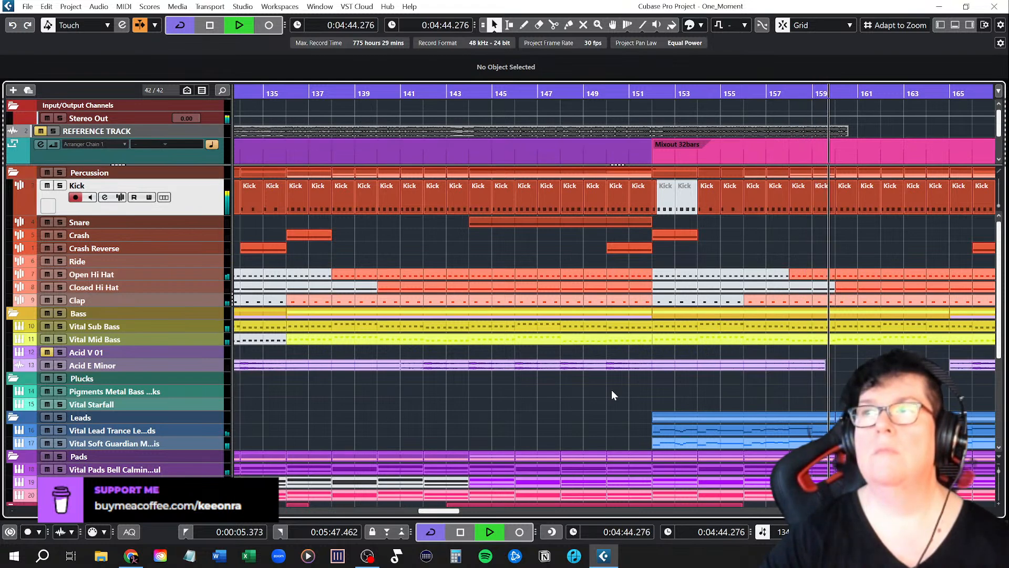
pyautogui.scroll(-2, 612, 389)
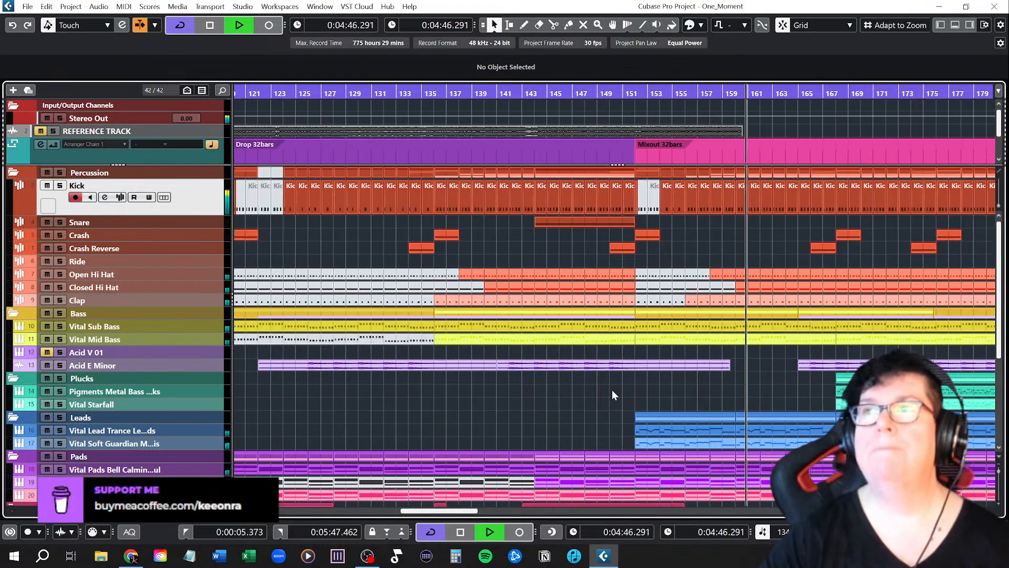
pyautogui.press('space')
# Step: Examine the Kick and other percussion parts around the starts of the Mixout and Drop sections
pyautogui.scroll(10, 662, 299)
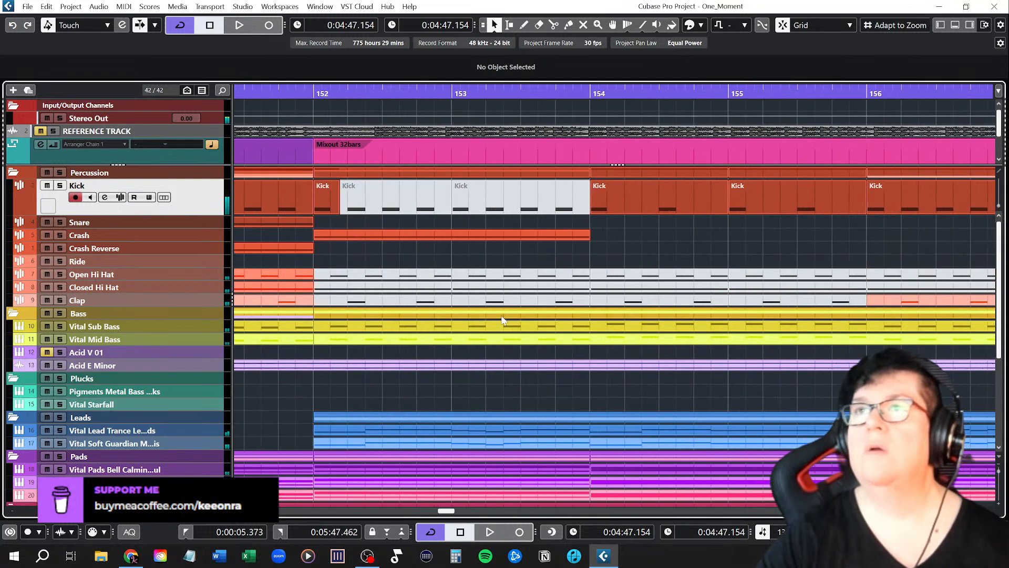
pyautogui.scroll(1, 390, 305)
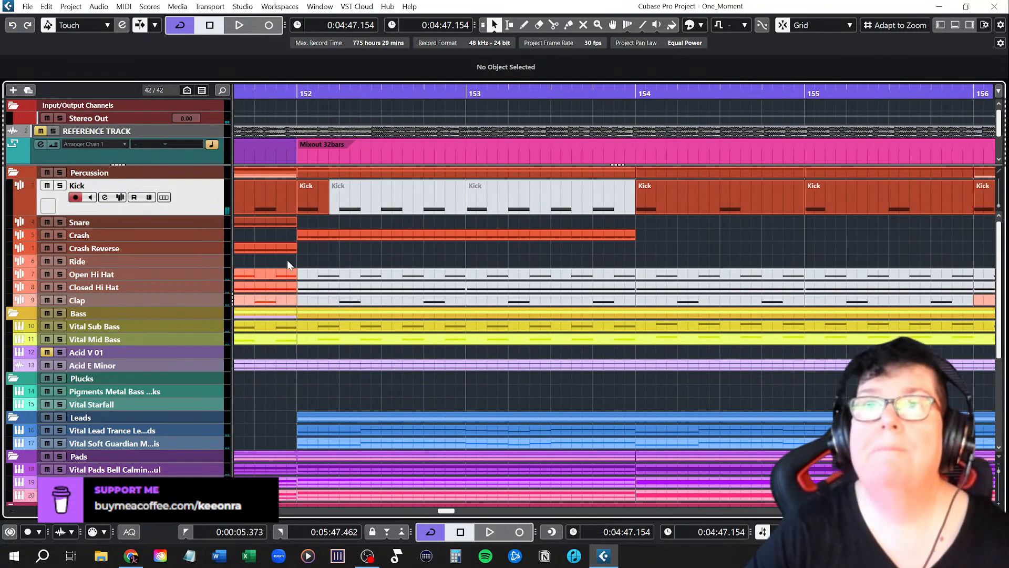
pyautogui.hscroll(-4, 292, 259)
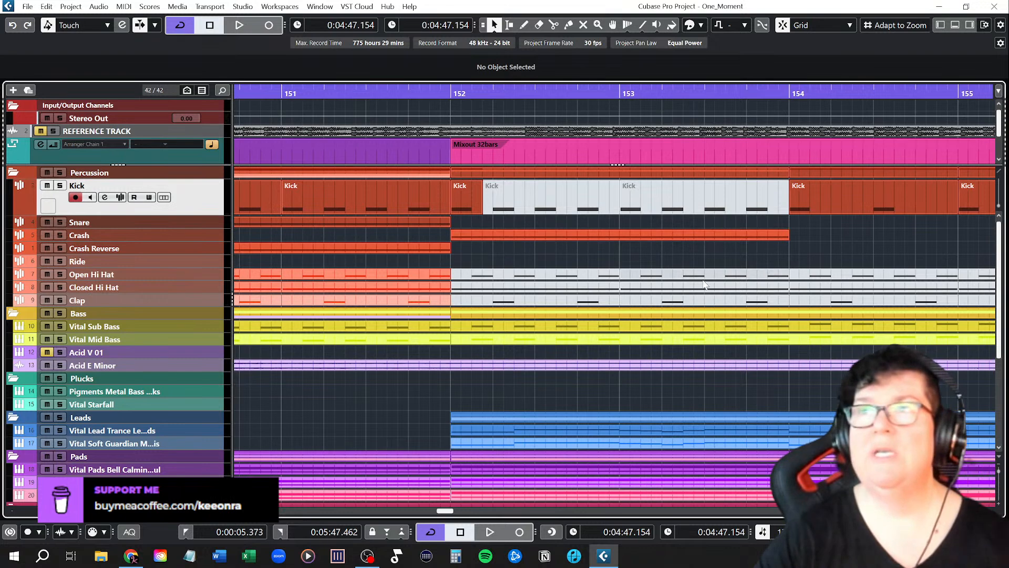
pyautogui.scroll(-4, 708, 294)
pyautogui.scroll(-5, 709, 293)
pyautogui.hscroll(8, 599, 237)
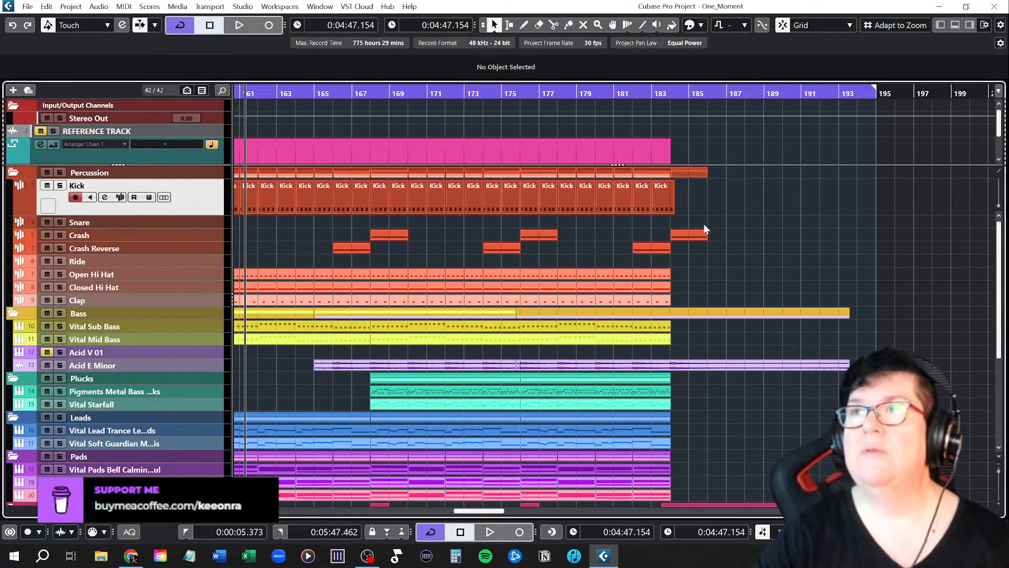
pyautogui.scroll(6, 674, 231)
pyautogui.scroll(-8, 551, 258)
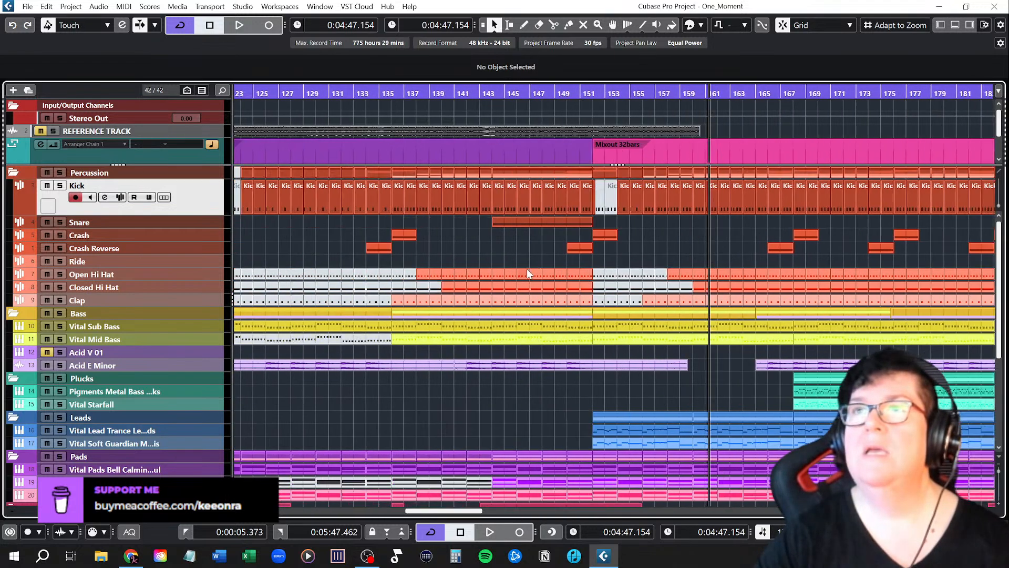
pyautogui.scroll(7, 527, 269)
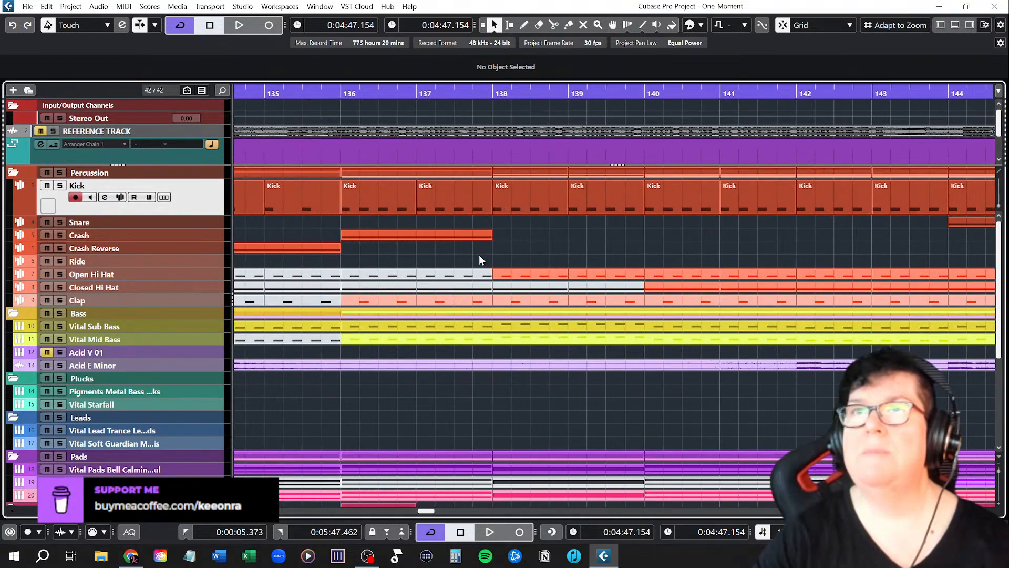
pyautogui.scroll(-4, 405, 241)
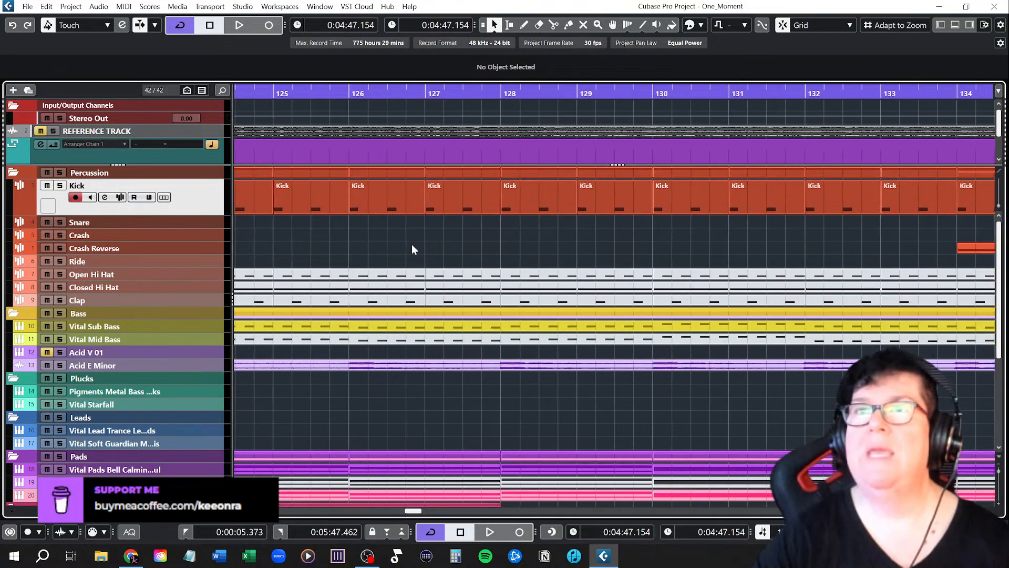
pyautogui.scroll(-5, 414, 244)
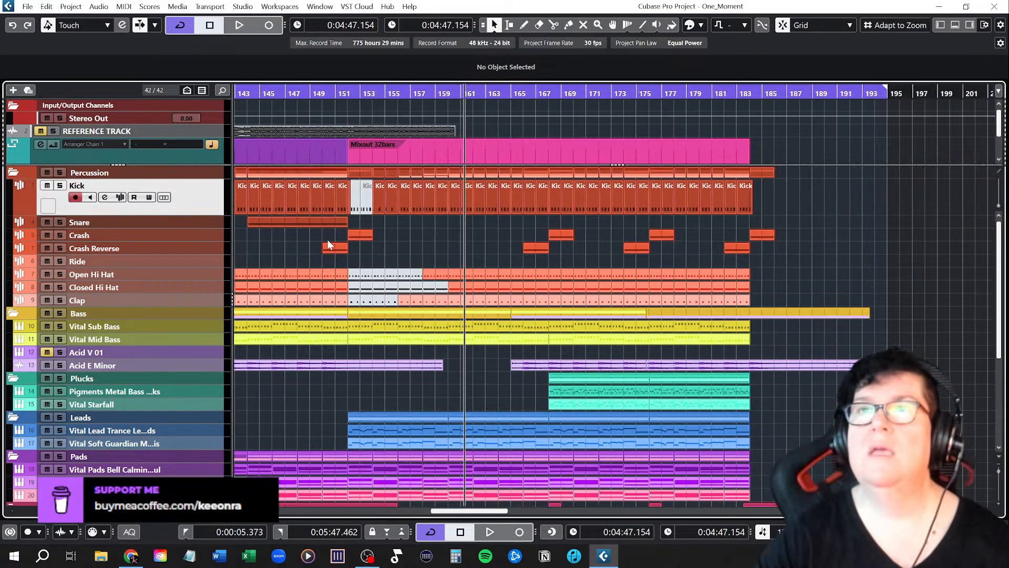
pyautogui.scroll(12, 659, 229)
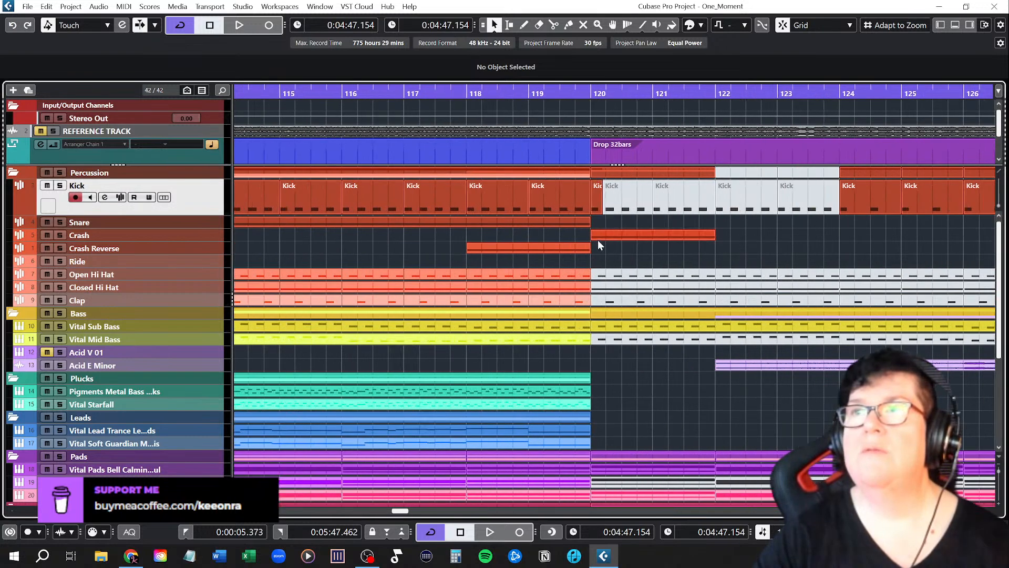
pyautogui.scroll(-4, 578, 253)
pyautogui.scroll(4, 579, 252)
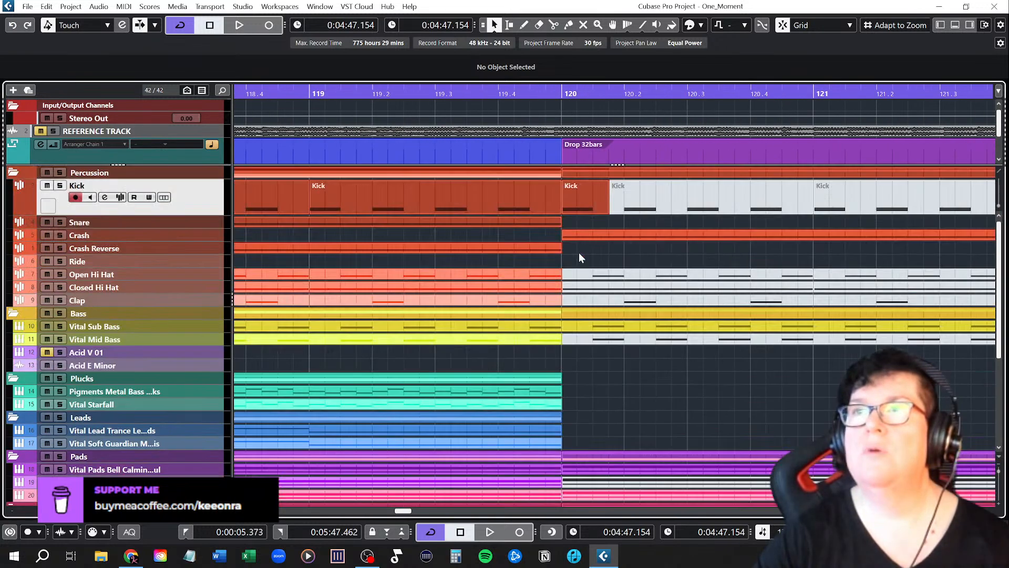
pyautogui.scroll(-8, 576, 253)
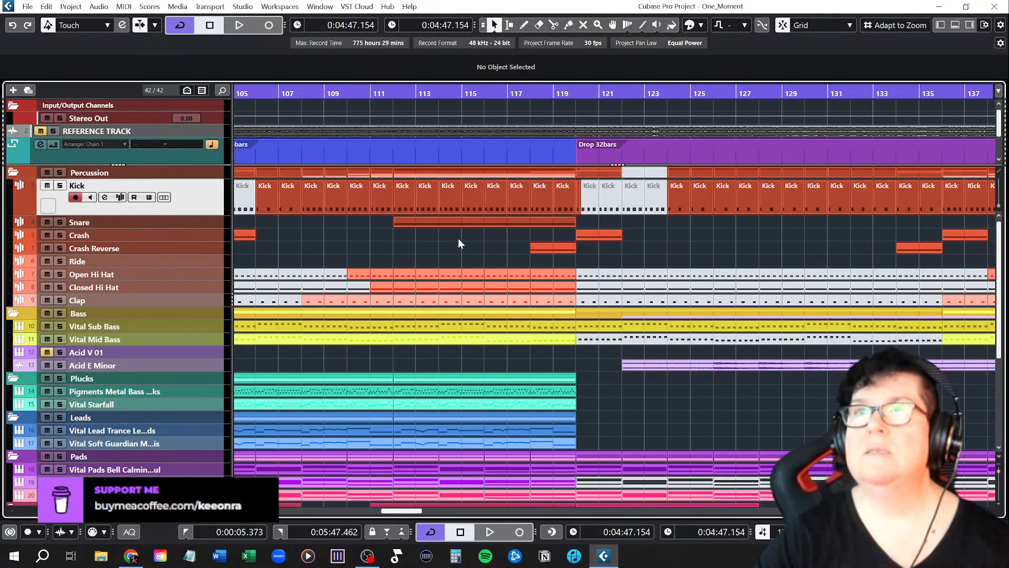
# Step: Split the muted Kick part at the start of the Rise at 104.1.4 and unmute its opening segment
pyautogui.scroll(9, 569, 232)
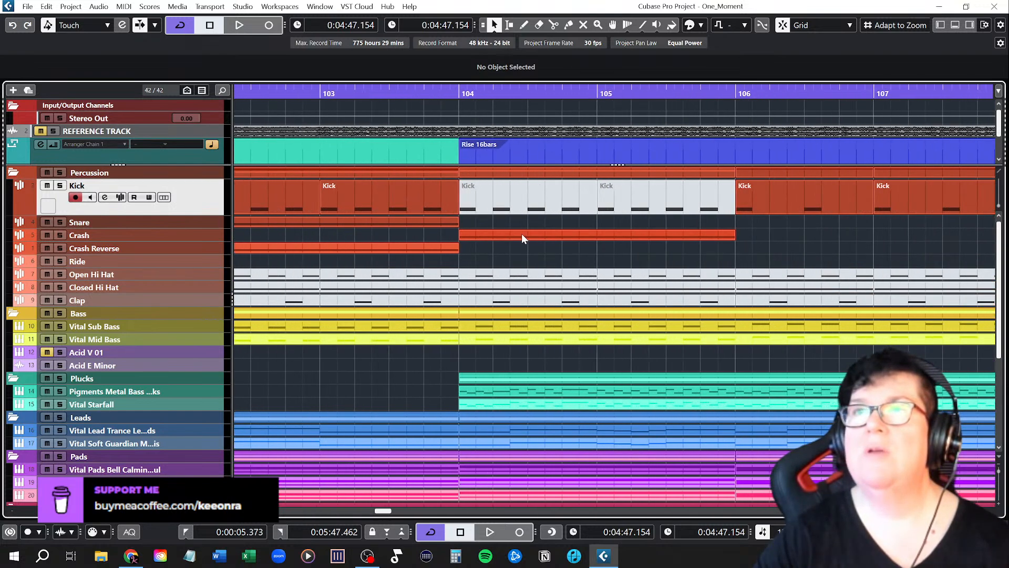
pyautogui.rightClick(465, 222)
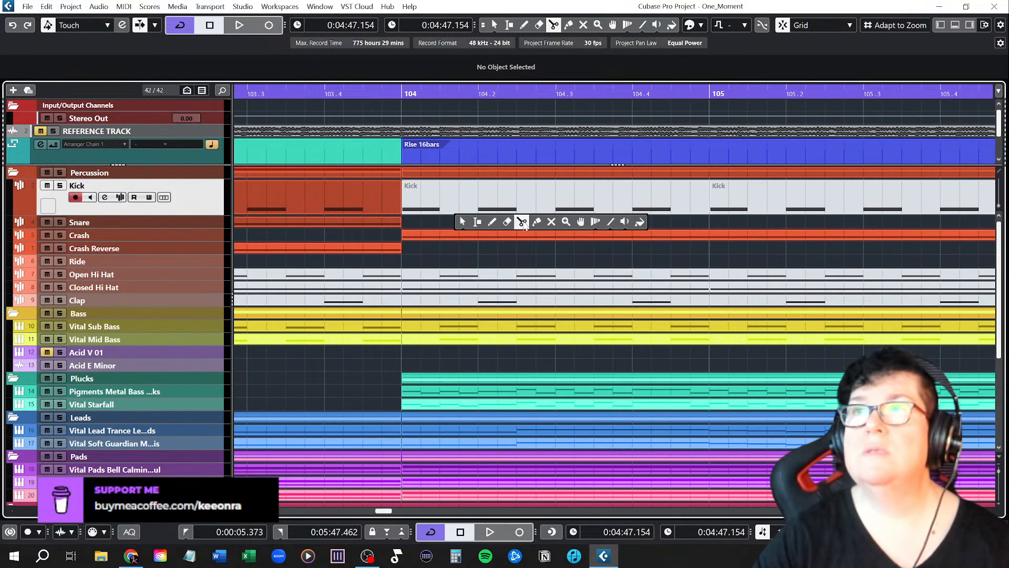
pyautogui.click(526, 226)
pyautogui.click(459, 215)
pyautogui.rightClick(458, 219)
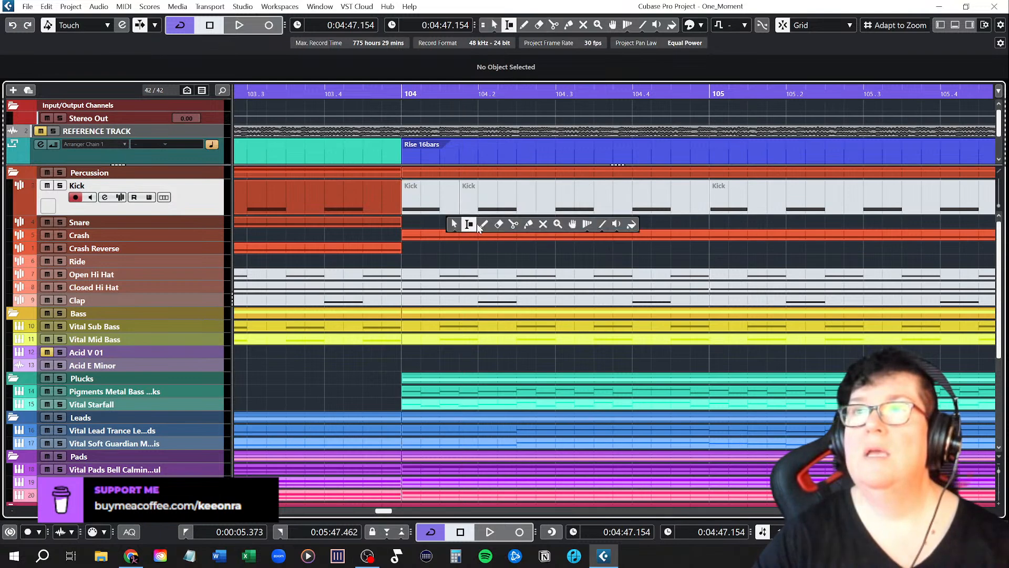
pyautogui.click(543, 225)
pyautogui.click(435, 199)
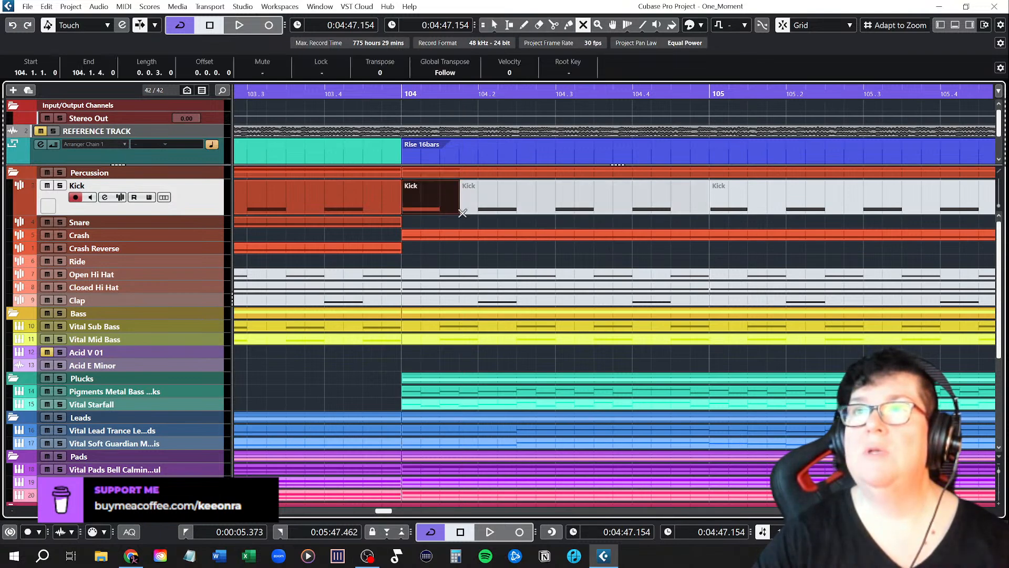
pyautogui.rightClick(449, 260)
pyautogui.click(450, 261)
pyautogui.scroll(-5, 402, 259)
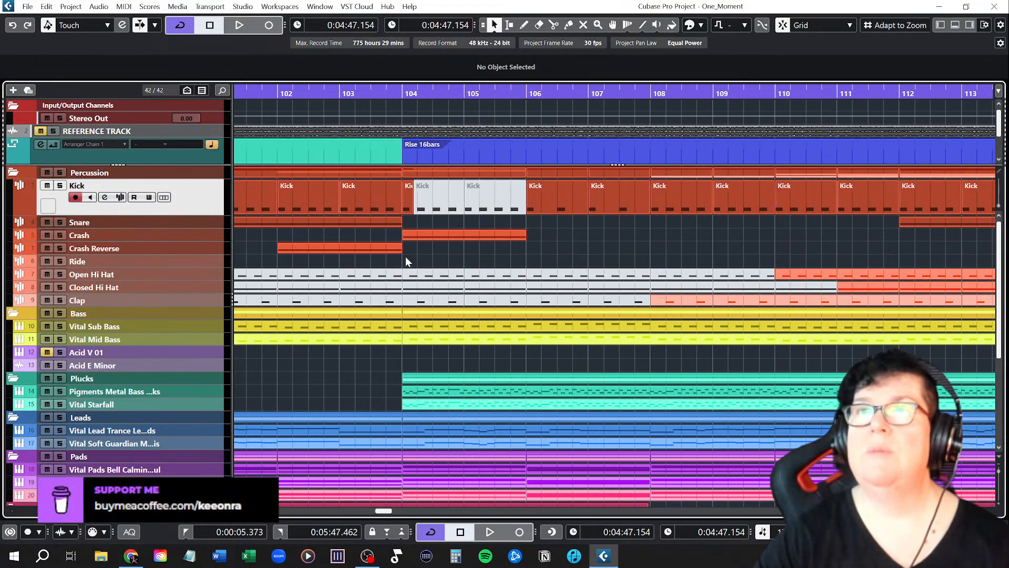
# Step: Play from about bar 103 into the start of the Rise to check the Kick break
pyautogui.click(371, 92)
pyautogui.press('space')
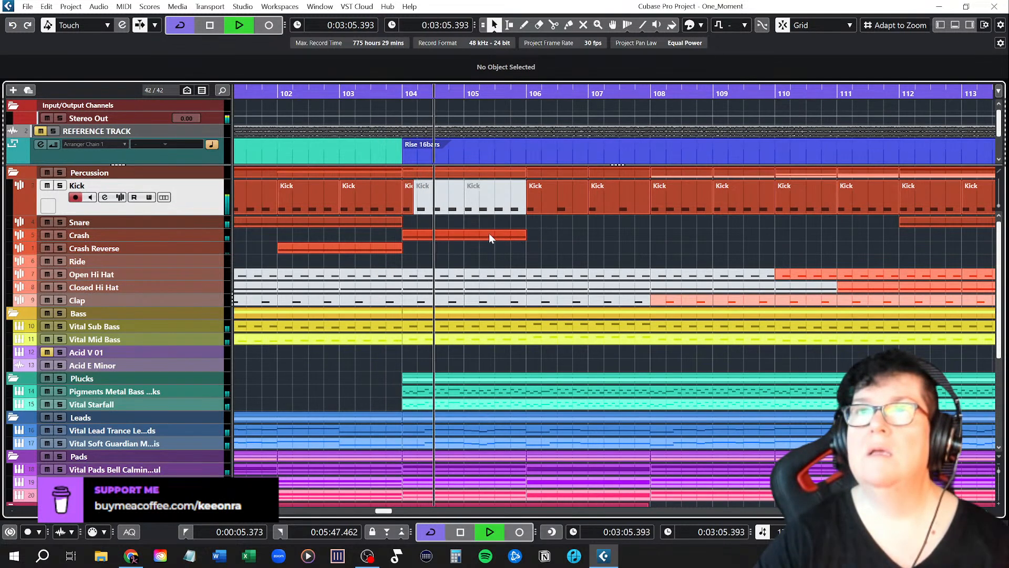
pyautogui.press('space')
# Step: Split the muted Kick part that starts at bar 64 in the Breakdown at 64.2.1
pyautogui.scroll(-6, 384, 242)
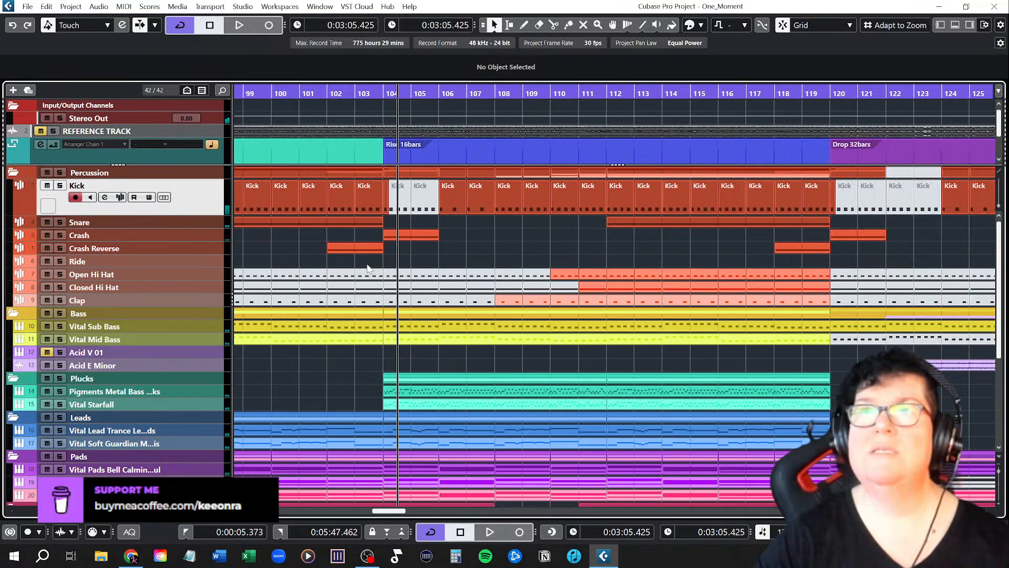
pyautogui.hscroll(-3, 641, 275)
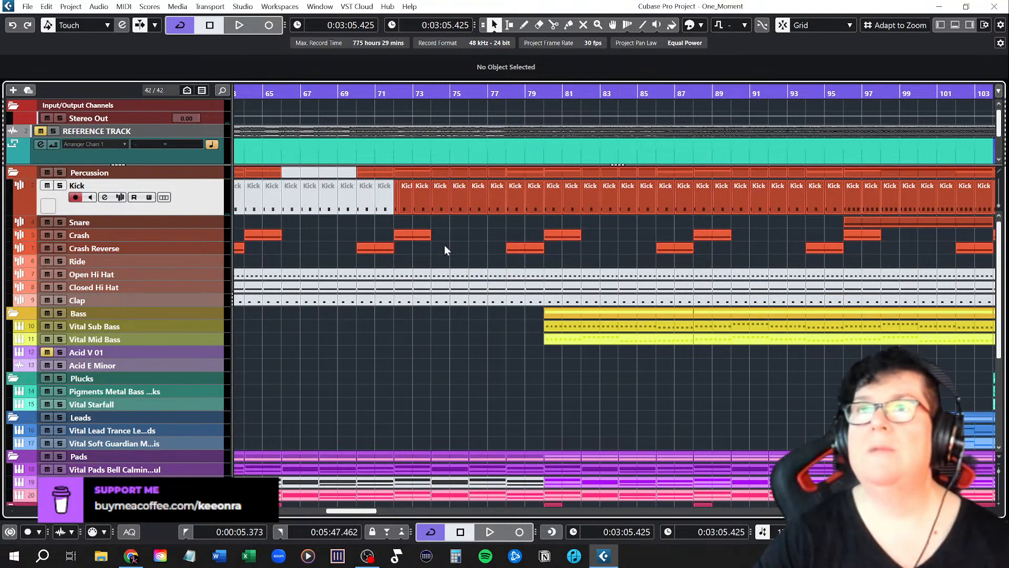
pyautogui.scroll(8, 422, 238)
pyautogui.hscroll(-3, 421, 238)
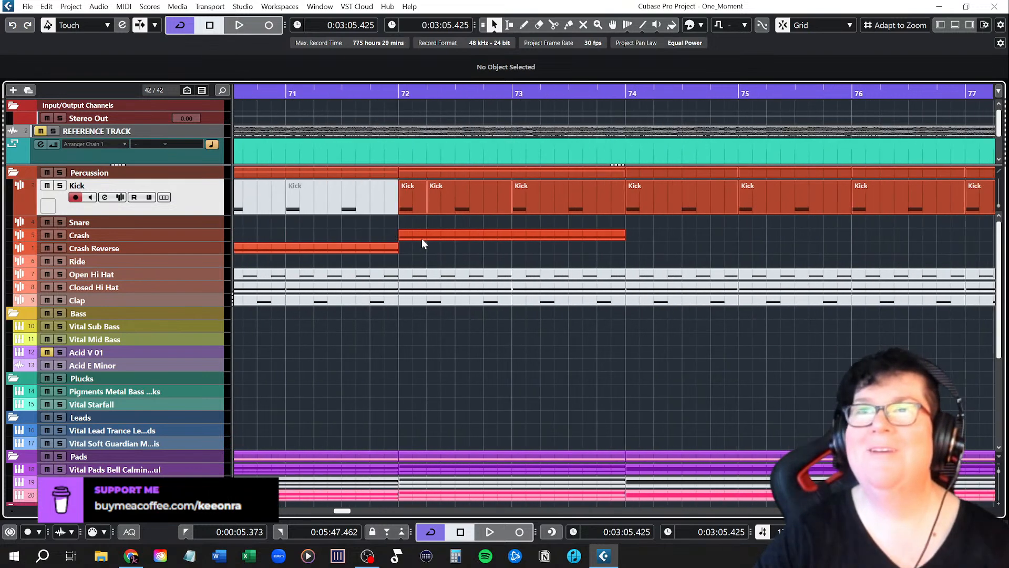
pyautogui.scroll(-3, 410, 231)
pyautogui.scroll(-4, 417, 250)
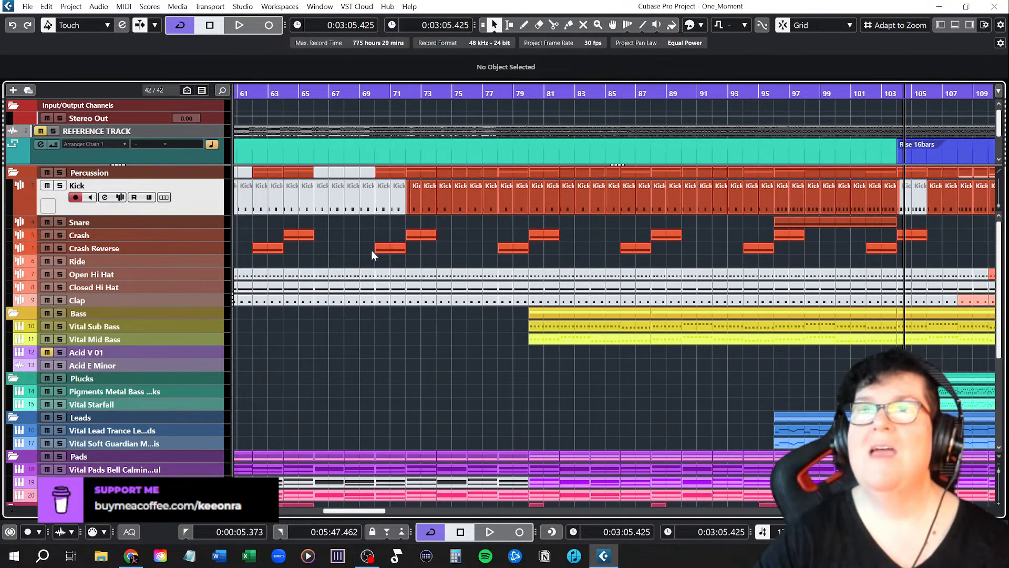
pyautogui.hscroll(-3, 371, 251)
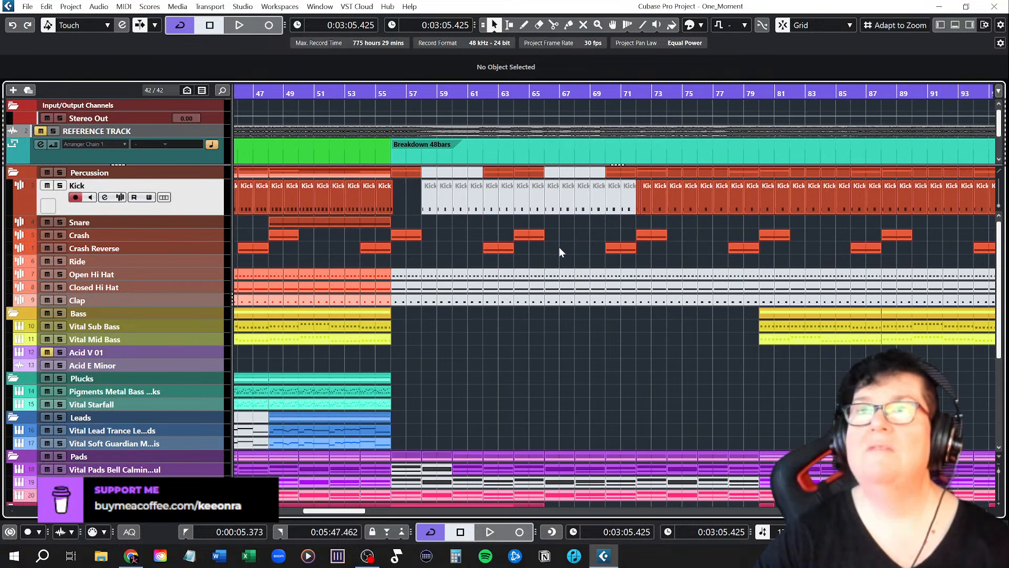
pyautogui.hscroll(2, 559, 247)
pyautogui.scroll(5, 452, 246)
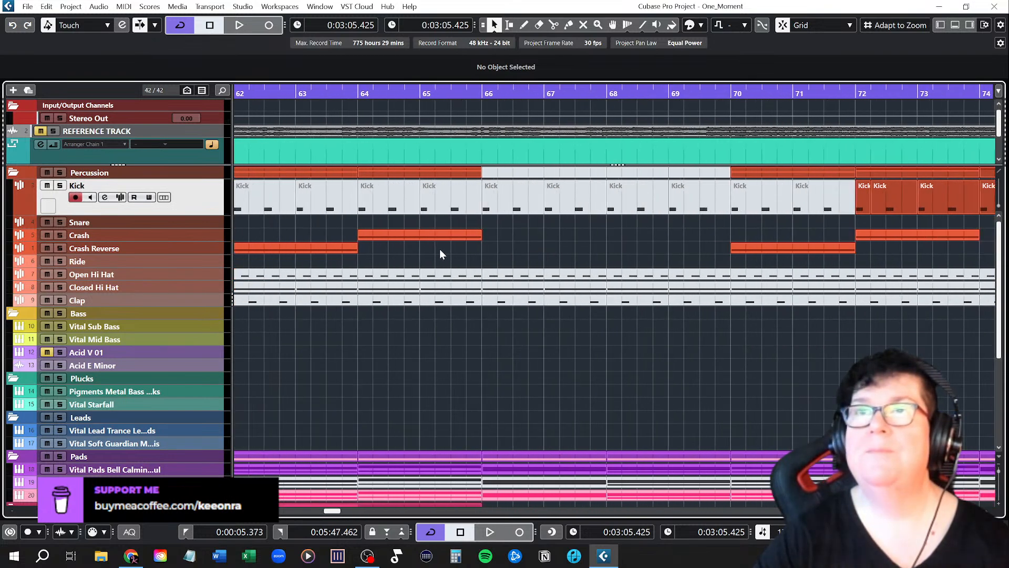
pyautogui.rightClick(387, 257)
pyautogui.click(418, 258)
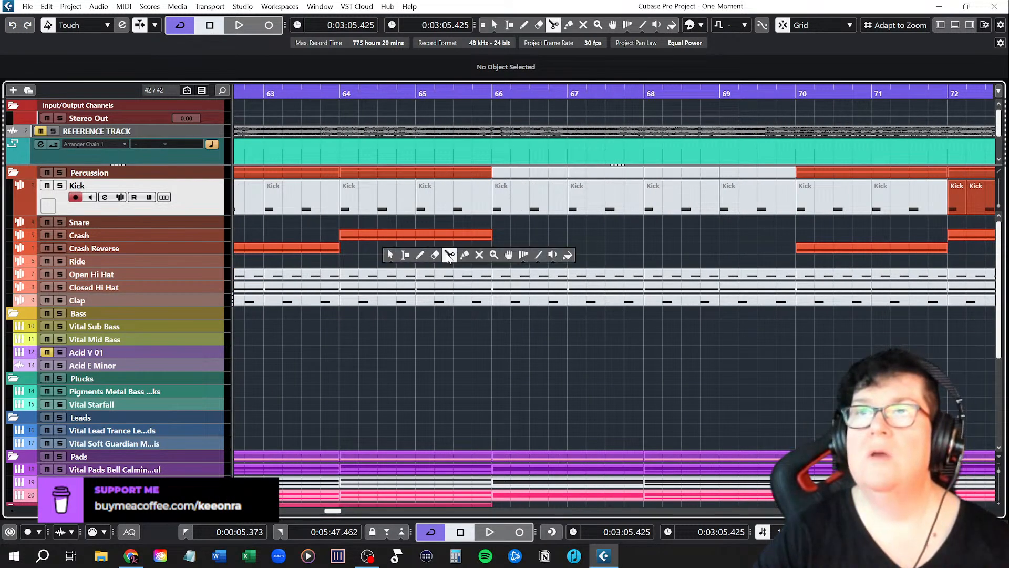
pyautogui.click(450, 255)
pyautogui.click(370, 211)
# Step: Unmute the one-beat Kick segment from 64.1.1 to 64.2.1 and return to the Object Selection tool
pyautogui.rightClick(372, 218)
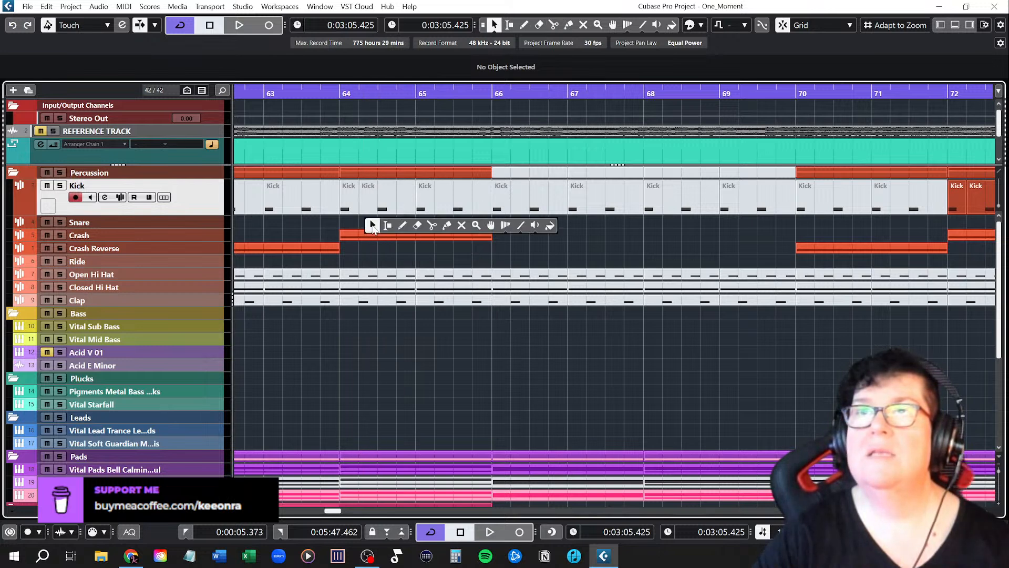
pyautogui.click(454, 227)
pyautogui.click(354, 206)
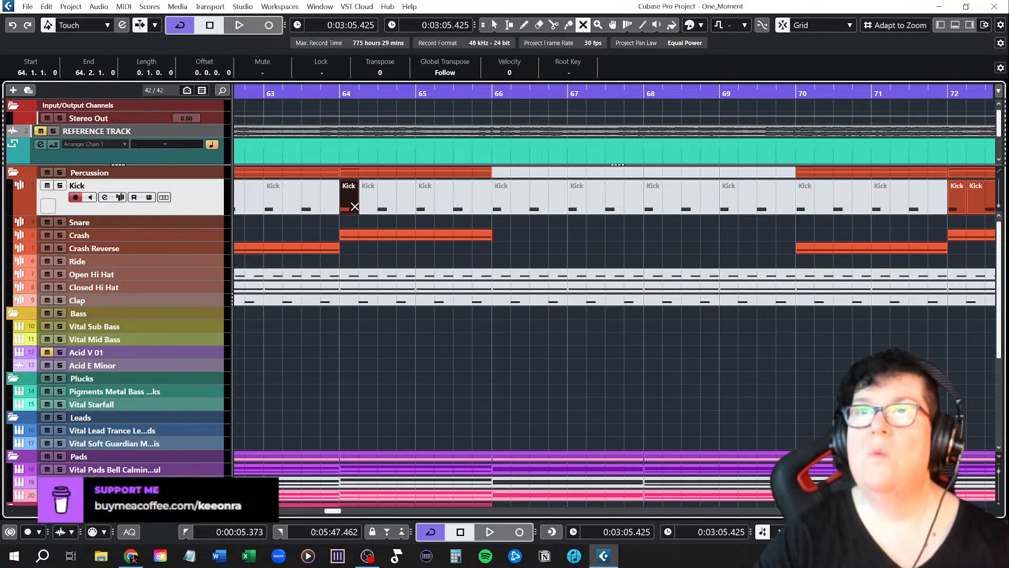
pyautogui.click(404, 256)
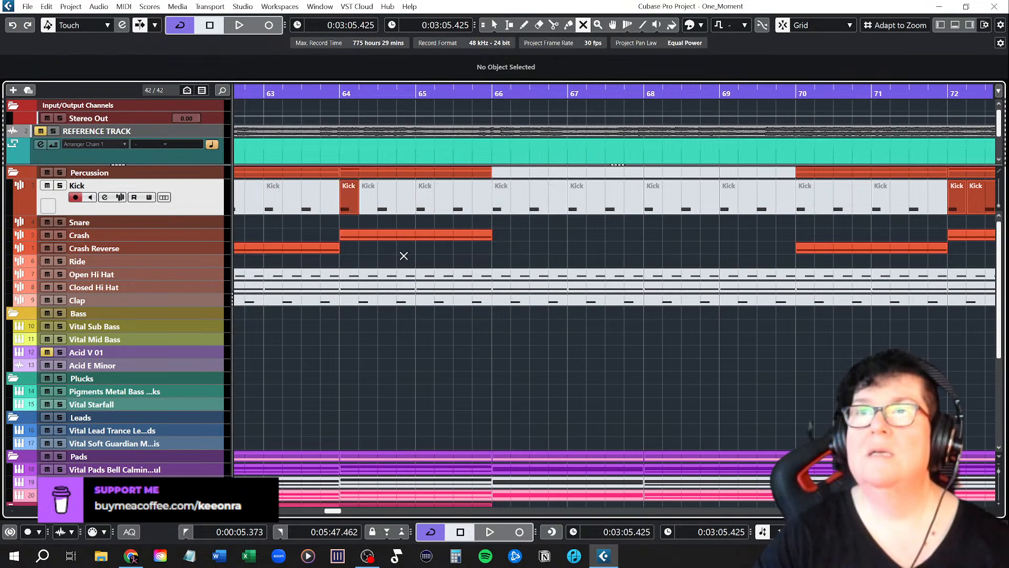
pyautogui.press('1')
# Step: Play from about bar 63 to bar 65 to check the single Kick hit at bar 64
pyautogui.scroll(-4, 378, 245)
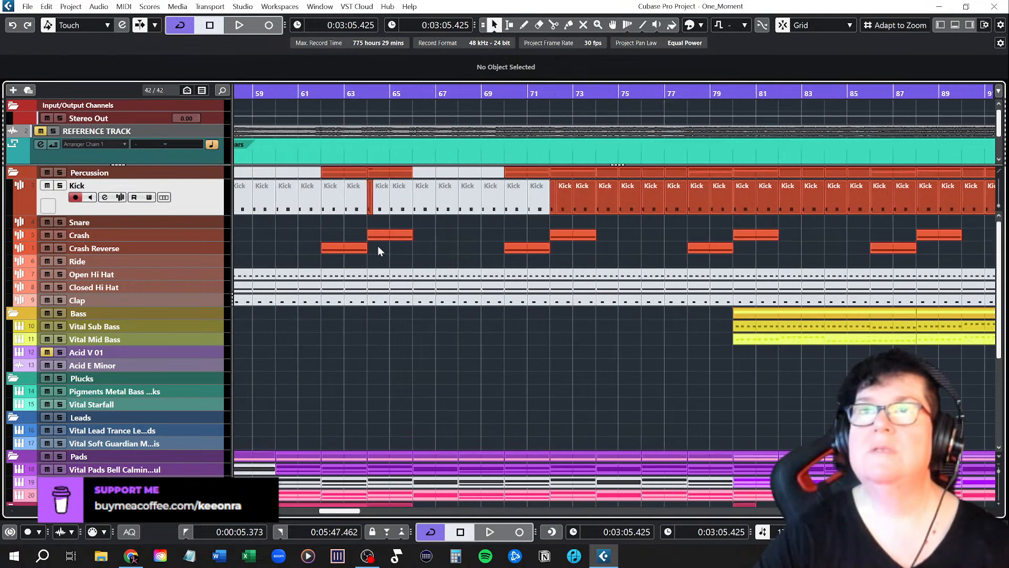
pyautogui.click(351, 97)
pyautogui.press('space')
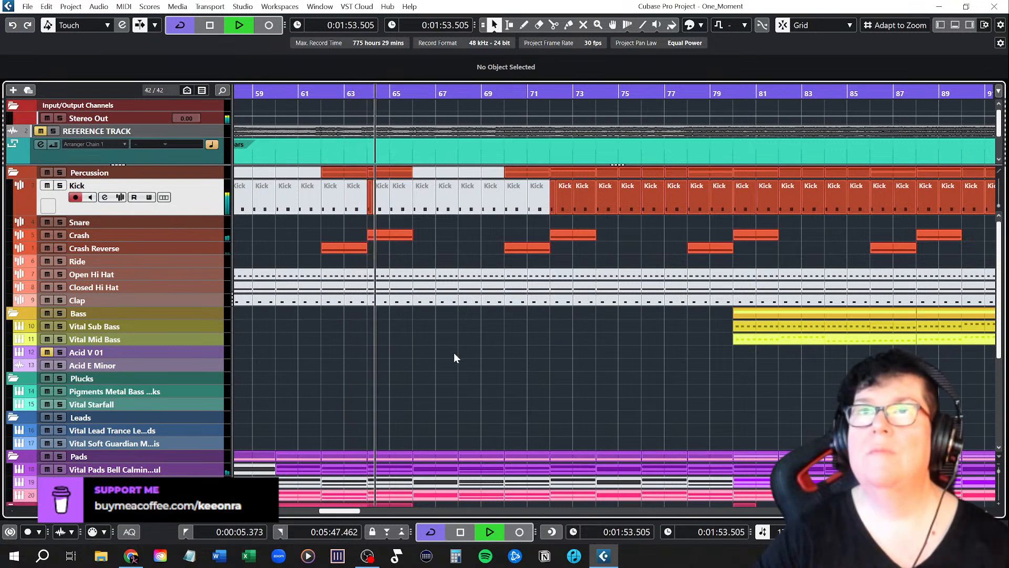
pyautogui.press('space')
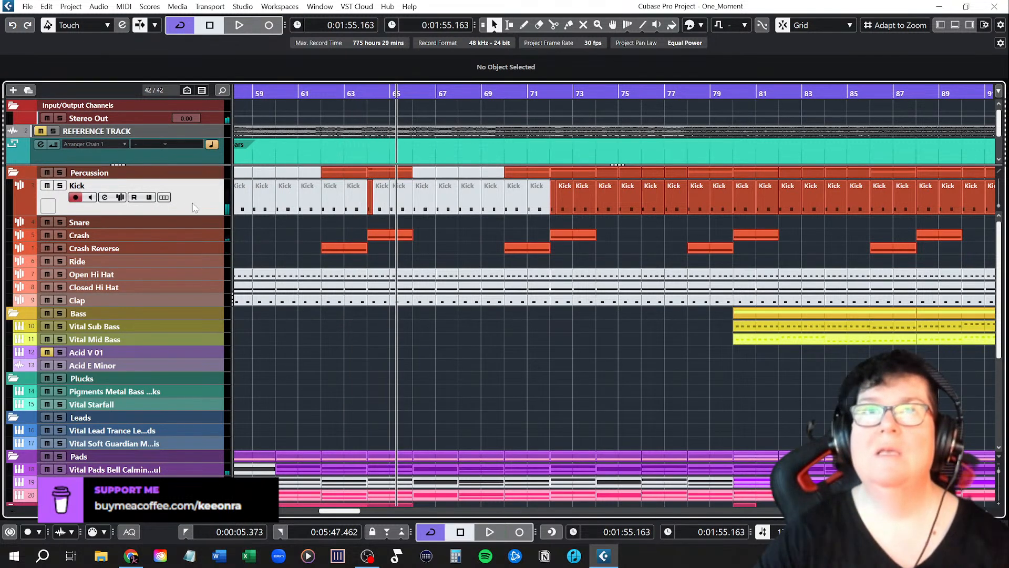
# Step: Mute the Kick track and play from bar 62 to hear the Breakdown passage without the kick
pyautogui.click(47, 185)
pyautogui.click(359, 92)
pyautogui.click(322, 93)
pyautogui.press('space')
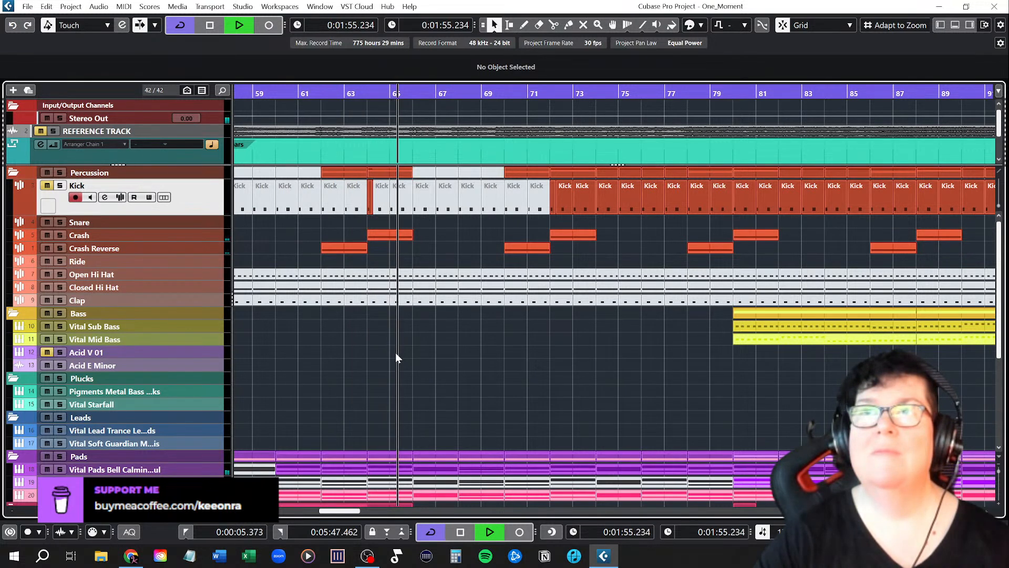
pyautogui.press('space')
# Step: Unmute the Kick track and replay from bar 62 to compare the passage with the Kick hit
pyautogui.click(319, 96)
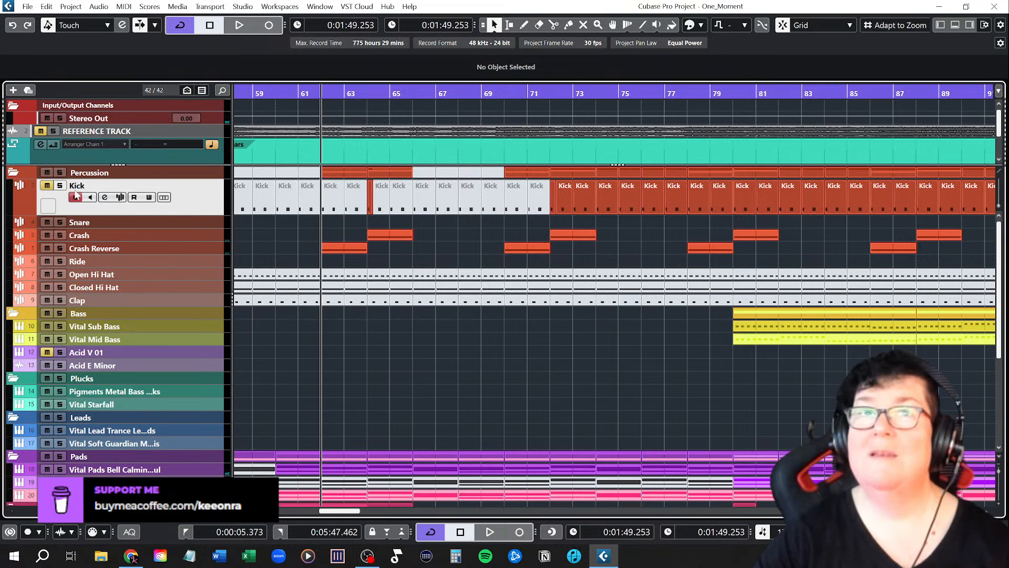
pyautogui.press('space')
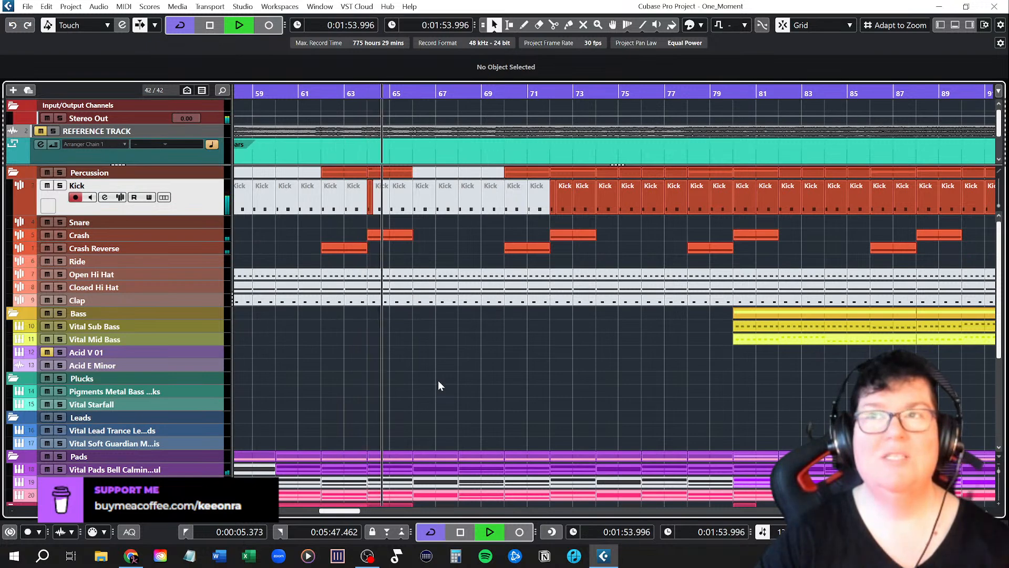
pyautogui.press('space')
# Step: Examine the Kick and Crash parts at the section starts across the Intro, Buildup and Breakdown
pyautogui.press('g')
pyautogui.hscroll(-2, 355, 363)
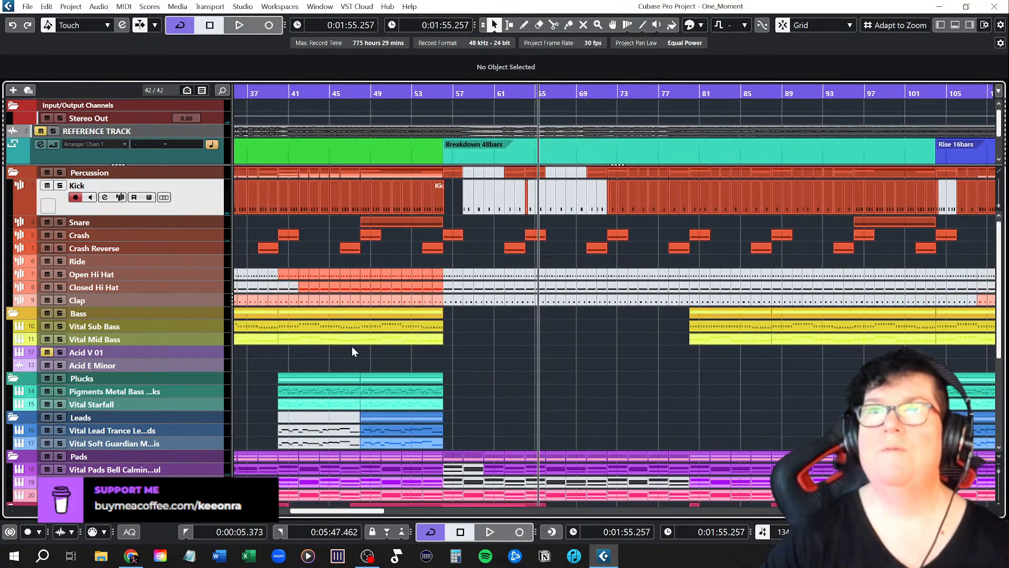
pyautogui.hscroll(-4, 492, 344)
pyautogui.hscroll(4, 492, 343)
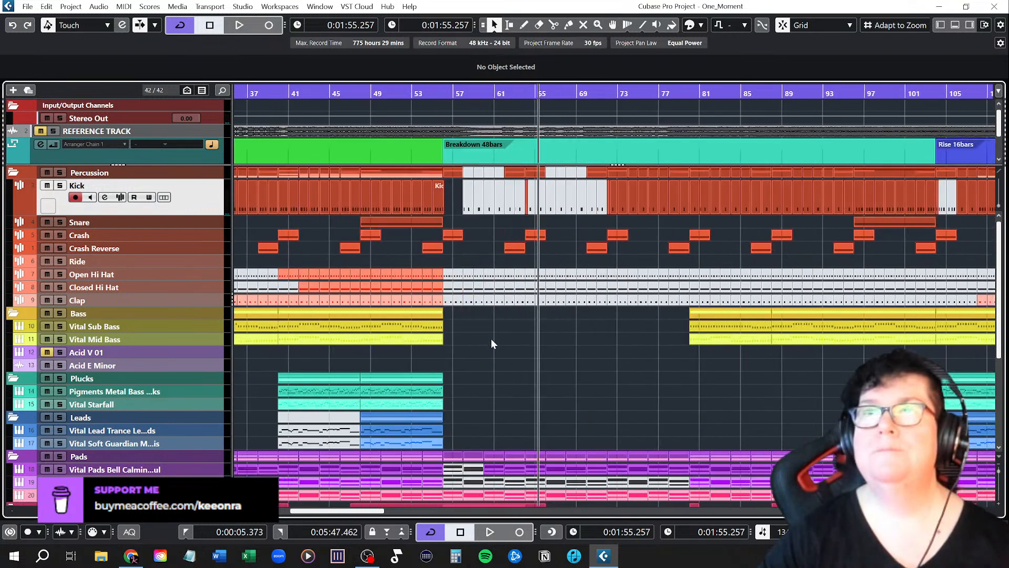
pyautogui.scroll(6, 446, 300)
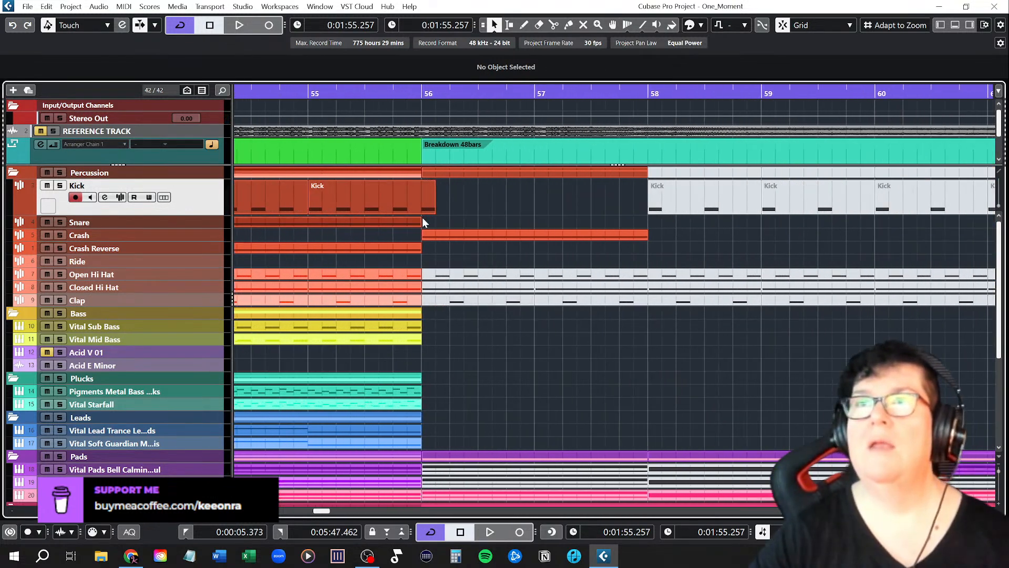
pyautogui.scroll(-8, 458, 326)
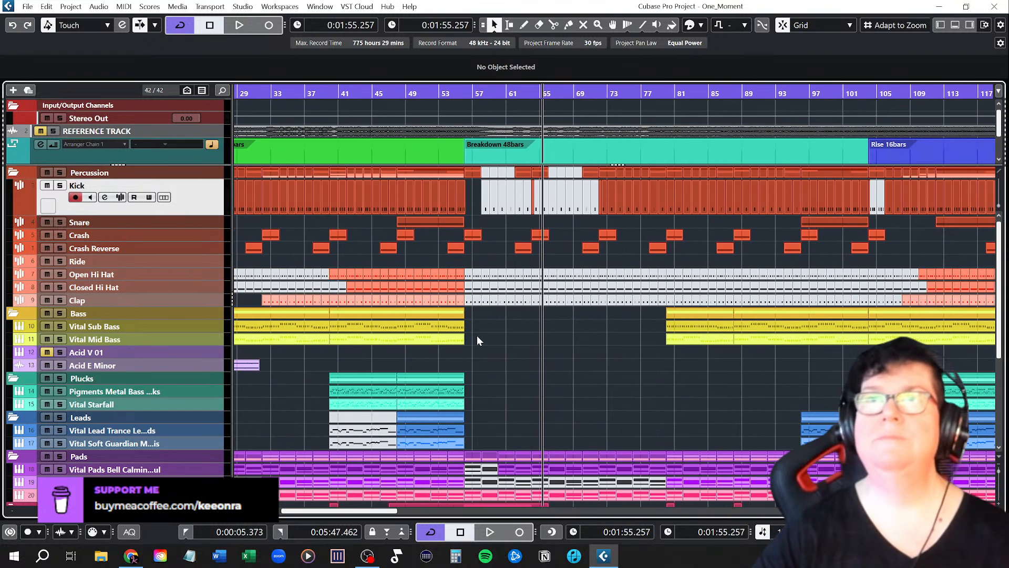
pyautogui.scroll(-1, 500, 339)
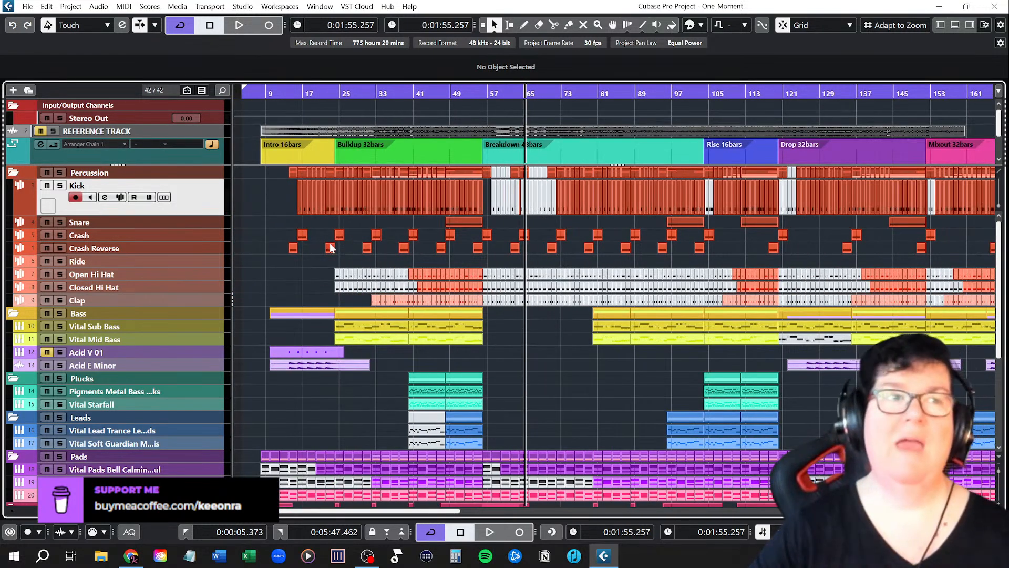
pyautogui.scroll(5, 330, 246)
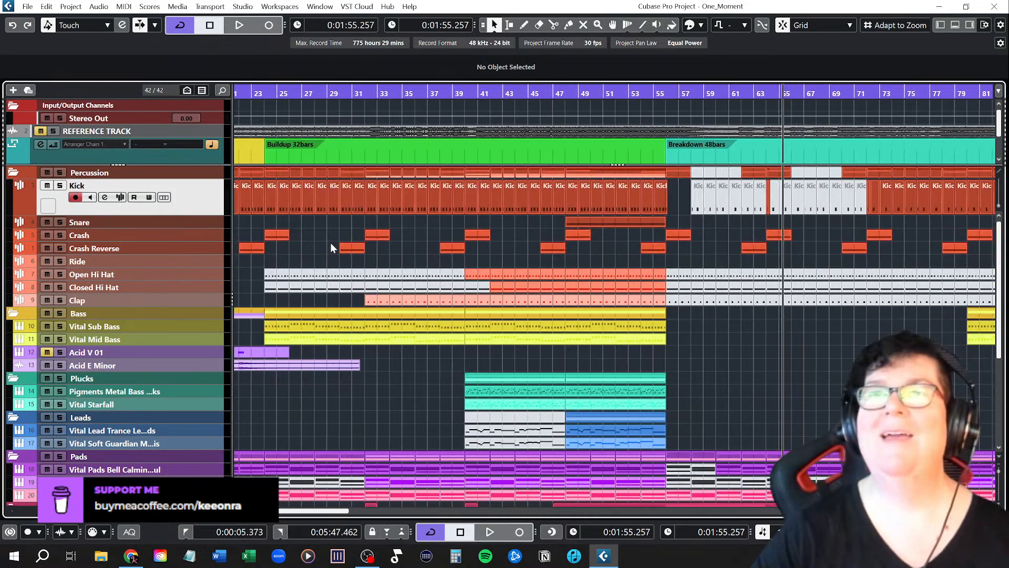
pyautogui.scroll(8, 419, 255)
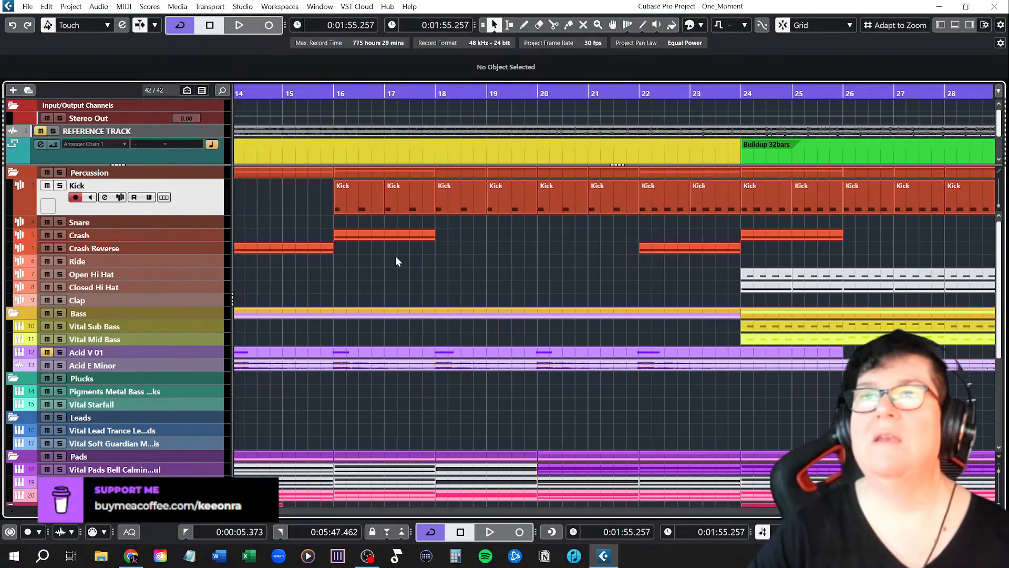
pyautogui.scroll(-10, 316, 225)
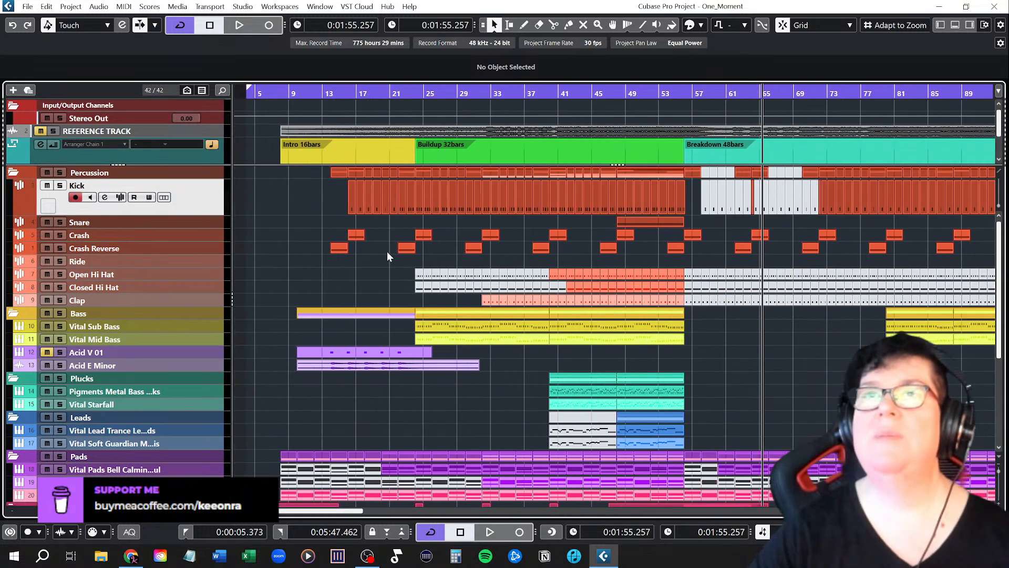
# Step: Return the project cursor to the left locator and save the project
pyautogui.press('KP_1')
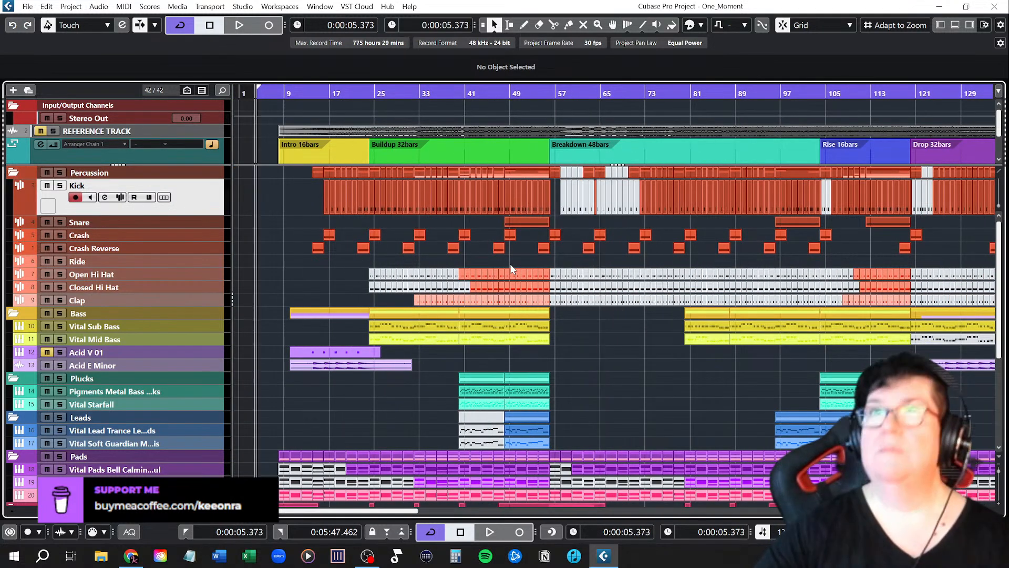
pyautogui.click(32, 7)
pyautogui.click(45, 88)
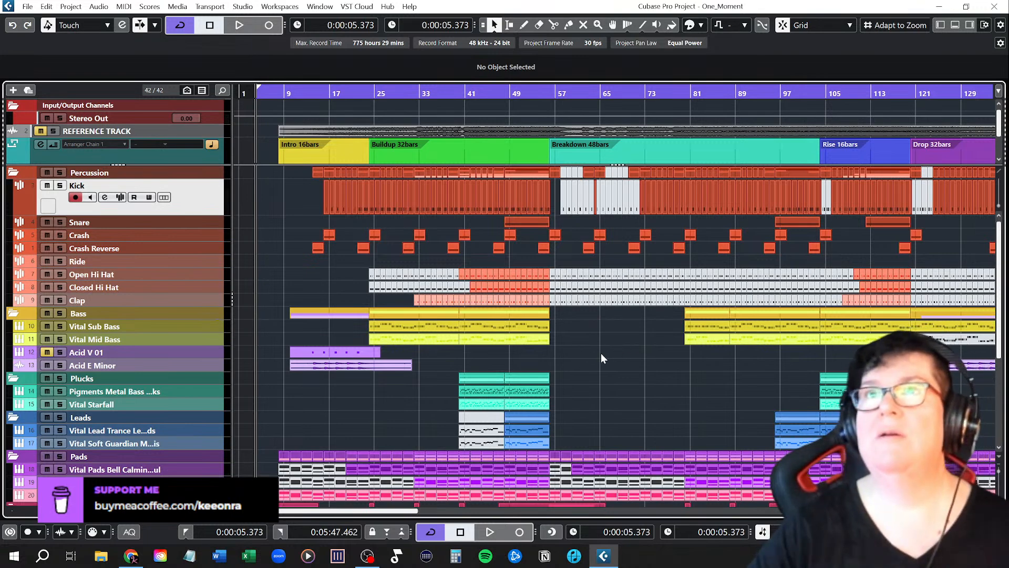
# Step: Examine the full arrangement from Intro to Mixout, from the Percussion tracks down to the FX, choir and piano tracks
pyautogui.scroll(-8, 600, 353)
pyautogui.scroll(8, 604, 352)
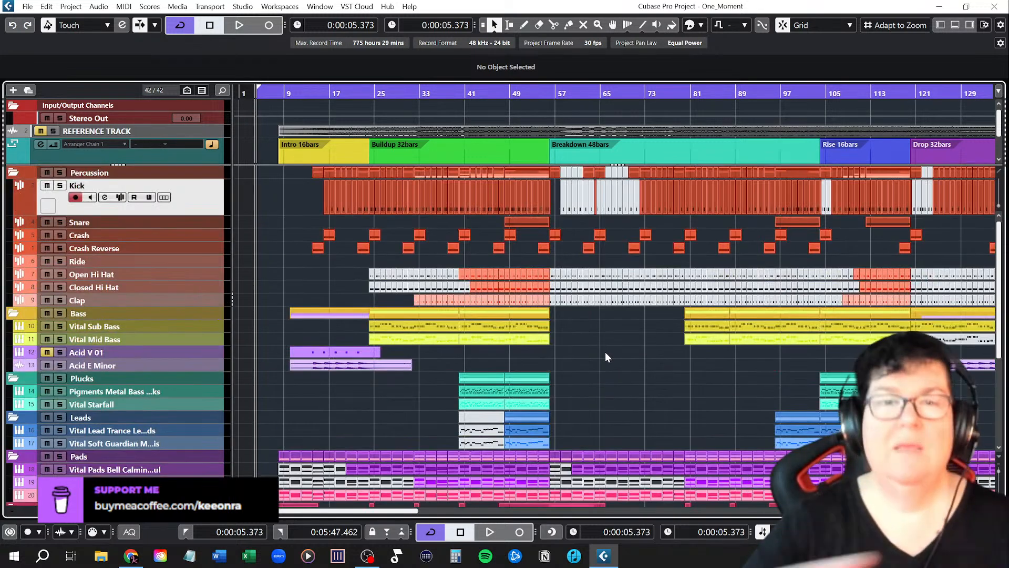
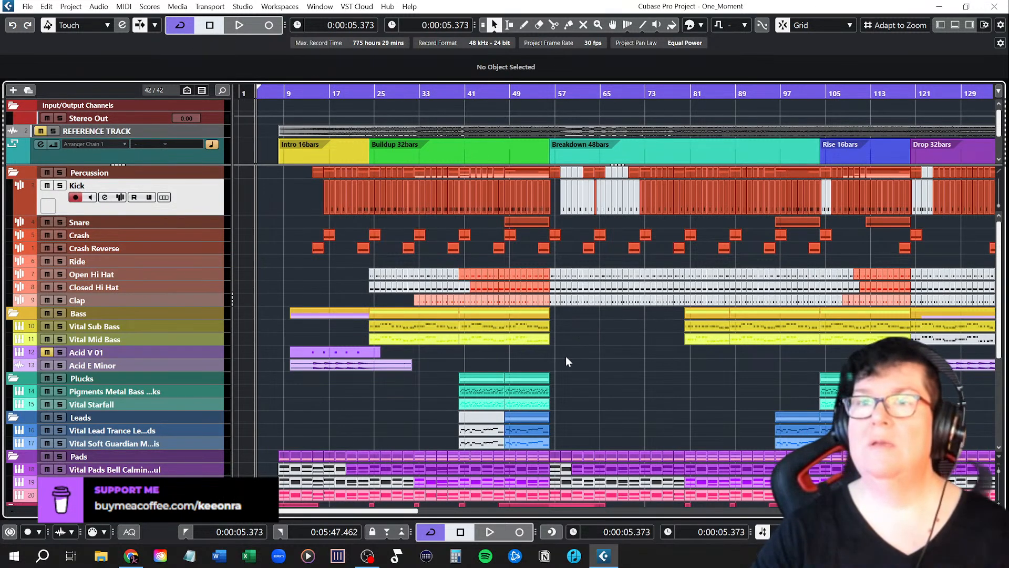
pyautogui.scroll(-3, 566, 357)
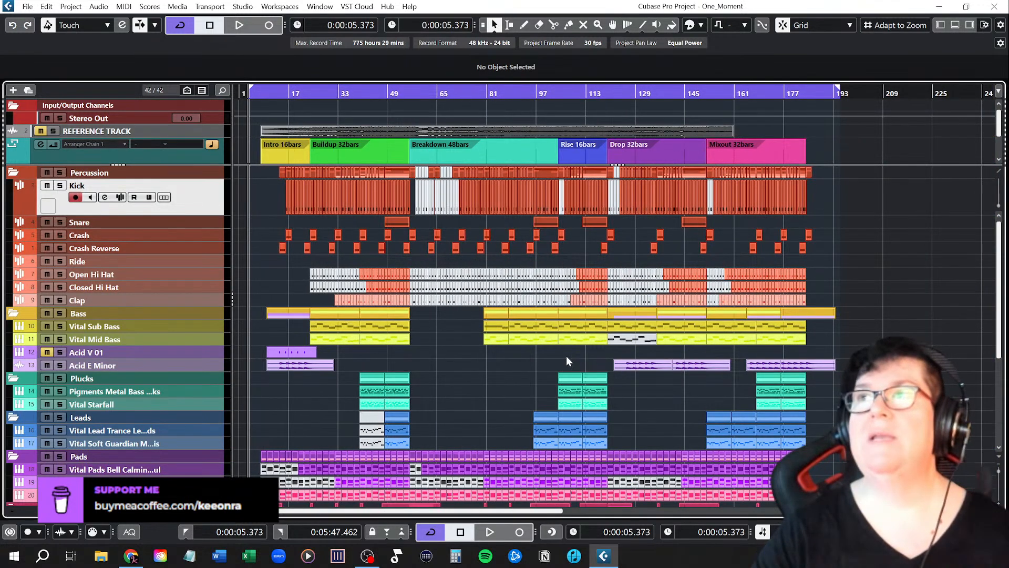
pyautogui.scroll(3, 566, 356)
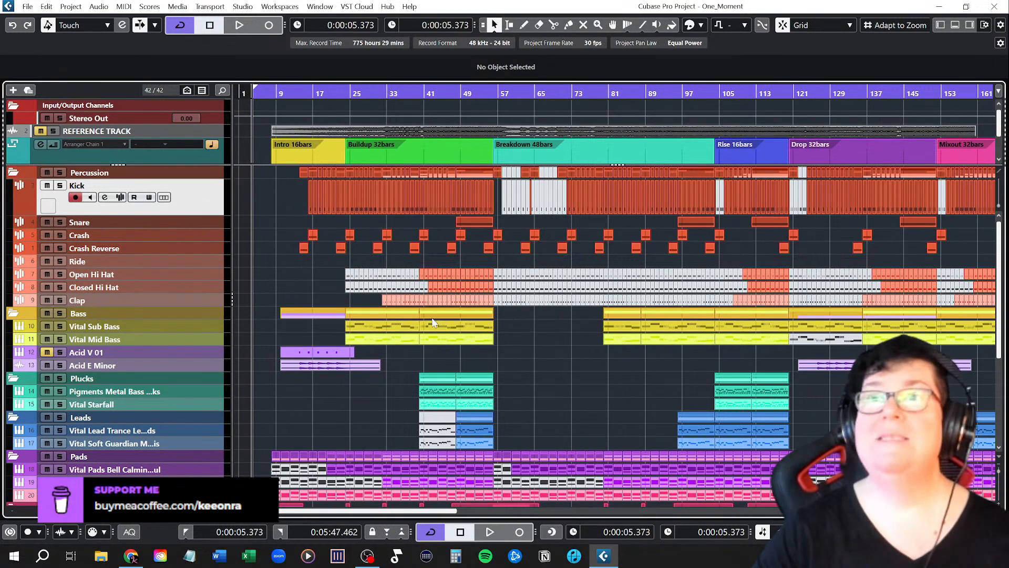
pyautogui.scroll(-5, 437, 322)
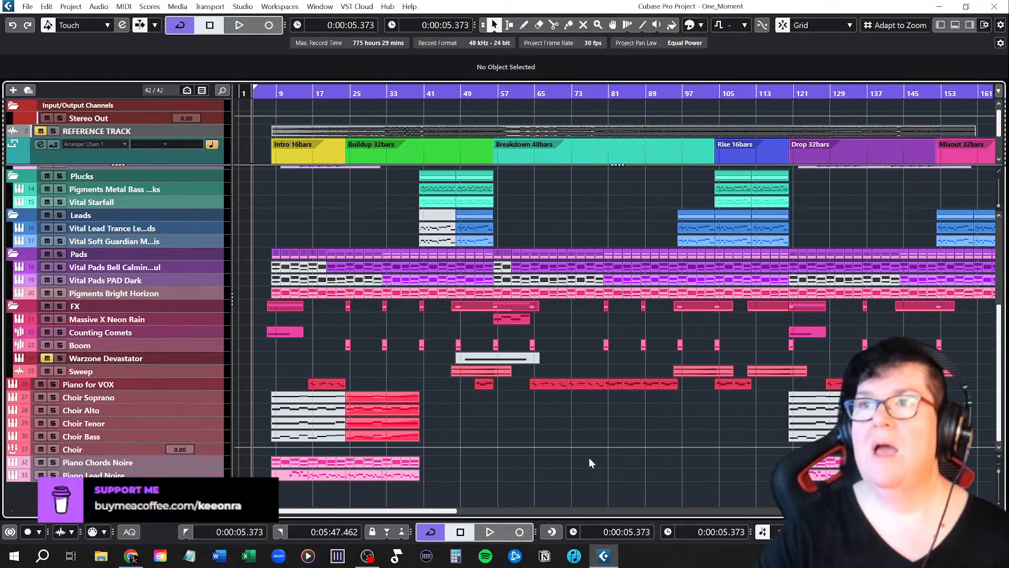
pyautogui.scroll(5, 588, 458)
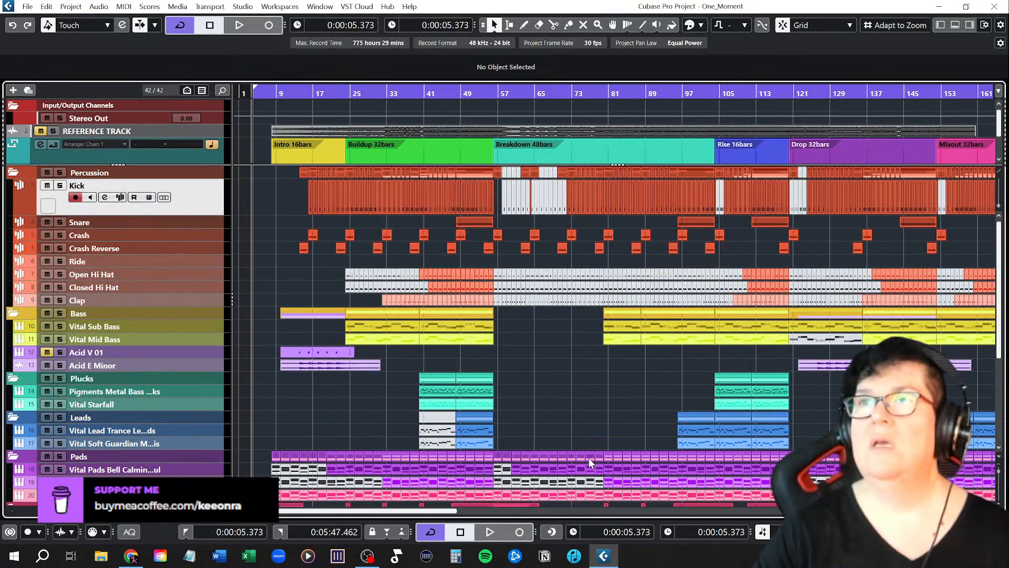
pyautogui.scroll(-1, 611, 412)
pyautogui.scroll(-4, 612, 411)
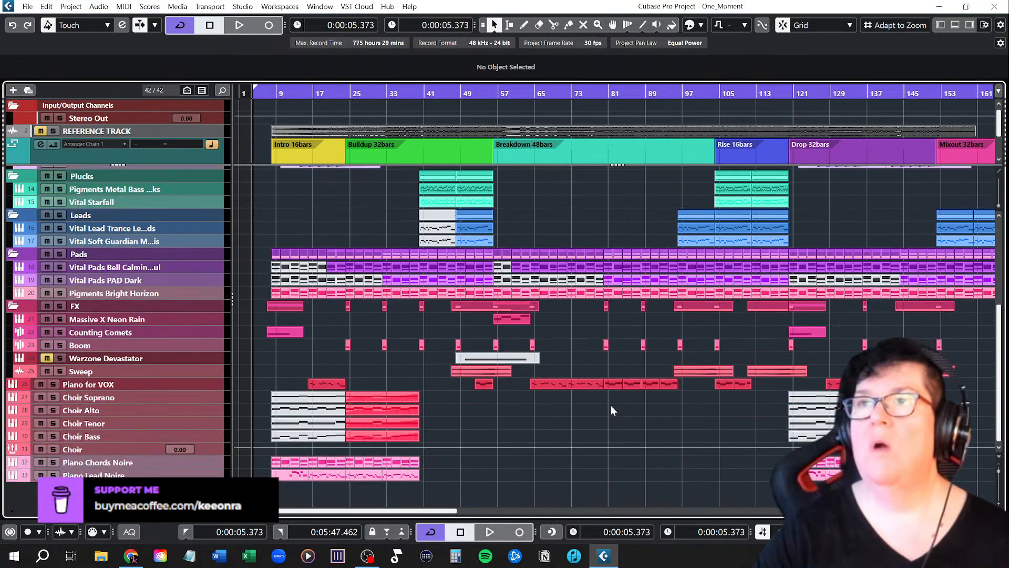
pyautogui.scroll(5, 611, 405)
pyautogui.scroll(-5, 611, 405)
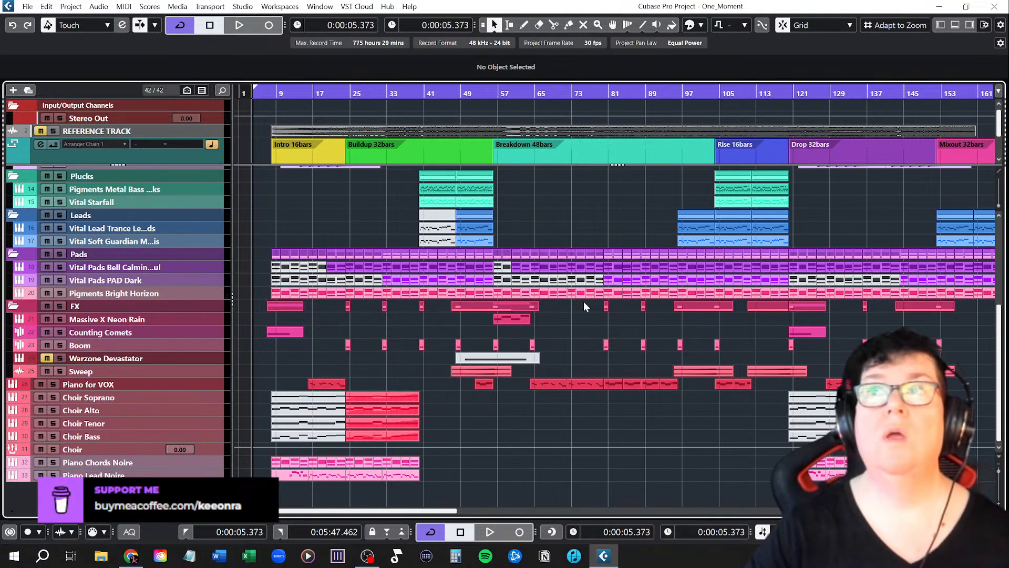
# Step: Play the arrangement from about bar 50 into the Breakdown while reviewing the pads, bass and lead tracks
pyautogui.click(467, 93)
pyautogui.press('space')
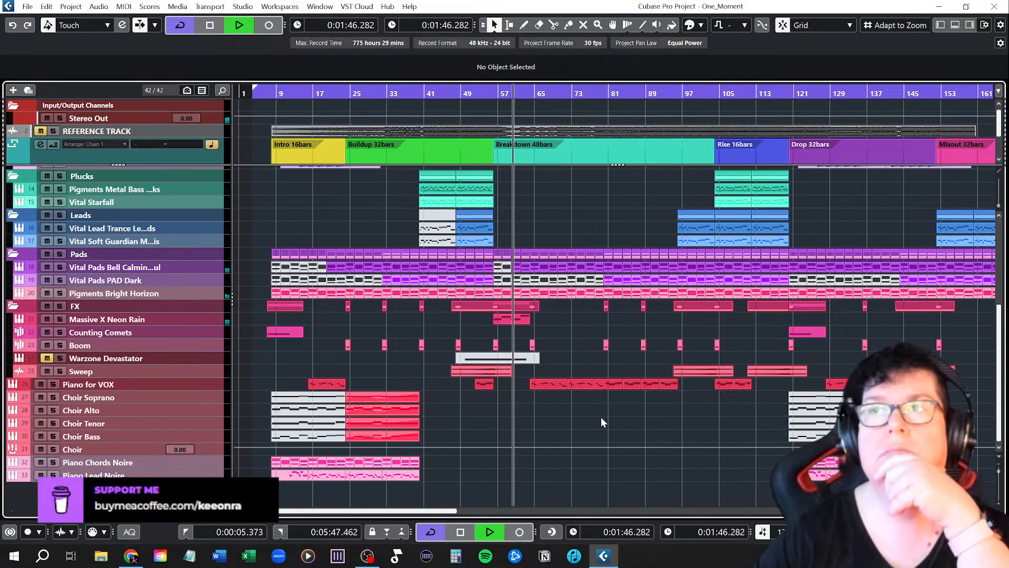
pyautogui.scroll(3, 601, 417)
pyautogui.scroll(3, 601, 417)
pyautogui.scroll(-3, 584, 357)
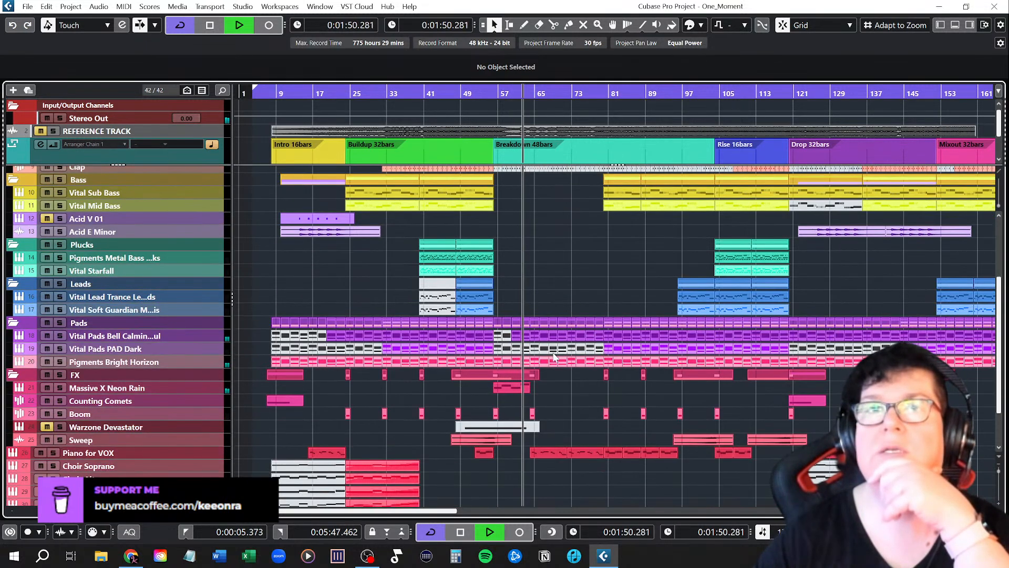
# Step: Enlarge the Pigments Bright Horizon track and show its F1 Cutoff and F2 Cutoff automation lanes
pyautogui.moveTo(182, 367); pyautogui.dragTo(173, 403)
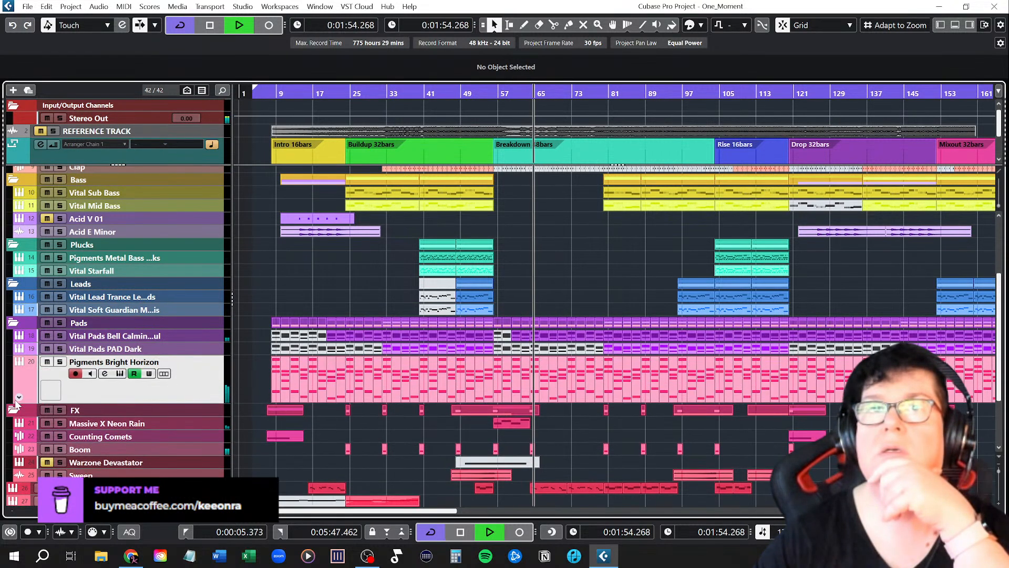
pyautogui.click(15, 399)
pyautogui.scroll(-3, 617, 421)
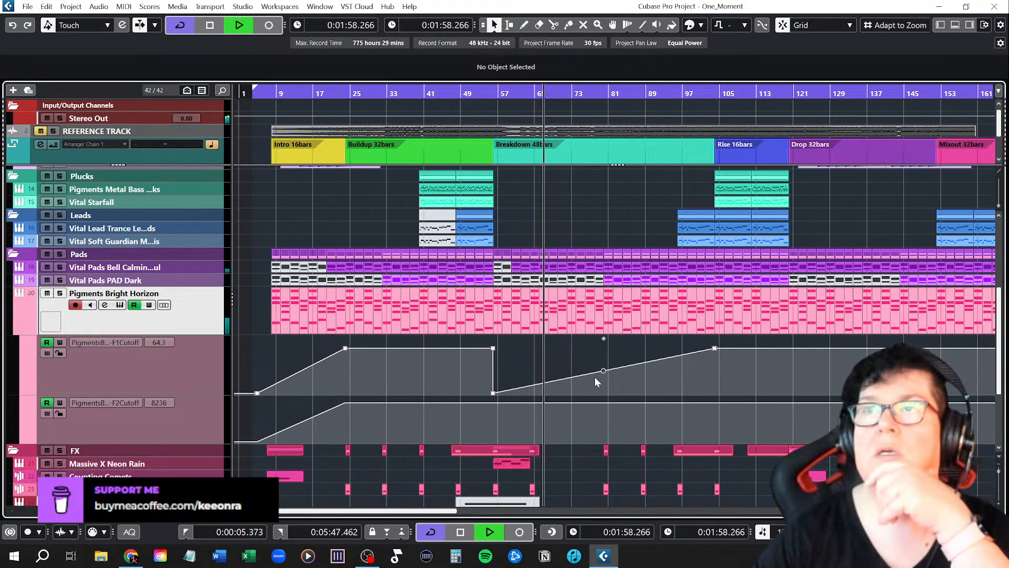
# Step: Inspect the filter settings in the Pigments Bright Horizon instrument, close its window and stop playback
pyautogui.click(120, 305)
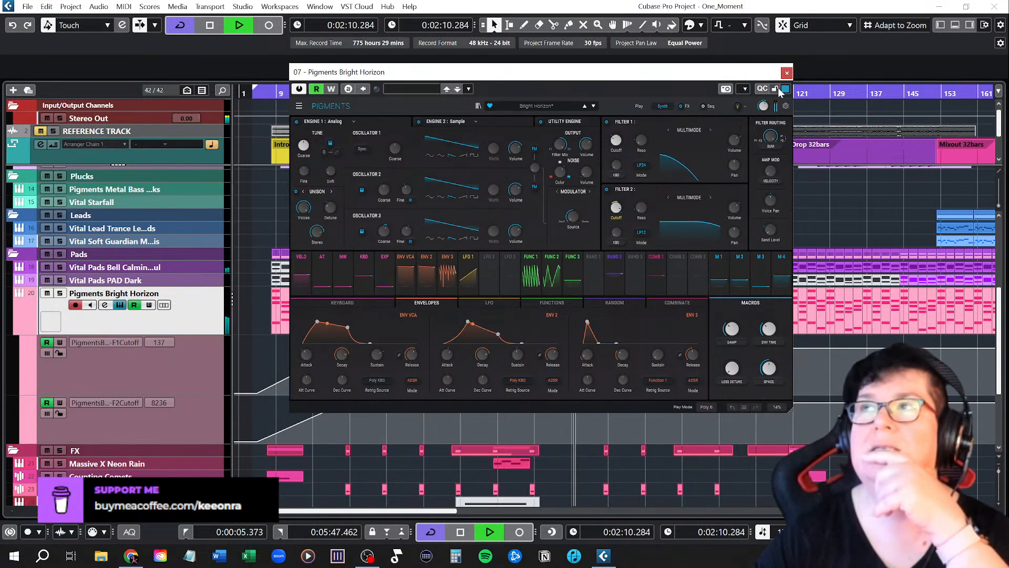
pyautogui.click(787, 72)
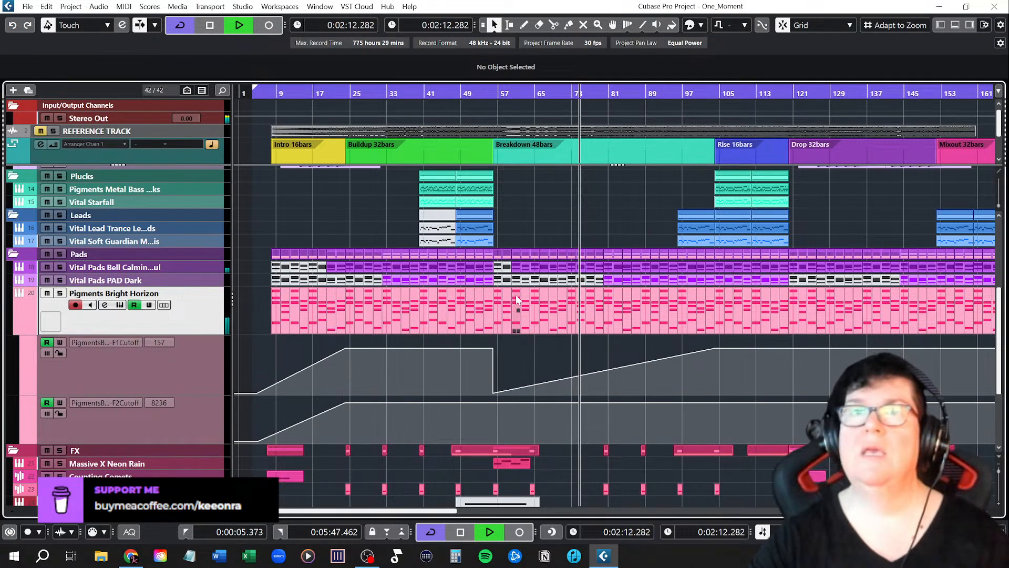
pyautogui.press('space')
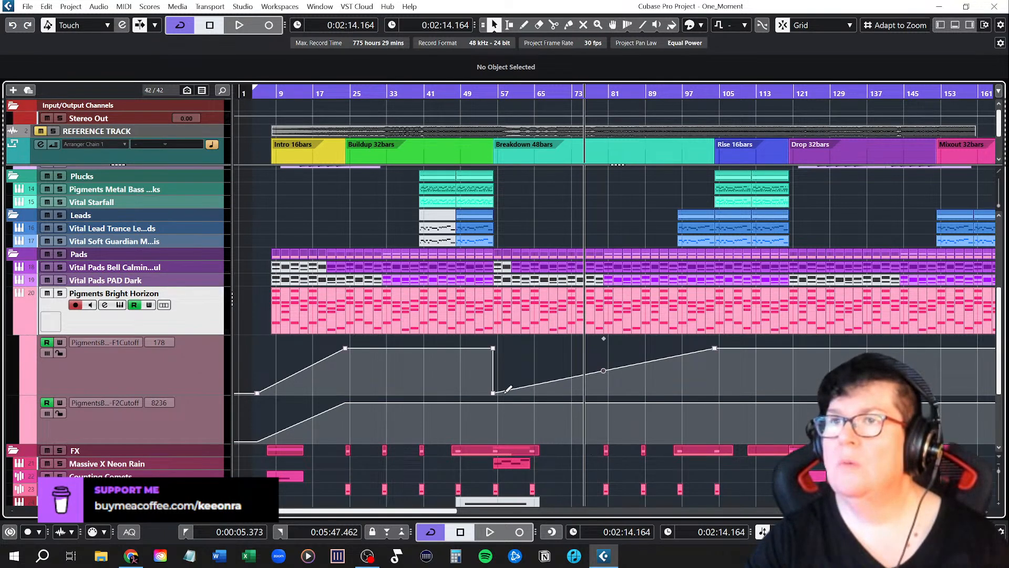
# Step: Add F2 Cutoff automation points just before and at bar 56, aligned with the F1 Cutoff drop at the Breakdown start
pyautogui.scroll(3, 513, 407)
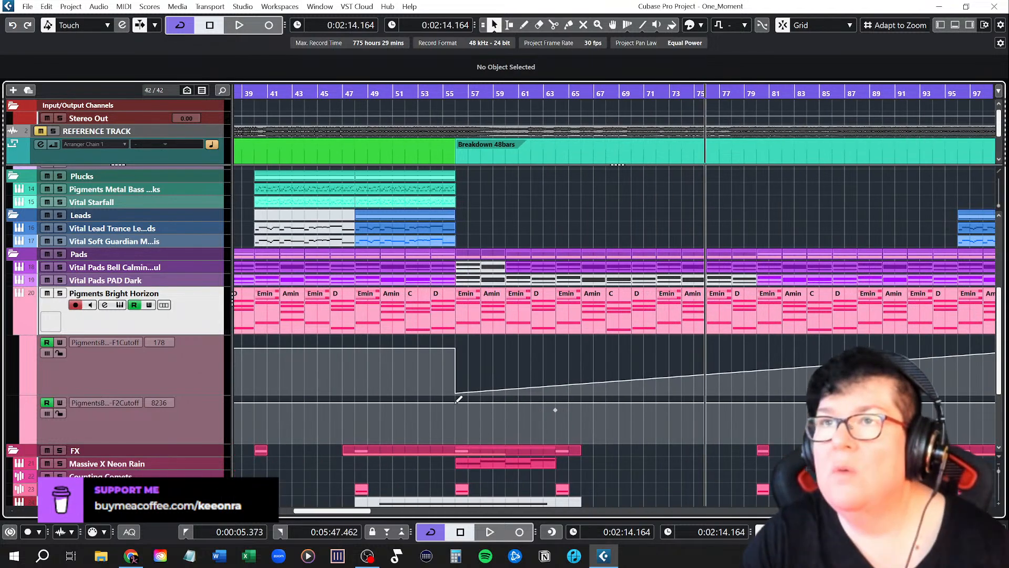
pyautogui.scroll(8, 458, 405)
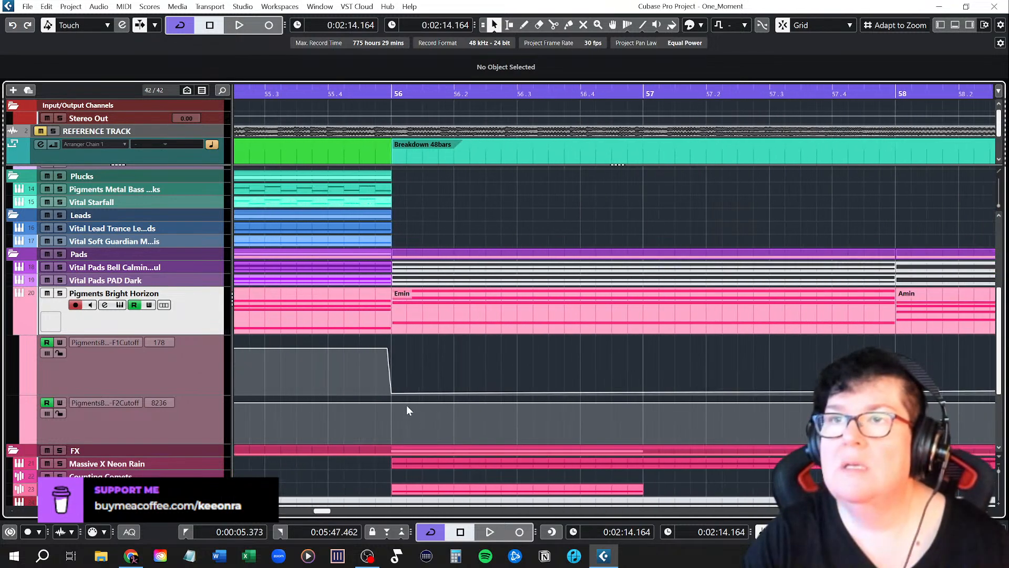
pyautogui.scroll(4, 390, 398)
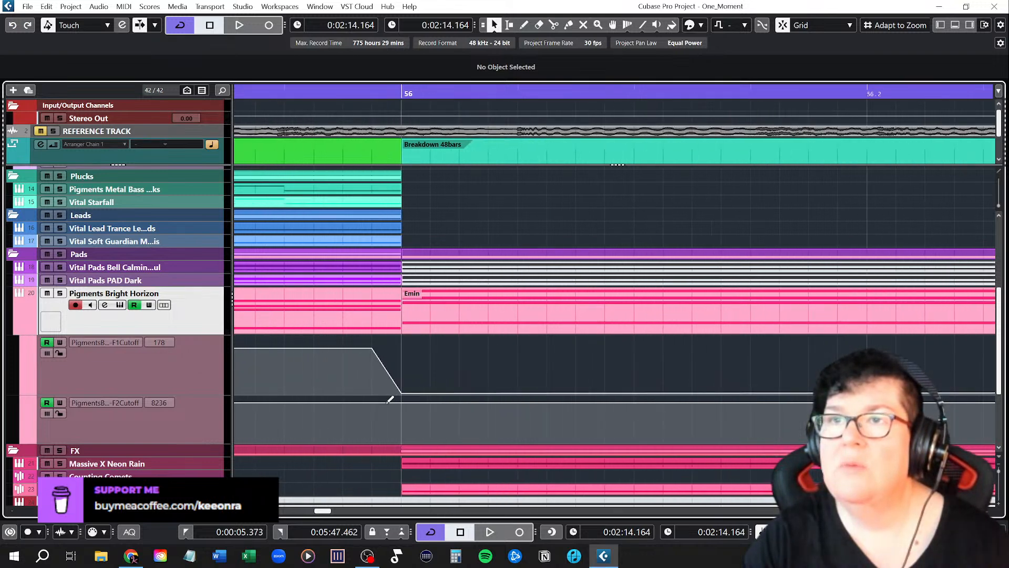
pyautogui.click(372, 403)
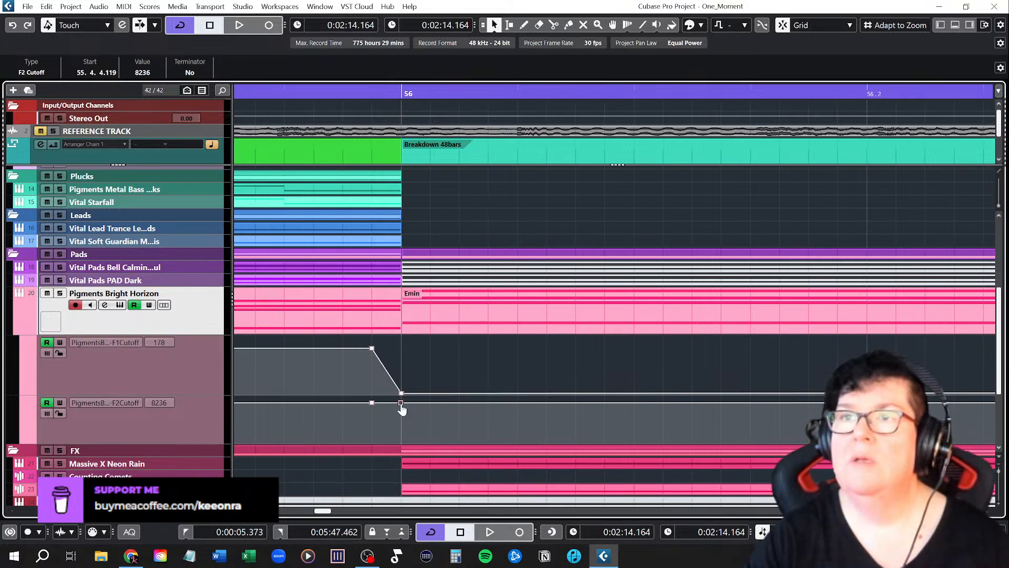
pyautogui.scroll(-1, 560, 437)
pyautogui.scroll(-5, 560, 436)
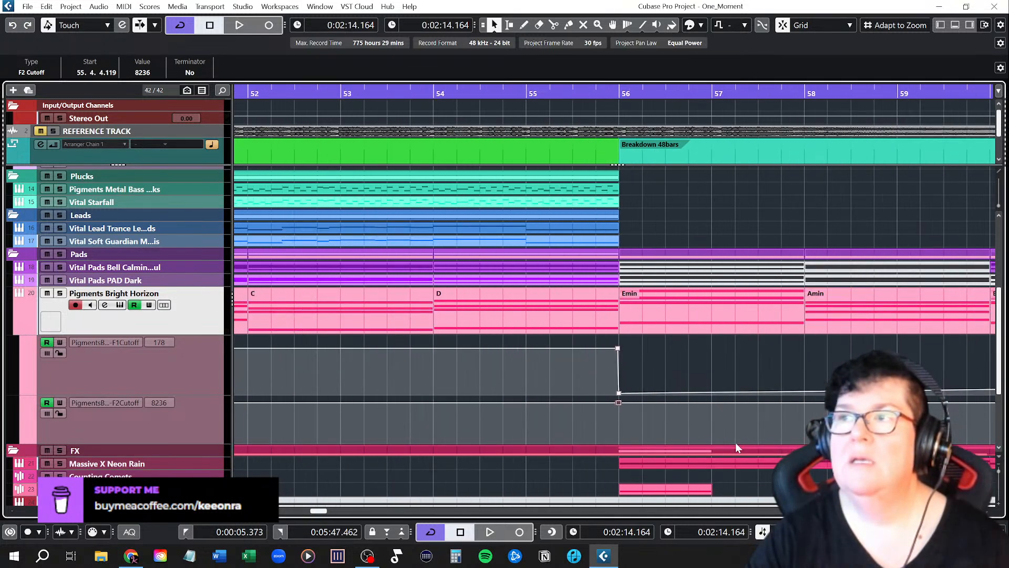
pyautogui.hscroll(5, 717, 450)
pyautogui.hotkey('shift', 'f')
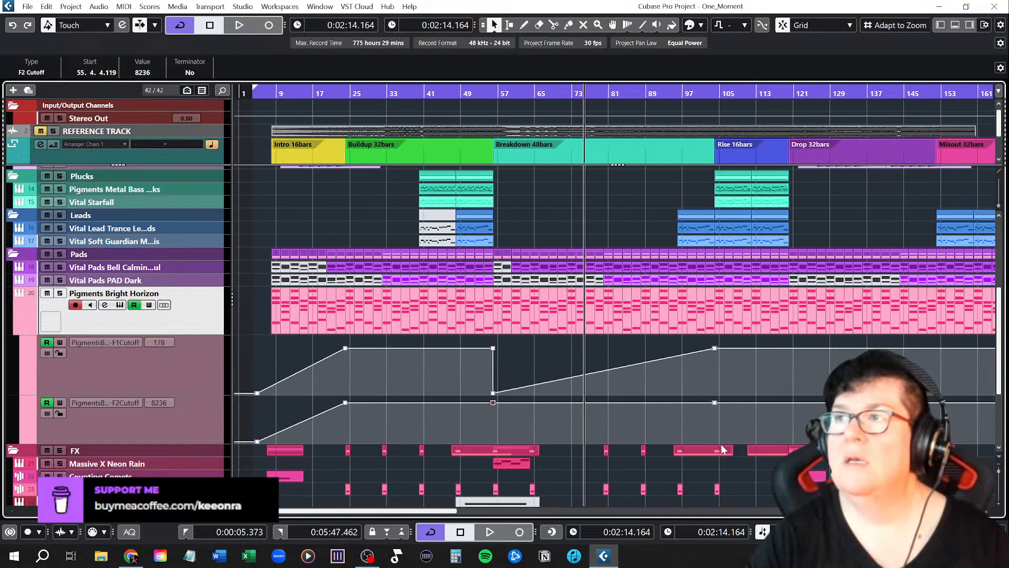
# Step: Lower the F2 Cutoff automation point at bar 56 to 20.0 to create a ramp across the Breakdown
pyautogui.scroll(8, 553, 419)
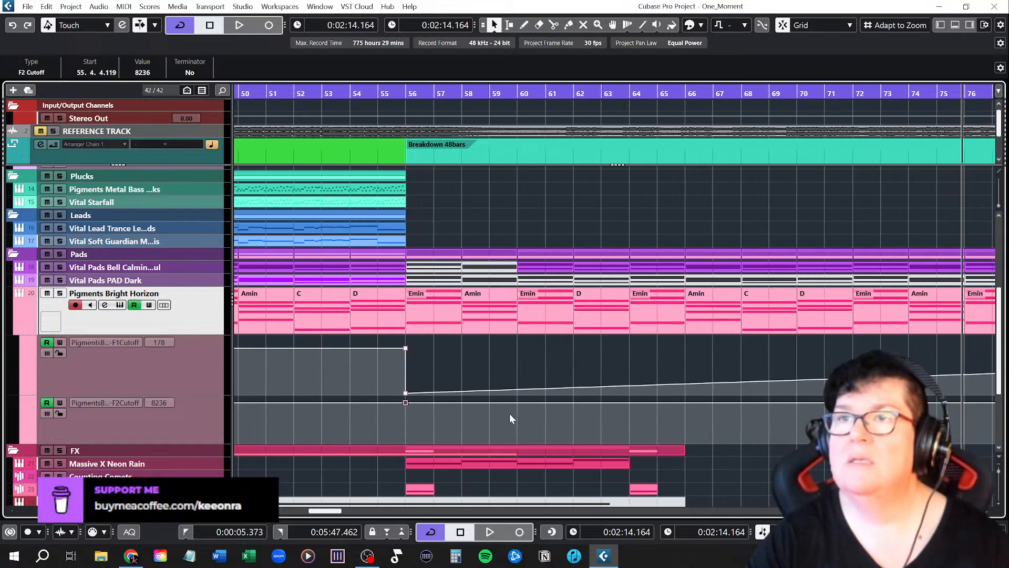
pyautogui.scroll(8, 345, 405)
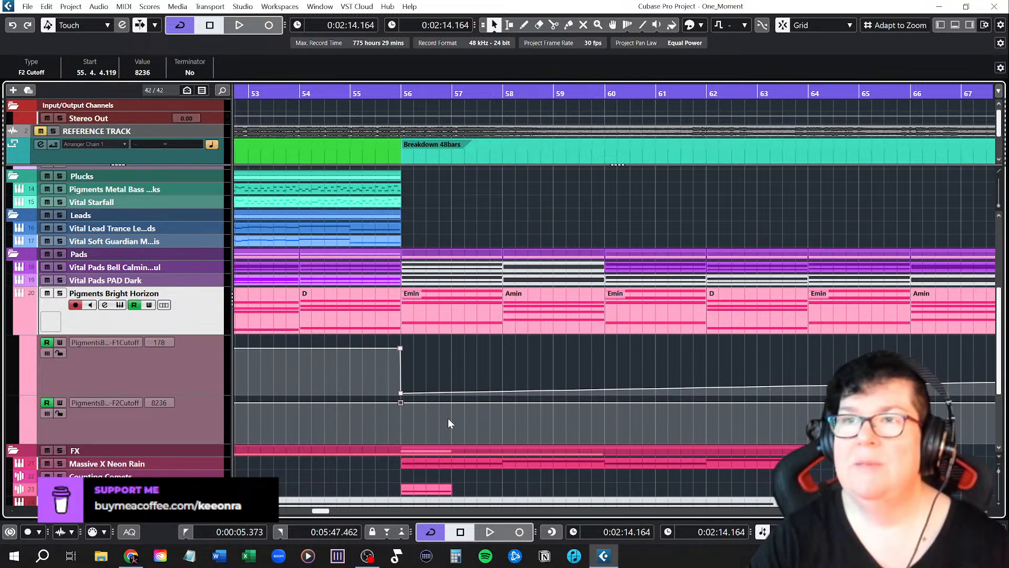
pyautogui.hscroll(-3, 420, 420)
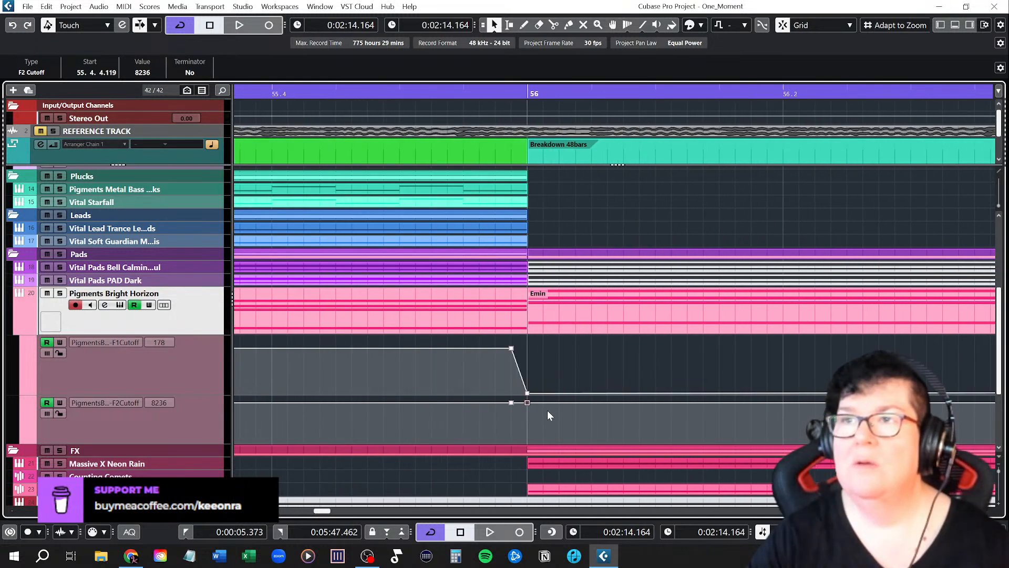
pyautogui.moveTo(527, 403); pyautogui.dragTo(529, 451)
pyautogui.scroll(-10, 578, 412)
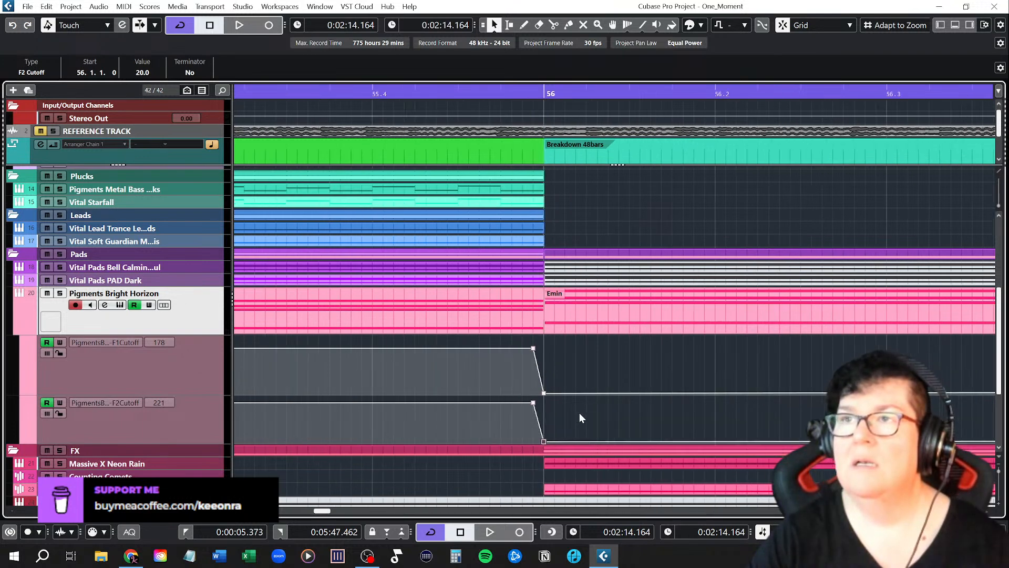
pyautogui.scroll(-5, 746, 438)
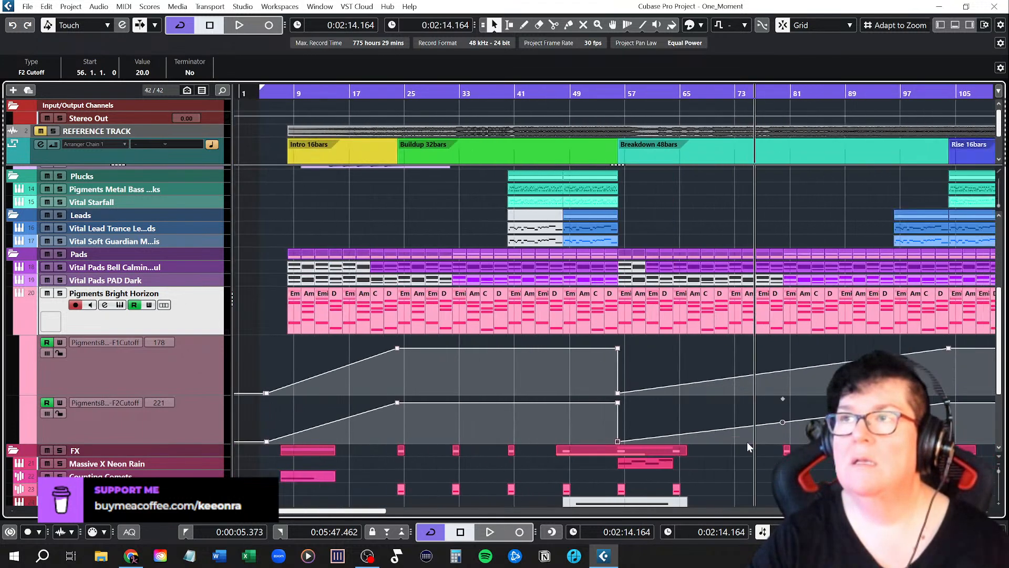
# Step: Solo the Pigments Bright Horizon track and play the filter ramp from just before the Breakdown
pyautogui.click(611, 93)
pyautogui.click(60, 293)
pyautogui.press('space')
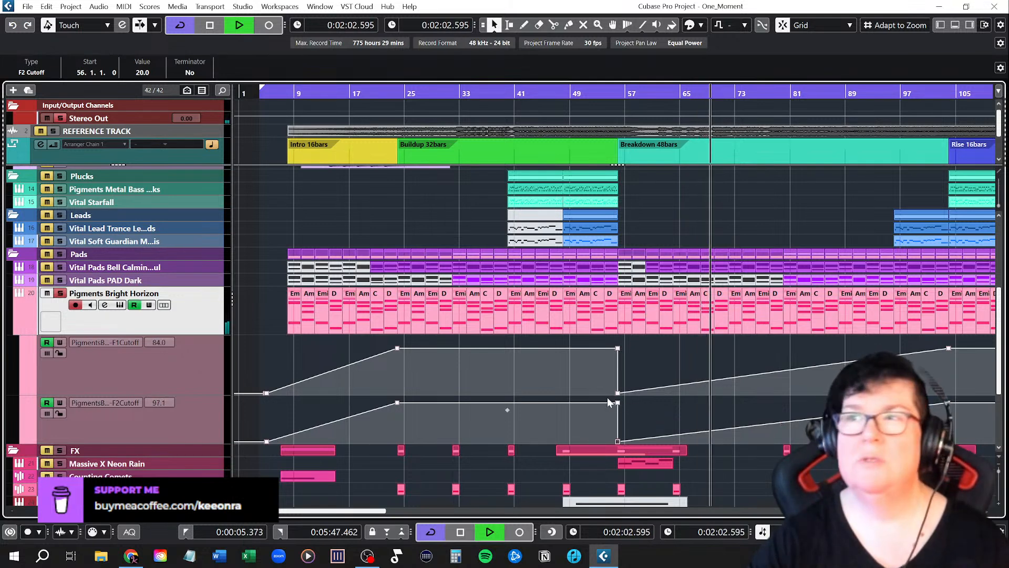
pyautogui.press('space')
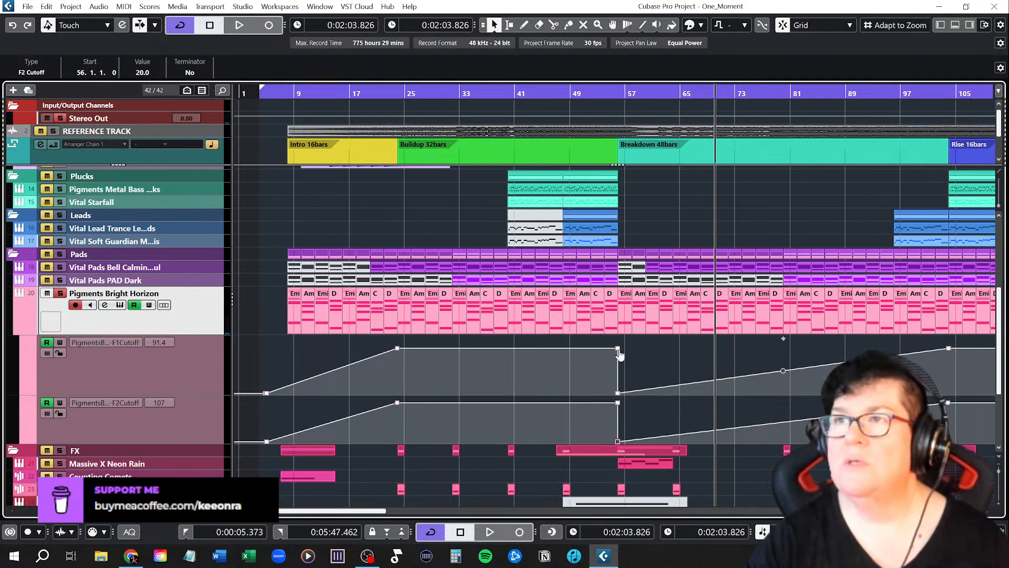
# Step: Raise the F1 Cutoff automation point at bar 56 slightly and set the F2 Cutoff point there to 40.4
pyautogui.click(618, 398)
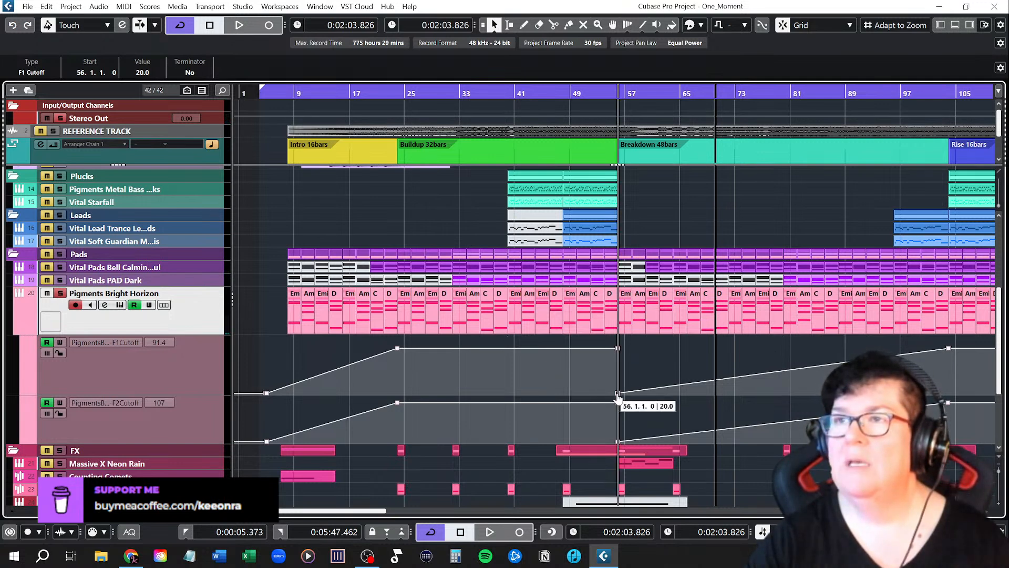
pyautogui.moveTo(618, 398); pyautogui.dragTo(619, 389)
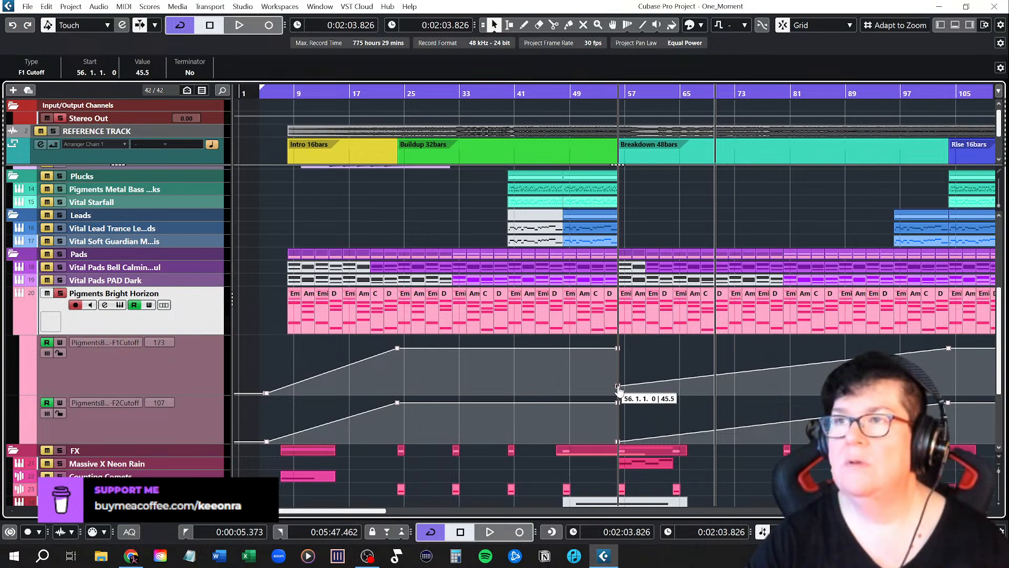
pyautogui.moveTo(619, 390); pyautogui.dragTo(619, 390)
pyautogui.click(619, 443)
pyautogui.moveTo(619, 444); pyautogui.dragTo(619, 442)
# Step: Play the soloed Pigments Bright Horizon track from about bar 52 to check the filter drop into the Breakdown
pyautogui.click(601, 97)
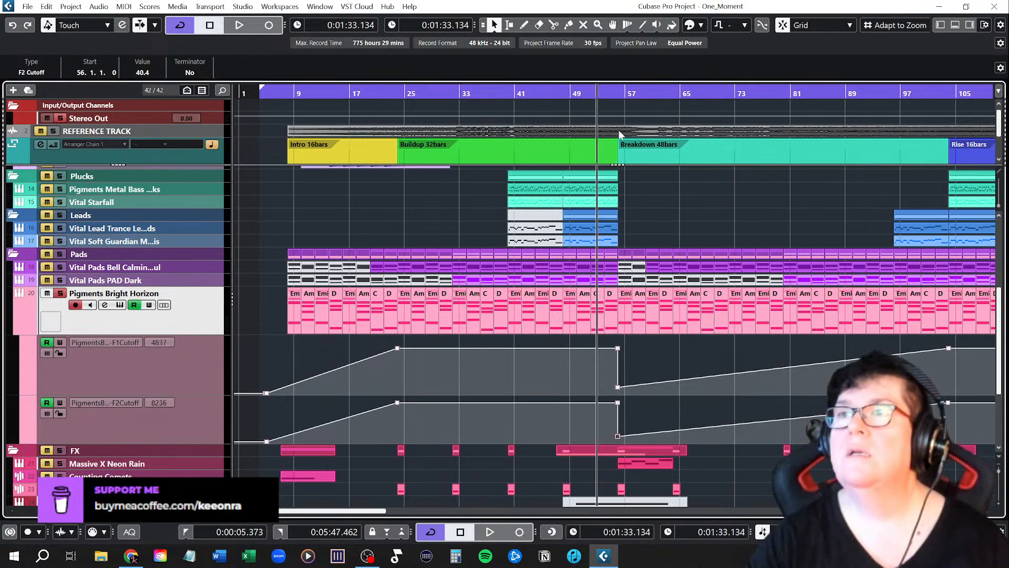
pyautogui.press('space')
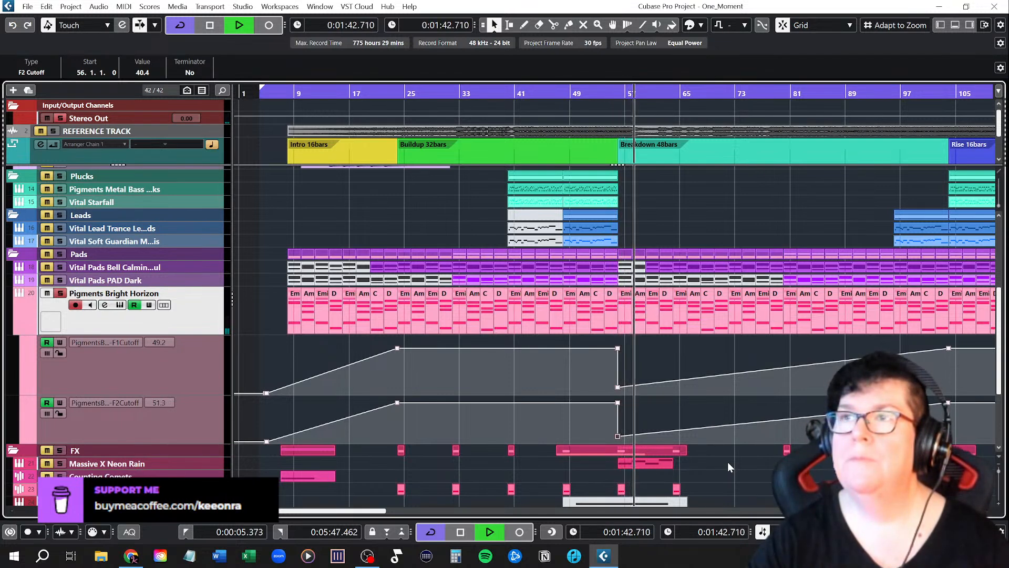
pyautogui.press('space')
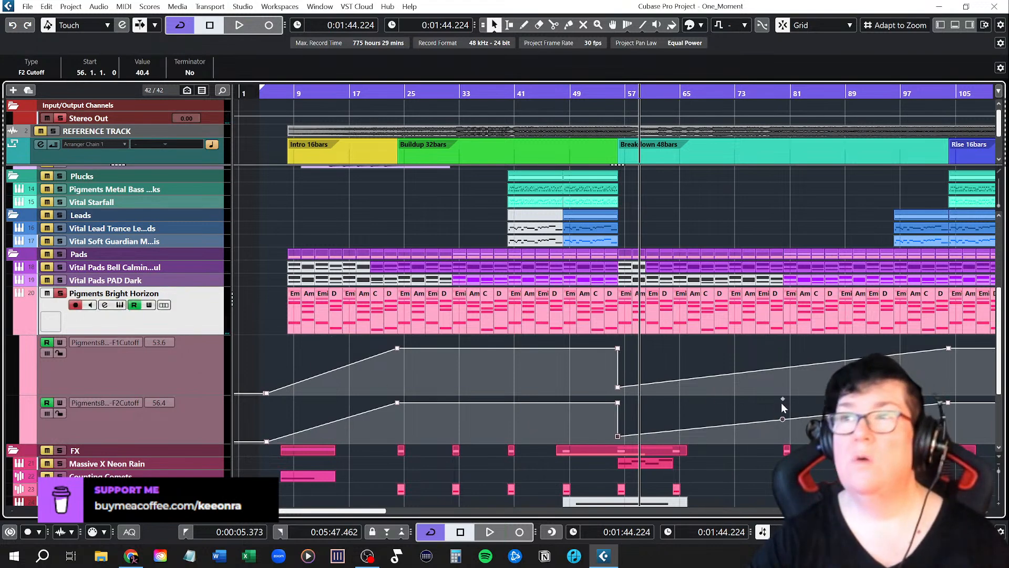
# Step: Select the eight Pigments Bright Horizon parts from bar 56 to bar 72 in the Breakdown
pyautogui.scroll(-3, 759, 418)
pyautogui.scroll(-3, 759, 417)
pyautogui.scroll(9, 759, 418)
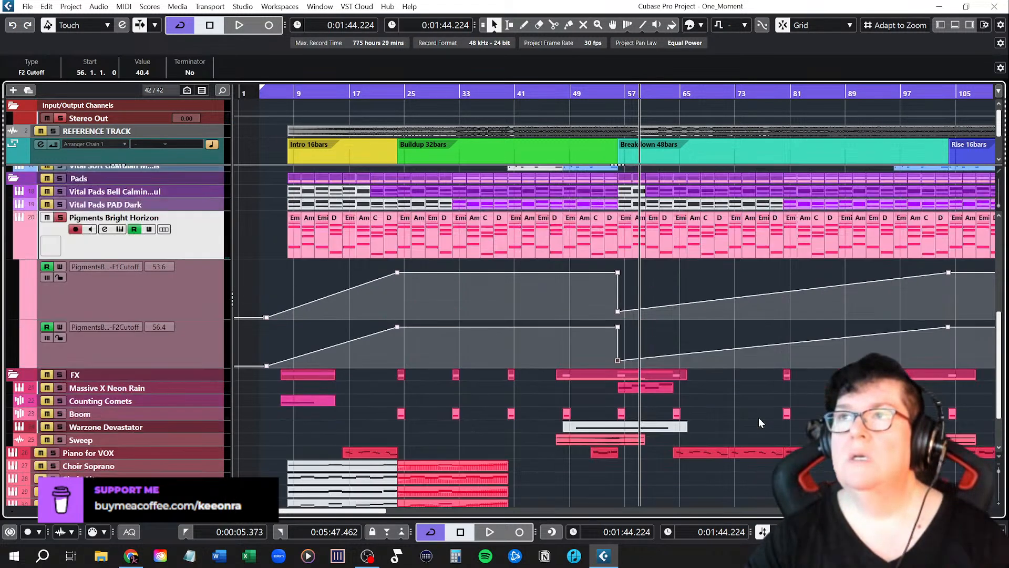
pyautogui.scroll(-3, 759, 417)
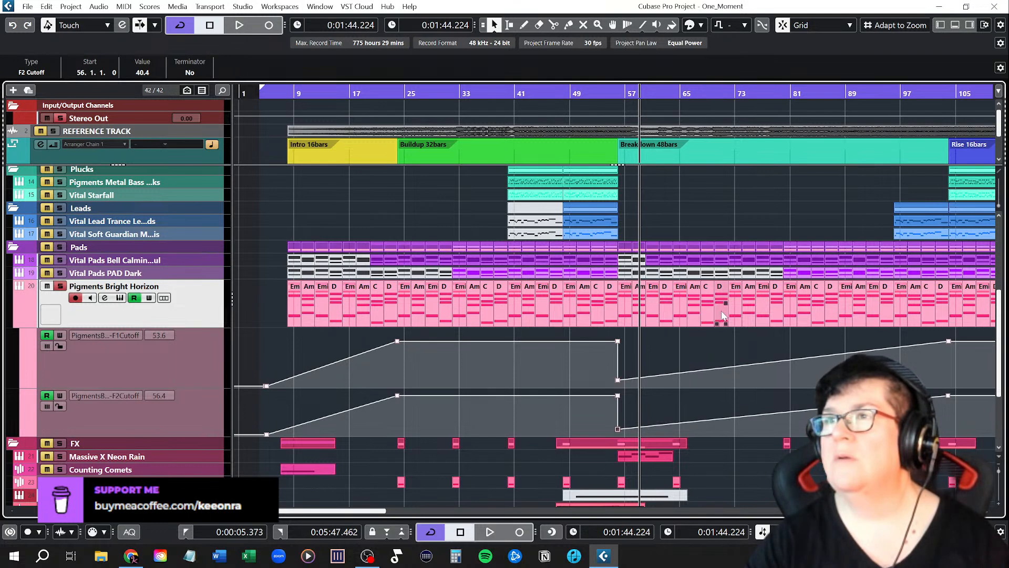
pyautogui.moveTo(724, 333); pyautogui.dragTo(707, 315)
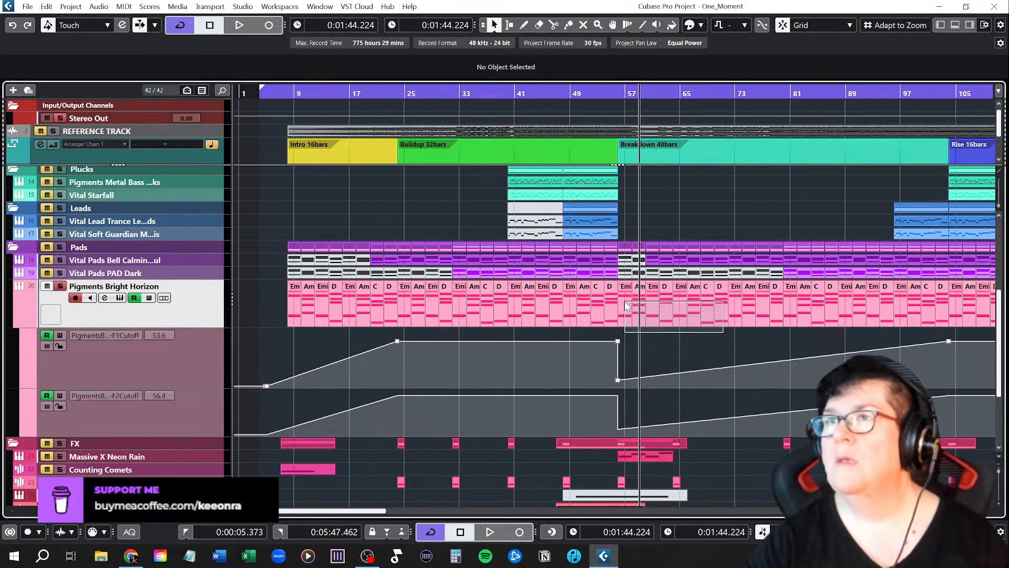
pyautogui.moveTo(625, 306); pyautogui.dragTo(626, 307)
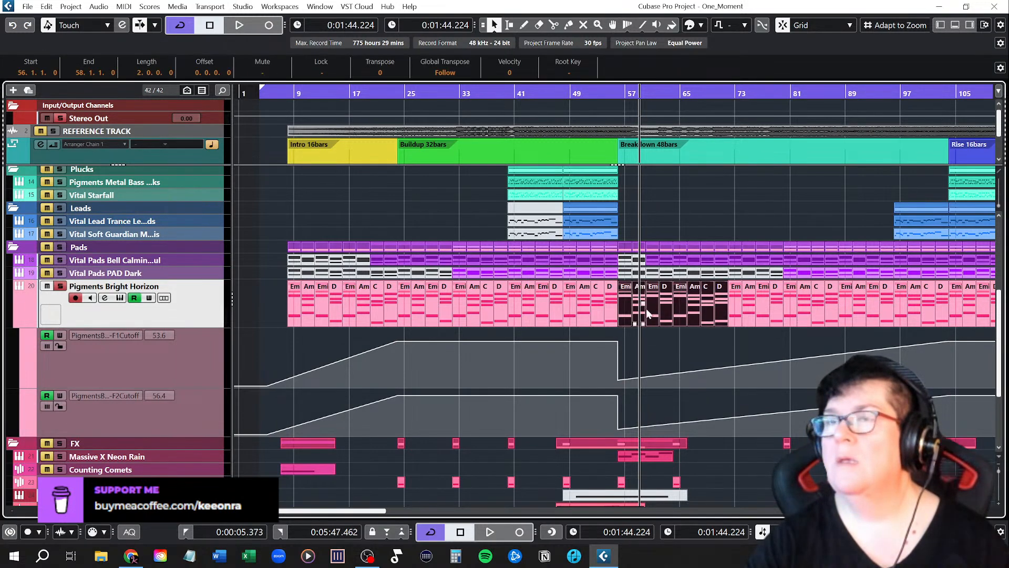
pyautogui.keyDown('ctrl'); pyautogui.click(626, 93); pyautogui.keyUp('ctrl')
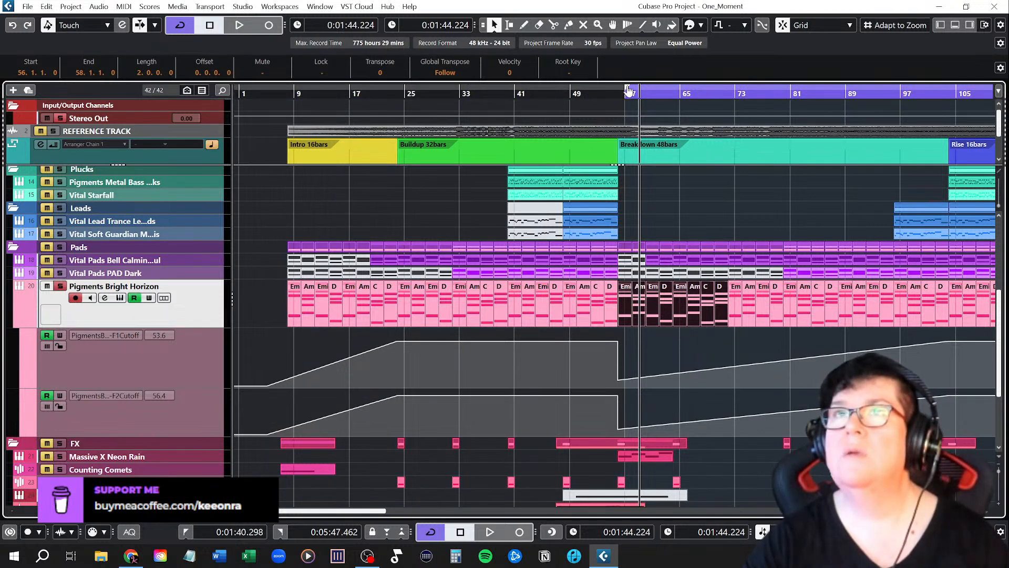
pyautogui.moveTo(628, 91); pyautogui.dragTo(349, 78)
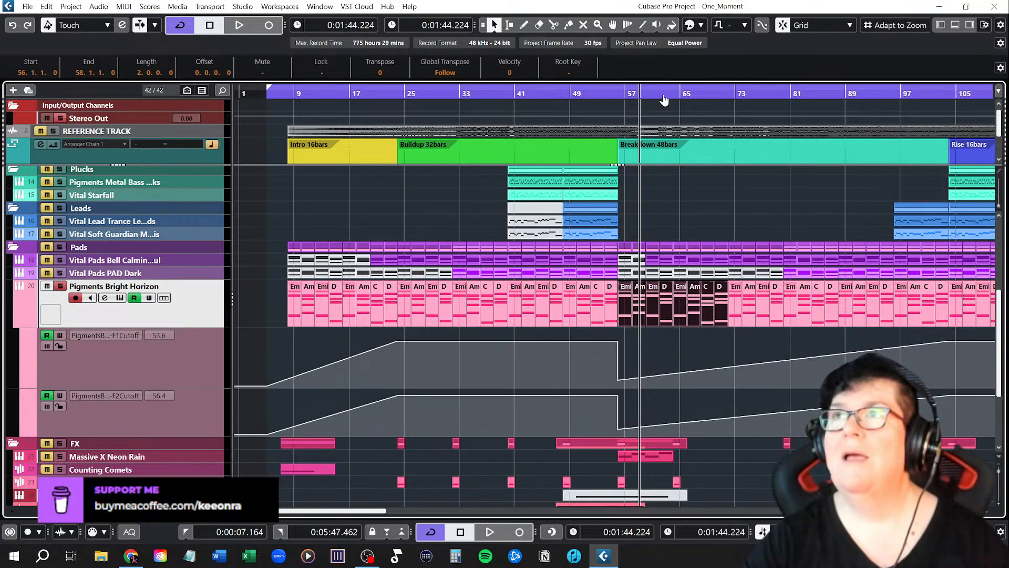
pyautogui.keyDown('ctrl'); pyautogui.click(681, 94); pyautogui.keyUp('ctrl')
pyautogui.moveTo(662, 96); pyautogui.dragTo(329, 86)
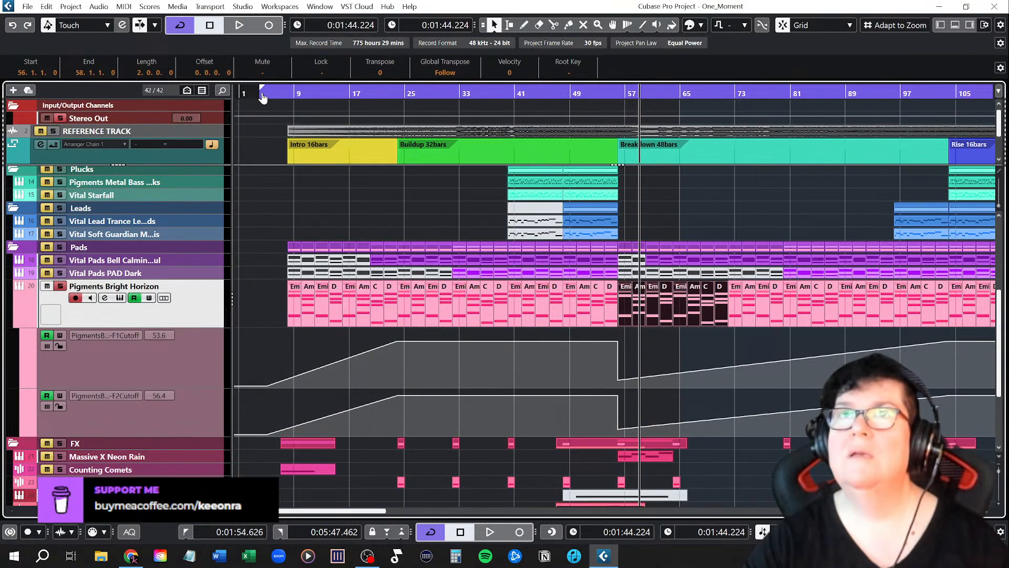
# Step: Examine the whole arrangement from the intro to the mixout, including the FX, choir and piano tracks
pyautogui.scroll(-3, 692, 326)
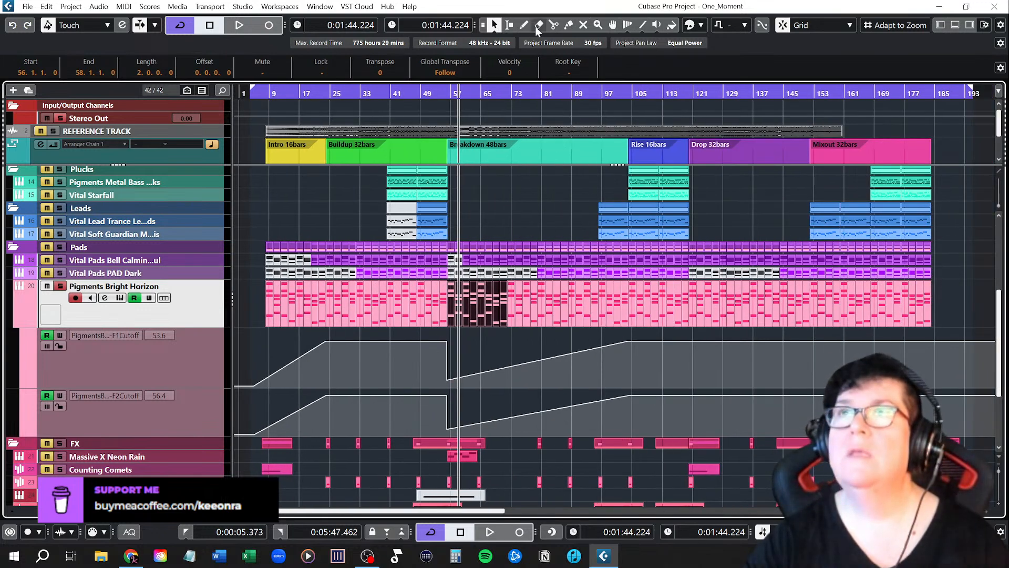
pyautogui.scroll(-3, 520, 207)
pyautogui.hscroll(2, 461, 243)
pyautogui.scroll(2, 460, 244)
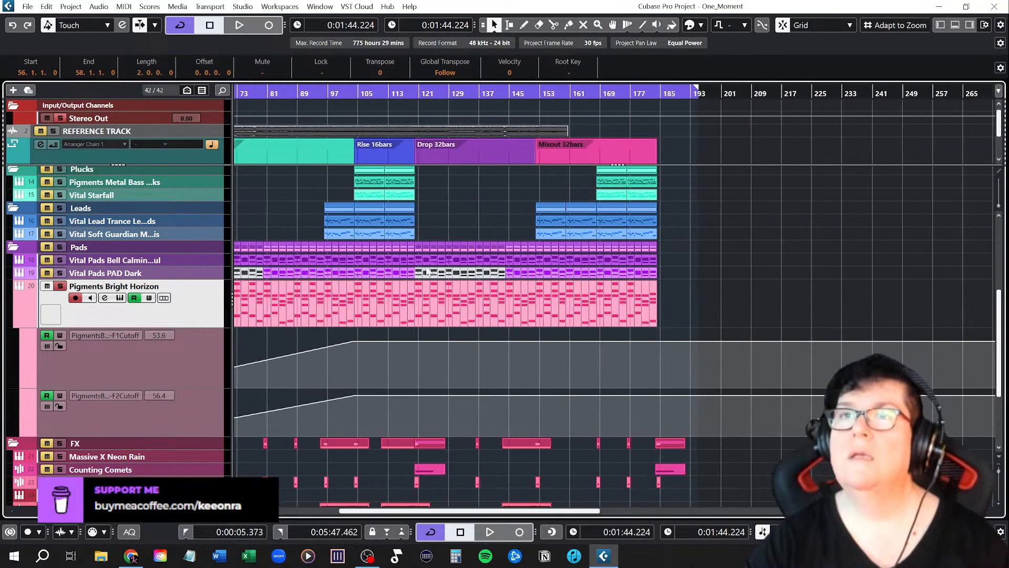
pyautogui.hscroll(-3, 376, 278)
pyautogui.hscroll(3, 437, 287)
pyautogui.hscroll(-3, 362, 297)
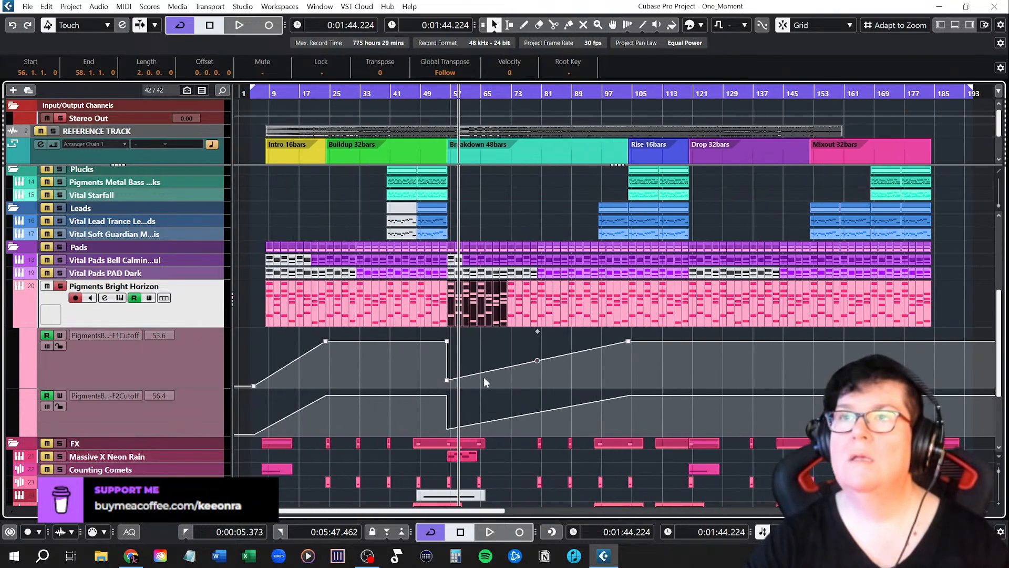
pyautogui.scroll(2, 488, 371)
pyautogui.scroll(-5, 485, 381)
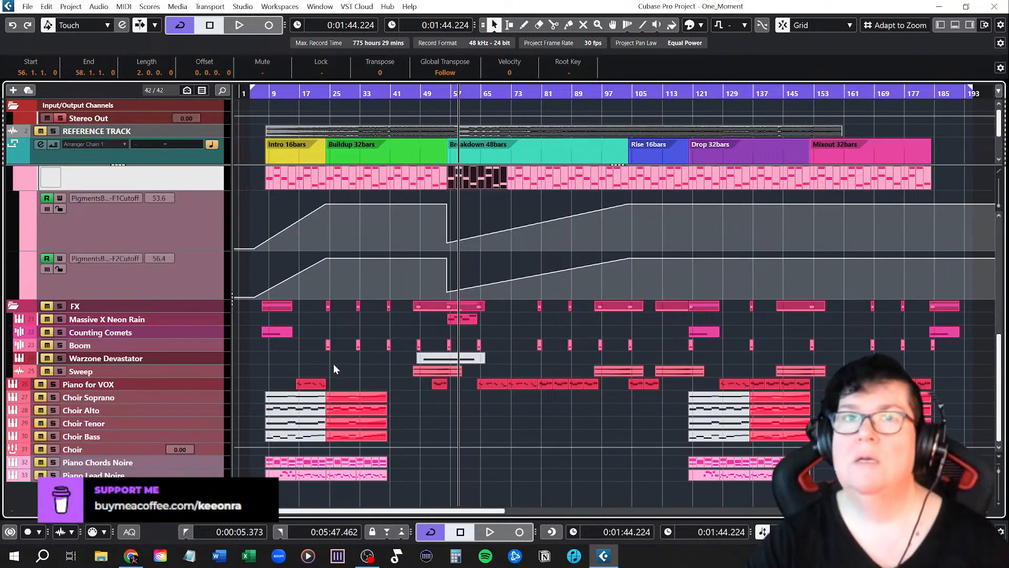
pyautogui.click(197, 397)
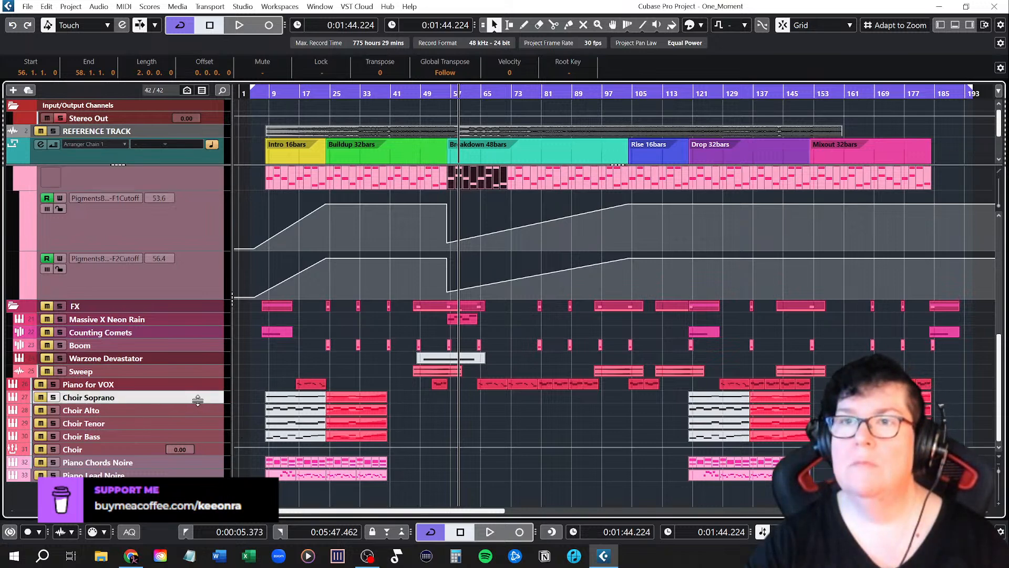
# Step: Enlarge the Piano Chords Noire track so its chord parts are readable
pyautogui.scroll(5, 351, 481)
pyautogui.hscroll(-1, 358, 479)
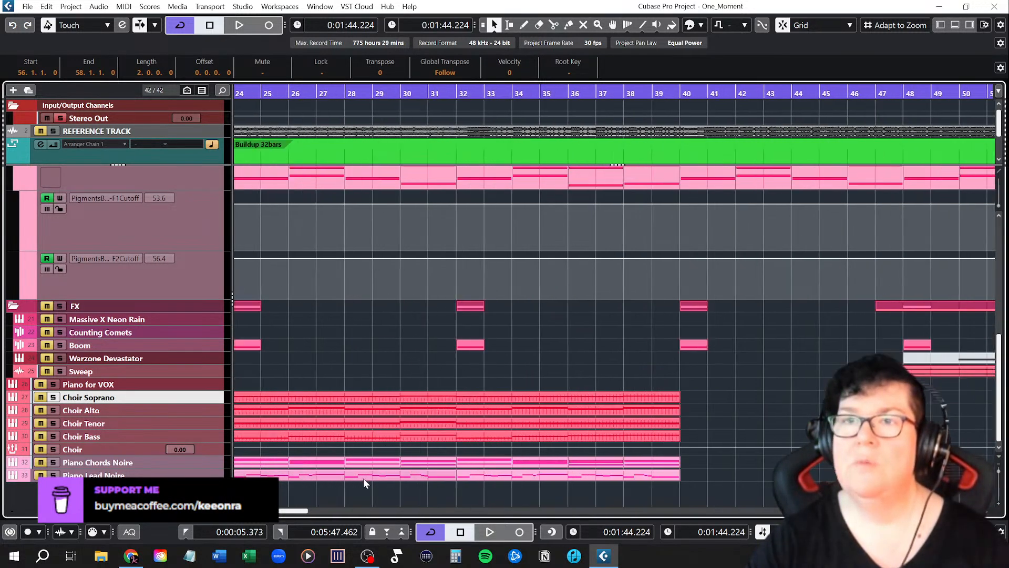
pyautogui.click(204, 474)
pyautogui.moveTo(204, 467); pyautogui.dragTo(203, 504)
pyautogui.scroll(-1, 604, 455)
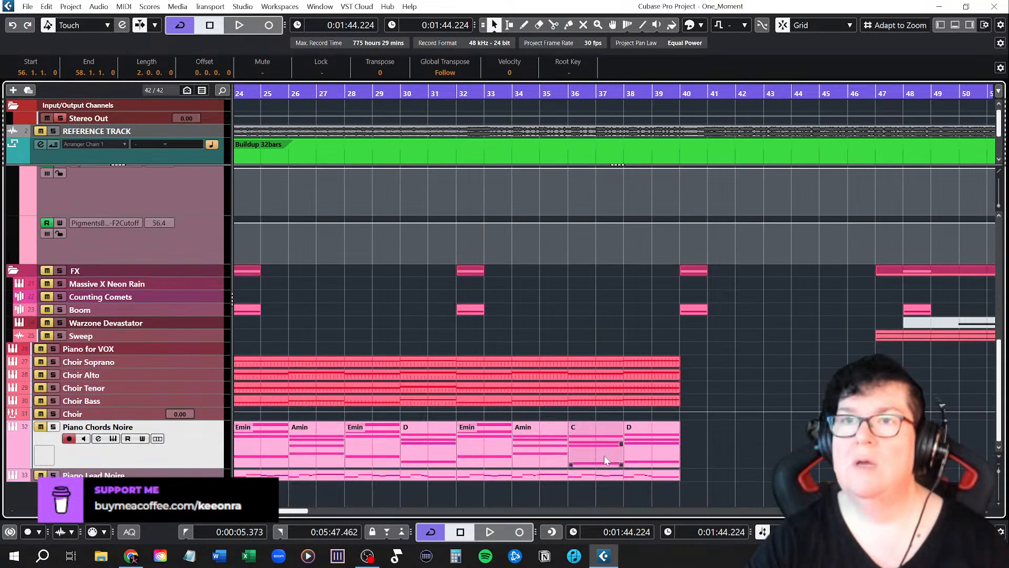
# Step: Examine the Piano Chords Noire chord sequence across the intro and buildup sections
pyautogui.hscroll(-1, 541, 443)
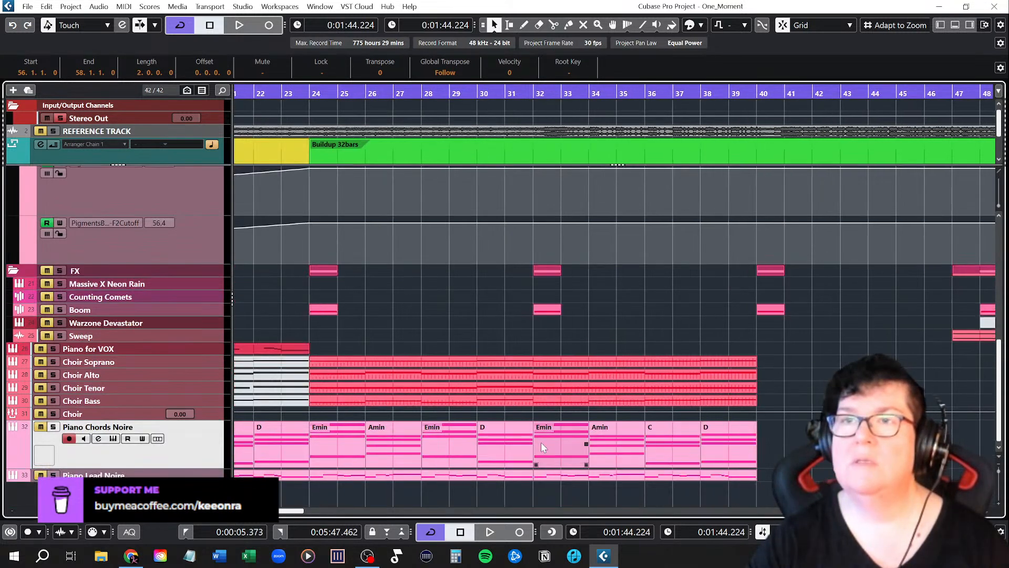
pyautogui.click(449, 449)
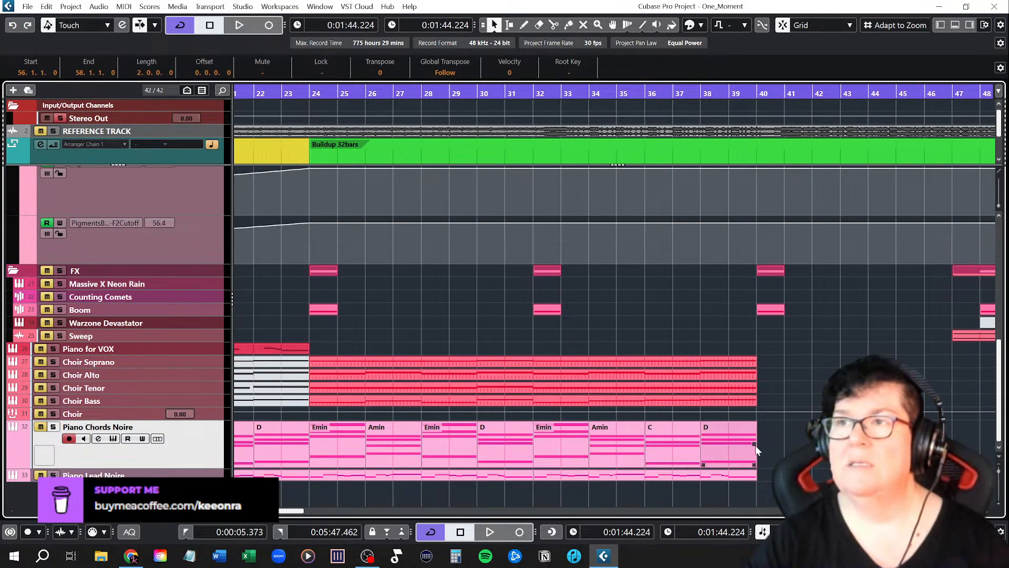
pyautogui.hscroll(-1, 389, 448)
pyautogui.hscroll(-5, 385, 446)
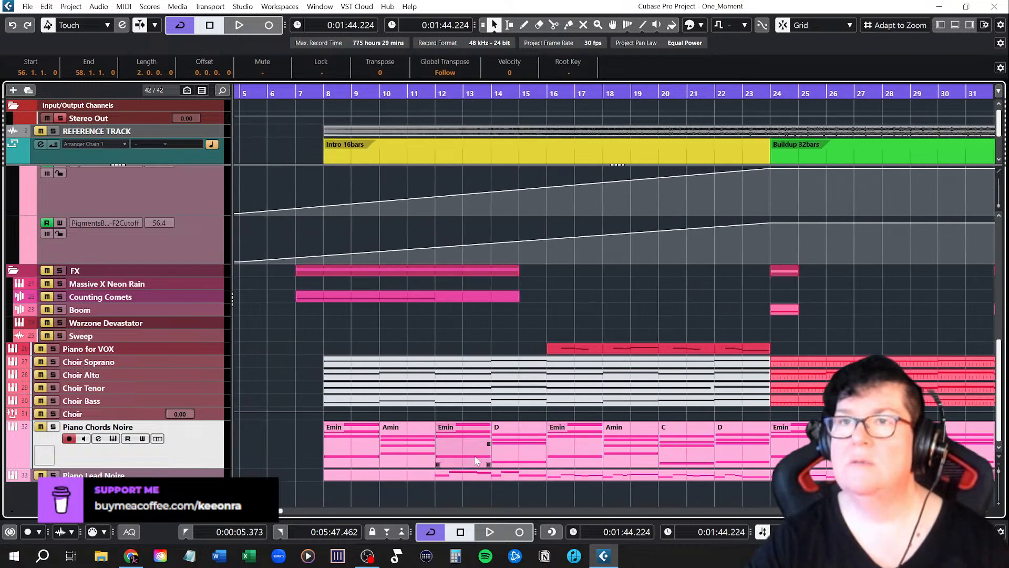
pyautogui.hscroll(6, 474, 455)
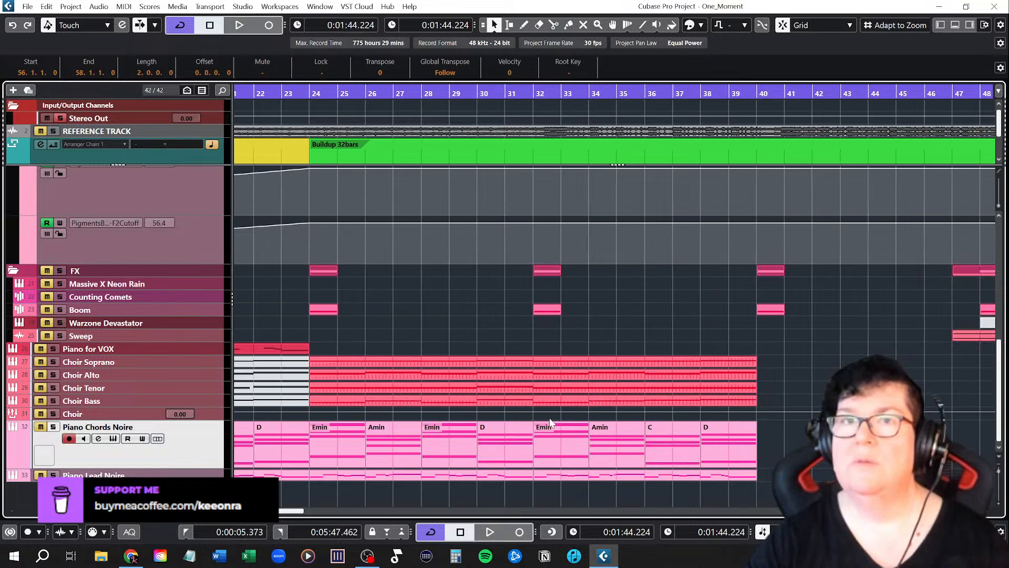
pyautogui.scroll(-4, 545, 423)
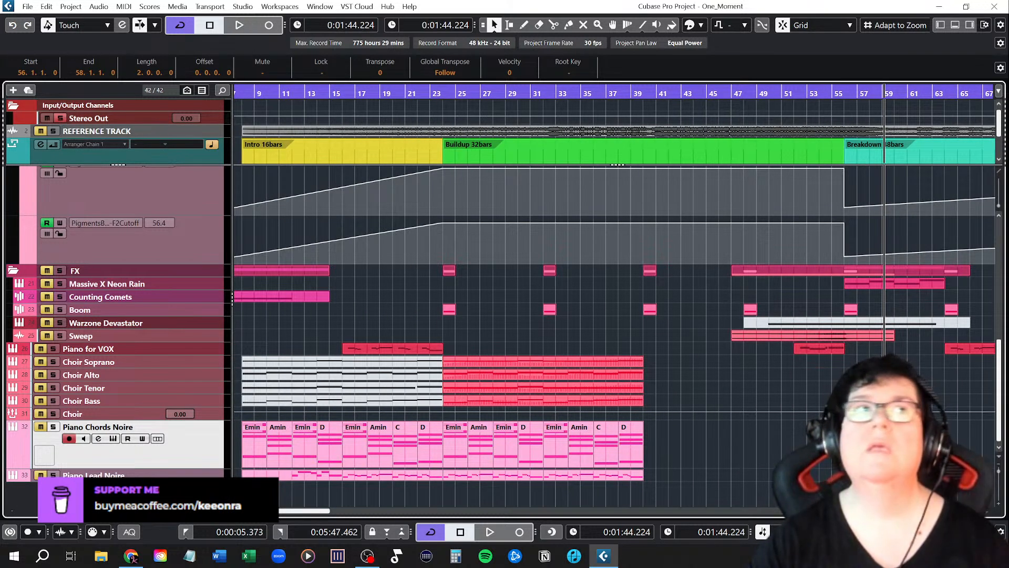
# Step: Hide the automation lanes of the Pigments Bright Horizon track and reduce the track's height
pyautogui.scroll(6, 122, 210)
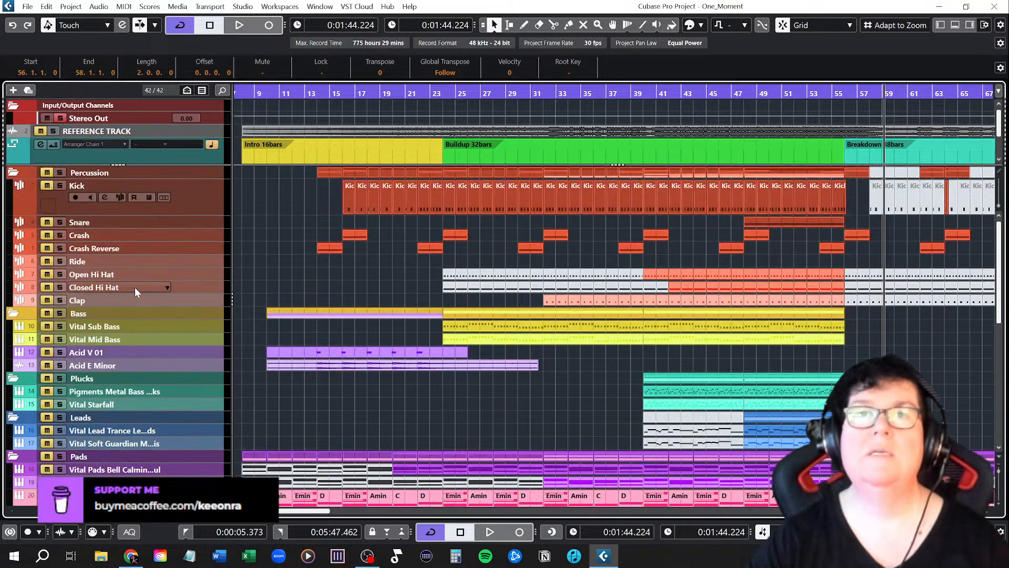
pyautogui.scroll(-2, 134, 287)
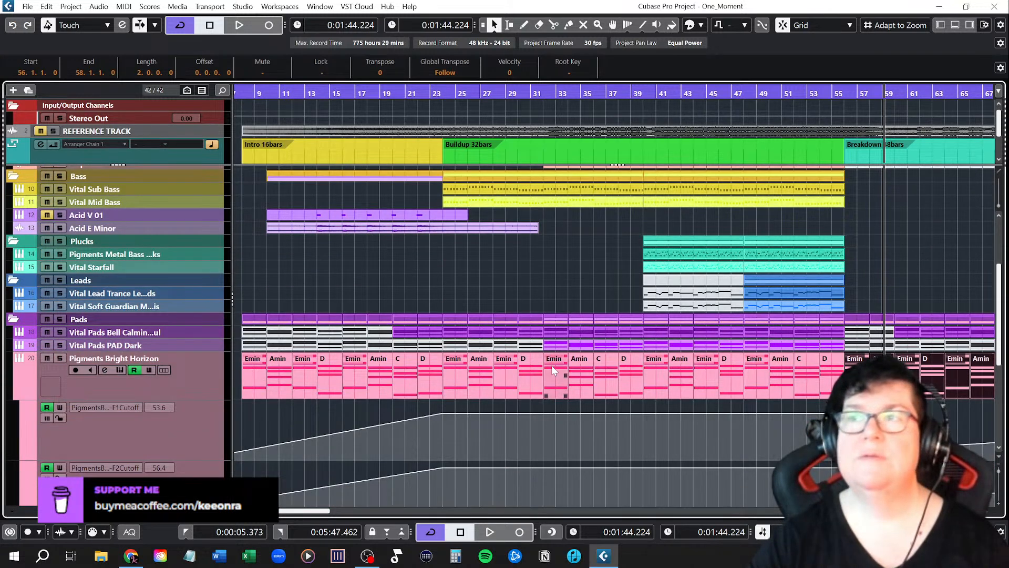
pyautogui.click(18, 394)
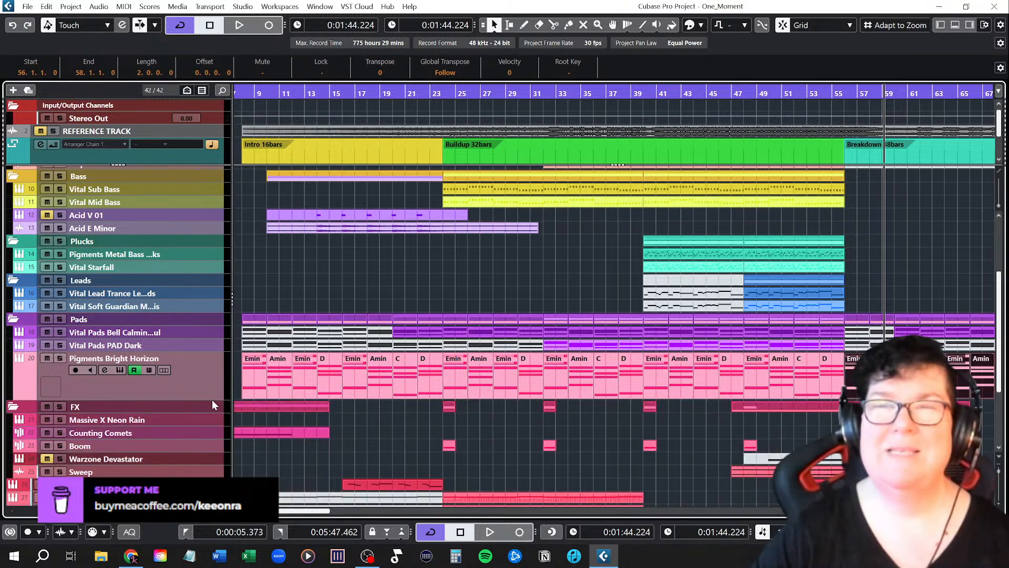
pyautogui.moveTo(210, 400); pyautogui.dragTo(211, 375)
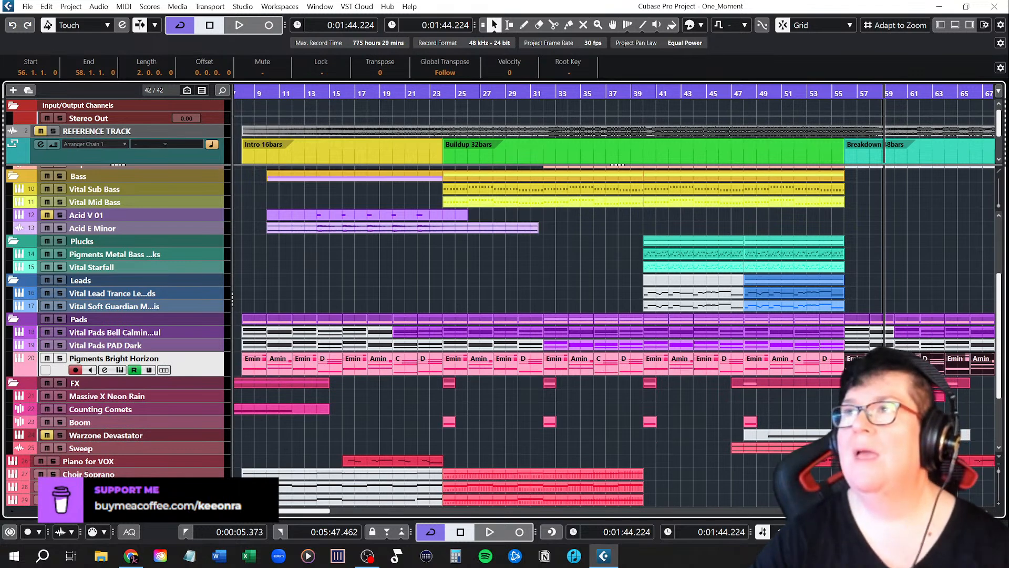
# Step: Copy the four choir parts at bars 24 to 40 and paste them on the choir tracks at the start of the Breakdown, bar 56
pyautogui.hscroll(5, 834, 407)
pyautogui.click(551, 146)
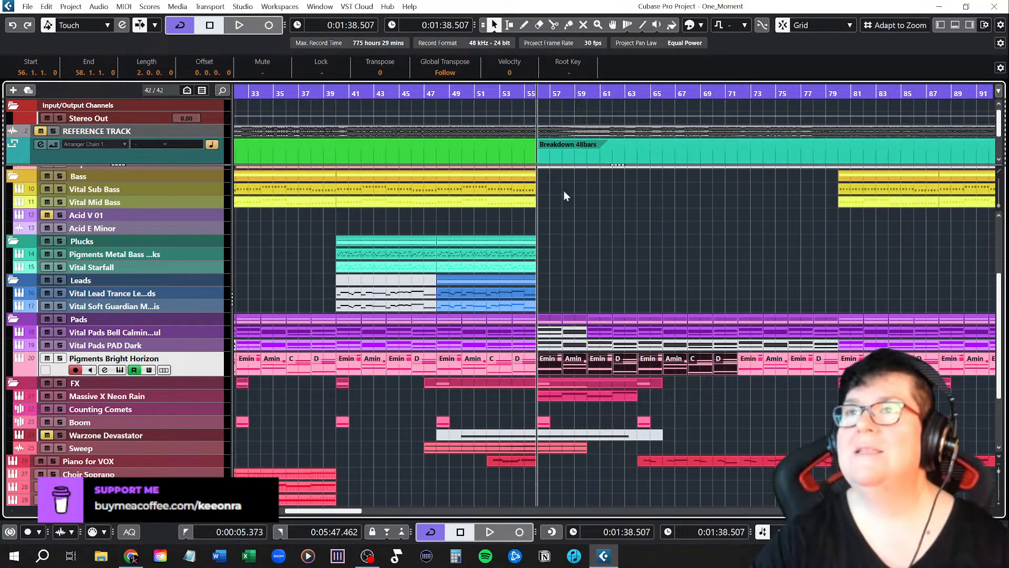
pyautogui.scroll(-4, 648, 407)
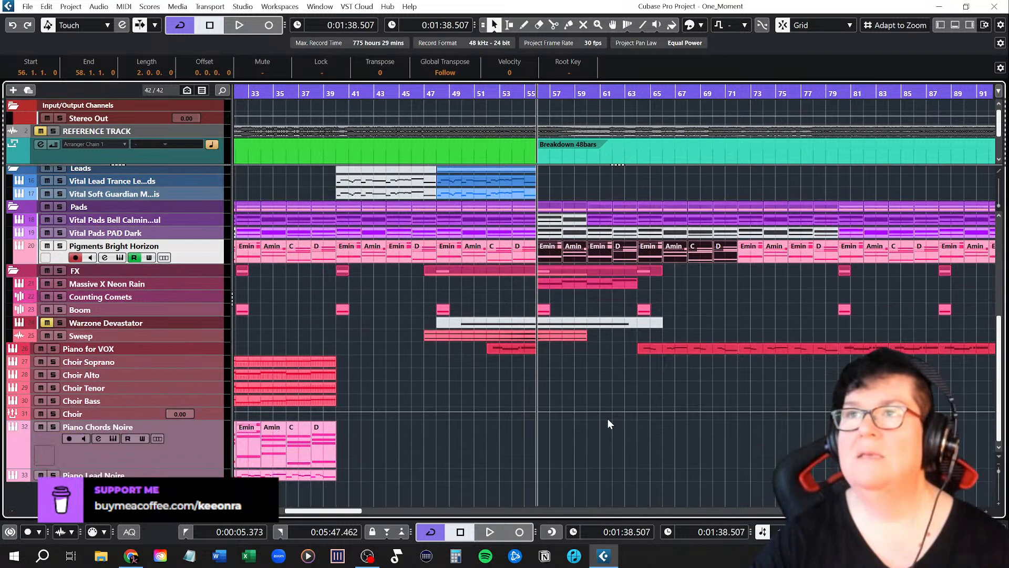
pyautogui.hscroll(-5, 366, 398)
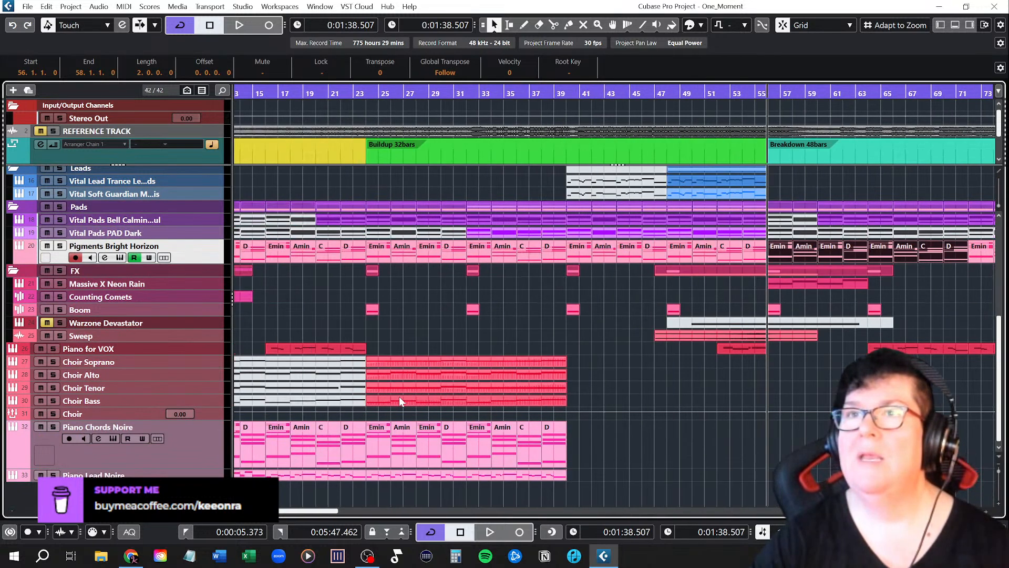
pyautogui.moveTo(471, 341); pyautogui.dragTo(579, 402)
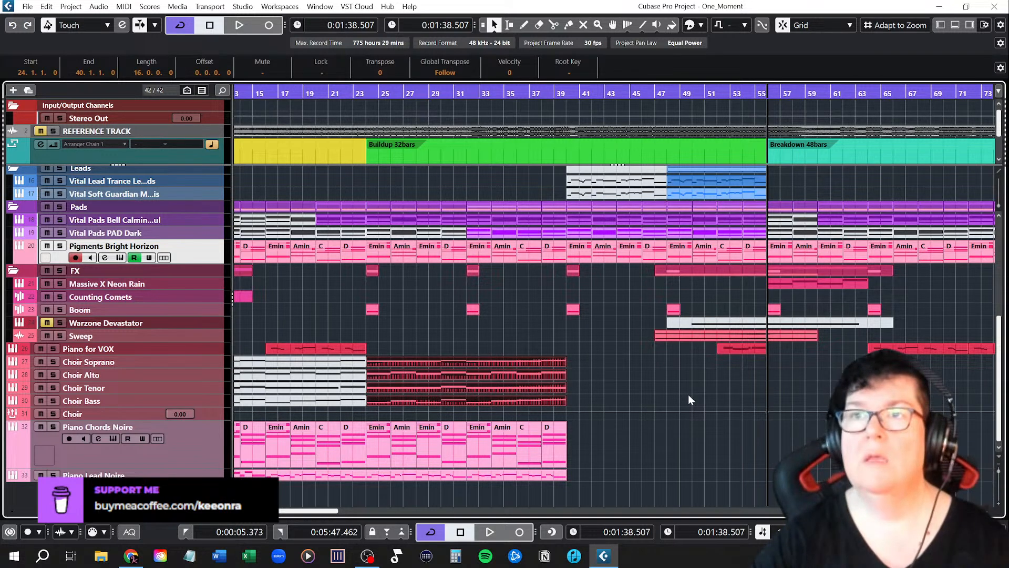
pyautogui.click(205, 367)
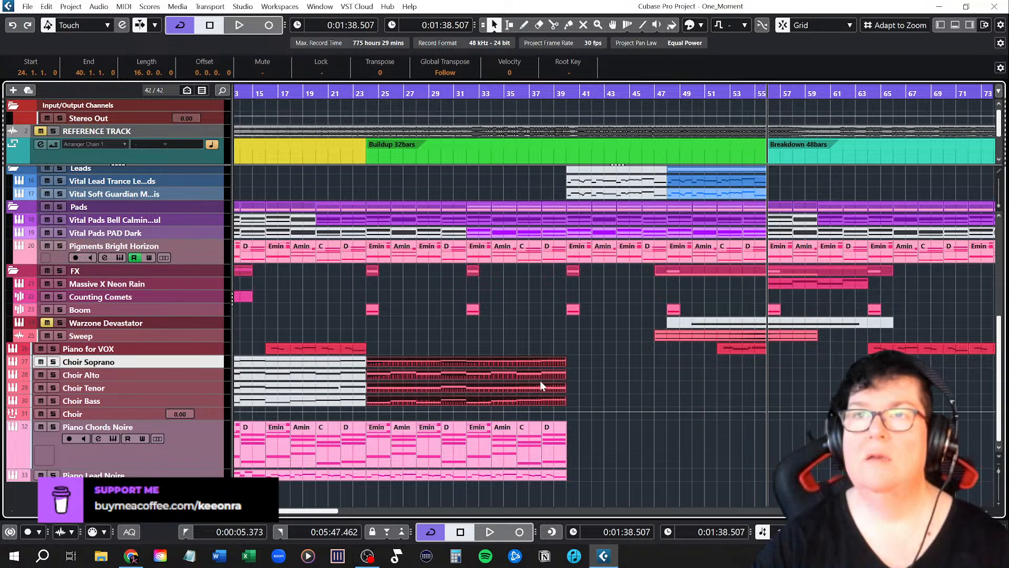
pyautogui.hscroll(5, 750, 392)
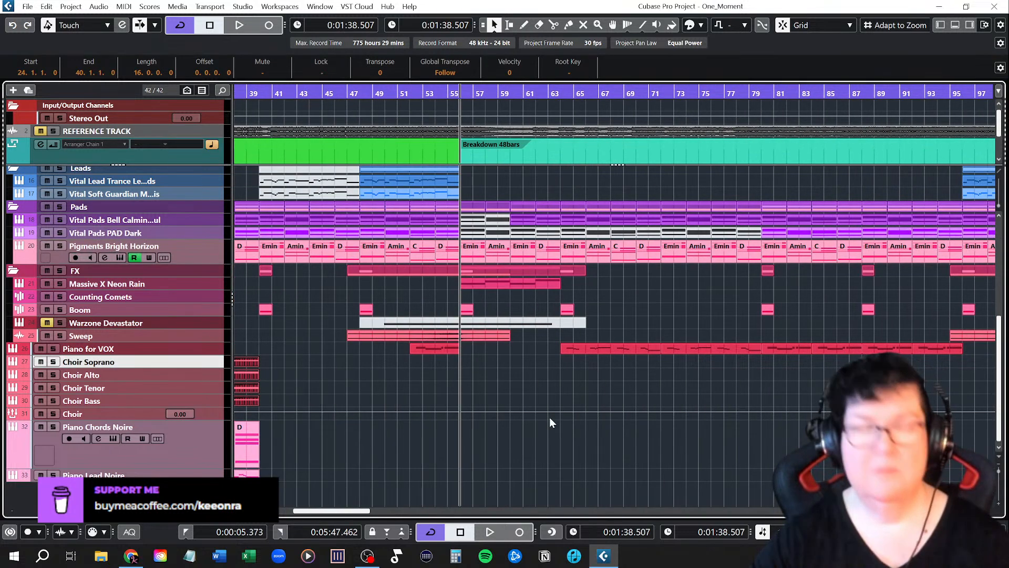
pyautogui.hotkey('ctrl', 'v')
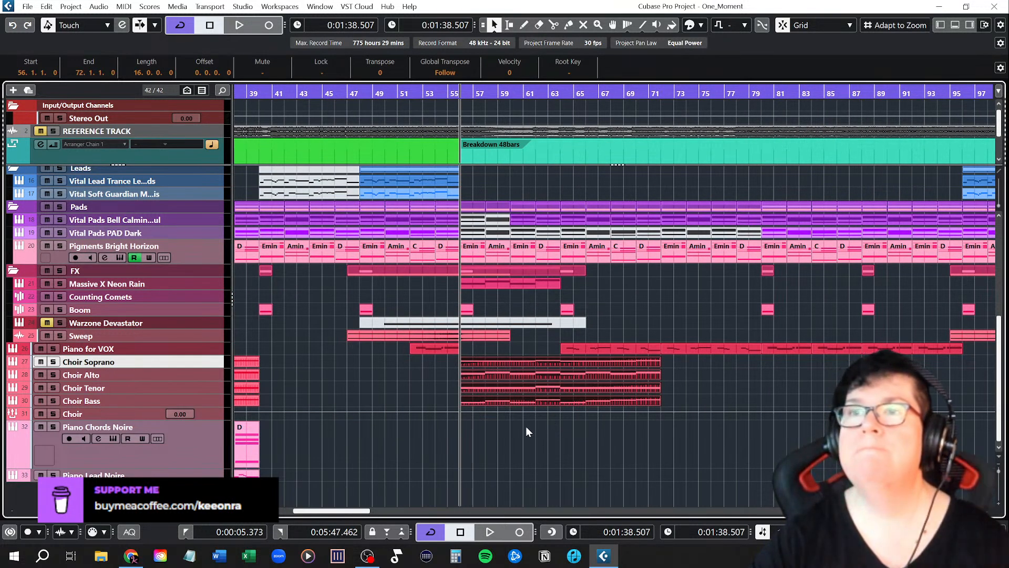
# Step: Play the arrangement from bar 45 into the Breakdown, past bar 72, to check how the pasted choir parts sound with the other tracks
pyautogui.scroll(10, 410, 394)
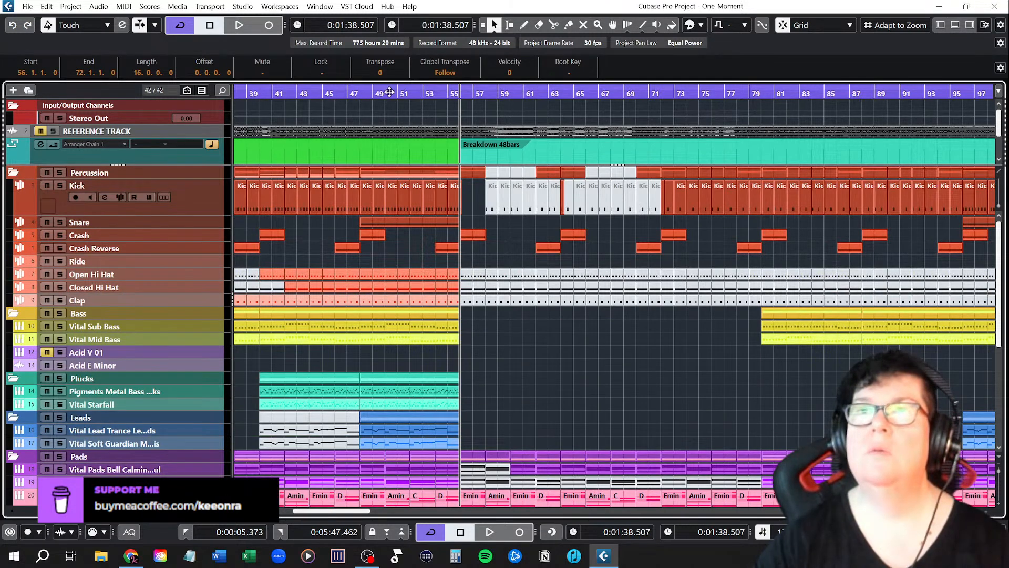
pyautogui.click(322, 91)
pyautogui.press('space')
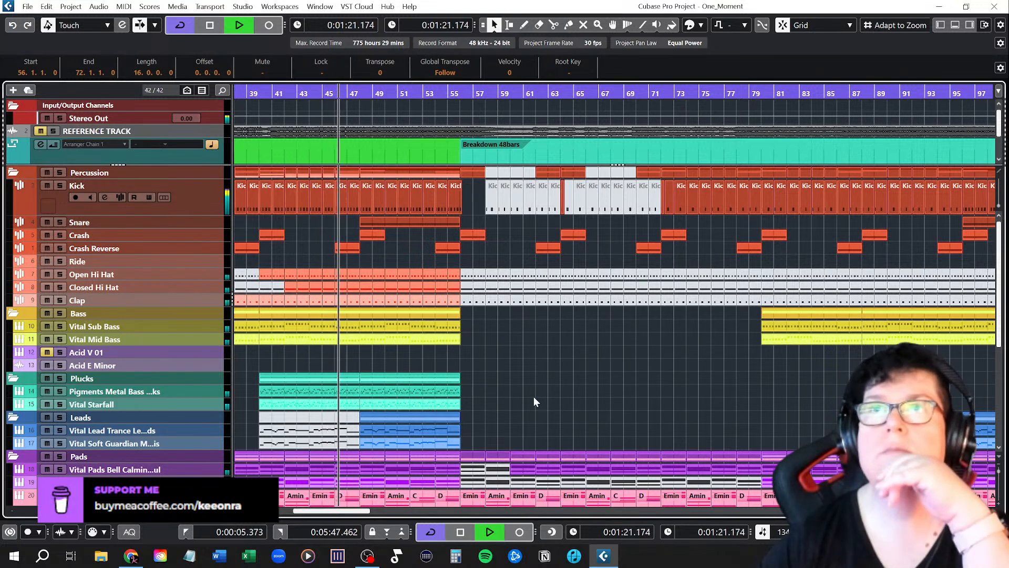
pyautogui.moveTo(353, 511)
pyautogui.mouseDown()
pyautogui.moveTo(323, 513)
pyautogui.moveTo(347, 513)
pyautogui.mouseUp()
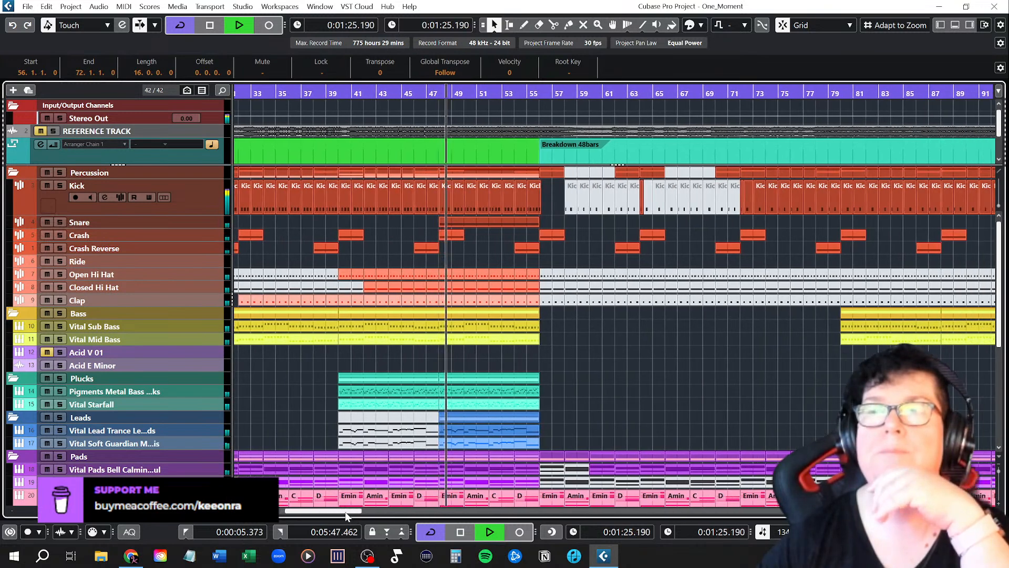
pyautogui.scroll(-3, 711, 371)
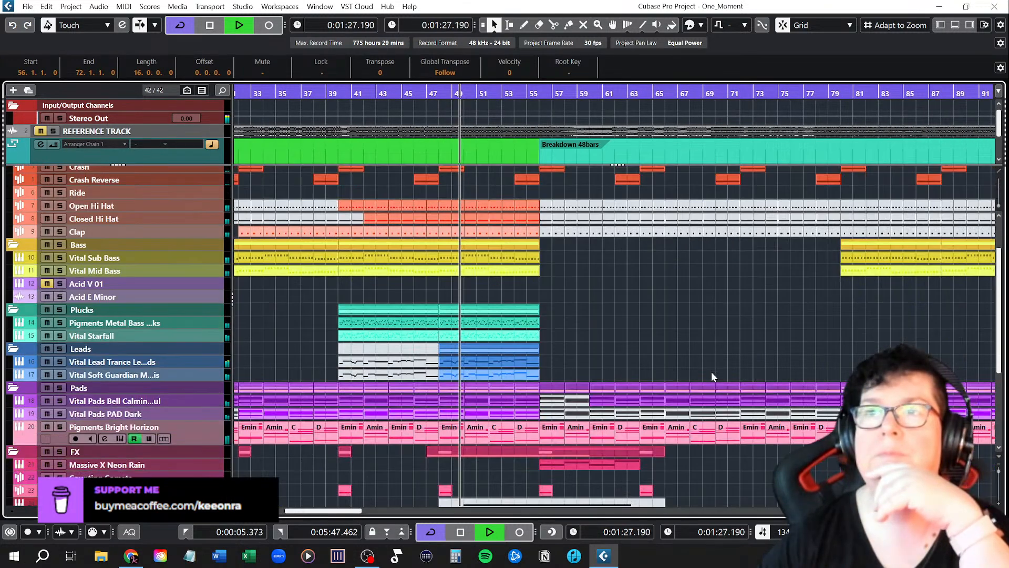
pyautogui.scroll(-3, 711, 371)
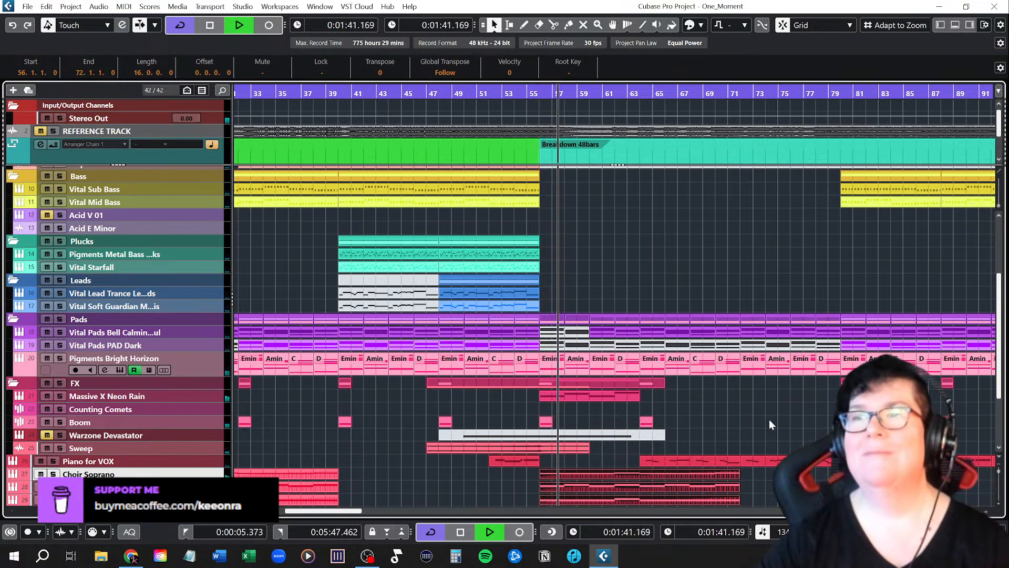
pyautogui.scroll(-3, 771, 418)
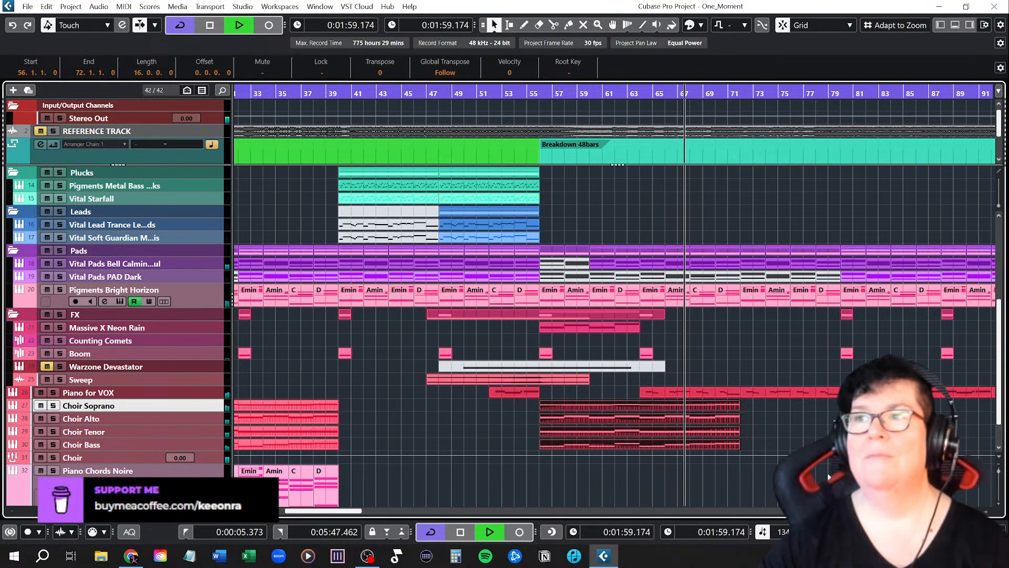
pyautogui.scroll(5, 808, 434)
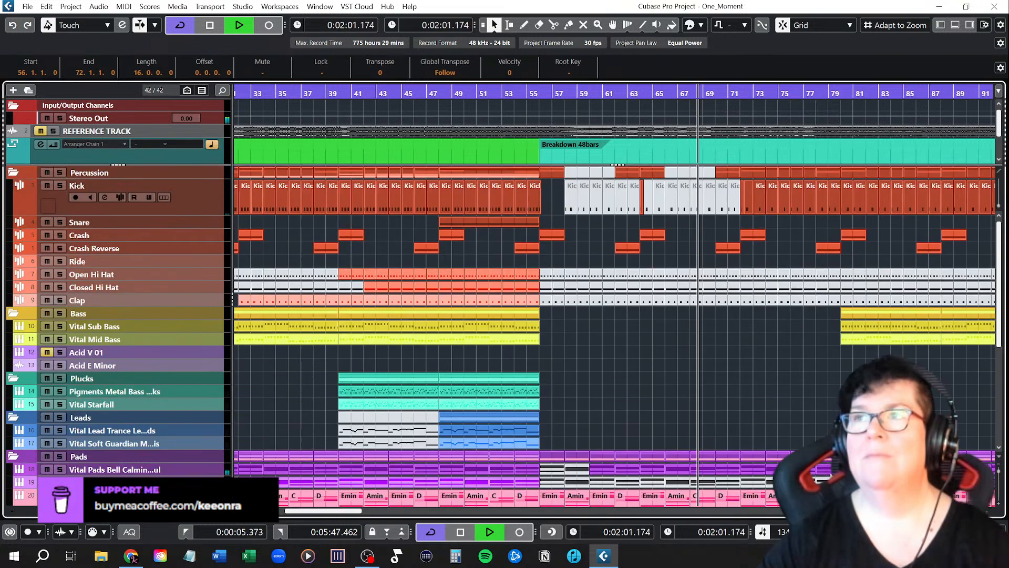
pyautogui.scroll(-5, 808, 434)
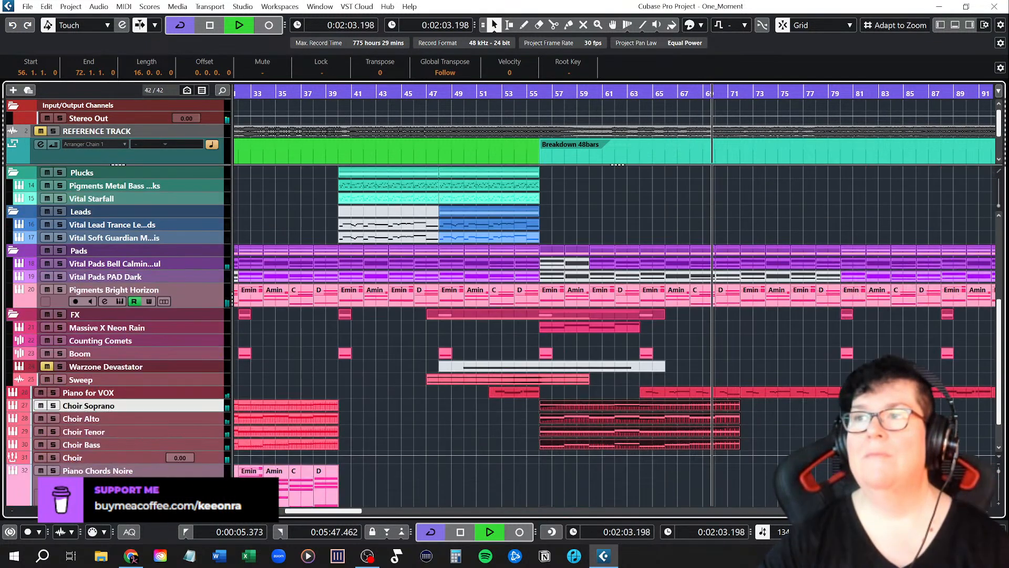
pyautogui.scroll(5, 808, 434)
pyautogui.scroll(-3, 809, 434)
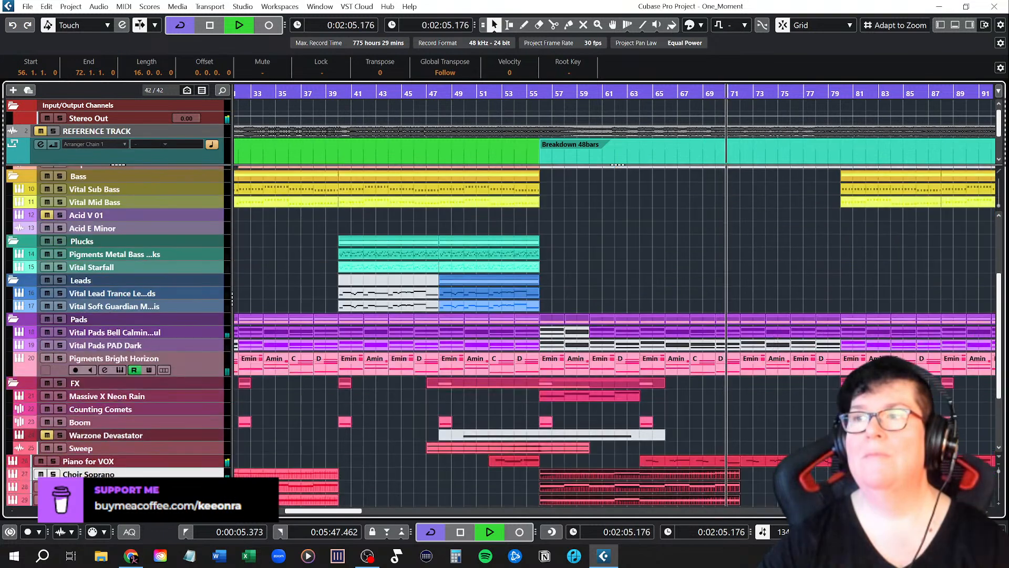
pyautogui.scroll(-2, 808, 434)
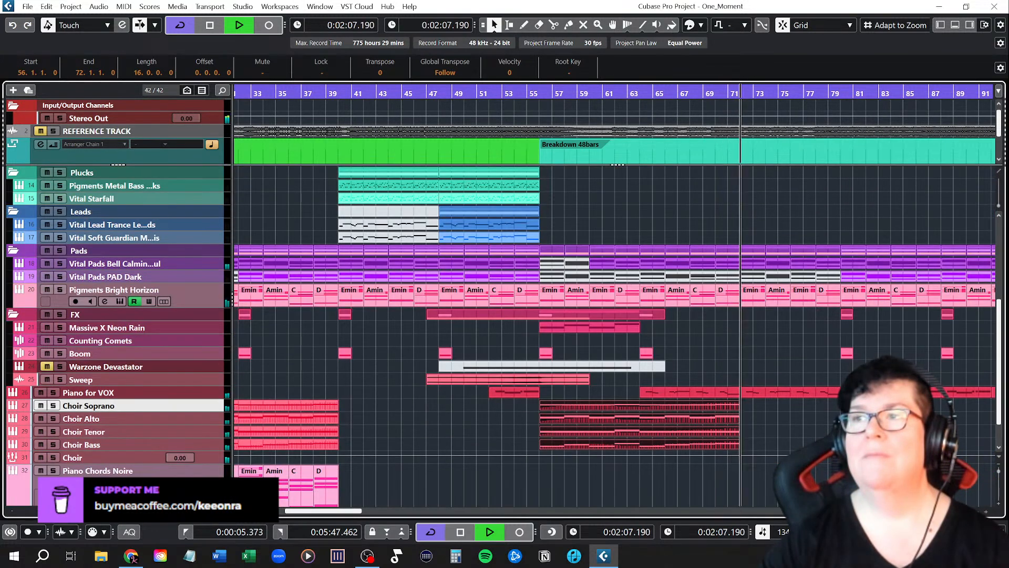
pyautogui.scroll(-1, 809, 434)
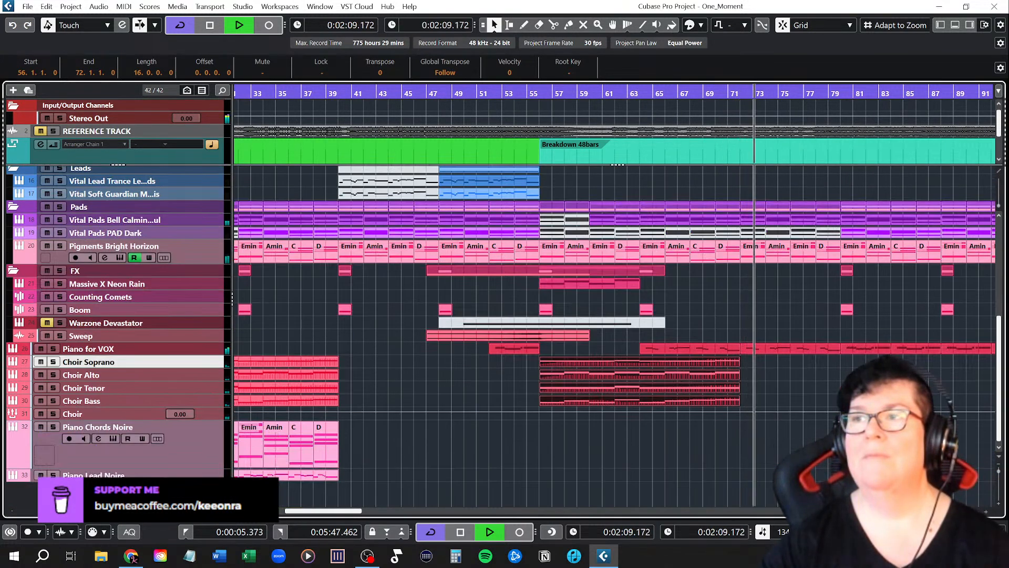
pyautogui.press('space')
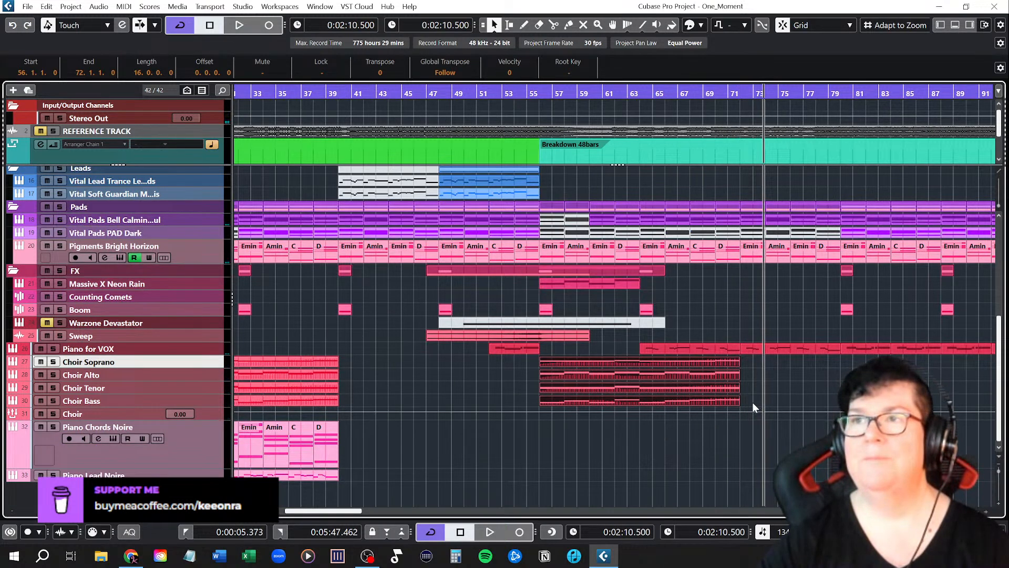
# Step: Select the Choir Soprano, Alto, Tenor and Bass tracks and duplicate their bar 56 to 72 parts to bar 72
pyautogui.keyDown('shift'); pyautogui.click(200, 402); pyautogui.keyUp('shift')
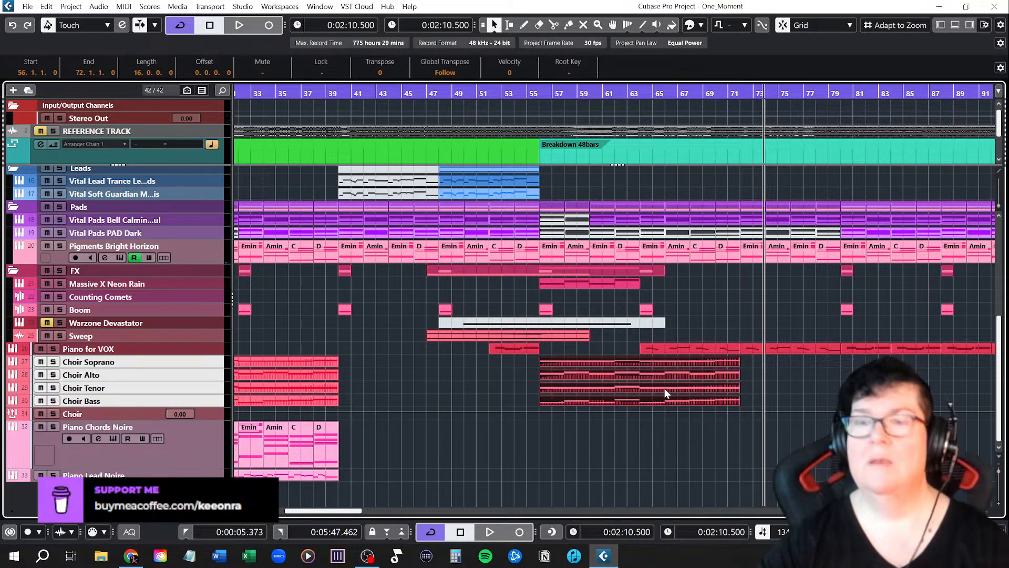
pyautogui.hotkey('ctrl', 'd')
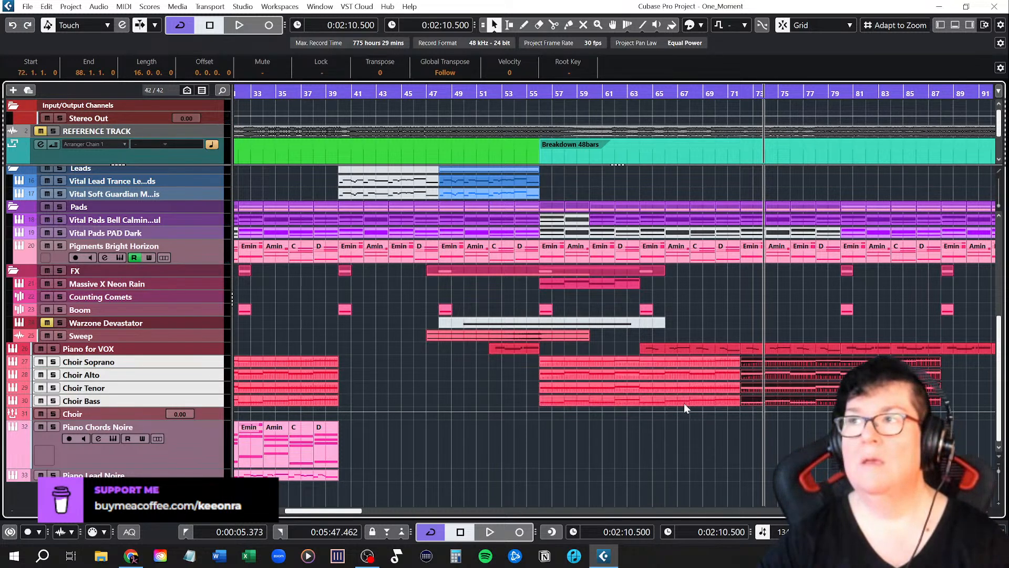
# Step: Resume playback from where it stopped and review the duplicated choir parts against the percussion, bass and pad tracks in the Breakdown
pyautogui.press('space')
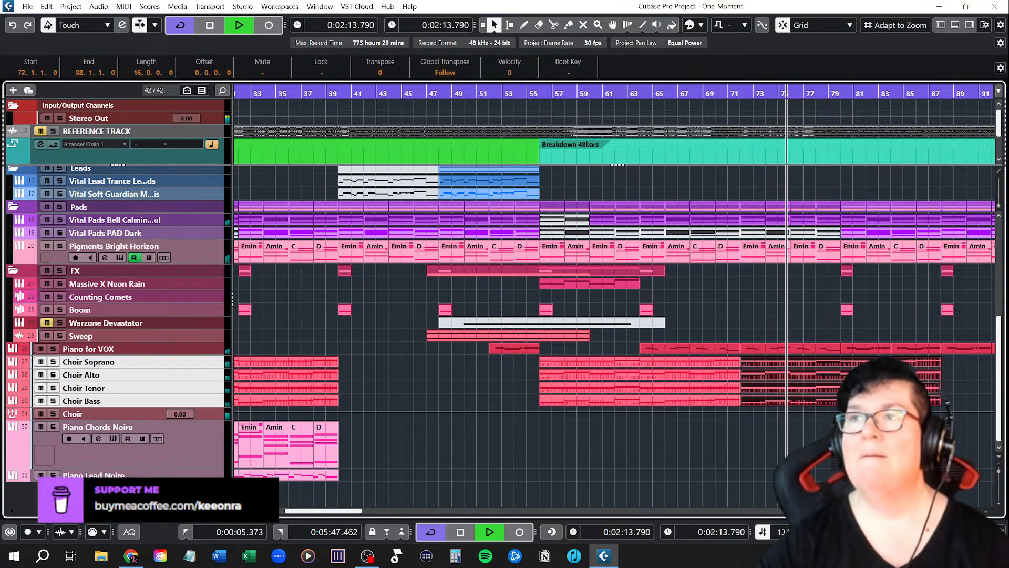
pyautogui.scroll(8, 615, 336)
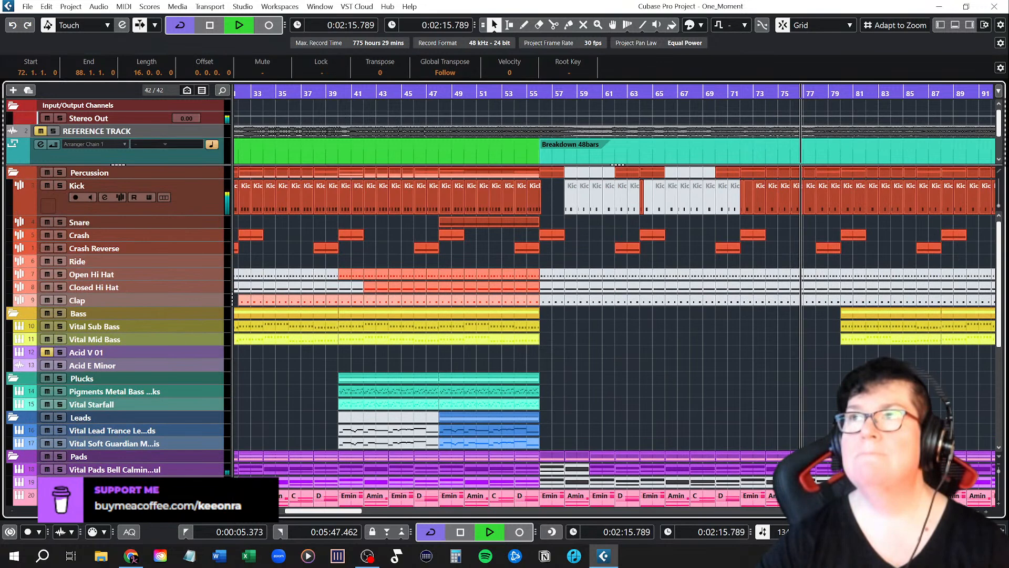
pyautogui.scroll(-6, 615, 336)
pyautogui.scroll(-5, 736, 457)
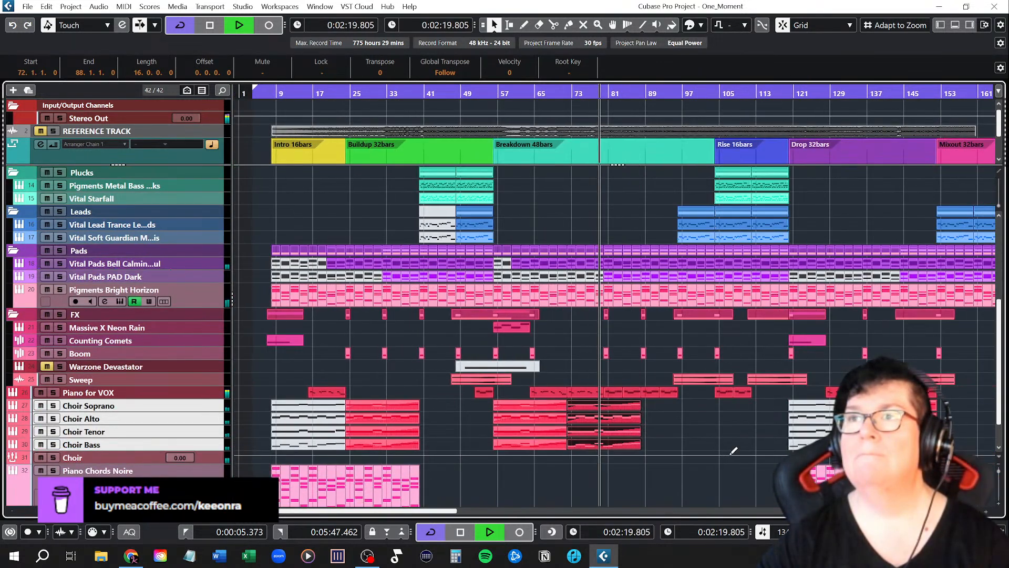
pyautogui.scroll(5, 730, 459)
pyautogui.scroll(-2, 730, 459)
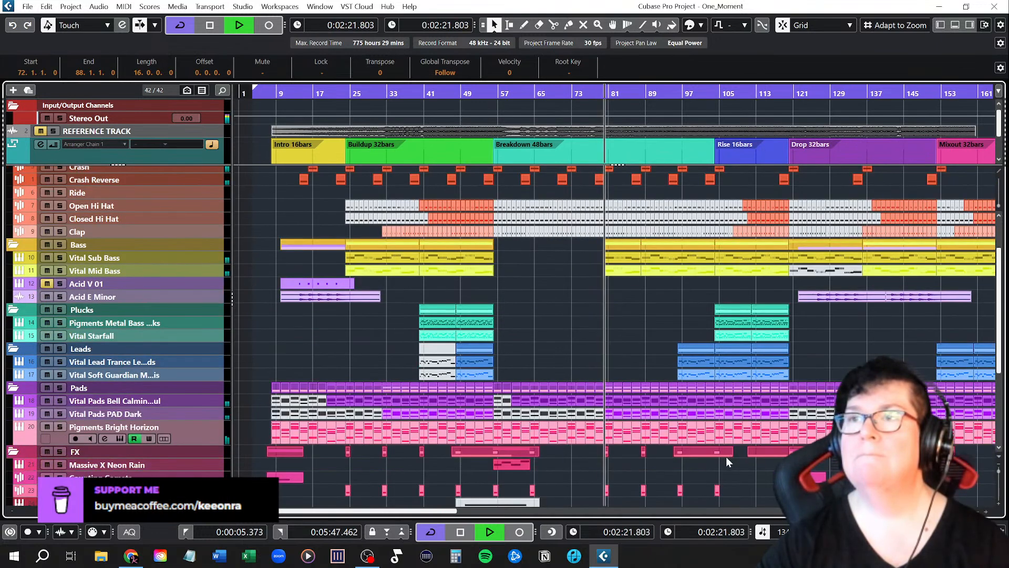
pyautogui.scroll(-5, 716, 468)
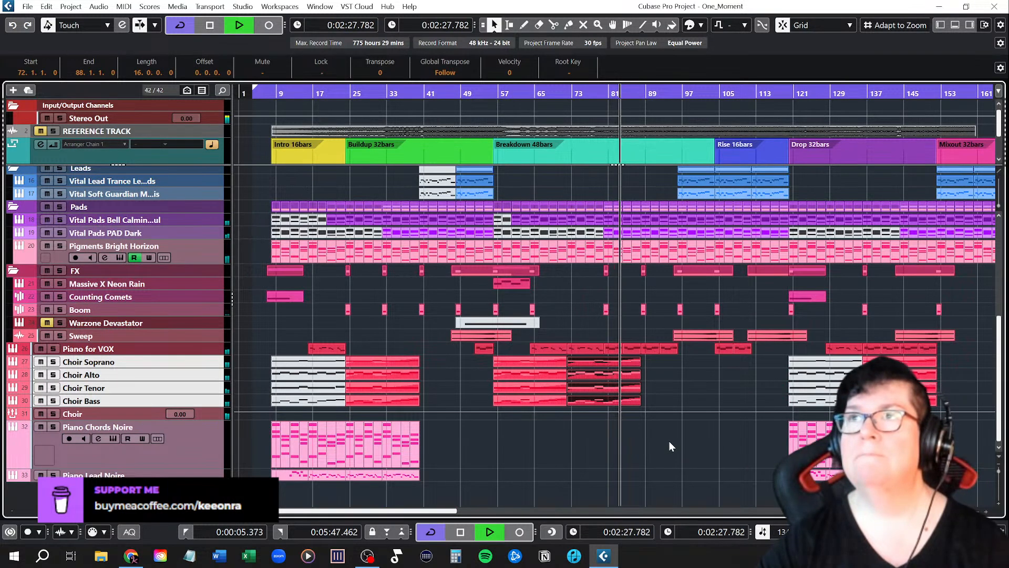
# Step: Duplicate the four choir parts once more to bars 88 to 104, filling the rest of the Breakdown
pyautogui.scroll(4, 651, 452)
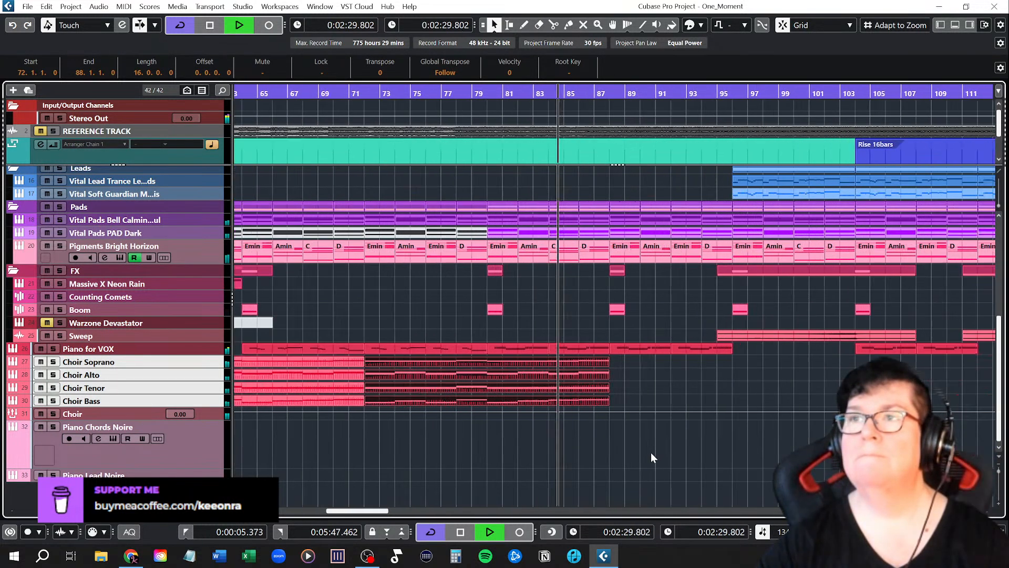
pyautogui.hotkey('ctrl', 'd')
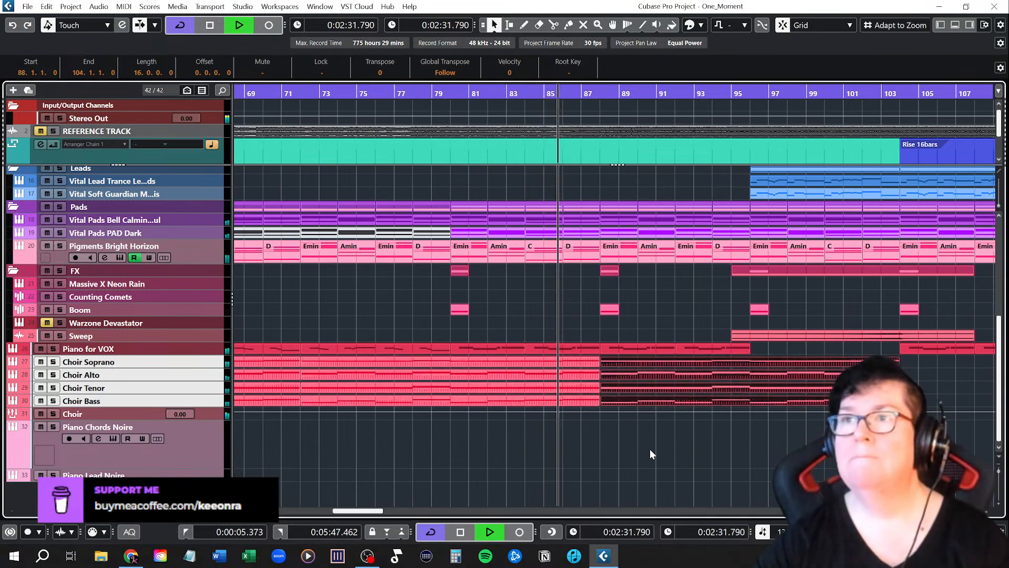
pyautogui.scroll(-3, 646, 457)
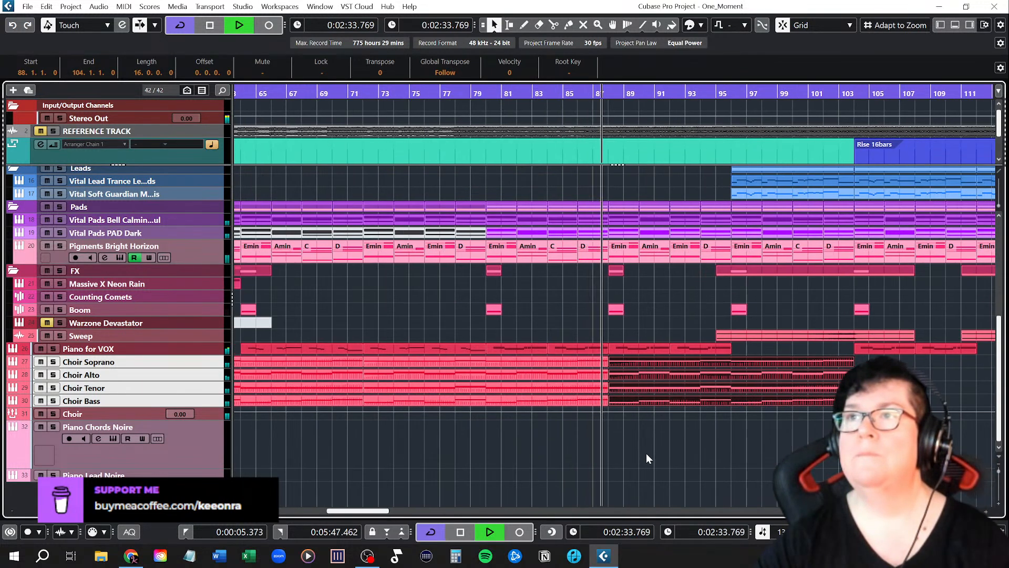
# Step: Listen through the end of the Breakdown into the Rise section, comparing all tracks, and stop playback
pyautogui.scroll(6, 743, 463)
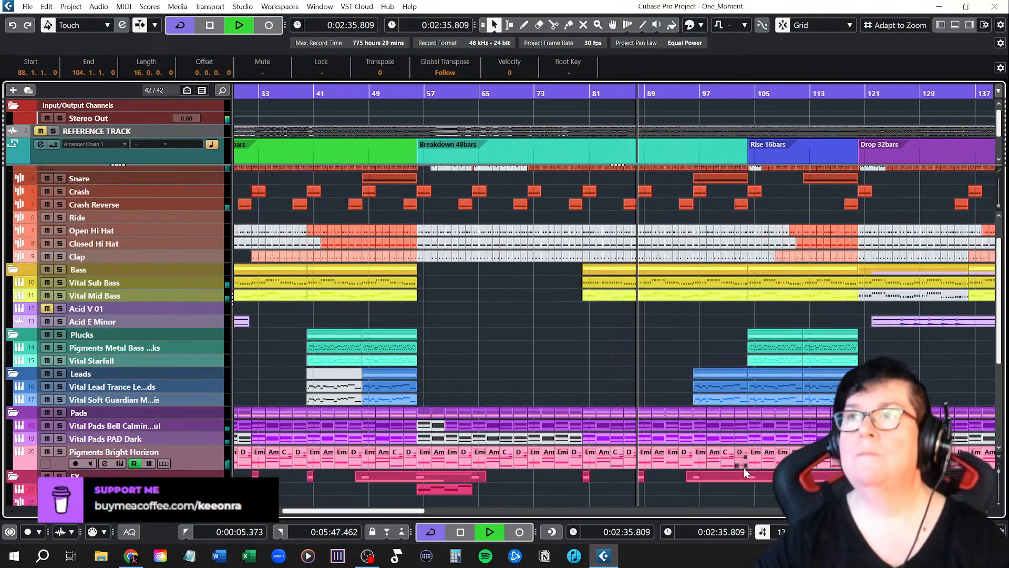
pyautogui.scroll(-5, 745, 470)
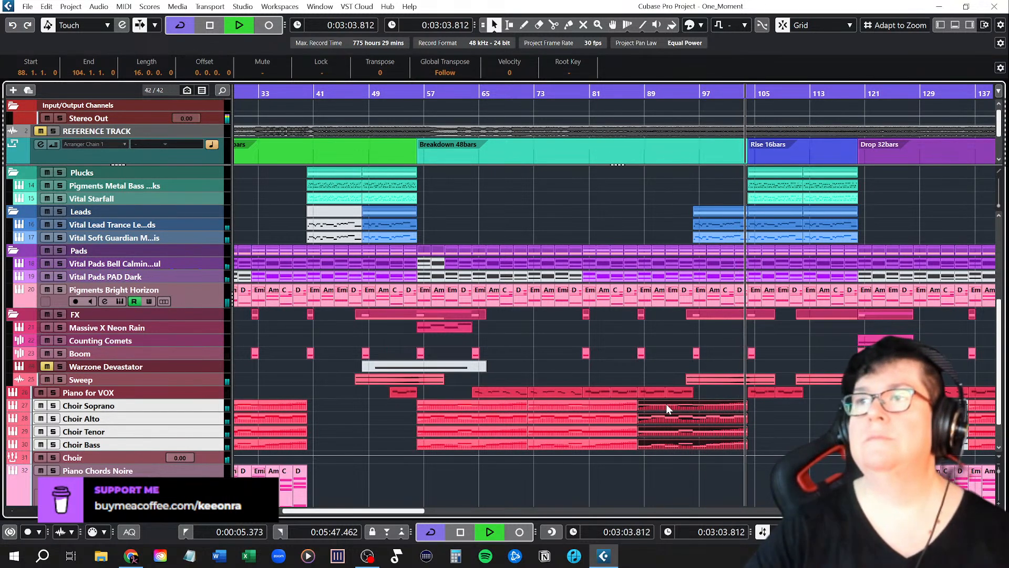
pyautogui.scroll(5, 780, 360)
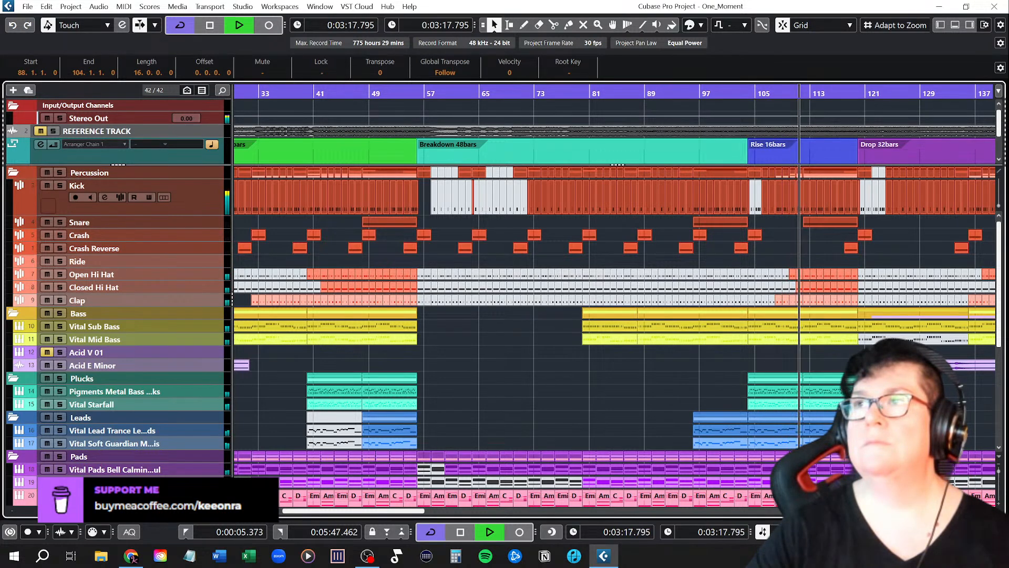
pyautogui.press('space')
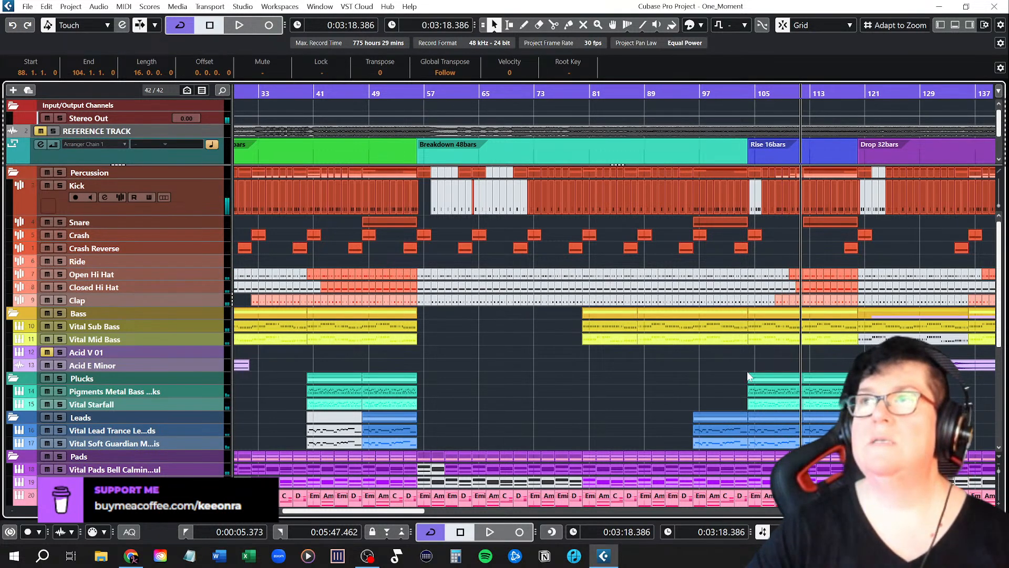
# Step: Deselect the choir parts and place the playback cursor at bar 55, just before the Breakdown
pyautogui.scroll(-5, 747, 371)
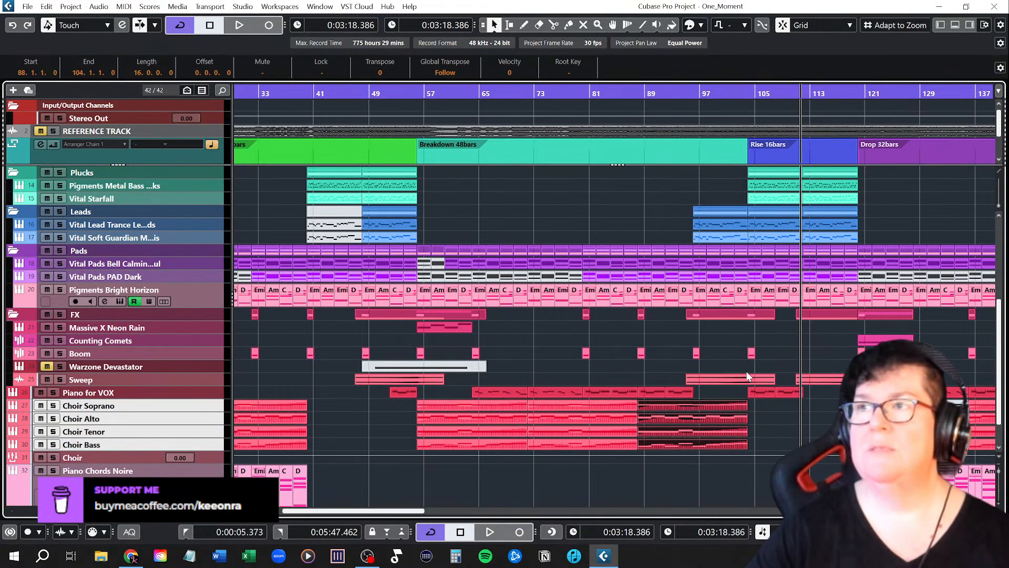
pyautogui.click(767, 412)
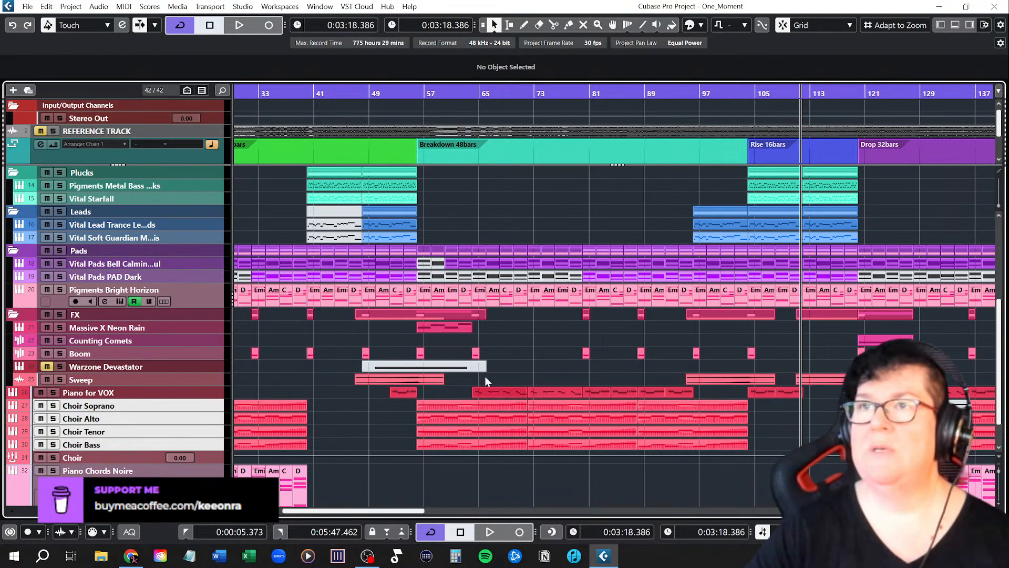
pyautogui.click(410, 93)
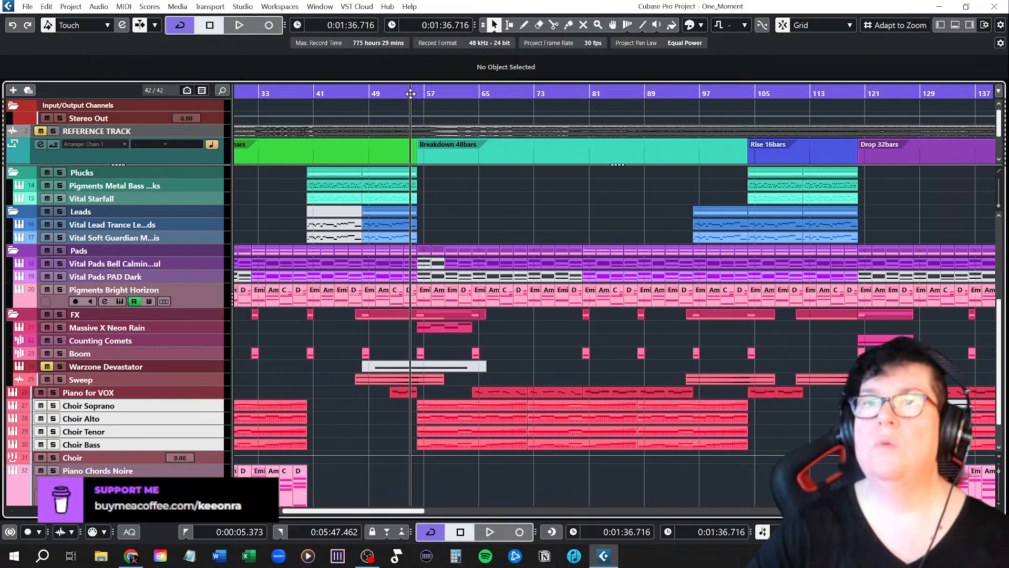
# Step: Enlarge the four selected choir tracks so the notes in their Breakdown parts are readable
pyautogui.hscroll(-5, 375, 513)
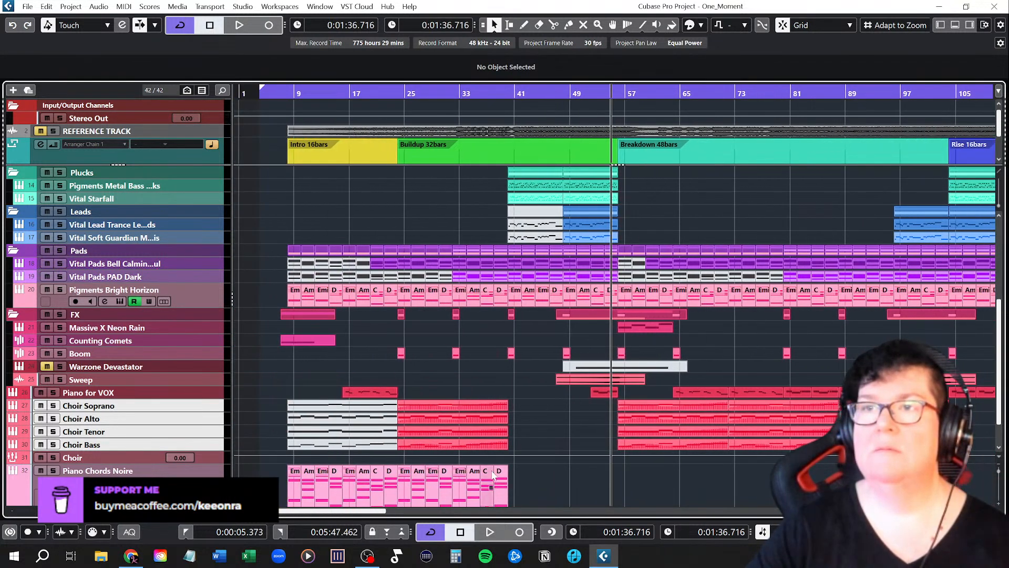
pyautogui.scroll(3, 494, 472)
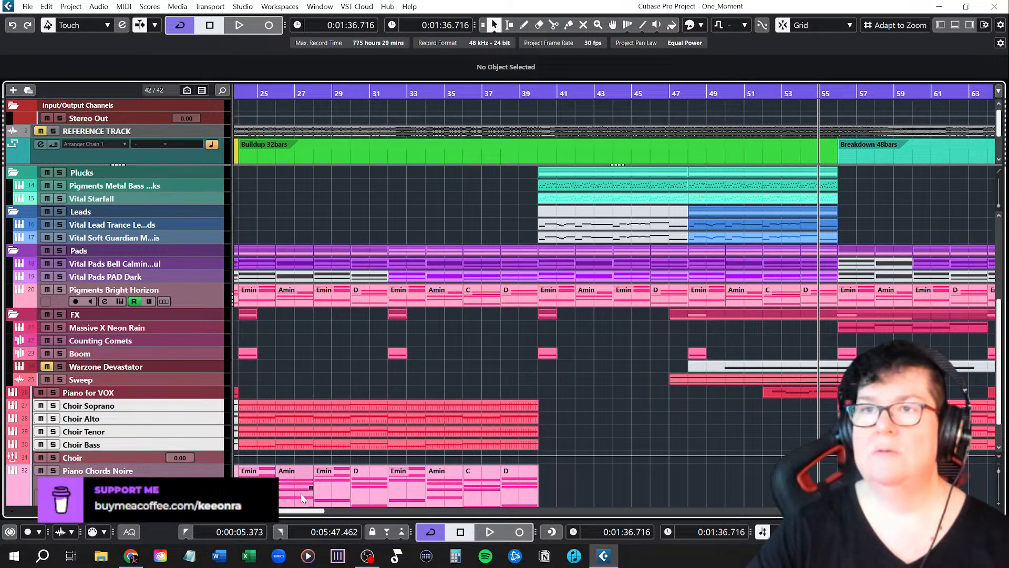
pyautogui.moveTo(315, 512); pyautogui.dragTo(369, 512)
pyautogui.scroll(-3, 514, 409)
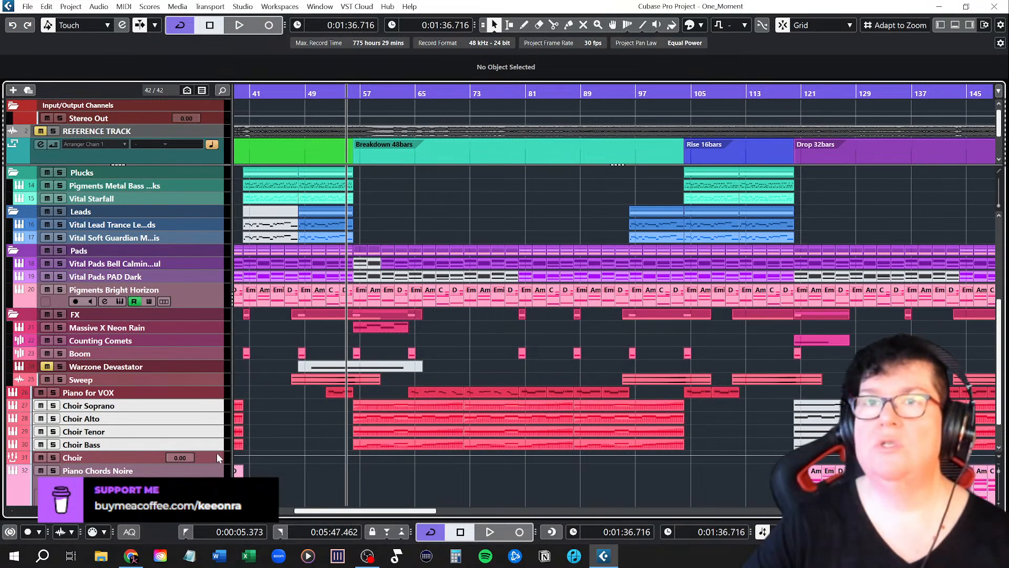
pyautogui.moveTo(209, 455); pyautogui.dragTo(205, 471)
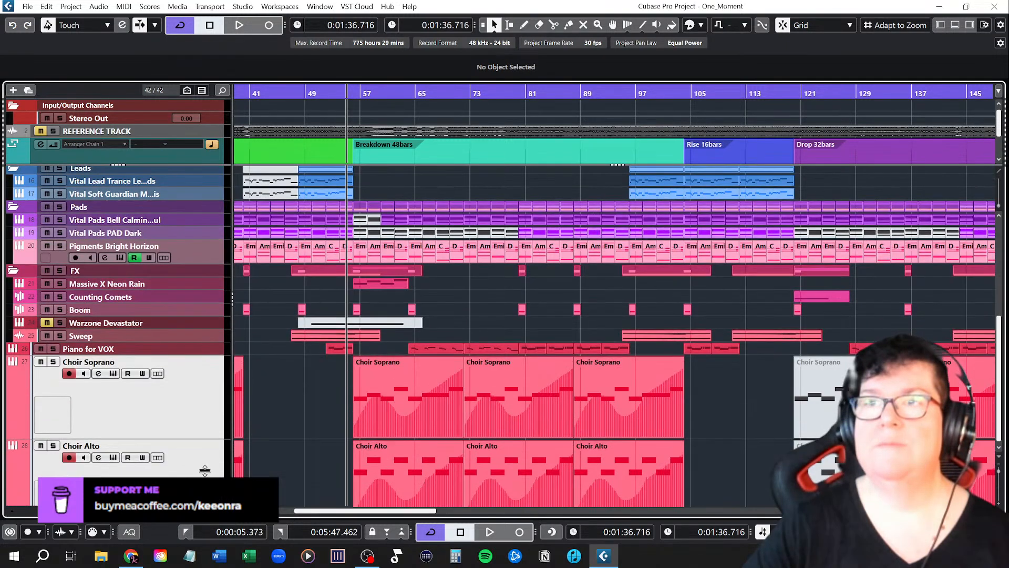
pyautogui.scroll(-5, 656, 401)
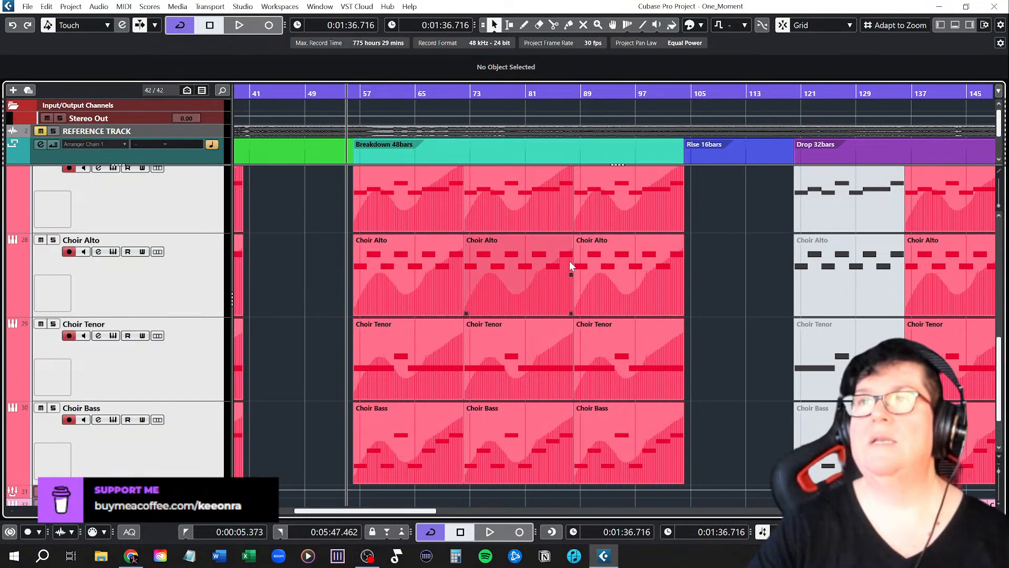
pyautogui.scroll(3, 731, 297)
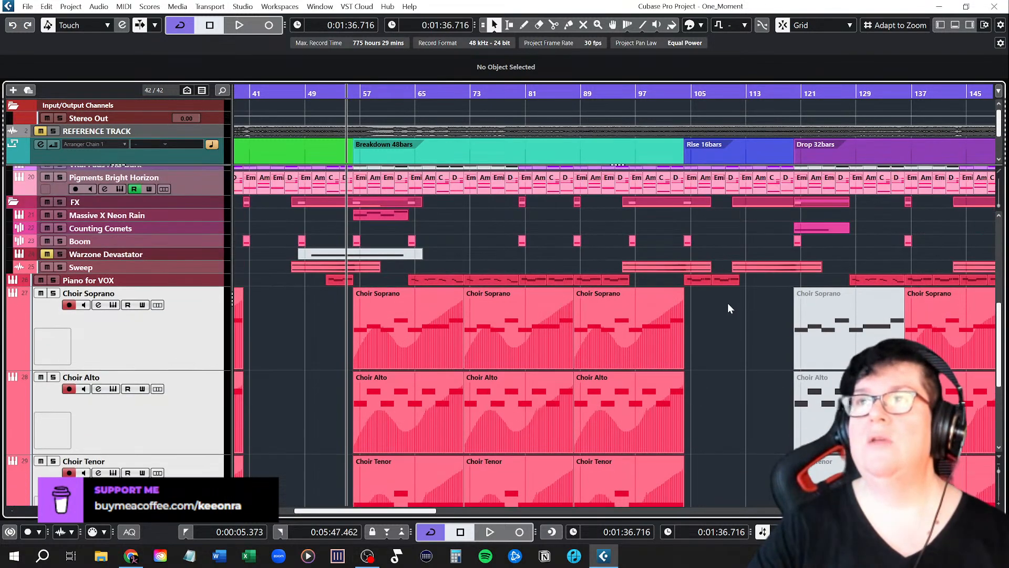
# Step: Glue the three consecutive Choir Soprano parts in the Breakdown into one continuous part
pyautogui.rightClick(710, 402)
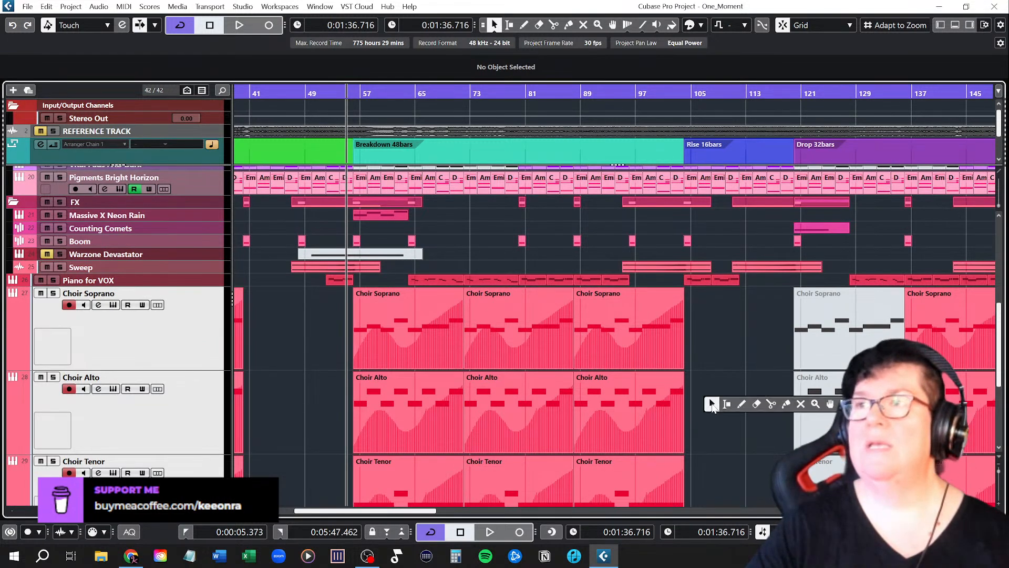
pyautogui.click(780, 404)
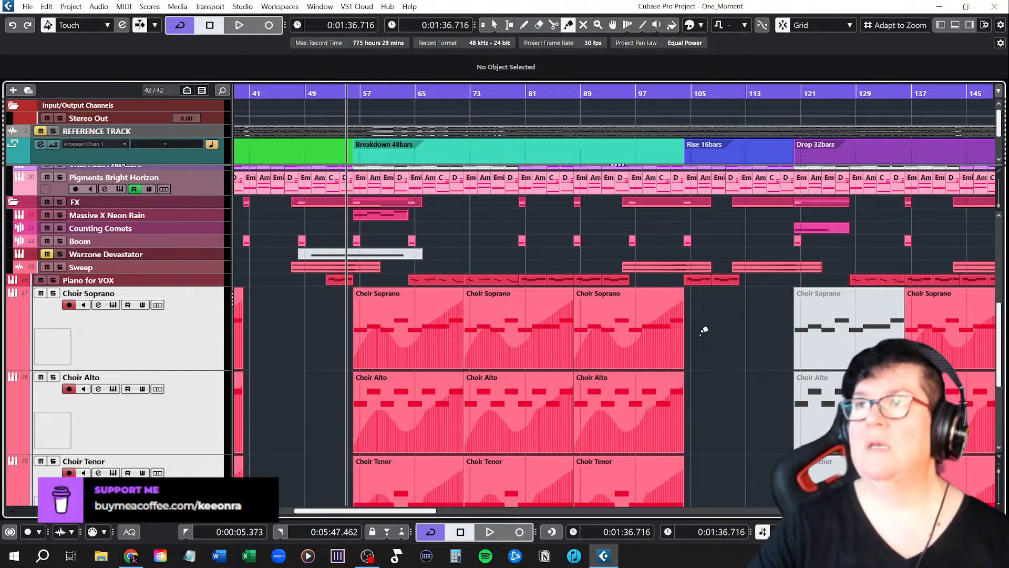
pyautogui.moveTo(440, 324); pyautogui.dragTo(345, 311)
pyautogui.click(489, 323)
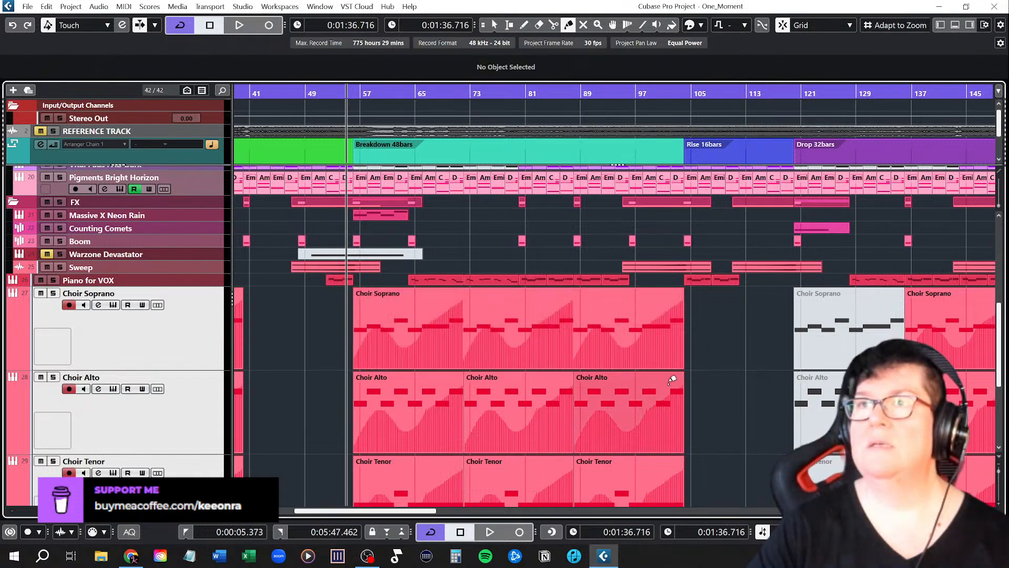
# Step: Glue the Breakdown parts of Choir Alto, Choir Tenor and Choir Bass into one part per track, and return to the selection tool
pyautogui.scroll(-1, 682, 388)
pyautogui.scroll(-1, 683, 357)
pyautogui.moveTo(696, 294); pyautogui.dragTo(400, 266)
pyautogui.click(608, 277)
pyautogui.moveTo(716, 366); pyautogui.dragTo(426, 360)
pyautogui.click(552, 376)
pyautogui.moveTo(427, 436); pyautogui.dragTo(427, 438)
pyautogui.click(617, 422)
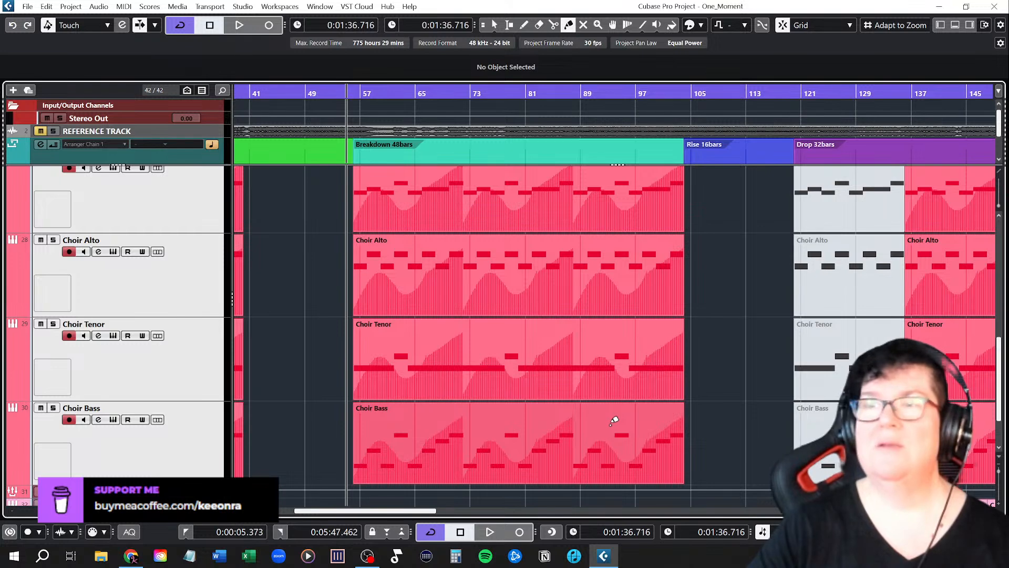
pyautogui.press('1')
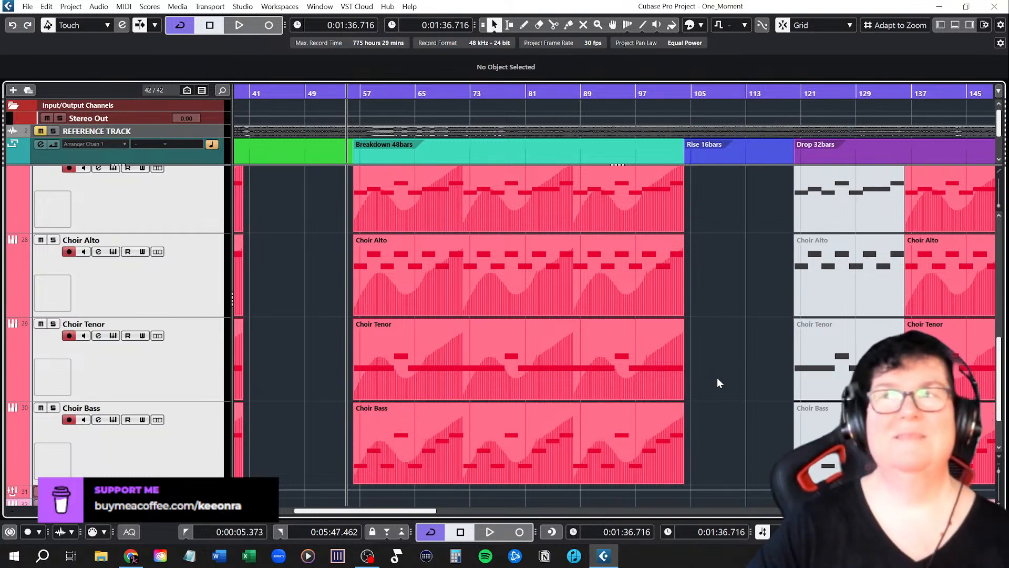
pyautogui.scroll(3, 718, 382)
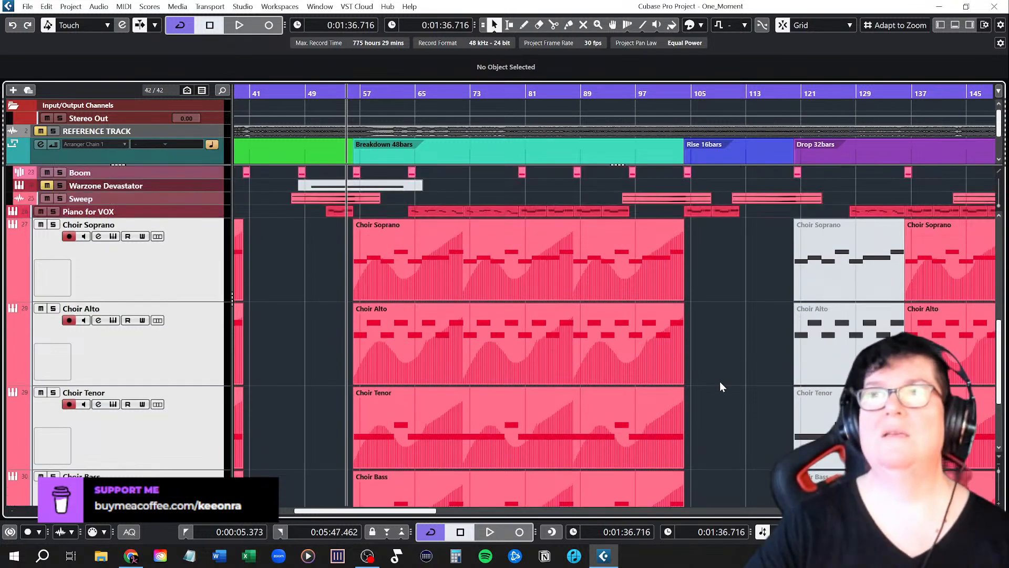
# Step: Place the playback cursor at bar 56, the start of the Breakdown, and show the whole glued Choir Soprano part in the Key Editor
pyautogui.click(353, 92)
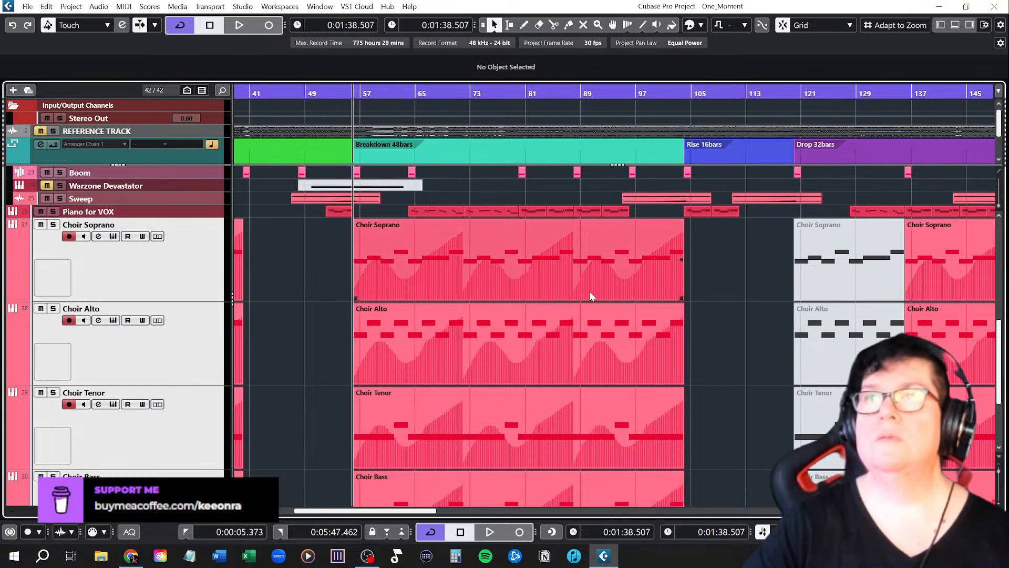
pyautogui.doubleClick(491, 272)
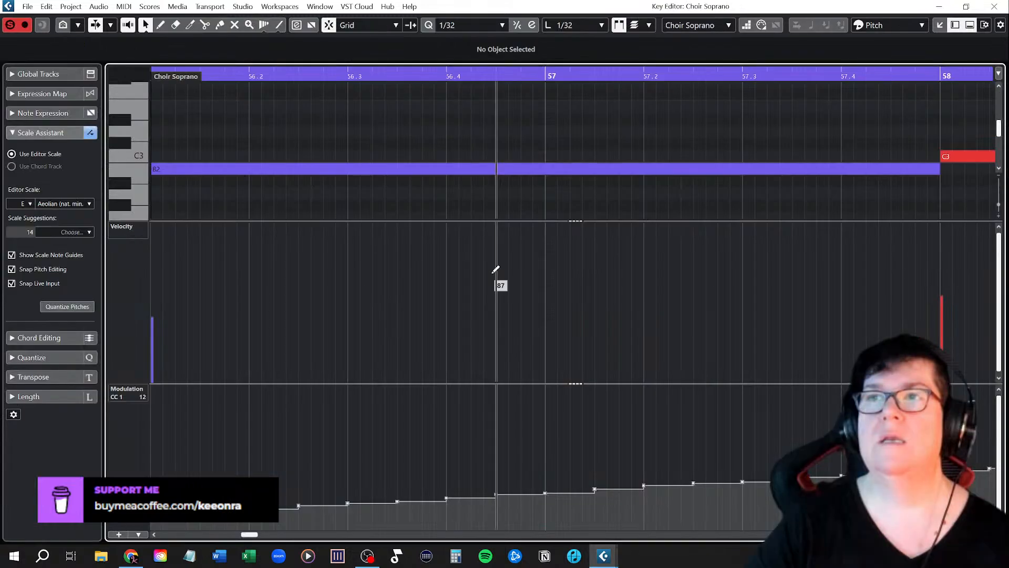
pyautogui.press('g')
pyautogui.press('g')
pyautogui.press('g')
pyautogui.press('g')
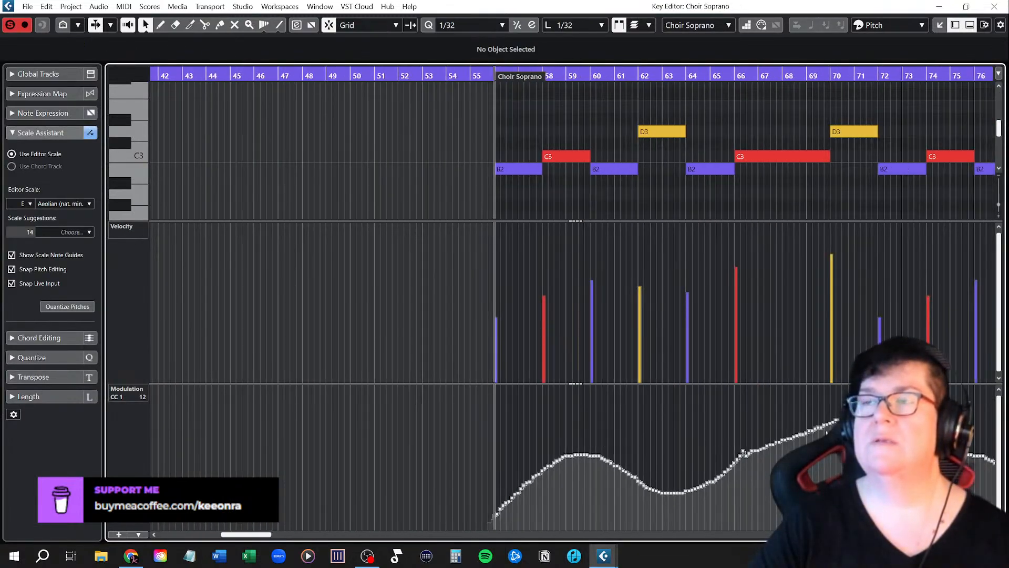
pyautogui.press('g')
pyautogui.press('g')
pyautogui.press('g')
pyautogui.press('g')
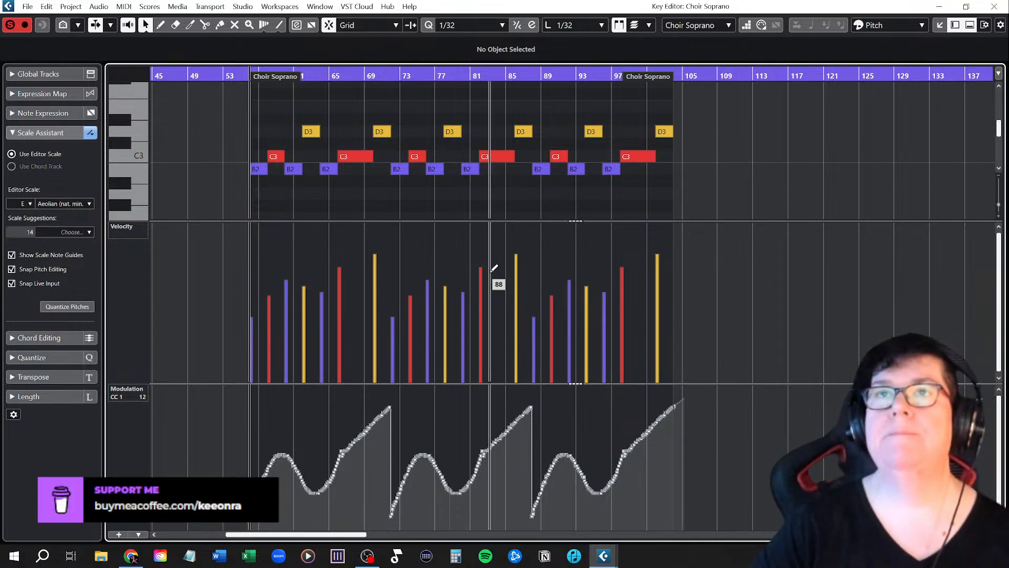
# Step: Solo the four choir tracks and listen to the Breakdown while reviewing the Choir Soprano velocities and modulation in the Key Editor
pyautogui.click(993, 6)
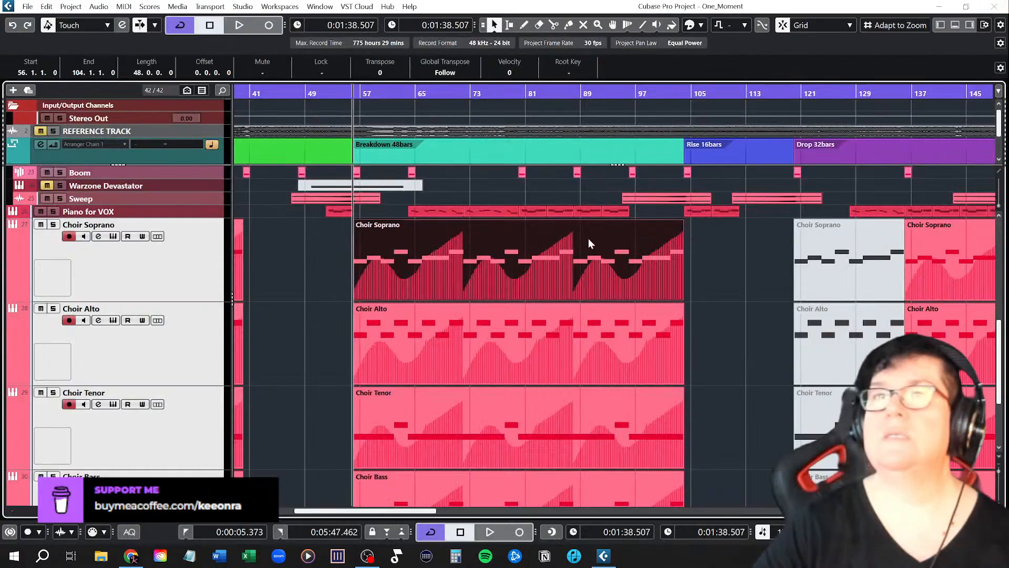
pyautogui.scroll(-4, 120, 400)
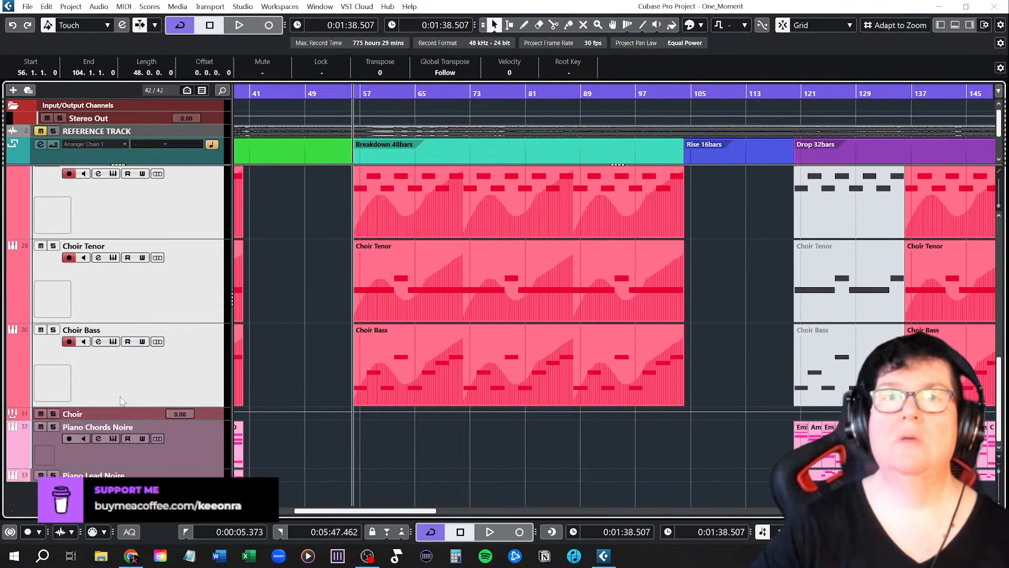
pyautogui.scroll(5, 51, 412)
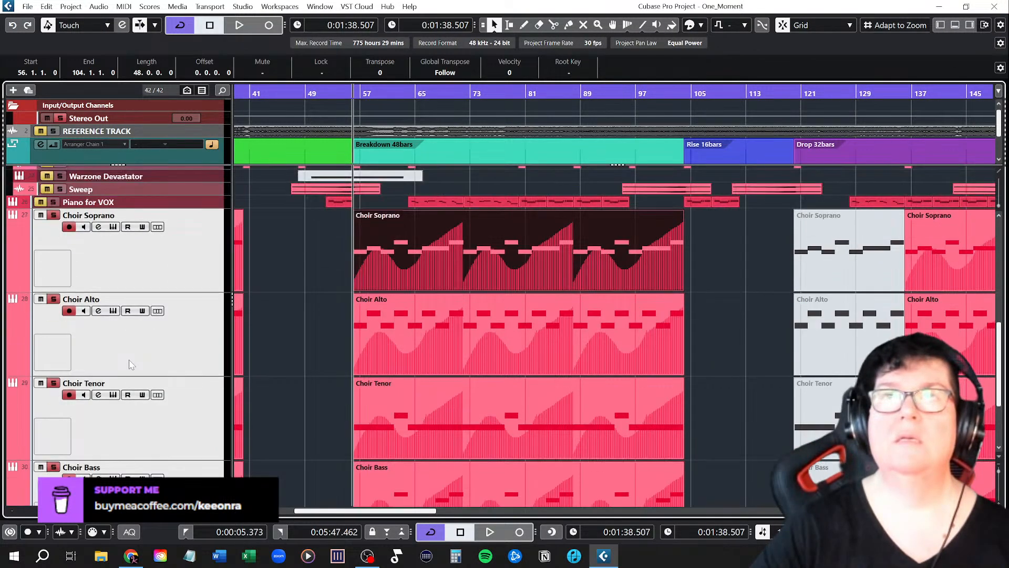
pyautogui.doubleClick(467, 313)
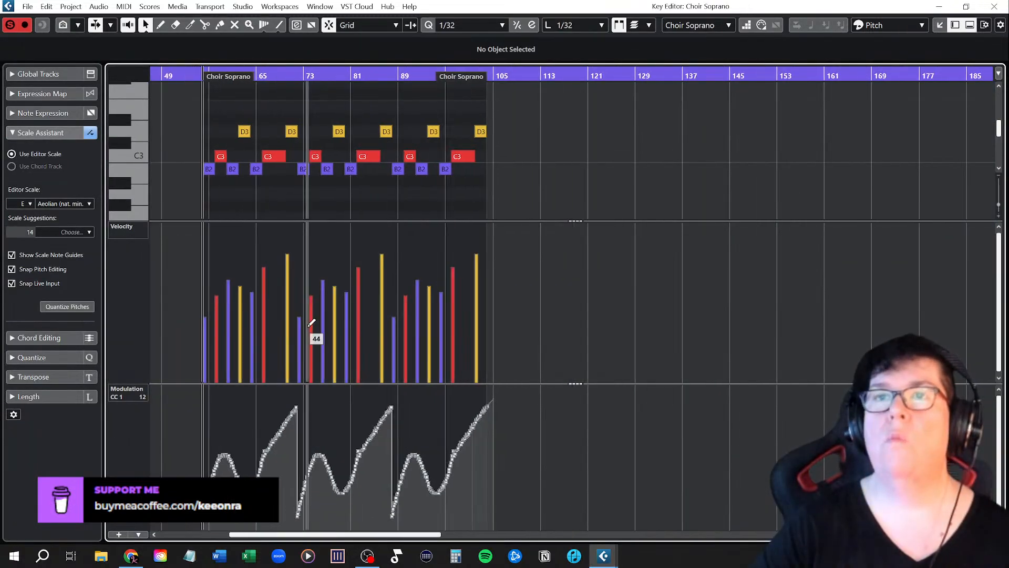
pyautogui.hscroll(1, 317, 325)
pyautogui.hscroll(-2, 319, 325)
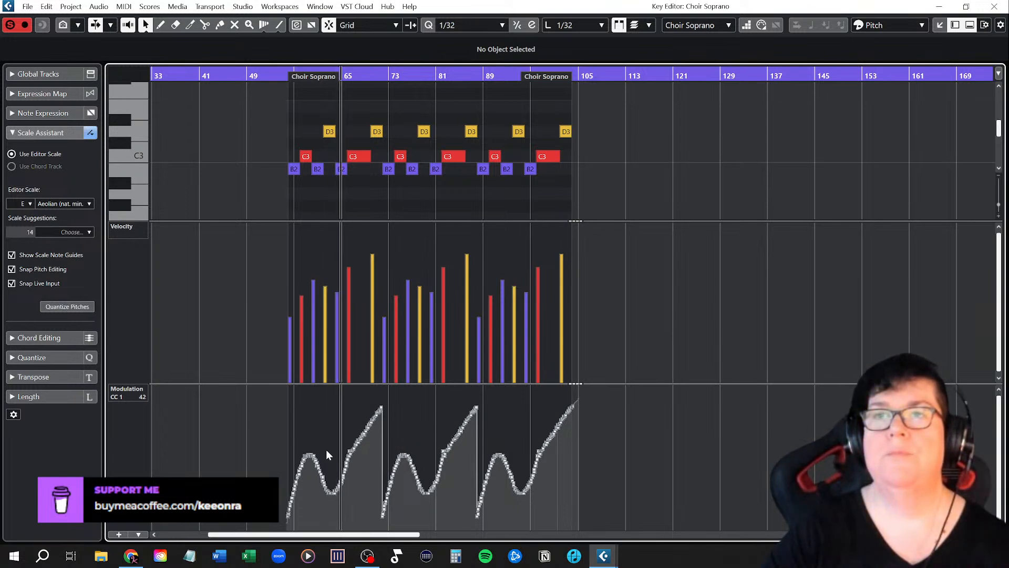
pyautogui.scroll(3, 323, 450)
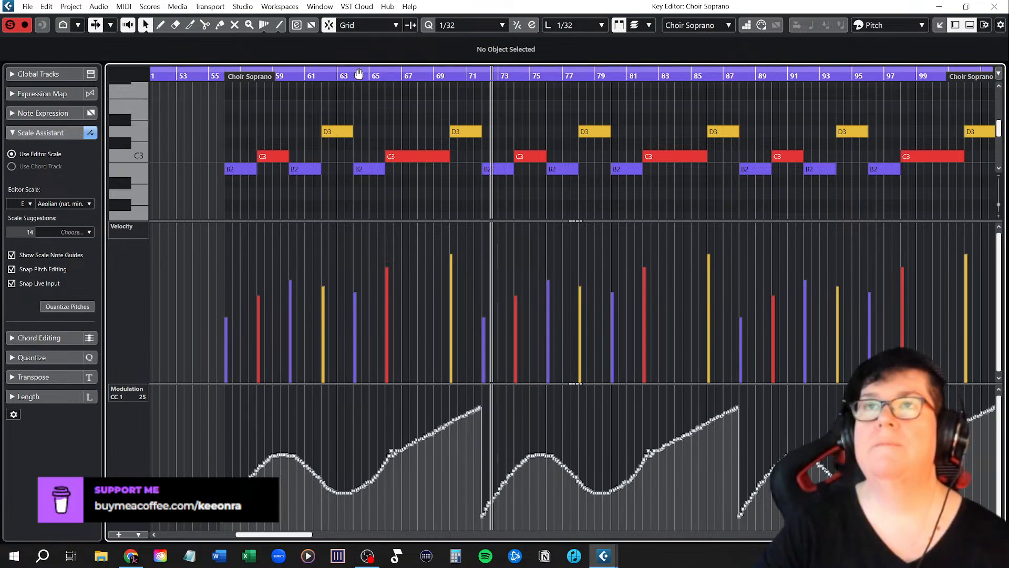
# Step: Lower the velocities of the Choir Soprano's C3 note at bar 66 and D3 note at bar 70
pyautogui.keyDown('ctrl'); pyautogui.scroll(2, 362, 258); pyautogui.keyUp('ctrl')
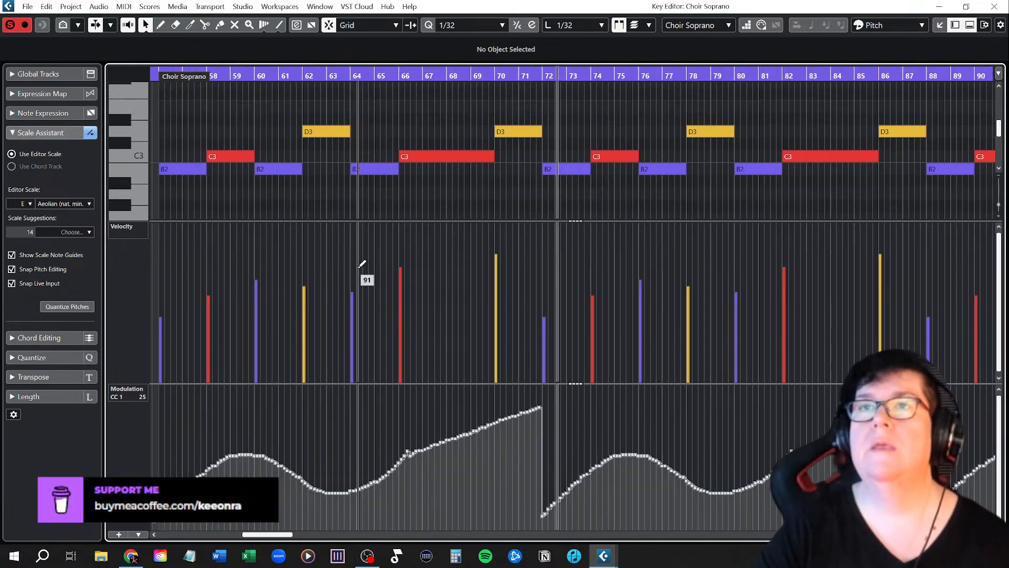
pyautogui.hscroll(-3, 363, 268)
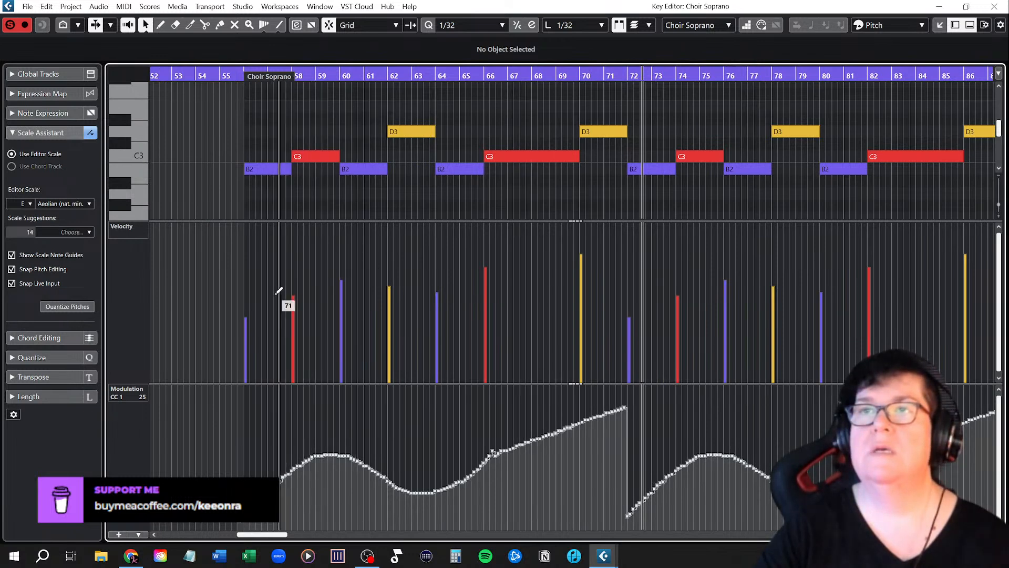
pyautogui.click(483, 295)
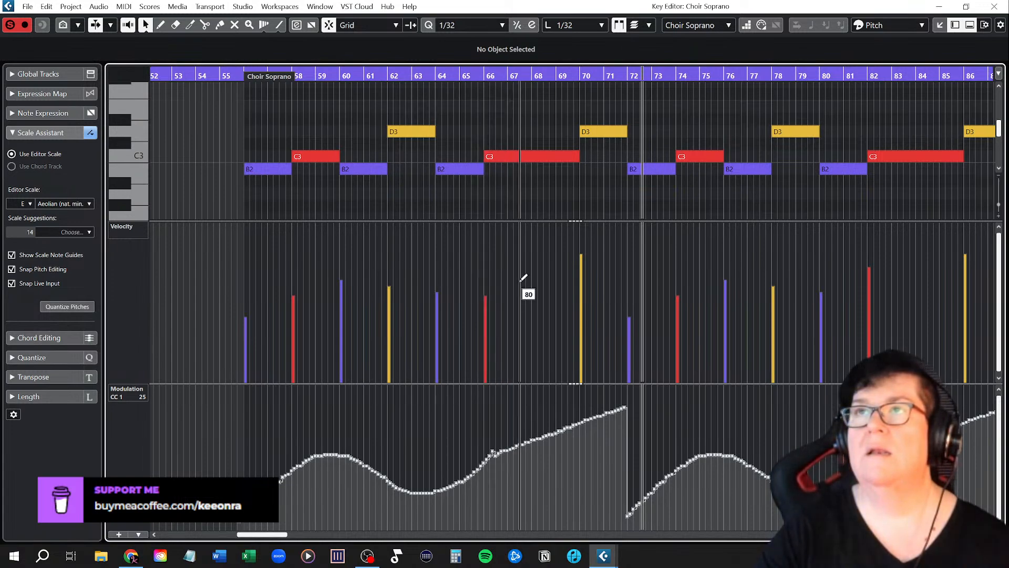
pyautogui.click(581, 260)
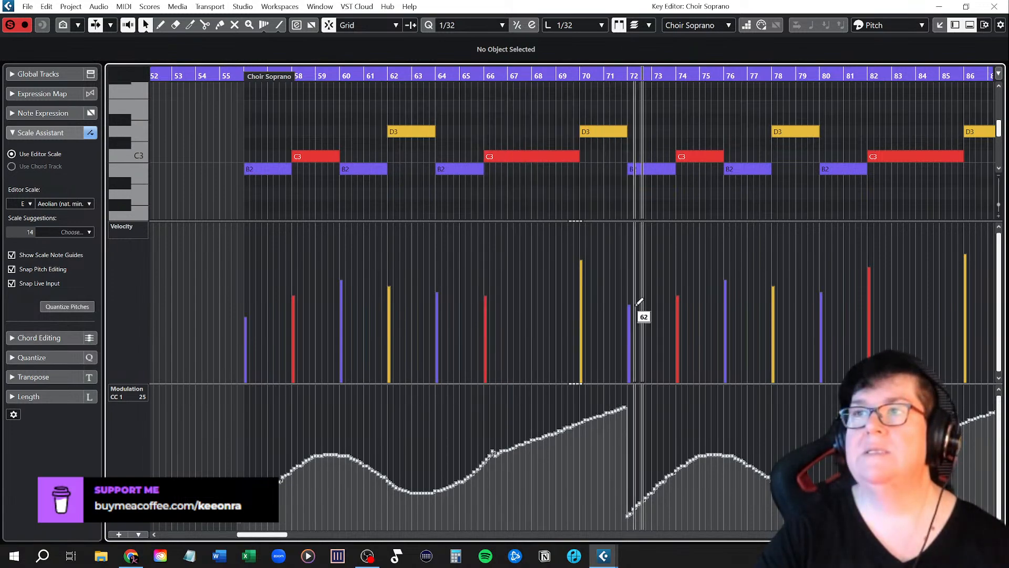
# Step: Redraw the Choir Soprano note velocities from bar 74 to bar 98 as a varied, uneven contour
pyautogui.hscroll(3, 683, 315)
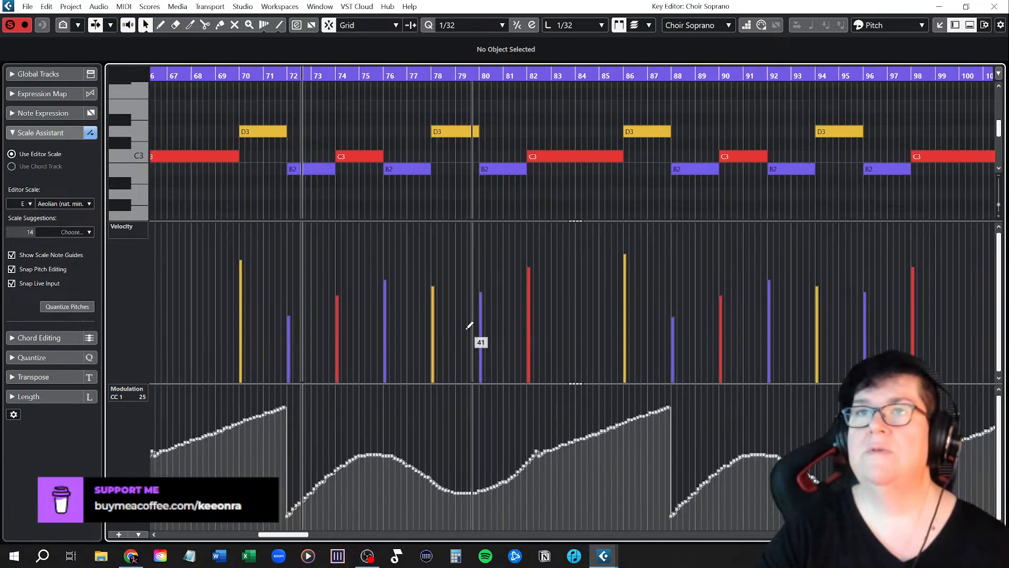
pyautogui.moveTo(322, 297)
pyautogui.mouseDown()
pyautogui.moveTo(394, 277)
pyautogui.moveTo(514, 287)
pyautogui.moveTo(549, 311)
pyautogui.mouseUp()
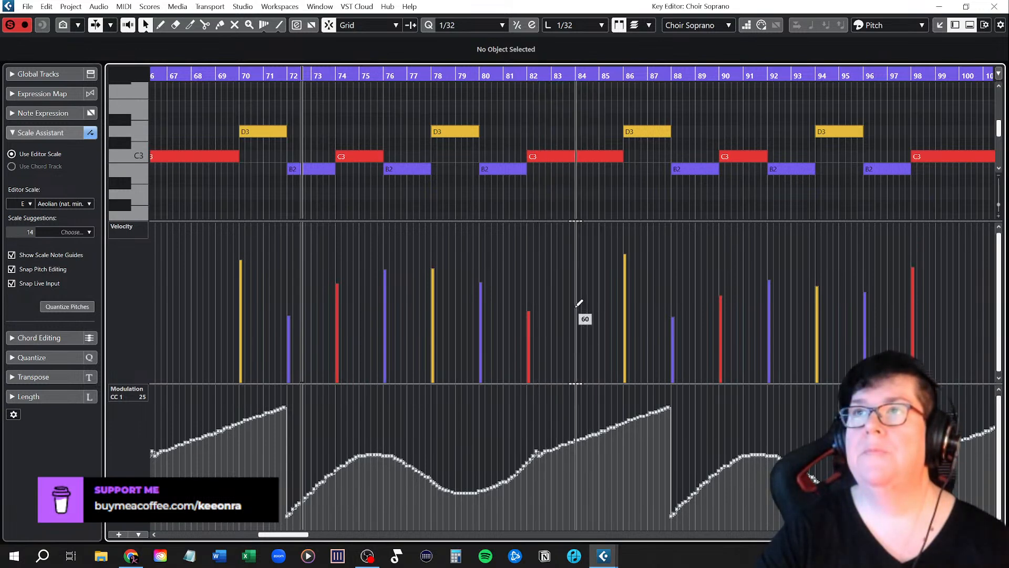
pyautogui.moveTo(564, 303)
pyautogui.mouseDown()
pyautogui.moveTo(624, 266)
pyautogui.moveTo(704, 269)
pyautogui.moveTo(819, 310)
pyautogui.moveTo(998, 268)
pyautogui.mouseUp()
# Step: Redraw the Choir Soprano velocities from bar 88 to the end of the part as a steady rise
pyautogui.hscroll(3, 968, 326)
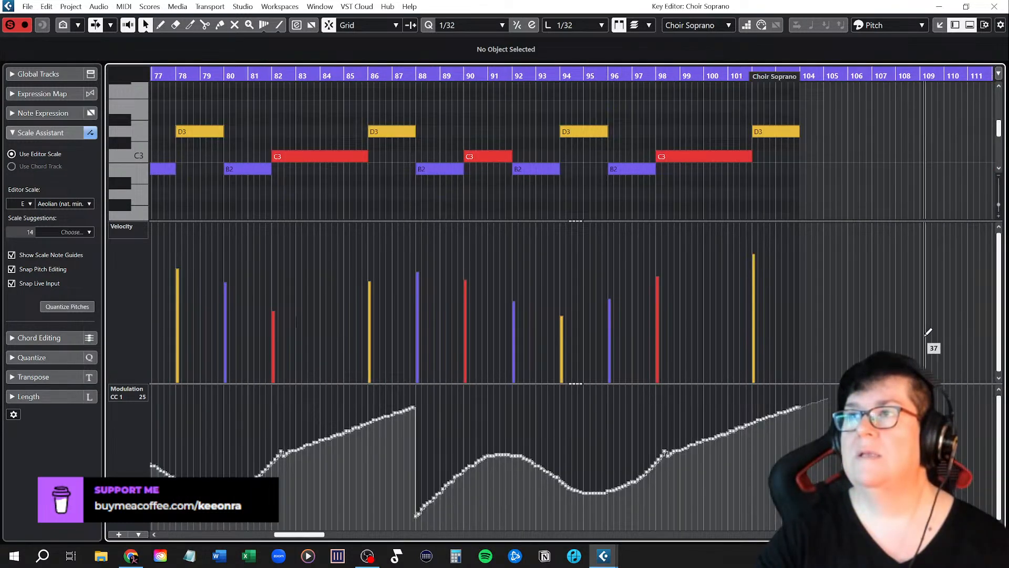
pyautogui.moveTo(534, 311)
pyautogui.mouseDown()
pyautogui.moveTo(732, 245)
pyautogui.moveTo(833, 232)
pyautogui.mouseUp()
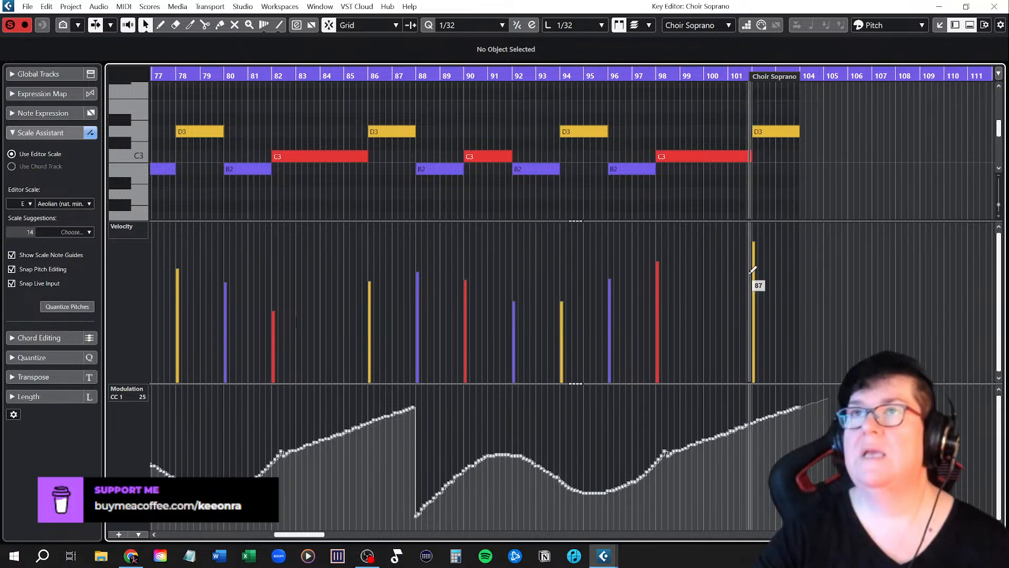
pyautogui.moveTo(419, 279)
pyautogui.mouseDown()
pyautogui.moveTo(432, 266)
pyautogui.moveTo(836, 229)
pyautogui.mouseUp()
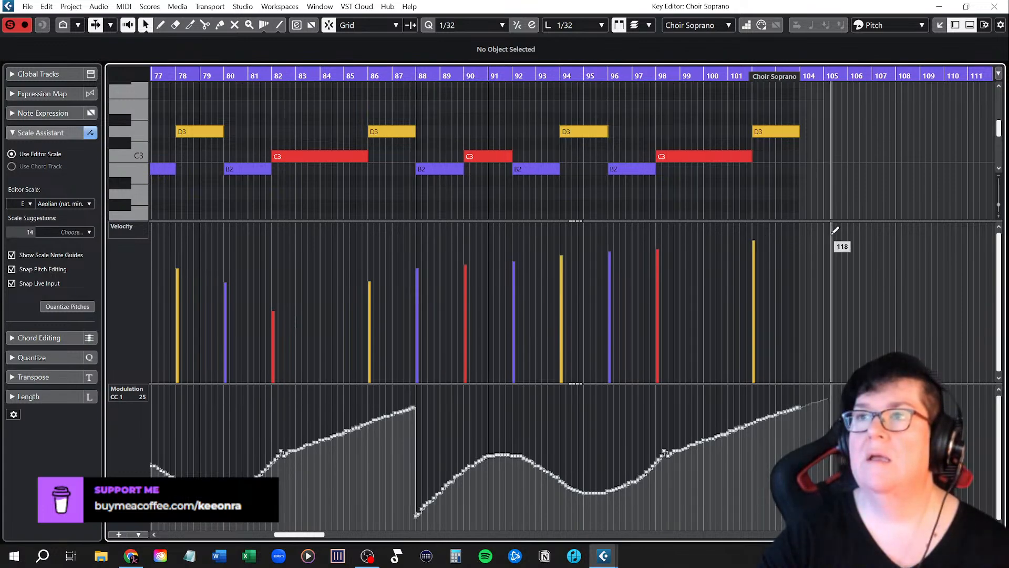
# Step: Draw the Choir Soprano's CC 1 modulation from bar 64 to the part's end as progressively higher waves reaching maximum, and return to the selection tool
pyautogui.hscroll(-8, 420, 369)
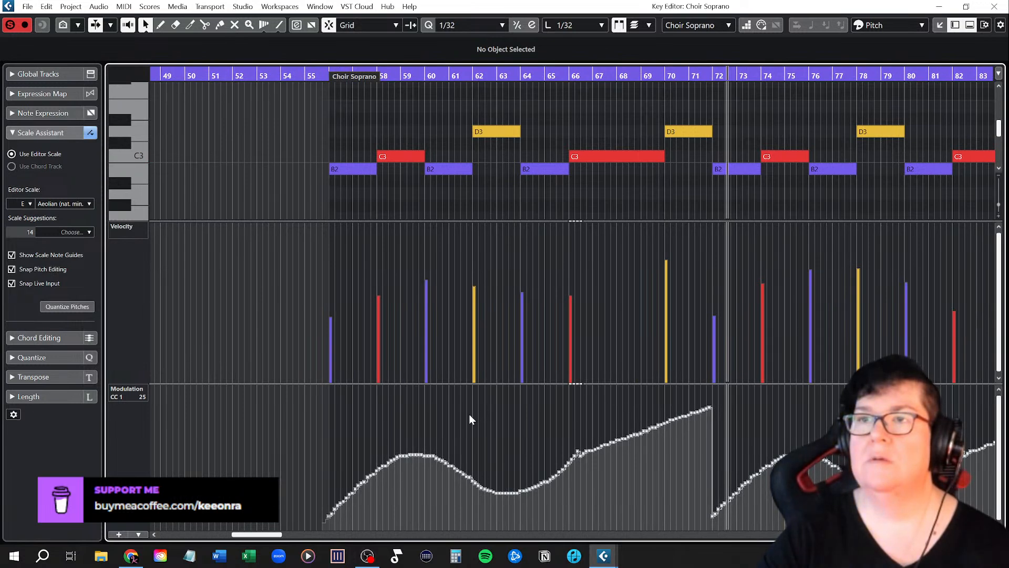
pyautogui.rightClick(469, 414)
pyautogui.click(487, 413)
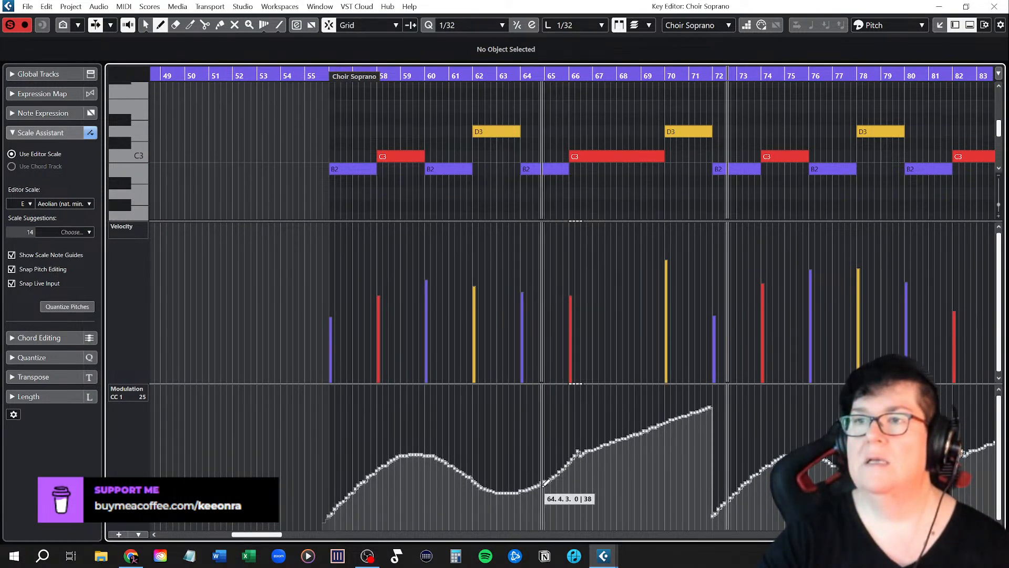
pyautogui.moveTo(545, 481)
pyautogui.mouseDown()
pyautogui.moveTo(584, 447)
pyautogui.moveTo(629, 432)
pyautogui.moveTo(701, 472)
pyautogui.moveTo(730, 469)
pyautogui.moveTo(808, 416)
pyautogui.mouseUp()
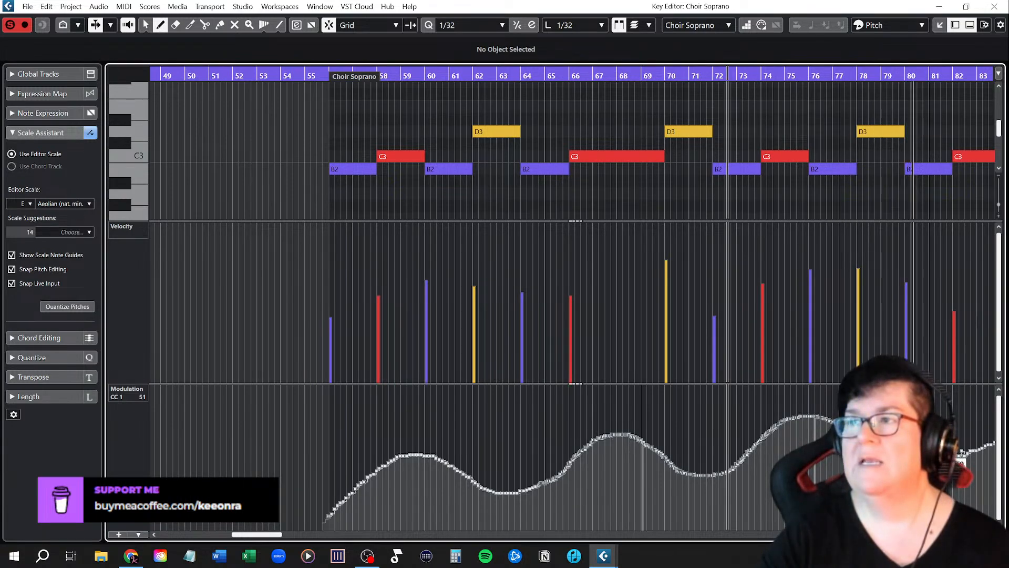
pyautogui.moveTo(959, 455)
pyautogui.mouseDown()
pyautogui.moveTo(739, 444)
pyautogui.moveTo(405, 449)
pyautogui.moveTo(521, 405)
pyautogui.moveTo(565, 409)
pyautogui.moveTo(626, 441)
pyautogui.moveTo(689, 406)
pyautogui.moveTo(842, 391)
pyautogui.mouseUp()
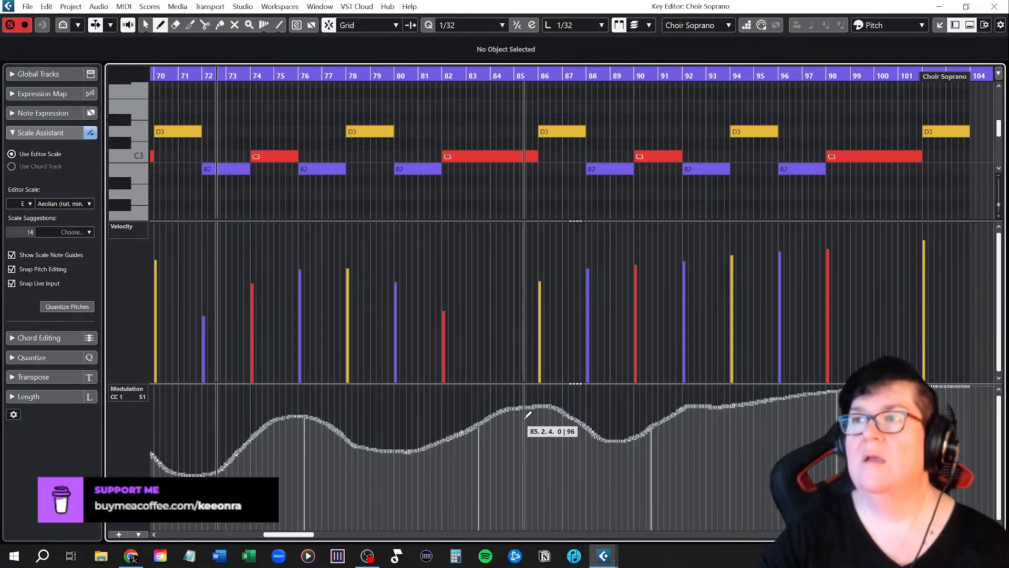
pyautogui.moveTo(690, 405); pyautogui.dragTo(871, 385)
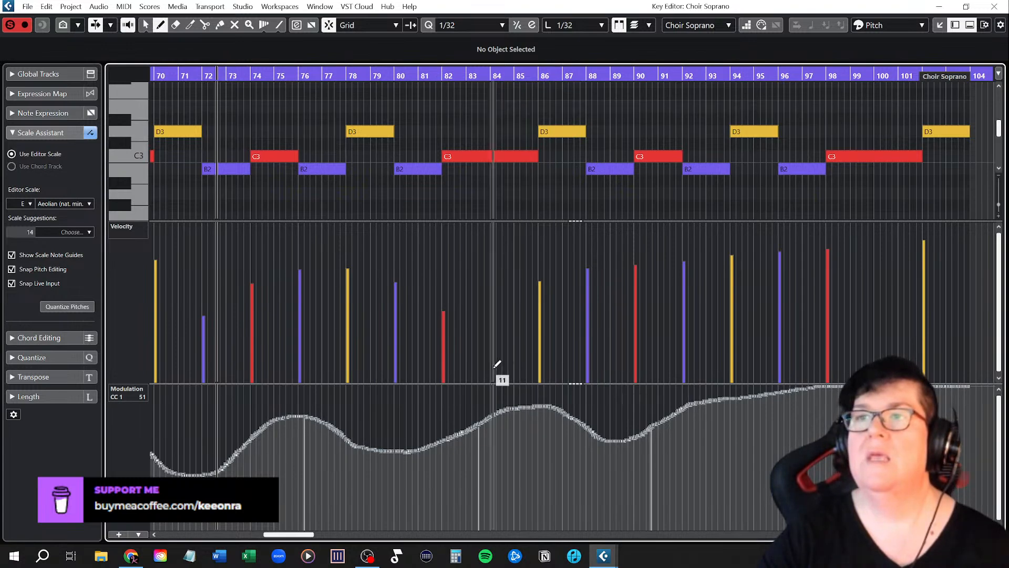
pyautogui.rightClick(470, 400)
pyautogui.click(453, 398)
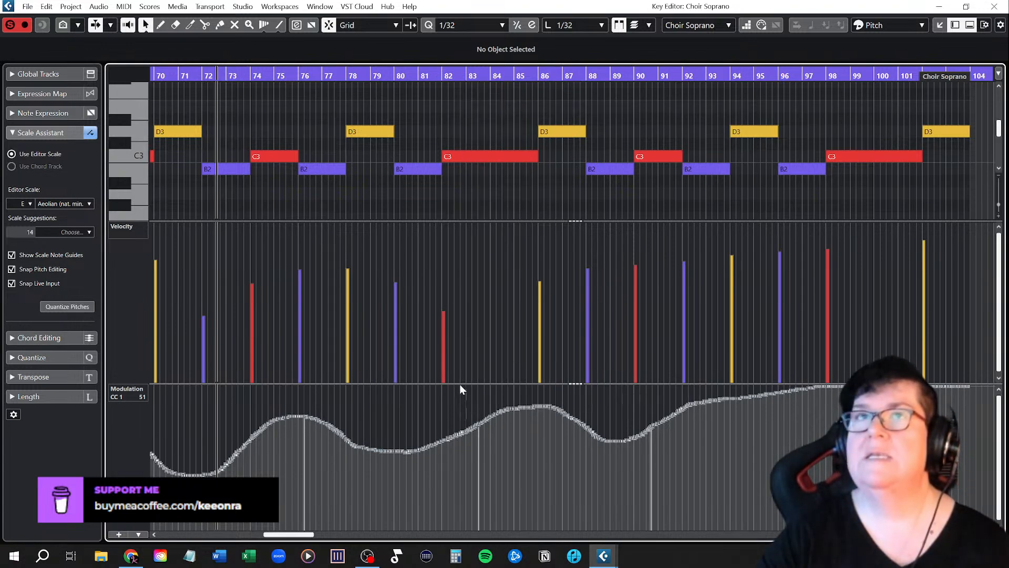
# Step: Play the Choir Soprano part from its start and lower the velocities of D3 at bar 70, B2 at bar 88 and C3 at bar 90
pyautogui.scroll(-5, 283, 360)
pyautogui.hscroll(-3, 287, 361)
pyautogui.click(268, 76)
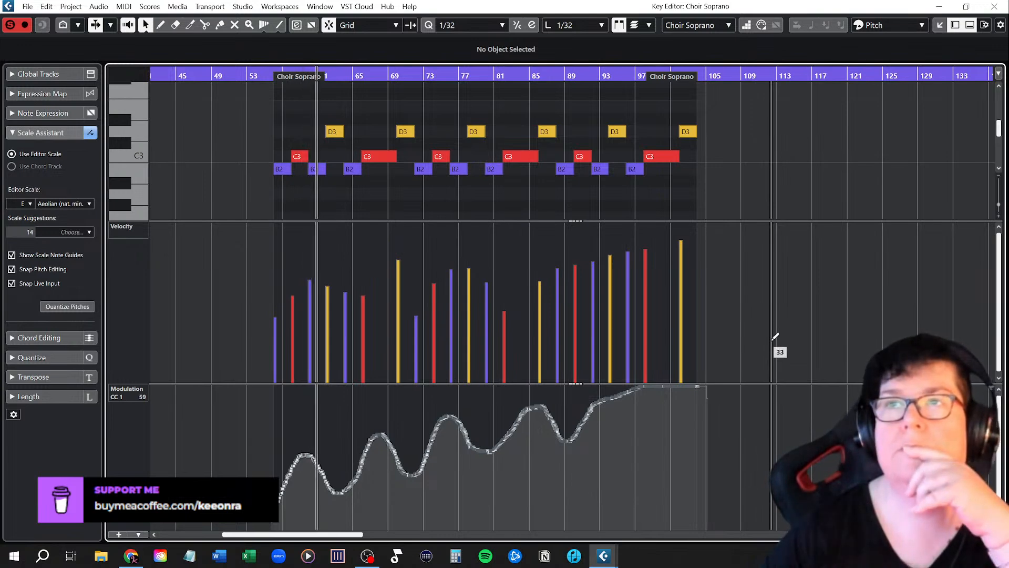
pyautogui.moveTo(401, 262); pyautogui.dragTo(404, 284)
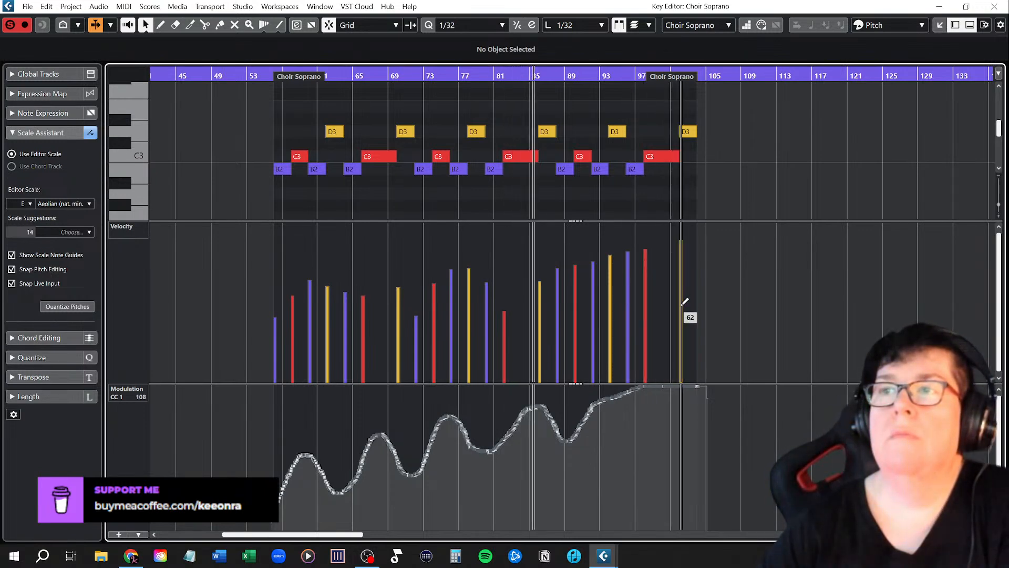
pyautogui.click(564, 292)
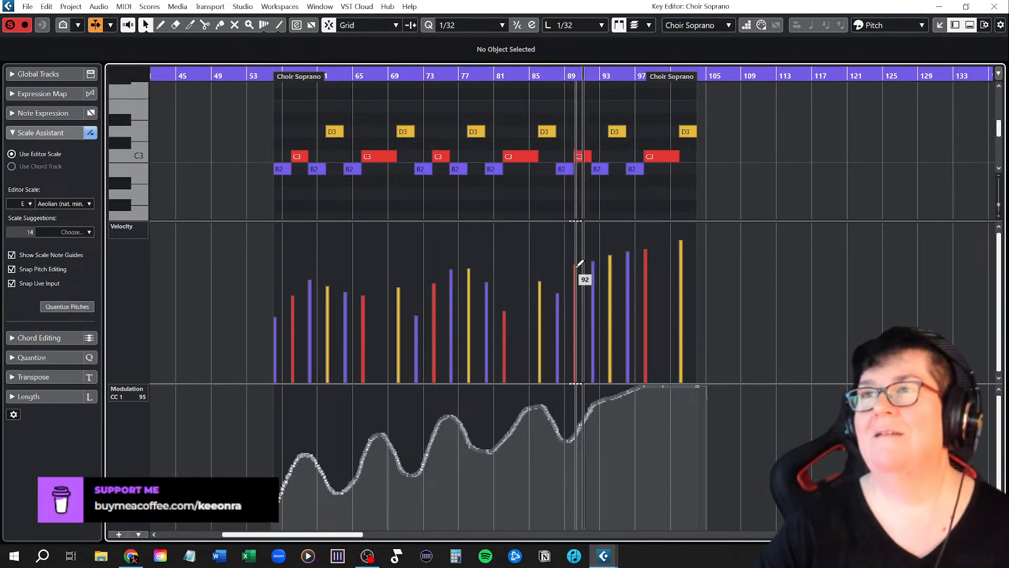
pyautogui.moveTo(575, 269); pyautogui.dragTo(576, 288)
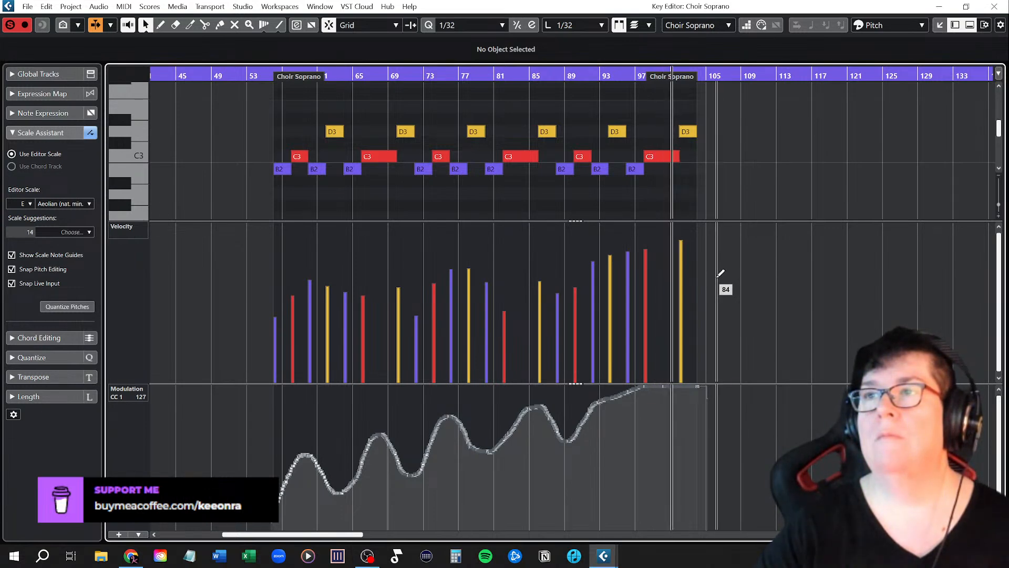
# Step: Stop playback, copy the Choir Soprano's entire CC 1 modulation curve, and set the project cursor to the Breakdown's start at bar 56
pyautogui.rightClick(717, 276)
pyautogui.click(717, 276)
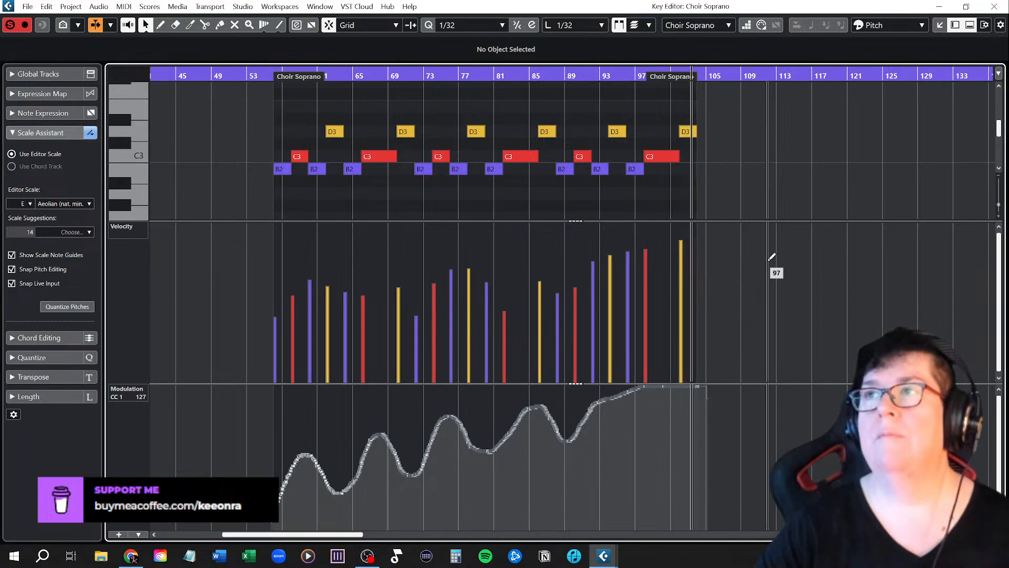
pyautogui.press('space')
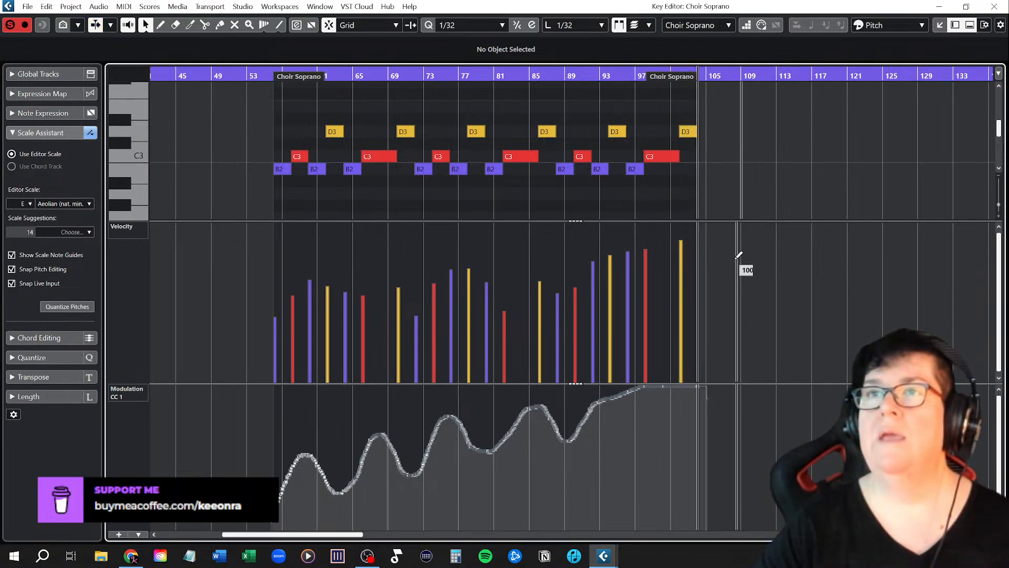
pyautogui.moveTo(245, 386); pyautogui.dragTo(741, 536)
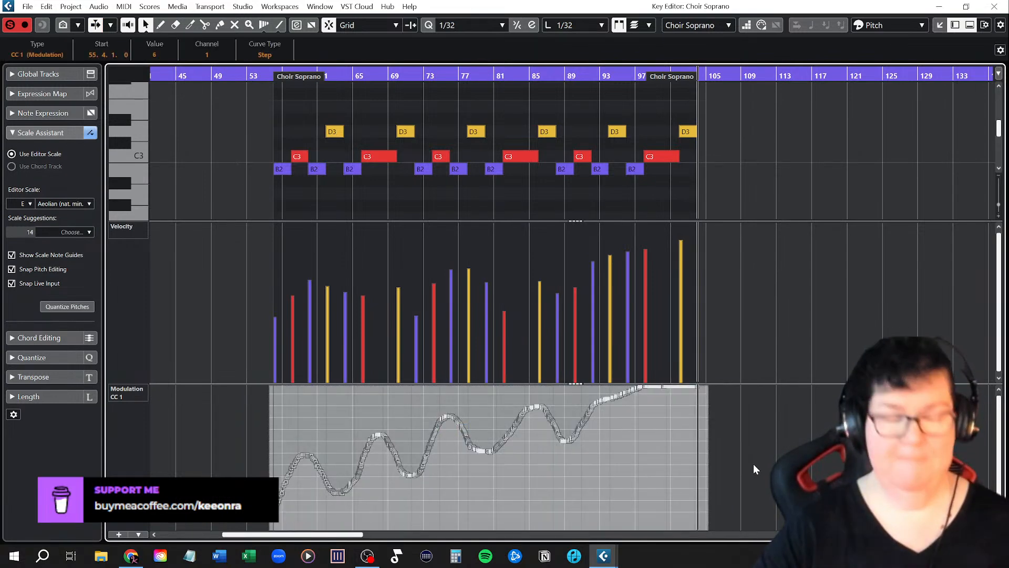
pyautogui.click(996, 7)
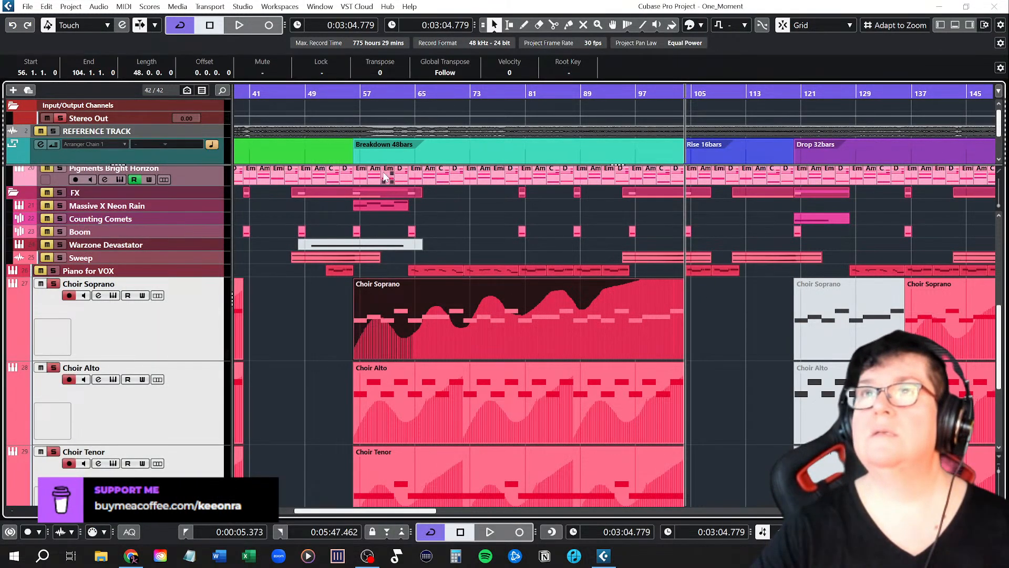
pyautogui.click(354, 94)
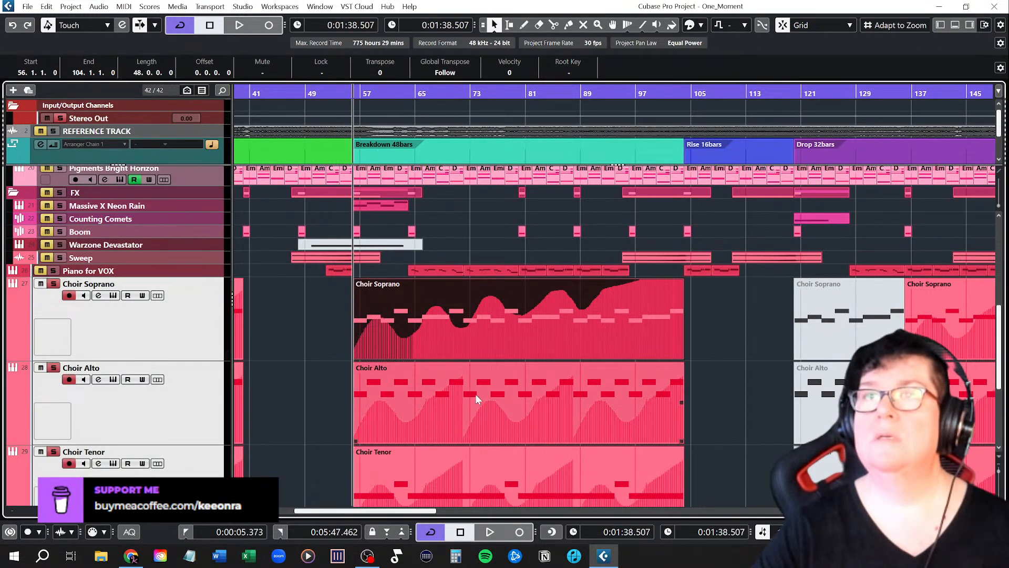
# Step: Replace the Breakdown Choir Alto part's CC 1 modulation with the curve copied from the Choir Soprano
pyautogui.click(500, 408)
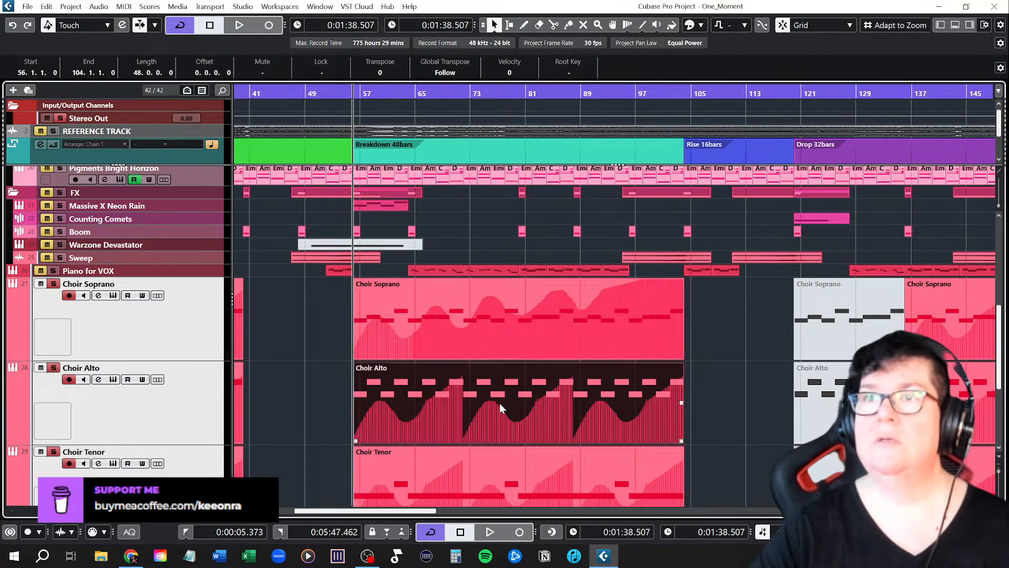
pyautogui.doubleClick(490, 404)
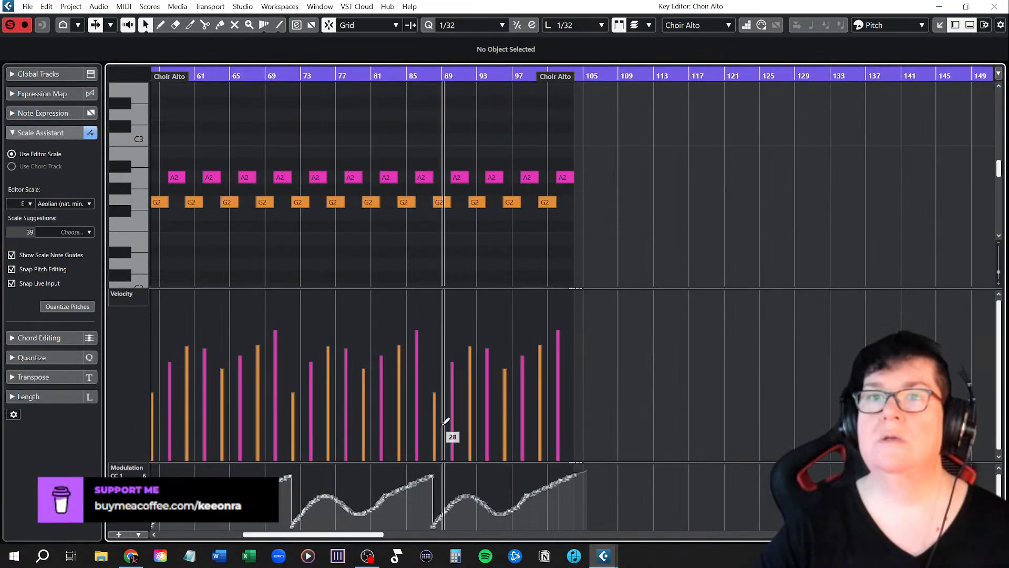
pyautogui.moveTo(324, 535); pyautogui.dragTo(298, 535)
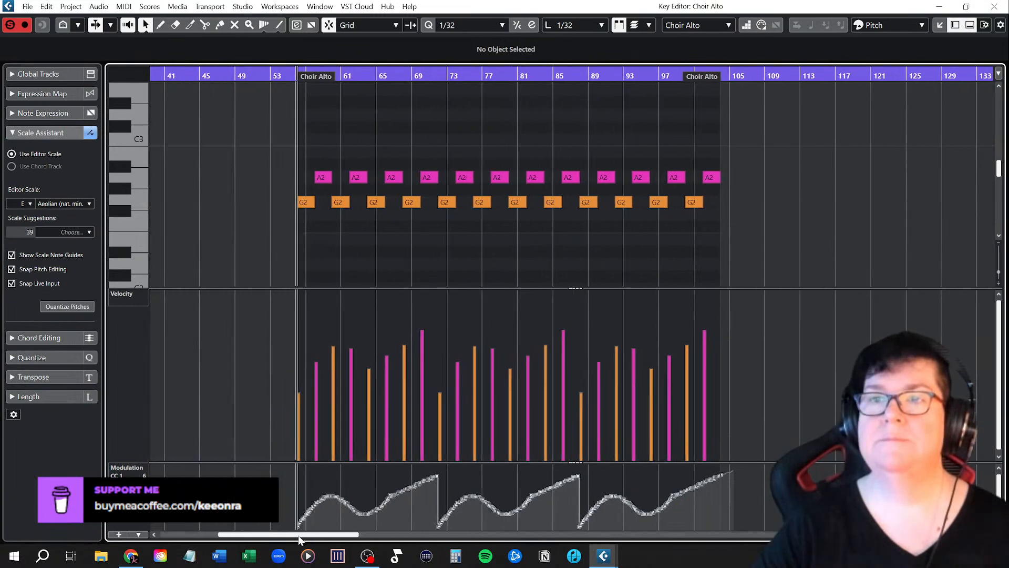
pyautogui.moveTo(282, 466); pyautogui.dragTo(770, 530)
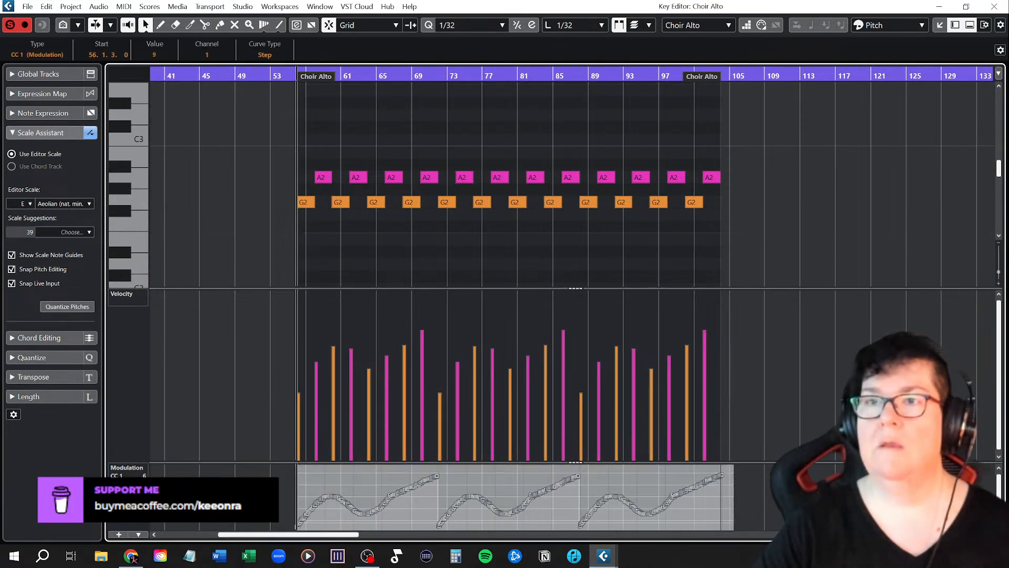
pyautogui.press('Delete')
pyautogui.hotkey('ctrl', 'z')
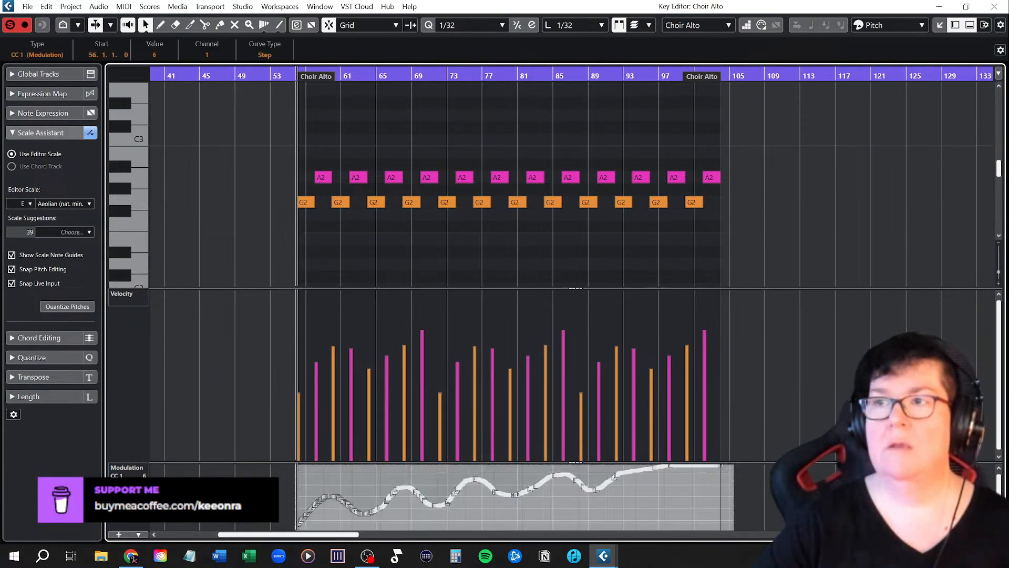
pyautogui.click(994, 6)
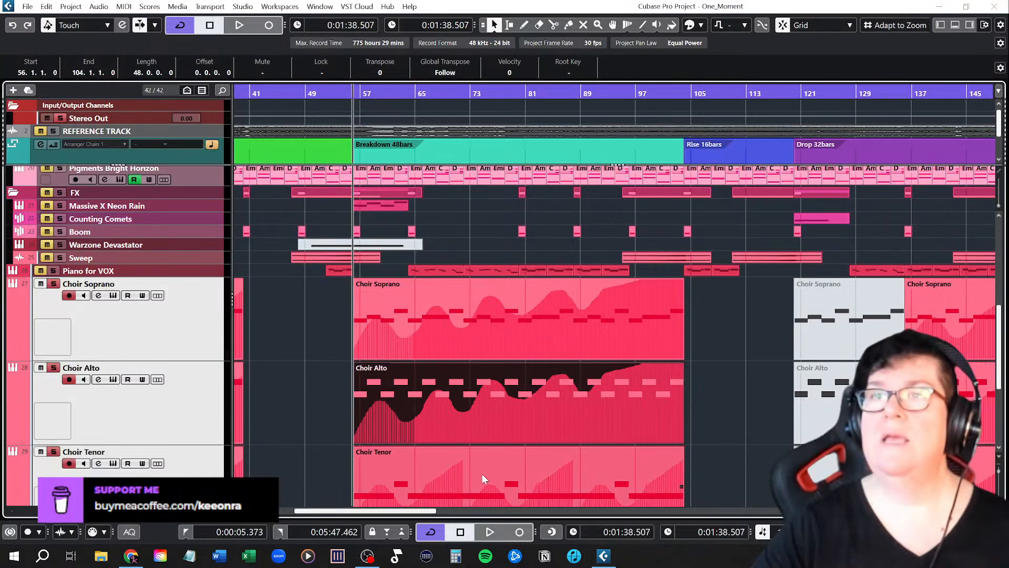
# Step: Replace the Breakdown Choir Tenor part's CC 1 modulation with the copied Choir Soprano curve
pyautogui.scroll(-3, 475, 476)
pyautogui.doubleClick(465, 371)
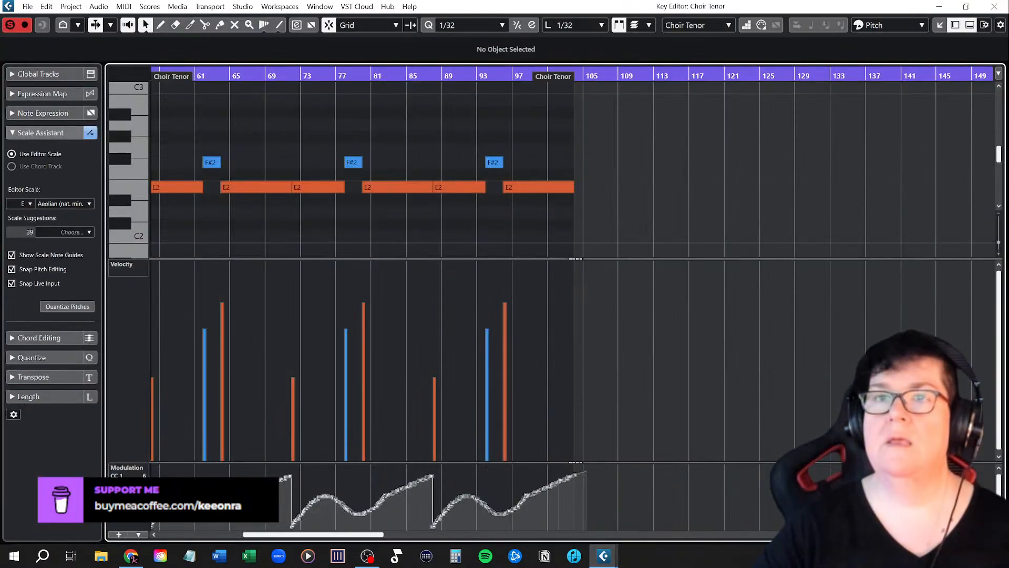
pyautogui.hscroll(-2, 465, 371)
pyautogui.moveTo(229, 468); pyautogui.dragTo(320, 374)
pyautogui.moveTo(212, 356); pyautogui.dragTo(671, 530)
pyautogui.press('Delete')
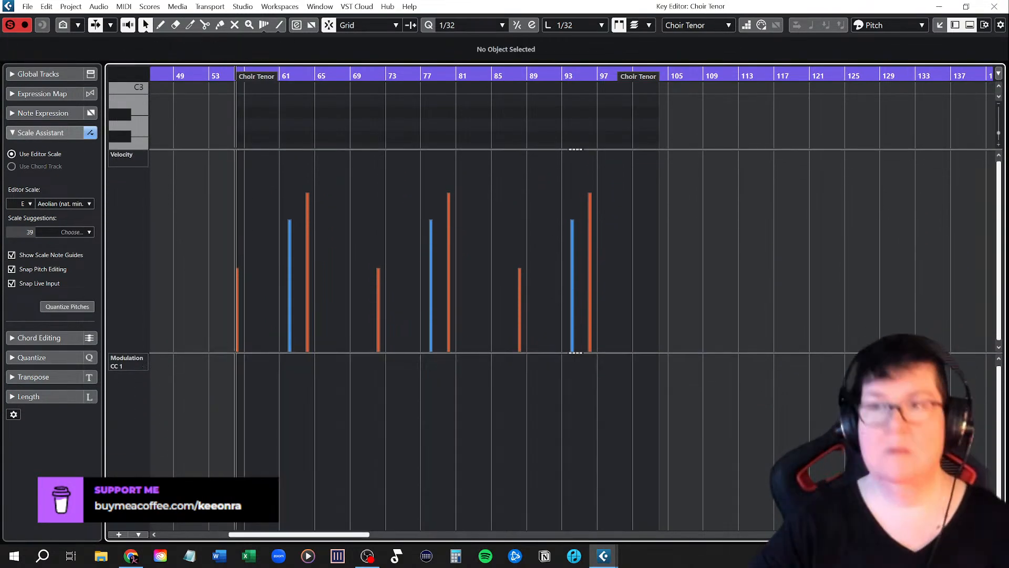
pyautogui.hotkey('ctrl', 'v')
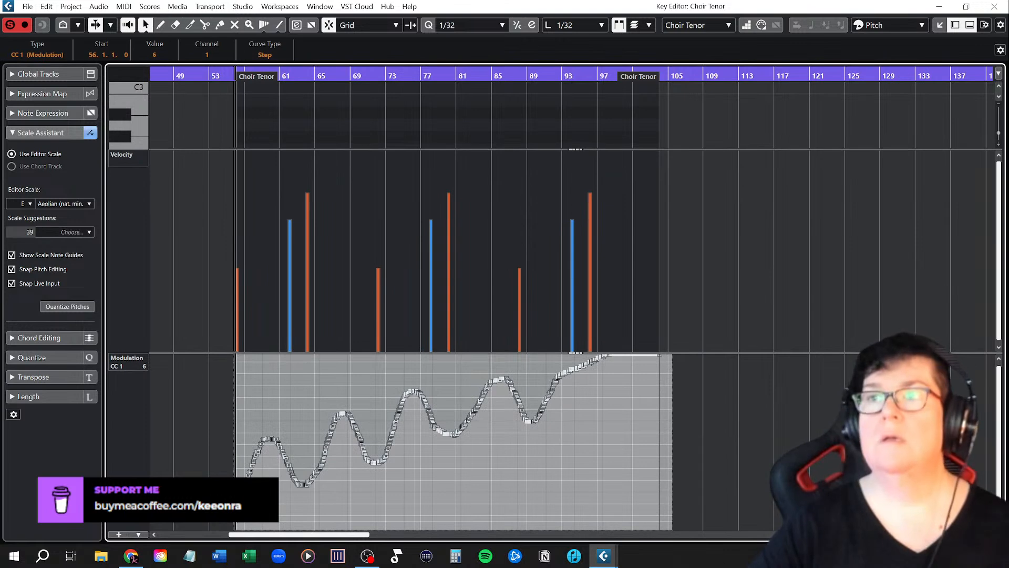
pyautogui.click(998, 6)
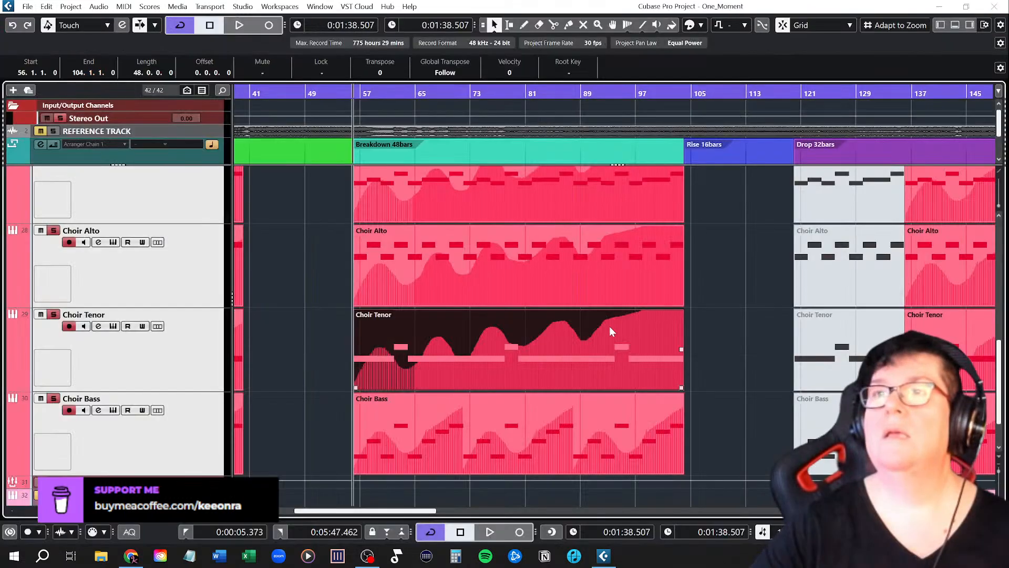
# Step: Replace the Breakdown Choir Bass part's CC 1 modulation with the copied Choir Soprano curve
pyautogui.click(444, 419)
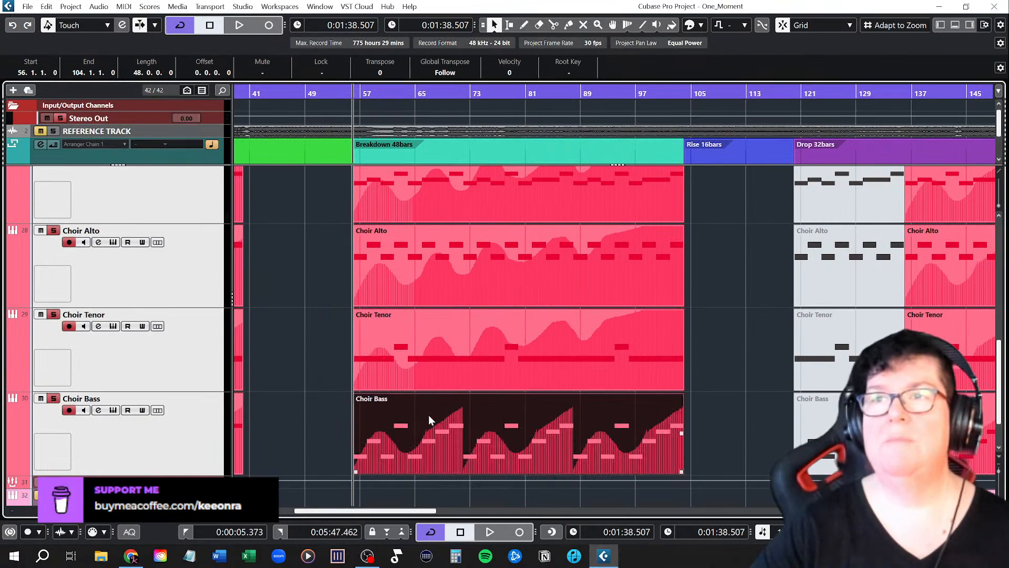
pyautogui.doubleClick(428, 414)
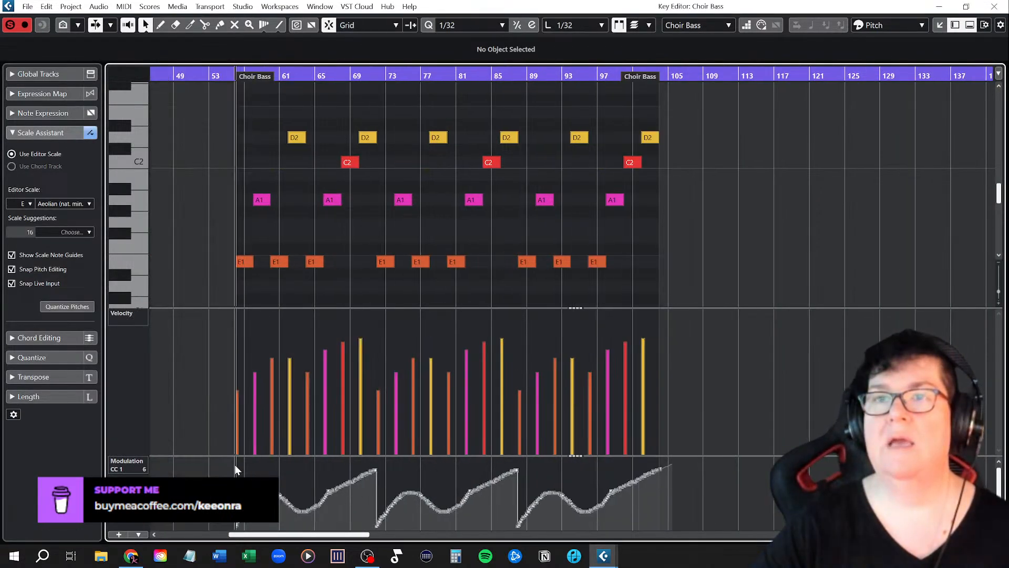
pyautogui.moveTo(234, 458); pyautogui.dragTo(757, 526)
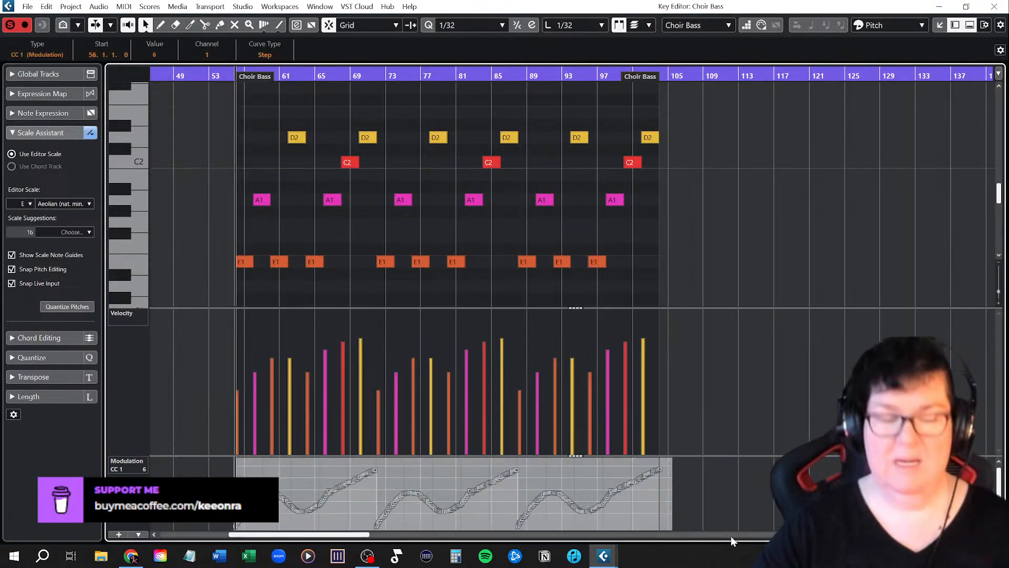
pyautogui.press('Delete')
pyautogui.hotkey('ctrl', 'v')
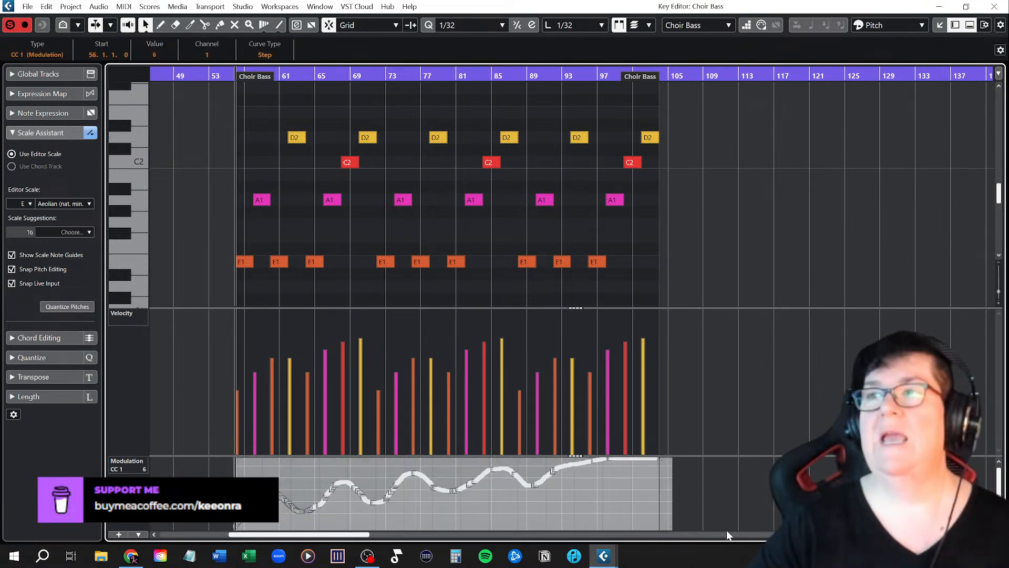
pyautogui.click(994, 6)
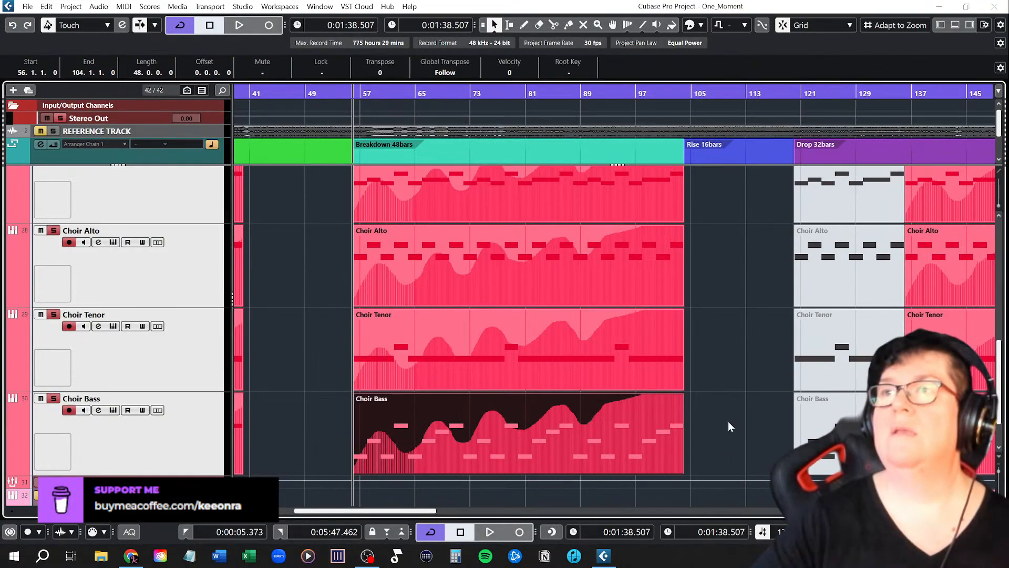
# Step: Reduce the height of the four choir tracks and listen to their soloed Breakdown parts from bar 56
pyautogui.click(711, 358)
pyautogui.hscroll(-3, 720, 444)
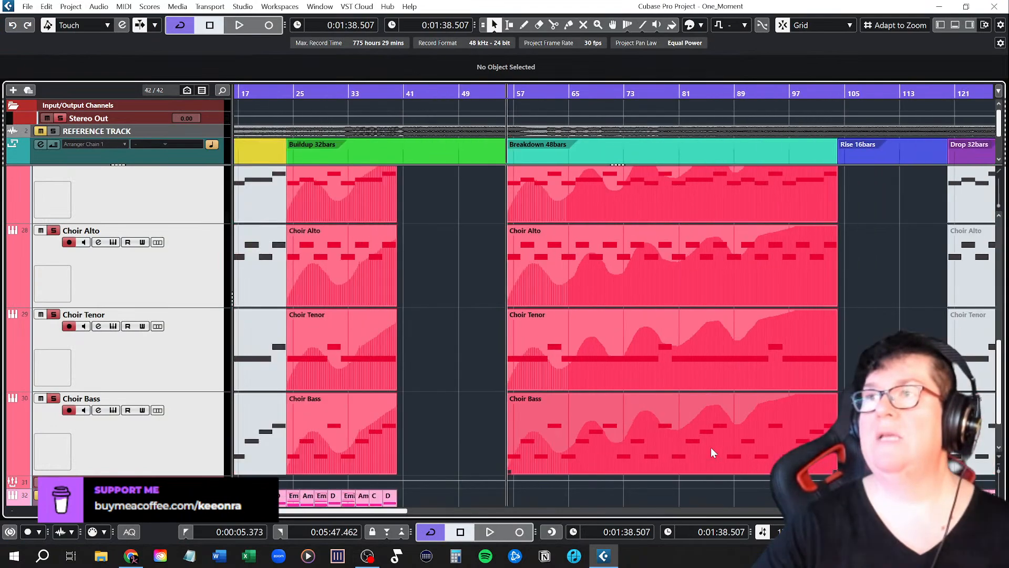
pyautogui.hscroll(4, 717, 450)
pyautogui.scroll(-3, 591, 458)
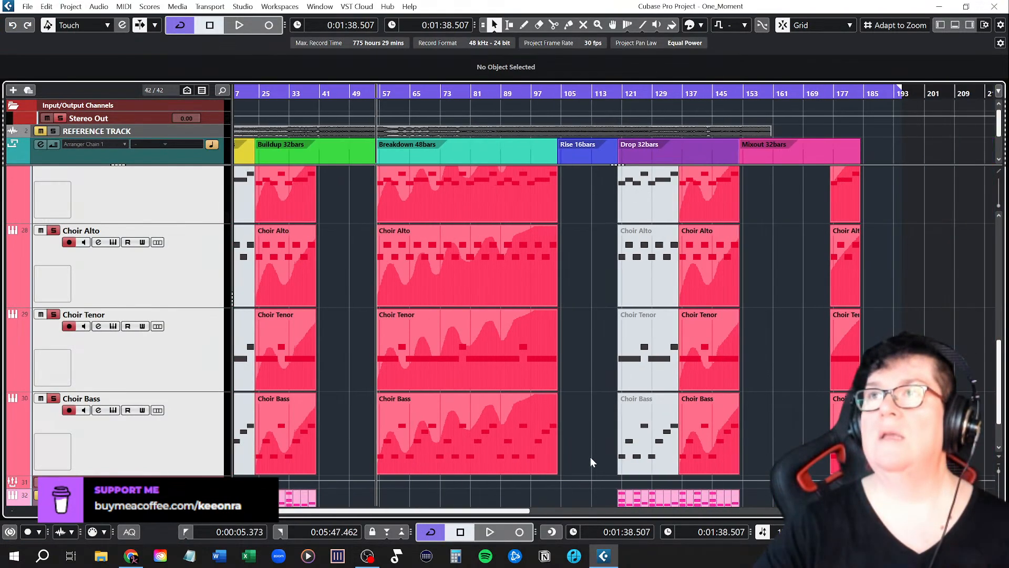
pyautogui.scroll(-3, 589, 456)
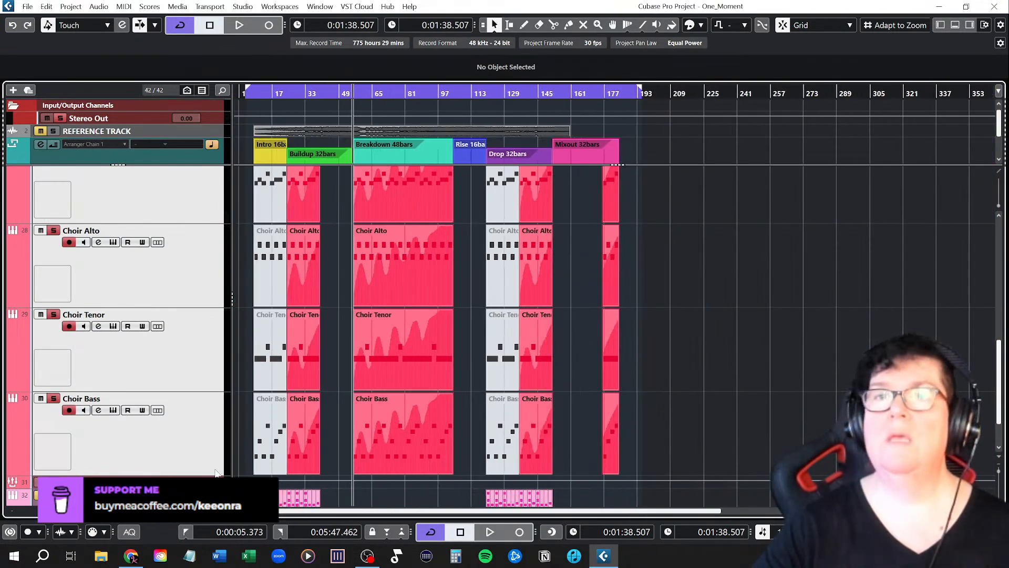
pyautogui.moveTo(210, 472); pyautogui.dragTo(216, 392)
pyautogui.scroll(5, 214, 405)
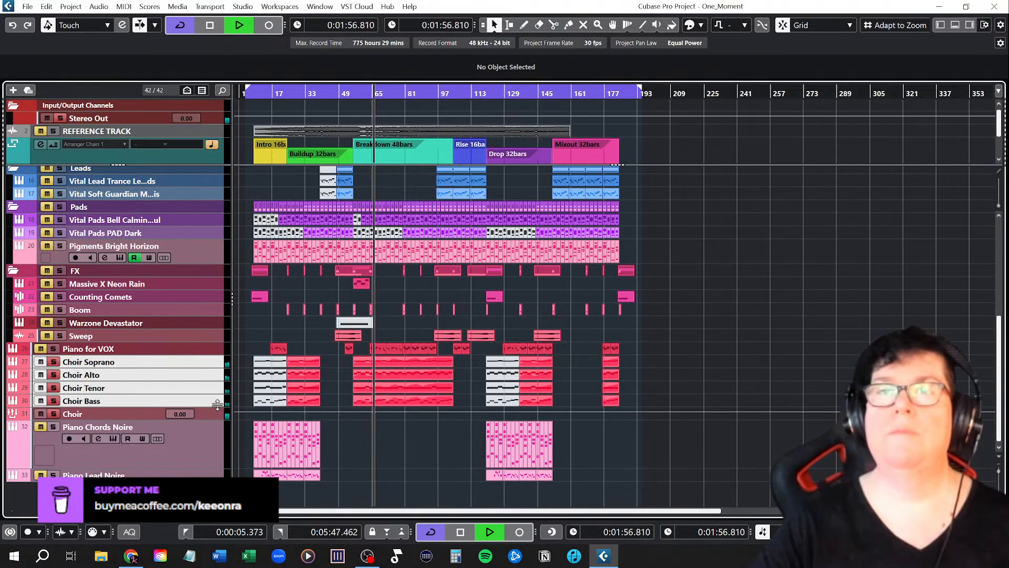
pyautogui.moveTo(216, 407); pyautogui.dragTo(216, 442)
pyautogui.scroll(-5, 460, 438)
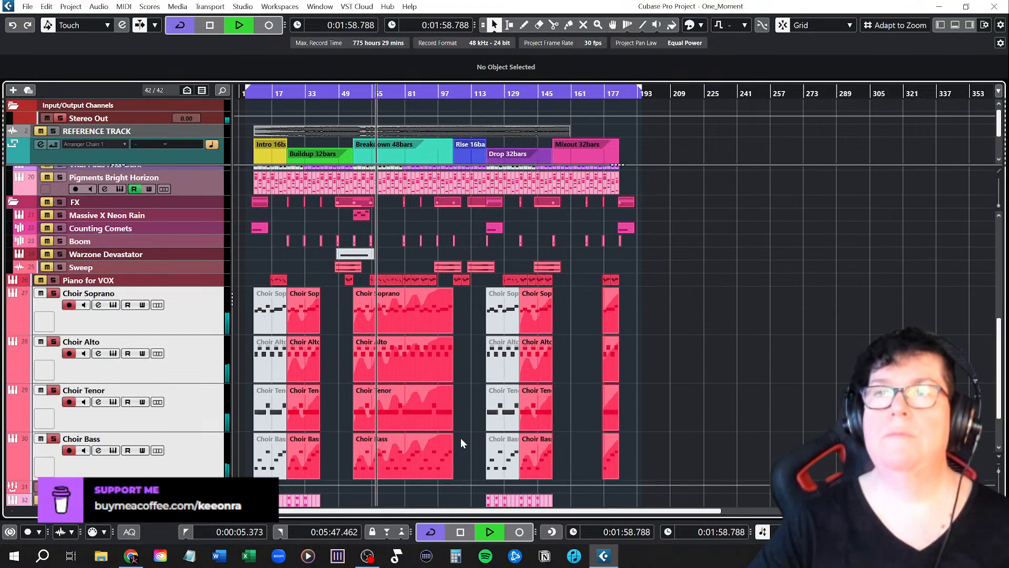
pyautogui.keyDown('ctrl'); pyautogui.scroll(4, 410, 425); pyautogui.keyUp('ctrl')
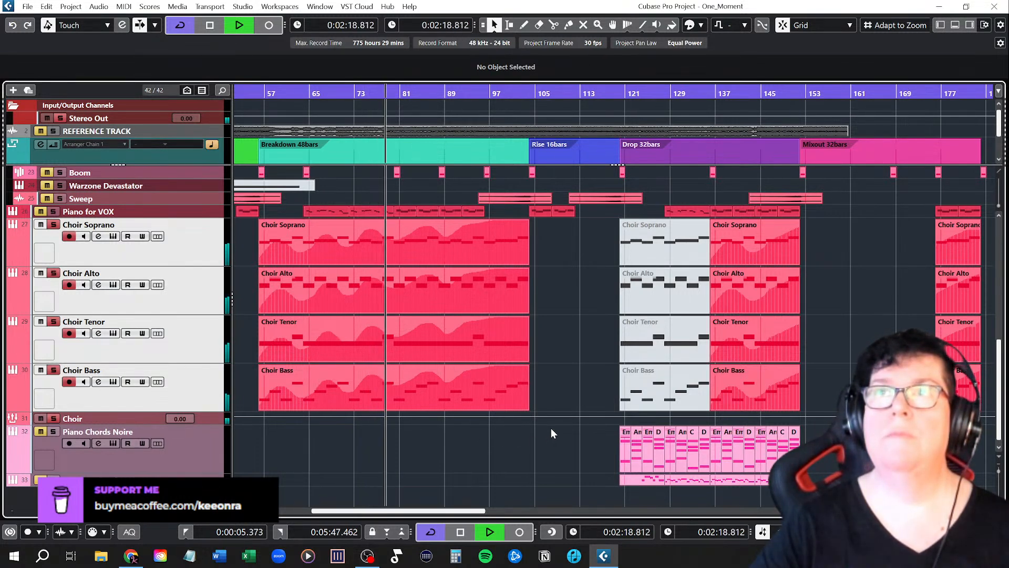
pyautogui.press('space')
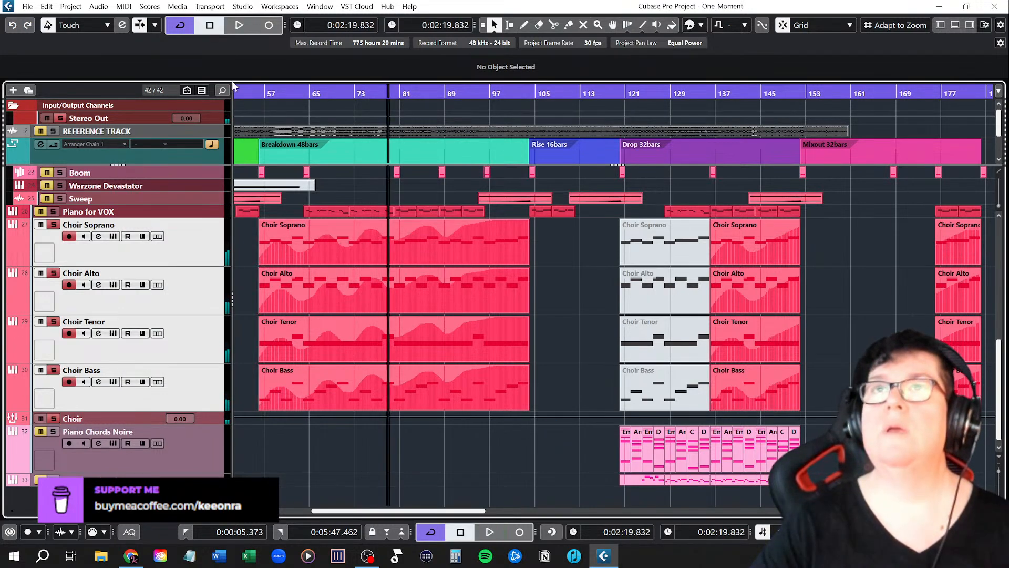
# Step: Turn off solo on the four choir tracks and play the full arrangement from a few bars before the Breakdown
pyautogui.scroll(-3, 247, 267)
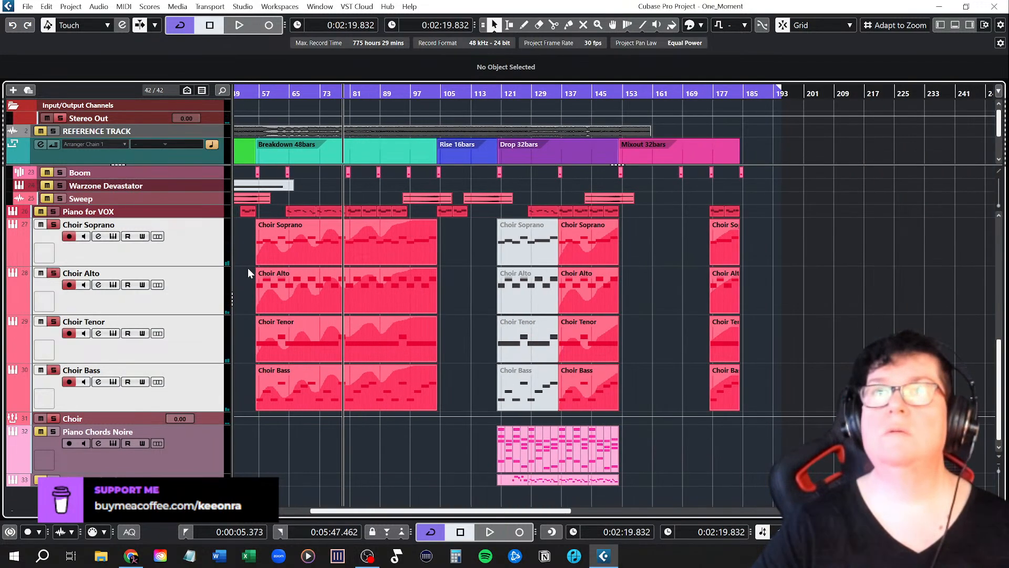
pyautogui.scroll(-2, 248, 268)
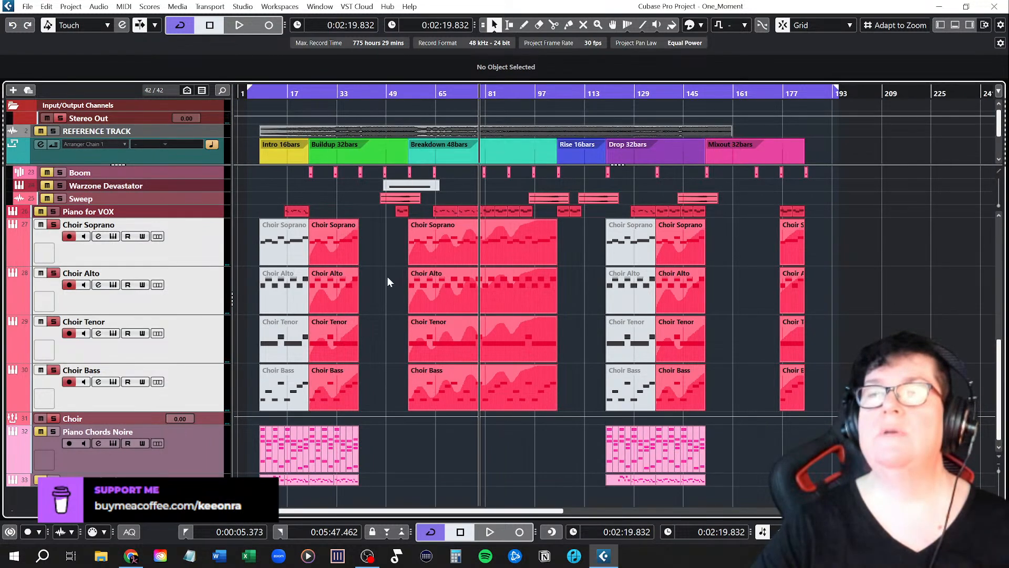
pyautogui.scroll(5, 376, 320)
pyautogui.scroll(2, 375, 319)
pyautogui.click(467, 95)
pyautogui.press('space')
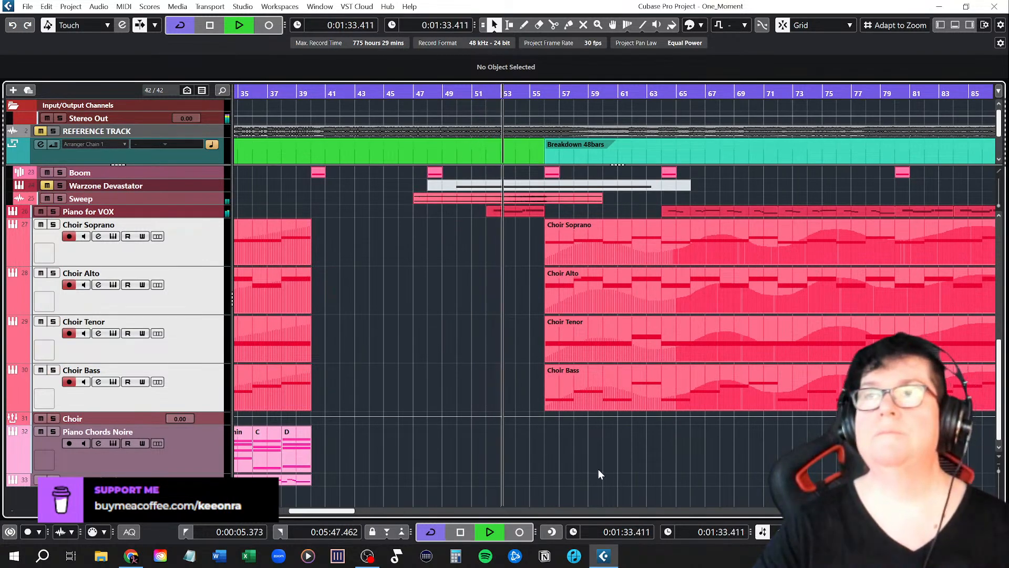
# Step: Shrink the heights of all tracks and check which instruments play alongside the choir in the Breakdown during playback
pyautogui.scroll(-2, 661, 443)
pyautogui.press('f')
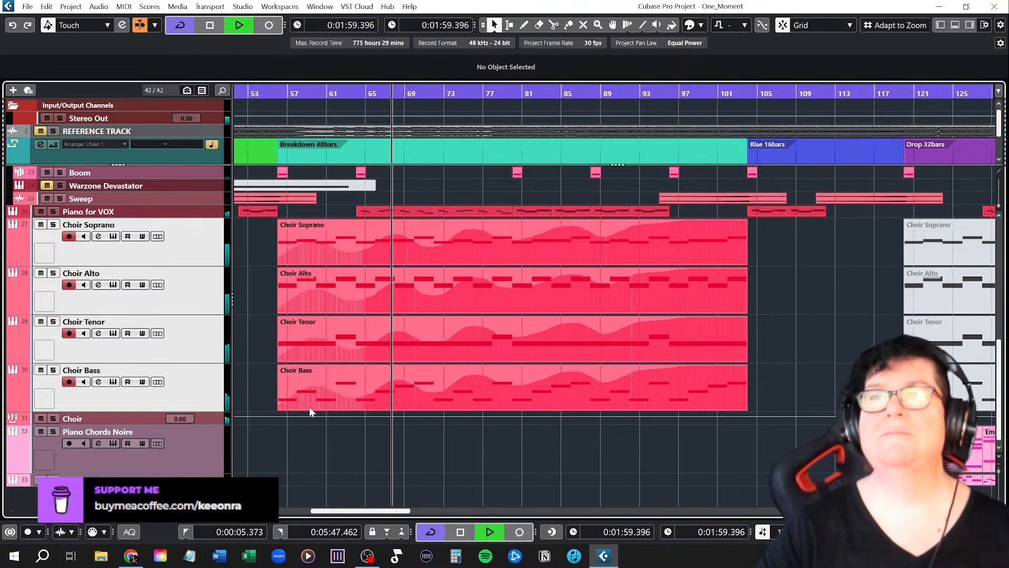
pyautogui.hotkey('shift', 'g')
pyautogui.hotkey('shift', 'g')
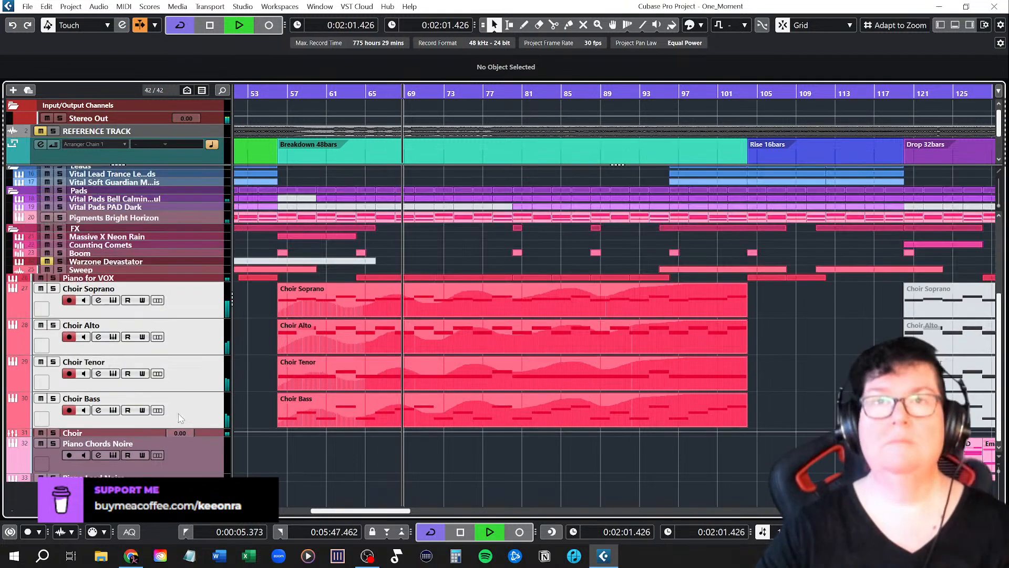
pyautogui.scroll(2, 360, 465)
pyautogui.scroll(1, 361, 461)
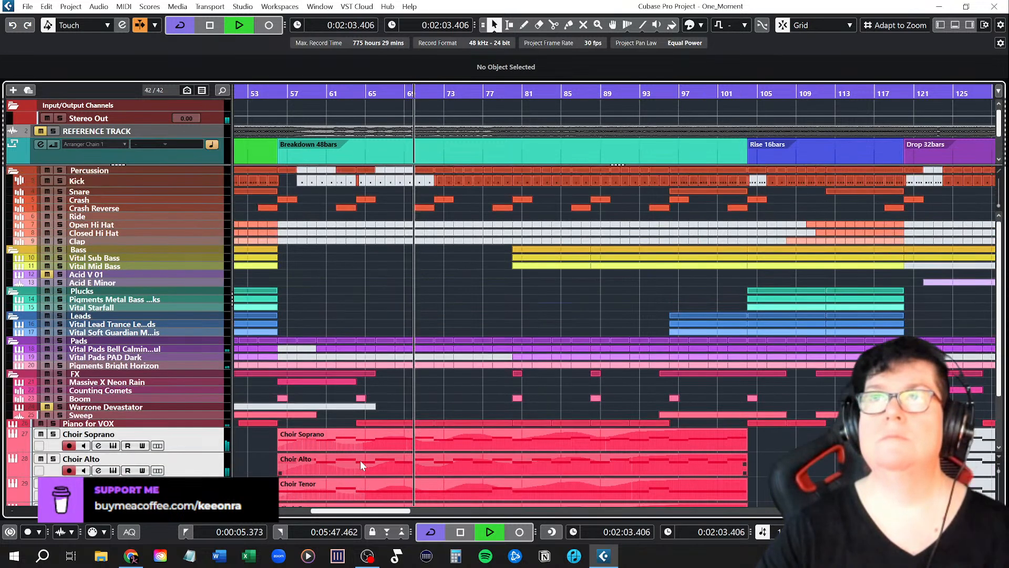
pyautogui.scroll(-5, 361, 459)
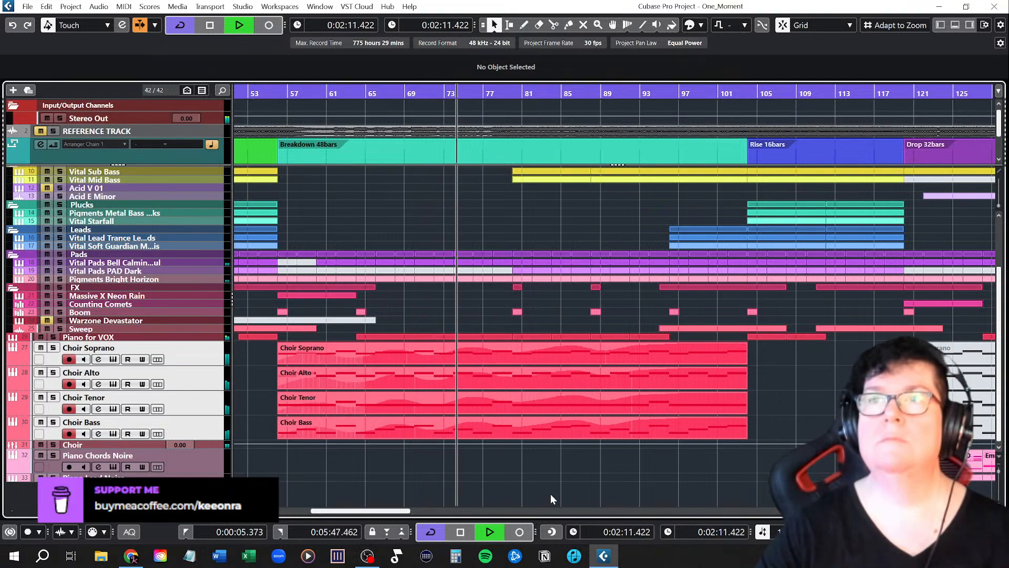
pyautogui.scroll(3, 550, 494)
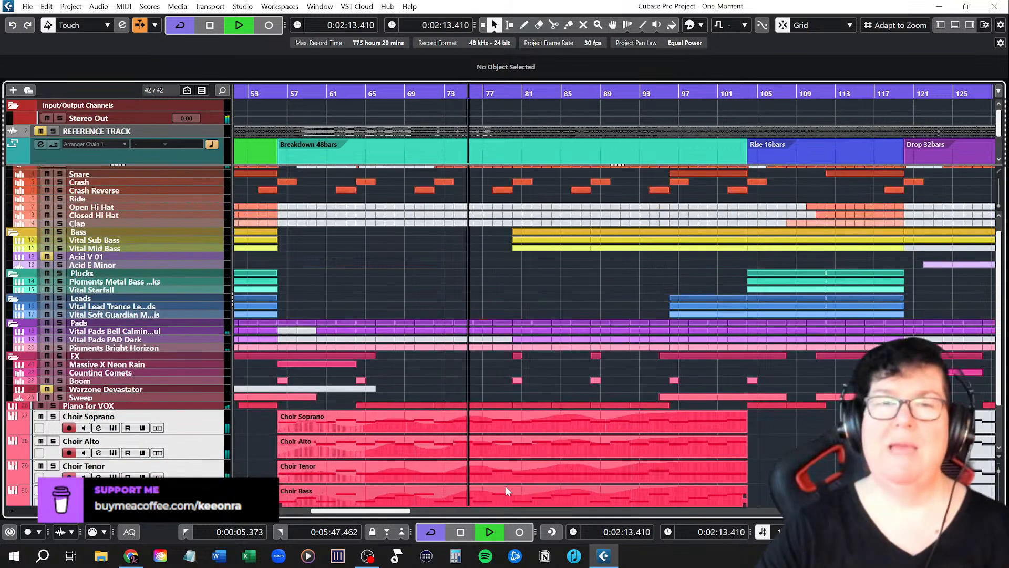
# Step: Listen to the rest of the Breakdown up to the Rise and select only the Choir Soprano track
pyautogui.scroll(1, 547, 468)
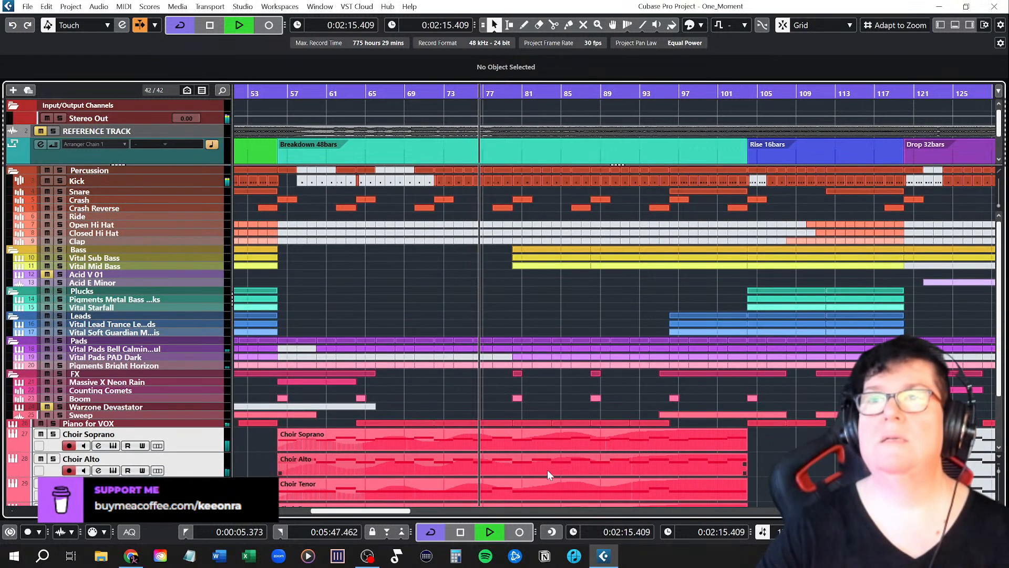
pyautogui.scroll(-3, 548, 470)
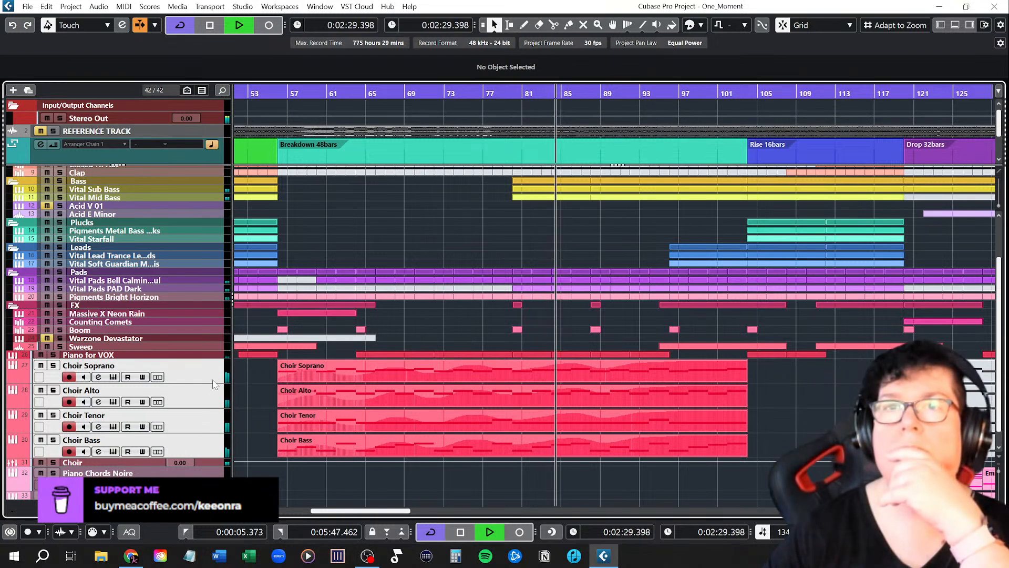
pyautogui.click(192, 371)
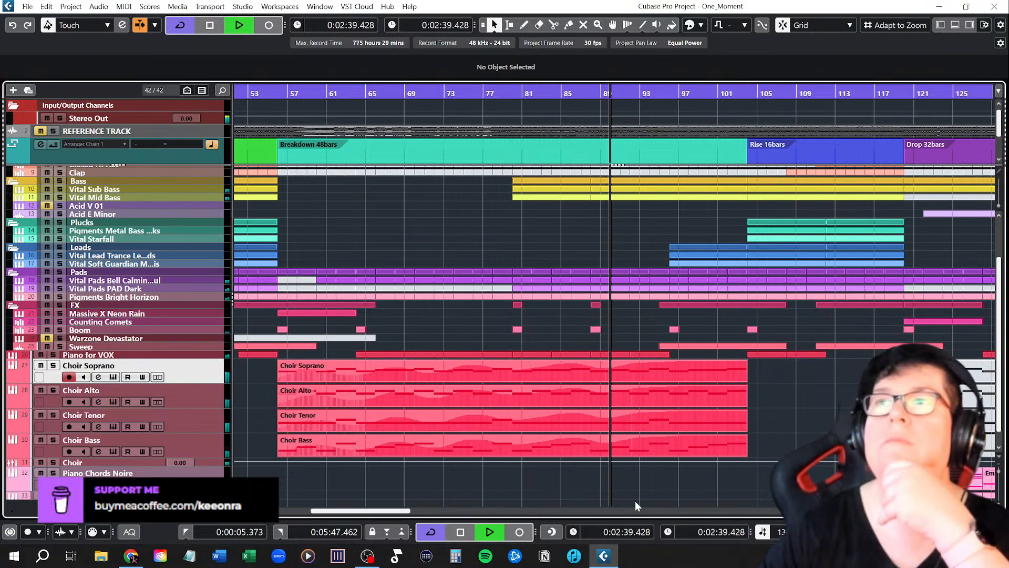
pyautogui.scroll(3, 636, 494)
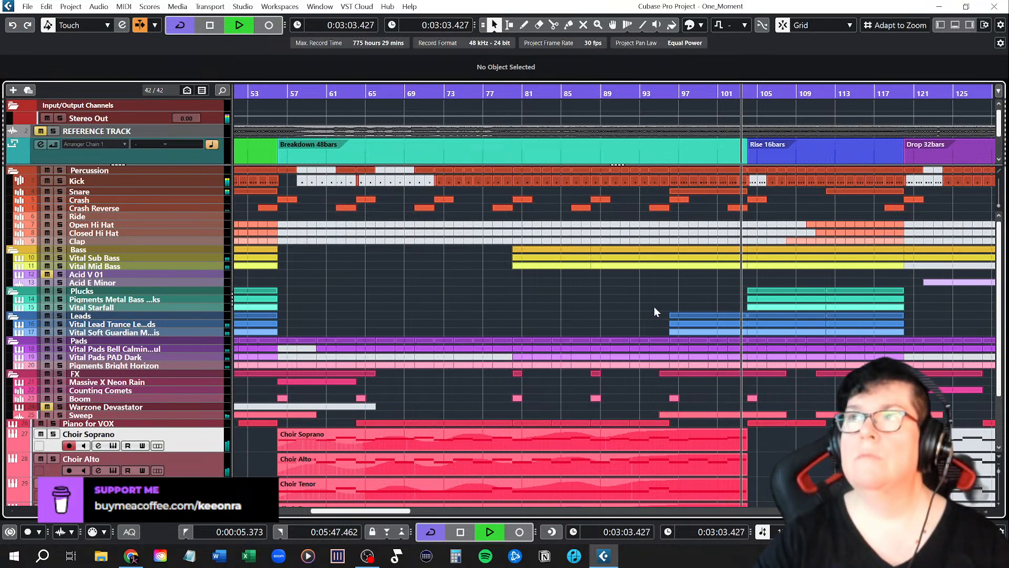
# Step: Stop playback at the start of the Rise and save the project
pyautogui.press('space')
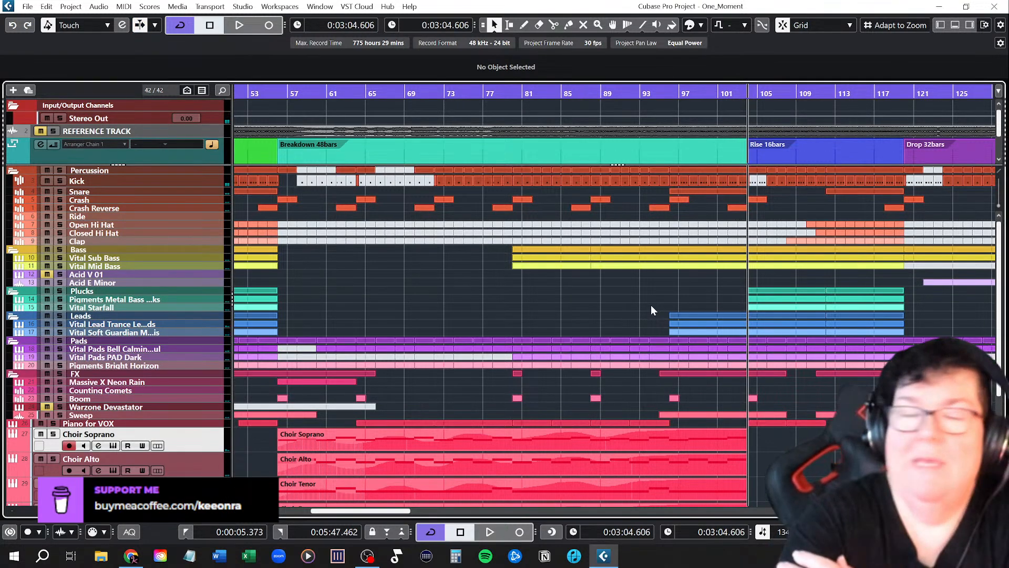
pyautogui.click(32, 6)
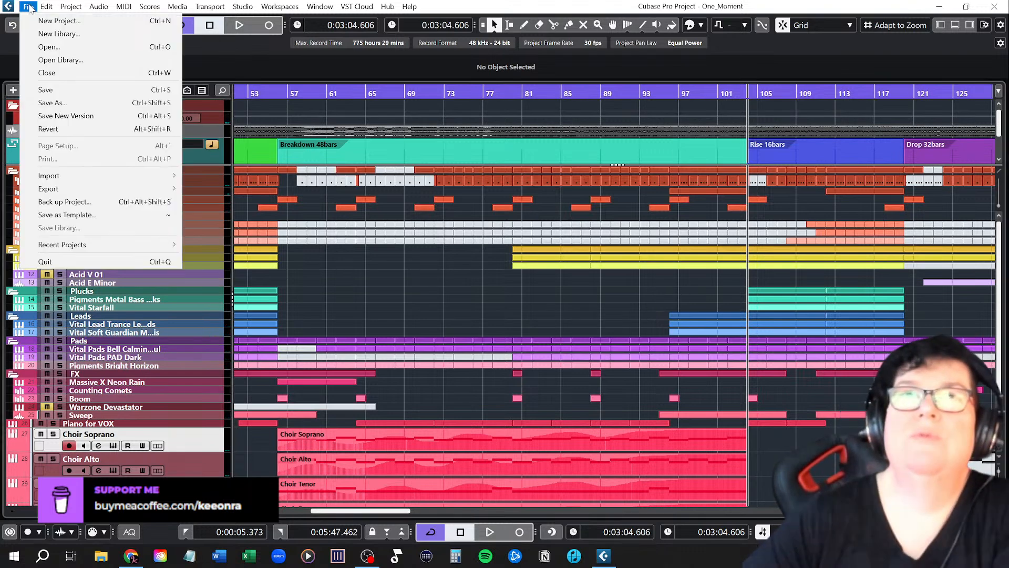
pyautogui.click(51, 89)
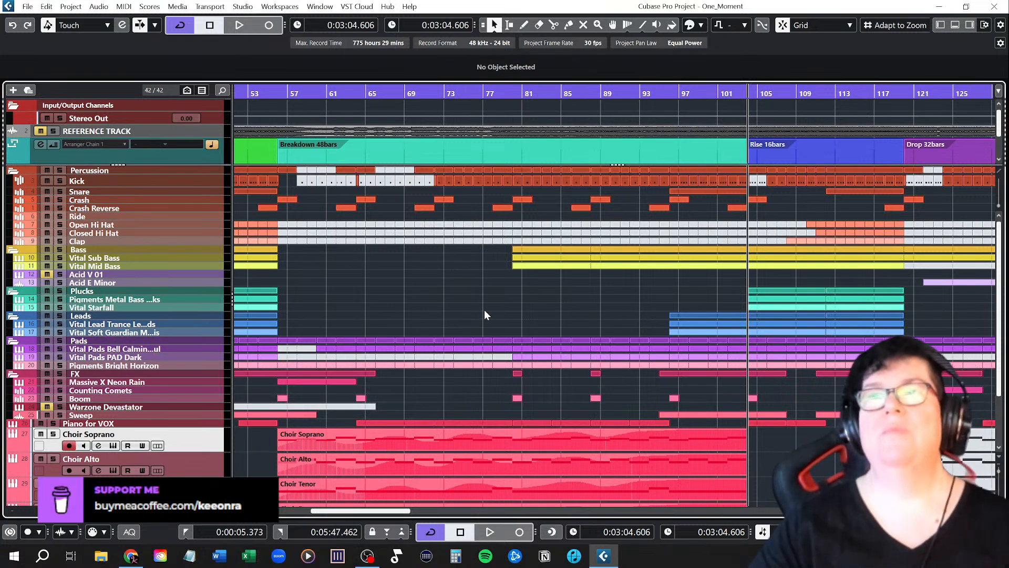
# Step: Examine the arrangement from the Intro to the Mixout and compare which instrument groups play in each section
pyautogui.scroll(-2, 540, 304)
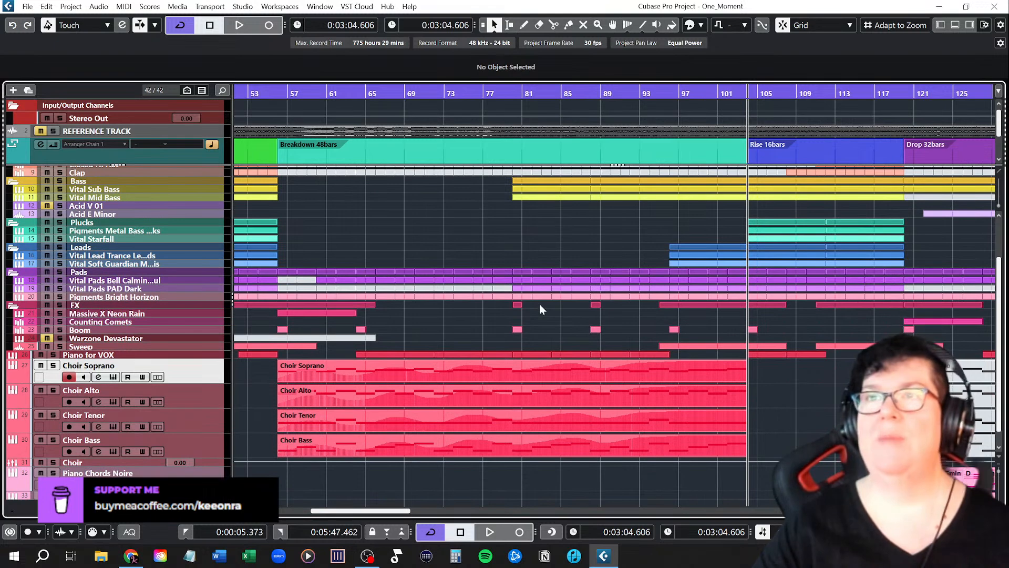
pyautogui.scroll(2, 541, 304)
pyautogui.scroll(-3, 544, 308)
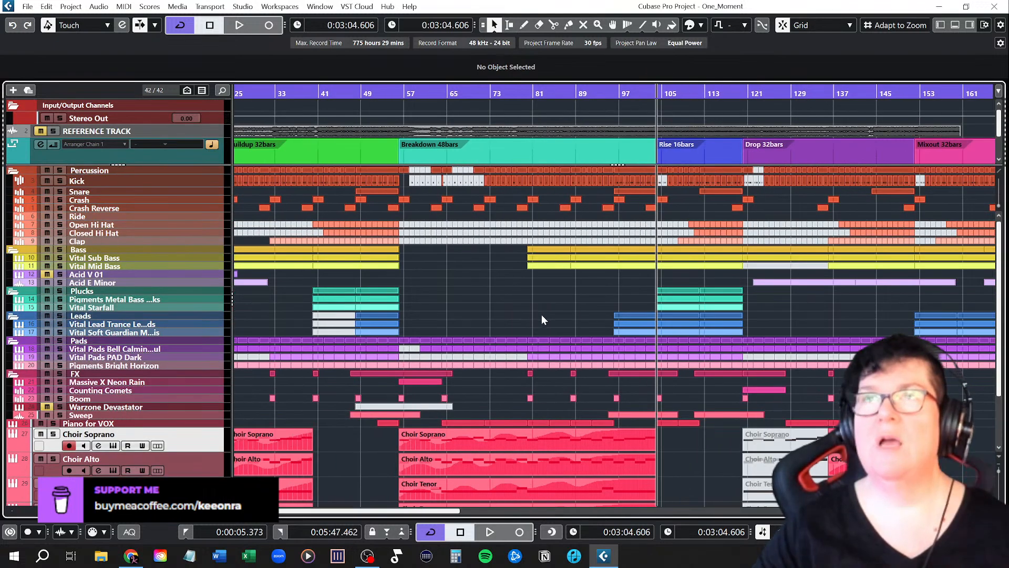
pyautogui.hscroll(-3, 529, 315)
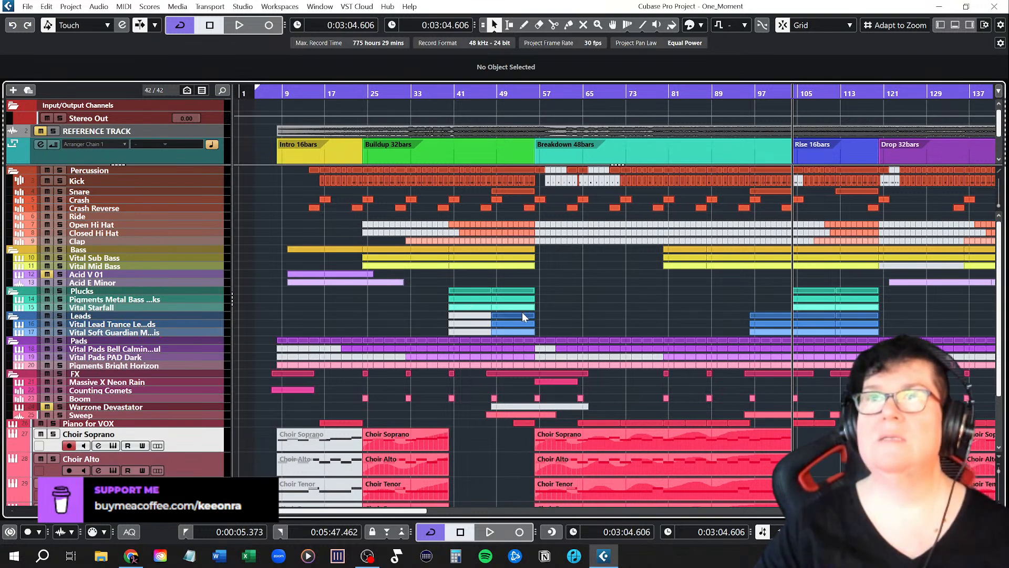
pyautogui.hscroll(5, 593, 374)
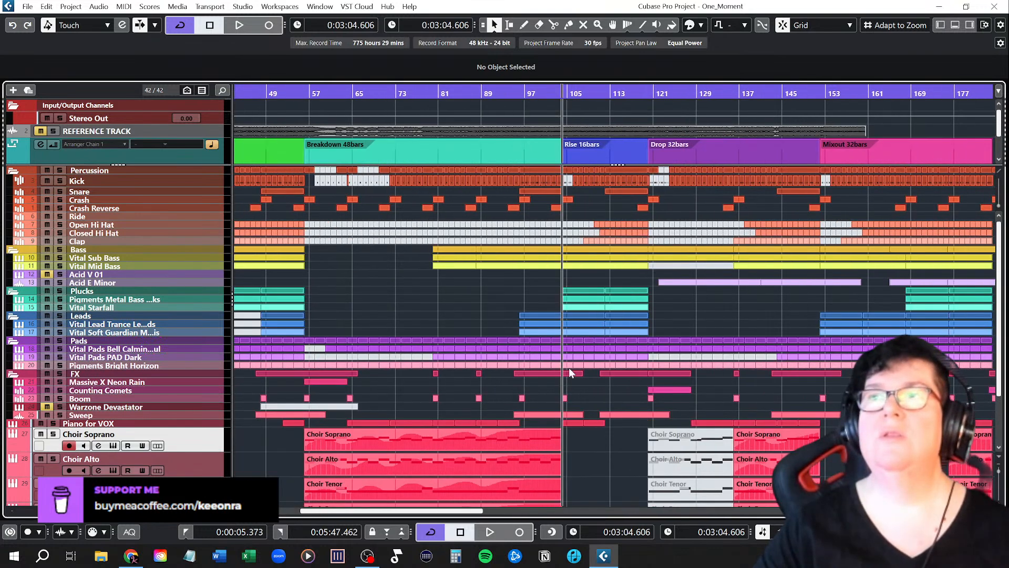
pyautogui.hscroll(5, 488, 359)
pyautogui.hscroll(-7, 475, 359)
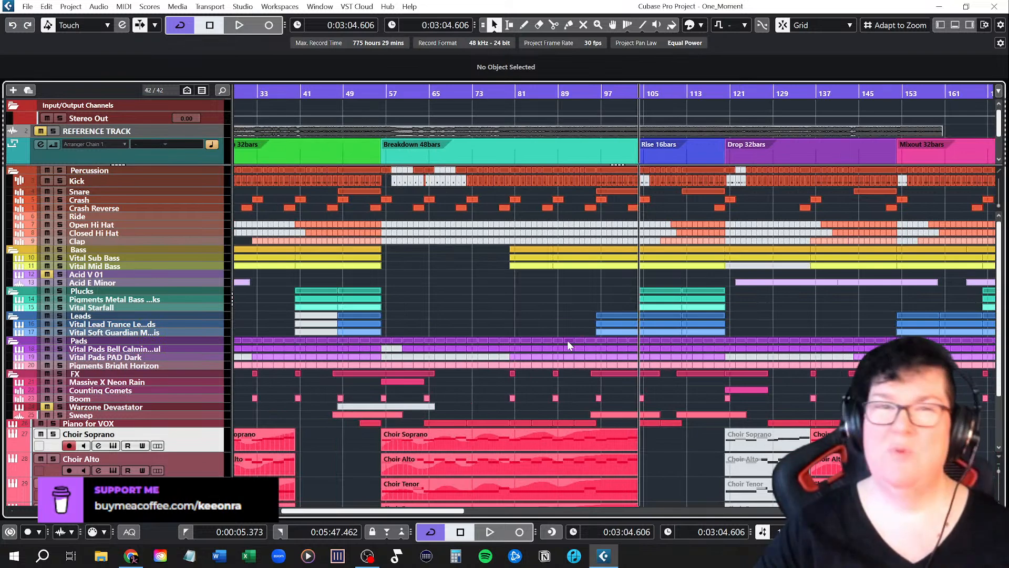
pyautogui.scroll(2, 567, 342)
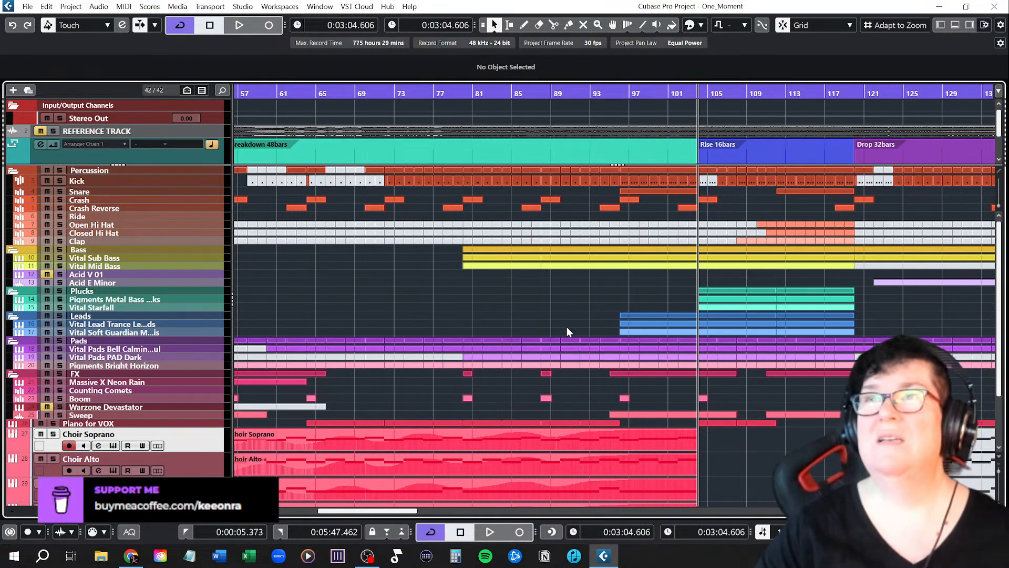
pyautogui.scroll(-2, 567, 326)
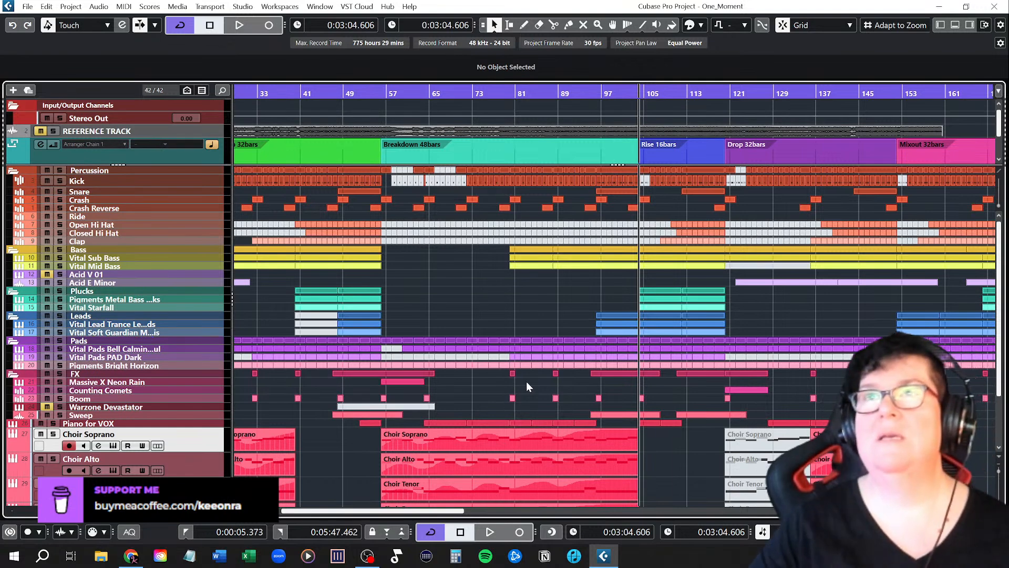
# Step: Examine how the percussion, bass, lead and choir parts are laid out from the Breakdown through the Rise into the Drop
pyautogui.scroll(2, 528, 379)
pyautogui.scroll(-1, 527, 377)
pyautogui.hscroll(-2, 430, 363)
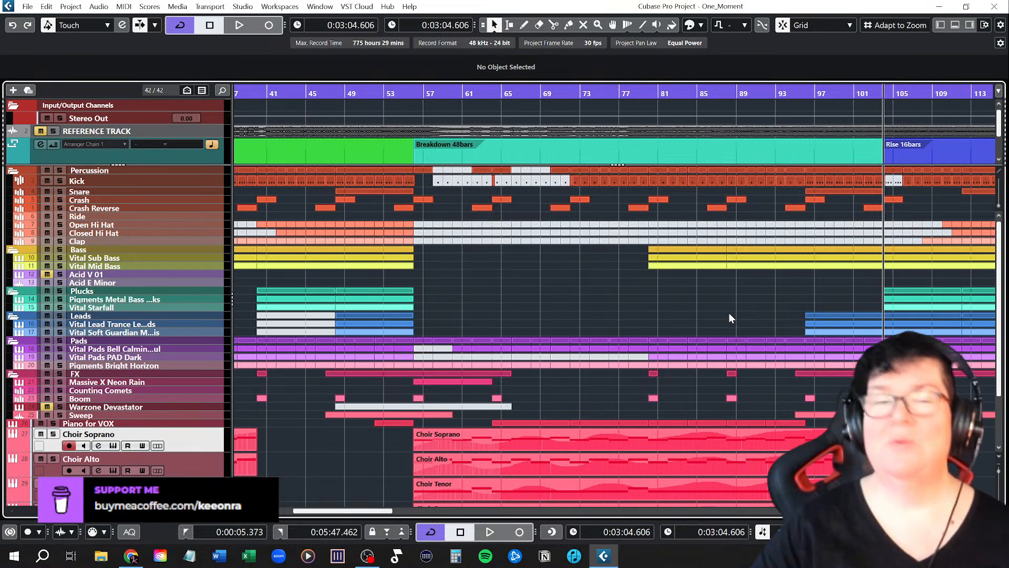
pyautogui.scroll(3, 728, 313)
pyautogui.scroll(-5, 697, 314)
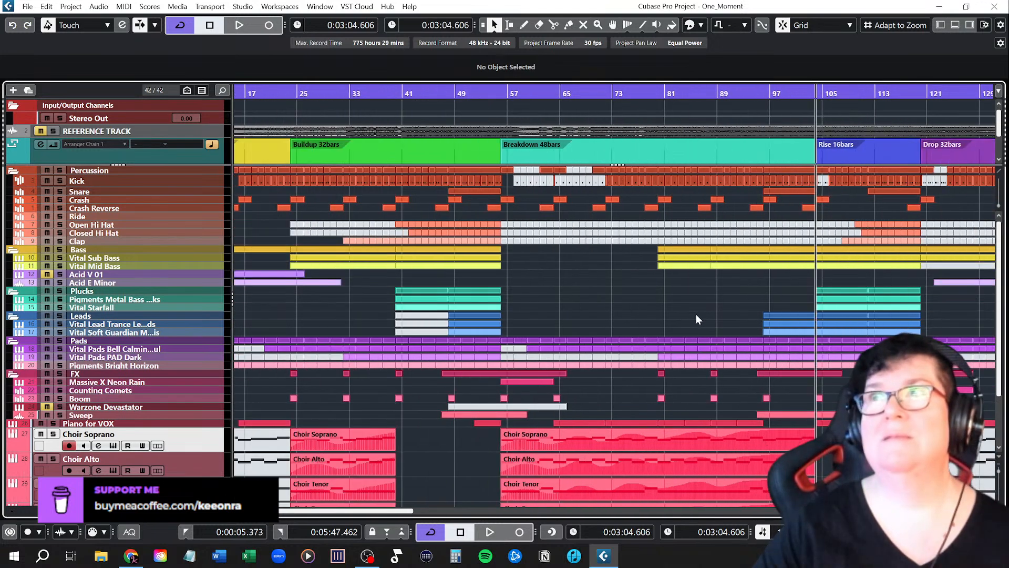
pyautogui.hscroll(4, 696, 314)
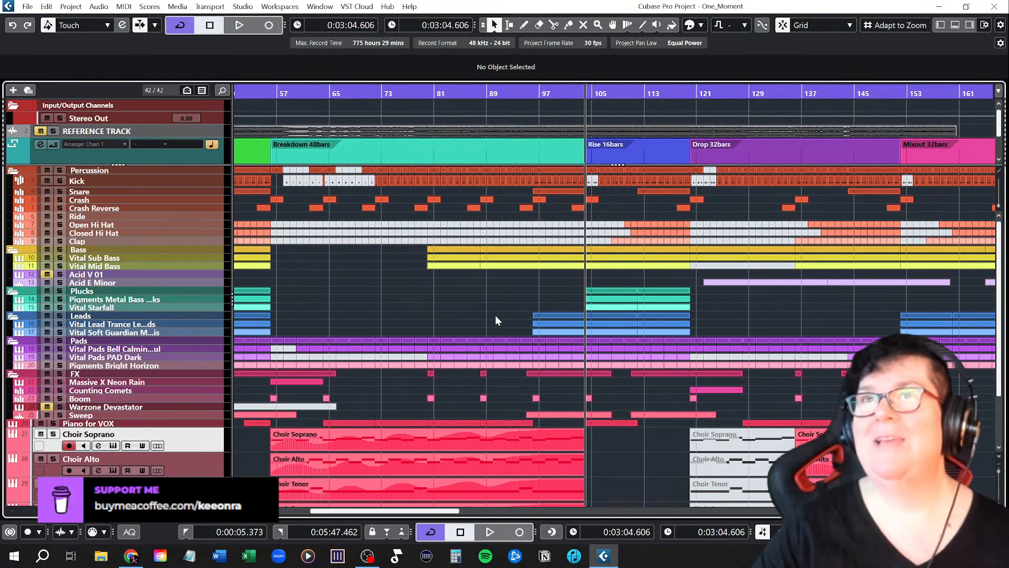
pyautogui.scroll(-3, 495, 316)
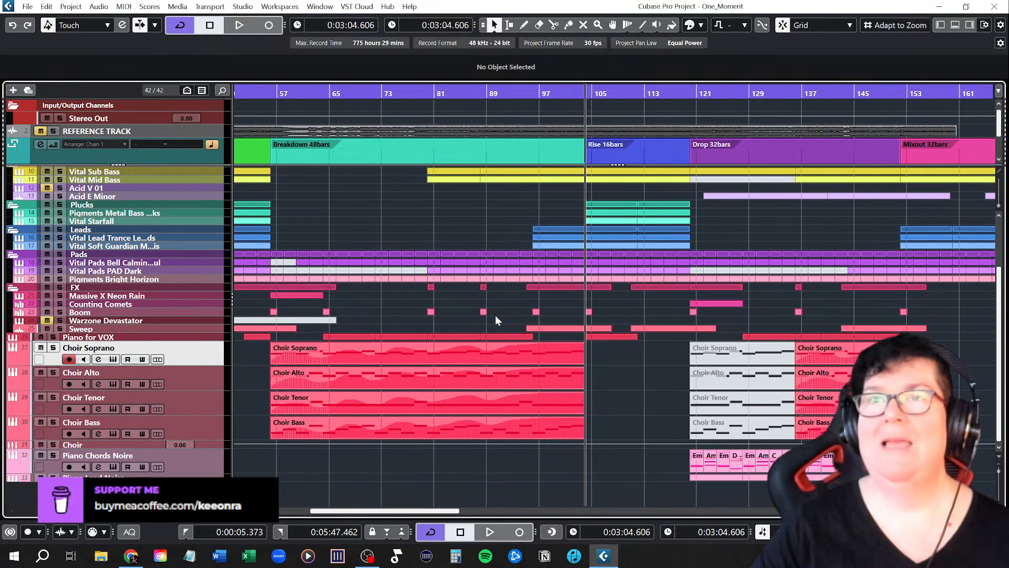
pyautogui.scroll(3, 495, 319)
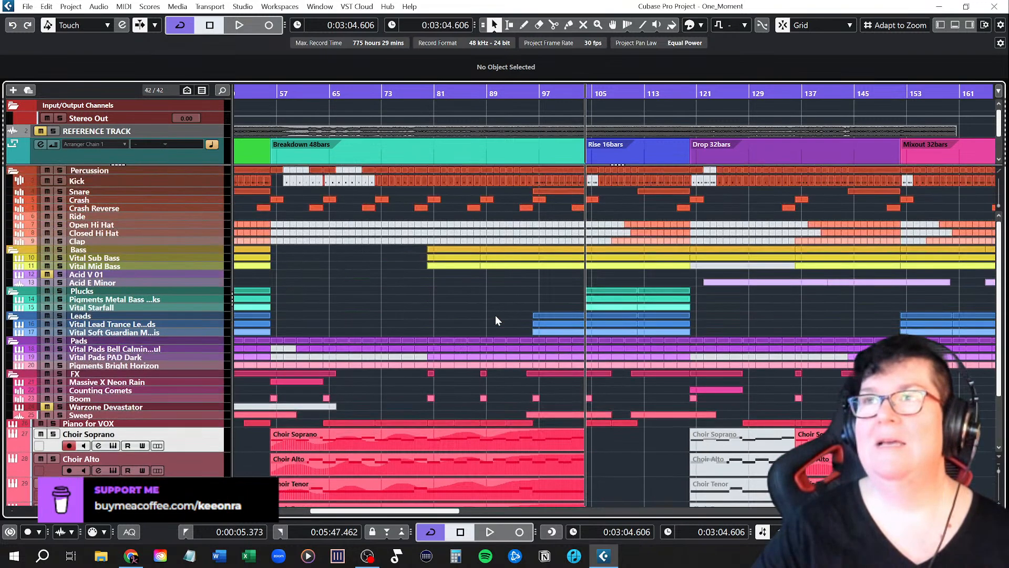
pyautogui.scroll(3, 488, 291)
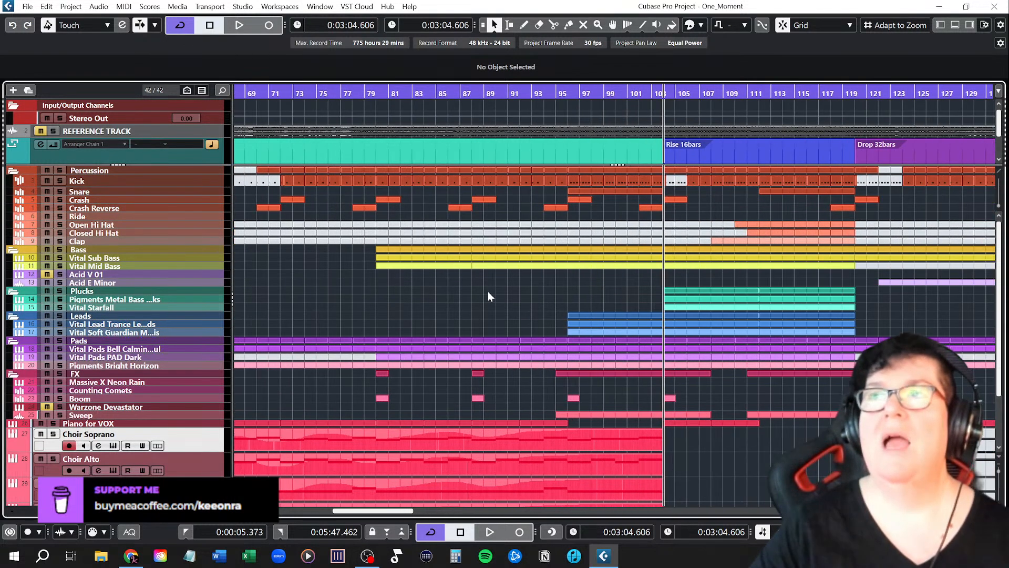
pyautogui.hscroll(5, 496, 285)
pyautogui.hscroll(-5, 493, 292)
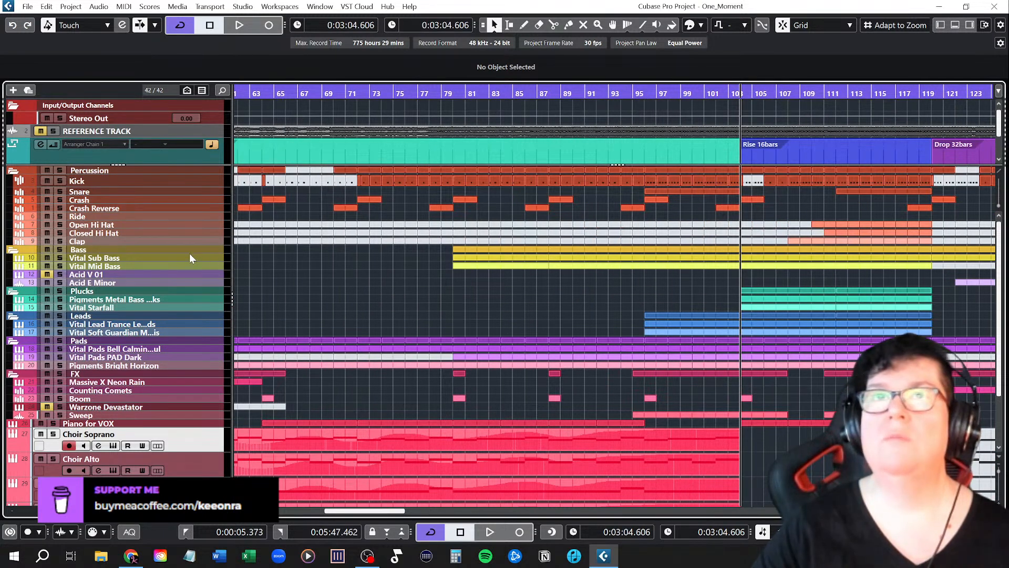
# Step: Enlarge the heights of all tracks and play the arrangement from the start of the Breakdown
pyautogui.hotkey('shift', 'h')
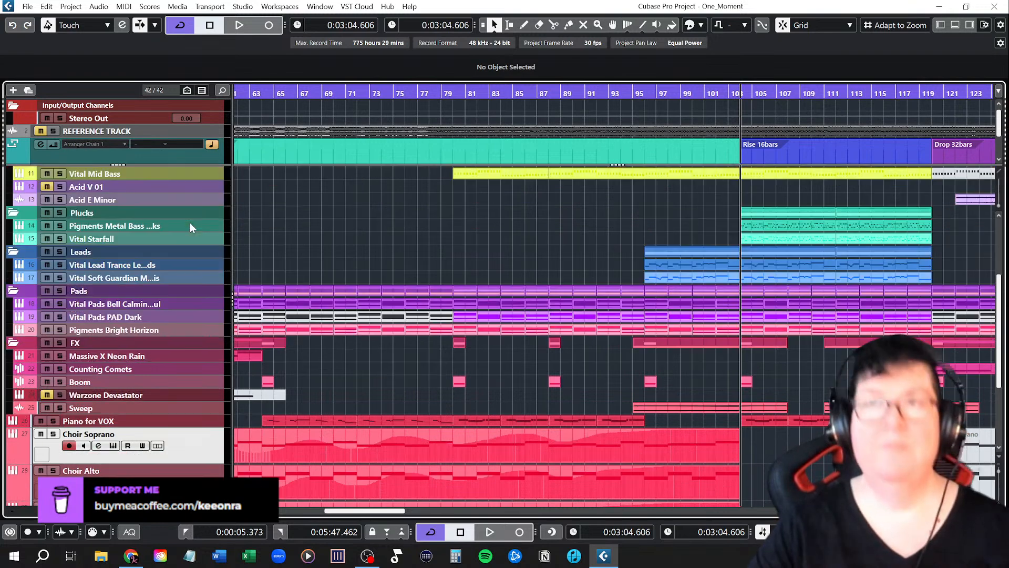
pyautogui.scroll(5, 423, 266)
pyautogui.hotkey('shift', 'h')
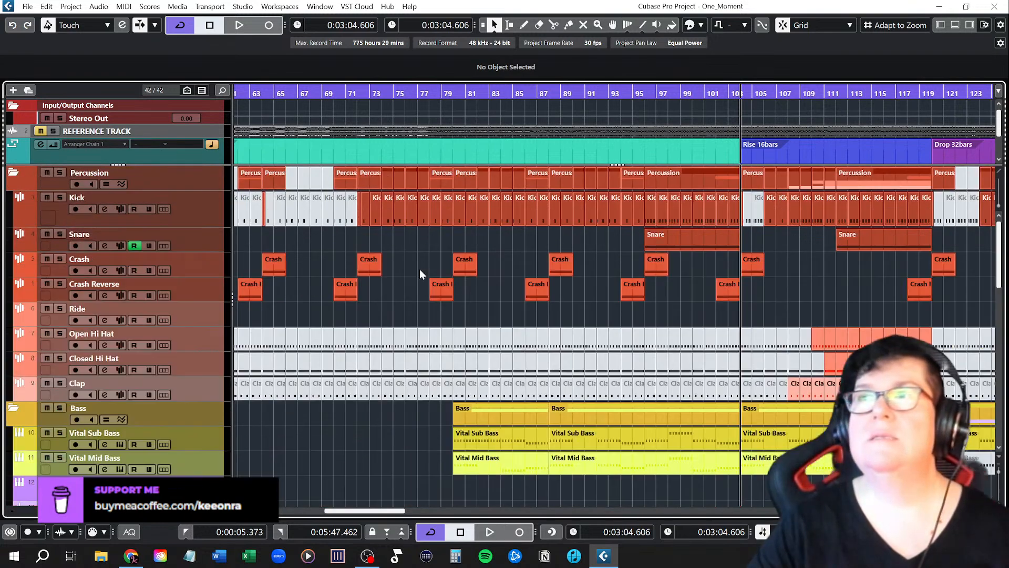
pyautogui.hscroll(-2, 846, 358)
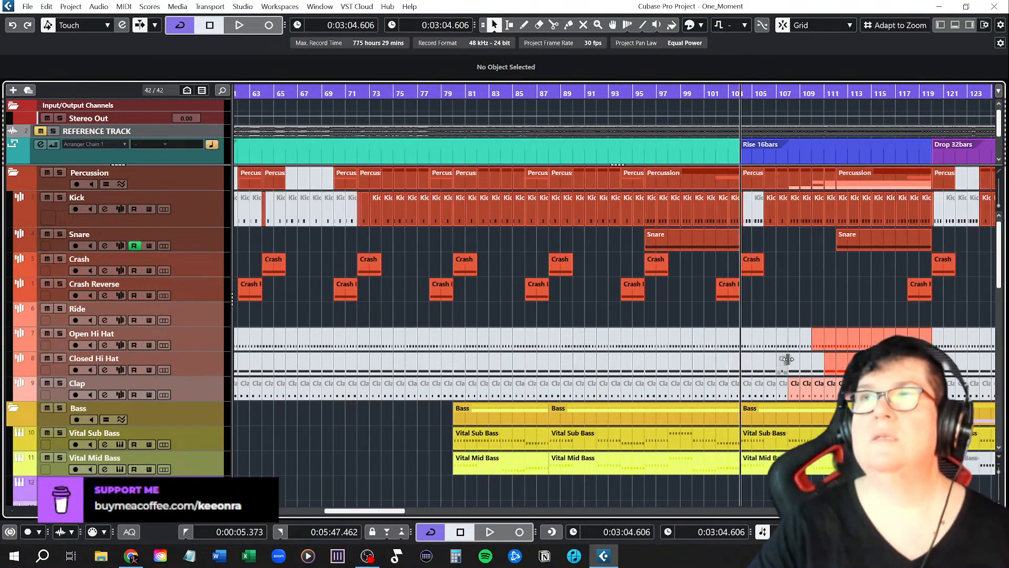
pyautogui.doubleClick(288, 149)
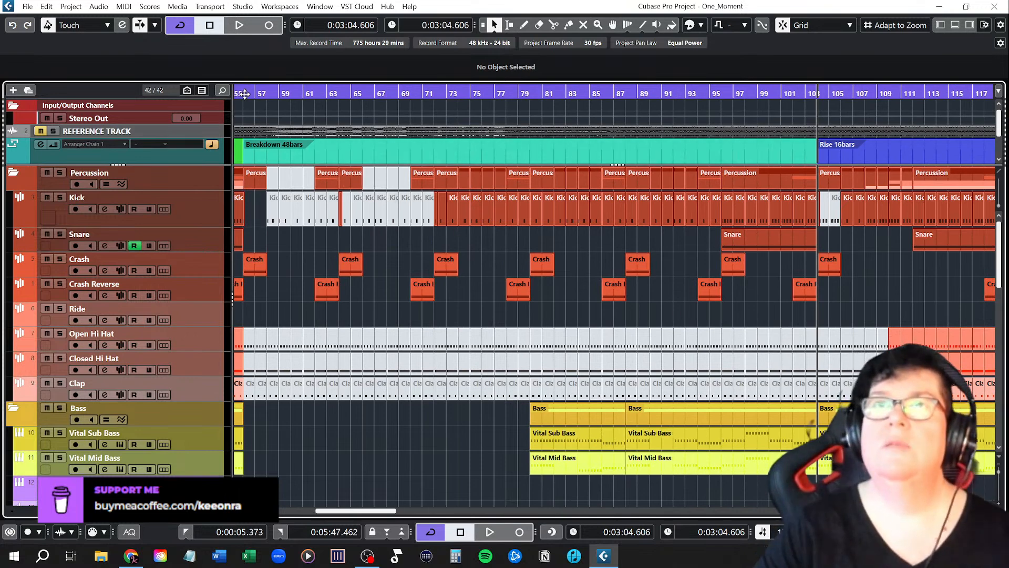
pyautogui.press('space')
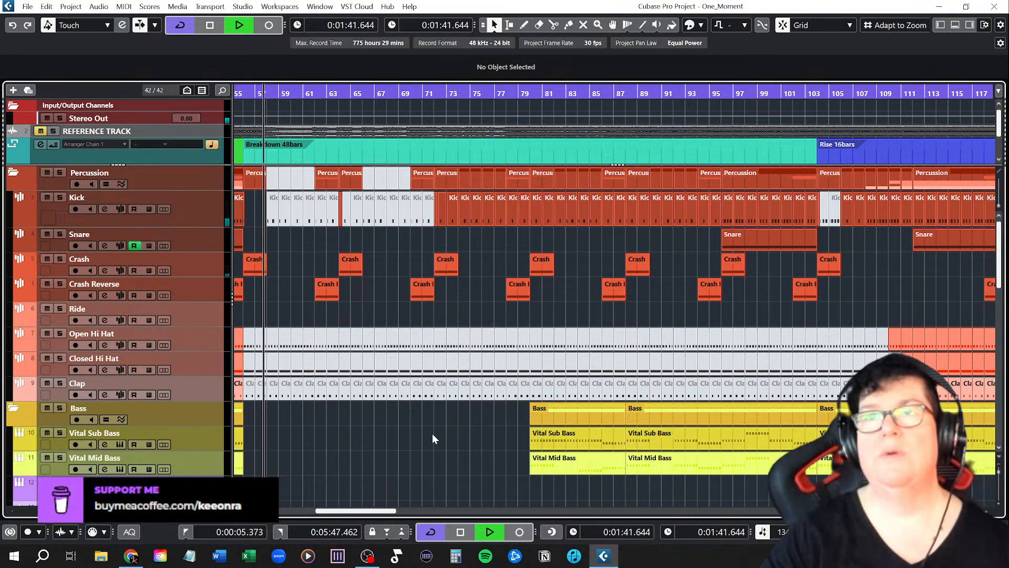
# Step: Check the pad, FX, percussion and bass parts of the Breakdown during playback up to the bass entry at bar 80
pyautogui.scroll(-5, 463, 427)
pyautogui.scroll(-2, 467, 424)
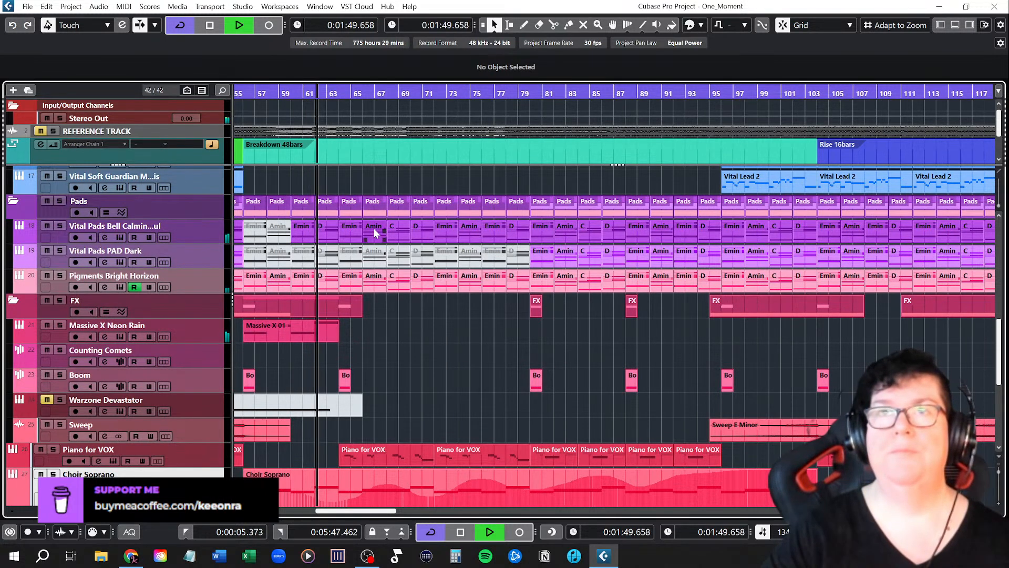
pyautogui.scroll(3, 446, 362)
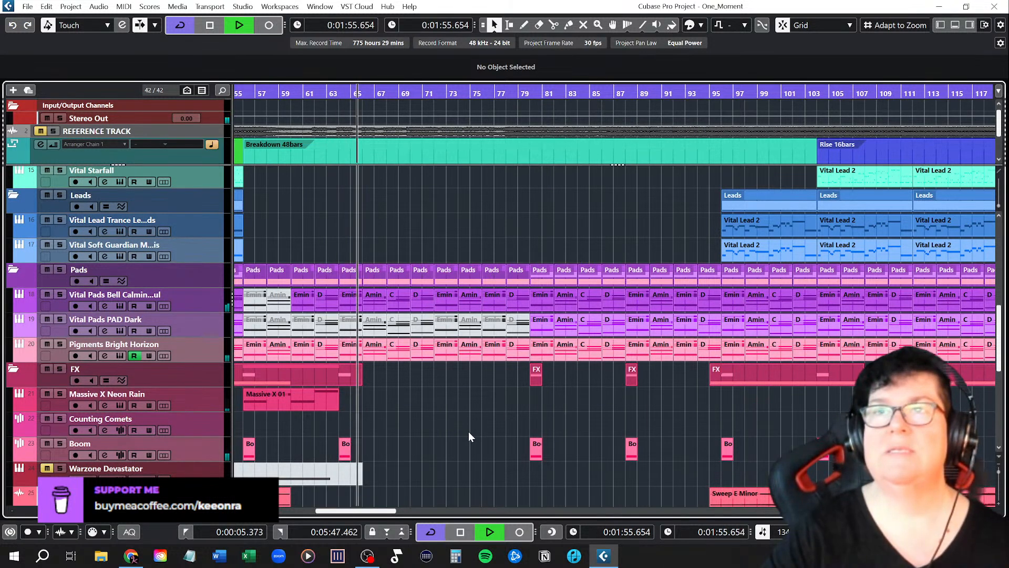
pyautogui.scroll(12, 468, 431)
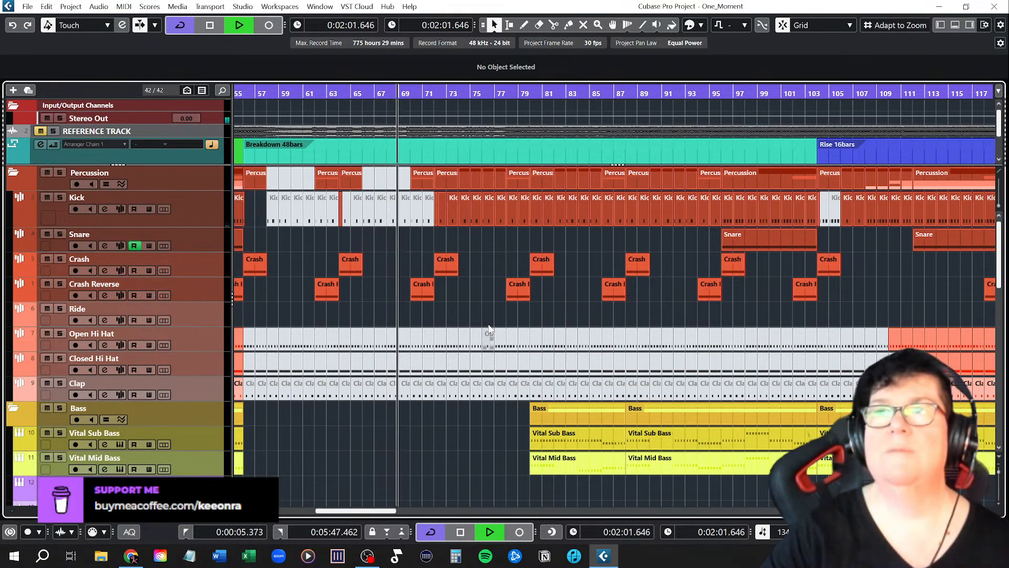
pyautogui.keyDown('ctrl'); pyautogui.scroll(3, 498, 298); pyautogui.keyUp('ctrl')
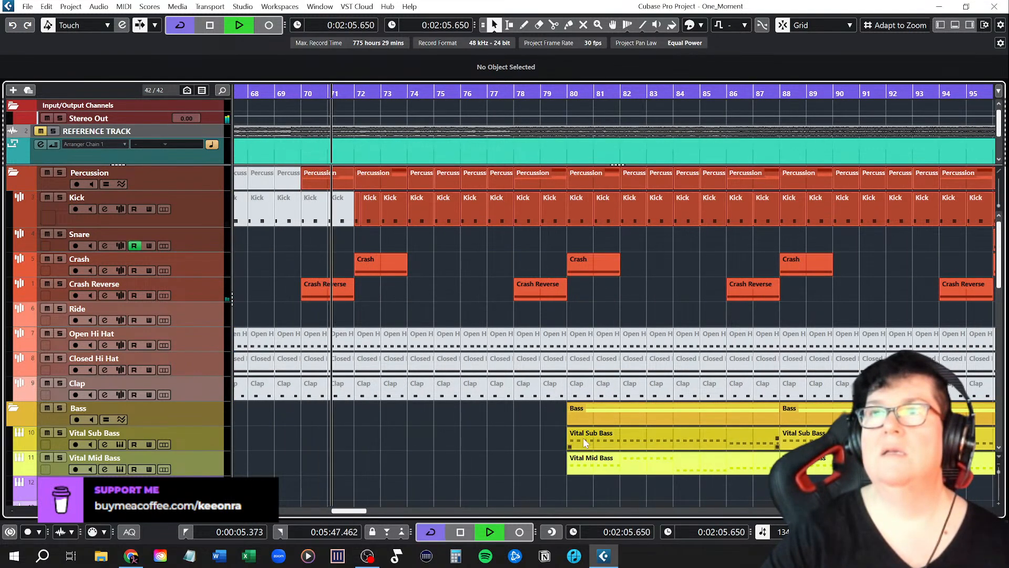
pyautogui.hscroll(4, 673, 444)
pyautogui.hscroll(-3, 661, 451)
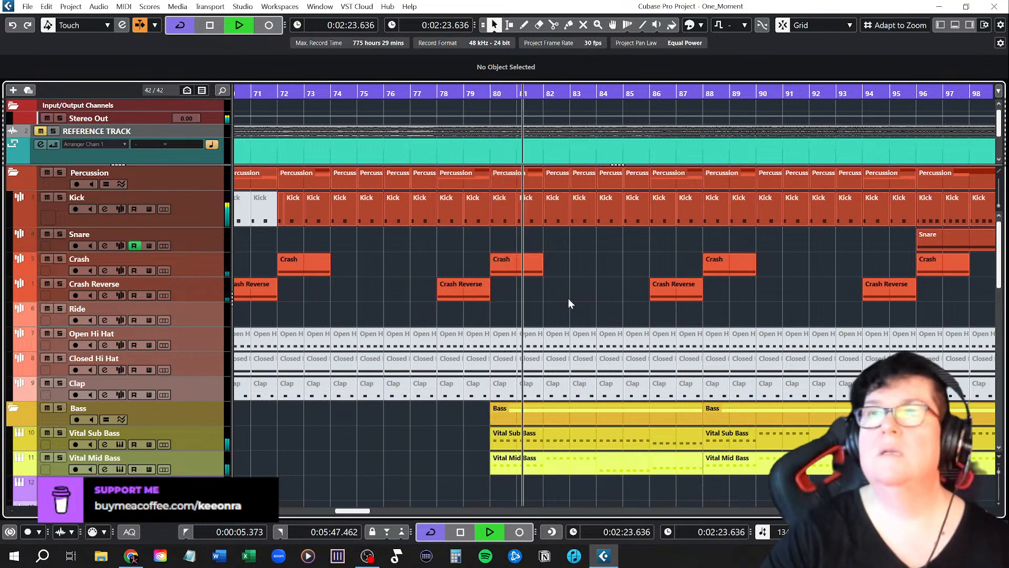
# Step: Stop playback, delete the Kick parts from bar 80 through bar 95, and copy the bar 96 Kick part to bar 80
pyautogui.press('space')
pyautogui.click(487, 93)
pyautogui.hscroll(3, 558, 379)
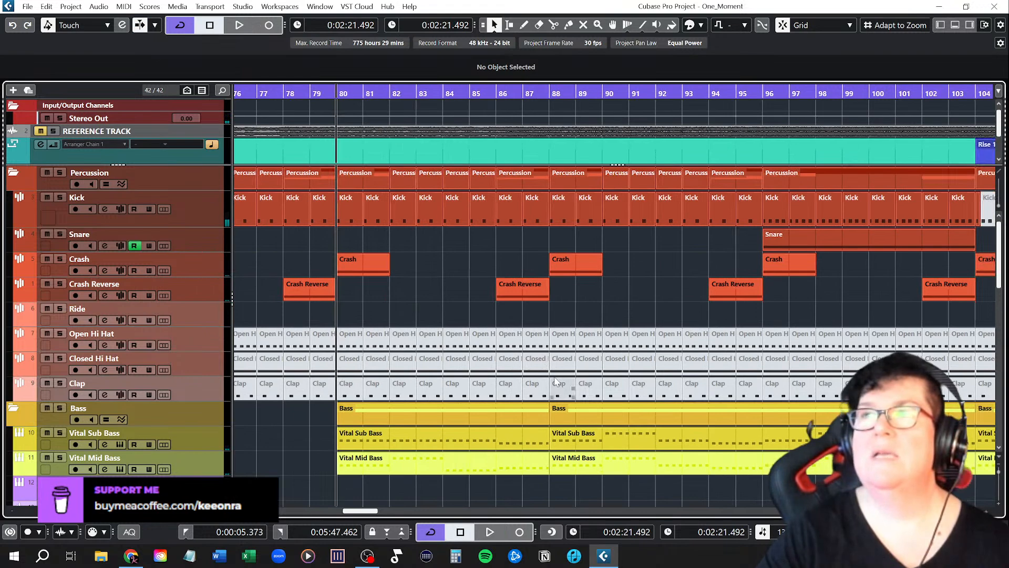
pyautogui.hscroll(-2, 555, 380)
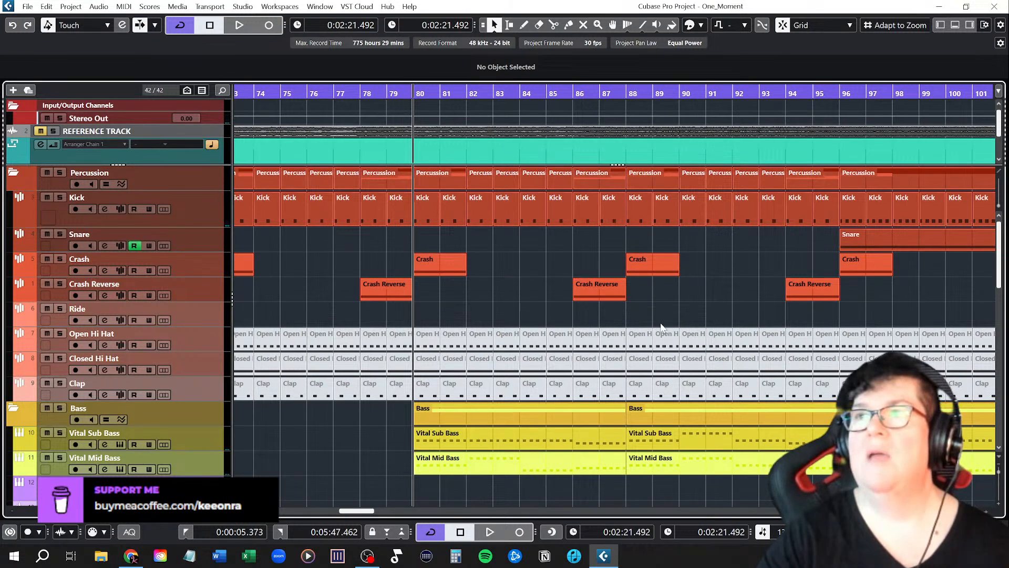
pyautogui.moveTo(823, 232); pyautogui.dragTo(425, 207)
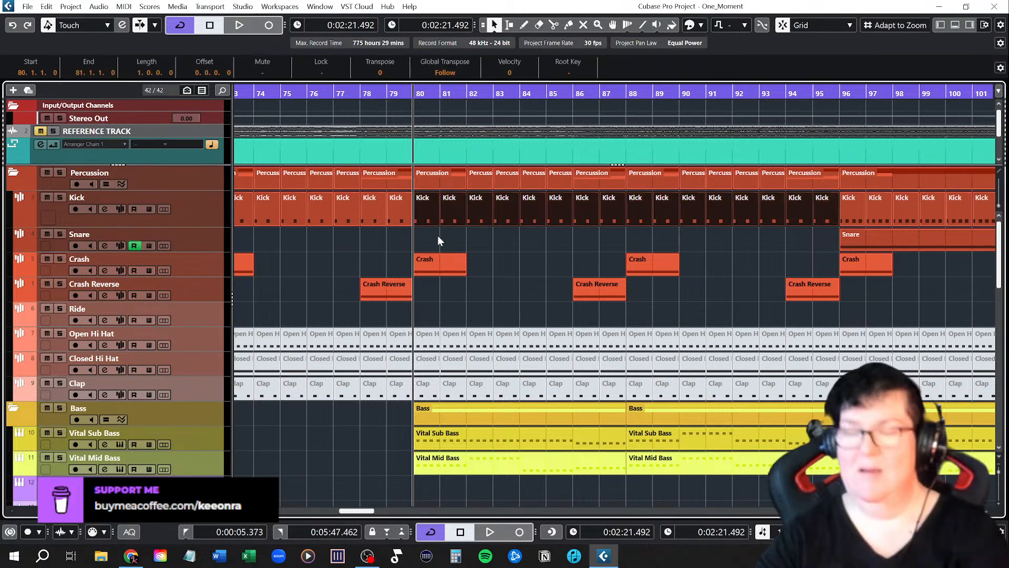
pyautogui.press('Delete')
pyautogui.moveTo(850, 207); pyautogui.dragTo(434, 208)
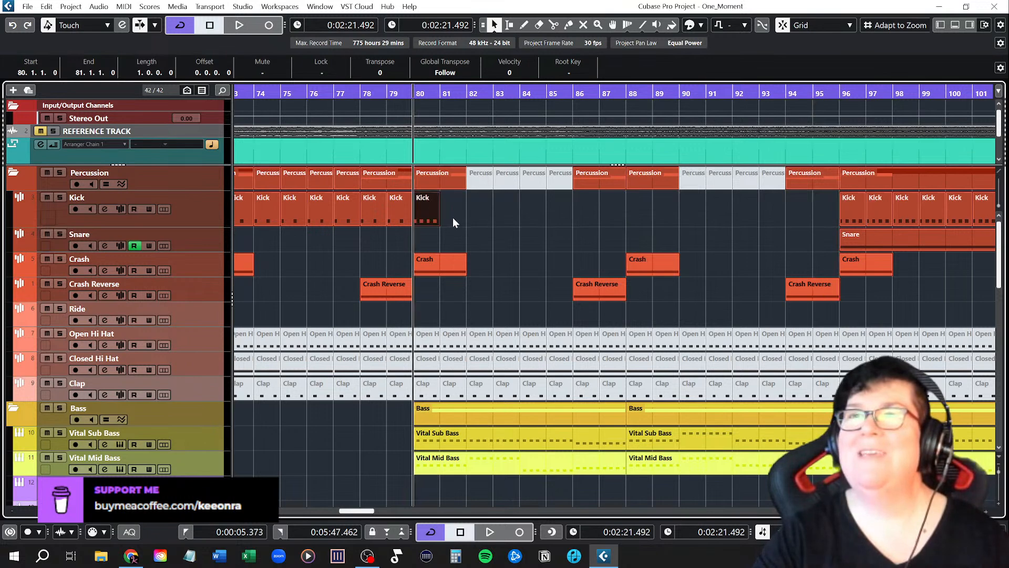
# Step: Duplicate the bar 80 Kick part repeatedly until the Kick track is filled through bar 95
pyautogui.hotkey('ctrl', 'd')
pyautogui.hotkey('ctrl', 'd')
pyautogui.hotkey('ctrl', 'd')
pyautogui.hotkey('ctrl', 'd')
pyautogui.hotkey('ctrl', 'd')
pyautogui.hotkey('ctrl', 'd')
pyautogui.hotkey('ctrl', 'd')
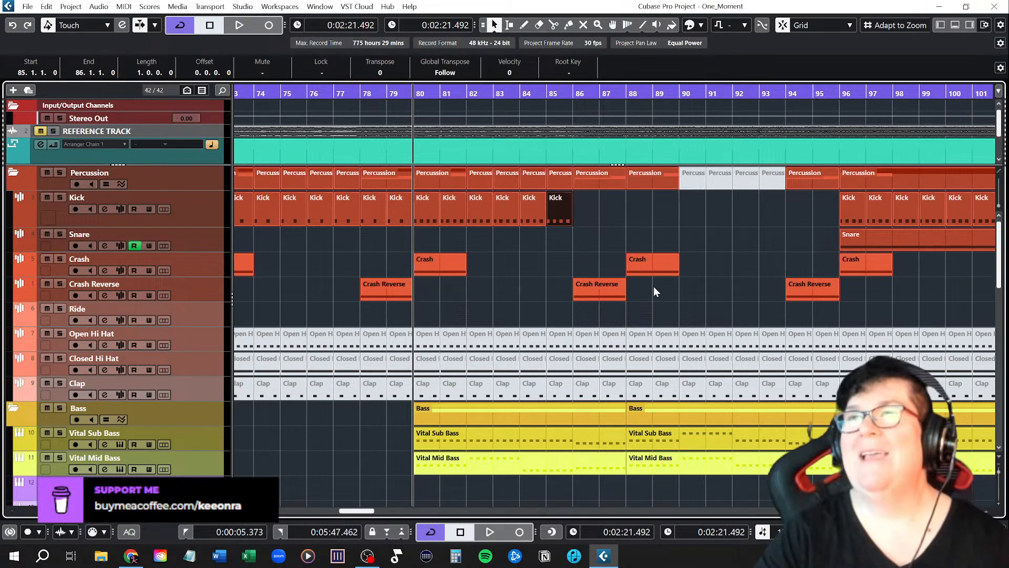
pyautogui.hotkey('ctrl', 'd')
pyautogui.hotkey('ctrl', 'd')
pyautogui.hotkey('ctrl', 'd')
pyautogui.hotkey('ctrl', 'd')
pyautogui.hotkey('ctrl', 'd')
pyautogui.hotkey('ctrl', 'd')
pyautogui.hotkey('ctrl', 'd')
pyautogui.hotkey('ctrl', 'd')
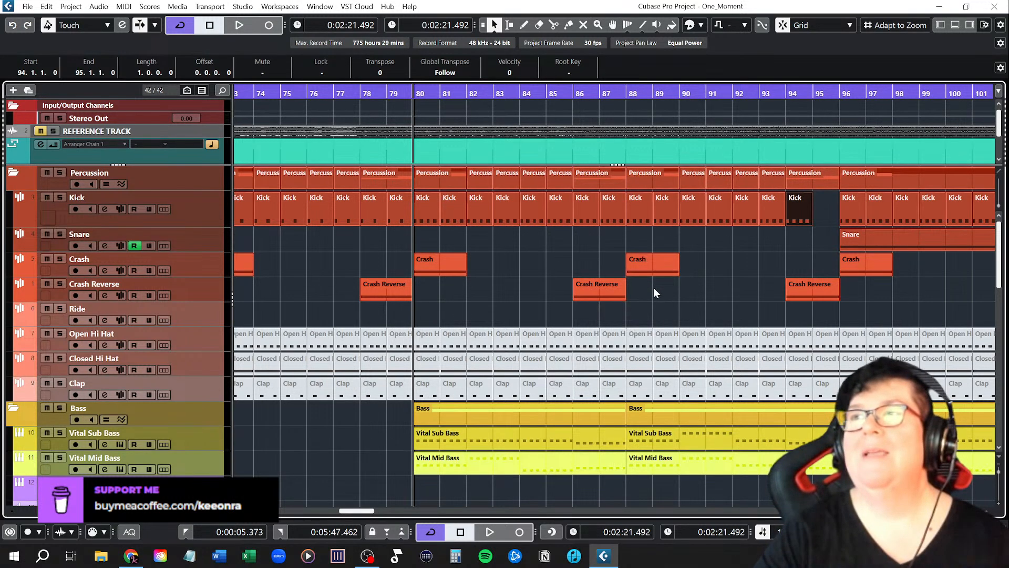
pyautogui.click(537, 264)
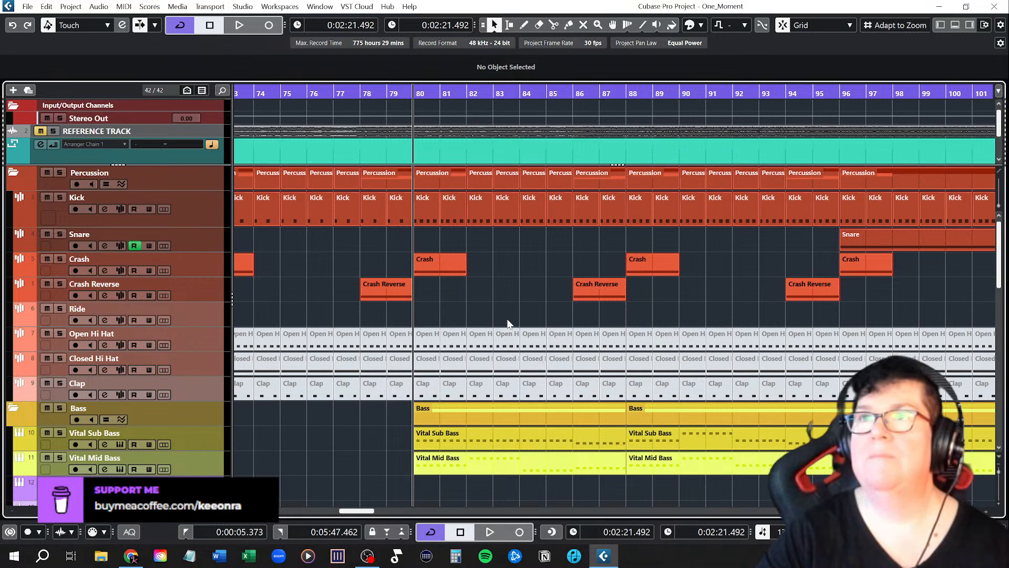
# Step: Play the arrangement from bar 76 with the Mute tool active and auto-scroll enabled
pyautogui.click(311, 92)
pyautogui.press('space')
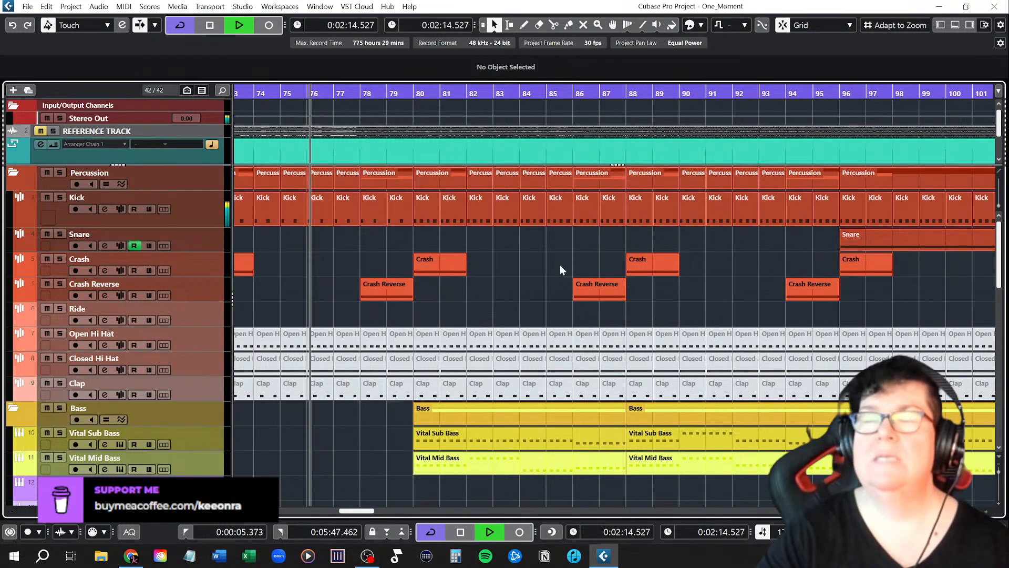
pyautogui.rightClick(513, 282)
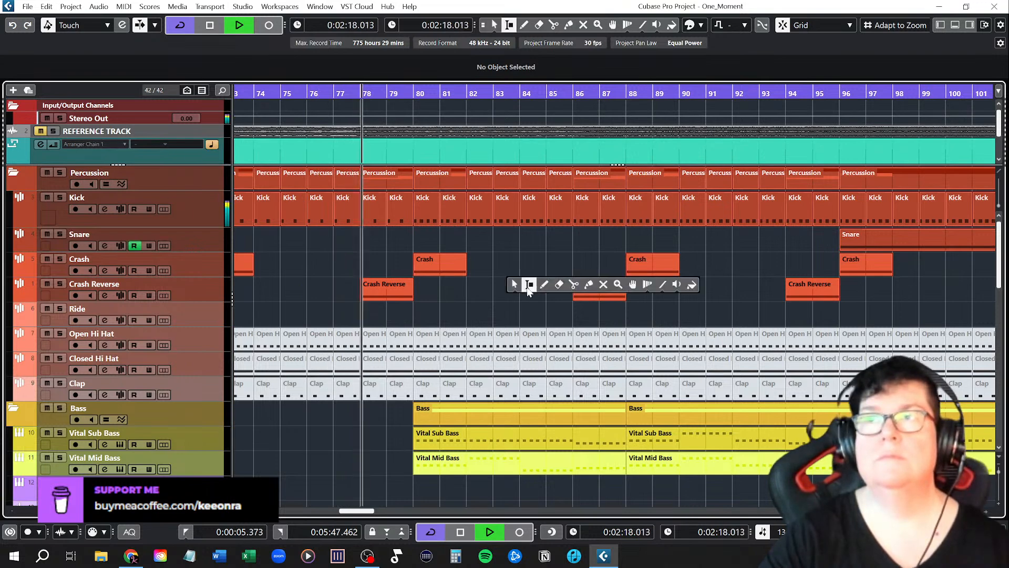
pyautogui.click(603, 284)
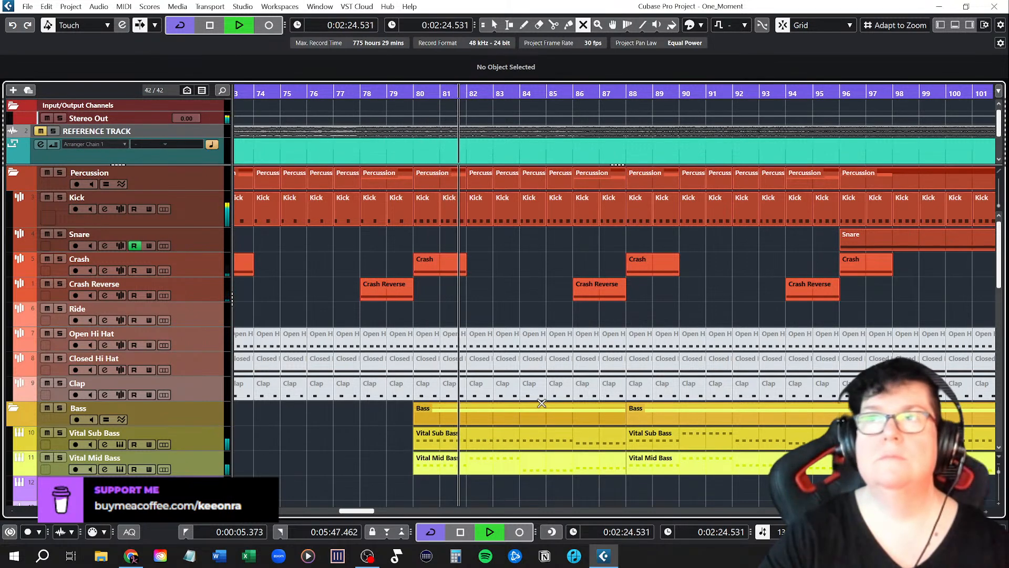
pyautogui.press('f')
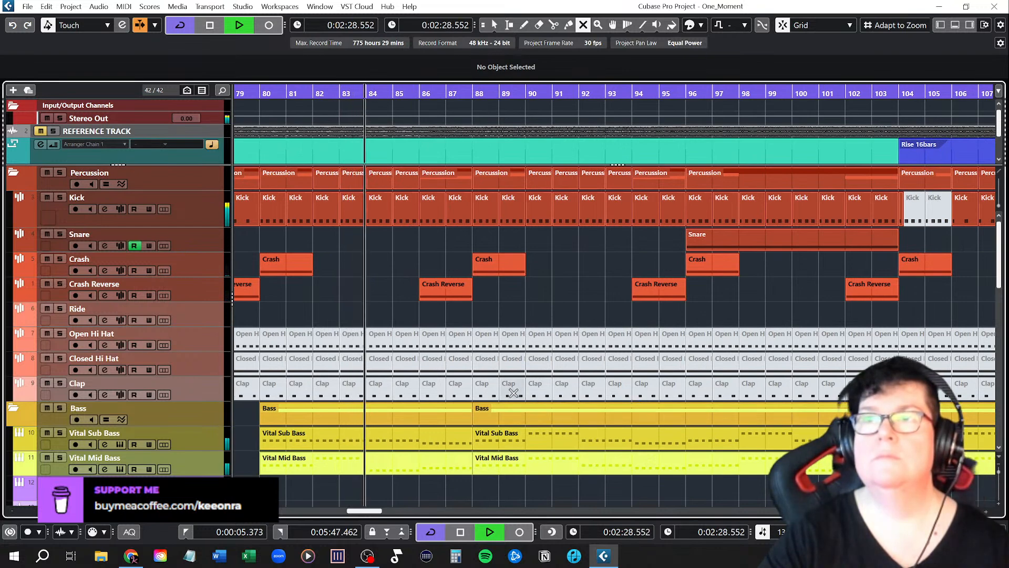
# Step: Unmute the Clap parts from bar 88 through bar 96 while the arrangement plays
pyautogui.click(486, 389)
pyautogui.click(512, 389)
pyautogui.click(540, 391)
pyautogui.click(569, 391)
pyautogui.click(598, 392)
pyautogui.click(618, 393)
pyautogui.click(645, 392)
pyautogui.click(672, 392)
pyautogui.click(698, 392)
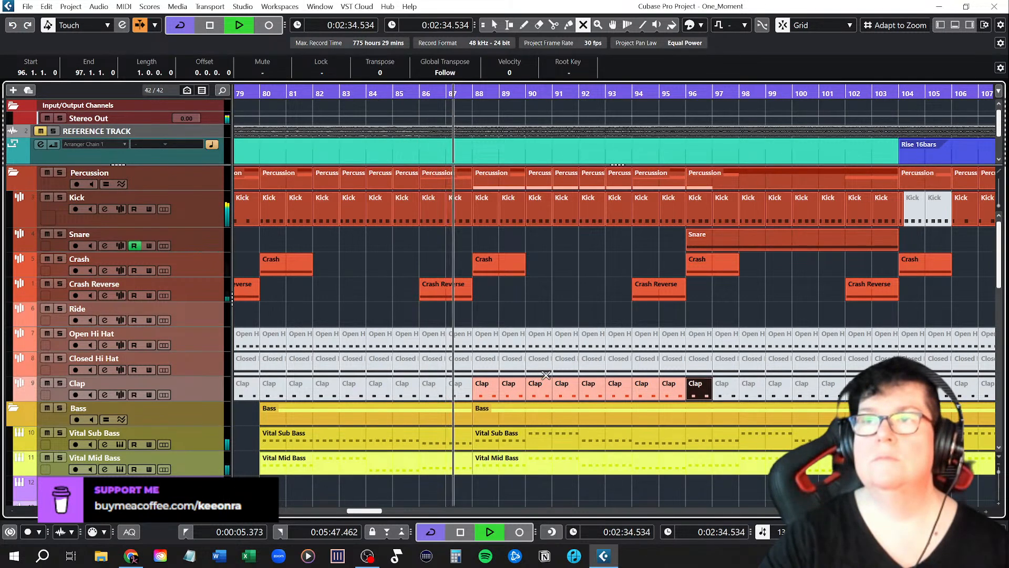
# Step: Unmute the Open Hi Hat parts from bar 90 through bar 96
pyautogui.click(546, 342)
pyautogui.click(566, 343)
pyautogui.click(593, 342)
pyautogui.click(619, 342)
pyautogui.click(646, 342)
pyautogui.click(676, 342)
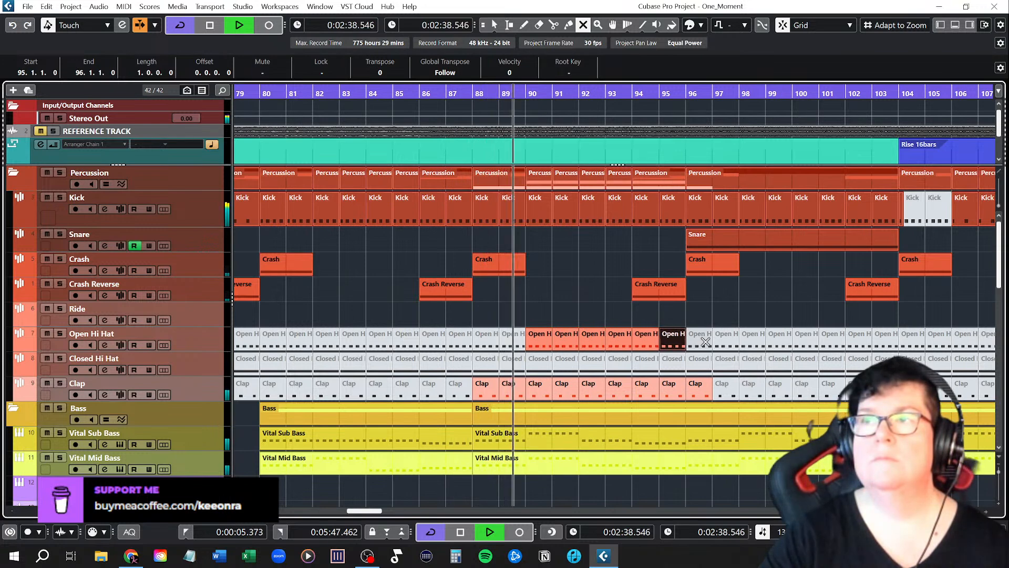
pyautogui.click(699, 342)
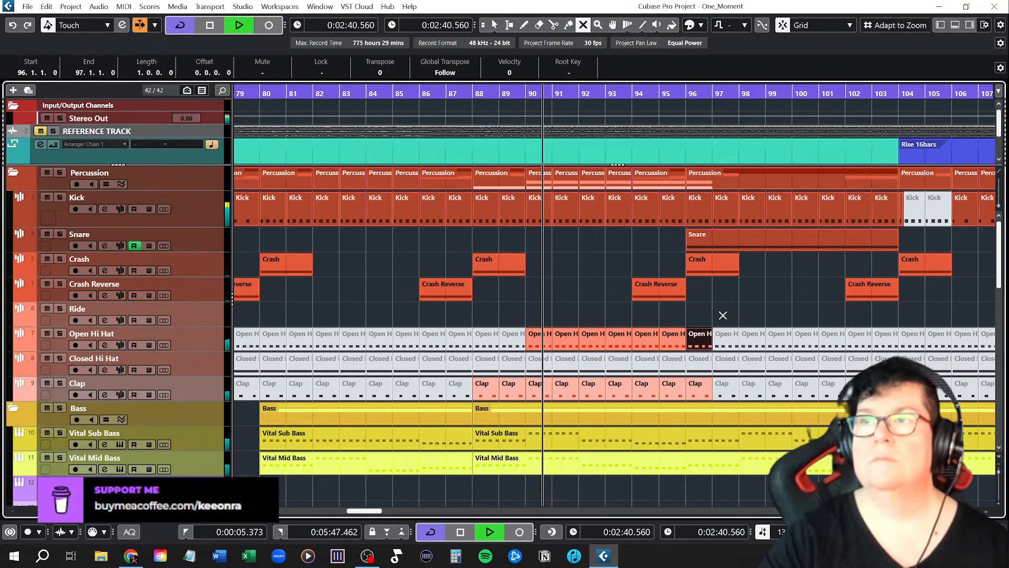
# Step: Unmute the bar 96 Closed Hi Hat part and all Open Hi Hat, Closed Hi Hat and Clap parts from bars 97 through 103
pyautogui.click(622, 364)
pyautogui.hscroll(1, 681, 330)
pyautogui.hscroll(2, 681, 330)
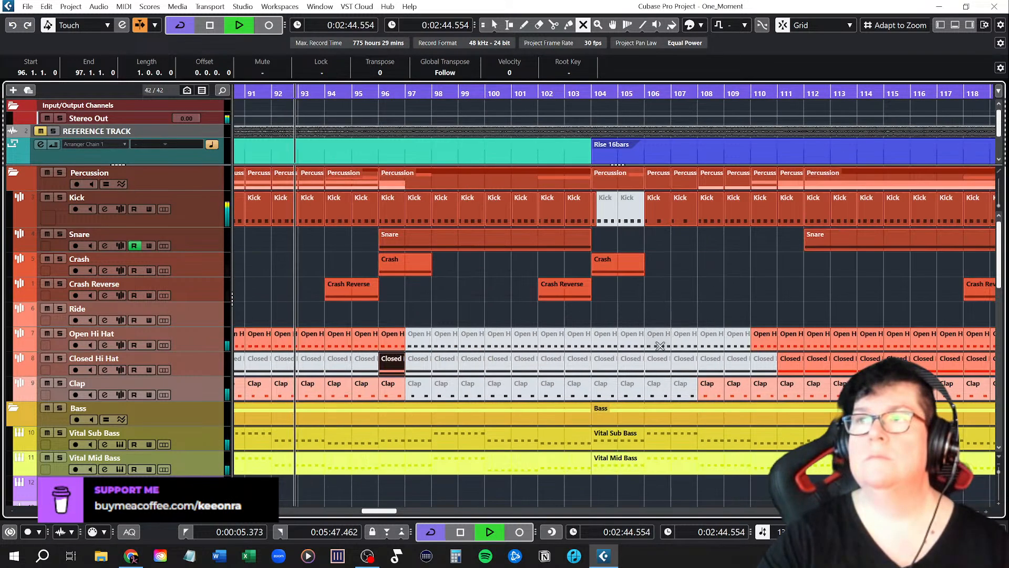
pyautogui.click(419, 318)
pyautogui.moveTo(419, 318); pyautogui.dragTo(574, 387)
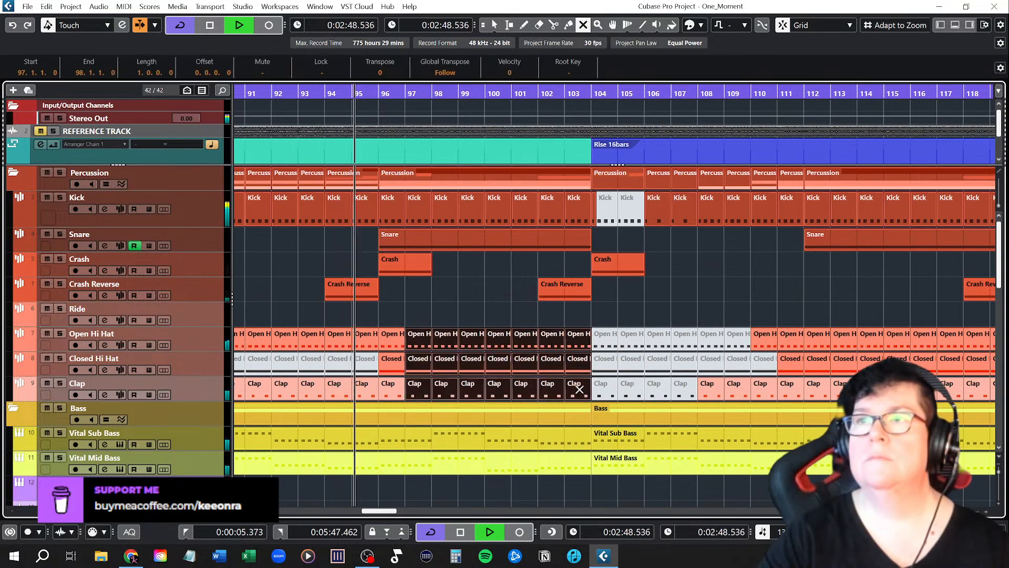
pyautogui.press('1')
pyautogui.click(464, 299)
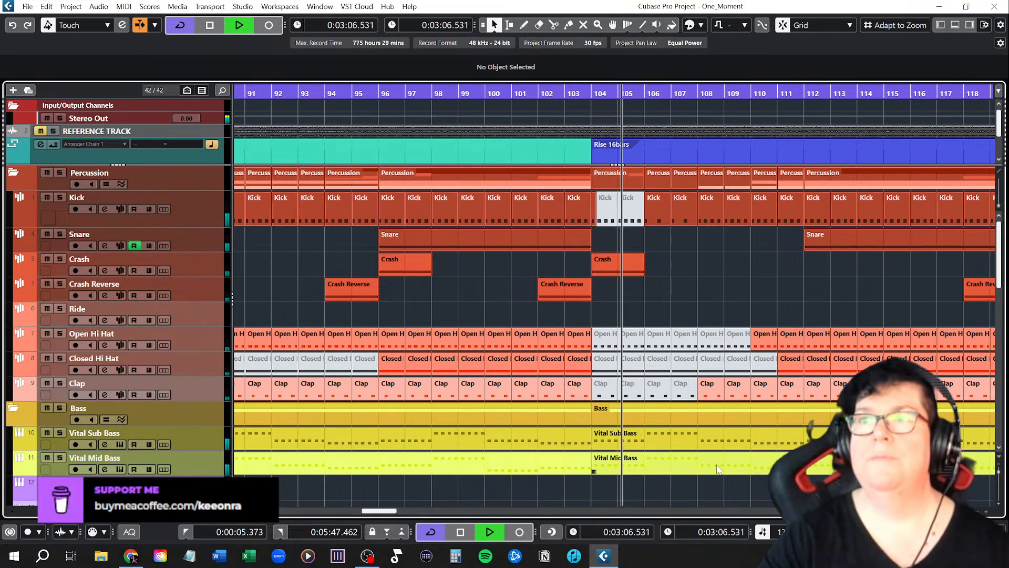
# Step: Stop playback at the start of the Rise and save the project
pyautogui.press('space')
pyautogui.scroll(-6, 718, 457)
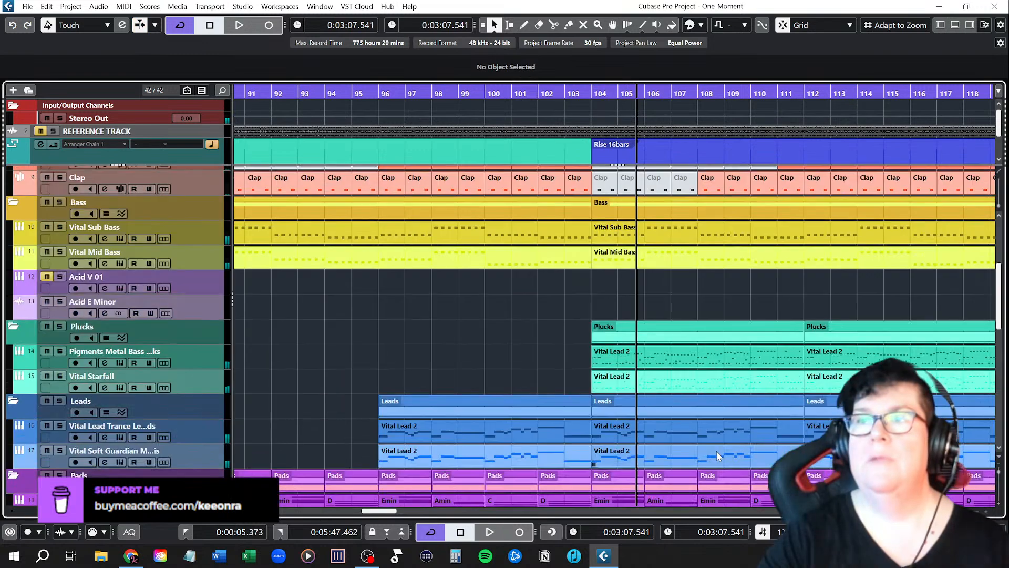
pyautogui.scroll(6, 719, 453)
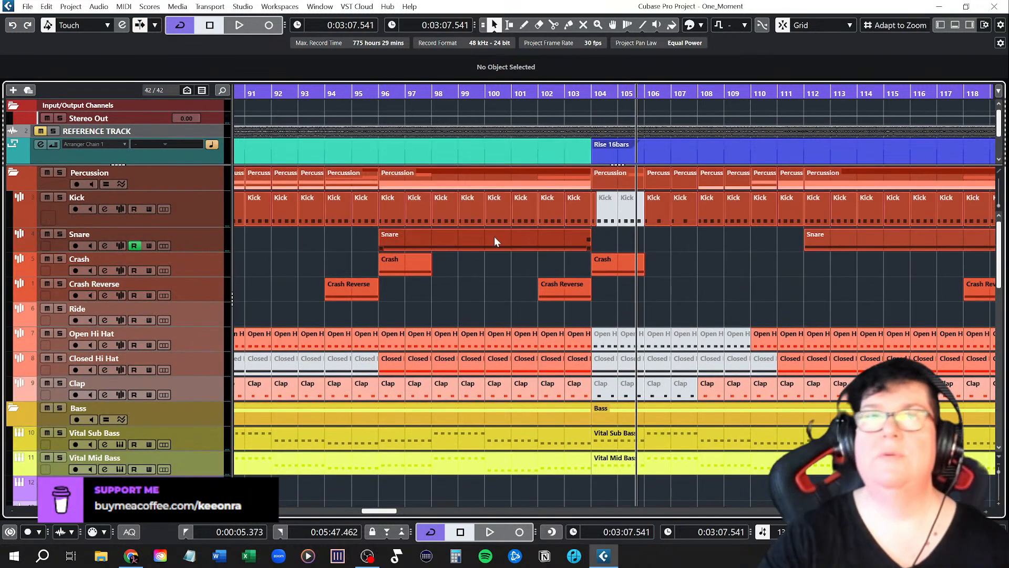
pyautogui.click(28, 8)
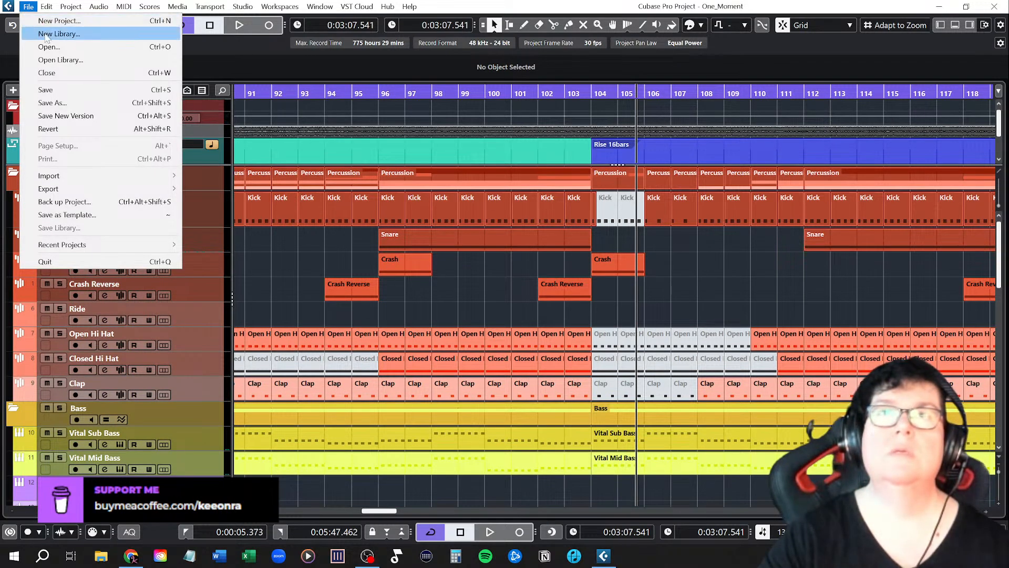
pyautogui.click(45, 90)
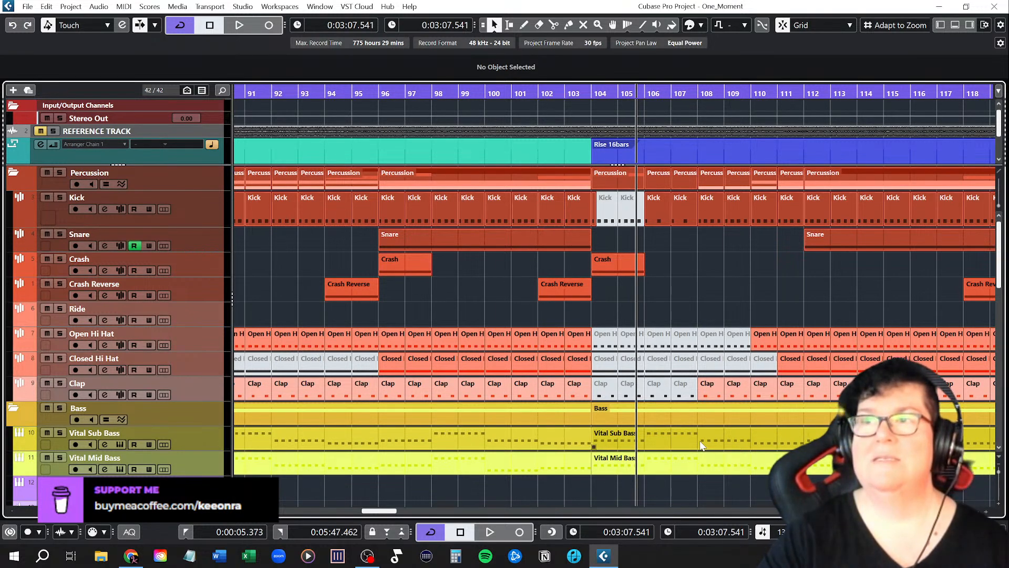
# Step: Examine the percussion, bass, pluck, lead and choir parts from the Rise through the Drop to the Mixout
pyautogui.scroll(3, 678, 390)
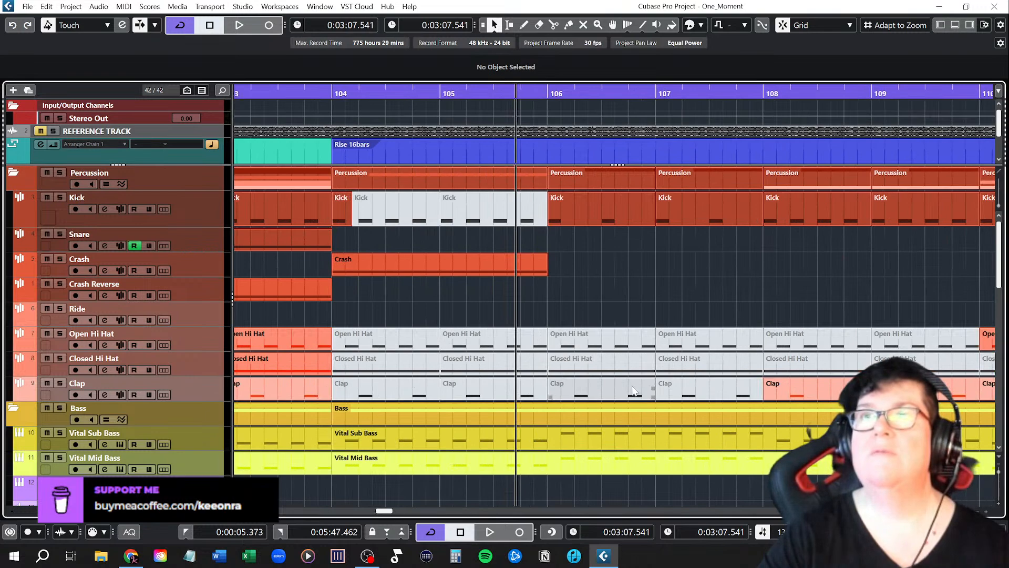
pyautogui.scroll(-3, 494, 304)
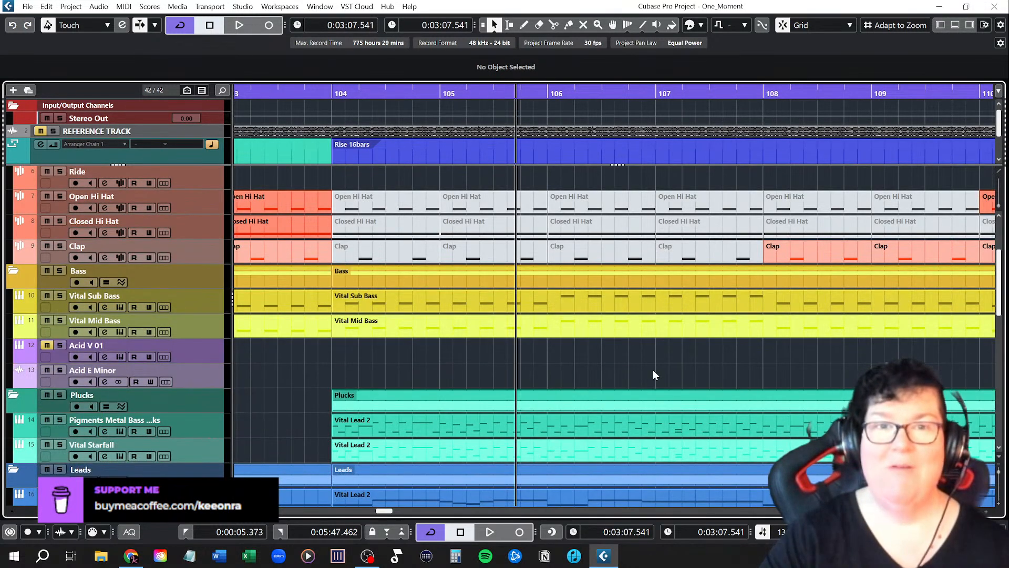
pyautogui.scroll(-3, 412, 336)
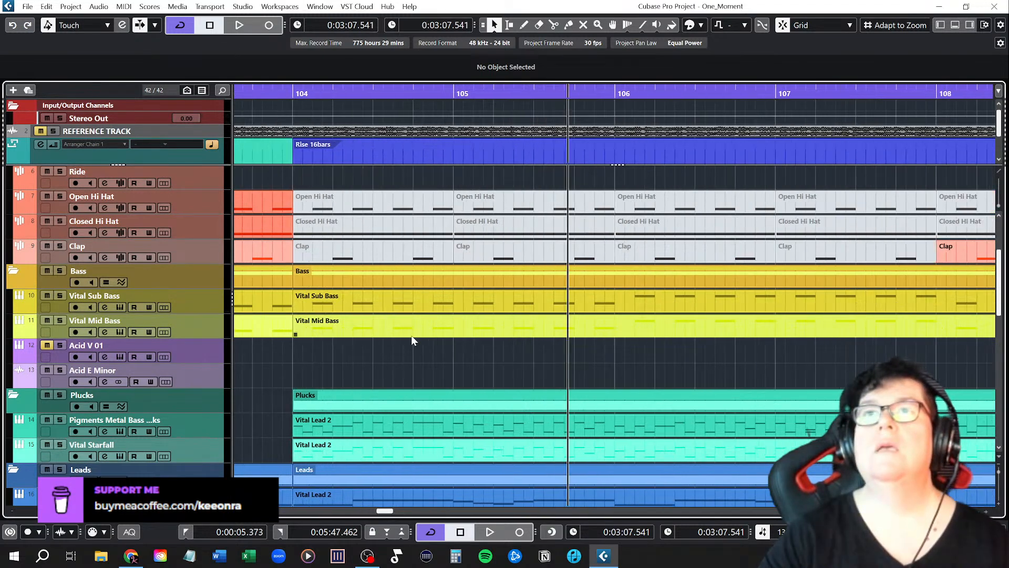
pyautogui.scroll(-1, 416, 333)
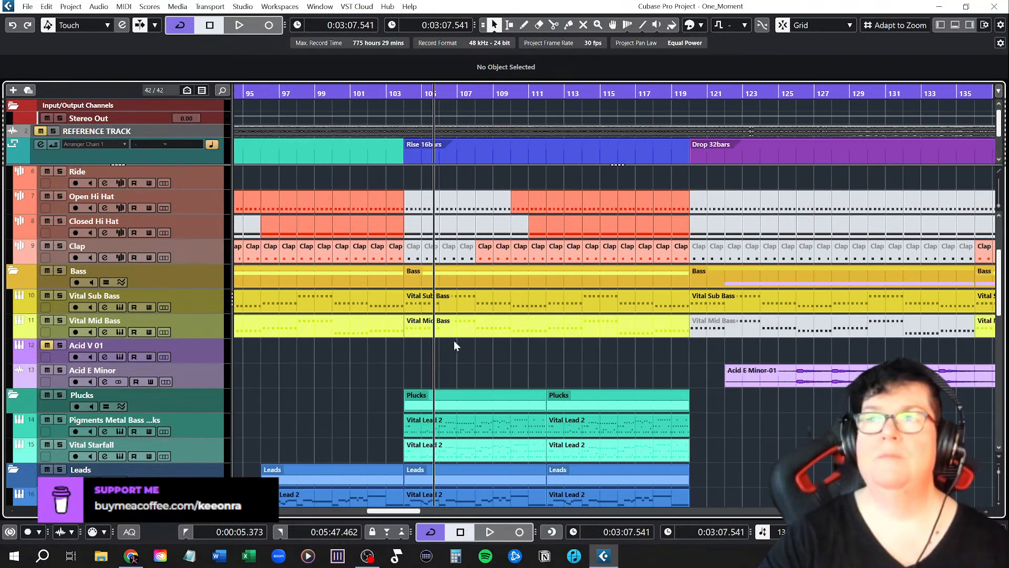
pyautogui.scroll(-6, 443, 340)
pyautogui.scroll(-5, 466, 347)
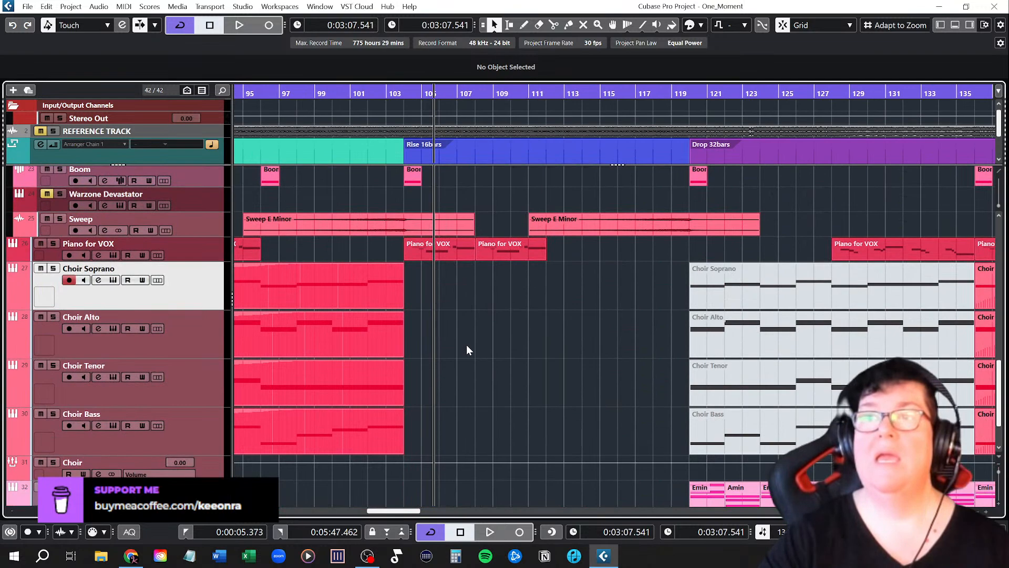
pyautogui.scroll(-3, 467, 348)
pyautogui.scroll(12, 467, 347)
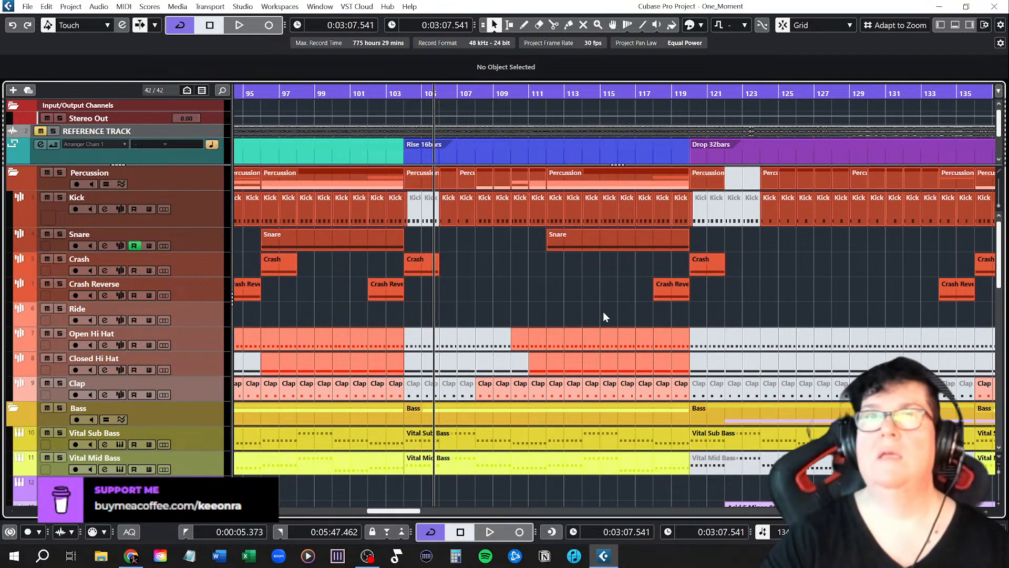
pyautogui.scroll(-3, 602, 312)
pyautogui.hscroll(4, 649, 313)
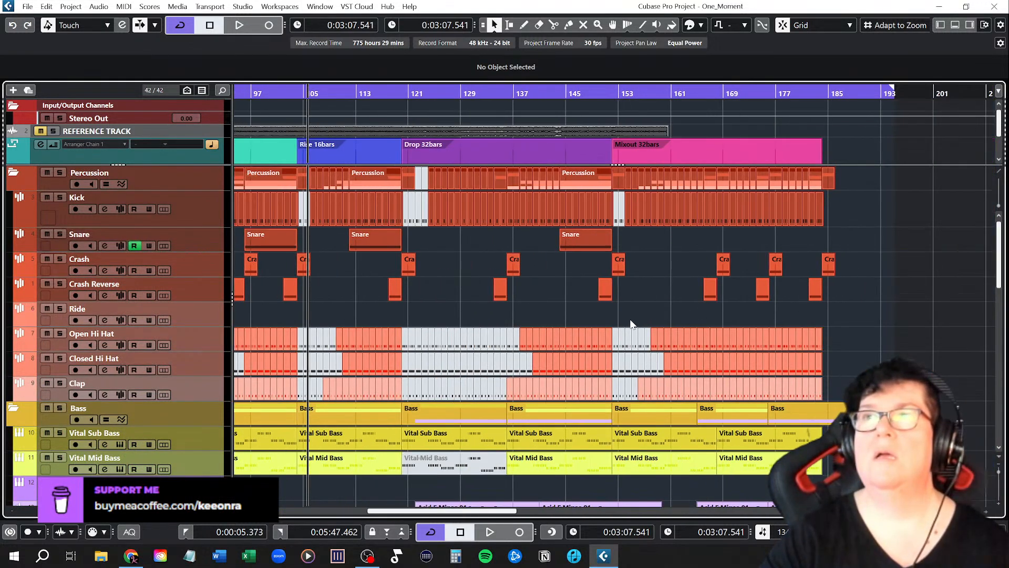
# Step: Place the project cursor at the start of the Rise at bar 104 and save the project
pyautogui.moveTo(341, 92); pyautogui.dragTo(298, 181)
pyautogui.click(285, 92)
pyautogui.click(27, 7)
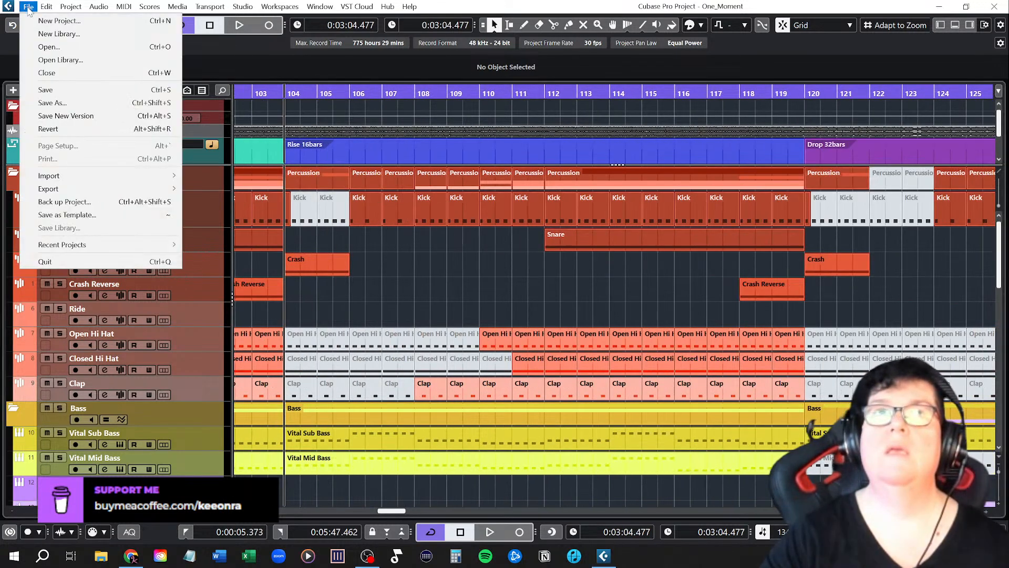
pyautogui.click(47, 87)
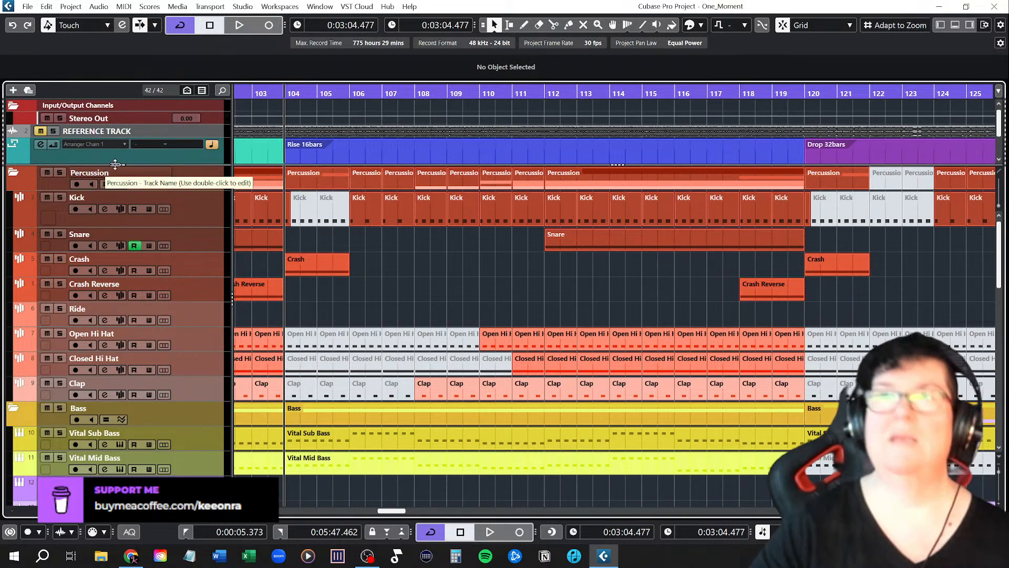
# Step: Try to move the Rise 16bars arranger section and the sections after it so the Rise starts at bar 106
pyautogui.scroll(-3, 770, 273)
pyautogui.scroll(-2, 762, 276)
pyautogui.hscroll(4, 702, 302)
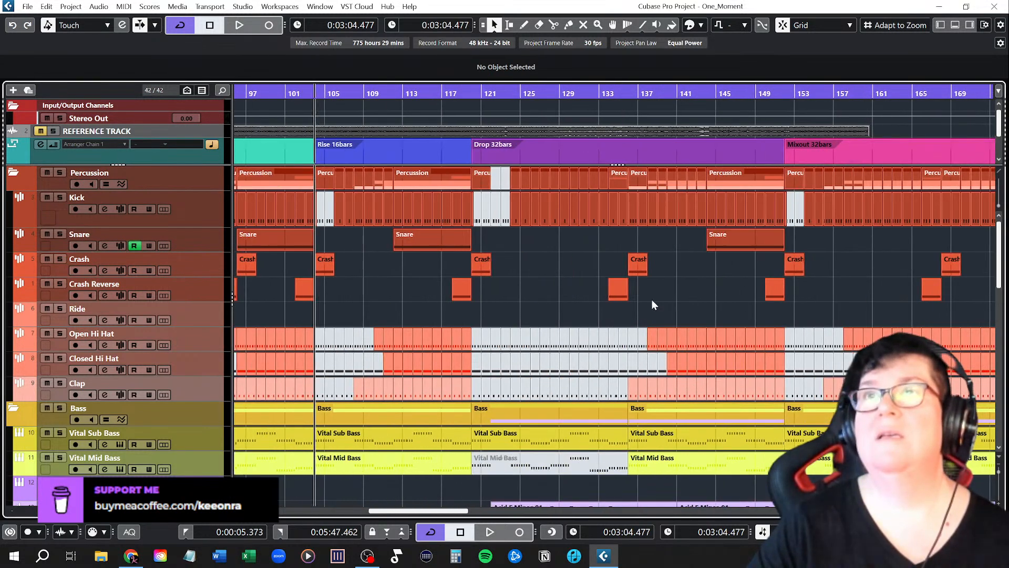
pyautogui.scroll(-2, 652, 300)
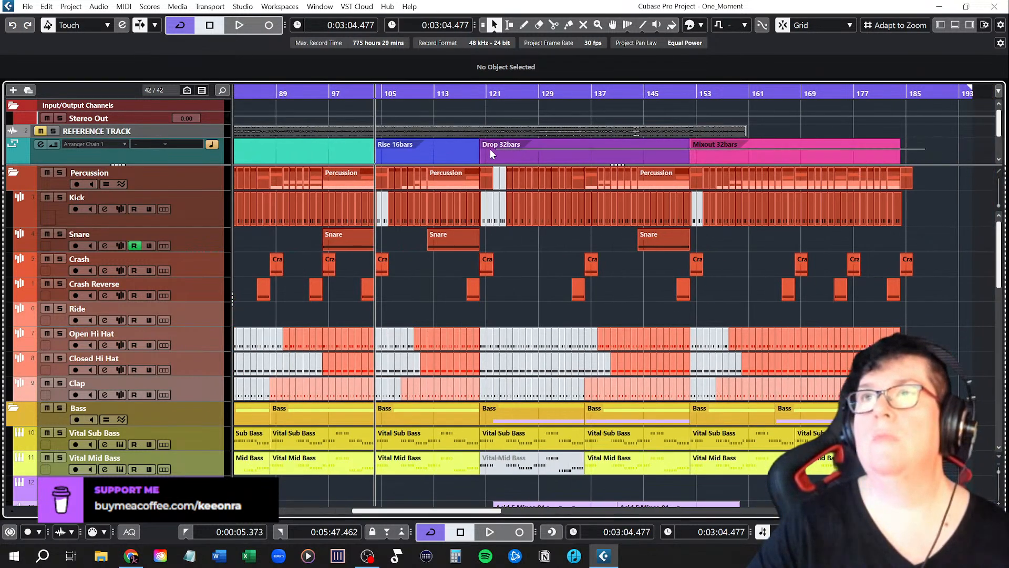
pyautogui.click(425, 161)
pyautogui.scroll(8, 367, 194)
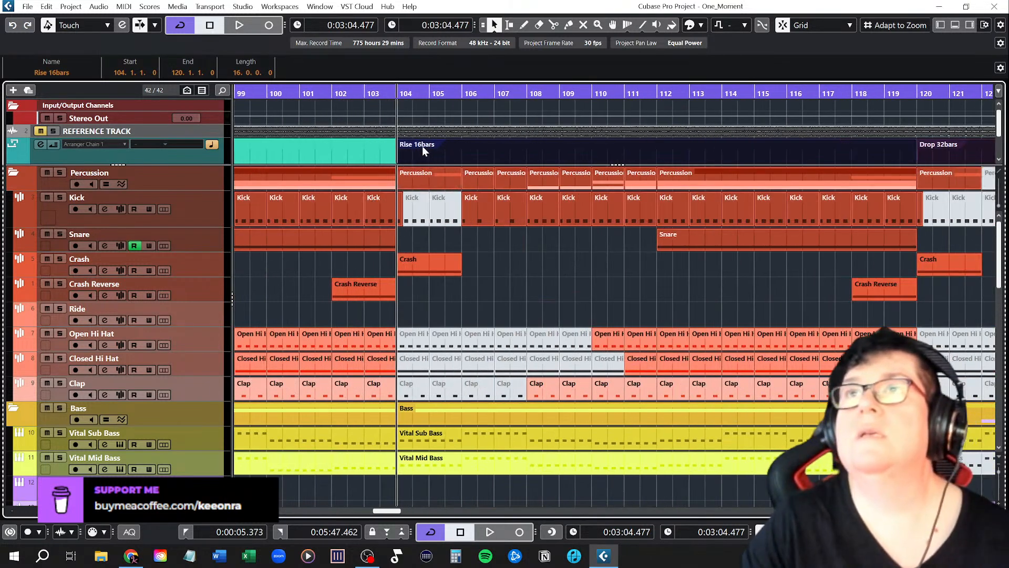
pyautogui.moveTo(421, 149); pyautogui.dragTo(494, 152)
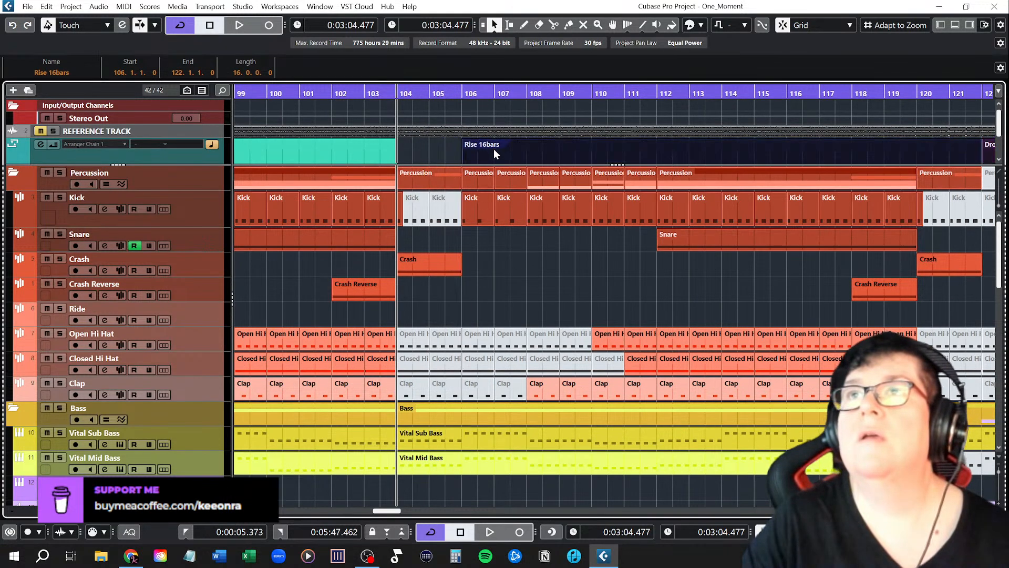
pyautogui.hotkey('ctrl', 'z')
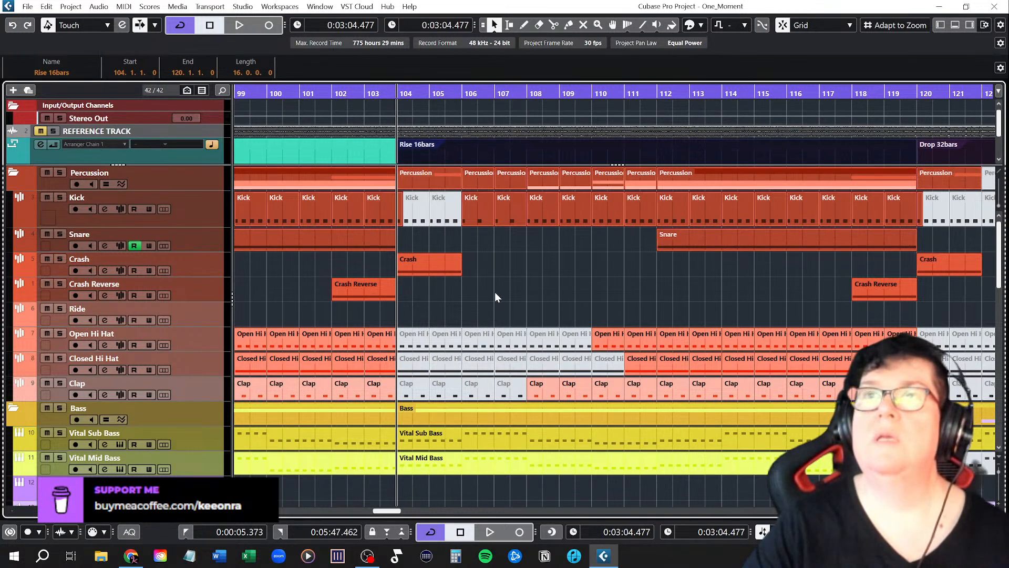
# Step: Examine the bass, pluck, lead, pad, FX, piano and choir parts across the Rise
pyautogui.scroll(-6, 494, 291)
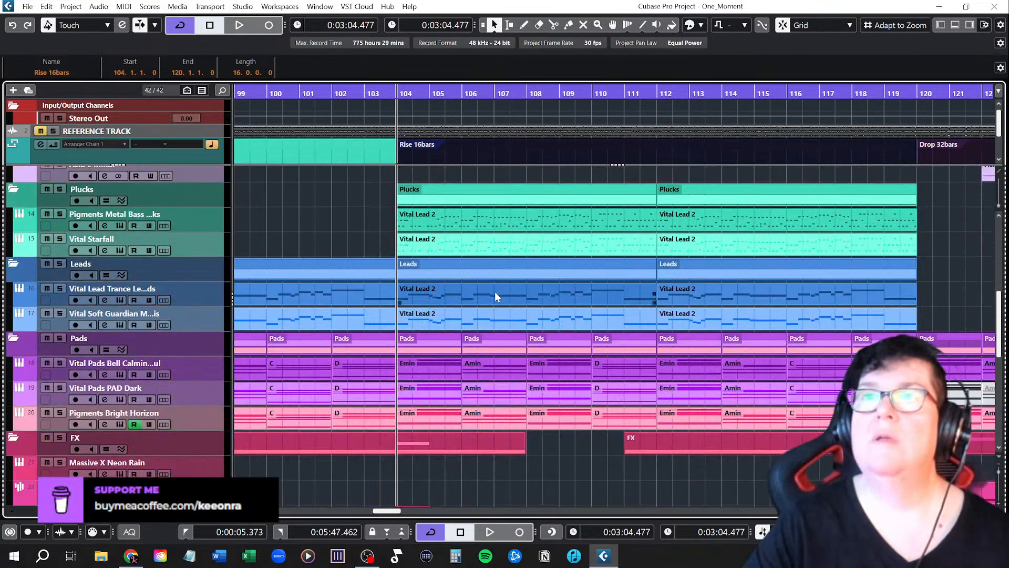
pyautogui.scroll(-5, 494, 291)
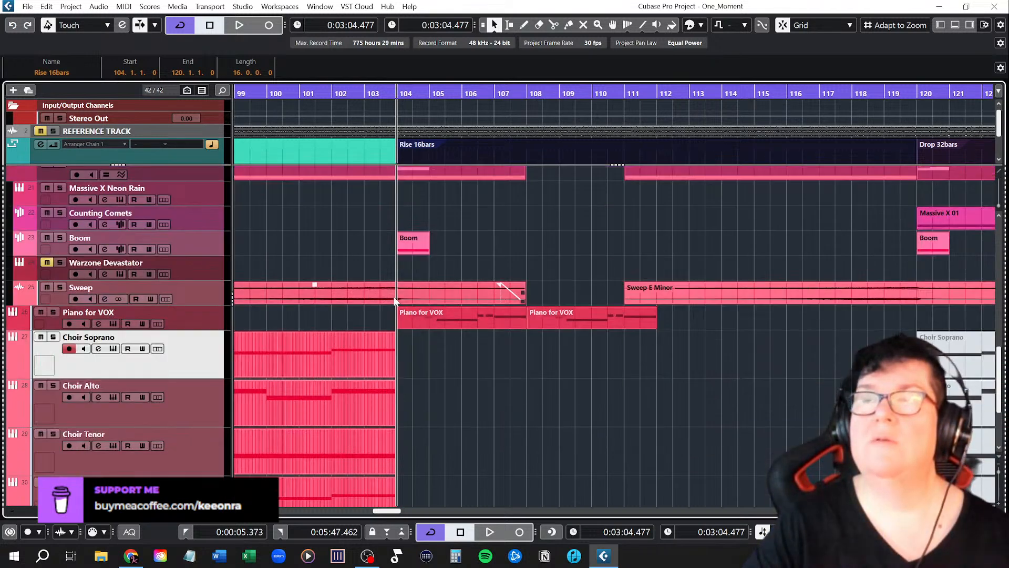
pyautogui.scroll(-3, 421, 312)
pyautogui.scroll(3, 420, 313)
pyautogui.click(428, 291)
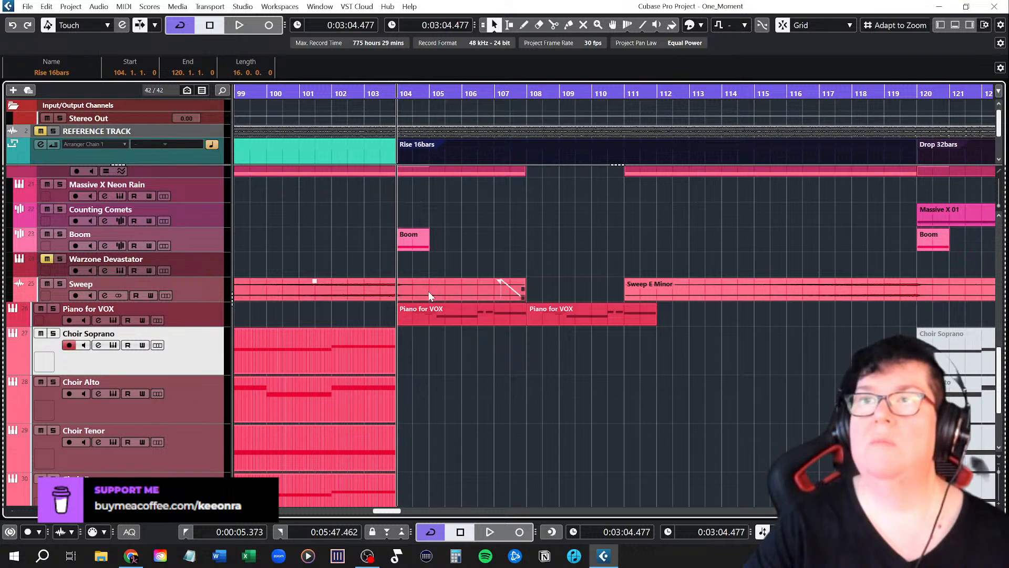
pyautogui.scroll(7, 509, 304)
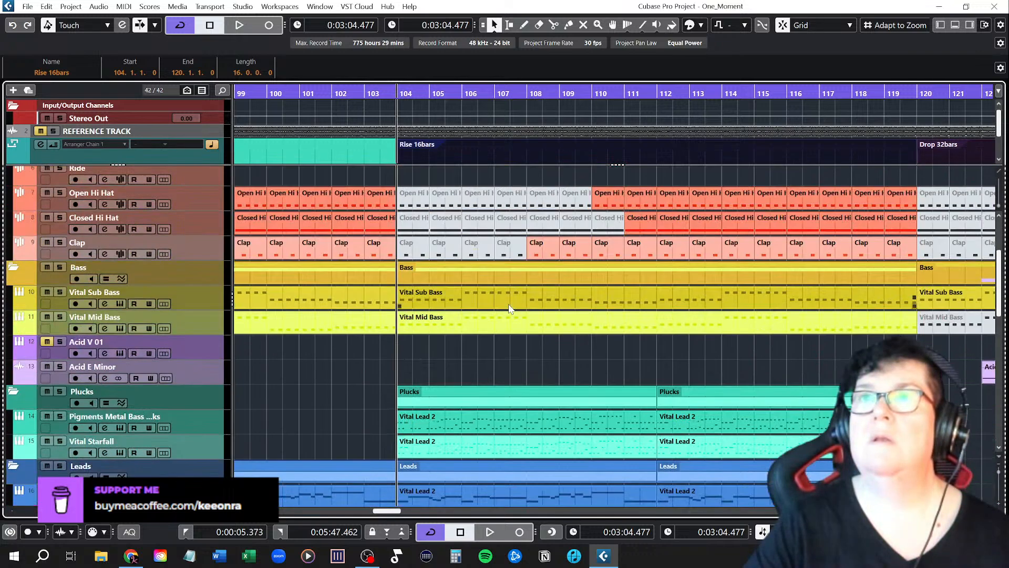
# Step: Deselect the Rise, Drop and Mixout arranger sections and reduce the track heights until the full track list fits in view
pyautogui.scroll(2, 509, 305)
pyautogui.scroll(-5, 509, 304)
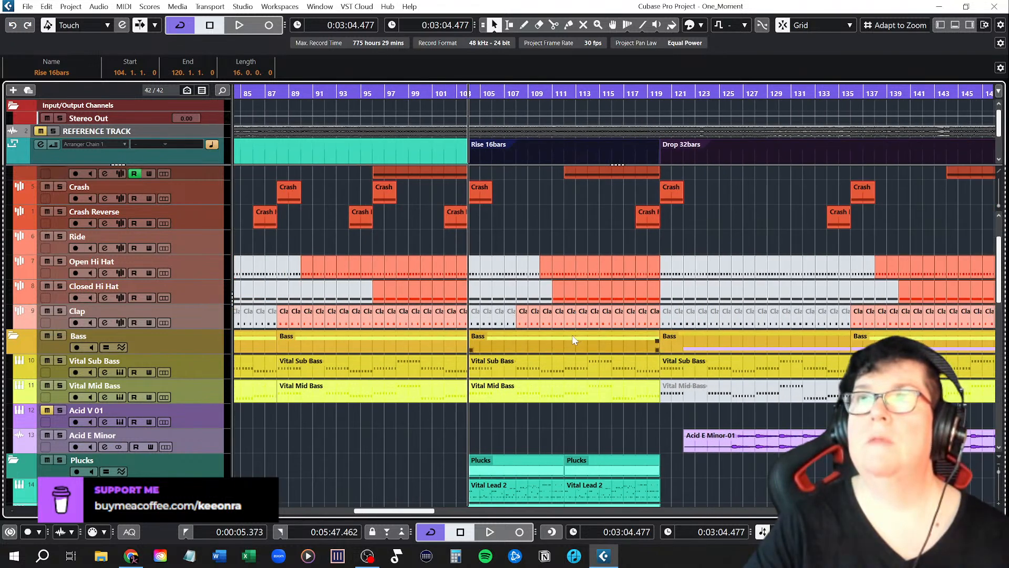
pyautogui.scroll(-6, 575, 340)
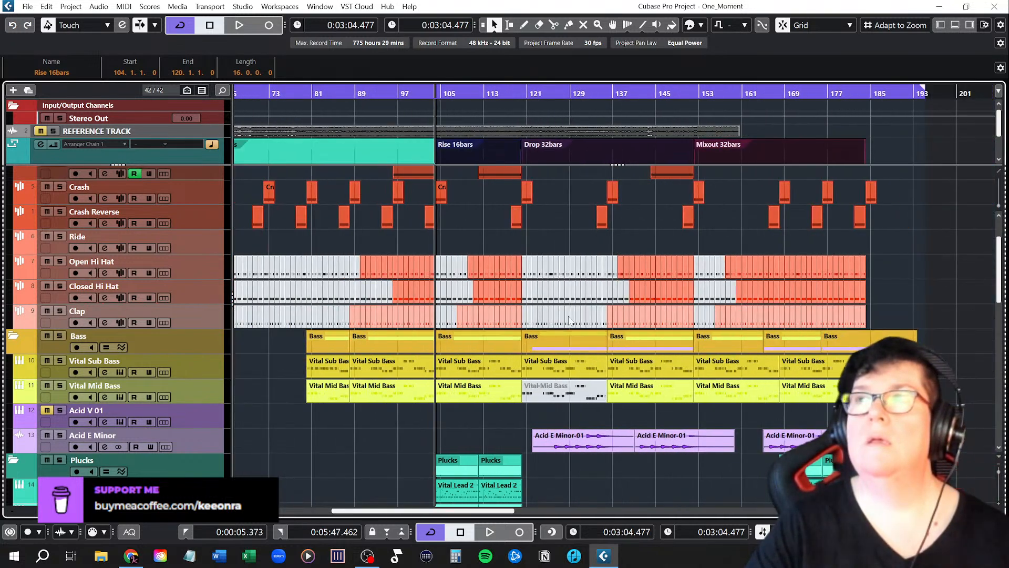
pyautogui.click(953, 159)
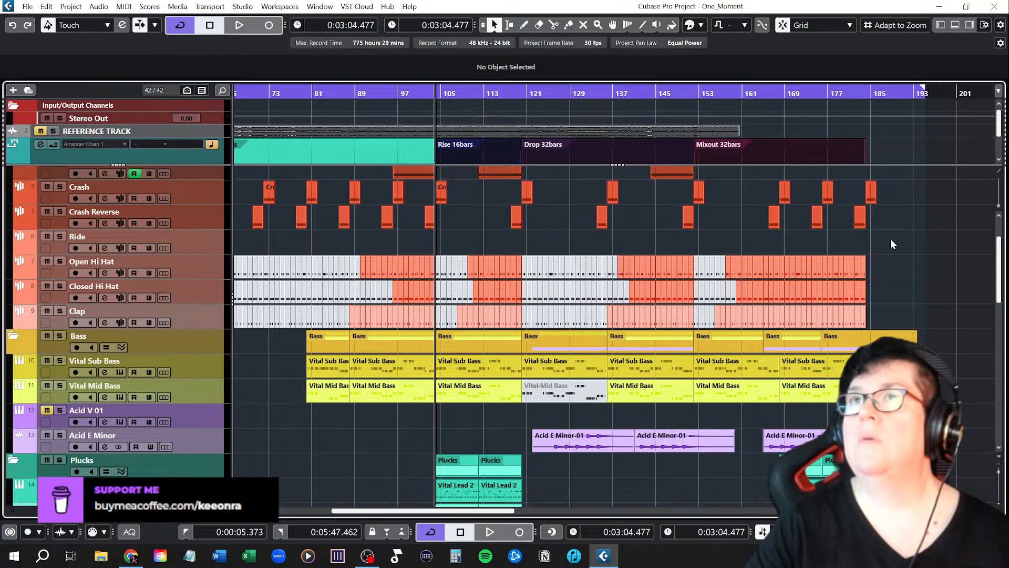
pyautogui.scroll(-5, 876, 297)
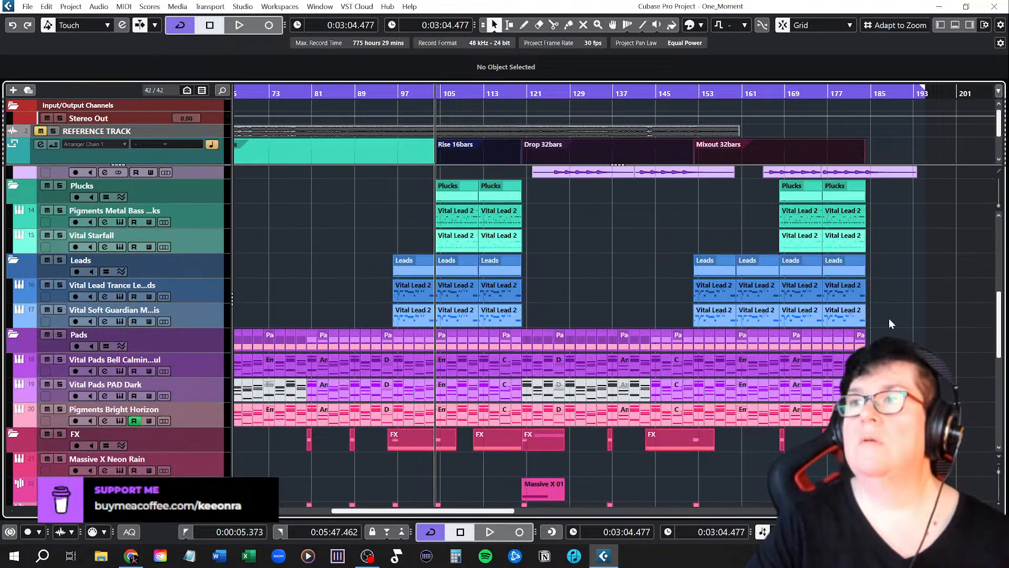
pyautogui.scroll(-10, 891, 323)
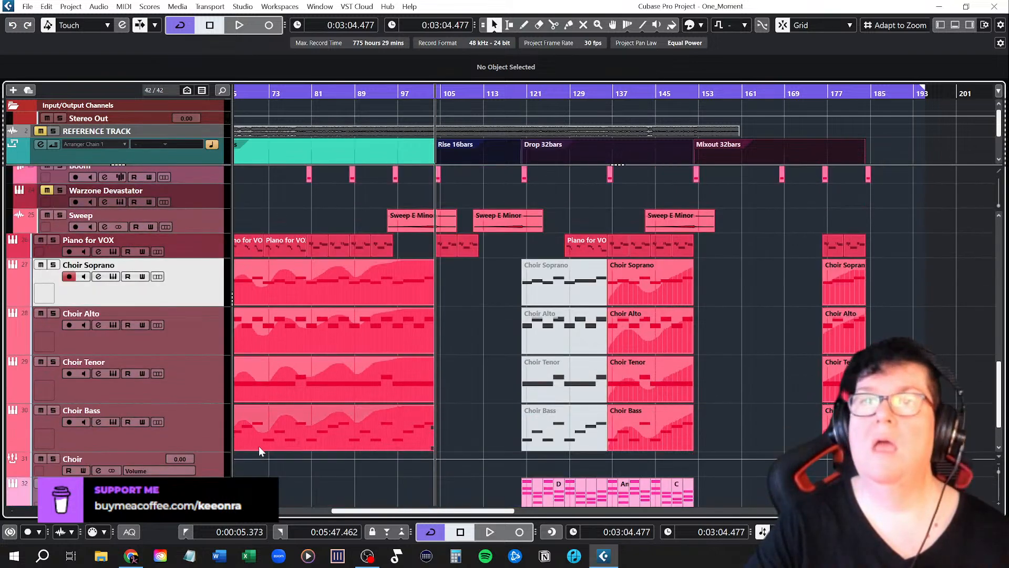
pyautogui.hotkey('shift', 'g')
pyautogui.hotkey('shift', 'g')
pyautogui.hotkey('shift', 'g')
pyautogui.hotkey('shift', 'g')
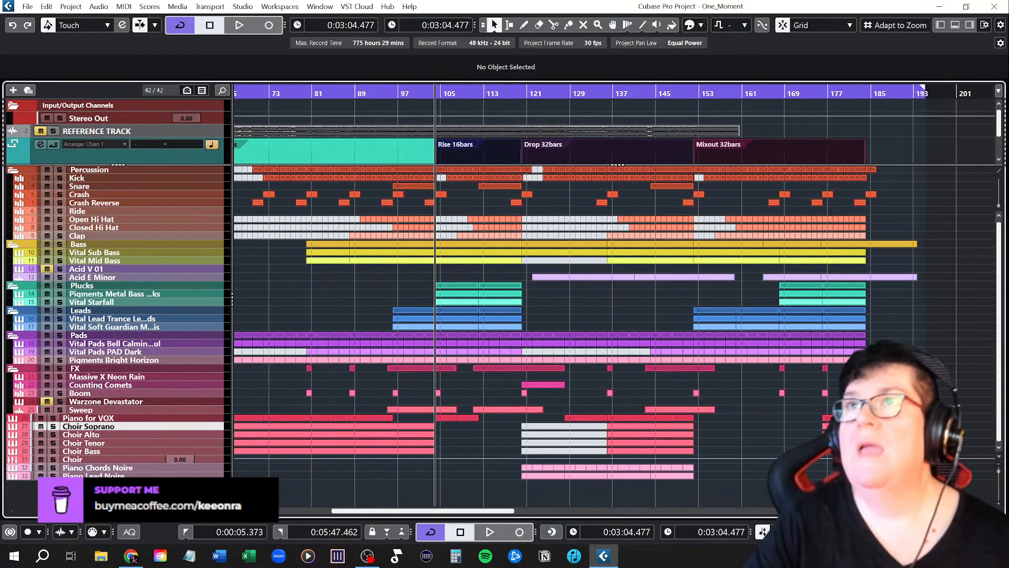
pyautogui.click(907, 130)
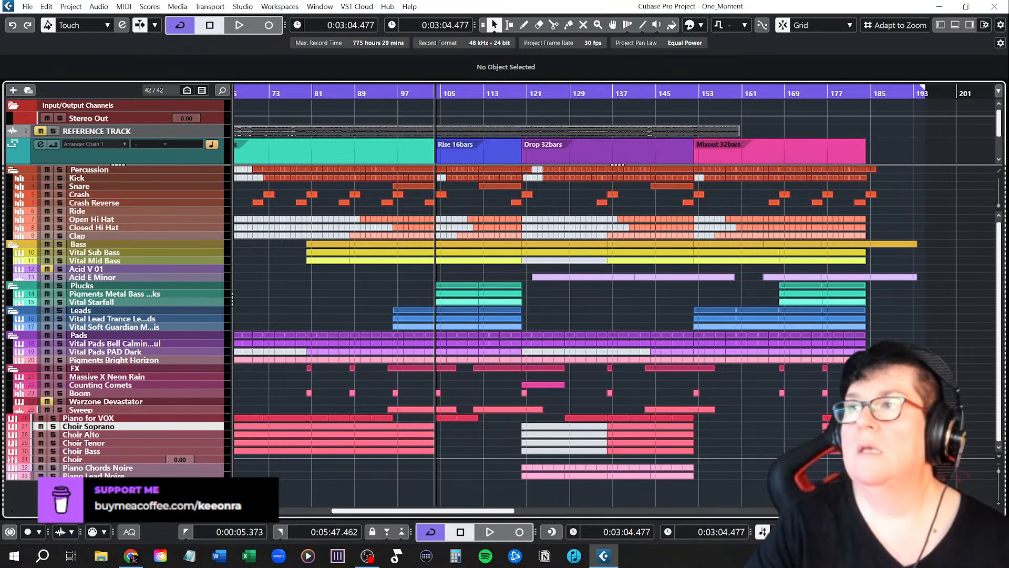
# Step: Try to select all events on every track from the Rise at bar 104 through the end of the Mixout
pyautogui.moveTo(770, 491); pyautogui.dragTo(436, 161)
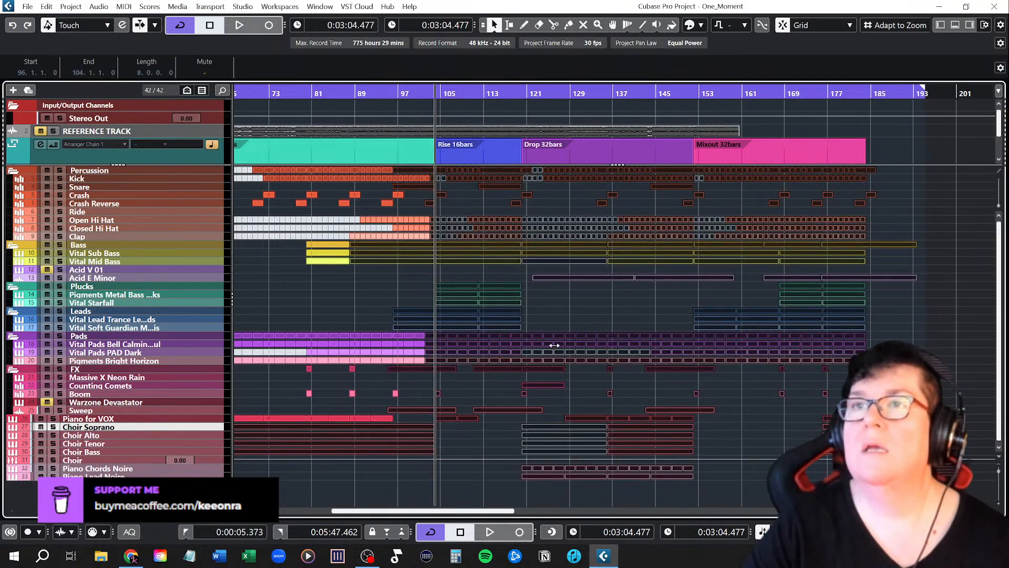
pyautogui.scroll(5, 481, 379)
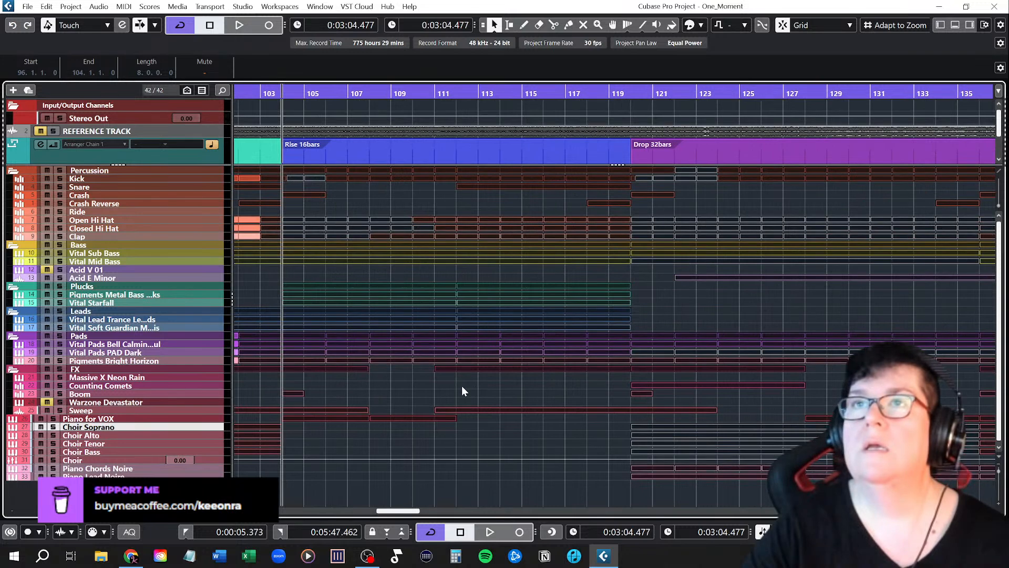
pyautogui.hscroll(-3, 393, 375)
pyautogui.scroll(-2, 529, 393)
pyautogui.scroll(-2, 530, 392)
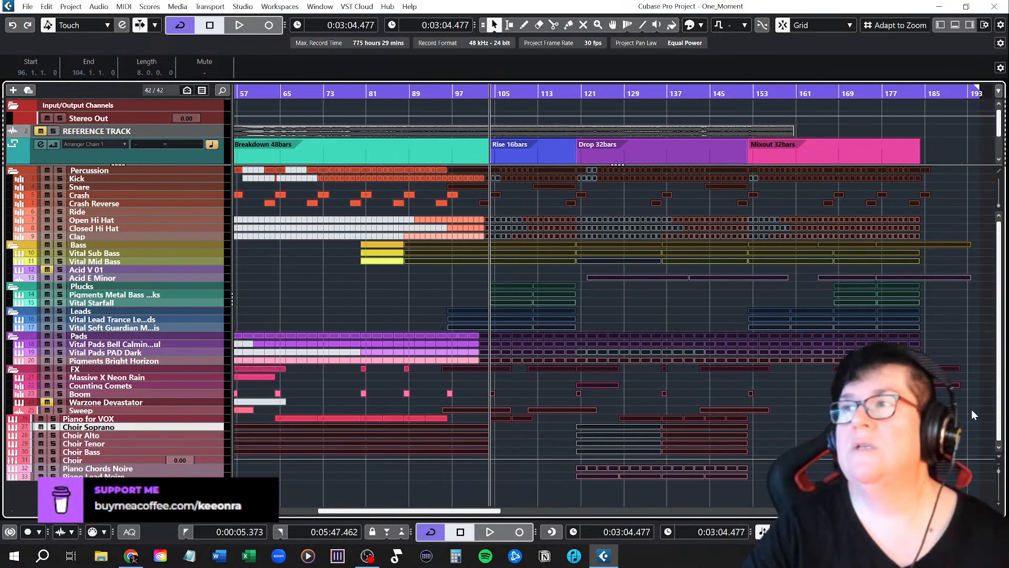
pyautogui.click(972, 411)
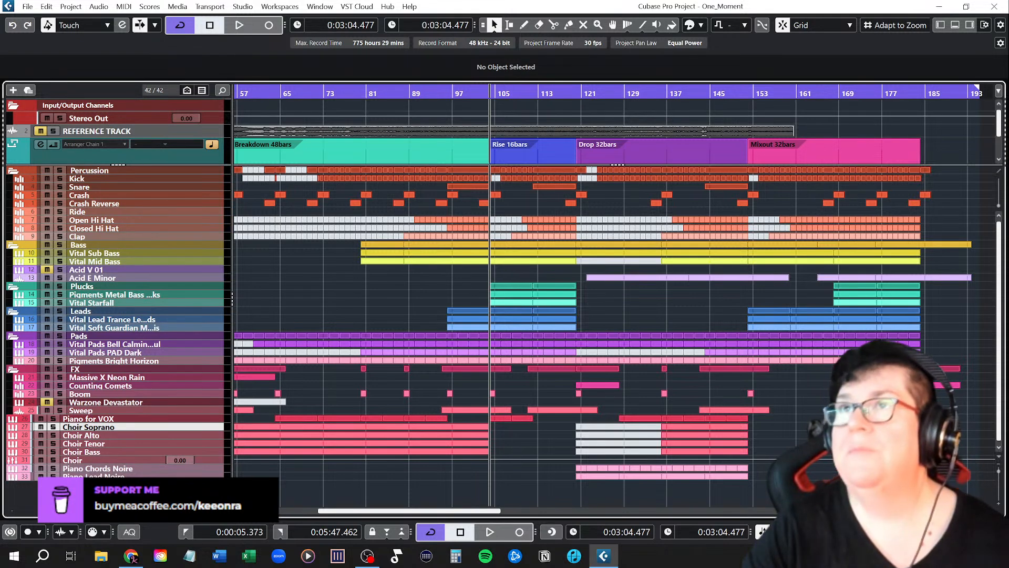
# Step: Enlarge the upper section of the divided track list and move the arranger track into the lower section above Percussion
pyautogui.scroll(3, 466, 316)
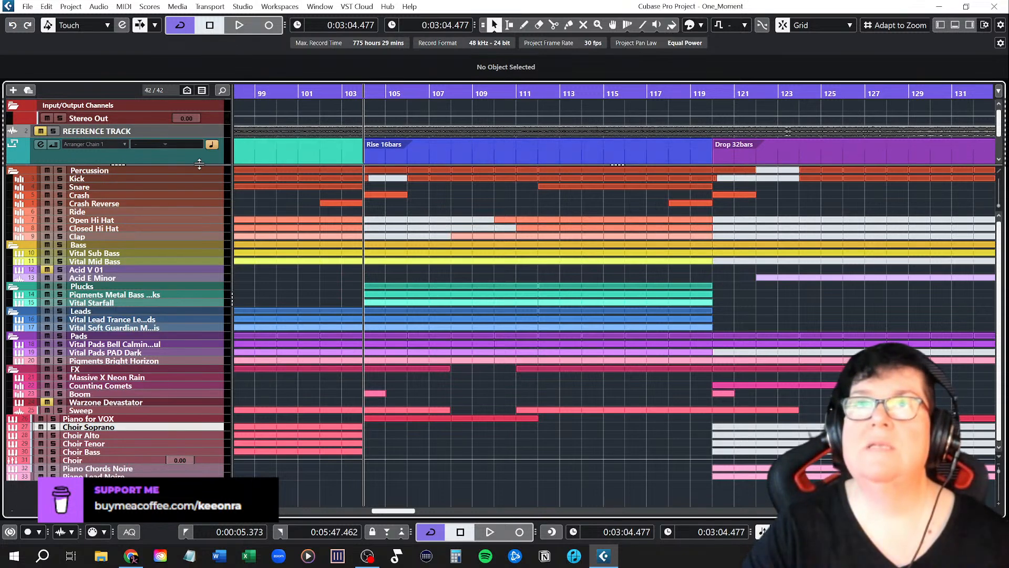
pyautogui.moveTo(199, 164)
pyautogui.mouseDown()
pyautogui.moveTo(187, 185)
pyautogui.moveTo(192, 159)
pyautogui.moveTo(187, 173)
pyautogui.mouseUp()
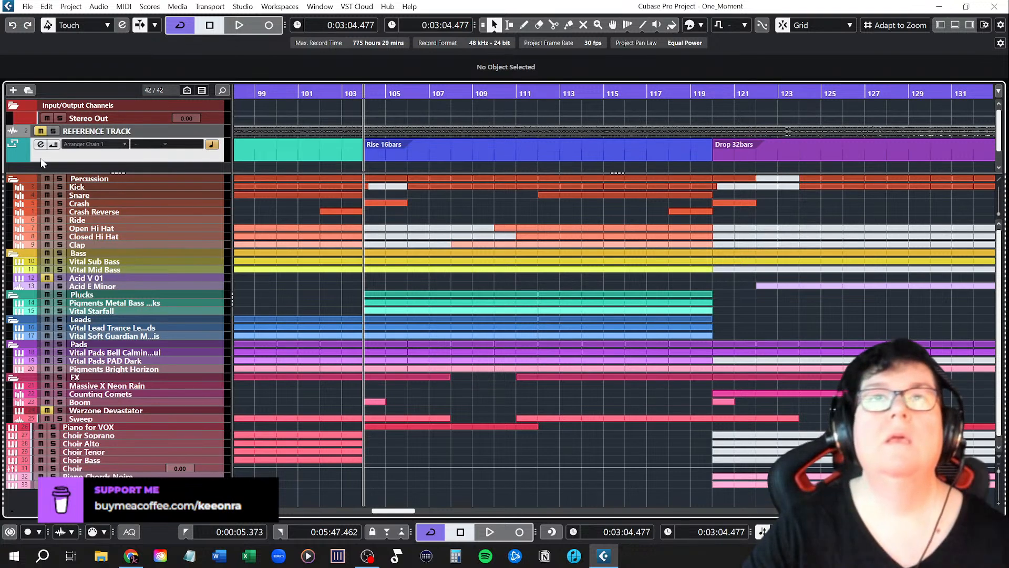
pyautogui.moveTo(22, 154); pyautogui.dragTo(24, 181)
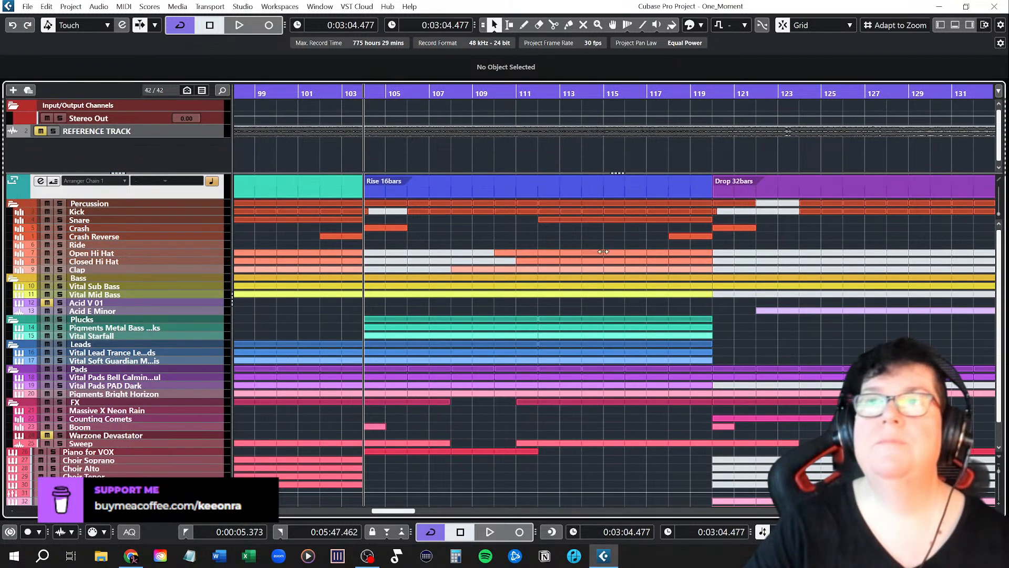
# Step: Try to move the Rise, Drop and Mixout arranger sections together so the Rise starts at bar 107
pyautogui.scroll(-8, 614, 262)
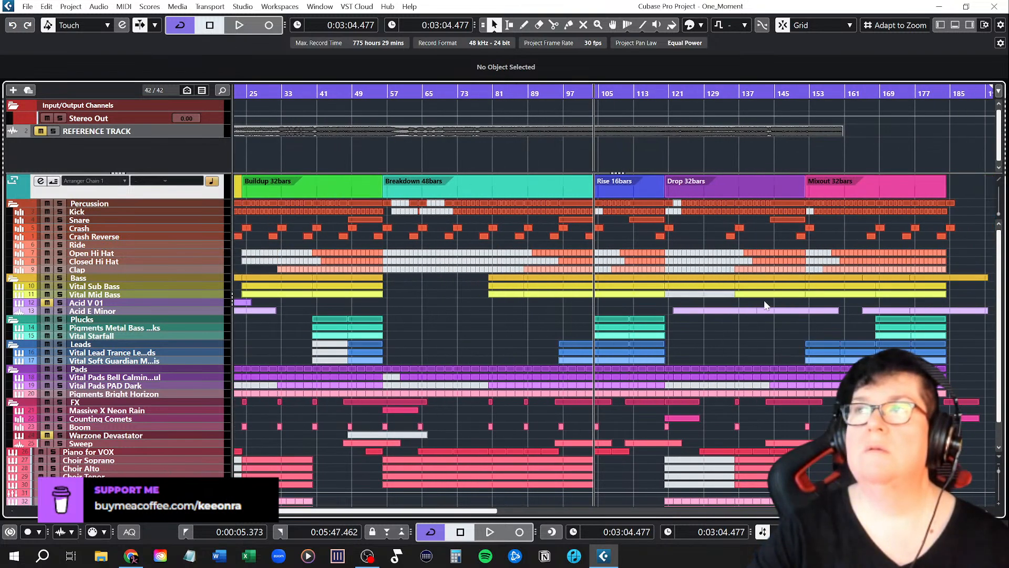
pyautogui.hscroll(5, 755, 300)
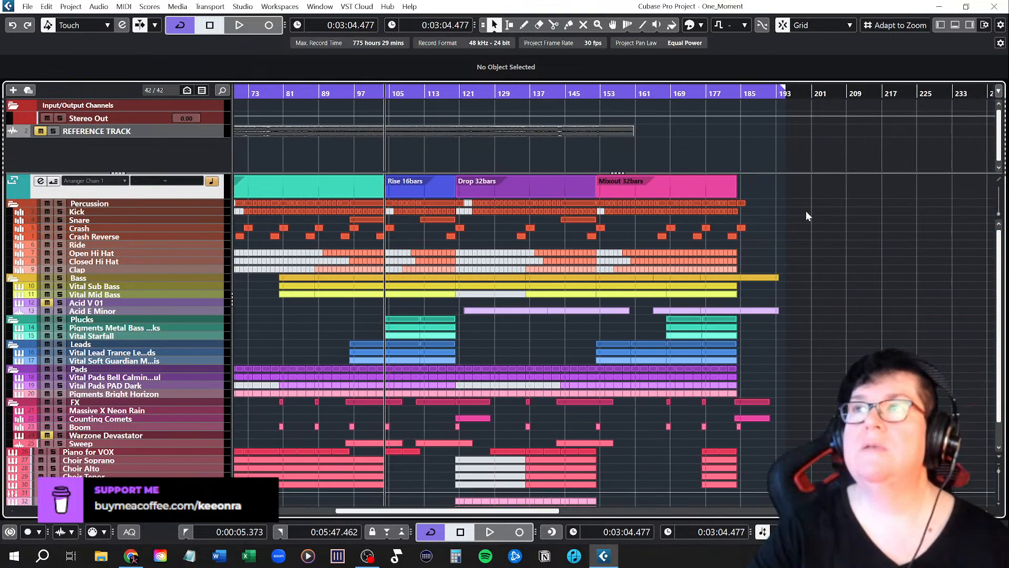
pyautogui.click(422, 182)
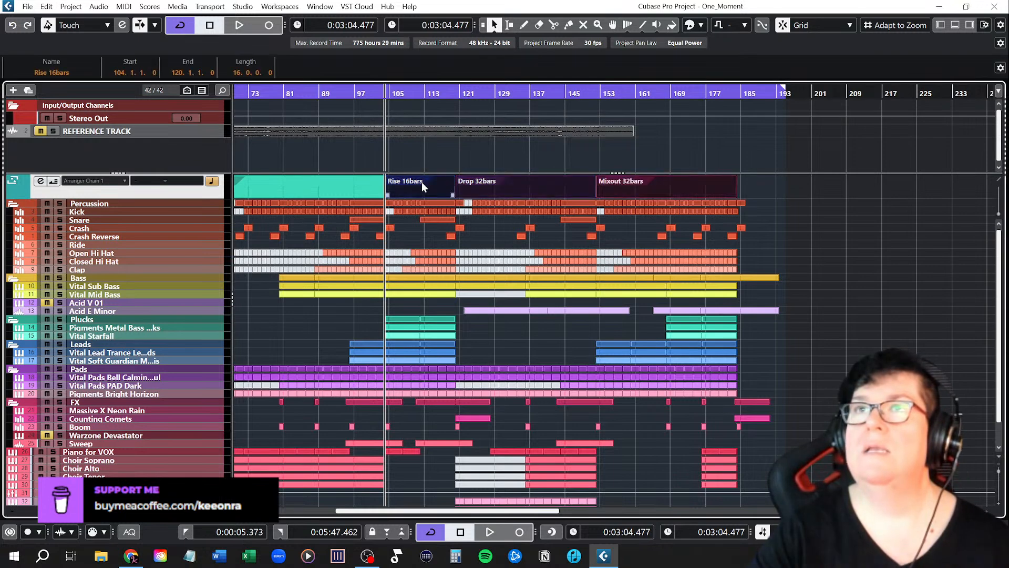
pyautogui.moveTo(420, 182); pyautogui.dragTo(437, 182)
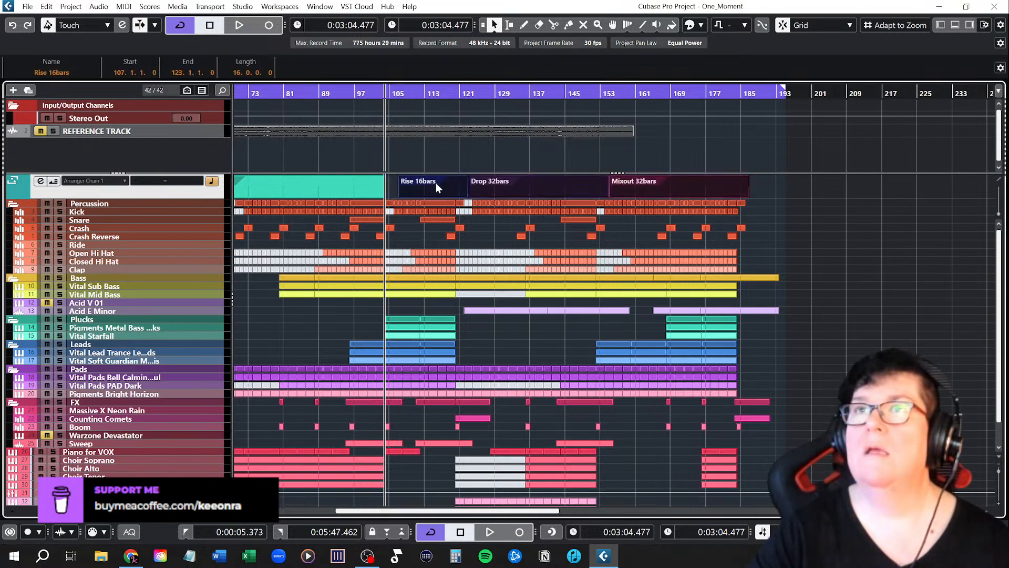
pyautogui.hotkey('ctrl', 'z')
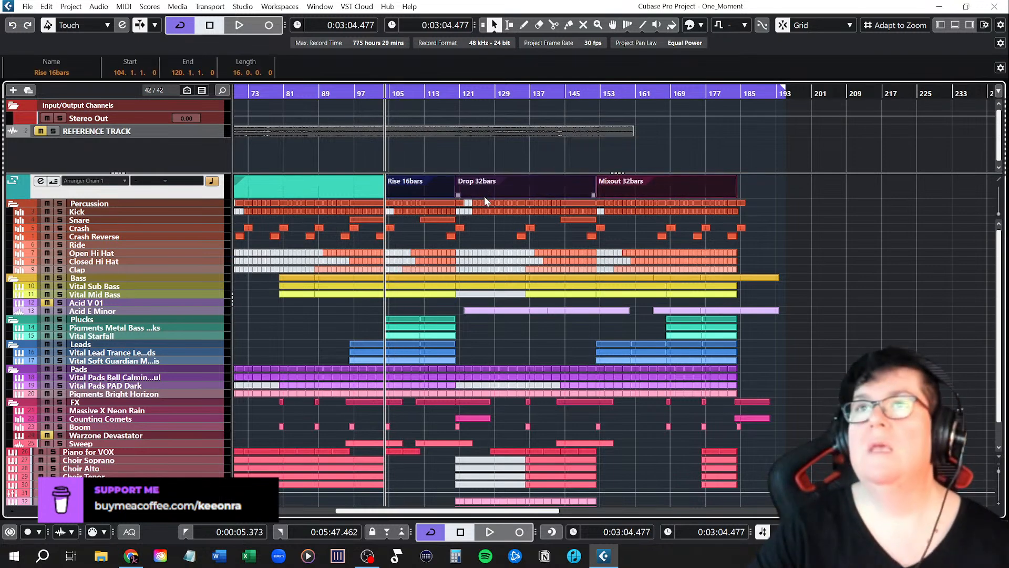
pyautogui.click(841, 213)
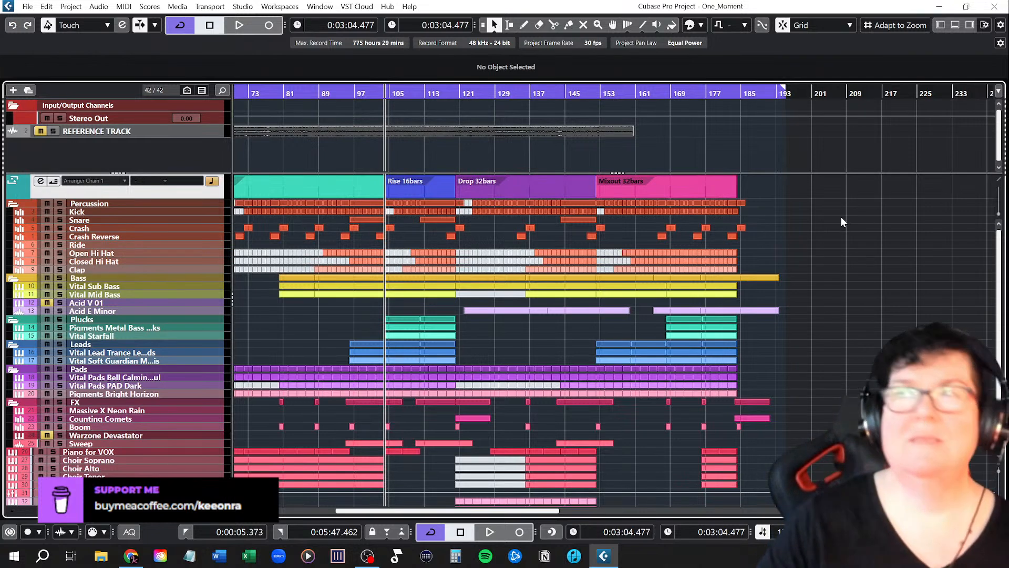
# Step: Select the Rise, Drop and Mixout arranger sections together with all track events from bar 104 onwards
pyautogui.scroll(-1, 841, 222)
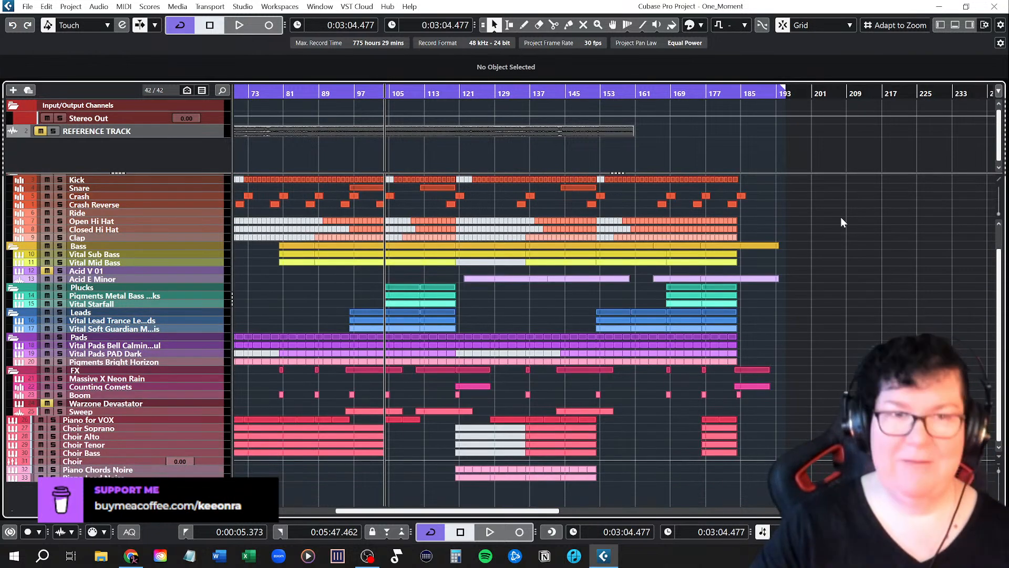
pyautogui.scroll(1, 840, 281)
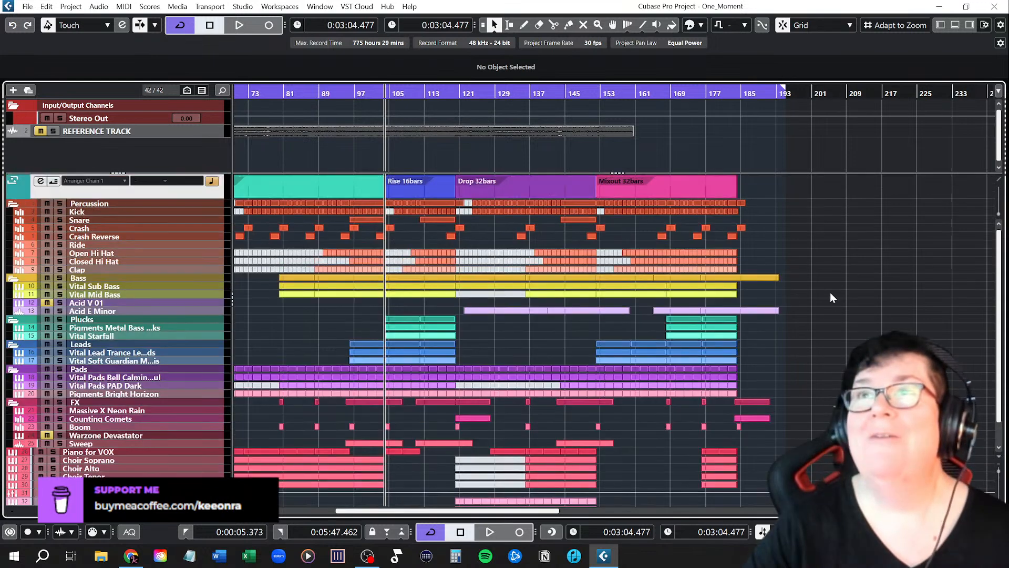
pyautogui.scroll(-1, 829, 298)
pyautogui.scroll(1, 829, 298)
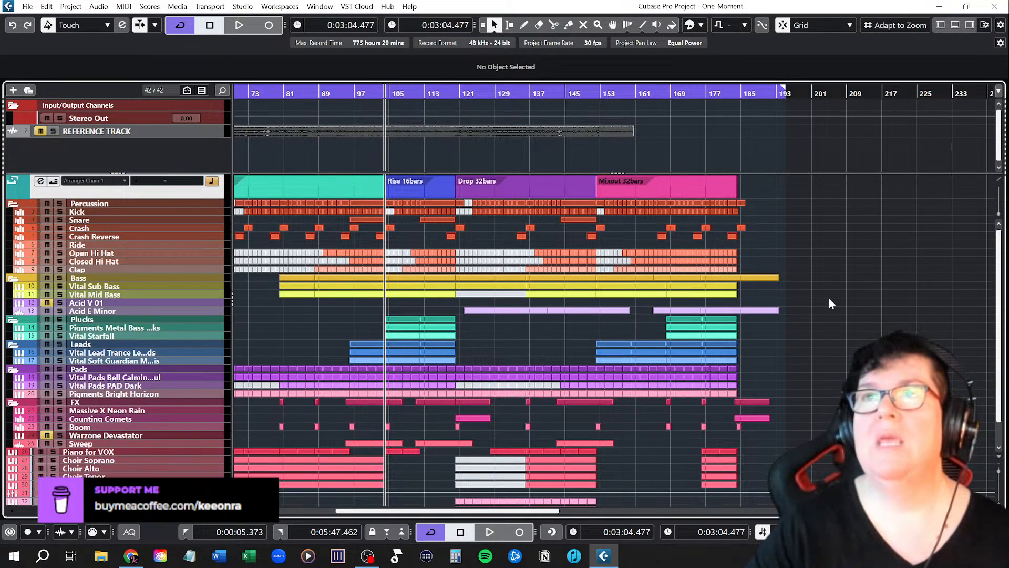
pyautogui.scroll(-1, 828, 298)
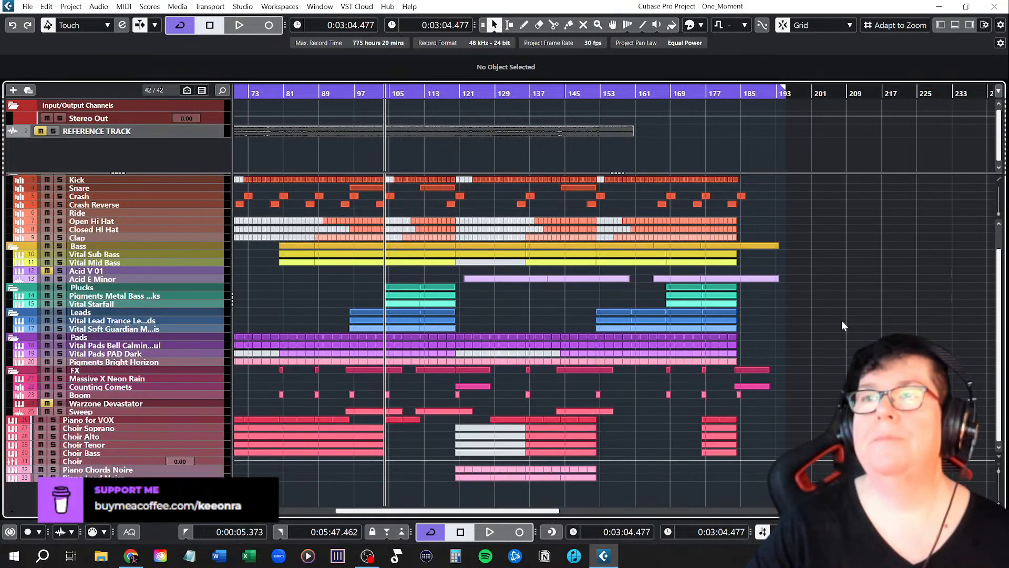
pyautogui.moveTo(803, 498); pyautogui.dragTo(389, 149)
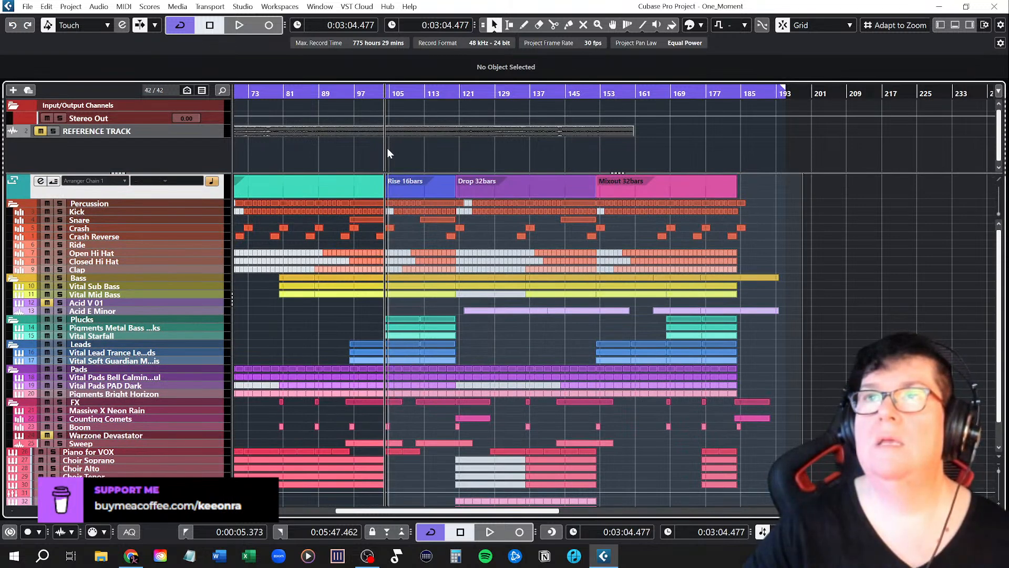
pyautogui.moveTo(386, 147); pyautogui.dragTo(387, 147)
pyautogui.scroll(3, 414, 265)
pyautogui.scroll(2, 412, 266)
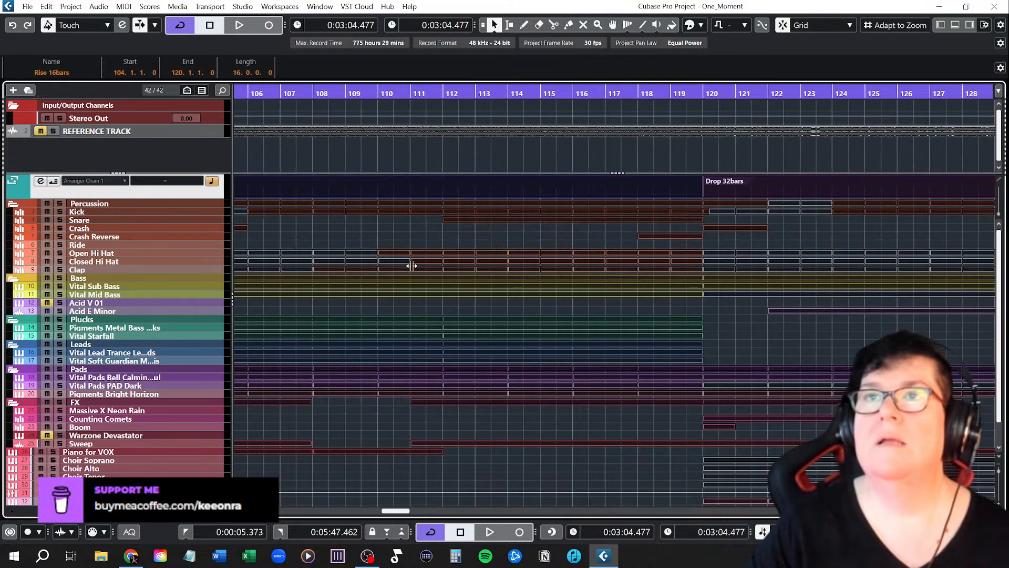
# Step: Remove the Sweep event that overlaps the start of the Rise from the selection
pyautogui.hscroll(-2, 412, 266)
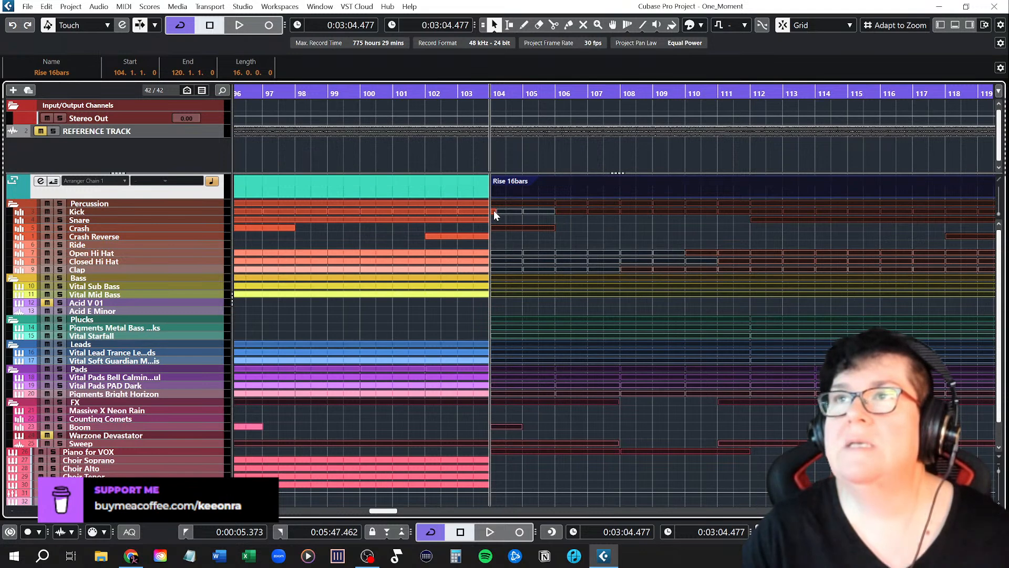
pyautogui.scroll(-2, 573, 249)
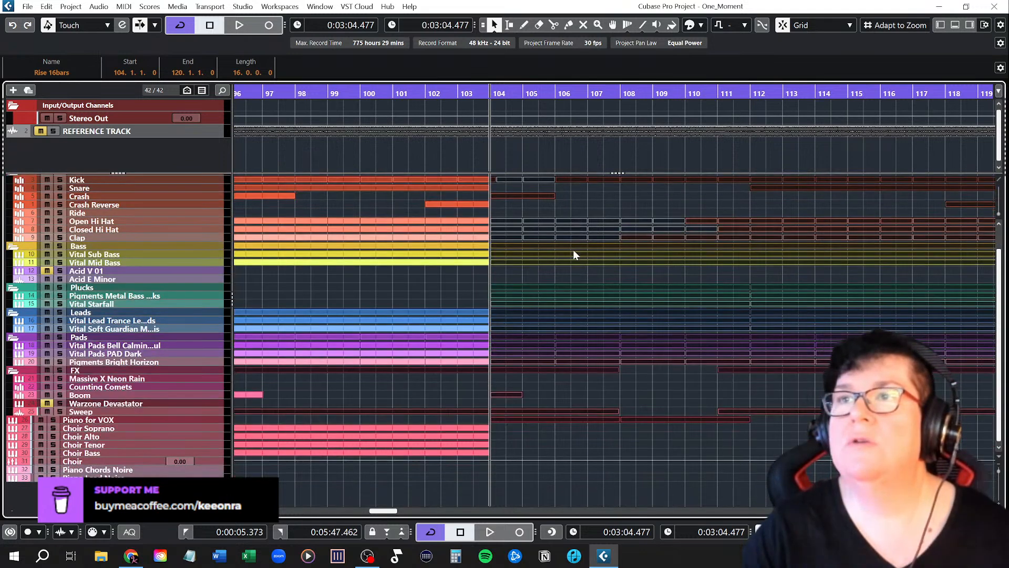
pyautogui.scroll(4, 567, 363)
pyautogui.scroll(-4, 565, 363)
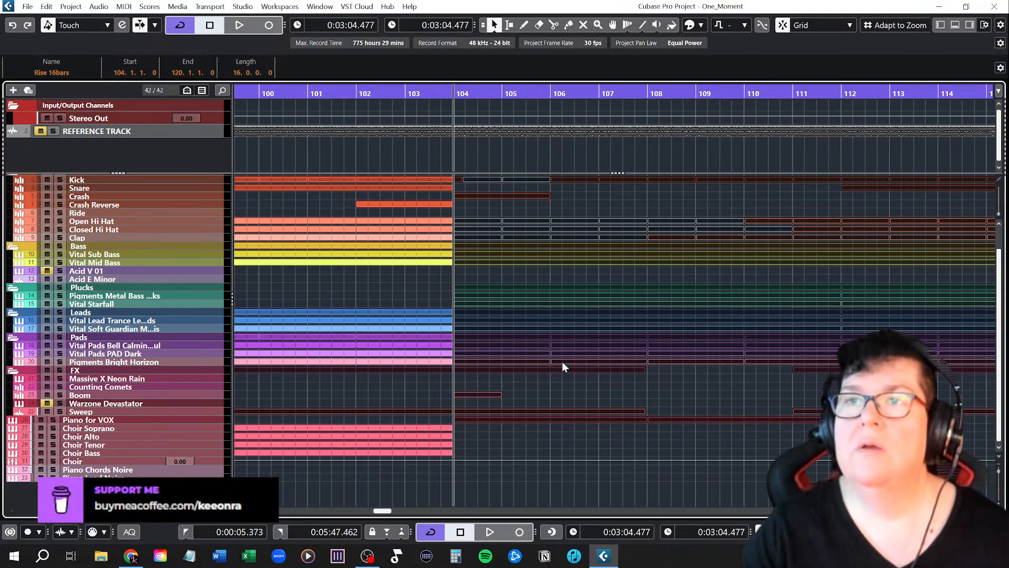
pyautogui.scroll(-1, 618, 372)
pyautogui.scroll(-1, 618, 371)
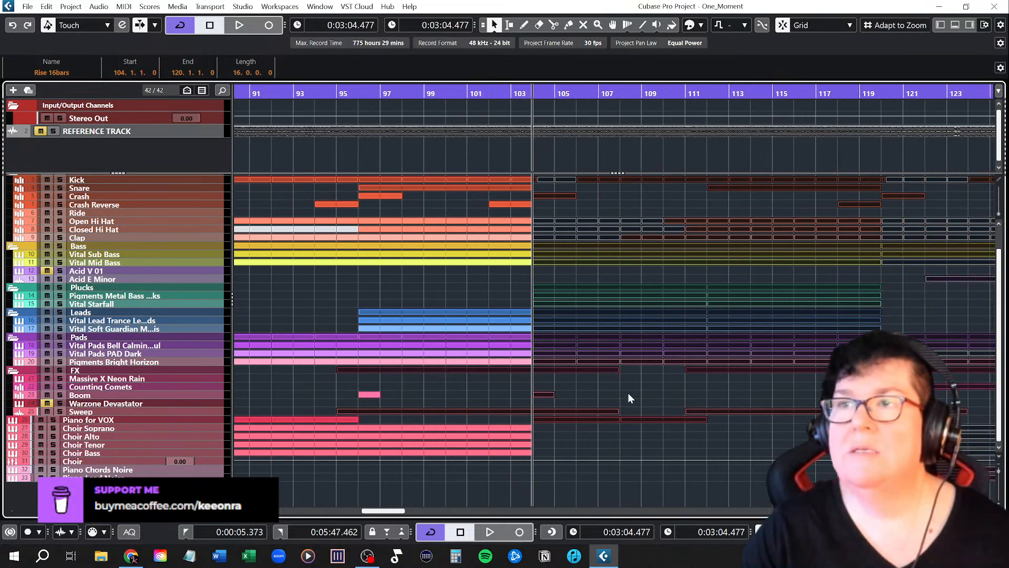
pyautogui.click(548, 408)
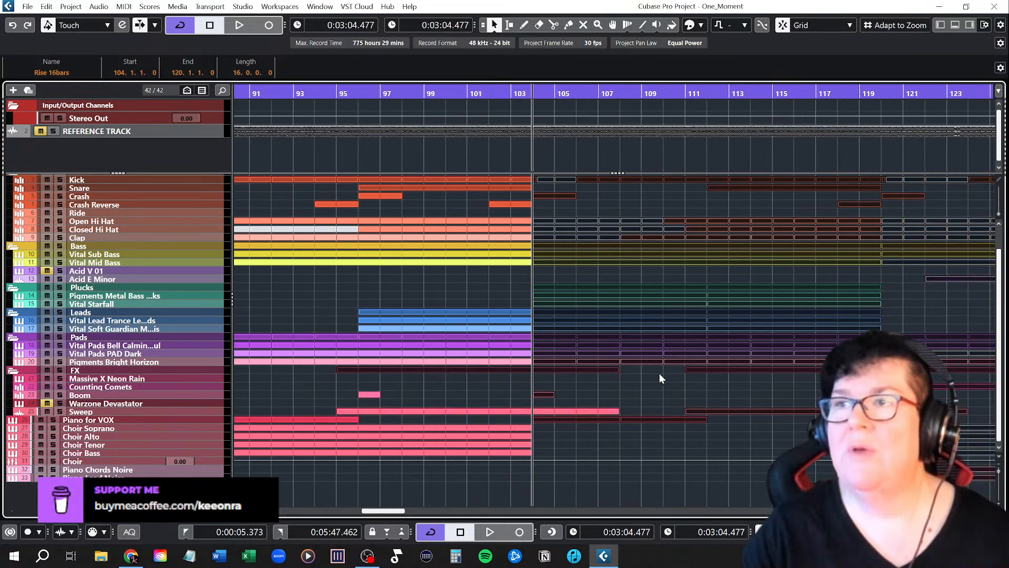
# Step: Remove the Crash event at bar 104 from the selection
pyautogui.scroll(2, 669, 363)
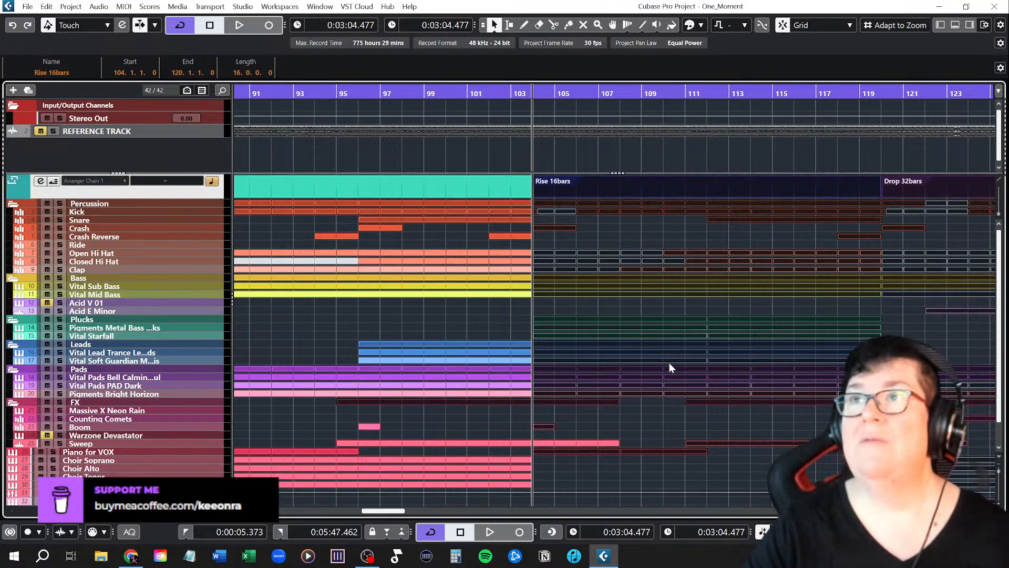
pyautogui.scroll(6, 578, 315)
pyautogui.scroll(2, 501, 303)
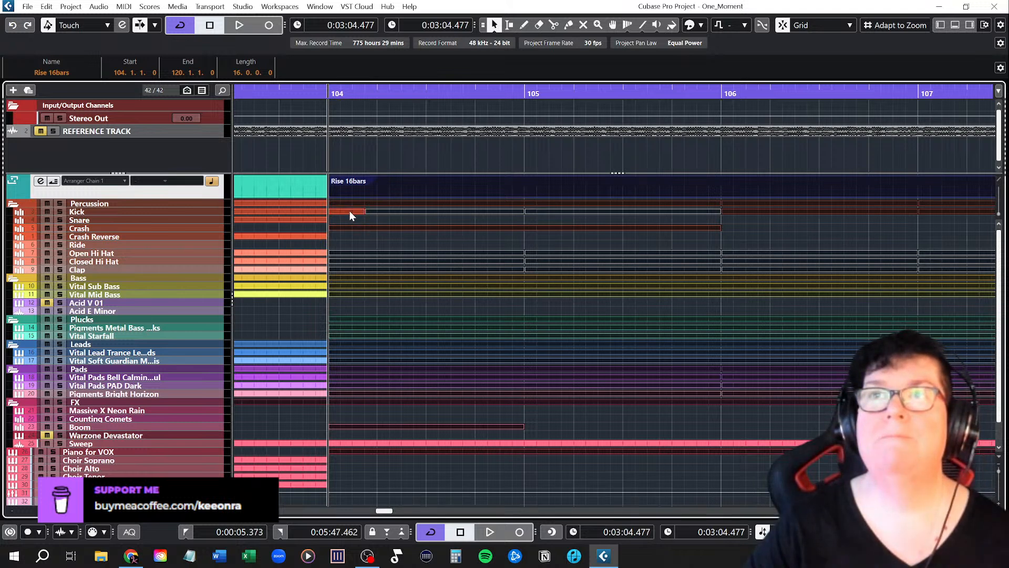
pyautogui.click(396, 228)
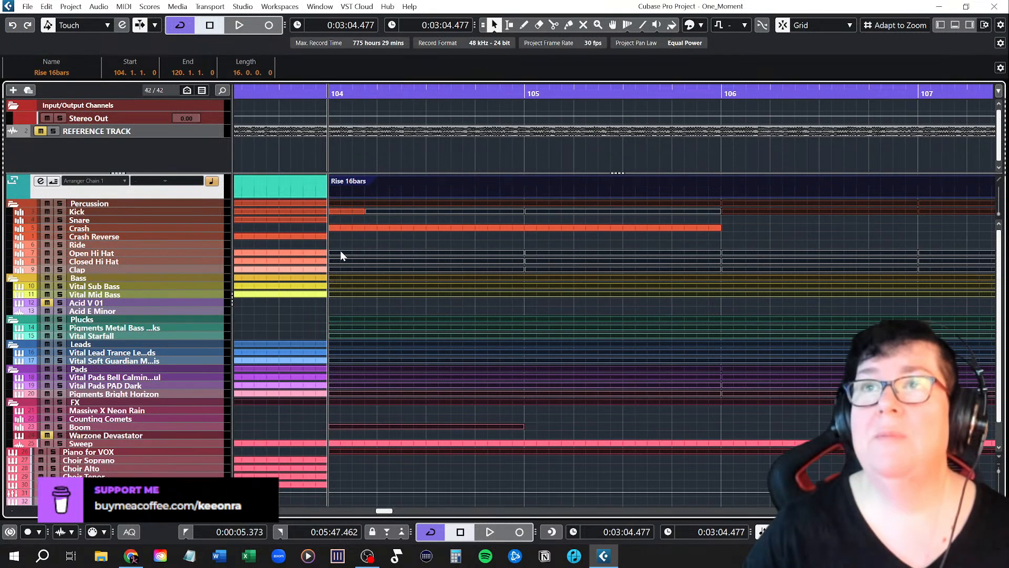
pyautogui.keyDown('ctrl'); pyautogui.scroll(-4, 364, 266); pyautogui.keyUp('ctrl')
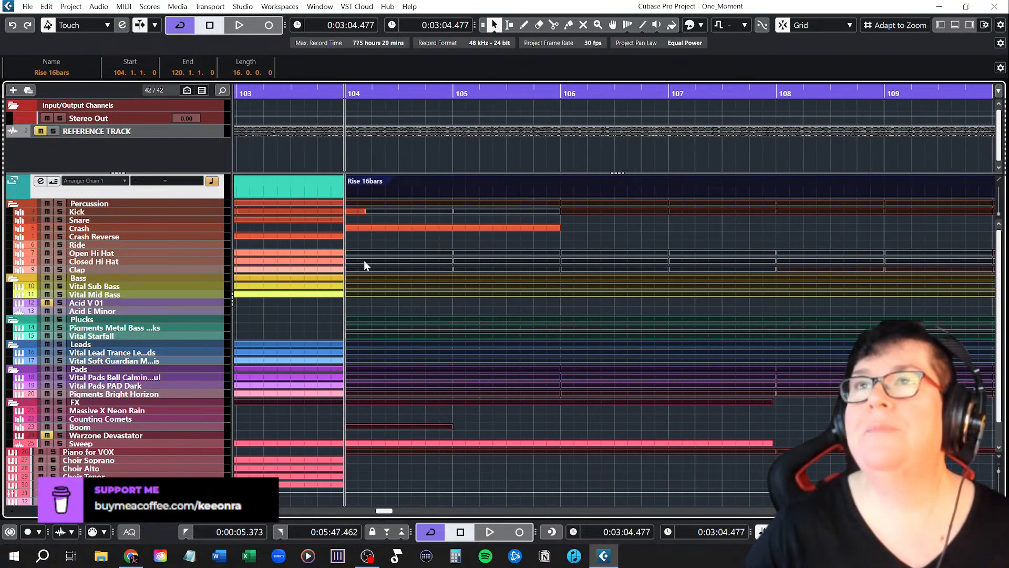
# Step: Move the selected sections and events two bars later to bar 106, and return the short Kick and Crash events to bar 104
pyautogui.moveTo(352, 251); pyautogui.dragTo(562, 255)
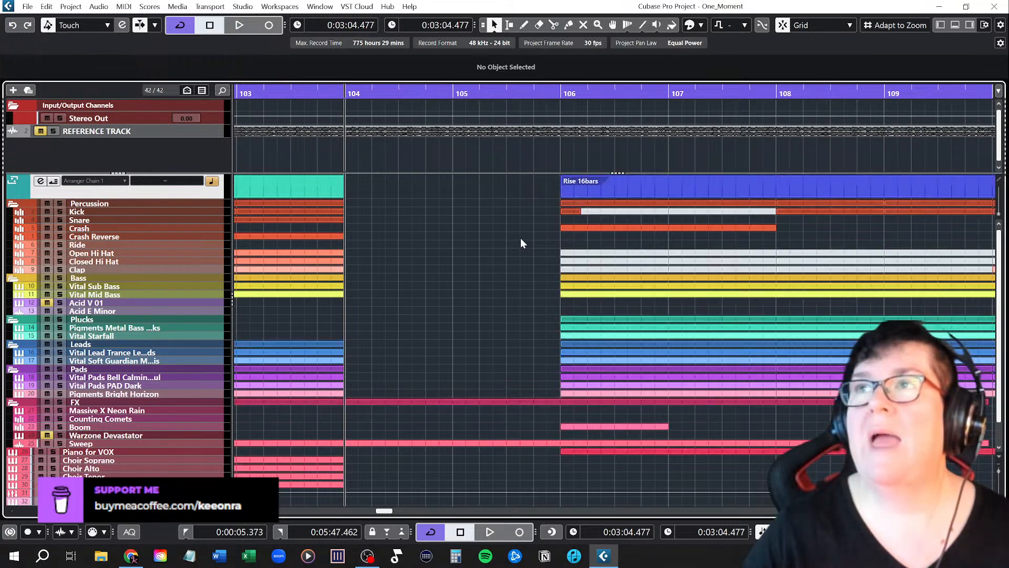
pyautogui.click(565, 212)
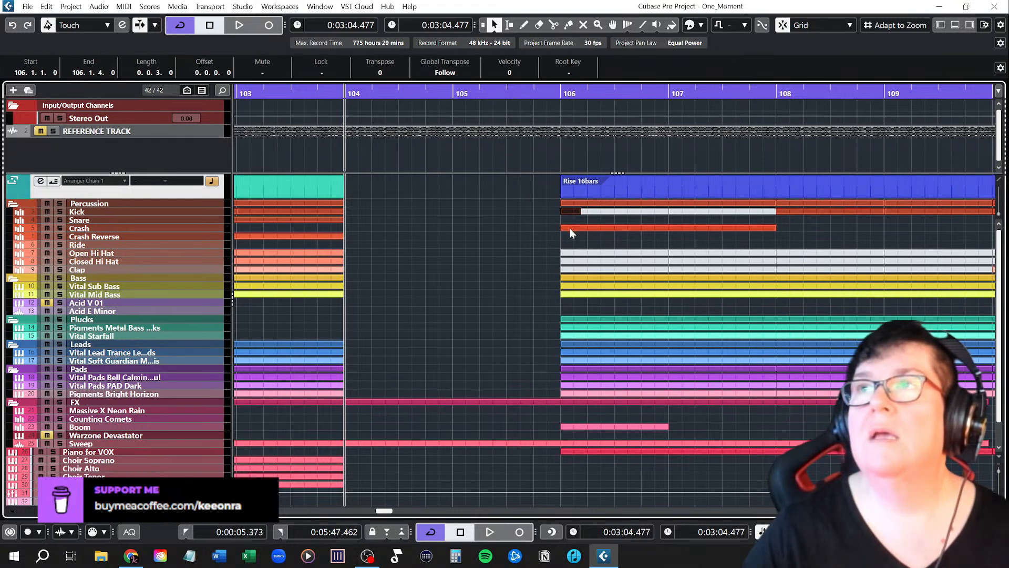
pyautogui.click(570, 229)
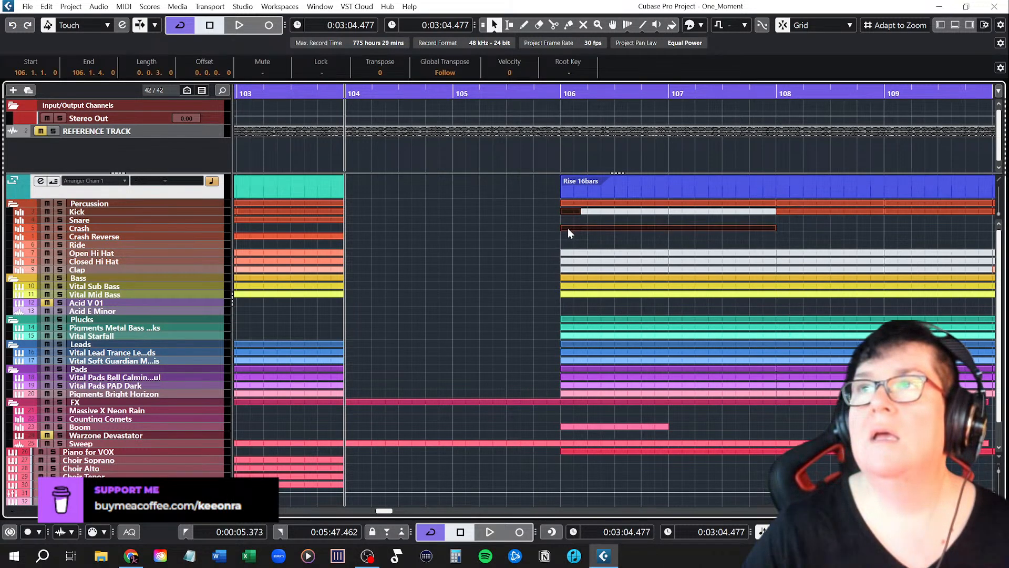
pyautogui.moveTo(564, 228); pyautogui.dragTo(363, 233)
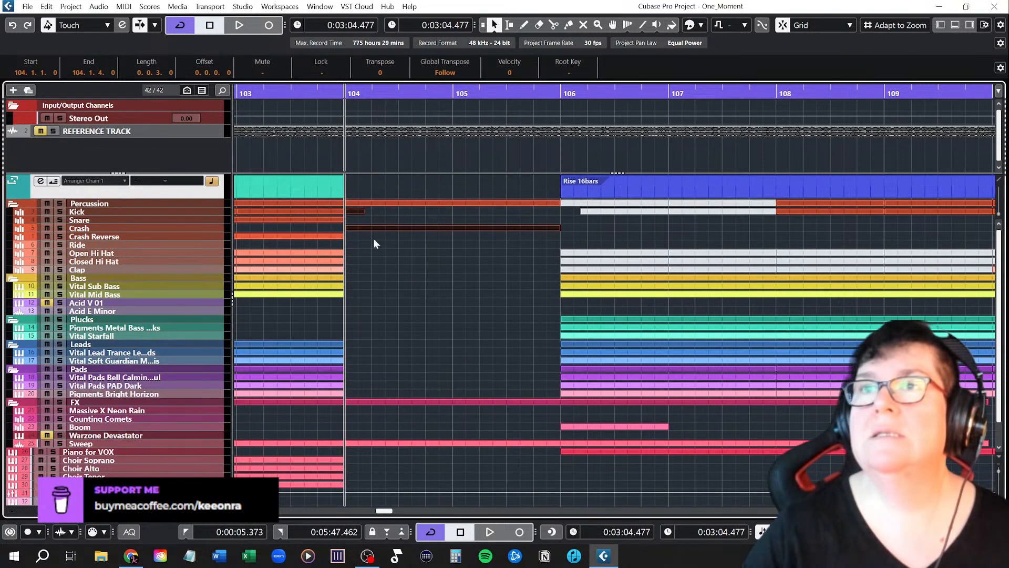
pyautogui.click(455, 269)
# Step: Play the arrangement from about bar 93 through the two-bar gap into the Rise to check the transition
pyautogui.scroll(-5, 414, 288)
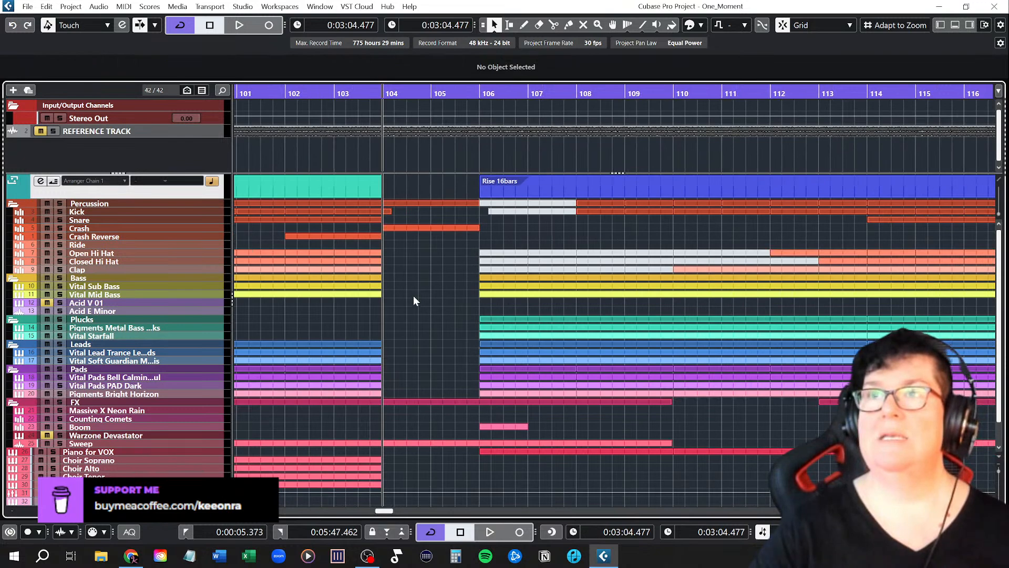
pyautogui.scroll(-3, 415, 300)
pyautogui.scroll(-2, 415, 304)
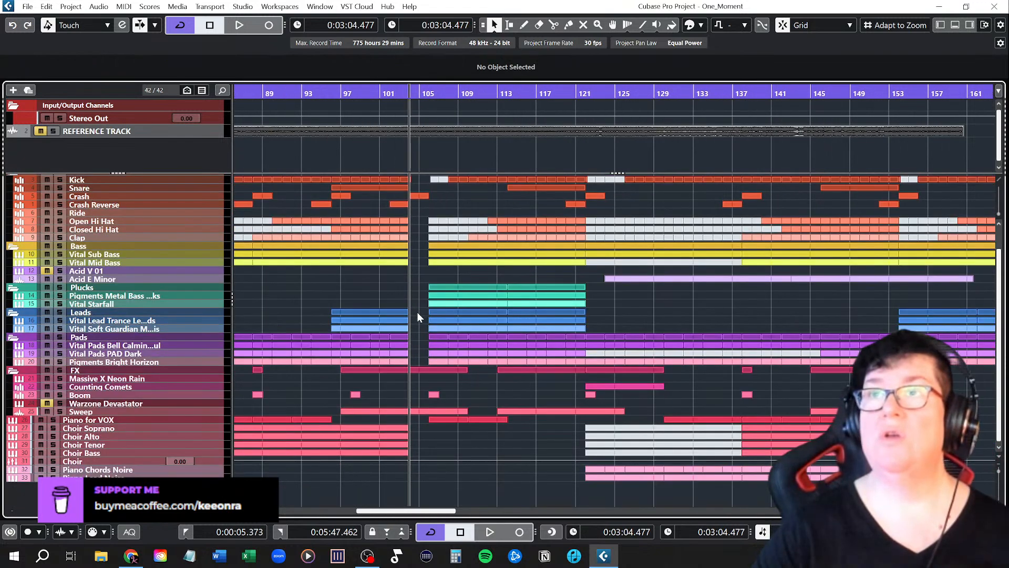
pyautogui.scroll(2, 418, 314)
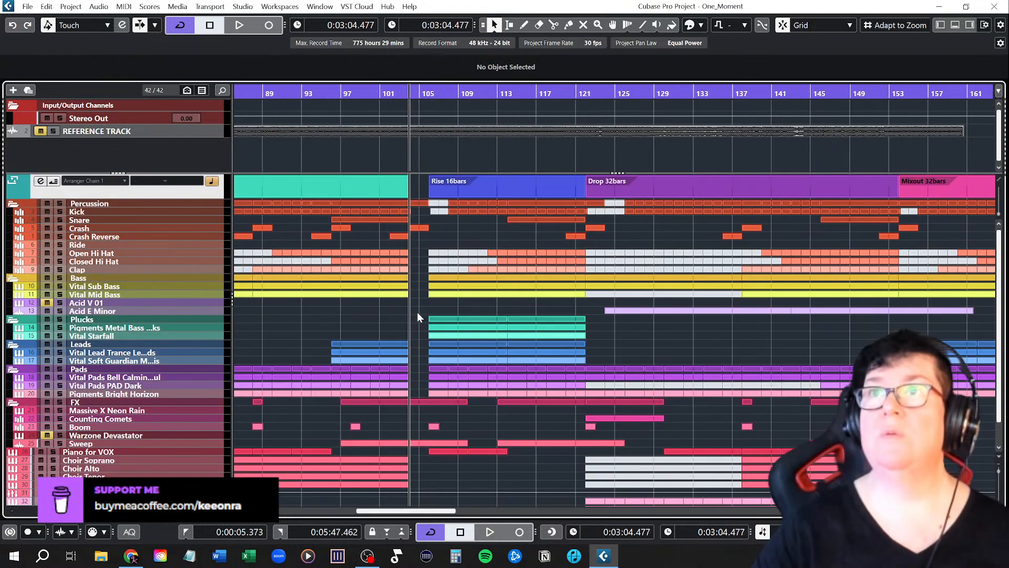
pyautogui.click(301, 96)
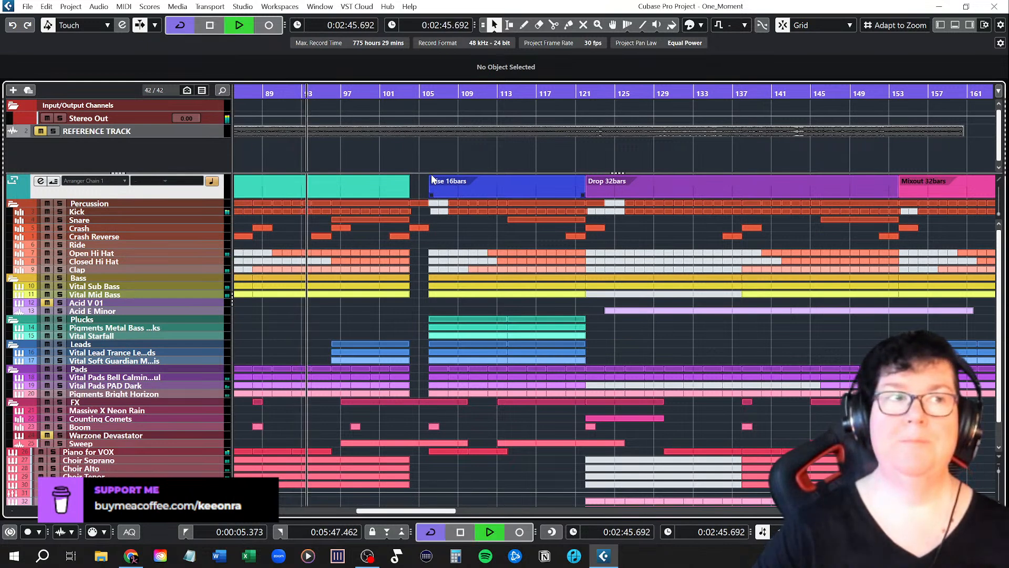
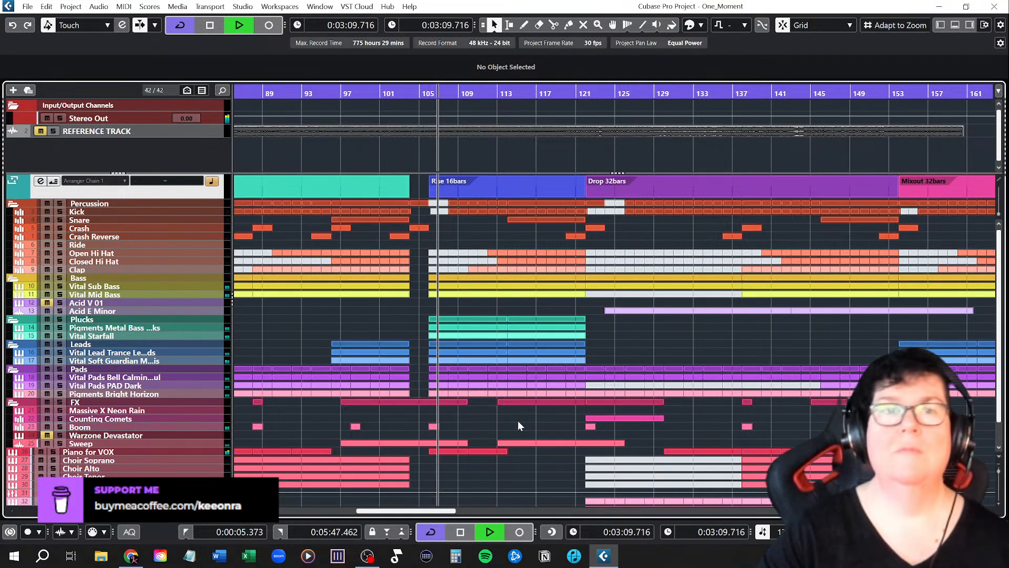
pyautogui.press('space')
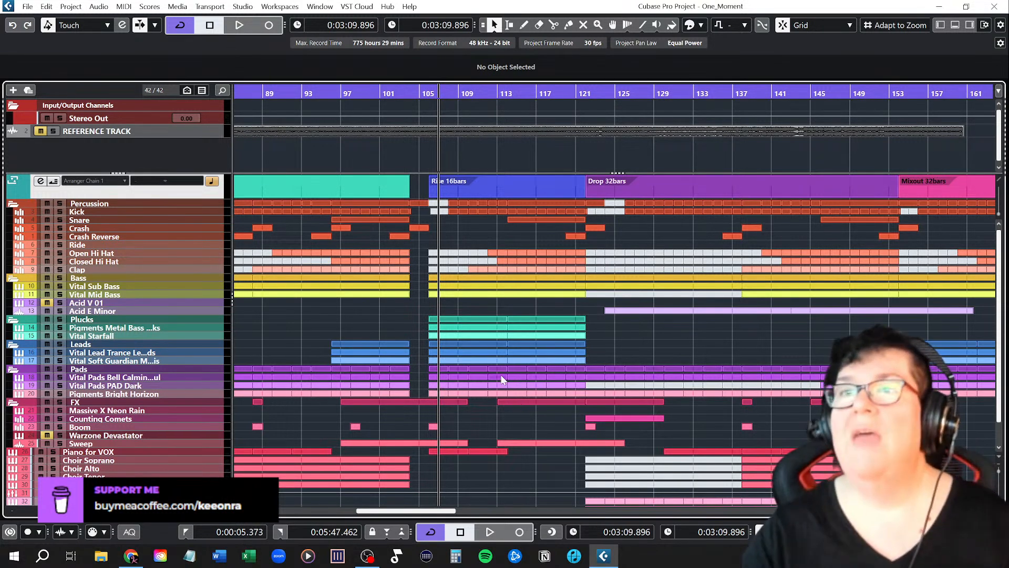
# Step: Move the Boom event at bar 98 two bars earlier to start at bar 96
pyautogui.keyDown('ctrl'); pyautogui.scroll(4, 337, 394); pyautogui.keyUp('ctrl')
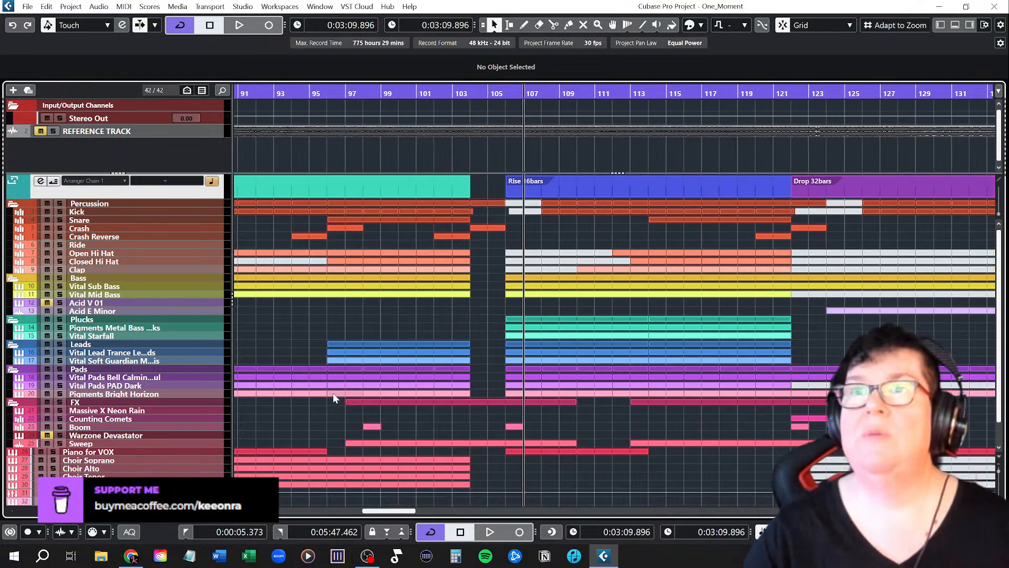
pyautogui.keyDown('ctrl'); pyautogui.scroll(1, 346, 396); pyautogui.keyUp('ctrl')
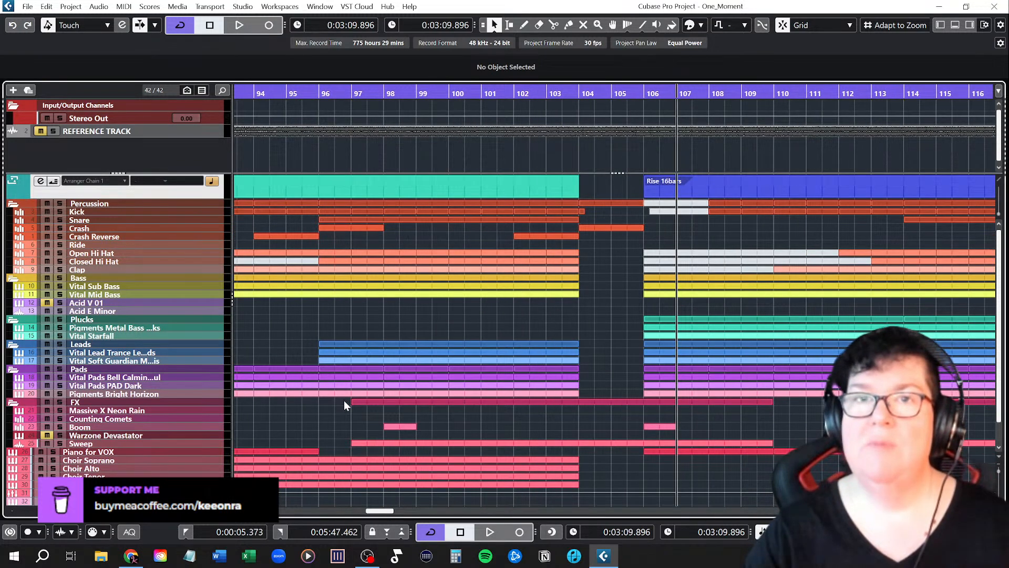
pyautogui.keyDown('ctrl'); pyautogui.scroll(2, 345, 400); pyautogui.keyUp('ctrl')
pyautogui.hscroll(3, 345, 402)
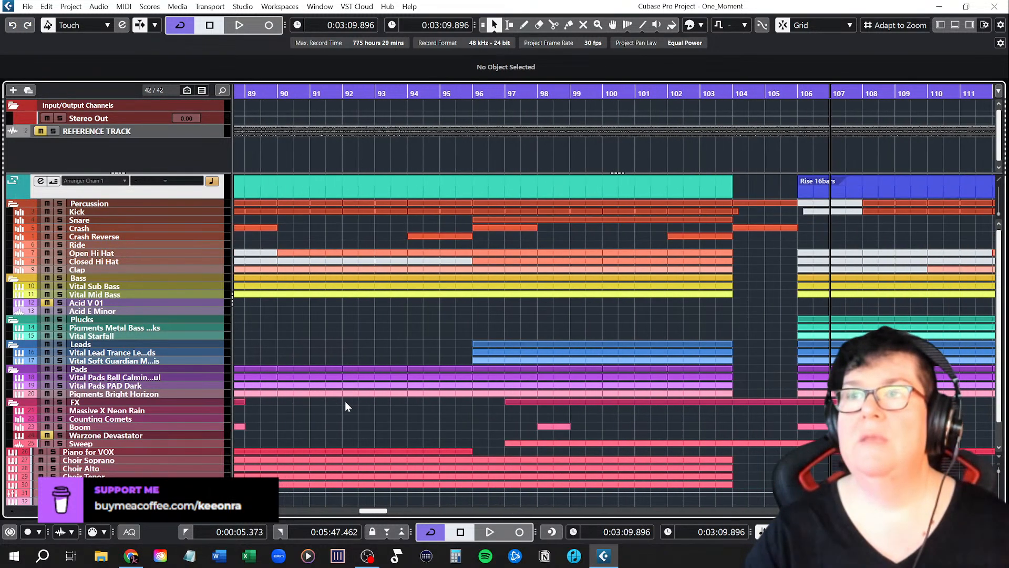
pyautogui.keyDown('ctrl'); pyautogui.scroll(2, 448, 418); pyautogui.keyUp('ctrl')
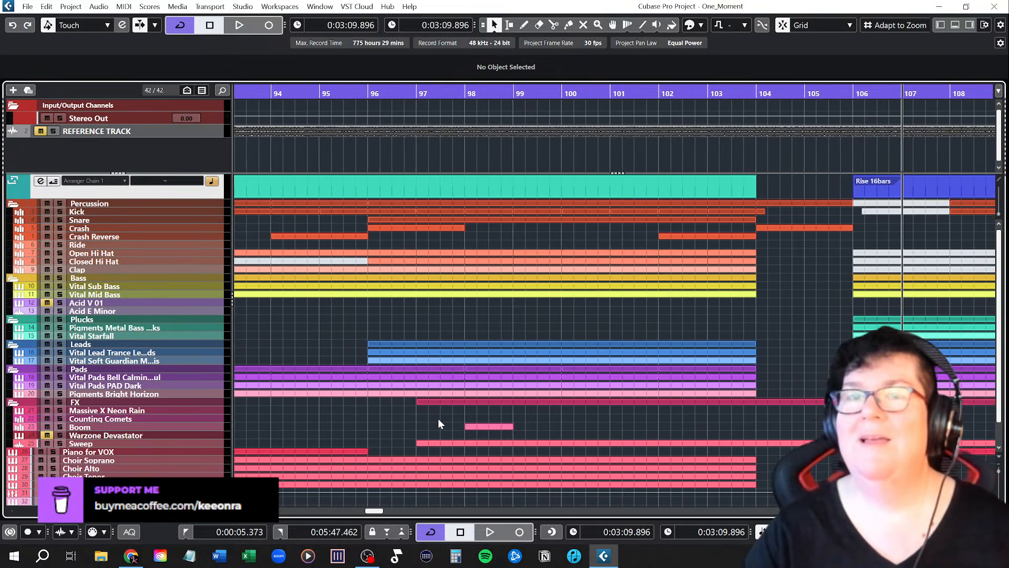
pyautogui.keyDown('ctrl'); pyautogui.keyDown('shift'); pyautogui.scroll(2, 429, 417); pyautogui.keyUp('shift'); pyautogui.keyUp('ctrl')
pyautogui.scroll(-5, 445, 409)
pyautogui.scroll(3, 445, 409)
pyautogui.scroll(2, 443, 409)
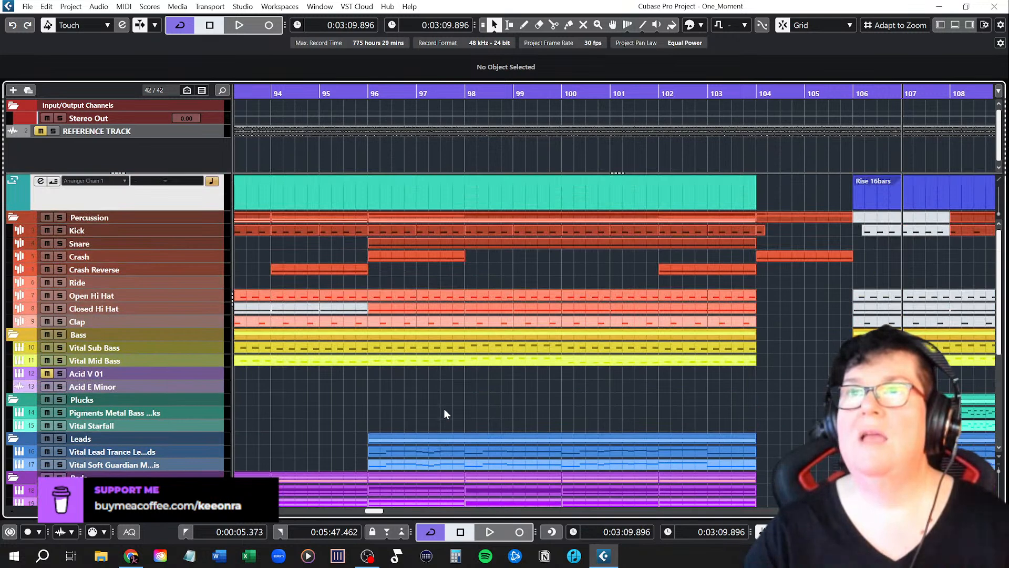
pyautogui.scroll(-3, 444, 409)
pyautogui.moveTo(482, 434); pyautogui.dragTo(384, 435)
pyautogui.scroll(4, 384, 382)
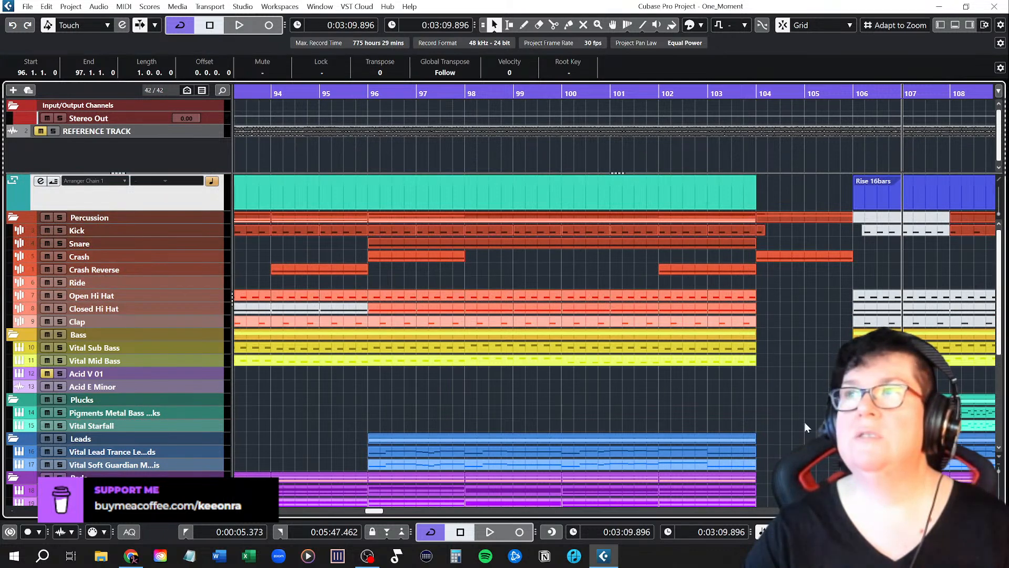
# Step: Move the Boom event at the start of the Rise from bar 106 to bar 104
pyautogui.hscroll(4, 684, 420)
pyautogui.scroll(-5, 581, 416)
pyautogui.scroll(5, 581, 416)
pyautogui.scroll(-3, 581, 416)
pyautogui.click(626, 436)
pyautogui.moveTo(622, 437); pyautogui.dragTo(527, 434)
pyautogui.scroll(4, 562, 412)
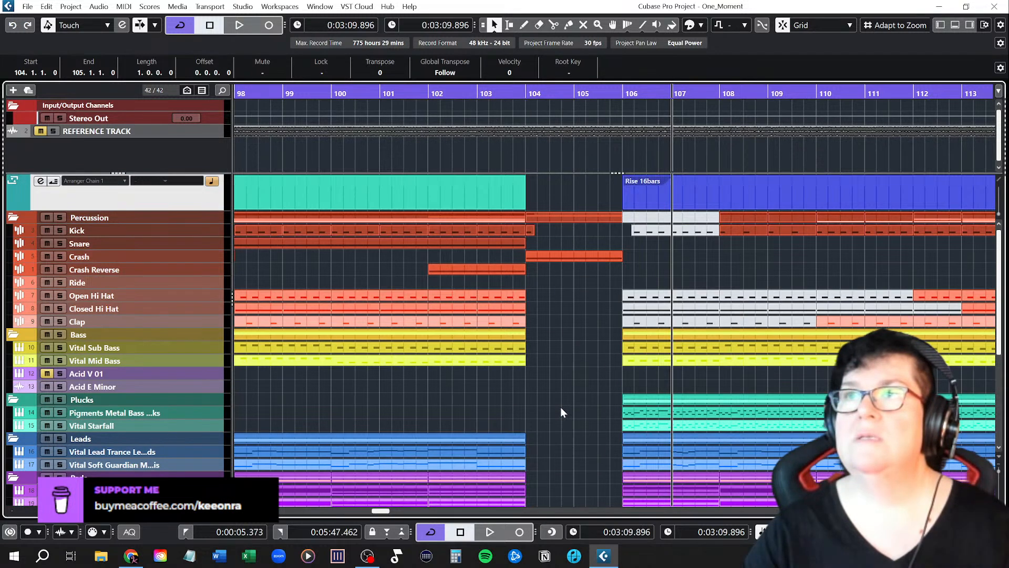
pyautogui.scroll(-6, 592, 414)
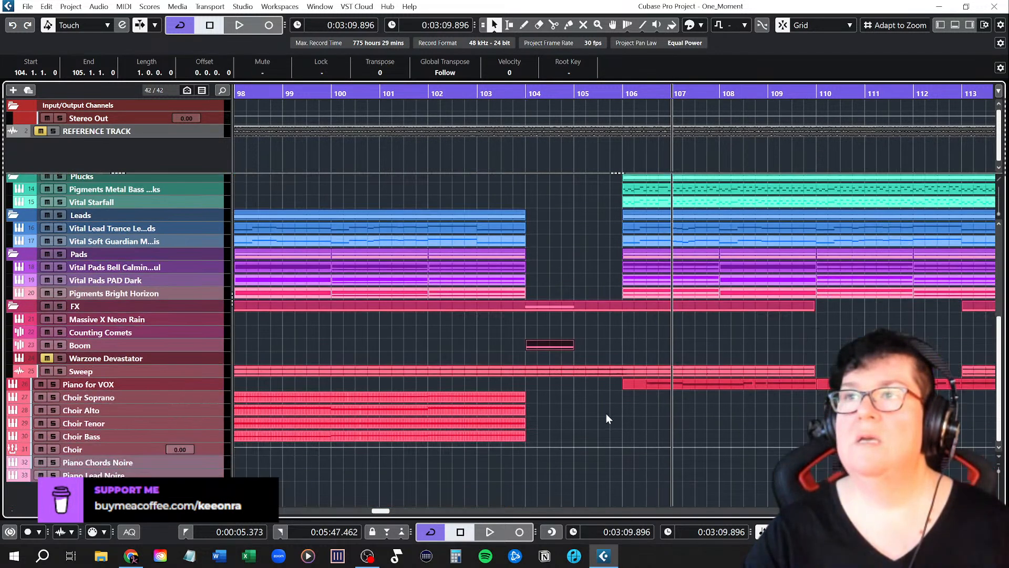
pyautogui.scroll(6, 607, 414)
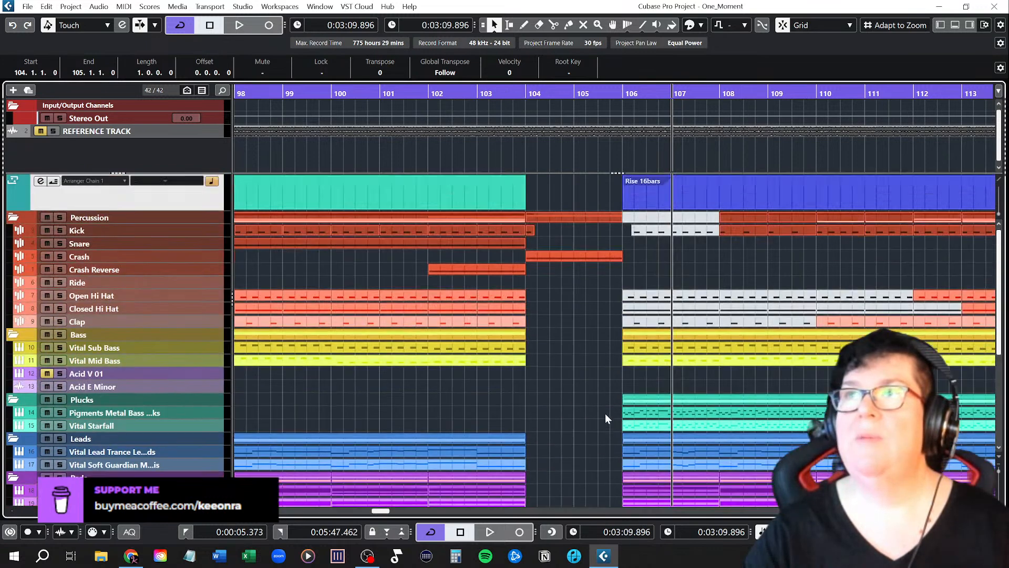
# Step: Play the arrangement from about bar 84 into the Rise to check the repositioned Boom hits
pyautogui.scroll(-5, 554, 372)
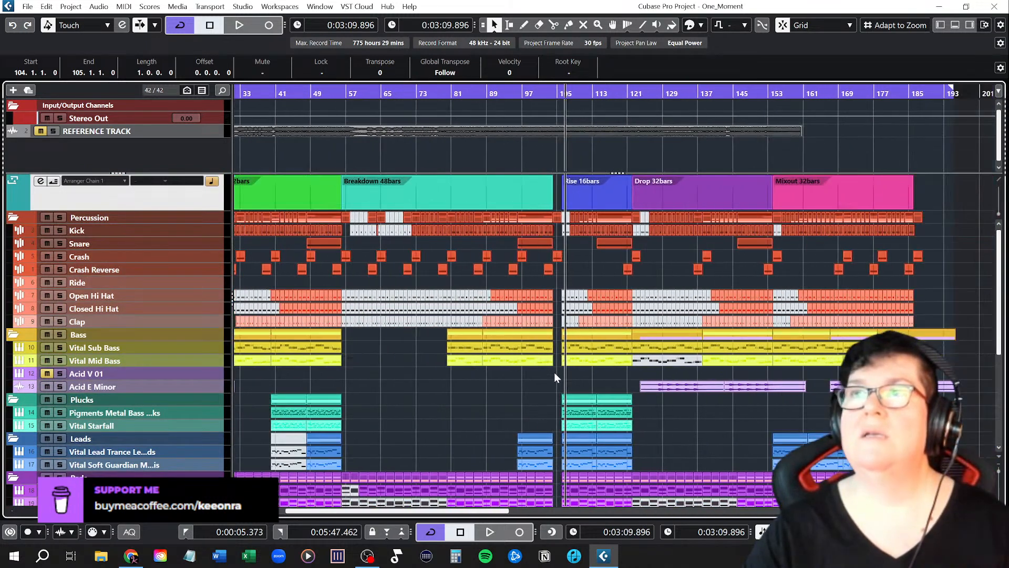
pyautogui.scroll(1, 578, 393)
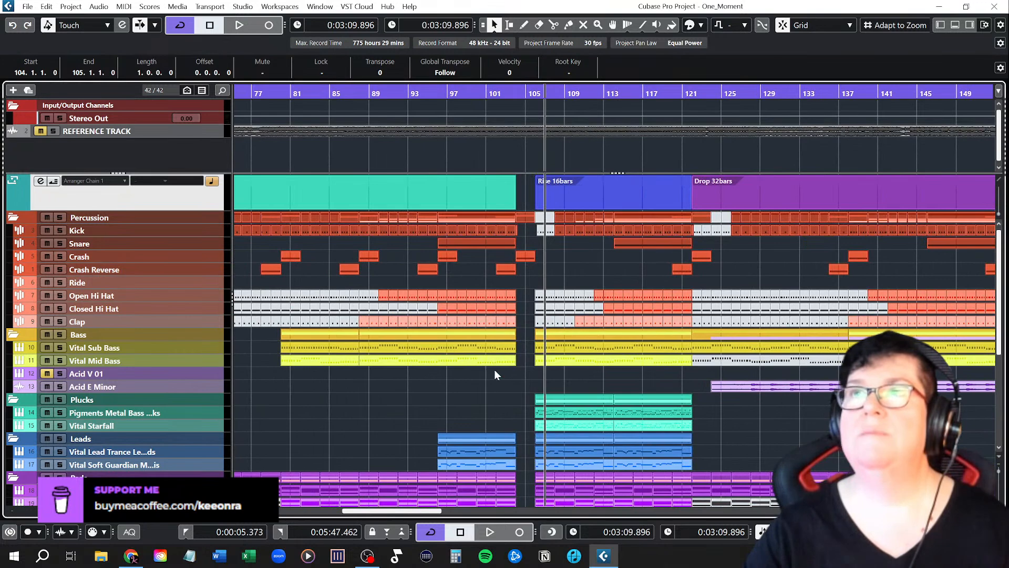
pyautogui.hscroll(4, 570, 268)
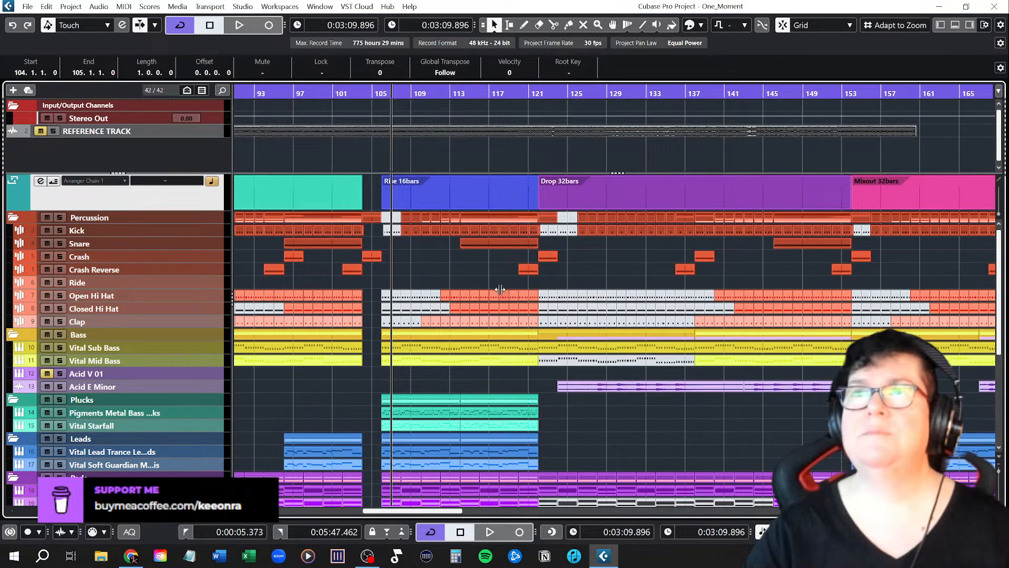
pyautogui.hscroll(-4, 500, 289)
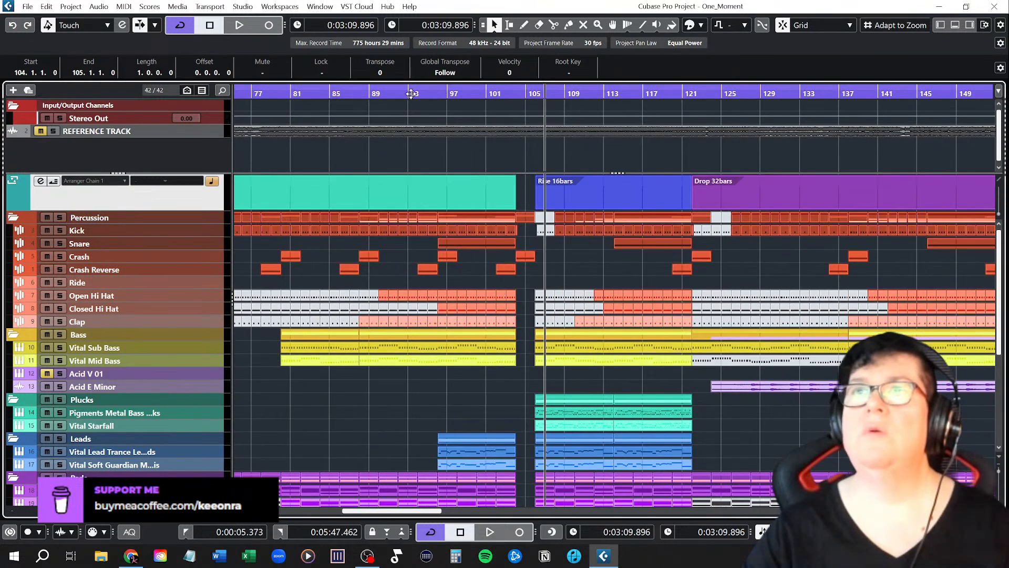
pyautogui.click(327, 95)
pyautogui.press('space')
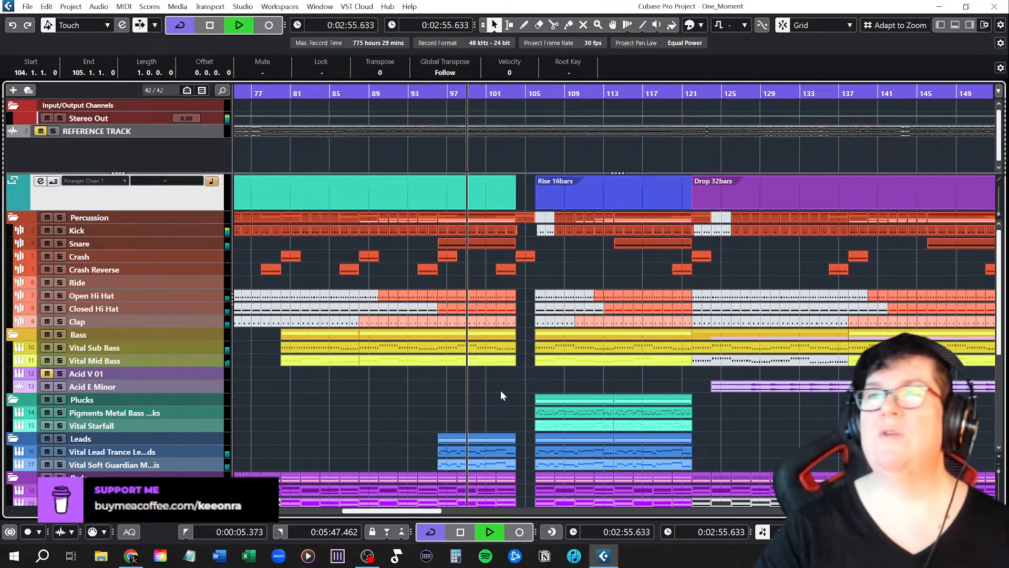
pyautogui.scroll(-5, 502, 388)
pyautogui.scroll(-3, 505, 384)
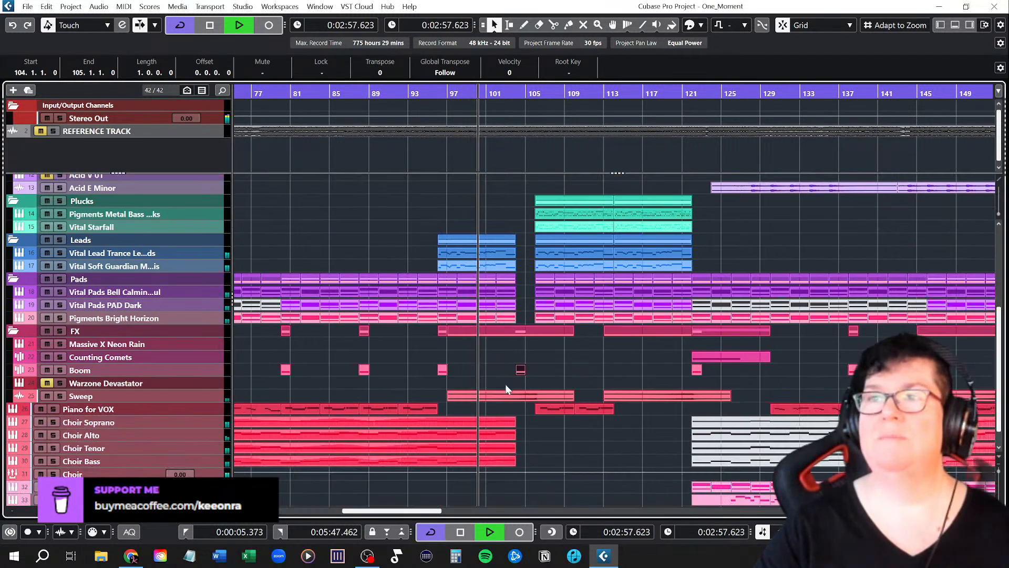
pyautogui.scroll(8, 505, 384)
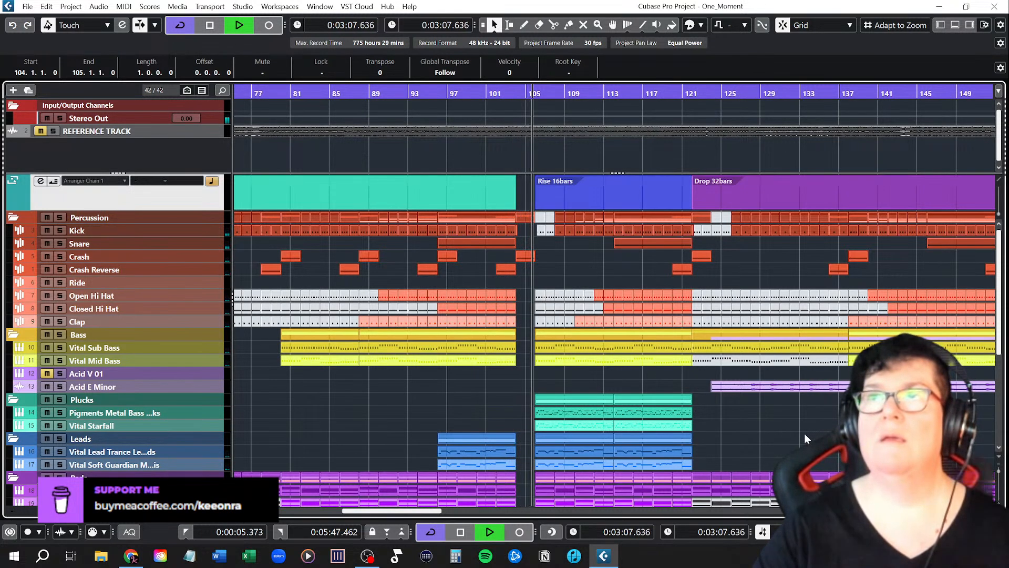
pyautogui.scroll(-5, 804, 433)
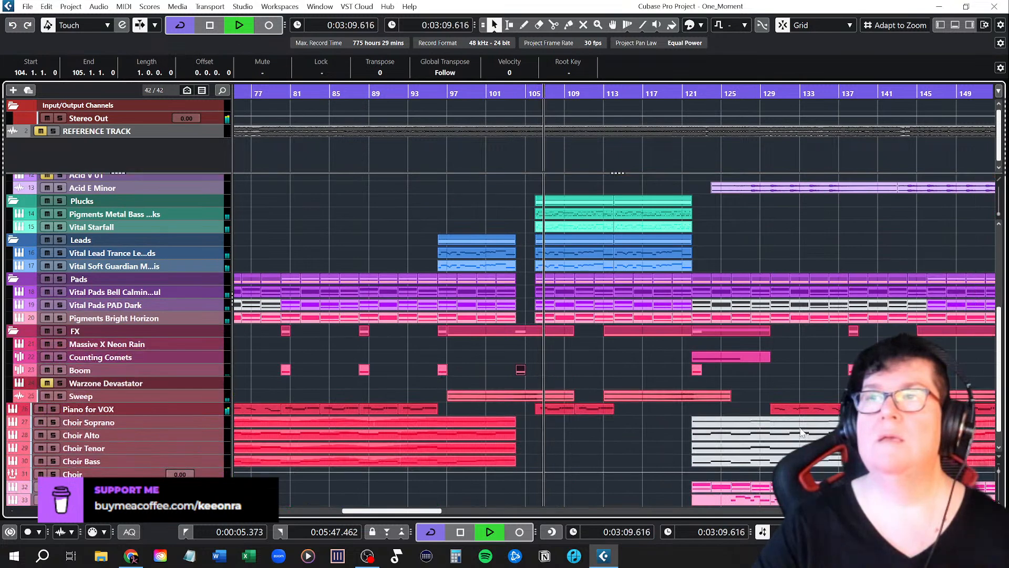
pyautogui.press('space')
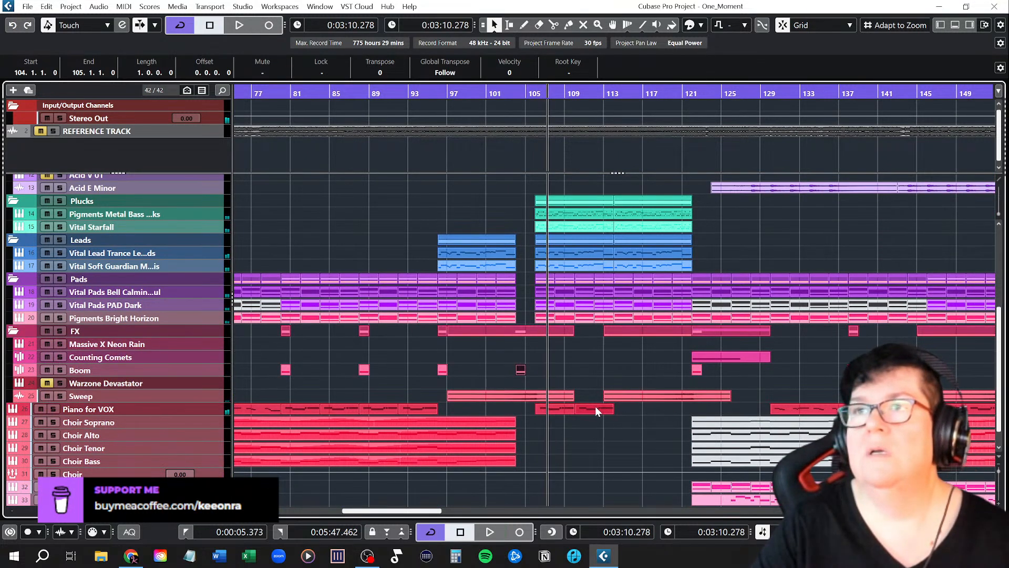
# Step: Enlarge the Sweep track, move the Sweep E Minor event before the Rise two bars earlier to bar 95, and restore the track height
pyautogui.scroll(5, 531, 410)
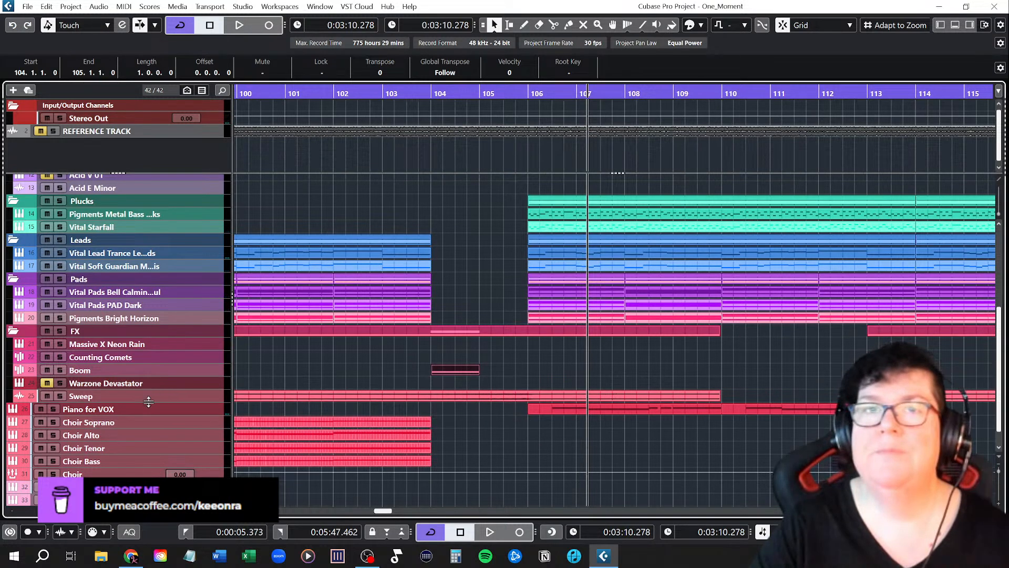
pyautogui.moveTo(191, 407); pyautogui.dragTo(187, 472)
pyautogui.moveTo(524, 443); pyautogui.dragTo(428, 445)
pyautogui.press('g')
pyautogui.press('g')
pyautogui.press('g')
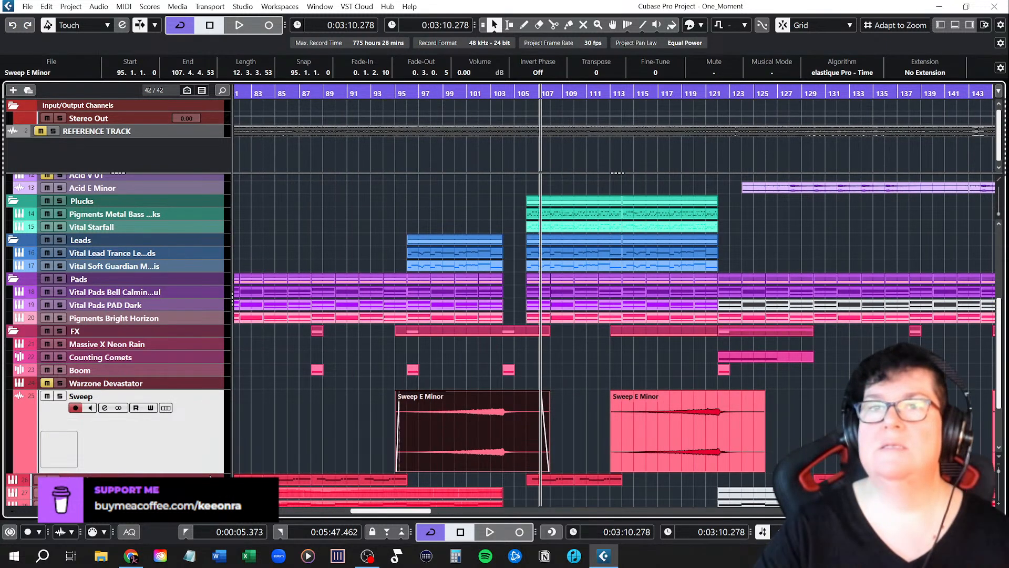
pyautogui.moveTo(208, 471); pyautogui.dragTo(214, 407)
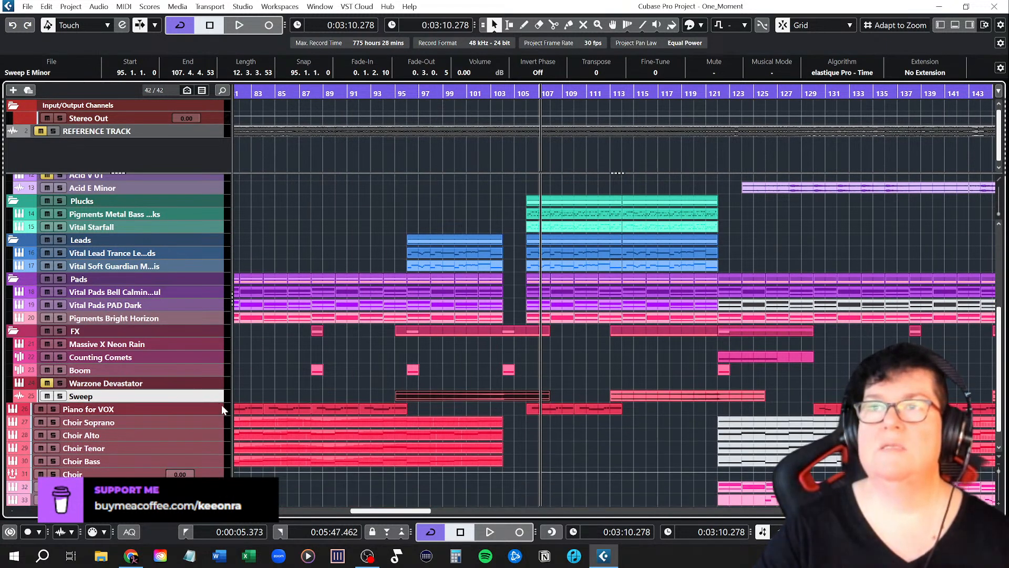
# Step: Play the arrangement from about bar 93 into the Rise to check the timing of the moved sweep
pyautogui.scroll(5, 471, 333)
pyautogui.click(374, 96)
pyautogui.press('space')
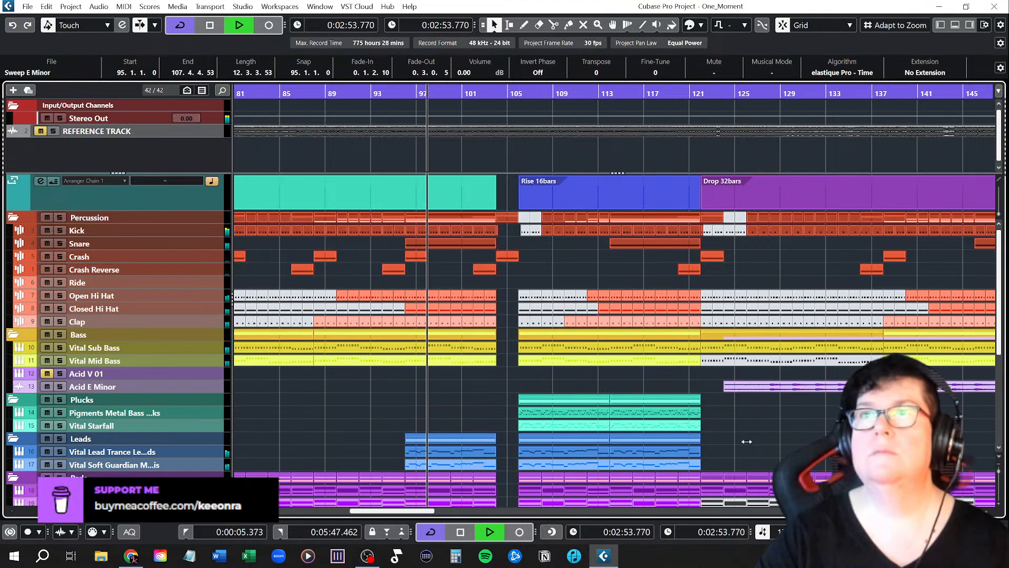
pyautogui.scroll(-2, 746, 440)
pyautogui.scroll(-2, 758, 434)
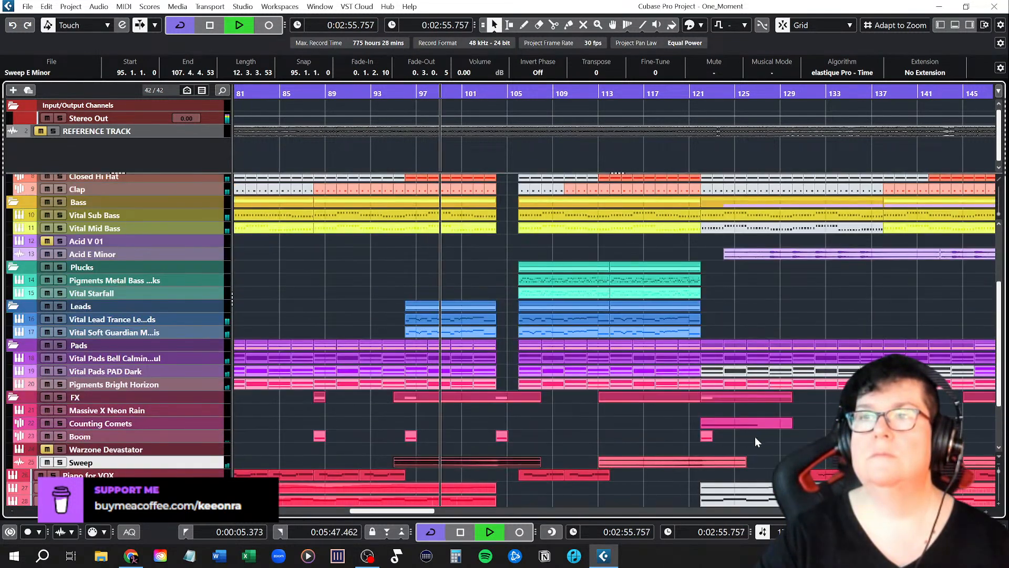
pyautogui.scroll(-2, 746, 441)
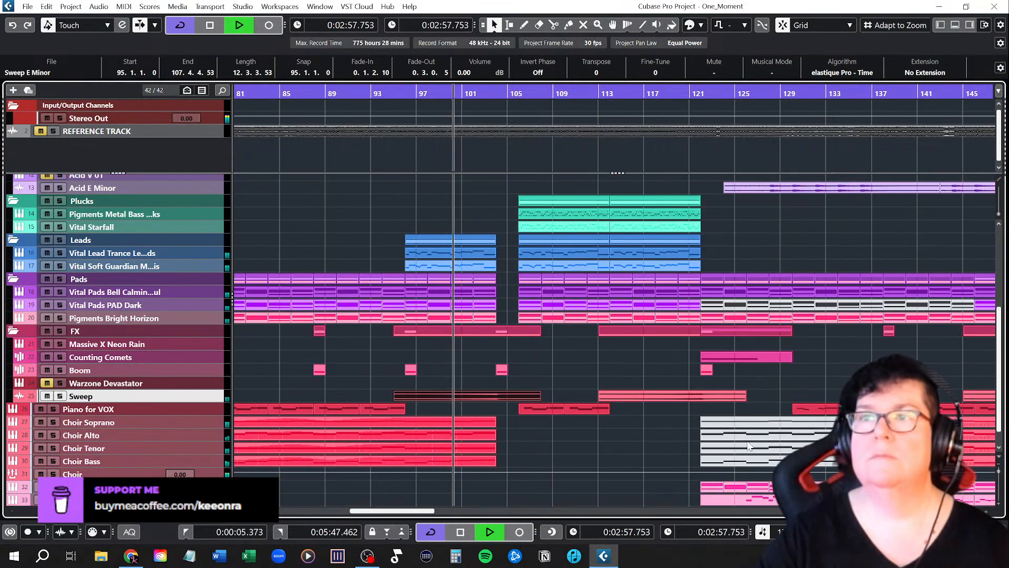
pyautogui.scroll(6, 748, 446)
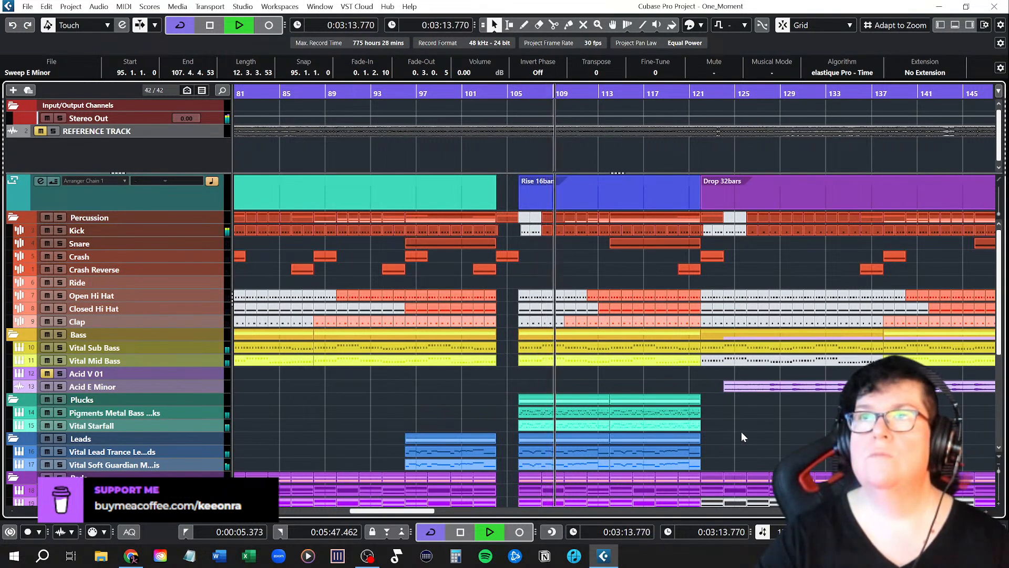
# Step: Stop playback and return the Sweep E Minor event before the Rise to its start at bar 97
pyautogui.press('space')
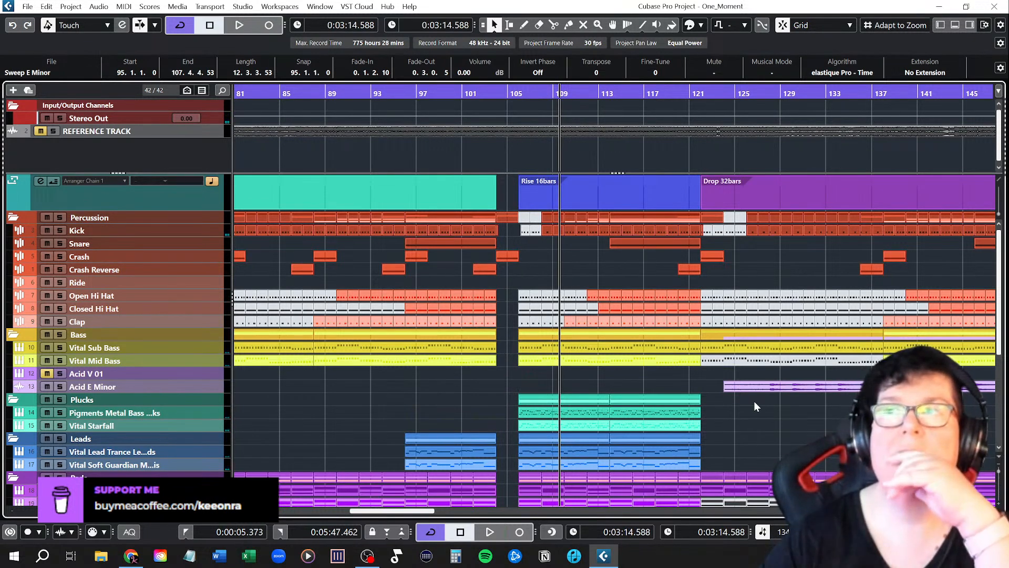
pyautogui.scroll(-3, 518, 399)
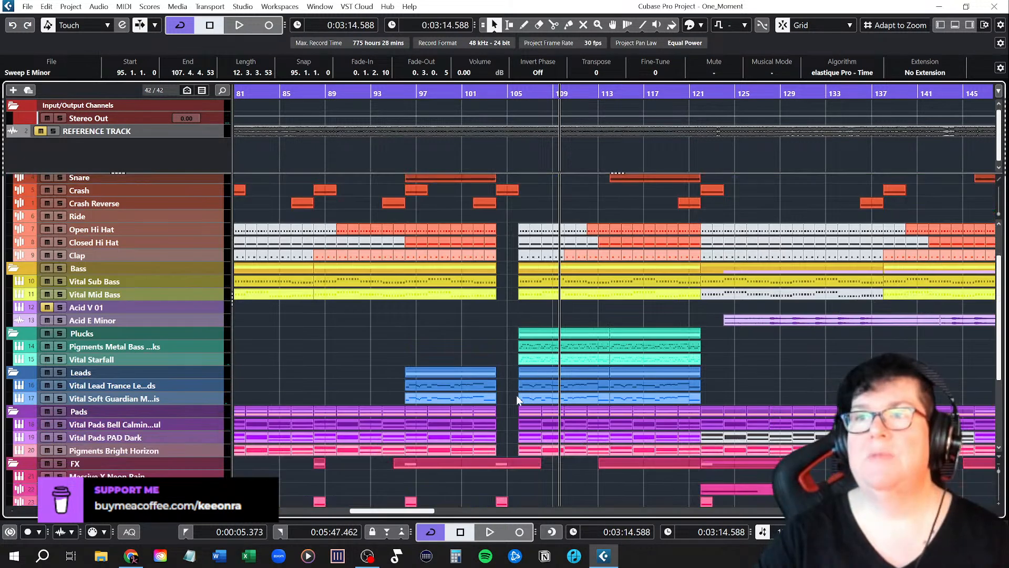
pyautogui.scroll(-5, 518, 399)
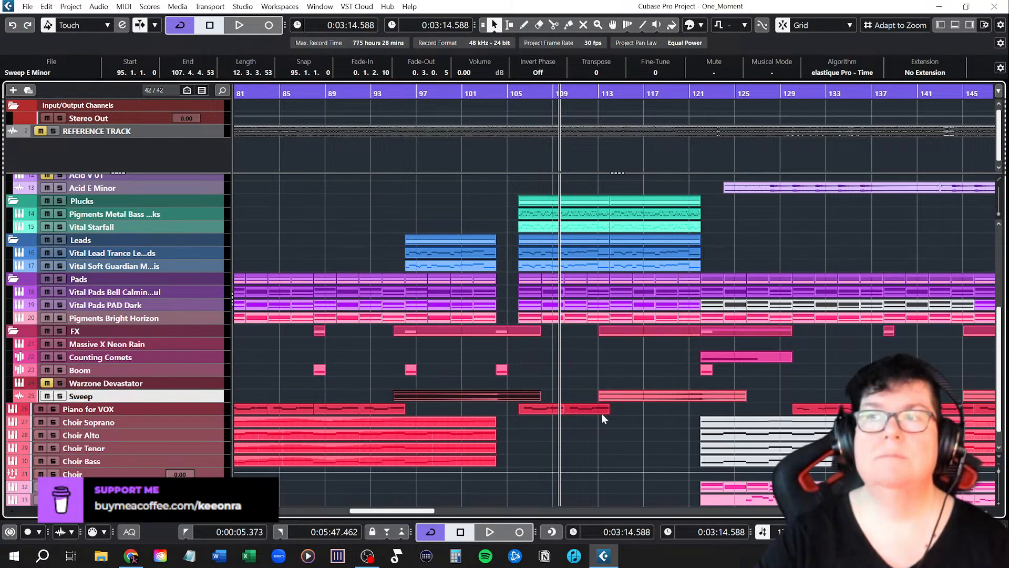
pyautogui.scroll(3, 534, 435)
pyautogui.scroll(-3, 534, 435)
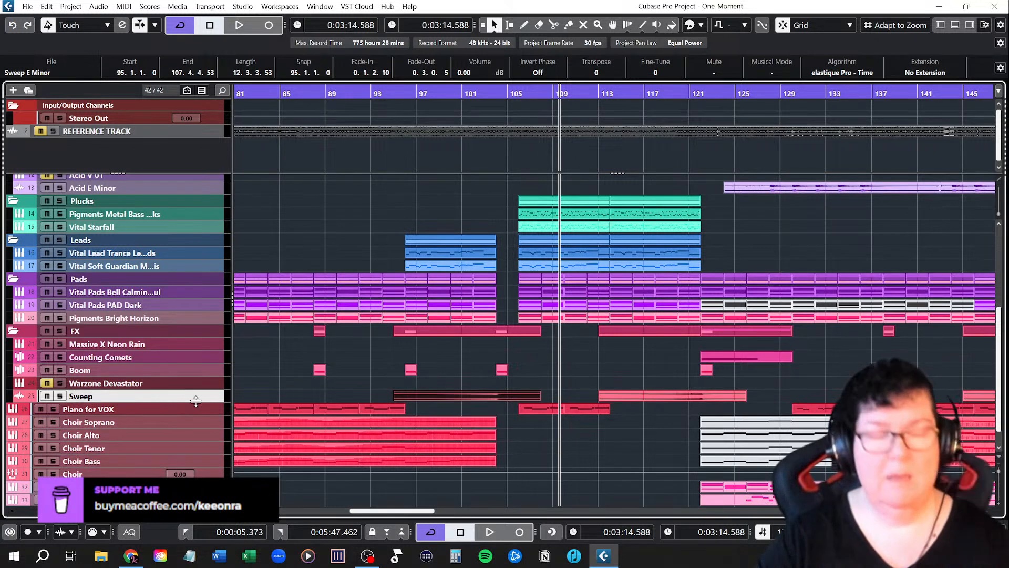
pyautogui.scroll(8, 250, 363)
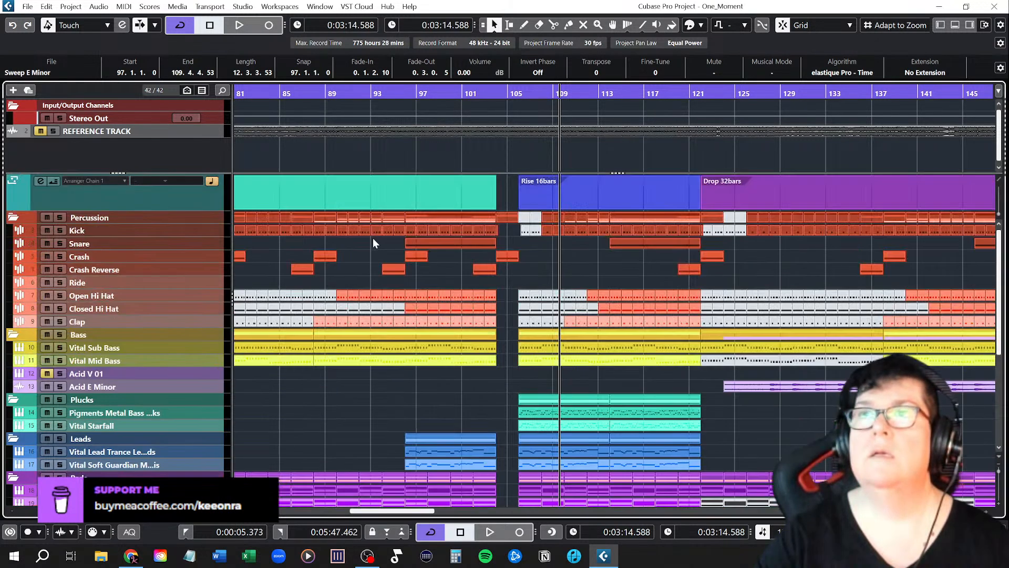
# Step: Play the arrangement from about bar 93 into the Rise to check the sweep starting at bar 97
pyautogui.doubleClick(374, 91)
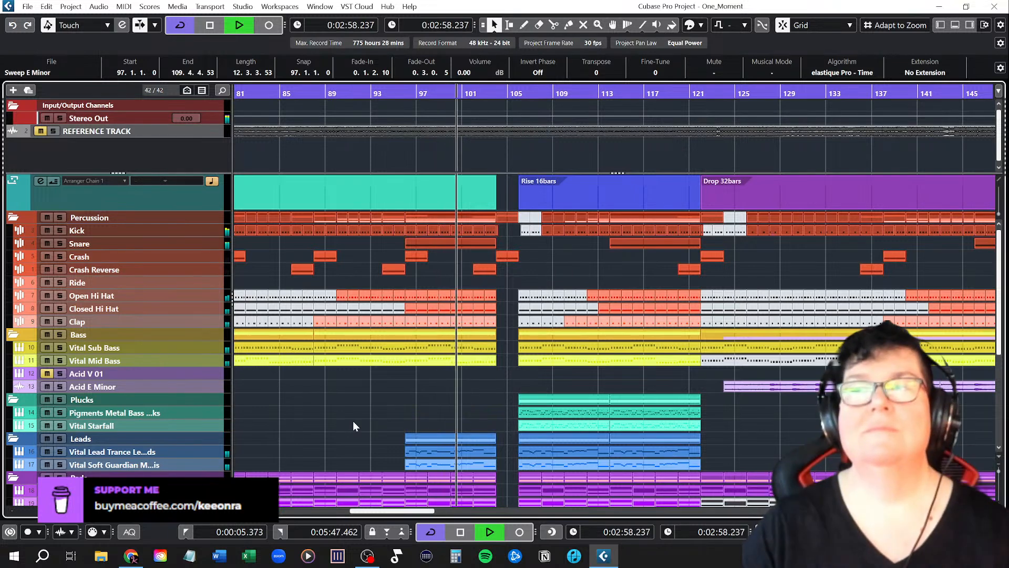
pyautogui.scroll(-2, 361, 417)
pyautogui.scroll(-2, 360, 417)
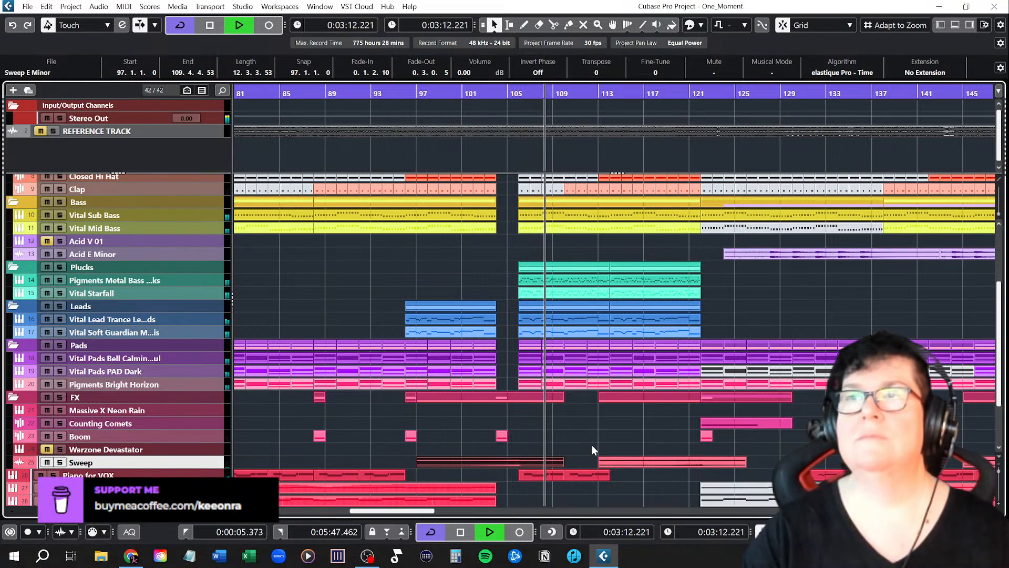
pyautogui.press('space')
pyautogui.scroll(5, 528, 435)
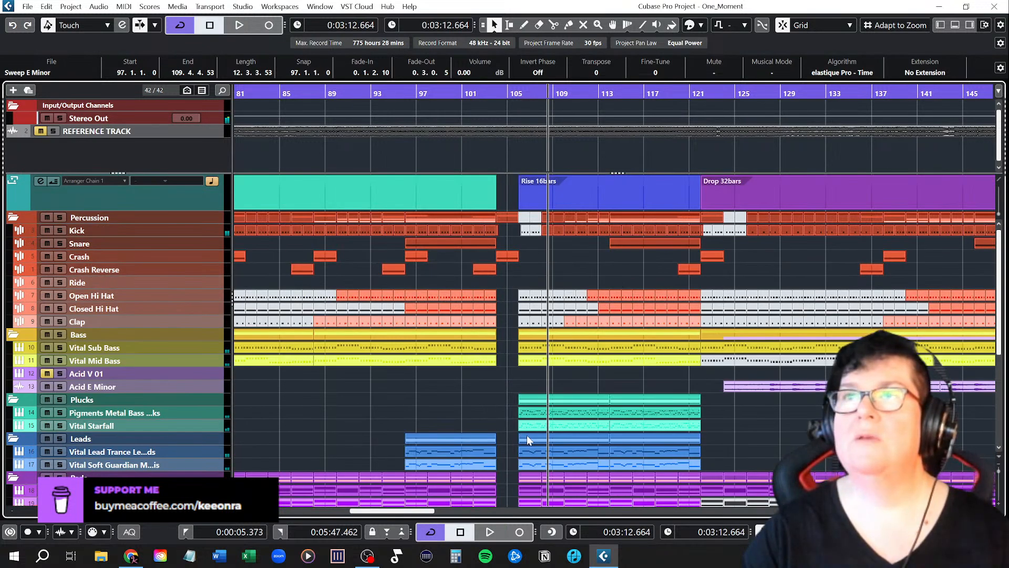
# Step: Copy the Crash Reverse at bar 102 and the Crash at bar 104 to bars 106 and 108
pyautogui.click(504, 267)
pyautogui.moveTo(481, 257); pyautogui.dragTo(485, 257)
pyautogui.scroll(5, 561, 292)
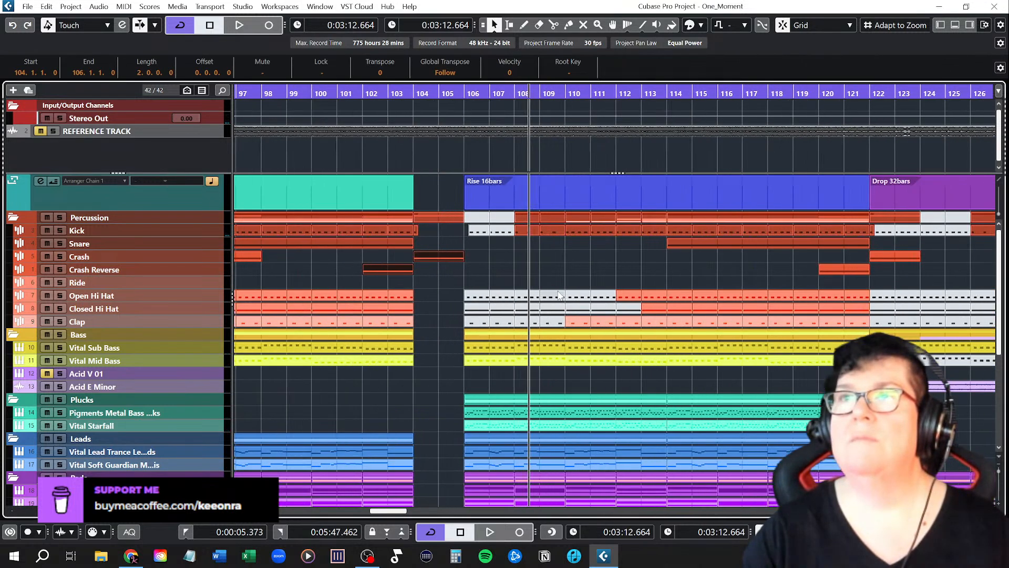
pyautogui.moveTo(370, 271); pyautogui.dragTo(494, 279)
# Step: Copy the Boom event at bar 104 to bar 108 to match the added Crash
pyautogui.scroll(-5, 550, 370)
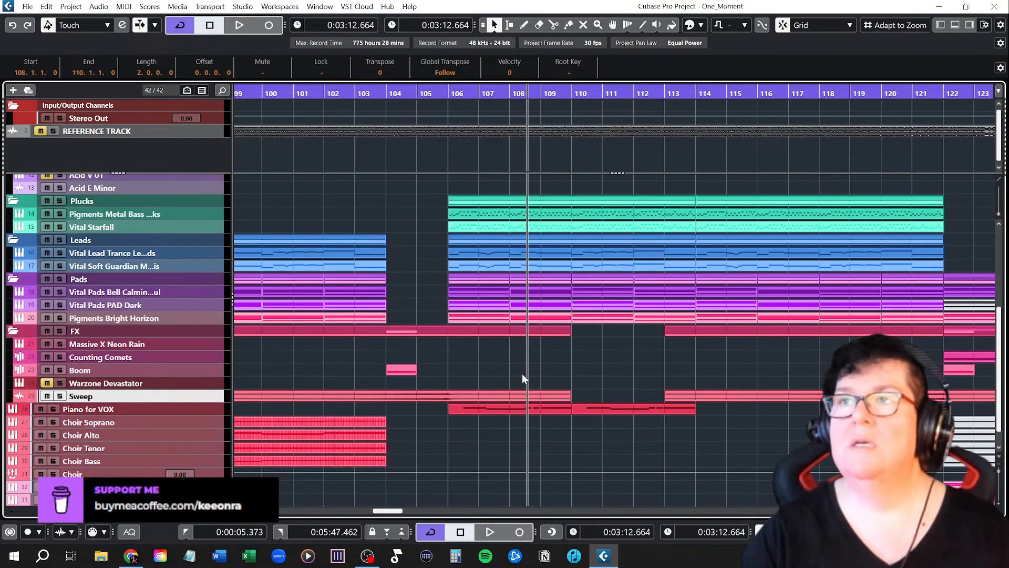
pyautogui.scroll(5, 522, 373)
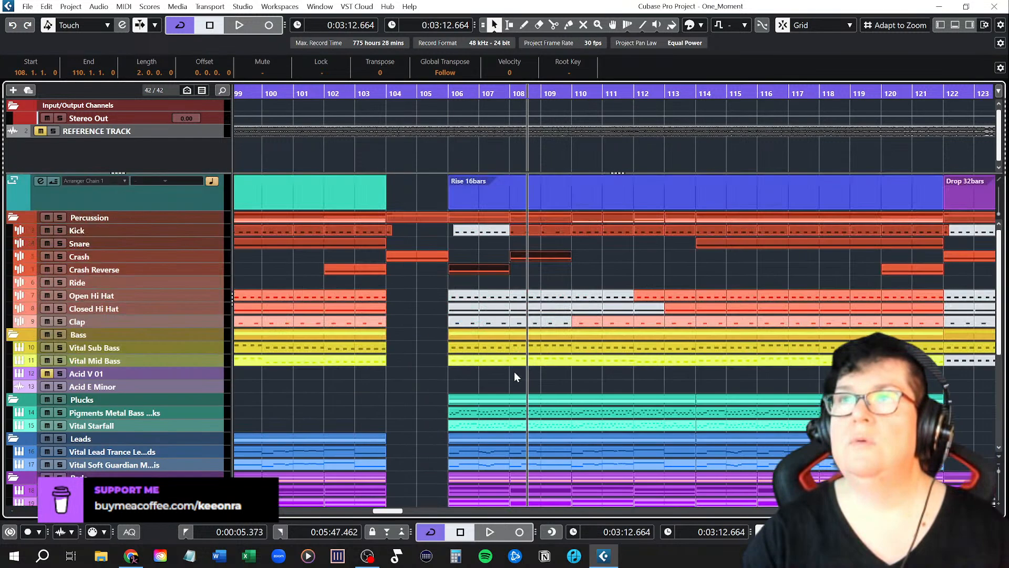
pyautogui.click(512, 95)
pyautogui.scroll(-5, 541, 376)
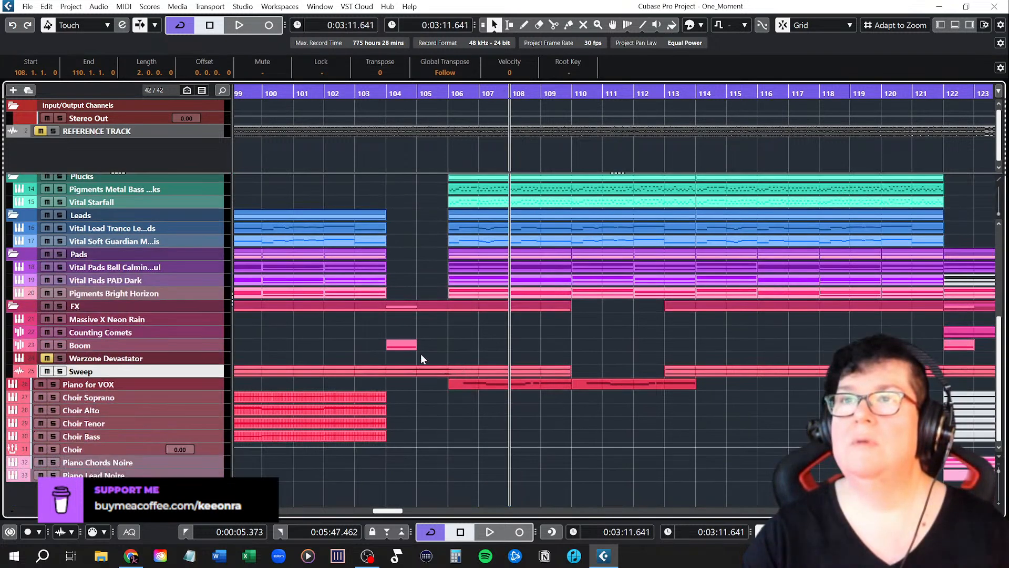
pyautogui.moveTo(408, 348); pyautogui.dragTo(523, 346)
pyautogui.click(460, 348)
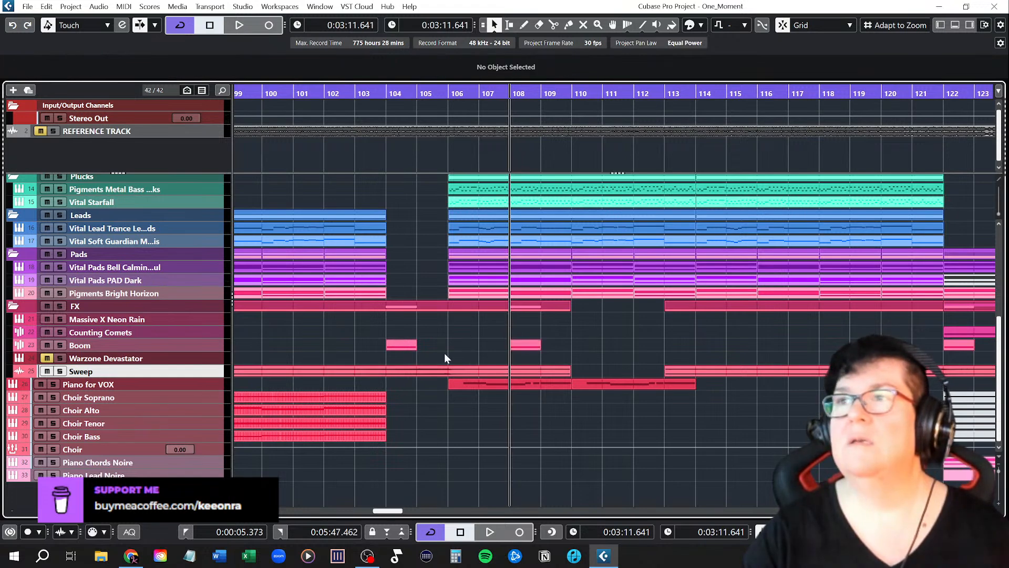
# Step: Play the arrangement from about bar 99 through the Rise to check the added Crash, Crash Reverse and Boom hits
pyautogui.scroll(-5, 327, 355)
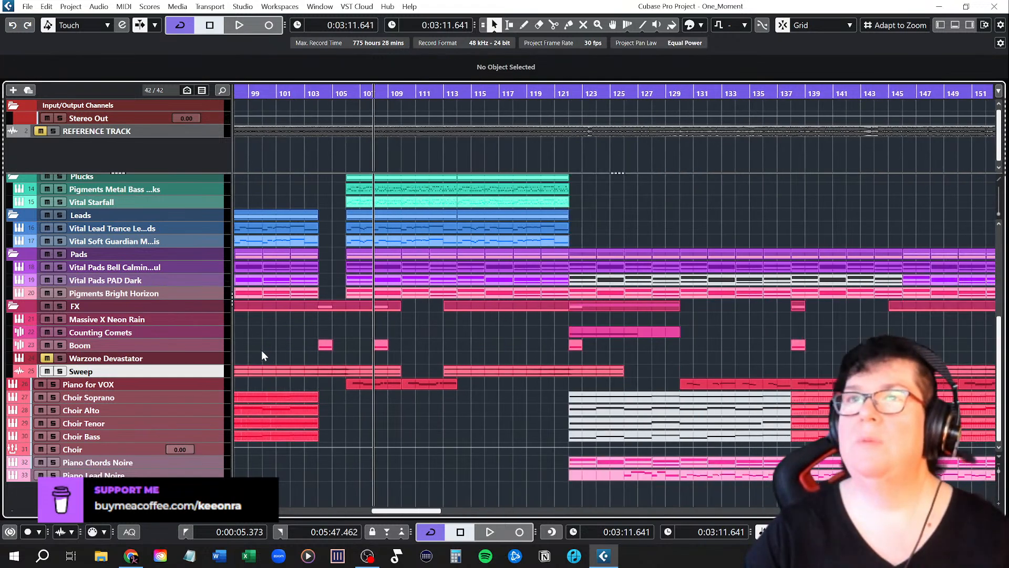
pyautogui.hscroll(-3, 490, 354)
pyautogui.scroll(5, 525, 369)
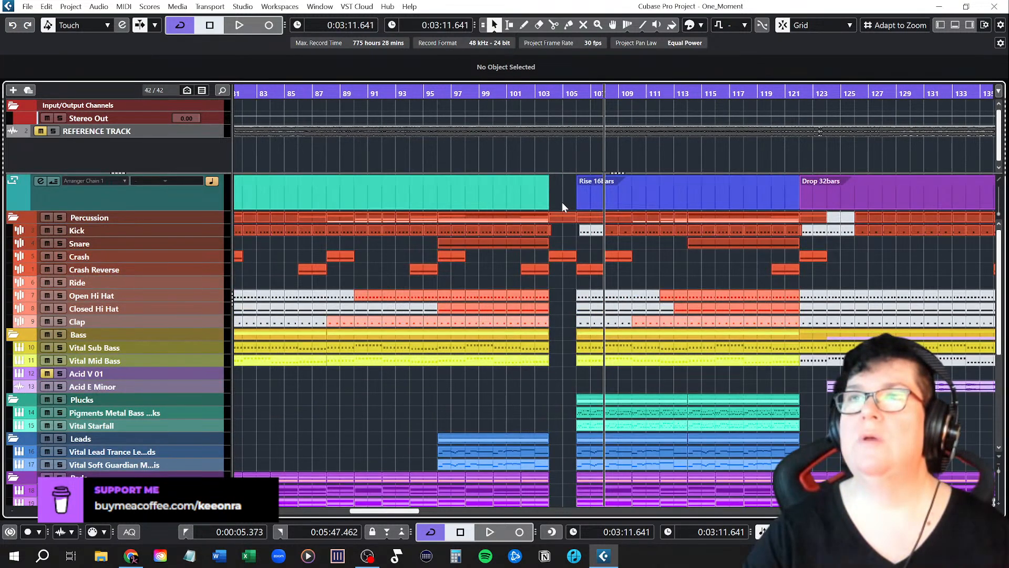
pyautogui.click(483, 91)
pyautogui.press('space')
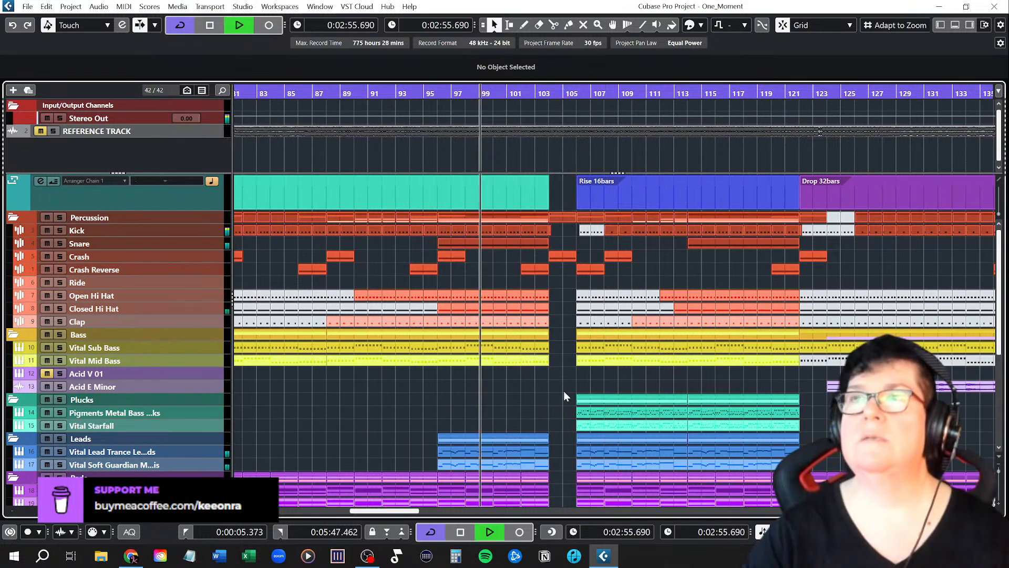
pyautogui.scroll(-3, 461, 412)
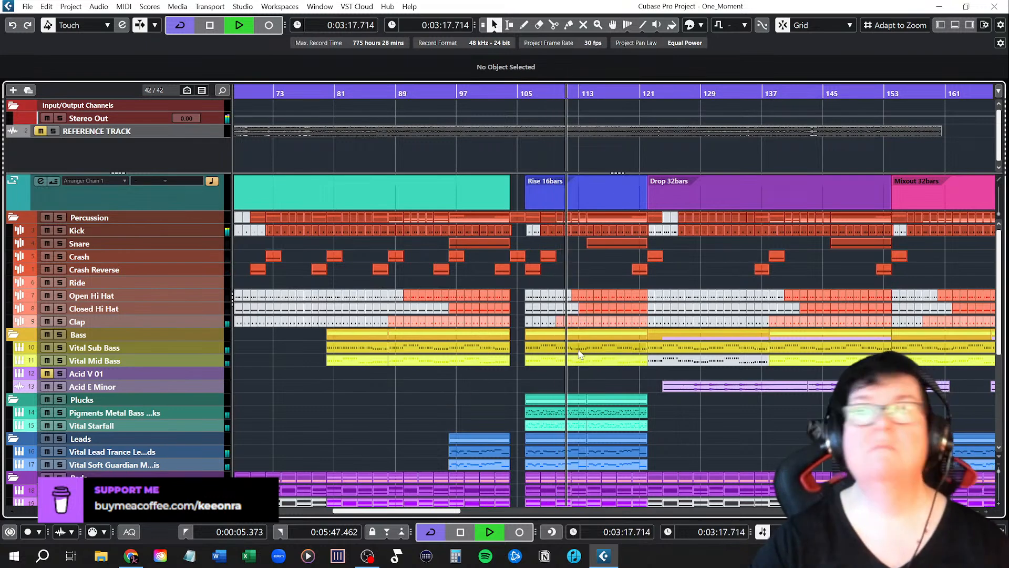
pyautogui.keyDown('ctrl'); pyautogui.scroll(2, 589, 364); pyautogui.keyUp('ctrl')
pyautogui.keyDown('ctrl'); pyautogui.scroll(1, 558, 342); pyautogui.keyUp('ctrl')
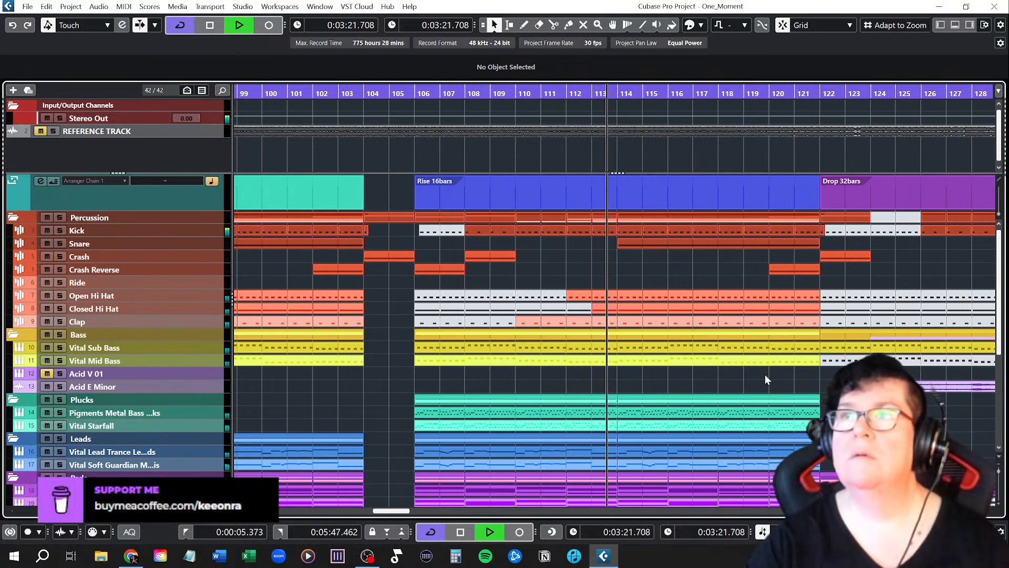
pyautogui.keyDown('ctrl'); pyautogui.scroll(-1, 768, 387); pyautogui.keyUp('ctrl')
pyautogui.keyDown('ctrl'); pyautogui.scroll(-1, 789, 400); pyautogui.keyUp('ctrl')
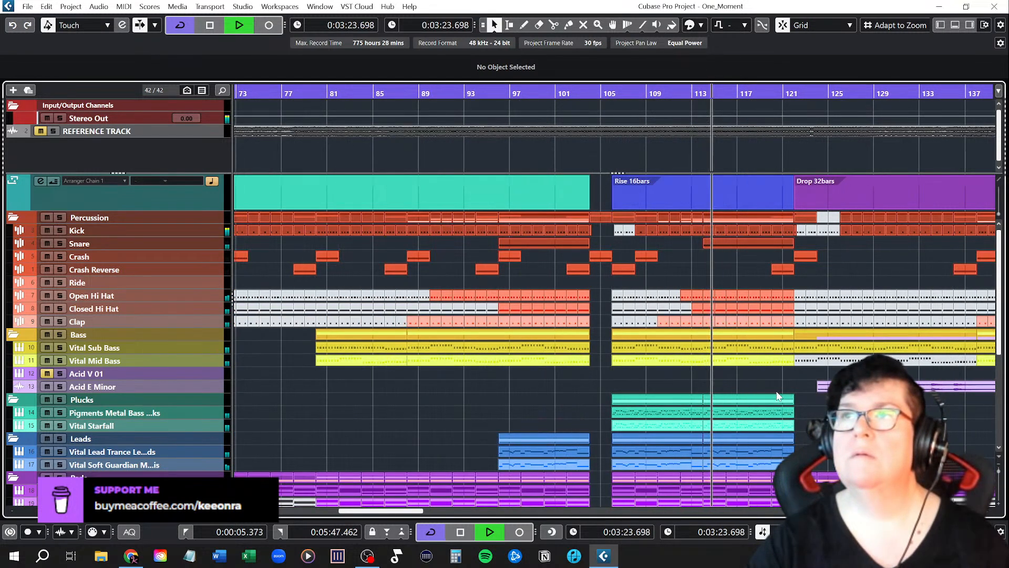
pyautogui.hscroll(-1, 808, 409)
pyautogui.hscroll(3, 747, 420)
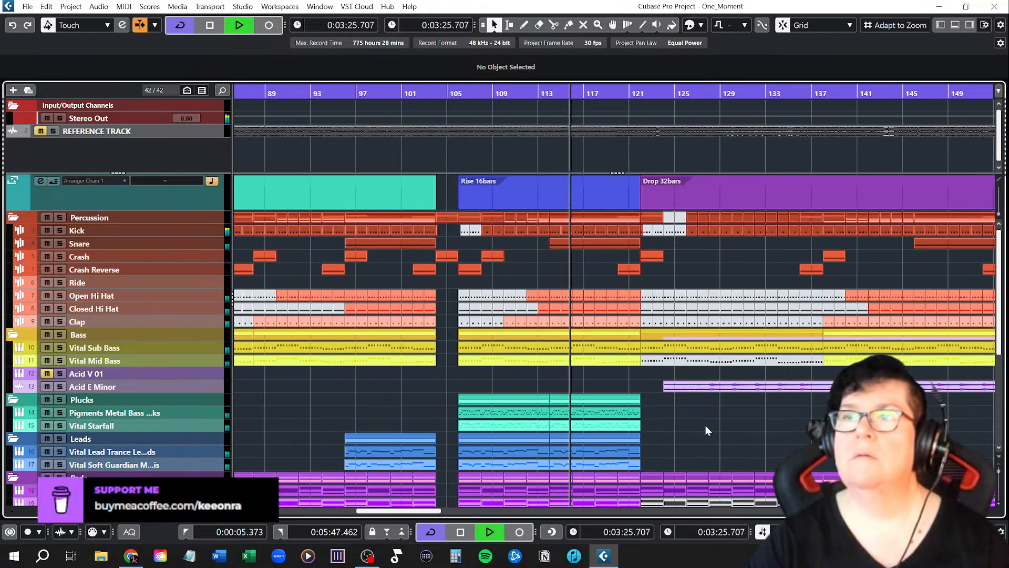
pyautogui.scroll(-4, 705, 426)
pyautogui.scroll(-3, 705, 424)
pyautogui.scroll(9, 704, 424)
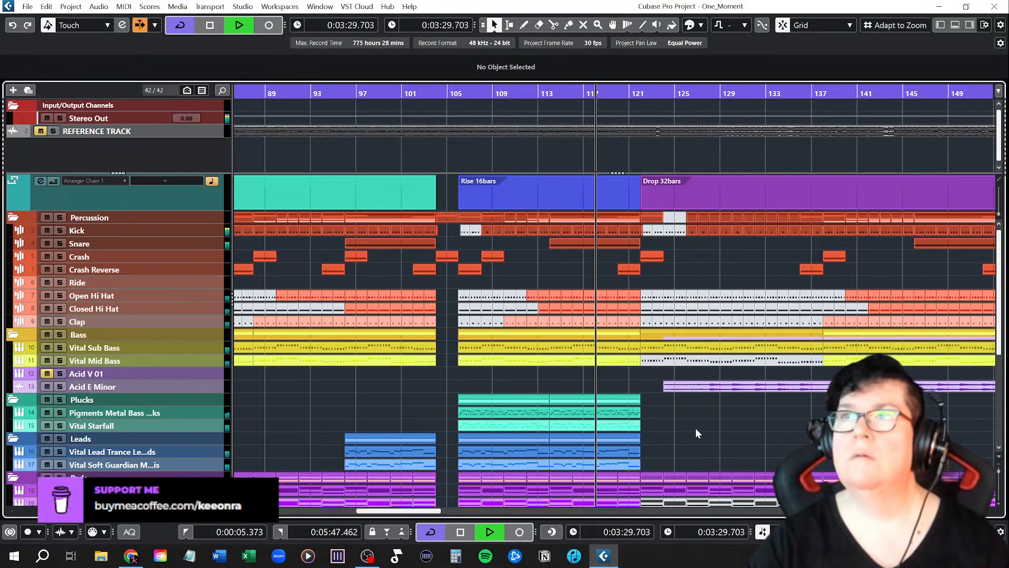
# Step: Continue listening into the Drop up to about bar 129 and examine the tracks that play there
pyautogui.keyDown('ctrl'); pyautogui.scroll(-1, 696, 428); pyautogui.keyUp('ctrl')
pyautogui.keyDown('ctrl'); pyautogui.scroll(-1, 695, 428); pyautogui.keyUp('ctrl')
pyautogui.hscroll(3, 747, 433)
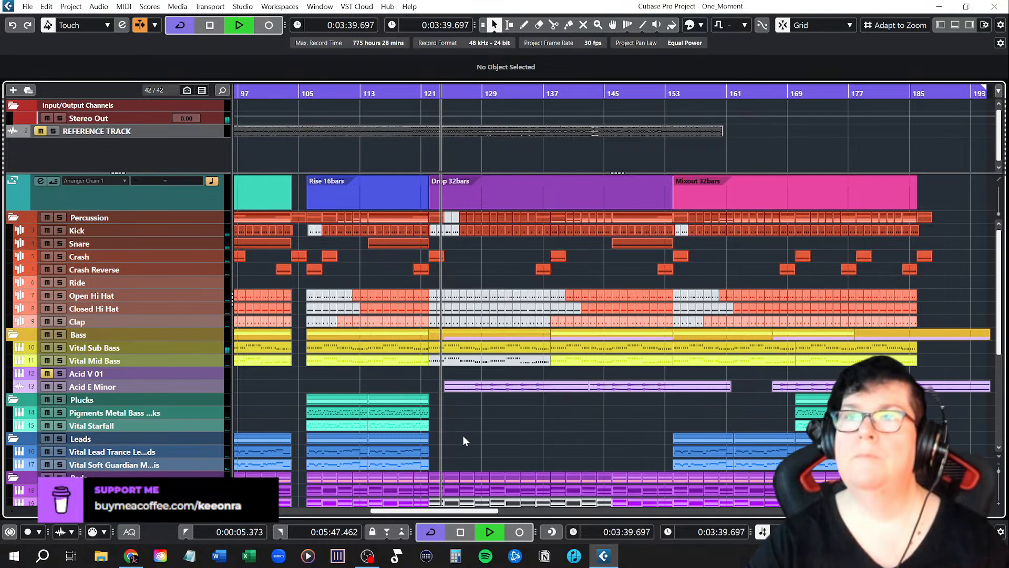
pyautogui.scroll(-6, 463, 434)
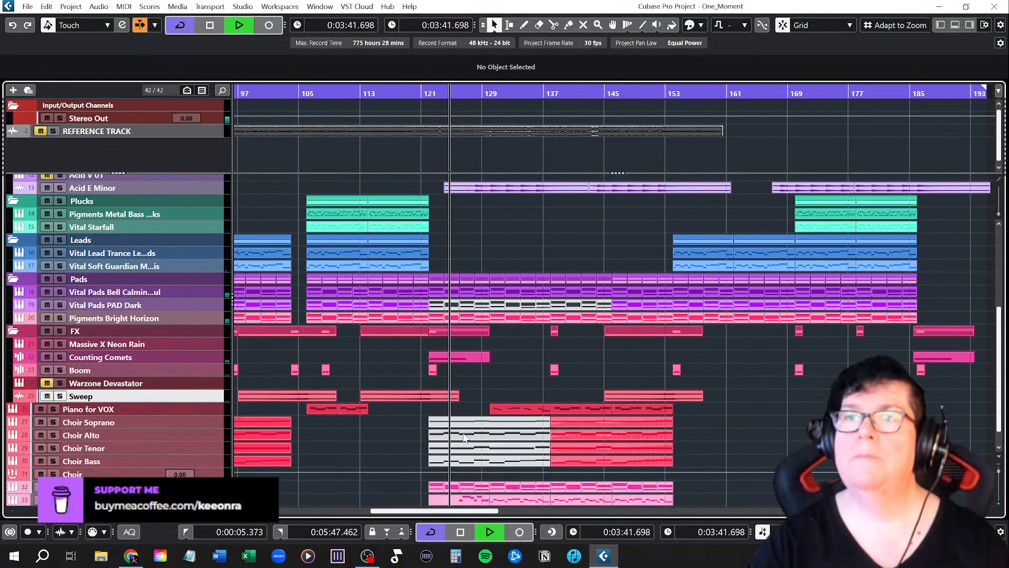
pyautogui.scroll(-1, 464, 438)
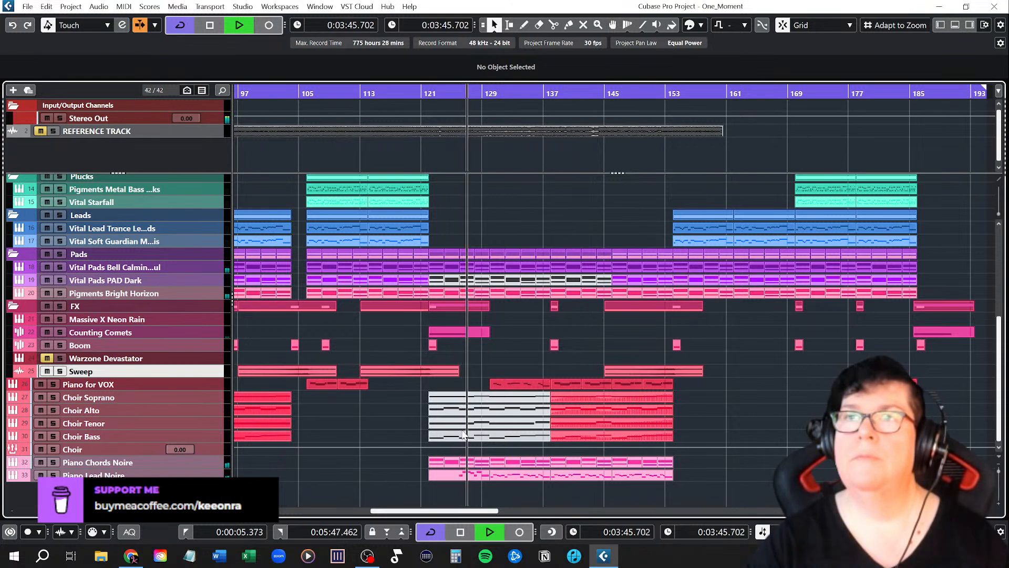
pyautogui.scroll(2, 462, 369)
pyautogui.scroll(4, 444, 372)
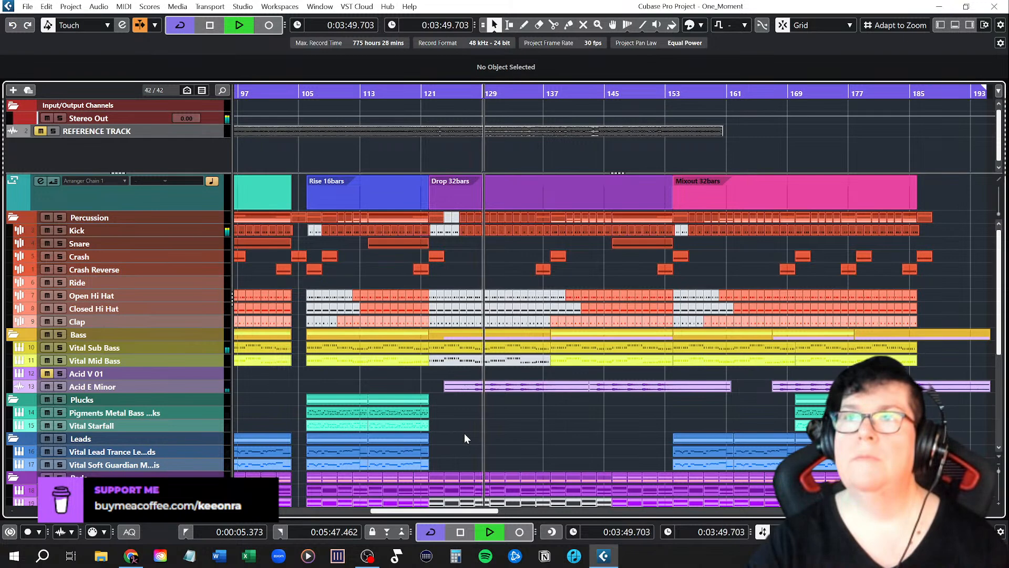
pyautogui.press('space')
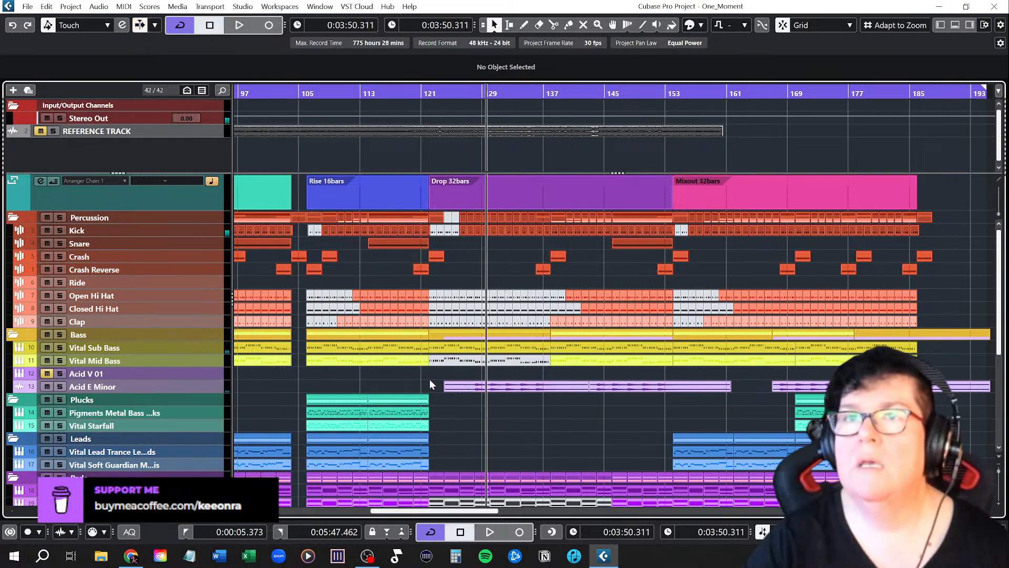
pyautogui.moveTo(167, 354); pyautogui.dragTo(163, 383)
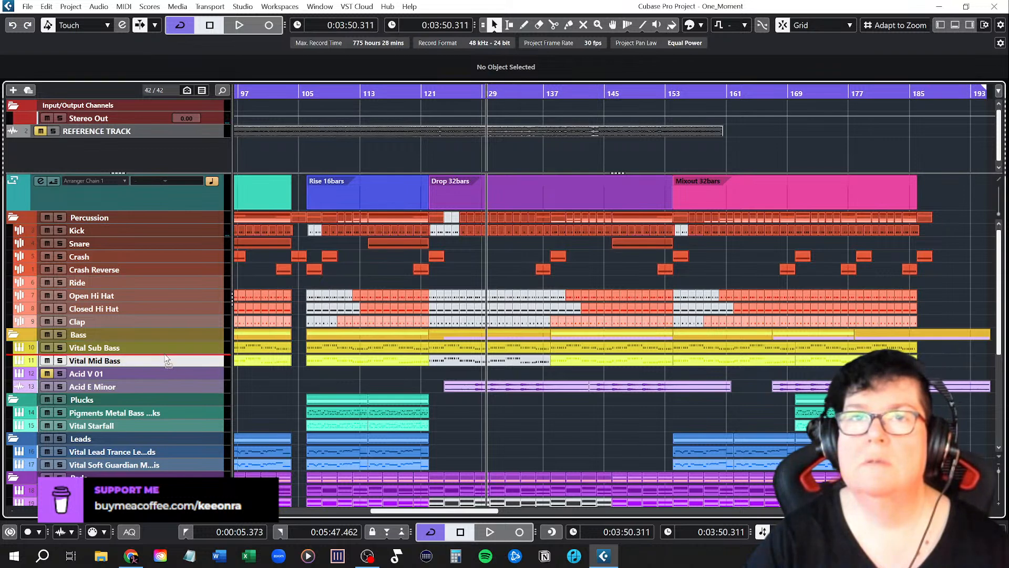
pyautogui.moveTo(166, 358); pyautogui.dragTo(164, 353)
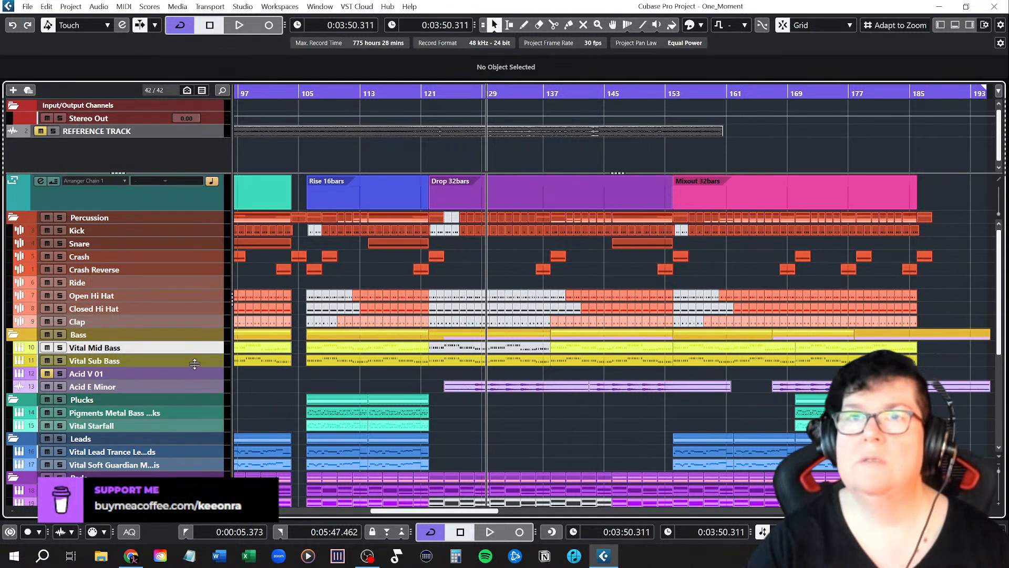
pyautogui.moveTo(191, 361); pyautogui.dragTo(190, 353)
# Step: Enlarge the Vital Sub Bass track so its notes can be read around the start of the Drop
pyautogui.scroll(3, 553, 415)
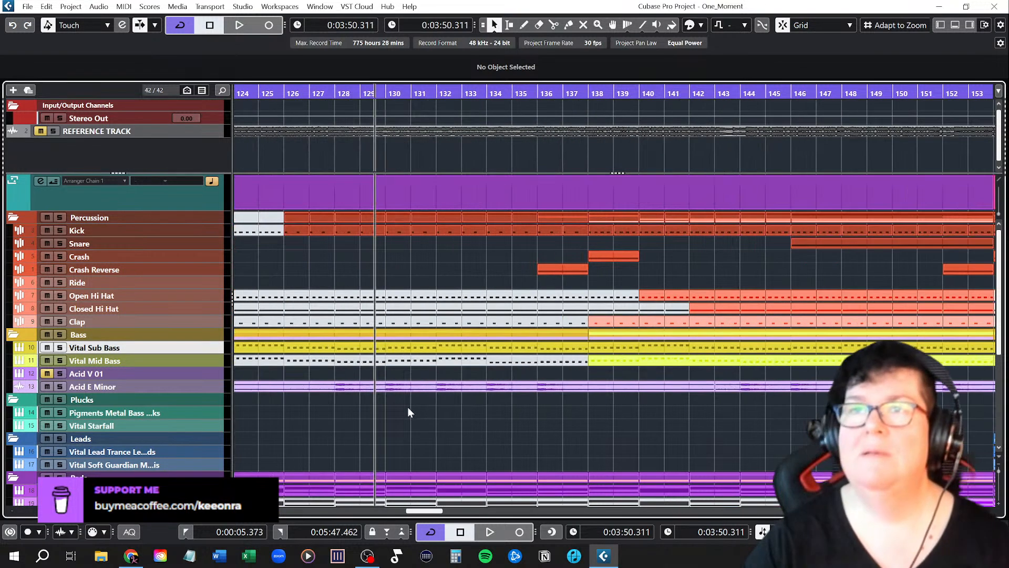
pyautogui.hscroll(-3, 409, 406)
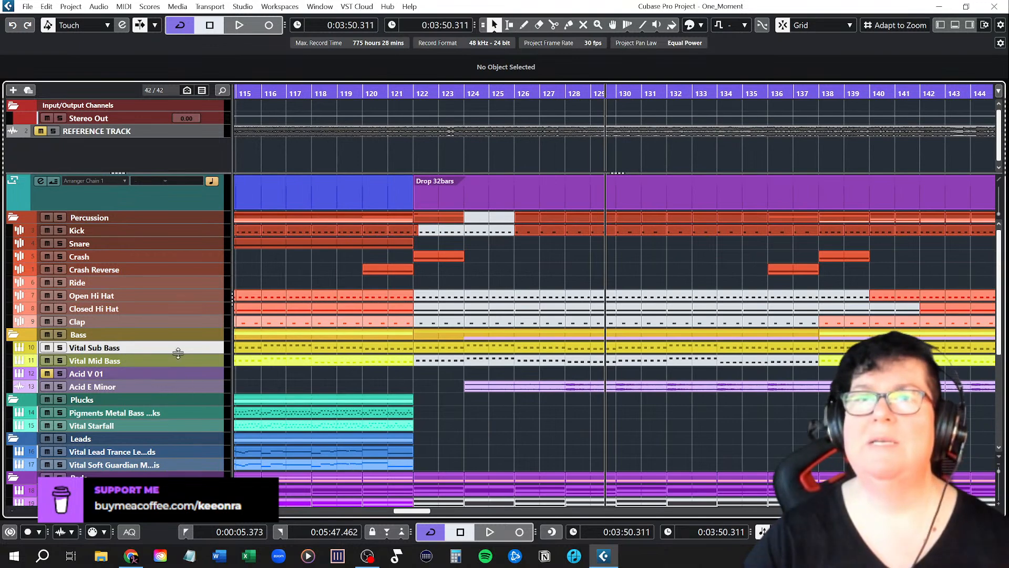
pyautogui.moveTo(174, 353); pyautogui.dragTo(169, 395)
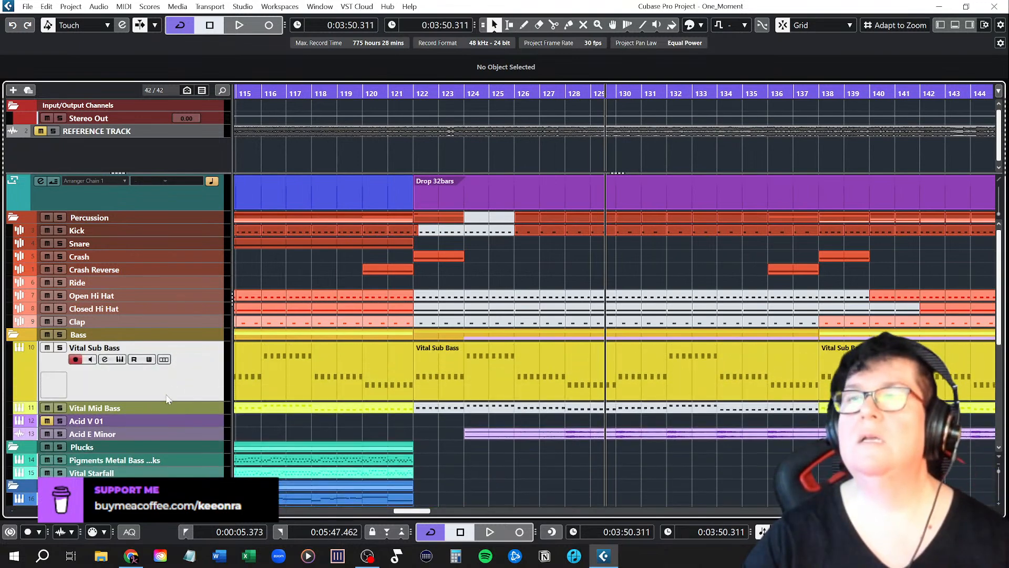
# Step: Play from about bar 119 into the Drop to about bar 130 to check how the Vital Sub Bass sounds
pyautogui.click(339, 94)
pyautogui.press('space')
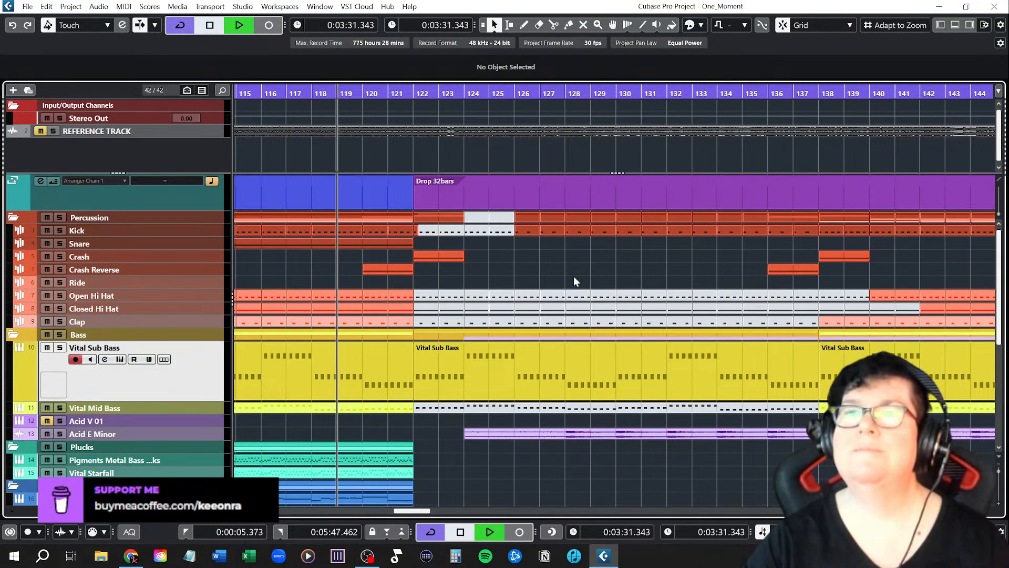
pyautogui.click(532, 350)
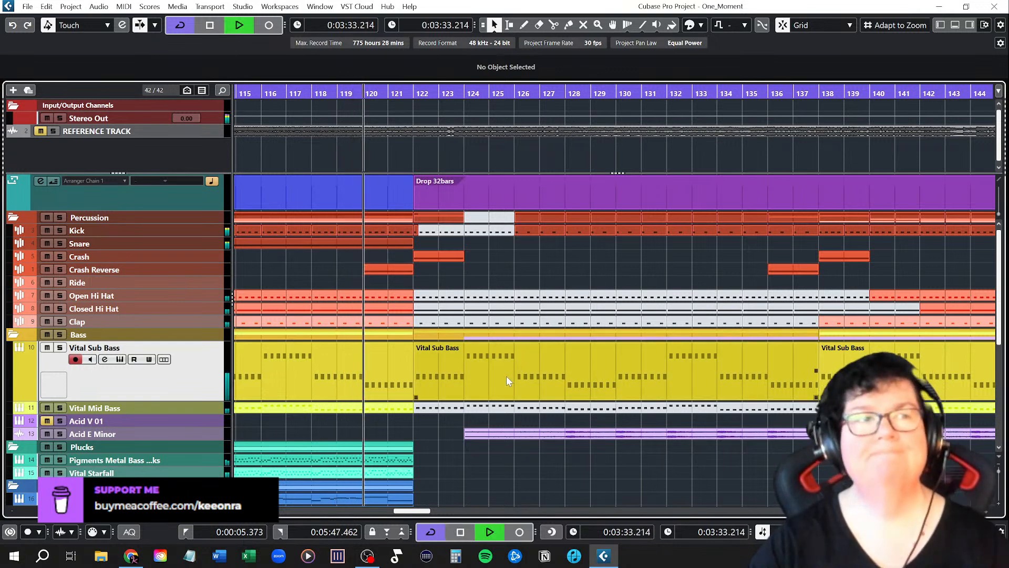
pyautogui.click(480, 424)
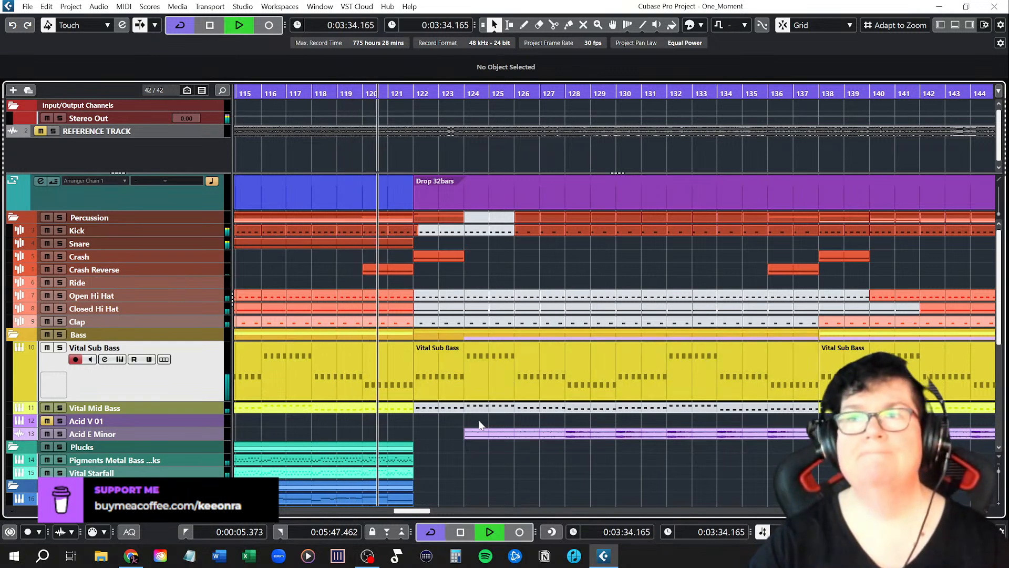
pyautogui.press('space')
# Step: Switch to the Erase tool for editing the arrangement's events
pyautogui.rightClick(626, 465)
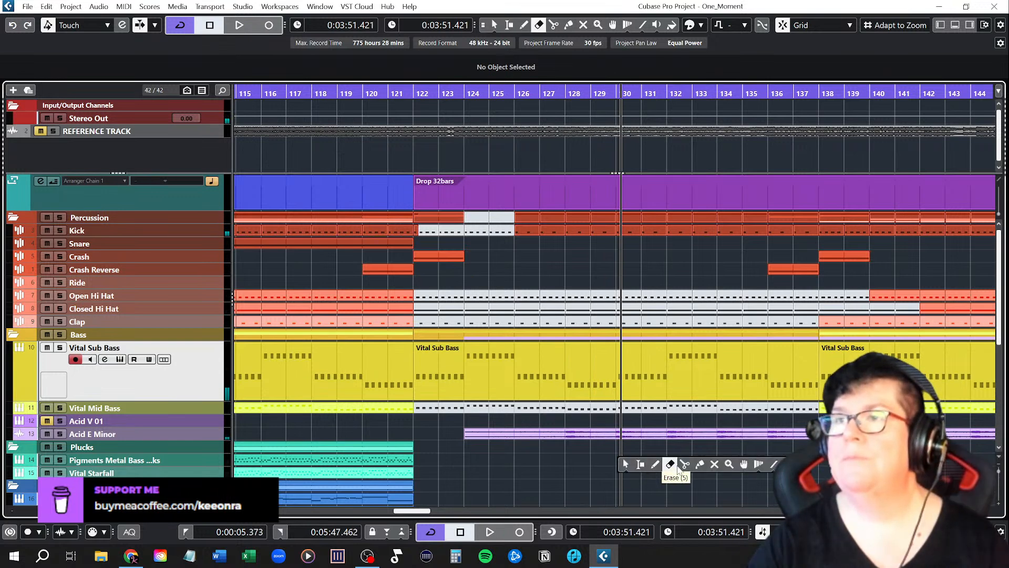
# Step: Split the Vital Sub Bass part at bar 130 and mute the section from bar 122 to bar 130
pyautogui.click(684, 465)
pyautogui.click(620, 371)
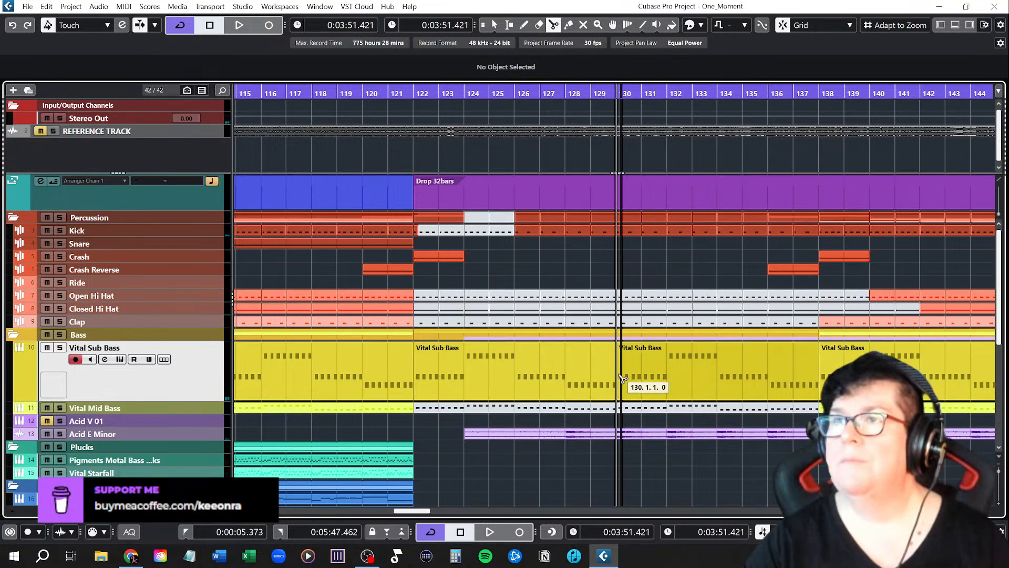
pyautogui.rightClick(645, 465)
pyautogui.click(644, 464)
pyautogui.click(731, 466)
pyautogui.click(523, 372)
pyautogui.click(533, 472)
pyautogui.rightClick(535, 472)
pyautogui.click(535, 471)
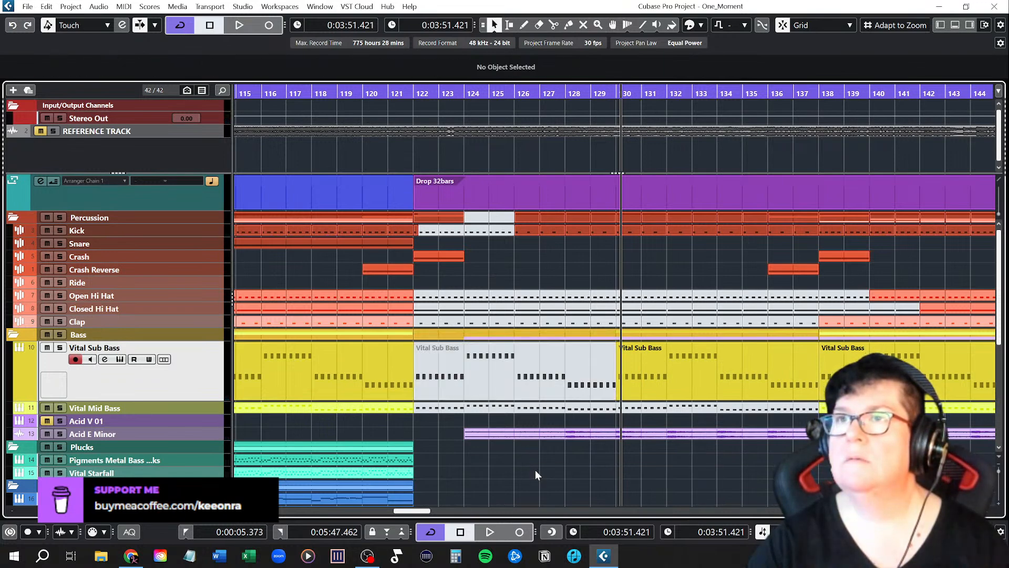
# Step: Reduce the height of the Vital Sub Bass track so more tracks fit in the arrangement
pyautogui.scroll(-2, 497, 464)
pyautogui.keyDown('ctrl'); pyautogui.scroll(-1, 497, 464); pyautogui.keyUp('ctrl')
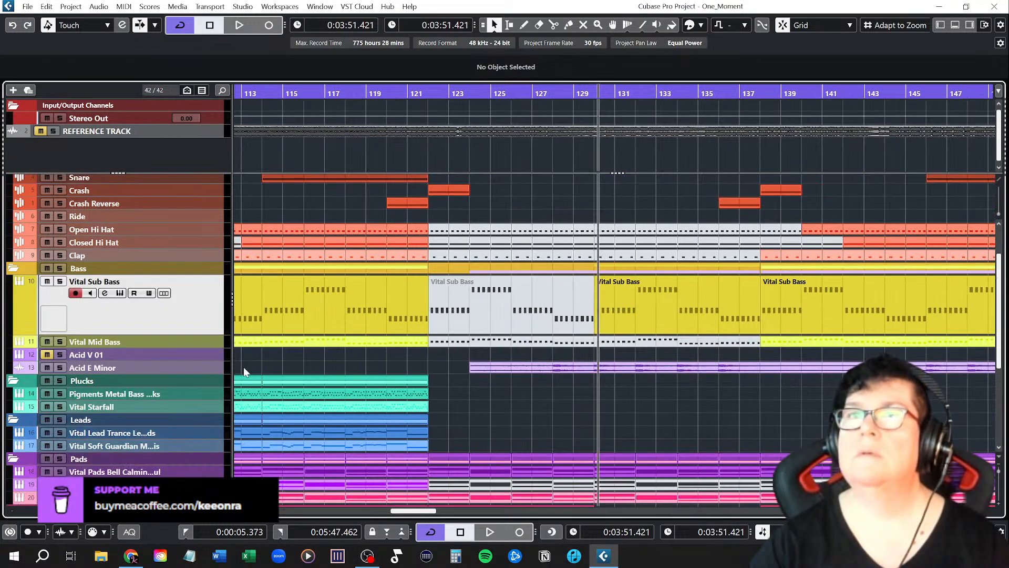
pyautogui.moveTo(188, 333); pyautogui.dragTo(188, 301)
pyautogui.scroll(2, 611, 389)
# Step: Play the drop from just before bar 121 and check the parts on all tracks while listening
pyautogui.click(408, 96)
pyautogui.press('space')
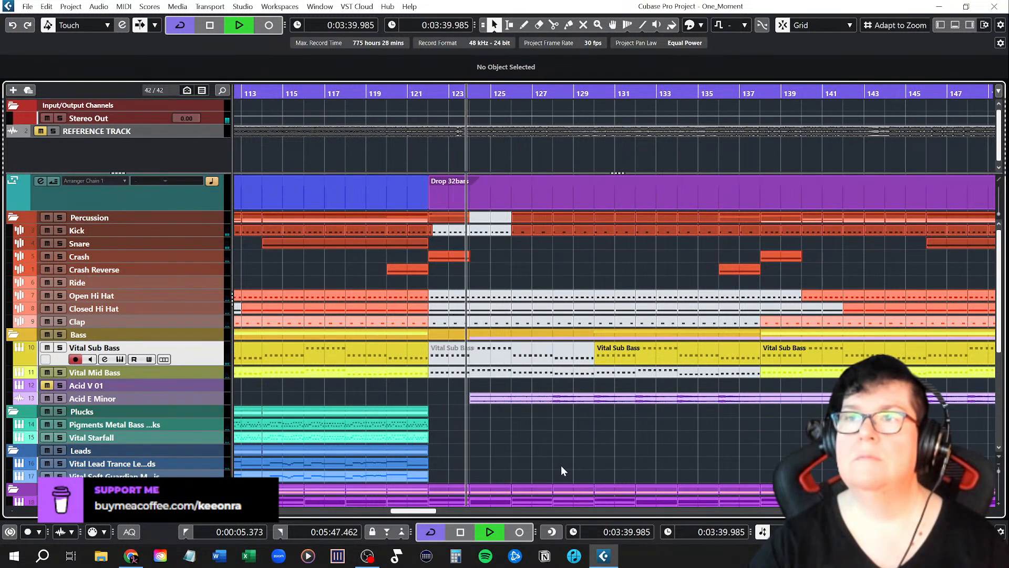
pyautogui.scroll(-5, 561, 465)
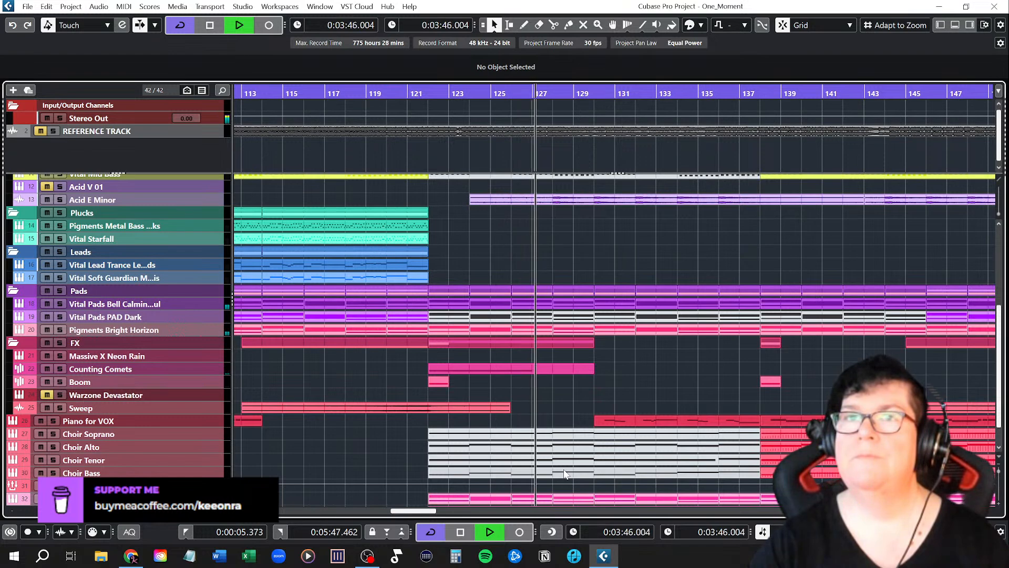
pyautogui.scroll(-3, 565, 473)
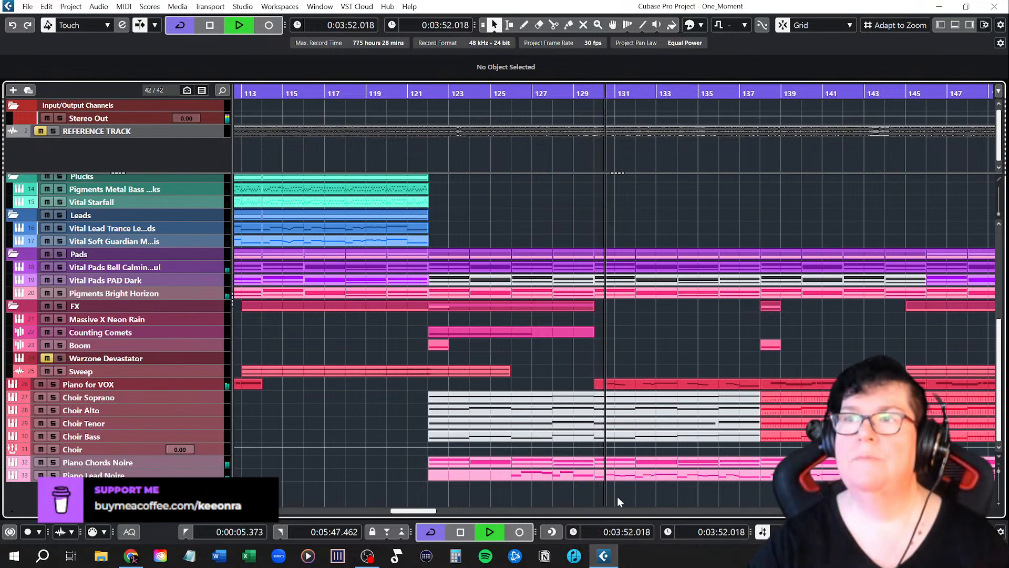
pyautogui.scroll(5, 622, 491)
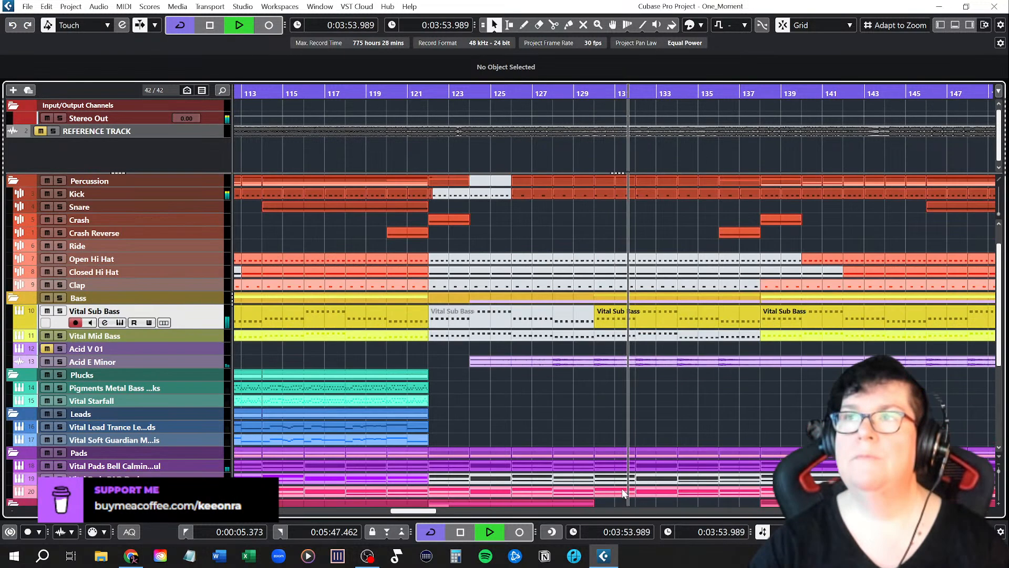
pyautogui.scroll(1, 622, 487)
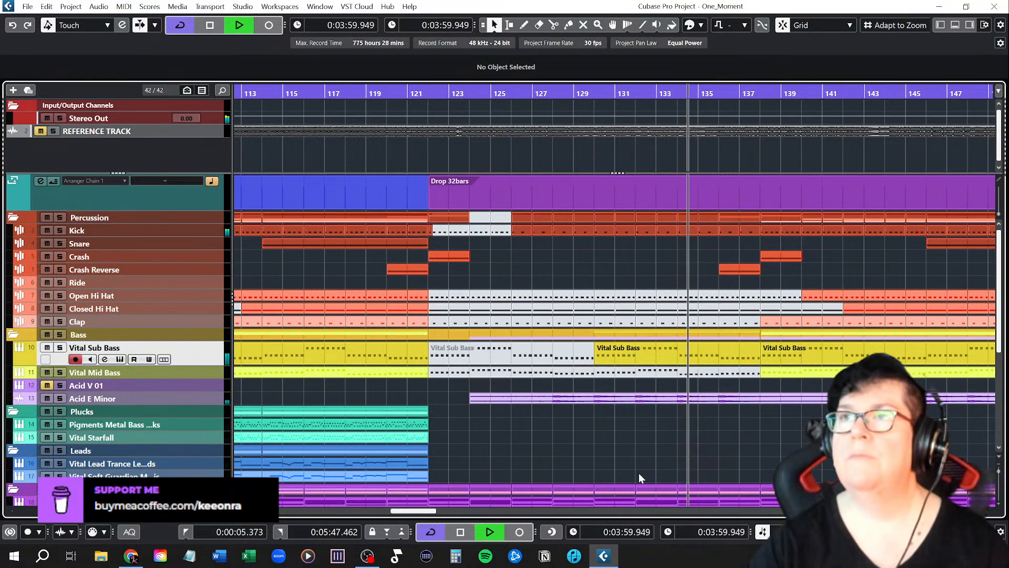
pyautogui.scroll(-2, 638, 472)
pyautogui.scroll(-6, 755, 483)
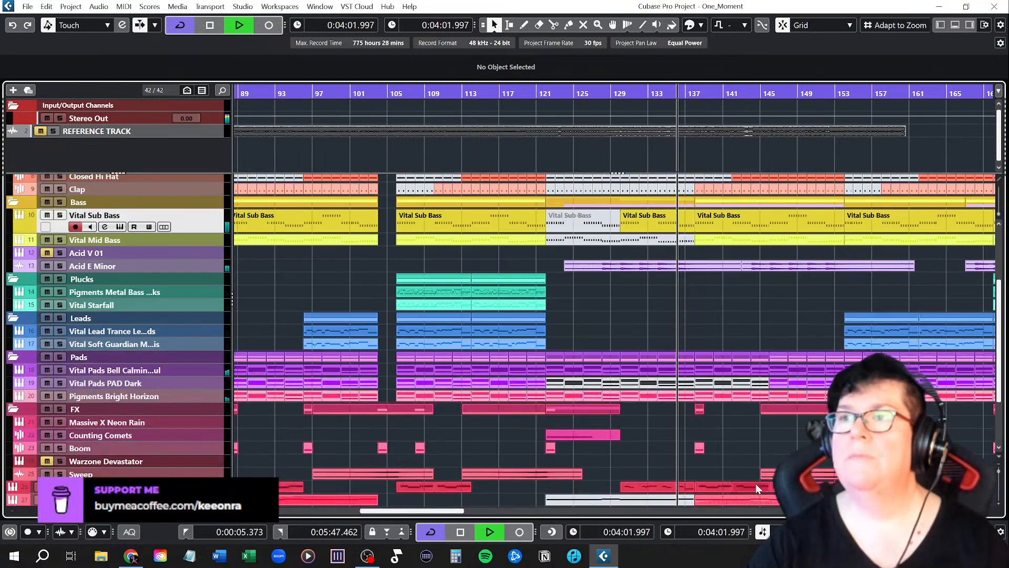
pyautogui.scroll(4, 756, 484)
pyautogui.scroll(3, 755, 484)
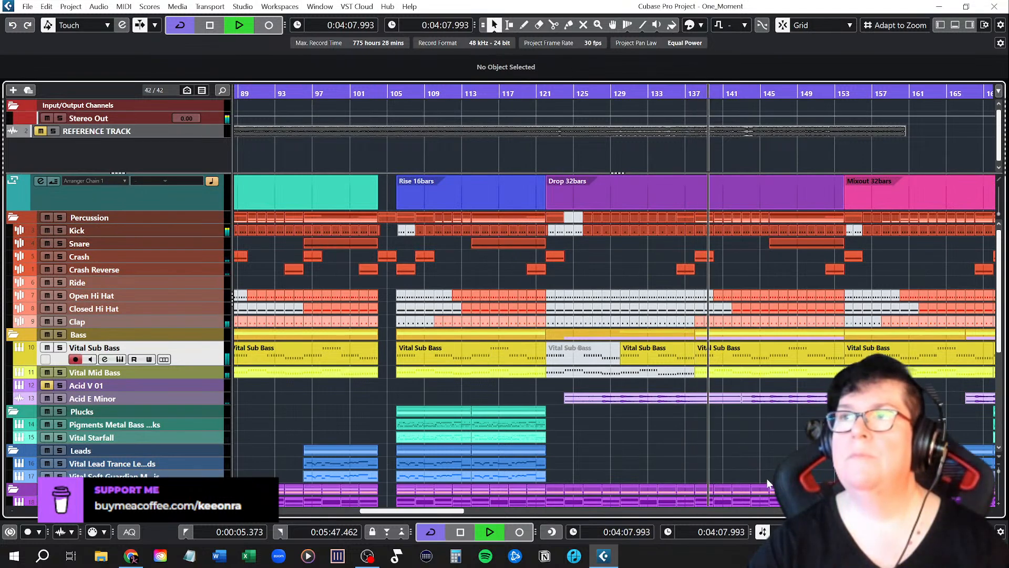
pyautogui.scroll(-5, 762, 477)
pyautogui.scroll(-4, 764, 485)
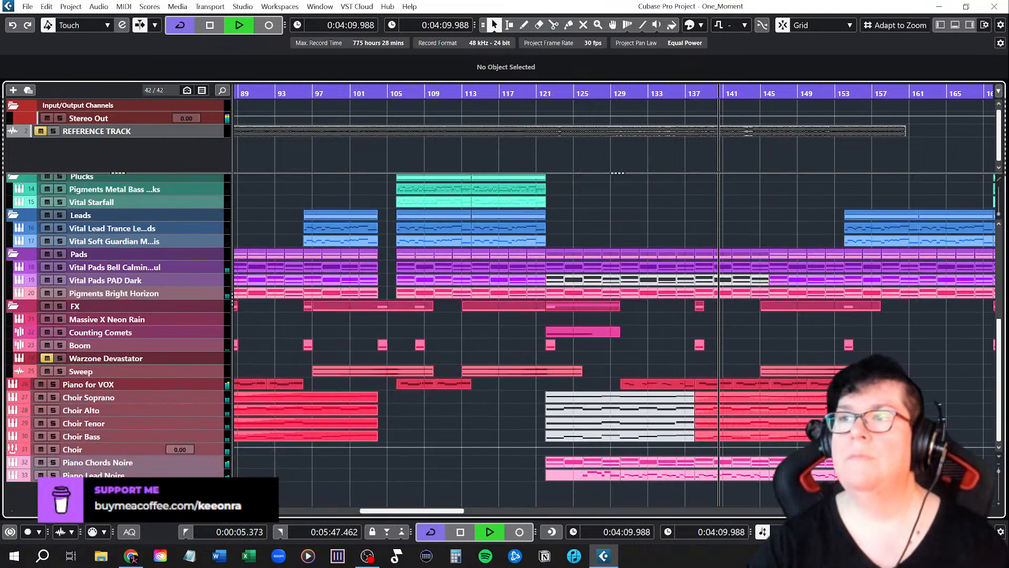
pyautogui.scroll(2, 757, 463)
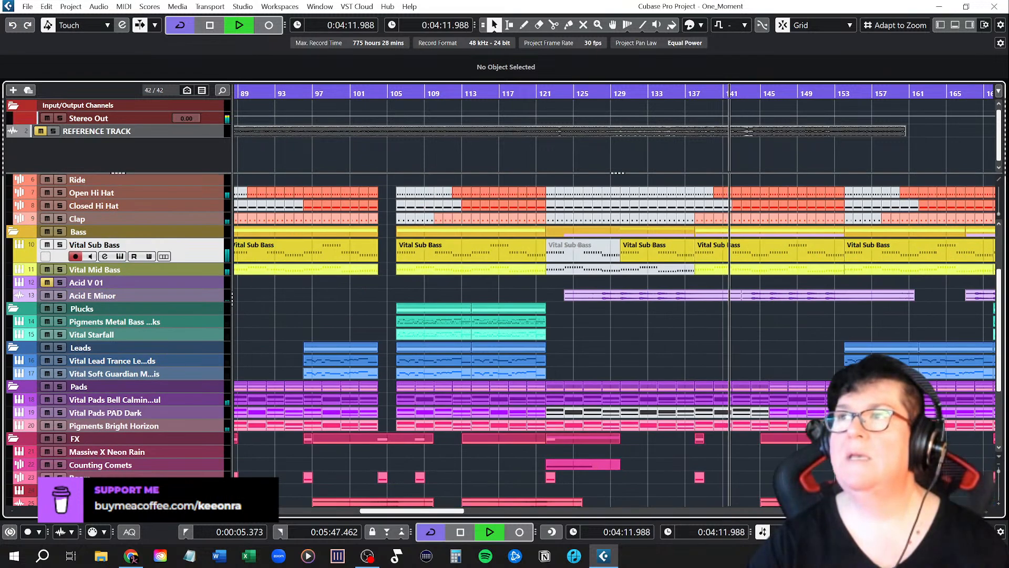
pyautogui.scroll(-1, 754, 452)
pyautogui.scroll(-3, 742, 417)
pyautogui.hscroll(4, 743, 417)
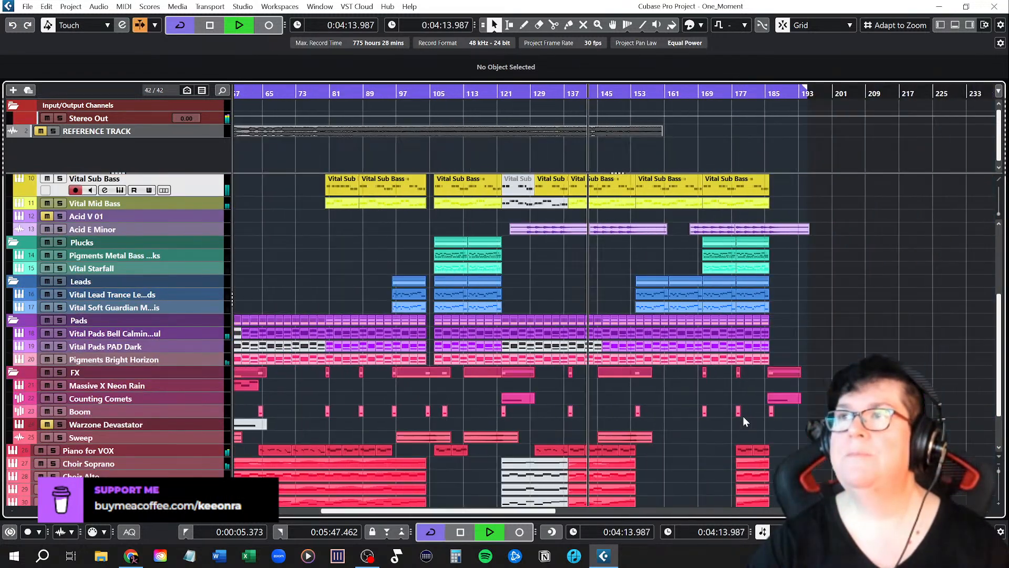
# Step: Shrink the Vital Sub Bass track to the same single-row height as its neighbours and stop playback at the start of the Mixout section
pyautogui.scroll(6, 600, 408)
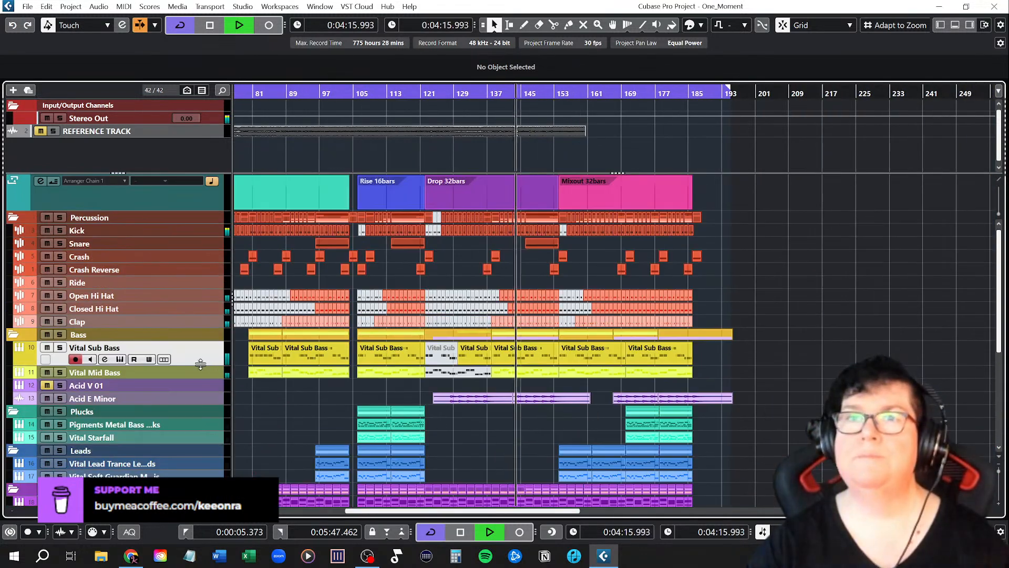
pyautogui.moveTo(202, 366); pyautogui.dragTo(202, 355)
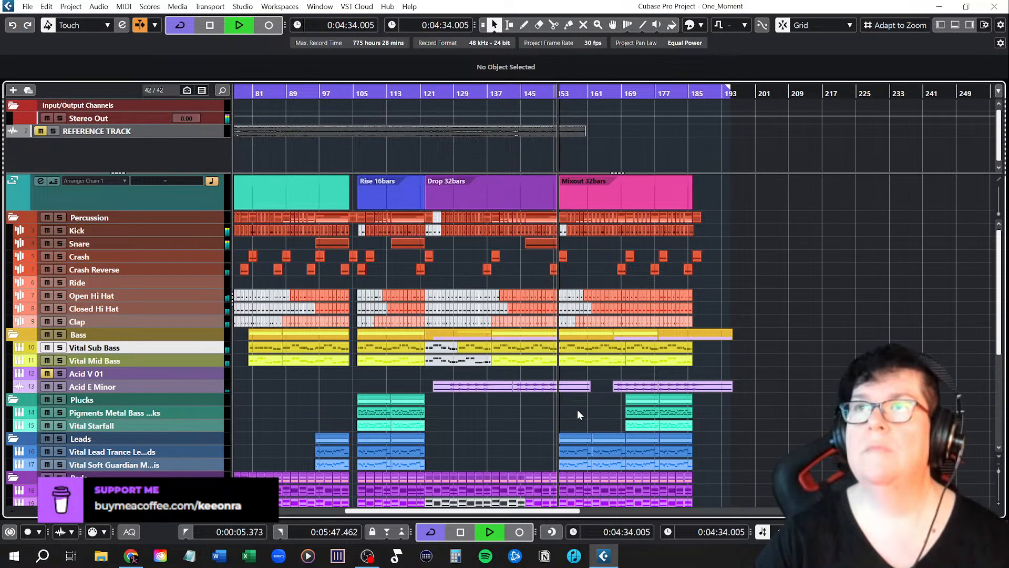
pyautogui.press('space')
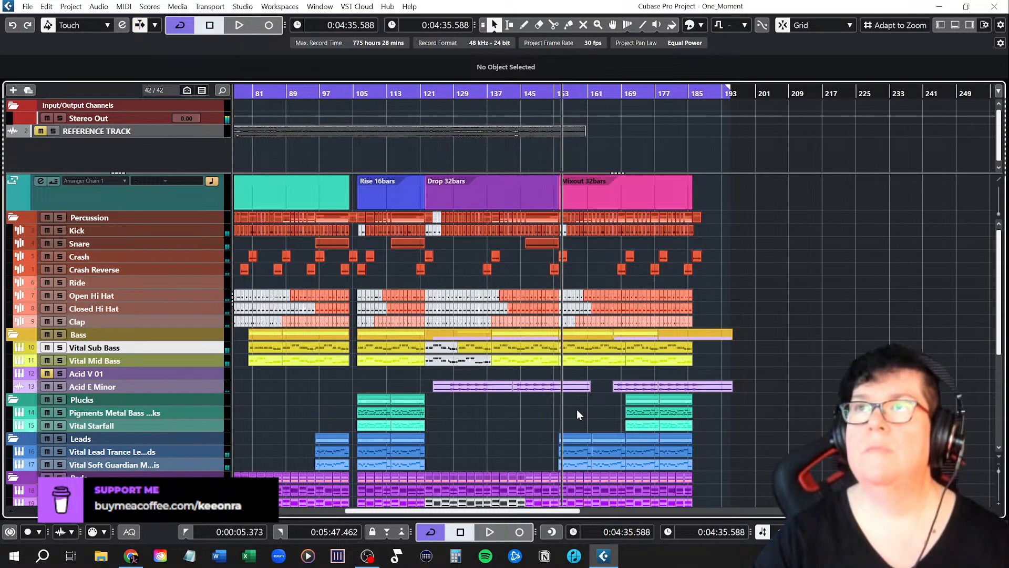
# Step: Examine how the parts on all tracks are arranged from the end of the drop through the Mixout section
pyautogui.scroll(6, 573, 408)
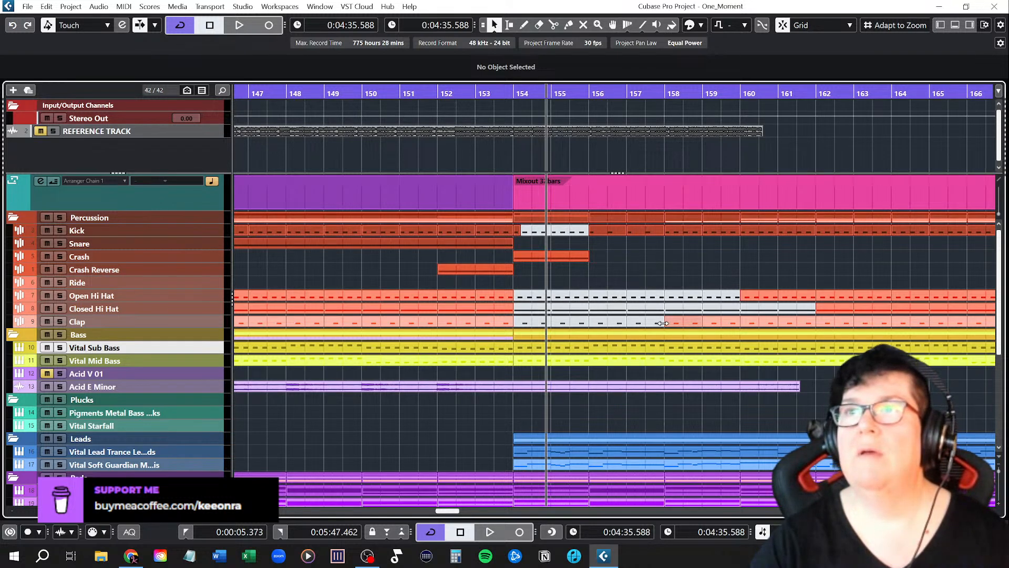
pyautogui.scroll(-3, 652, 324)
pyautogui.keyDown('ctrl'); pyautogui.scroll(-1, 652, 323); pyautogui.keyUp('ctrl')
pyautogui.keyDown('ctrl'); pyautogui.scroll(-4, 651, 326); pyautogui.keyUp('ctrl')
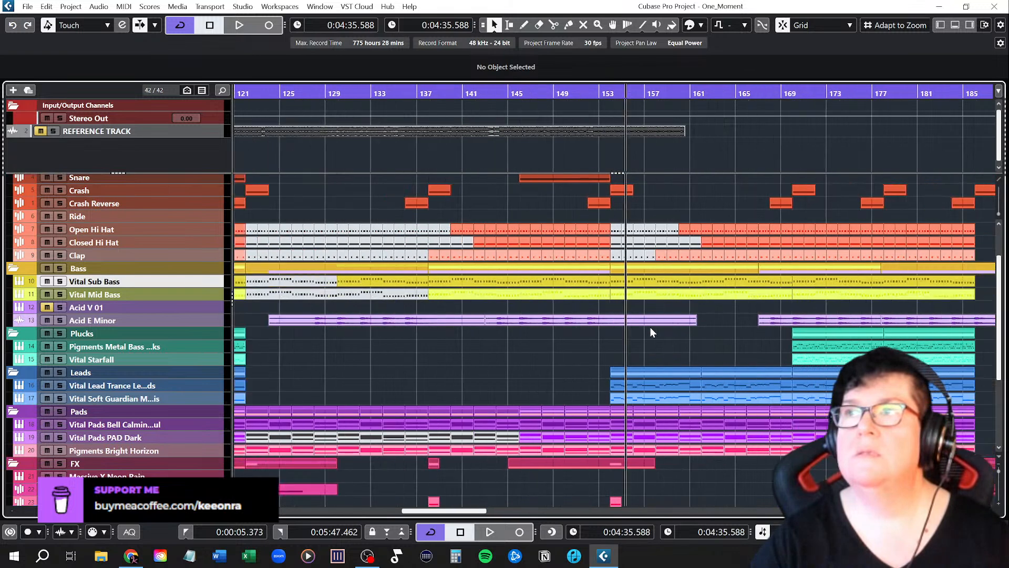
pyautogui.scroll(3, 704, 354)
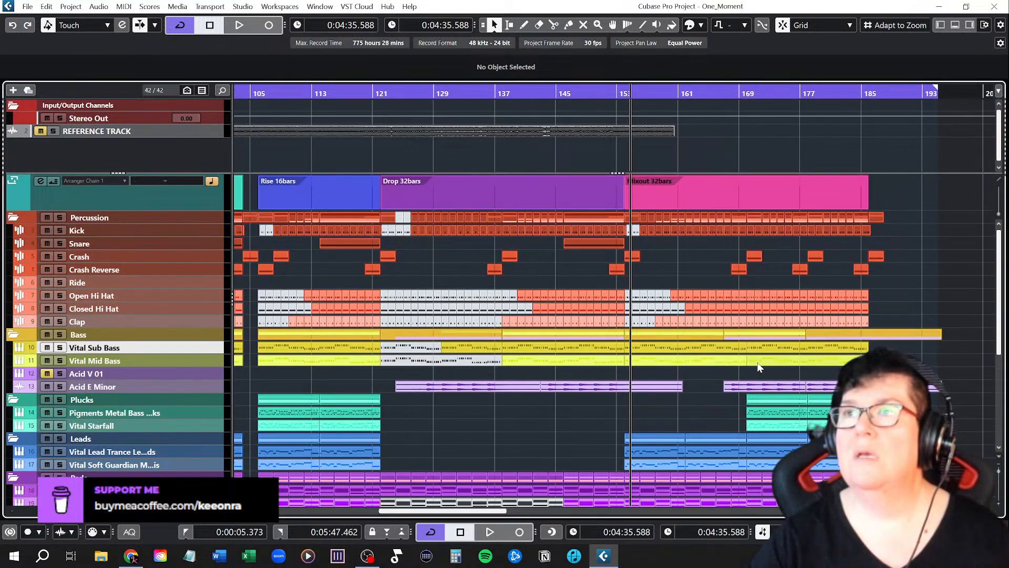
pyautogui.scroll(-6, 773, 370)
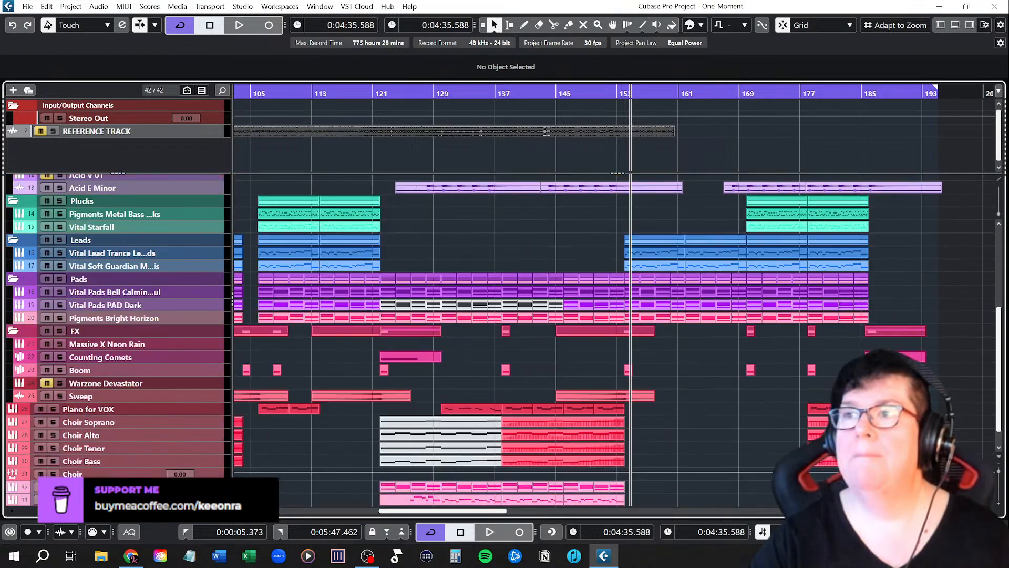
pyautogui.scroll(6, 790, 402)
pyautogui.scroll(-6, 790, 402)
pyautogui.keyDown('ctrl'); pyautogui.scroll(4, 671, 408); pyautogui.keyUp('ctrl')
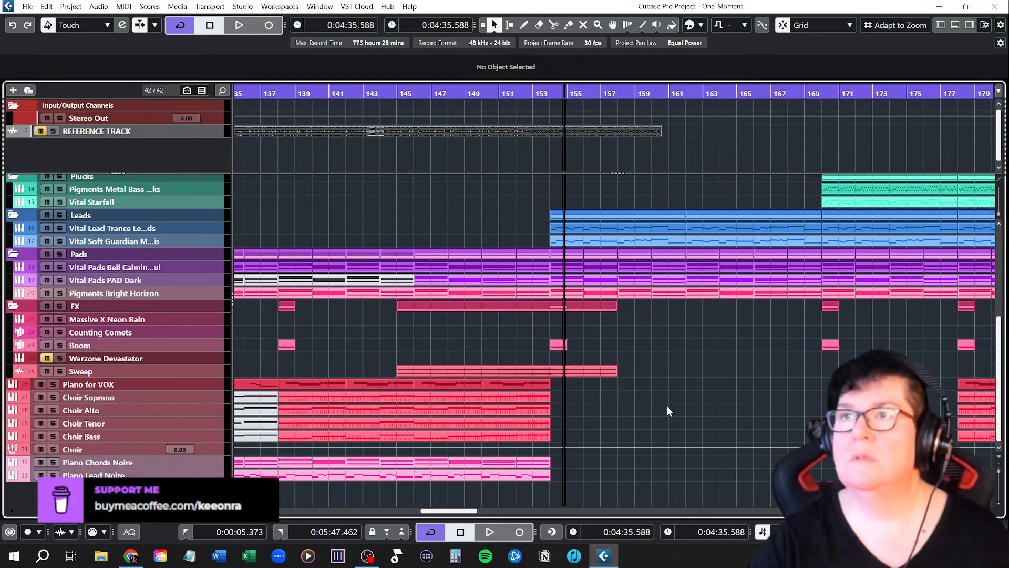
pyautogui.hscroll(5, 699, 405)
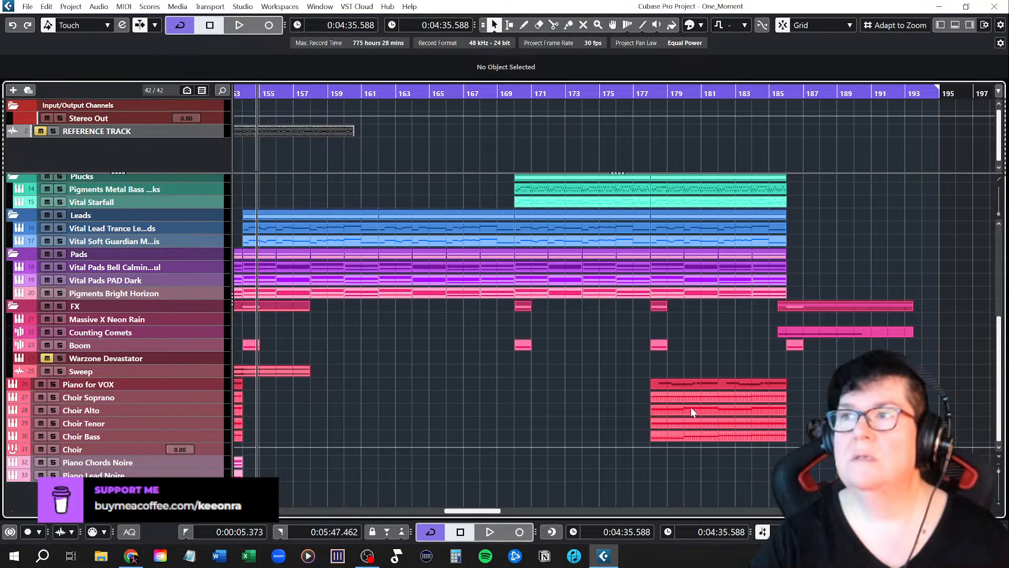
pyautogui.keyDown('ctrl'); pyautogui.scroll(-4, 691, 407); pyautogui.keyUp('ctrl')
pyautogui.keyDown('ctrl'); pyautogui.scroll(-2, 693, 418); pyautogui.keyUp('ctrl')
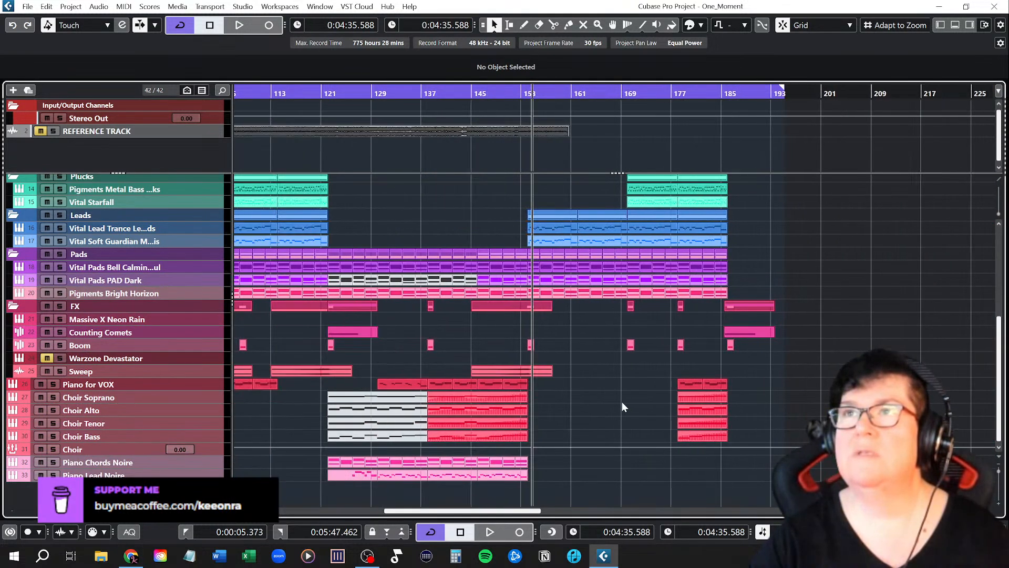
pyautogui.scroll(6, 623, 402)
pyautogui.keyDown('ctrl'); pyautogui.scroll(6, 564, 324); pyautogui.keyUp('ctrl')
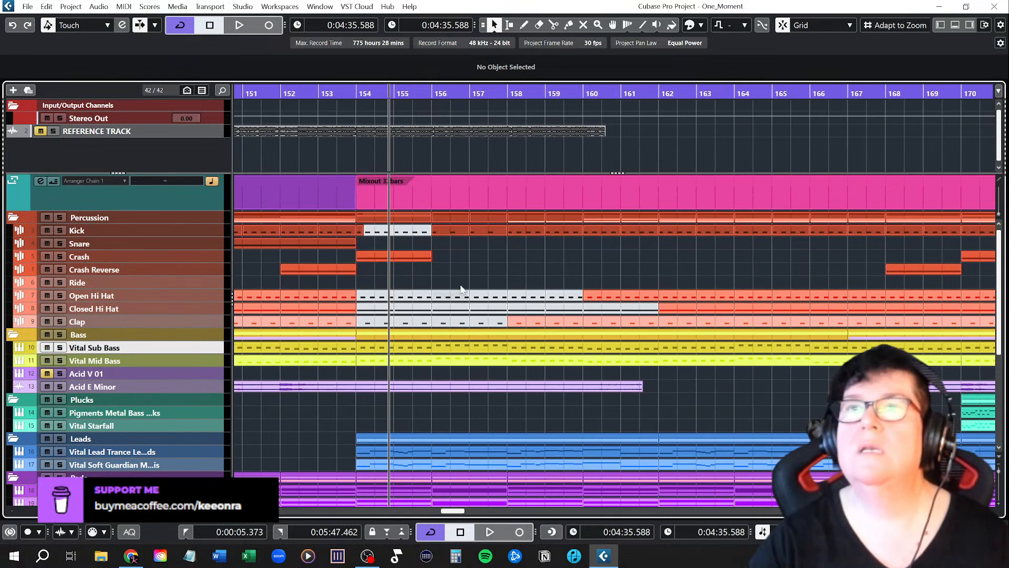
# Step: Place the playhead at bar 154 and select the Mixout 32bars section together with all events in its range
pyautogui.click(356, 98)
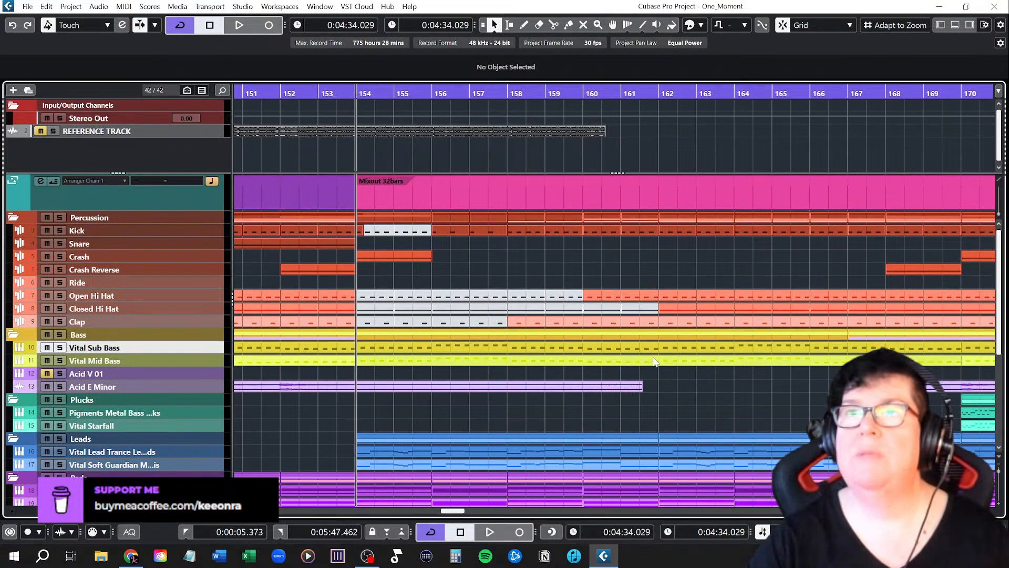
pyautogui.scroll(-6, 654, 360)
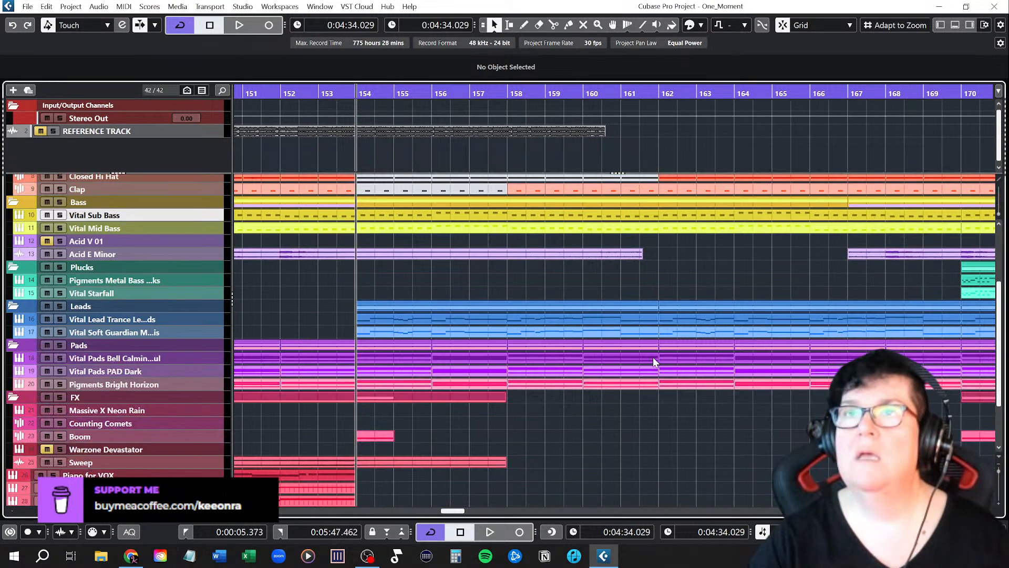
pyautogui.keyDown('ctrl'); pyautogui.scroll(-3, 773, 404); pyautogui.keyUp('ctrl')
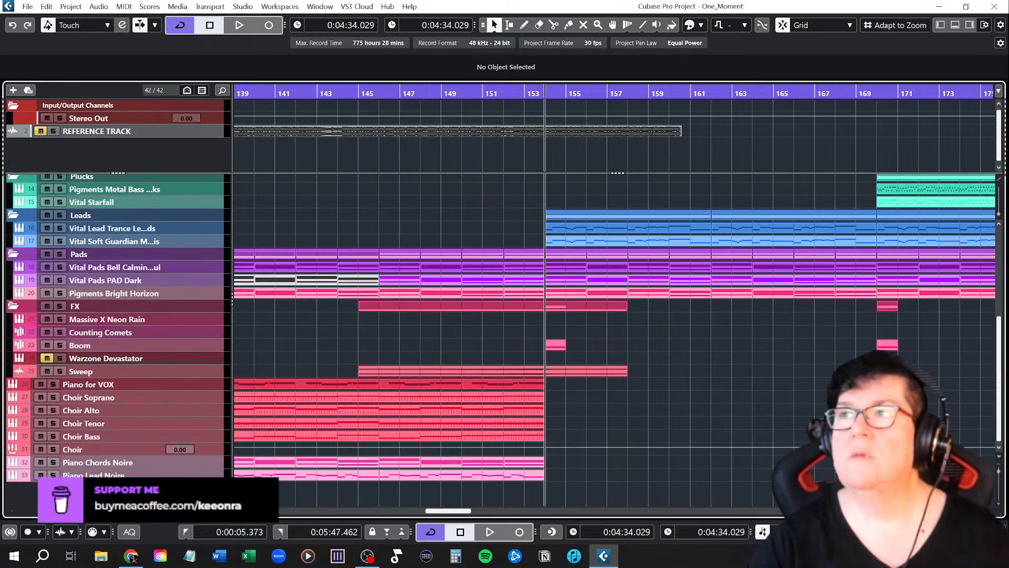
pyautogui.hscroll(3, 824, 409)
pyautogui.hscroll(1, 806, 414)
pyautogui.keyDown('ctrl'); pyautogui.scroll(-2, 759, 411); pyautogui.keyUp('ctrl')
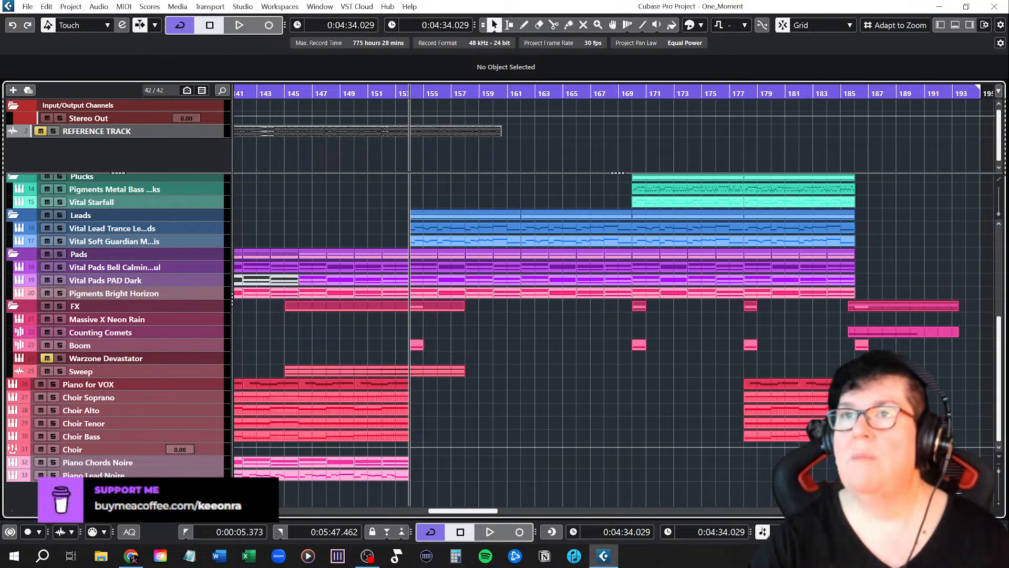
pyautogui.scroll(5, 414, 182)
pyautogui.scroll(1, 410, 146)
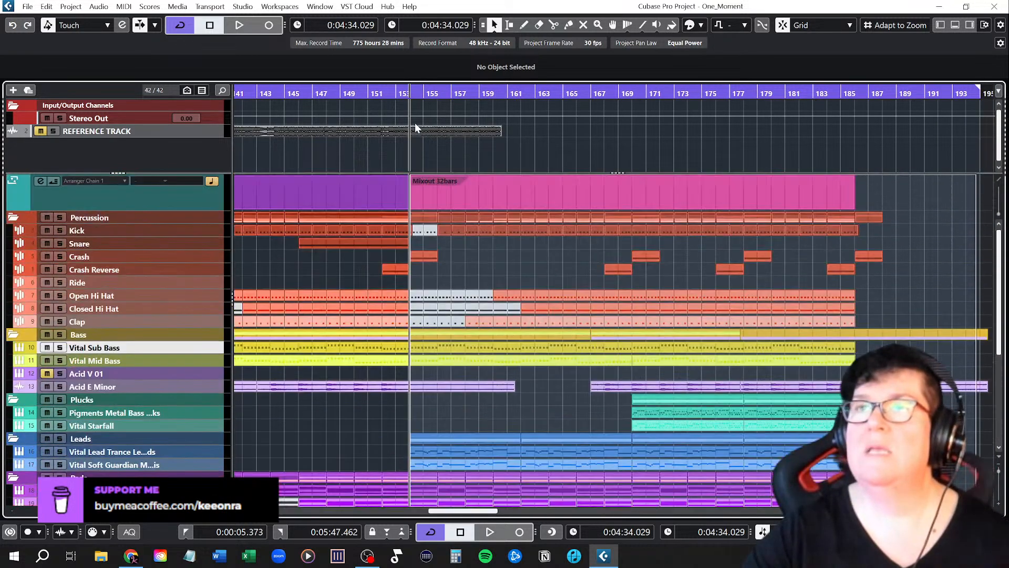
pyautogui.click(421, 195)
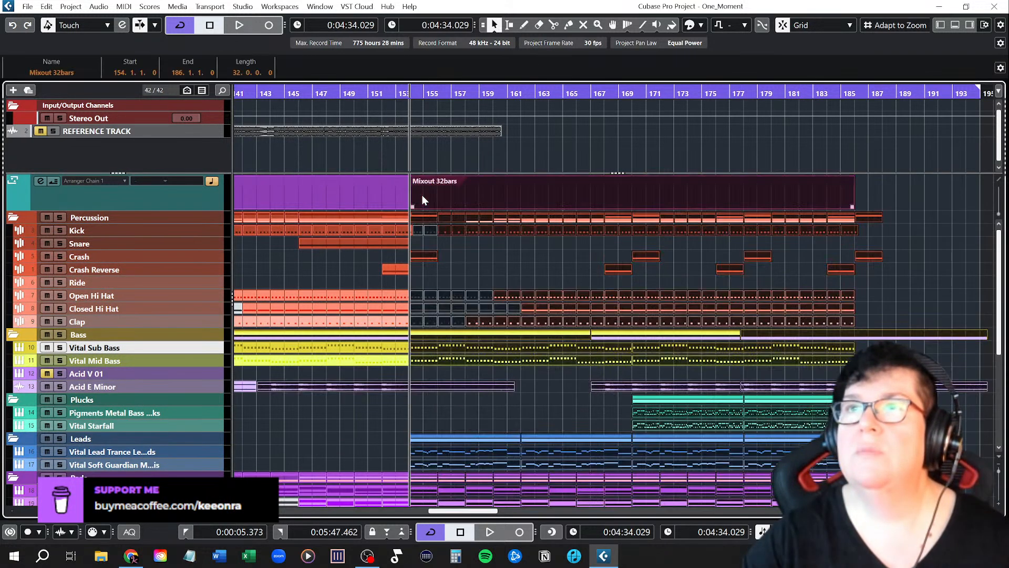
# Step: Exclude the crash and the first kick hit at bar 154 from the selected Mixout events
pyautogui.keyDown('ctrl'); pyautogui.scroll(3, 441, 273); pyautogui.keyUp('ctrl')
pyautogui.keyDown('ctrl'); pyautogui.scroll(2, 441, 272); pyautogui.keyUp('ctrl')
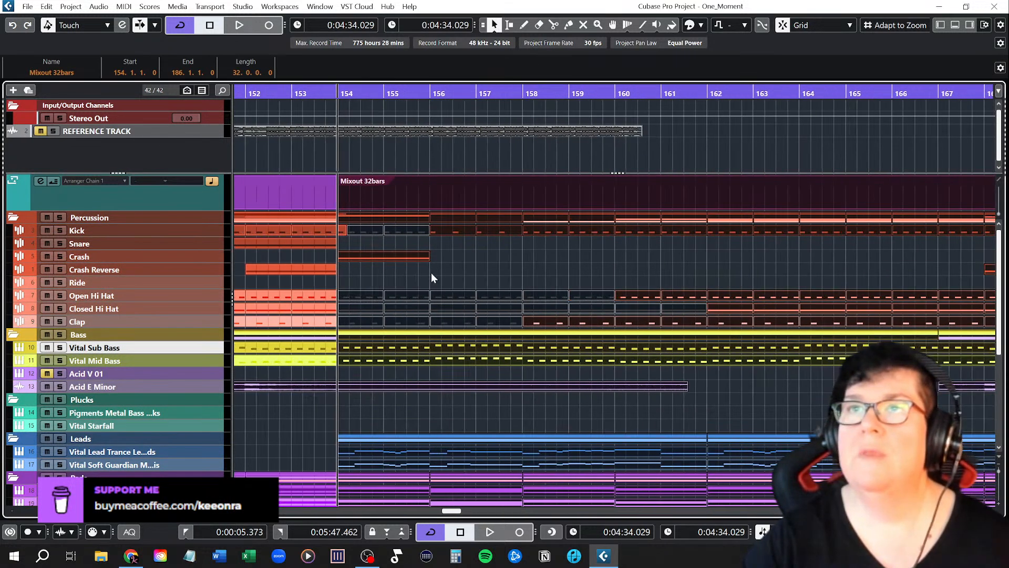
pyautogui.hscroll(-1, 381, 267)
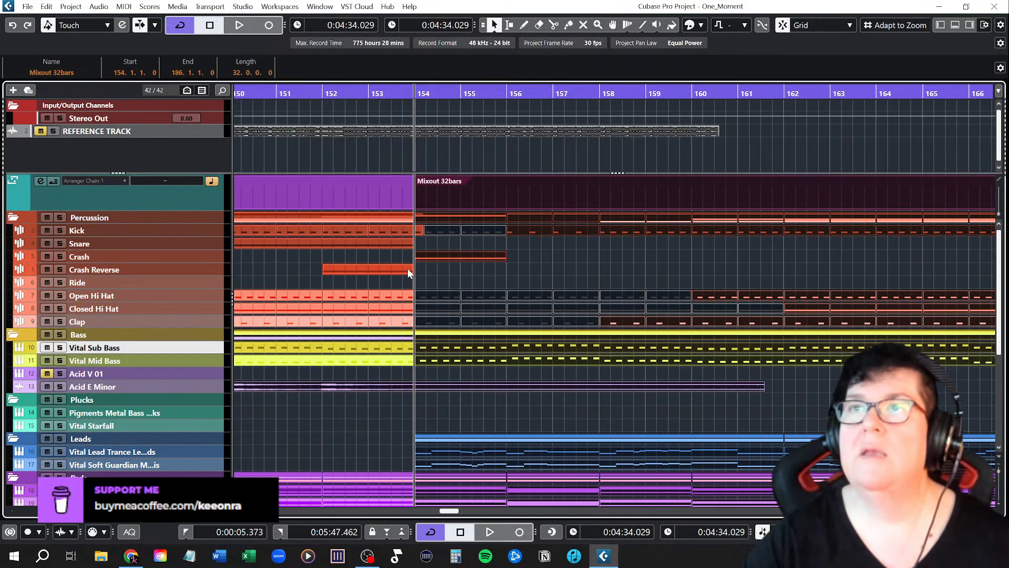
pyautogui.click(459, 256)
pyautogui.keyDown('shift'); pyautogui.click(420, 232); pyautogui.keyUp('shift')
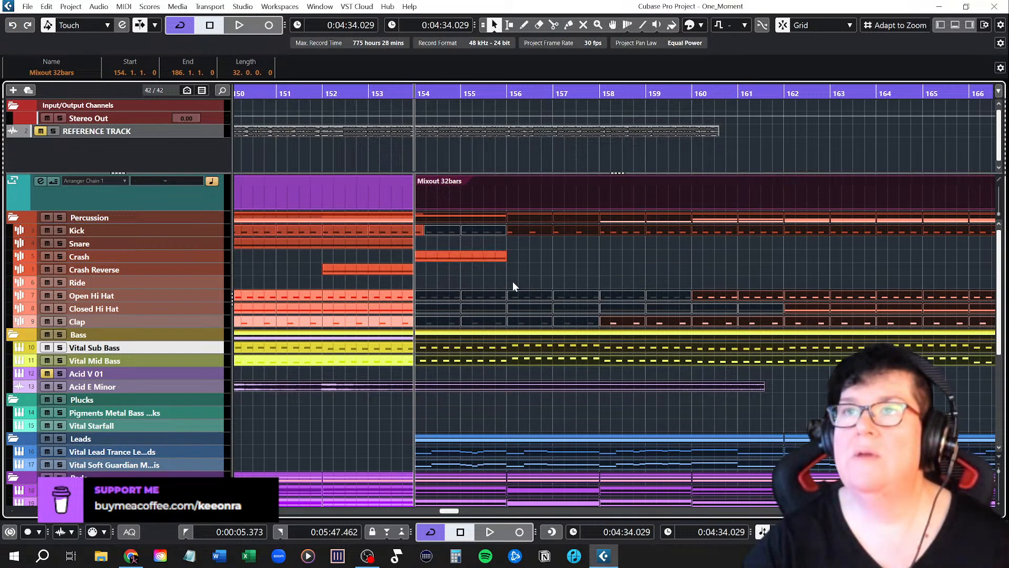
# Step: Exclude the Acid E Minor, Boom and Sweep events around bar 154 from the Mixout selection
pyautogui.scroll(-3, 513, 286)
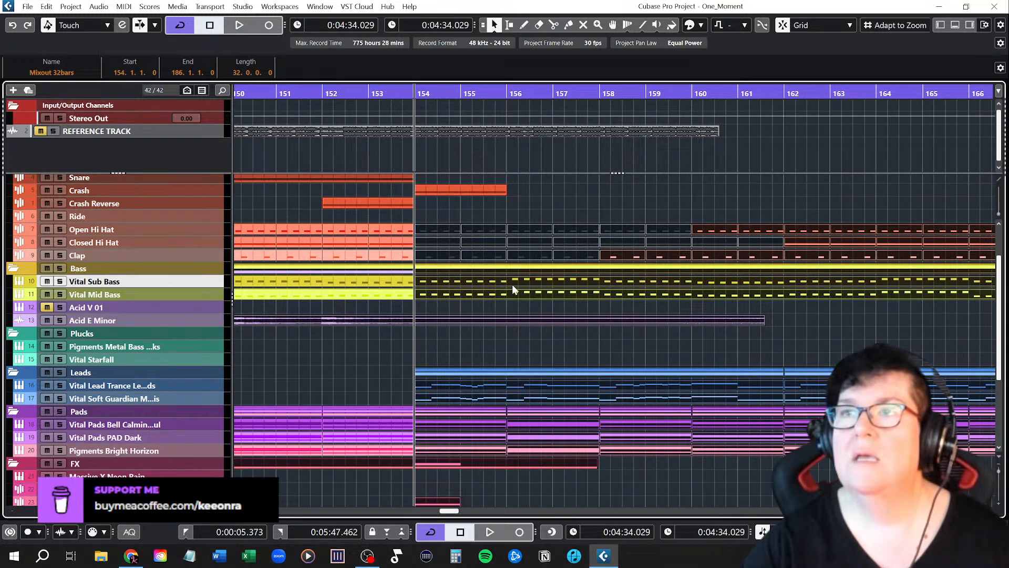
pyautogui.keyDown('shift'); pyautogui.click(453, 320); pyautogui.keyUp('shift')
pyautogui.scroll(-6, 468, 351)
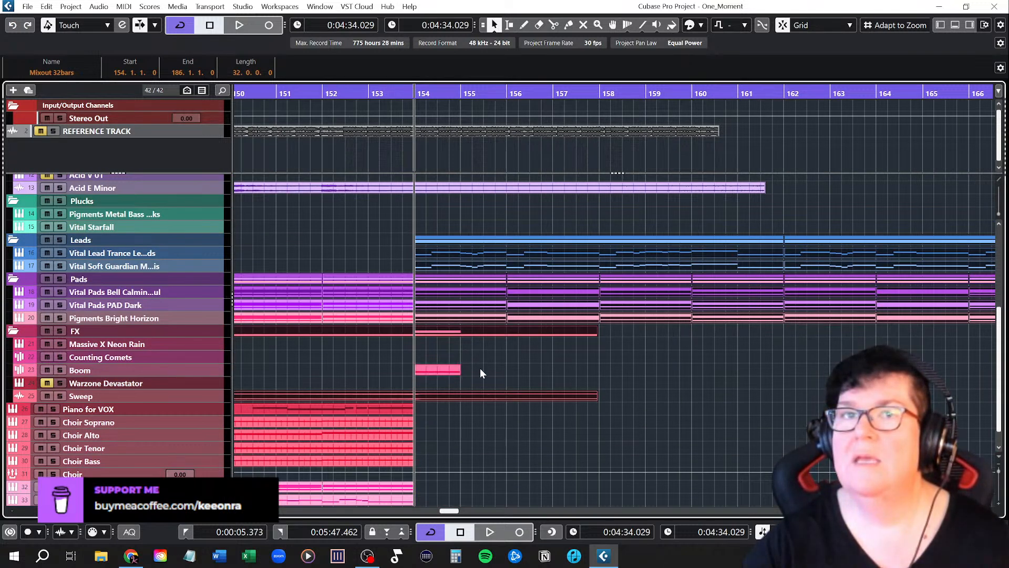
pyautogui.scroll(-1, 480, 368)
pyautogui.keyDown('shift'); pyautogui.click(467, 370); pyautogui.keyUp('shift')
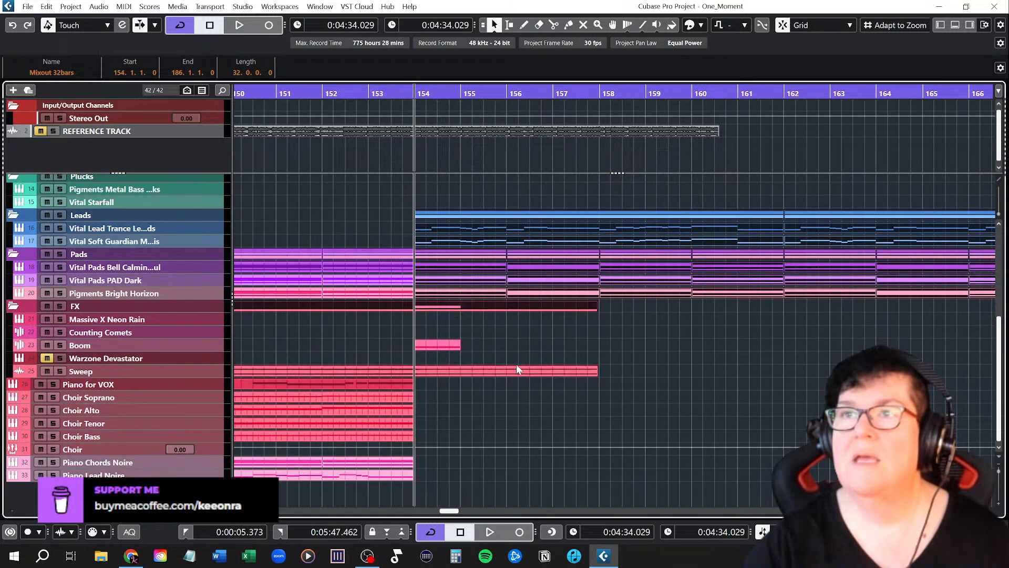
# Step: Move the Mixout 32bars section with its events one bar later to start at bar 155, and clear the selection
pyautogui.scroll(6, 517, 364)
pyautogui.scroll(4, 500, 368)
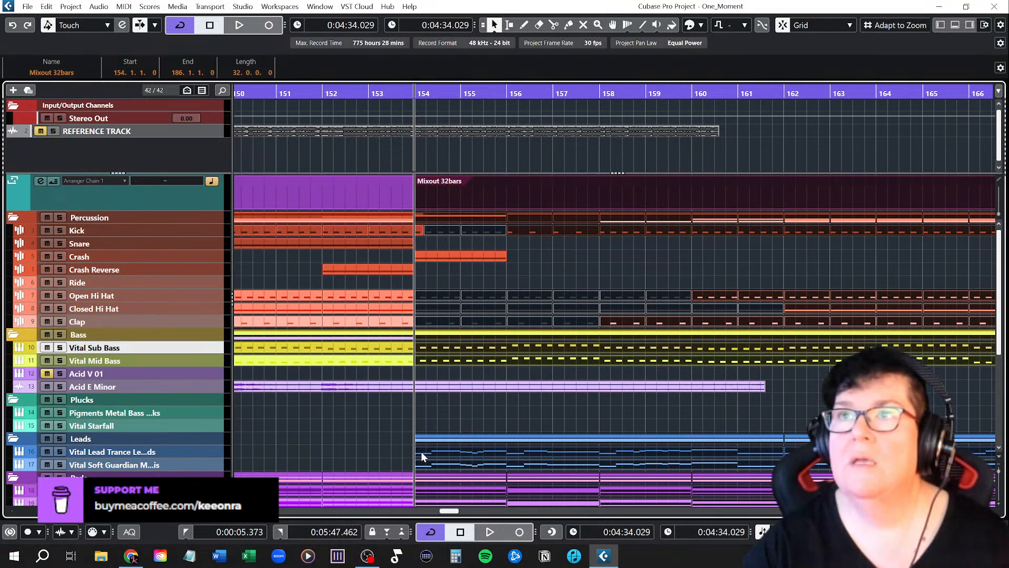
pyautogui.moveTo(421, 452); pyautogui.dragTo(463, 451)
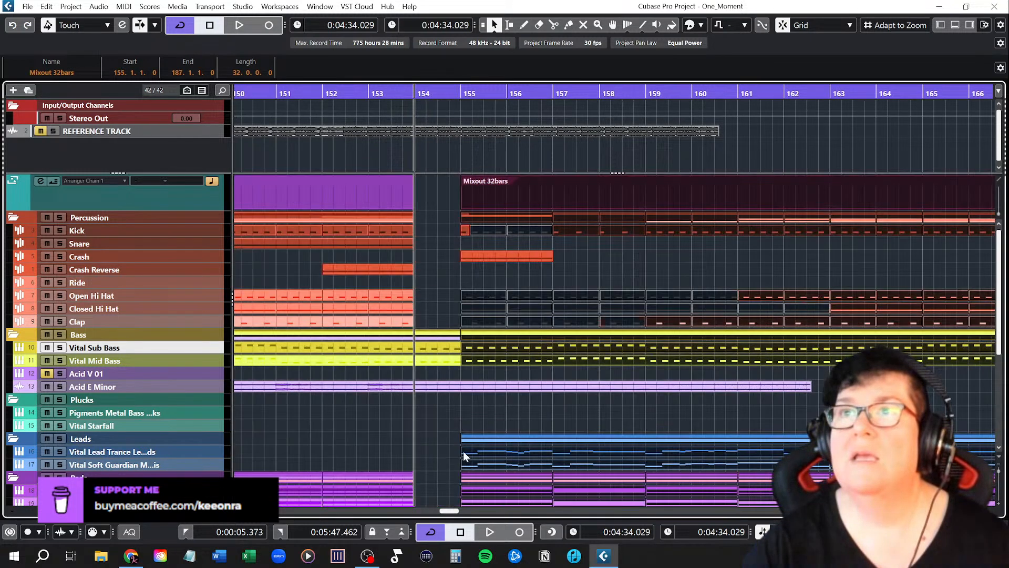
pyautogui.click(465, 418)
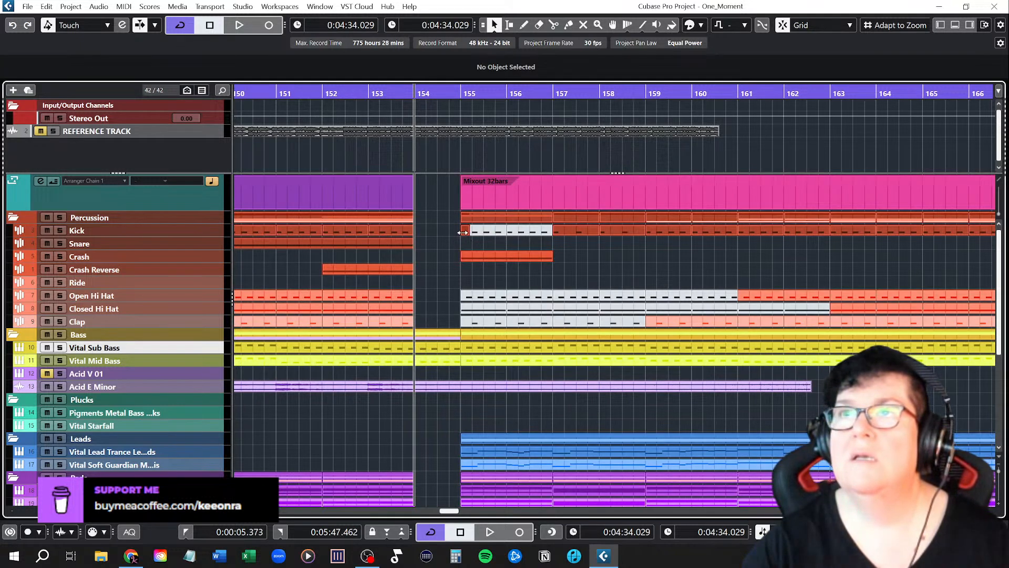
# Step: Move the first Mixout kick hit, the crash and the Boom event from bar 155 back to bar 154
pyautogui.moveTo(464, 232); pyautogui.dragTo(419, 232)
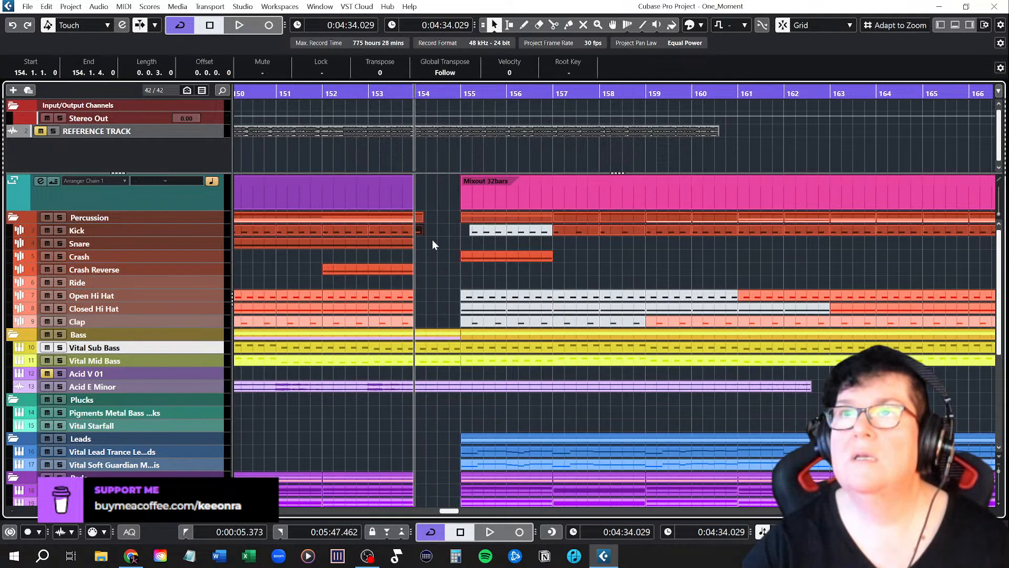
pyautogui.moveTo(473, 258); pyautogui.dragTo(426, 254)
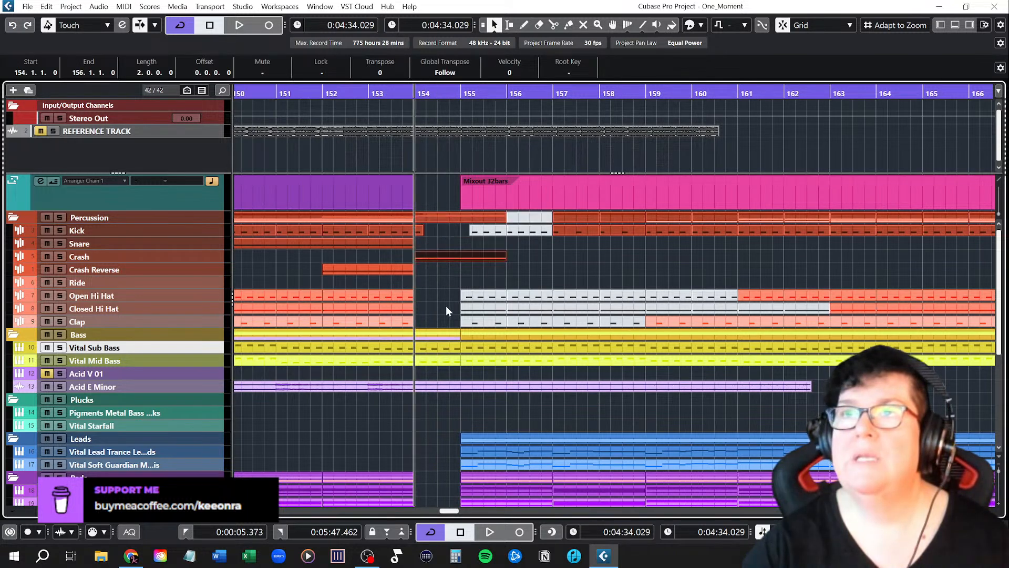
pyautogui.scroll(-5, 453, 344)
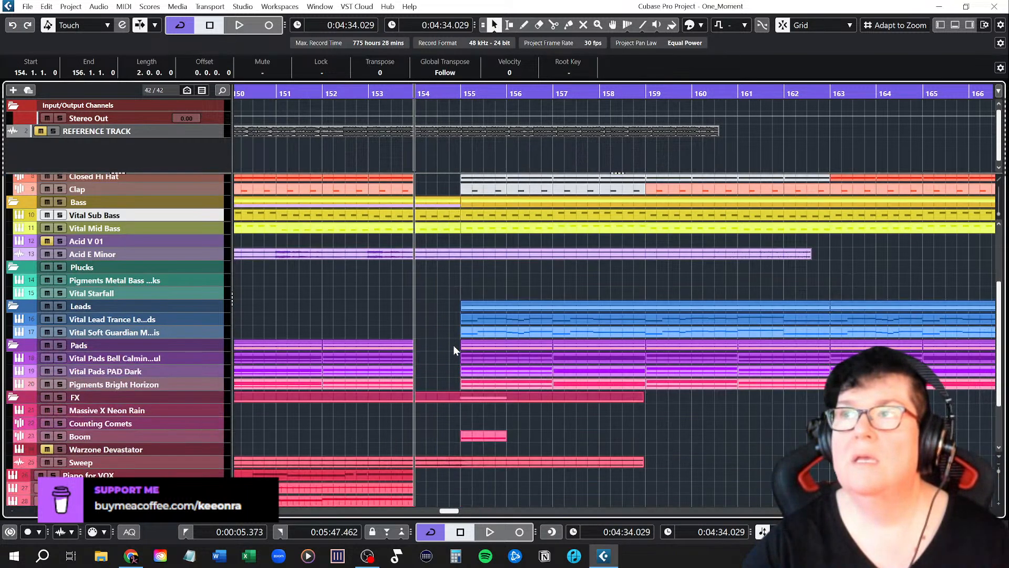
pyautogui.scroll(-3, 453, 345)
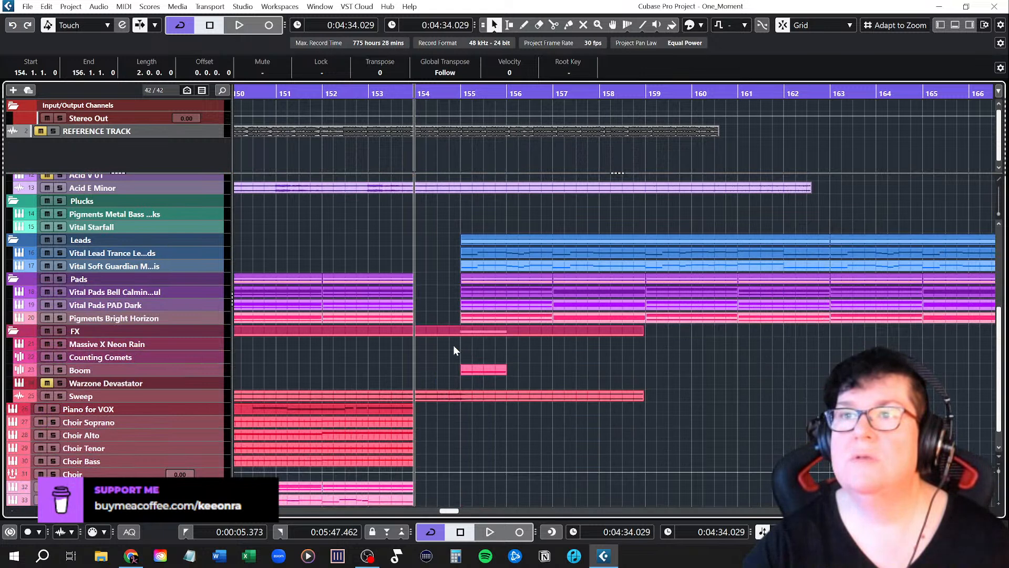
pyautogui.moveTo(474, 370); pyautogui.dragTo(430, 373)
pyautogui.click(501, 372)
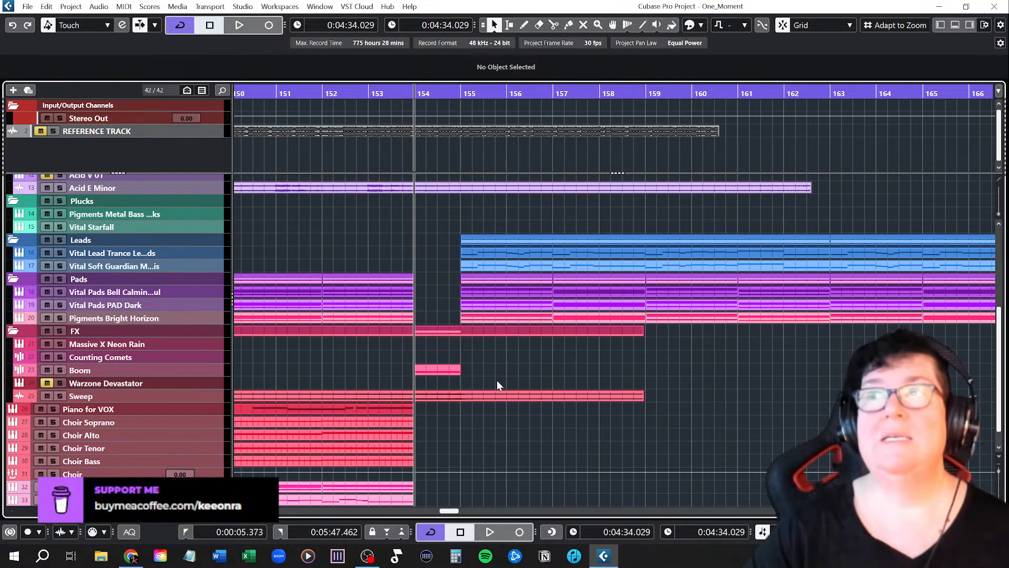
# Step: Play the transition from bar 143 into the Mixout section and check the parts on all tracks while listening
pyautogui.scroll(-6, 456, 387)
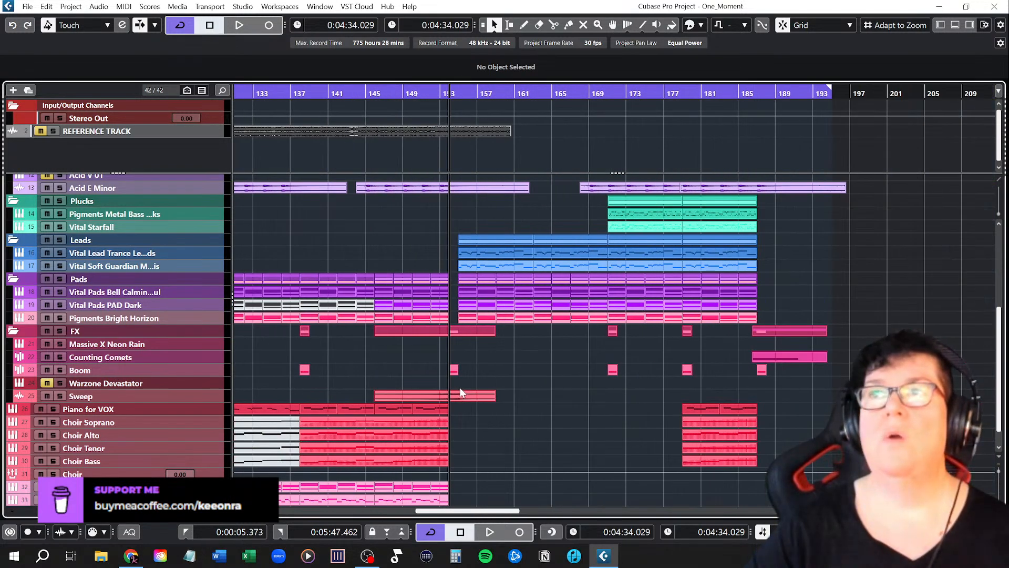
pyautogui.scroll(5, 457, 387)
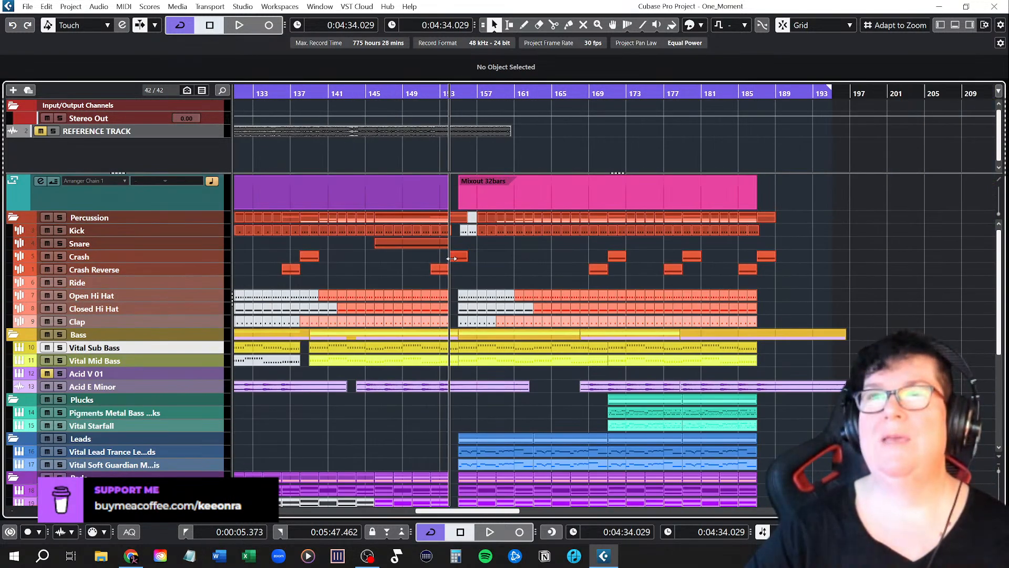
pyautogui.click(351, 103)
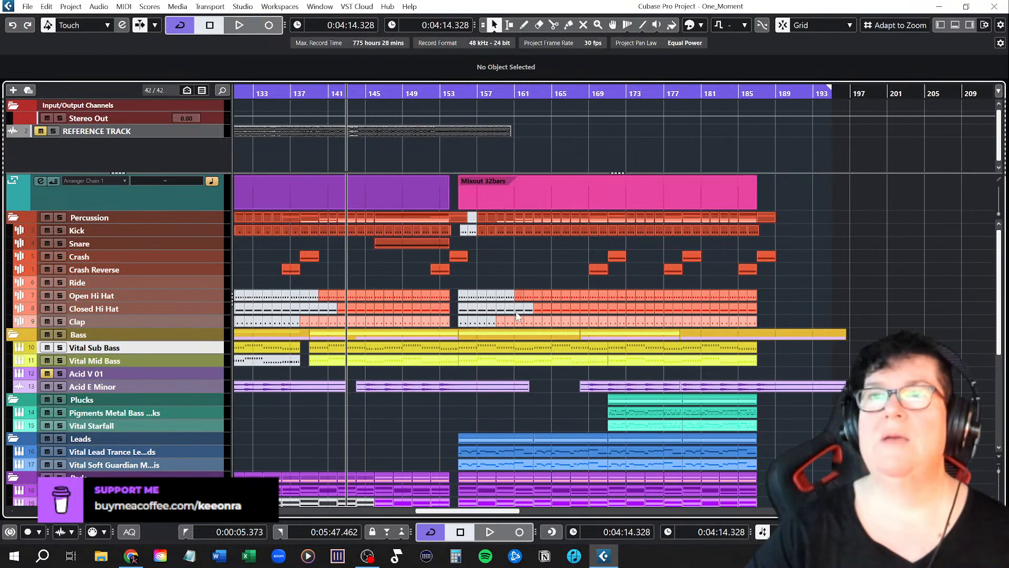
pyautogui.press('space')
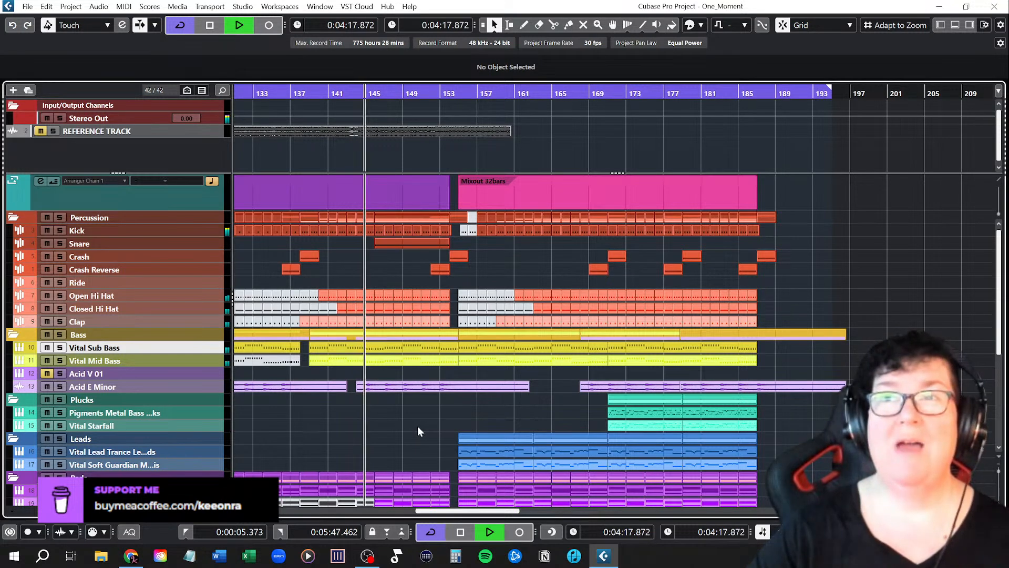
pyautogui.scroll(-3, 419, 425)
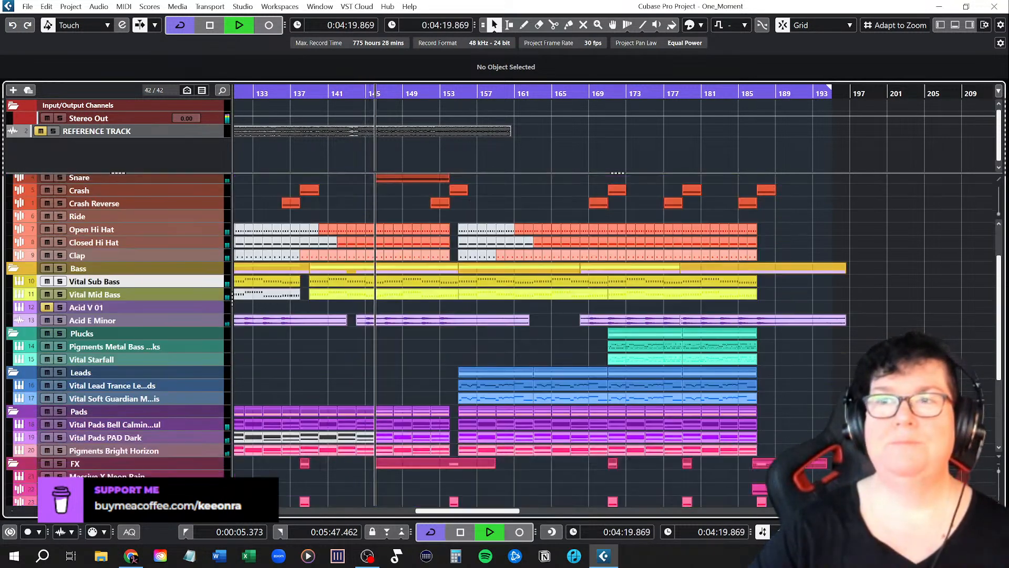
pyautogui.scroll(-4, 494, 342)
pyautogui.scroll(6, 494, 342)
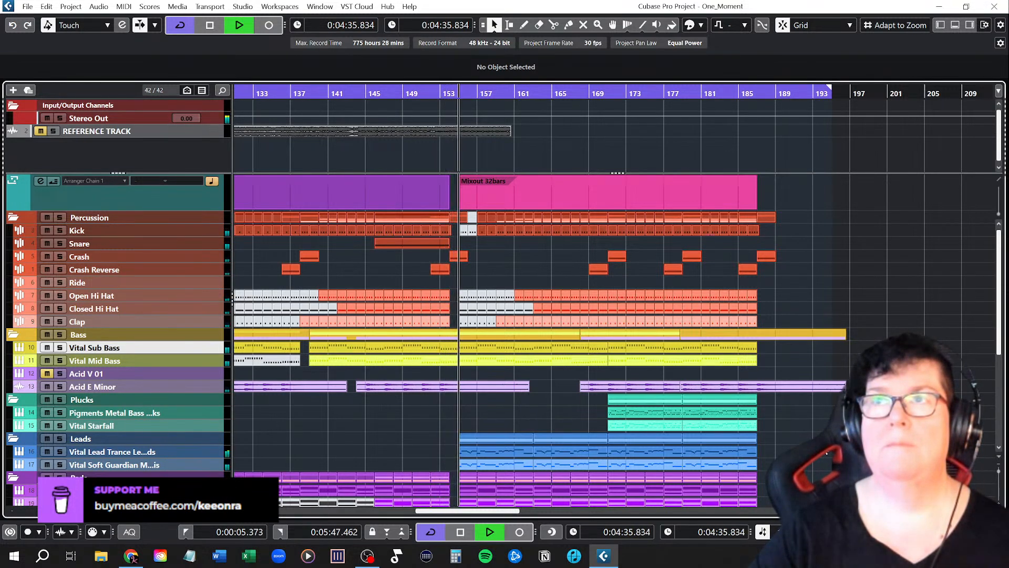
pyautogui.scroll(-5, 574, 431)
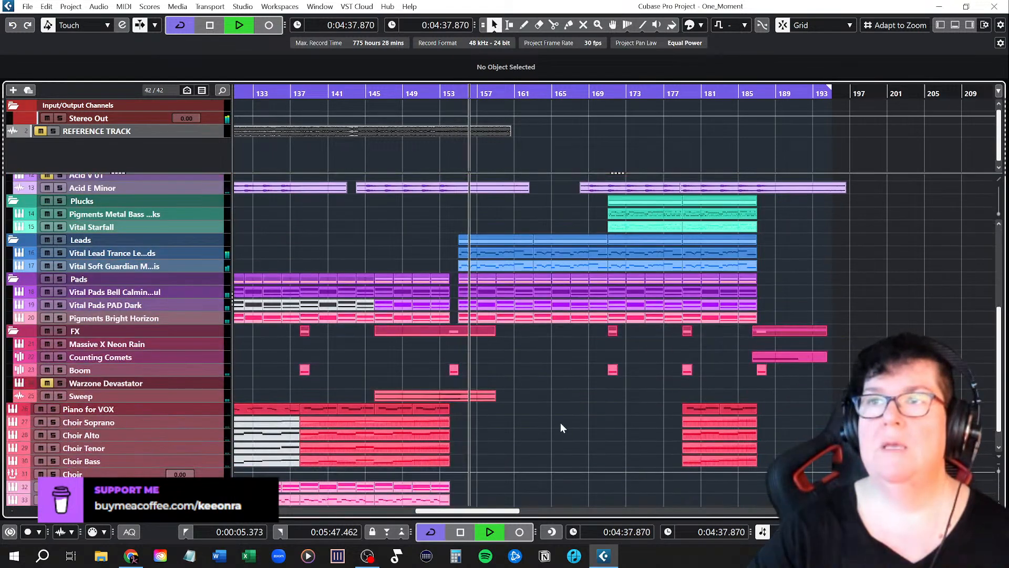
pyautogui.press('space')
# Step: Move the Sweep E Minor event one bar earlier to start at bar 145, temporarily enlarging the Sweep track to show its waveform
pyautogui.moveTo(205, 403); pyautogui.dragTo(199, 462)
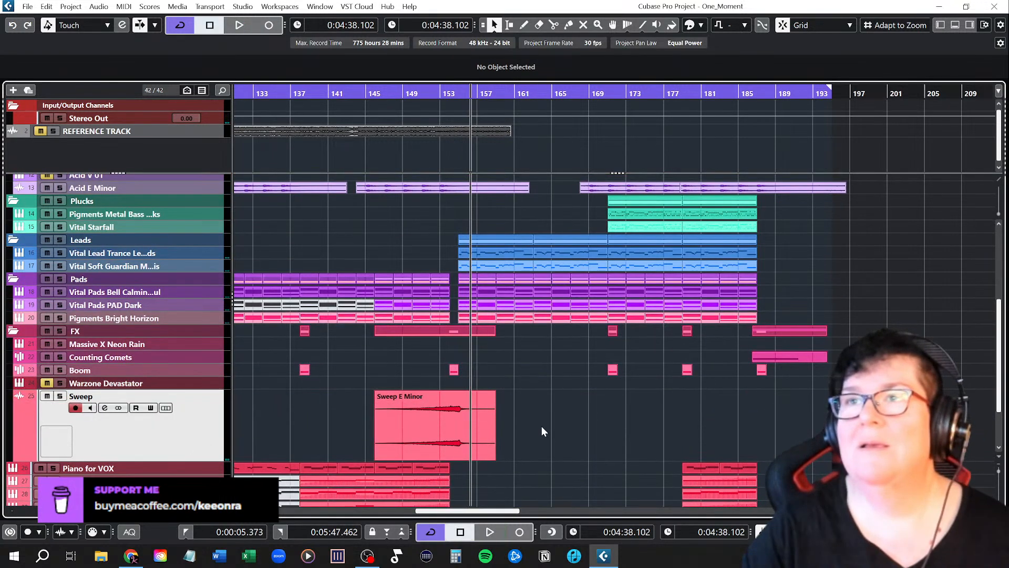
pyautogui.scroll(3, 541, 430)
pyautogui.moveTo(362, 421); pyautogui.dragTo(340, 423)
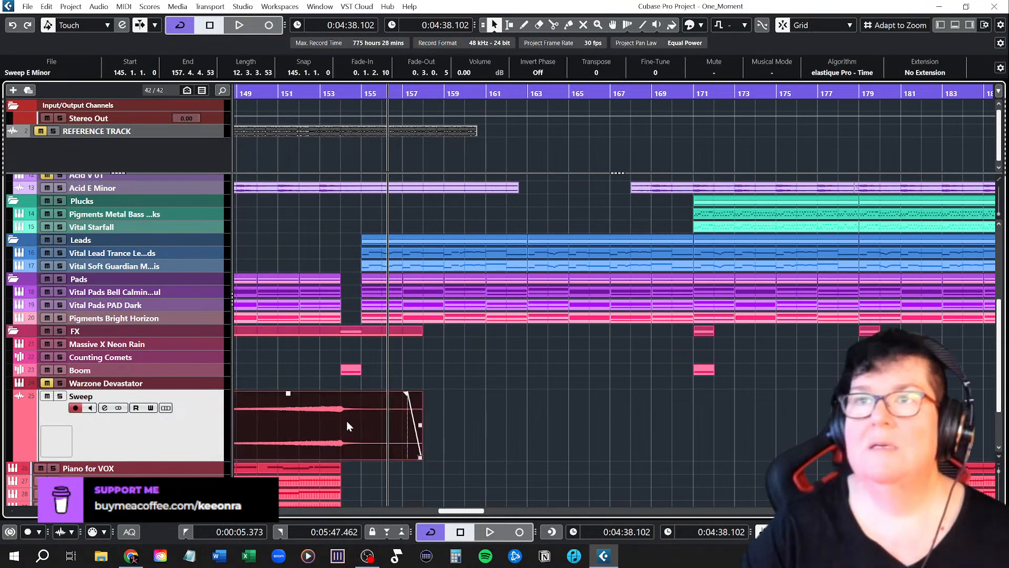
pyautogui.scroll(-3, 357, 415)
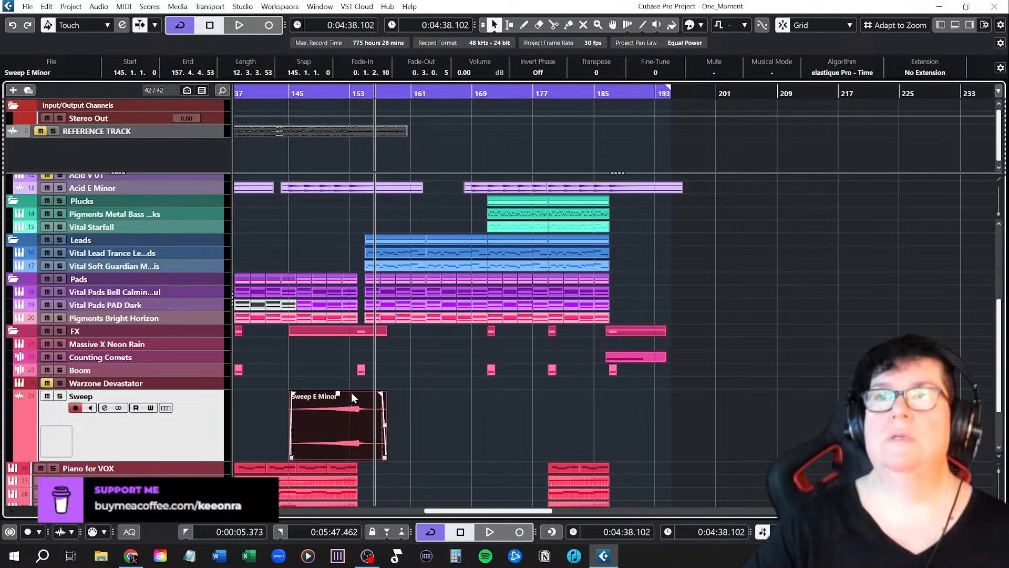
pyautogui.moveTo(195, 459); pyautogui.dragTo(207, 412)
pyautogui.moveTo(208, 410); pyautogui.dragTo(211, 406)
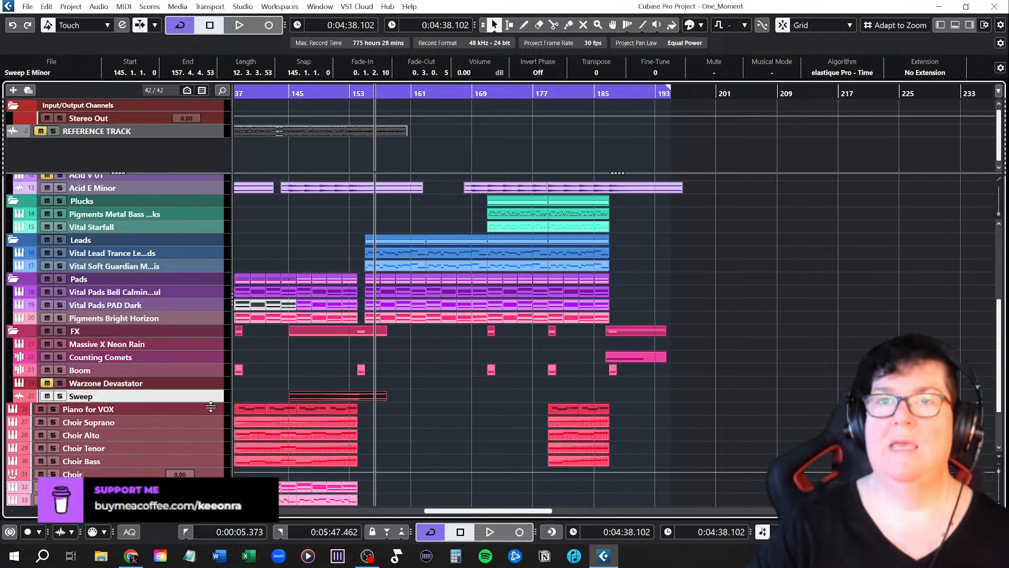
# Step: Play from about bar 152 through the one-bar gap and stop just after the Mixout section starts
pyautogui.scroll(5, 310, 387)
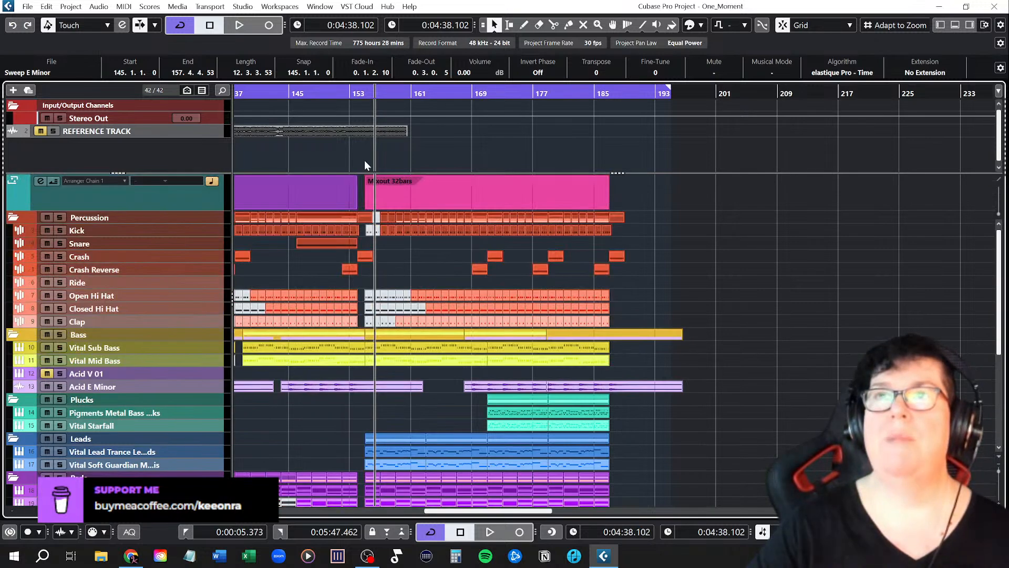
pyautogui.scroll(2, 292, 283)
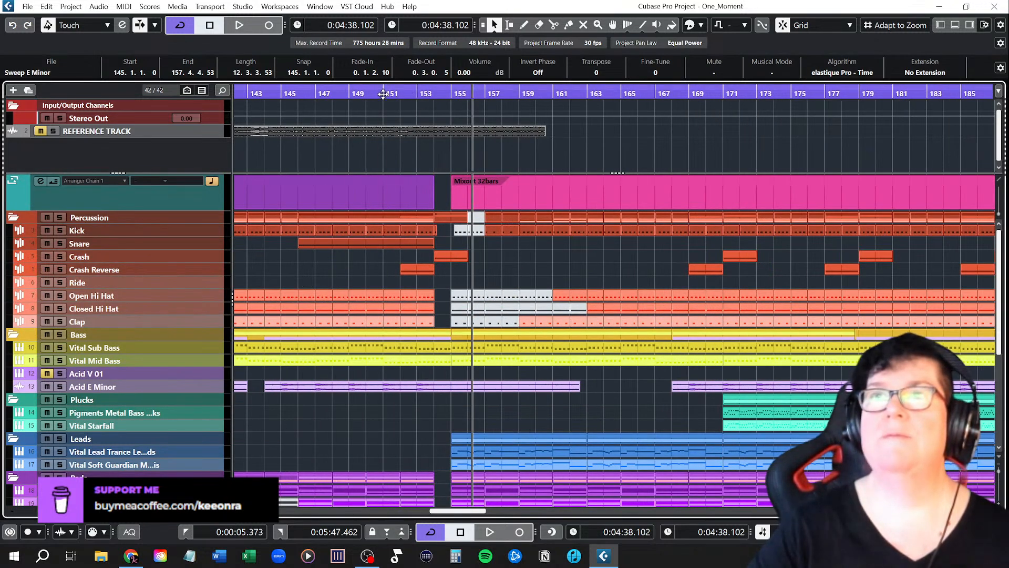
pyautogui.click(401, 90)
pyautogui.press('space')
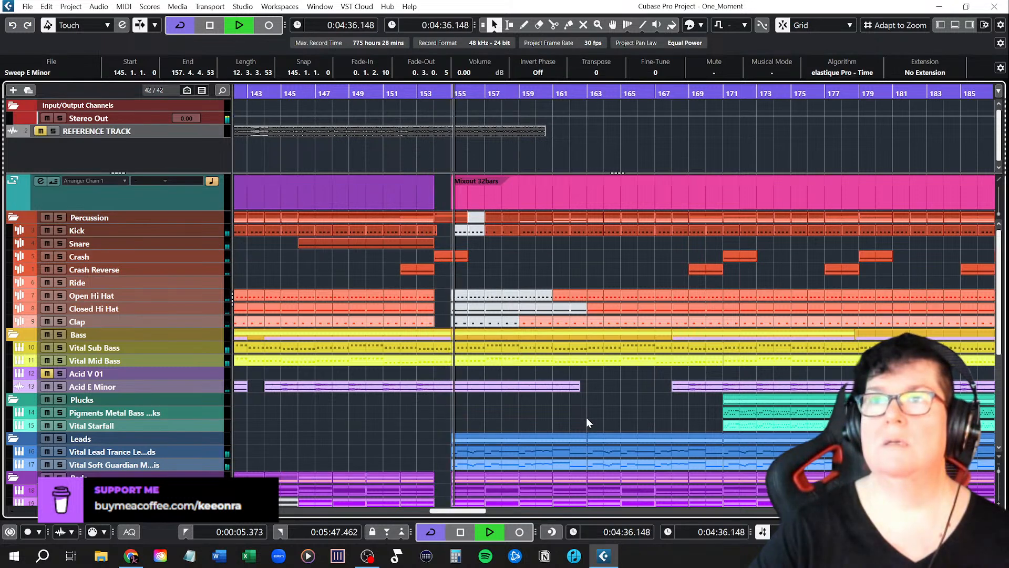
pyautogui.press('space')
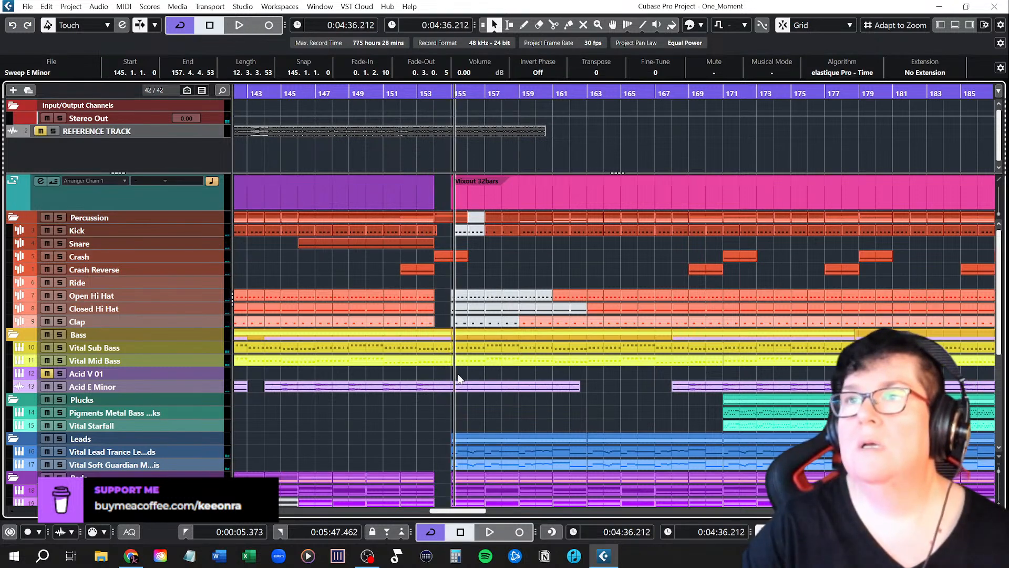
# Step: Split the Vital Sub Bass part at bar 154 and return to the Object Selection tool
pyautogui.hscroll(5, 627, 398)
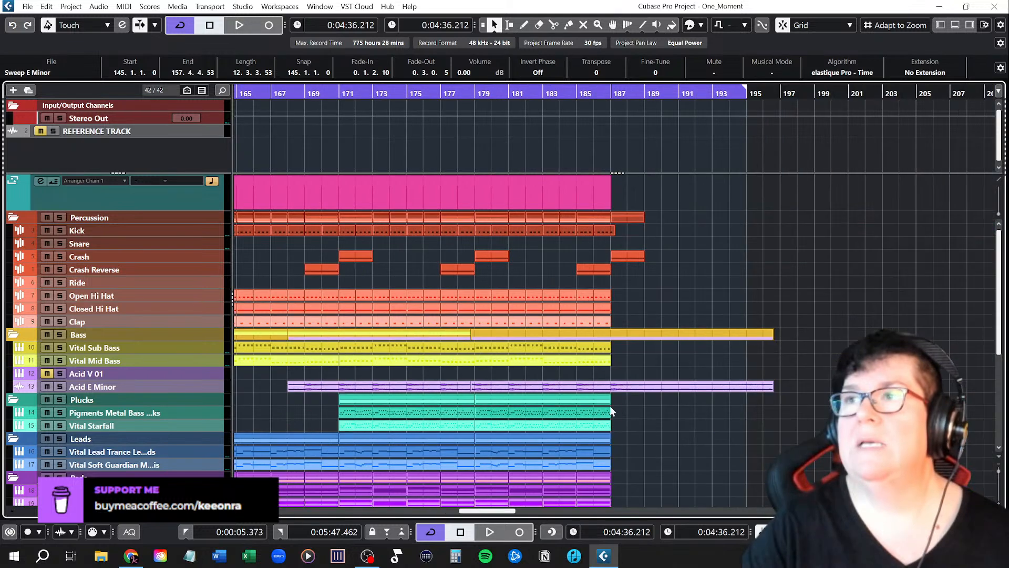
pyautogui.hscroll(-4, 572, 408)
pyautogui.hscroll(-1, 508, 409)
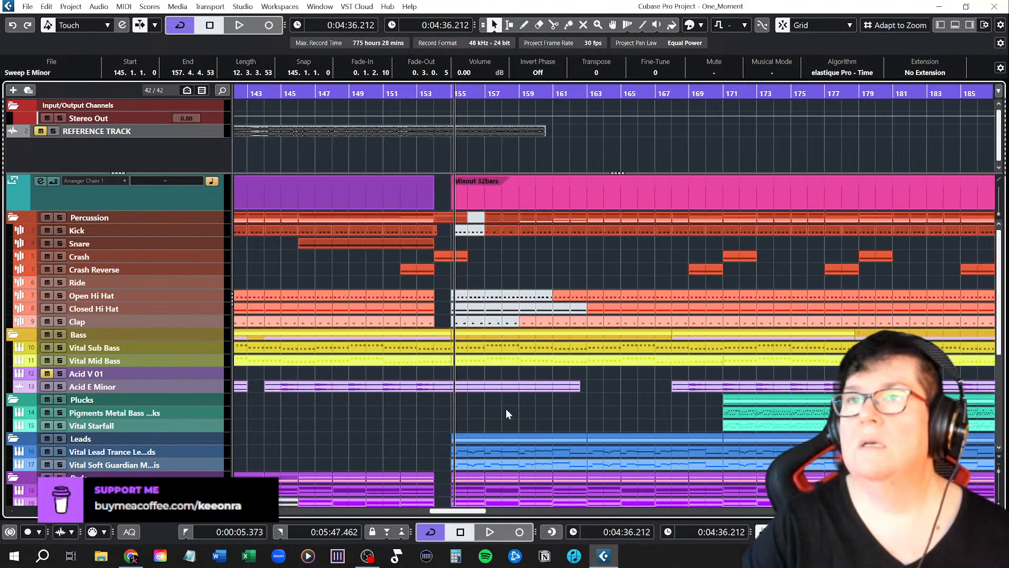
pyautogui.hscroll(-1, 506, 409)
pyautogui.scroll(5, 546, 410)
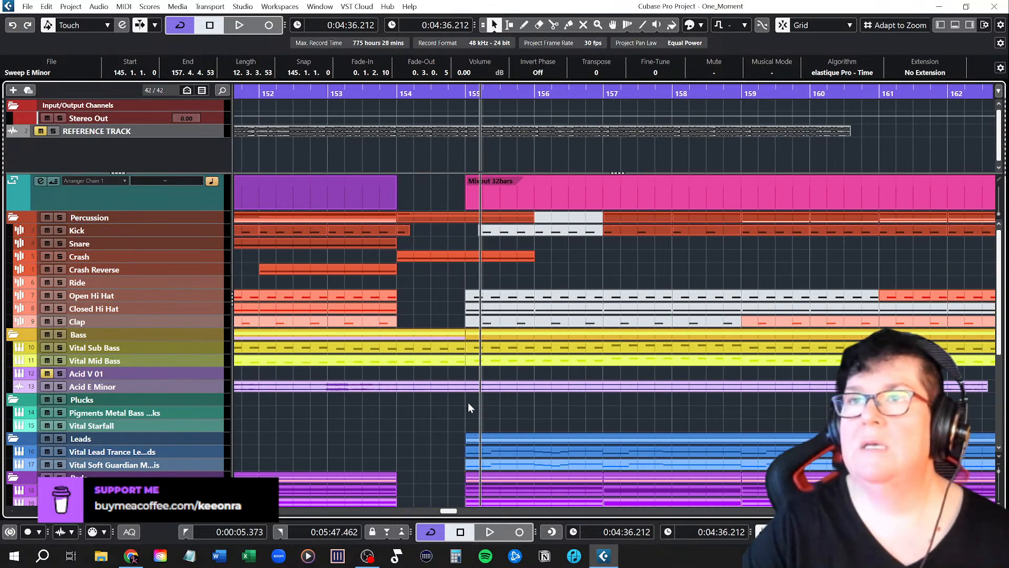
pyautogui.rightClick(394, 371)
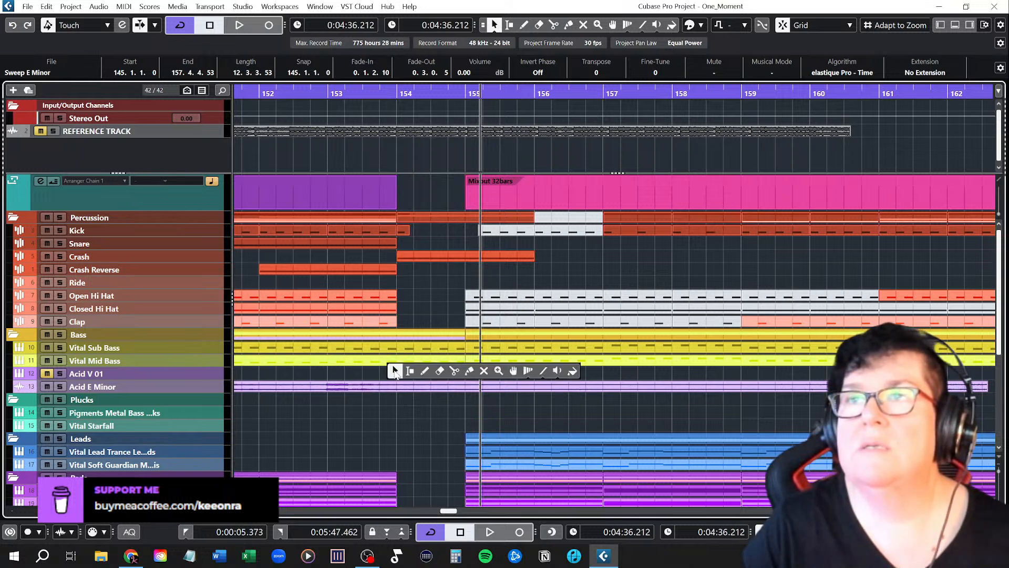
pyautogui.click(453, 371)
pyautogui.click(398, 347)
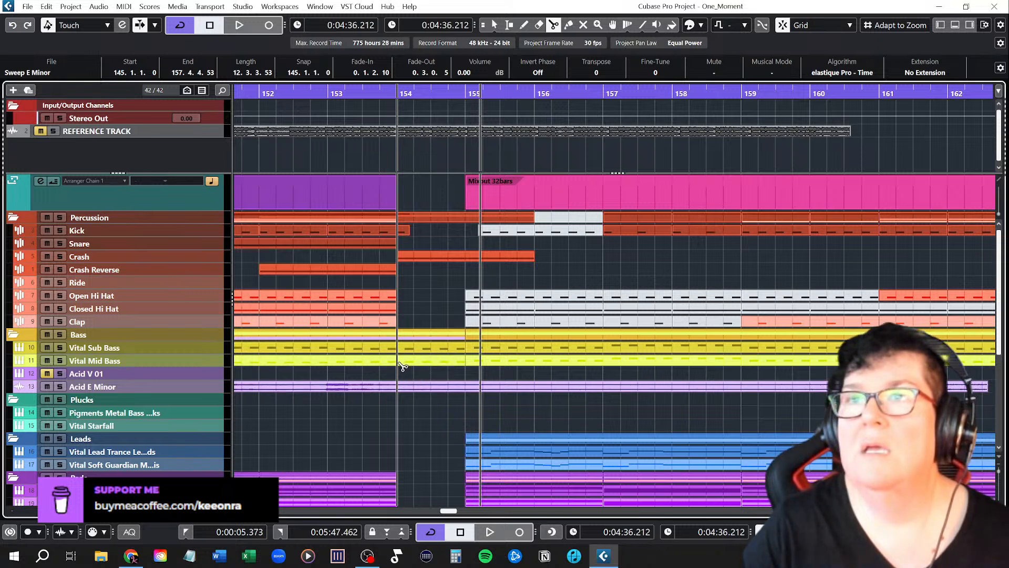
pyautogui.rightClick(421, 378)
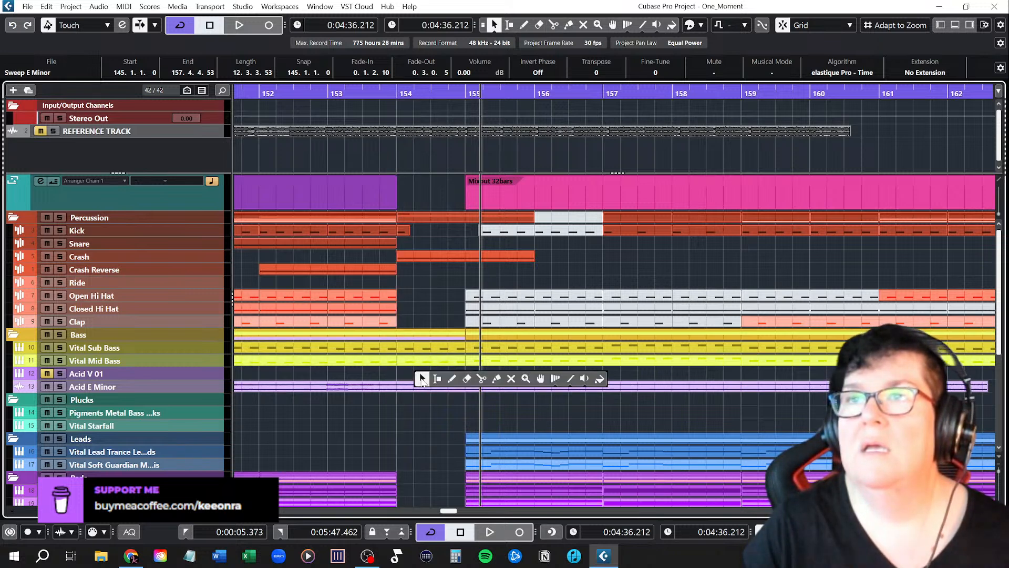
# Step: Mute the one-bar Vital Sub Bass and Vital Mid Bass parts at bar 154 and return to the Object Selection tool
pyautogui.click(510, 379)
pyautogui.click(439, 348)
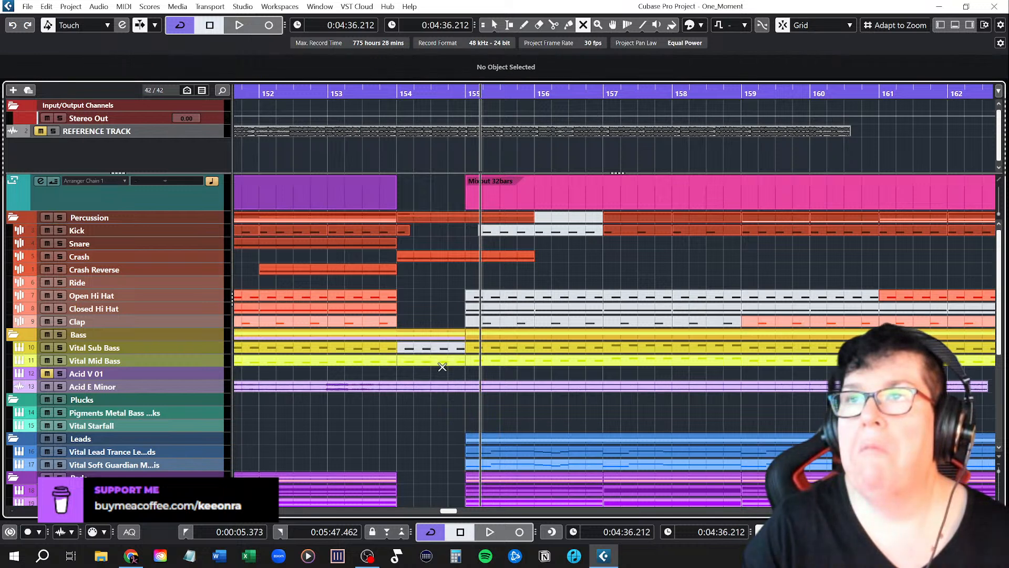
pyautogui.click(426, 362)
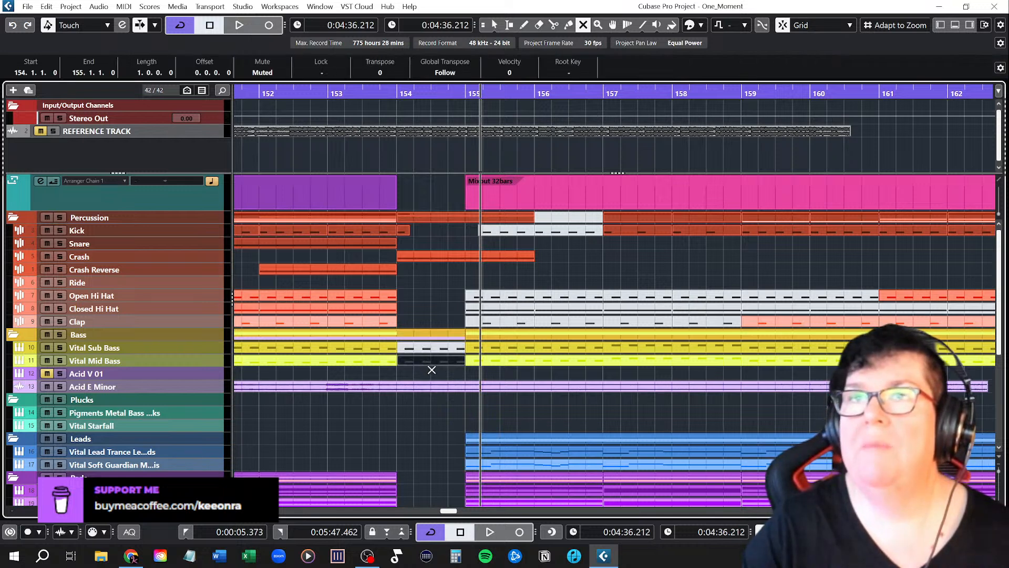
pyautogui.rightClick(528, 417)
pyautogui.click(528, 415)
pyautogui.click(529, 415)
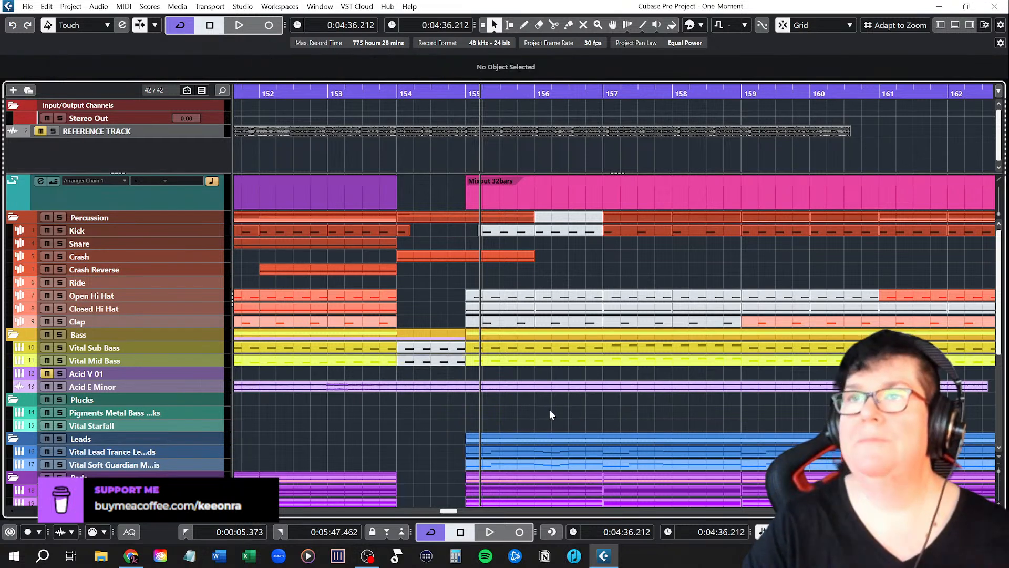
# Step: Play from bar 153 through the one-bar break and stop a few bars into the Mixout section
pyautogui.click(457, 90)
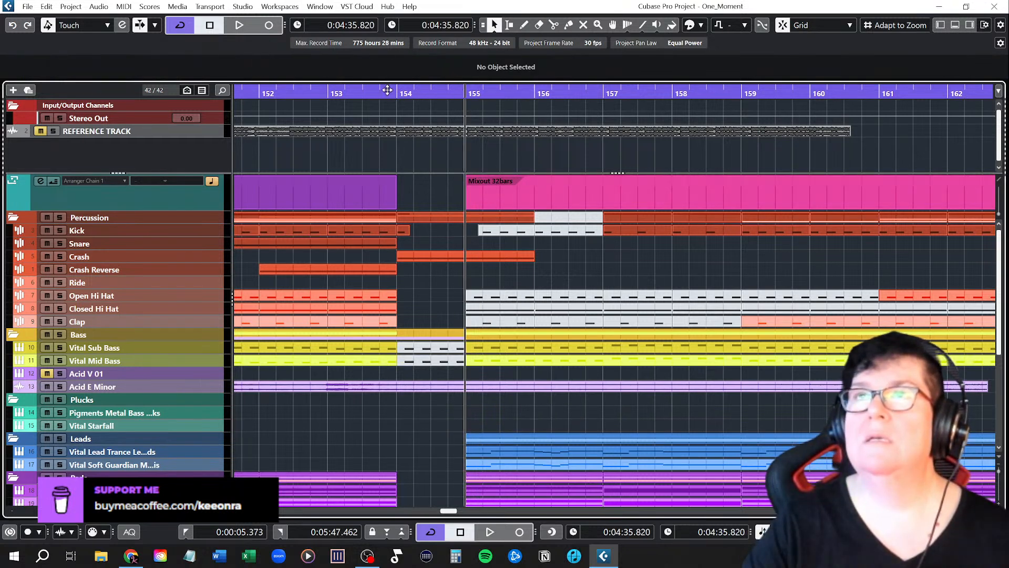
pyautogui.click(332, 92)
pyautogui.press('space')
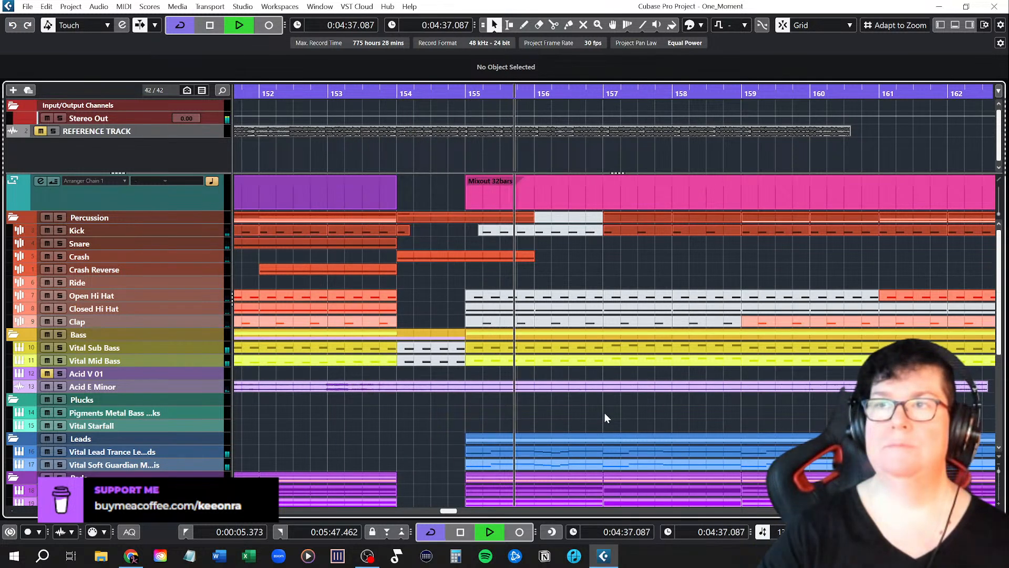
pyautogui.scroll(-5, 517, 419)
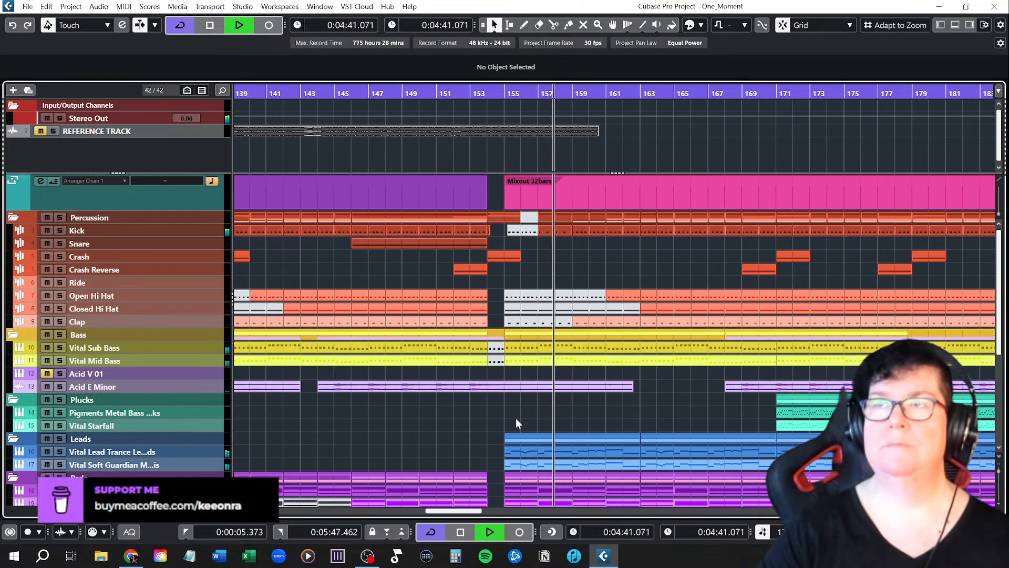
pyautogui.scroll(-1, 516, 418)
pyautogui.scroll(-1, 516, 418)
pyautogui.press('space')
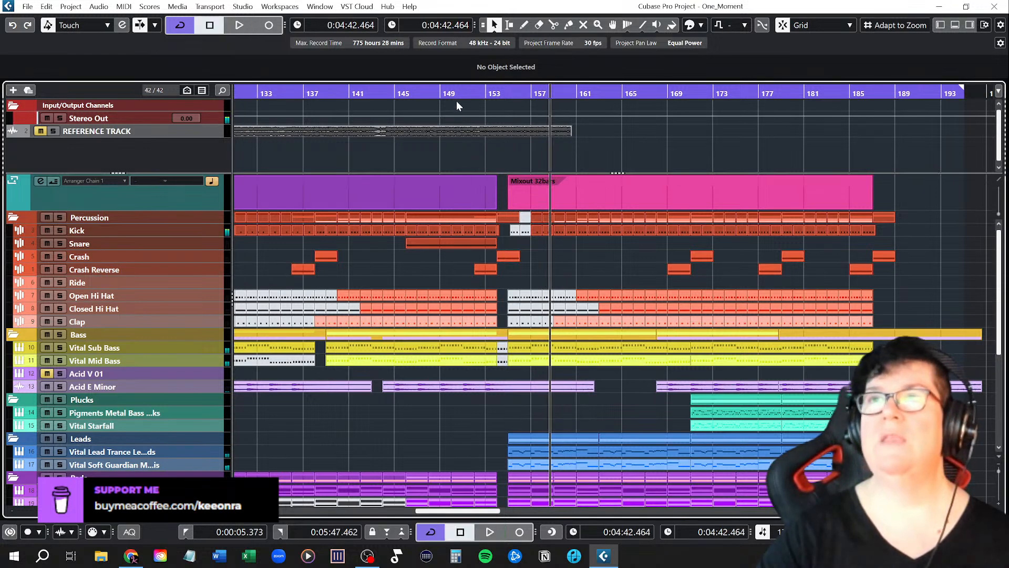
# Step: Play from about bar 149 into the Mixout section, checking the parts on all tracks and the overall arrangement
pyautogui.click(444, 93)
pyautogui.press('space')
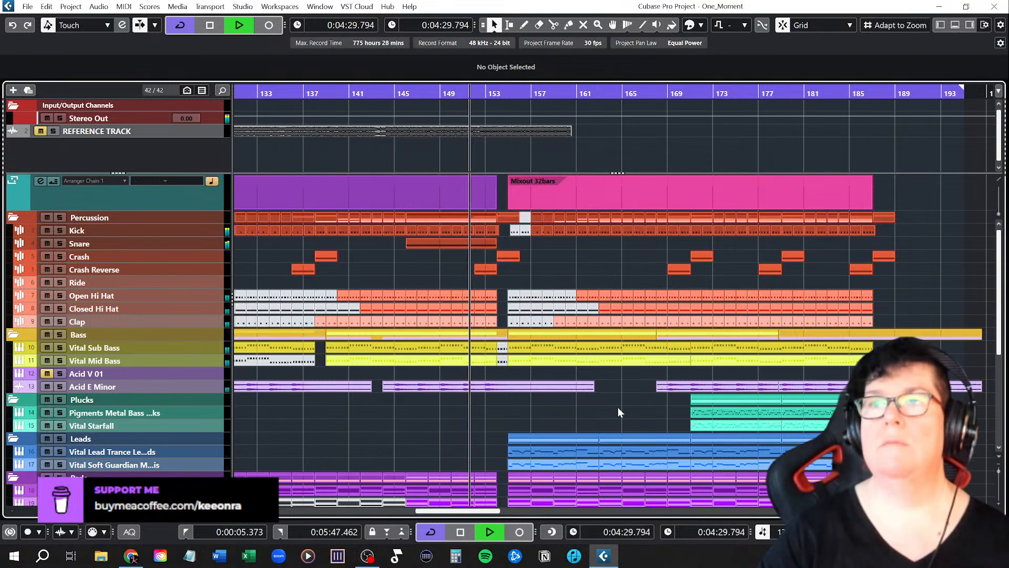
pyautogui.scroll(-5, 618, 407)
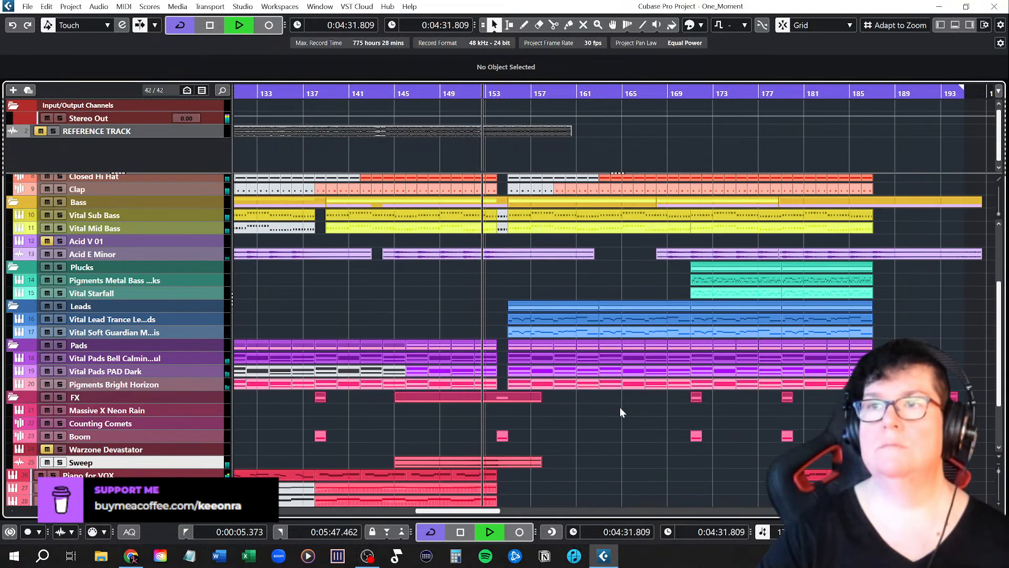
pyautogui.scroll(5, 619, 406)
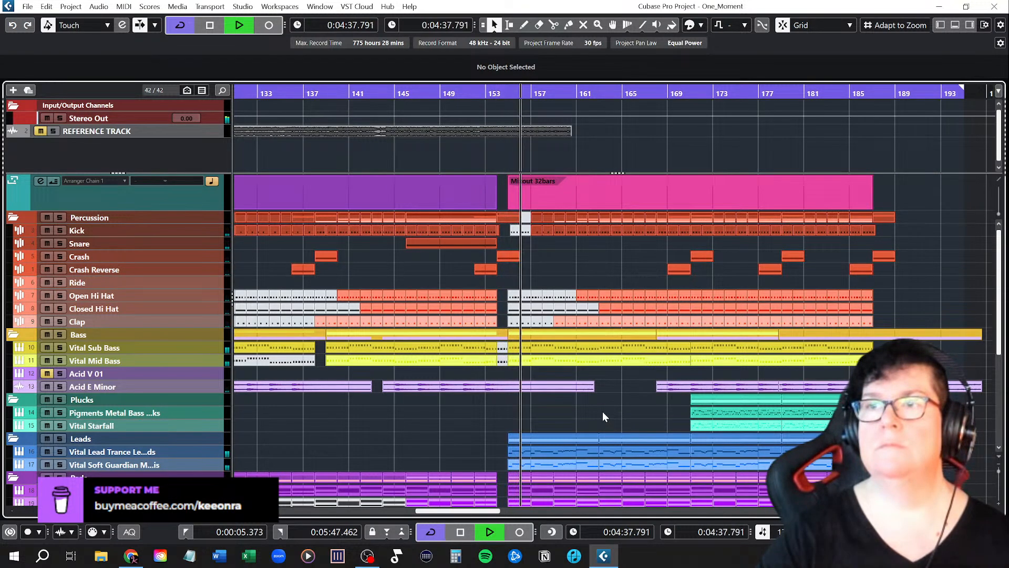
pyautogui.scroll(-5, 603, 415)
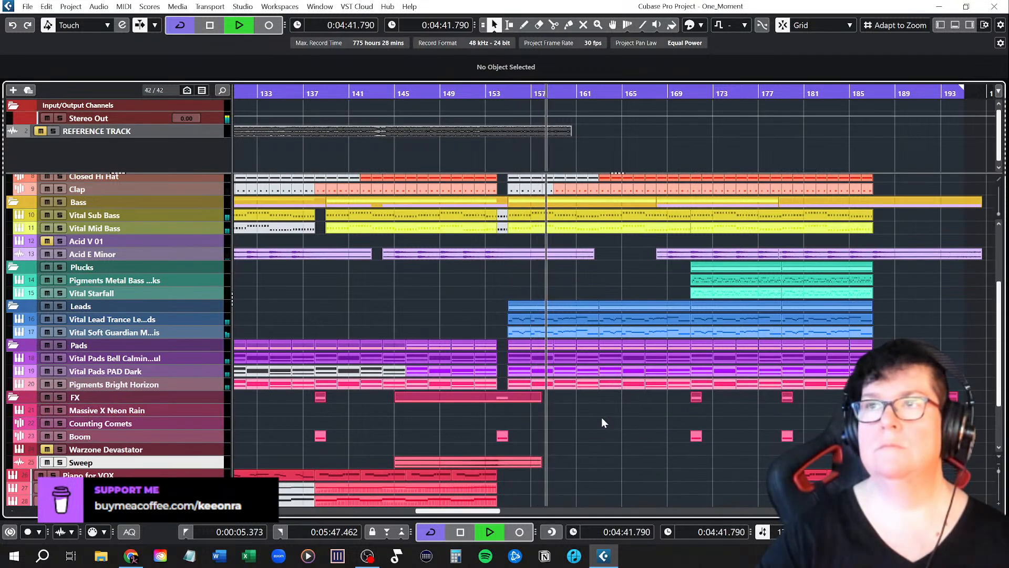
pyautogui.scroll(5, 602, 418)
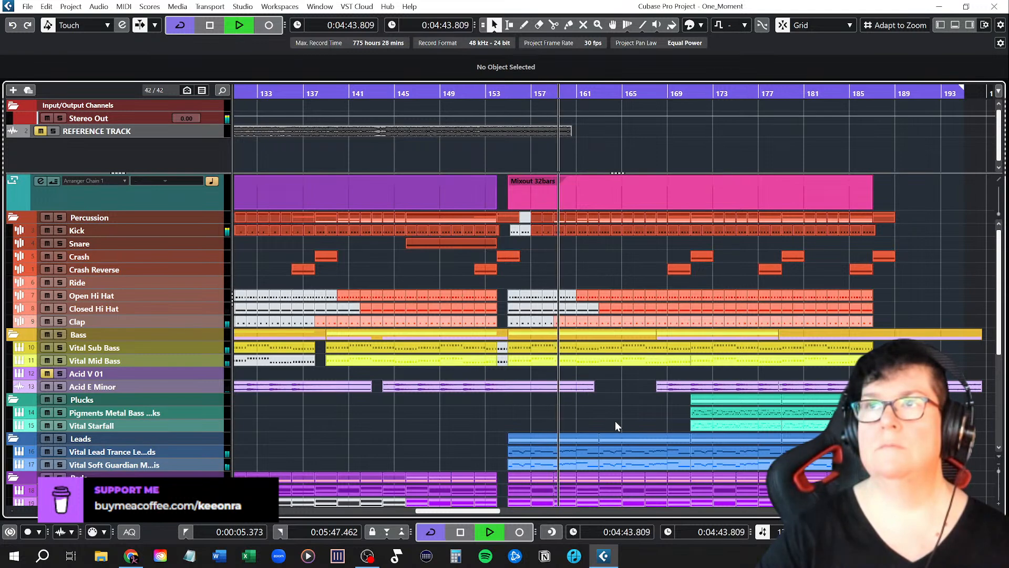
pyautogui.scroll(-5, 609, 419)
pyautogui.keyDown('ctrl'); pyautogui.scroll(-4, 609, 418); pyautogui.keyUp('ctrl')
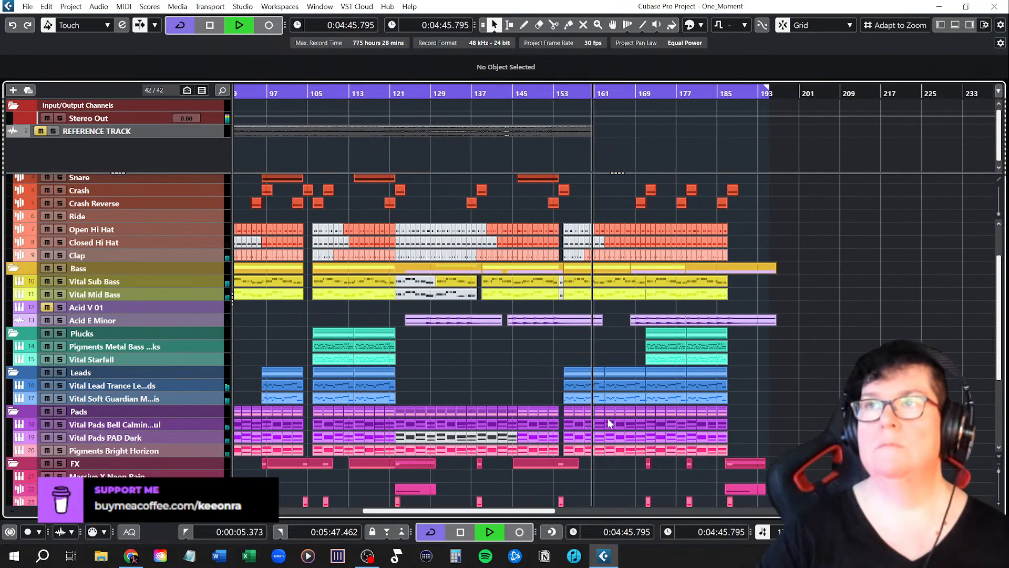
pyautogui.keyDown('ctrl'); pyautogui.scroll(-2, 609, 420); pyautogui.keyUp('ctrl')
pyautogui.scroll(5, 607, 419)
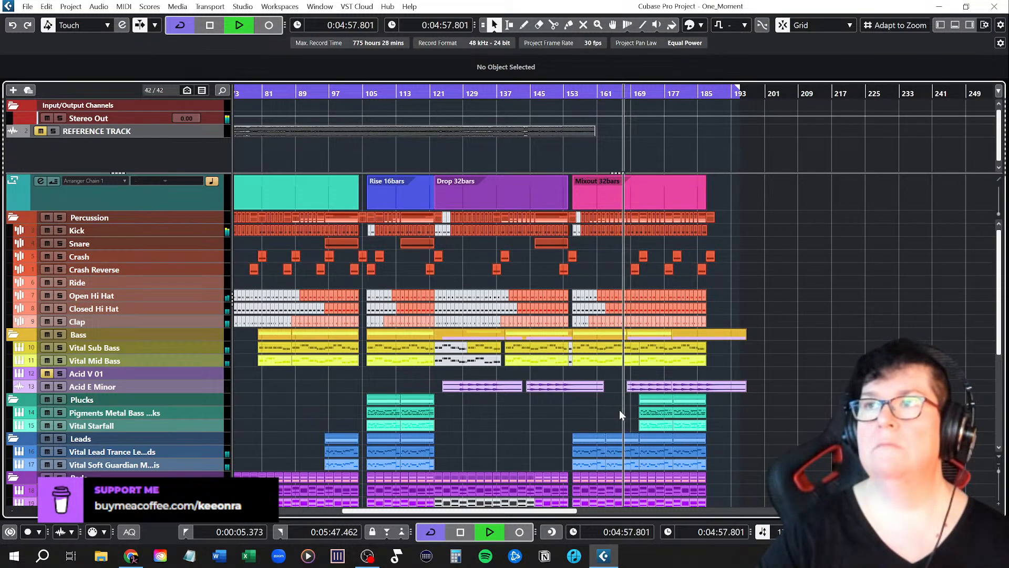
# Step: Follow playback through the Mixout section to about bar 184, enlarging the Vital Pads Bell track to check its chords, and stop
pyautogui.press('h')
pyautogui.press('h')
pyautogui.press('h')
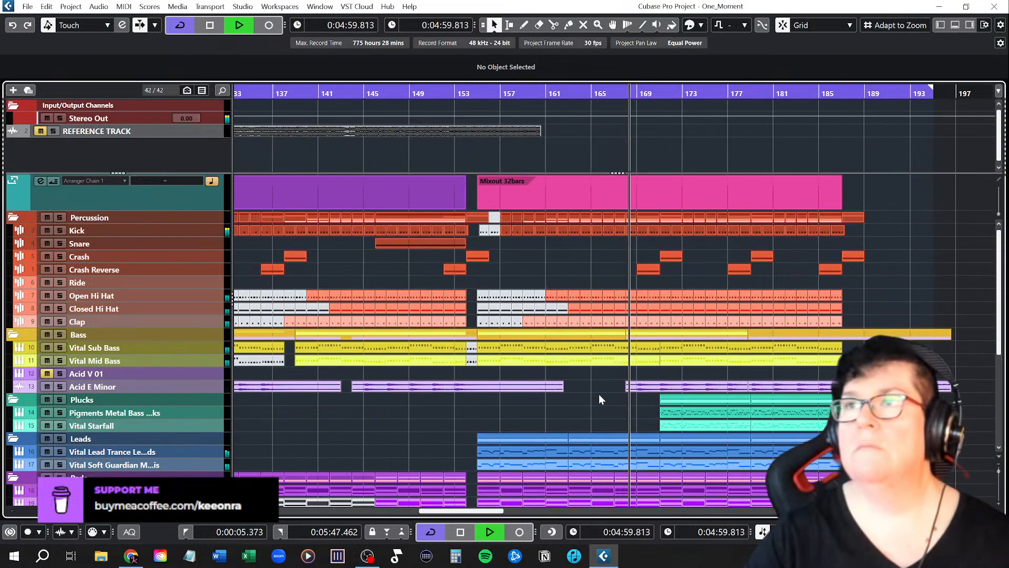
pyautogui.scroll(3, 599, 394)
pyautogui.hscroll(4, 603, 390)
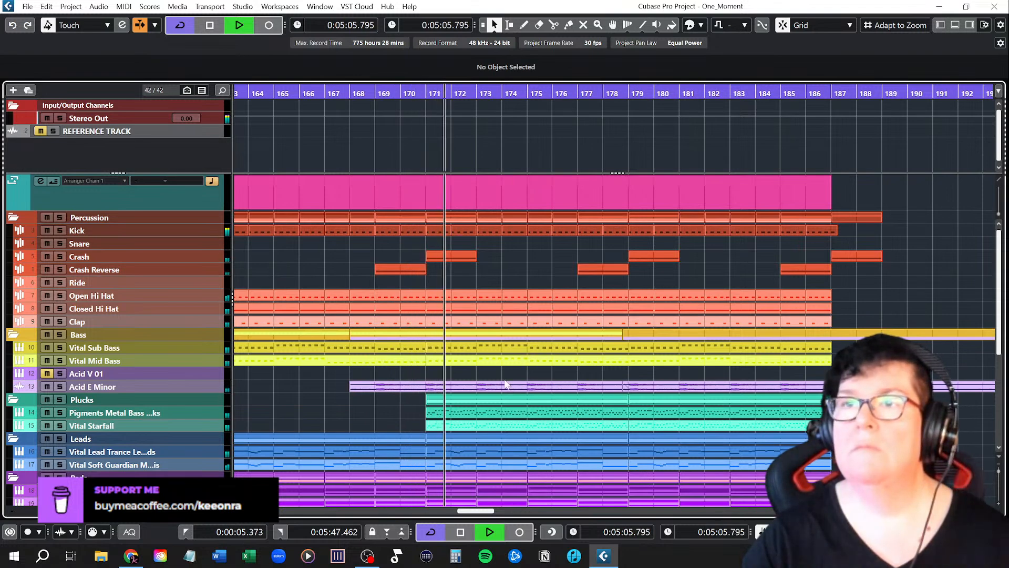
pyautogui.scroll(-5, 308, 452)
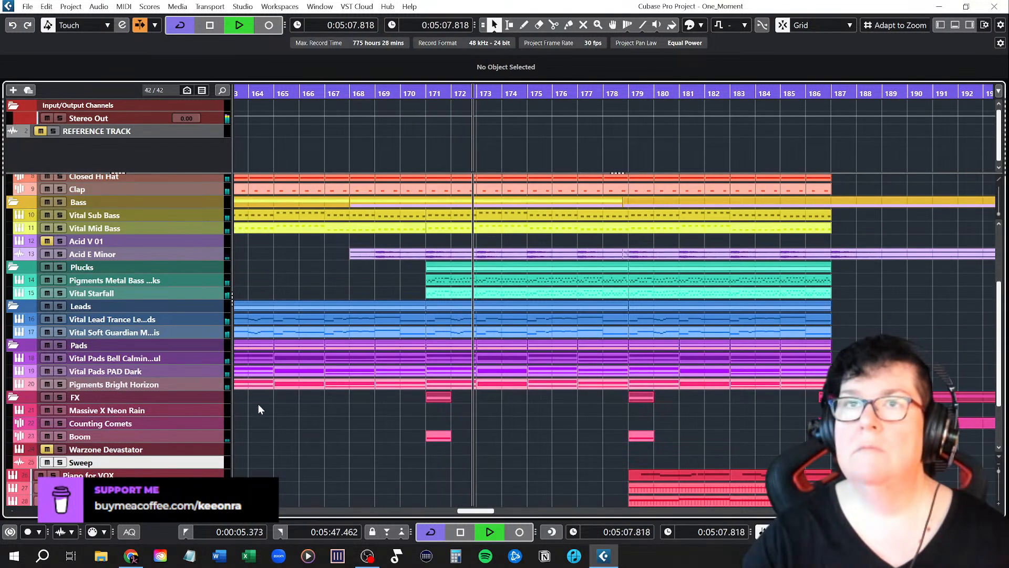
pyautogui.moveTo(202, 364); pyautogui.dragTo(208, 424)
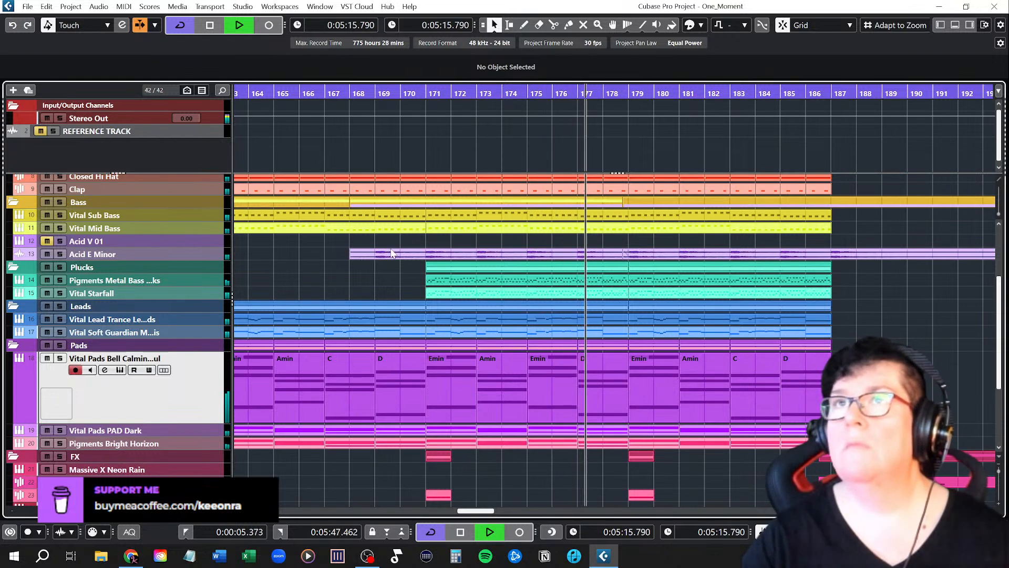
pyautogui.hscroll(-4, 383, 343)
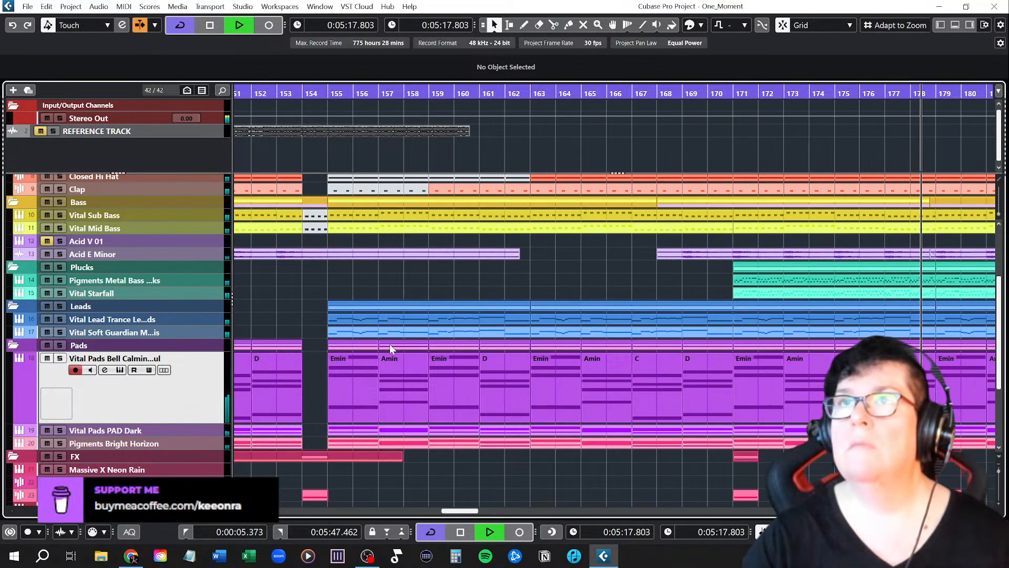
pyautogui.hscroll(5, 462, 351)
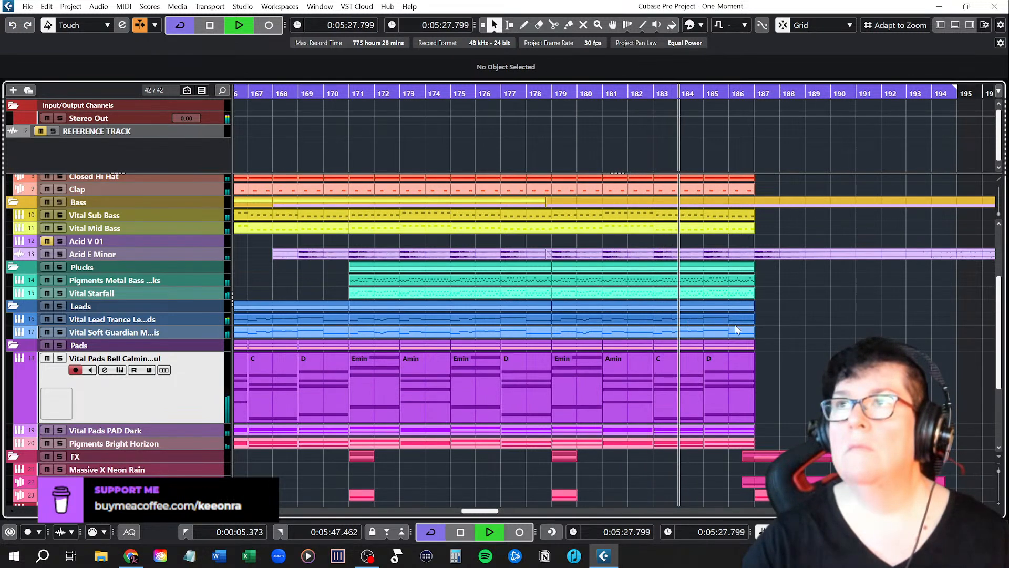
pyautogui.press('space')
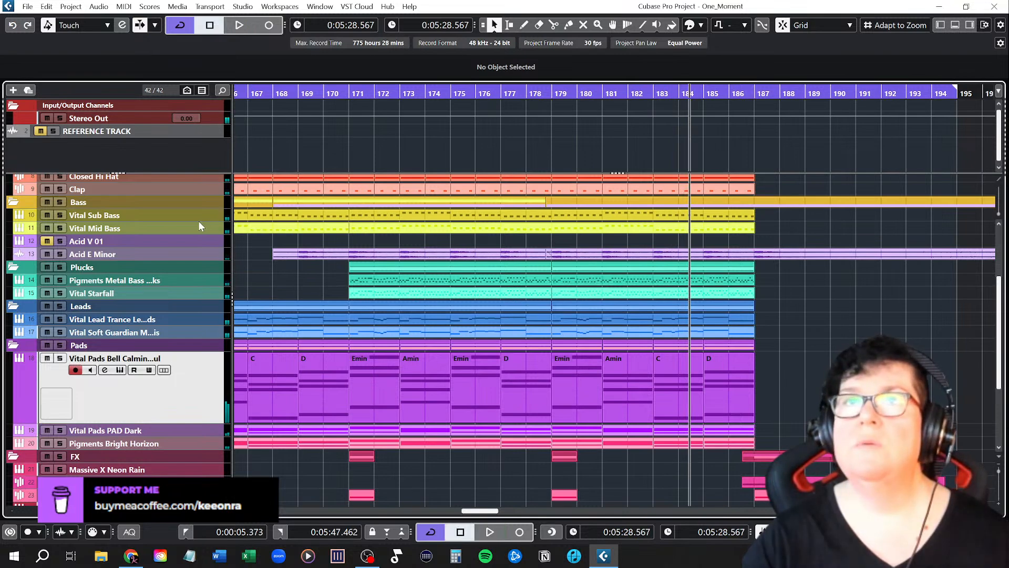
# Step: Enlarge the Vital Sub Bass and Vital Mid Bass tracks to show their notes
pyautogui.click(198, 219)
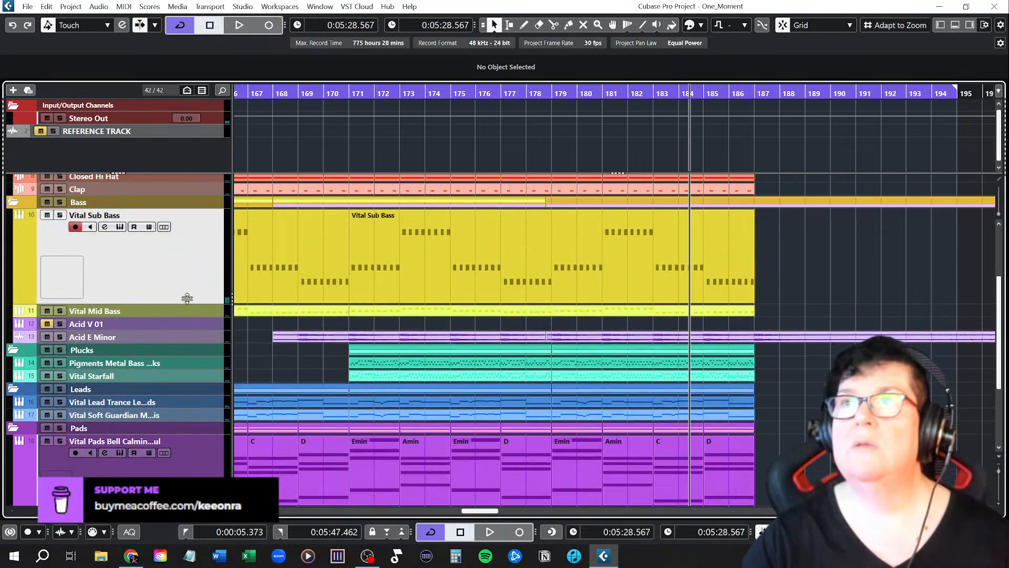
pyautogui.moveTo(188, 295); pyautogui.dragTo(198, 268)
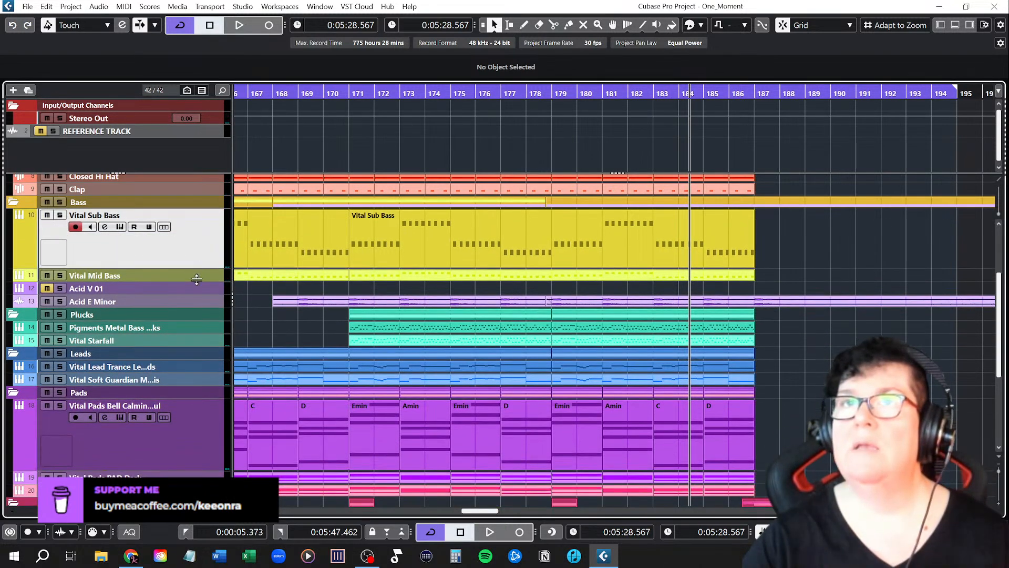
pyautogui.click(197, 279)
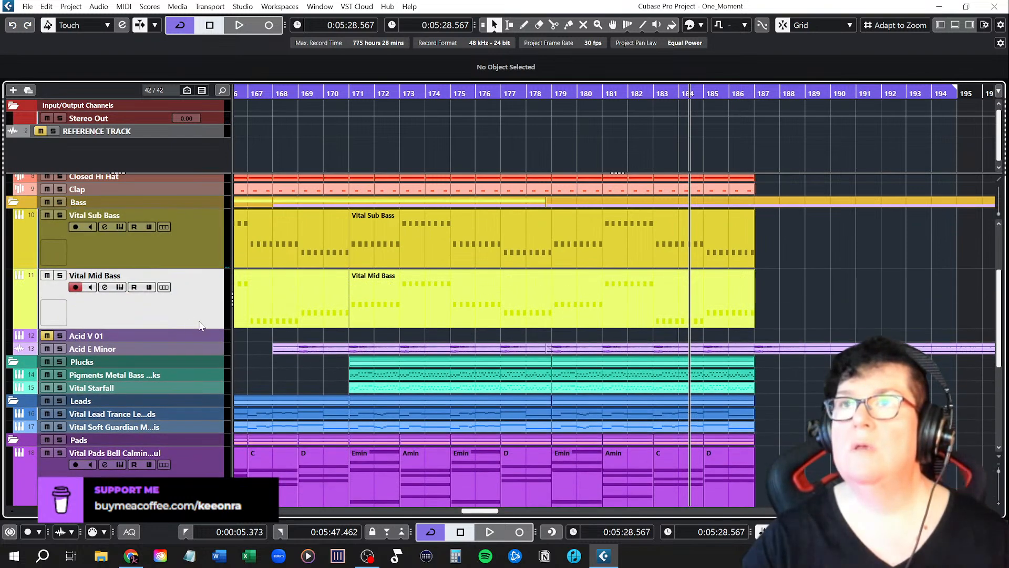
pyautogui.scroll(-3, 699, 356)
pyautogui.scroll(3, 699, 356)
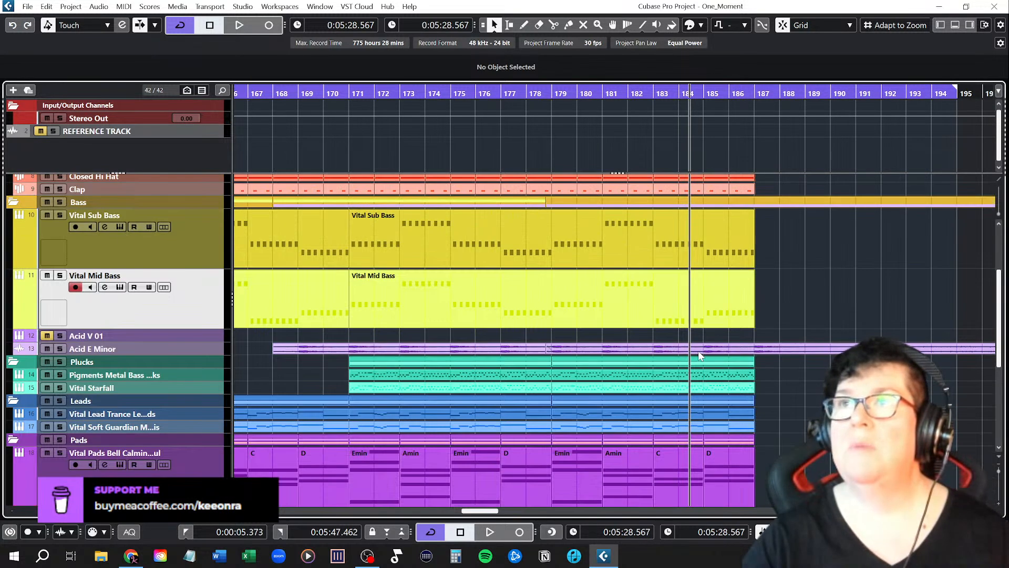
# Step: Open the Vital Sub Bass and Vital Mid Bass parts from bar 171 with the Amin pad part at bar 181 in the Key Editor
pyautogui.click(612, 244)
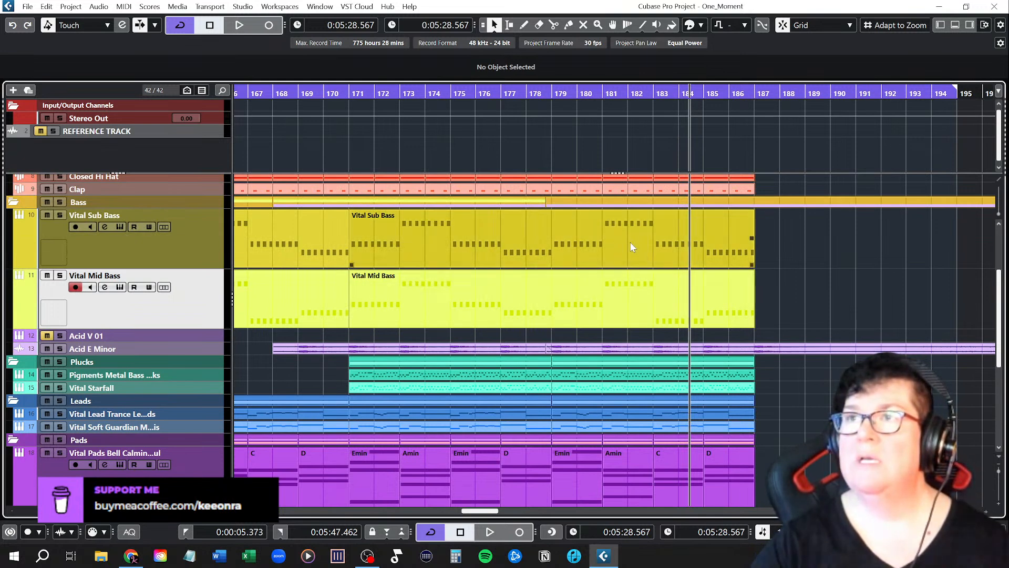
pyautogui.click(628, 241)
pyautogui.keyDown('shift'); pyautogui.click(628, 288); pyautogui.keyUp('shift')
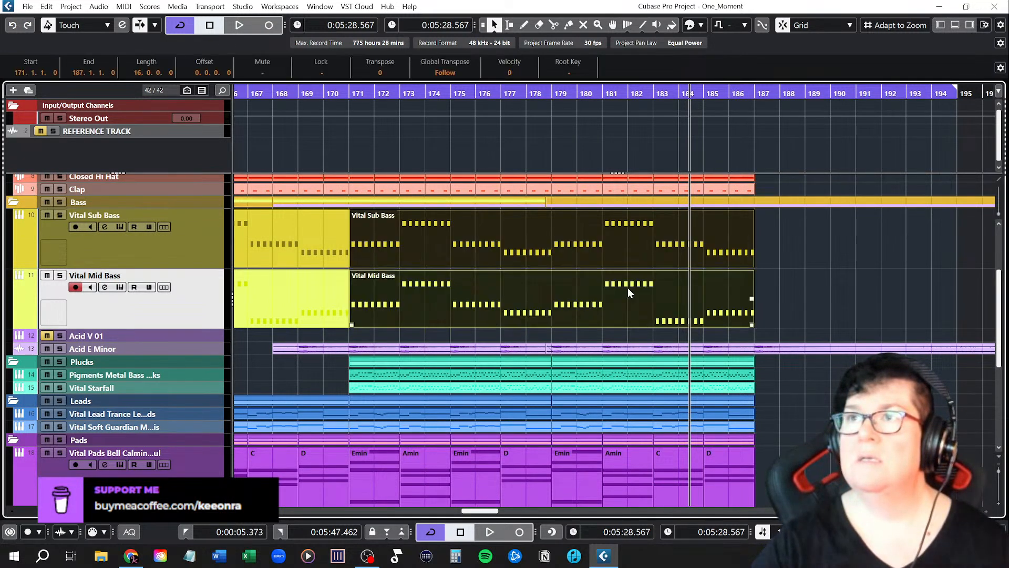
pyautogui.doubleClick(623, 468)
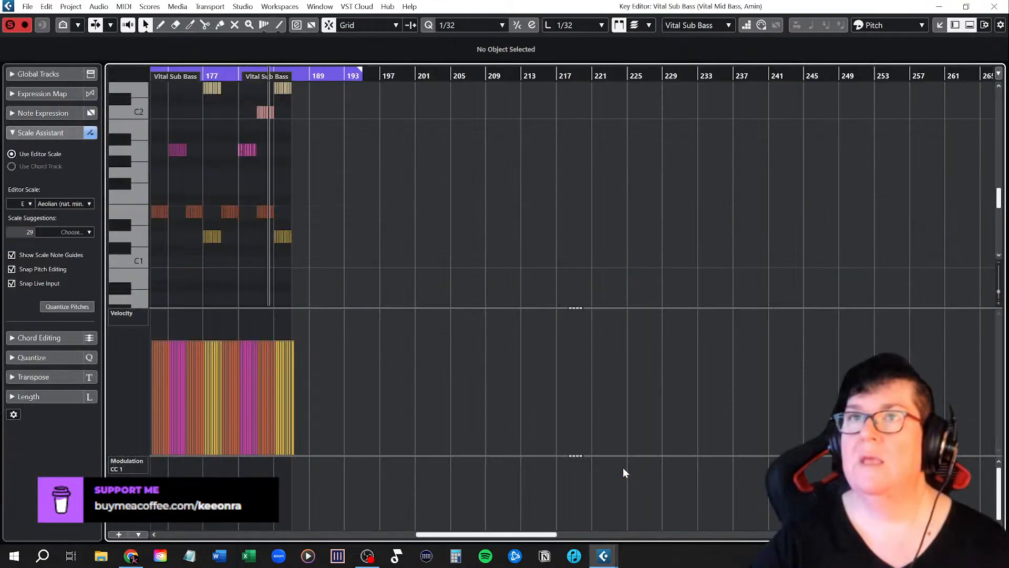
pyautogui.hscroll(2, 223, 339)
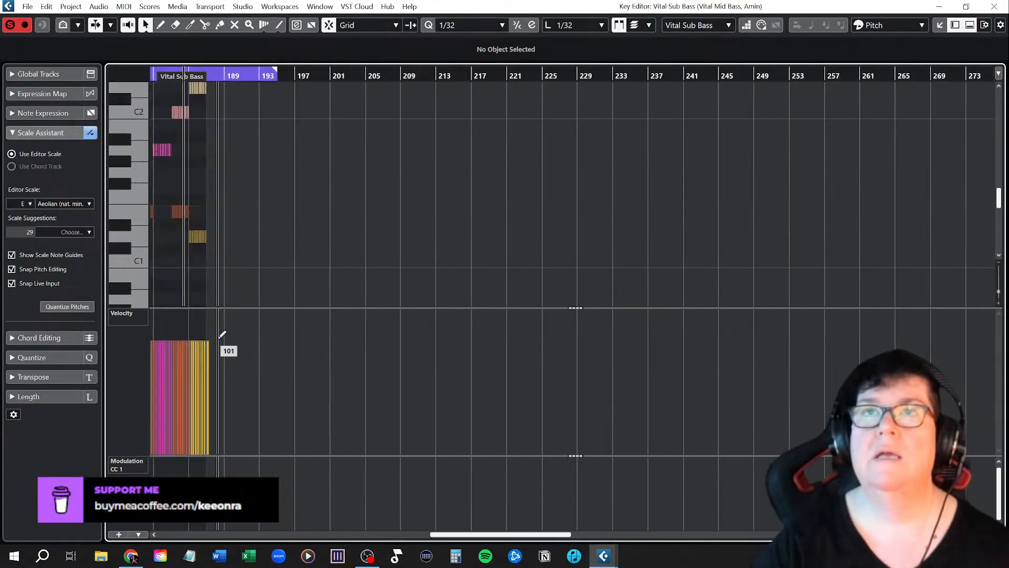
pyautogui.hscroll(-3, 219, 339)
pyautogui.scroll(3, 405, 327)
pyautogui.scroll(5, 421, 329)
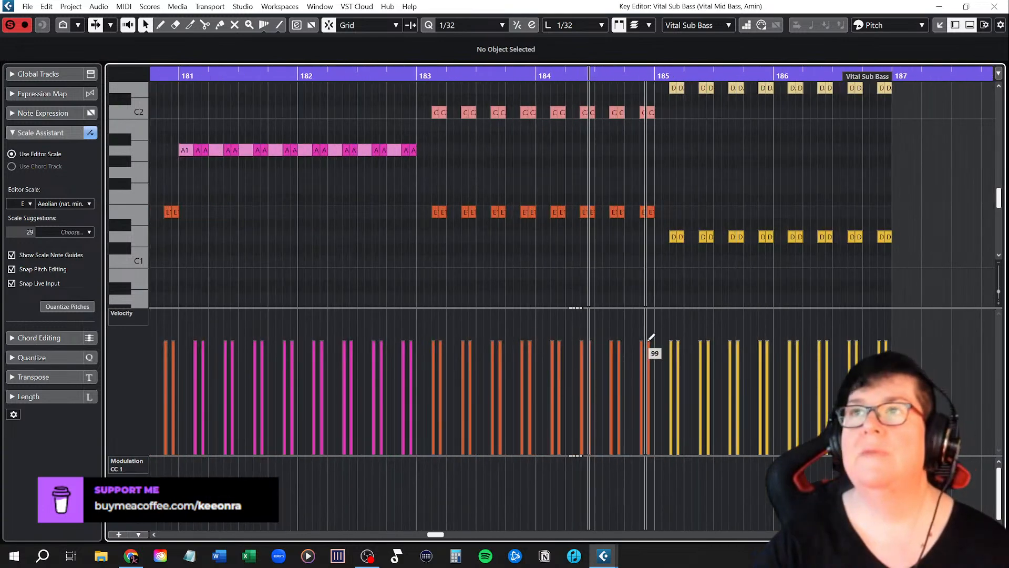
pyautogui.scroll(1, 831, 339)
pyautogui.hscroll(2, 828, 332)
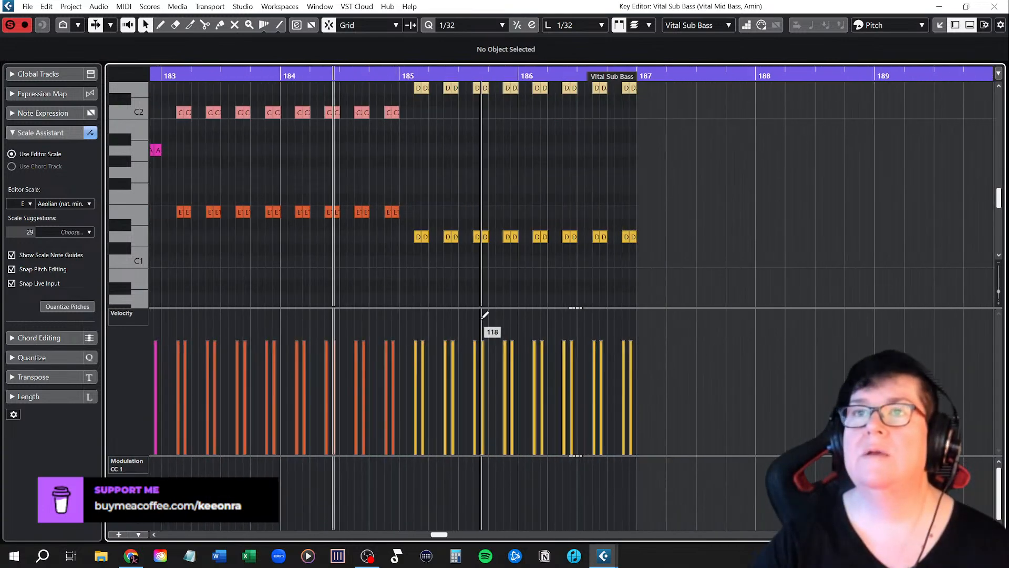
# Step: Hide the controller lanes, compare the bass notes with the A minor chord at bars 181 to 183, and close the Key Editor
pyautogui.click(135, 535)
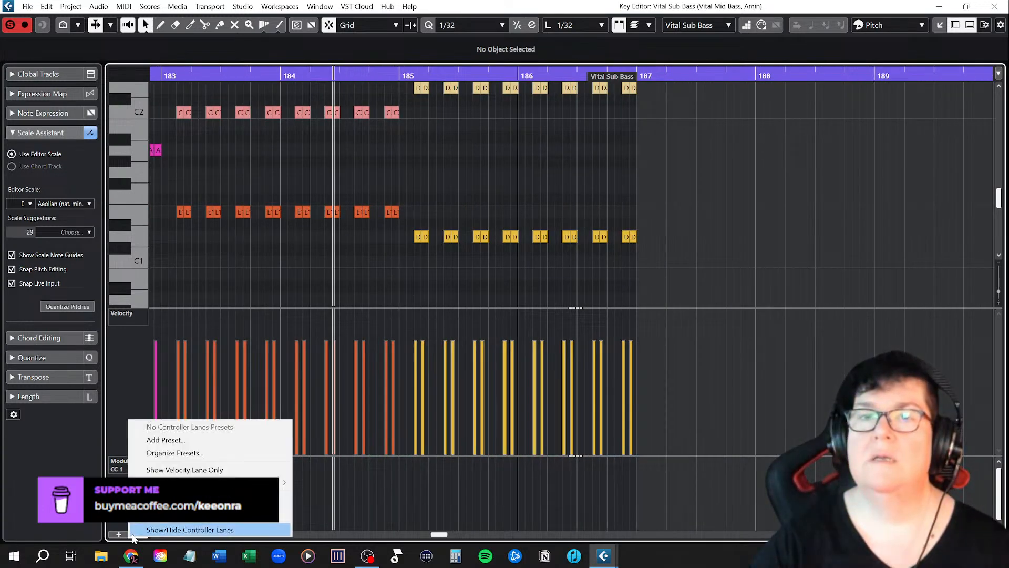
pyautogui.click(179, 529)
pyautogui.scroll(5, 330, 353)
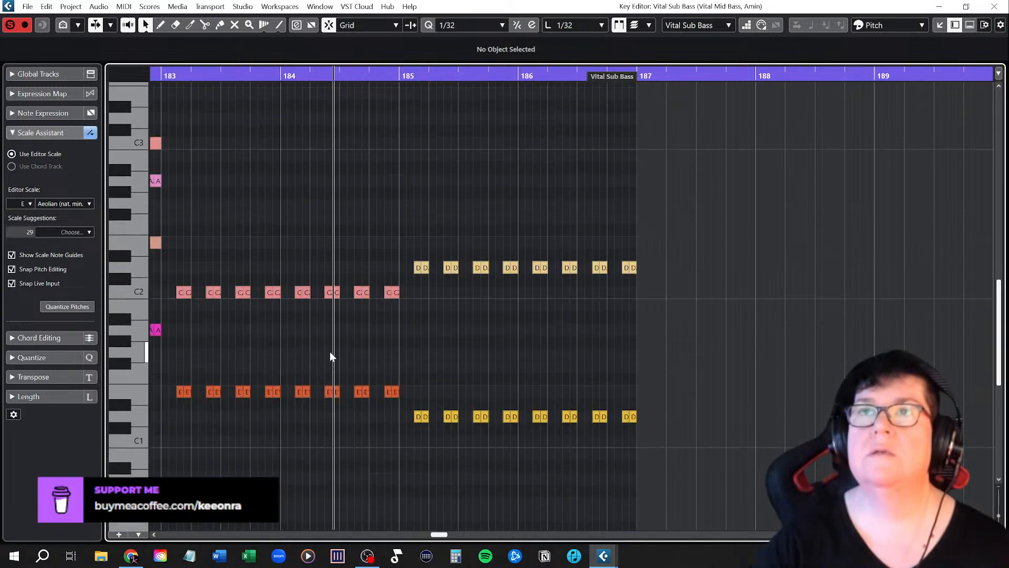
pyautogui.hscroll(-6, 332, 357)
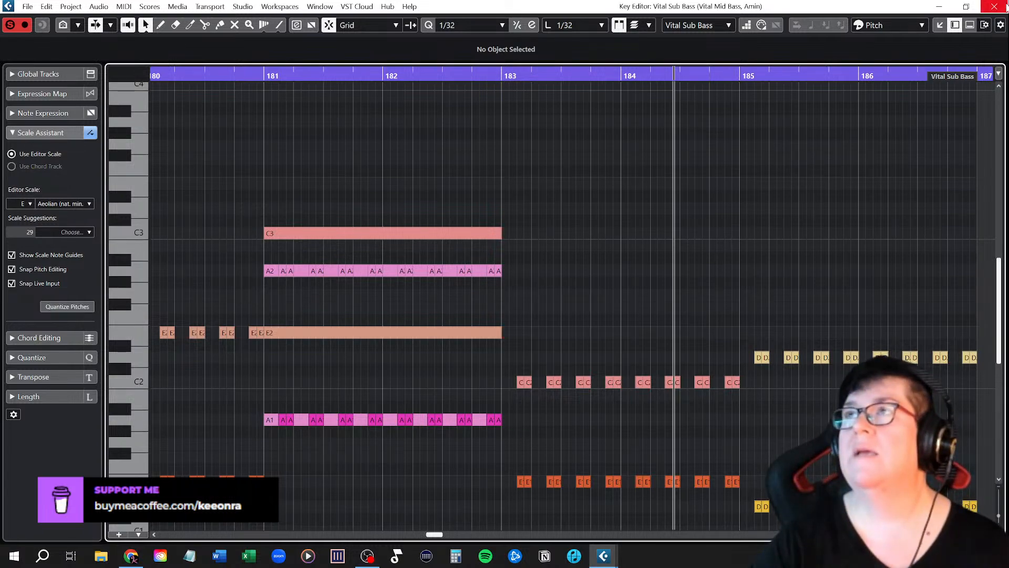
pyautogui.click(994, 6)
pyautogui.click(851, 288)
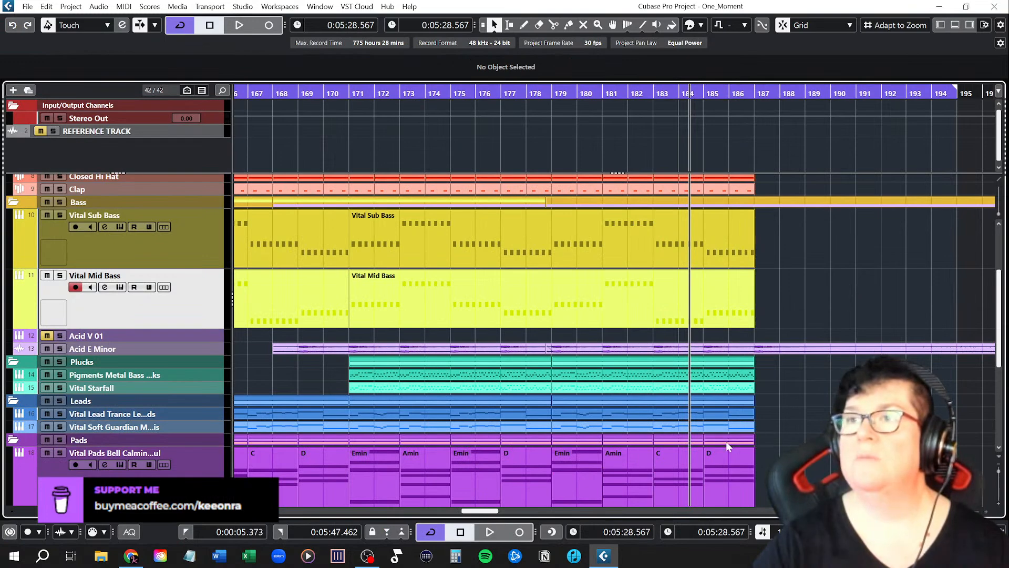
# Step: Zoom the timeline out and shrink the enlarged bass and pad tracks to a compact height
pyautogui.click(646, 227)
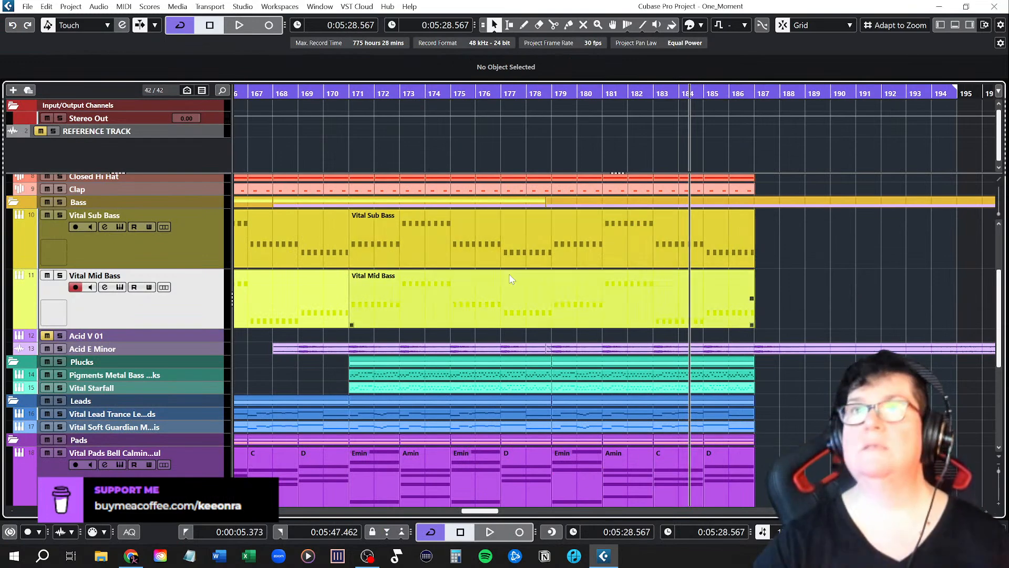
pyautogui.press('g')
pyautogui.press('g')
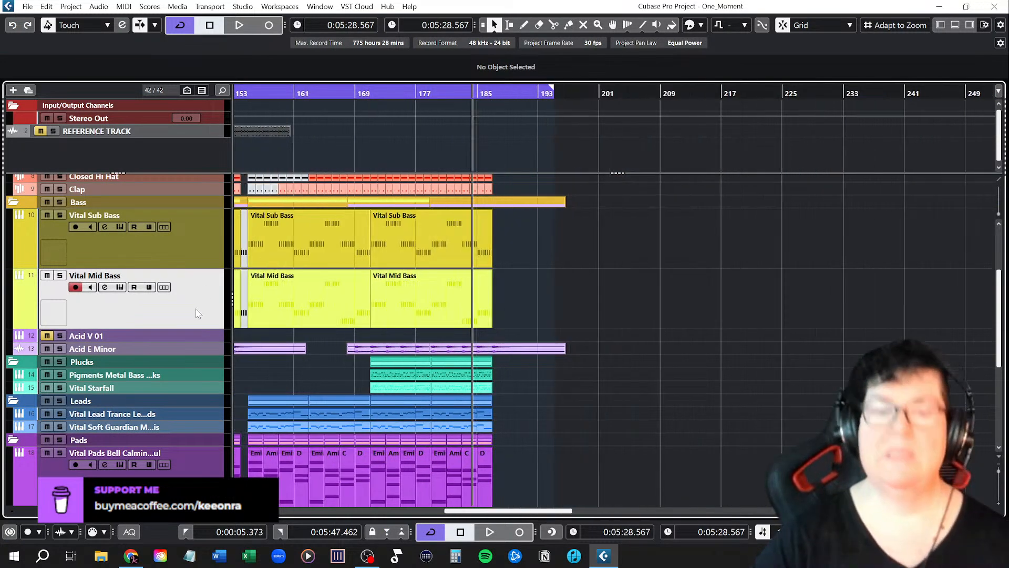
pyautogui.hotkey('shift', 'g')
pyautogui.hotkey('shift', 'g')
pyautogui.hotkey('shift', 'g')
pyautogui.hotkey('shift', 'g')
pyautogui.hotkey('shift', 'g')
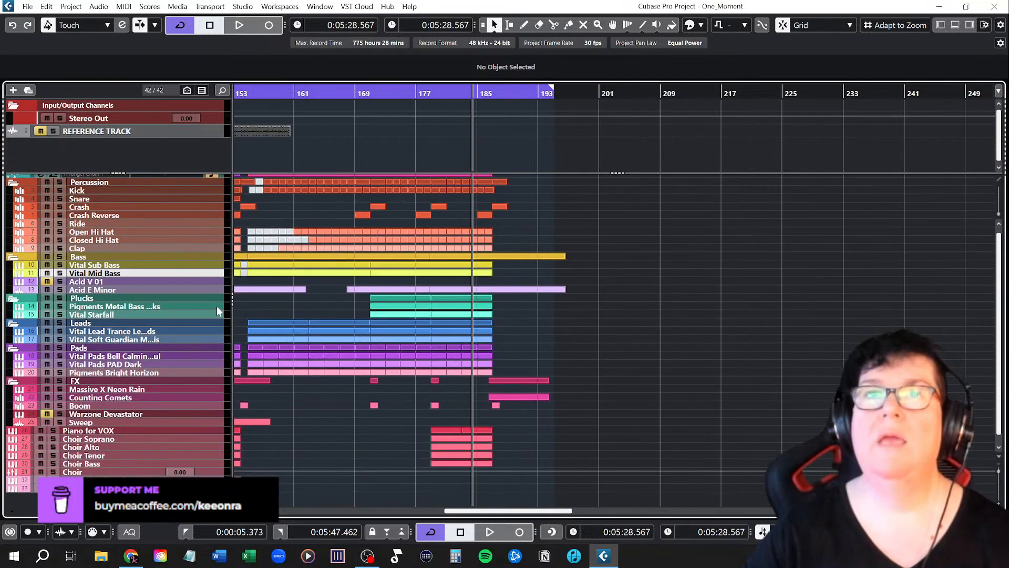
pyautogui.hotkey('shift', 'h')
pyautogui.hotkey('shift', 'h')
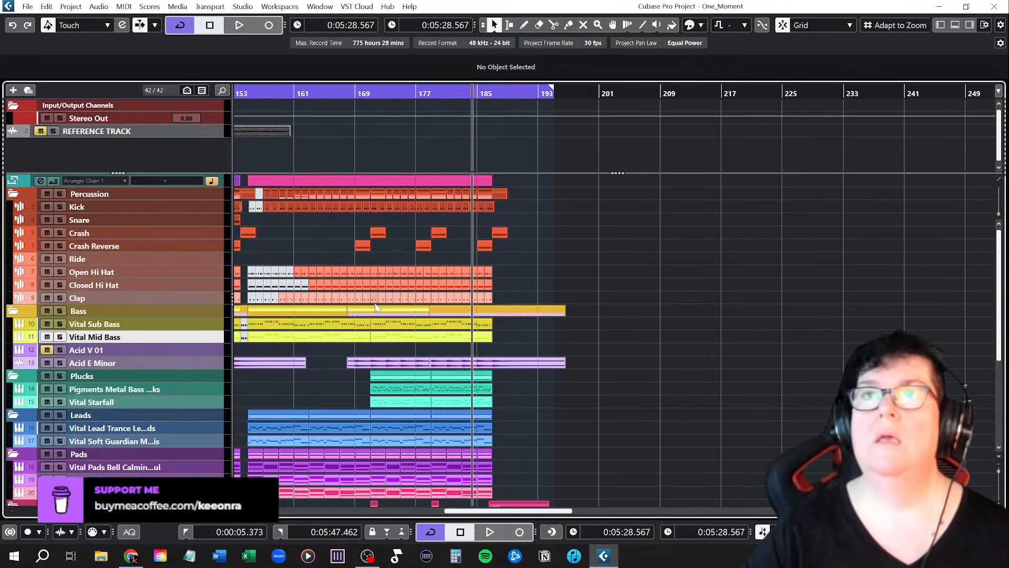
# Step: Show the whole arrangement from Intro to Mixout with taller tracks and return the playhead to the left locator
pyautogui.hscroll(-4, 368, 303)
pyautogui.hscroll(-9, 436, 306)
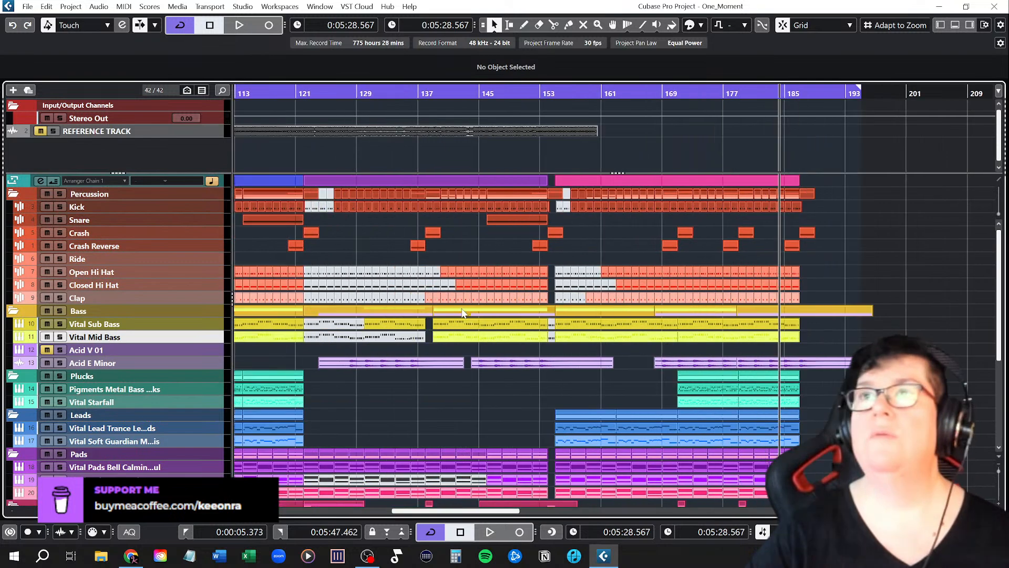
pyautogui.scroll(-3, 557, 318)
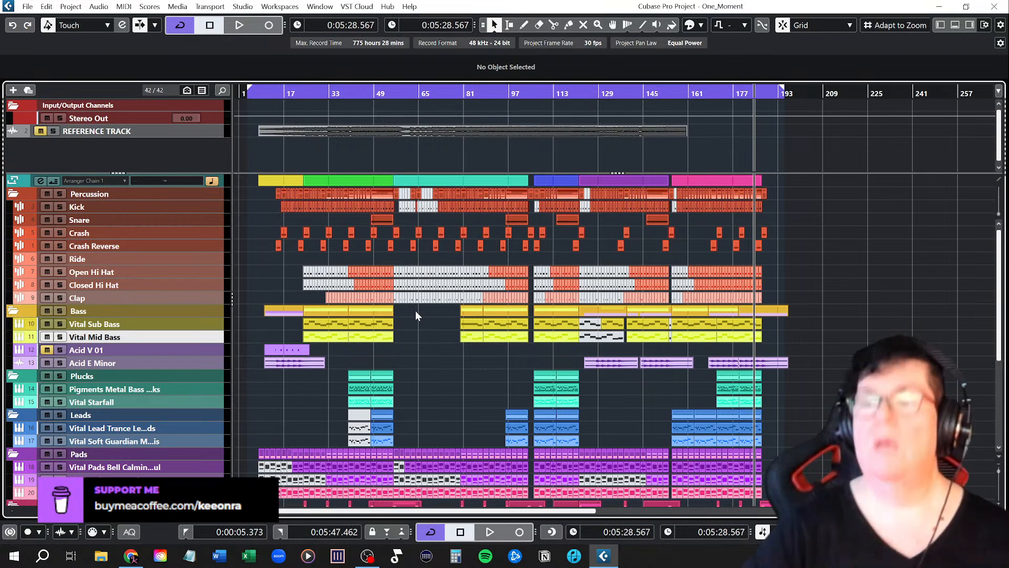
pyautogui.press('KP_1')
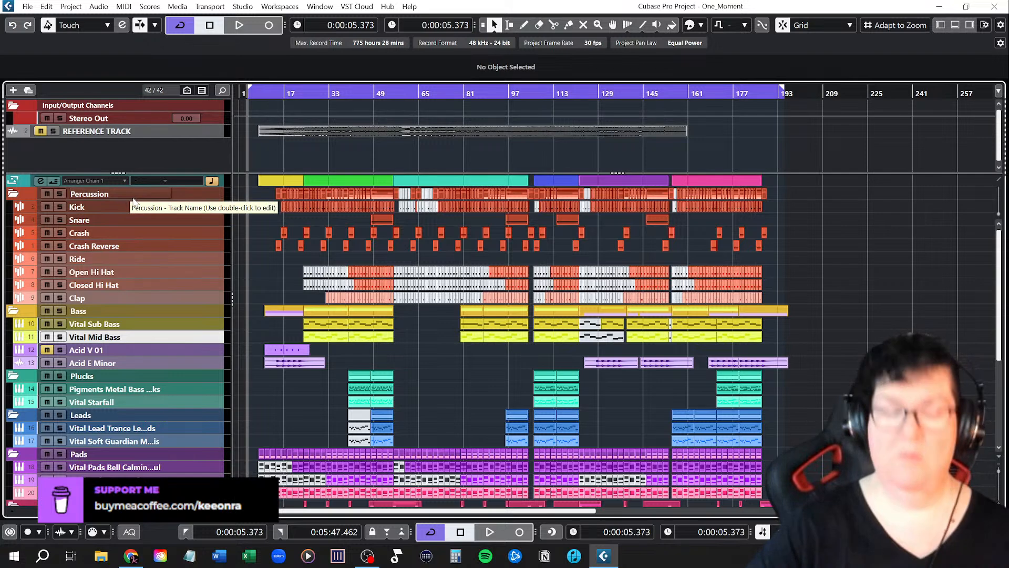
pyautogui.hotkey('shift', 'h')
pyautogui.scroll(3, 162, 317)
pyautogui.scroll(1, 163, 319)
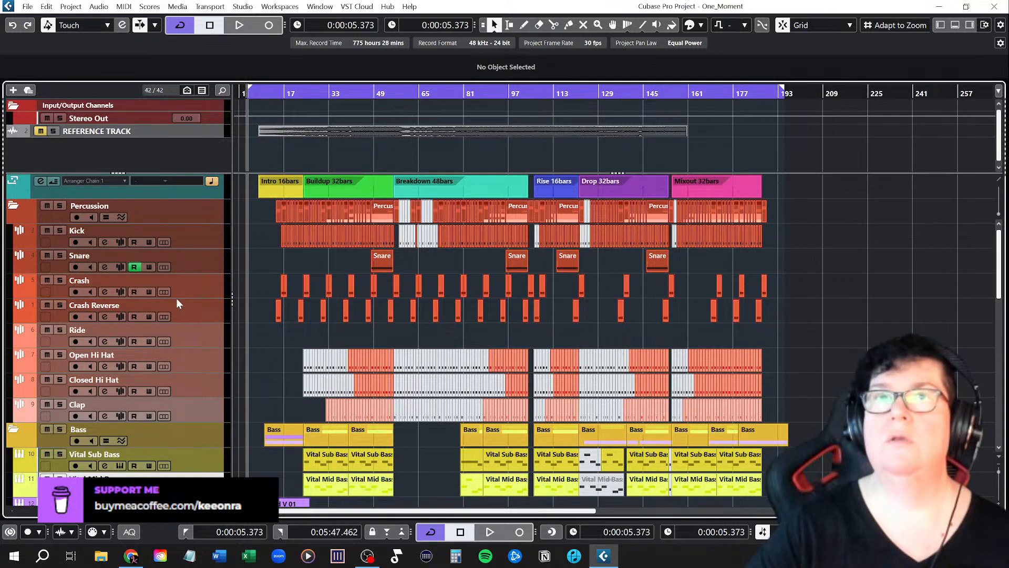
# Step: Narrow the channel strips in the full MixConsole until 33 channels fit, and return to the arrangement
pyautogui.click(956, 25)
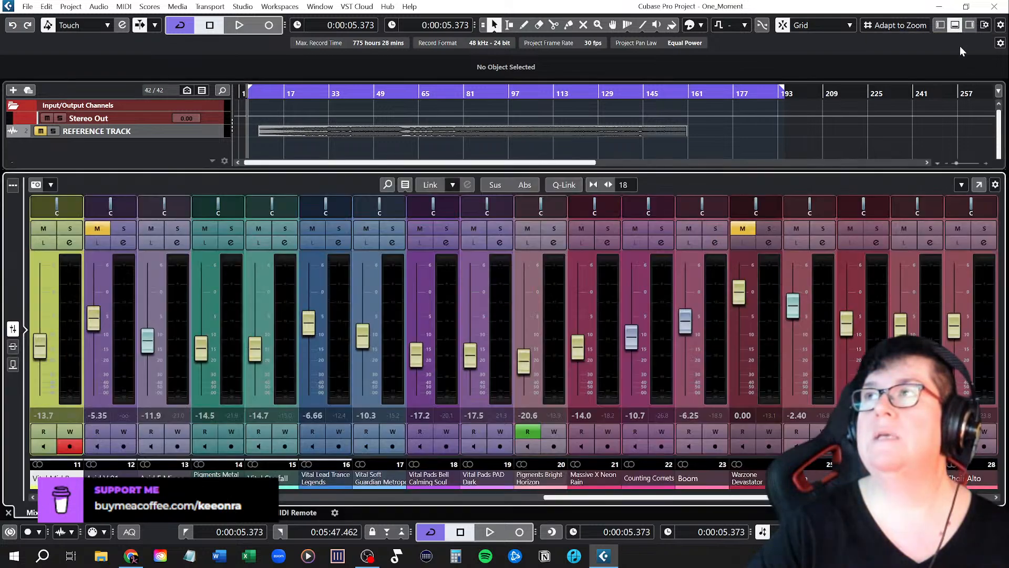
pyautogui.click(979, 185)
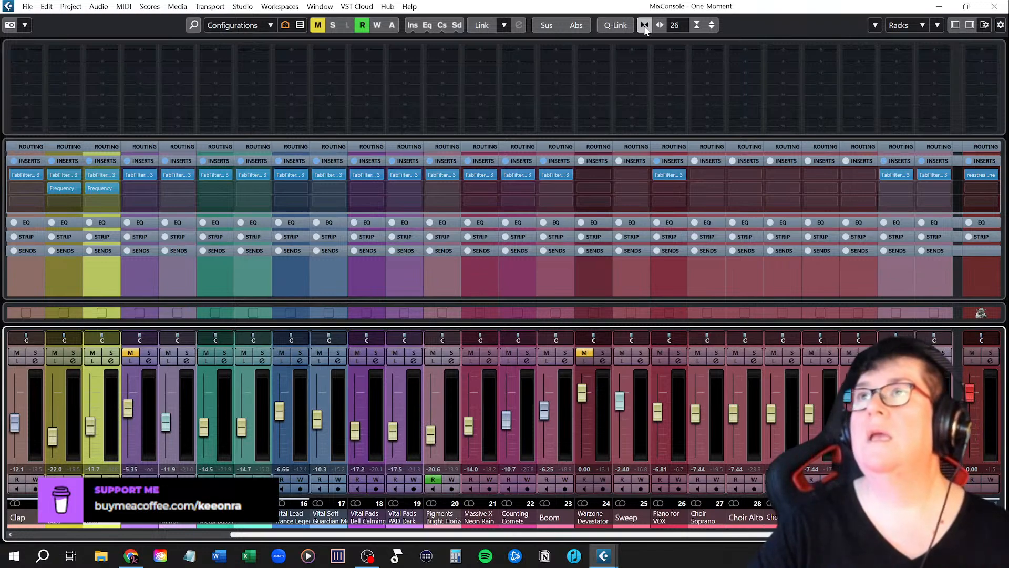
pyautogui.click(645, 26)
pyautogui.click(644, 26)
pyautogui.click(644, 25)
pyautogui.click(645, 25)
pyautogui.click(645, 25)
pyautogui.click(644, 25)
pyautogui.click(645, 25)
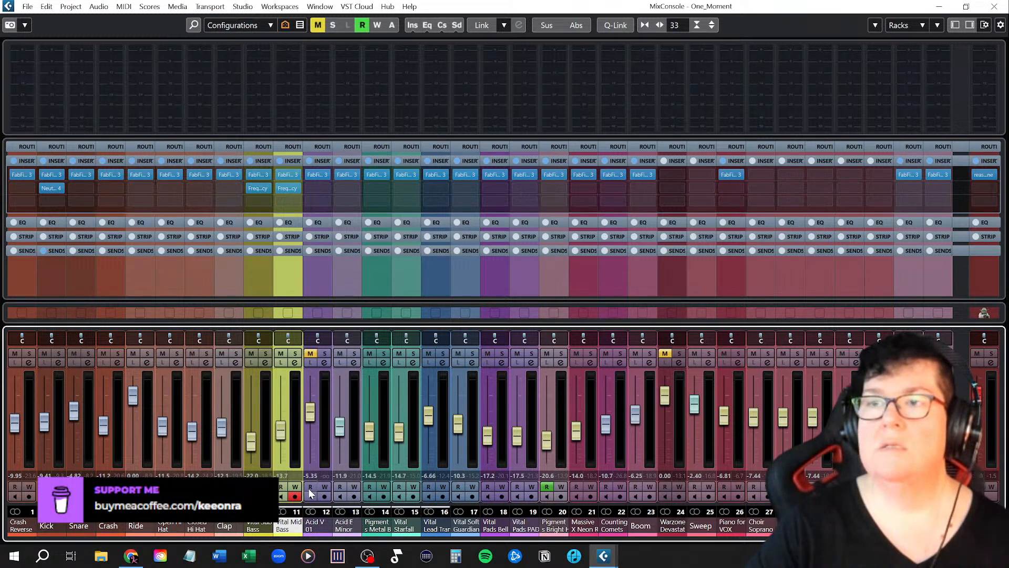
pyautogui.click(994, 7)
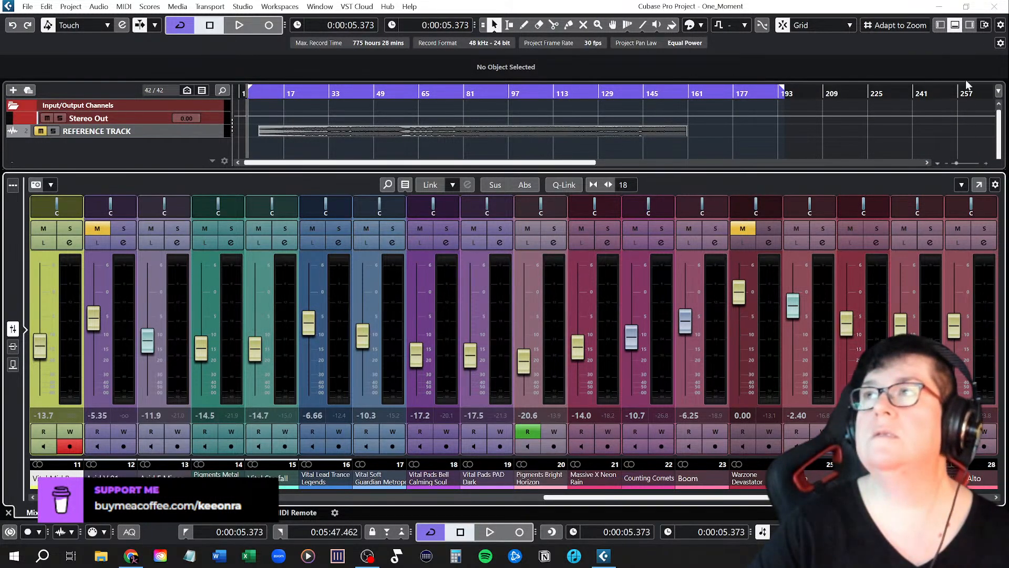
pyautogui.click(955, 25)
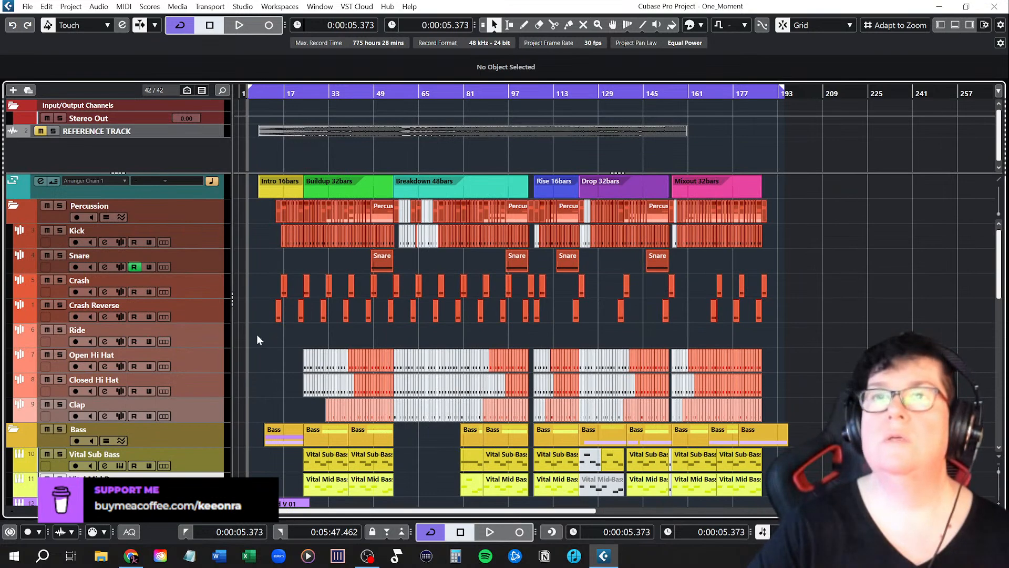
# Step: Show the Vital Pads PAD Dark track's Band 2 Frequency automation, solo the track, and play briefly from about bar 75
pyautogui.scroll(-12, 257, 334)
pyautogui.scroll(-3, 258, 341)
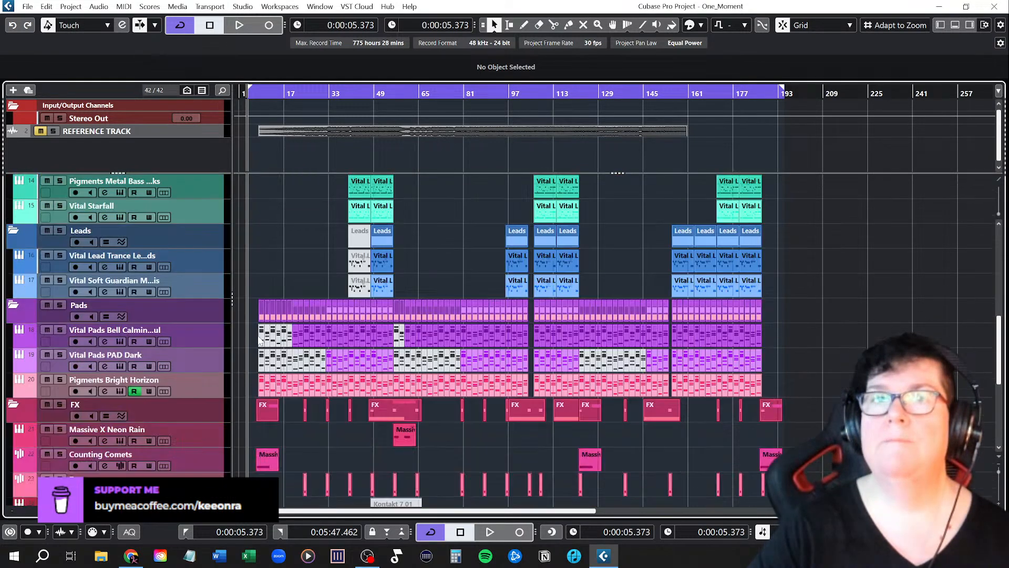
pyautogui.click(193, 339)
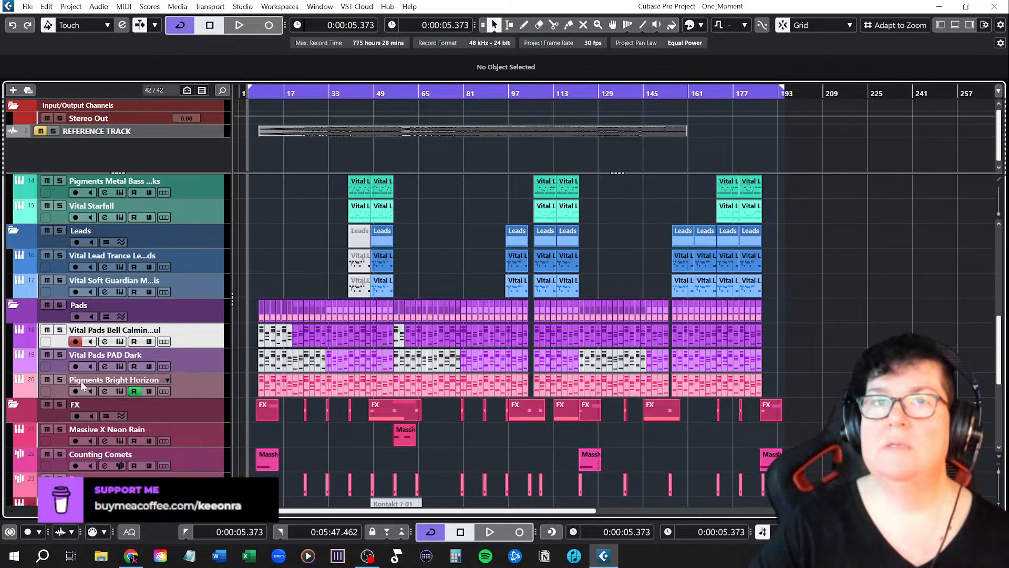
pyautogui.click(20, 367)
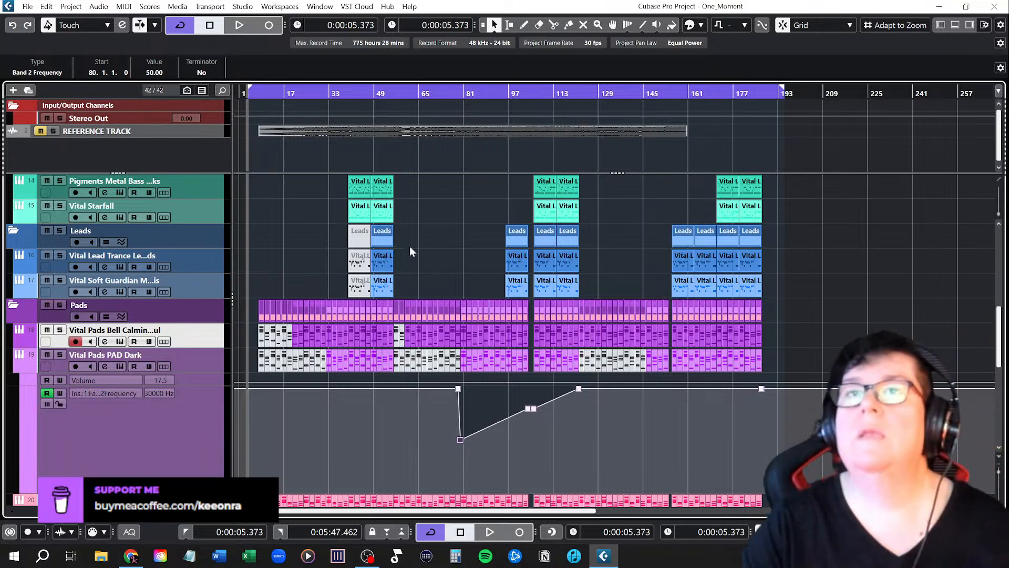
pyautogui.click(61, 355)
pyautogui.click(444, 94)
pyautogui.press('space')
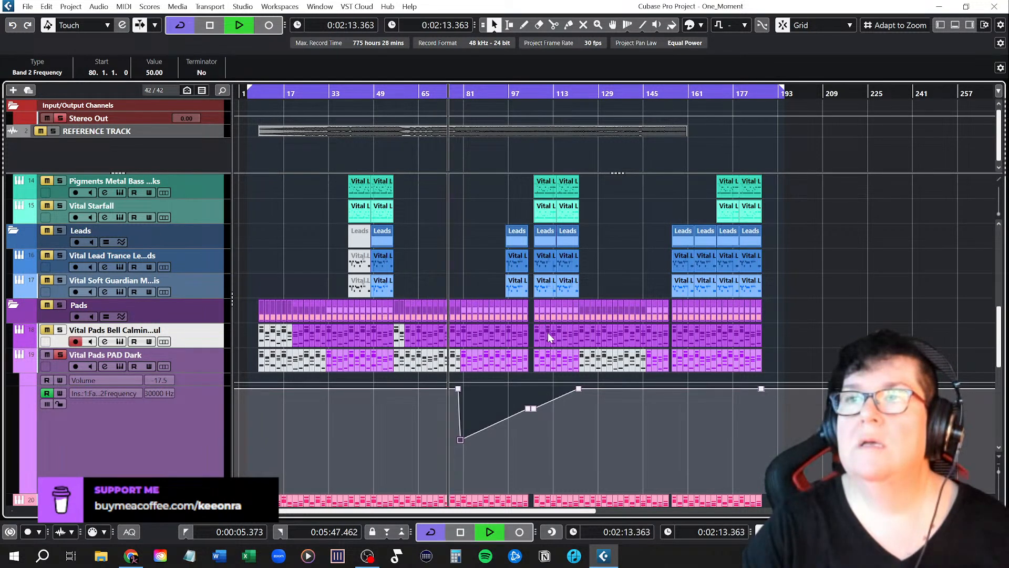
pyautogui.press('space')
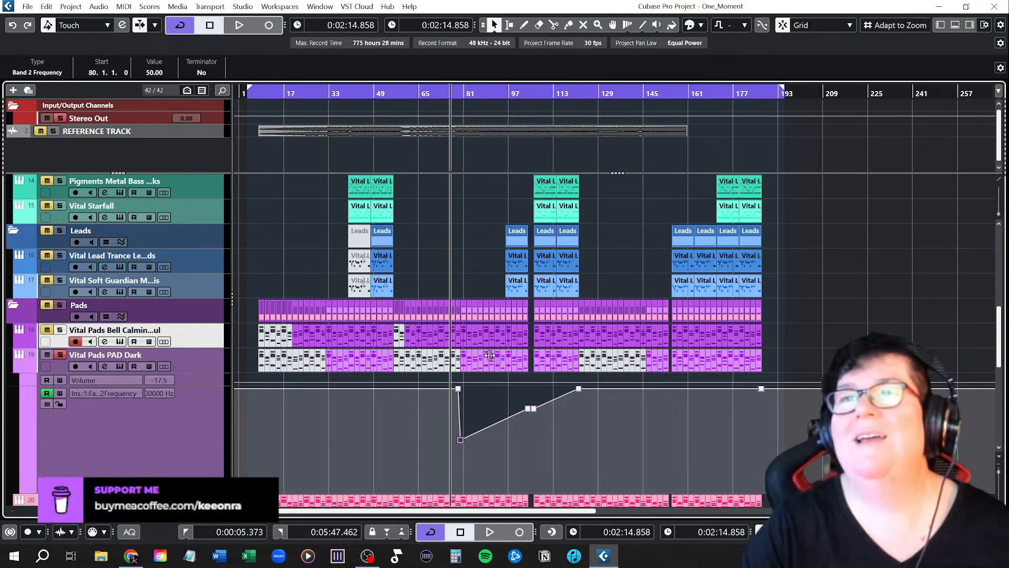
# Step: Audition the soloed dark pad's filter sweep at about bars 45, 86, 101, 116 and 170, and stop
pyautogui.click(361, 92)
pyautogui.press('space')
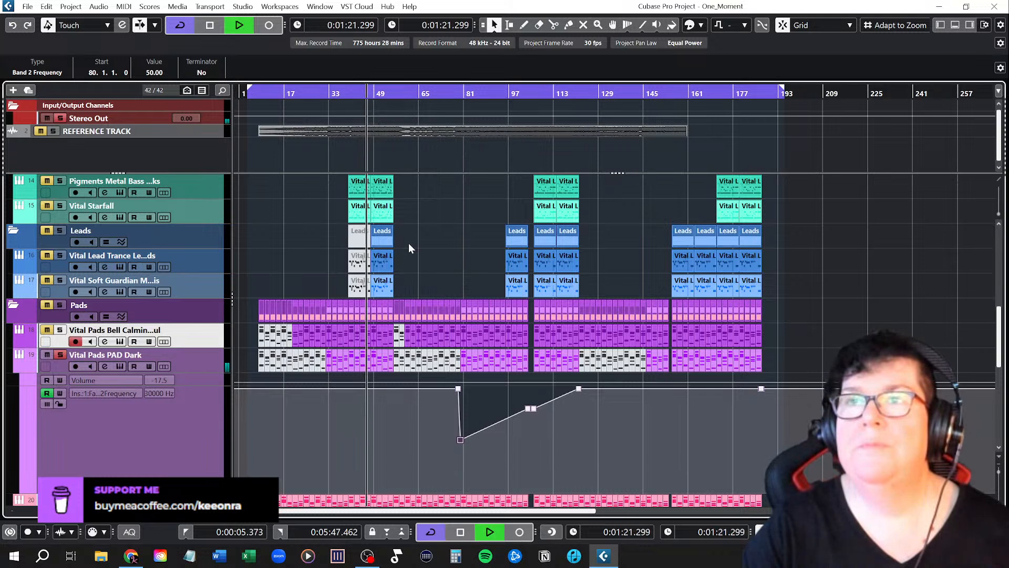
pyautogui.moveTo(477, 91); pyautogui.dragTo(477, 93)
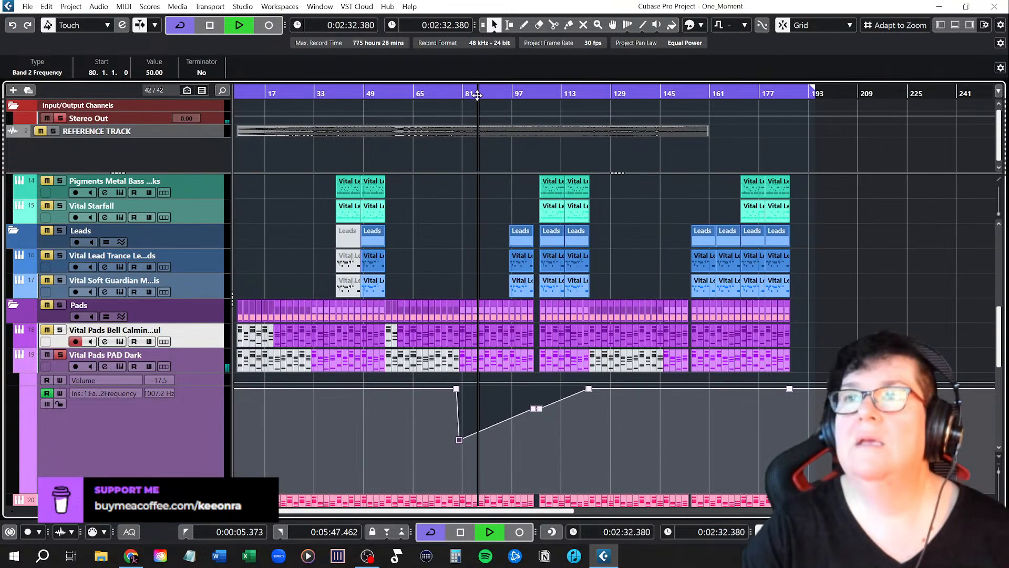
pyautogui.click(524, 92)
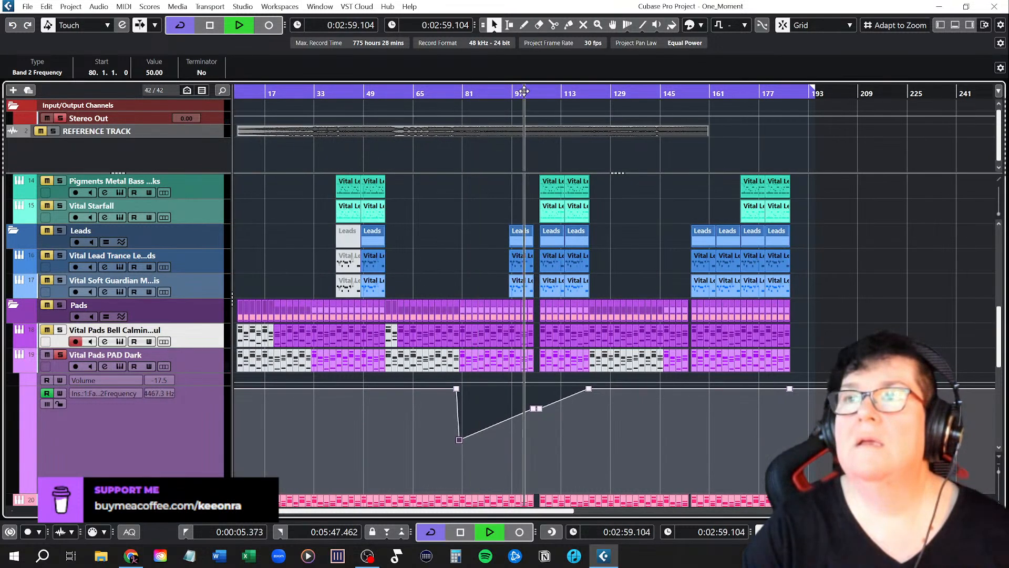
pyautogui.click(570, 92)
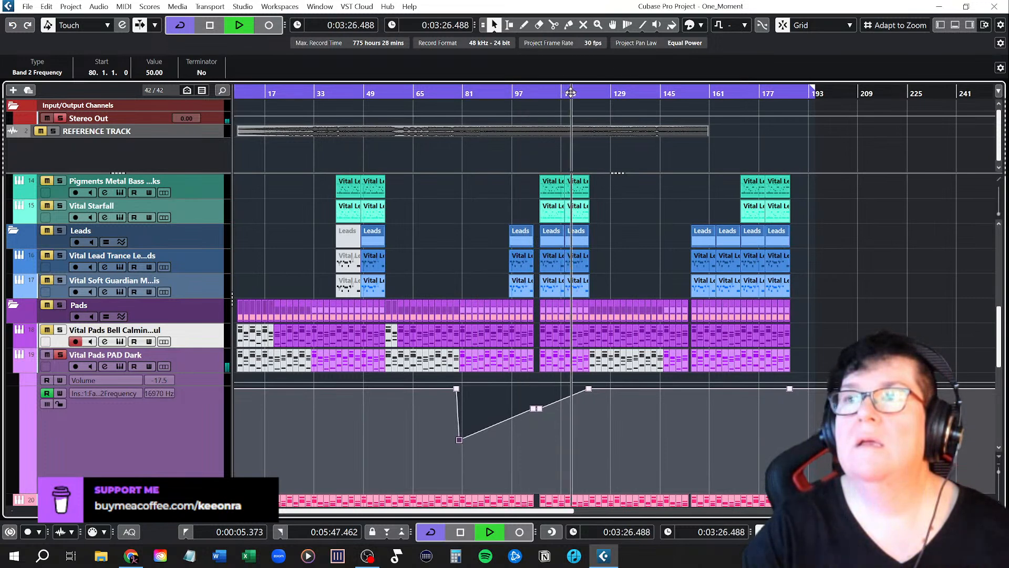
pyautogui.click(737, 94)
pyautogui.press('space')
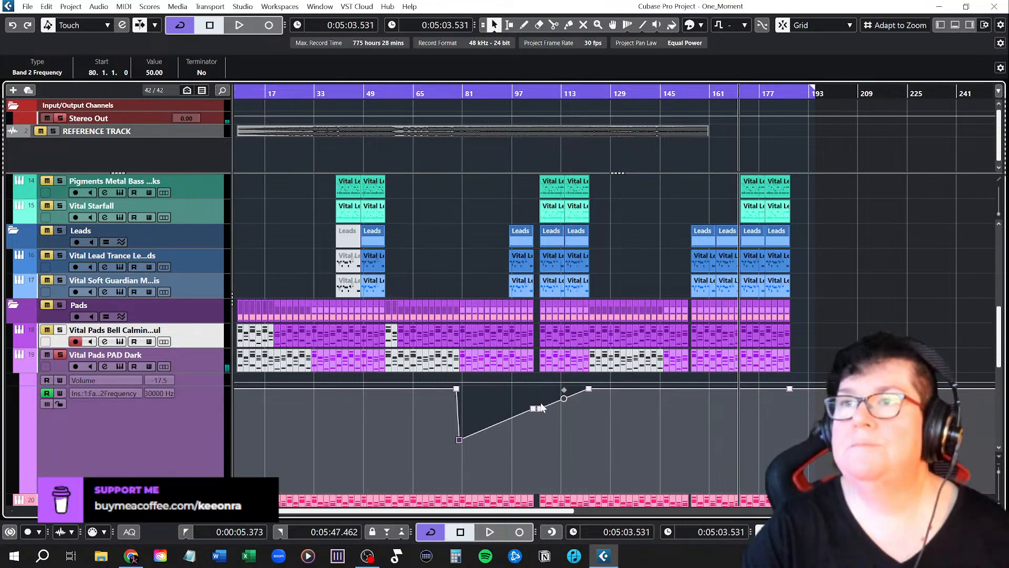
# Step: Inspect the dark pad's filter automation around bar 105, unsolo the track, and hide its automation lanes
pyautogui.scroll(5, 543, 411)
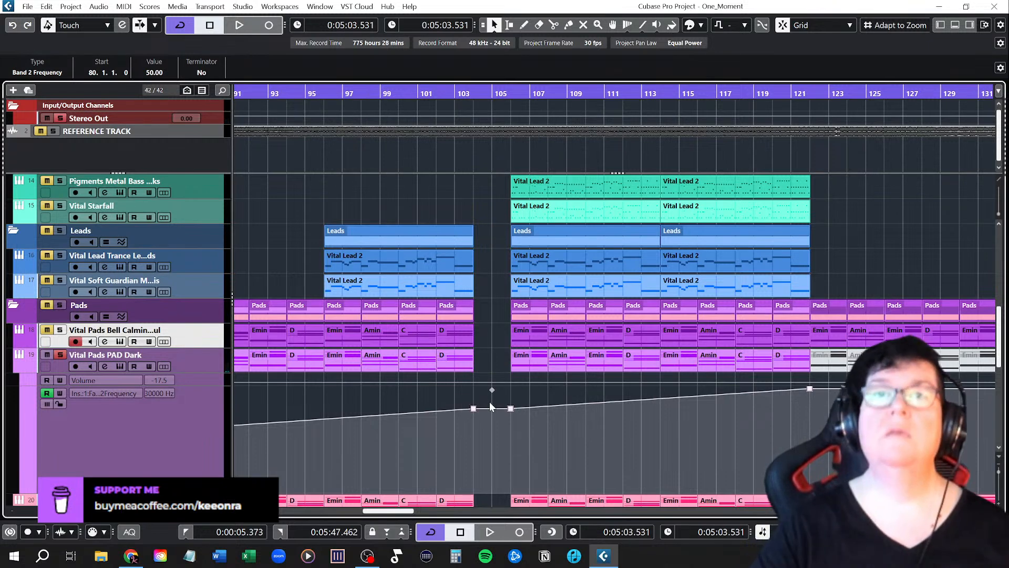
pyautogui.click(60, 355)
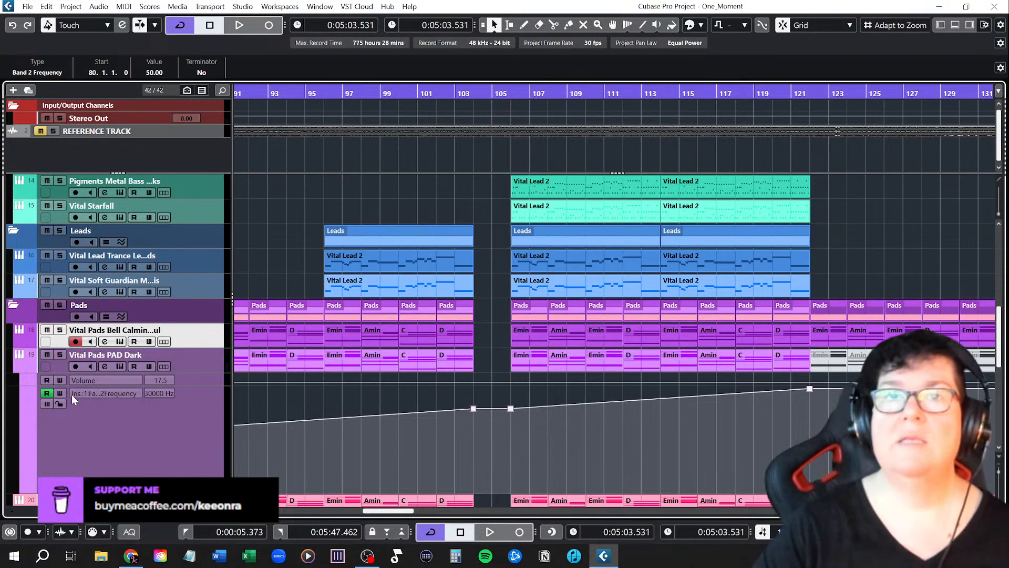
pyautogui.click(19, 366)
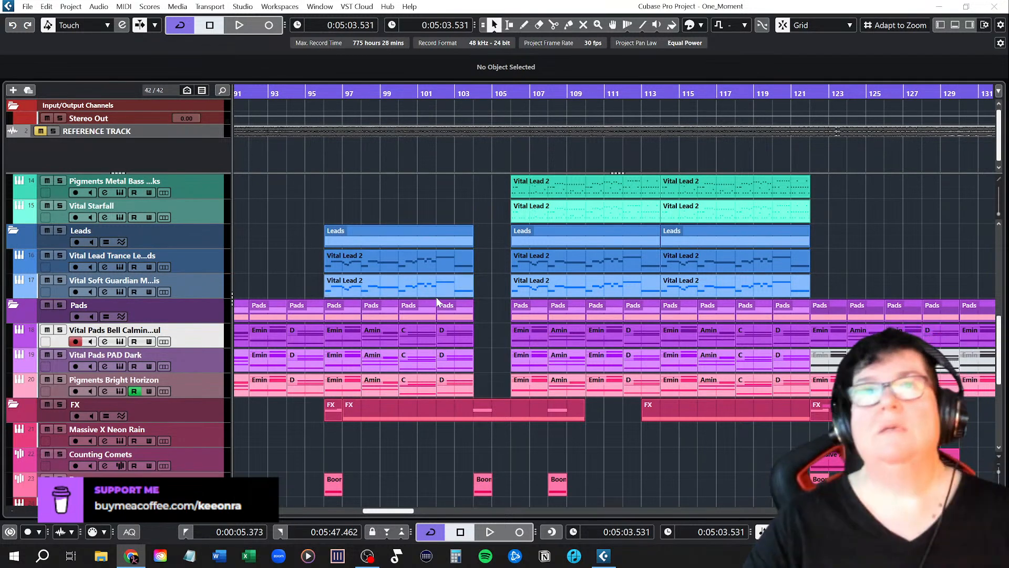
pyautogui.scroll(6, 281, 307)
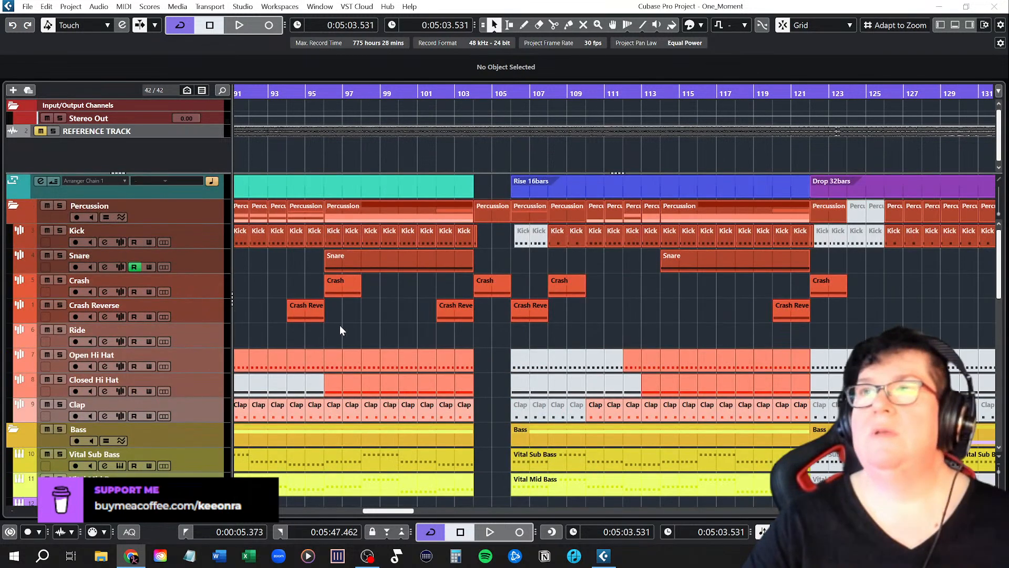
pyautogui.scroll(-6, 334, 317)
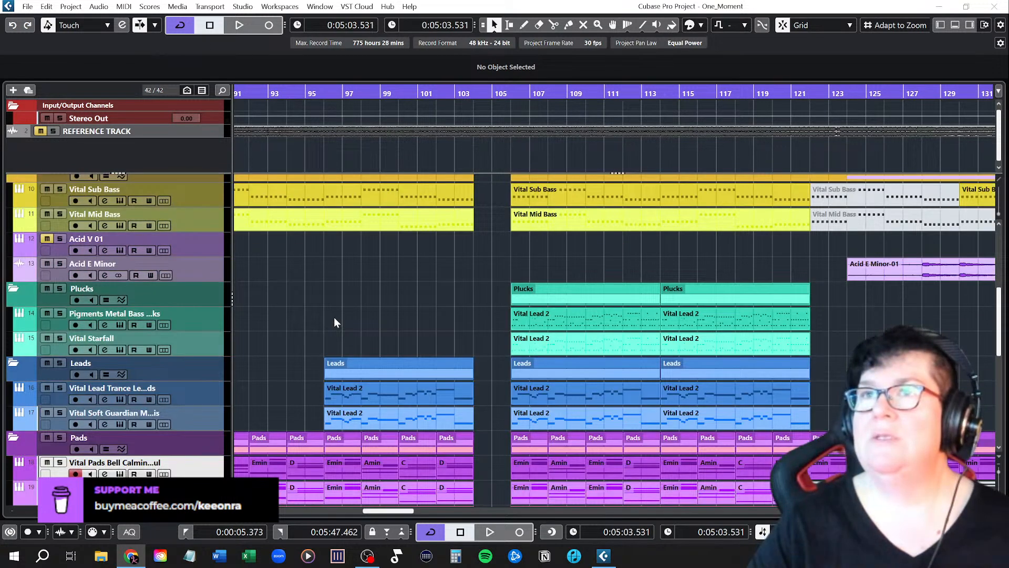
pyautogui.scroll(6, 333, 317)
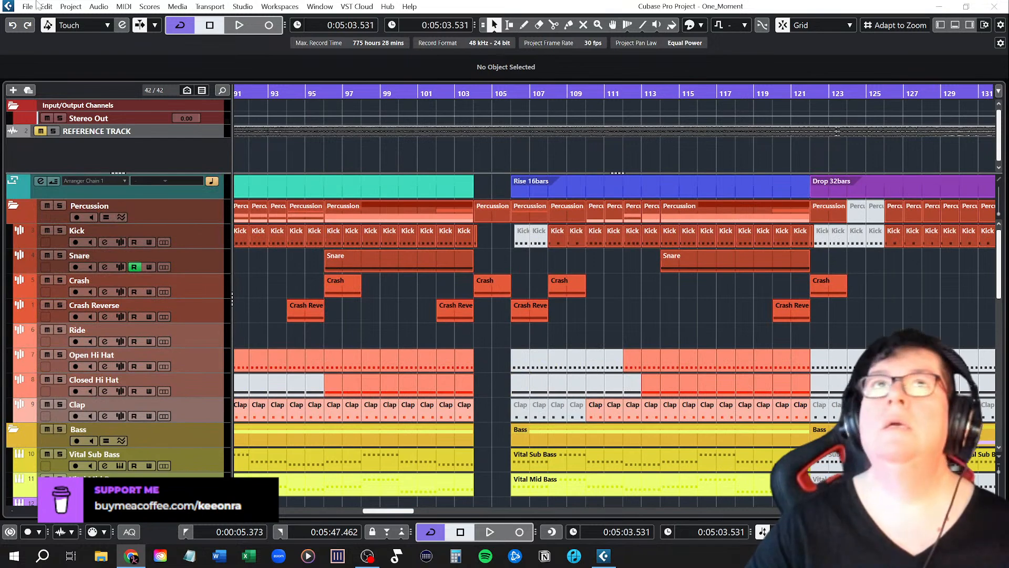
pyautogui.click(28, 7)
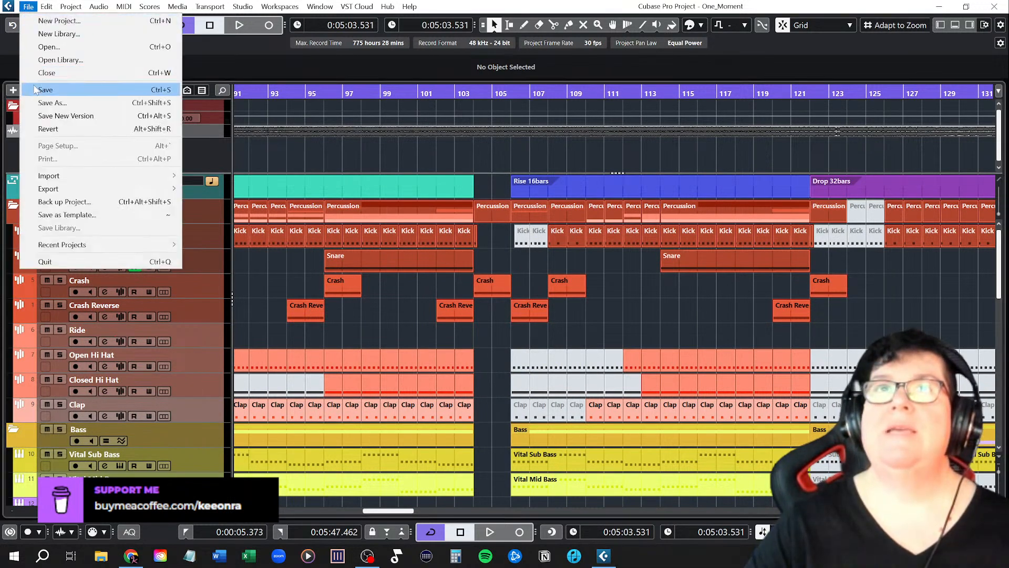
pyautogui.press('Escape')
# Step: Open the Kick channel's Neutron 4 insert from the full MixConsole and play the kick soloed to check its Exciter
pyautogui.click(955, 25)
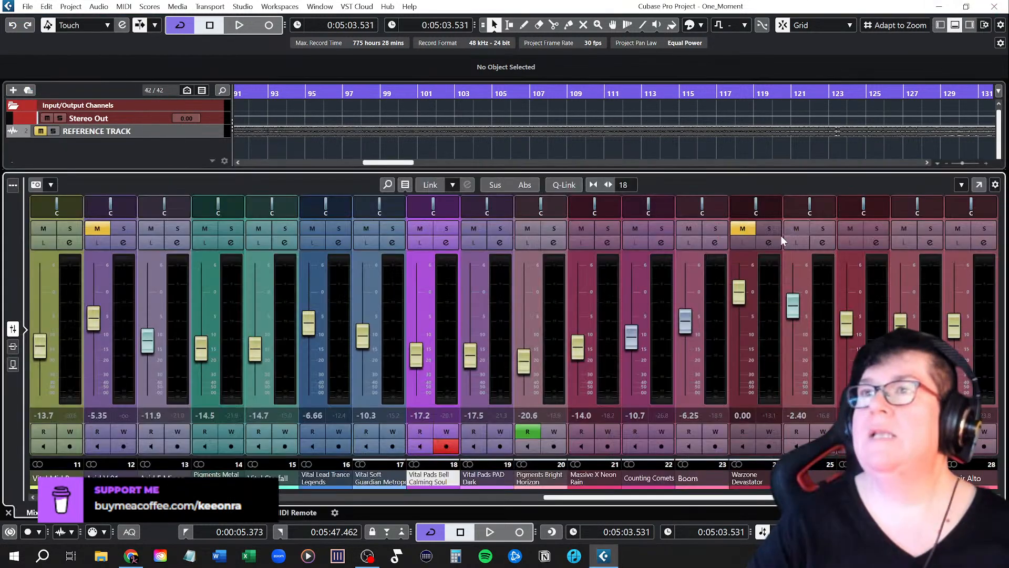
pyautogui.click(979, 184)
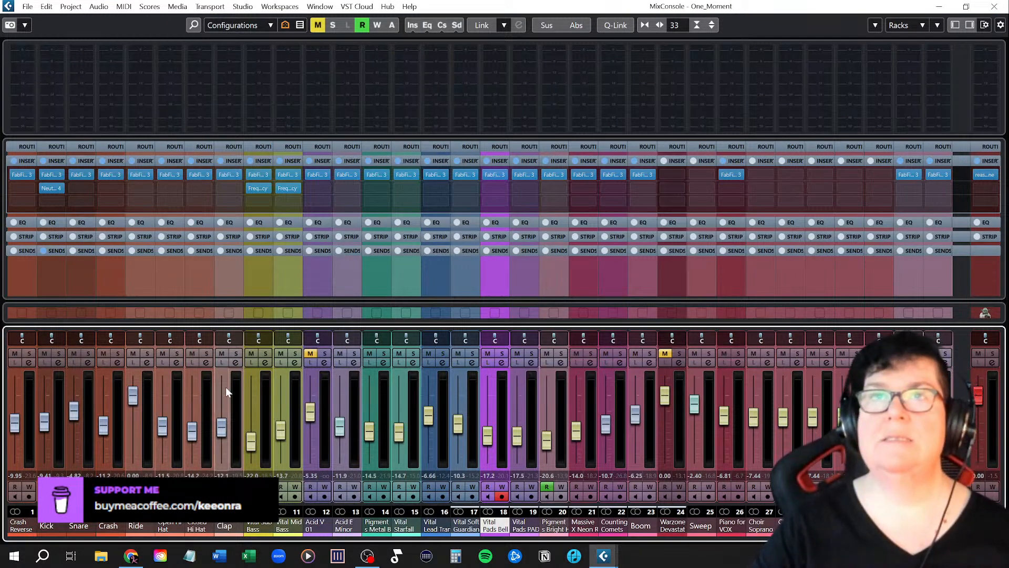
pyautogui.click(51, 192)
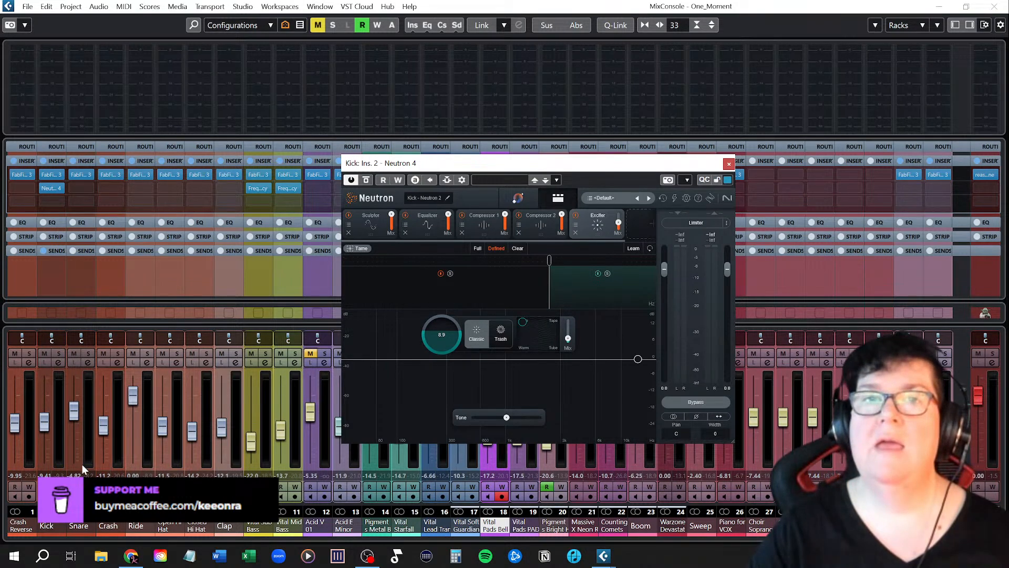
pyautogui.click(58, 353)
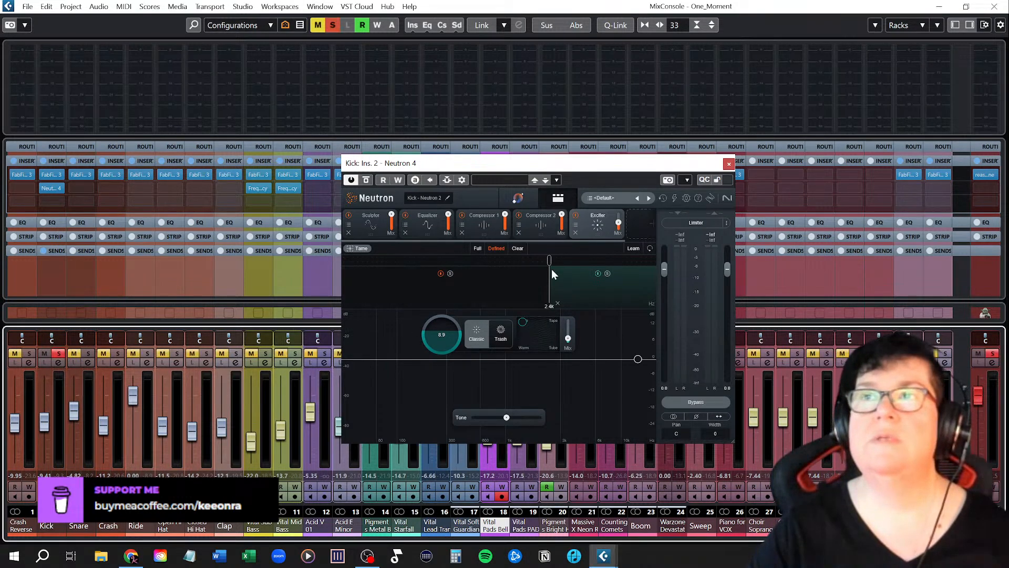
pyautogui.press('space')
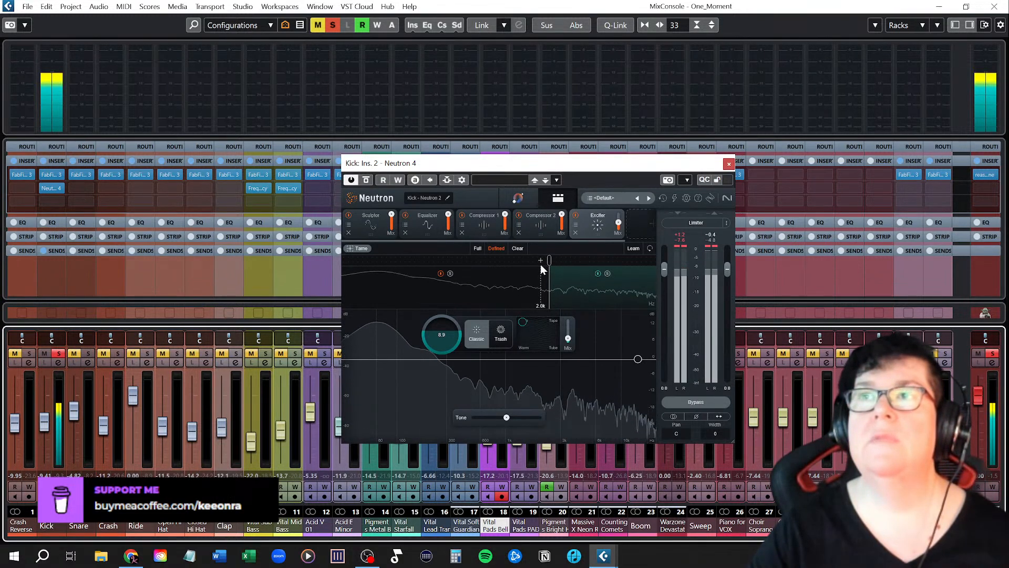
# Step: Check the Exciter mix in the Kick's Neutron 4, close the plug-in window, and unsolo the kick
pyautogui.moveTo(617, 226); pyautogui.dragTo(631, 253)
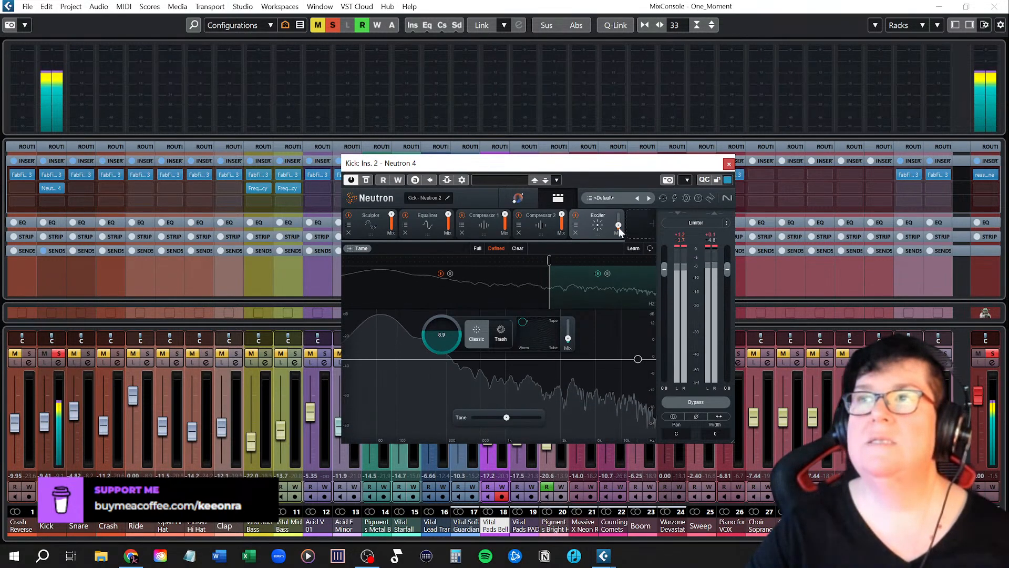
pyautogui.click(729, 165)
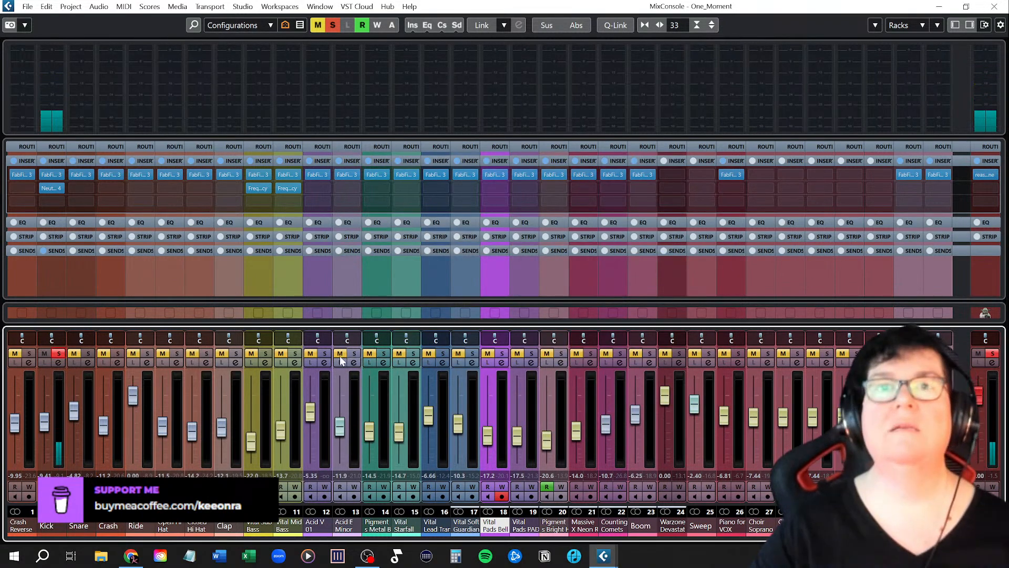
pyautogui.click(58, 353)
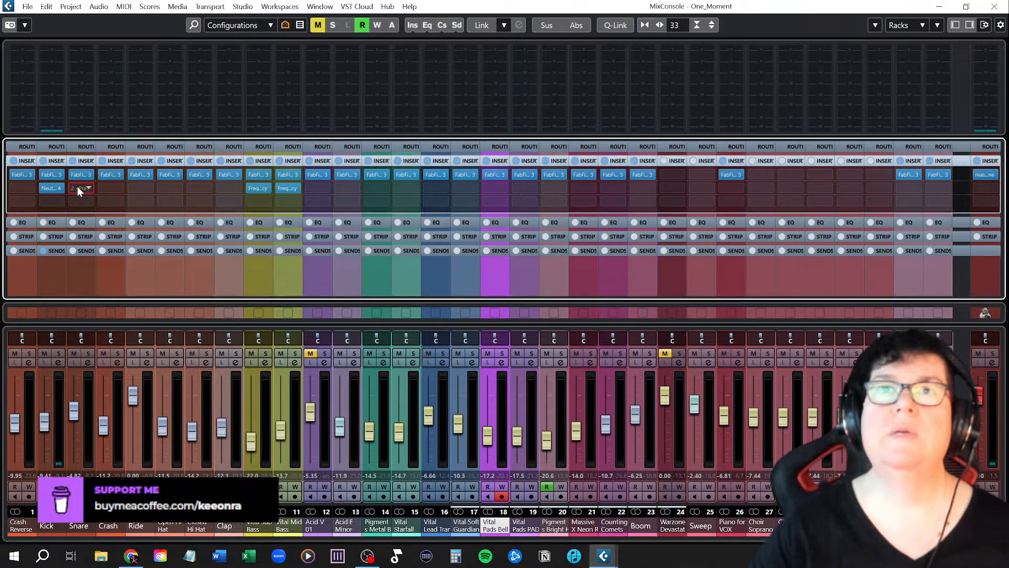
# Step: Add Neutron 4 to the Snare channel's second insert slot
pyautogui.click(77, 188)
pyautogui.write('ne')
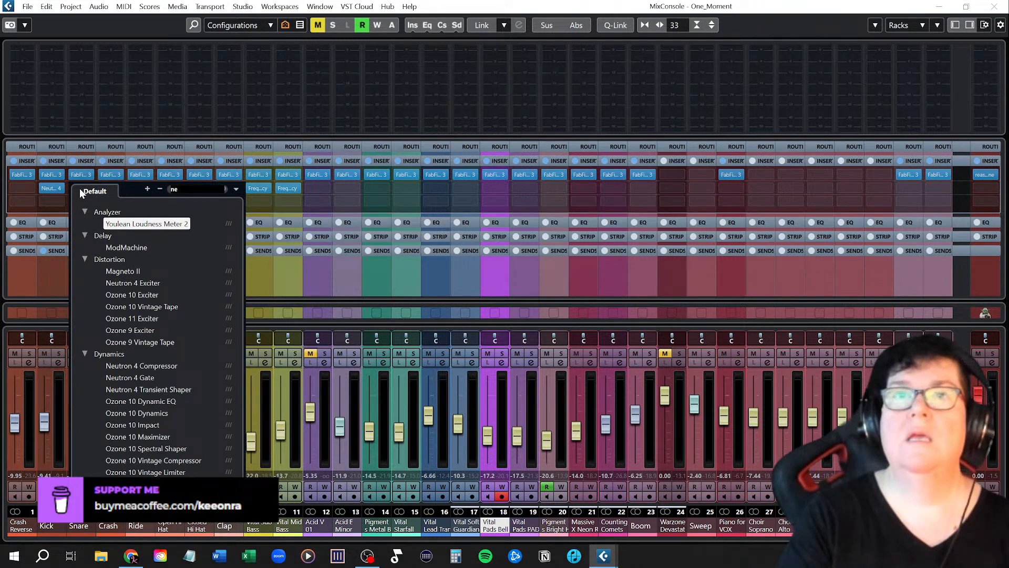
pyautogui.write('utro')
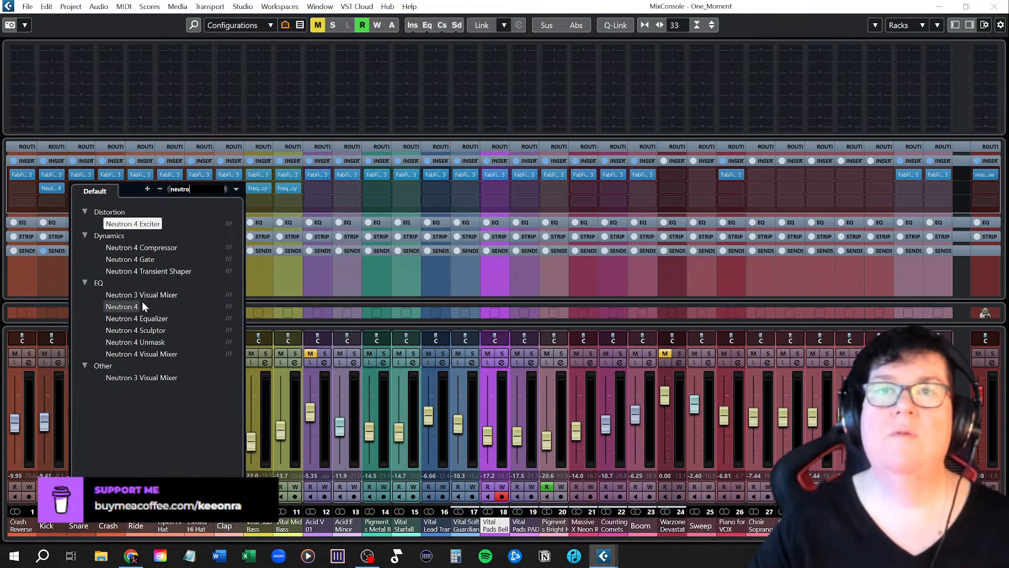
pyautogui.click(125, 308)
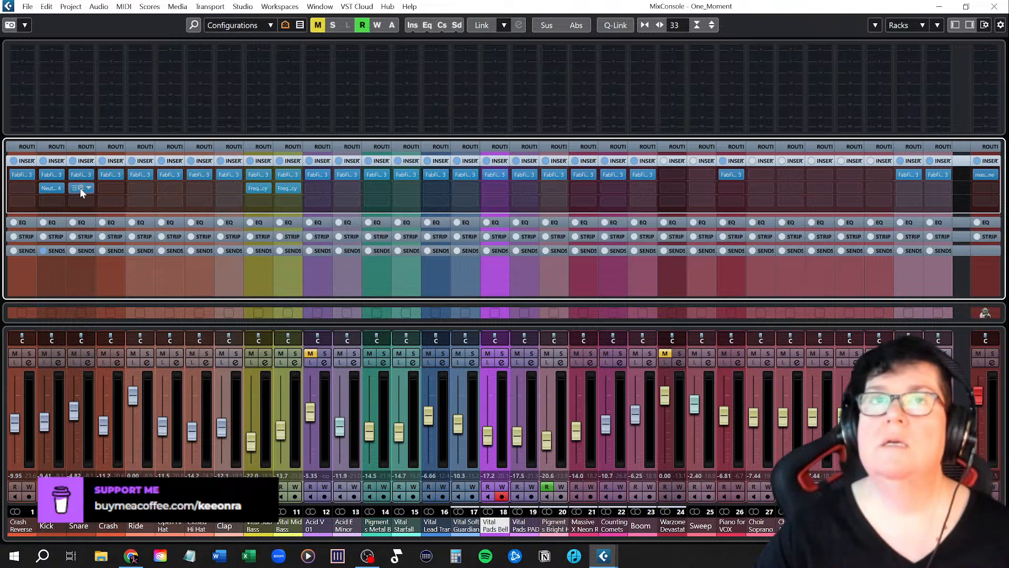
# Step: Copy Neutron 4 across the other channels up to the choirs, and remove it from the muted Warzone Devastator and Acid V 01 channels
pyautogui.moveTo(80, 188); pyautogui.dragTo(296, 199)
pyautogui.moveTo(288, 202); pyautogui.dragTo(438, 188)
pyautogui.moveTo(438, 188); pyautogui.dragTo(462, 188)
pyautogui.moveTo(461, 188); pyautogui.dragTo(501, 189)
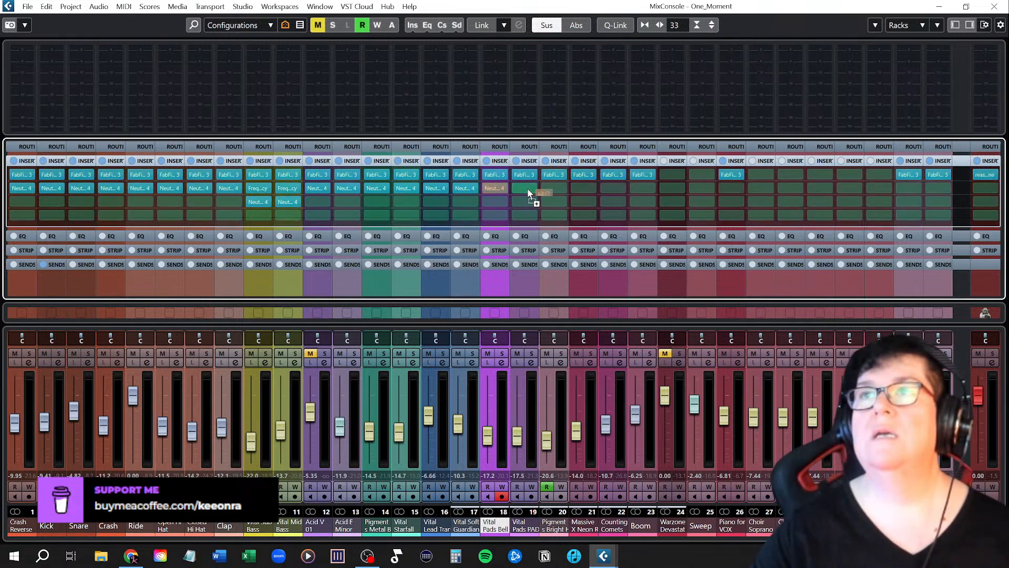
pyautogui.moveTo(532, 189); pyautogui.dragTo(792, 190)
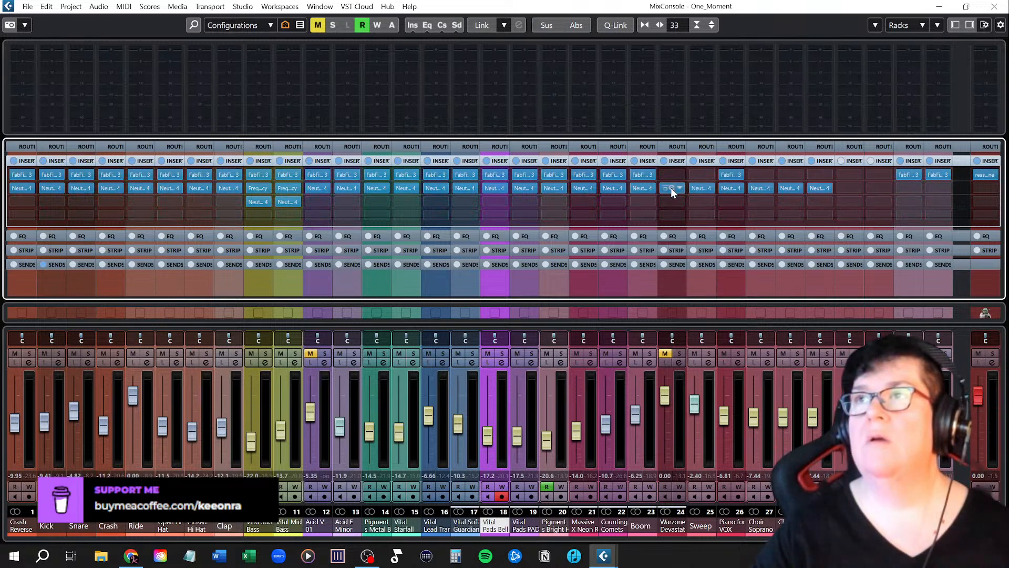
pyautogui.press('Delete')
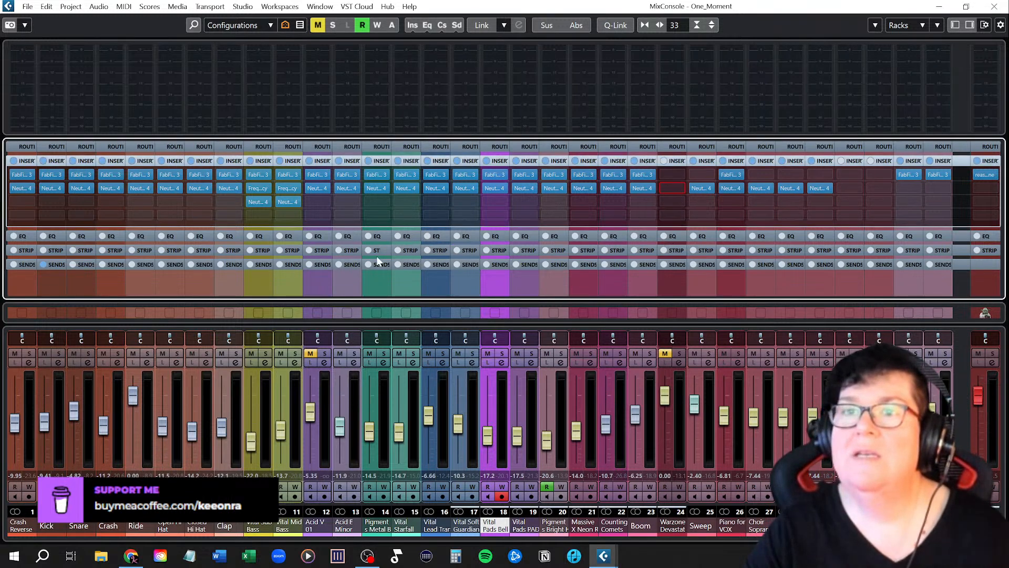
pyautogui.moveTo(319, 188); pyautogui.dragTo(350, 261)
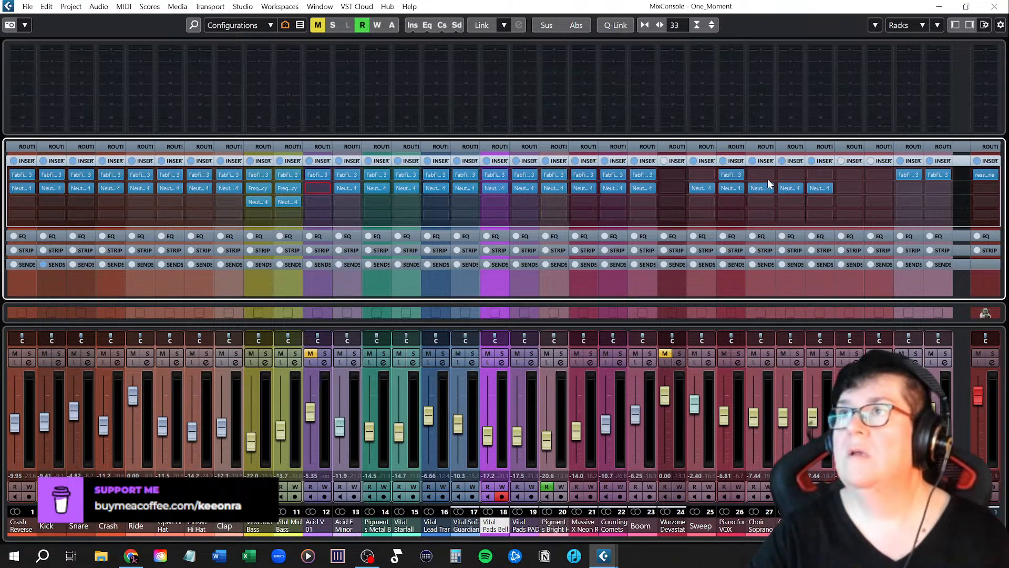
# Step: Copy Piano for VOX's FabFilter Pro-Q 3 to the channels lacking it, and remove it from the muted Warzone Devastator and Acid V 01 channels
pyautogui.click(731, 173)
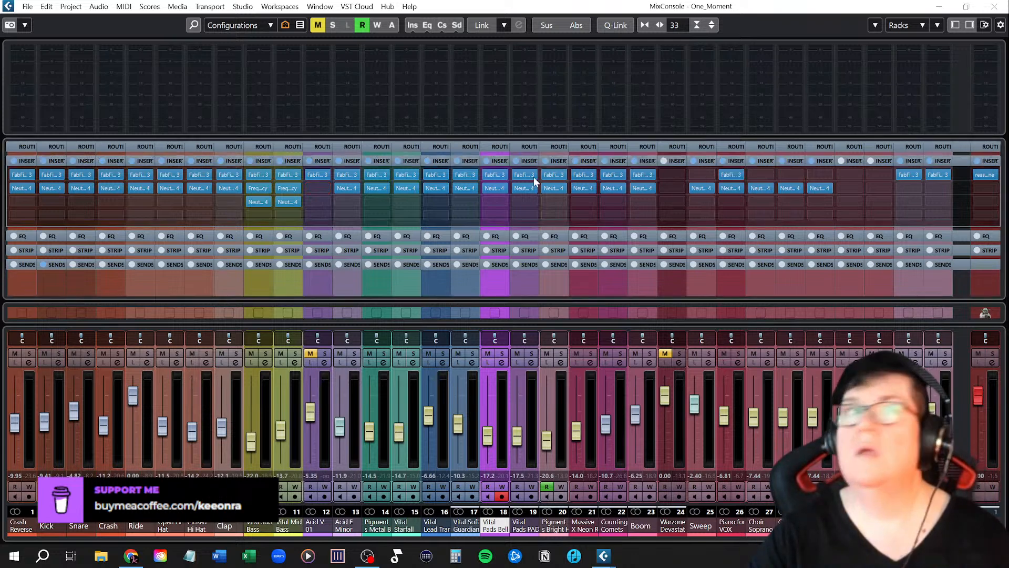
pyautogui.moveTo(0, 86); pyautogui.dragTo(477, 108)
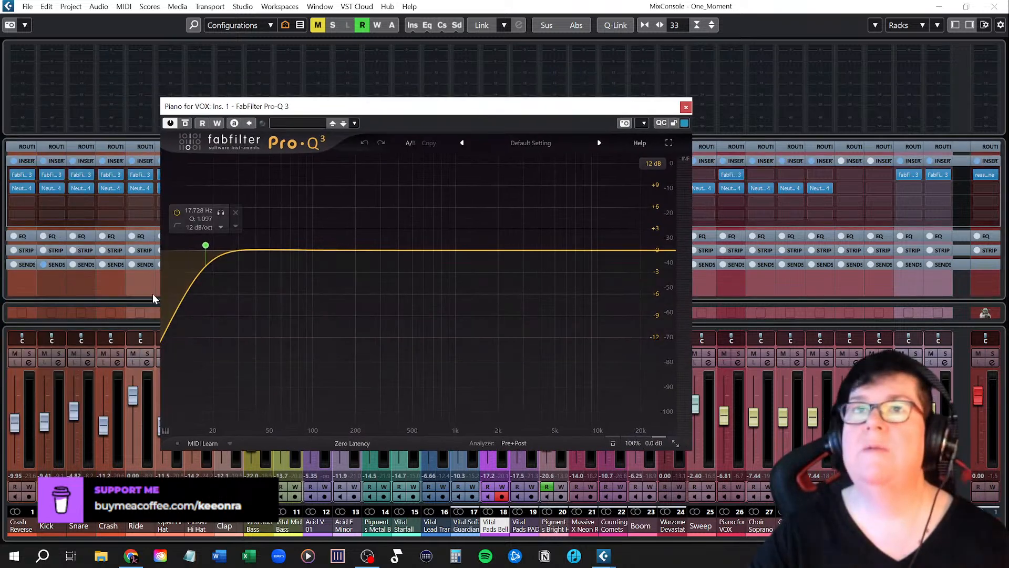
pyautogui.click(686, 107)
pyautogui.press('alt')
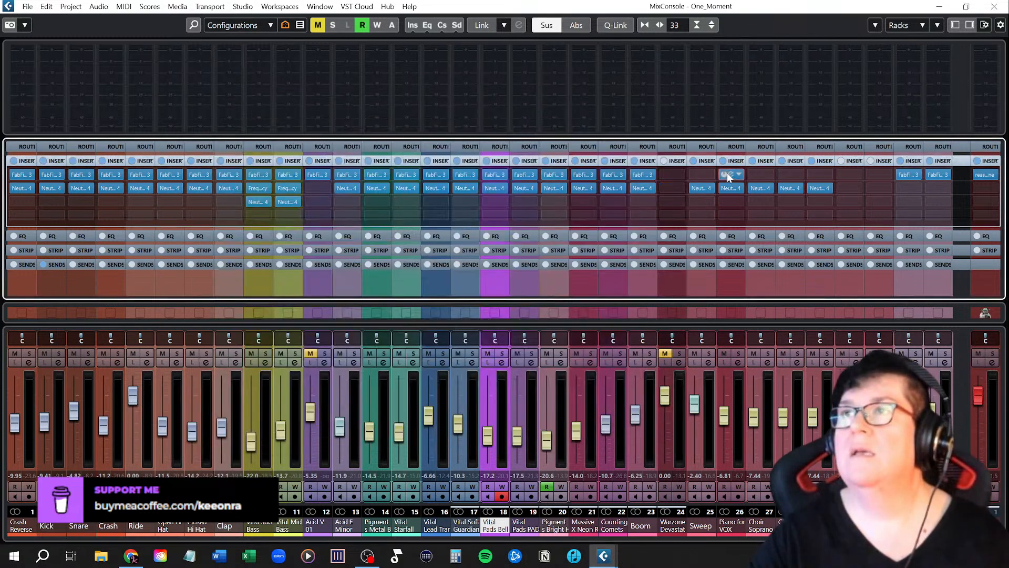
pyautogui.moveTo(728, 173); pyautogui.dragTo(873, 177)
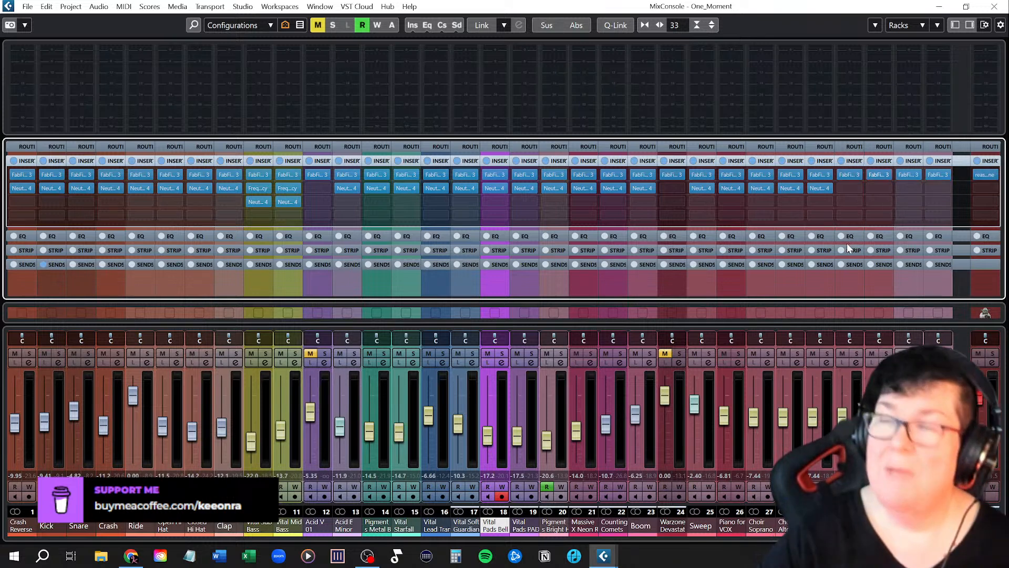
pyautogui.moveTo(674, 173); pyautogui.dragTo(666, 256)
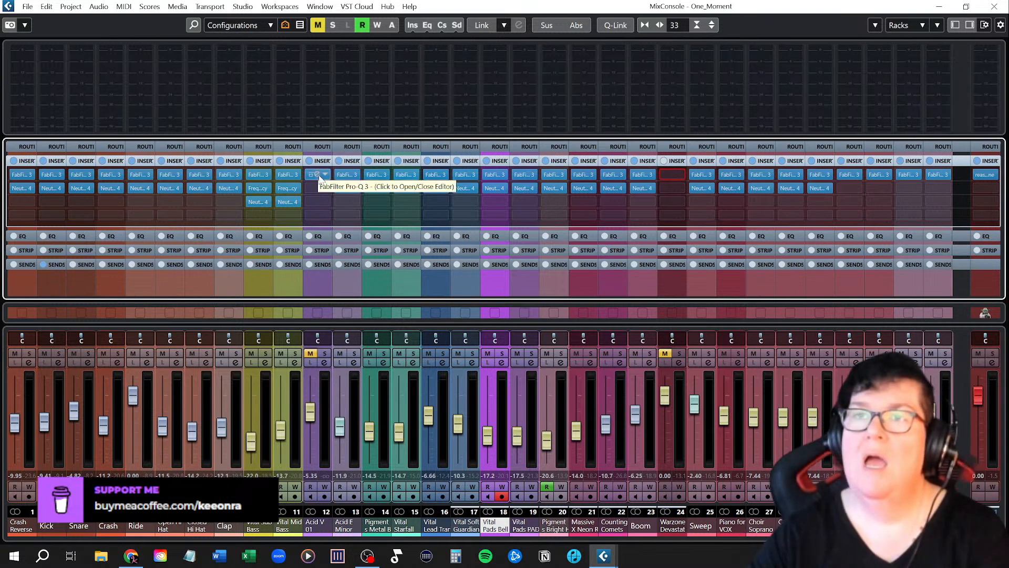
pyautogui.moveTo(317, 175); pyautogui.dragTo(704, 207)
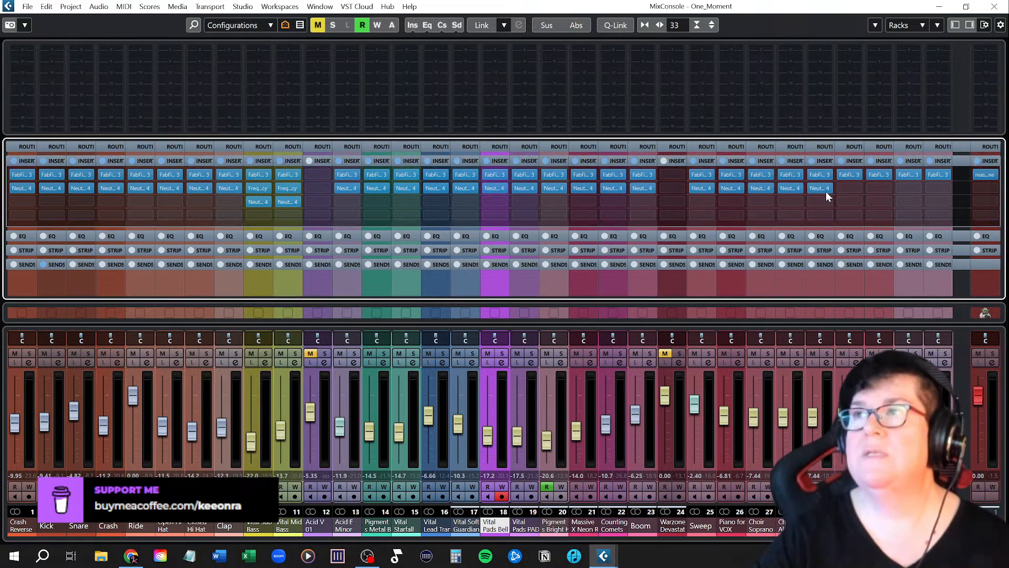
# Step: Copy Neutron 4 to the remaining channels at the end of the mixer, and close the full MixConsole
pyautogui.moveTo(819, 188); pyautogui.dragTo(875, 186)
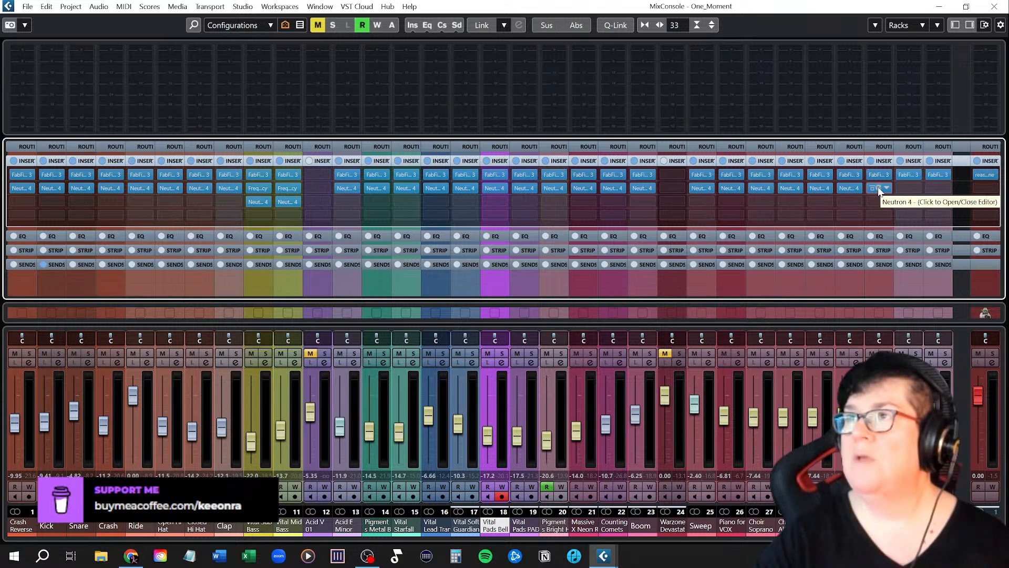
pyautogui.click(878, 188)
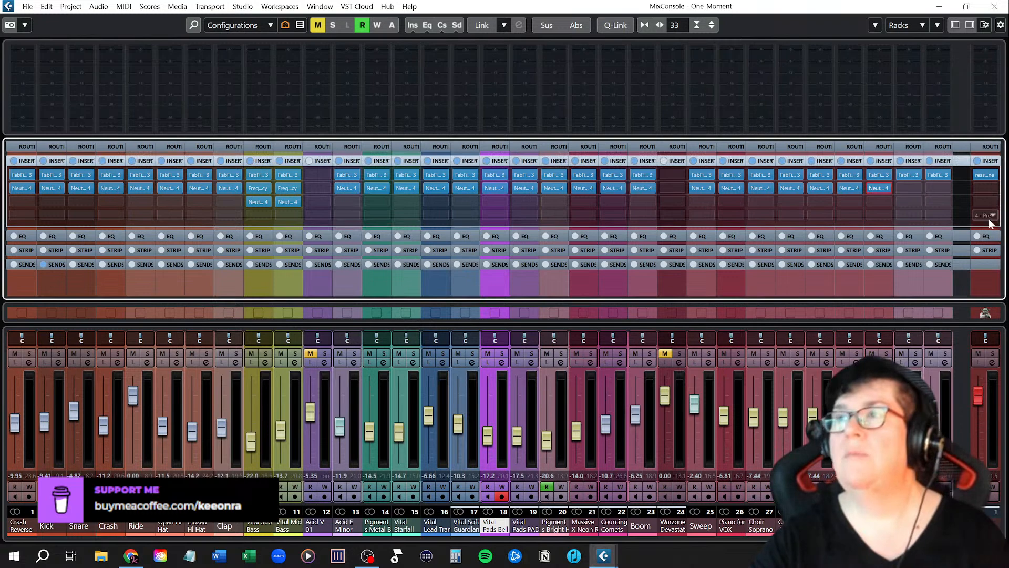
pyautogui.press('Delete')
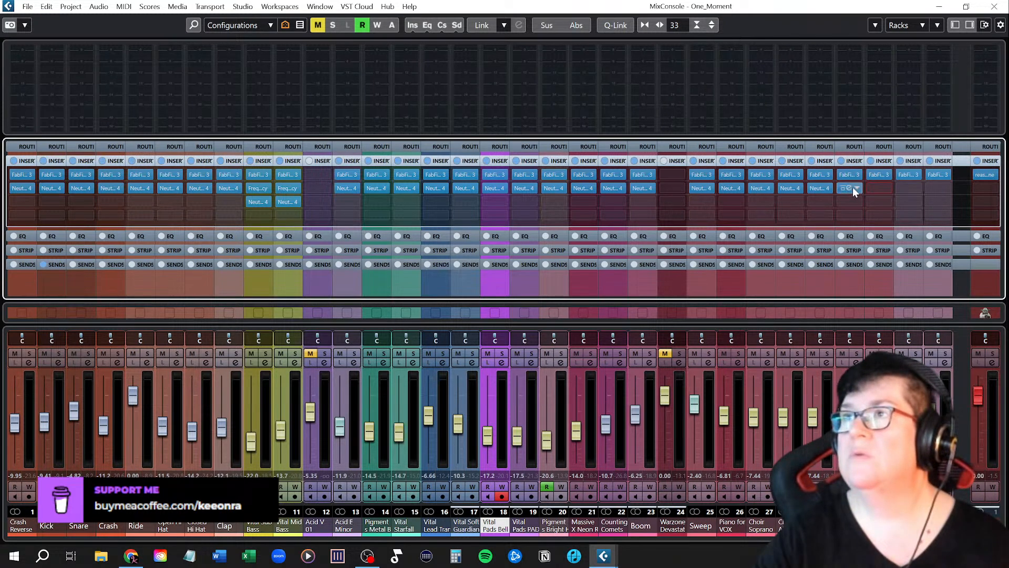
pyautogui.moveTo(850, 187); pyautogui.dragTo(901, 187)
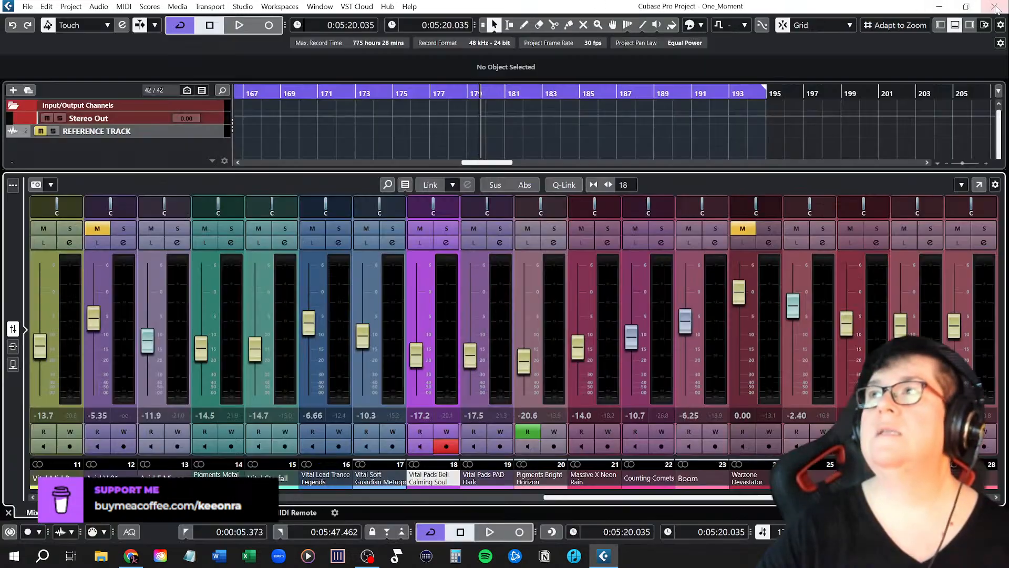
pyautogui.click(994, 6)
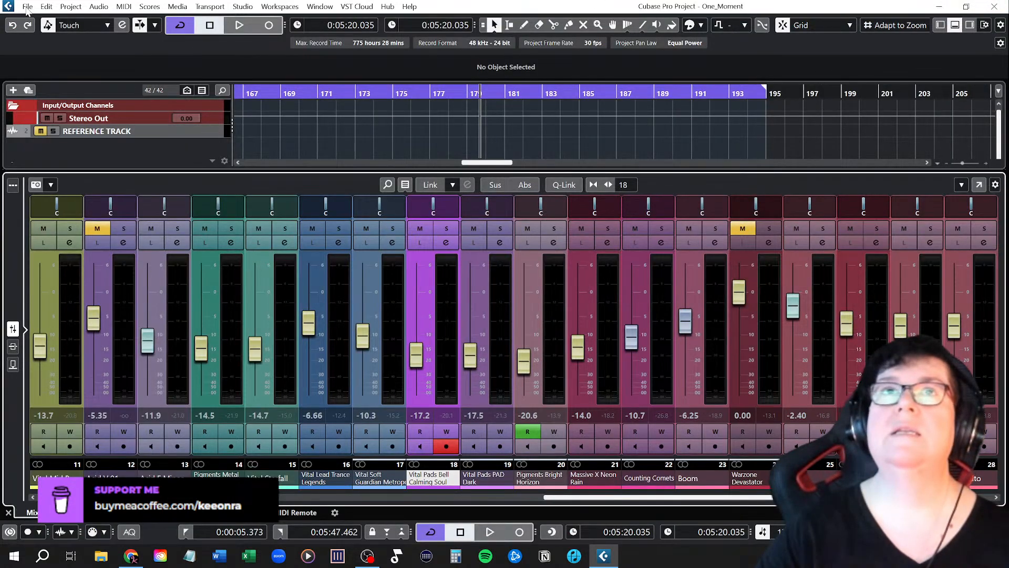
# Step: Display the inserts in the project window's mixer, and enlarge the track area to show the whole arrangement
pyautogui.click(28, 6)
pyautogui.press('Escape')
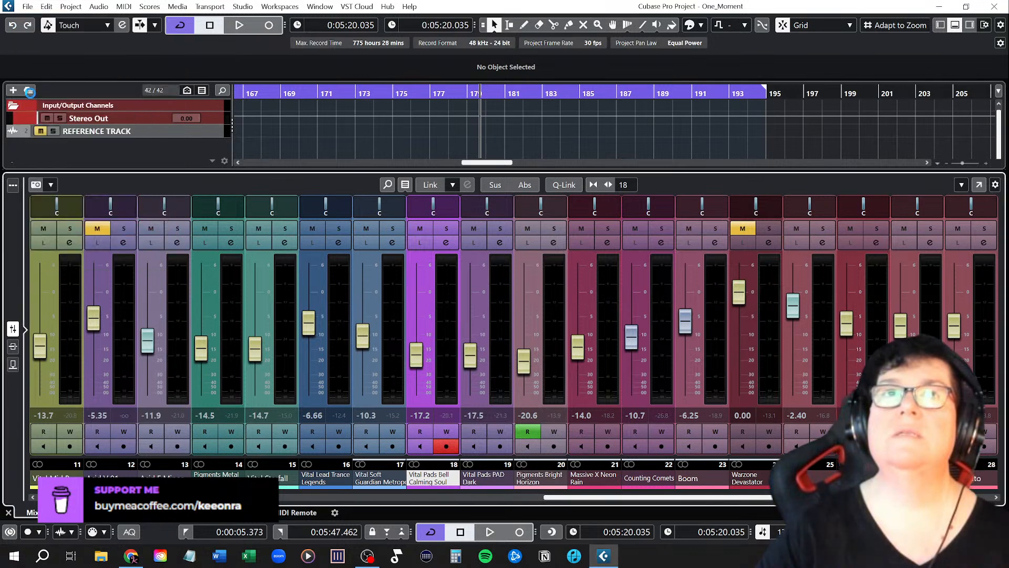
pyautogui.click(13, 346)
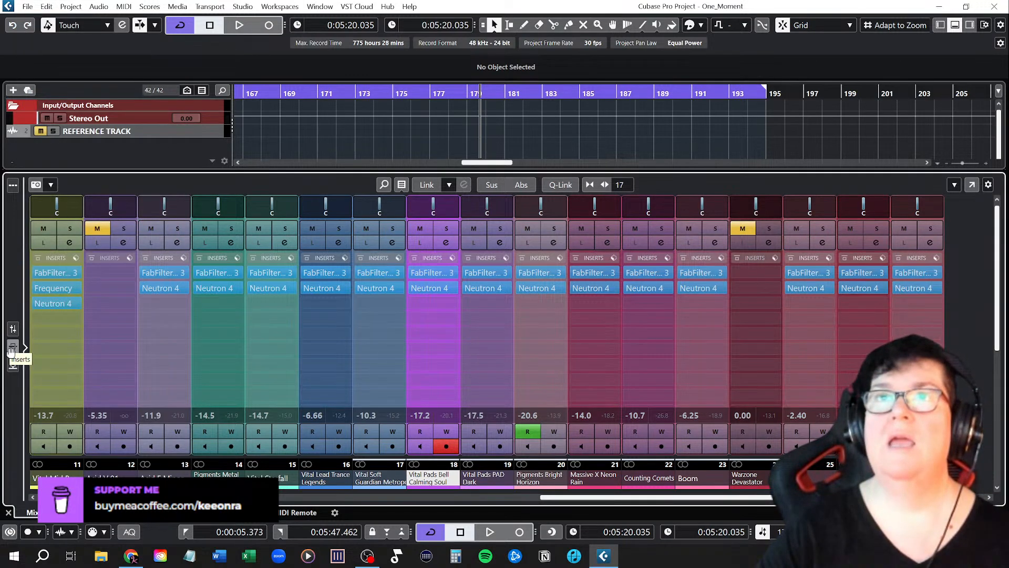
pyautogui.moveTo(498, 172); pyautogui.dragTo(500, 254)
pyautogui.moveTo(216, 173); pyautogui.dragTo(215, 147)
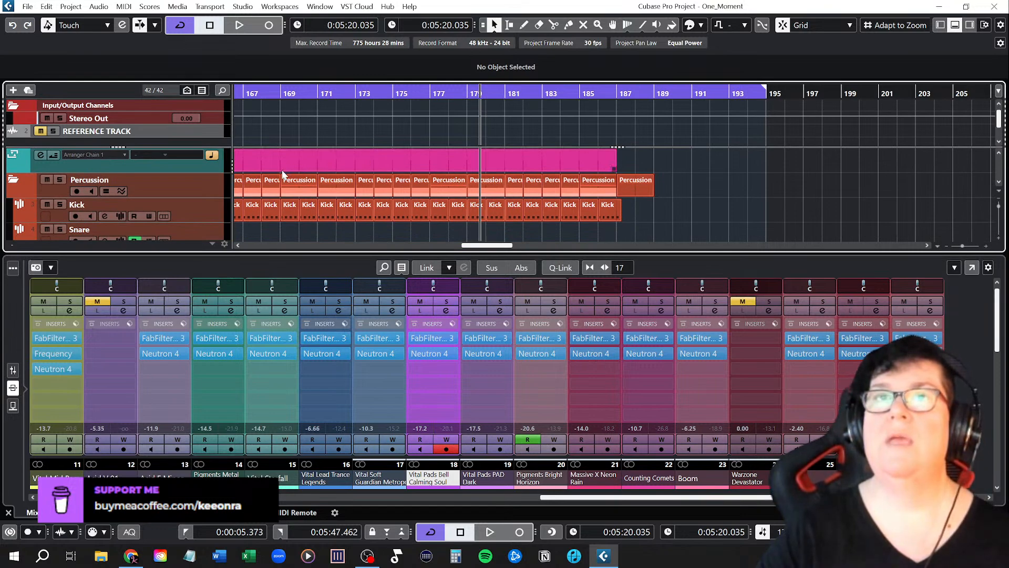
pyautogui.scroll(-4, 317, 172)
pyautogui.hotkey('shift', 'f')
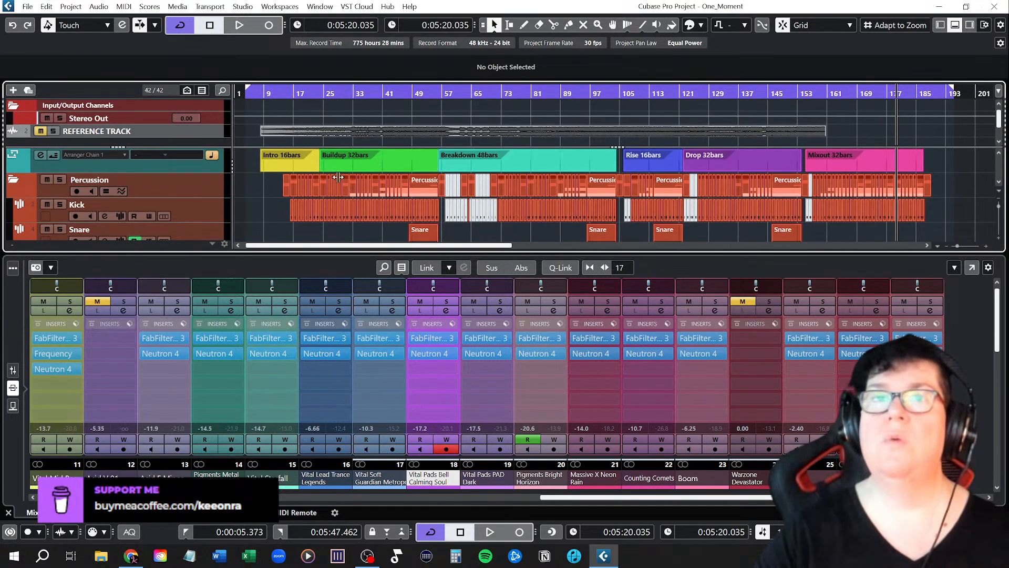
# Step: Narrow the mixer's channel strips until 32 channels fit, starting from the Crash Reverse channel
pyautogui.click(589, 267)
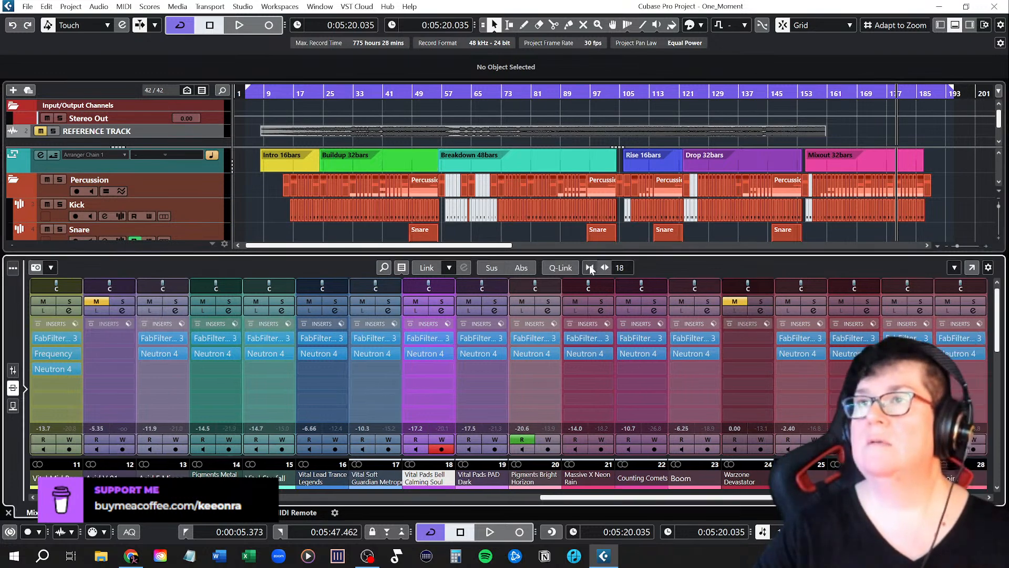
pyautogui.click(589, 267)
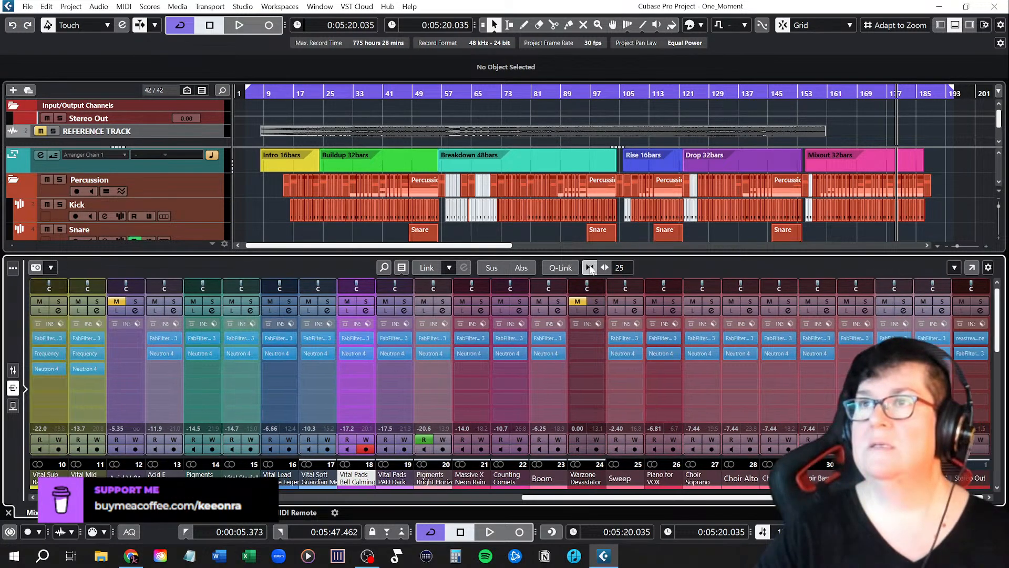
pyautogui.click(590, 267)
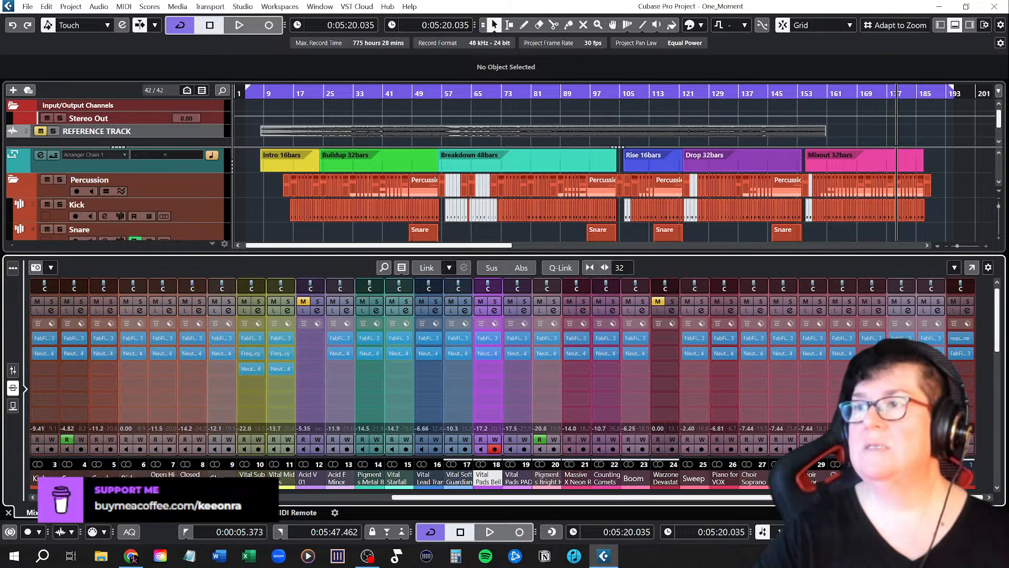
pyautogui.moveTo(847, 497); pyautogui.dragTo(813, 505)
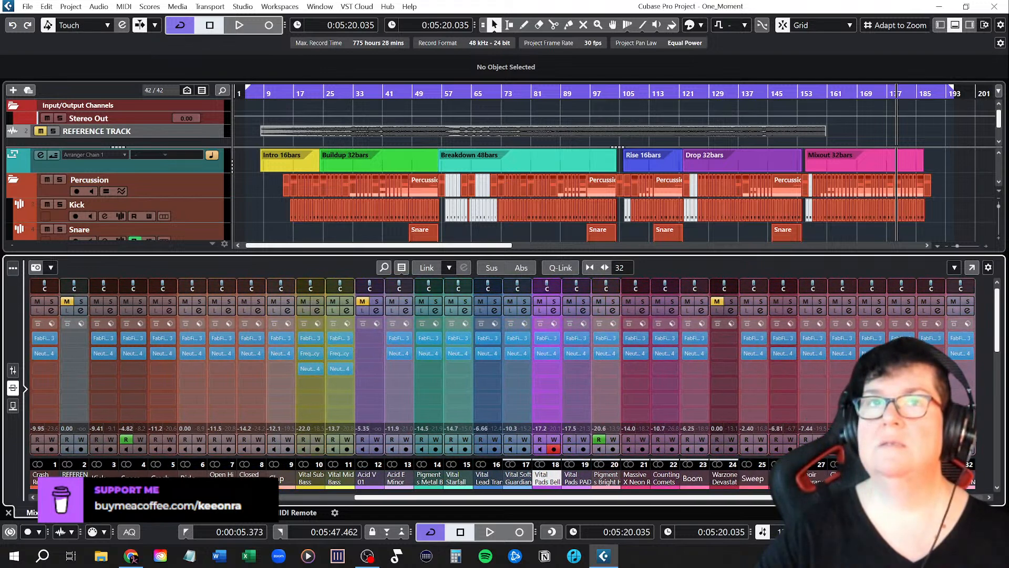
# Step: Examine the track visibility list from the input/output channels to the FX and vocal tracks, and hide it
pyautogui.click(940, 25)
pyautogui.click(63, 514)
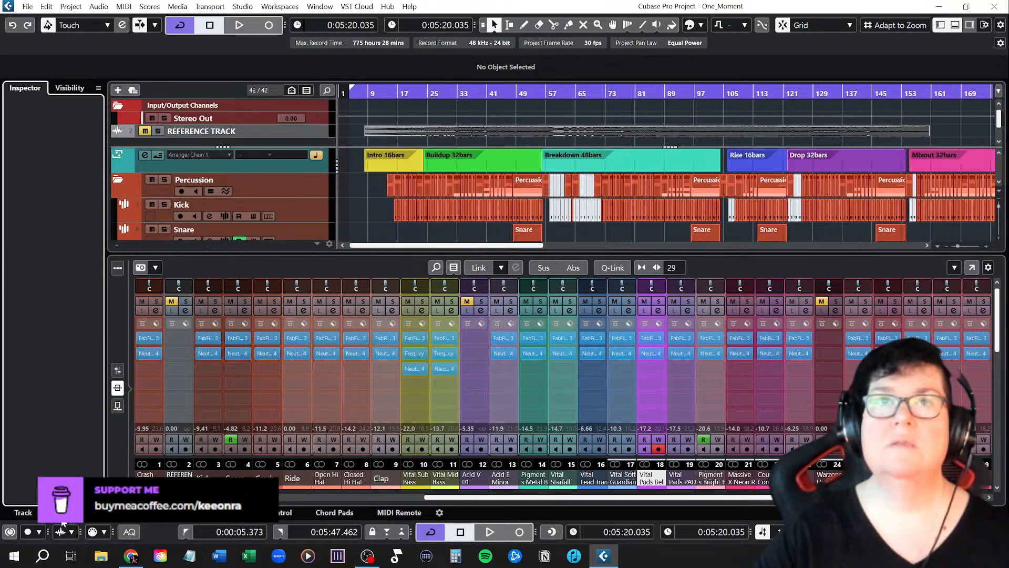
pyautogui.click(70, 87)
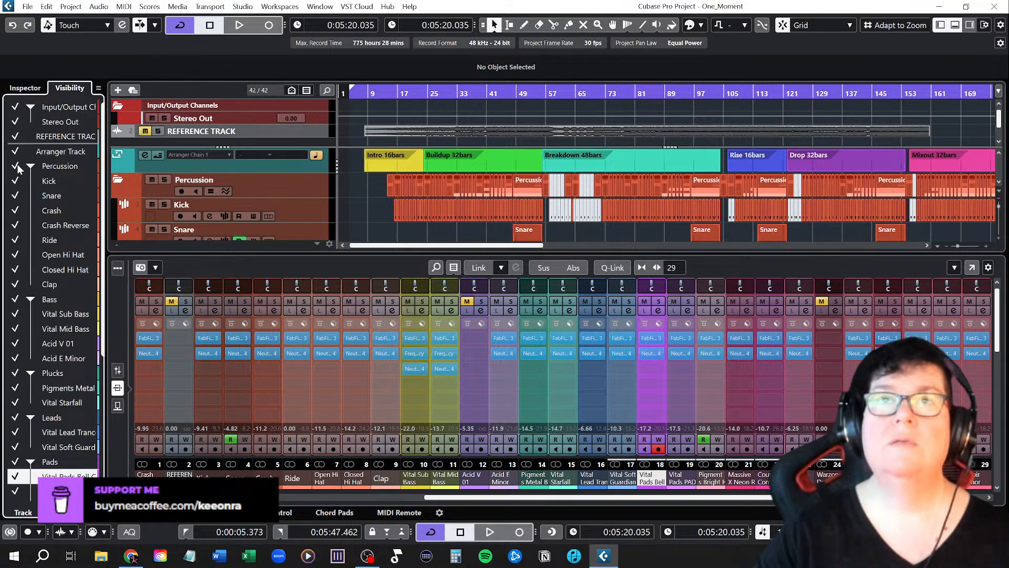
pyautogui.click(16, 108)
pyautogui.click(17, 107)
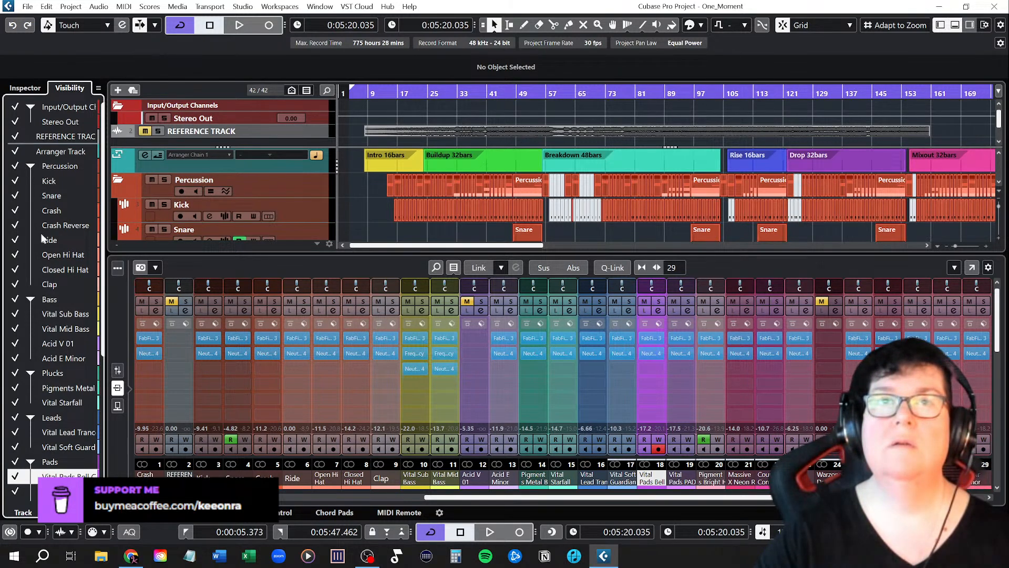
pyautogui.scroll(-5, 45, 238)
pyautogui.scroll(2, 45, 237)
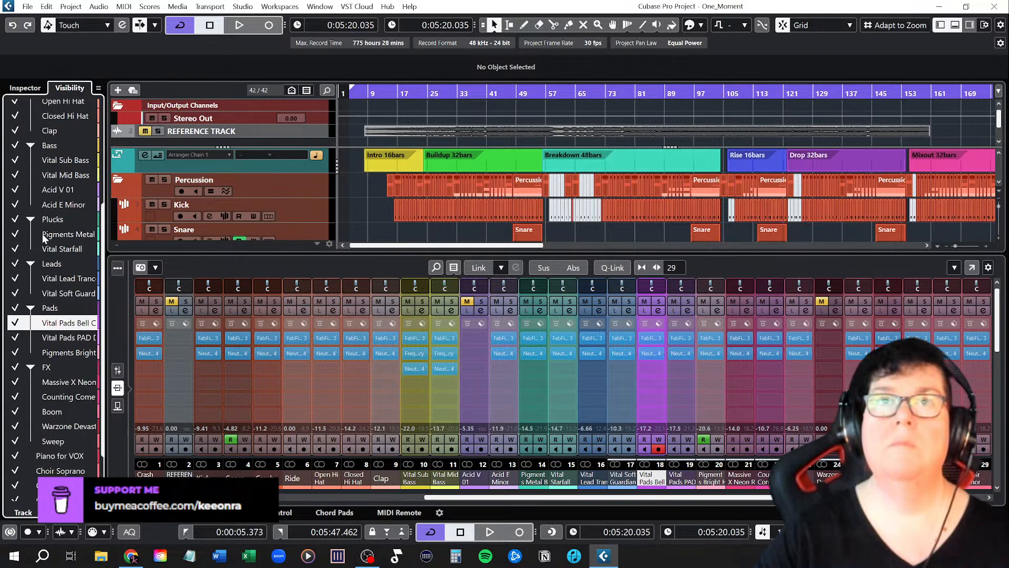
pyautogui.scroll(3, 45, 238)
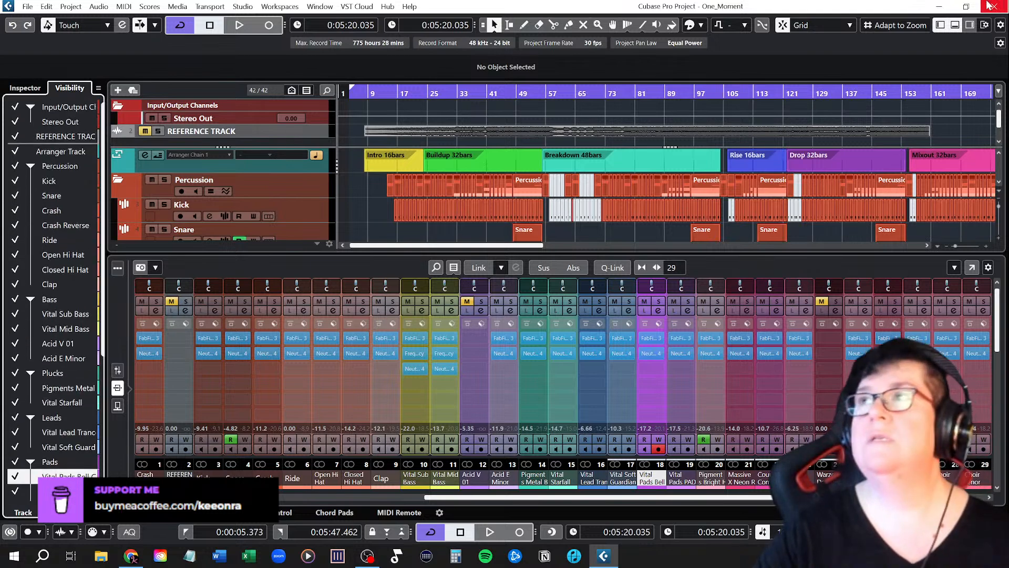
pyautogui.click(940, 25)
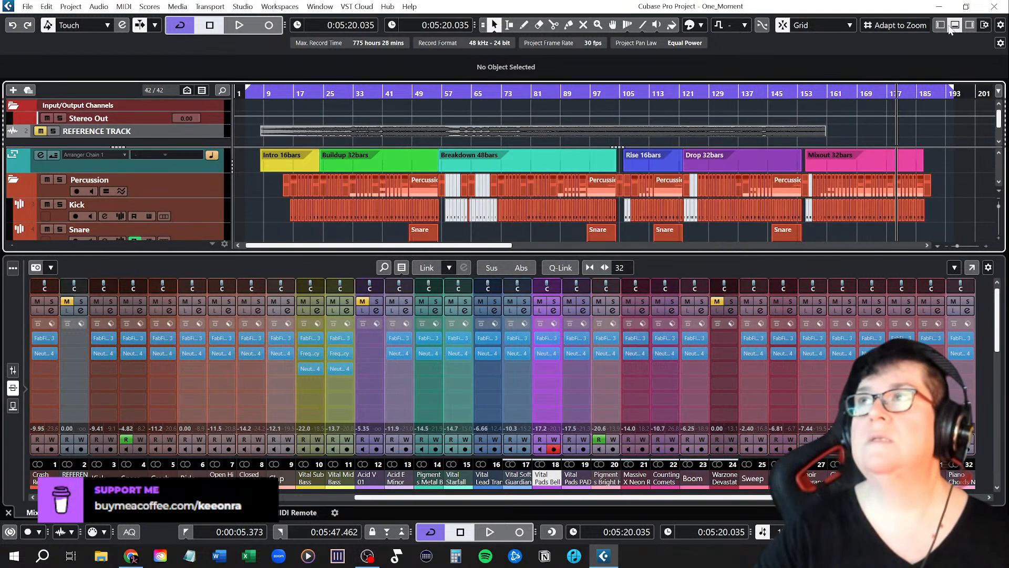
# Step: Place the playback position at the start of the first Snare part, and open the Snare channel's Neutron 4 editor
pyautogui.moveTo(461, 498); pyautogui.dragTo(491, 508)
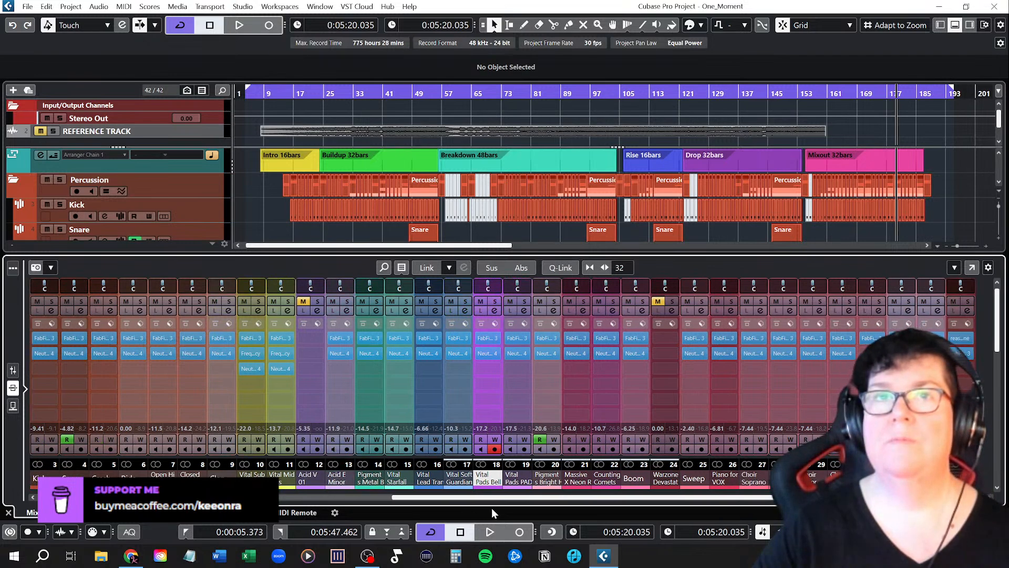
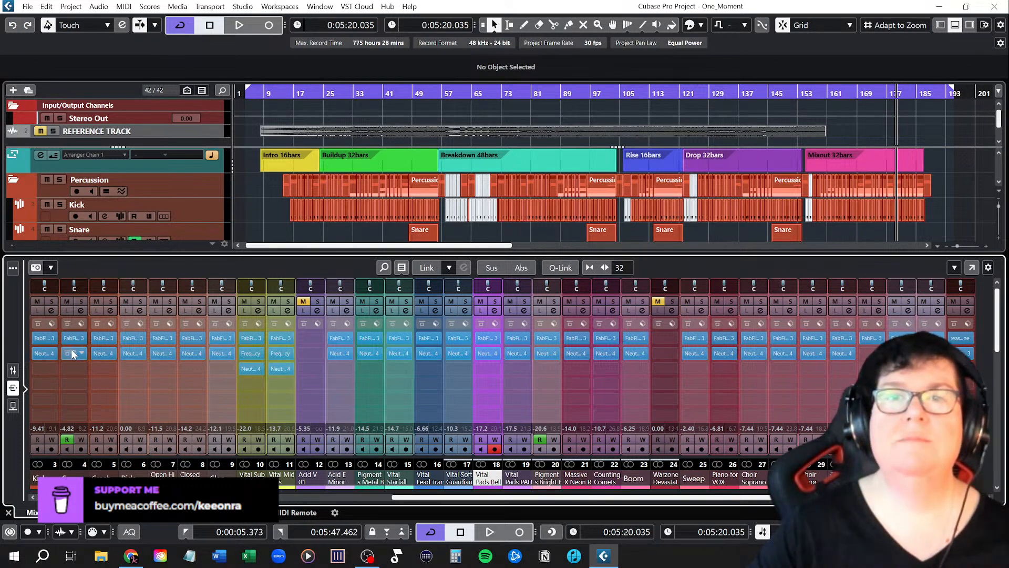
pyautogui.click(409, 92)
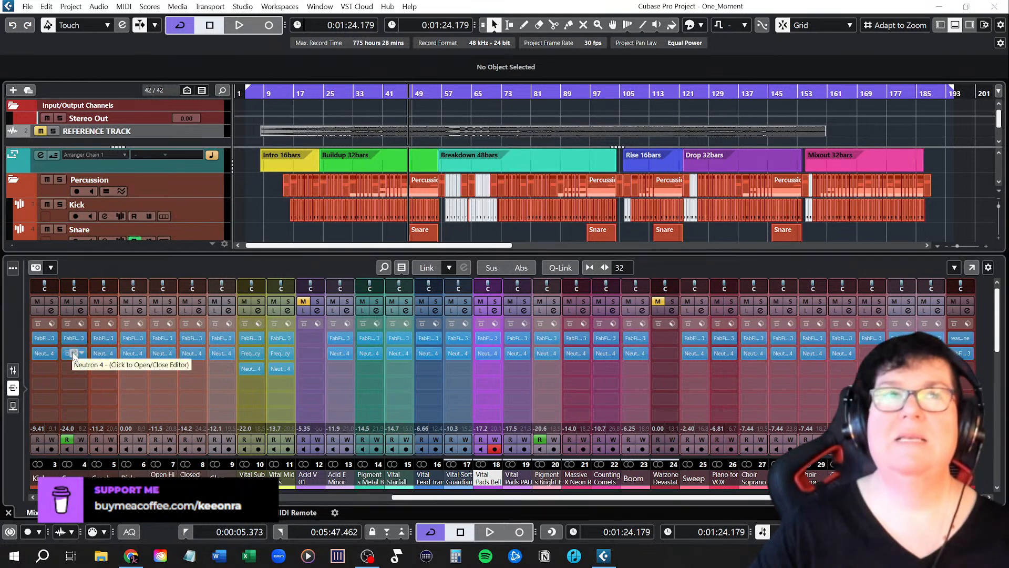
pyautogui.click(133, 353)
pyautogui.moveTo(594, 169); pyautogui.dragTo(671, 182)
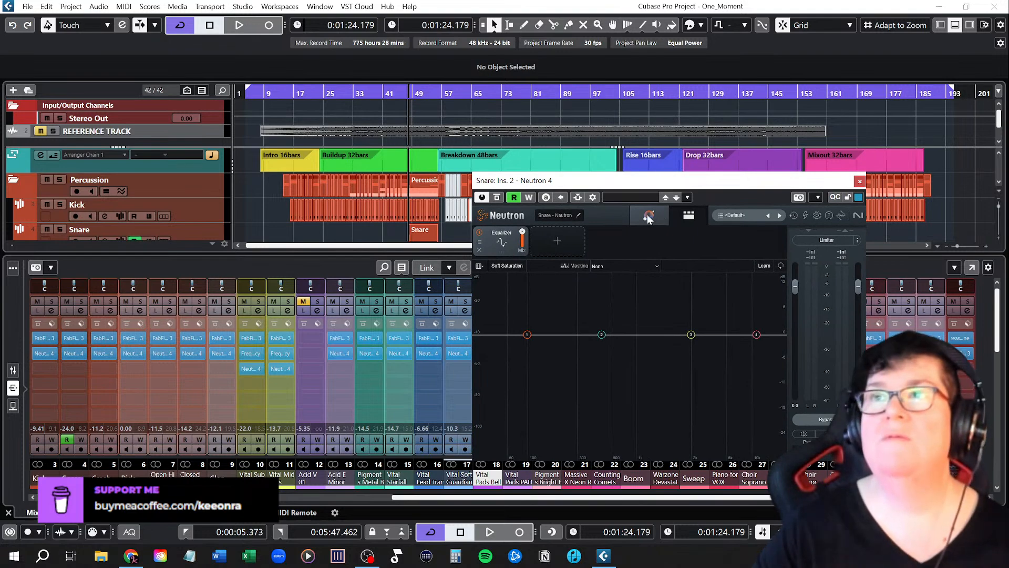
pyautogui.moveTo(646, 185); pyautogui.dragTo(621, 181)
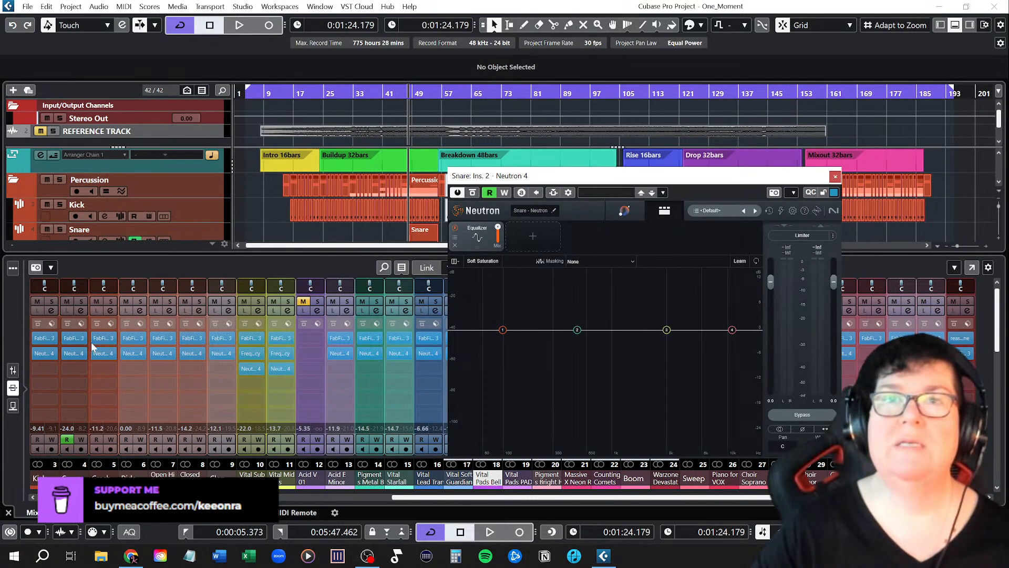
# Step: Solo the Snare channel and run Neutron's assistant on it by playing the first Snare part
pyautogui.click(82, 302)
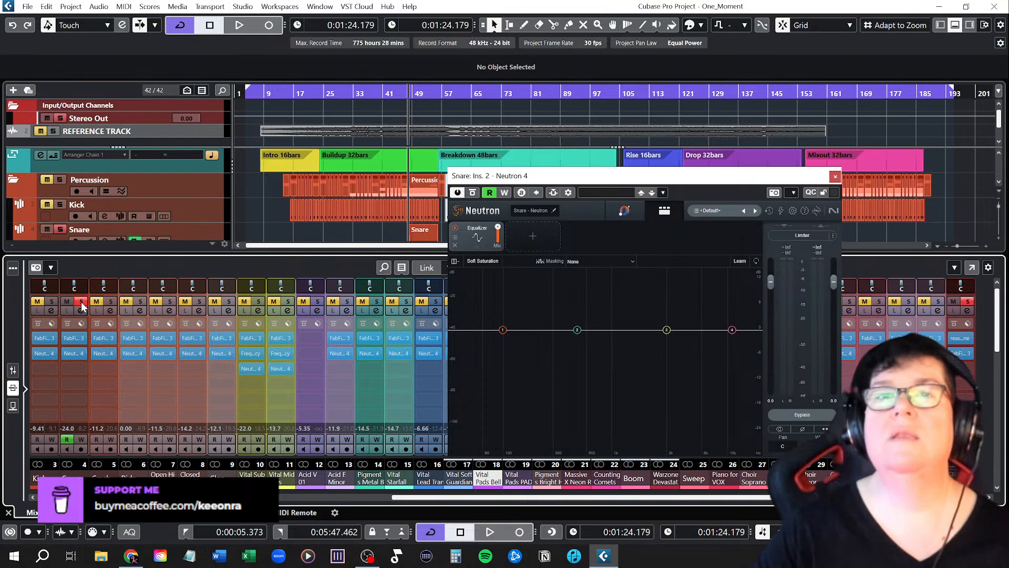
pyautogui.click(632, 215)
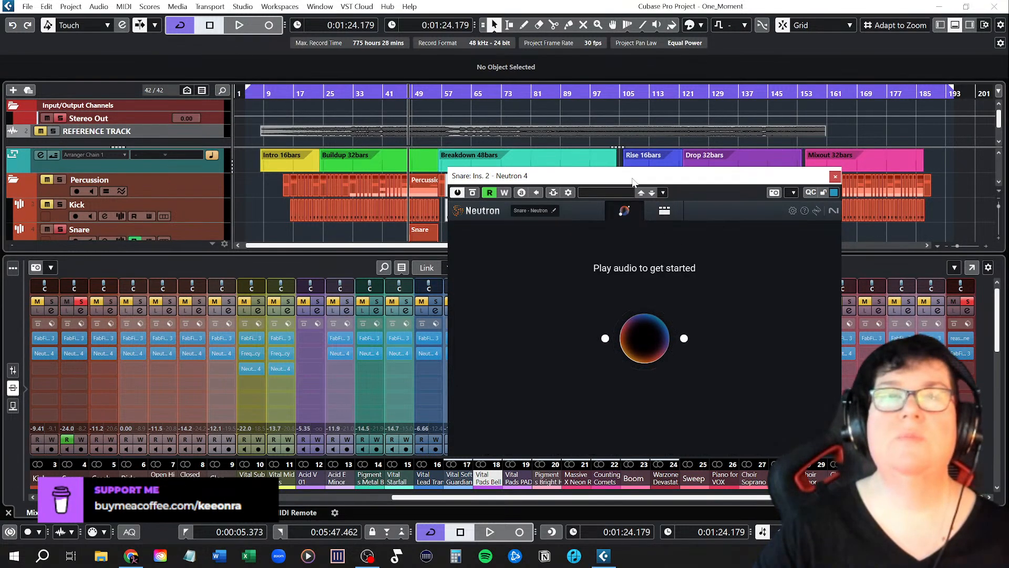
pyautogui.press('space')
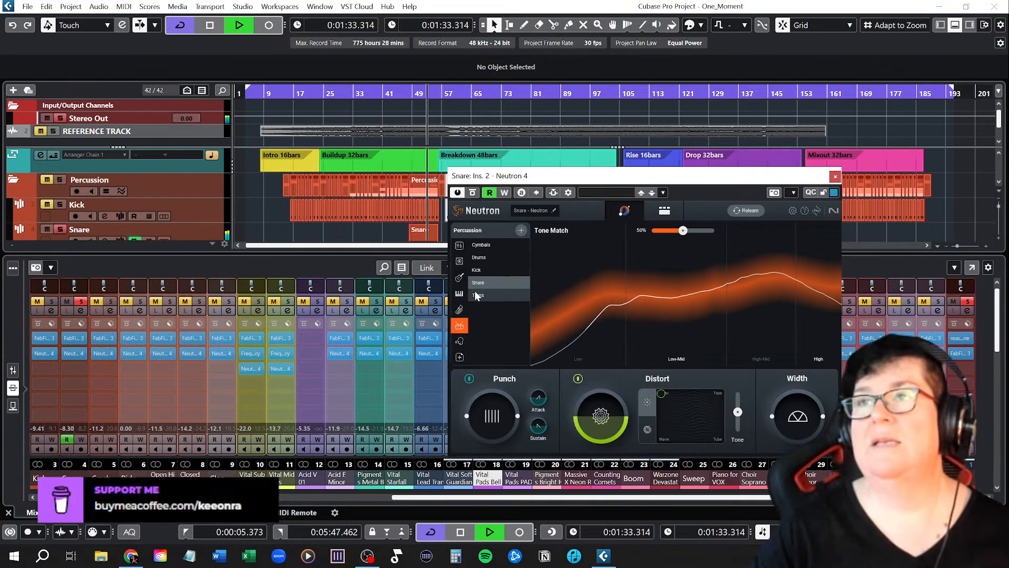
# Step: Show Neutron's detailed module view and replay the Snare part with Neutron bypassed and enabled to compare the sound
pyautogui.click(664, 210)
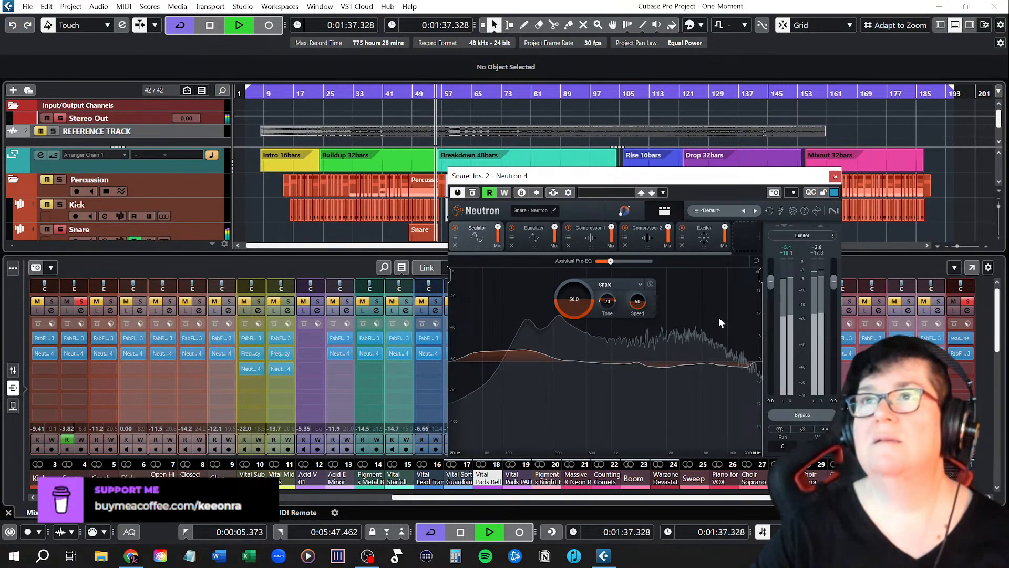
pyautogui.press('space')
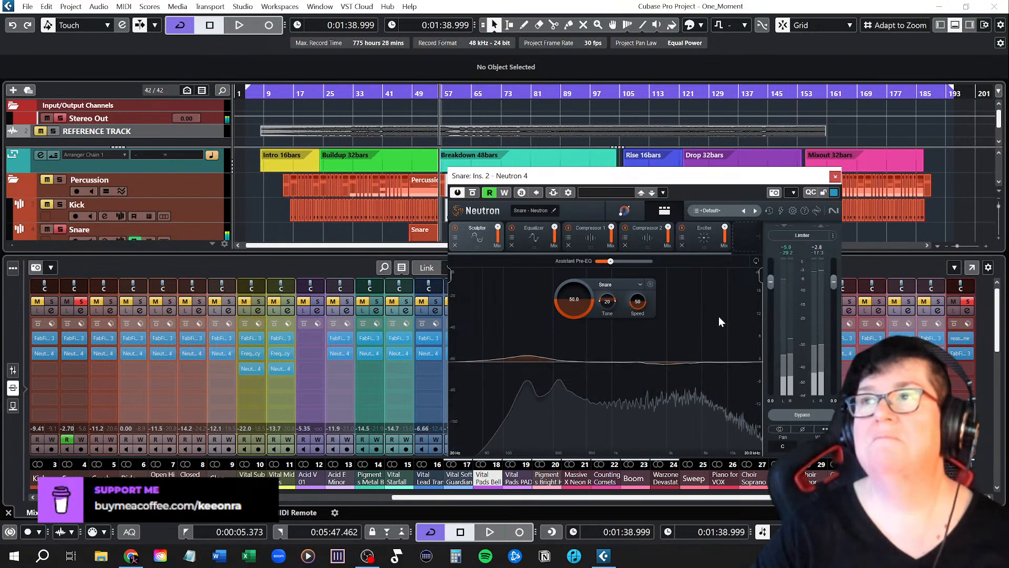
pyautogui.click(405, 94)
pyautogui.press('space')
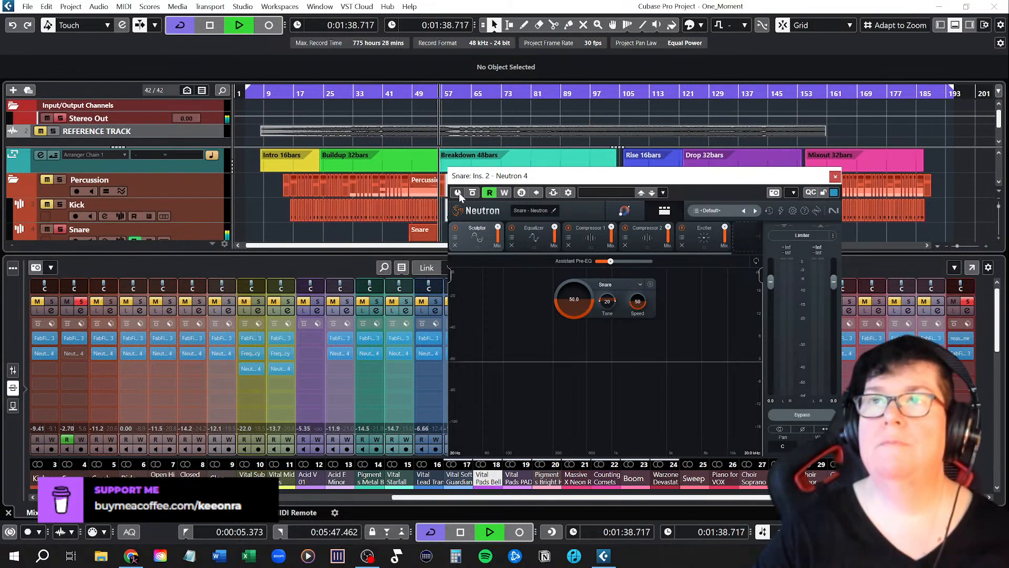
pyautogui.press('space')
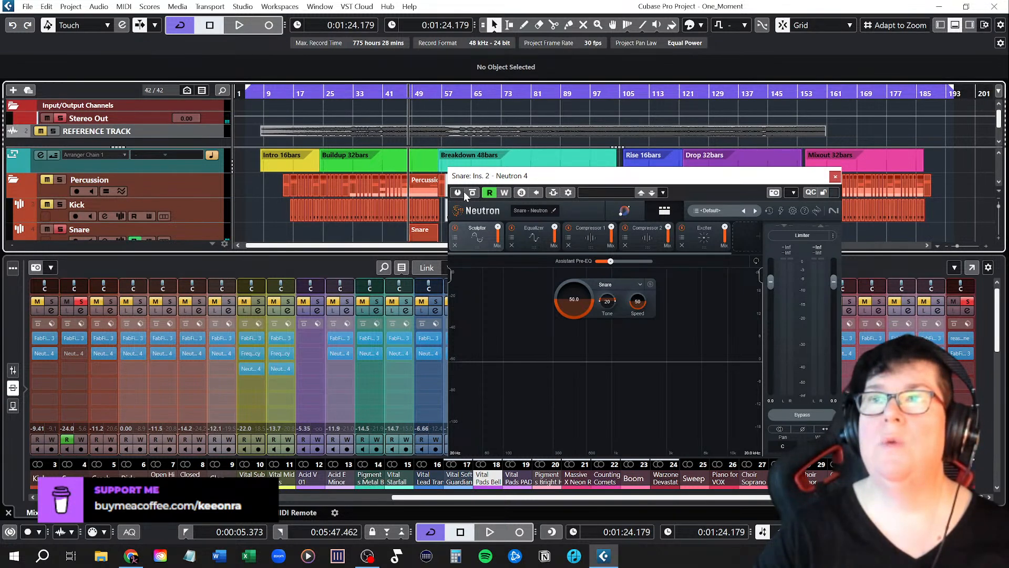
pyautogui.press('space')
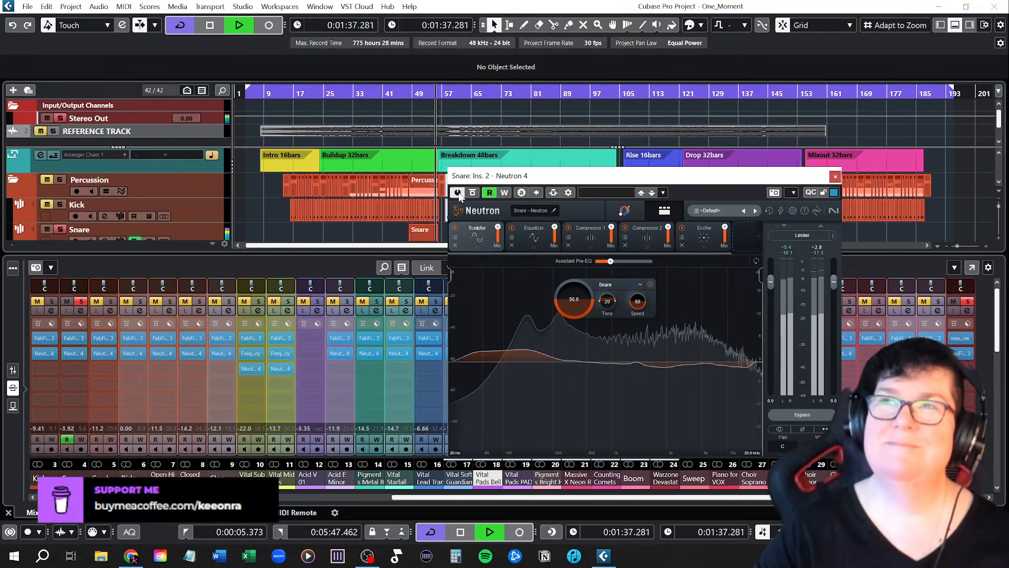
pyautogui.press('space')
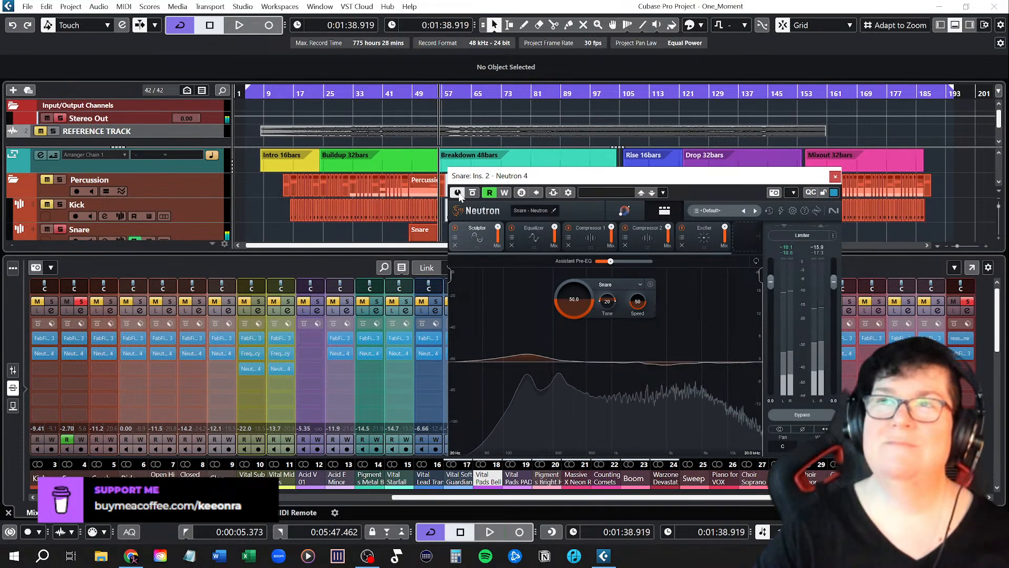
# Step: Examine the Equalizer, Compressor 1, Compressor 2, Exciter and Sculptor modules that the assistant set up for the Snare
pyautogui.click(532, 238)
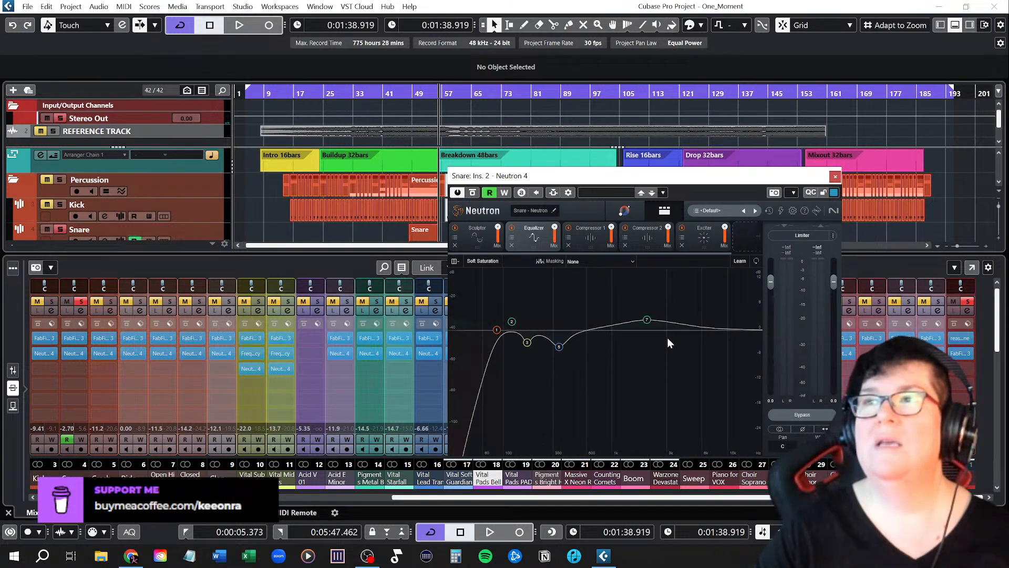
pyautogui.click(586, 237)
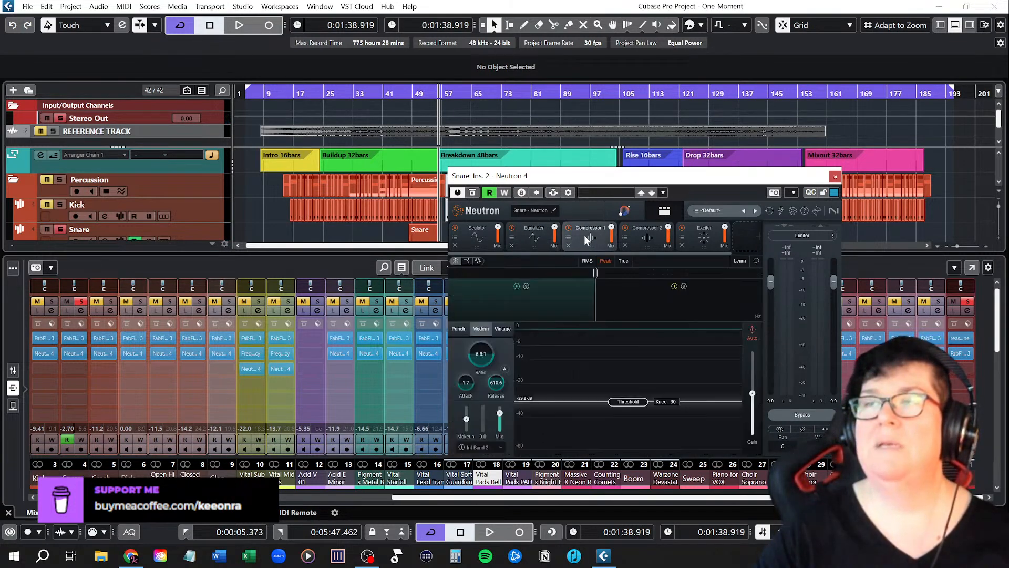
pyautogui.click(642, 238)
pyautogui.click(703, 241)
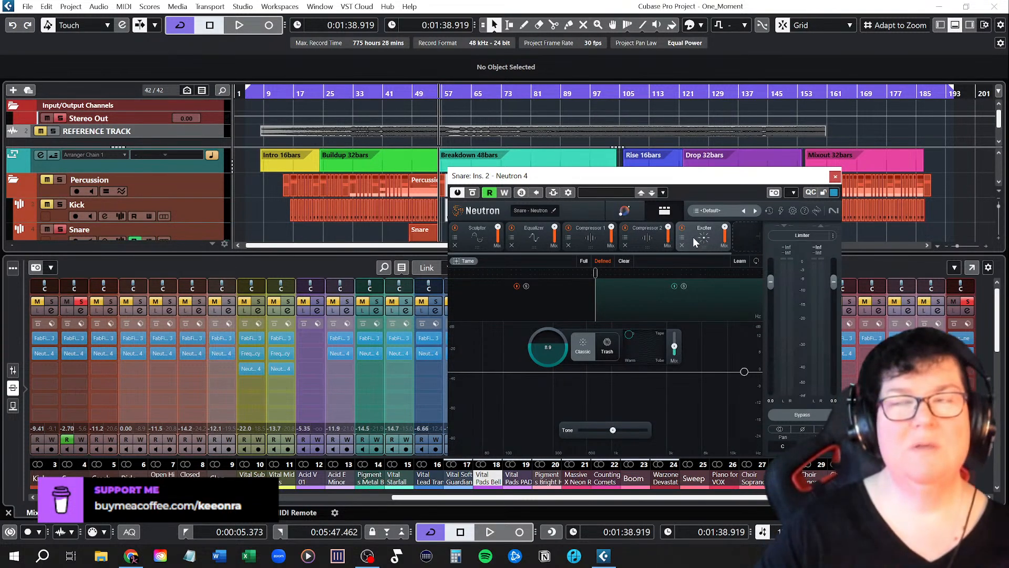
pyautogui.click(478, 235)
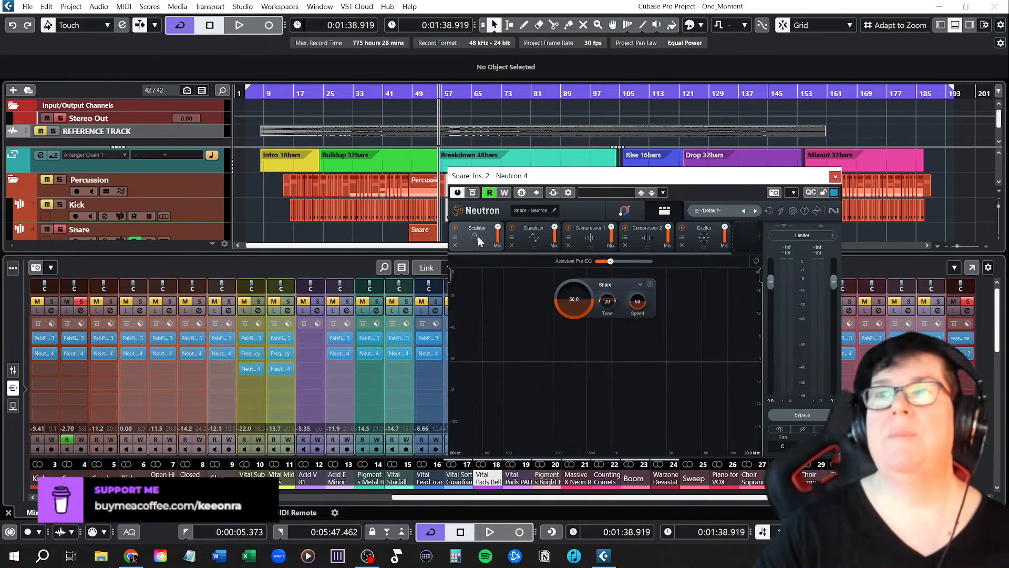
# Step: Replay the first Snare part while examining its Tone Match curve in Neutron's assistant view, and close the editor
pyautogui.click(625, 211)
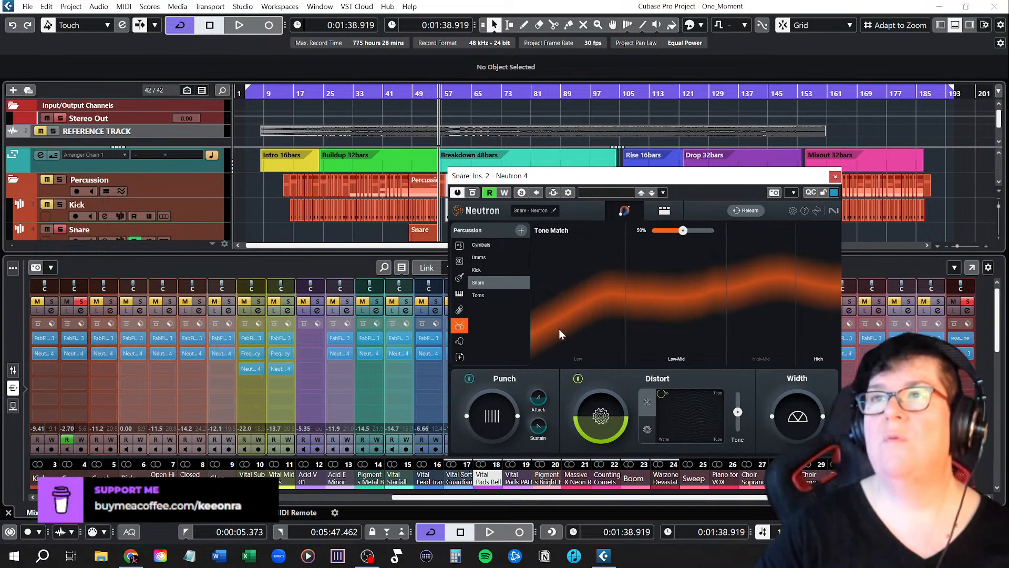
pyautogui.click(409, 94)
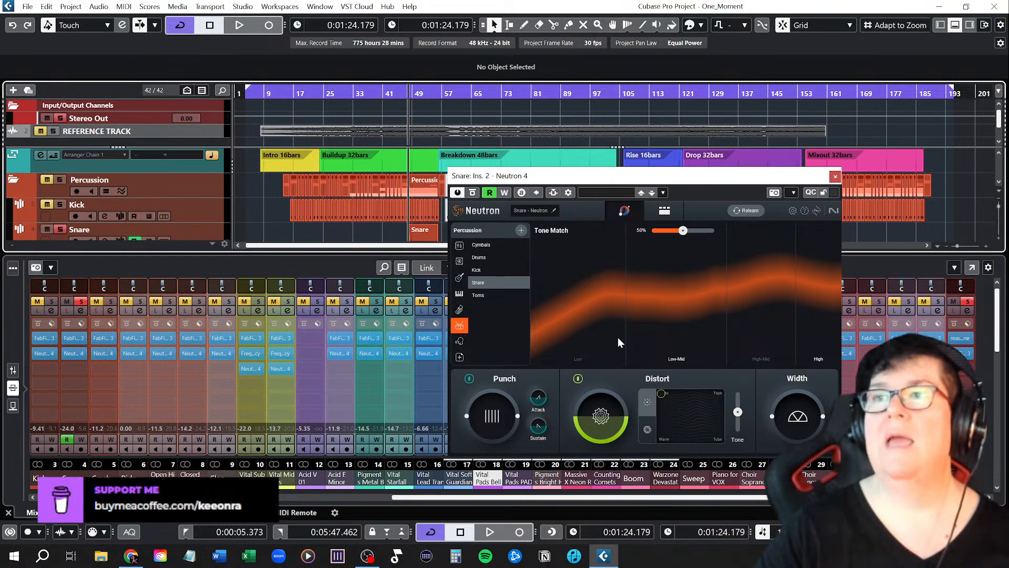
pyautogui.press('space')
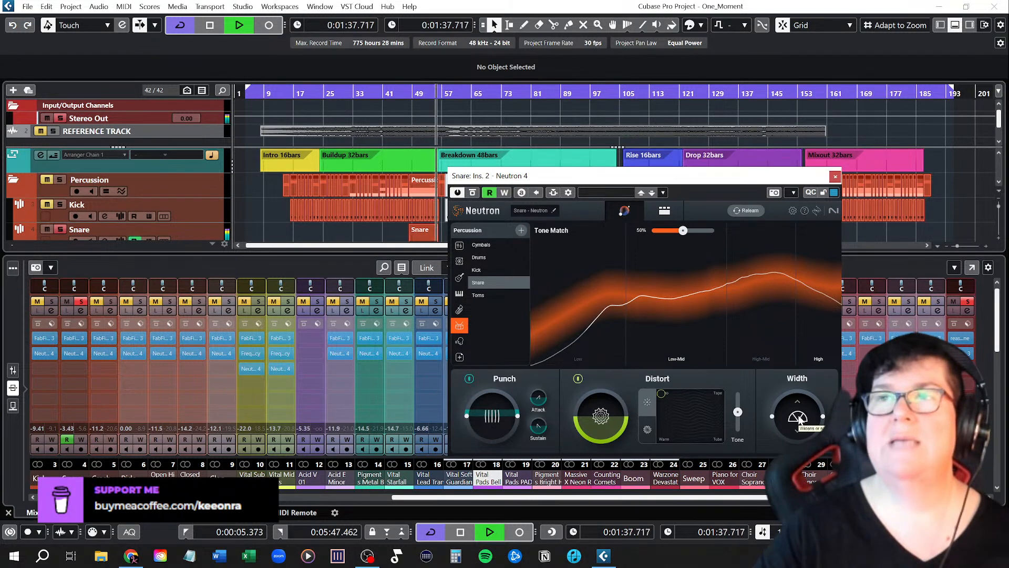
pyautogui.press('space')
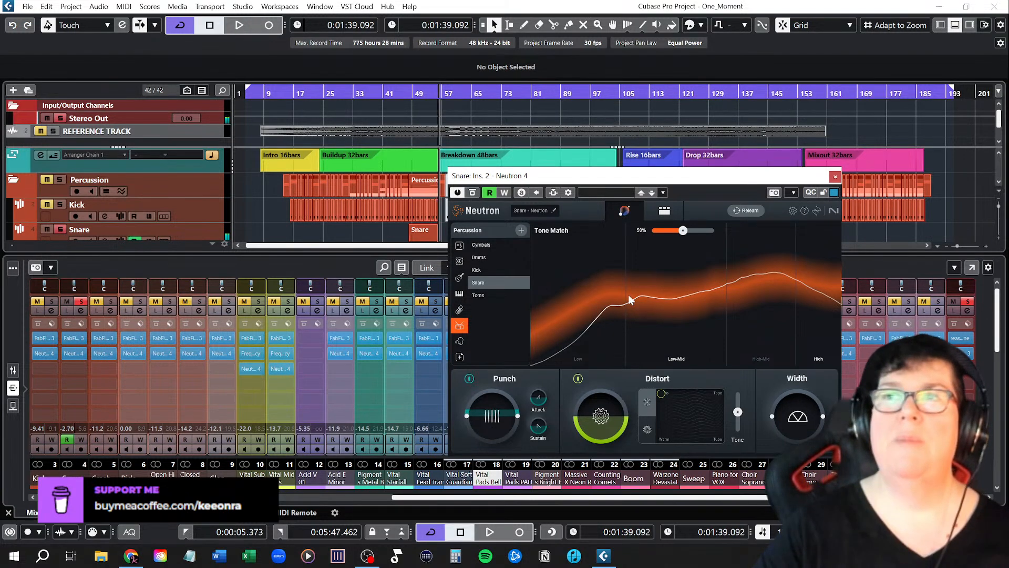
pyautogui.click(835, 177)
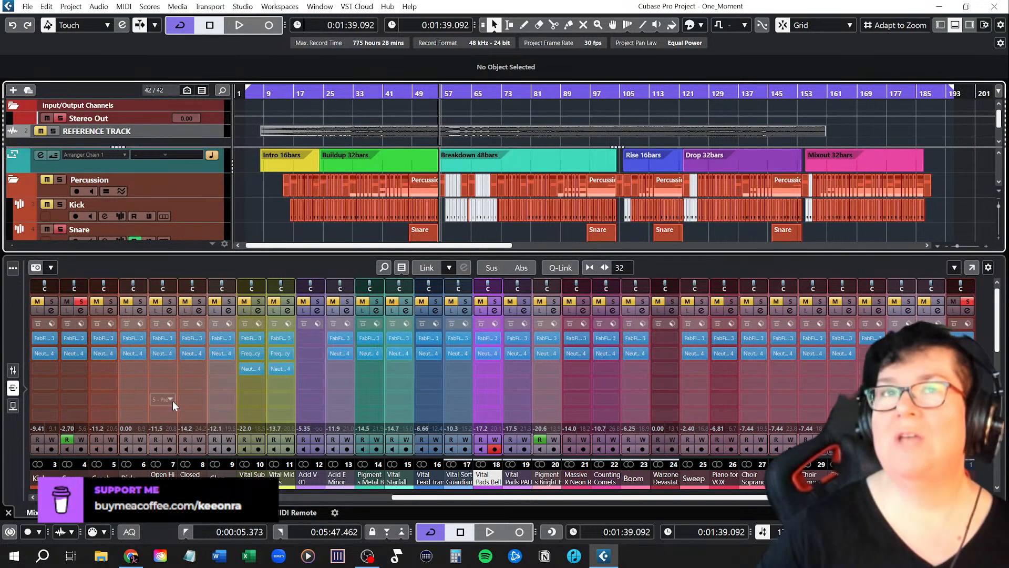
# Step: Move the solo from the Snare to the Crash channel, and open the Crash channel's Neutron 4 editor
pyautogui.click(80, 301)
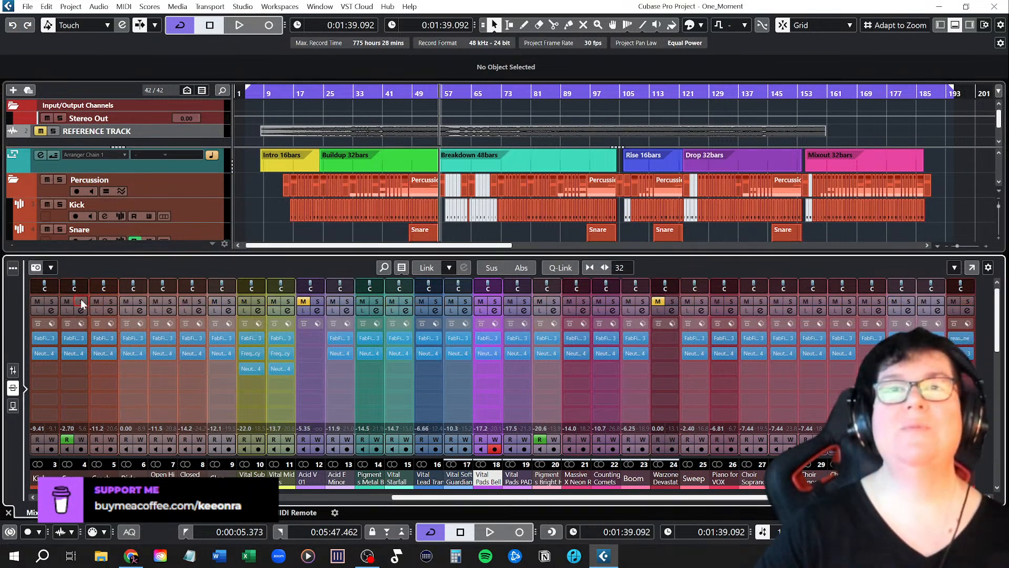
pyautogui.click(111, 301)
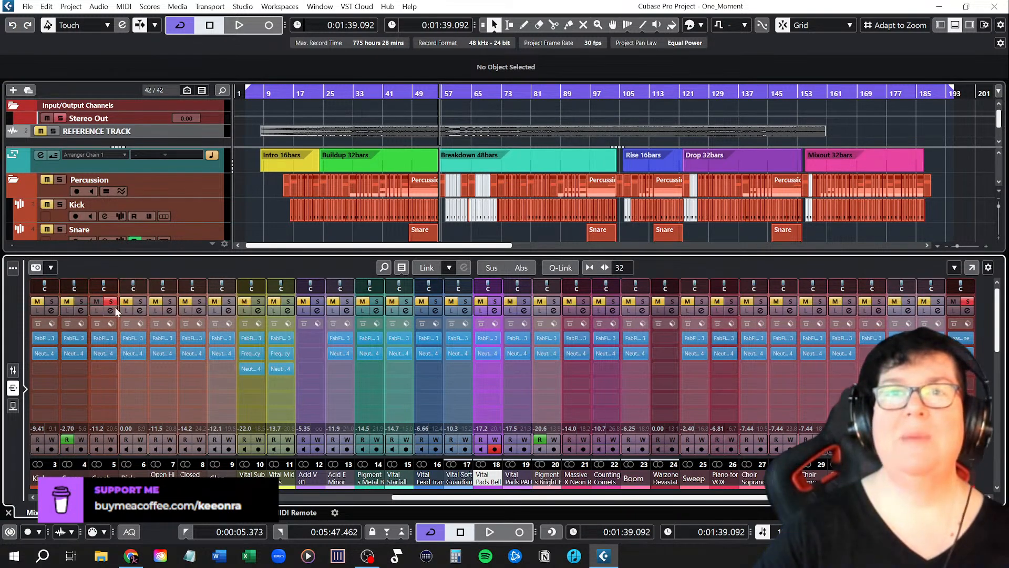
pyautogui.click(106, 353)
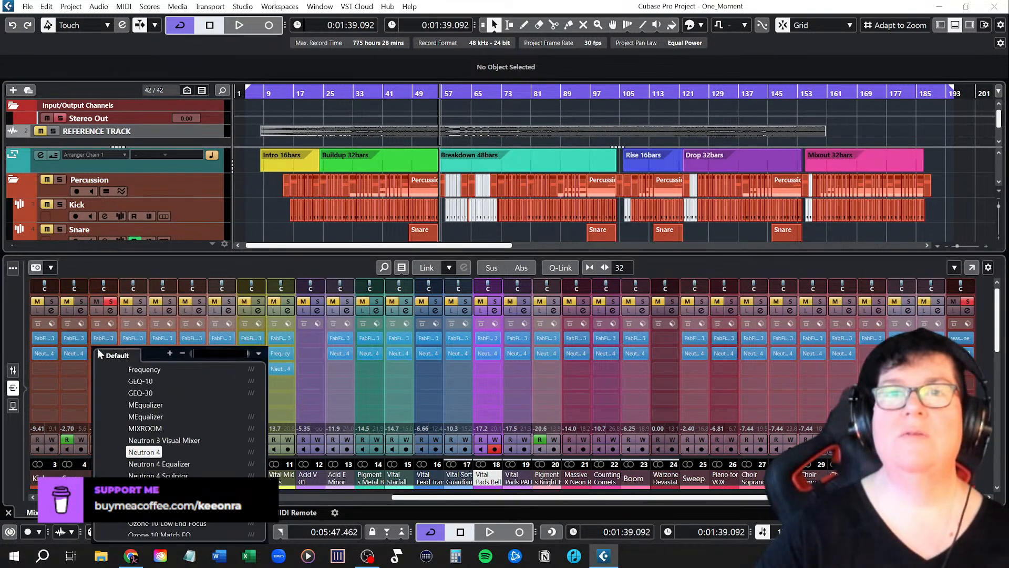
pyautogui.click(90, 367)
pyautogui.click(101, 351)
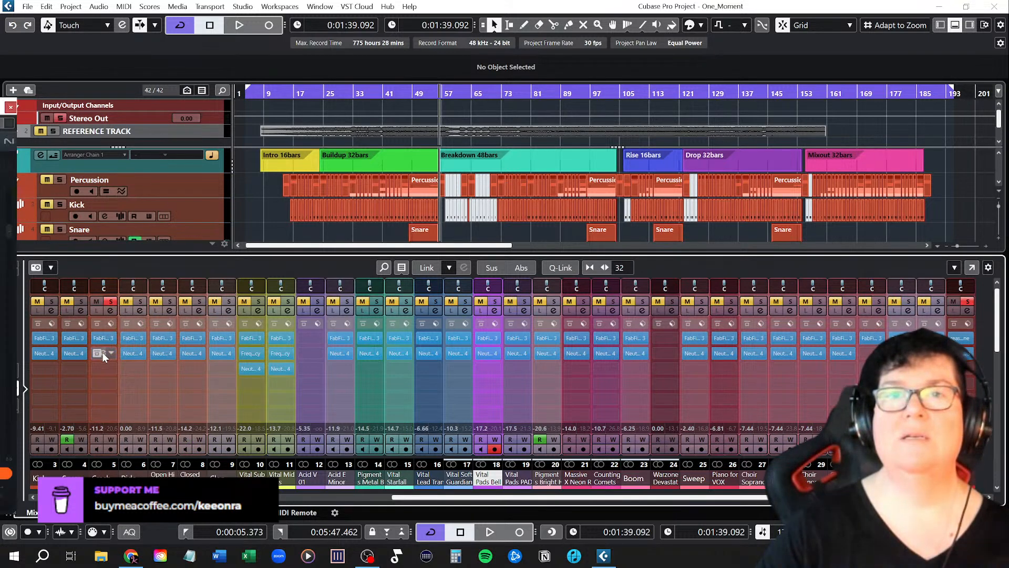
pyautogui.click(97, 354)
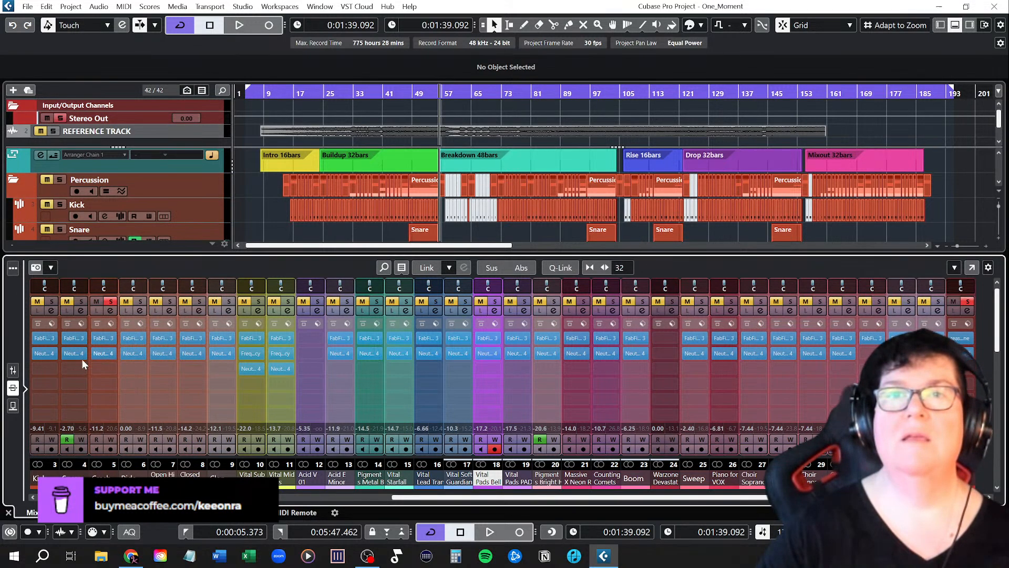
pyautogui.click(103, 353)
pyautogui.moveTo(456, 195); pyautogui.dragTo(807, 234)
# Step: Run Neutron's assistant on the Crash by playing the soloed track from about bar 101
pyautogui.scroll(-1, 429, 182)
pyautogui.scroll(-2, 428, 182)
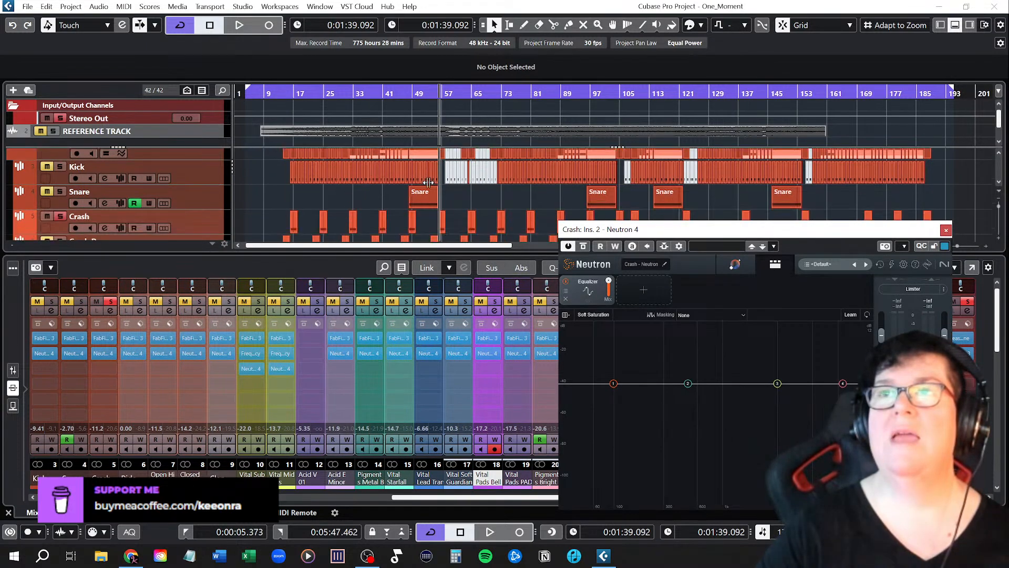
pyautogui.click(406, 92)
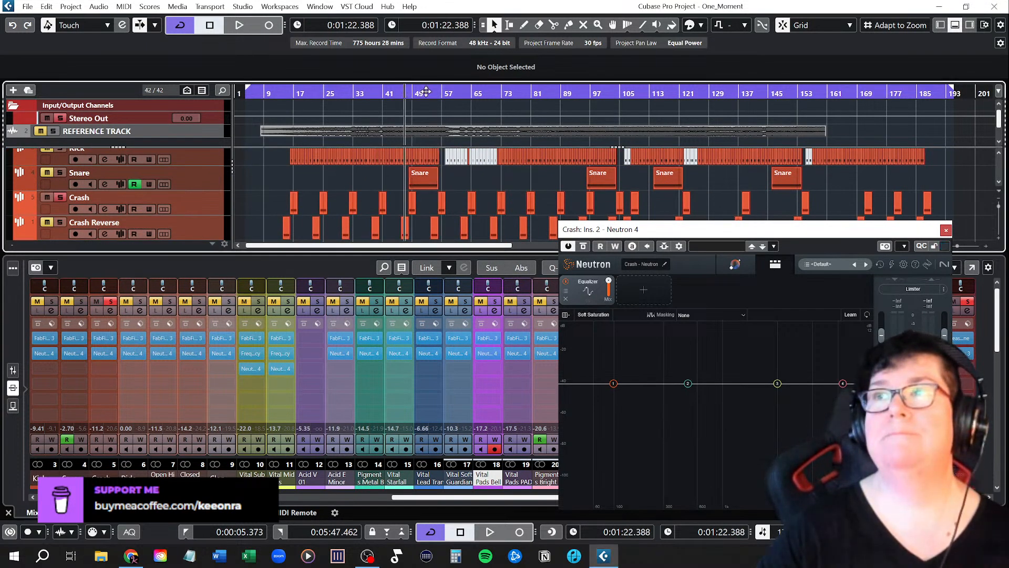
pyautogui.click(614, 93)
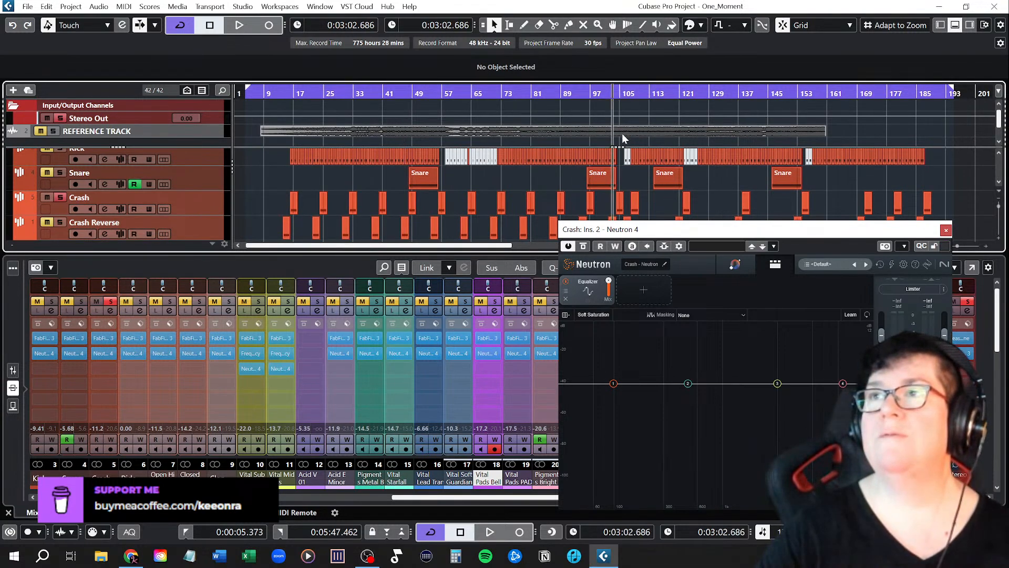
pyautogui.moveTo(693, 234); pyautogui.dragTo(294, 201)
pyautogui.click(349, 231)
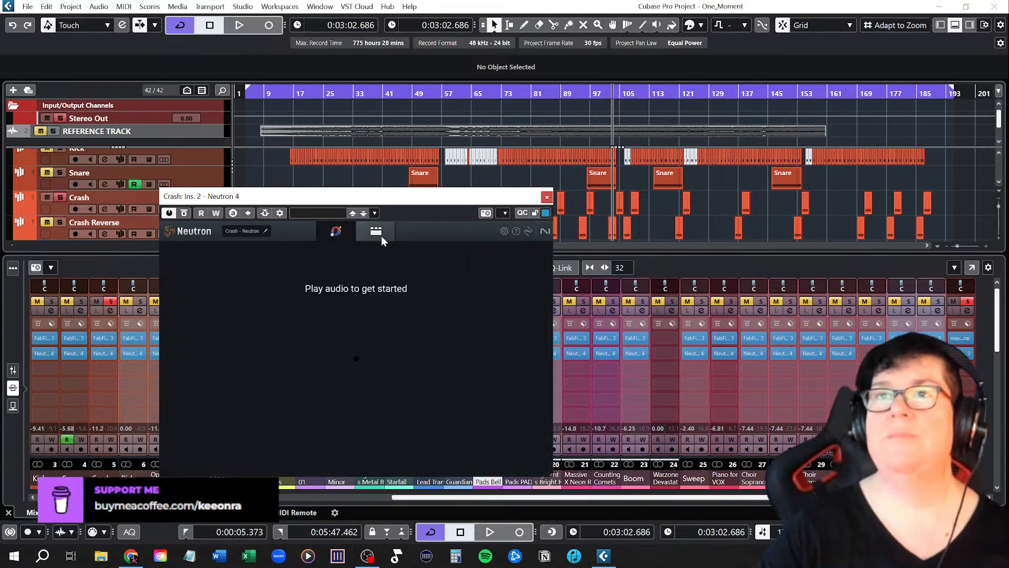
pyautogui.press('space')
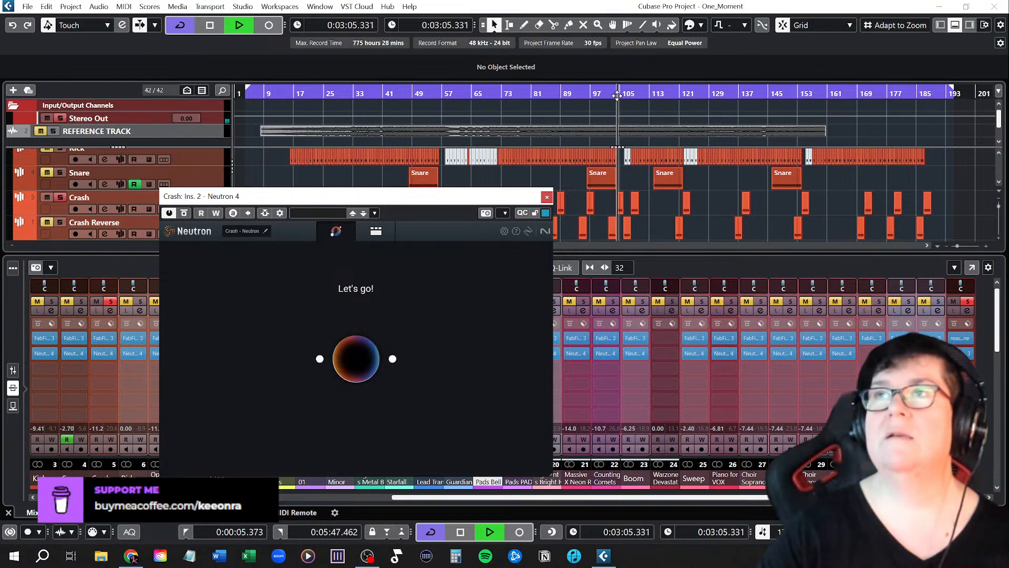
pyautogui.scroll(3, 636, 197)
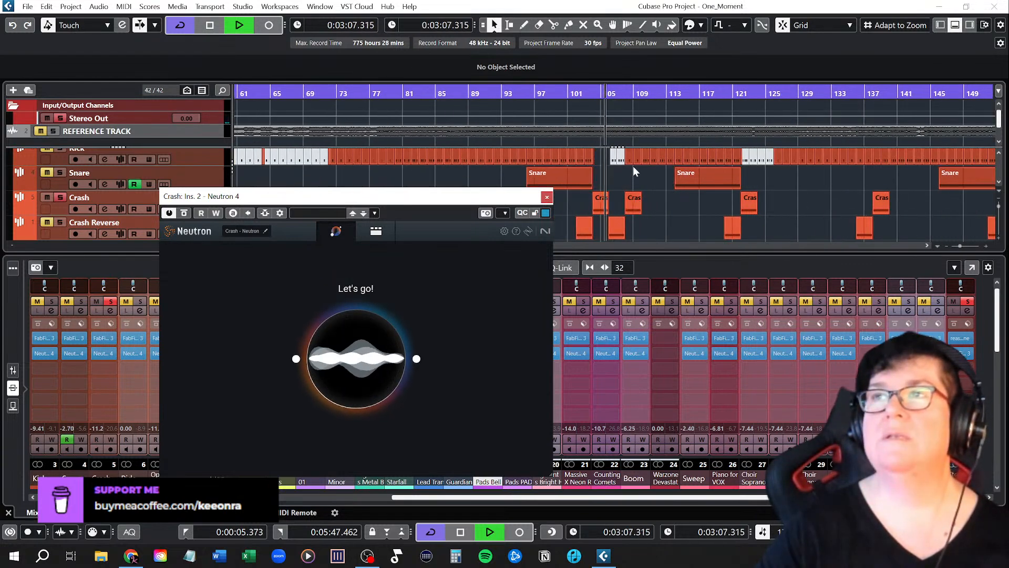
pyautogui.click(585, 93)
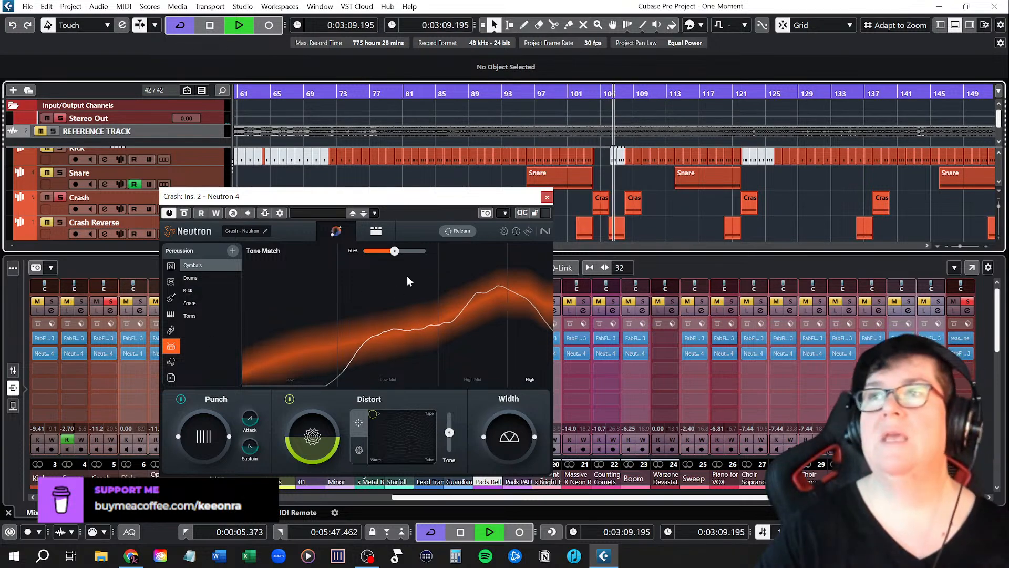
# Step: Replay the Crash from about bar 102 to compare its sound with Neutron bypassed and active
pyautogui.click(169, 213)
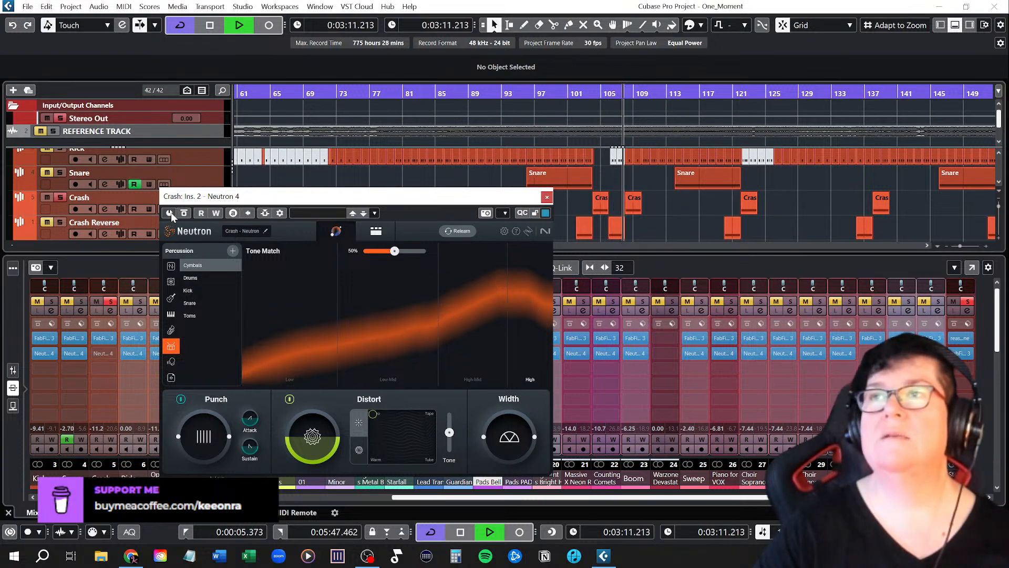
pyautogui.click(584, 95)
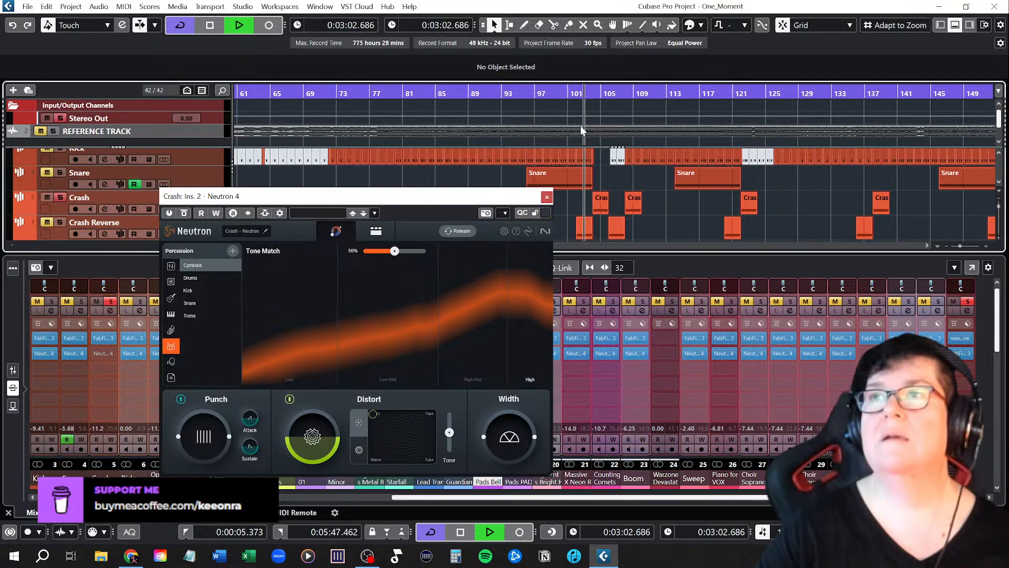
pyautogui.click(169, 213)
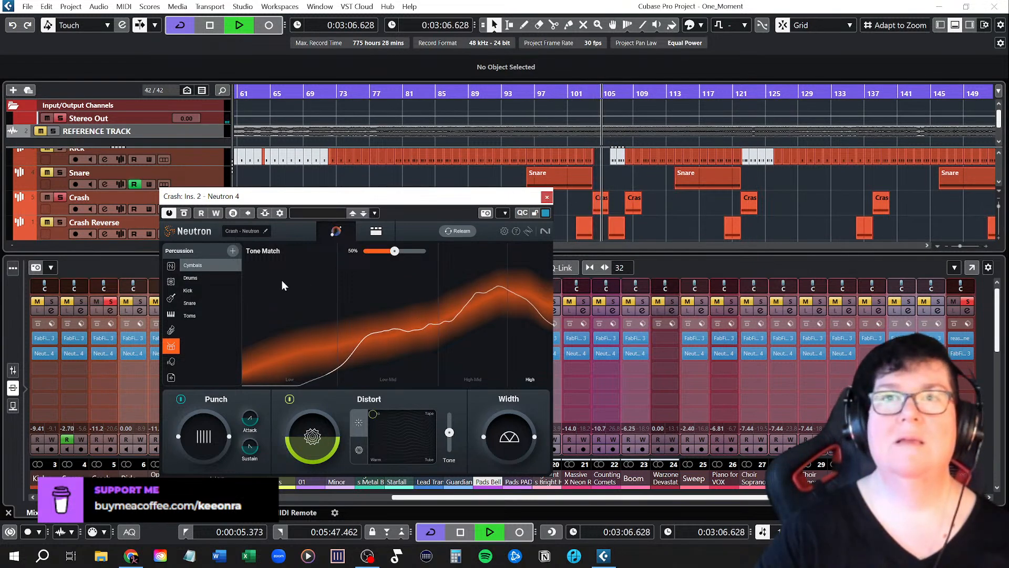
# Step: Lower the mix of the Crash's Exciter and Sculptor modules to about half while replaying the Crash
pyautogui.click(376, 233)
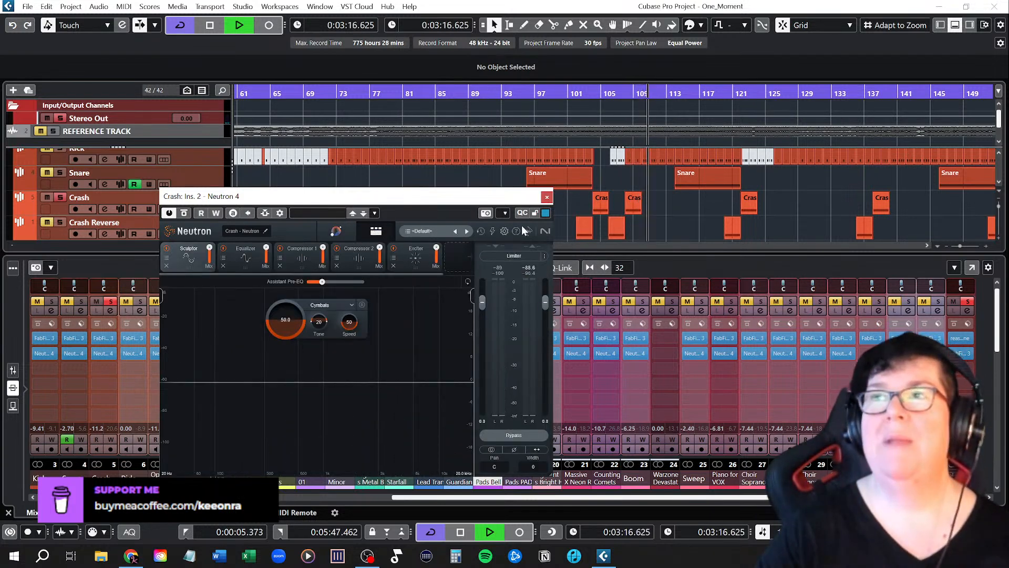
pyautogui.click(586, 93)
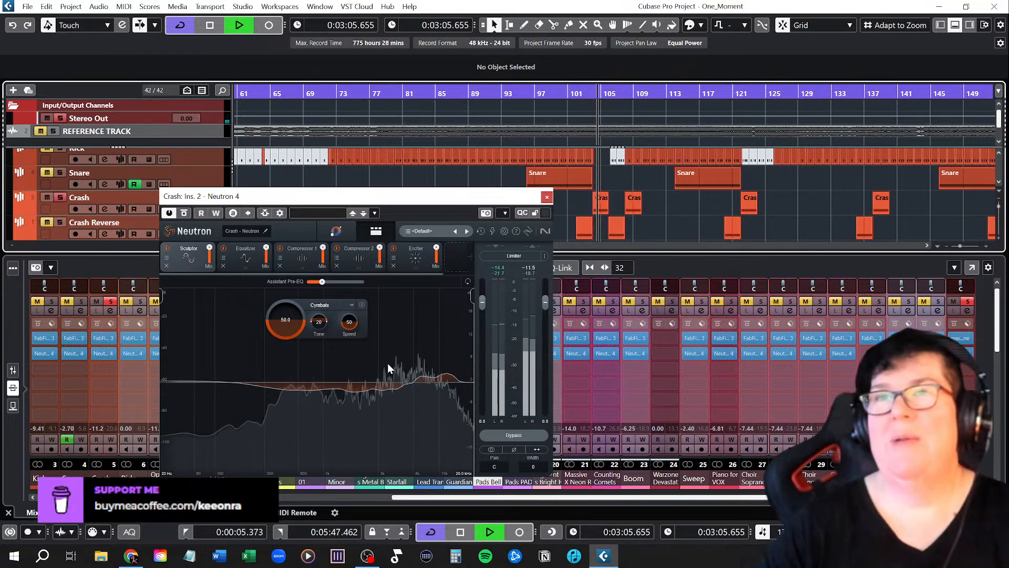
pyautogui.click(418, 258)
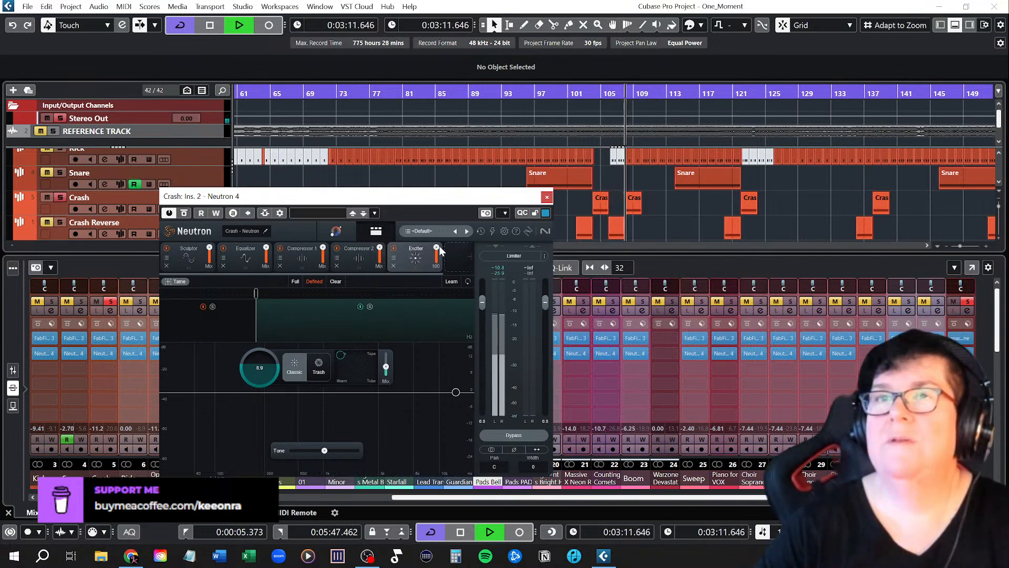
pyautogui.moveTo(440, 247); pyautogui.dragTo(433, 314)
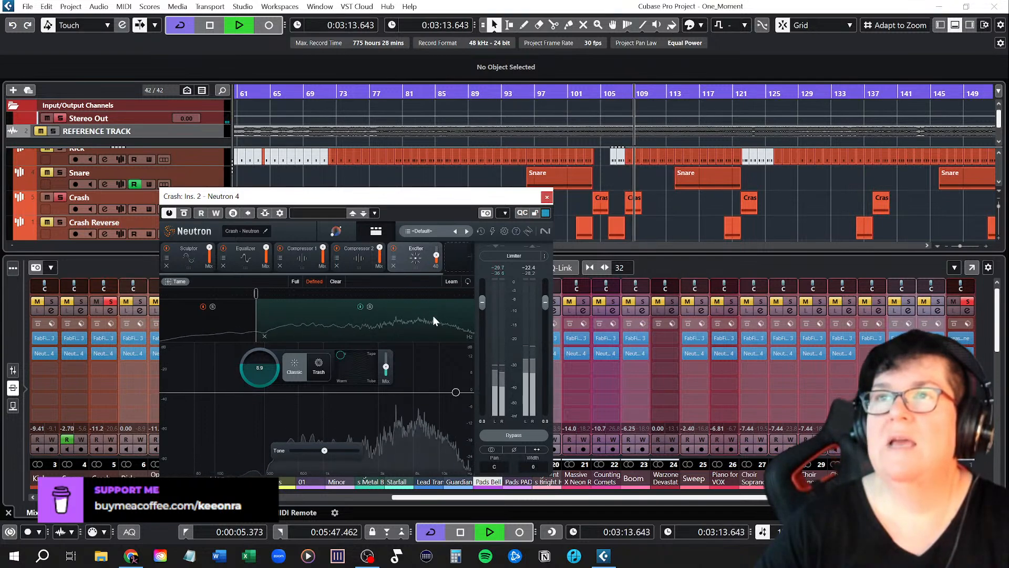
pyautogui.click(590, 94)
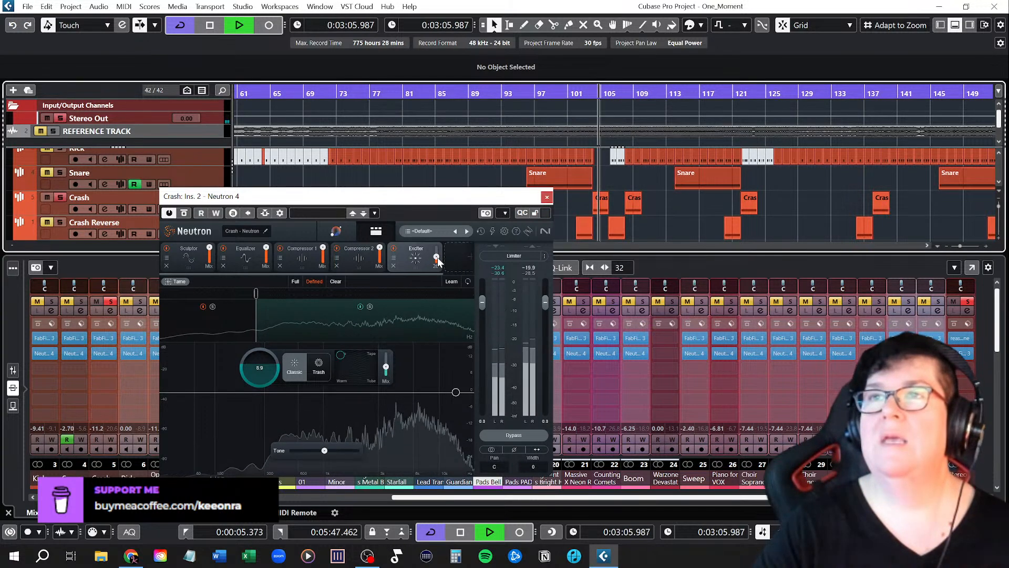
pyautogui.click(191, 257)
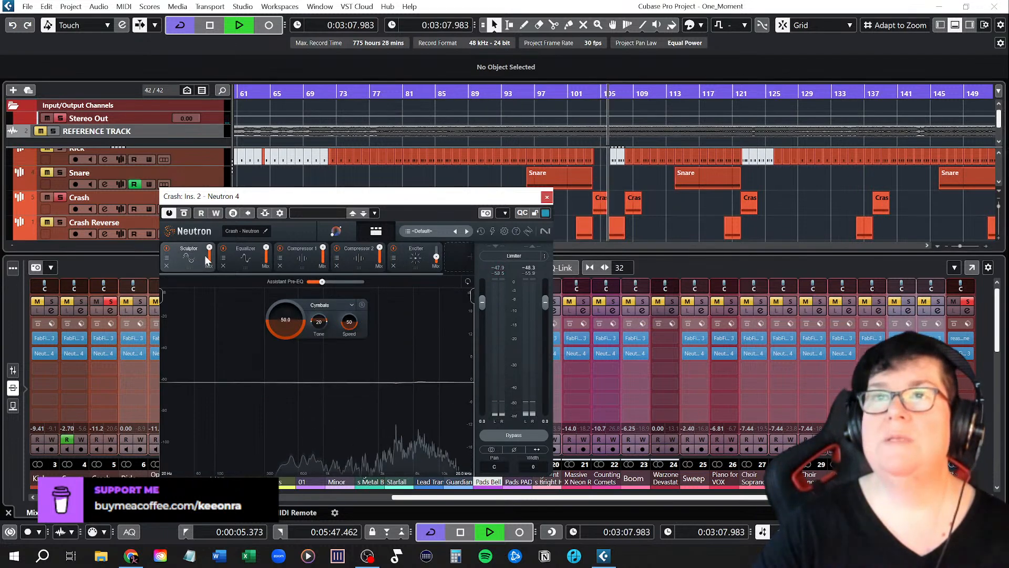
pyautogui.moveTo(210, 251); pyautogui.dragTo(208, 333)
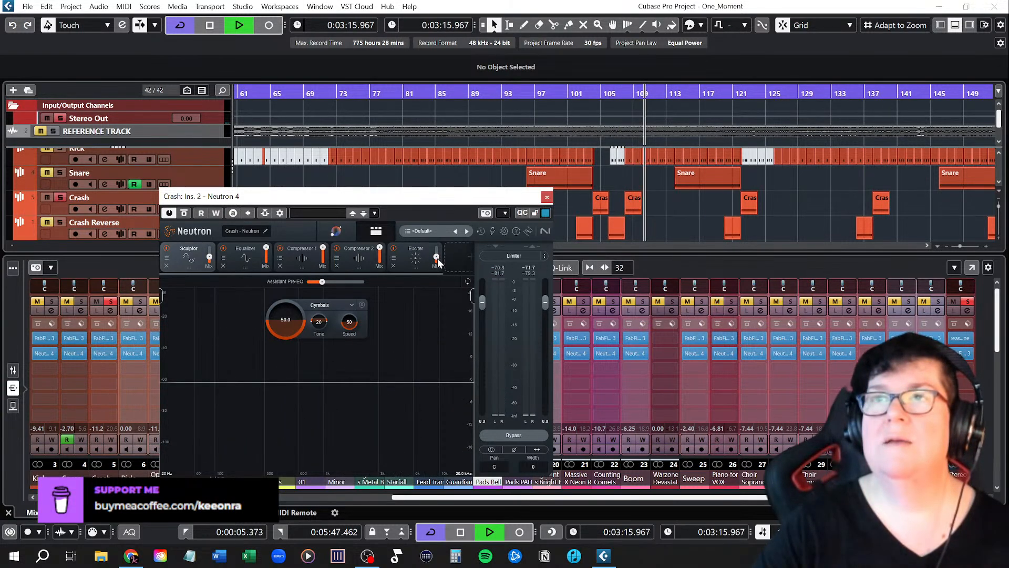
# Step: Replay the Crash against its Tone Match curve, and reset the Cymbals target to the assistant's original settings
pyautogui.click(339, 232)
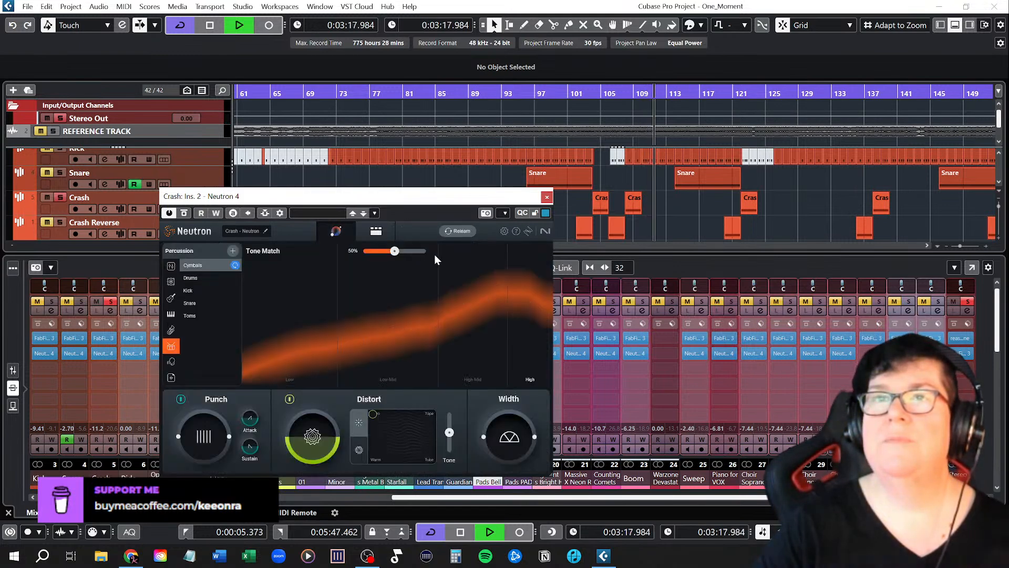
pyautogui.click(588, 92)
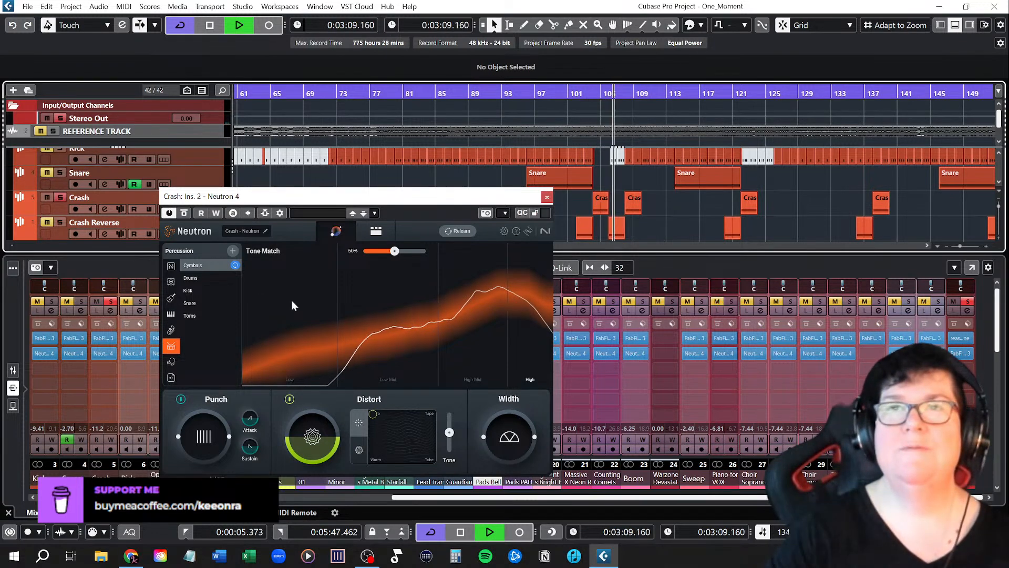
pyautogui.click(588, 91)
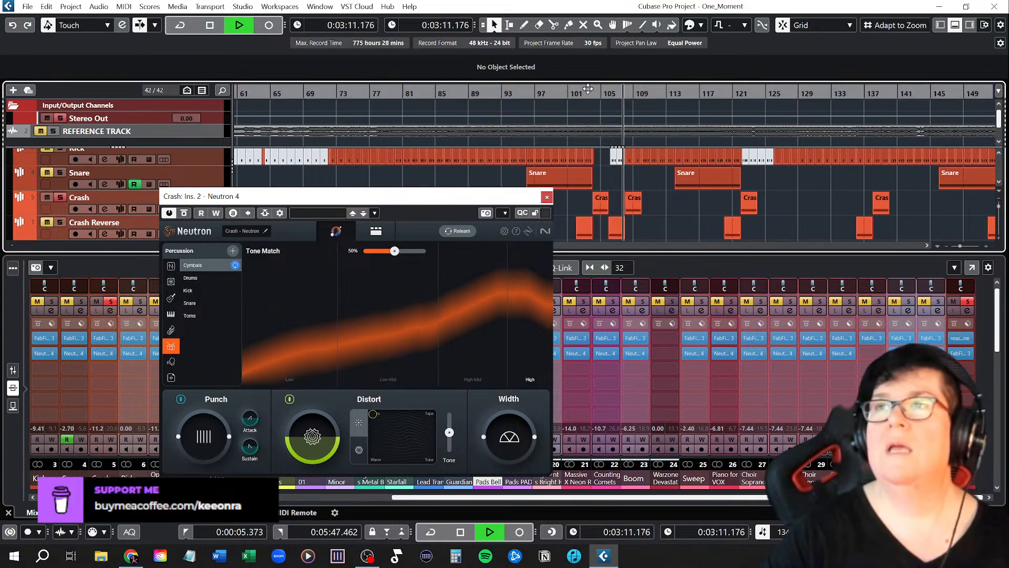
pyautogui.click(589, 92)
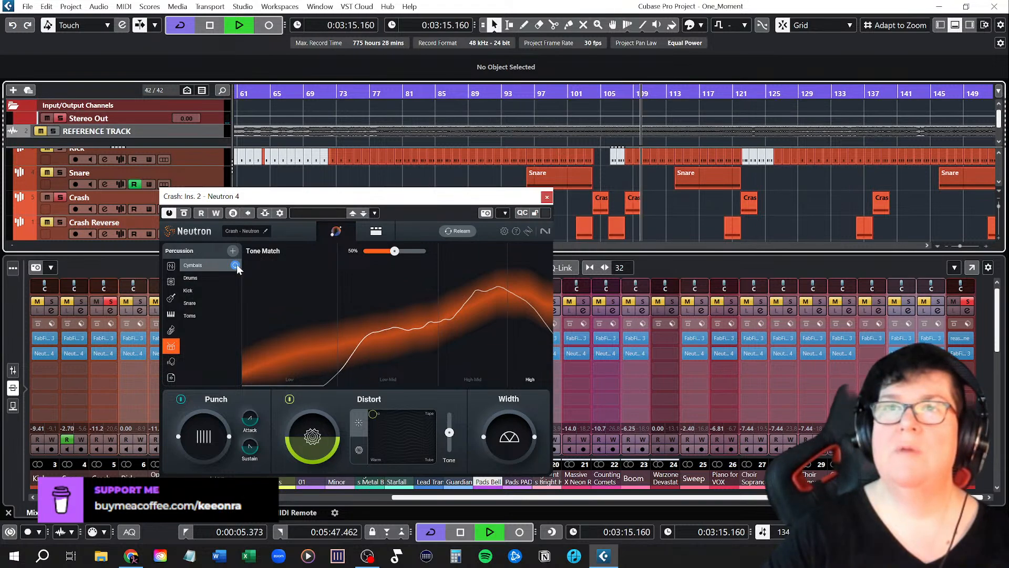
pyautogui.click(593, 99)
pyautogui.click(569, 99)
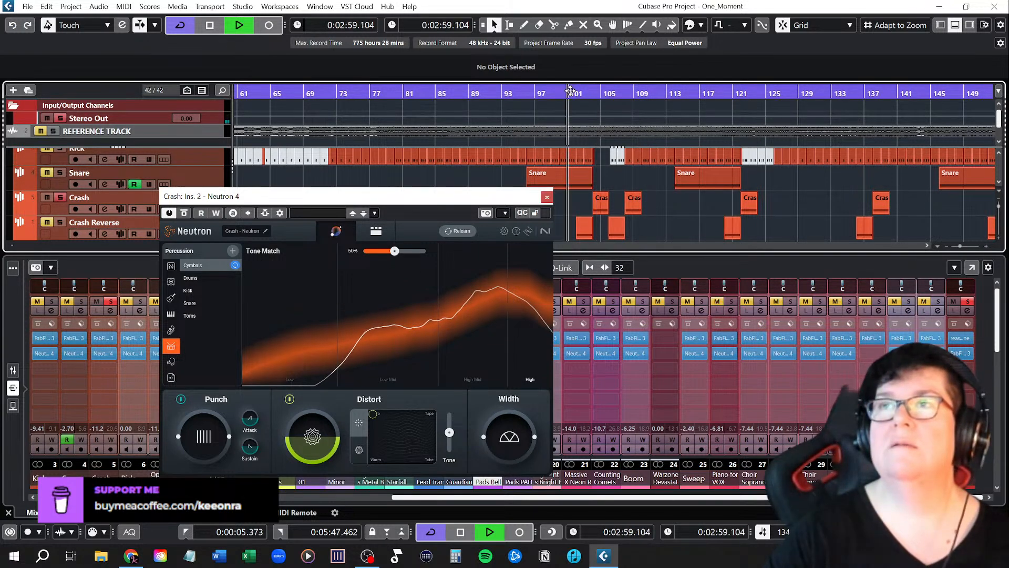
pyautogui.click(235, 264)
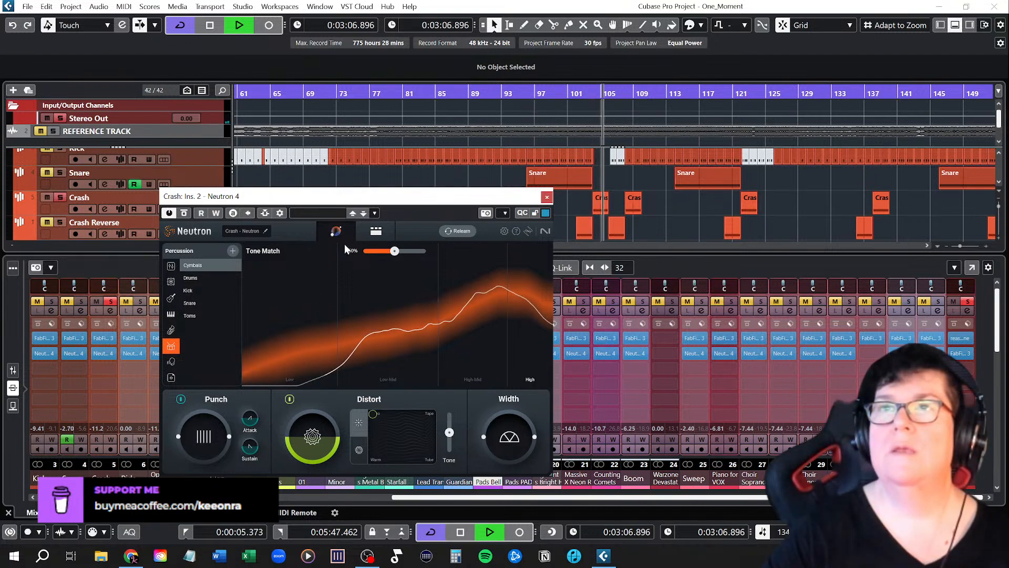
# Step: Reduce the Exciter and Sculptor module mixes to about half on the Crash channel
pyautogui.click(379, 232)
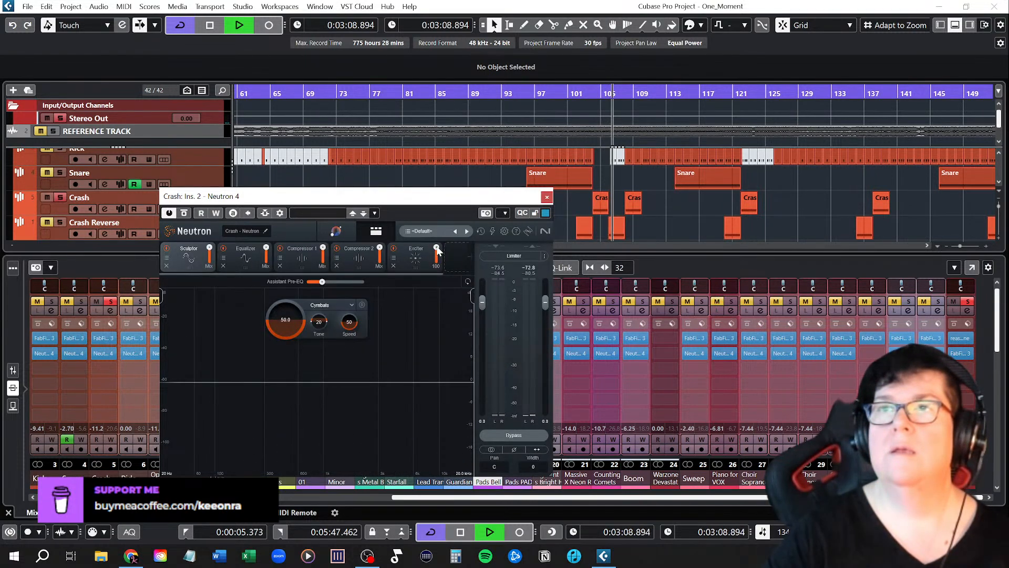
pyautogui.moveTo(437, 249); pyautogui.dragTo(436, 257)
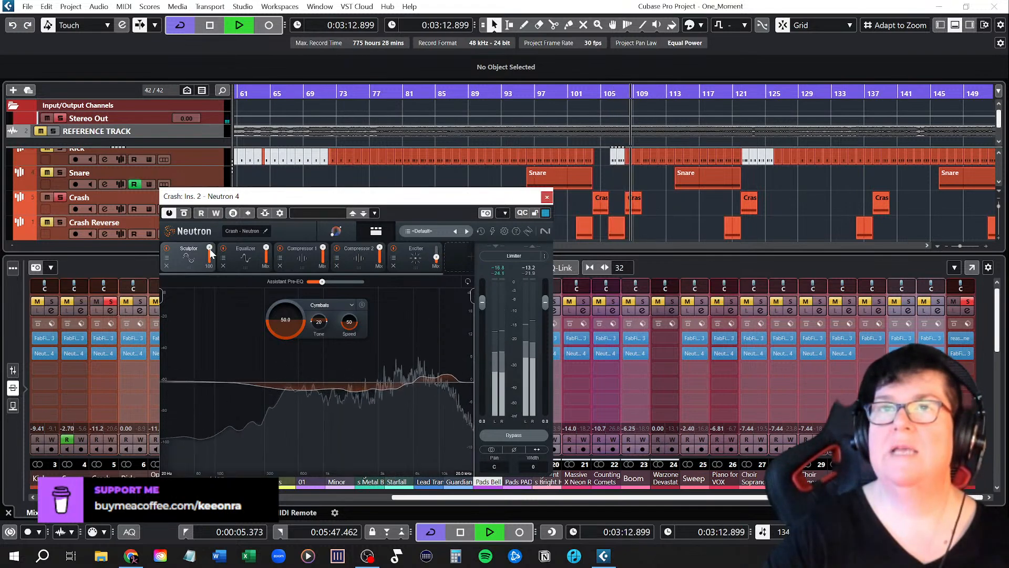
pyautogui.moveTo(210, 248); pyautogui.dragTo(209, 252)
pyautogui.moveTo(206, 286); pyautogui.dragTo(202, 338)
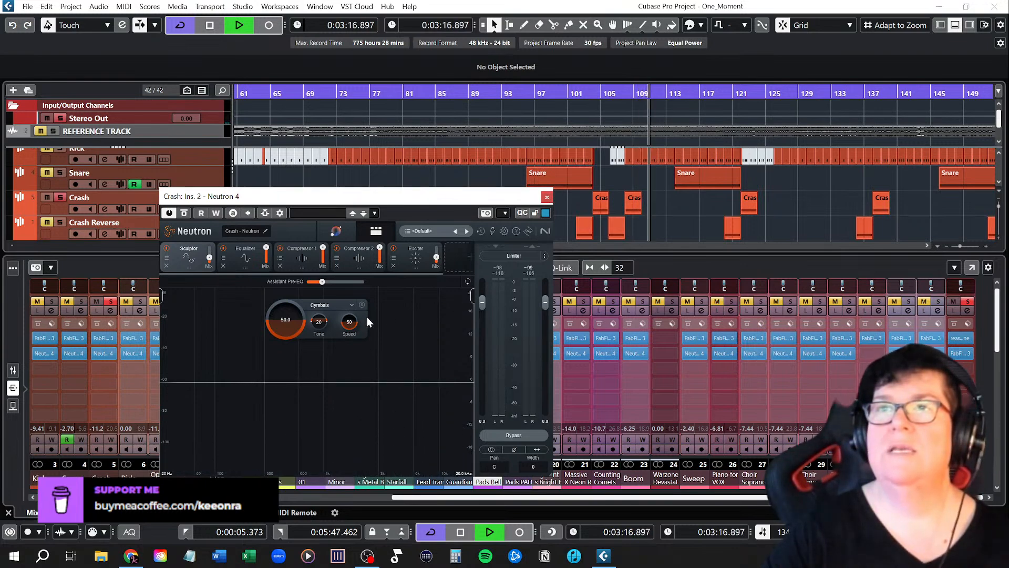
# Step: Set the Crash's Exciter amount to 5.2 and reduce its Sculptor amount to below 30, stop playback and close the editor
pyautogui.click(415, 261)
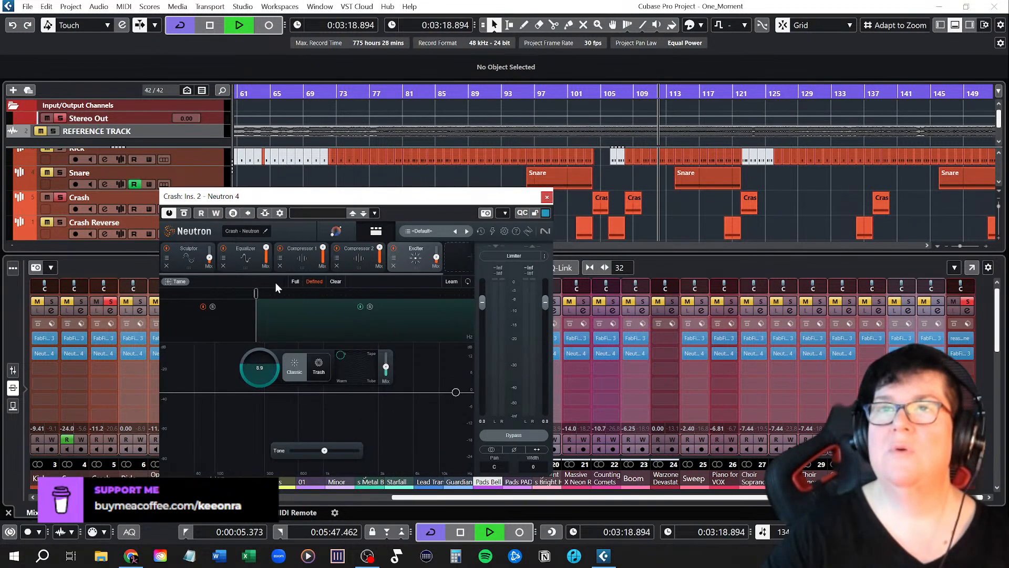
pyautogui.click(587, 95)
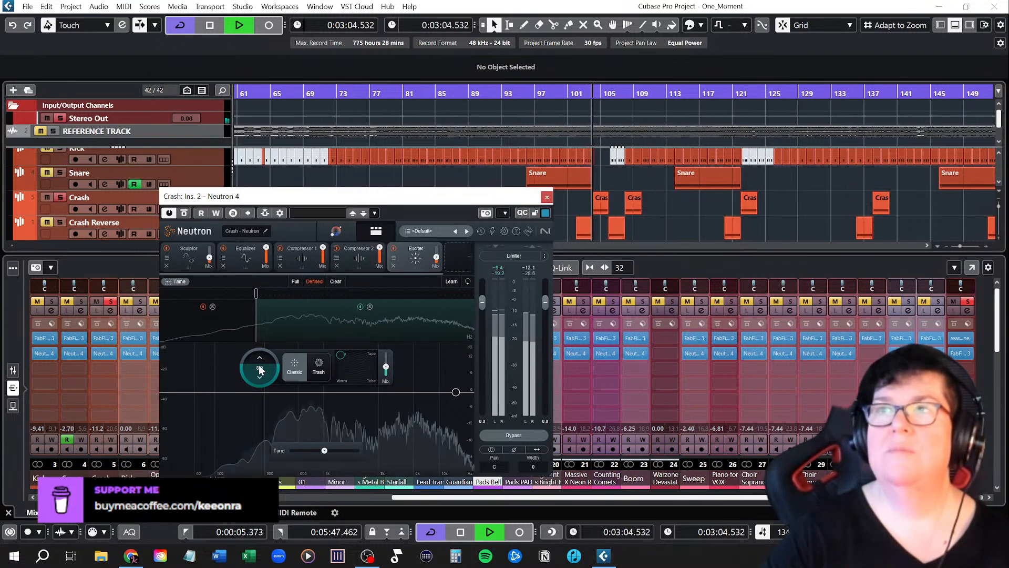
pyautogui.moveTo(259, 370); pyautogui.dragTo(255, 389)
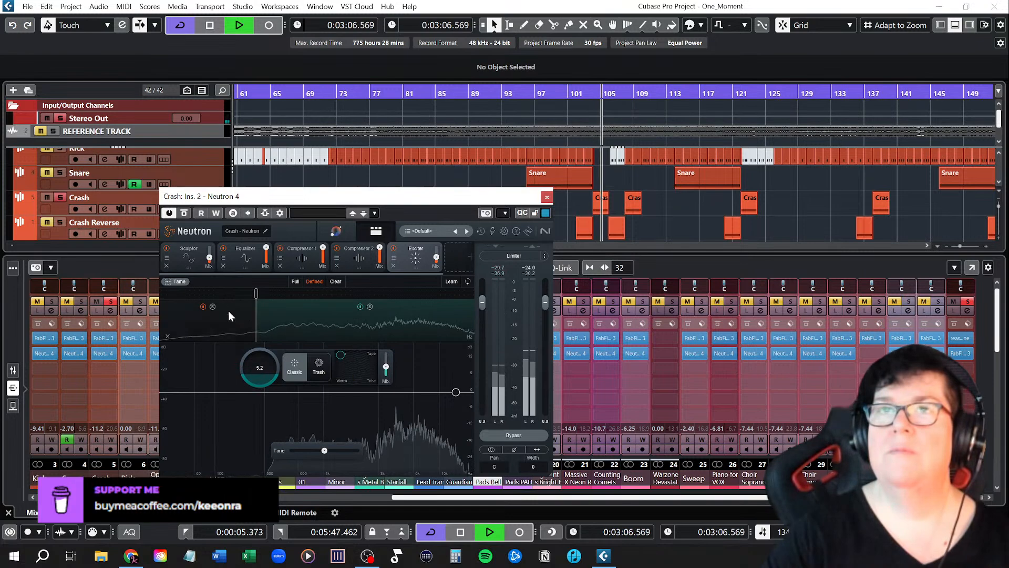
pyautogui.click(197, 257)
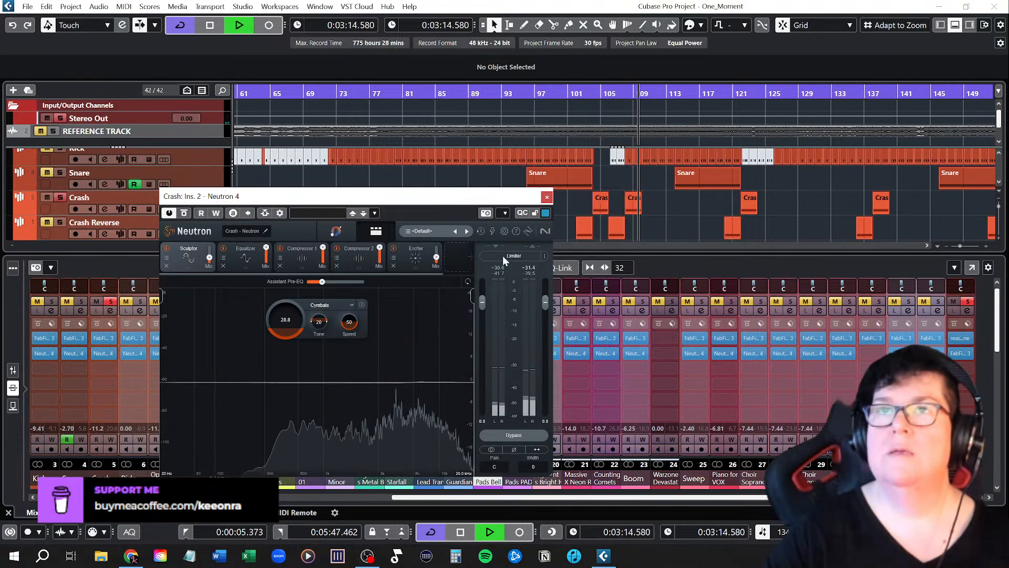
pyautogui.press('space')
pyautogui.click(547, 198)
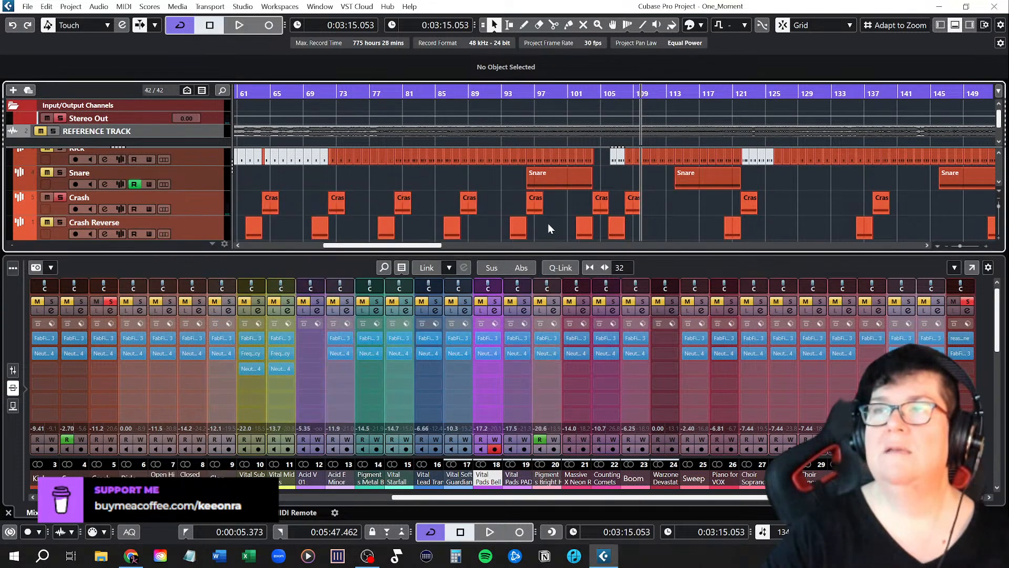
# Step: Move the solo from the Crash to the Open Hi Hat, place the playhead at about bar 90, and open its Neutron 4 editor
pyautogui.click(111, 301)
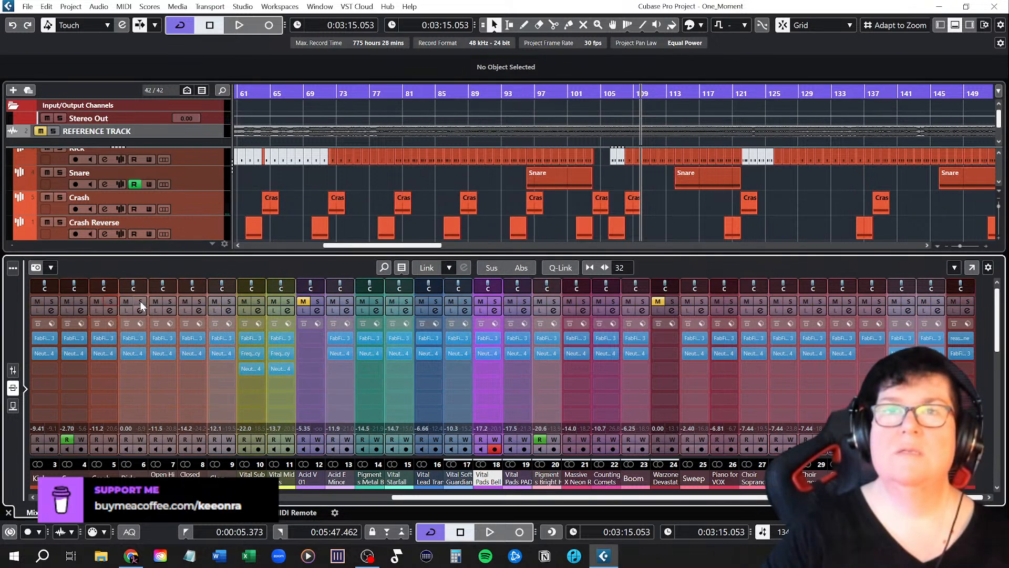
pyautogui.click(170, 301)
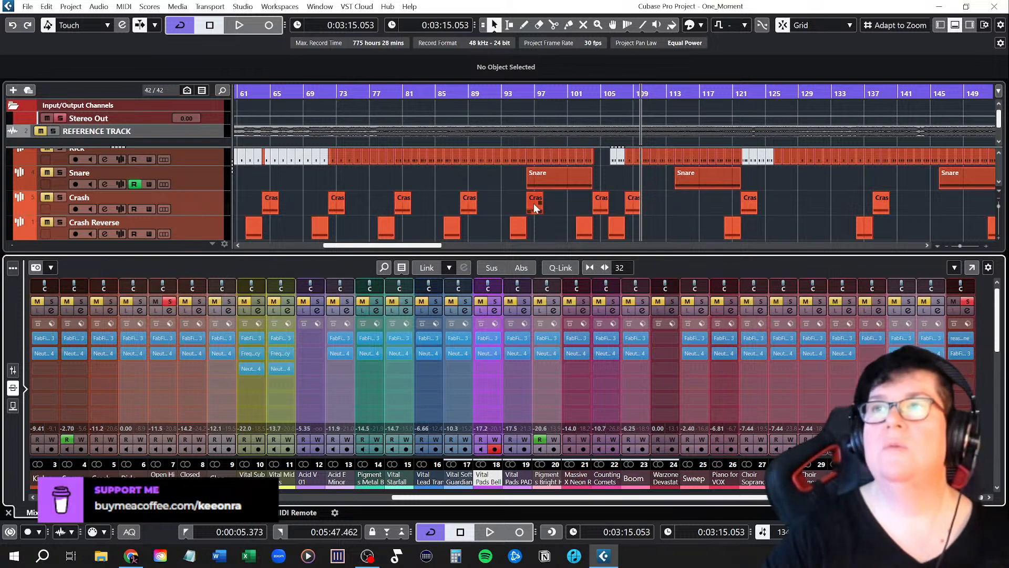
pyautogui.scroll(-3, 534, 205)
pyautogui.scroll(-1, 534, 210)
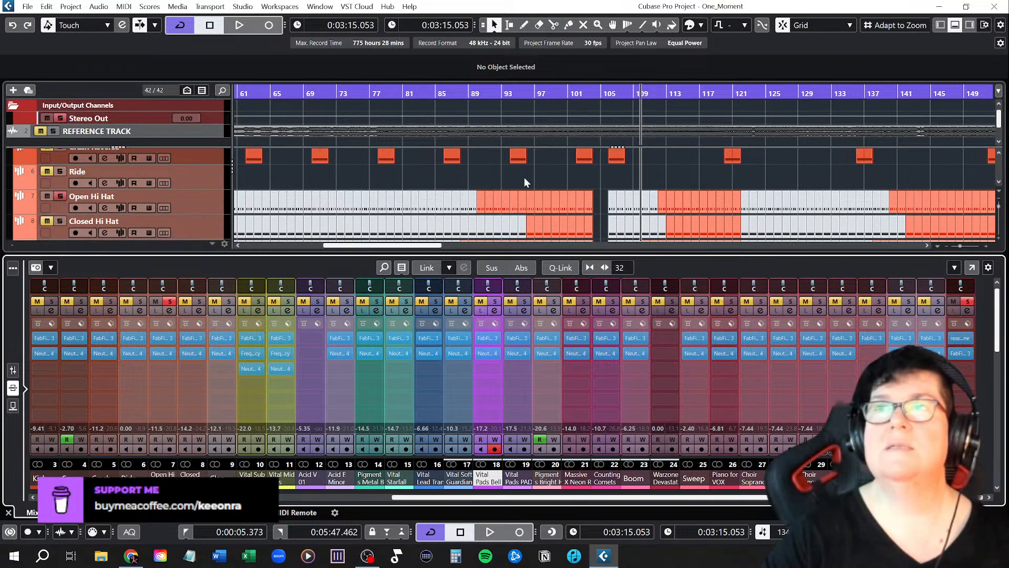
pyautogui.click(478, 93)
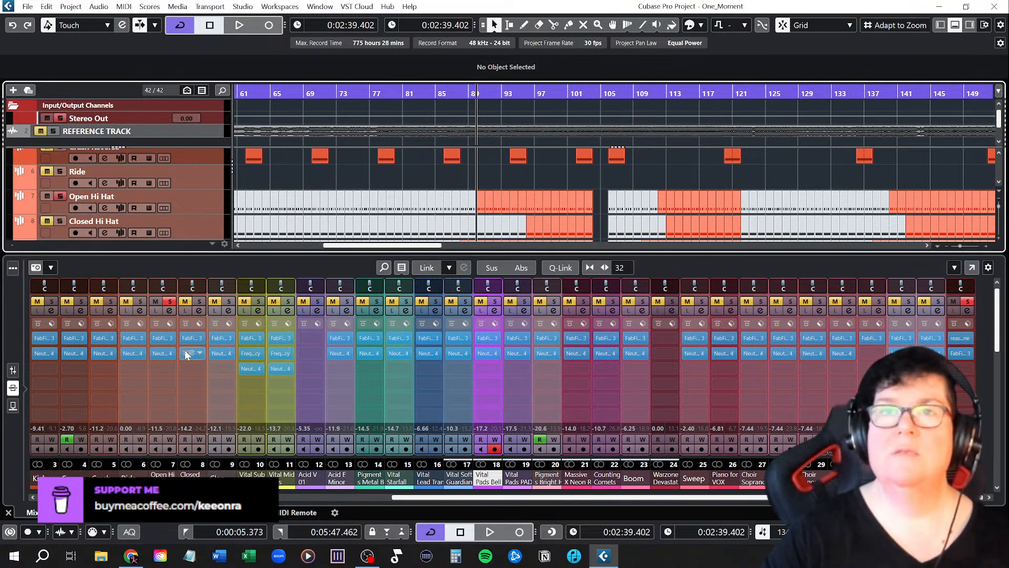
pyautogui.click(163, 352)
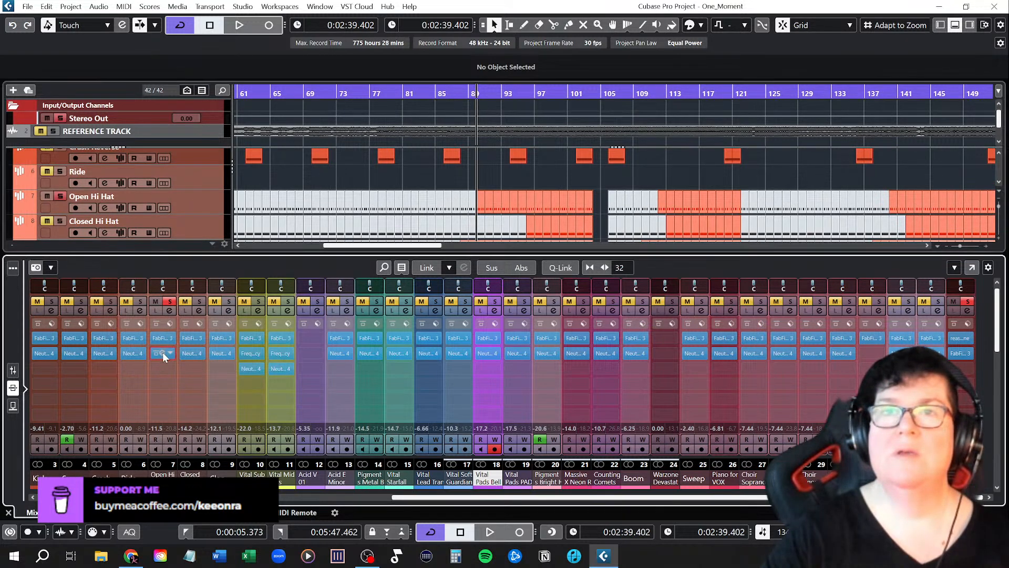
pyautogui.click(162, 353)
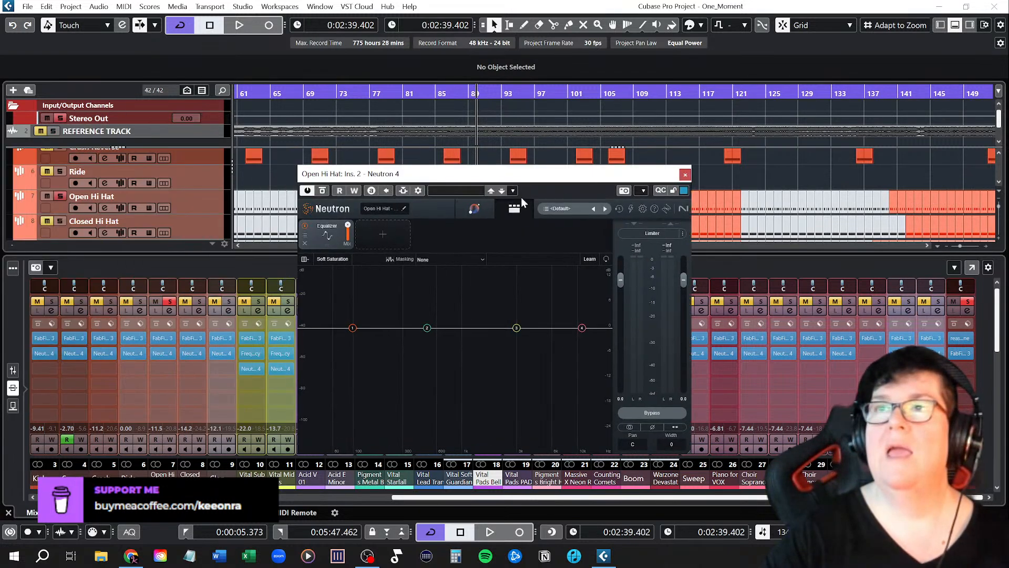
# Step: Run Neutron's assistant on the Open Hi Hat by playing the soloed track from about bar 90
pyautogui.click(476, 209)
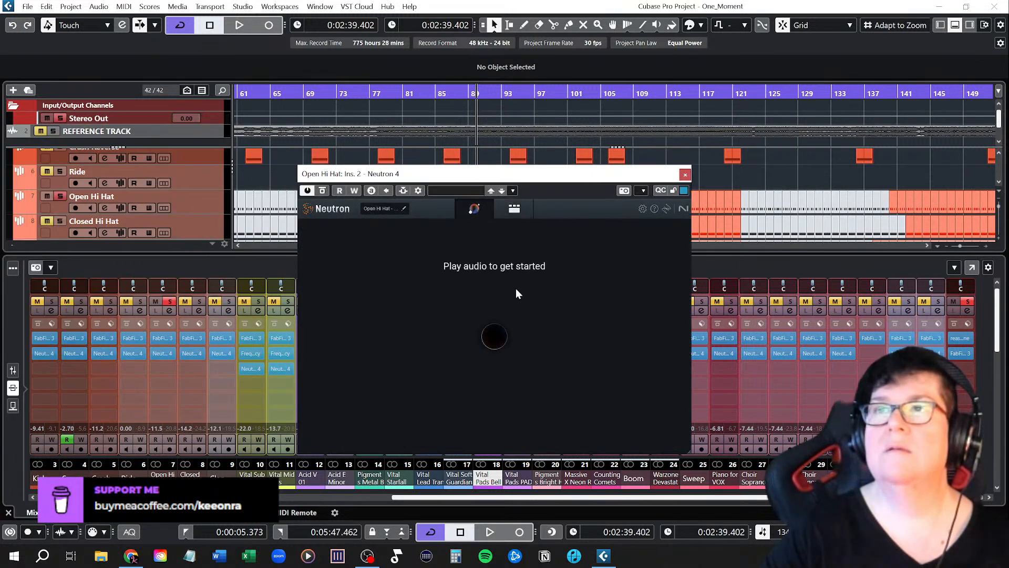
pyautogui.press('space')
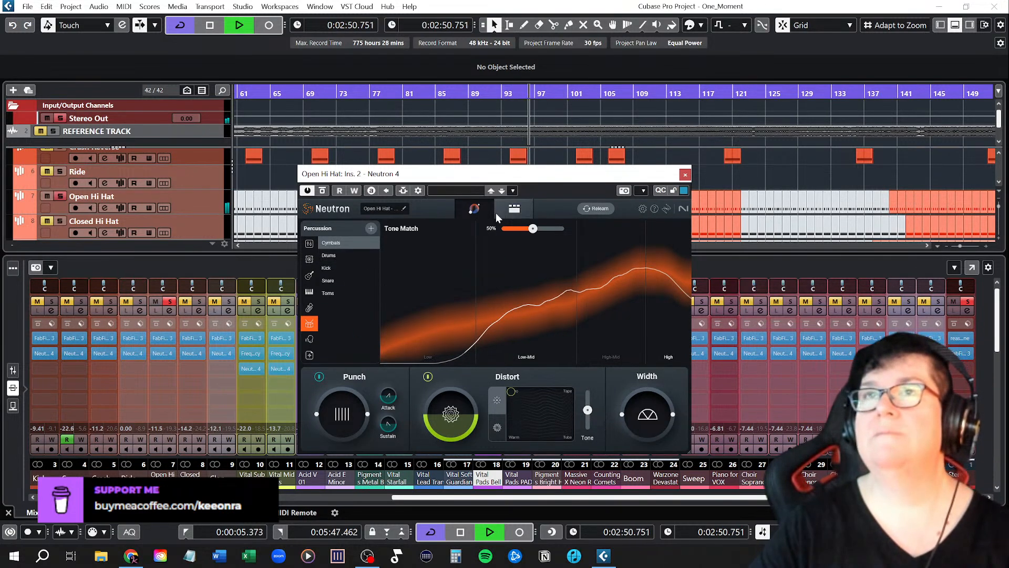
# Step: Compare the Open Hi Hat with Neutron bypassed, review its equalizer, compressor and Exciter modules, and close the editor and stop playback
pyautogui.click(308, 191)
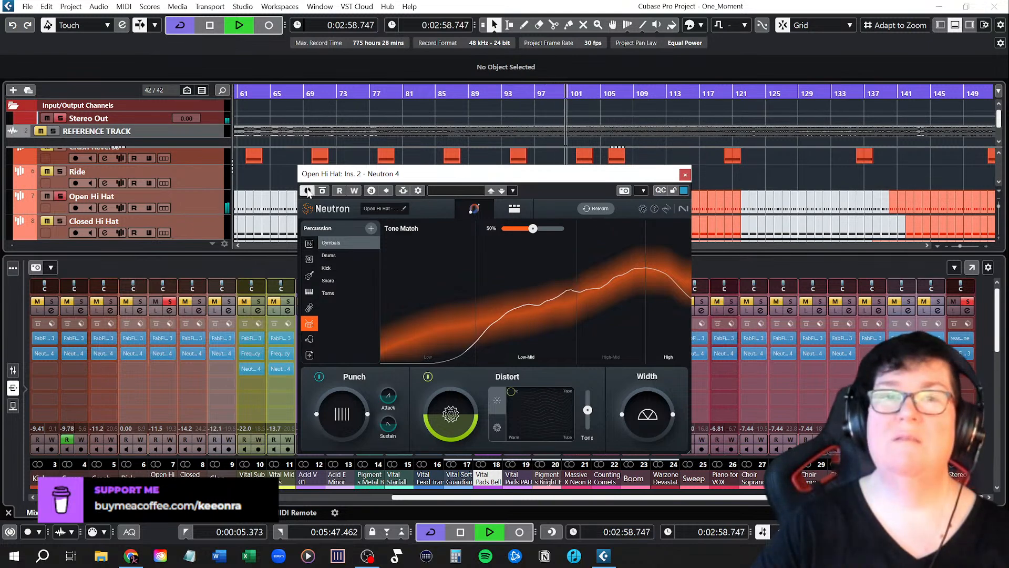
pyautogui.click(514, 208)
pyautogui.click(380, 232)
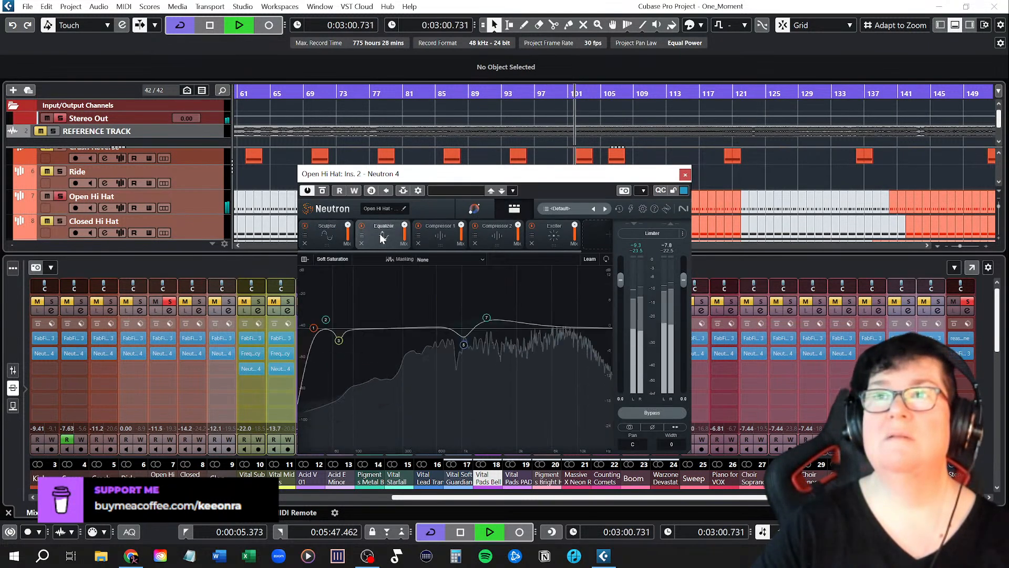
pyautogui.click(437, 235)
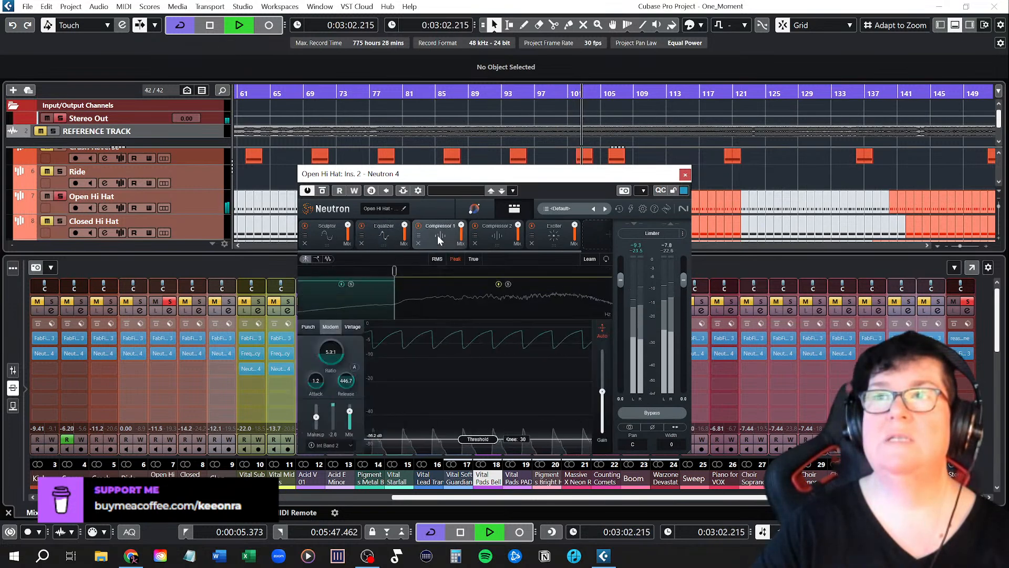
pyautogui.click(496, 235)
pyautogui.click(552, 237)
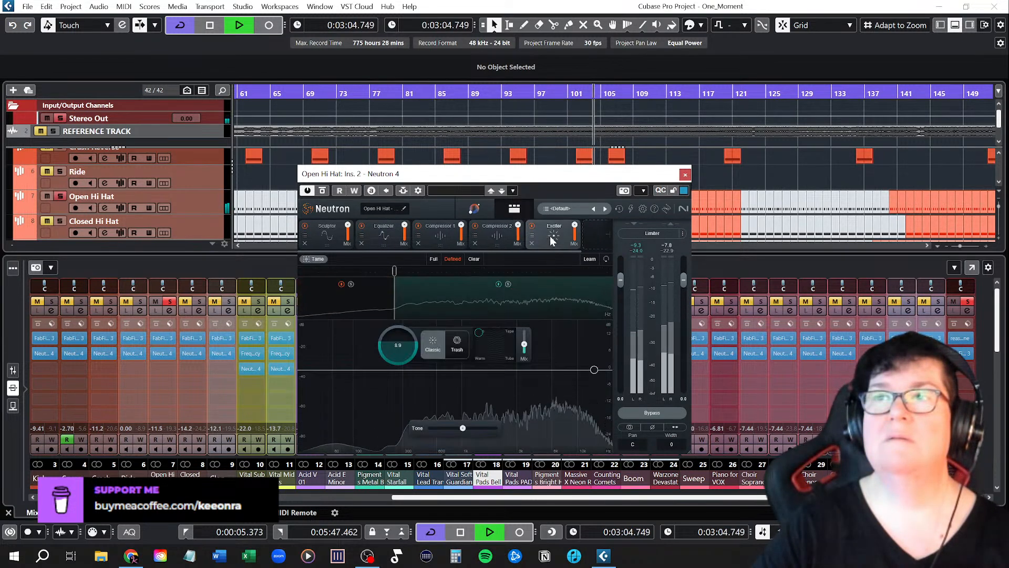
pyautogui.click(685, 174)
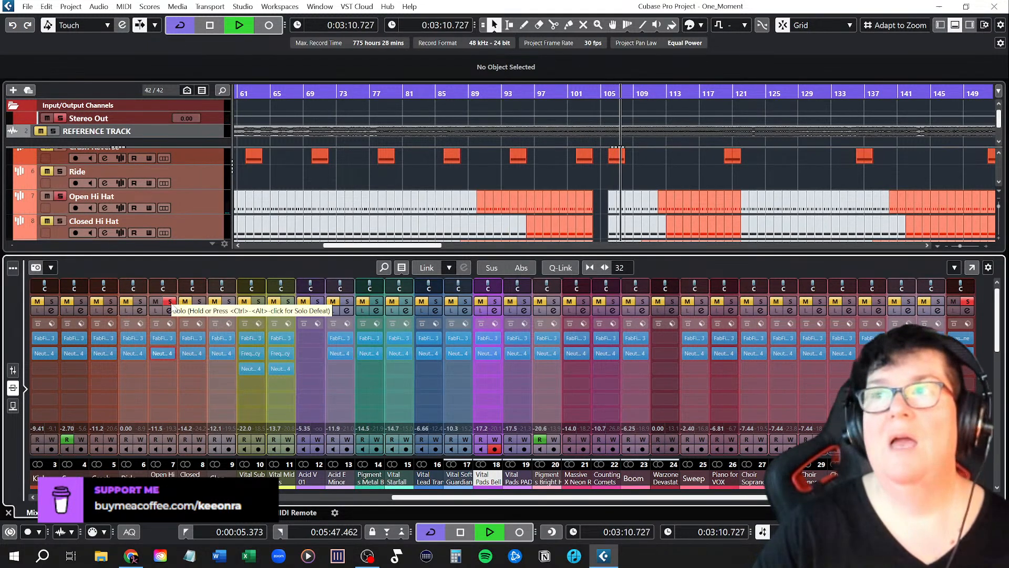
pyautogui.press('space')
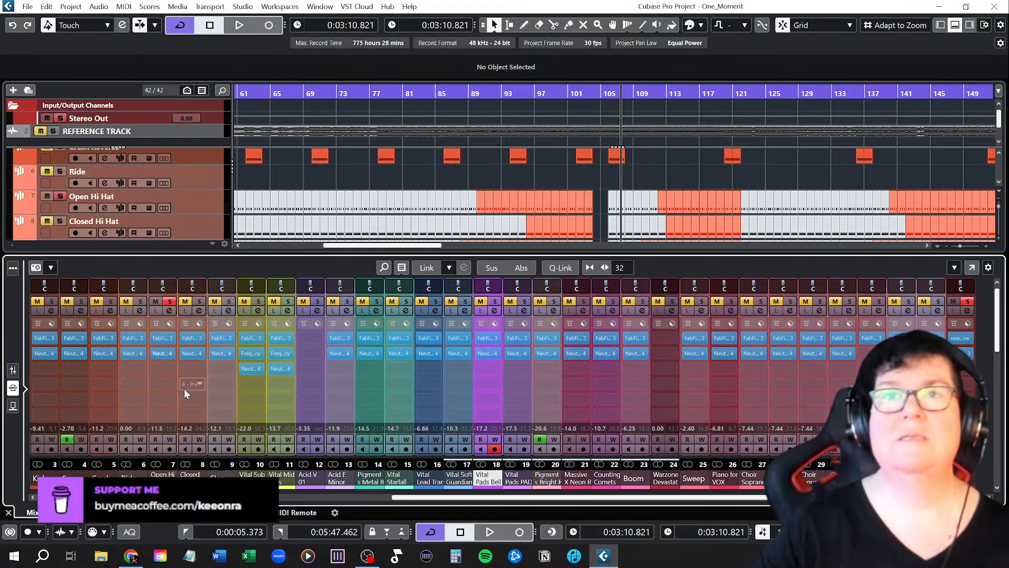
# Step: Move the solo from the Open Hi Hat to the Closed Hi Hat and open its Neutron 4 editor
pyautogui.click(170, 301)
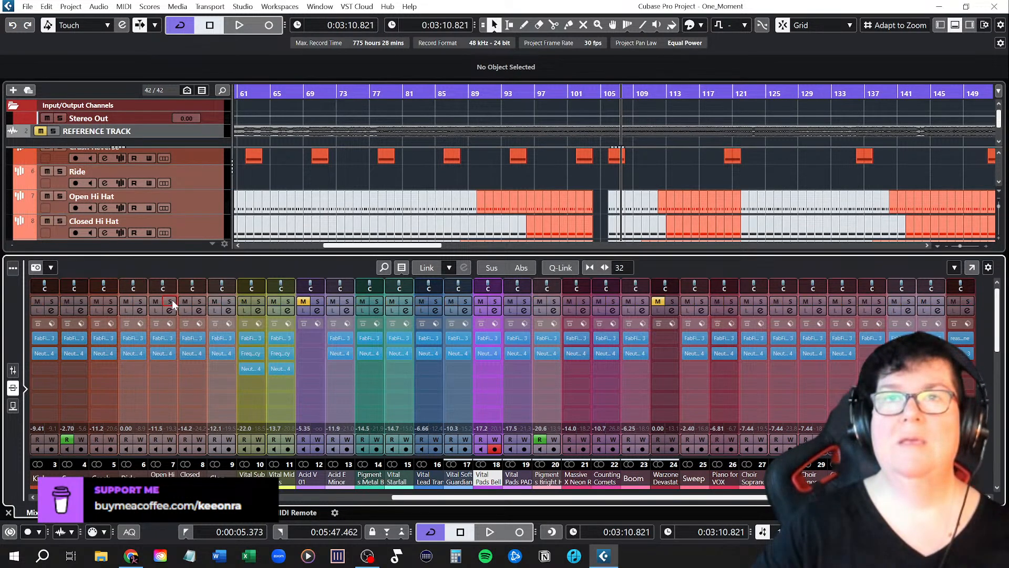
pyautogui.click(199, 301)
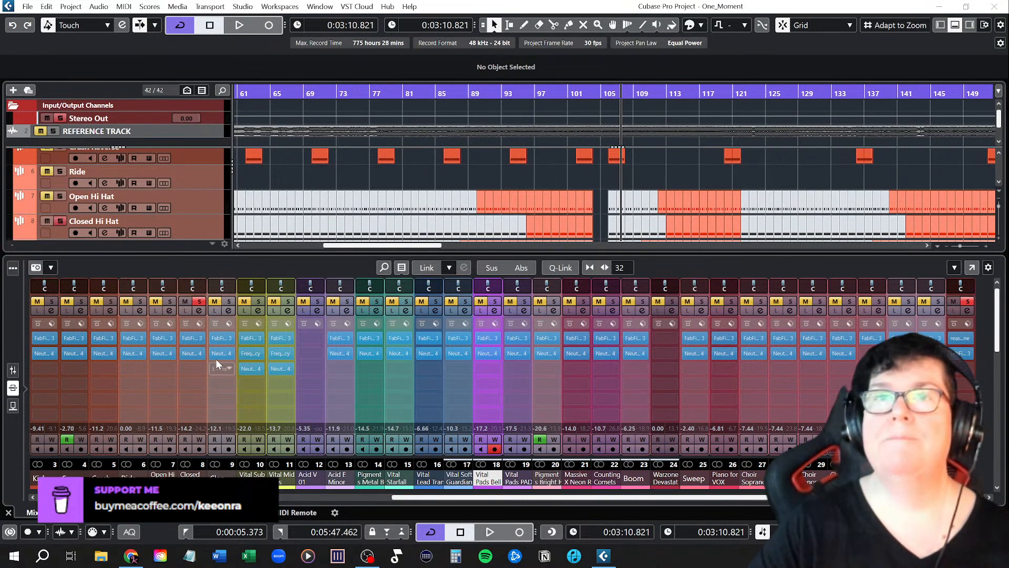
pyautogui.click(193, 353)
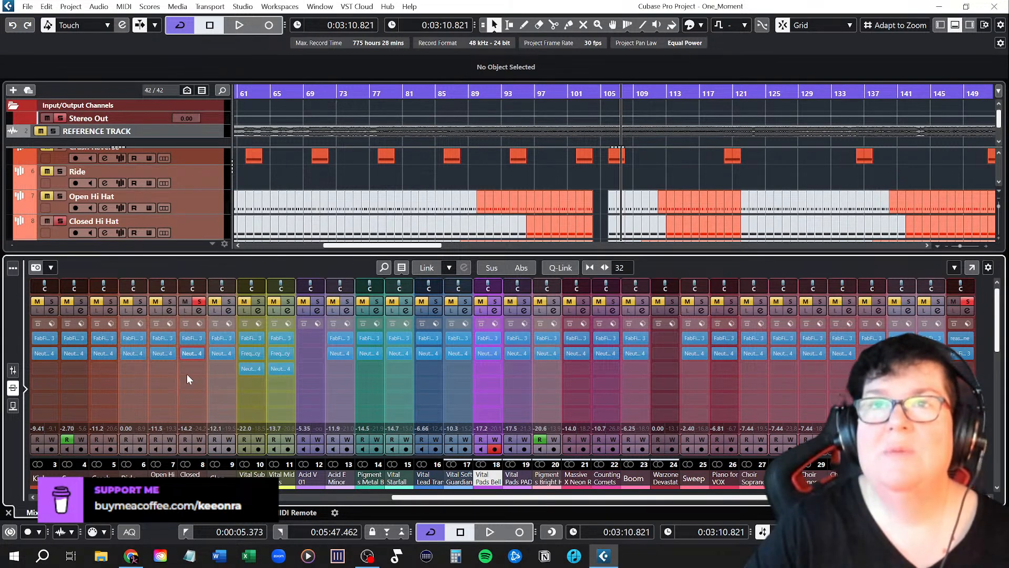
pyautogui.click(195, 352)
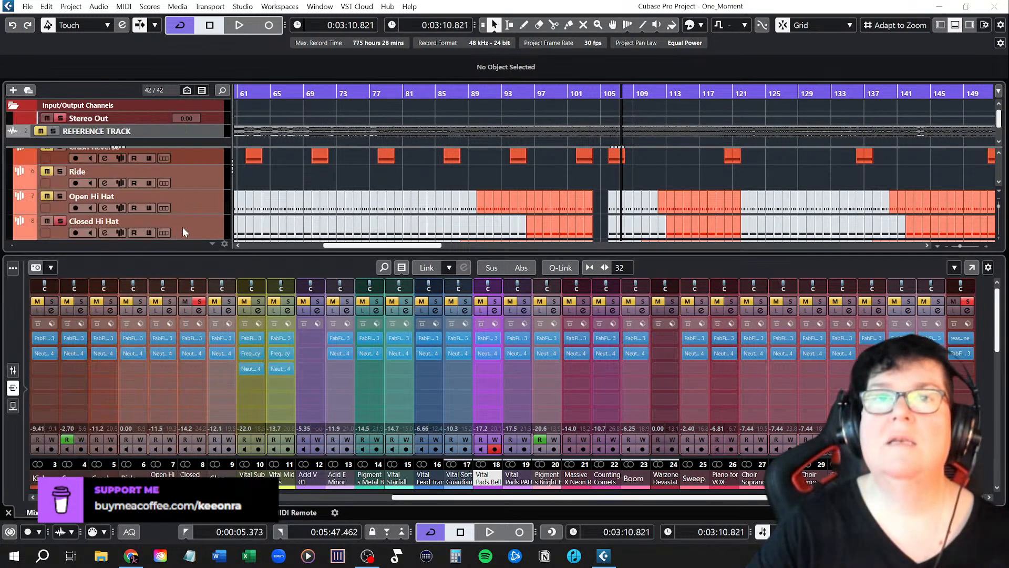
pyautogui.moveTo(0, 152); pyautogui.dragTo(427, 204)
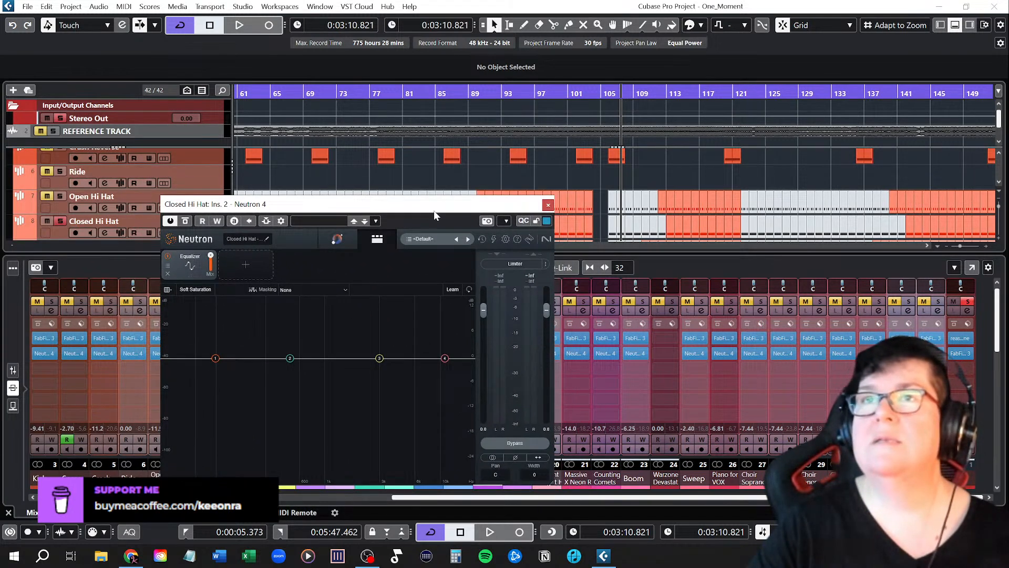
# Step: Run Neutron's assistant on the Closed Hi Hat while the soloed track plays
pyautogui.press('space')
pyautogui.click(342, 240)
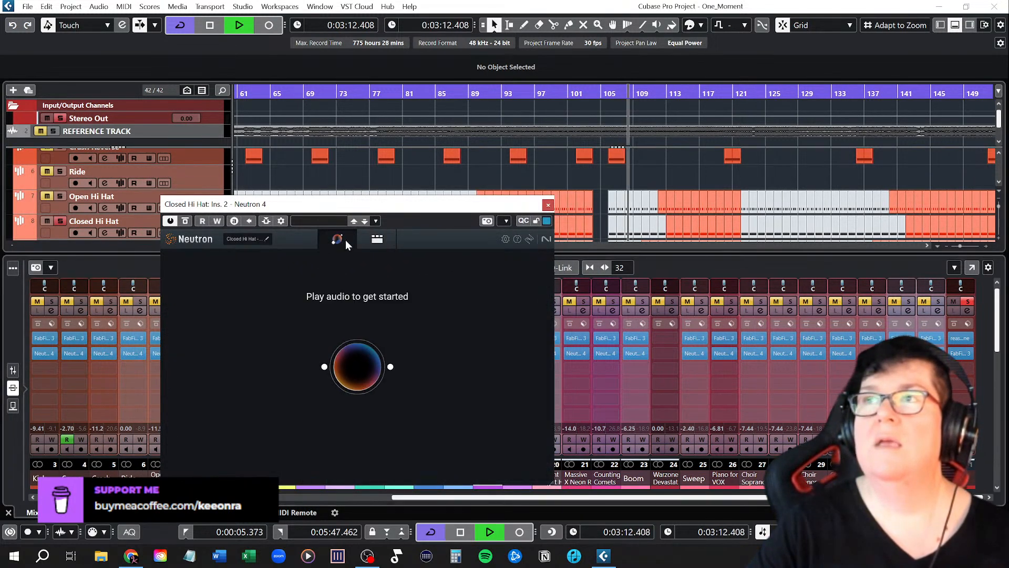
pyautogui.scroll(-1, 705, 173)
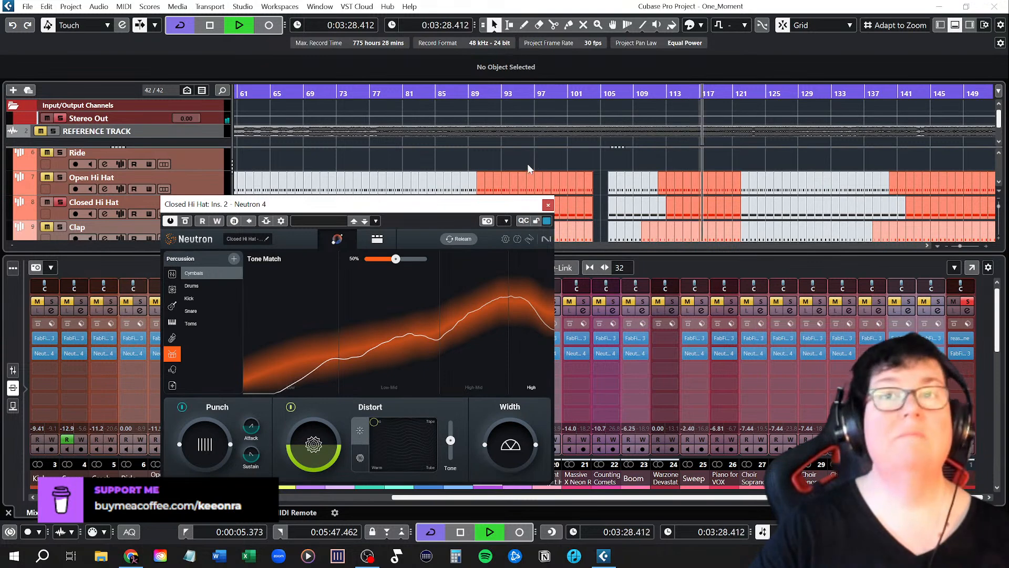
# Step: Raise the Closed Hi Hat's high equalizer band to 5.6 dB at 5867 Hz and replay the track from about bar 95
pyautogui.click(376, 240)
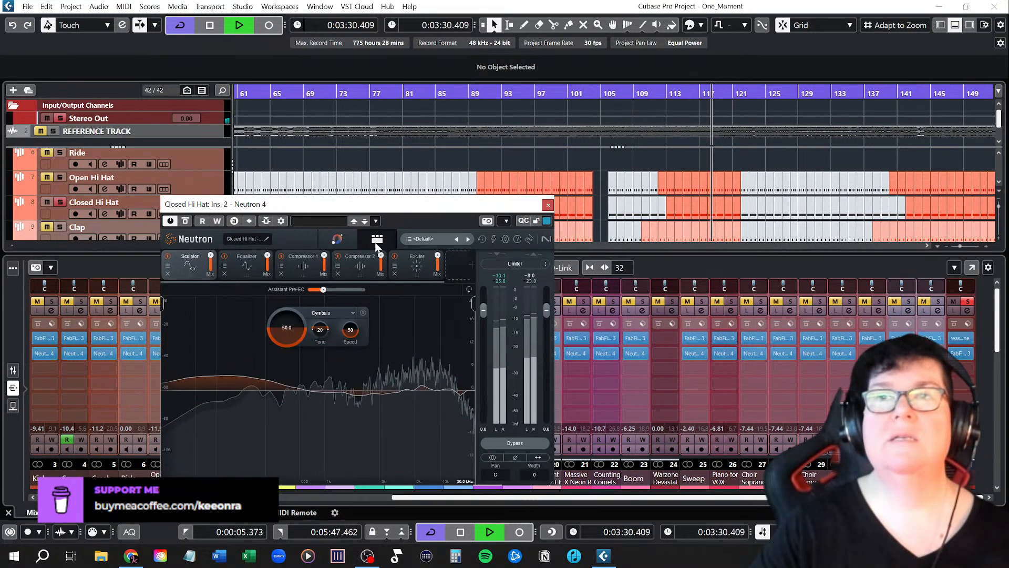
pyautogui.click(247, 266)
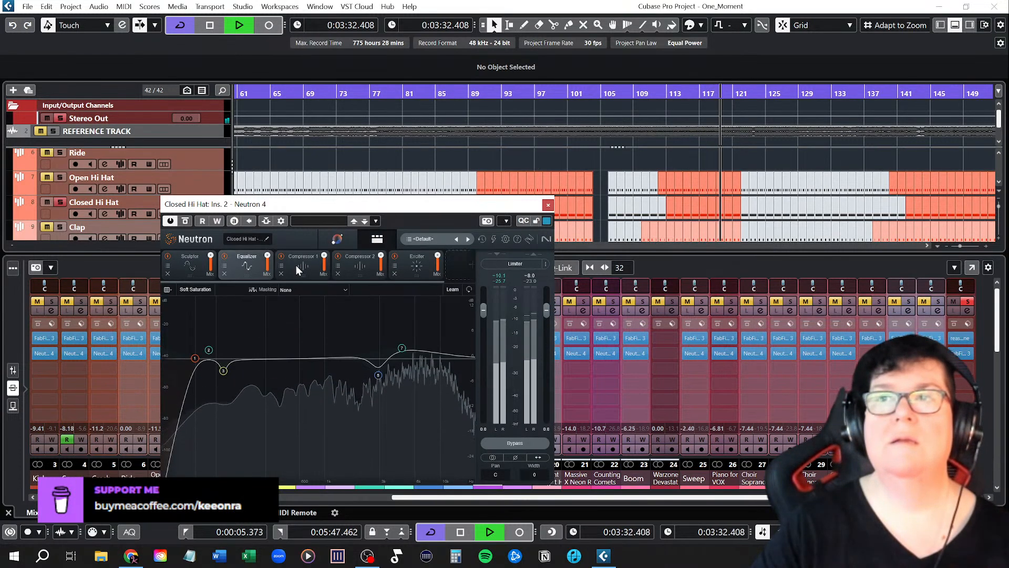
pyautogui.moveTo(403, 350)
pyautogui.mouseDown()
pyautogui.moveTo(404, 335)
pyautogui.moveTo(412, 336)
pyautogui.mouseUp()
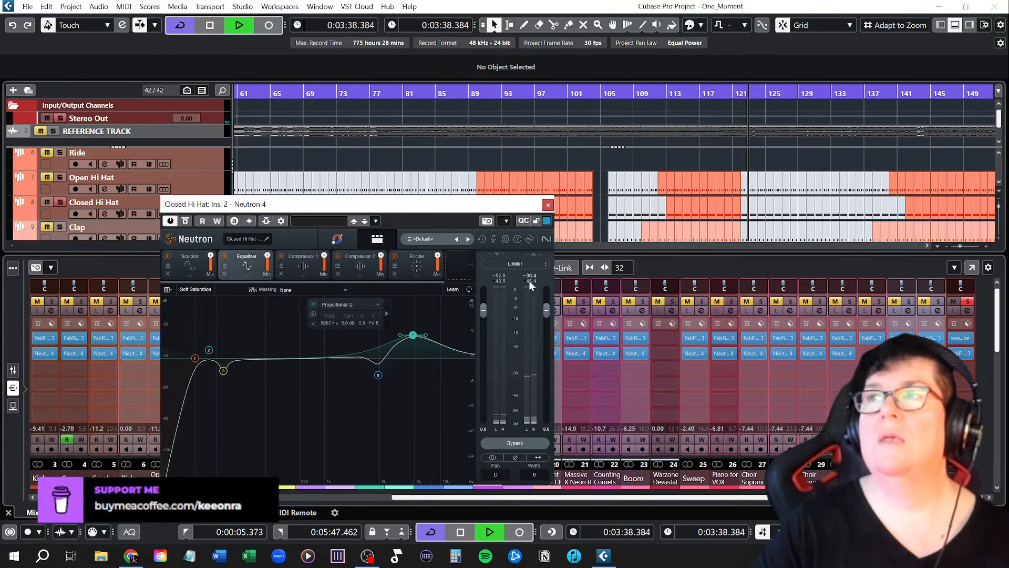
pyautogui.click(476, 96)
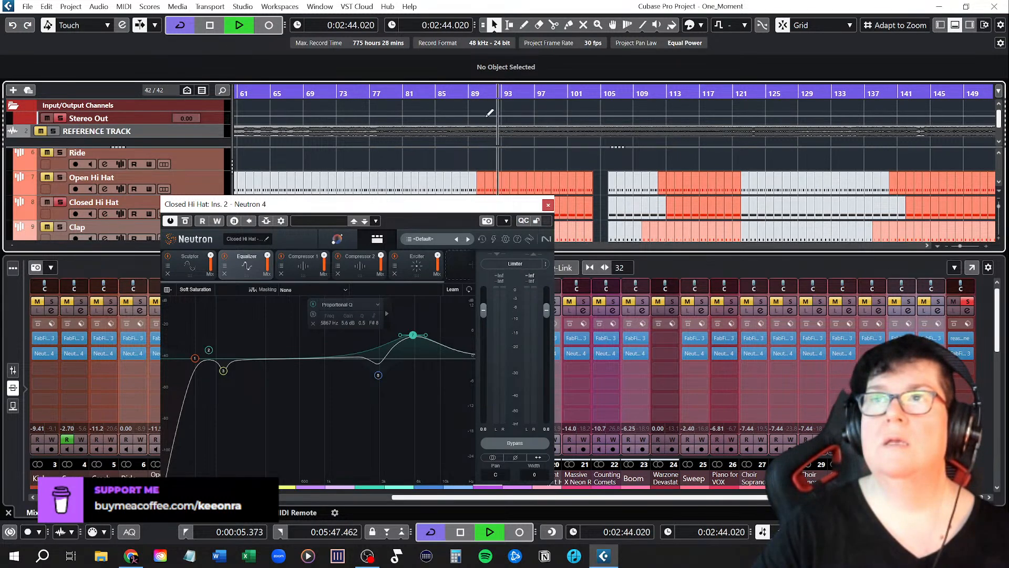
pyautogui.moveTo(436, 209); pyautogui.dragTo(396, 165)
pyautogui.click(529, 95)
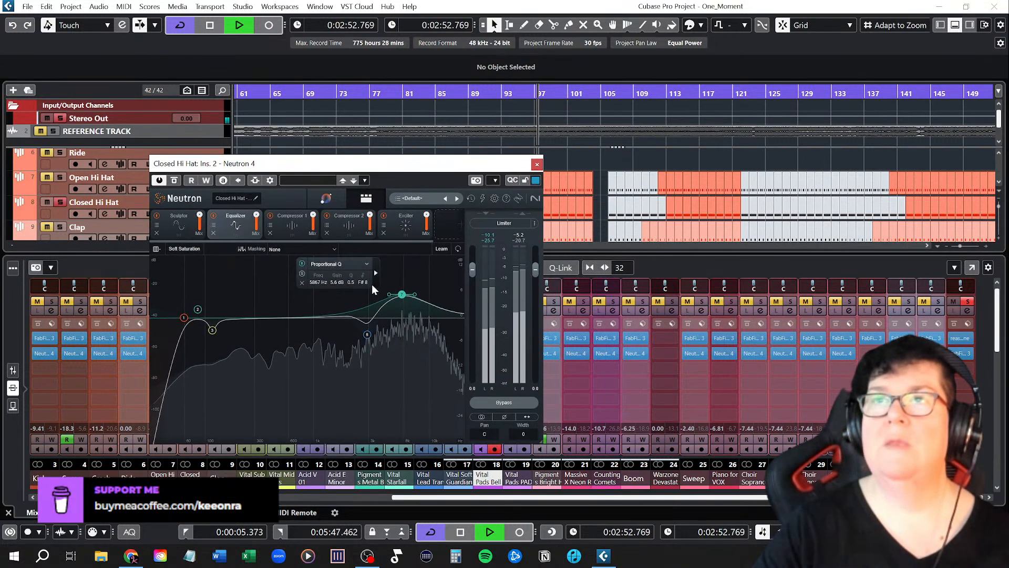
# Step: Review both compressor modules on the Closed Hi Hat and set its Exciter band mix to 62
pyautogui.click(302, 225)
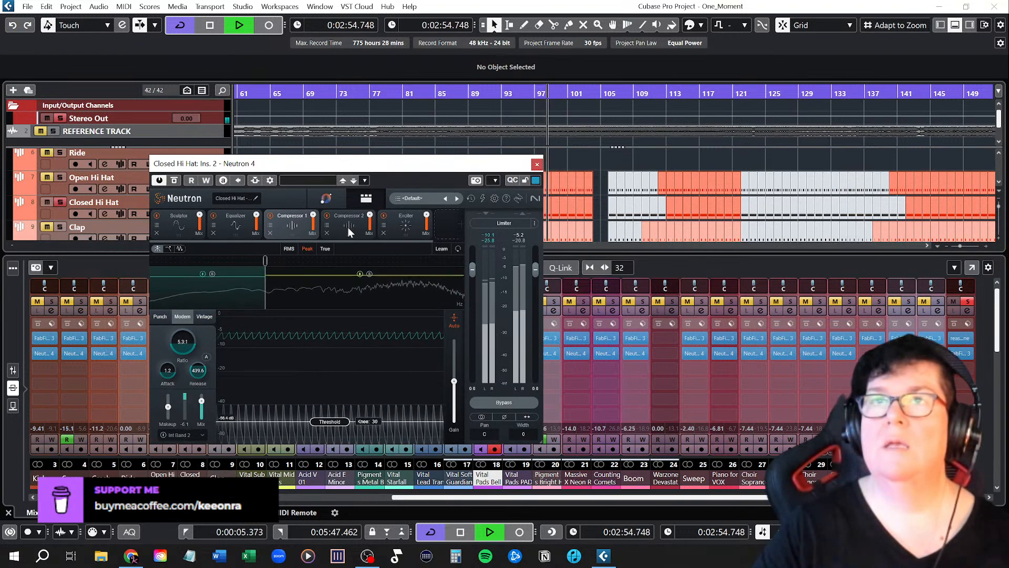
pyautogui.click(348, 227)
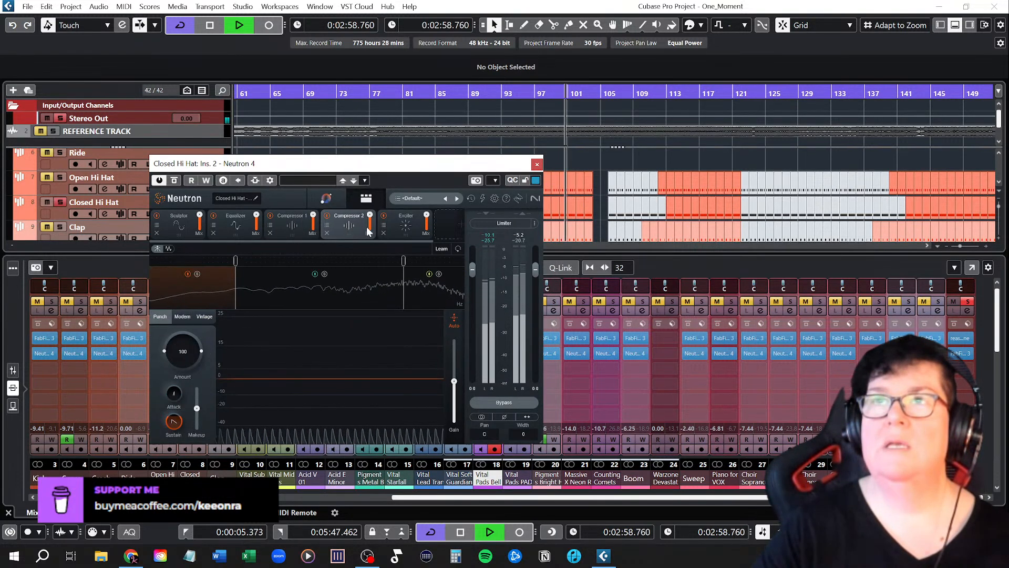
pyautogui.click(405, 226)
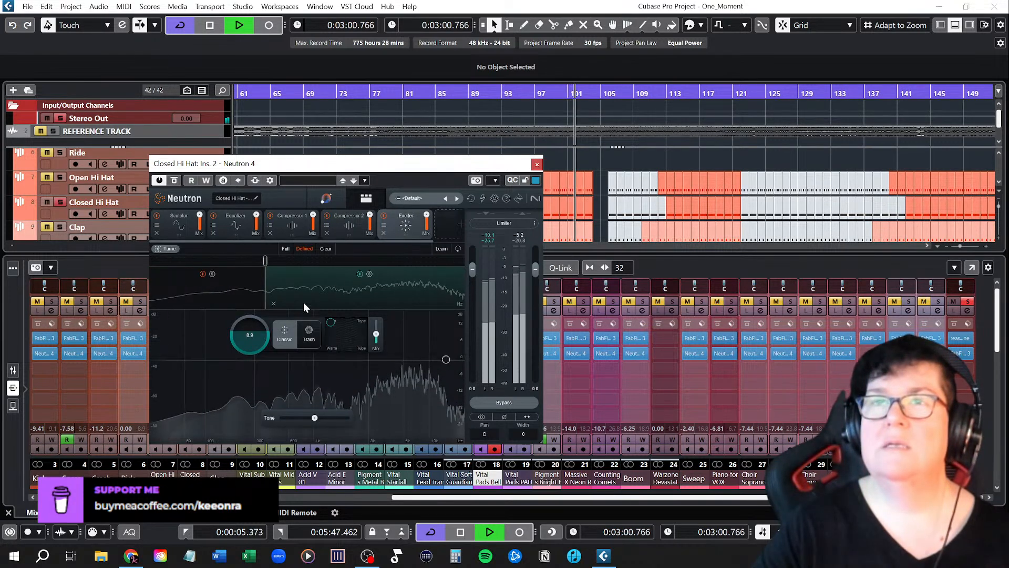
pyautogui.moveTo(376, 335)
pyautogui.moveTo(376, 336); pyautogui.dragTo(376, 330)
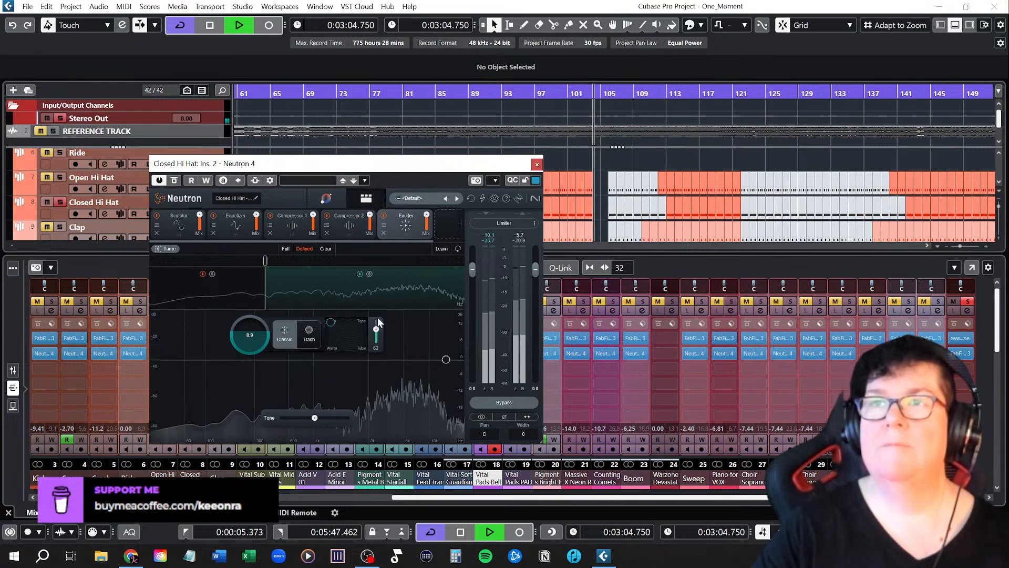
# Step: Compare the Closed Hi Hat with Neutron bypassed from about bar 112, then stop playback and close the editor
pyautogui.click(668, 93)
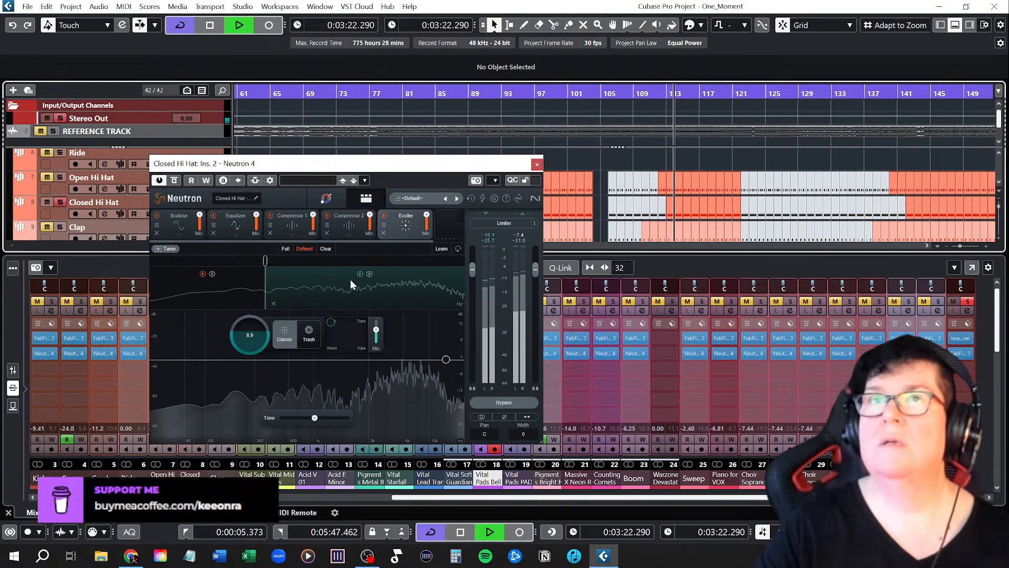
pyautogui.click(161, 181)
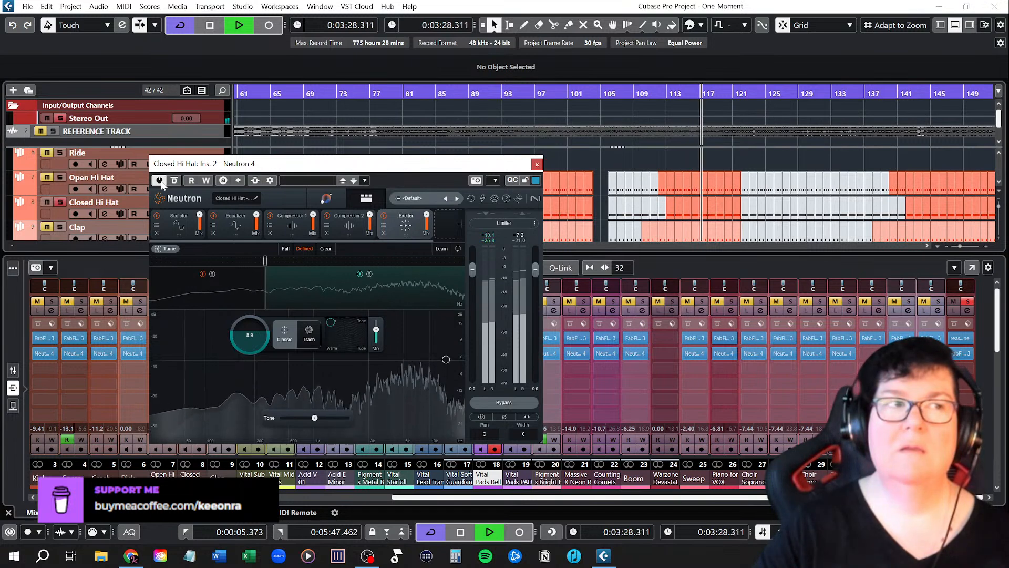
pyautogui.press('space')
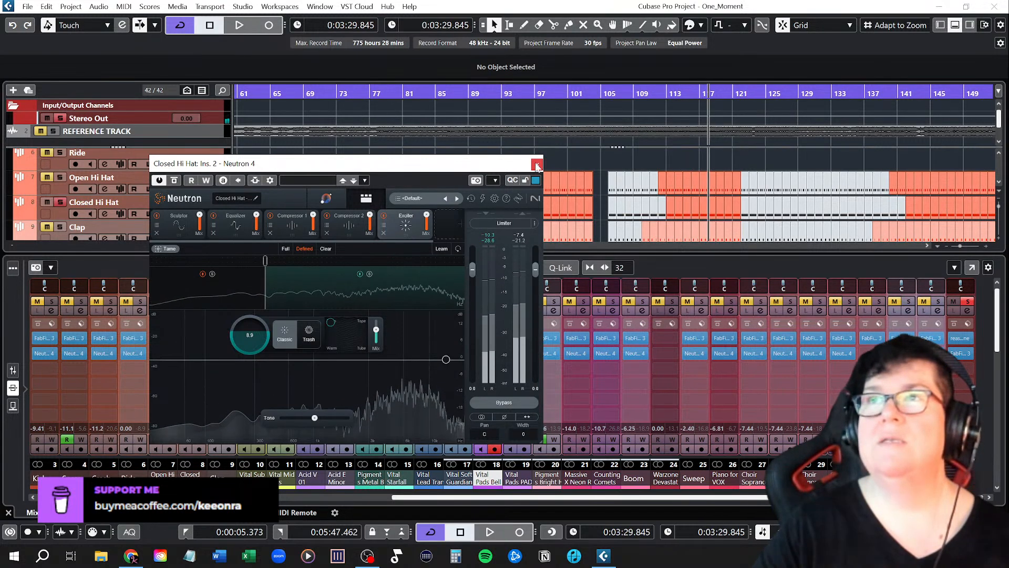
pyautogui.click(537, 164)
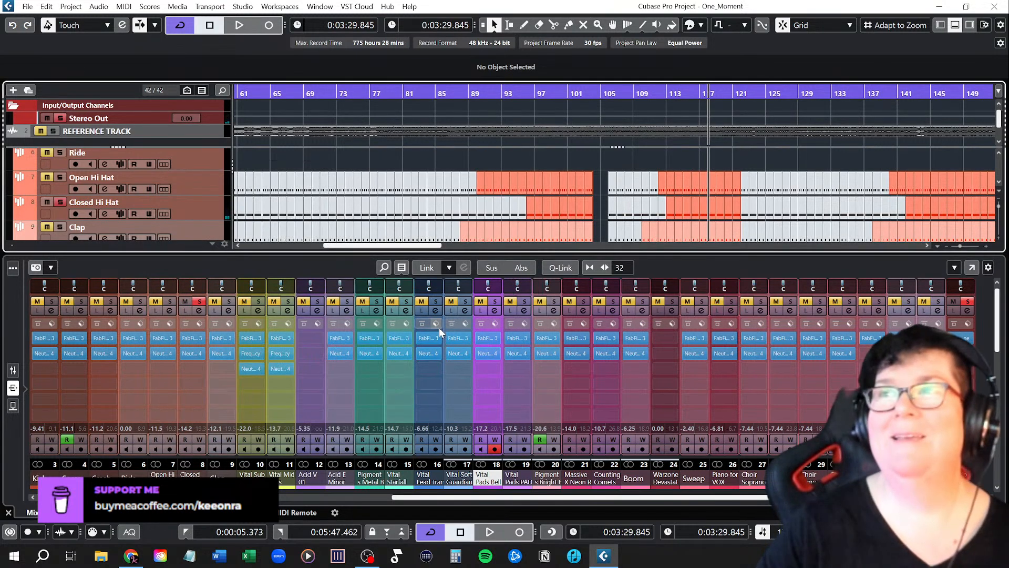
# Step: Move the solo from the Closed Hi Hat to the Clap and place the playhead at about bar 87
pyautogui.click(200, 302)
pyautogui.click(229, 301)
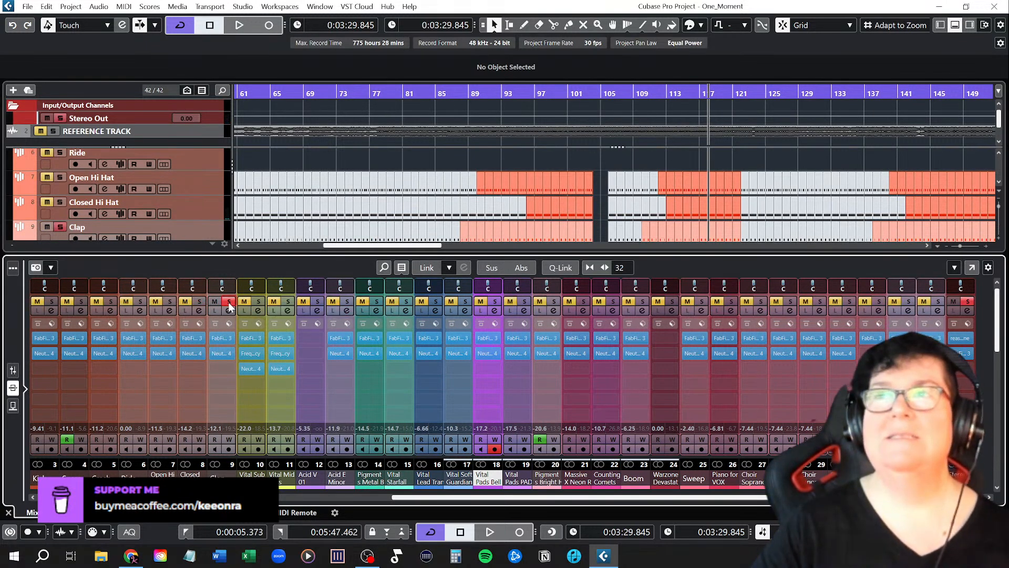
pyautogui.scroll(-1, 410, 201)
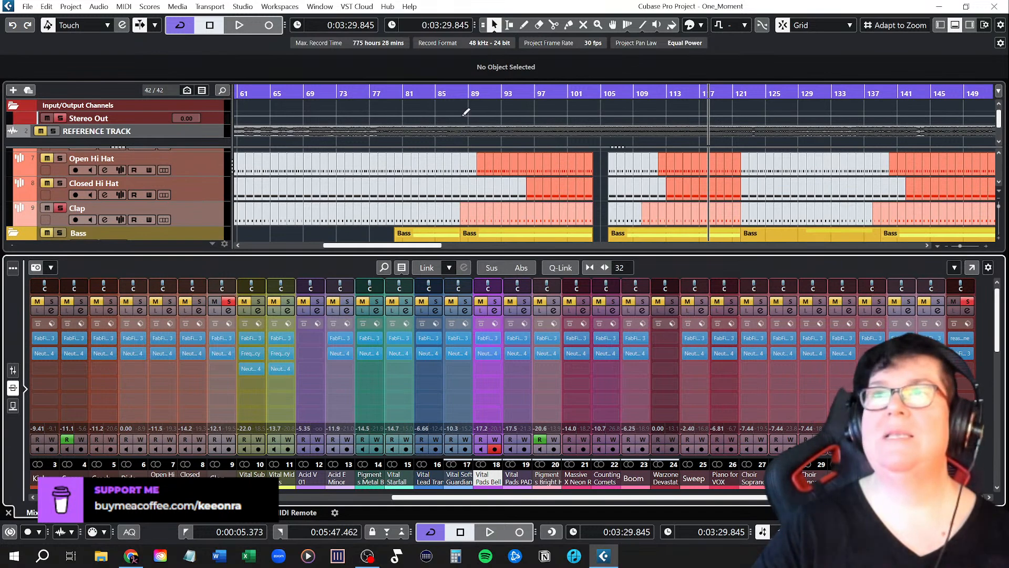
pyautogui.click(464, 93)
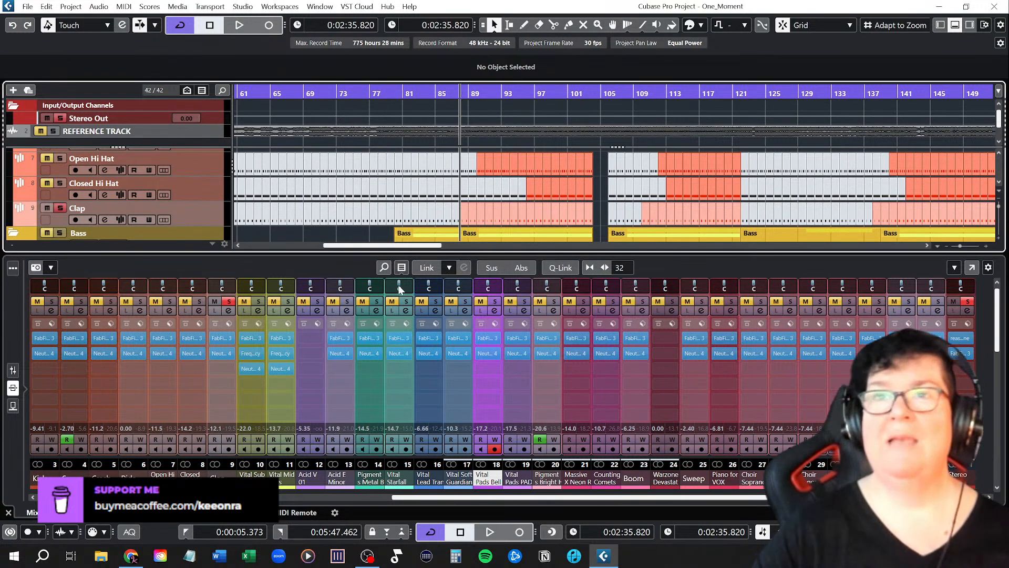
# Step: Open the Clap's Neutron 4 editor and run its assistant by playing the soloed track
pyautogui.click(220, 352)
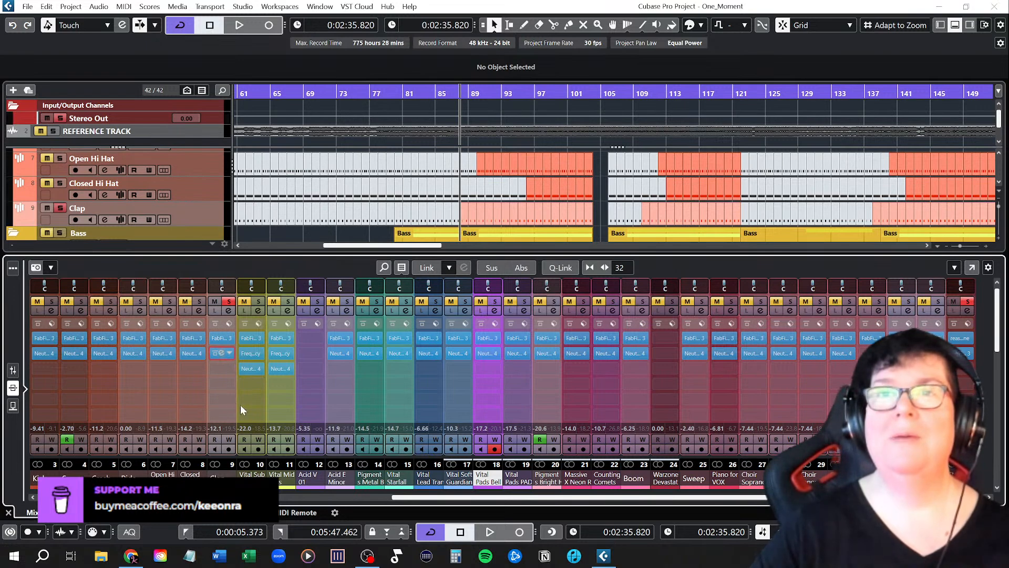
pyautogui.click(221, 353)
pyautogui.moveTo(276, 176); pyautogui.dragTo(445, 146)
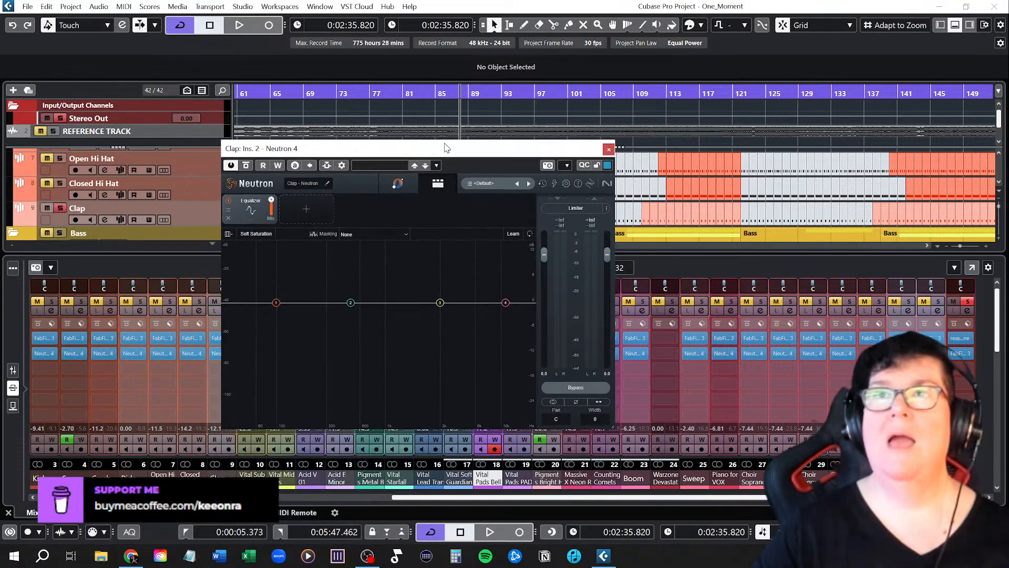
pyautogui.click(398, 184)
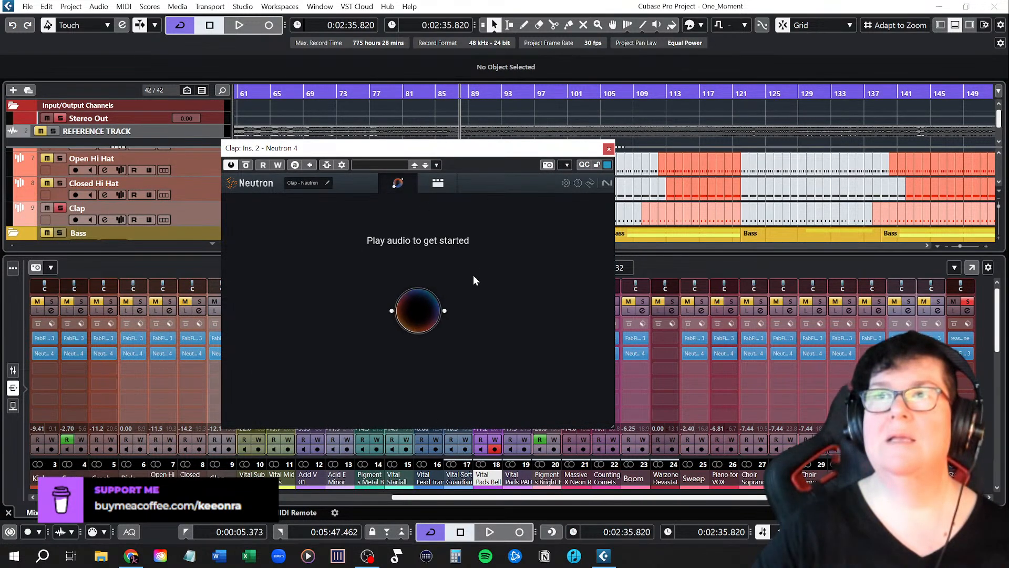
pyautogui.press('space')
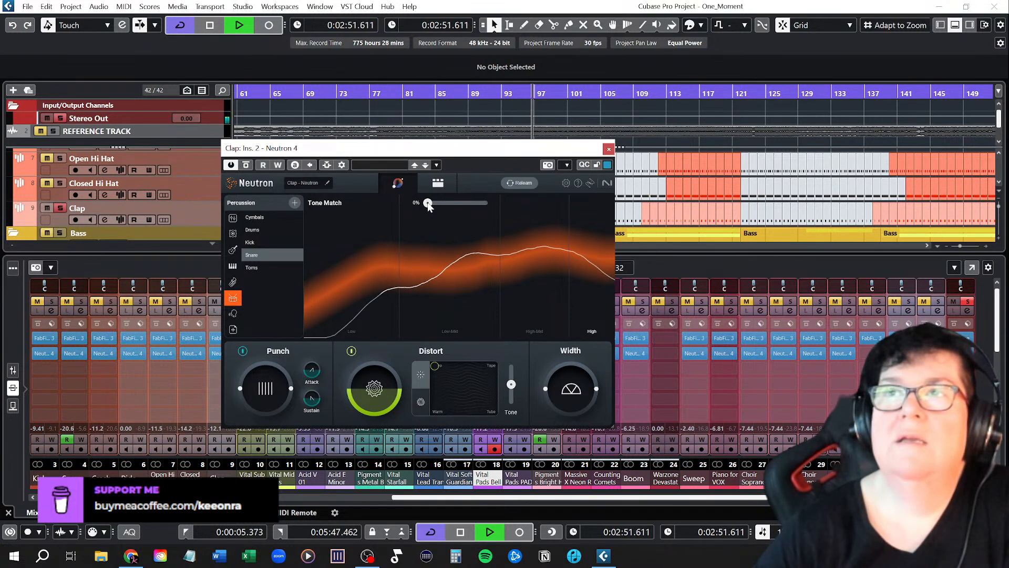
# Step: Set the Clap's Tone Match amount to 50% and replay the track from about bar 87
pyautogui.moveTo(470, 204)
pyautogui.mouseDown()
pyautogui.moveTo(501, 204)
pyautogui.moveTo(456, 204)
pyautogui.mouseUp()
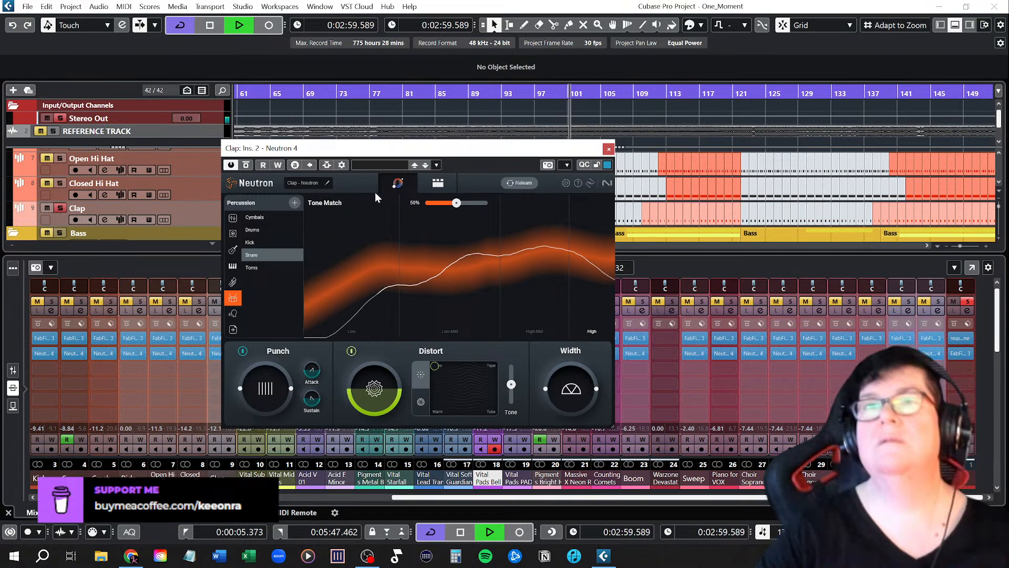
pyautogui.moveTo(439, 157); pyautogui.dragTo(250, 188)
pyautogui.click(460, 93)
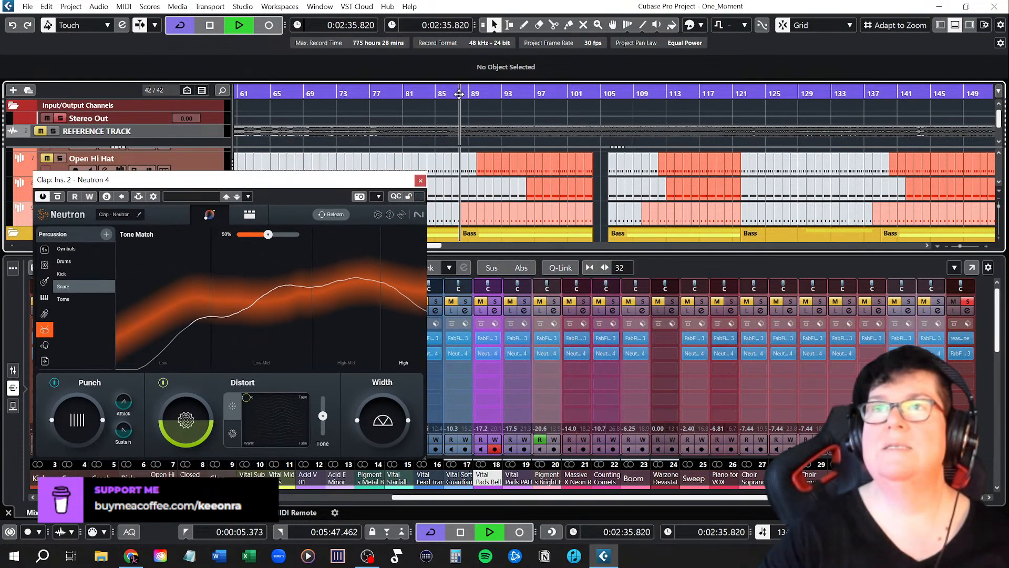
# Step: Compare the Clap with Neutron bypassed during playback, and stop the transport
pyautogui.click(45, 197)
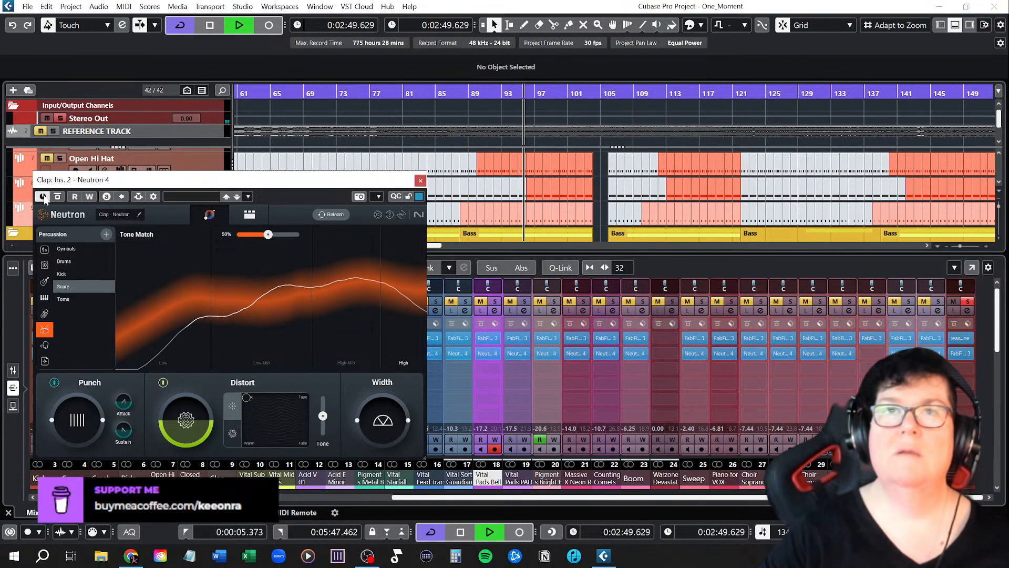
pyautogui.press('space')
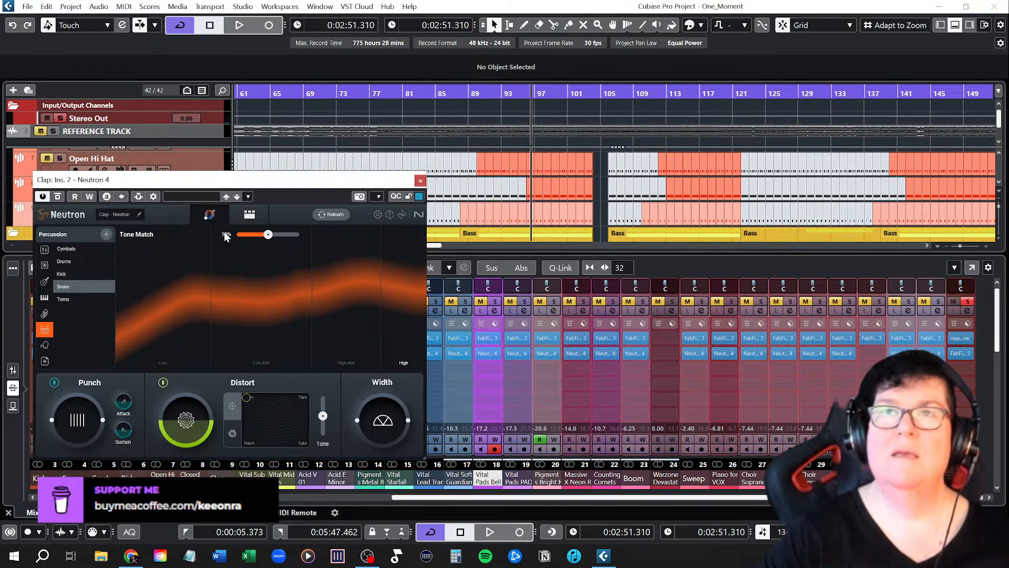
# Step: In the Clap's detailed Equalizer module, raise band 7 to about 7.1 dB near 5974 Hz while replaying from about bar 87
pyautogui.click(250, 216)
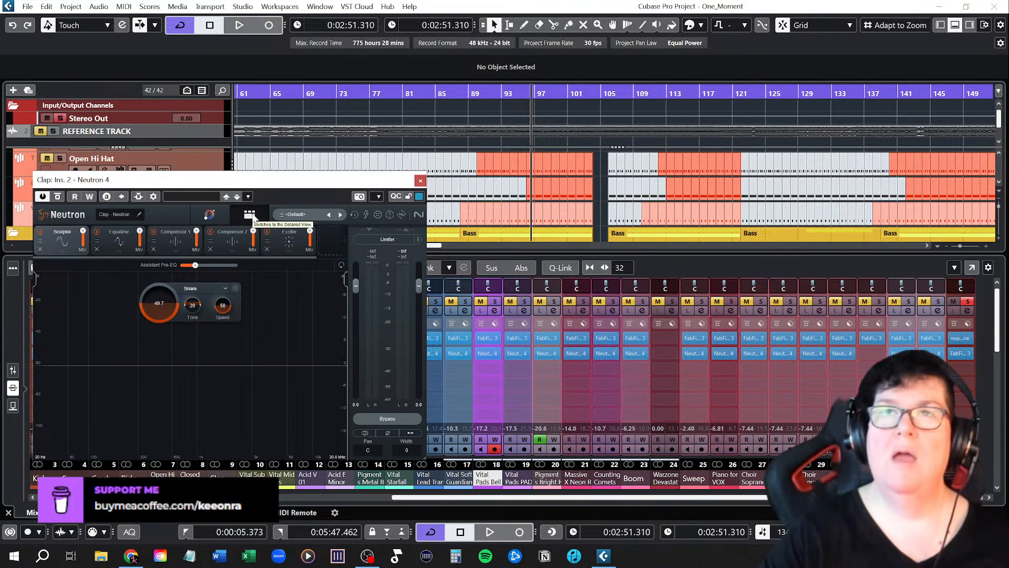
pyautogui.click(114, 239)
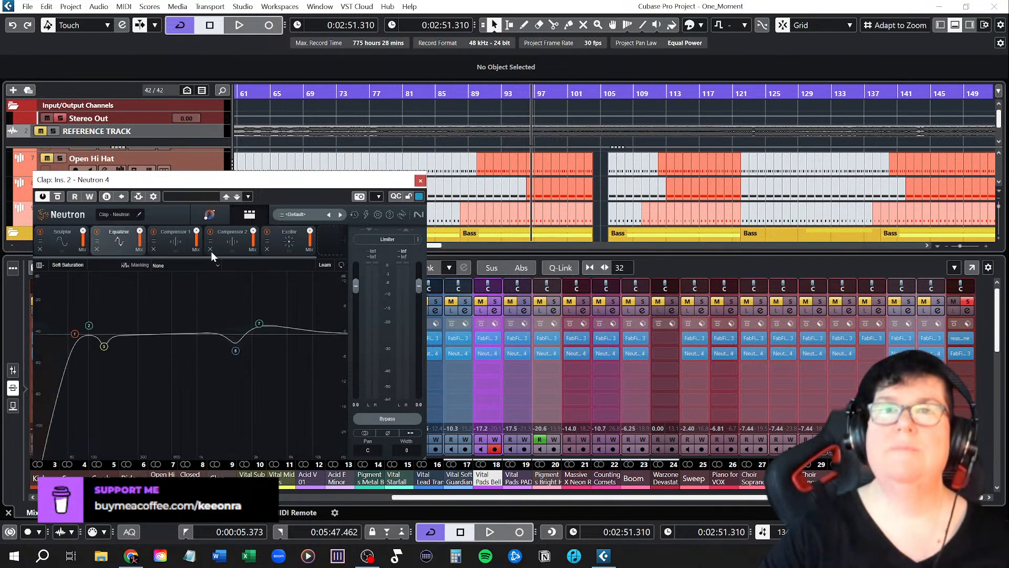
pyautogui.moveTo(294, 180); pyautogui.dragTo(305, 158)
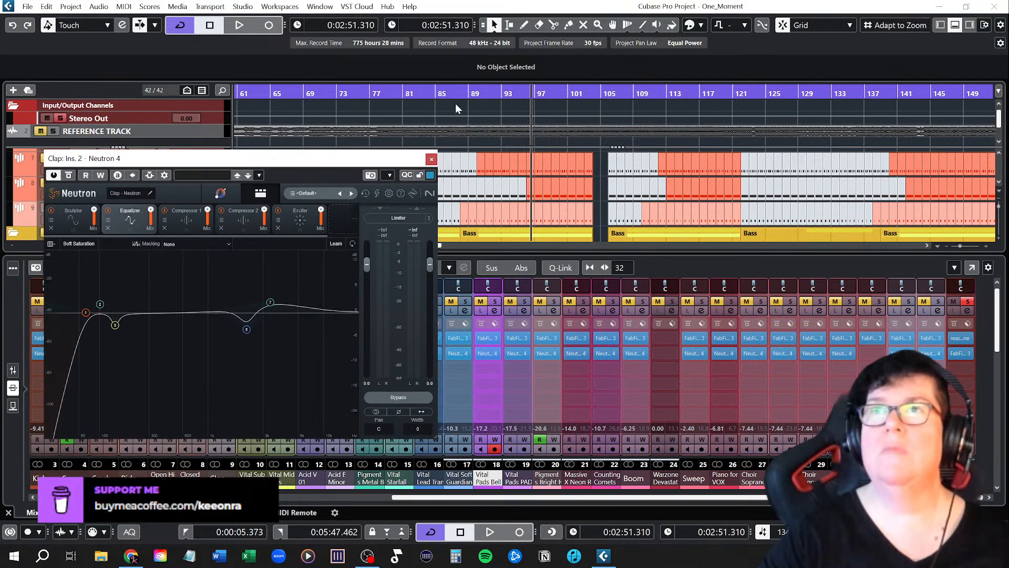
pyautogui.click(467, 93)
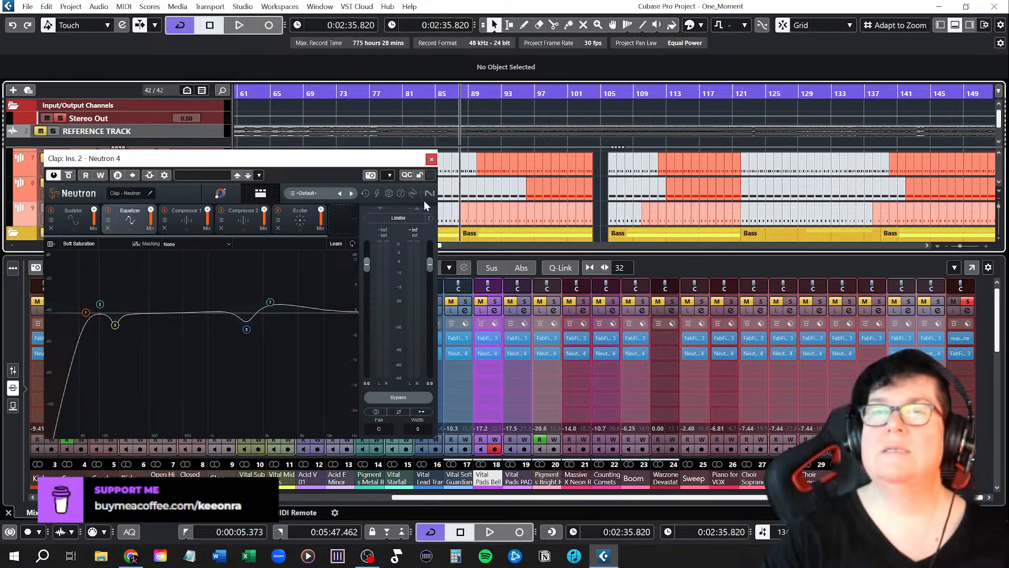
pyautogui.press('space')
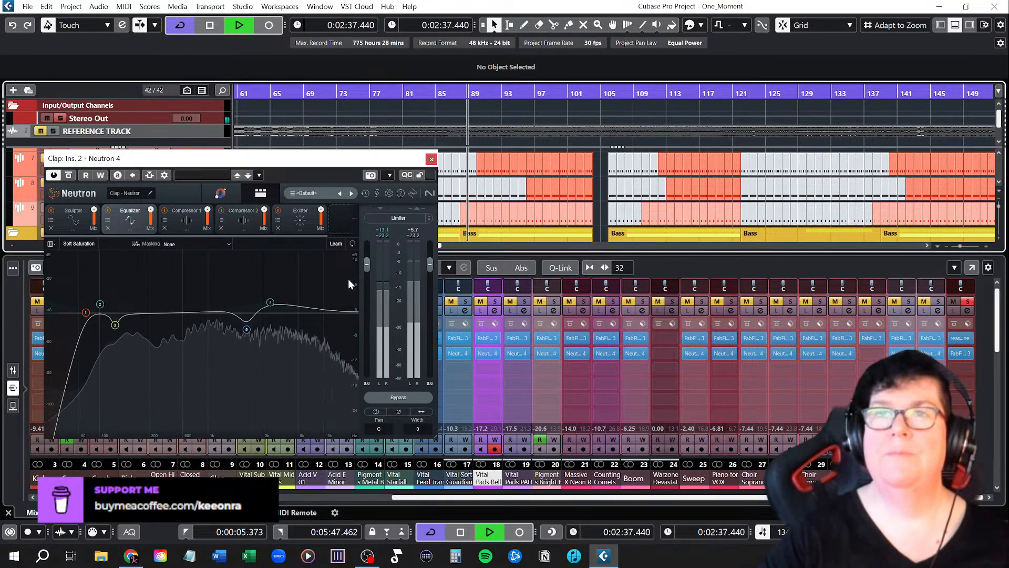
pyautogui.click(270, 303)
pyautogui.moveTo(270, 301); pyautogui.dragTo(297, 283)
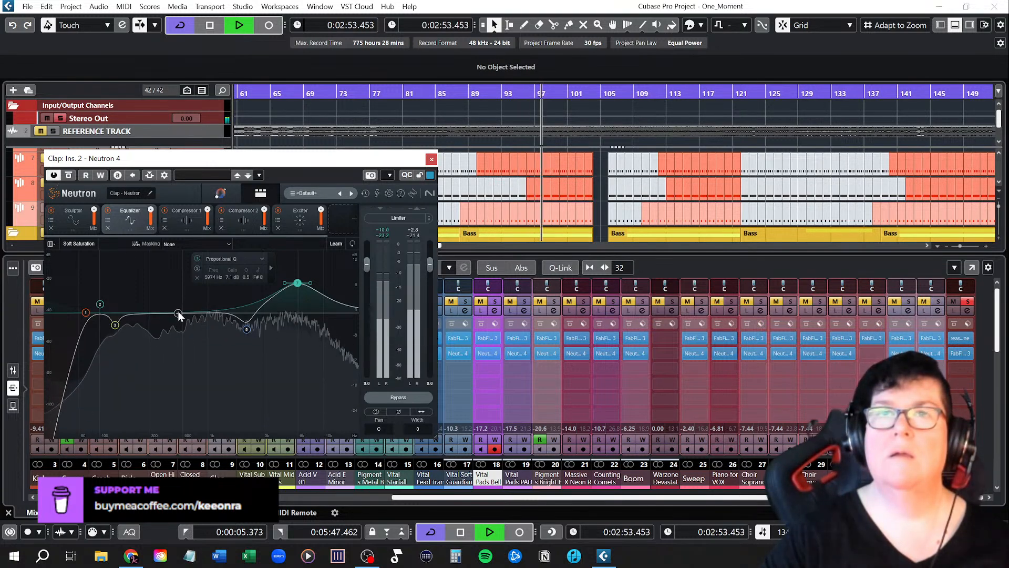
# Step: Add an equalizer band, sweep it while replaying the Clap, and settle it at about 483 Hz with 1.8 dB gain
pyautogui.moveTo(181, 315); pyautogui.dragTo(142, 274)
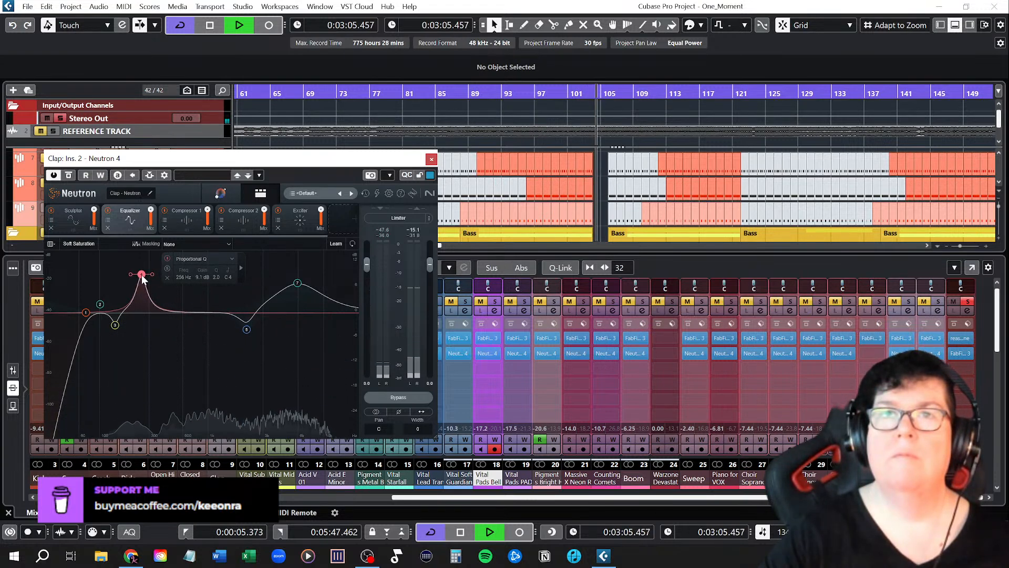
pyautogui.click(453, 95)
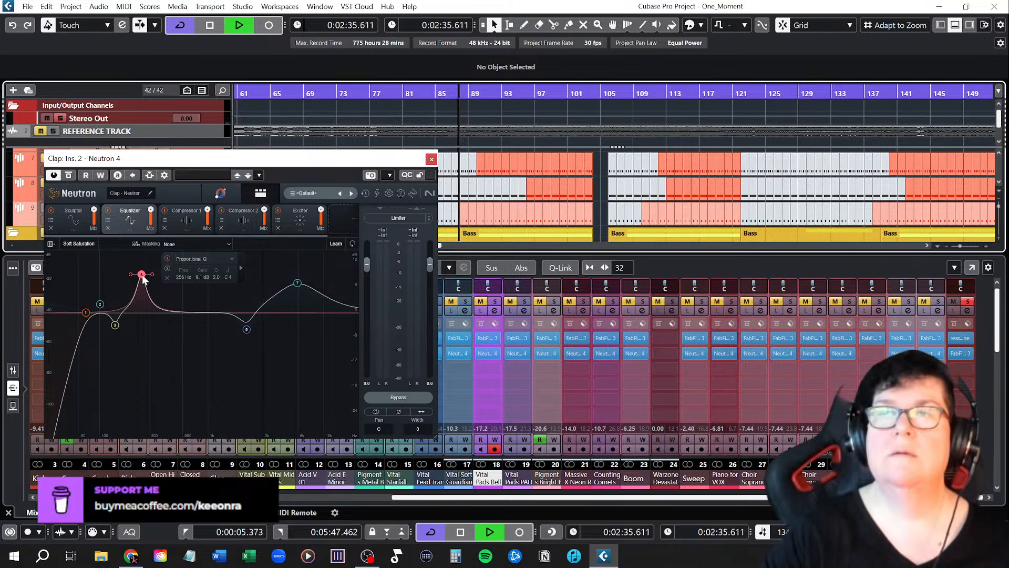
pyautogui.moveTo(142, 276); pyautogui.dragTo(172, 294)
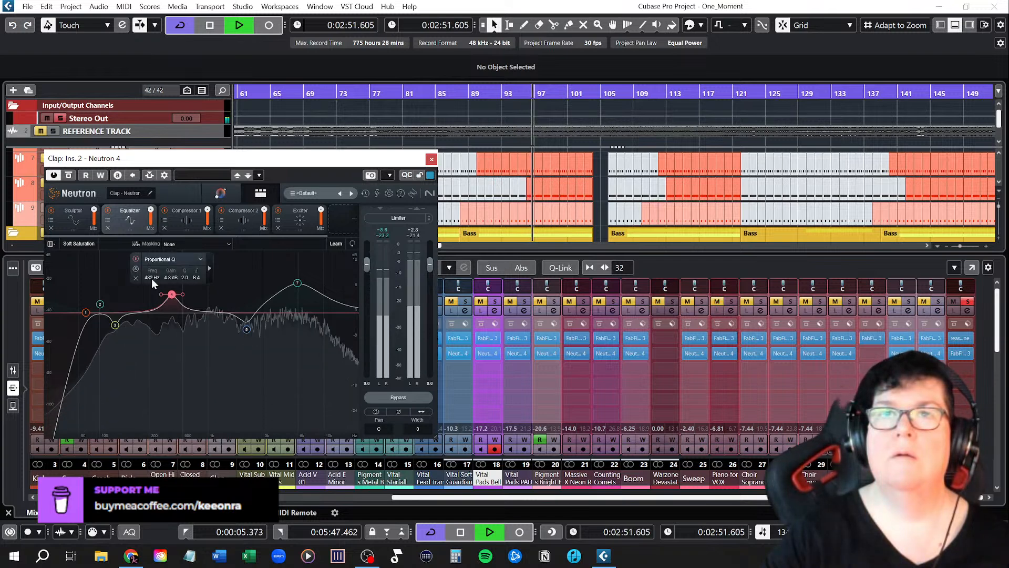
pyautogui.moveTo(172, 294); pyautogui.dragTo(171, 305)
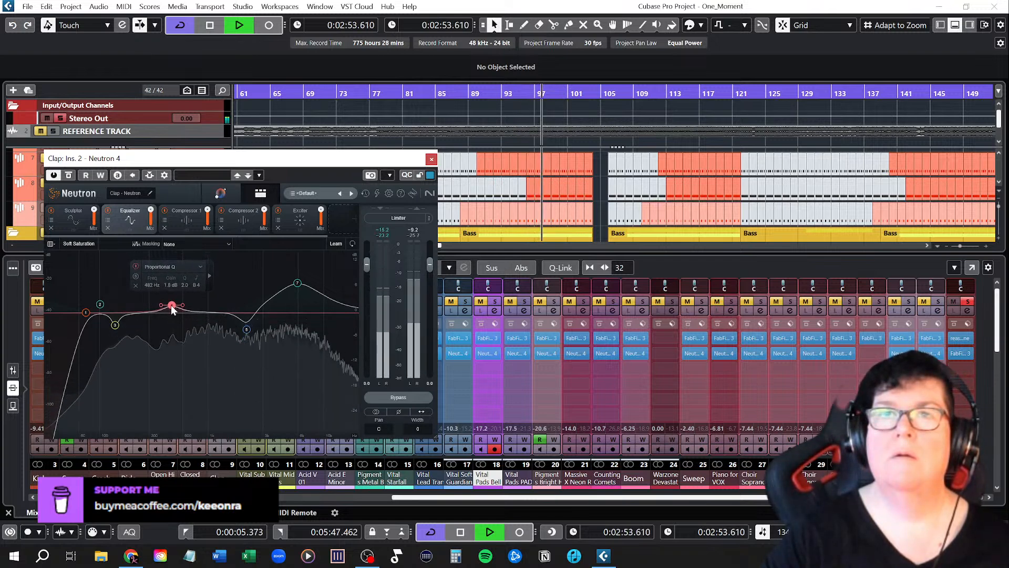
# Step: Reduce the Clap's band 7 boost to a gentle lift and set the dip at about 2217 Hz to -1.9 dB
pyautogui.moveTo(297, 283); pyautogui.dragTo(303, 309)
pyautogui.moveTo(246, 329); pyautogui.dragTo(247, 320)
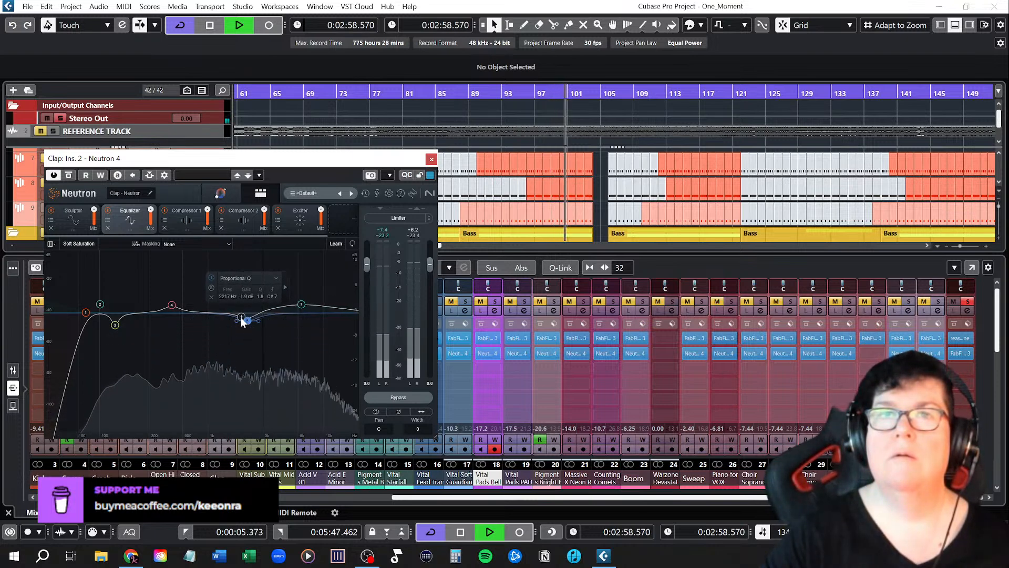
# Step: Check the Clap's equalized sound against the bypassed signal, then stop playback and close the Neutron editor
pyautogui.click(53, 175)
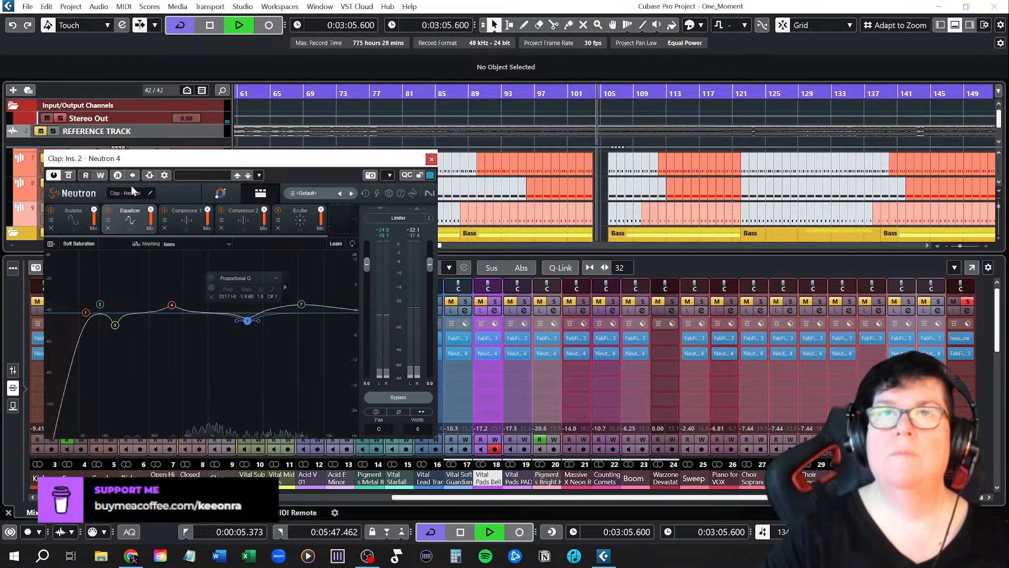
pyautogui.press('space')
pyautogui.click(432, 159)
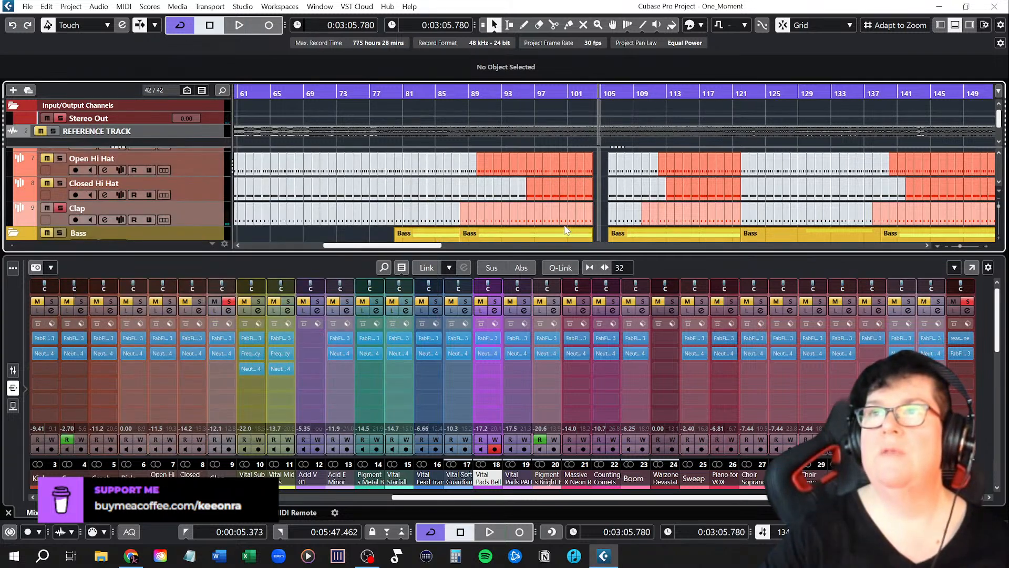
# Step: Hide the mixer and fit the whole song arrangement in the project view
pyautogui.click(955, 25)
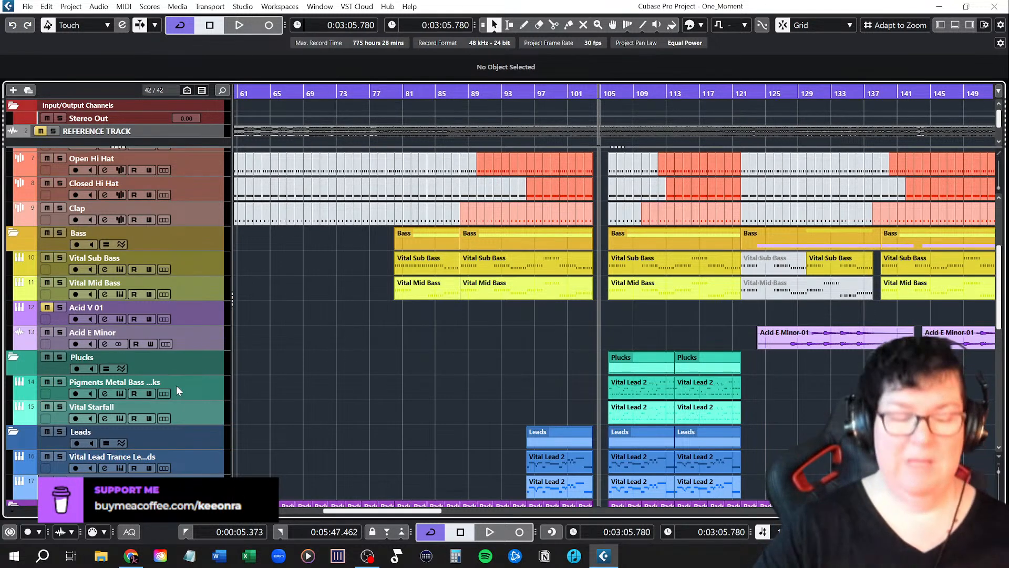
pyautogui.hotkey('shift', 'h')
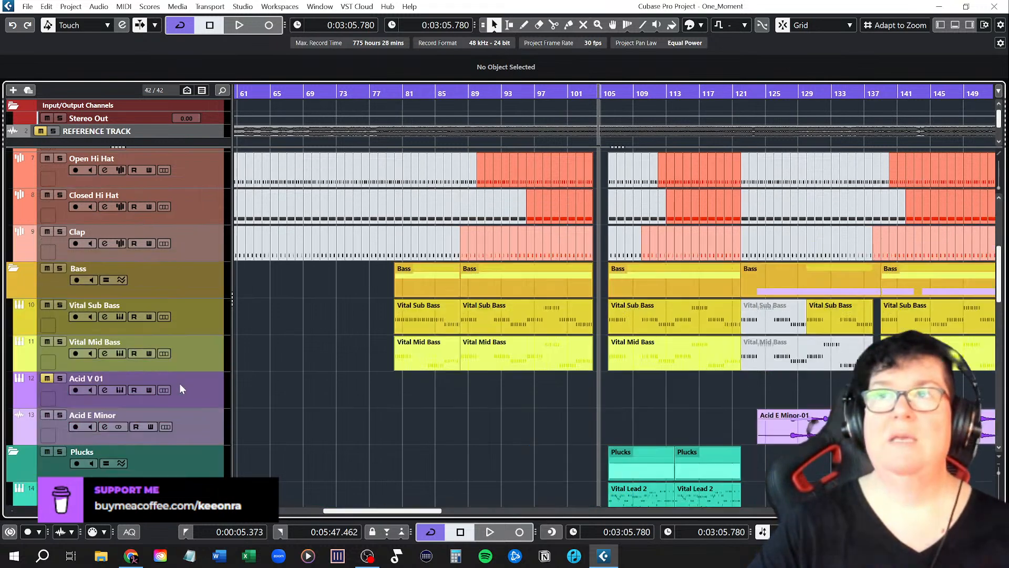
pyautogui.hotkey('shift', 'g')
pyautogui.hotkey('shift', 'g')
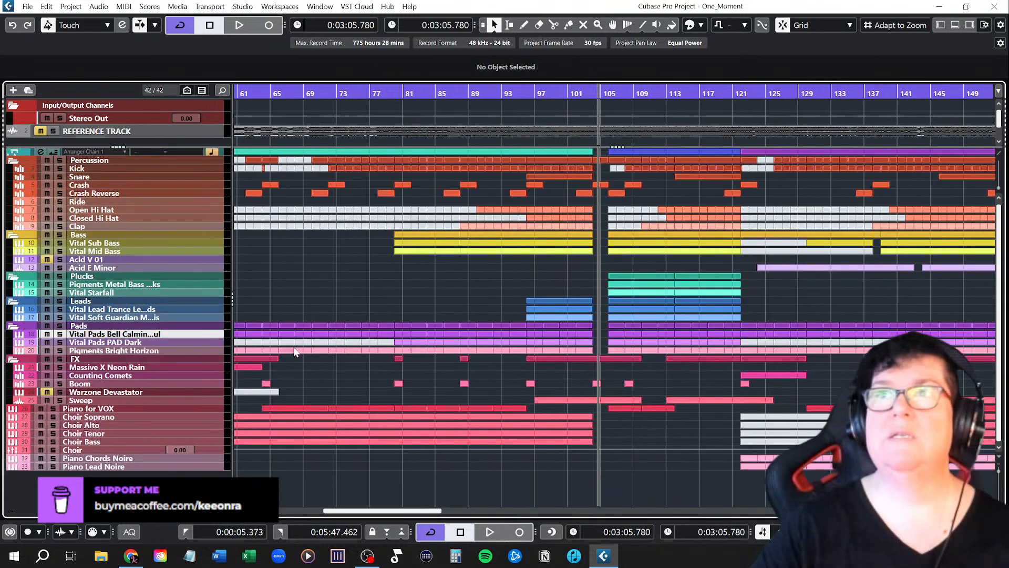
pyautogui.hotkey('shift', 'h')
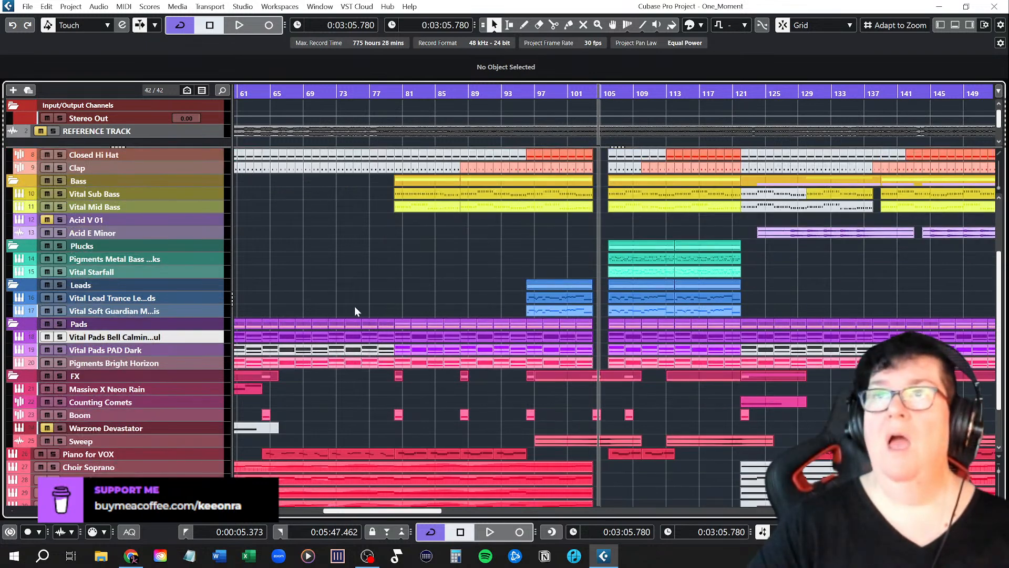
pyautogui.hotkey('shift', 'f')
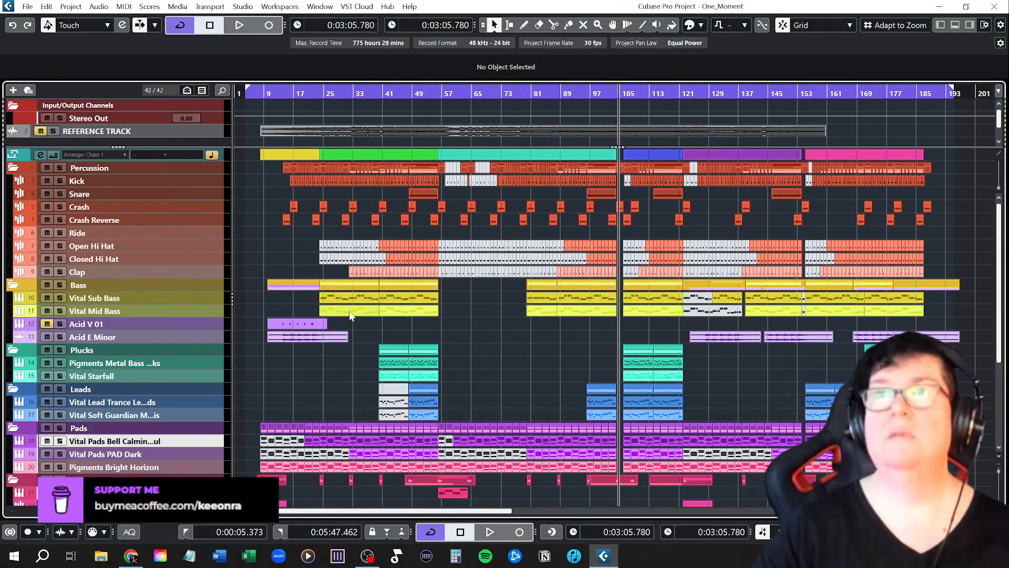
# Step: Return the playhead to the start of the song and save the project
pyautogui.press('KP_1')
pyautogui.click(28, 7)
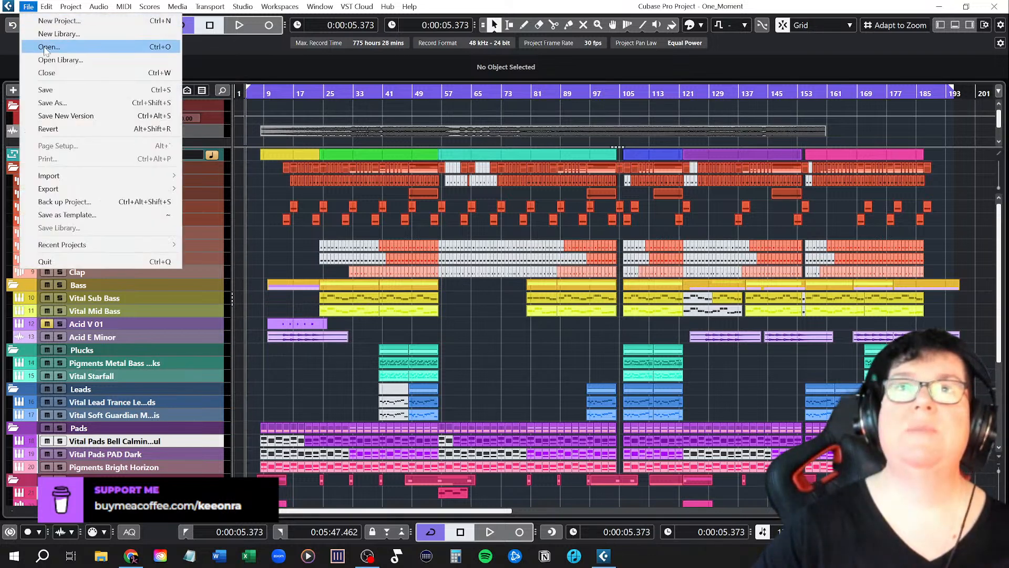
pyautogui.click(46, 90)
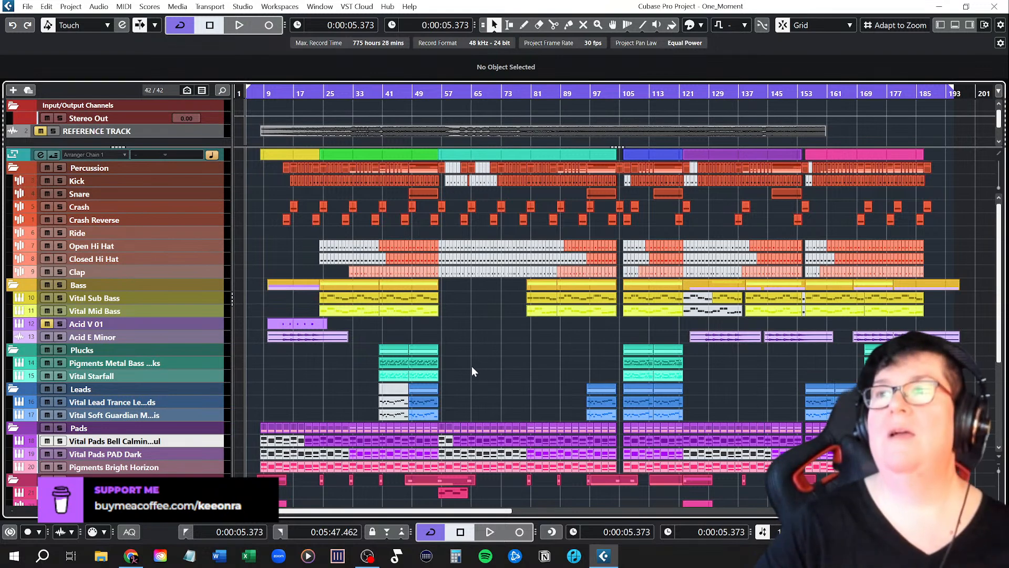
# Step: Increase the arranger track's height so its section names show, and zoom the timeline out slightly
pyautogui.scroll(-3, 473, 365)
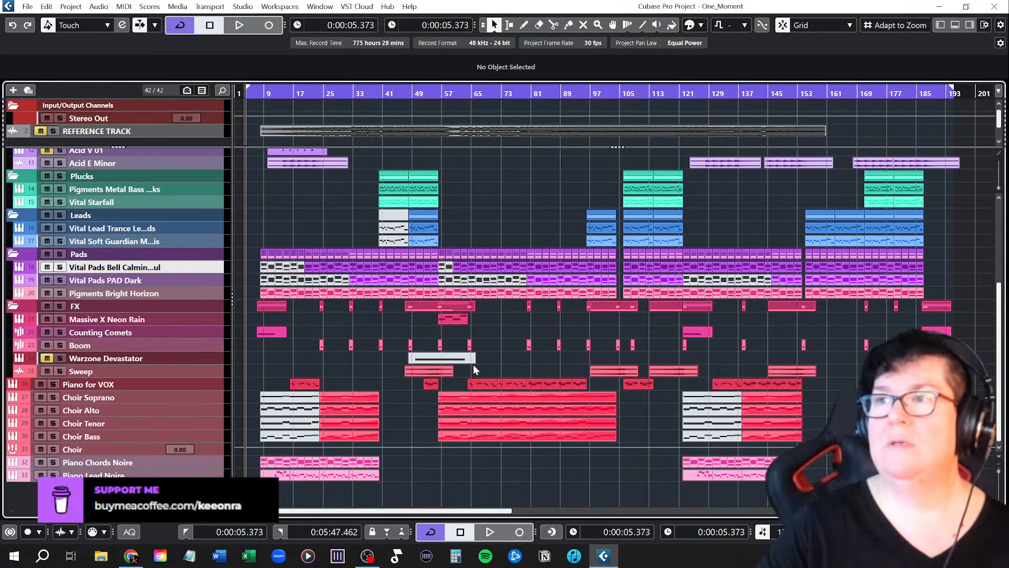
pyautogui.scroll(3, 475, 368)
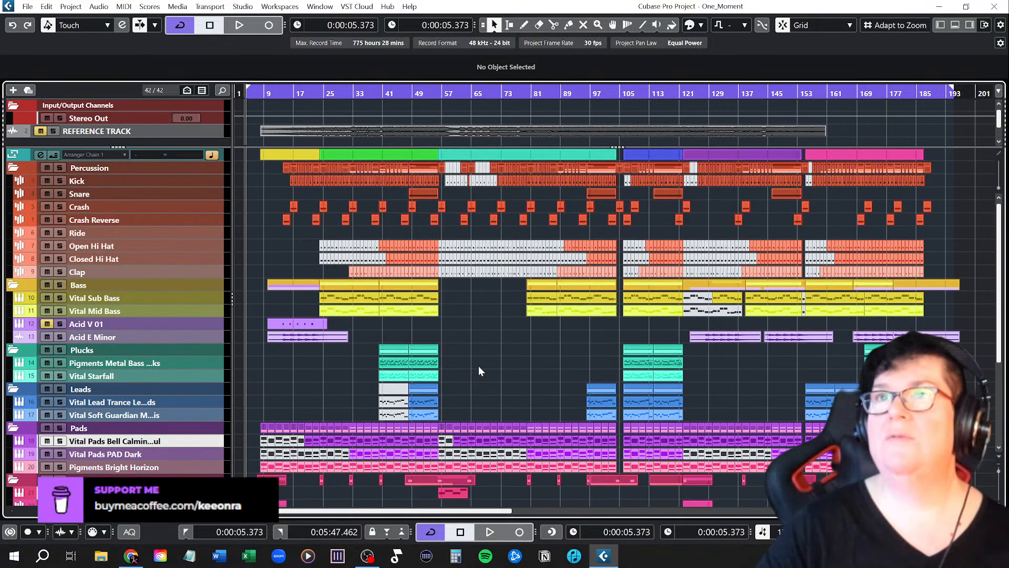
pyautogui.scroll(-3, 478, 368)
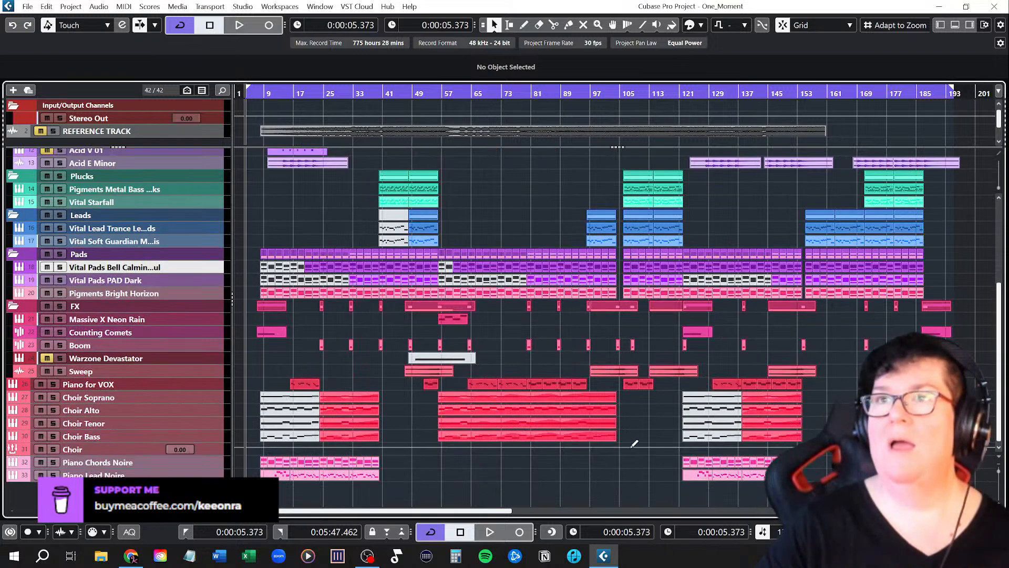
pyautogui.scroll(1, 578, 457)
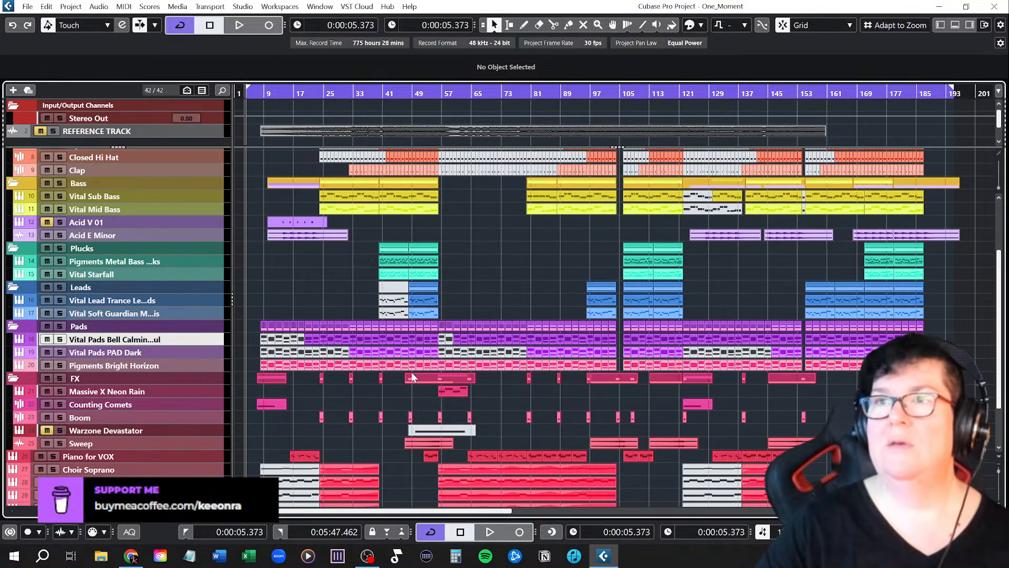
pyautogui.scroll(2, 546, 378)
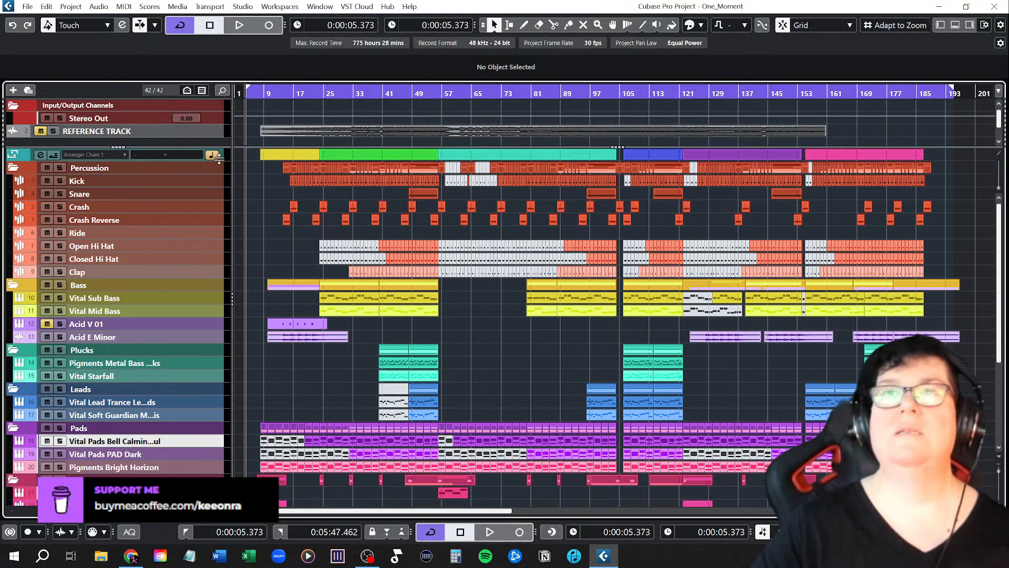
pyautogui.moveTo(215, 161); pyautogui.dragTo(216, 173)
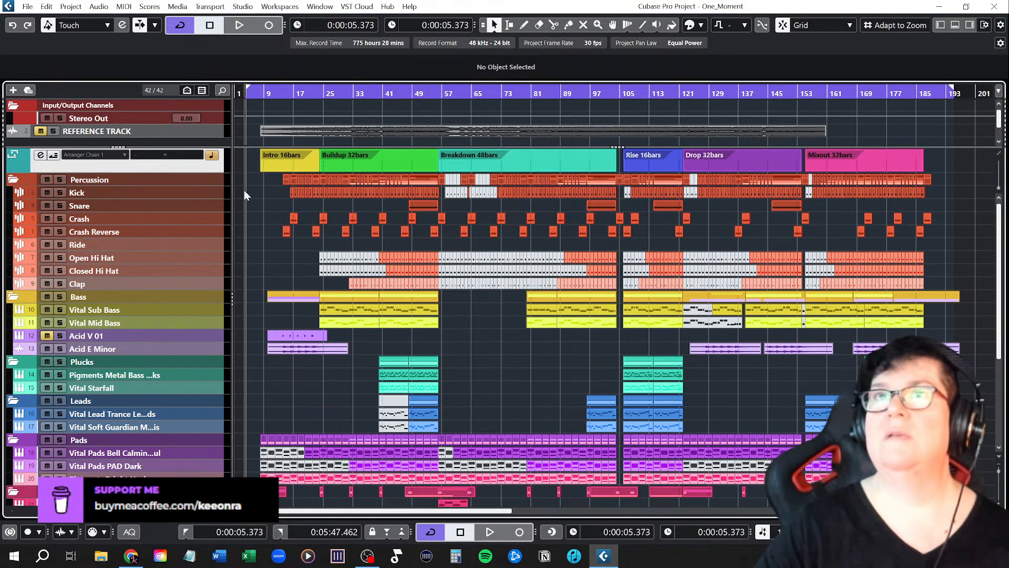
pyautogui.press('g')
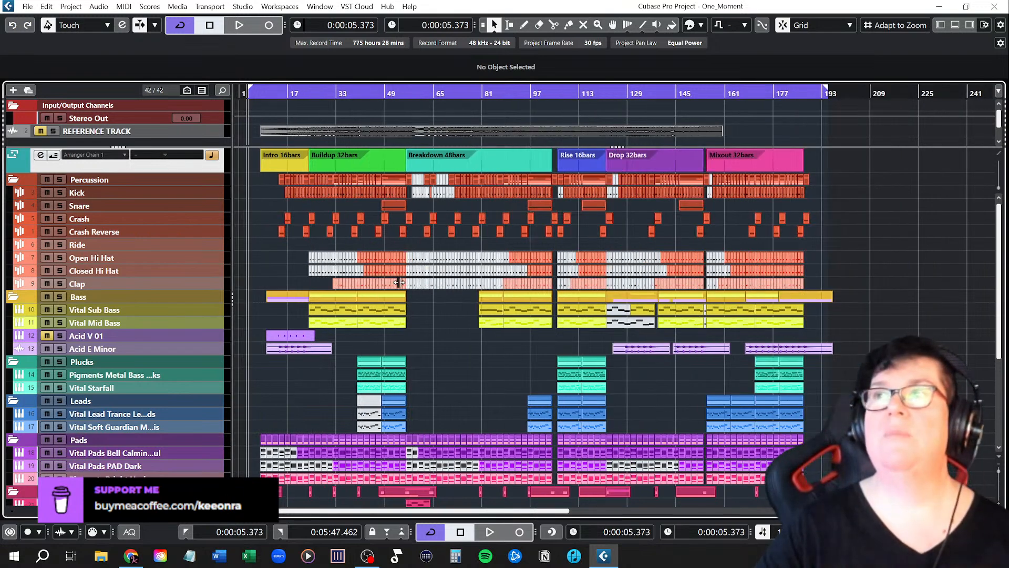
# Step: Turn off cycle mode and play the full mix from the start of the song
pyautogui.click(481, 89)
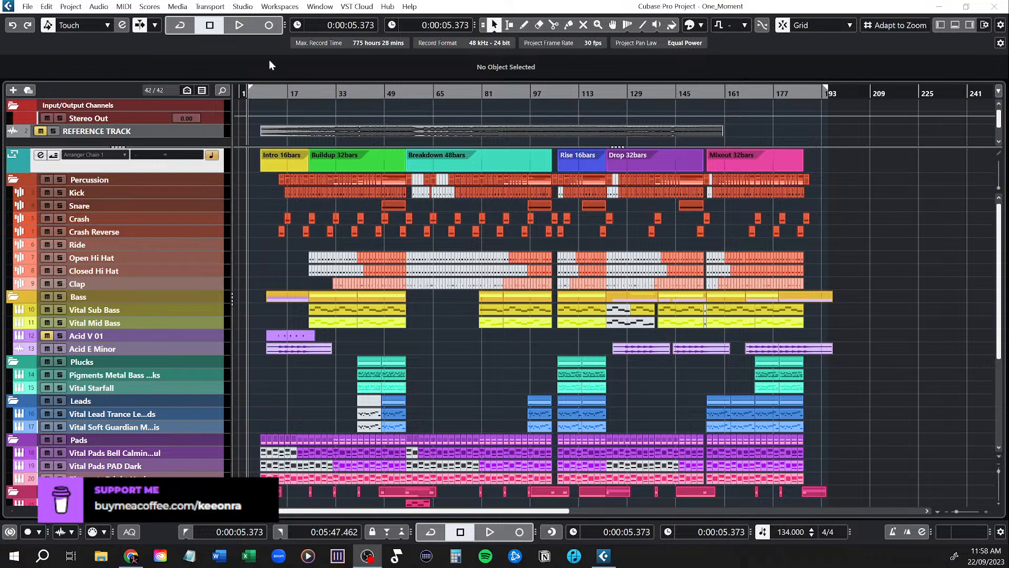
pyautogui.hotkey('alt', 'Tab')
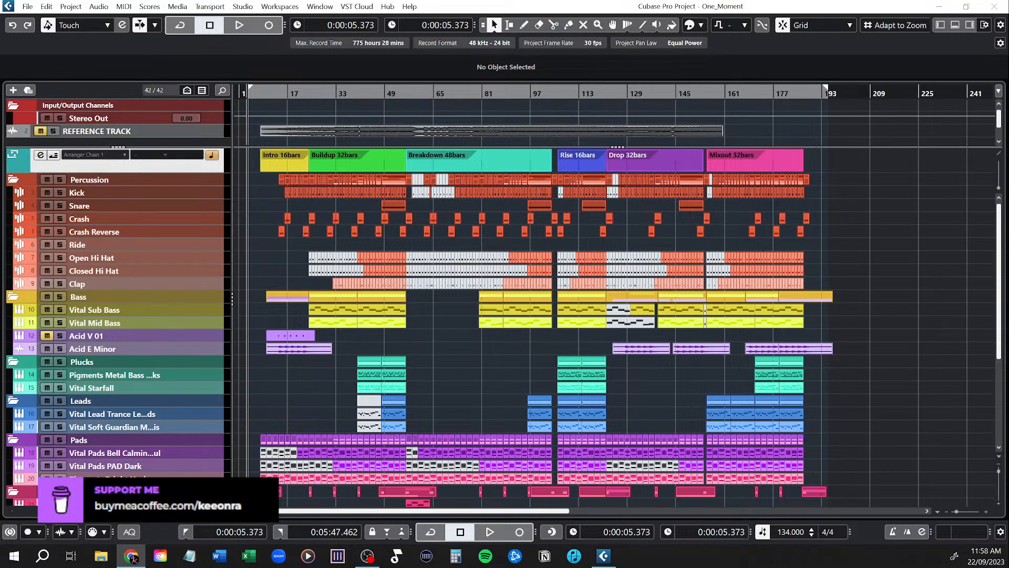
pyautogui.click(239, 25)
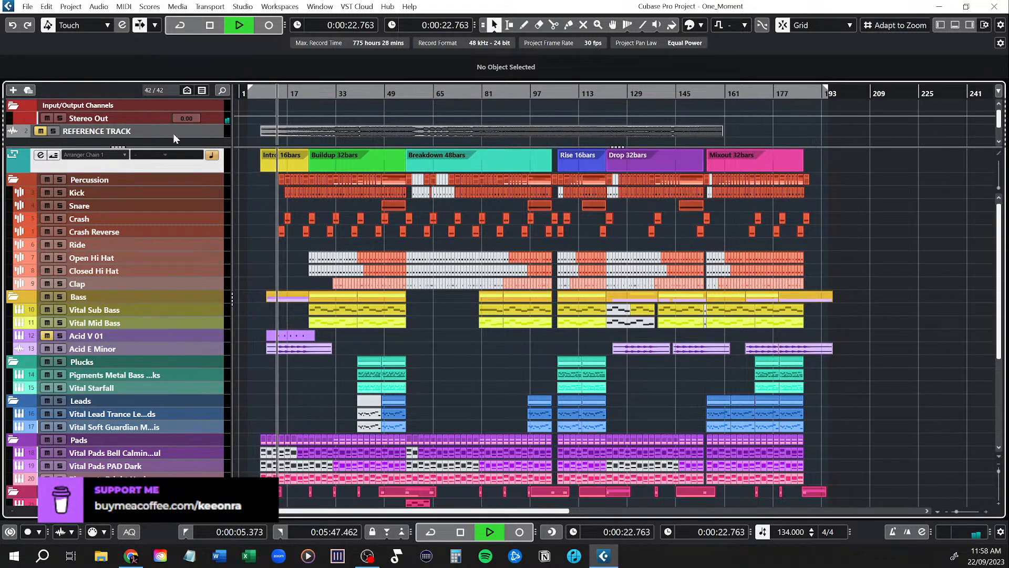
# Step: Shrink the upper track section so the Stereo Out and REFERENCE TRACK rows are hidden
pyautogui.click(228, 146)
pyautogui.moveTo(228, 146); pyautogui.dragTo(228, 111)
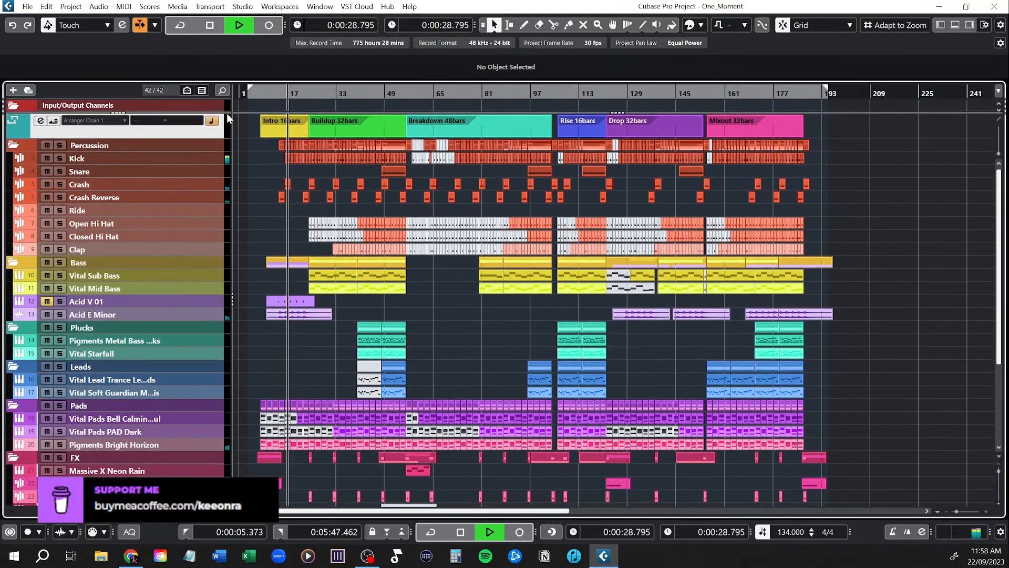